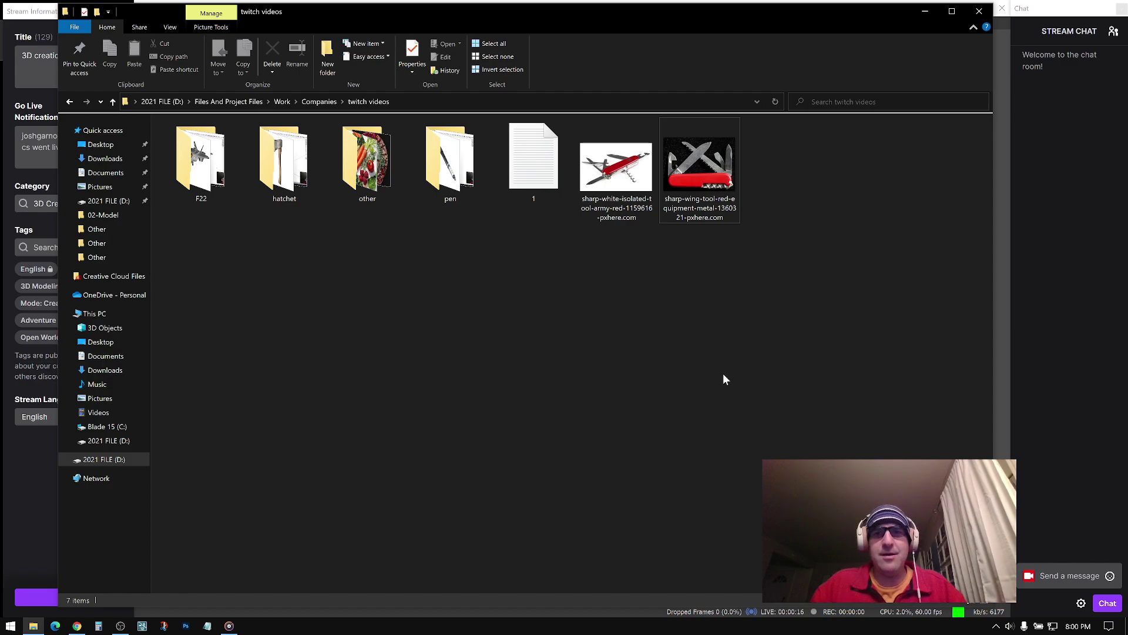
Step: Preview the photo sharp-wing-tool-red-equipment-metal-1360321-pxhere.com, showing the red pocket knife on black, and close it
{"action": "double_click", "coordinate": [700, 177]}
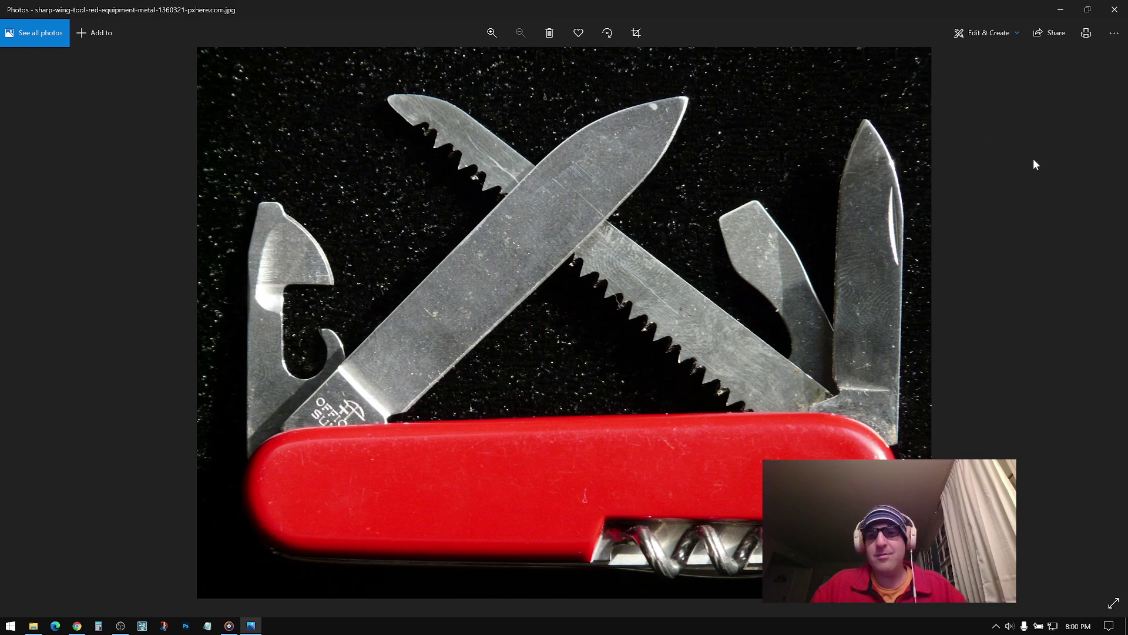
{"action": "left_click", "coordinate": [1115, 11]}
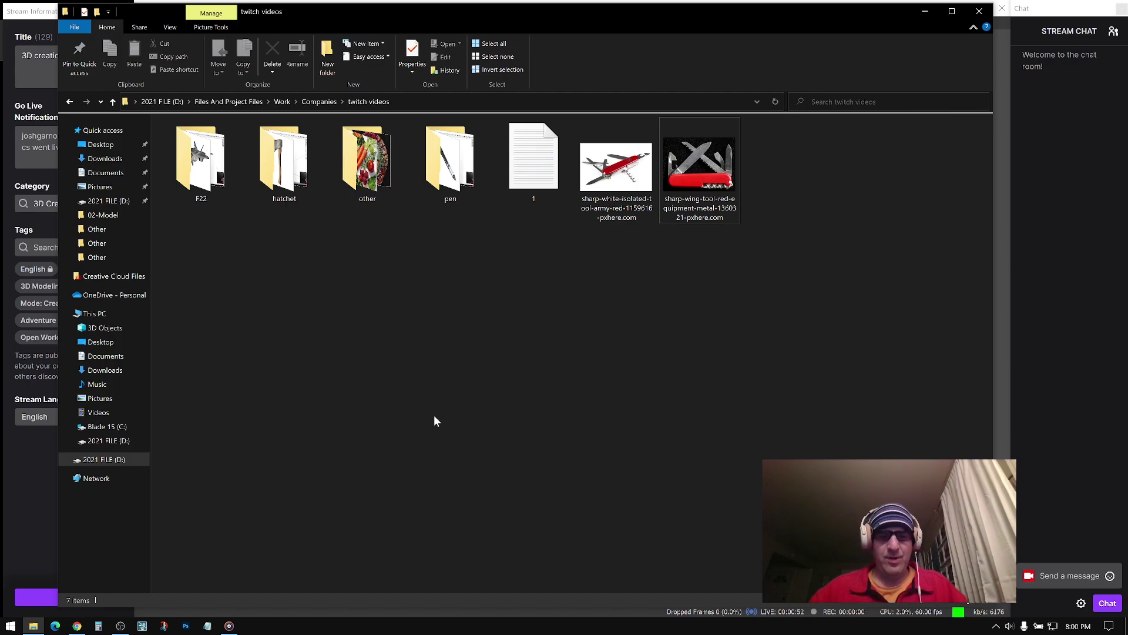
Step: Start Photoshop, open sharp-wing-tool-red-equipment-metal-1360321-pxhere.com.jpg from the twitch videos folder in it, and enlarge its document window
{"action": "left_click", "coordinate": [186, 626]}
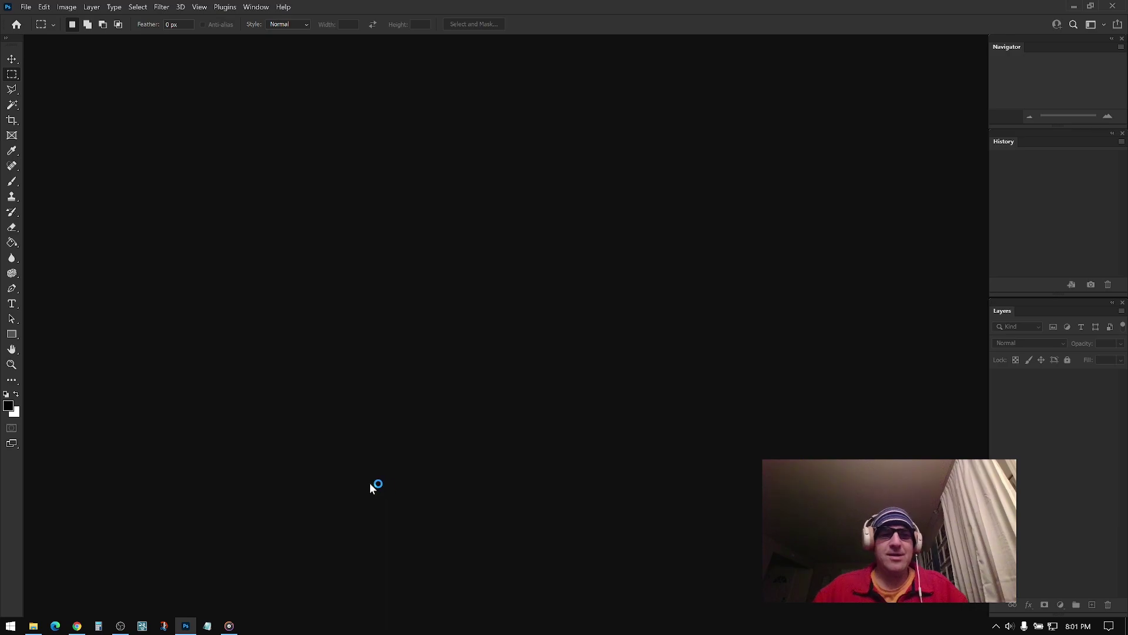
{"action": "left_click", "coordinate": [33, 626]}
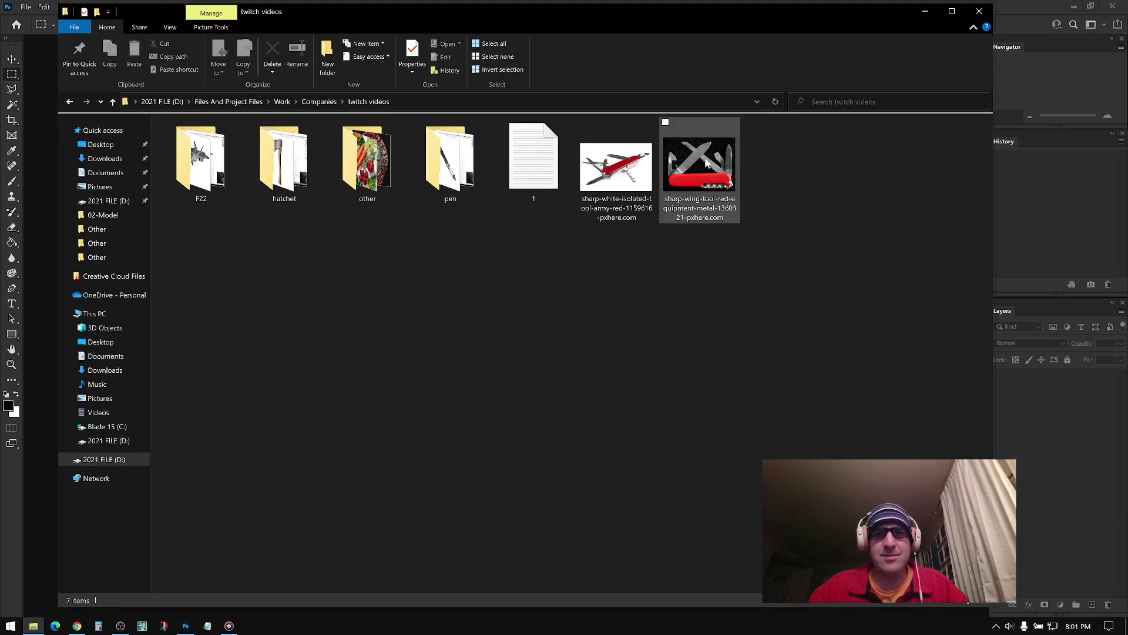
{"action": "double_click", "coordinate": [699, 175]}
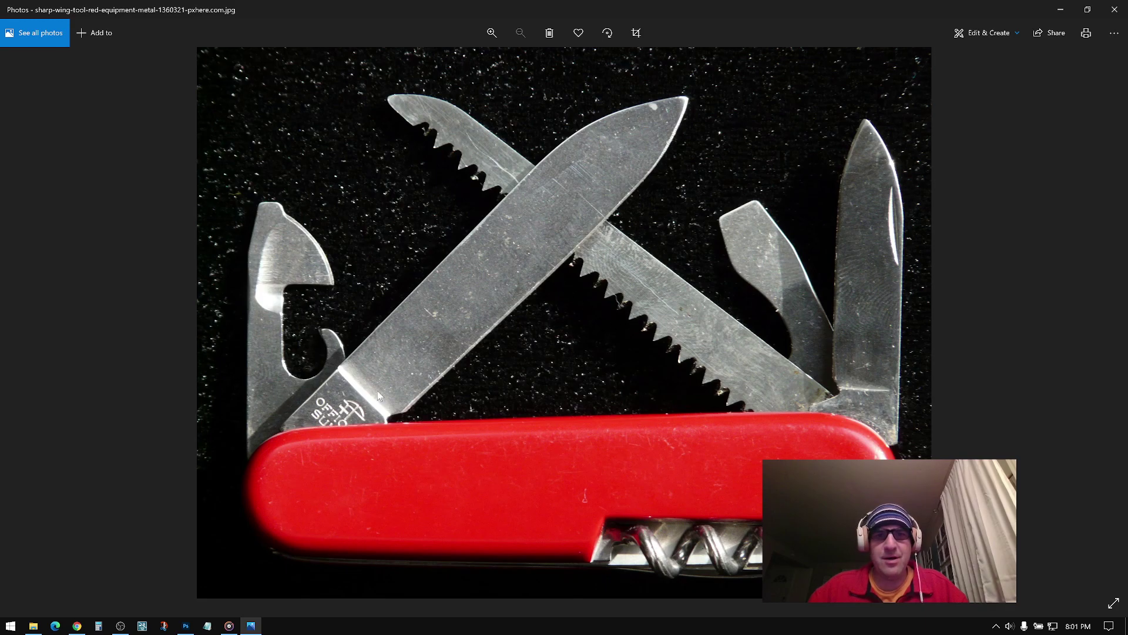
{"action": "left_click", "coordinate": [1114, 11]}
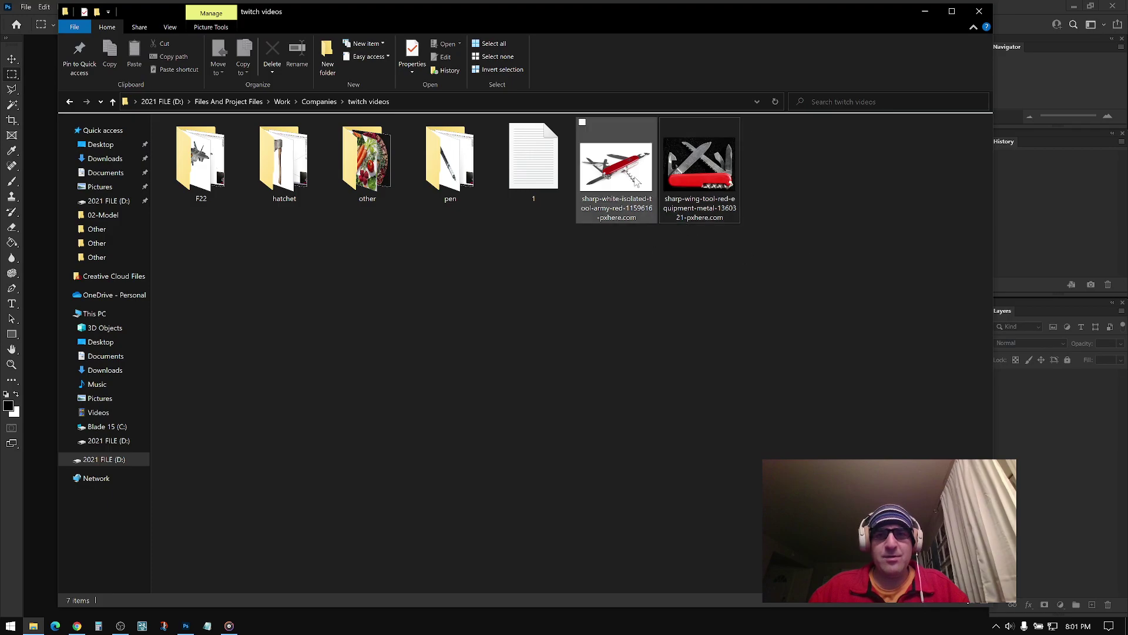
{"action": "left_click_drag", "start_coordinate": [700, 222], "coordinate": [42, 557]}
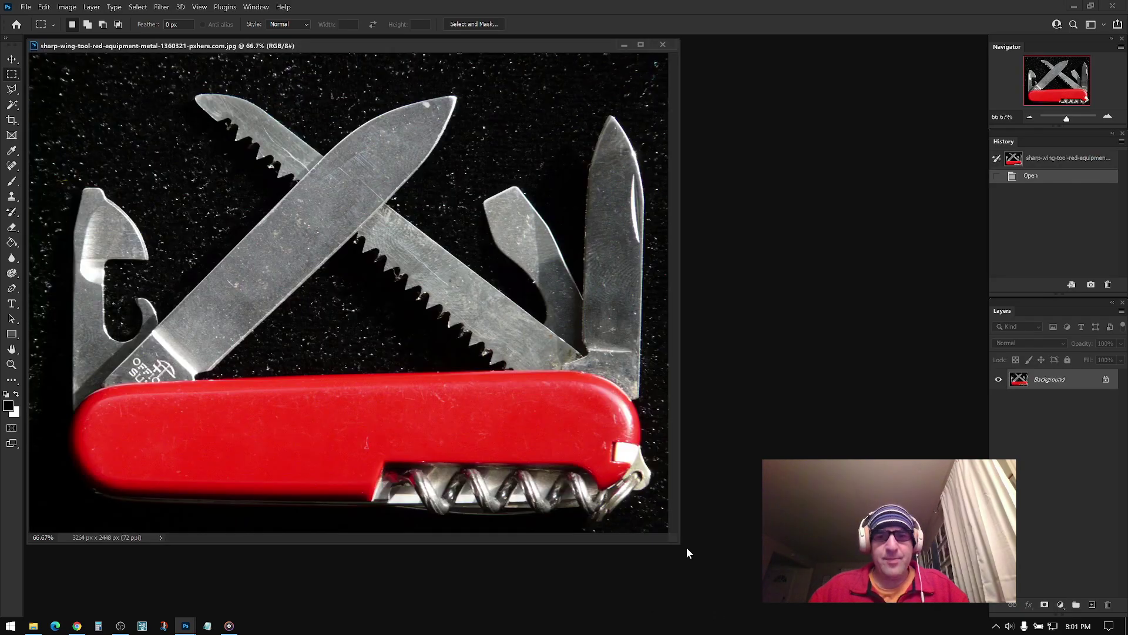
{"action": "left_click_drag", "start_coordinate": [677, 548], "coordinate": [983, 612]}
{"action": "left_click", "coordinate": [33, 626]}
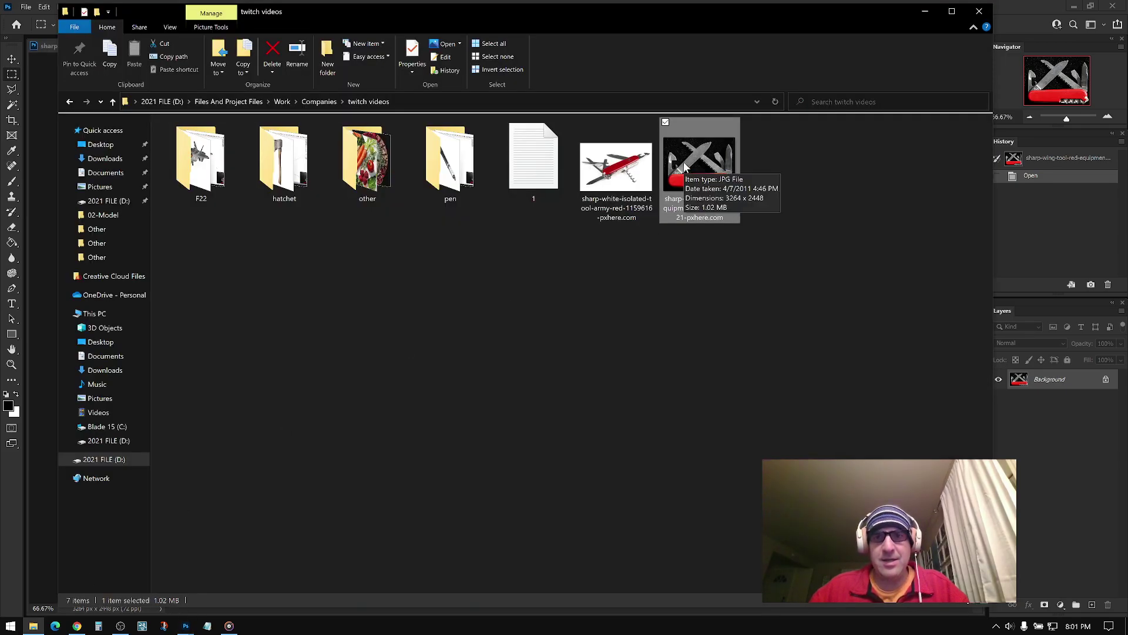
{"action": "left_click", "coordinate": [45, 81]}
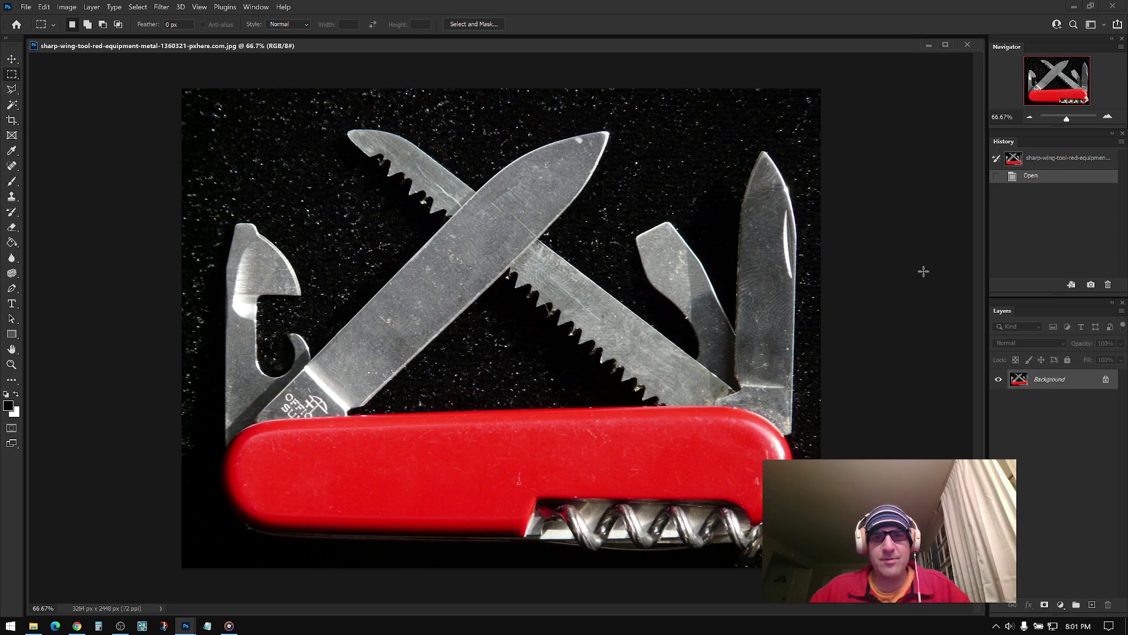
Step: Crop the knife photo slightly on all sides to about 3024 × 2412 px
{"action": "left_click", "coordinate": [61, 7]}
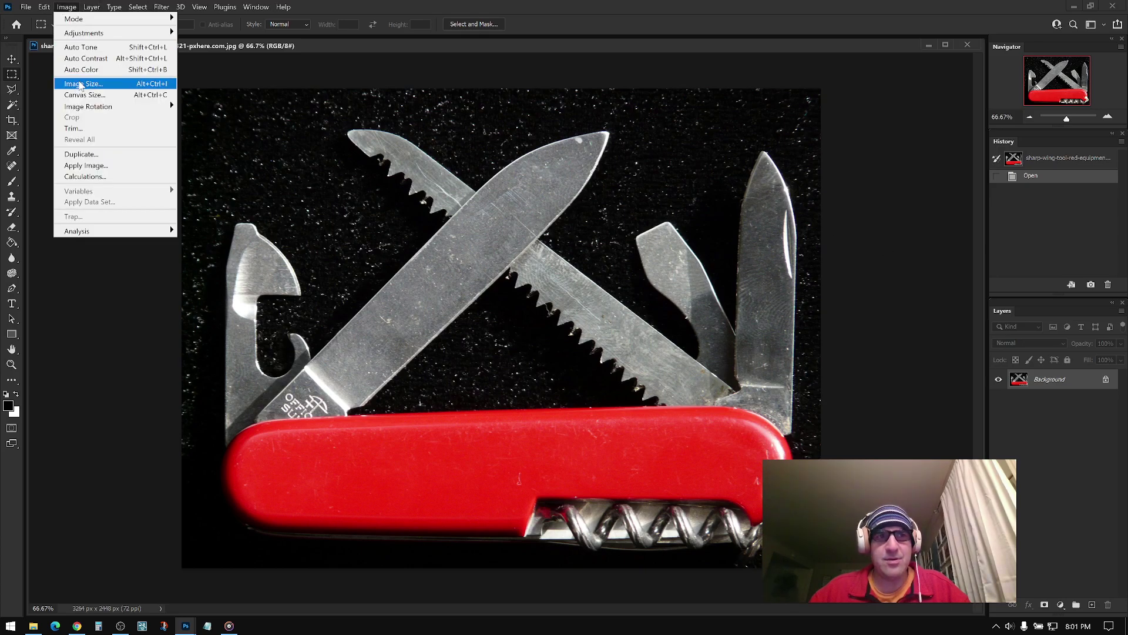
{"action": "left_click", "coordinate": [820, 209]}
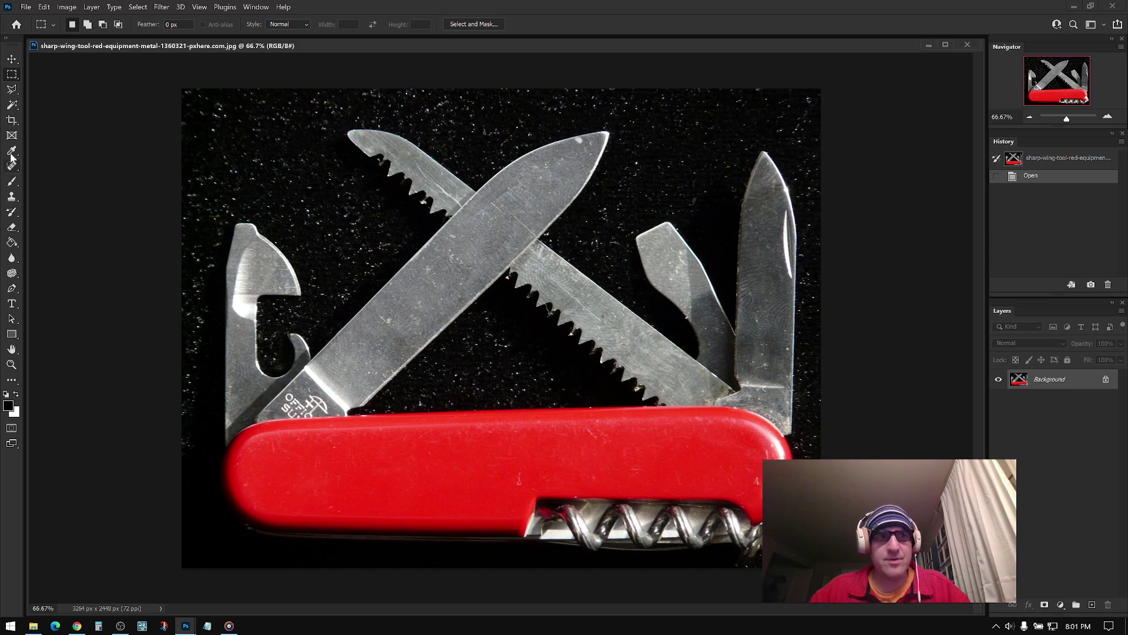
{"action": "left_click", "coordinate": [11, 121]}
{"action": "left_click_drag", "start_coordinate": [507, 569], "coordinate": [509, 566]}
{"action": "left_click_drag", "start_coordinate": [818, 328], "coordinate": [810, 328]}
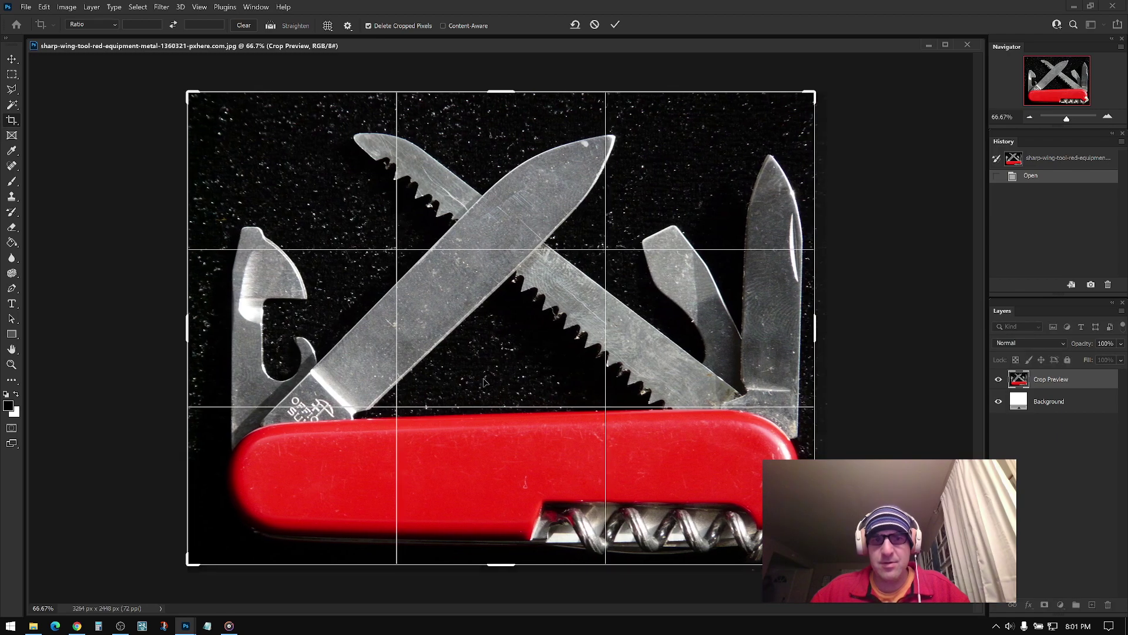
{"action": "left_click_drag", "start_coordinate": [187, 333], "coordinate": [200, 333]}
{"action": "key", "text": "Return"}
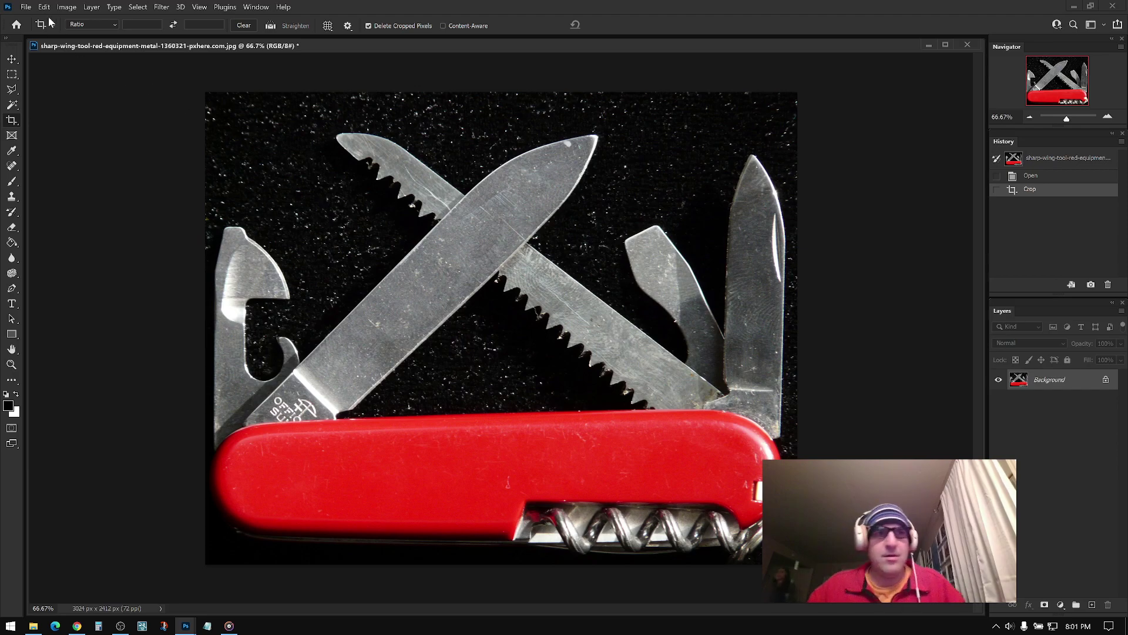
Step: Activate the Rectangular Marquee tool and swap the foreground and background colours, making the background black
{"action": "key", "text": "m"}
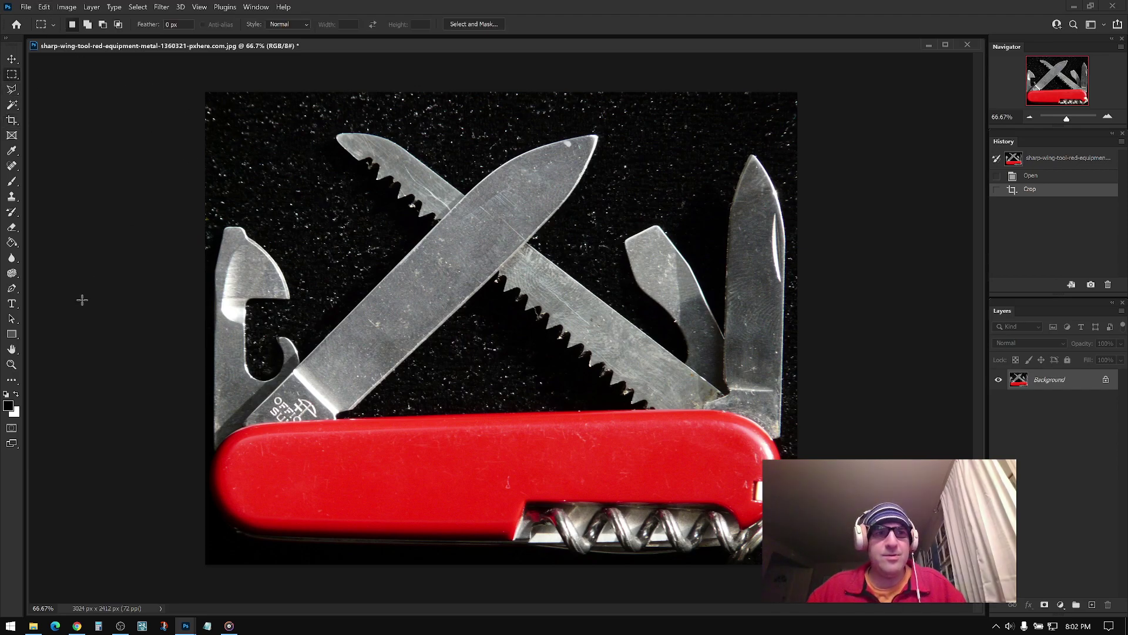
{"action": "left_click", "coordinate": [16, 393]}
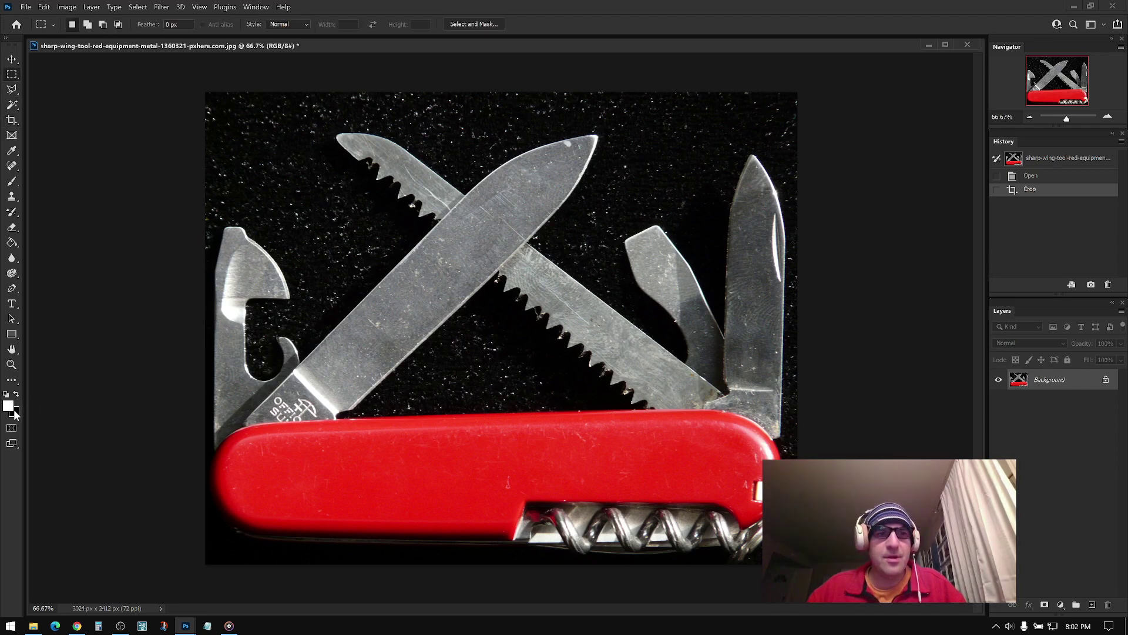
{"action": "left_click", "coordinate": [67, 7]}
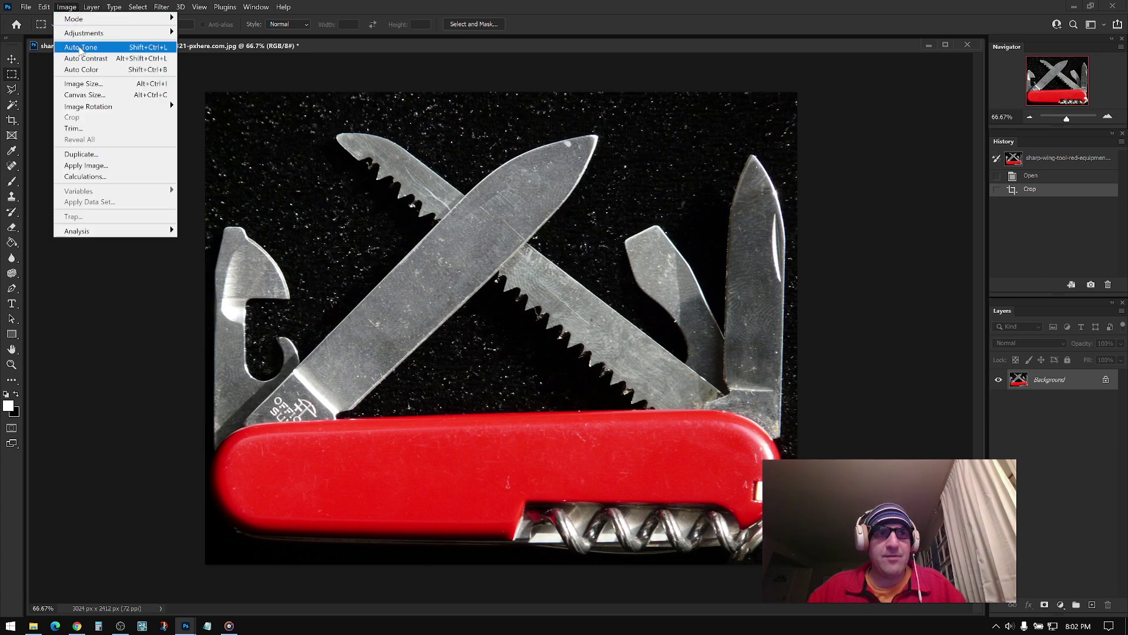
{"action": "left_click", "coordinate": [89, 96]}
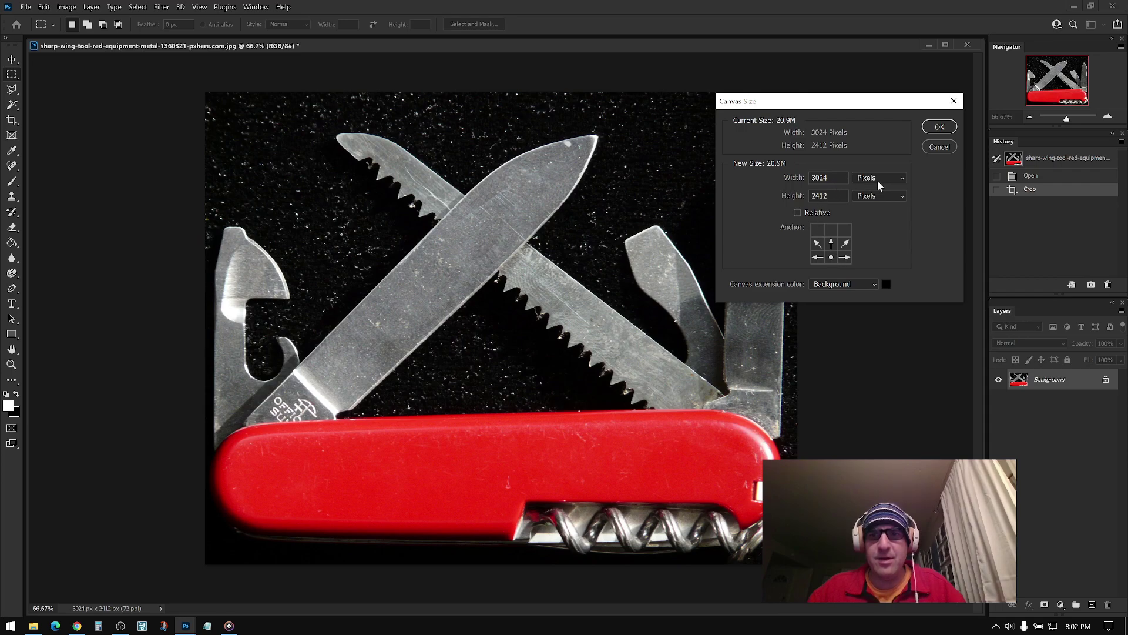
{"action": "left_click", "coordinate": [940, 147]}
Step: Resize the image proportionally to a width of 1024 pixels
{"action": "left_click", "coordinate": [71, 7]}
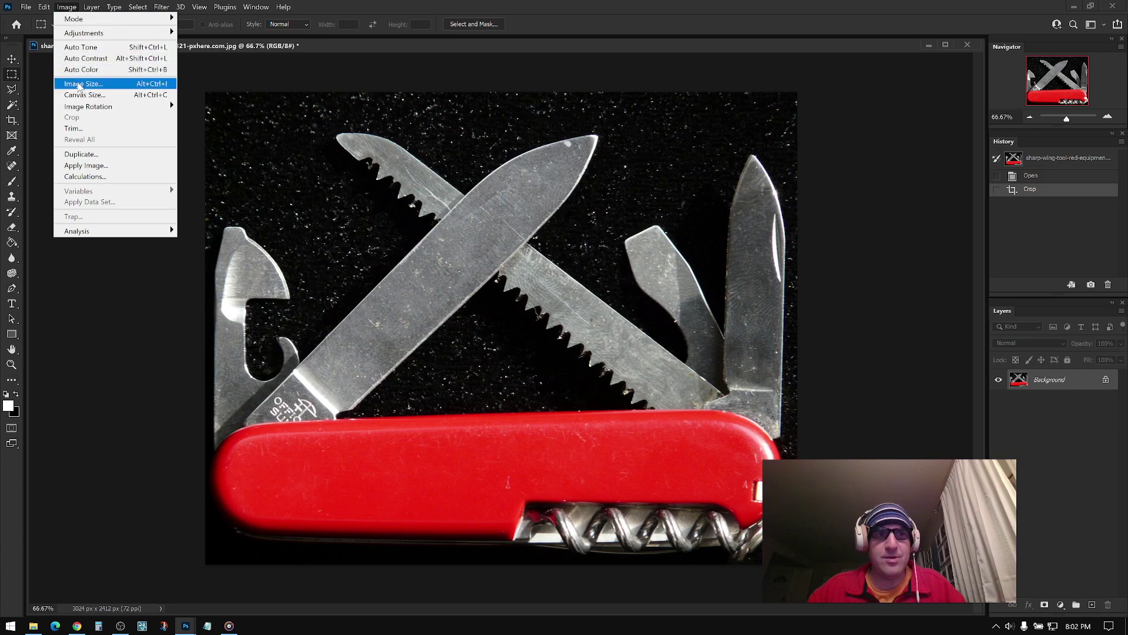
{"action": "left_click", "coordinate": [83, 84]}
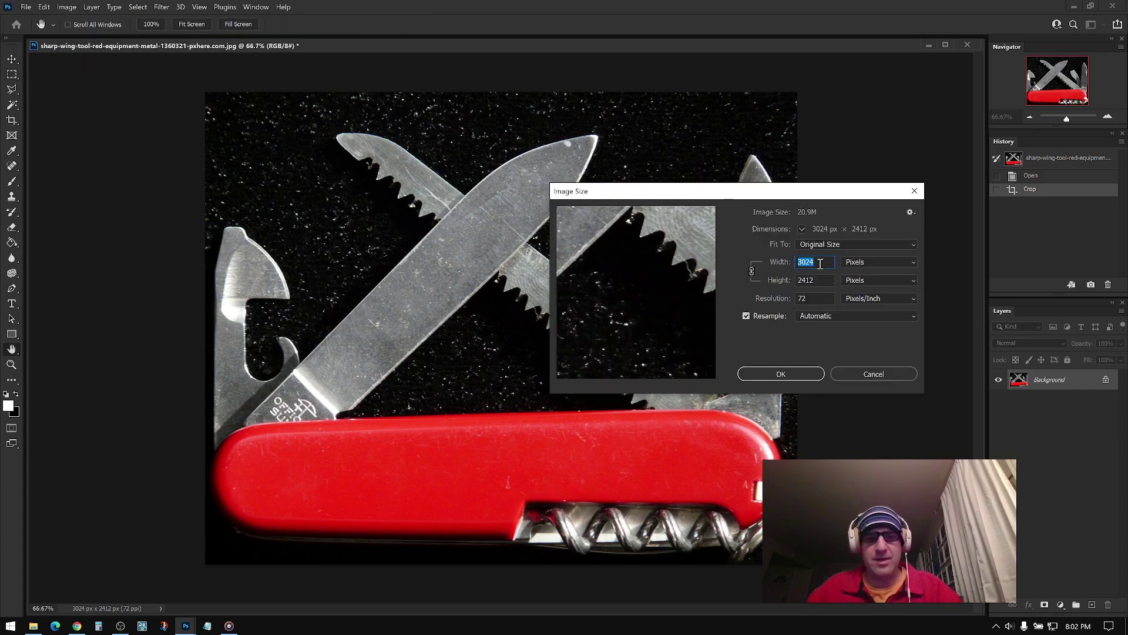
{"action": "type", "text": "1024"}
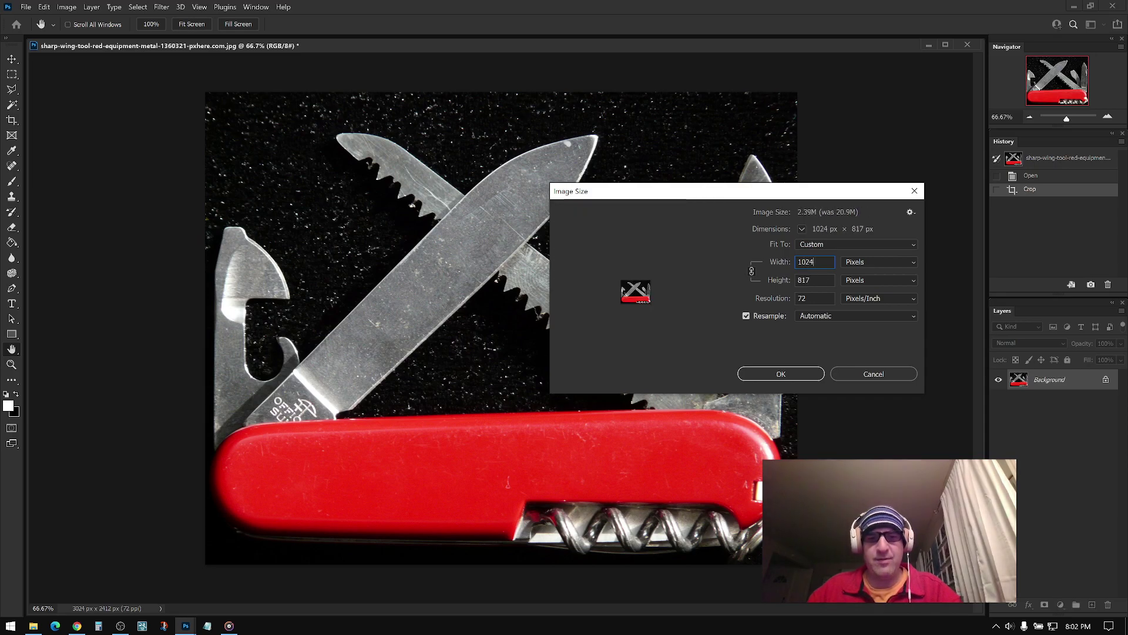
{"action": "left_click", "coordinate": [781, 375]}
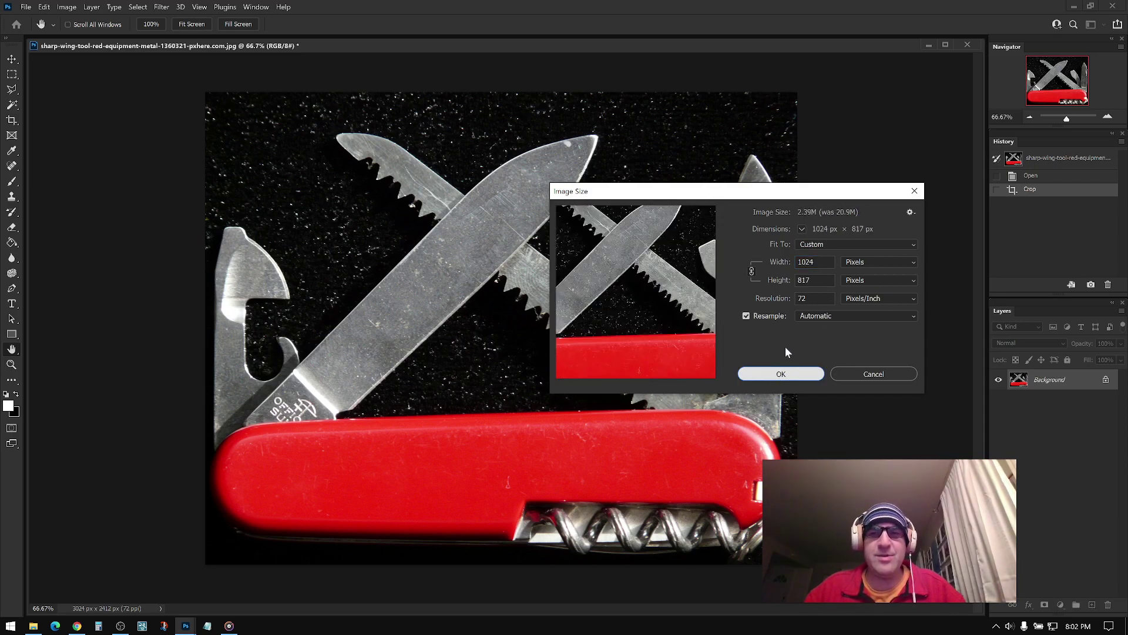
{"action": "key", "text": "Return"}
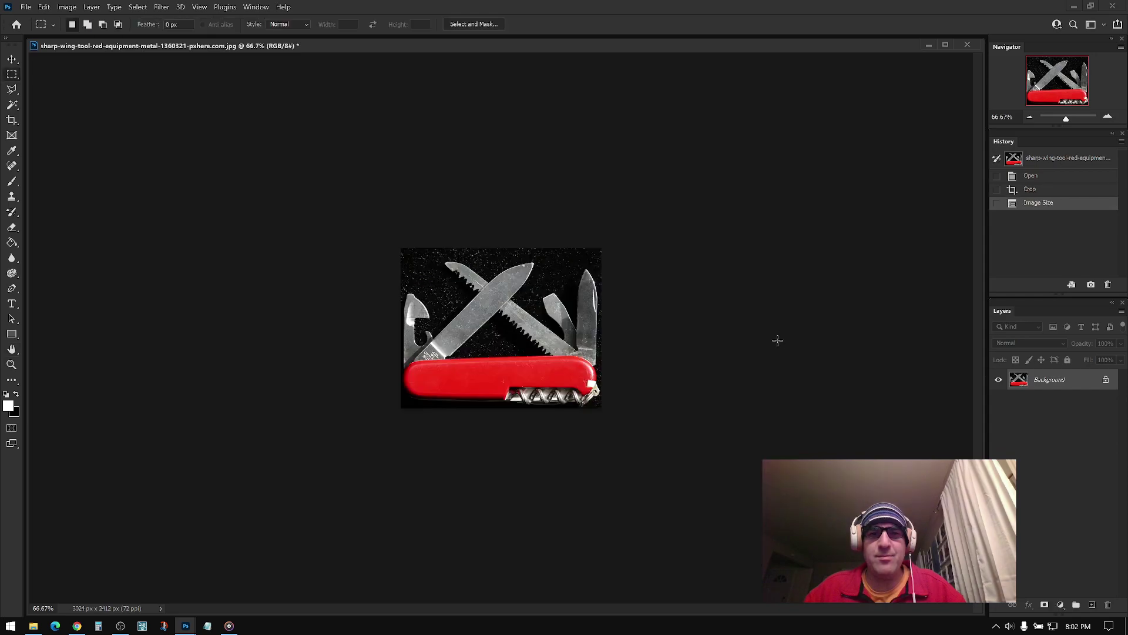
{"action": "left_click", "coordinate": [1106, 117]}
{"action": "left_click", "coordinate": [1107, 118]}
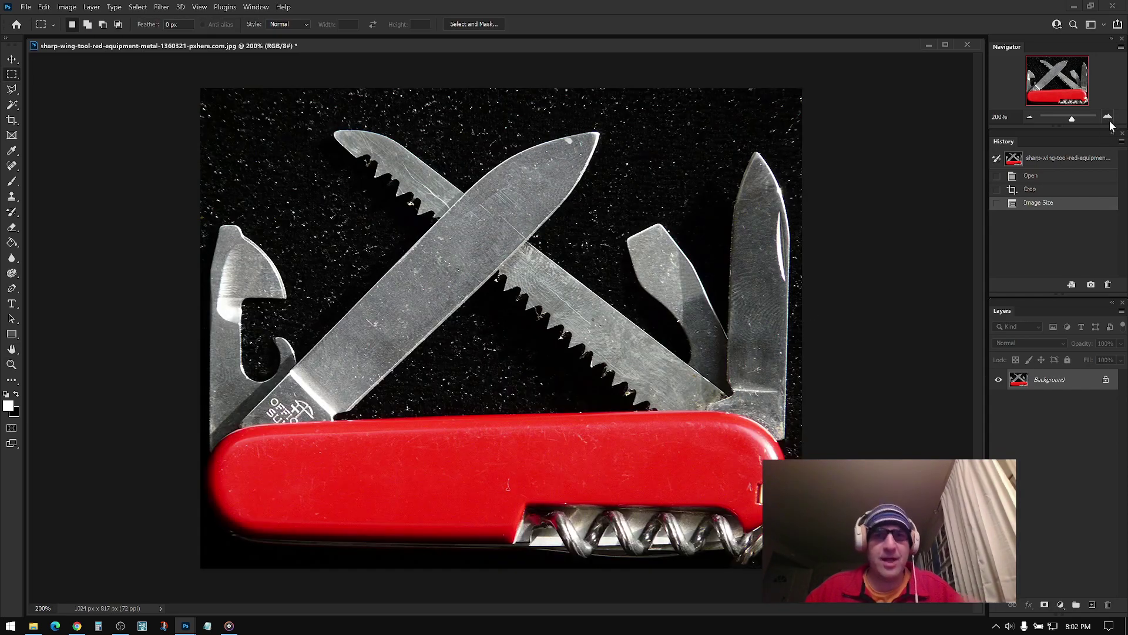
{"action": "left_click", "coordinate": [1029, 117]}
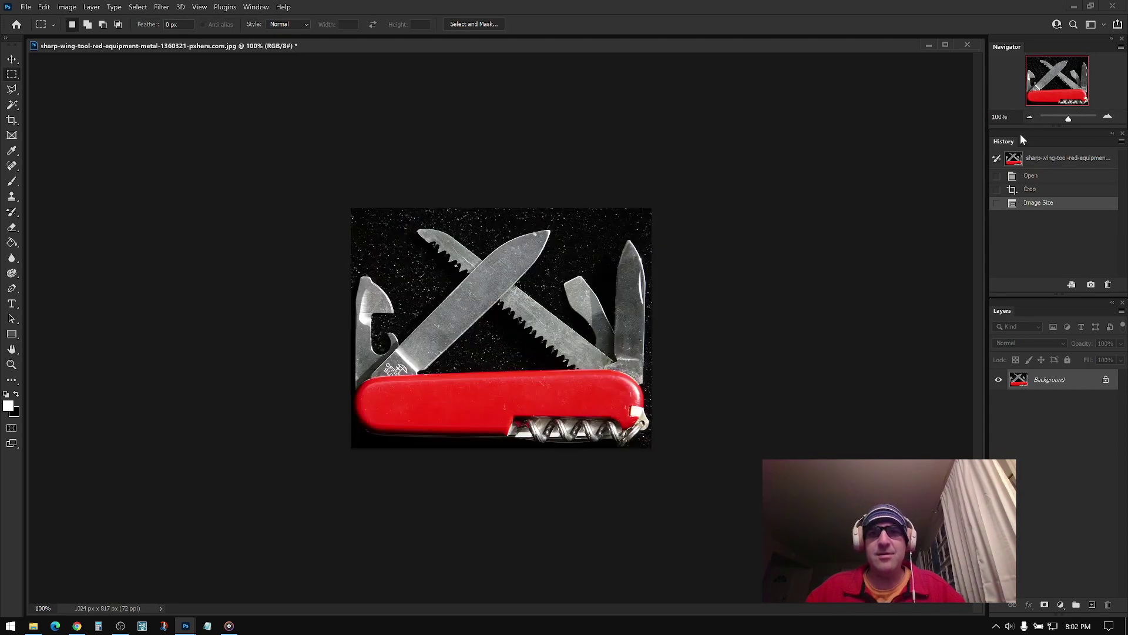
Step: Extend the canvas height to 1024 pixels, anchored at the bottom centre and filled with the black background colour
{"action": "left_click", "coordinate": [65, 7]}
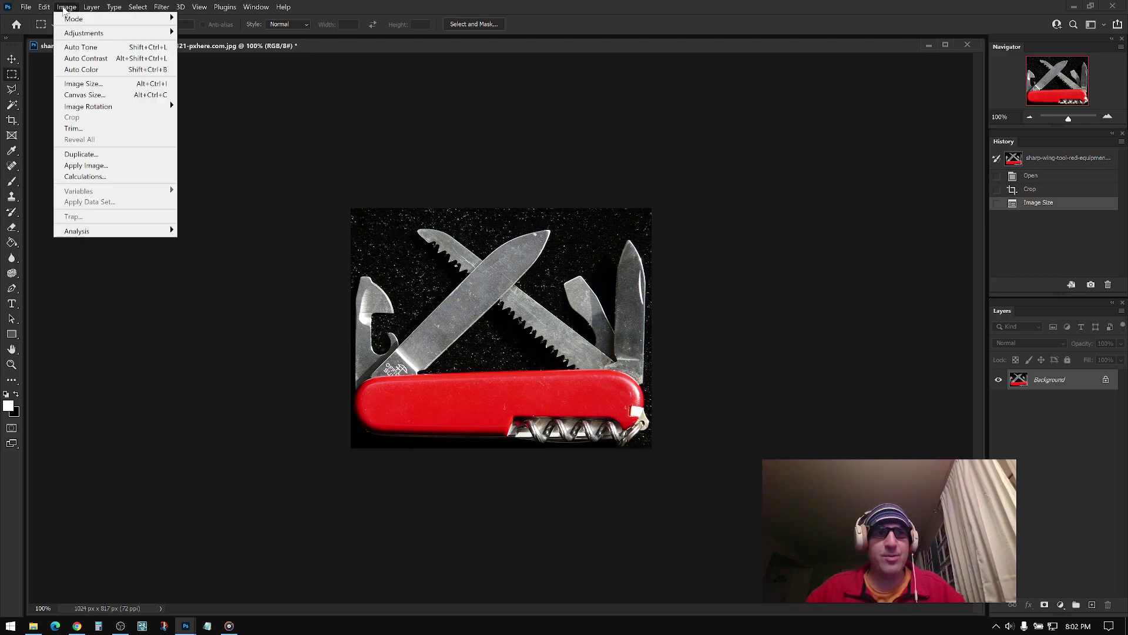
{"action": "left_click", "coordinate": [84, 96]}
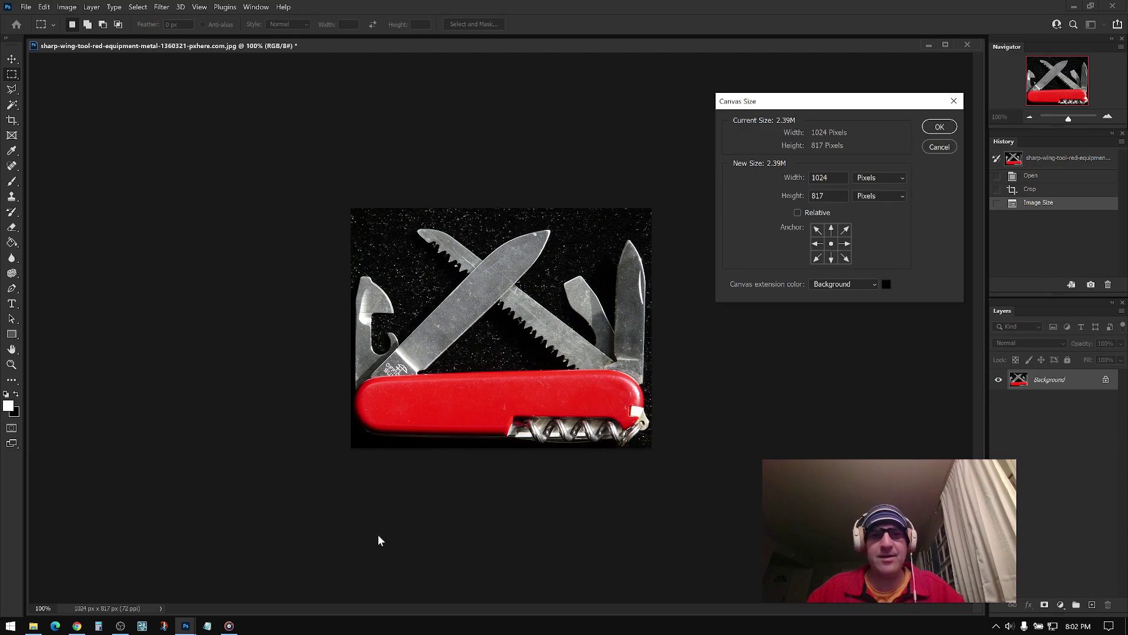
{"action": "left_click", "coordinate": [832, 259]}
{"action": "left_click", "coordinate": [785, 197]}
{"action": "type", "text": "1024"}
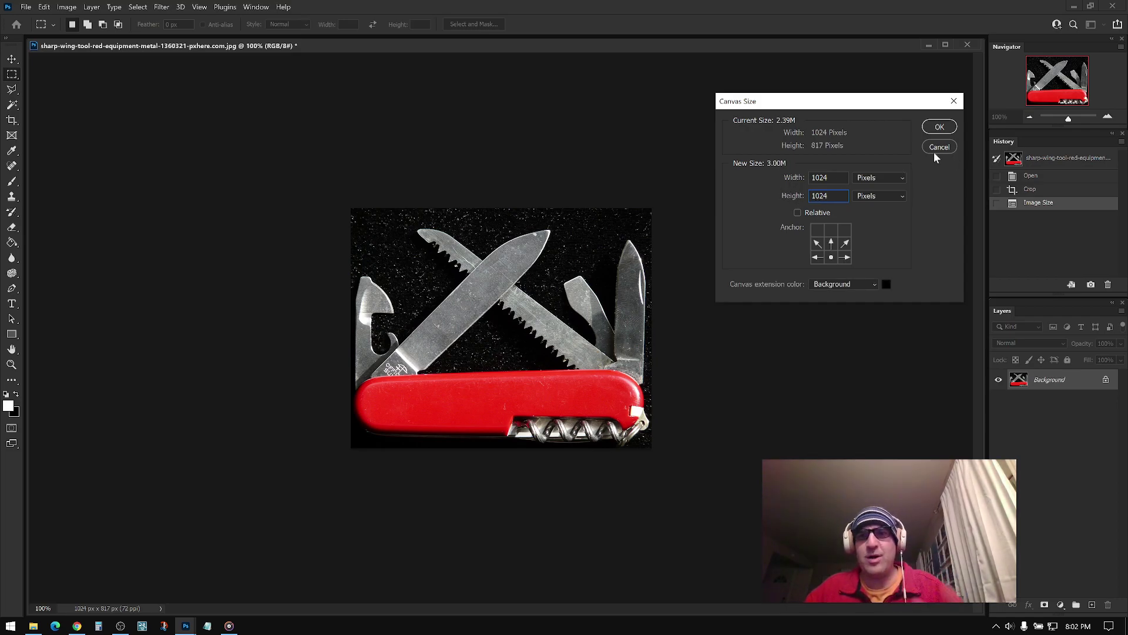
{"action": "left_click", "coordinate": [938, 127]}
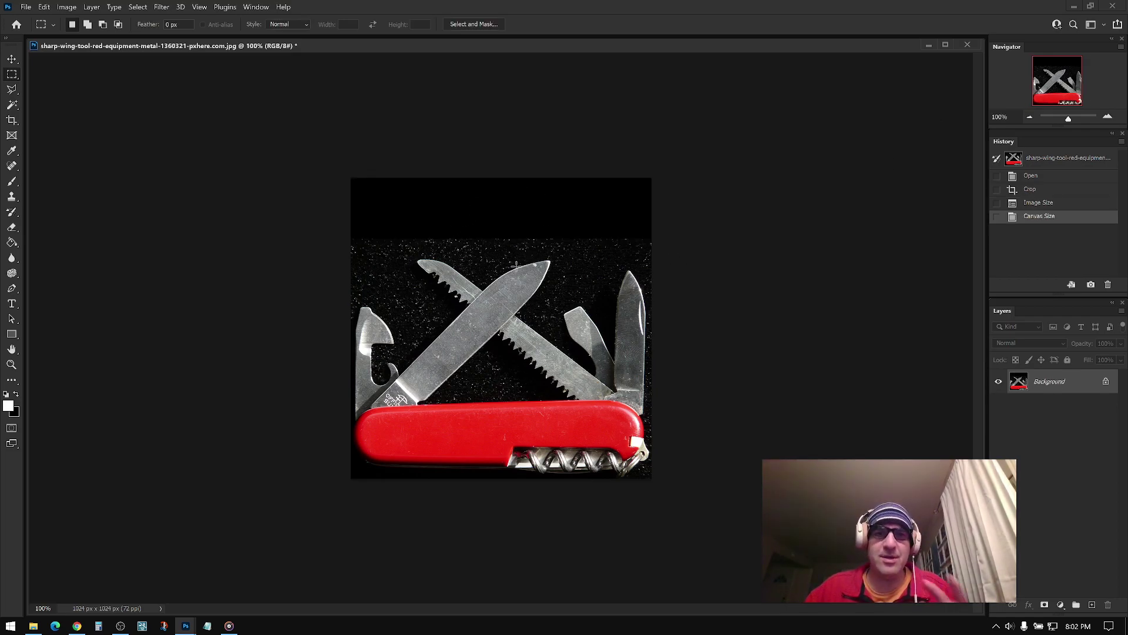
{"action": "left_click", "coordinate": [1108, 116]}
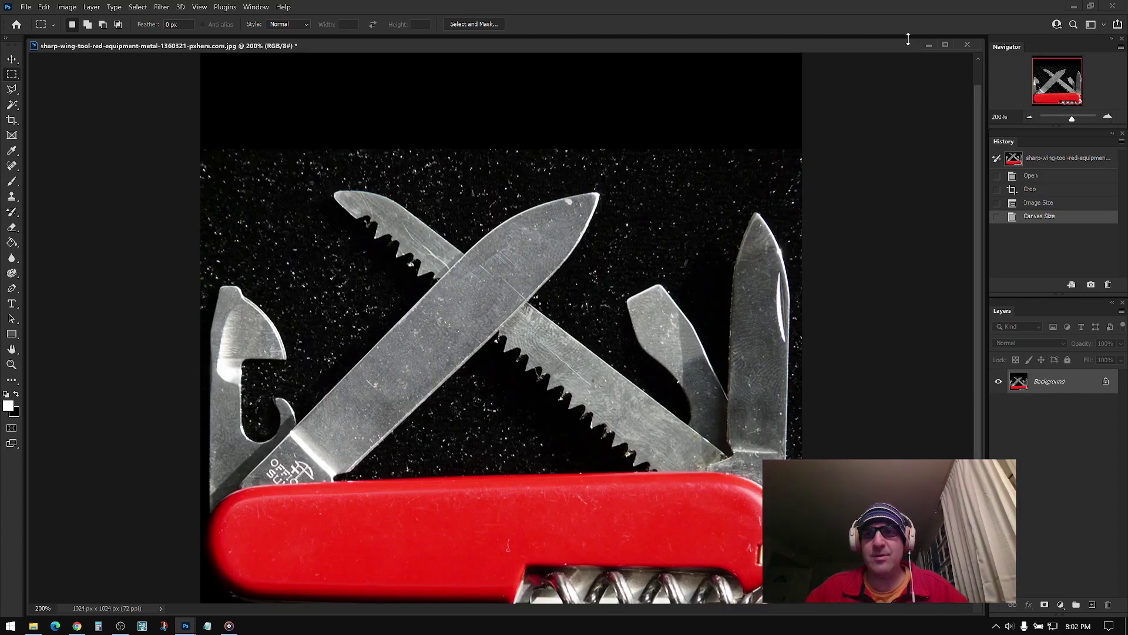
{"action": "left_click_drag", "start_coordinate": [909, 38], "coordinate": [909, 26]}
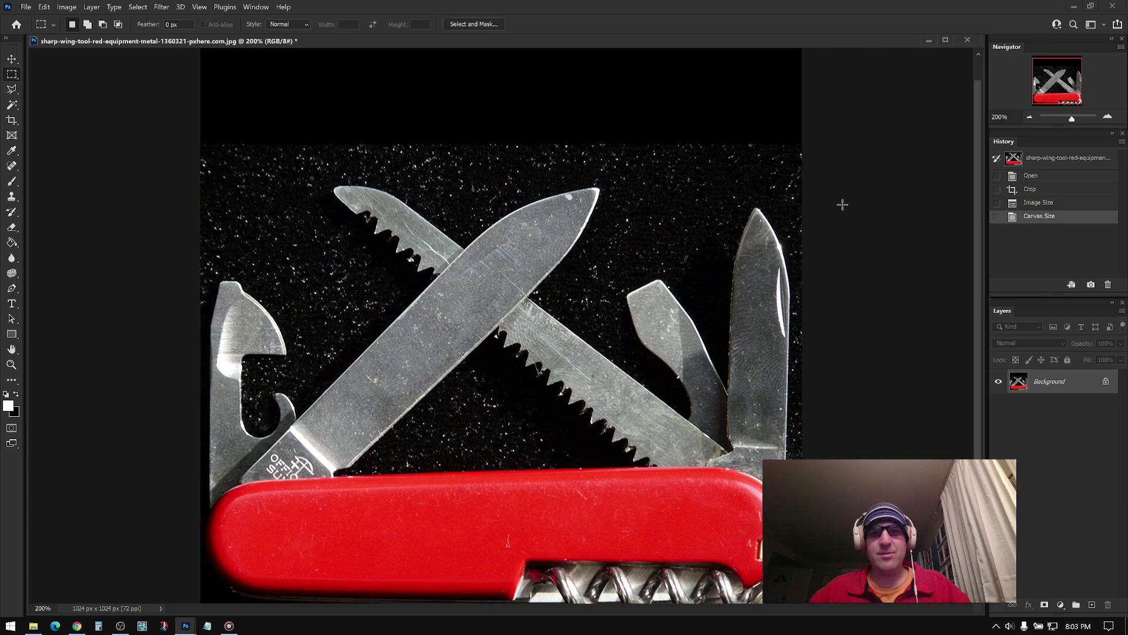
{"action": "left_click", "coordinate": [1029, 116]}
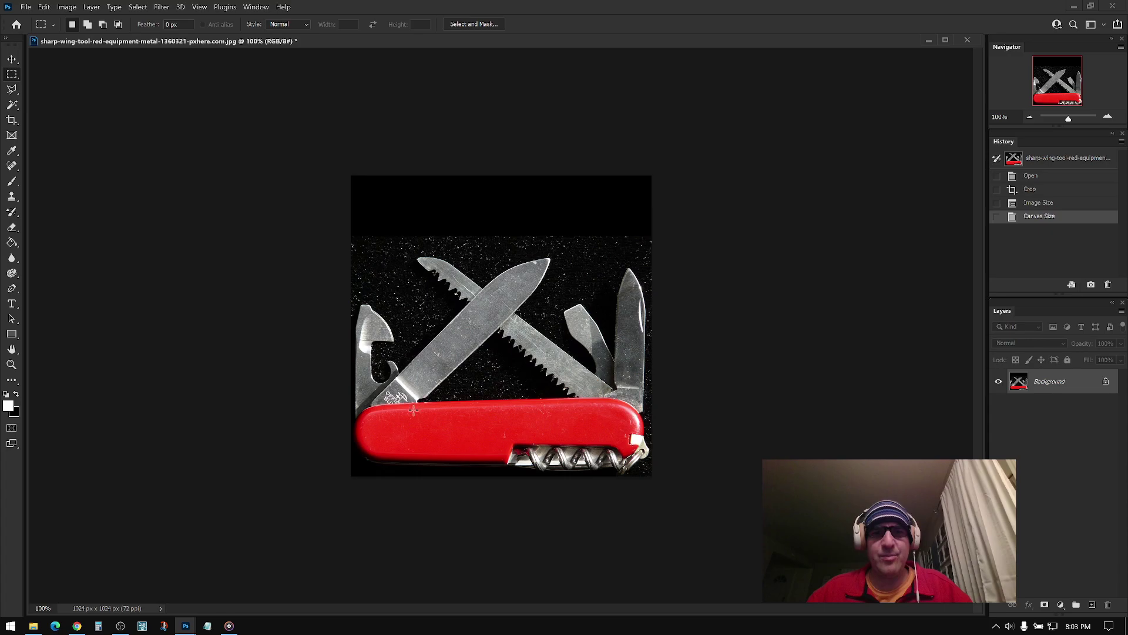
Step: Outline the large main blade with the Polygonal Lasso, including a small wedge of the red handle at its base
{"action": "left_click", "coordinate": [12, 89]}
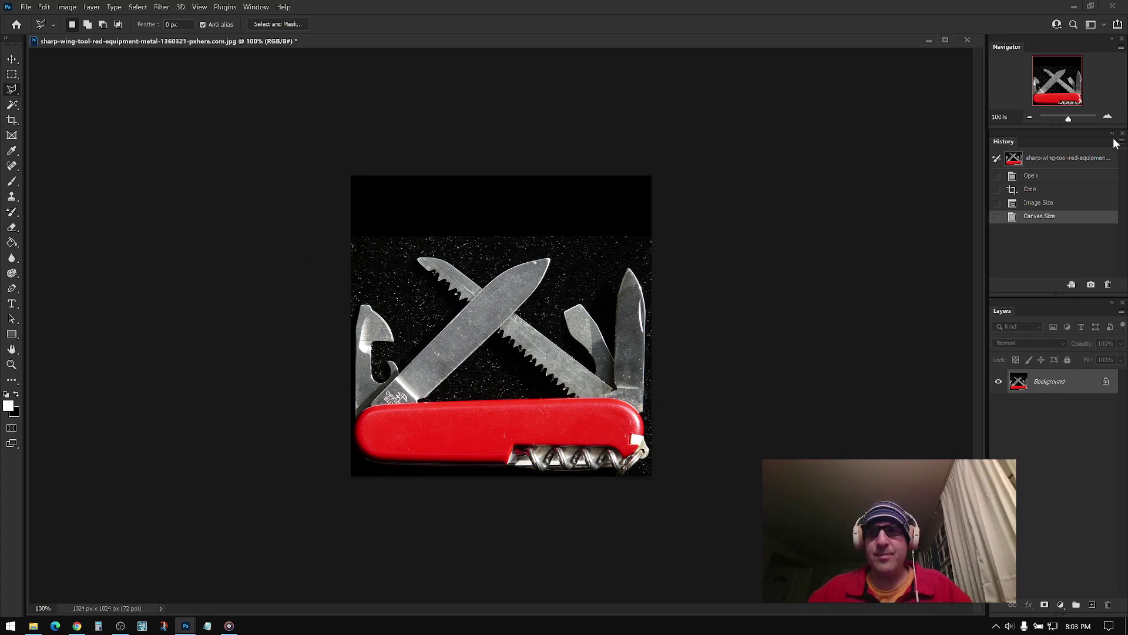
{"action": "left_click", "coordinate": [1108, 117]}
{"action": "left_click_drag", "start_coordinate": [1056, 110], "coordinate": [1056, 83]}
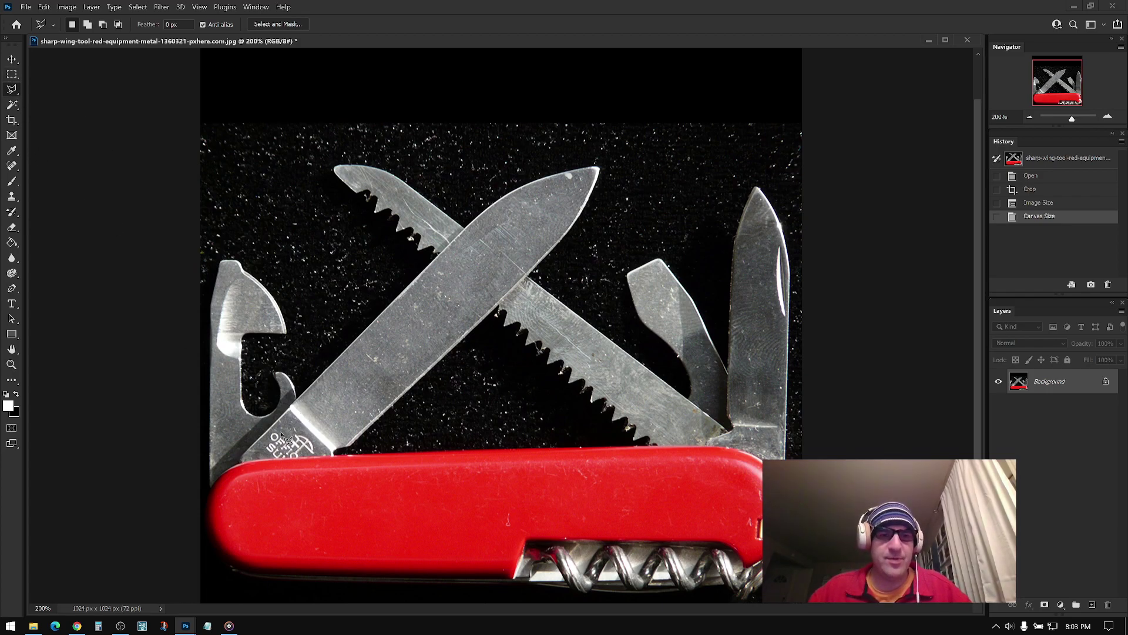
{"action": "left_click", "coordinate": [236, 465]}
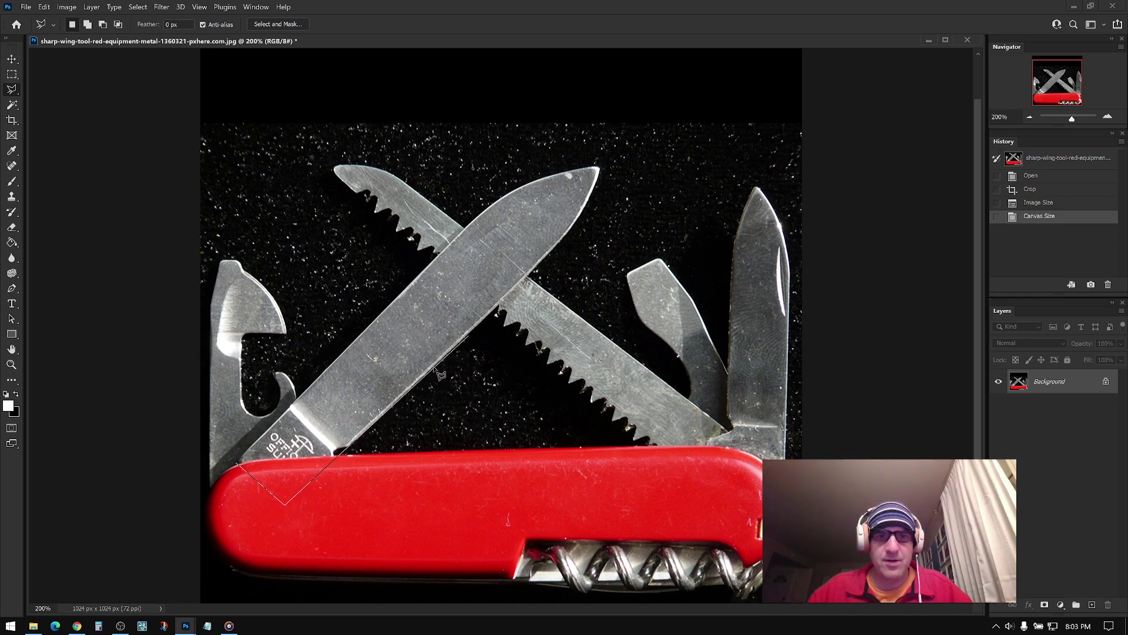
{"action": "left_click", "coordinate": [348, 446]}
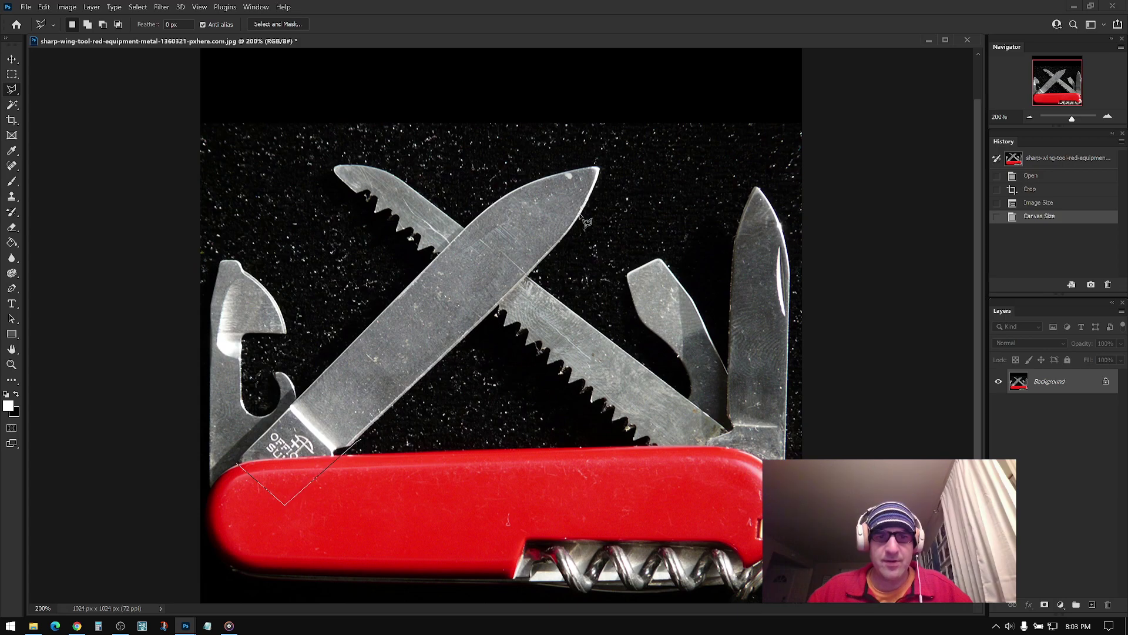
{"action": "left_click", "coordinate": [552, 257]}
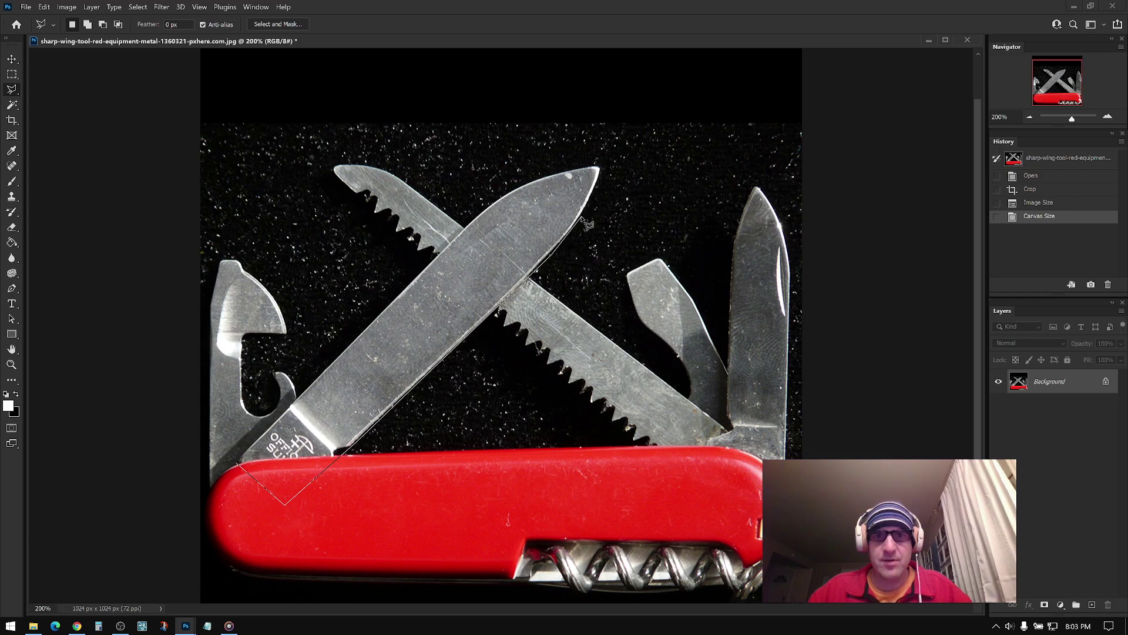
{"action": "left_click", "coordinate": [605, 163]}
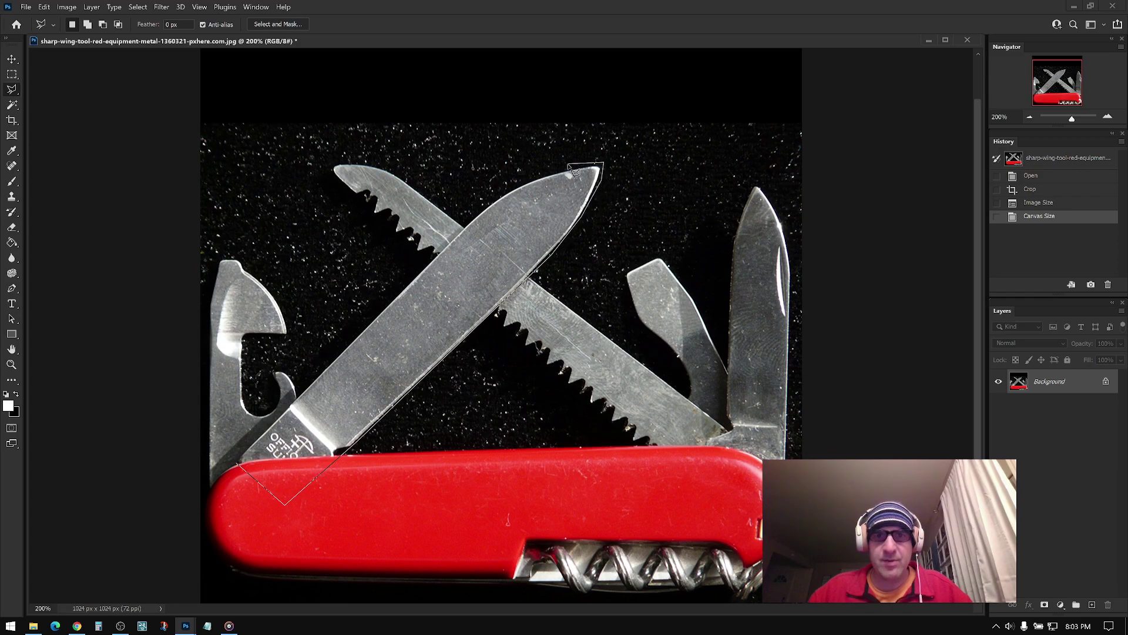
{"action": "left_click", "coordinate": [508, 188]}
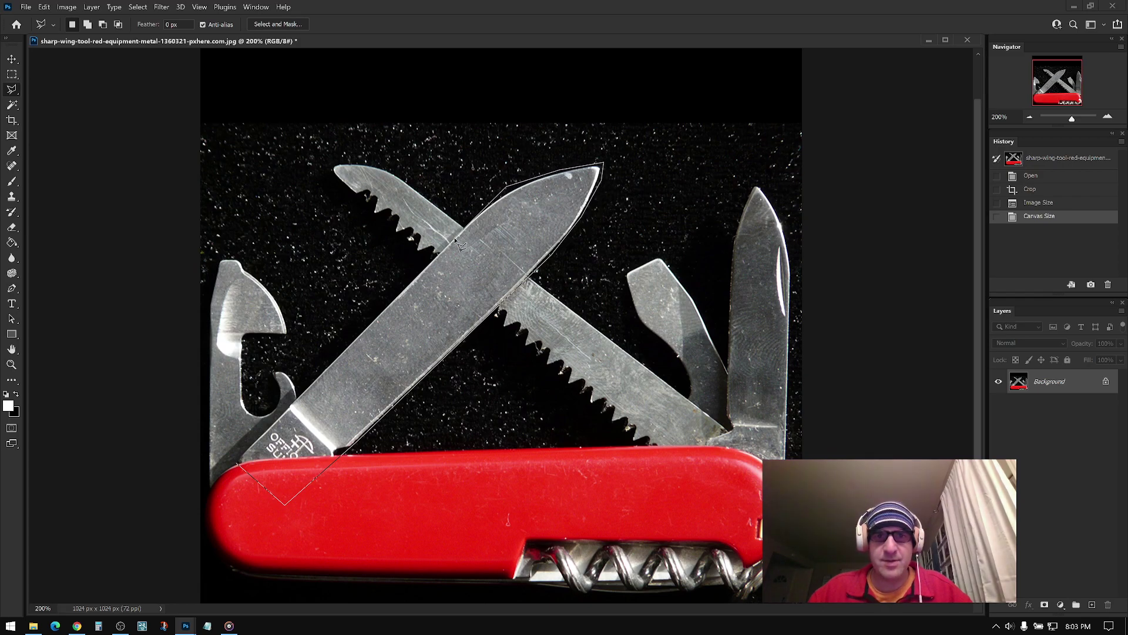
{"action": "left_click", "coordinate": [243, 469]}
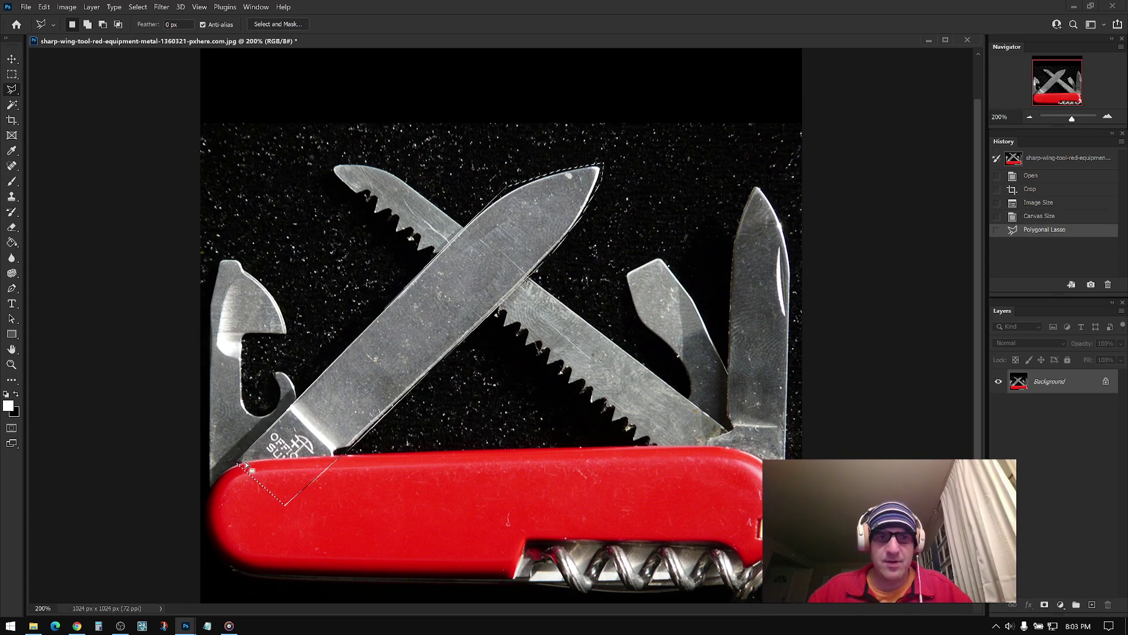
Step: Copy the selected main blade onto a new layer and move the copy up and slightly to the right of the original
{"action": "key", "text": "ctrl+c"}
{"action": "key", "text": "ctrl+v"}
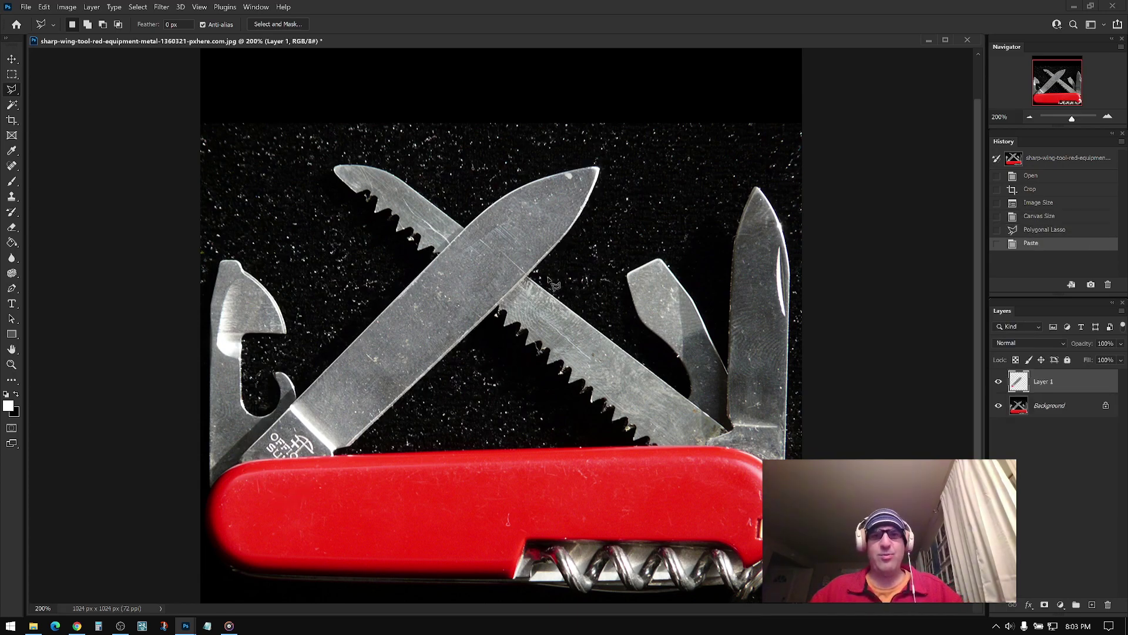
{"action": "left_click", "coordinate": [12, 74]}
{"action": "left_click_drag", "start_coordinate": [452, 348], "coordinate": [484, 240], "text": "ctrl"}
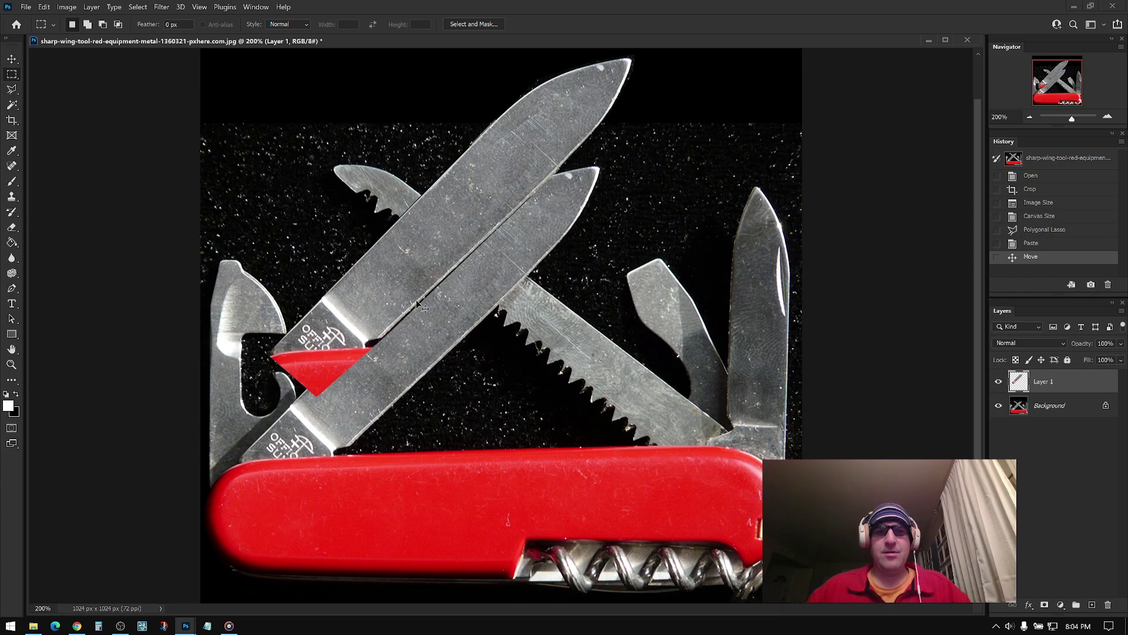
Step: Free-transform the blade copy: rotate it about 45.5° to horizontal, place it along the canvas's upper edge and slightly distort its lower corner
{"action": "key", "text": "ctrl+t"}
{"action": "left_click_drag", "start_coordinate": [686, 137], "coordinate": [687, 312]}
{"action": "left_click", "coordinate": [1029, 117]}
{"action": "left_click_drag", "start_coordinate": [499, 275], "coordinate": [491, 196]}
{"action": "left_click_drag", "start_coordinate": [614, 226], "coordinate": [618, 241]}
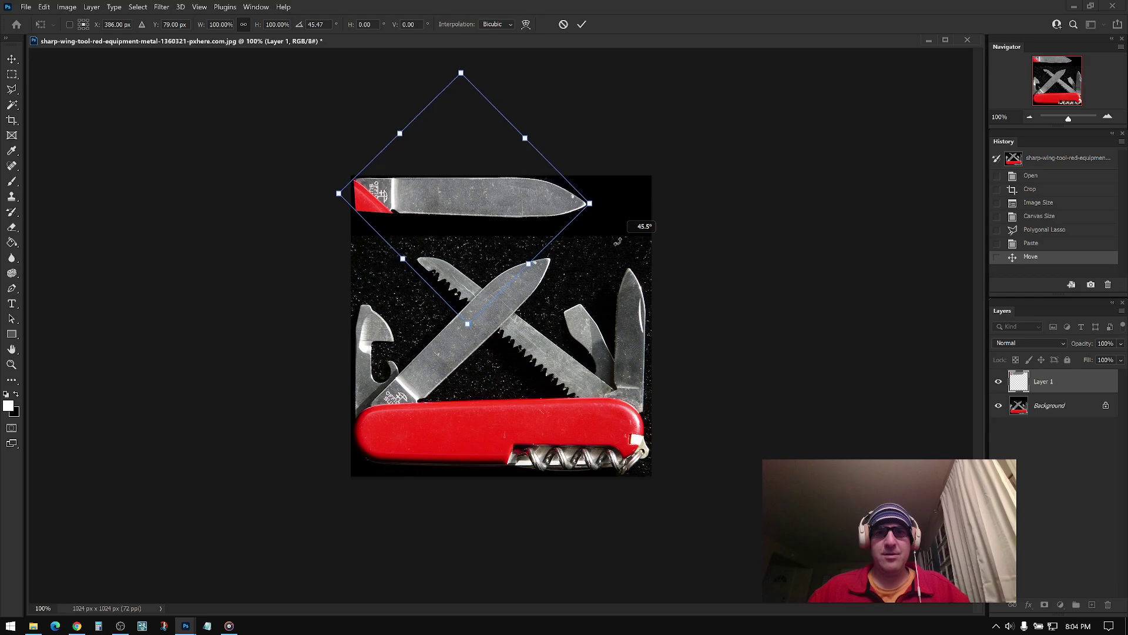
{"action": "left_click_drag", "start_coordinate": [520, 192], "coordinate": [516, 193]}
{"action": "left_click_drag", "start_coordinate": [465, 324], "coordinate": [460, 329], "text": "ctrl"}
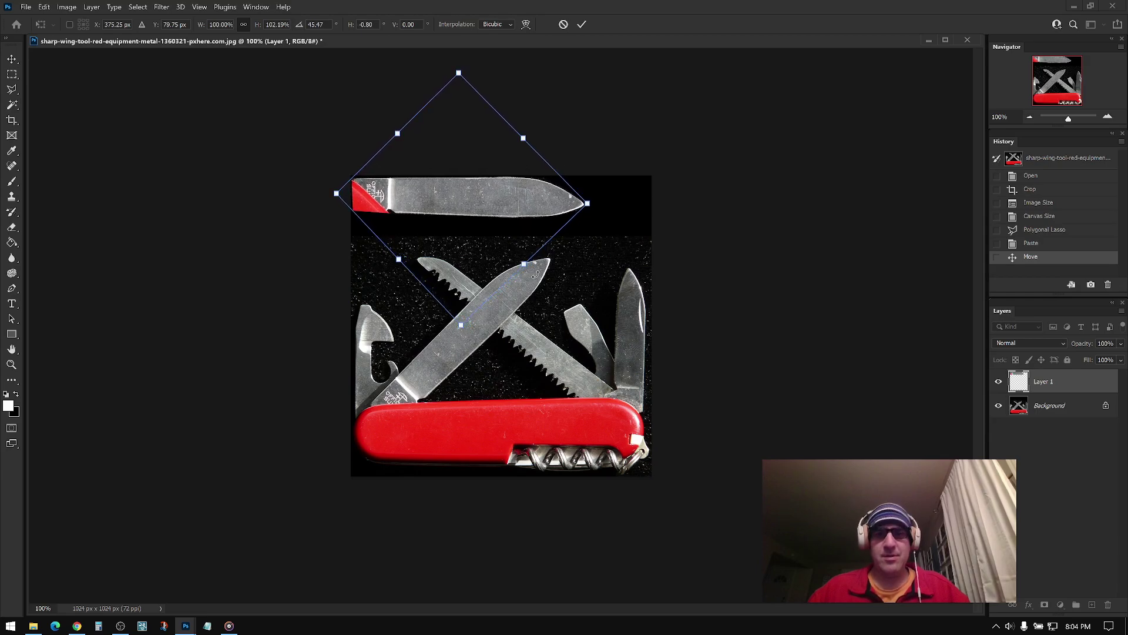
{"action": "key", "text": "Return"}
{"action": "key", "text": "m"}
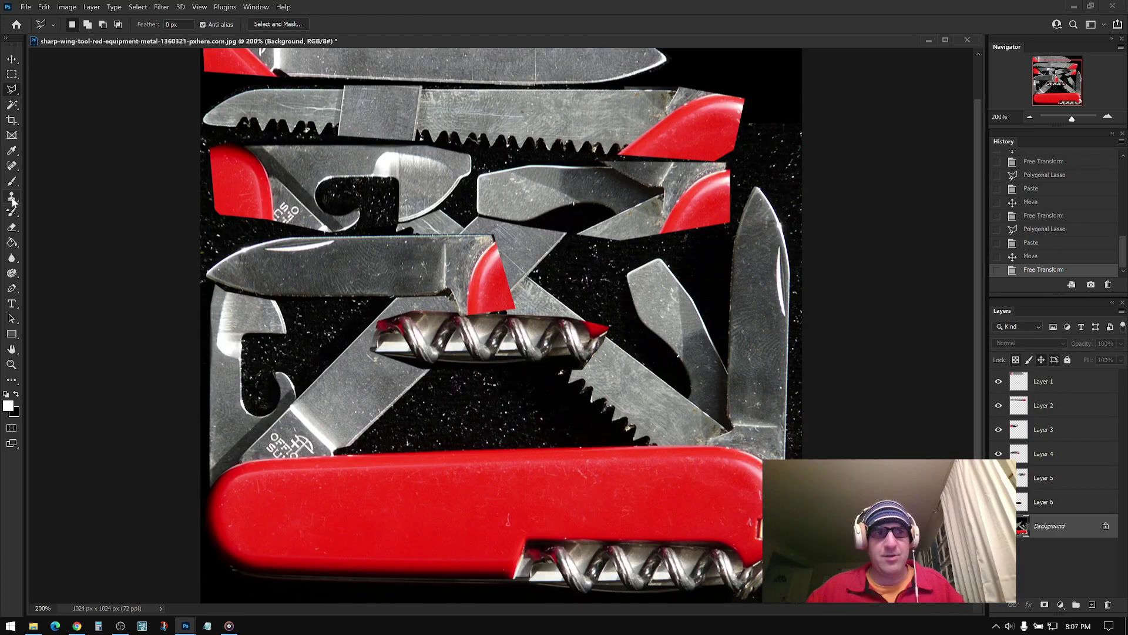
Step: Activate the Clone Stamp on the Background layer and set its brush size to 14 px
{"action": "left_click", "coordinate": [12, 196]}
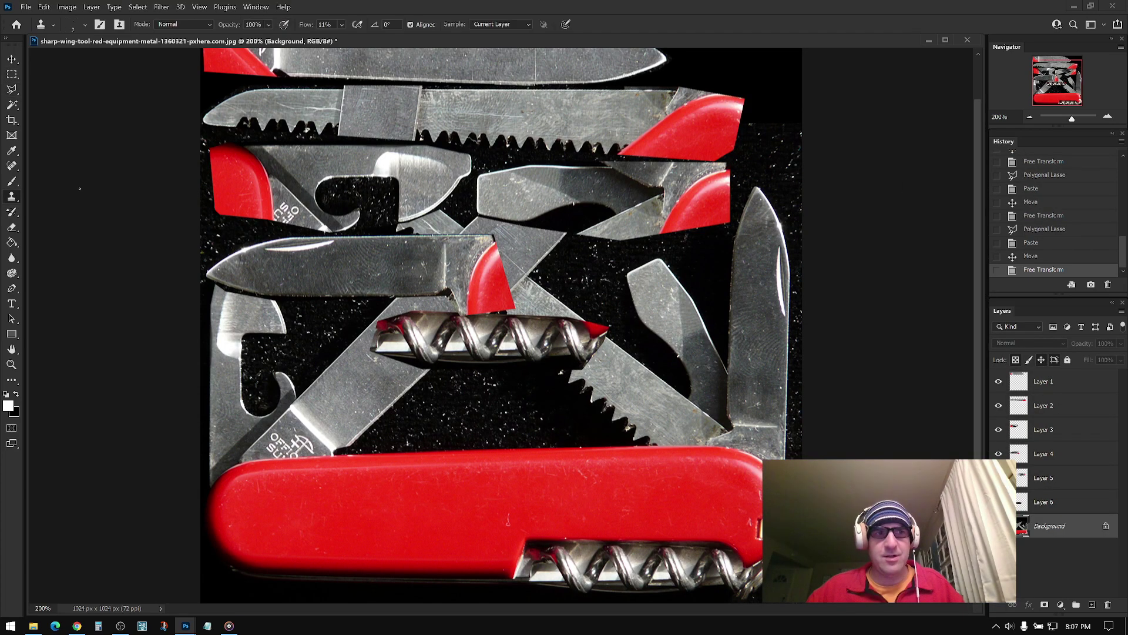
{"action": "left_click", "coordinate": [74, 24]}
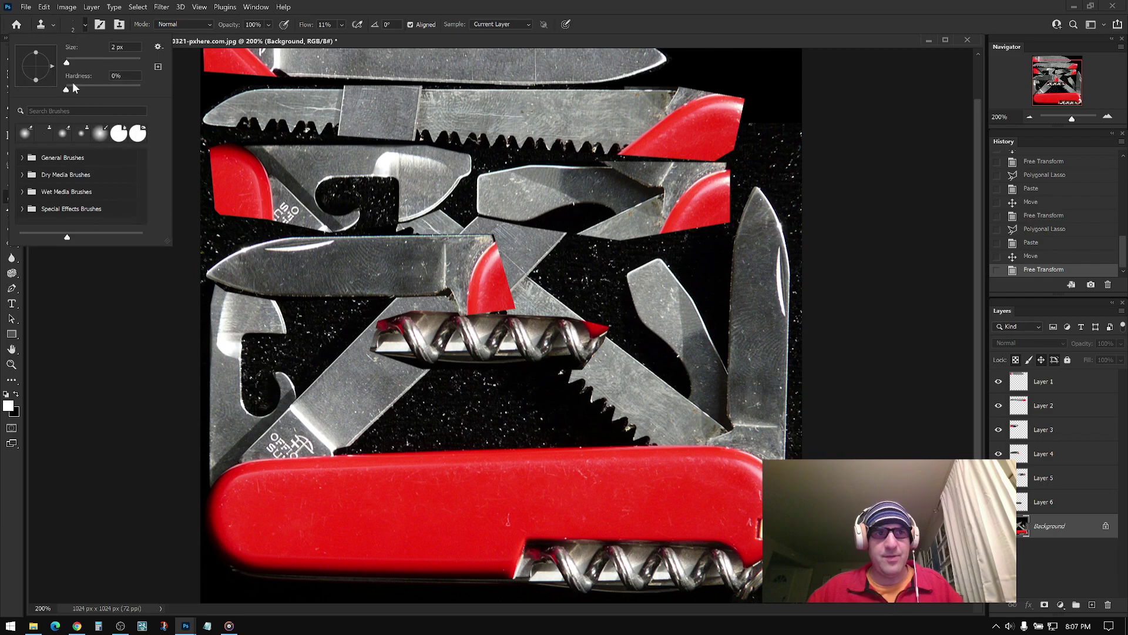
{"action": "left_click_drag", "start_coordinate": [81, 60], "coordinate": [71, 63]}
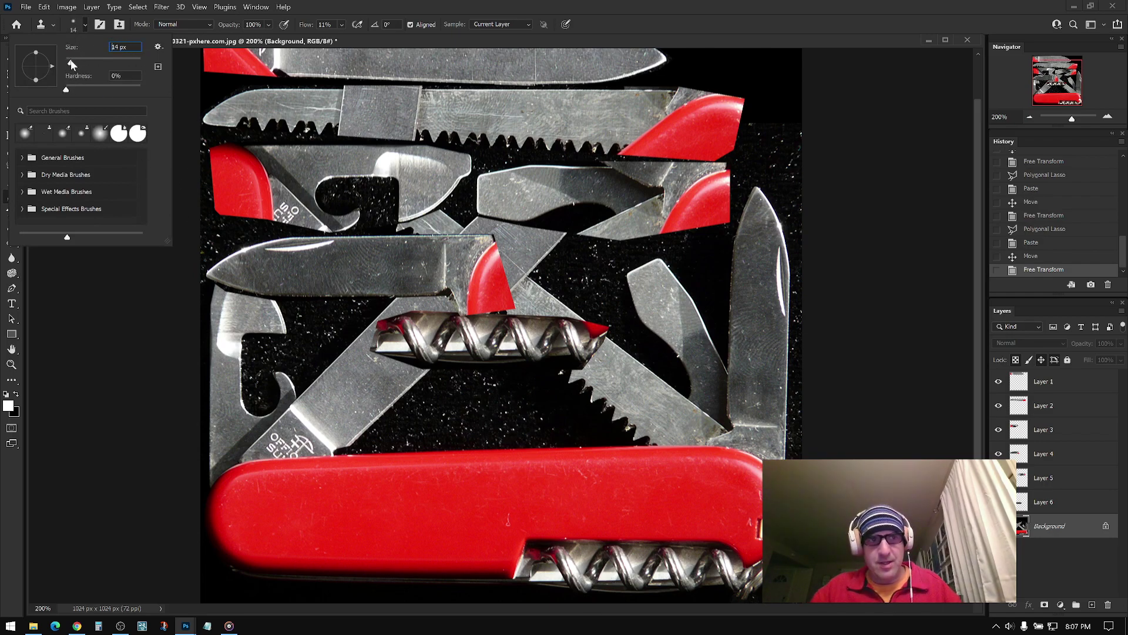
{"action": "key", "text": "Return"}
Step: Paint out the corkscrew in the red handle's lower recess with the Clone Stamp, sampling the surrounding metal and working from left to right
{"action": "left_click", "coordinate": [569, 557]}
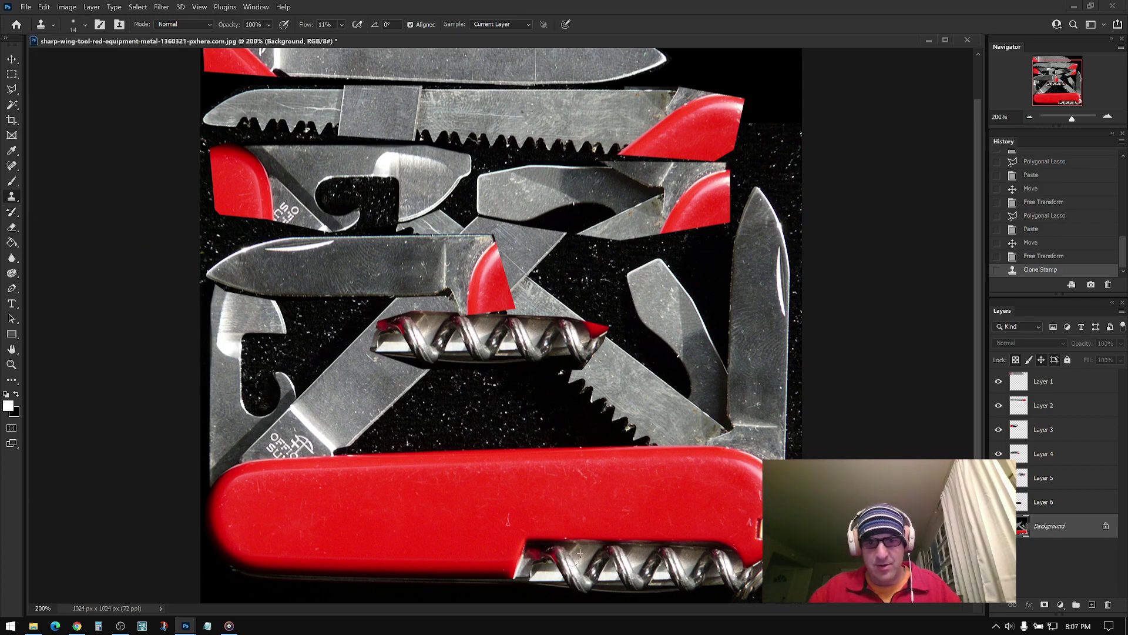
{"action": "left_click", "coordinate": [562, 559]}
{"action": "left_click", "coordinate": [567, 552]}
{"action": "left_click", "coordinate": [569, 553]}
{"action": "left_click", "coordinate": [568, 555]}
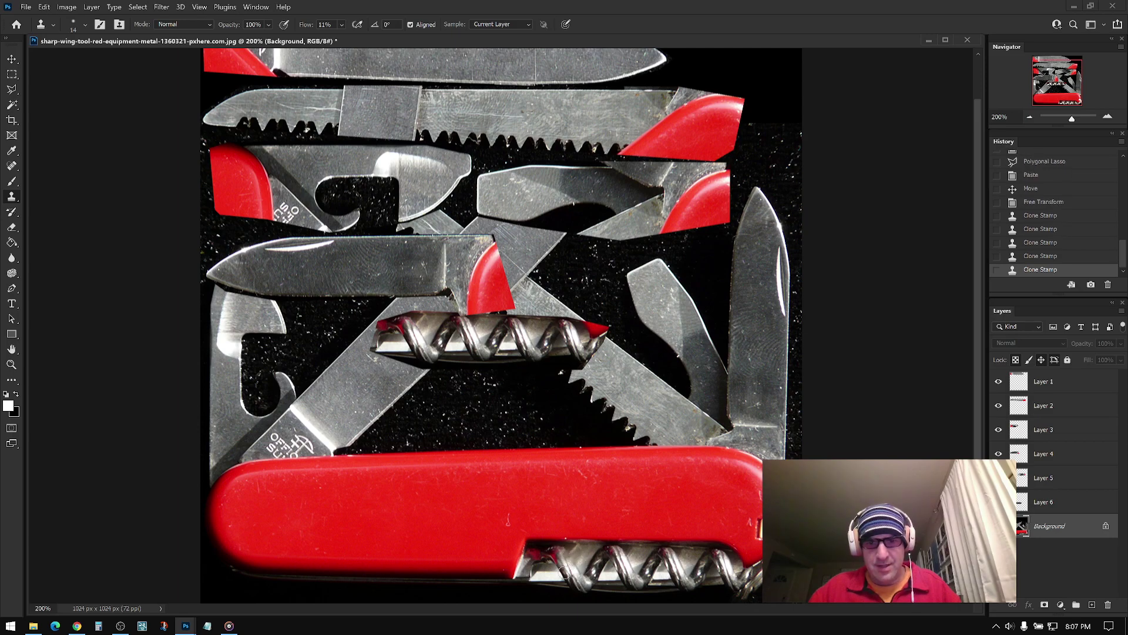
{"action": "left_click", "coordinate": [533, 570]}
{"action": "left_click", "coordinate": [536, 572]}
{"action": "left_click", "coordinate": [536, 571]}
{"action": "left_click", "coordinate": [538, 574]}
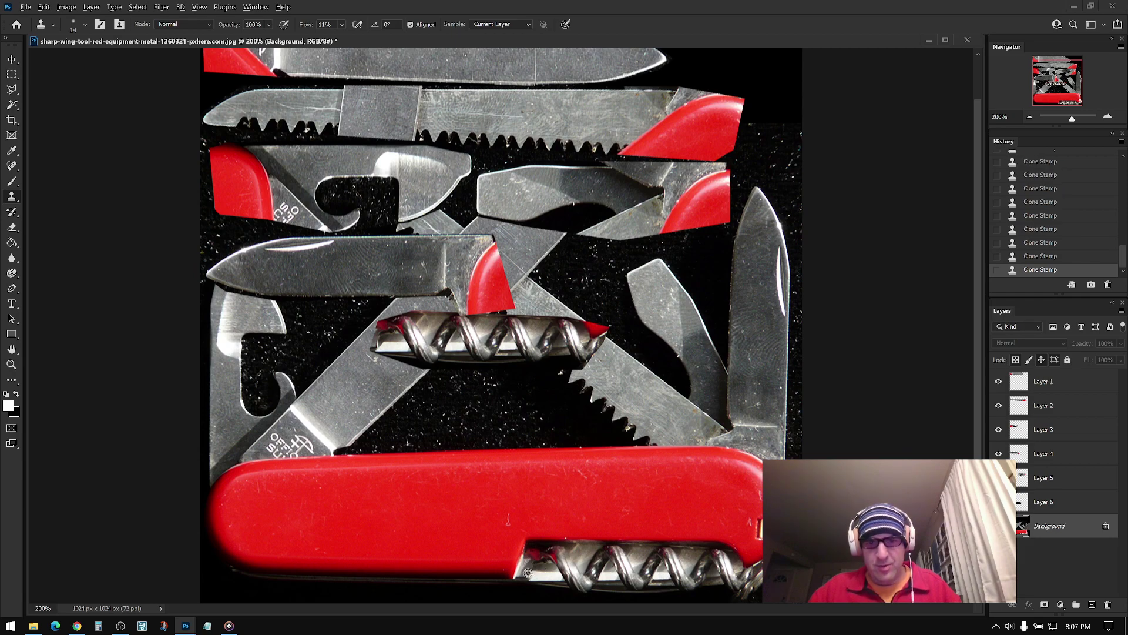
{"action": "mouse_move", "coordinate": [536, 561]}
{"action": "left_mouse_down"}
{"action": "mouse_move", "coordinate": [554, 565]}
{"action": "mouse_move", "coordinate": [553, 549]}
{"action": "mouse_move", "coordinate": [573, 573]}
{"action": "mouse_move", "coordinate": [589, 556]}
{"action": "mouse_move", "coordinate": [652, 561]}
{"action": "mouse_move", "coordinate": [641, 586]}
{"action": "mouse_move", "coordinate": [650, 556]}
{"action": "mouse_move", "coordinate": [663, 553]}
{"action": "left_mouse_up"}
{"action": "left_click", "coordinate": [531, 549], "text": "alt"}
{"action": "left_click", "coordinate": [547, 565]}
{"action": "left_click", "coordinate": [539, 555], "text": "alt"}
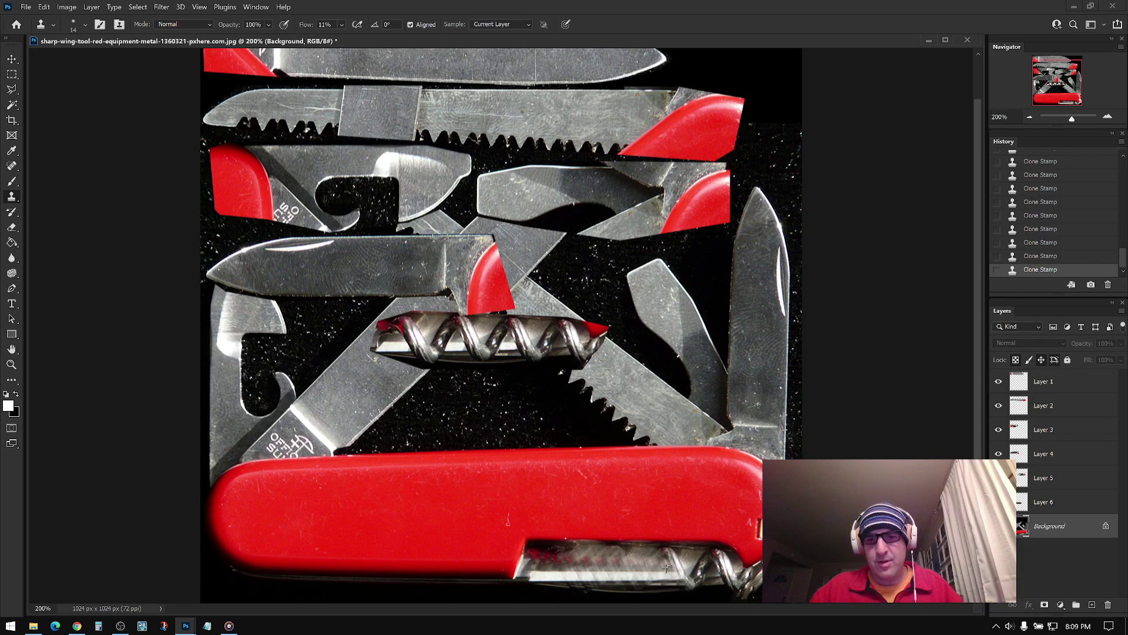
{"action": "left_click_drag", "start_coordinate": [667, 560], "coordinate": [663, 550]}
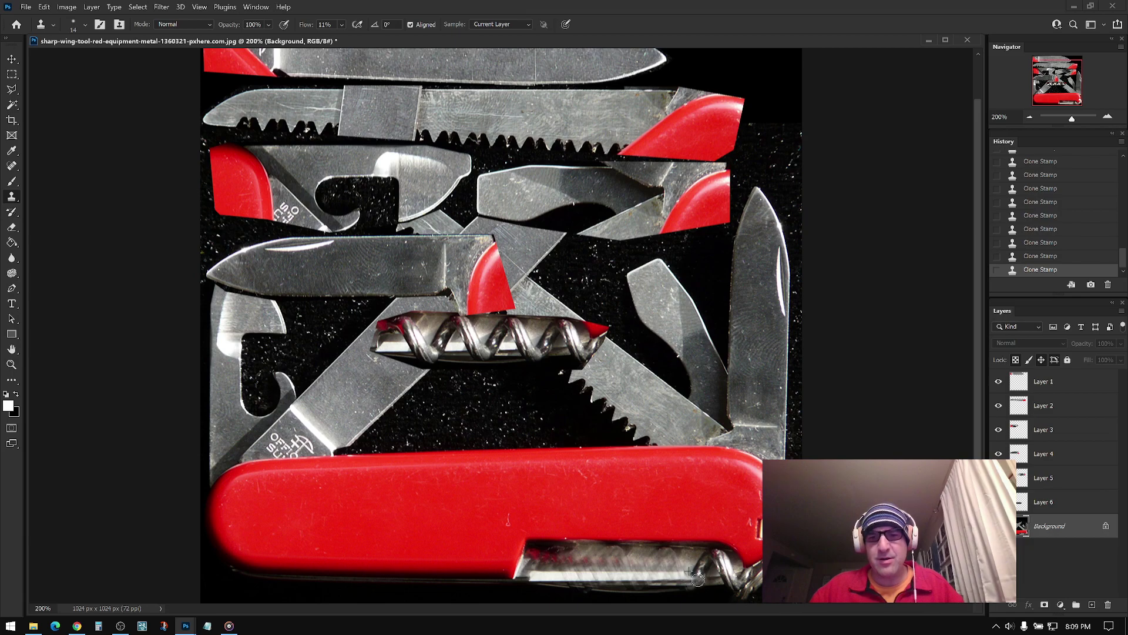
{"action": "mouse_move", "coordinate": [699, 562]}
{"action": "left_mouse_down"}
{"action": "mouse_move", "coordinate": [710, 563]}
{"action": "mouse_move", "coordinate": [699, 589]}
{"action": "mouse_move", "coordinate": [722, 553]}
{"action": "mouse_move", "coordinate": [715, 565]}
{"action": "left_mouse_up"}
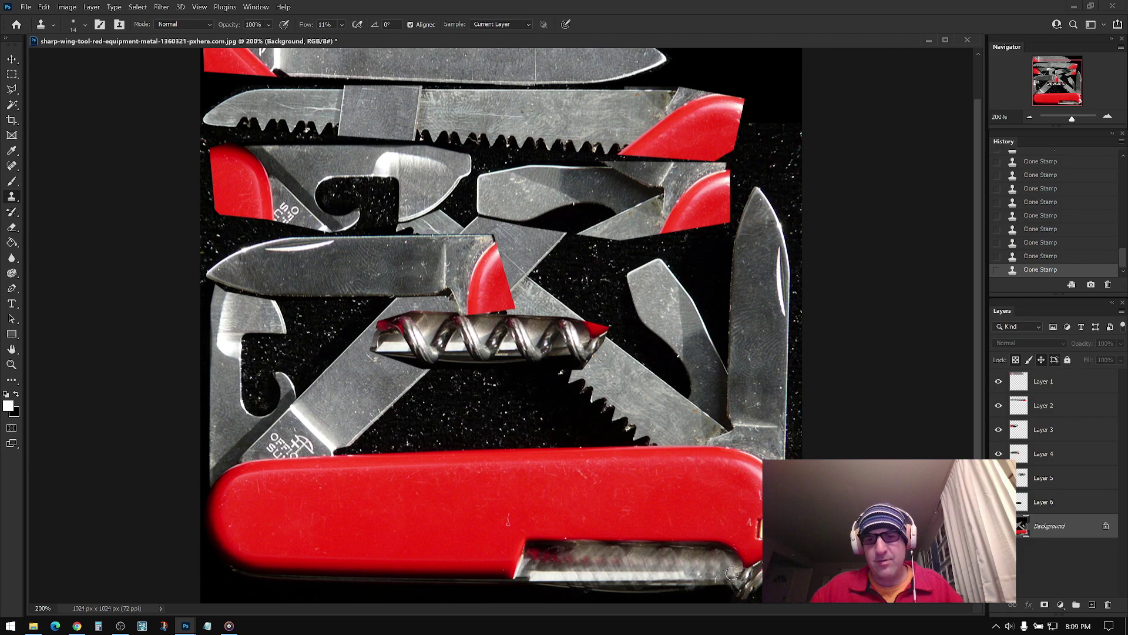
{"action": "left_click", "coordinate": [722, 569], "text": "alt"}
{"action": "left_click", "coordinate": [722, 582]}
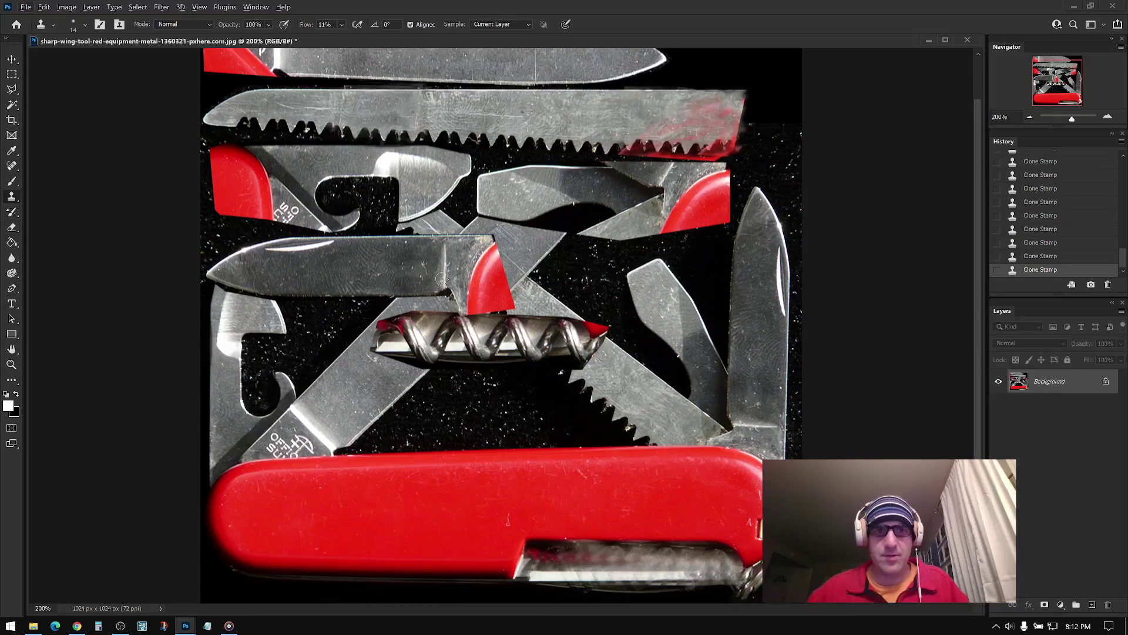
Step: Clone metal texture from the small horizontal blade over the red end of the screwdriver cutout
{"action": "left_click", "coordinate": [346, 270], "text": "alt"}
{"action": "mouse_move", "coordinate": [676, 198]}
{"action": "left_mouse_down"}
{"action": "mouse_move", "coordinate": [633, 200]}
{"action": "mouse_move", "coordinate": [622, 212]}
{"action": "mouse_move", "coordinate": [633, 224]}
{"action": "mouse_move", "coordinate": [655, 221]}
{"action": "mouse_move", "coordinate": [637, 206]}
{"action": "mouse_move", "coordinate": [652, 200]}
{"action": "mouse_move", "coordinate": [625, 211]}
{"action": "mouse_move", "coordinate": [649, 198]}
{"action": "mouse_move", "coordinate": [640, 204]}
{"action": "left_mouse_up"}
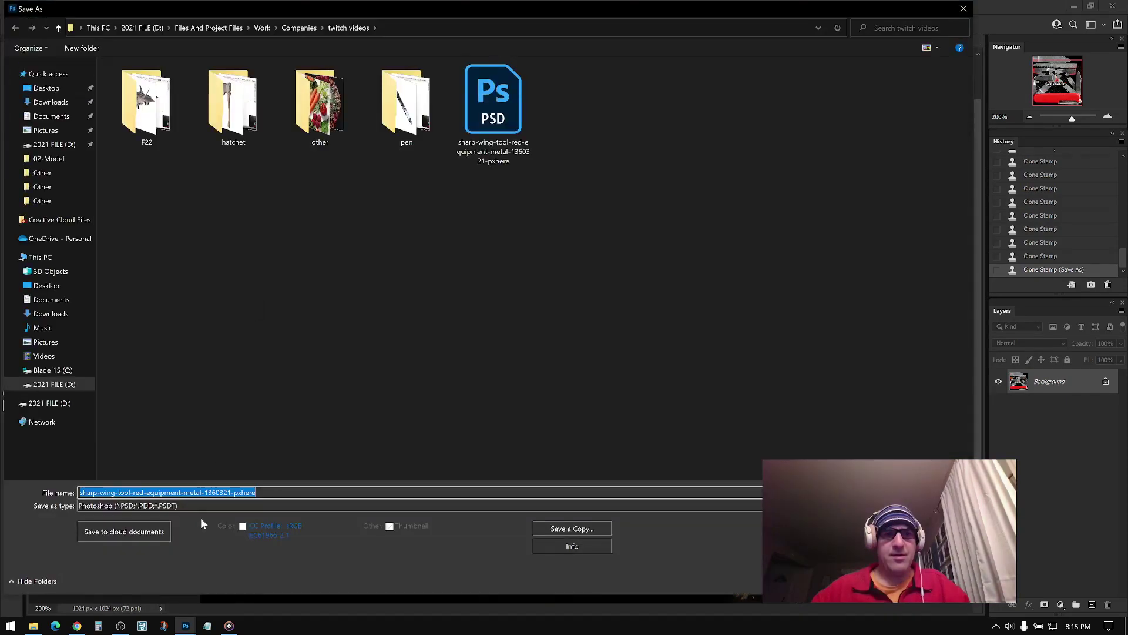
Step: Save the image as the JPEG sharp-wing-tool-red-equipment-metal-1360321-pxhere in the twitch videos folder at quality 10
{"action": "left_click", "coordinate": [200, 506]}
{"action": "left_click", "coordinate": [162, 395]}
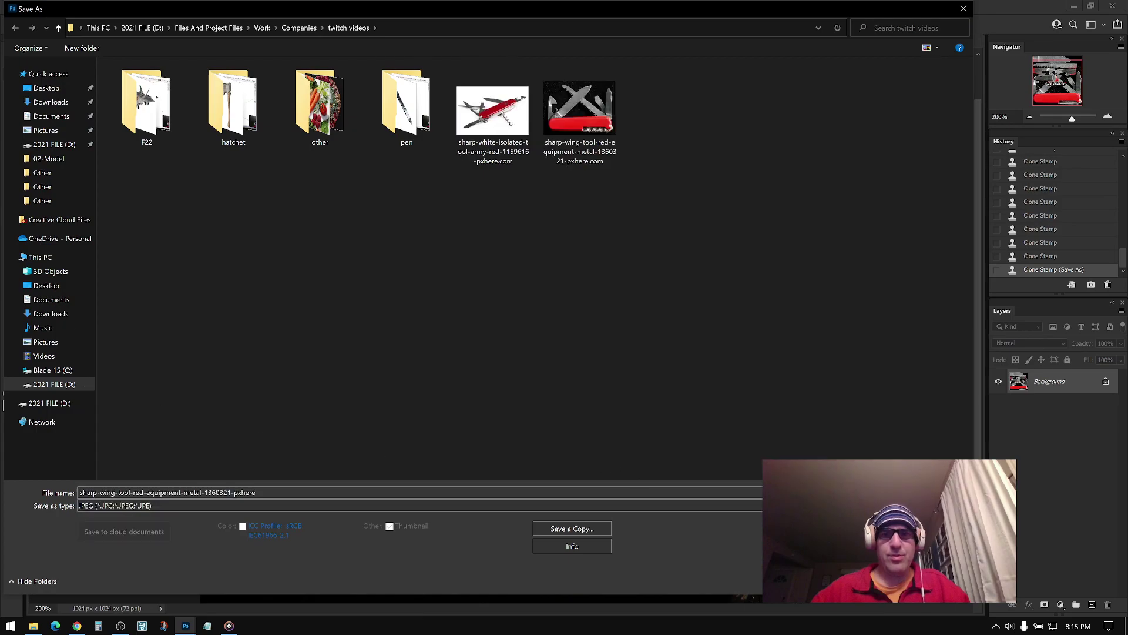
{"action": "key", "text": "Return"}
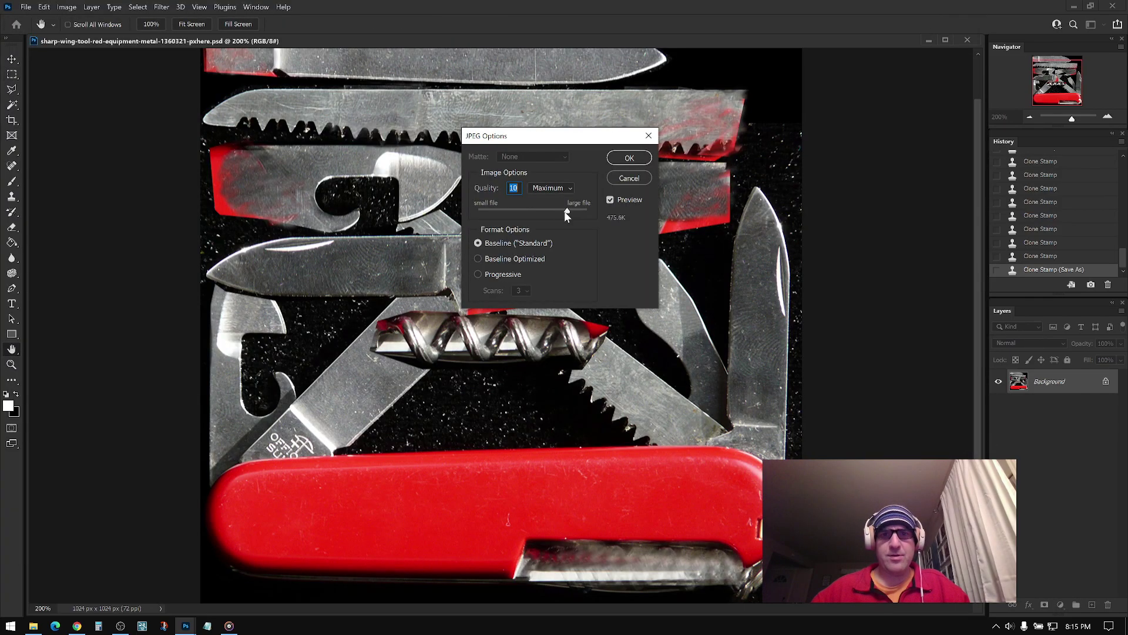
{"action": "left_click", "coordinate": [629, 158]}
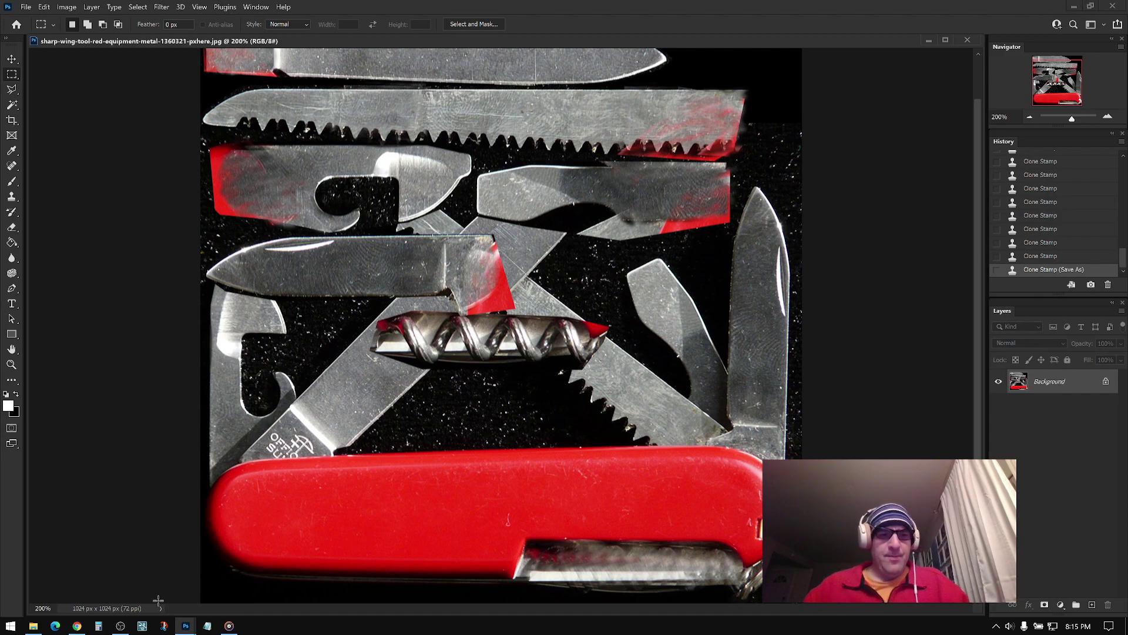
Step: Switch to File Explorer, go to the Desktop folder and open the sketchUp file in SketchUp Pro 2021
{"action": "left_click", "coordinate": [33, 626]}
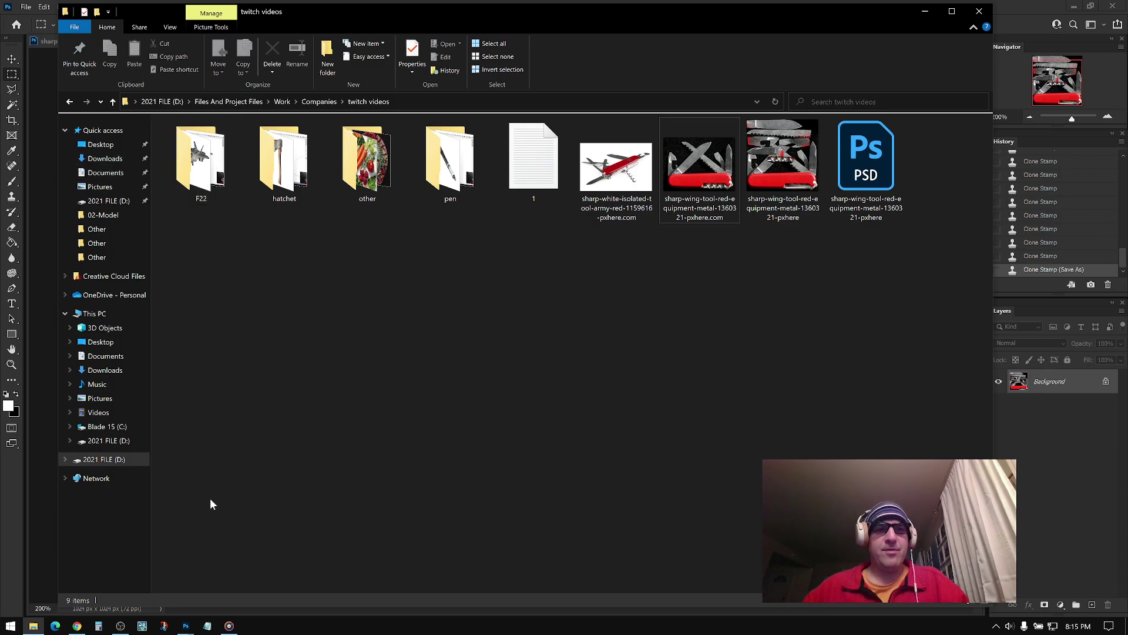
{"action": "left_click", "coordinate": [122, 626]}
{"action": "left_click", "coordinate": [33, 627]}
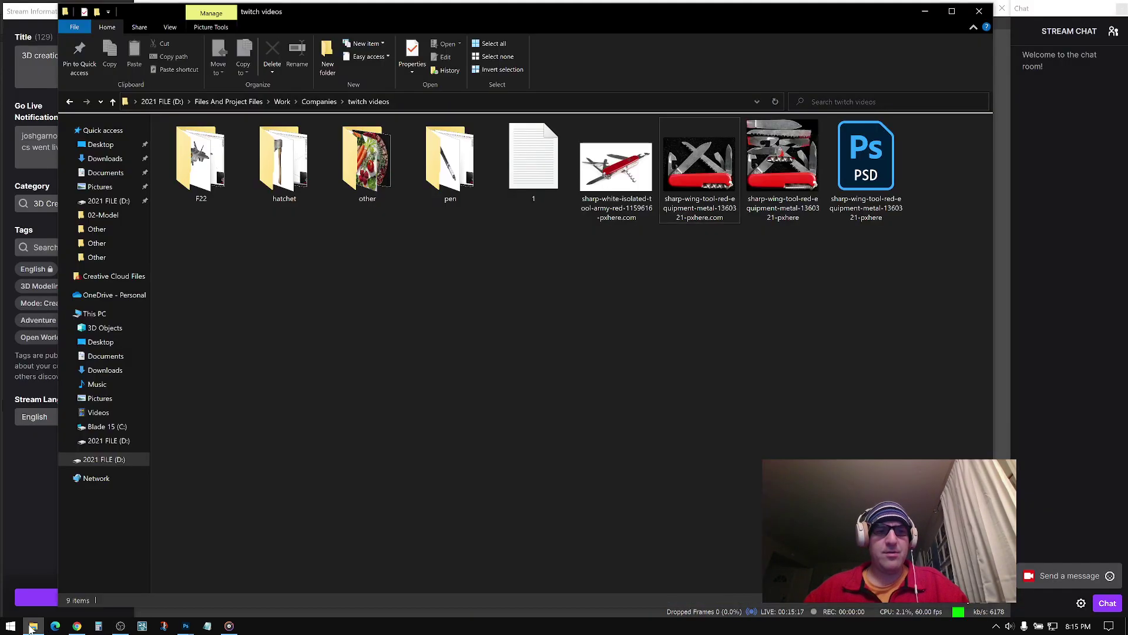
{"action": "left_click", "coordinate": [101, 144]}
{"action": "double_click", "coordinate": [197, 149]}
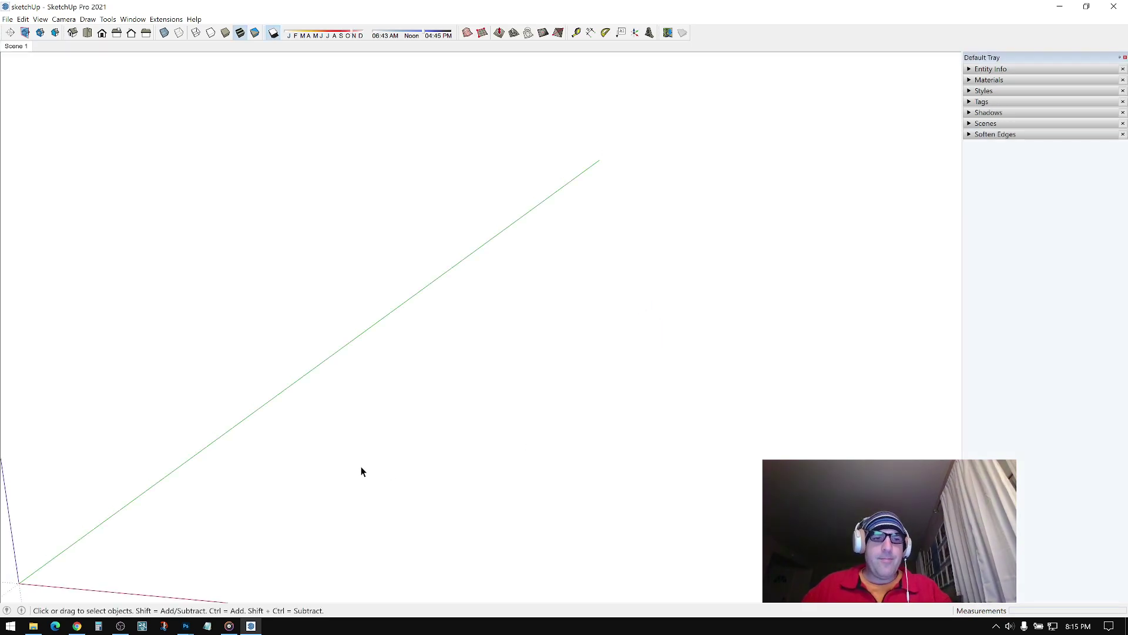
Step: Turn on the Large Tool Set toolbar and enable large toolbar icons in the toolbar settings
{"action": "left_click", "coordinate": [57, 18]}
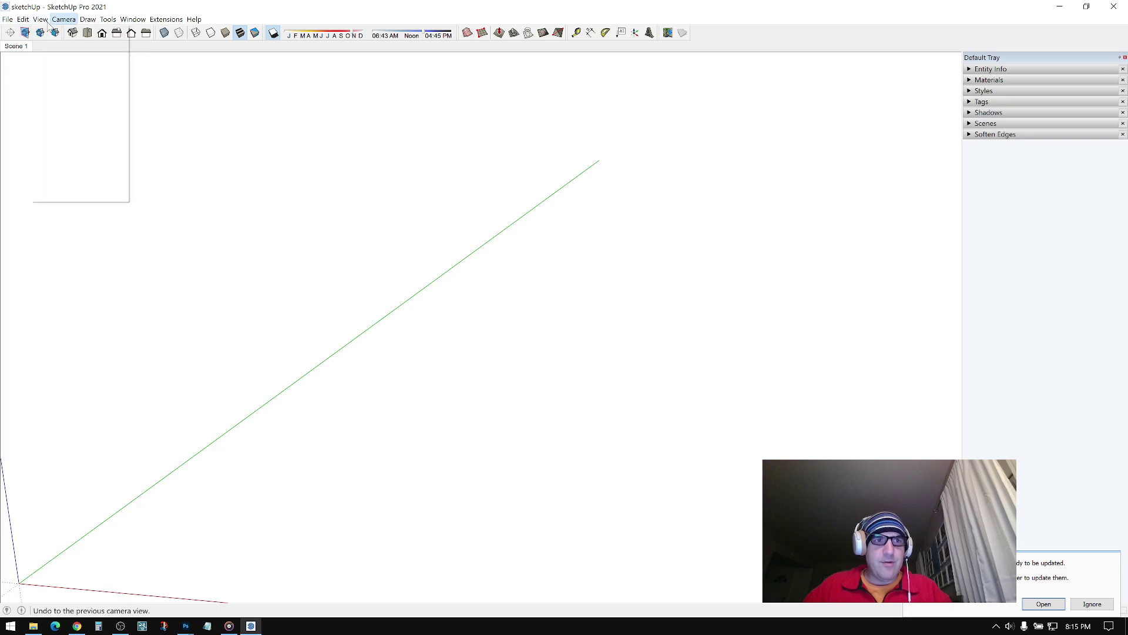
{"action": "left_click", "coordinate": [51, 33]}
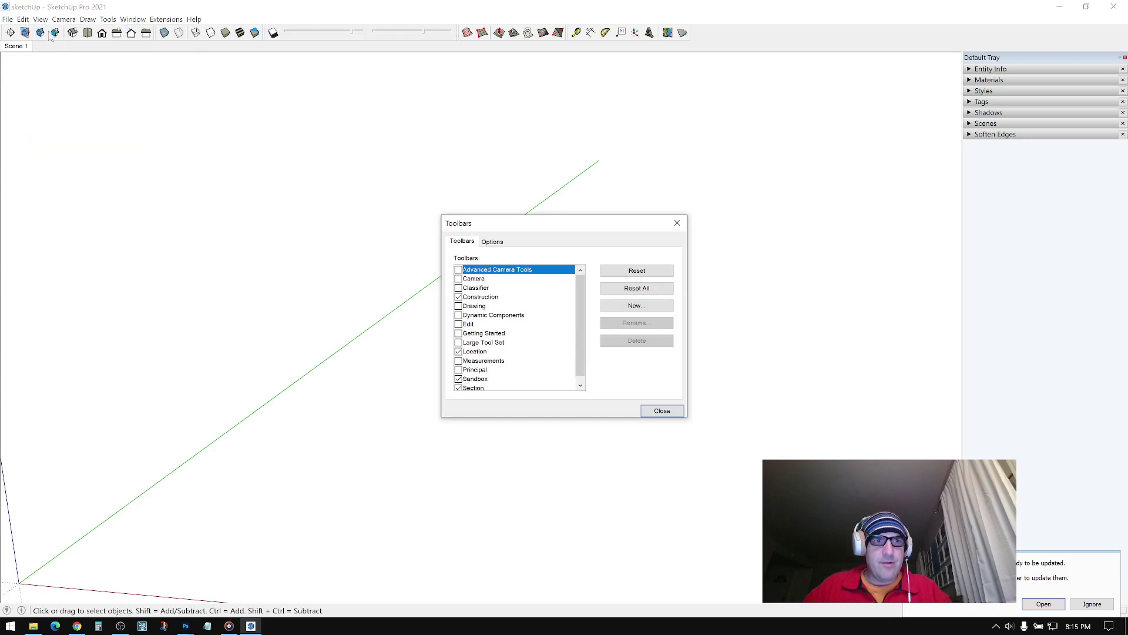
{"action": "left_click", "coordinate": [459, 343]}
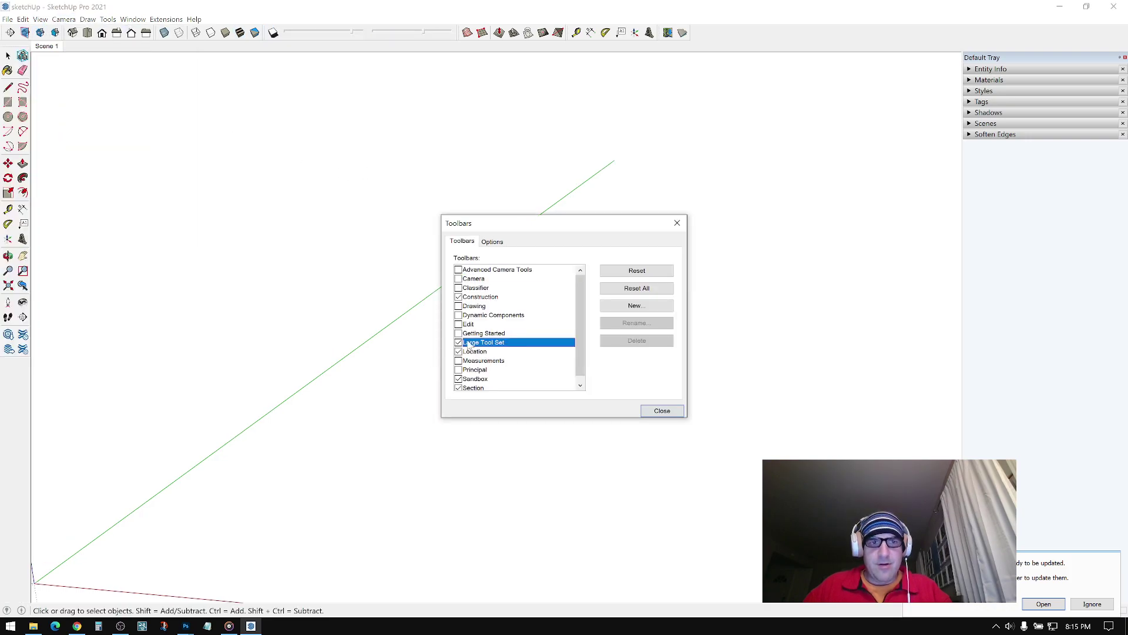
{"action": "left_click", "coordinate": [491, 242]}
{"action": "left_click", "coordinate": [468, 296]}
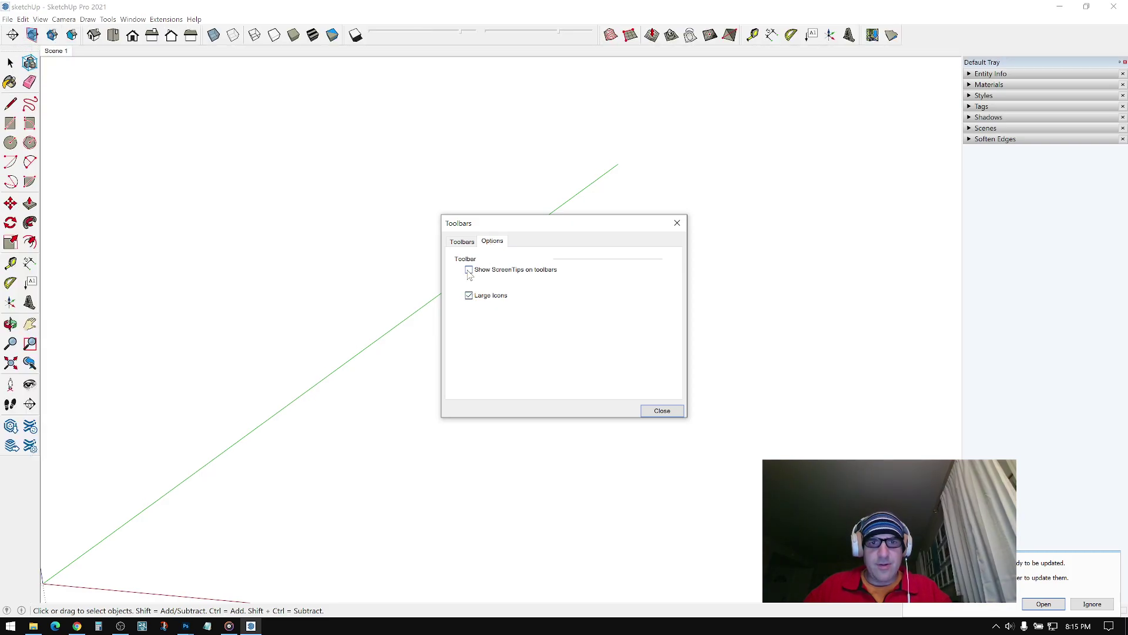
{"action": "left_click", "coordinate": [663, 410]}
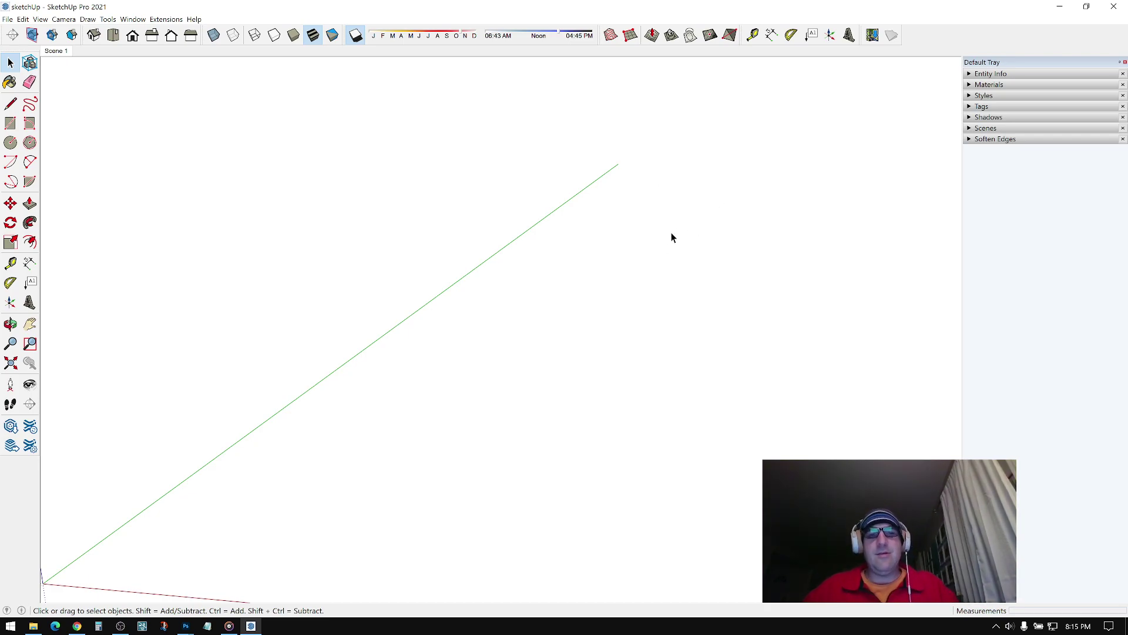
Step: Insert the retouched knife JPEG sharp-wing-tool-red-equipment-metal-1360321-pxhere from the twitch videos folder as an image at the model origin
{"action": "middle_click_drag", "start_coordinate": [446, 335], "coordinate": [402, 341]}
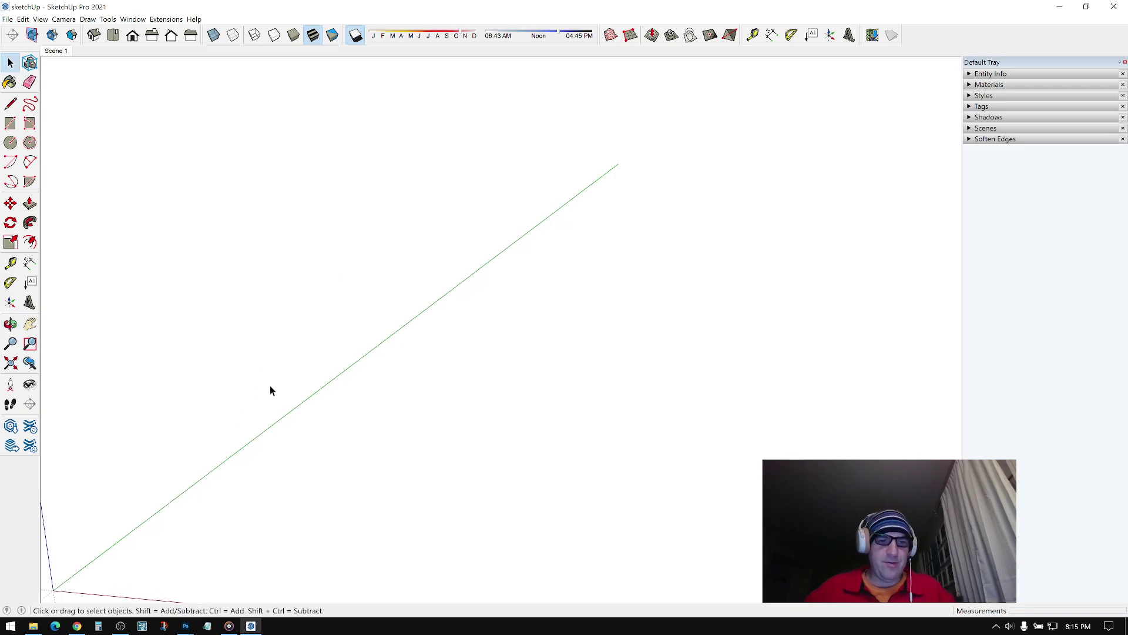
{"action": "left_click", "coordinate": [34, 626]}
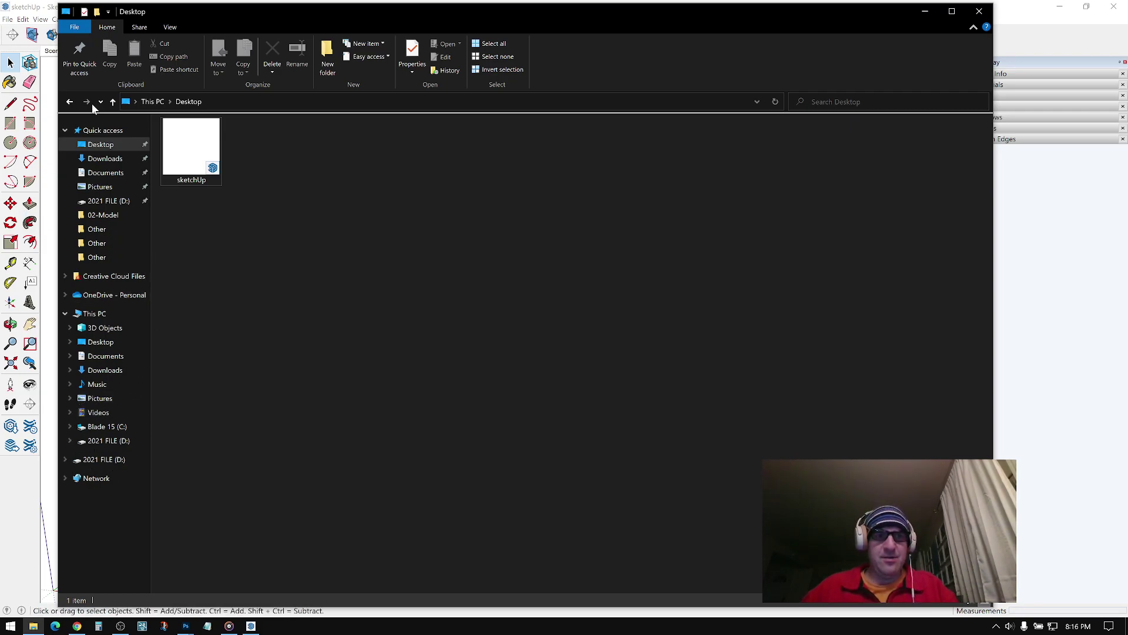
{"action": "left_click", "coordinate": [71, 102]}
{"action": "mouse_move", "coordinate": [779, 200]}
{"action": "left_mouse_down"}
{"action": "mouse_move", "coordinate": [774, 237]}
{"action": "mouse_move", "coordinate": [480, 440]}
{"action": "mouse_move", "coordinate": [332, 496]}
{"action": "mouse_move", "coordinate": [245, 502]}
{"action": "mouse_move", "coordinate": [134, 577]}
{"action": "mouse_move", "coordinate": [54, 592]}
{"action": "left_mouse_up"}
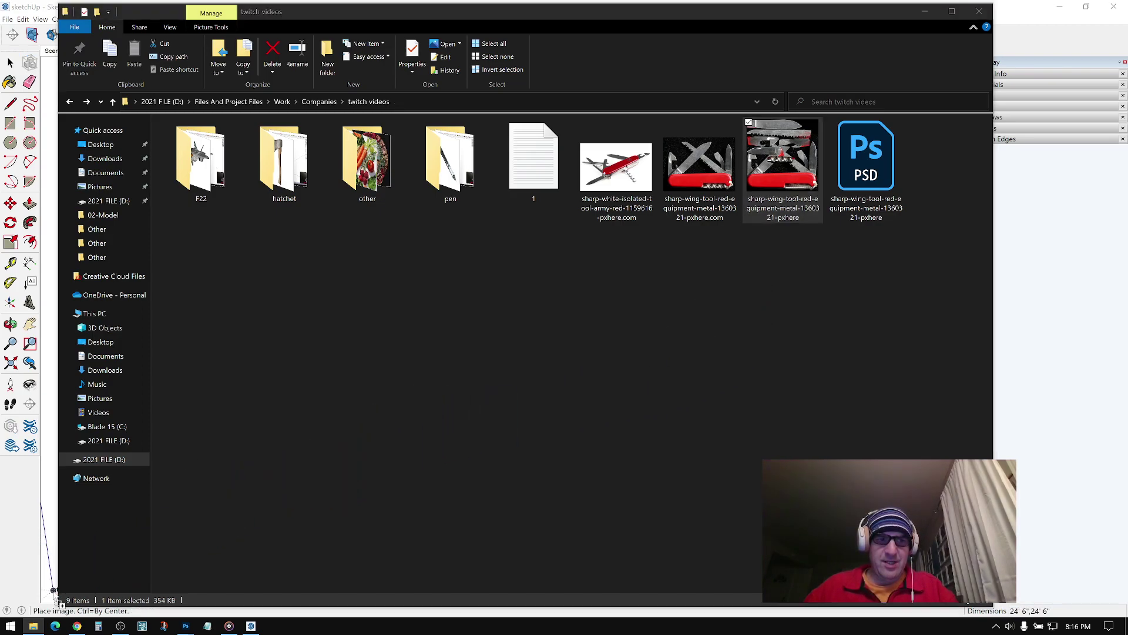
{"action": "key", "text": "s"}
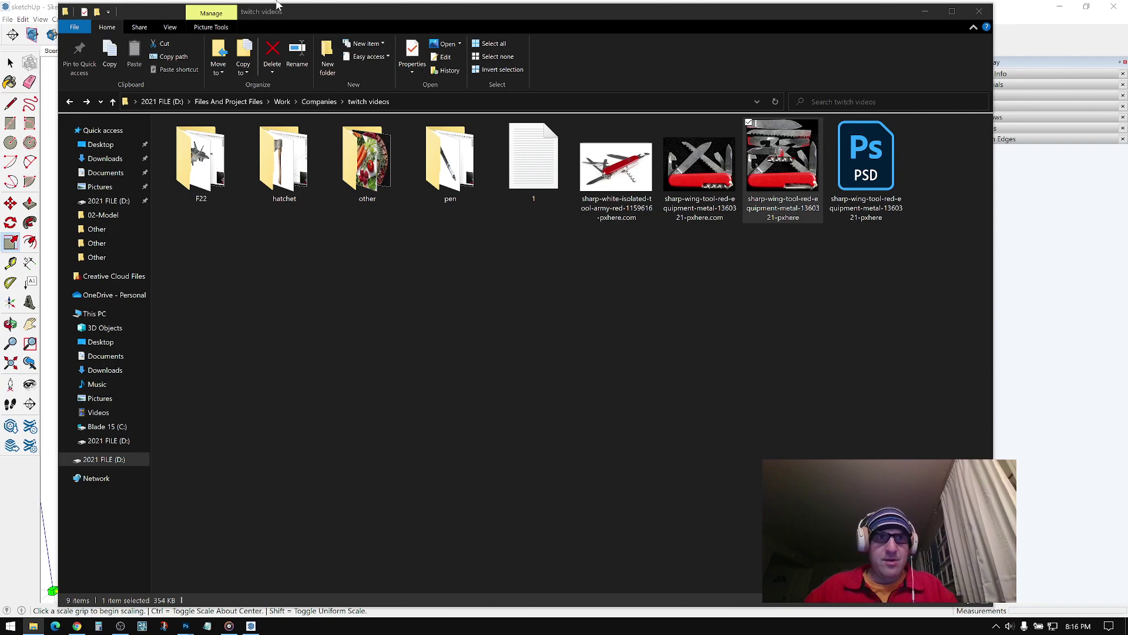
{"action": "left_click", "coordinate": [276, 2]}
{"action": "mouse_move", "coordinate": [395, 503]}
{"action": "middle_mouse_down"}
{"action": "mouse_move", "coordinate": [527, 300]}
{"action": "mouse_move", "coordinate": [758, 222]}
{"action": "mouse_move", "coordinate": [379, 336]}
{"action": "middle_mouse_up"}
{"action": "key", "text": "space"}
Step: Explode the inserted knife image into a textured face
{"action": "right_click", "coordinate": [377, 336]}
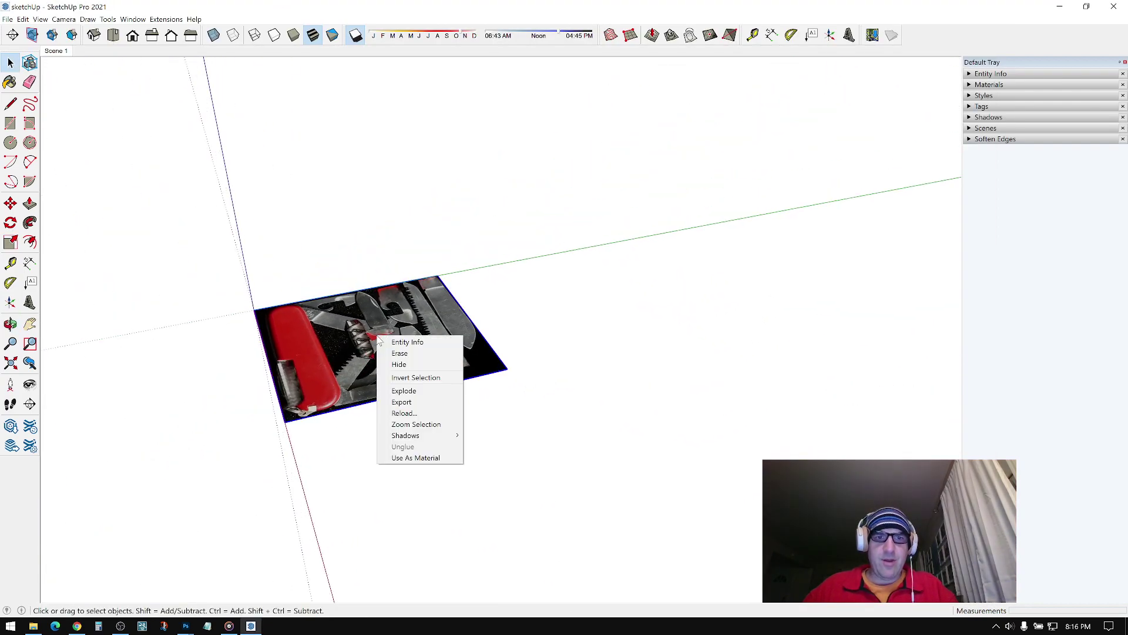
{"action": "left_click", "coordinate": [405, 391]}
{"action": "middle_click_drag", "start_coordinate": [409, 391], "coordinate": [583, 284]}
{"action": "right_click", "coordinate": [515, 323]}
{"action": "left_click", "coordinate": [771, 197]}
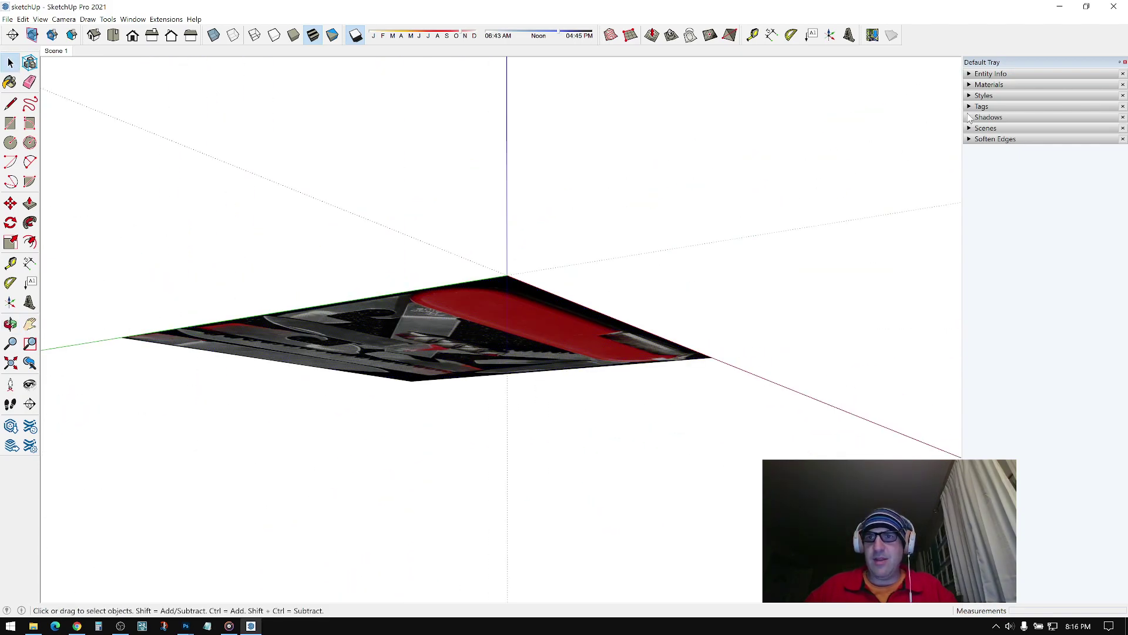
Step: Expand the Materials settings, shrink the SketchUp window to uncover the stream chat, and examine the textured knife face from several angles
{"action": "left_click", "coordinate": [1019, 85]}
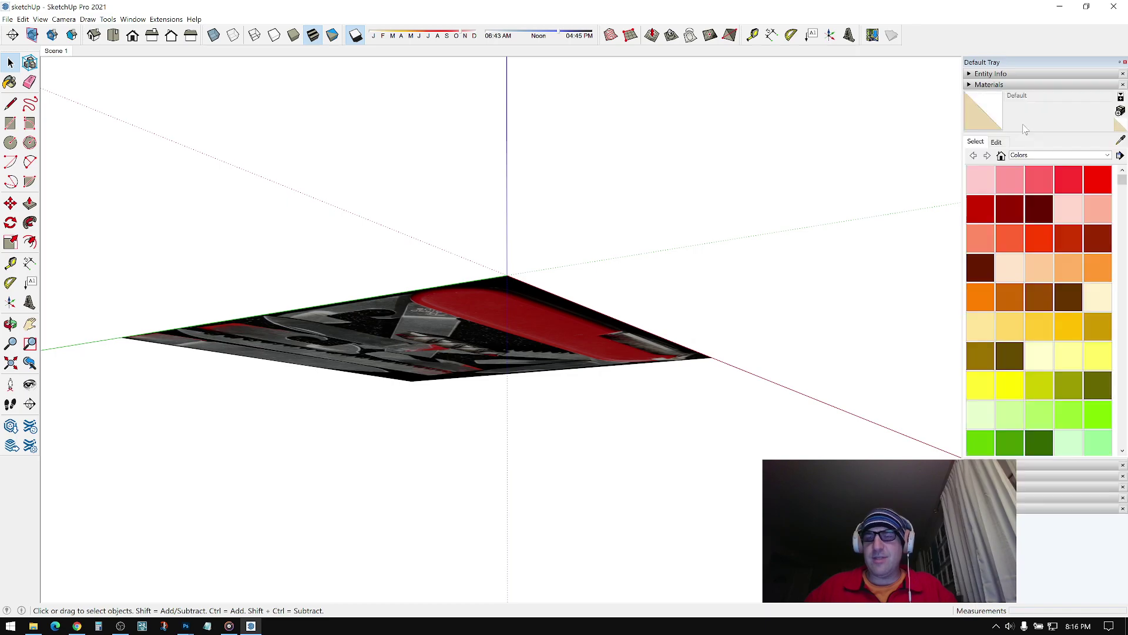
{"action": "left_click", "coordinate": [1087, 6]}
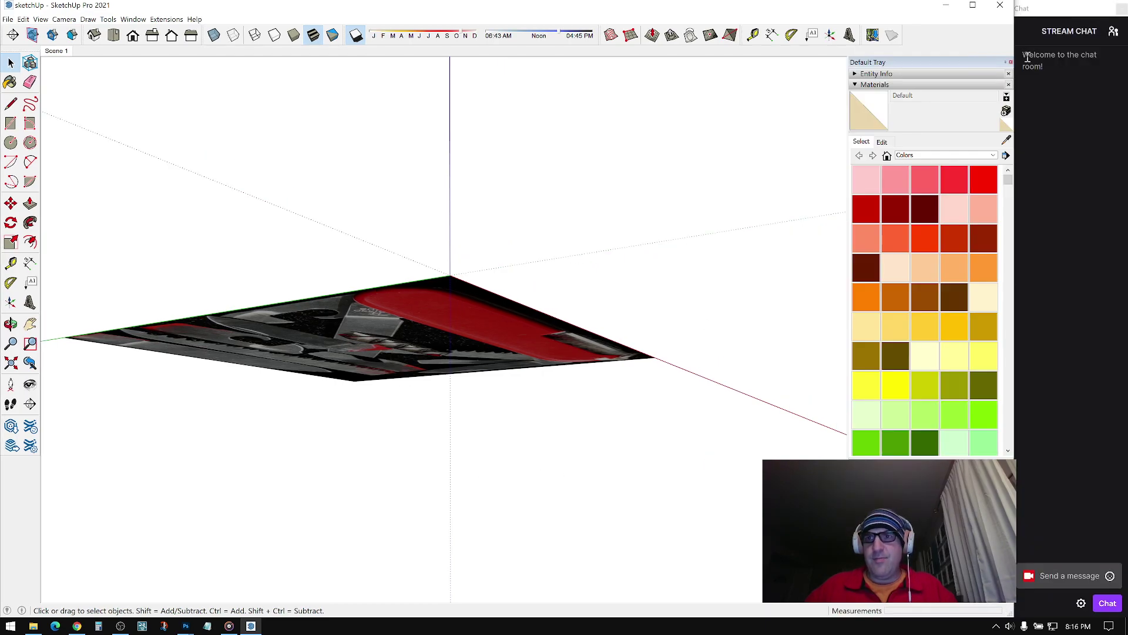
{"action": "key", "text": "b"}
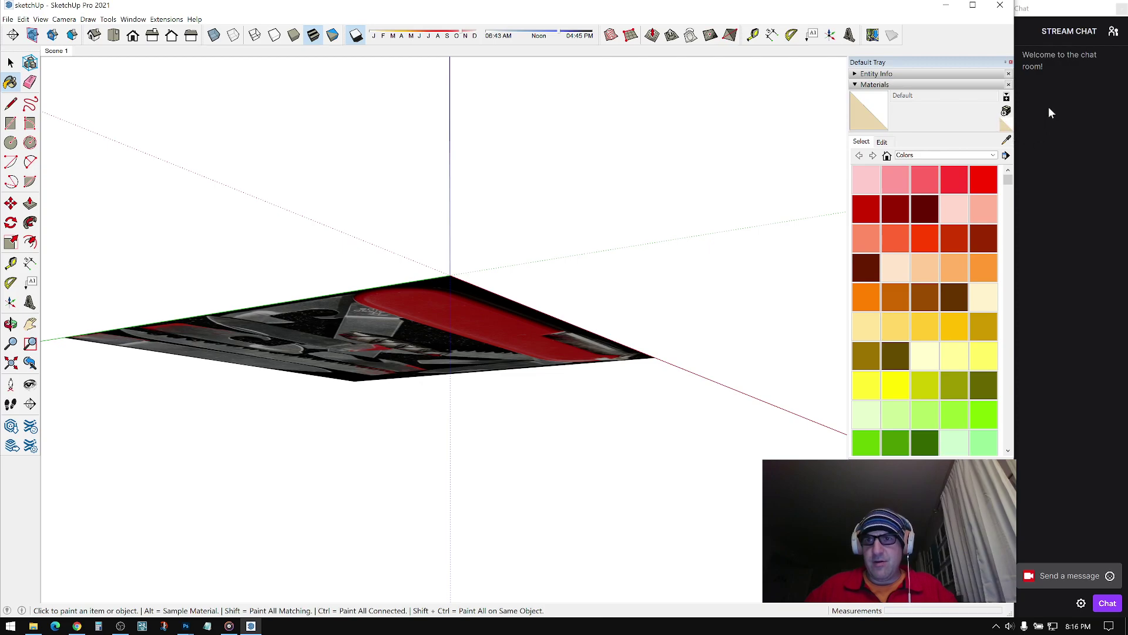
{"action": "middle_click_drag", "start_coordinate": [384, 314], "coordinate": [394, 174]}
{"action": "key", "text": "space"}
{"action": "middle_click_drag", "start_coordinate": [442, 288], "coordinate": [386, 448]}
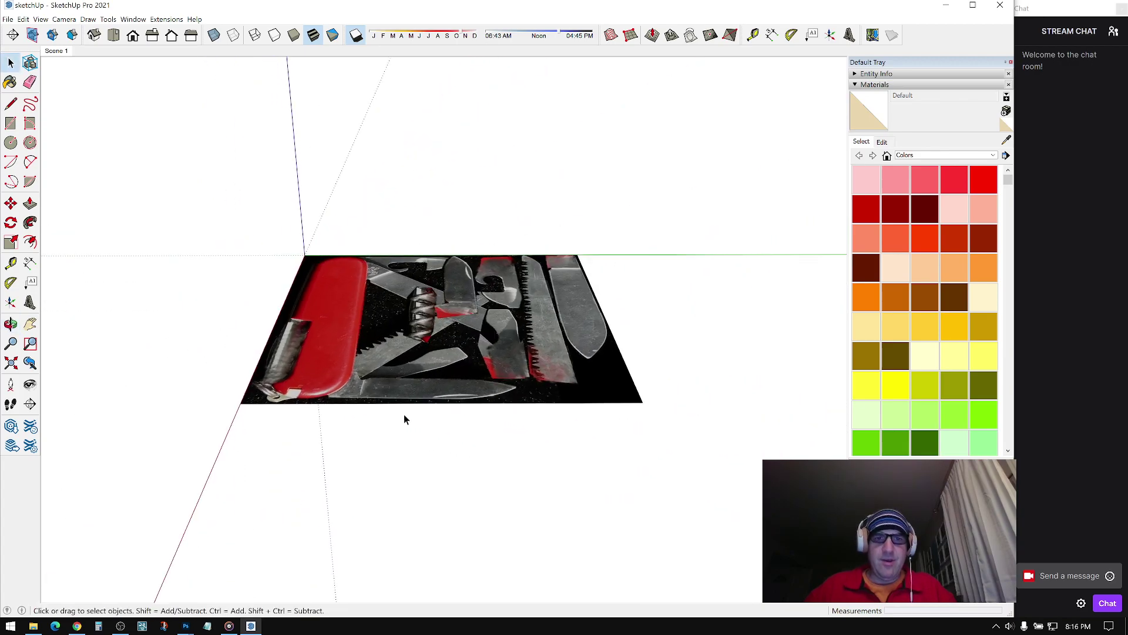
{"action": "middle_click_drag", "start_coordinate": [495, 306], "coordinate": [484, 341]}
{"action": "middle_click_drag", "start_coordinate": [417, 351], "coordinate": [480, 302]}
{"action": "middle_click_drag", "start_coordinate": [564, 275], "coordinate": [540, 306]}
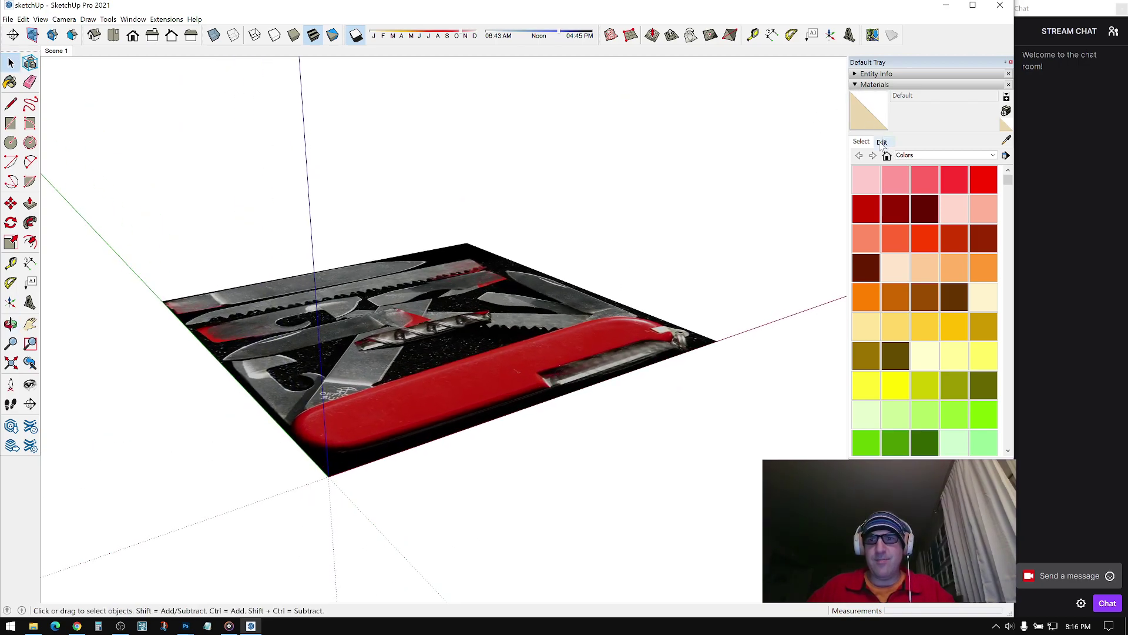
Step: Collapse the Materials settings and turn on the X-Ray face style so the knife image appears transparent
{"action": "left_click", "coordinate": [856, 85]}
{"action": "middle_click_drag", "start_coordinate": [353, 148], "coordinate": [288, 188]}
{"action": "left_click", "coordinate": [214, 35]}
{"action": "middle_click_drag", "start_coordinate": [359, 236], "coordinate": [546, 403]}
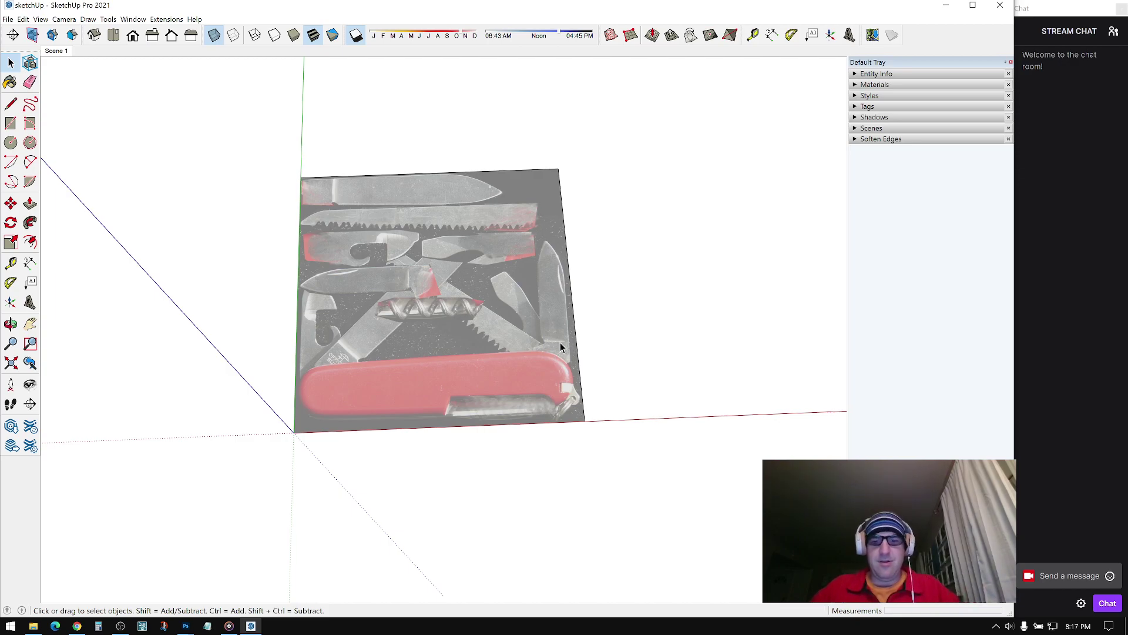
Step: Draw a reference line lengthwise across the red handle, from its rounded end to the key ring end
{"action": "left_click", "coordinate": [10, 103]}
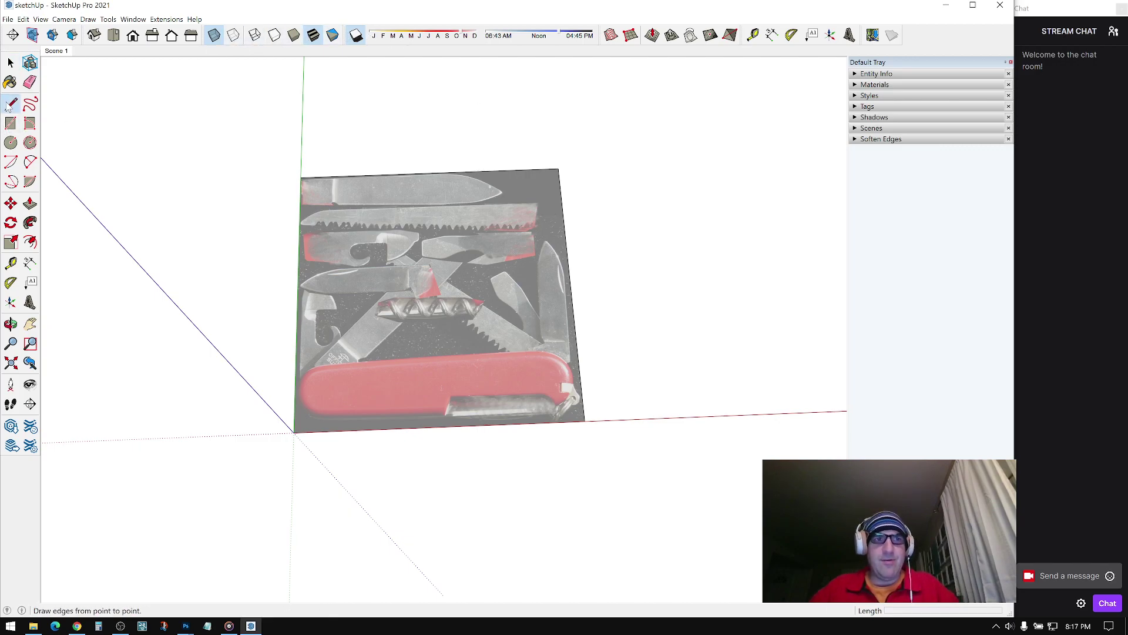
{"action": "left_click", "coordinate": [298, 392]}
{"action": "scroll", "coordinate": [554, 393], "scroll_direction": "up", "scroll_amount": 3}
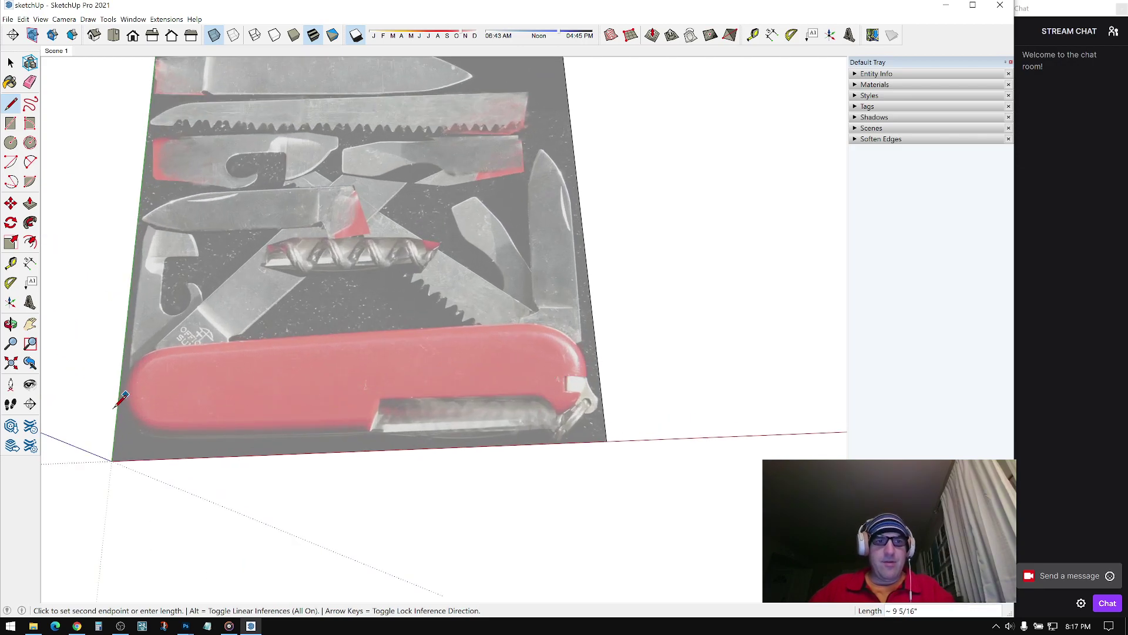
{"action": "left_click", "coordinate": [592, 376]}
Step: Measure the reference line on the handle with the Tape Measure and resize the whole model so the line is 3.6 inches long
{"action": "left_click", "coordinate": [754, 36]}
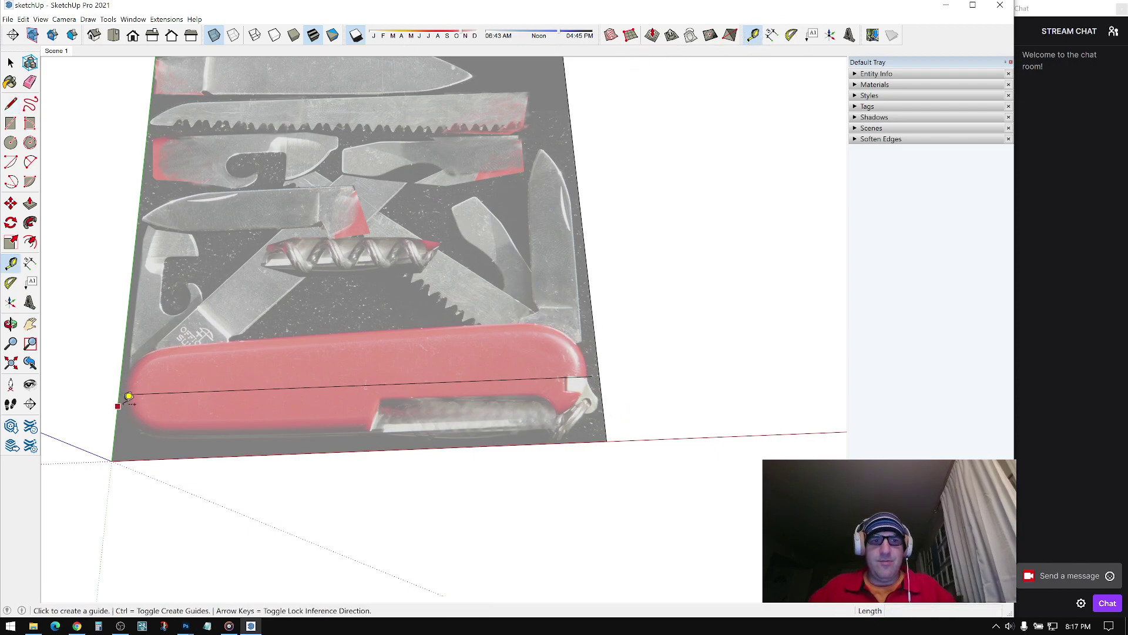
{"action": "left_click", "coordinate": [133, 386]}
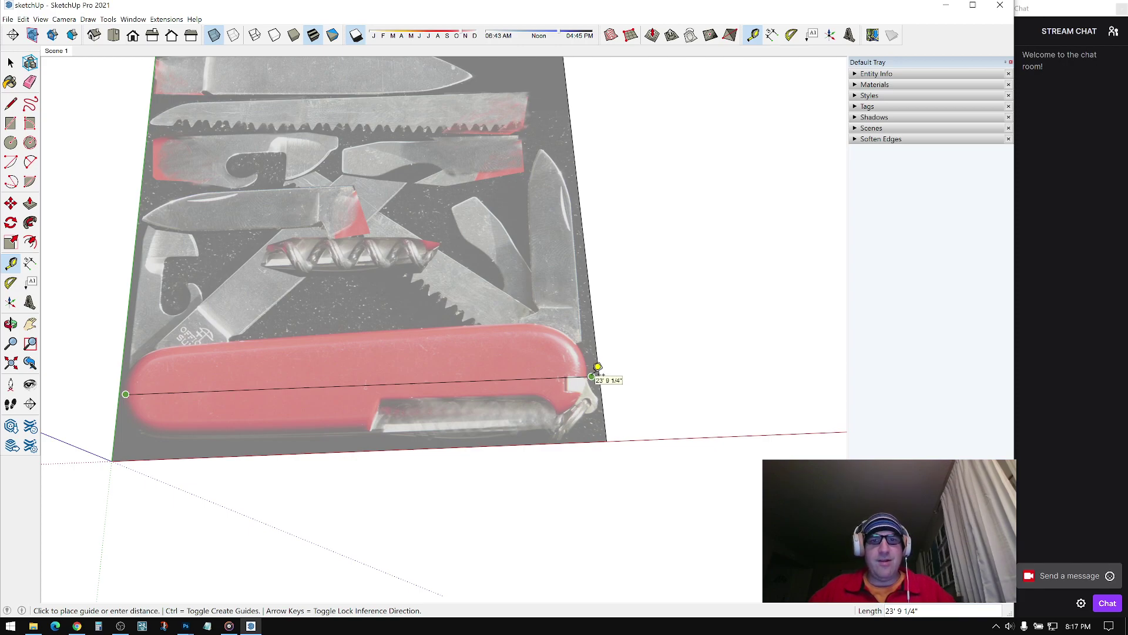
{"action": "left_click", "coordinate": [598, 368]}
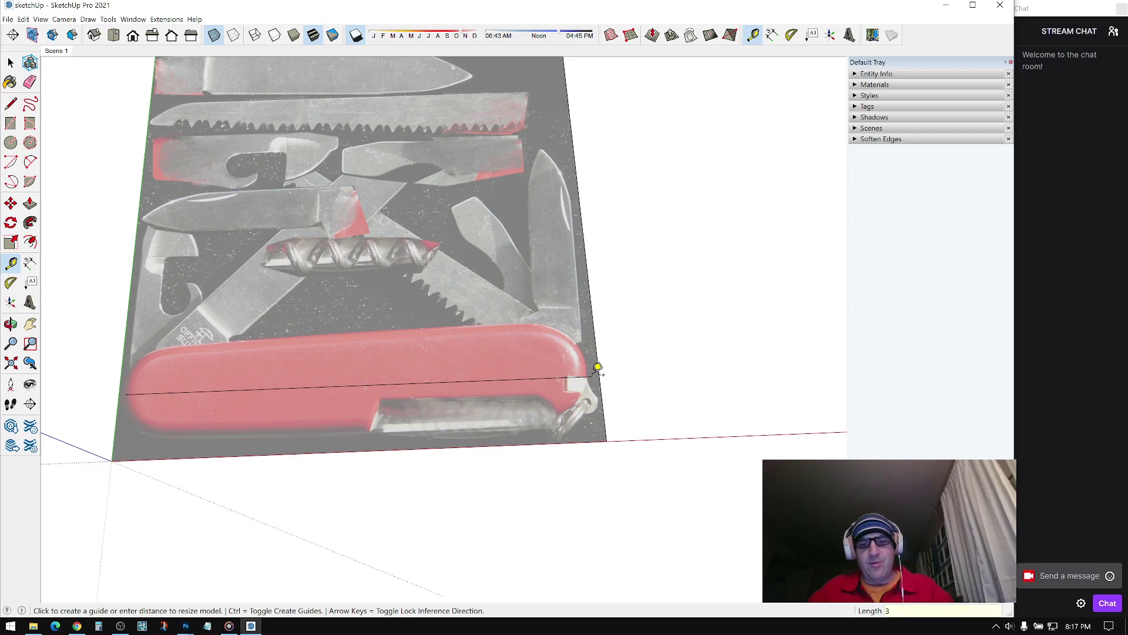
{"action": "key", "text": "Return"}
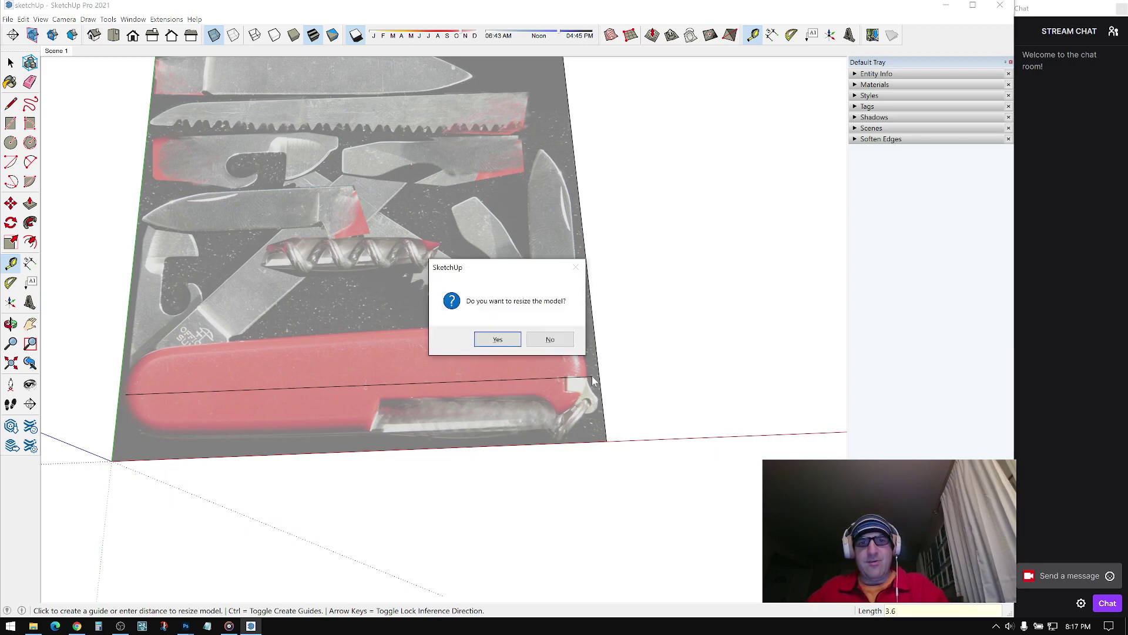
{"action": "left_click", "coordinate": [499, 339]}
{"action": "key", "text": "space"}
{"action": "middle_click_drag", "start_coordinate": [512, 350], "coordinate": [479, 330]}
{"action": "middle_click_drag", "start_coordinate": [130, 383], "coordinate": [513, 333], "text": "shift"}
{"action": "scroll", "coordinate": [513, 332], "scroll_direction": "up", "scroll_amount": 3}
{"action": "scroll", "coordinate": [380, 344], "scroll_direction": "up", "scroll_amount": 10}
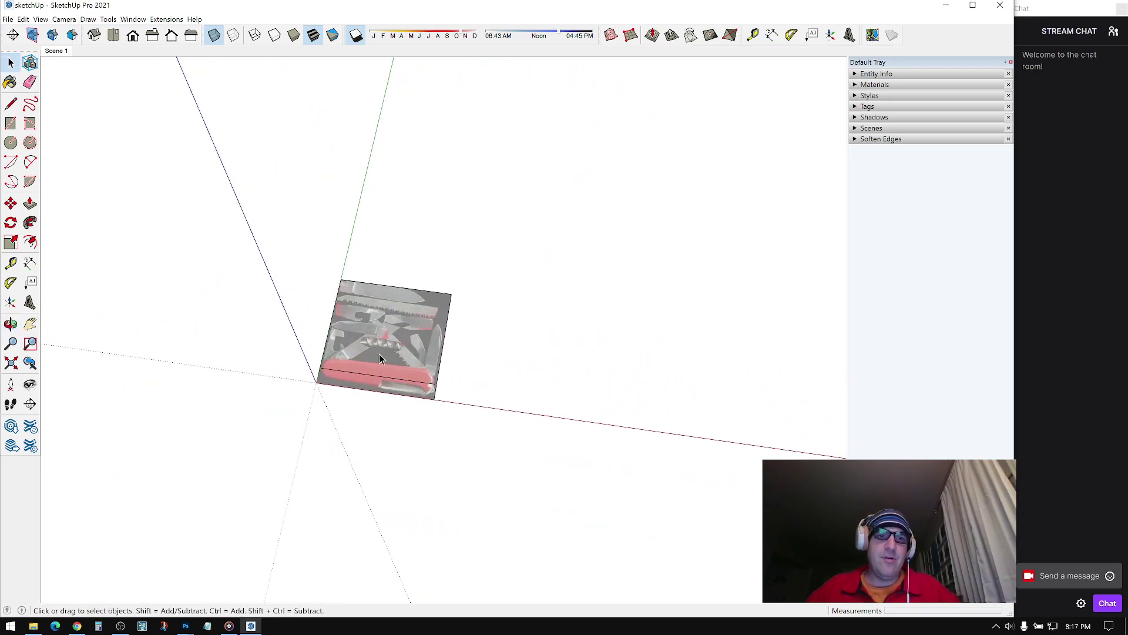
Step: Check the length of the handle's reference line with the Tape Measure
{"action": "key", "text": "l"}
{"action": "left_click", "coordinate": [754, 35]}
{"action": "scroll", "coordinate": [276, 375], "scroll_direction": "up", "scroll_amount": 3}
{"action": "left_click", "coordinate": [277, 375]}
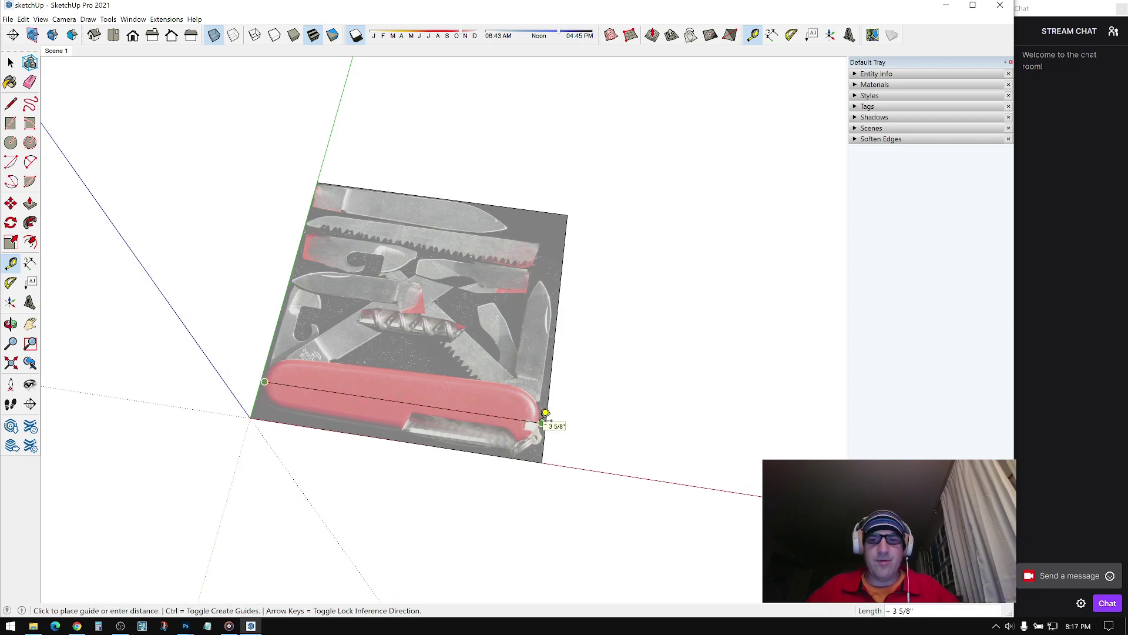
{"action": "middle_click_drag", "start_coordinate": [478, 396], "coordinate": [414, 381]}
{"action": "key", "text": "space"}
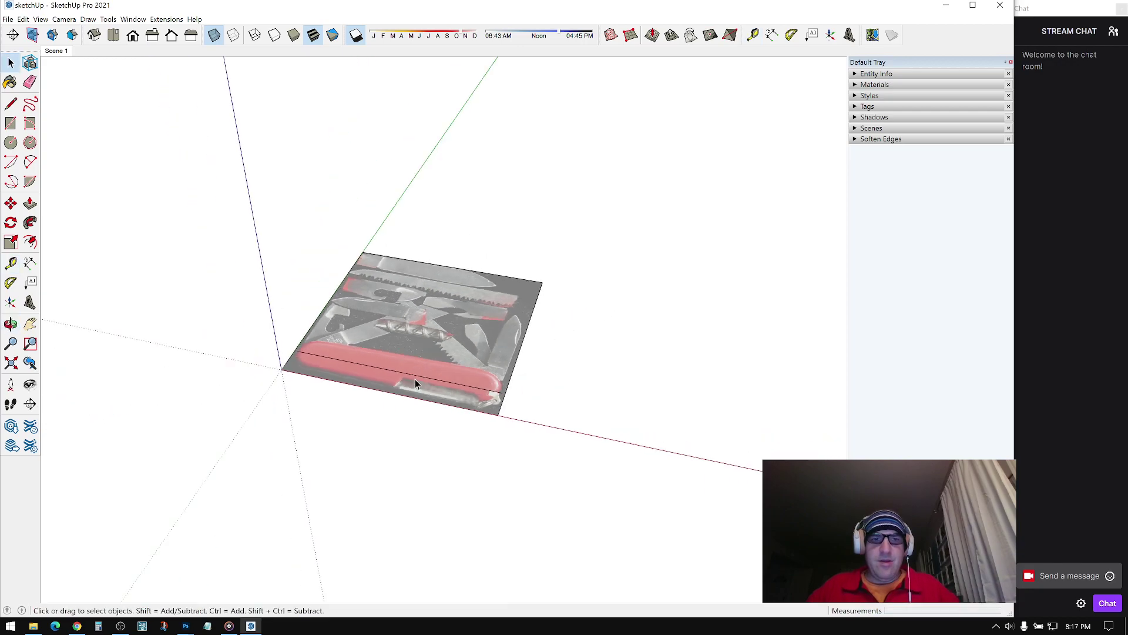
Step: Erase the reference line across the red handle and inspect the knife image
{"action": "left_click", "coordinate": [30, 81]}
{"action": "key", "text": "space"}
{"action": "mouse_move", "coordinate": [399, 362]}
{"action": "middle_mouse_down"}
{"action": "mouse_move", "coordinate": [361, 337]}
{"action": "mouse_move", "coordinate": [512, 295]}
{"action": "mouse_move", "coordinate": [418, 320]}
{"action": "mouse_move", "coordinate": [509, 468]}
{"action": "middle_mouse_up"}
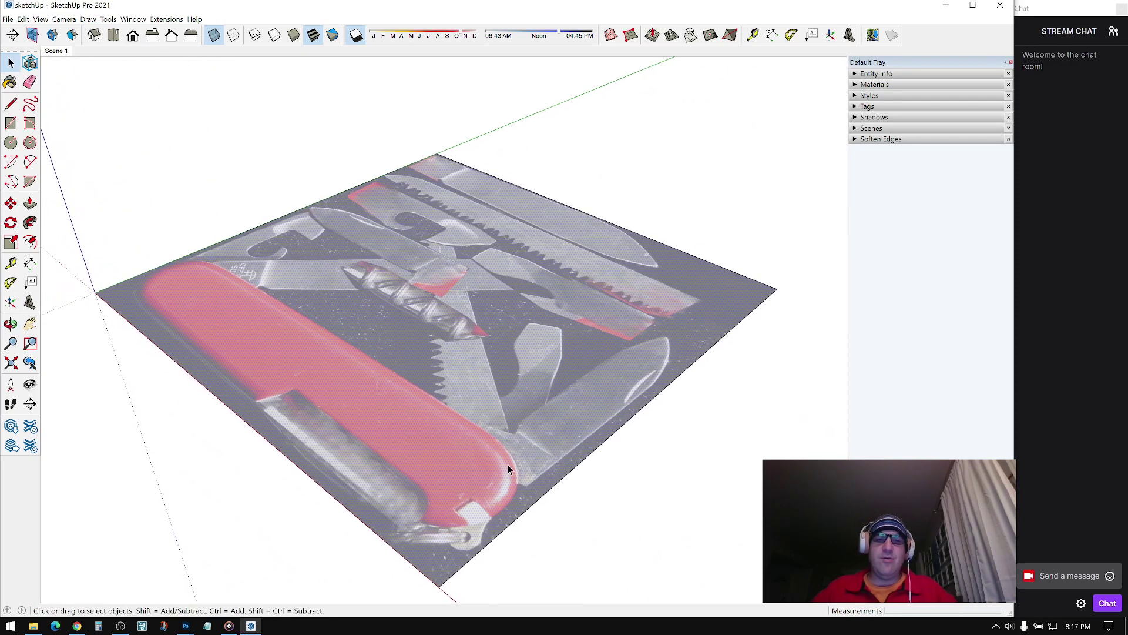
{"action": "middle_click_drag", "start_coordinate": [353, 314], "coordinate": [444, 363]}
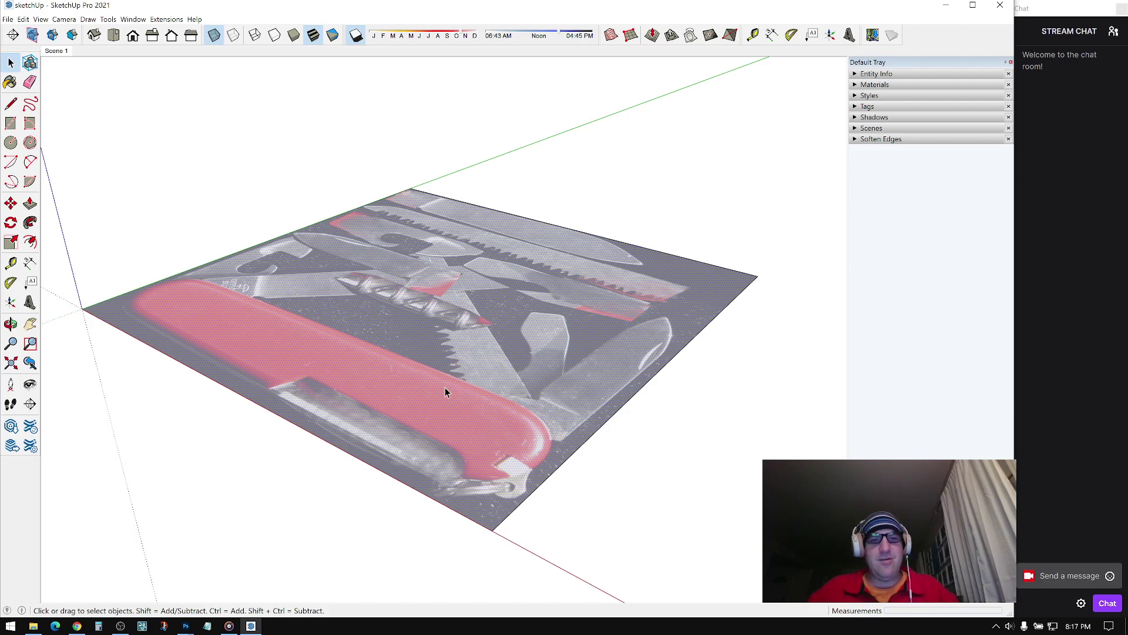
{"action": "scroll", "coordinate": [505, 412], "scroll_direction": "up", "scroll_amount": 5}
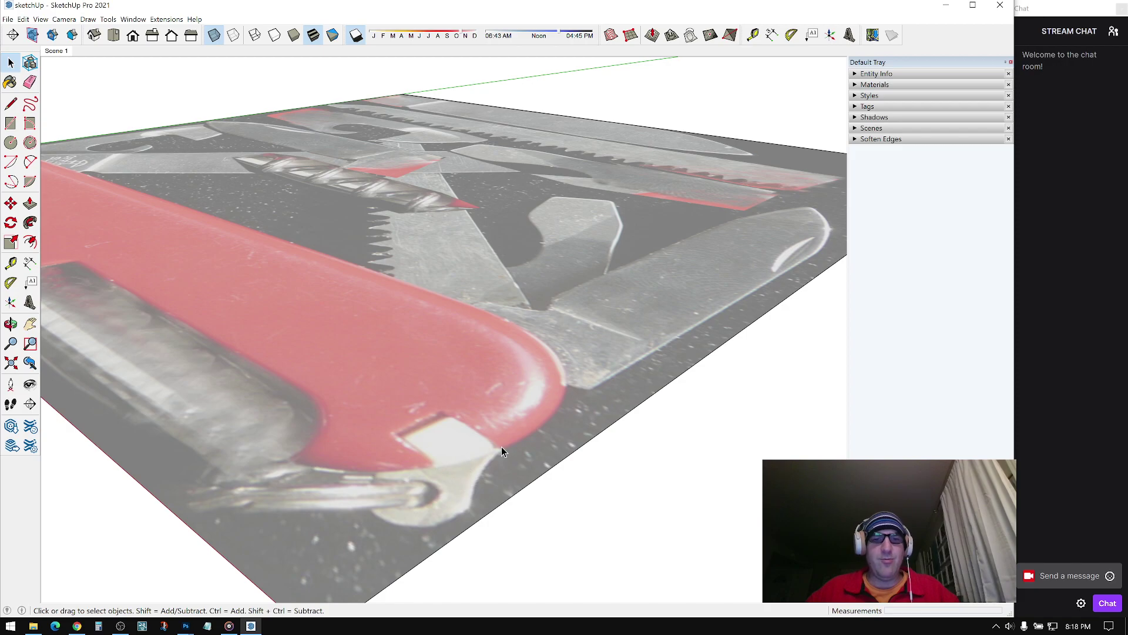
{"action": "scroll", "coordinate": [582, 212], "scroll_direction": "down", "scroll_amount": 8}
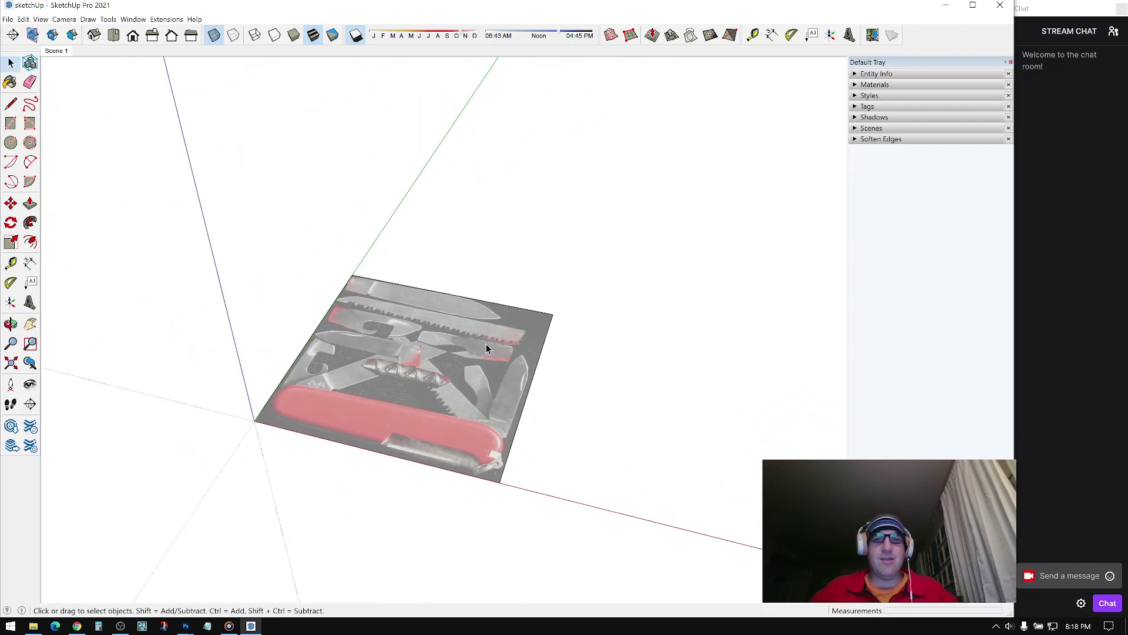
Step: Select the knife image face with all its edges and make it a group
{"action": "left_click_drag", "start_coordinate": [298, 500], "coordinate": [297, 502]}
{"action": "middle_click_drag", "start_coordinate": [410, 406], "coordinate": [344, 284]}
{"action": "right_click", "coordinate": [392, 277]}
{"action": "left_click", "coordinate": [427, 363]}
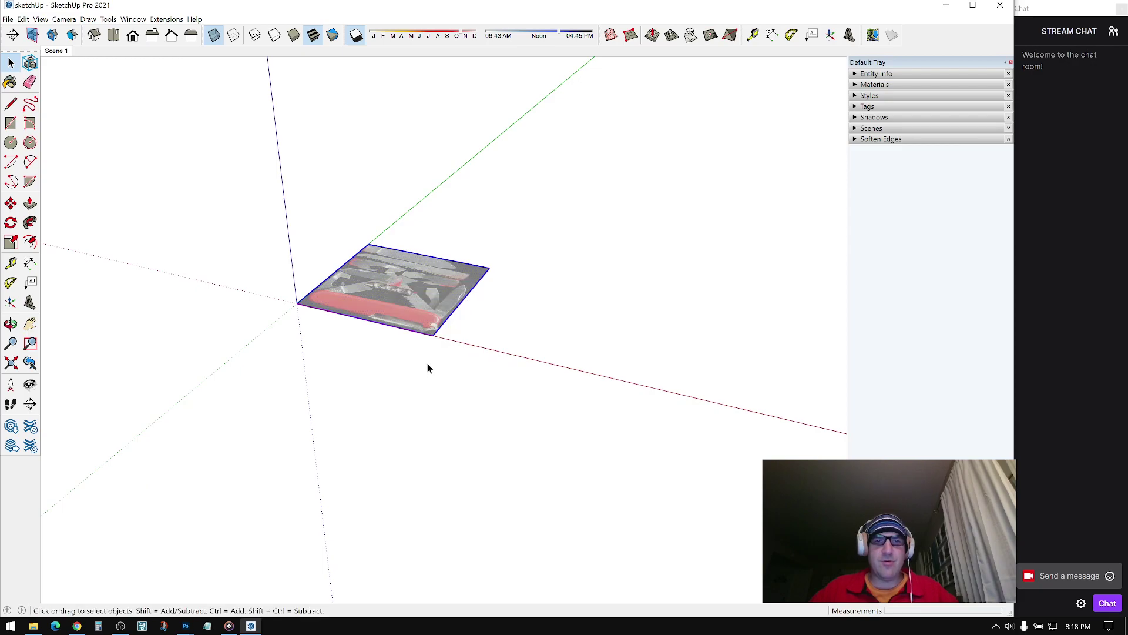
Step: Scale the knife image up uniformly by a factor of 10 from the corner opposite the origin
{"action": "left_click", "coordinate": [11, 242]}
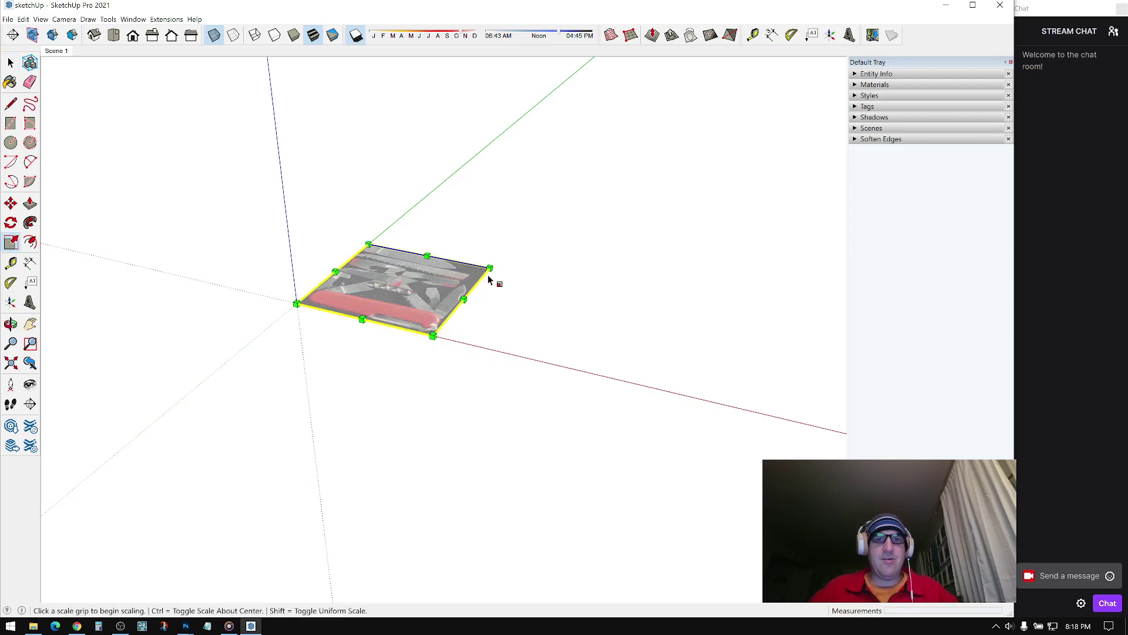
{"action": "left_click", "coordinate": [490, 268]}
{"action": "type", "text": "10"}
{"action": "key", "text": "Return"}
{"action": "scroll", "coordinate": [576, 251], "scroll_direction": "down", "scroll_amount": 5}
{"action": "middle_click_drag", "start_coordinate": [576, 251], "coordinate": [712, 156]}
{"action": "key", "text": "space"}
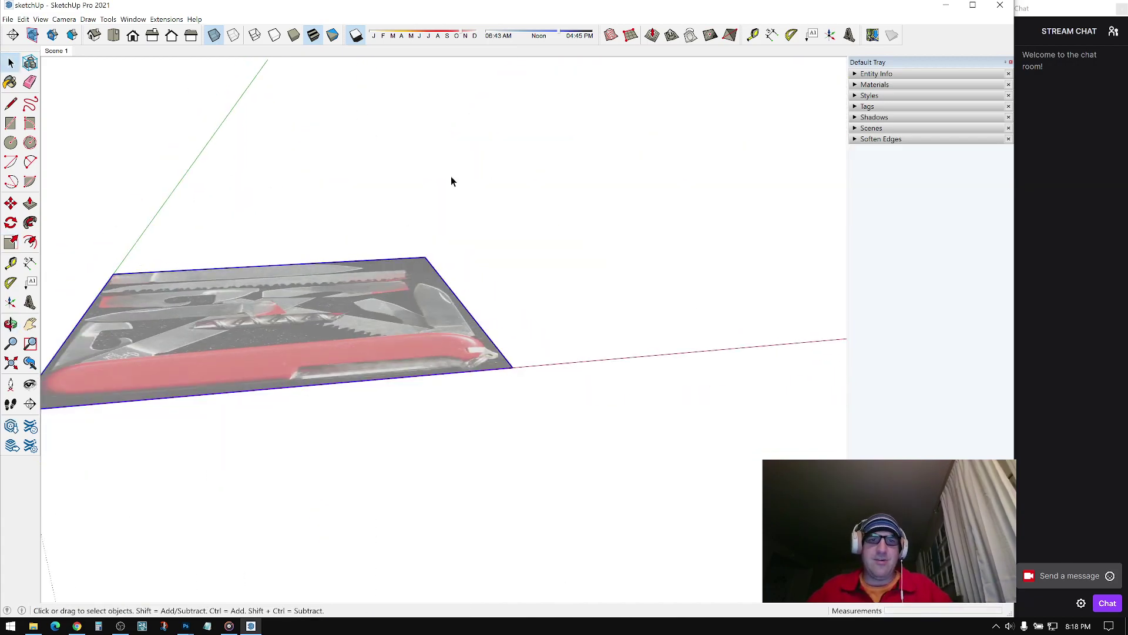
Step: Examine the enlarged knife image from several angles, including the red handle and the blades
{"action": "middle_click_drag", "start_coordinate": [452, 179], "coordinate": [414, 339]}
{"action": "right_click", "coordinate": [413, 339]}
{"action": "left_click", "coordinate": [239, 355]}
{"action": "middle_click_drag", "start_coordinate": [456, 202], "coordinate": [302, 365]}
{"action": "scroll", "coordinate": [302, 365], "scroll_direction": "down", "scroll_amount": 2}
{"action": "middle_click_drag", "start_coordinate": [500, 330], "coordinate": [406, 415]}
{"action": "scroll", "coordinate": [413, 412], "scroll_direction": "up", "scroll_amount": 2}
{"action": "middle_click_drag", "start_coordinate": [413, 412], "coordinate": [520, 458], "text": "shift"}
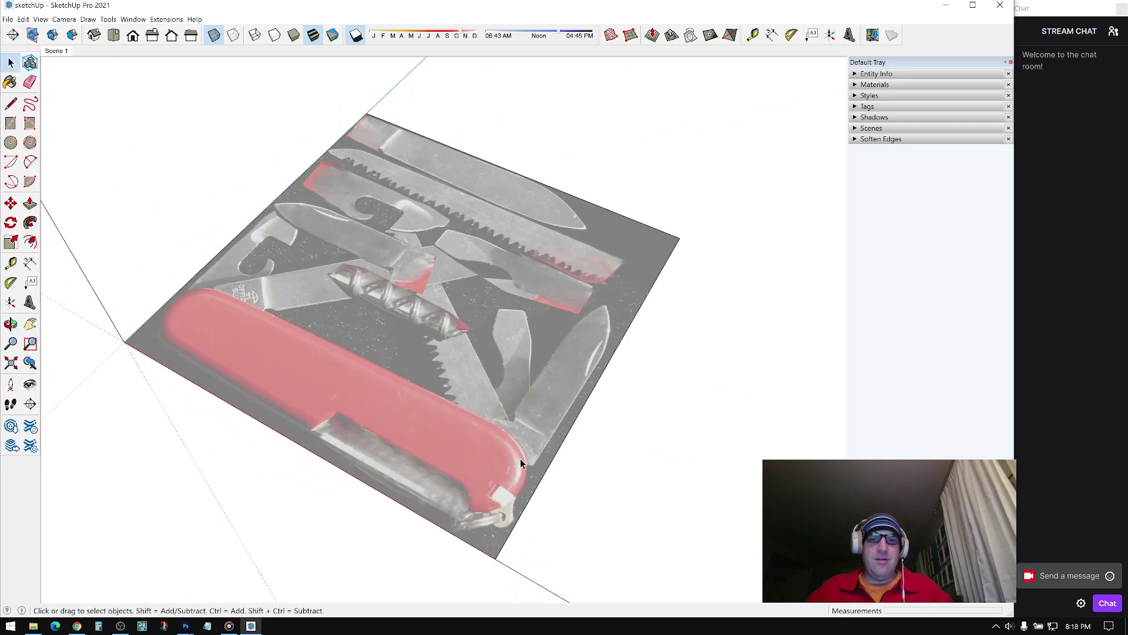
{"action": "scroll", "coordinate": [511, 457], "scroll_direction": "up", "scroll_amount": 2}
{"action": "scroll", "coordinate": [313, 332], "scroll_direction": "down", "scroll_amount": 2}
{"action": "middle_click_drag", "start_coordinate": [313, 331], "coordinate": [353, 377]}
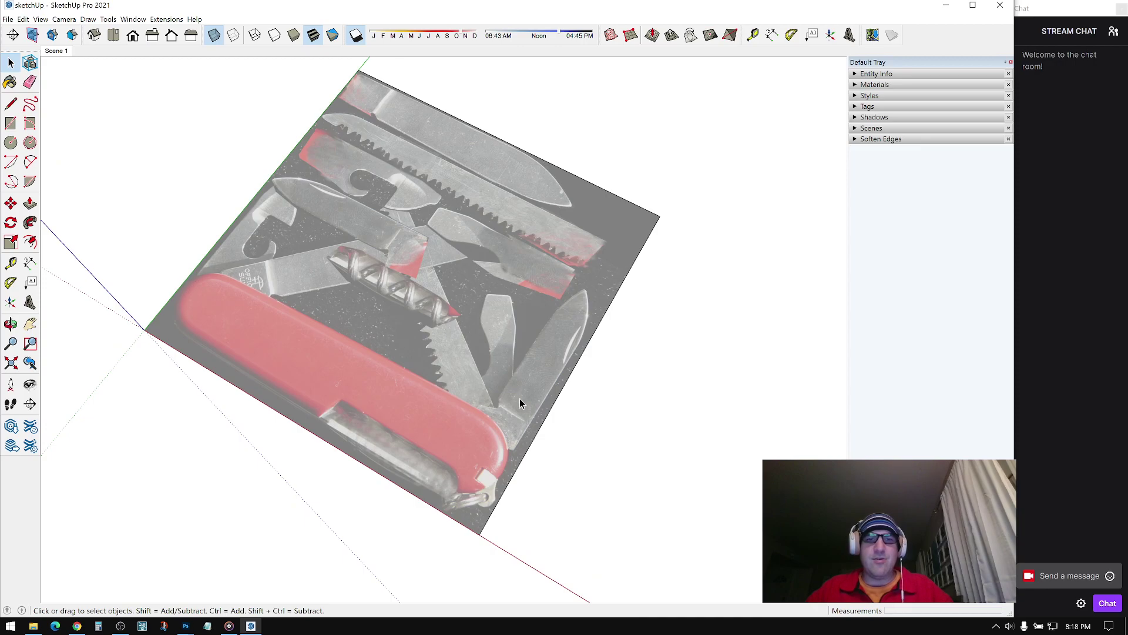
Step: Scale the knife image group uniformly by a factor of 0.1 from the corner opposite the origin
{"action": "middle_click_drag", "start_coordinate": [508, 467], "coordinate": [573, 301]}
{"action": "left_click", "coordinate": [562, 284]}
{"action": "scroll", "coordinate": [535, 308], "scroll_direction": "down", "scroll_amount": 1}
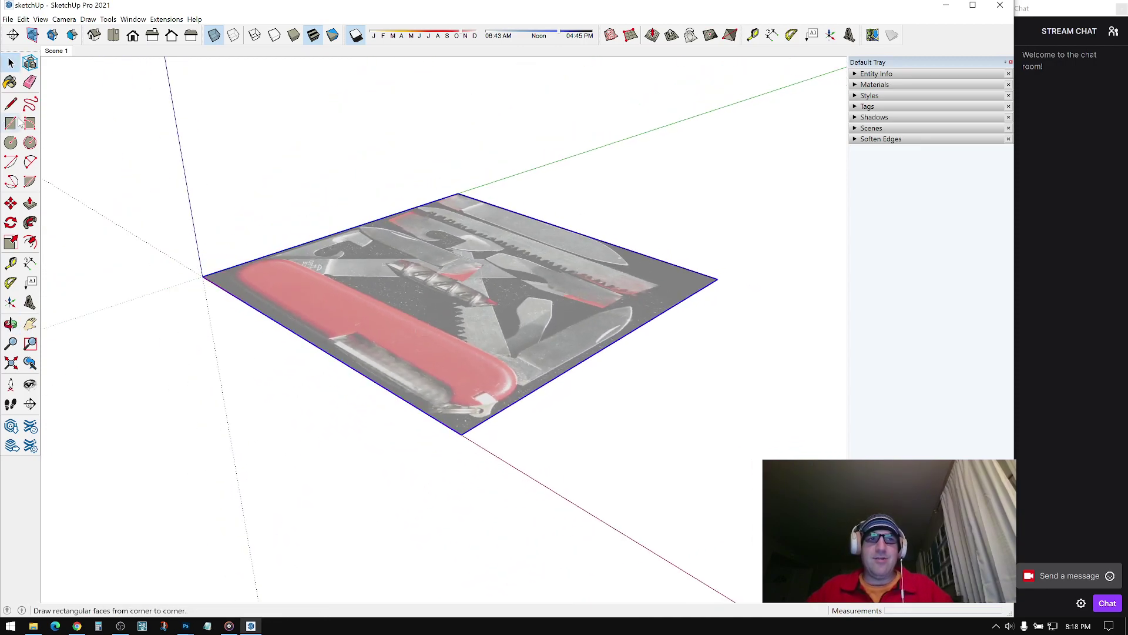
{"action": "left_click", "coordinate": [11, 242]}
{"action": "left_click", "coordinate": [716, 278]}
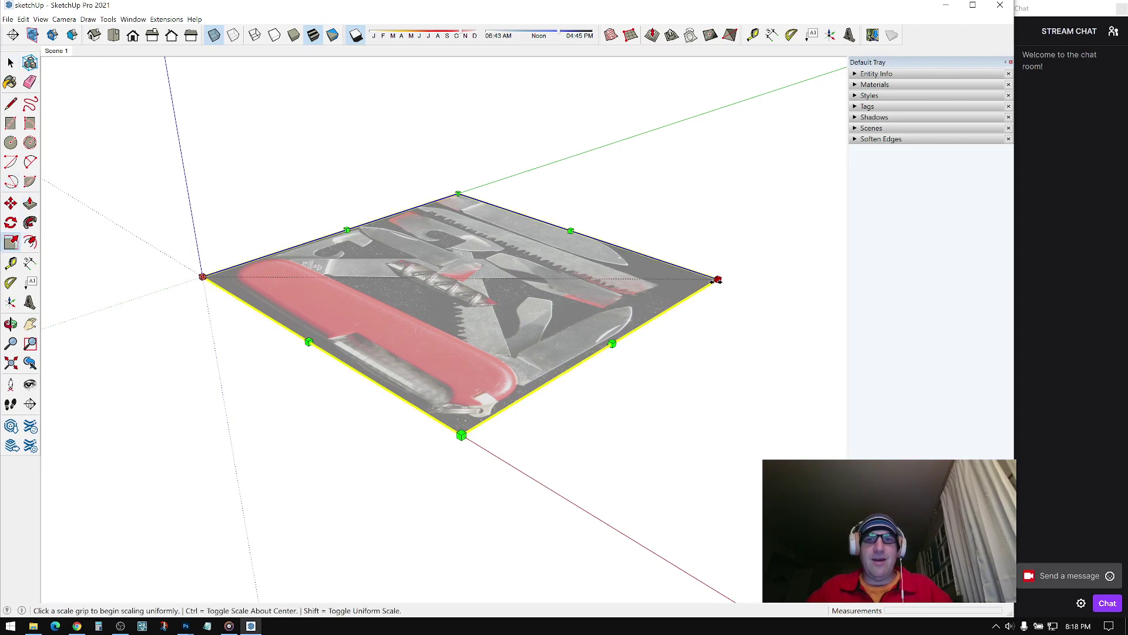
{"action": "type", "text": ".1"}
{"action": "key", "text": "Return"}
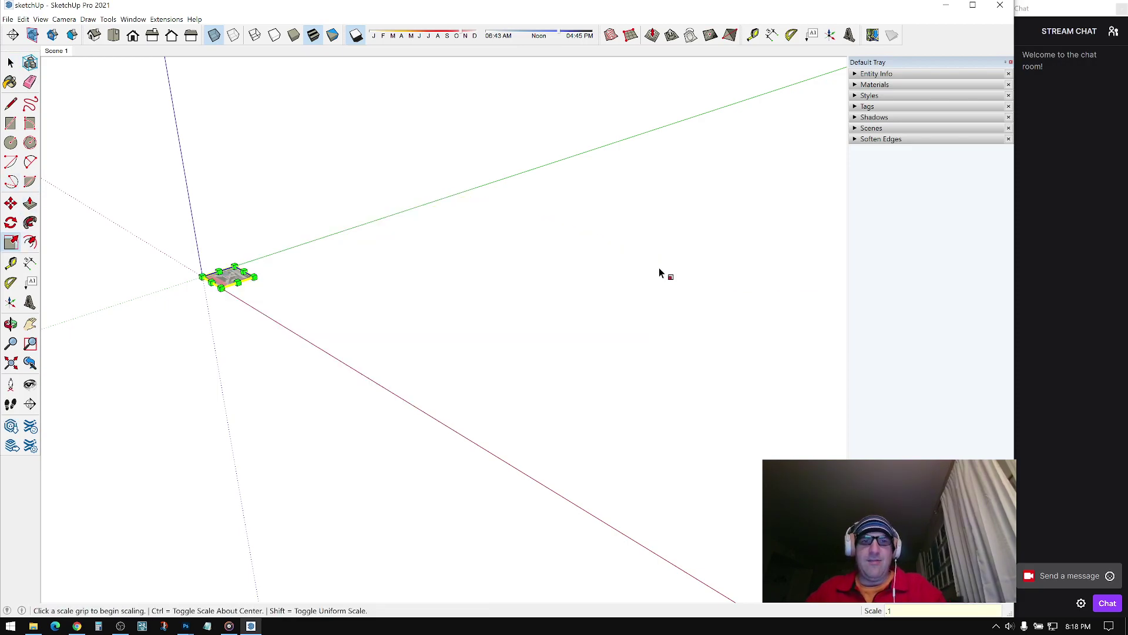
{"action": "middle_click_drag", "start_coordinate": [381, 292], "coordinate": [418, 313]}
{"action": "key", "text": "shift+z"}
{"action": "key", "text": "space"}
Step: Move the knife image group back along the red axis until the origin lies near the middle of its handle-side edge
{"action": "left_click", "coordinate": [612, 202]}
{"action": "middle_click_drag", "start_coordinate": [435, 276], "coordinate": [545, 263]}
{"action": "left_click", "coordinate": [509, 346]}
{"action": "key", "text": "m"}
{"action": "left_click", "coordinate": [547, 262]}
{"action": "key", "text": "space"}
{"action": "left_click", "coordinate": [11, 204]}
{"action": "left_click", "coordinate": [481, 218]}
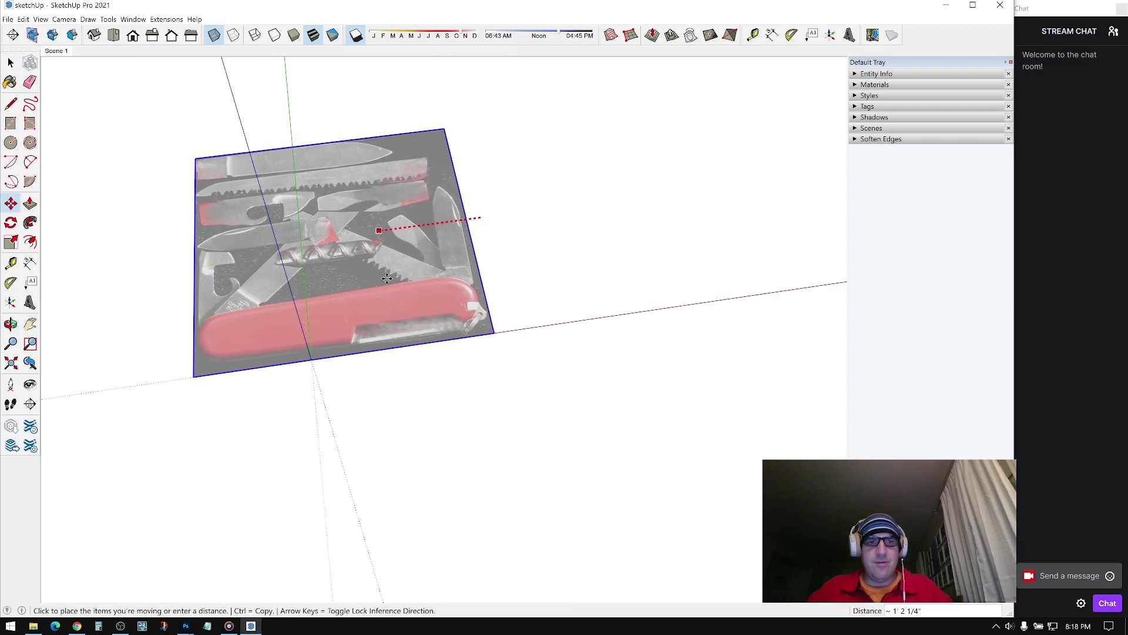
{"action": "left_click", "coordinate": [359, 291]}
Step: Move the knife image group about 5 7/16" along the green axis so that the origin falls on the red handle
{"action": "middle_click_drag", "start_coordinate": [359, 292], "coordinate": [569, 226]}
{"action": "left_click_drag", "start_coordinate": [569, 226], "coordinate": [532, 241]}
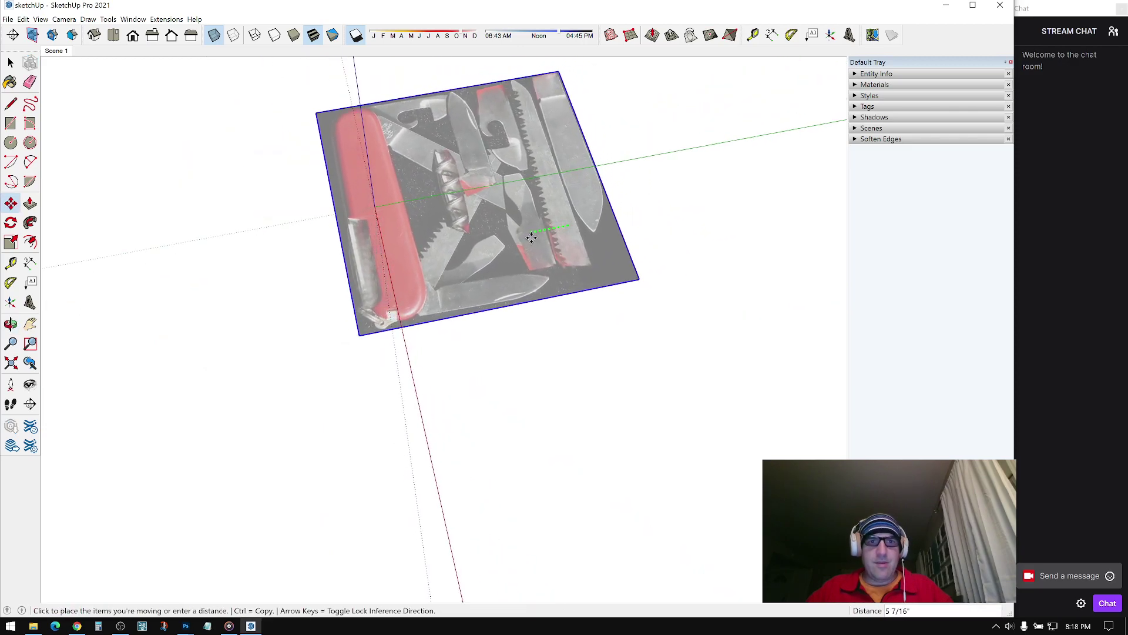
{"action": "key", "text": "space"}
{"action": "middle_click_drag", "start_coordinate": [833, 112], "coordinate": [393, 187]}
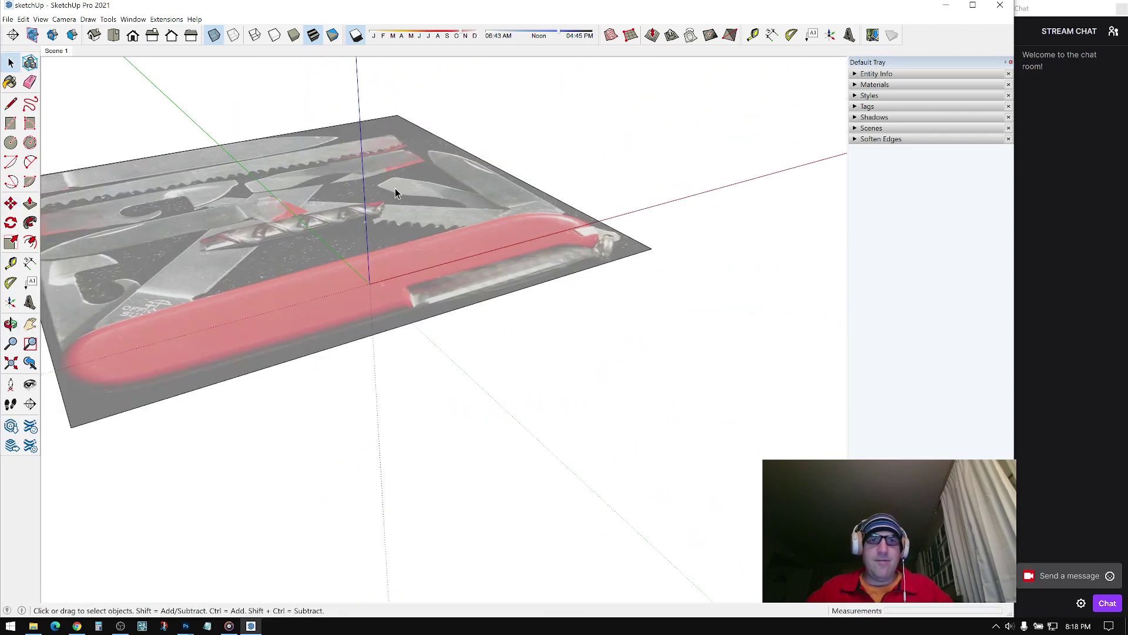
{"action": "right_click", "coordinate": [397, 189]}
{"action": "left_click", "coordinate": [435, 270]}
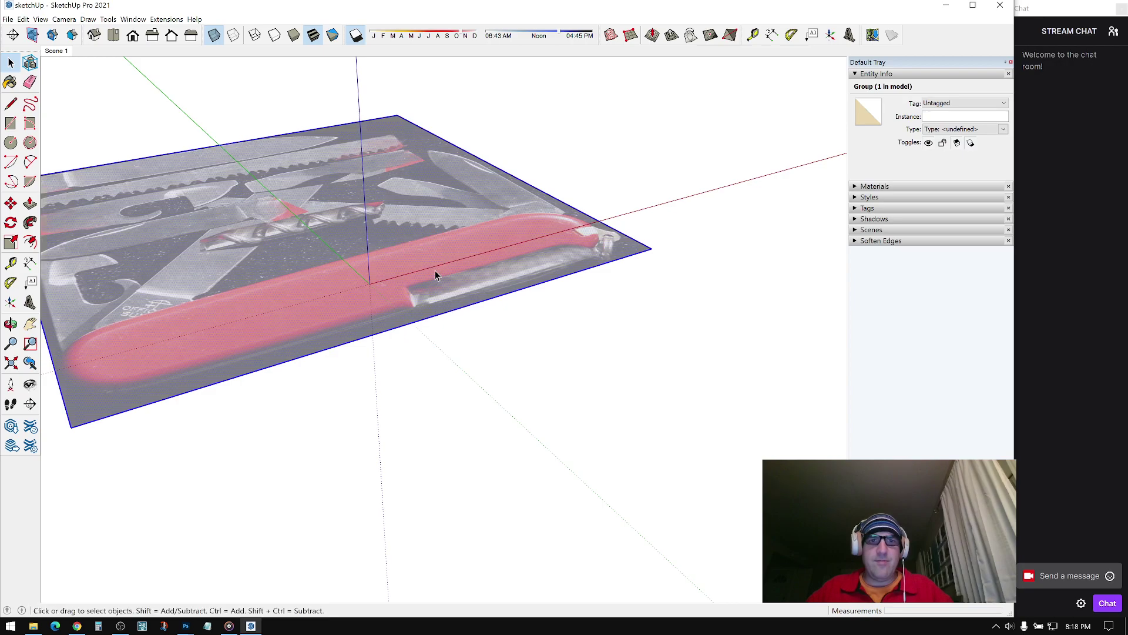
{"action": "left_click", "coordinate": [629, 186]}
{"action": "left_click", "coordinate": [860, 75]}
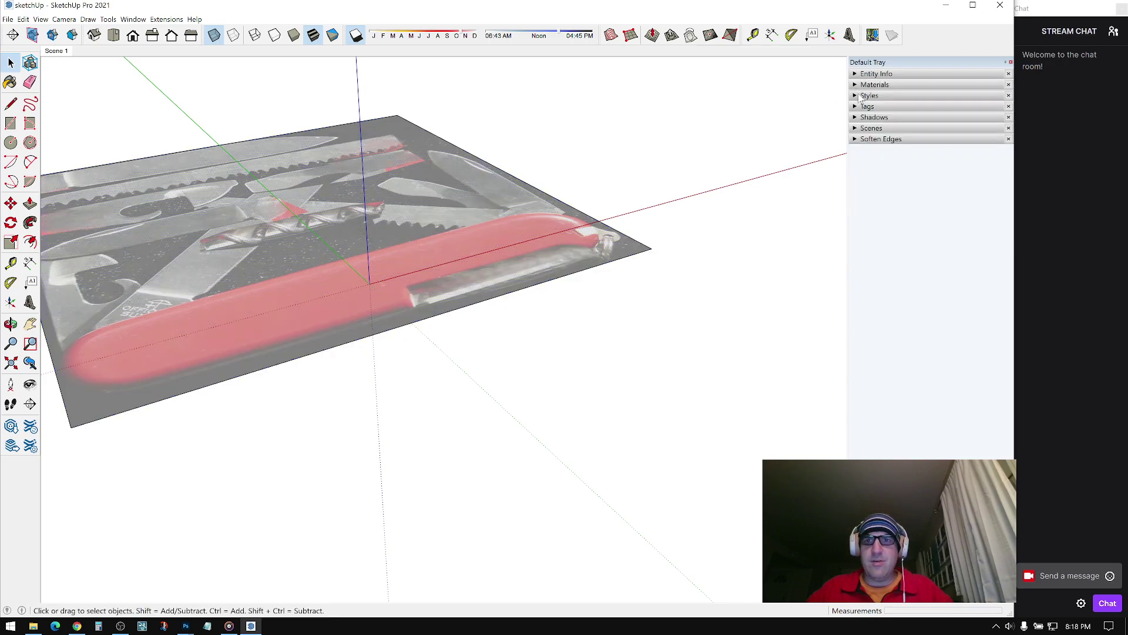
Step: Turn off Model Axes in the modeling settings of the current style
{"action": "left_click", "coordinate": [869, 96]}
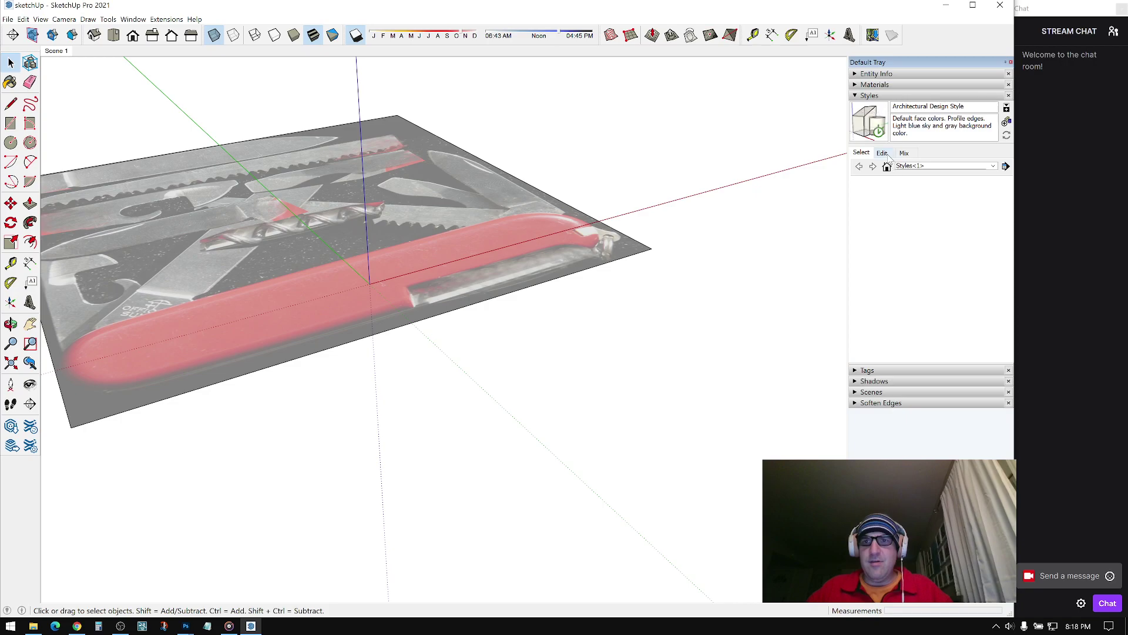
{"action": "left_click", "coordinate": [883, 153]}
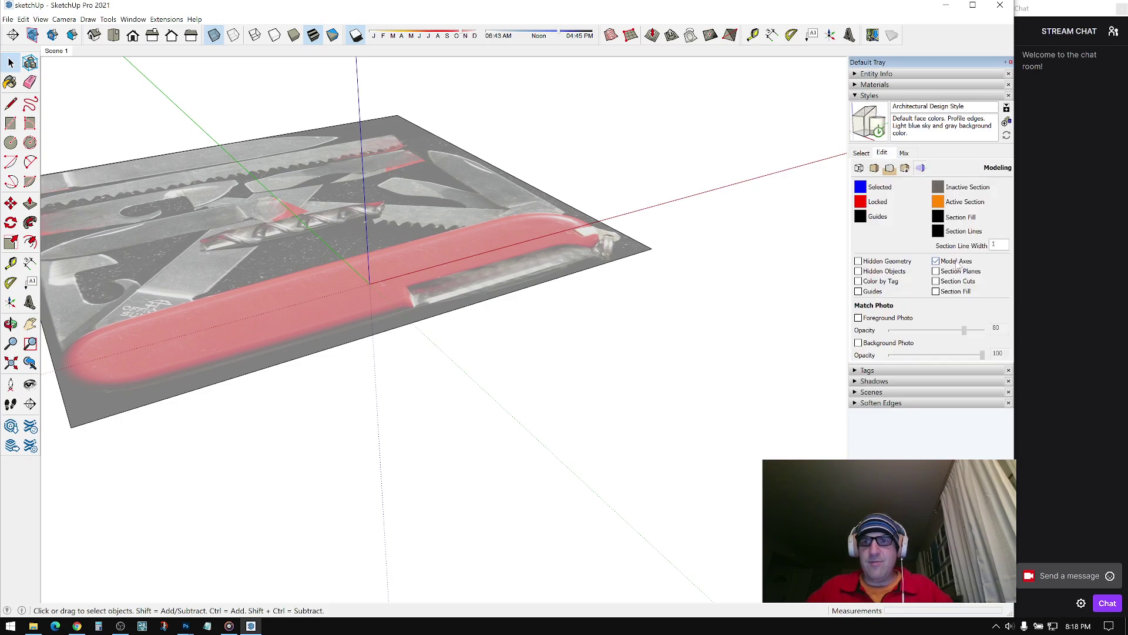
{"action": "left_click", "coordinate": [936, 261]}
{"action": "left_click", "coordinate": [869, 95]}
Step: Update Scene 1 with an angled view of the whole knife image and recall the scene to check it
{"action": "middle_click_drag", "start_coordinate": [417, 302], "coordinate": [541, 329]}
{"action": "scroll", "coordinate": [578, 341], "scroll_direction": "up", "scroll_amount": 3}
{"action": "middle_click_drag", "start_coordinate": [633, 287], "coordinate": [594, 366], "text": "shift"}
{"action": "left_click", "coordinate": [8, 19]}
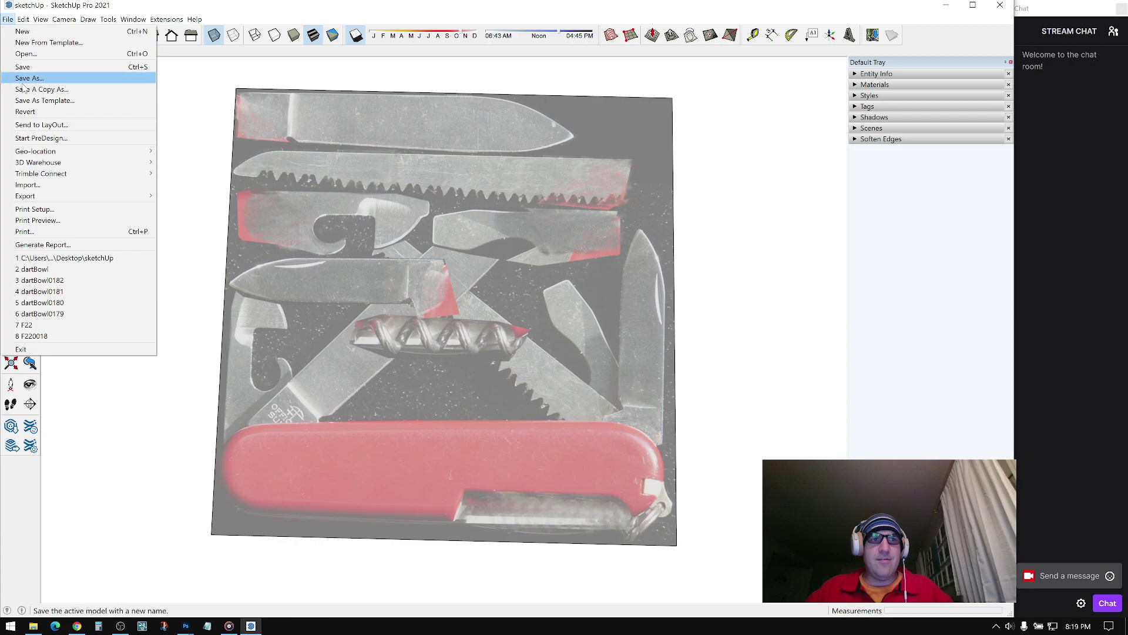
{"action": "left_click", "coordinate": [239, 221]}
{"action": "middle_click_drag", "start_coordinate": [239, 222], "coordinate": [507, 352]}
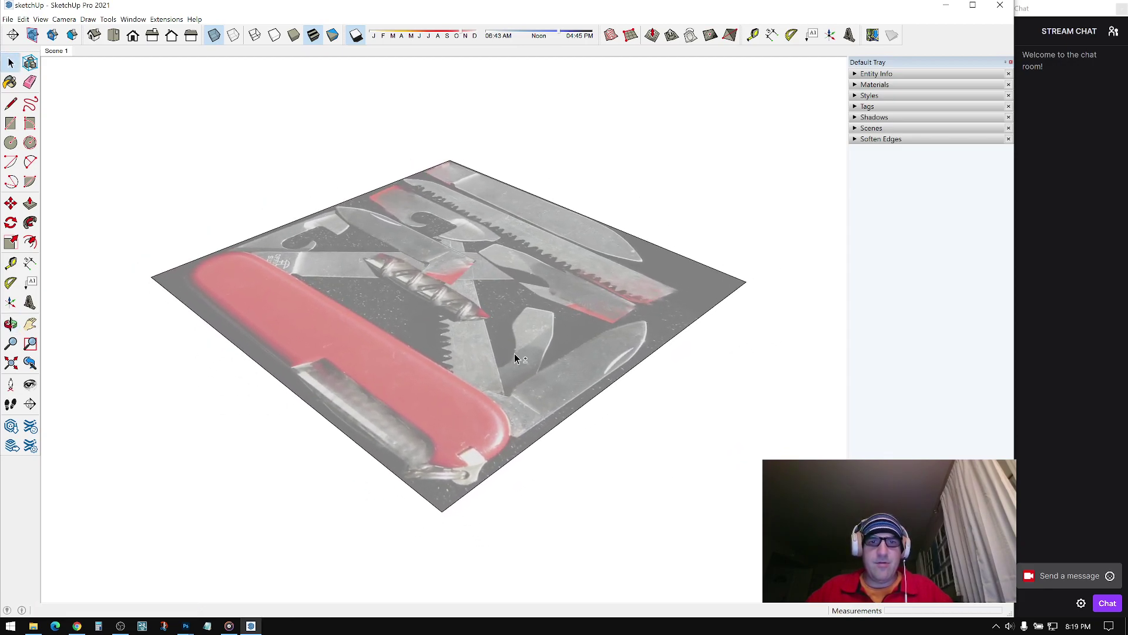
{"action": "right_click", "coordinate": [53, 53]}
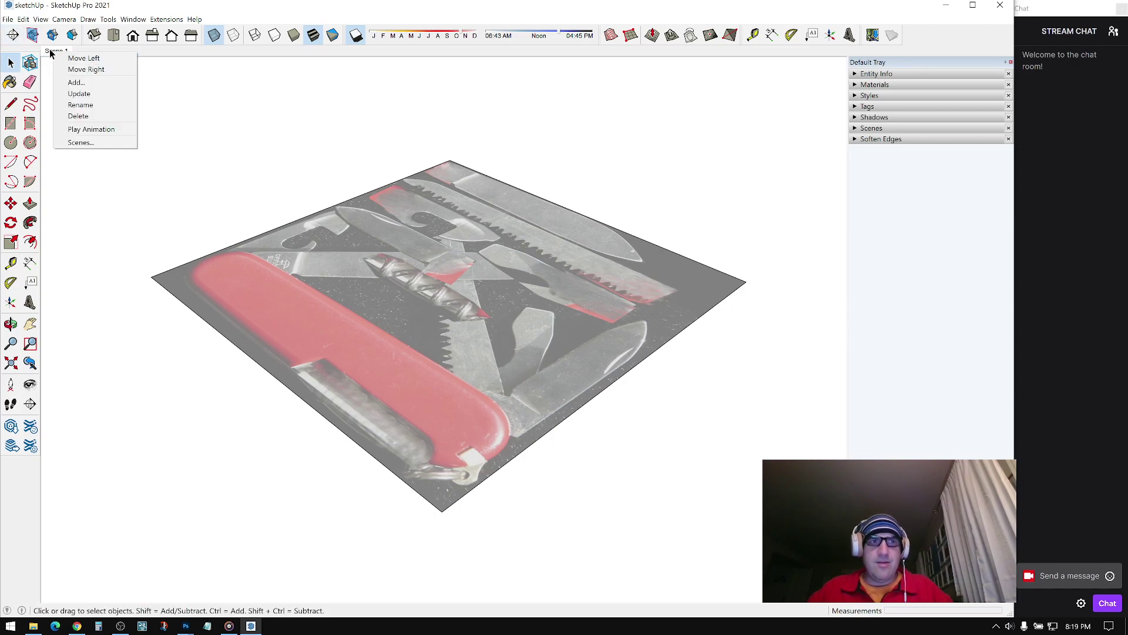
{"action": "left_click", "coordinate": [79, 92]}
{"action": "middle_click_drag", "start_coordinate": [174, 169], "coordinate": [150, 54]}
{"action": "left_click", "coordinate": [57, 52]}
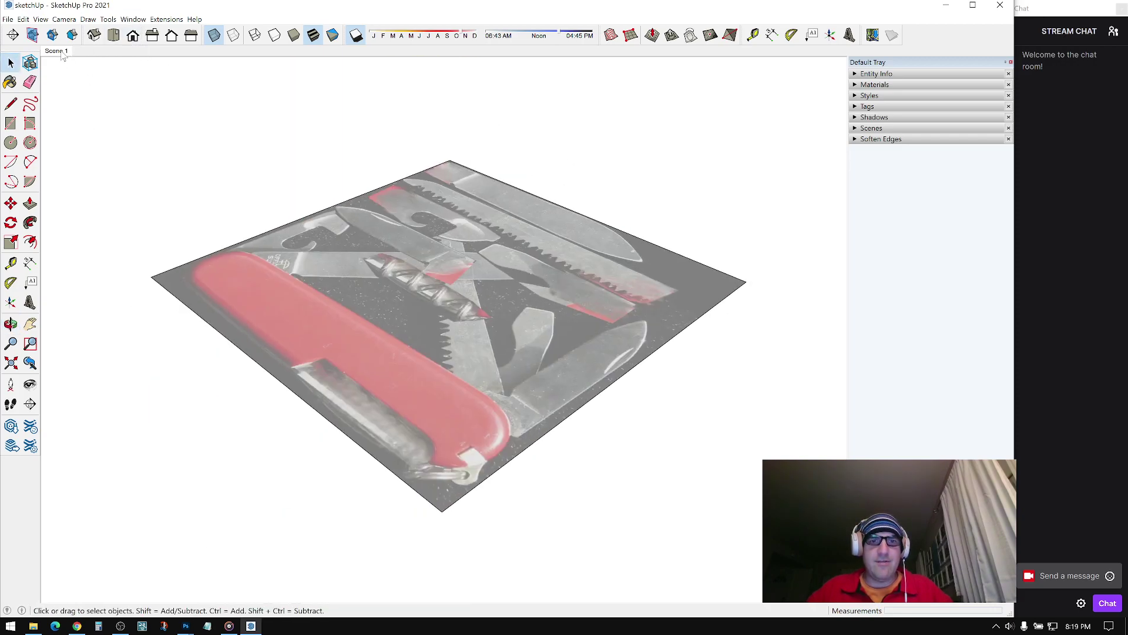
Step: Save the model as pocketArmyKnife001 in the twitch videos folder under Companies on the D: drive
{"action": "left_click", "coordinate": [8, 19]}
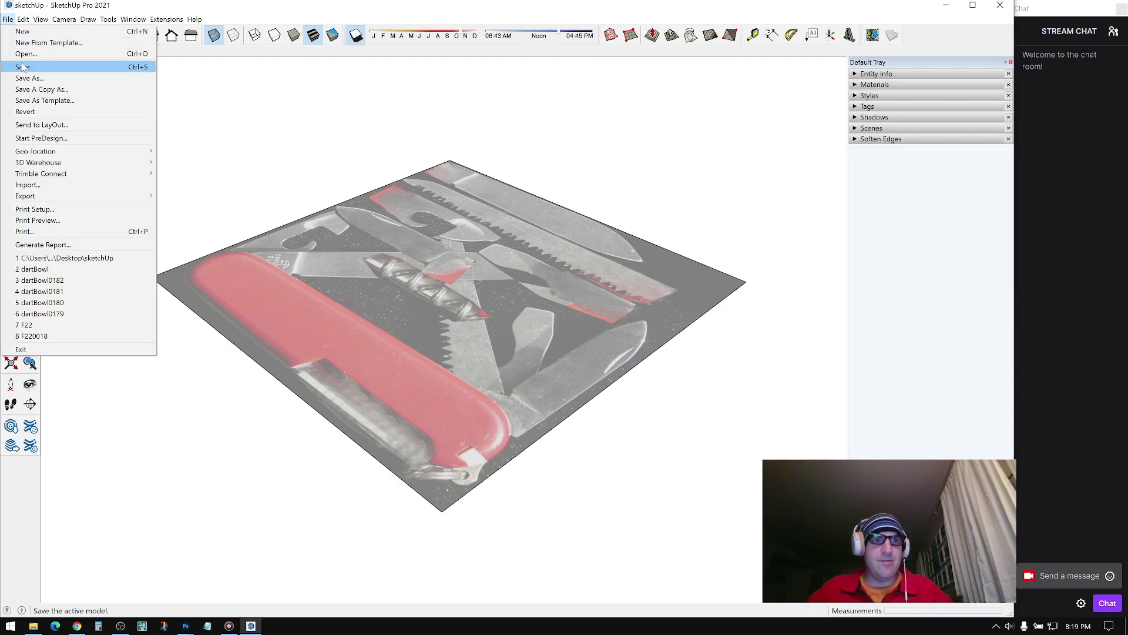
{"action": "left_click", "coordinate": [32, 86]}
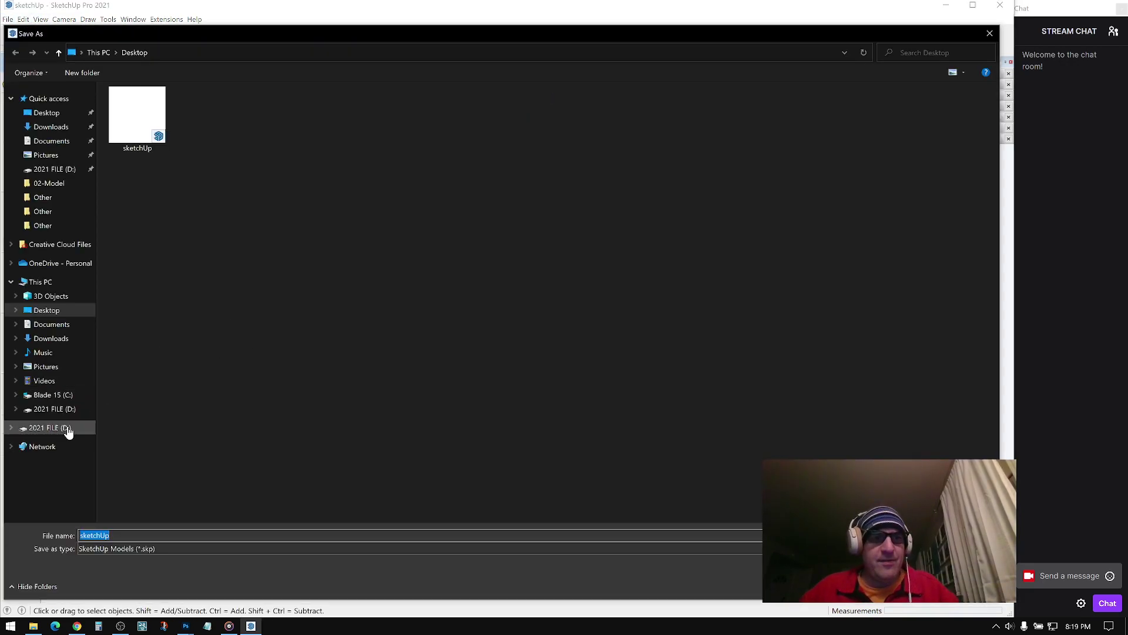
{"action": "left_click", "coordinate": [69, 428]}
{"action": "double_click", "coordinate": [184, 107]}
{"action": "double_click", "coordinate": [325, 127]}
{"action": "double_click", "coordinate": [171, 121]}
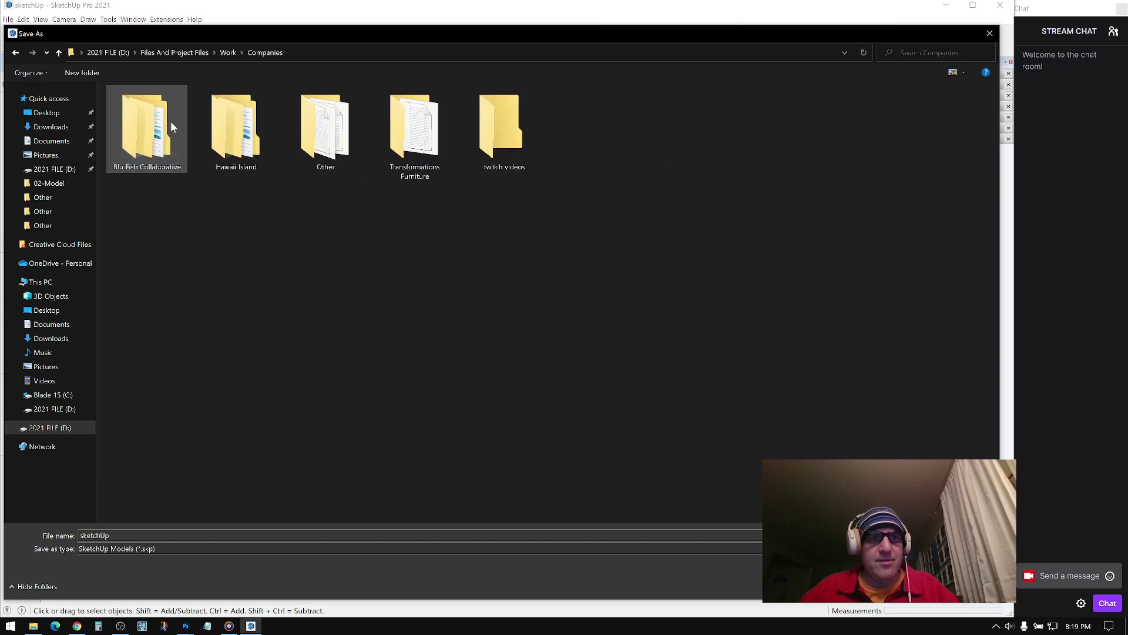
{"action": "double_click", "coordinate": [487, 136]}
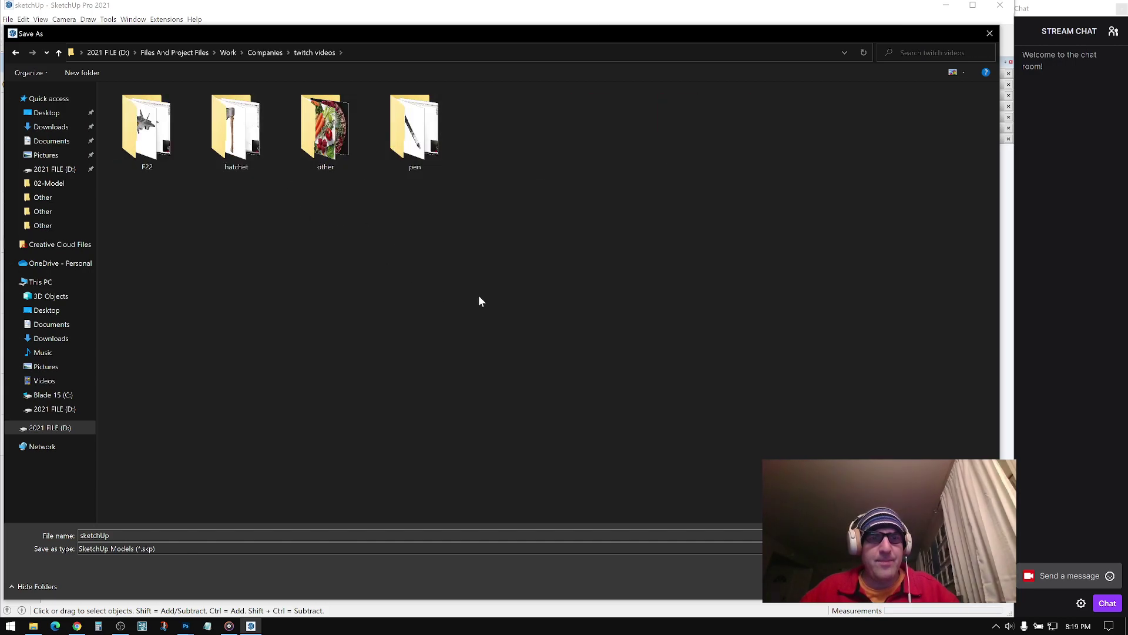
{"action": "double_click", "coordinate": [172, 534]}
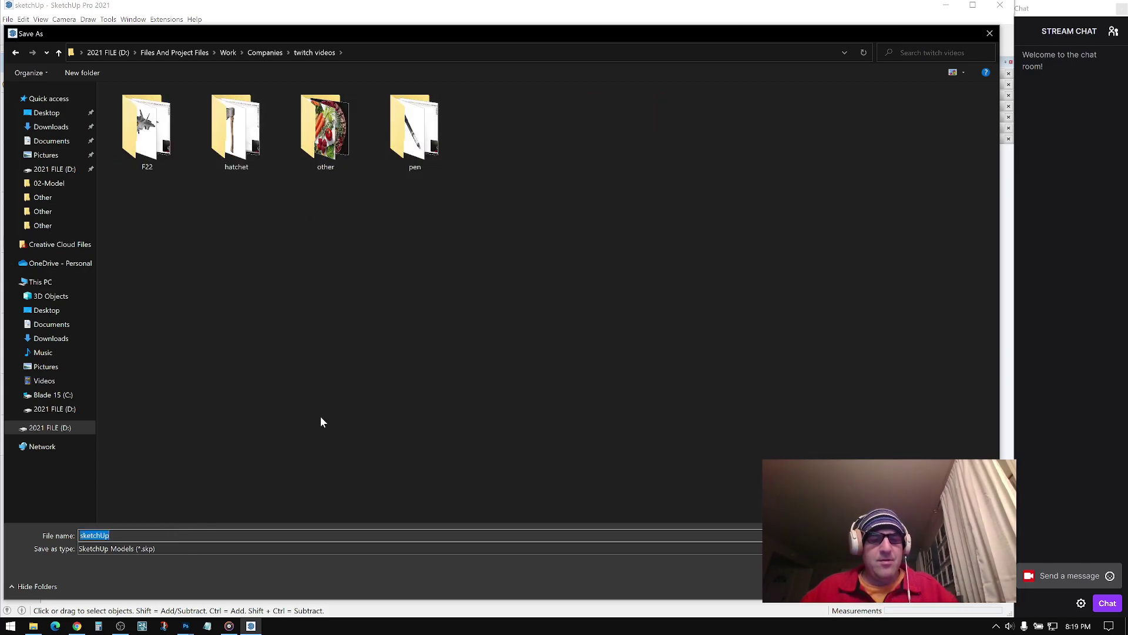
{"action": "type", "text": "pocketArmyKnife001"}
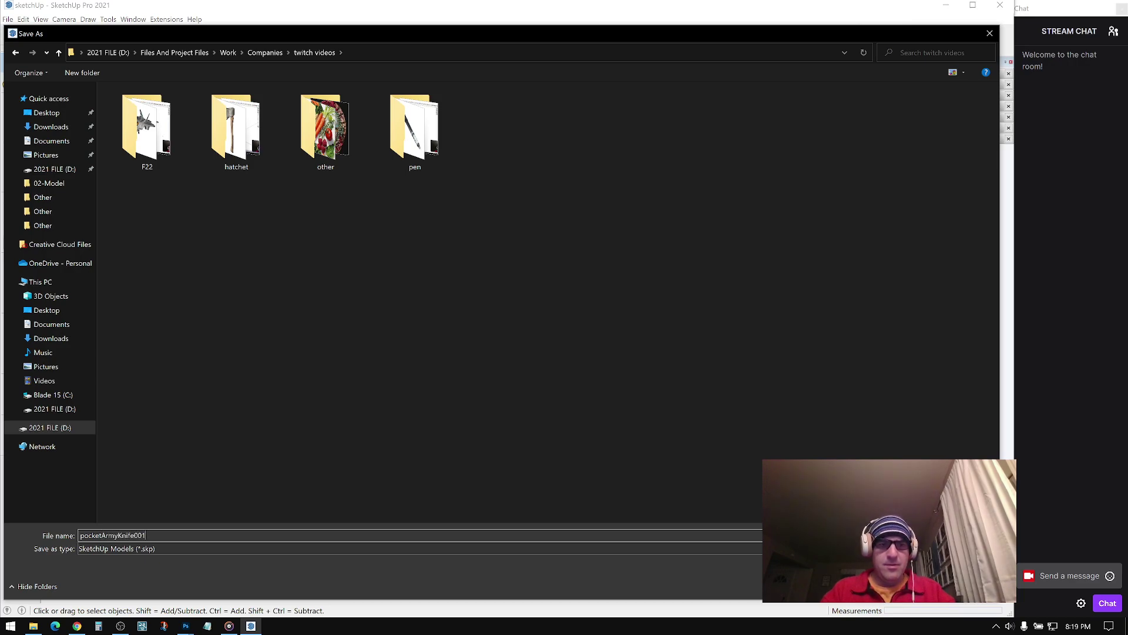
{"action": "key", "text": "Return"}
{"action": "middle_click_drag", "start_coordinate": [515, 321], "coordinate": [611, 463]}
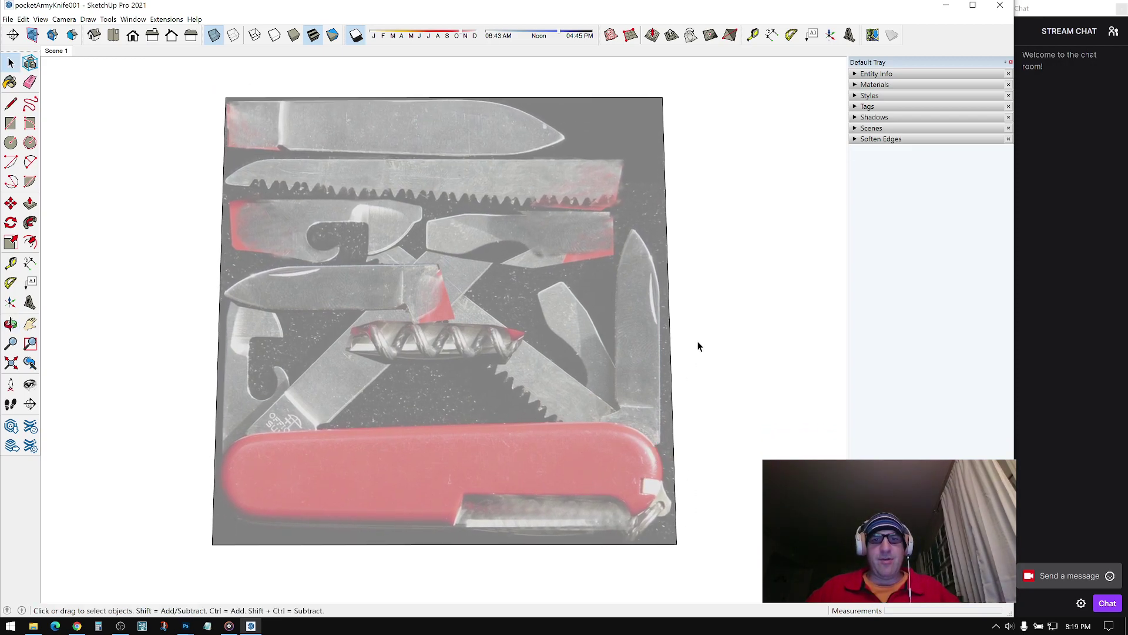
{"action": "middle_click_drag", "start_coordinate": [585, 293], "coordinate": [590, 300], "text": "shift"}
{"action": "middle_click_drag", "start_coordinate": [519, 420], "coordinate": [496, 356]}
{"action": "middle_click_drag", "start_coordinate": [676, 285], "coordinate": [623, 357]}
{"action": "middle_click_drag", "start_coordinate": [452, 217], "coordinate": [441, 244]}
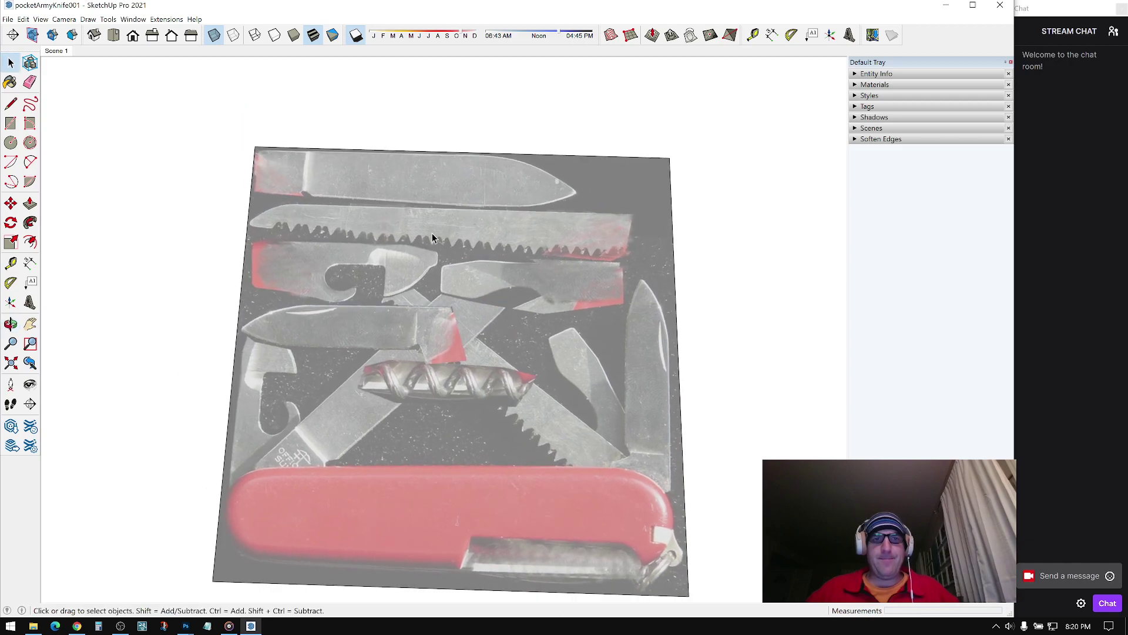
Step: Start tracing the uppermost blade with a line up its red-tinted square end from the lower corner
{"action": "scroll", "coordinate": [439, 292], "scroll_direction": "up", "scroll_amount": 3}
{"action": "scroll", "coordinate": [418, 254], "scroll_direction": "up", "scroll_amount": 3}
{"action": "left_click", "coordinate": [30, 105]}
{"action": "left_click", "coordinate": [11, 104]}
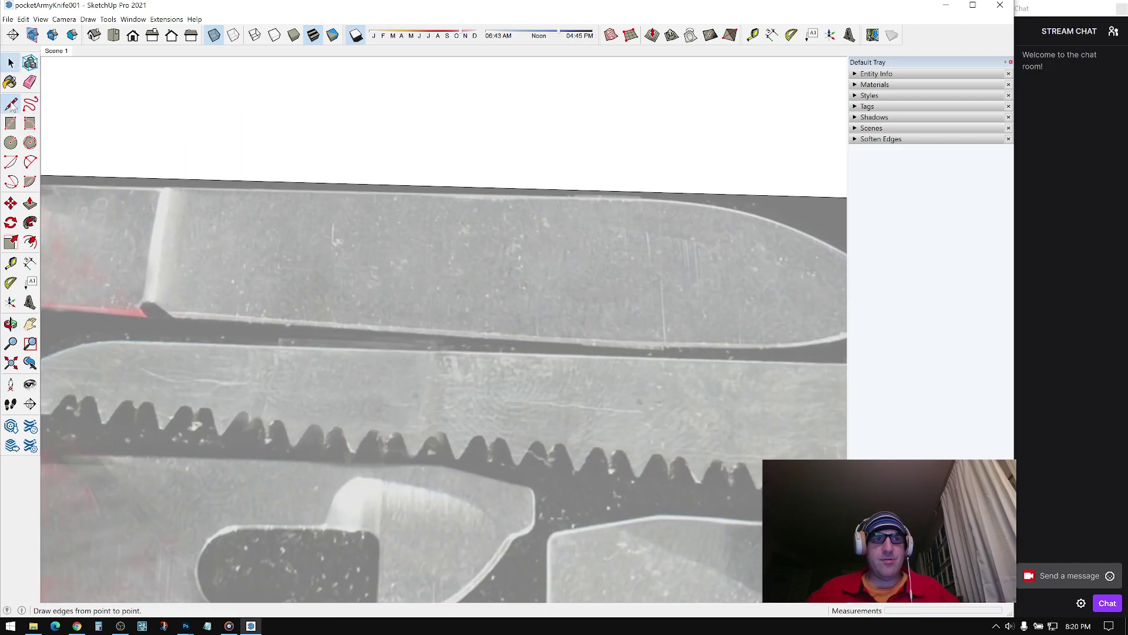
{"action": "mouse_move", "coordinate": [294, 221]}
{"action": "middle_mouse_down"}
{"action": "mouse_move", "coordinate": [289, 255]}
{"action": "mouse_move", "coordinate": [270, 270]}
{"action": "middle_mouse_up"}
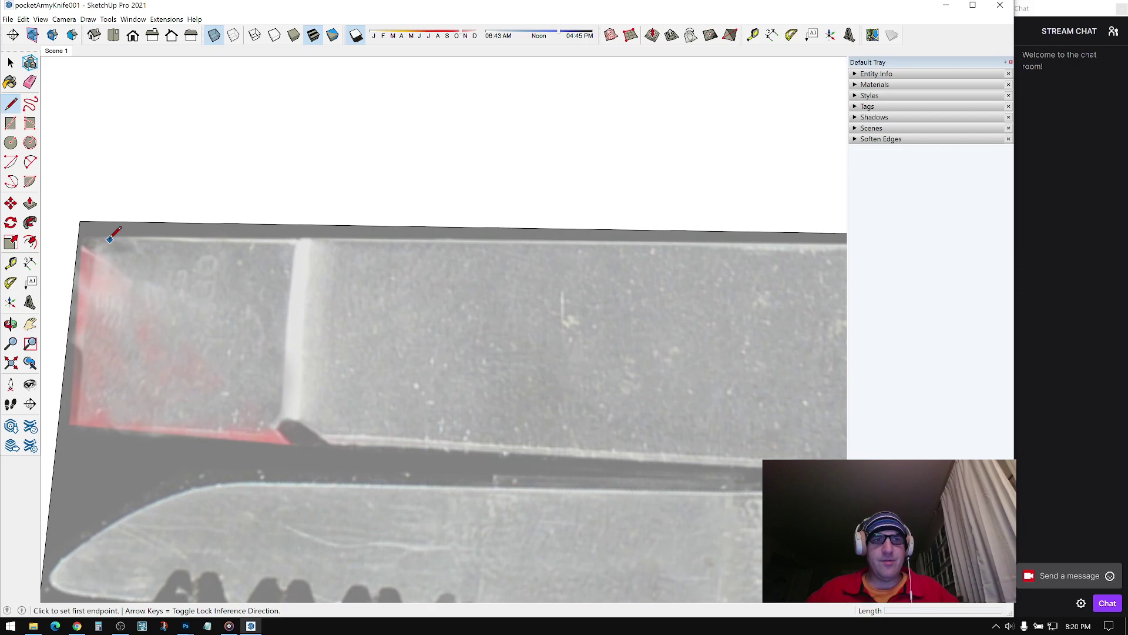
{"action": "left_click", "coordinate": [79, 420]}
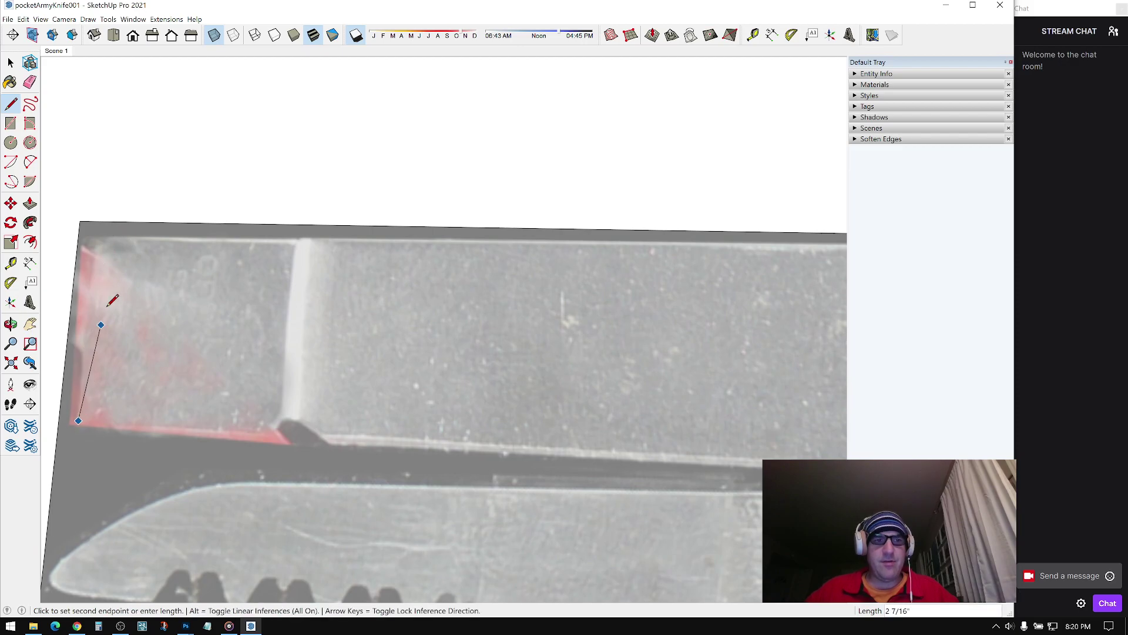
Step: Continue the outline with a straight line about 1' 8" long along the blade's upper edge to where the tip curve begins
{"action": "scroll", "coordinate": [450, 279], "scroll_direction": "down", "scroll_amount": 2}
{"action": "middle_click_drag", "start_coordinate": [451, 279], "coordinate": [29, 258], "text": "shift"}
{"action": "scroll", "coordinate": [370, 229], "scroll_direction": "up", "scroll_amount": 3}
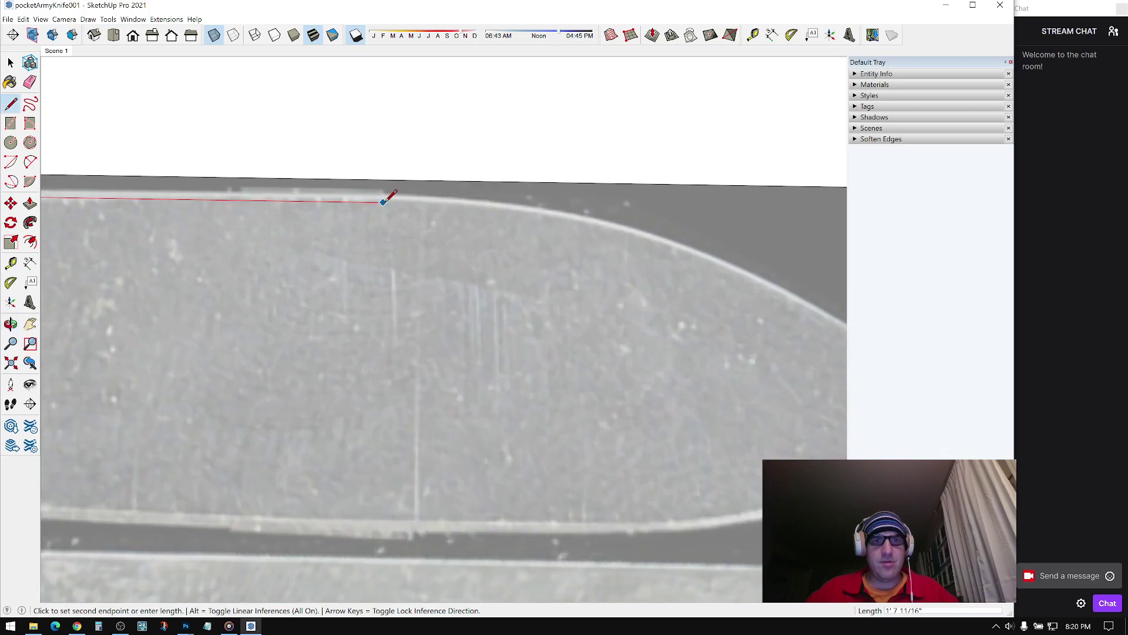
{"action": "scroll", "coordinate": [384, 201], "scroll_direction": "up", "scroll_amount": 2}
{"action": "scroll", "coordinate": [388, 188], "scroll_direction": "up", "scroll_amount": 3}
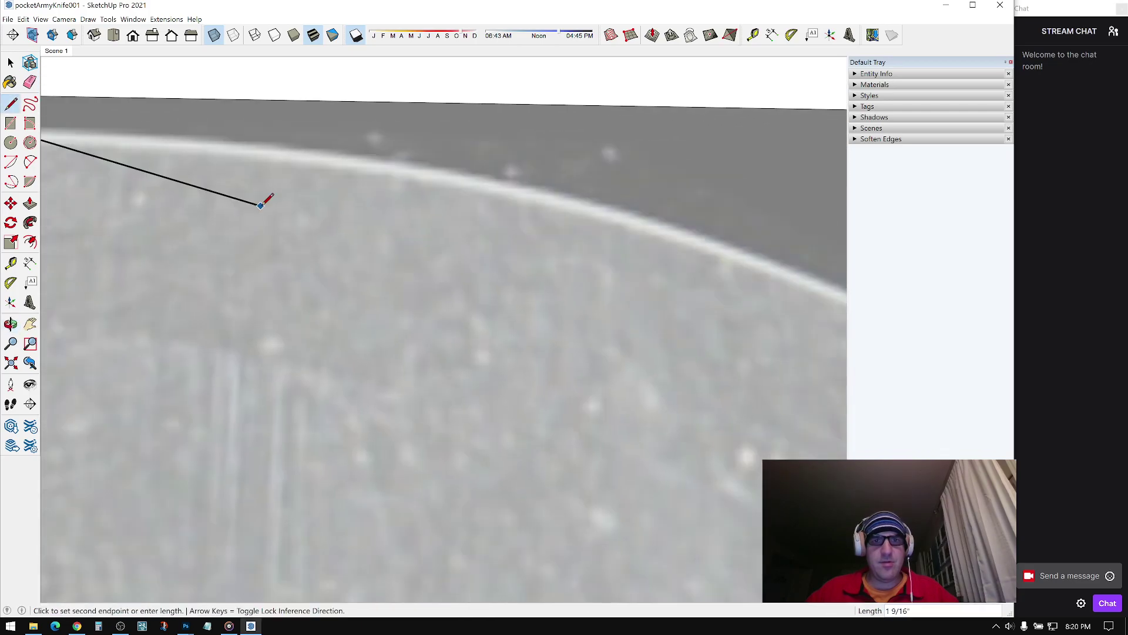
{"action": "scroll", "coordinate": [273, 190], "scroll_direction": "down", "scroll_amount": 4}
{"action": "mouse_move", "coordinate": [367, 238]}
{"action": "middle_mouse_down", "text": "shift"}
{"action": "mouse_move", "coordinate": [279, 204]}
{"action": "mouse_move", "coordinate": [374, 238]}
{"action": "middle_mouse_up", "text": "shift"}
{"action": "scroll", "coordinate": [279, 204], "scroll_direction": "down", "scroll_amount": 1}
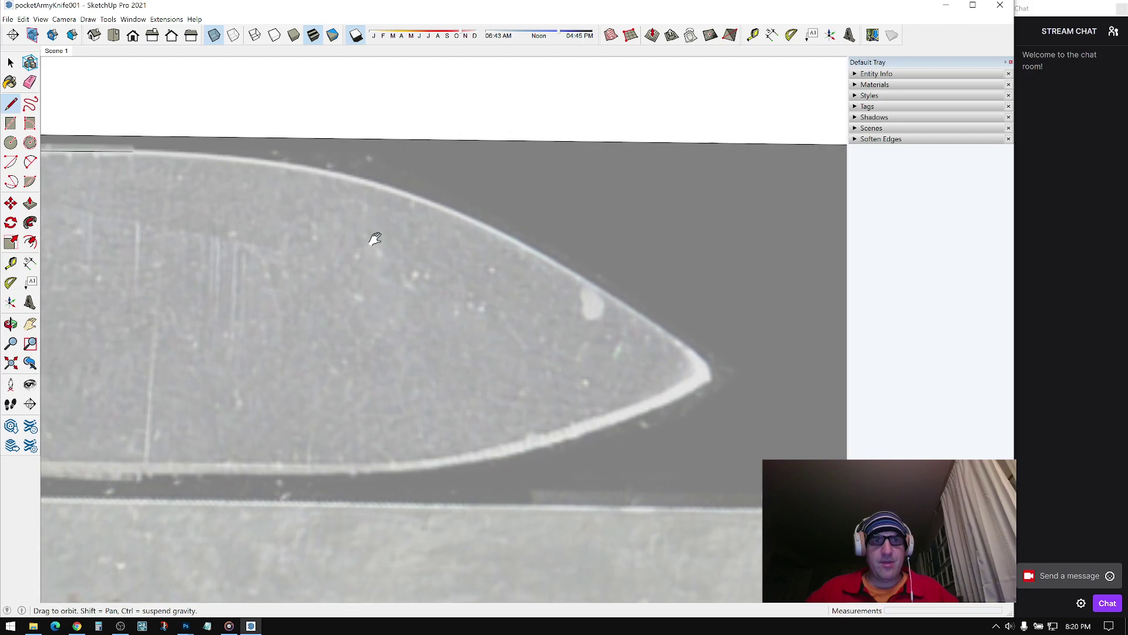
{"action": "scroll", "coordinate": [92, 171], "scroll_direction": "up", "scroll_amount": 1}
Step: Draw a two-point arc about 7" long with a bulge of about 9/16" along the curved upper edge towards the blade tip
{"action": "left_click", "coordinate": [30, 162]}
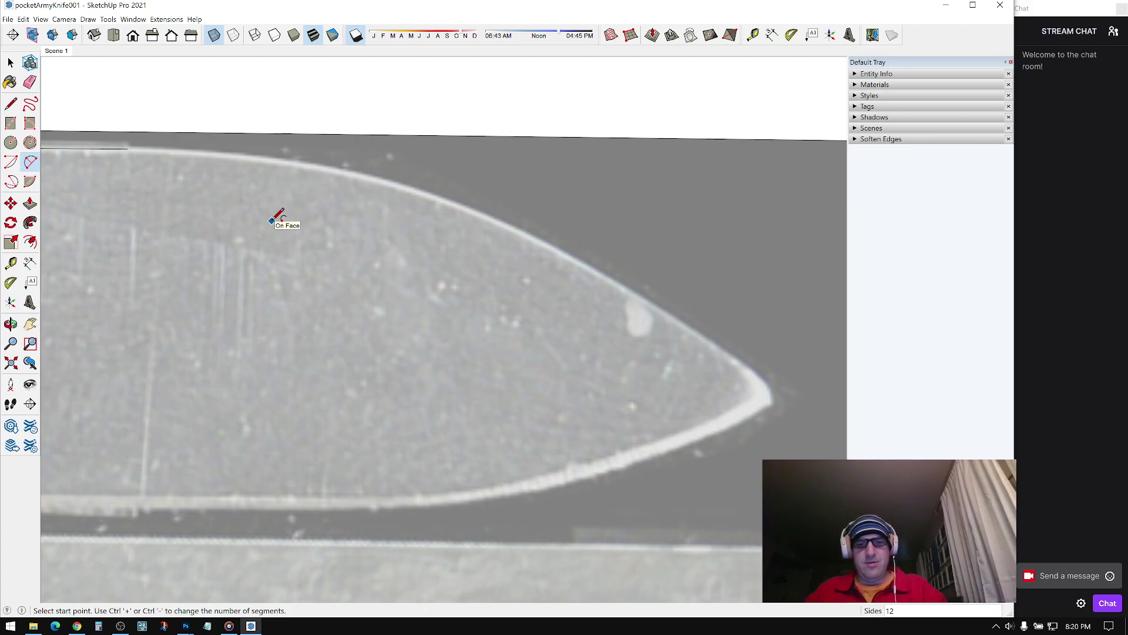
{"action": "left_click", "coordinate": [127, 148]}
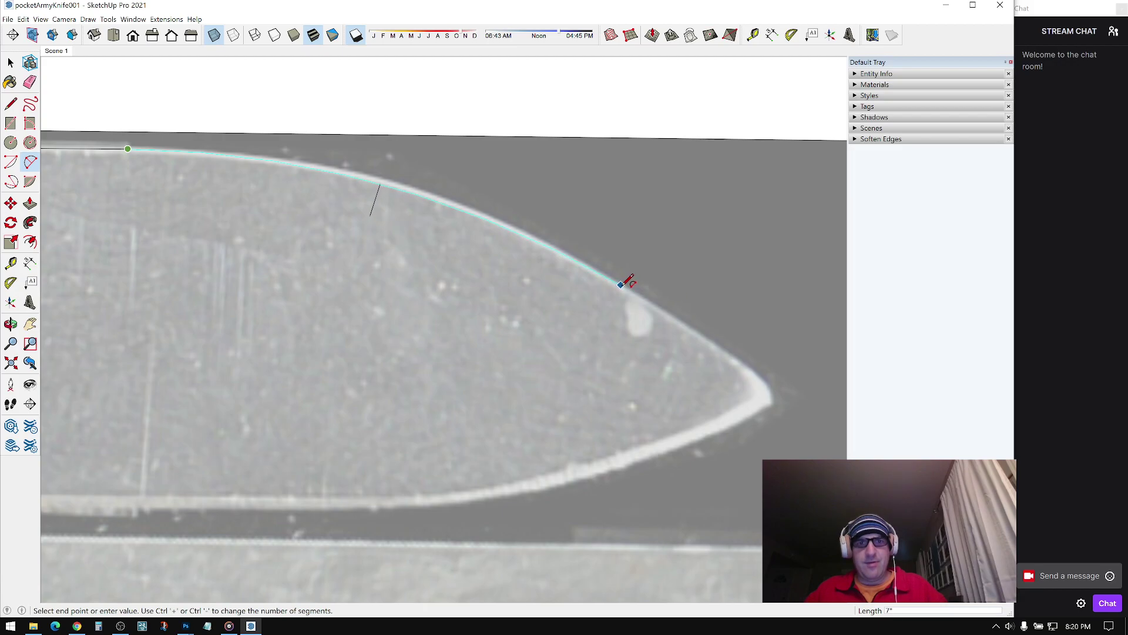
{"action": "left_click", "coordinate": [638, 296]}
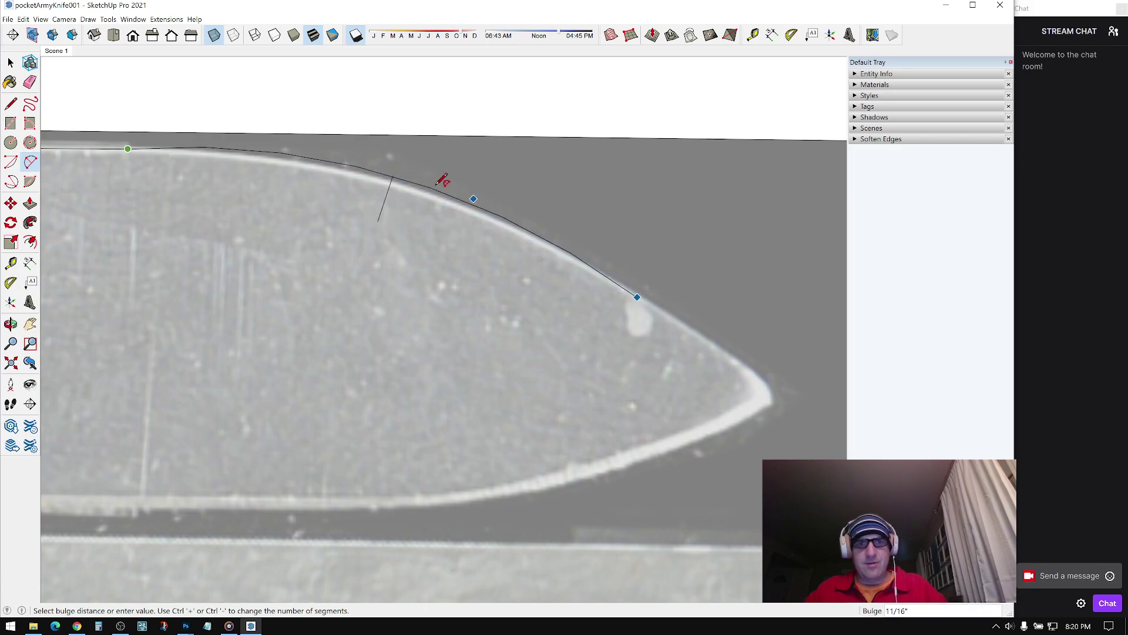
{"action": "scroll", "coordinate": [492, 196], "scroll_direction": "up", "scroll_amount": 6}
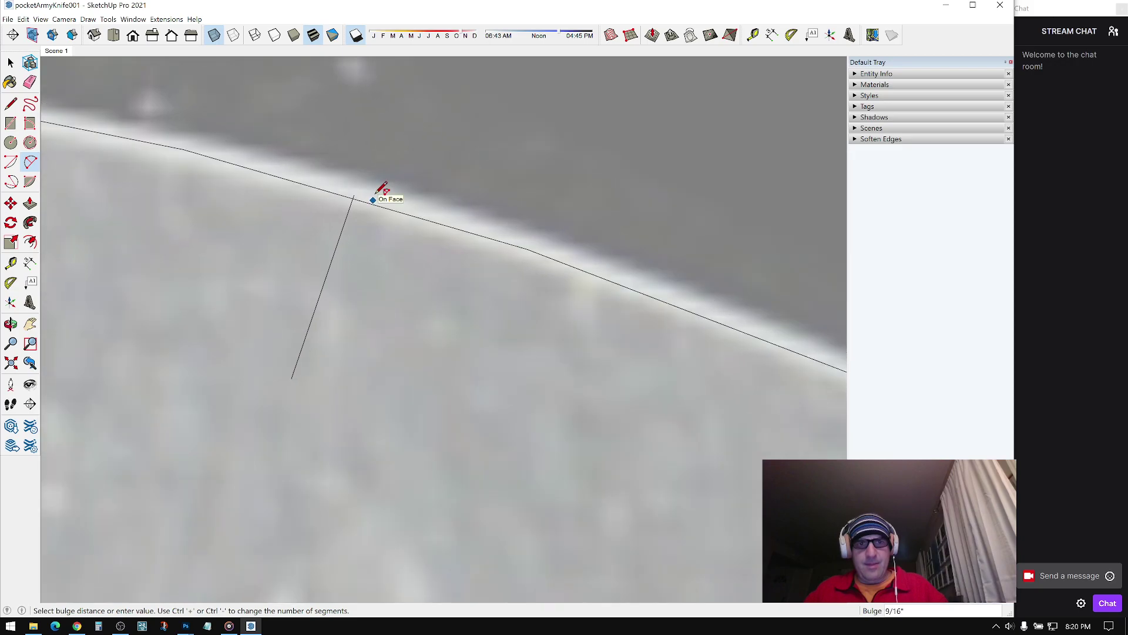
{"action": "left_click", "coordinate": [382, 188]}
{"action": "scroll", "coordinate": [279, 214], "scroll_direction": "down", "scroll_amount": 5}
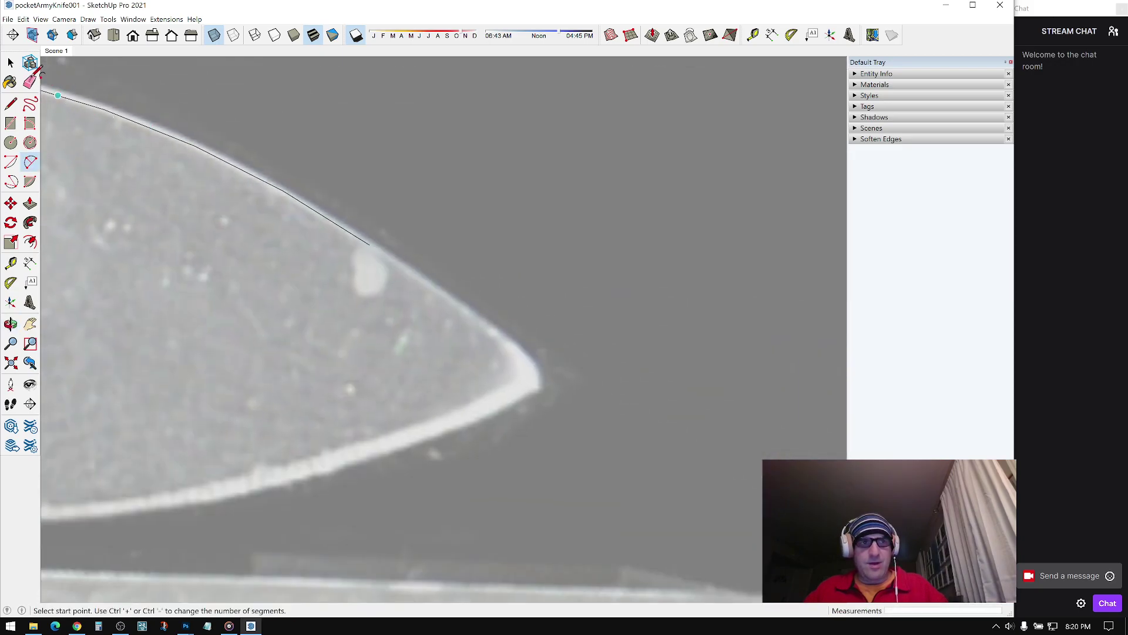
Step: Continue the uppermost blade's outline from the arc's end with short straight lines down the last of the upper edge and around the tip
{"action": "left_click", "coordinate": [10, 104]}
{"action": "left_click", "coordinate": [369, 244]}
{"action": "scroll", "coordinate": [496, 328], "scroll_direction": "up", "scroll_amount": 5}
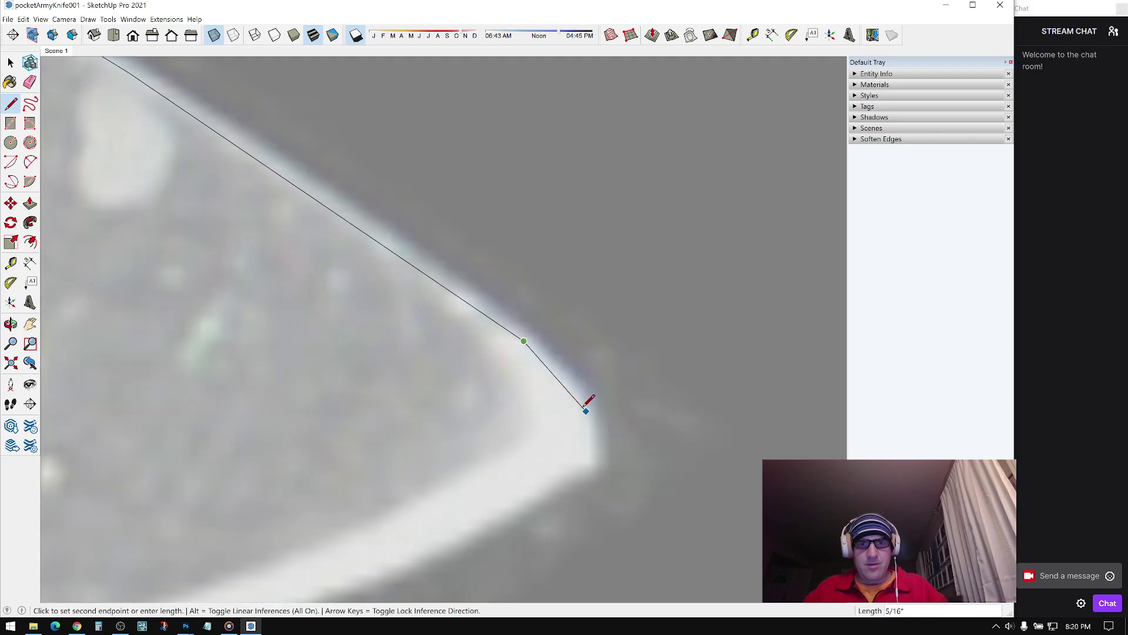
{"action": "middle_click_drag", "start_coordinate": [579, 456], "coordinate": [582, 395]}
{"action": "scroll", "coordinate": [588, 399], "scroll_direction": "down", "scroll_amount": 1}
{"action": "scroll", "coordinate": [699, 398], "scroll_direction": "up", "scroll_amount": 1}
{"action": "key", "text": "Escape"}
{"action": "scroll", "coordinate": [707, 384], "scroll_direction": "up", "scroll_amount": 1}
{"action": "left_click", "coordinate": [708, 382]}
{"action": "scroll", "coordinate": [708, 384], "scroll_direction": "up", "scroll_amount": 1}
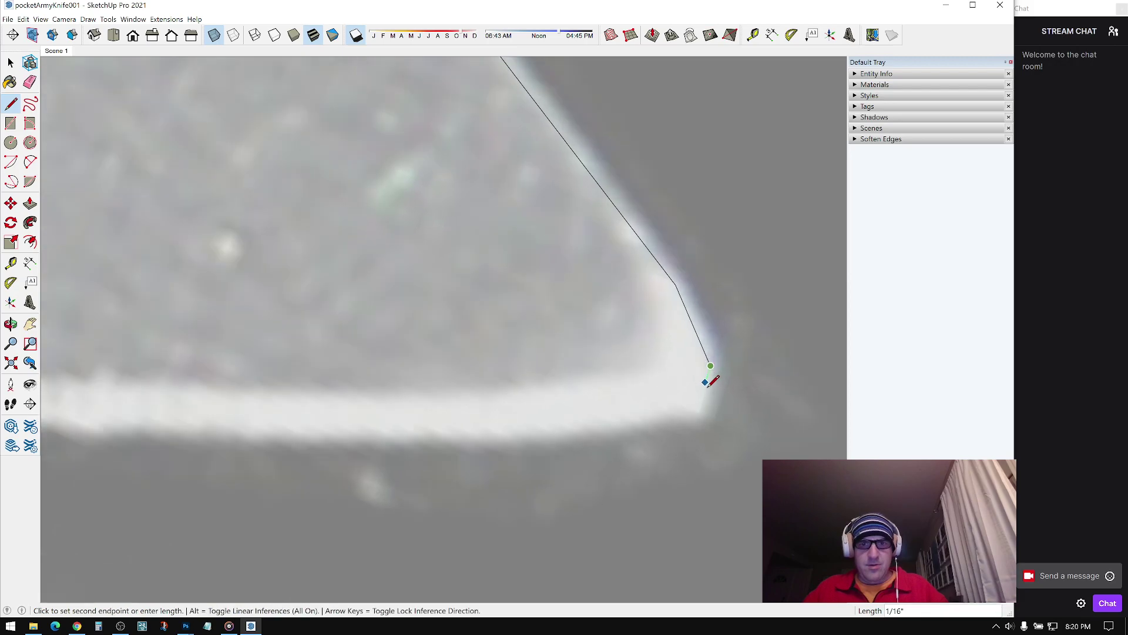
{"action": "left_click", "coordinate": [700, 398]}
{"action": "scroll", "coordinate": [615, 398], "scroll_direction": "down", "scroll_amount": 2}
{"action": "scroll", "coordinate": [441, 409], "scroll_direction": "down", "scroll_amount": 1}
{"action": "middle_click_drag", "start_coordinate": [441, 409], "coordinate": [617, 402], "text": "shift"}
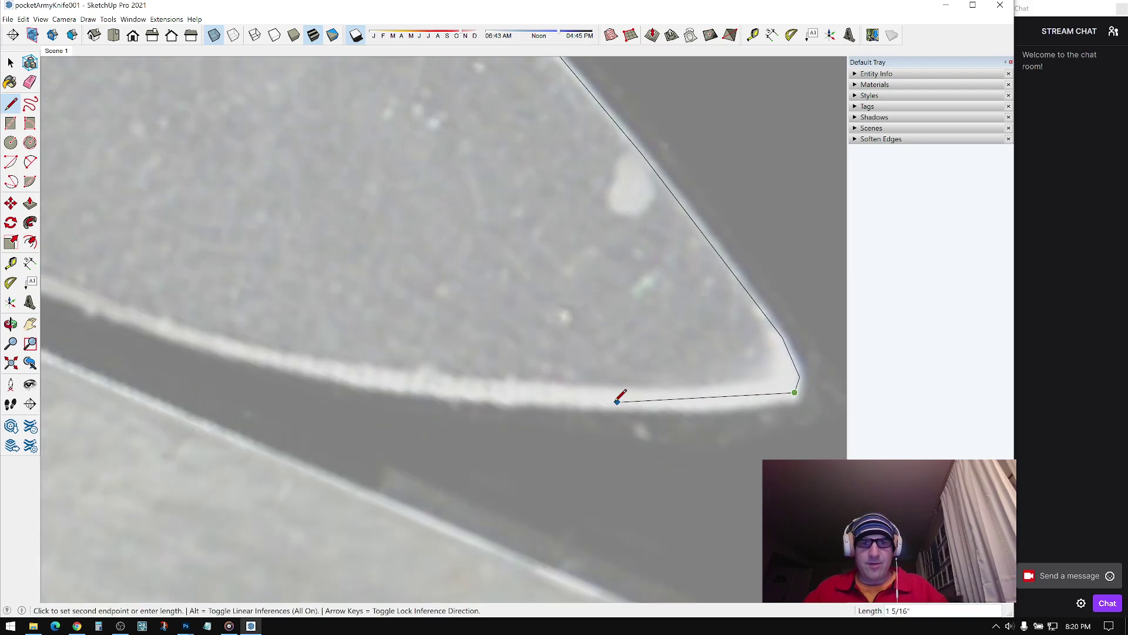
{"action": "left_click", "coordinate": [677, 404]}
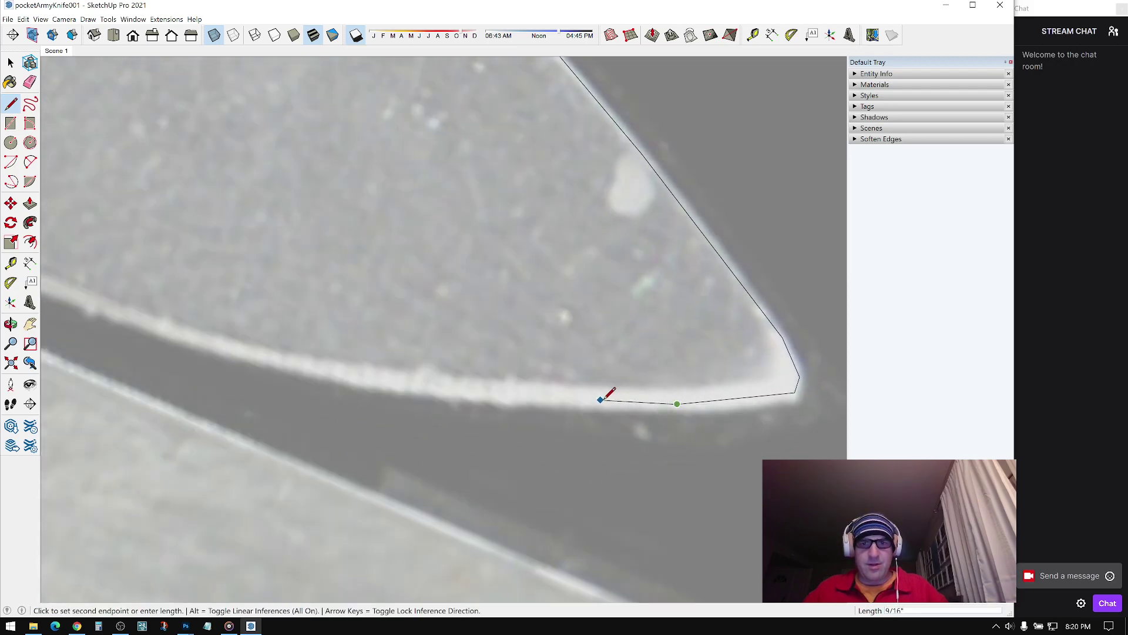
{"action": "scroll", "coordinate": [600, 397], "scroll_direction": "up", "scroll_amount": 1}
{"action": "left_click", "coordinate": [504, 398]}
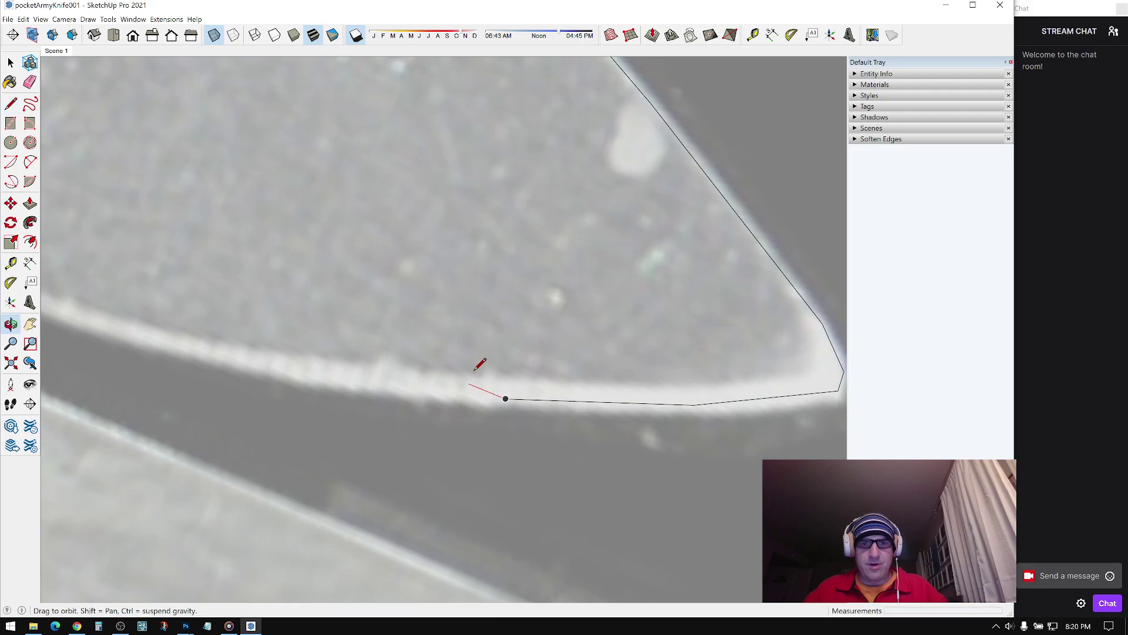
{"action": "middle_click_drag", "start_coordinate": [474, 378], "coordinate": [504, 335]}
{"action": "scroll", "coordinate": [504, 335], "scroll_direction": "down", "scroll_amount": 3}
{"action": "key", "text": "ctrl+z"}
{"action": "scroll", "coordinate": [447, 326], "scroll_direction": "up", "scroll_amount": 2}
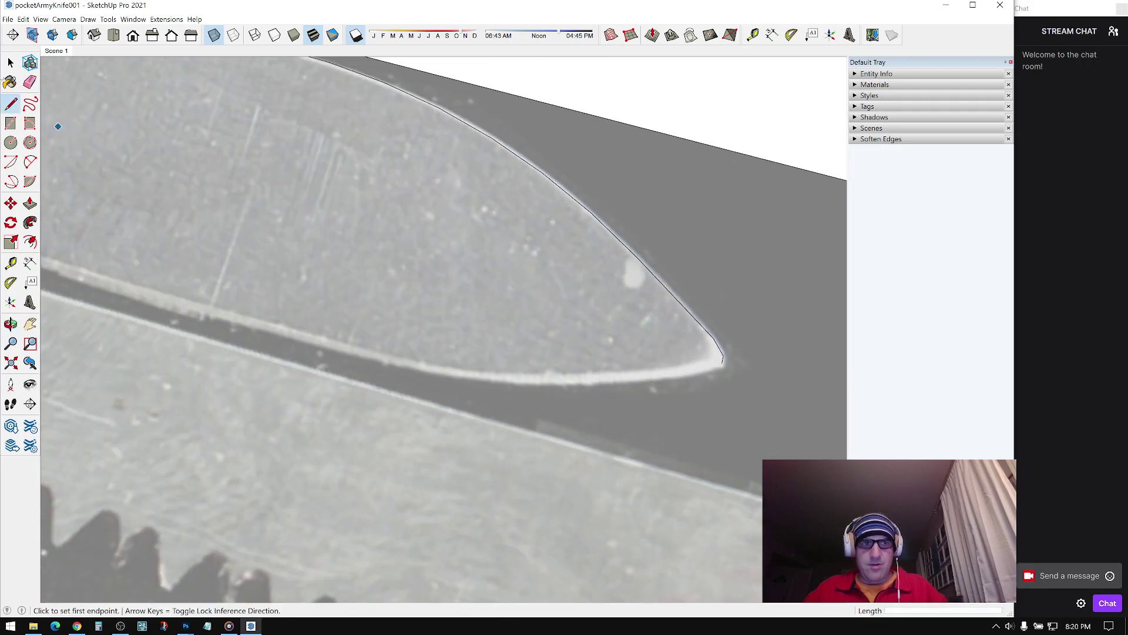
Step: Draw a two-point arc about 5" long with a bulge of about 1/4" from the tip along the blade's curved lower edge
{"action": "left_click", "coordinate": [30, 162]}
{"action": "left_click", "coordinate": [722, 362]}
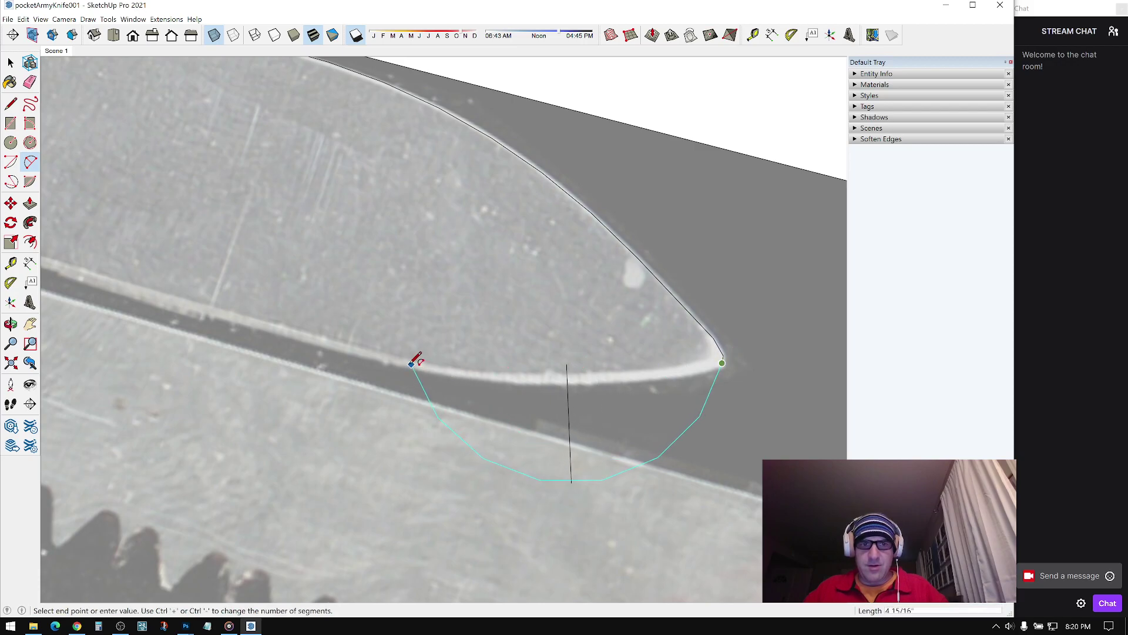
{"action": "left_click", "coordinate": [386, 360]}
{"action": "scroll", "coordinate": [565, 371], "scroll_direction": "up", "scroll_amount": 3}
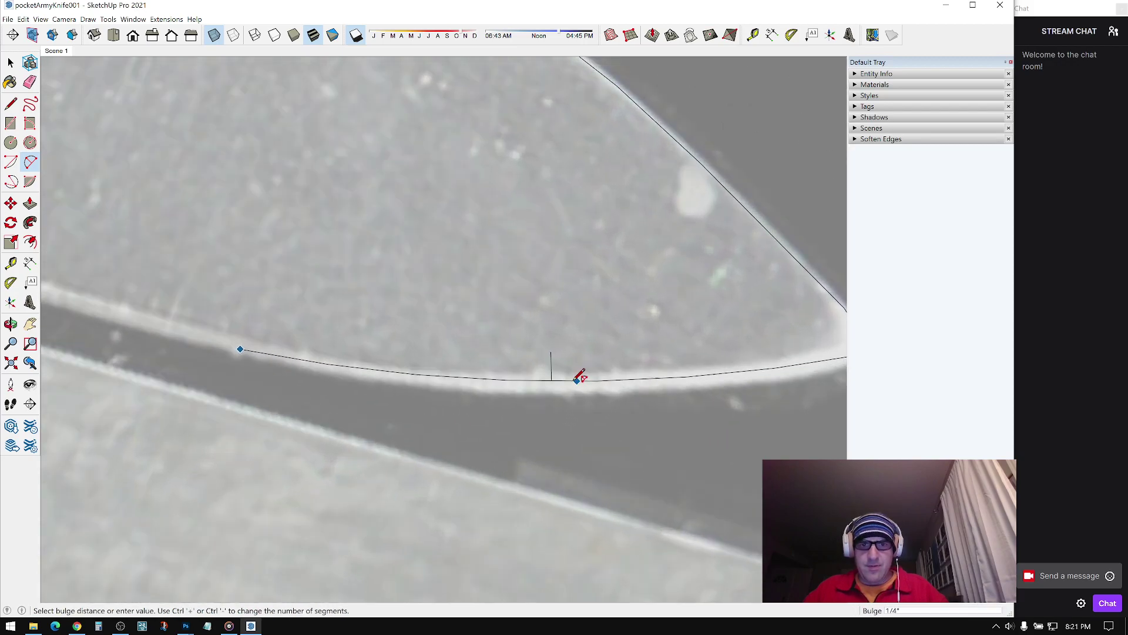
{"action": "scroll", "coordinate": [570, 382], "scroll_direction": "up", "scroll_amount": 1}
{"action": "left_click", "coordinate": [546, 391]}
{"action": "scroll", "coordinate": [544, 389], "scroll_direction": "down", "scroll_amount": 2}
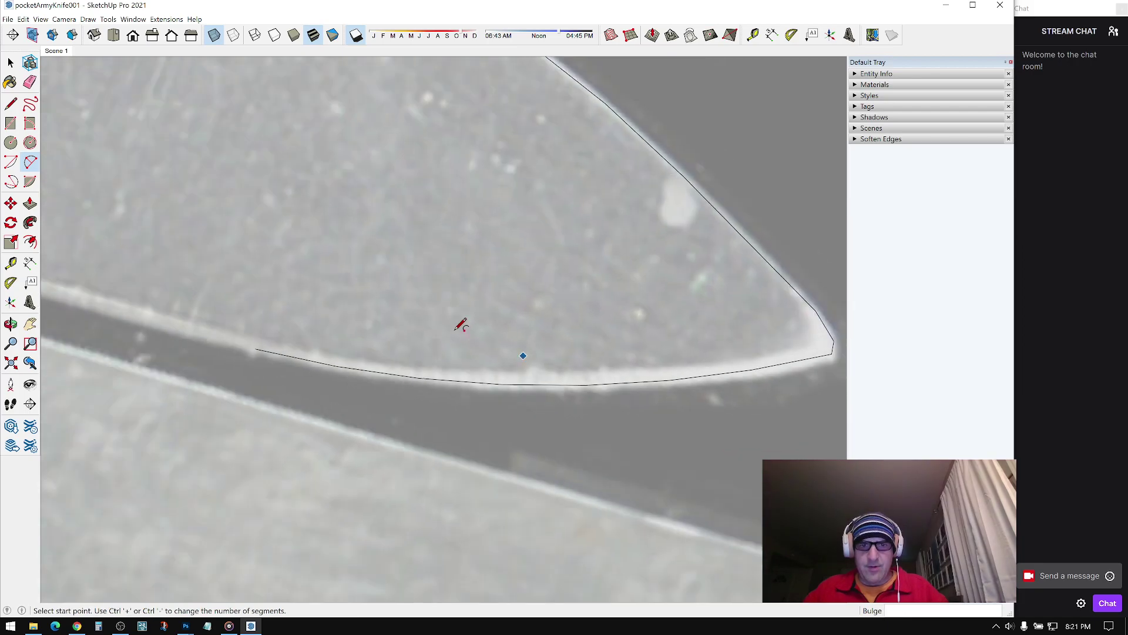
Step: Trace the blade's straight lower edge from the arc to the notch with two lines, the second about 1' 9/16" long
{"action": "left_click", "coordinate": [10, 105]}
{"action": "middle_click_drag", "start_coordinate": [568, 328], "coordinate": [551, 379]}
{"action": "left_click", "coordinate": [526, 374]}
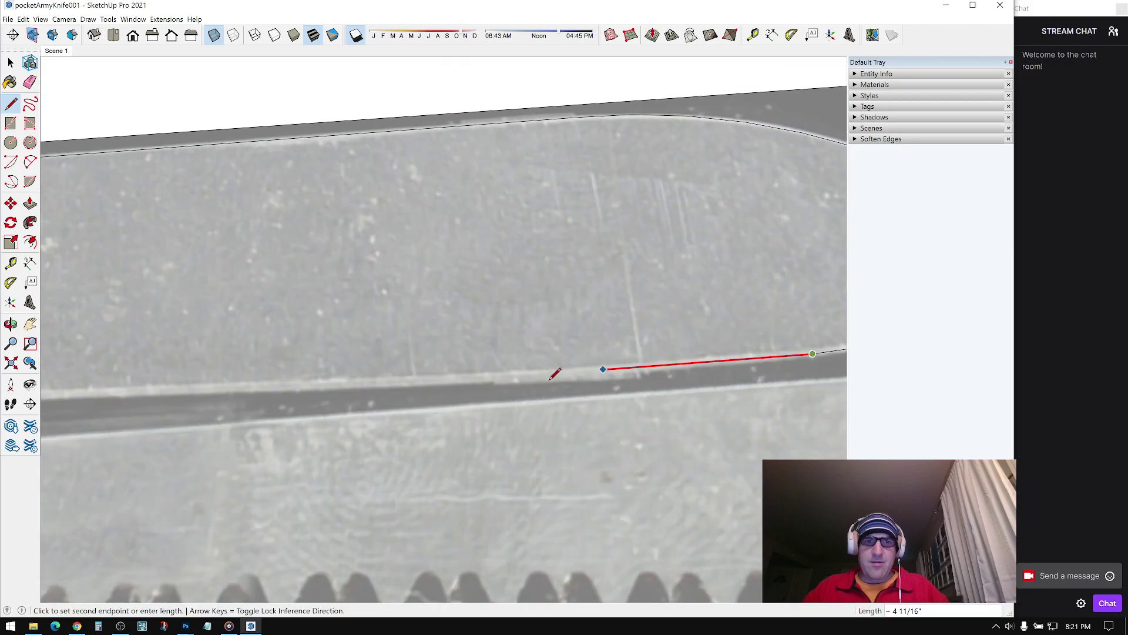
{"action": "scroll", "coordinate": [411, 379], "scroll_direction": "down", "scroll_amount": 3}
{"action": "scroll", "coordinate": [588, 374], "scroll_direction": "up", "scroll_amount": 3}
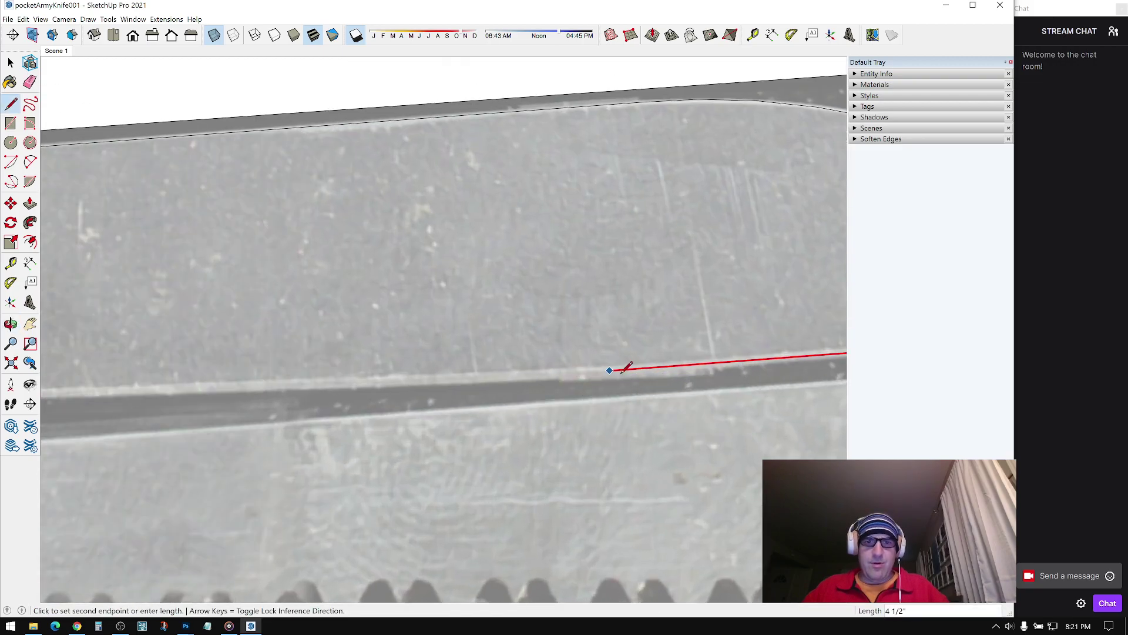
{"action": "key", "text": "Escape"}
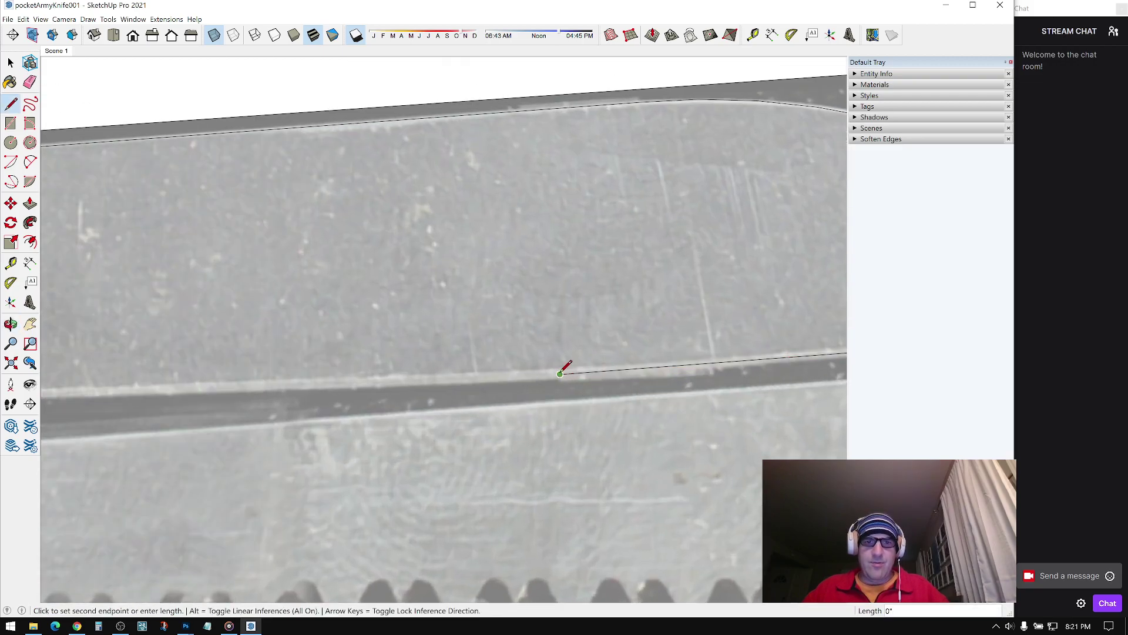
{"action": "scroll", "coordinate": [355, 358], "scroll_direction": "down", "scroll_amount": 5}
{"action": "left_click", "coordinate": [348, 376]}
{"action": "scroll", "coordinate": [574, 320], "scroll_direction": "up", "scroll_amount": 5}
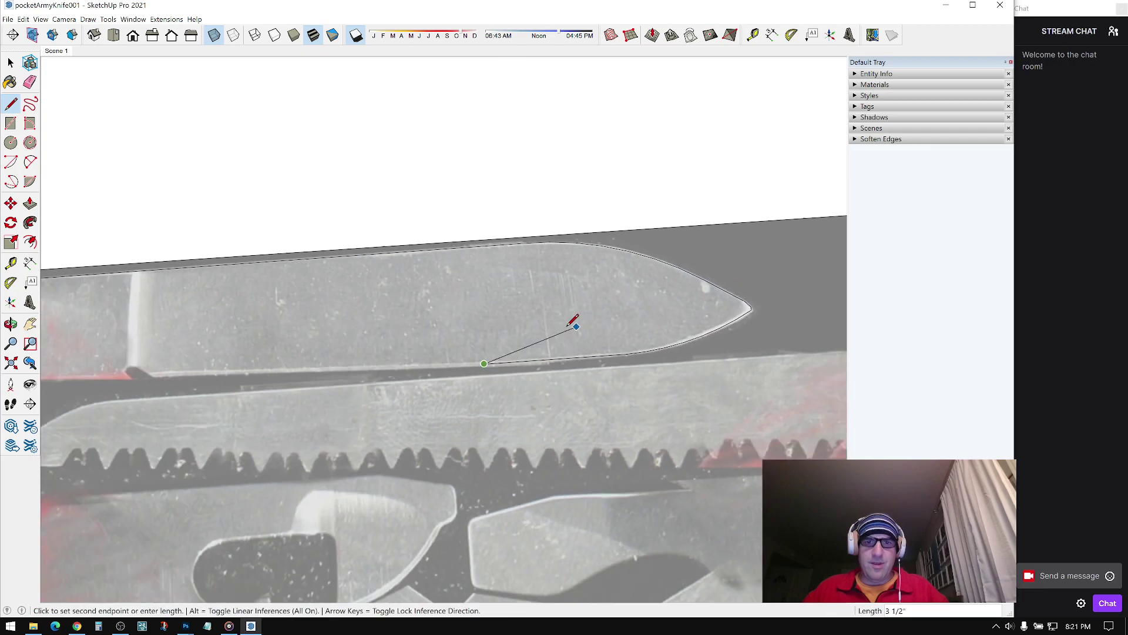
{"action": "scroll", "coordinate": [377, 364], "scroll_direction": "up", "scroll_amount": 2}
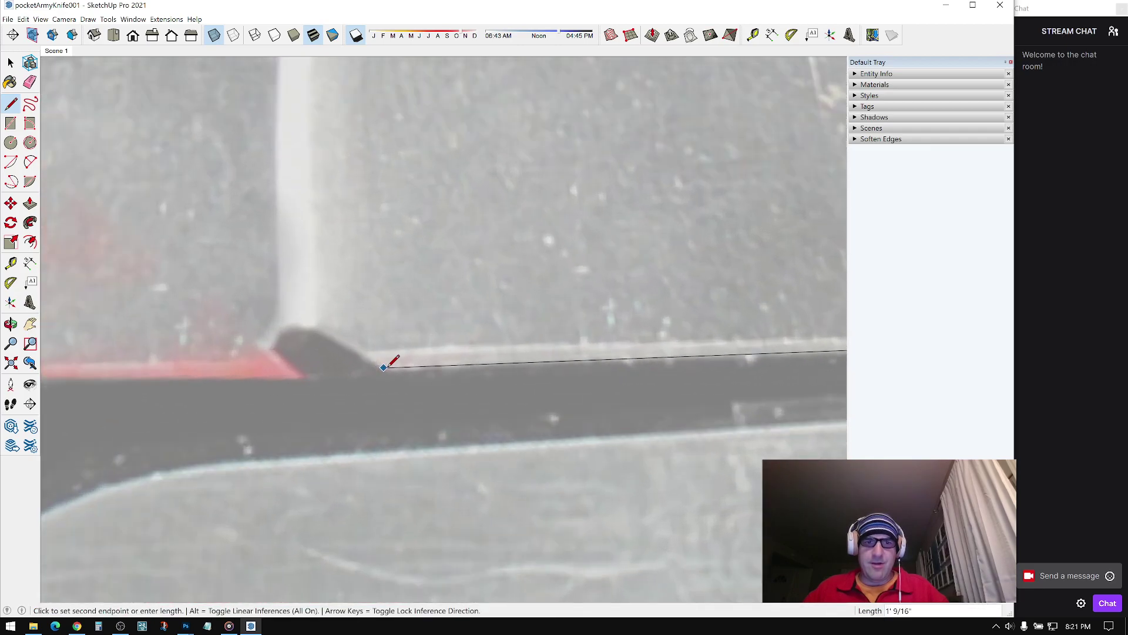
{"action": "left_click", "coordinate": [397, 370]}
Step: Trace the notch with a slanted line about 13/16" long and a two-point arc with a bulge of about 3/16" over its rounded top
{"action": "scroll", "coordinate": [511, 340], "scroll_direction": "up", "scroll_amount": 4}
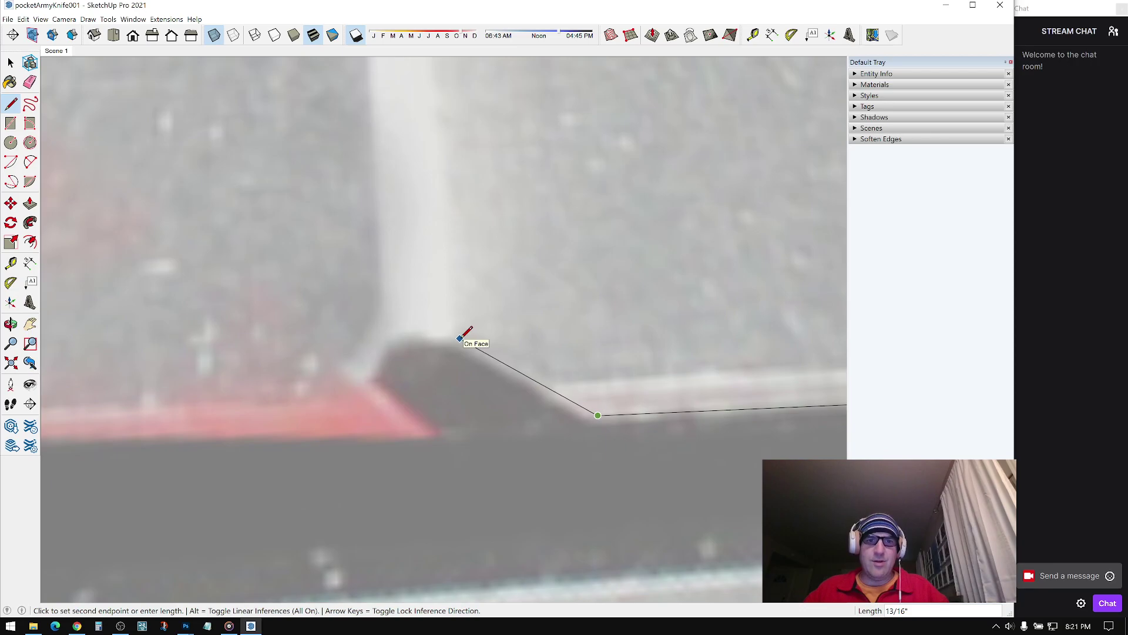
{"action": "scroll", "coordinate": [427, 322], "scroll_direction": "up", "scroll_amount": 1}
{"action": "left_click", "coordinate": [31, 163]}
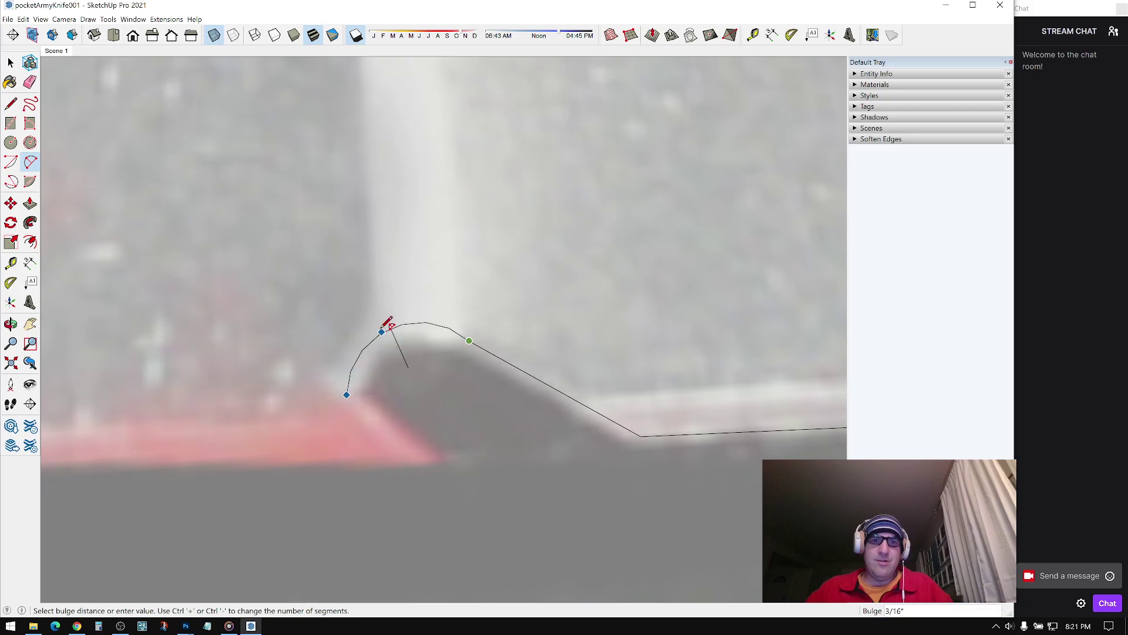
{"action": "left_click", "coordinate": [381, 331]}
{"action": "middle_click_drag", "start_coordinate": [543, 342], "coordinate": [376, 212]}
{"action": "scroll", "coordinate": [394, 314], "scroll_direction": "down", "scroll_amount": 2}
{"action": "mouse_move", "coordinate": [394, 314]}
{"action": "middle_mouse_down"}
{"action": "mouse_move", "coordinate": [541, 376]}
{"action": "mouse_move", "coordinate": [456, 393]}
{"action": "middle_mouse_up"}
Step: Draw a line about 3/8" long down the notch's red side, and close the outline along the lower edge to the starting corner
{"action": "left_click", "coordinate": [11, 104]}
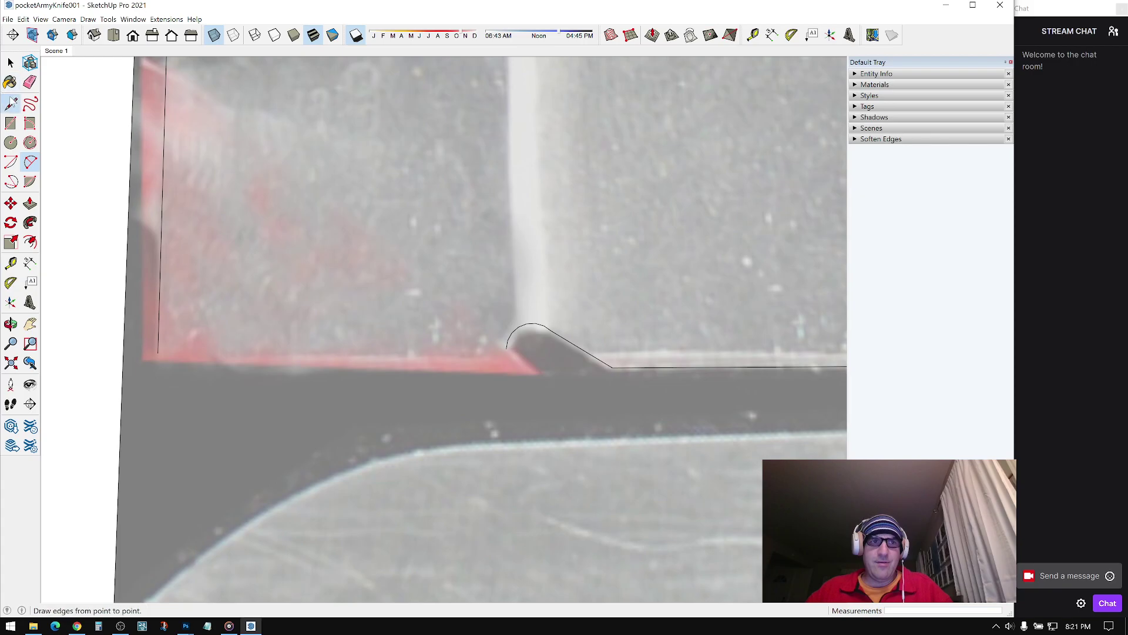
{"action": "scroll", "coordinate": [491, 353], "scroll_direction": "up", "scroll_amount": 2}
{"action": "scroll", "coordinate": [554, 371], "scroll_direction": "up", "scroll_amount": 4}
{"action": "left_click", "coordinate": [556, 372]}
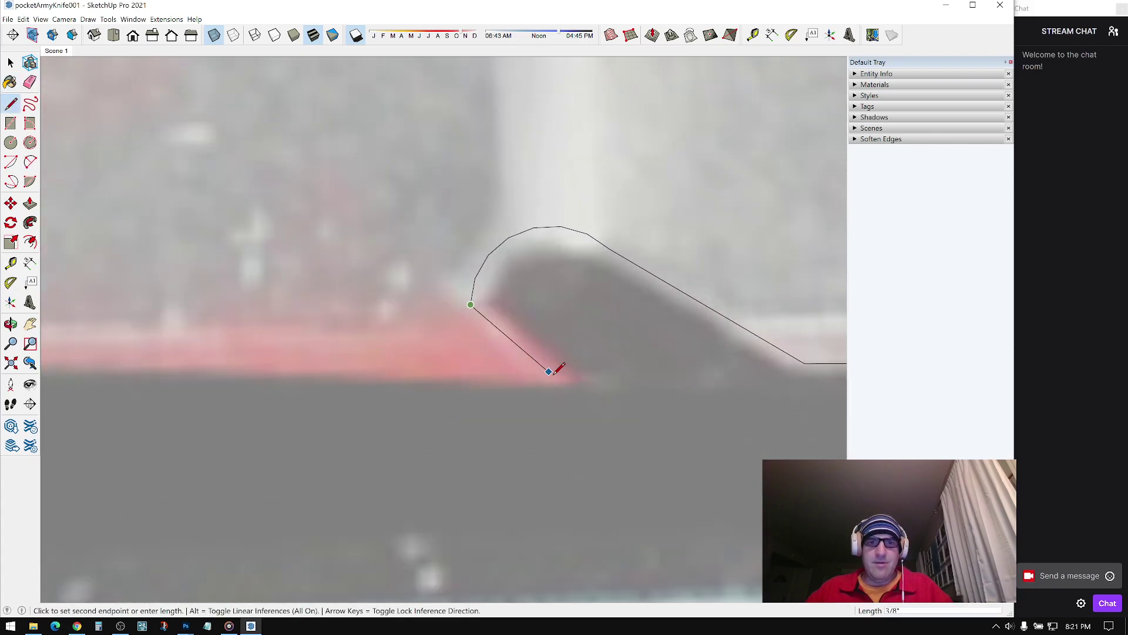
{"action": "scroll", "coordinate": [445, 357], "scroll_direction": "down", "scroll_amount": 4}
{"action": "middle_click_drag", "start_coordinate": [484, 358], "coordinate": [732, 397], "text": "shift"}
{"action": "scroll", "coordinate": [284, 379], "scroll_direction": "up", "scroll_amount": 2}
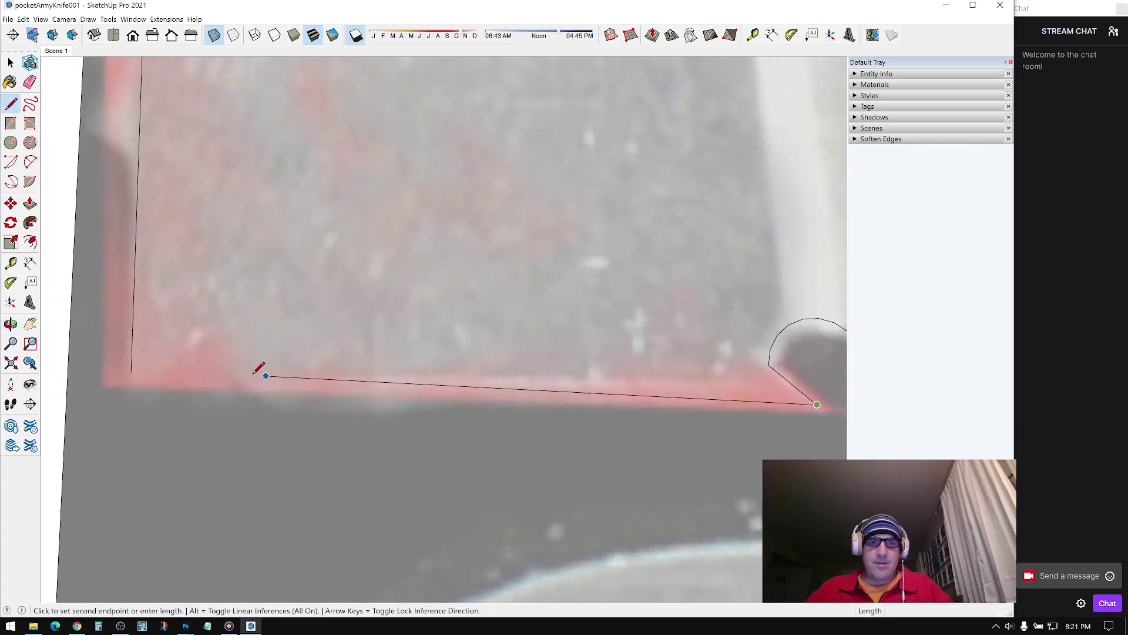
{"action": "scroll", "coordinate": [245, 328], "scroll_direction": "down", "scroll_amount": 3}
{"action": "middle_click_drag", "start_coordinate": [245, 328], "coordinate": [350, 274]}
{"action": "middle_click_drag", "start_coordinate": [466, 296], "coordinate": [493, 400]}
{"action": "middle_click_drag", "start_coordinate": [155, 312], "coordinate": [461, 360], "text": "shift"}
{"action": "scroll", "coordinate": [461, 360], "scroll_direction": "up", "scroll_amount": 2}
{"action": "scroll", "coordinate": [462, 357], "scroll_direction": "up", "scroll_amount": 2}
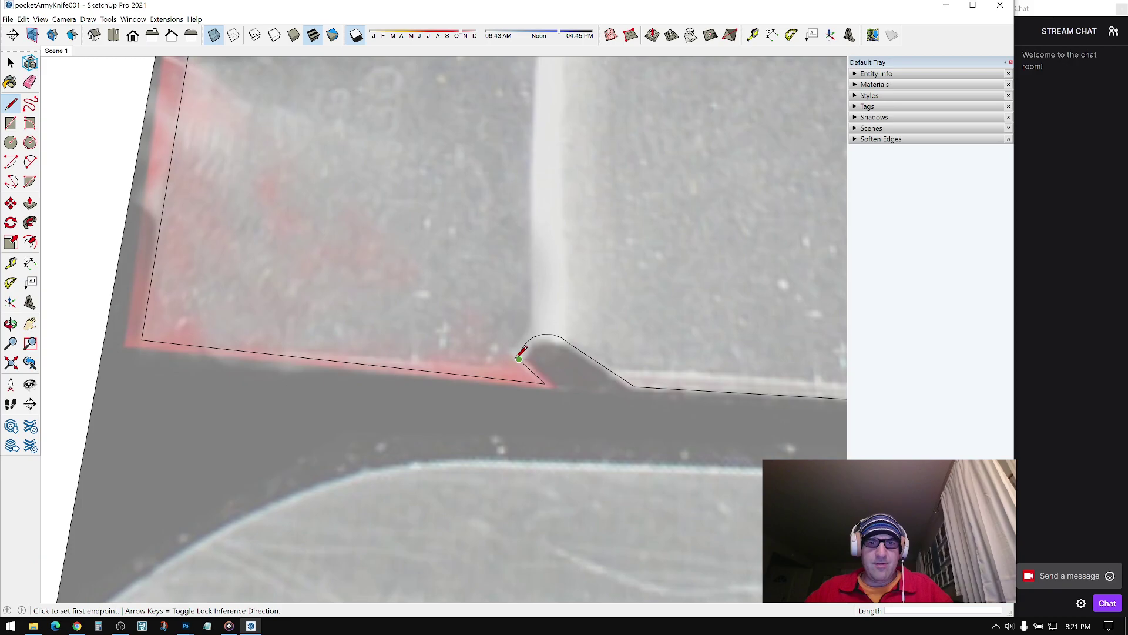
Step: Draw a line about 5/16" long from the notch arc's end back to the red lower edge, and erase the pointed corner it cuts off
{"action": "scroll", "coordinate": [562, 392], "scroll_direction": "down", "scroll_amount": 2}
{"action": "mouse_move", "coordinate": [565, 432]}
{"action": "middle_mouse_down"}
{"action": "mouse_move", "coordinate": [630, 302]}
{"action": "mouse_move", "coordinate": [382, 334]}
{"action": "mouse_move", "coordinate": [484, 327]}
{"action": "mouse_move", "coordinate": [428, 383]}
{"action": "mouse_move", "coordinate": [420, 423]}
{"action": "mouse_move", "coordinate": [311, 338]}
{"action": "mouse_move", "coordinate": [325, 383]}
{"action": "mouse_move", "coordinate": [290, 353]}
{"action": "mouse_move", "coordinate": [566, 425]}
{"action": "middle_mouse_up"}
{"action": "scroll", "coordinate": [375, 340], "scroll_direction": "down", "scroll_amount": 2}
{"action": "scroll", "coordinate": [421, 424], "scroll_direction": "down", "scroll_amount": 3}
{"action": "scroll", "coordinate": [384, 352], "scroll_direction": "up", "scroll_amount": 2}
{"action": "scroll", "coordinate": [386, 349], "scroll_direction": "up", "scroll_amount": 6}
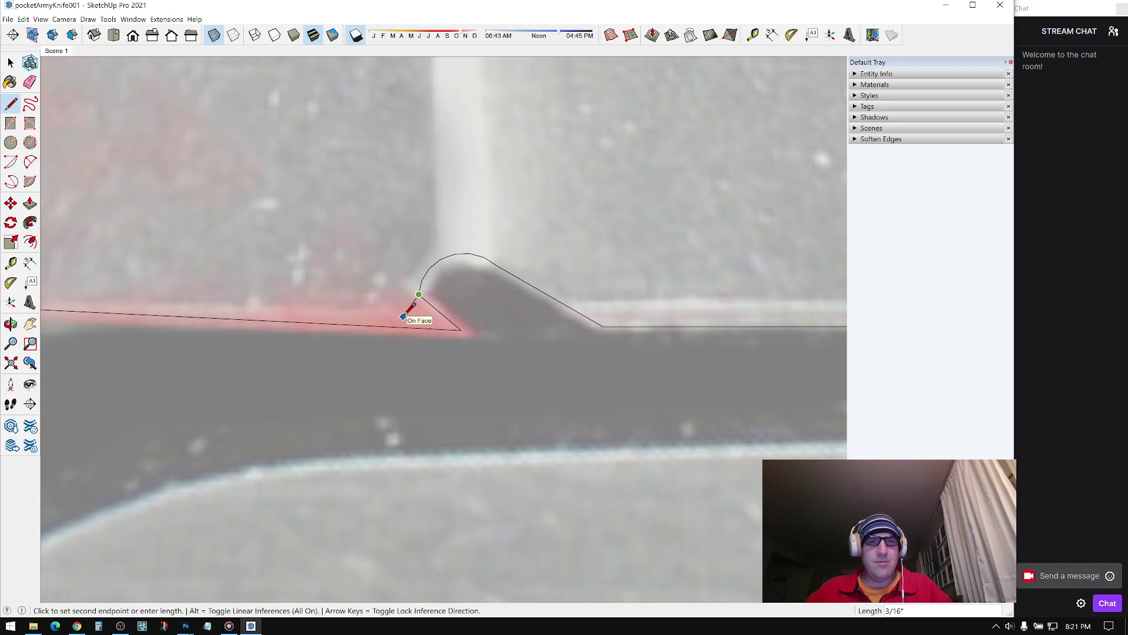
{"action": "scroll", "coordinate": [403, 318], "scroll_direction": "down", "scroll_amount": 3}
{"action": "middle_click_drag", "start_coordinate": [403, 323], "coordinate": [411, 383]}
{"action": "scroll", "coordinate": [403, 382], "scroll_direction": "up", "scroll_amount": 4}
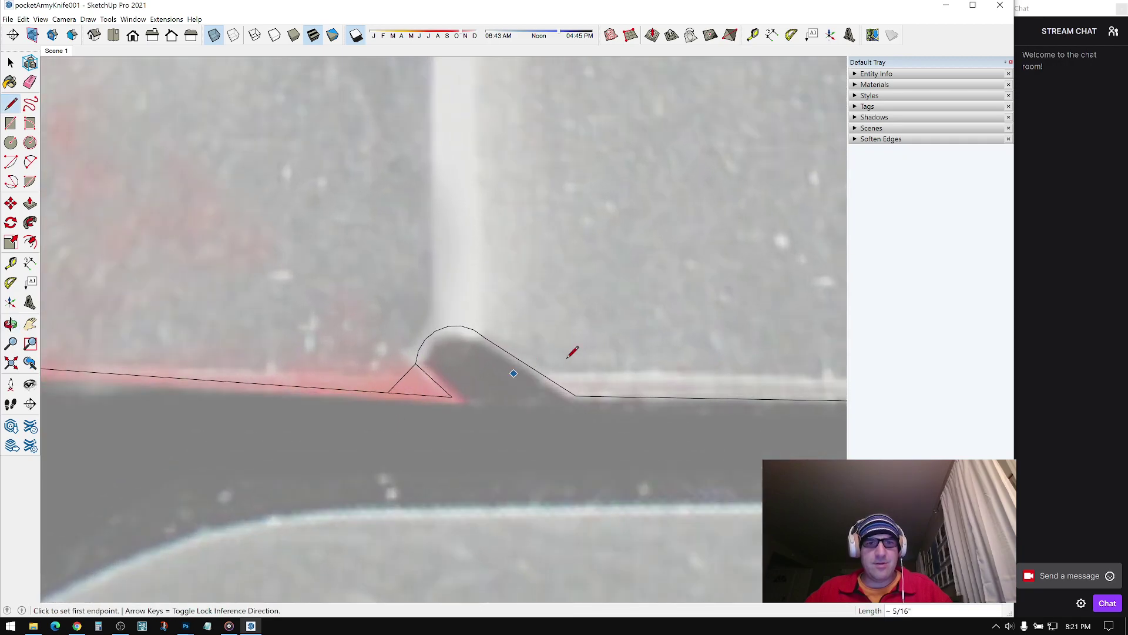
{"action": "left_click", "coordinate": [30, 82]}
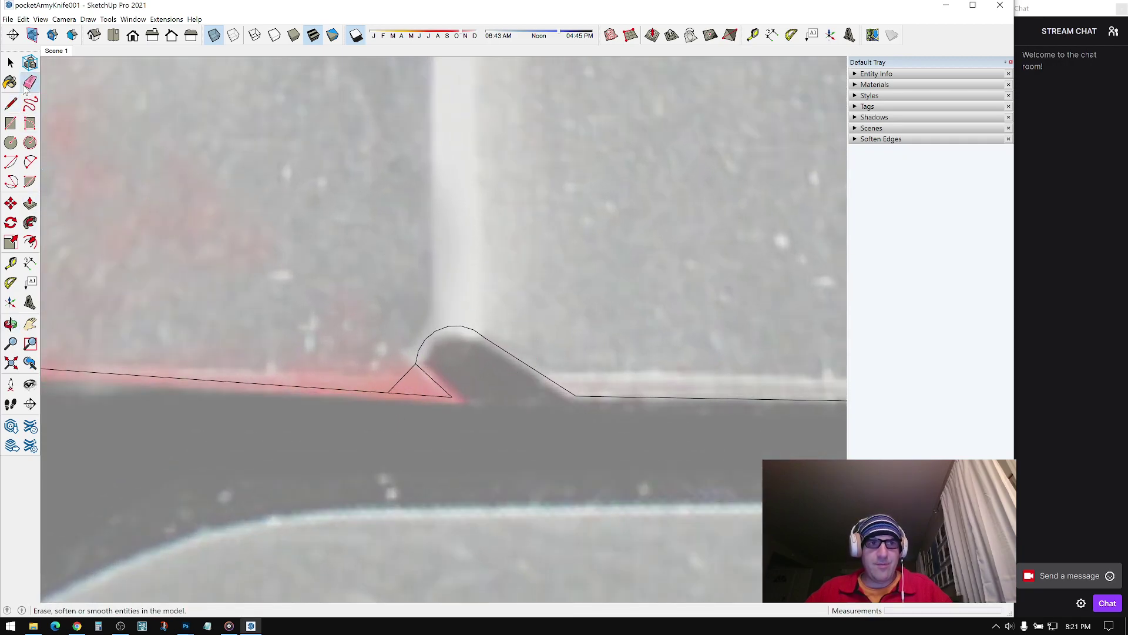
{"action": "scroll", "coordinate": [298, 242], "scroll_direction": "down", "scroll_amount": 8}
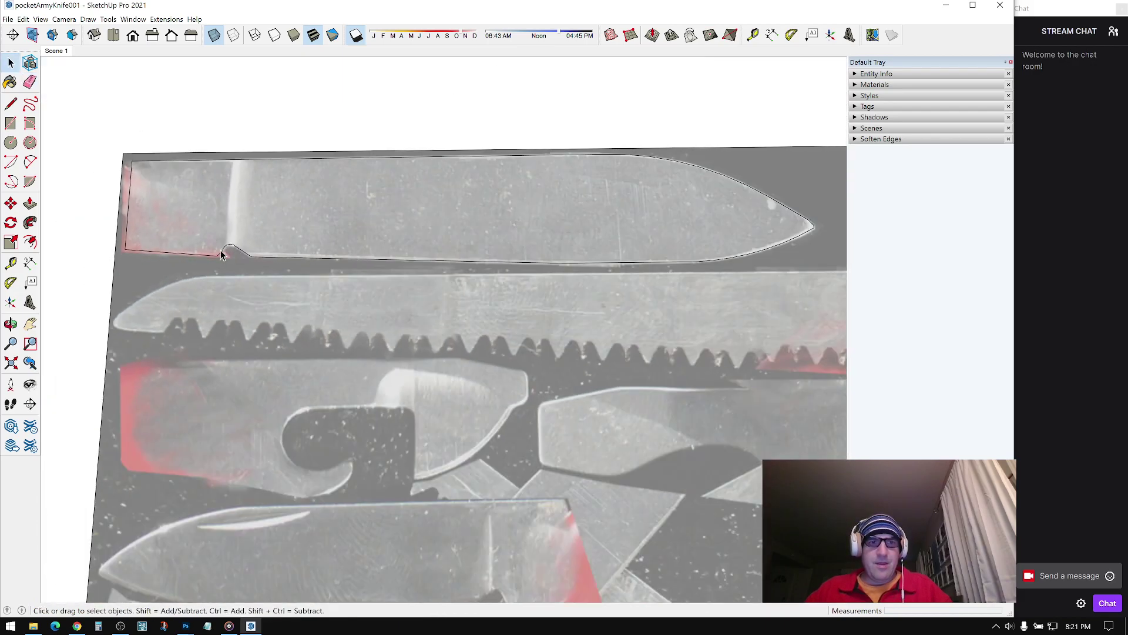
Step: Start tracing the serrated blade with a line up its red-tinted end to the upper corner
{"action": "middle_click_drag", "start_coordinate": [285, 285], "coordinate": [338, 296]}
{"action": "scroll", "coordinate": [493, 277], "scroll_direction": "up", "scroll_amount": 5}
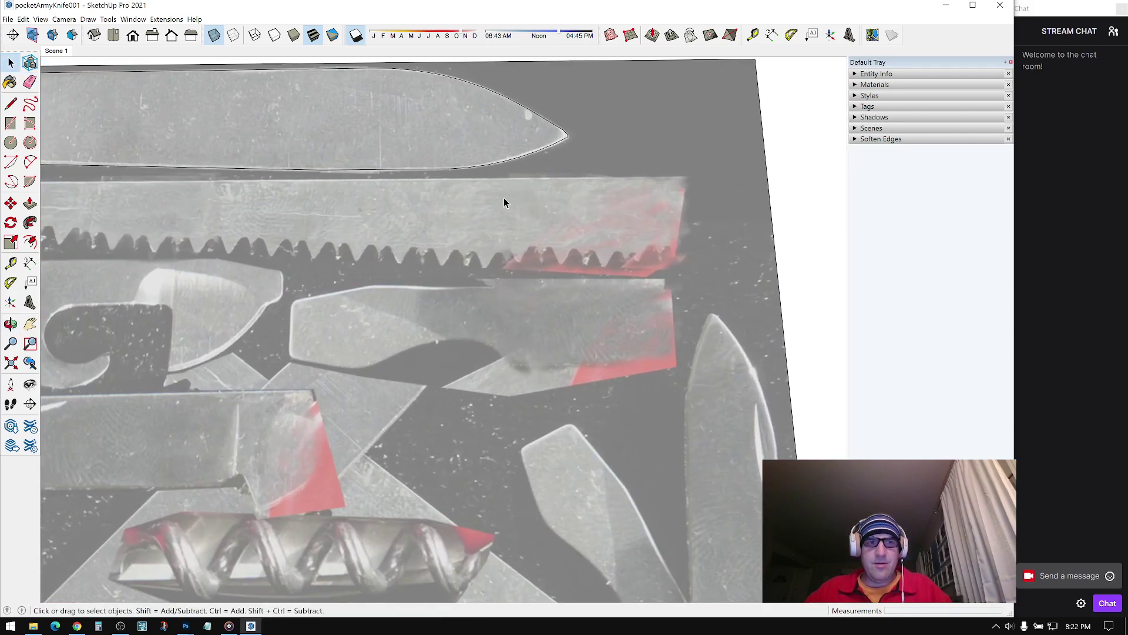
{"action": "middle_click_drag", "start_coordinate": [505, 203], "coordinate": [533, 292], "text": "shift"}
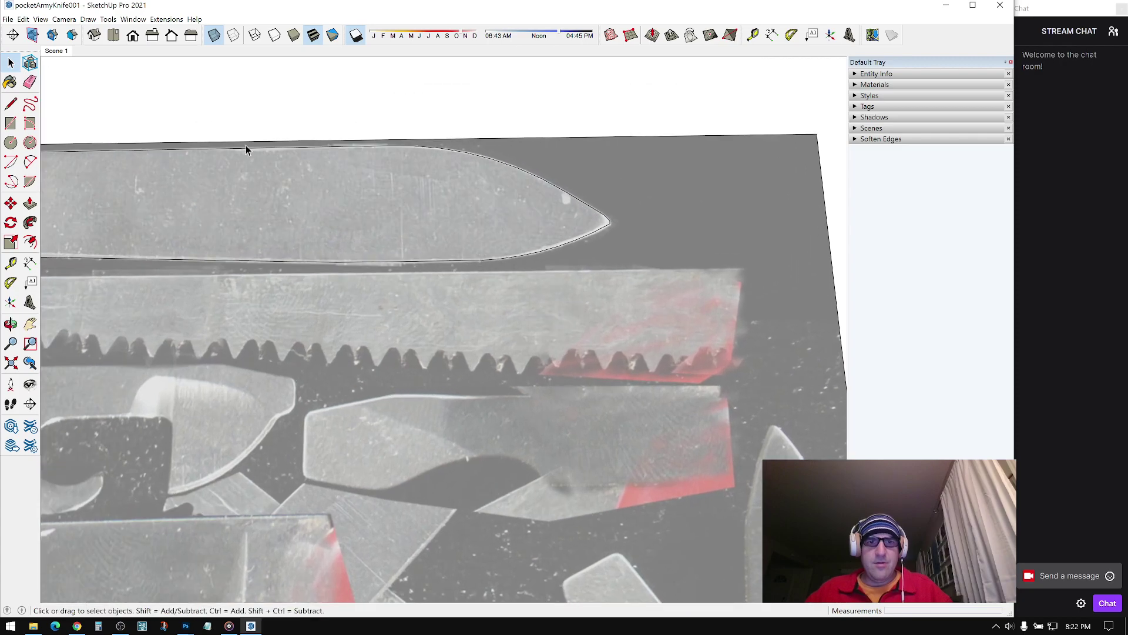
{"action": "left_click", "coordinate": [10, 103]}
{"action": "scroll", "coordinate": [675, 305], "scroll_direction": "up", "scroll_amount": 4}
{"action": "left_click", "coordinate": [769, 394]}
{"action": "scroll", "coordinate": [793, 226], "scroll_direction": "up", "scroll_amount": 2}
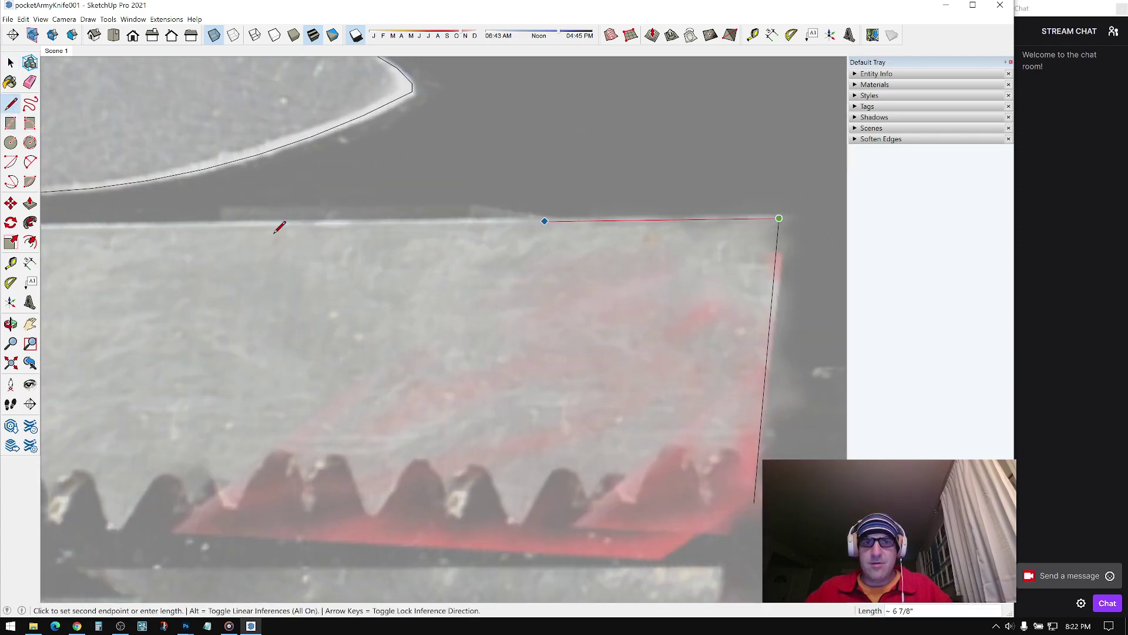
Step: Continue with a straight line about 2' 6" long along the serrated blade's upper edge to where the tip curve begins
{"action": "scroll", "coordinate": [279, 228], "scroll_direction": "down", "scroll_amount": 4}
{"action": "scroll", "coordinate": [609, 315], "scroll_direction": "up", "scroll_amount": 2}
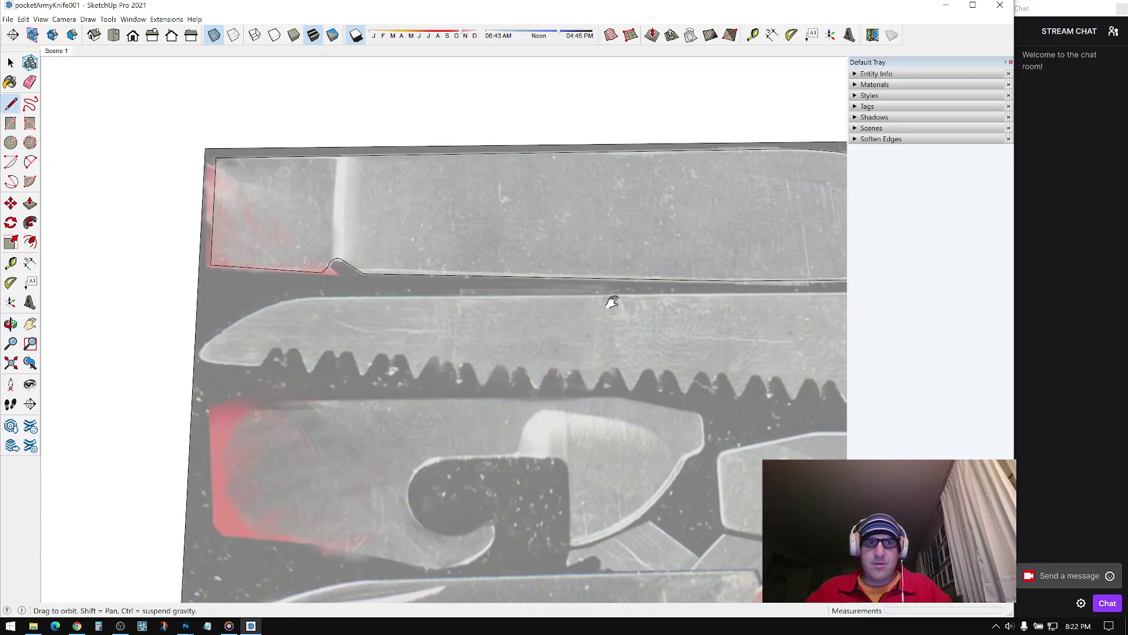
{"action": "scroll", "coordinate": [360, 305], "scroll_direction": "up", "scroll_amount": 5}
{"action": "scroll", "coordinate": [435, 284], "scroll_direction": "up", "scroll_amount": 4}
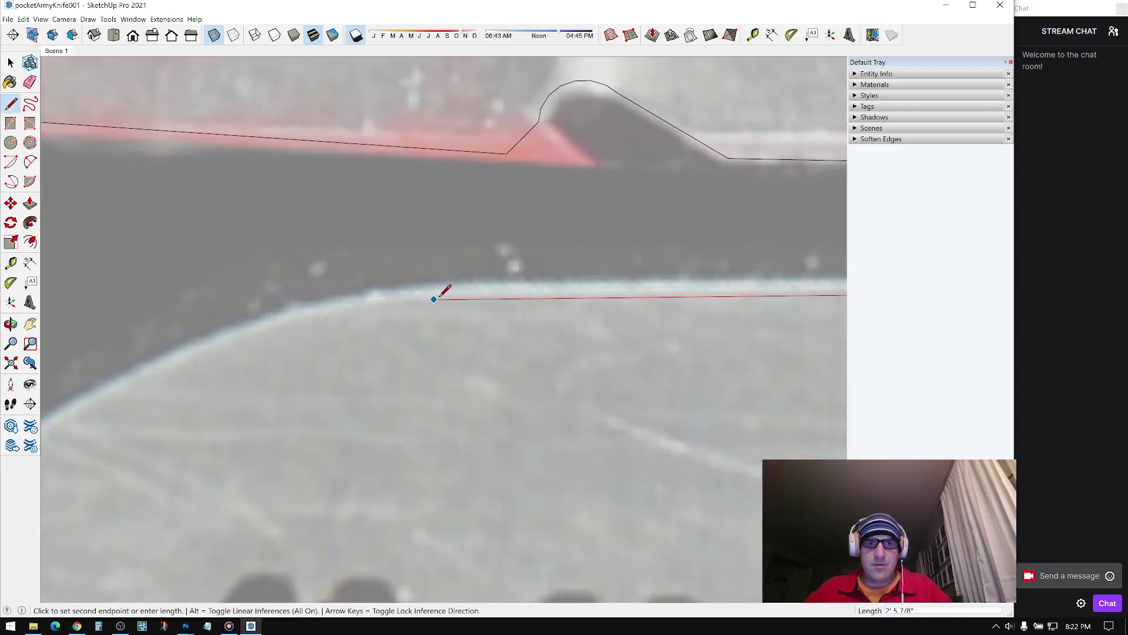
{"action": "left_click", "coordinate": [438, 289]}
Step: Draw a two-point arc about 2" long, tangent to the upper edge line, along the start of the serrated blade's tip curve
{"action": "scroll", "coordinate": [632, 173], "scroll_direction": "down", "scroll_amount": 5}
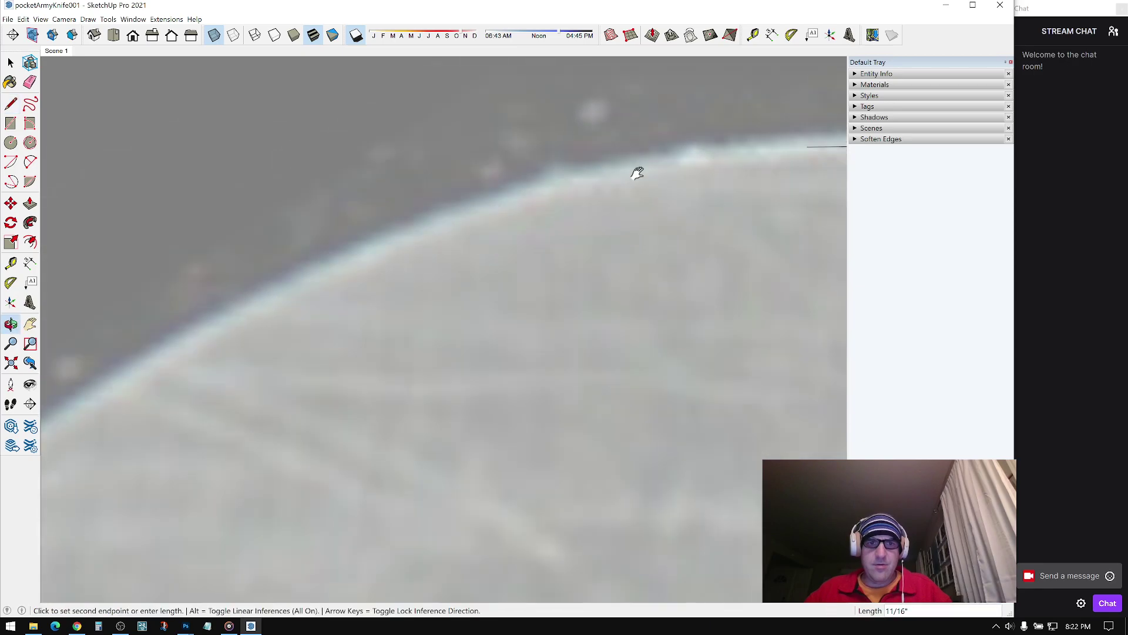
{"action": "left_click", "coordinate": [26, 165]}
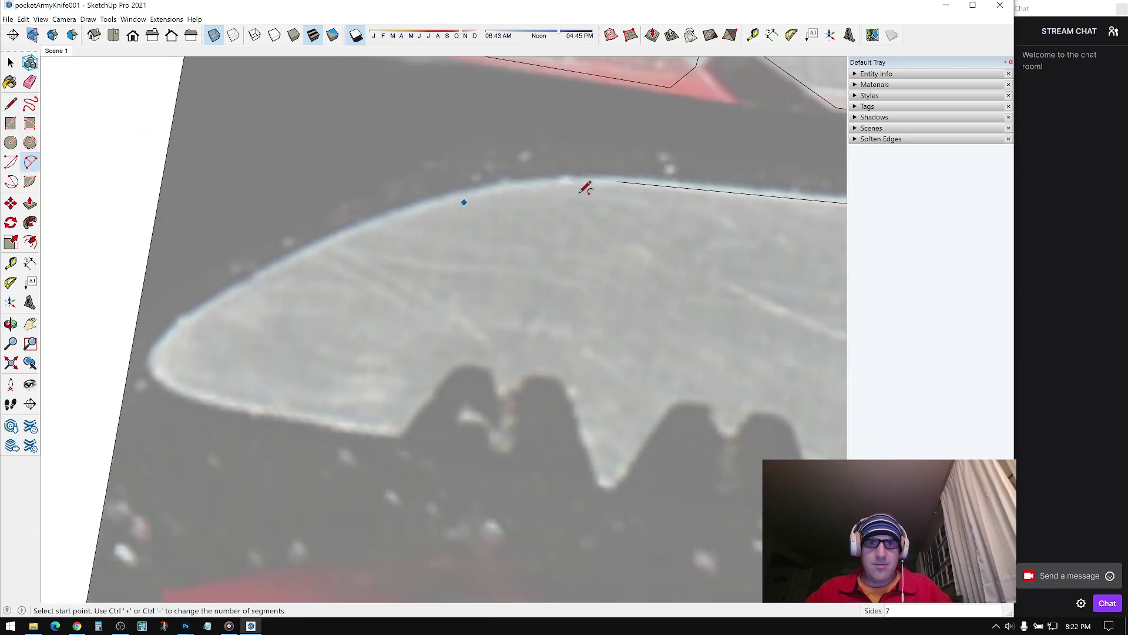
{"action": "left_click", "coordinate": [617, 181]}
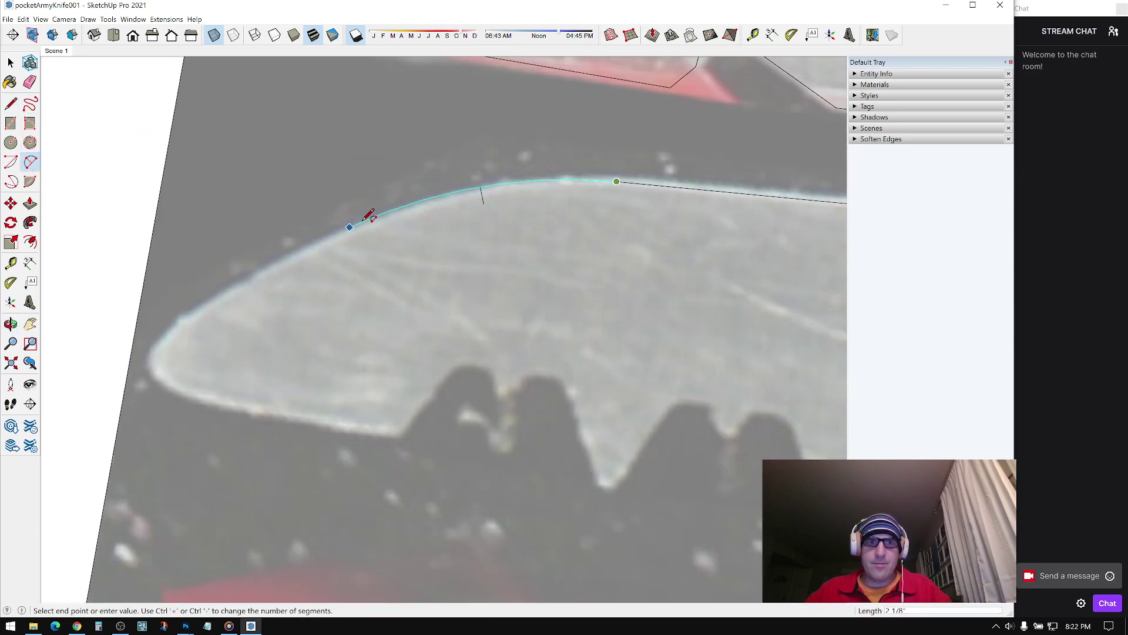
{"action": "double_click", "coordinate": [386, 217]}
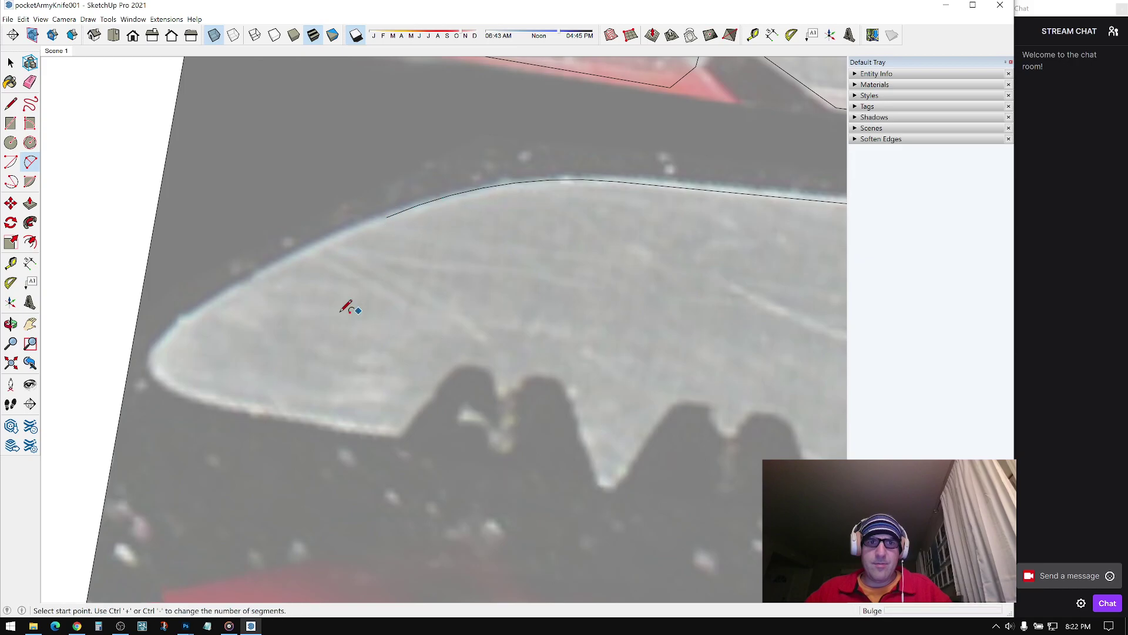
Step: Continue the serrated blade's outline from the arc's end with straight lines down the tip's upper edge, the last about 13/16" long
{"action": "key", "text": "l"}
{"action": "left_click", "coordinate": [384, 212]}
{"action": "scroll", "coordinate": [213, 303], "scroll_direction": "up", "scroll_amount": 1}
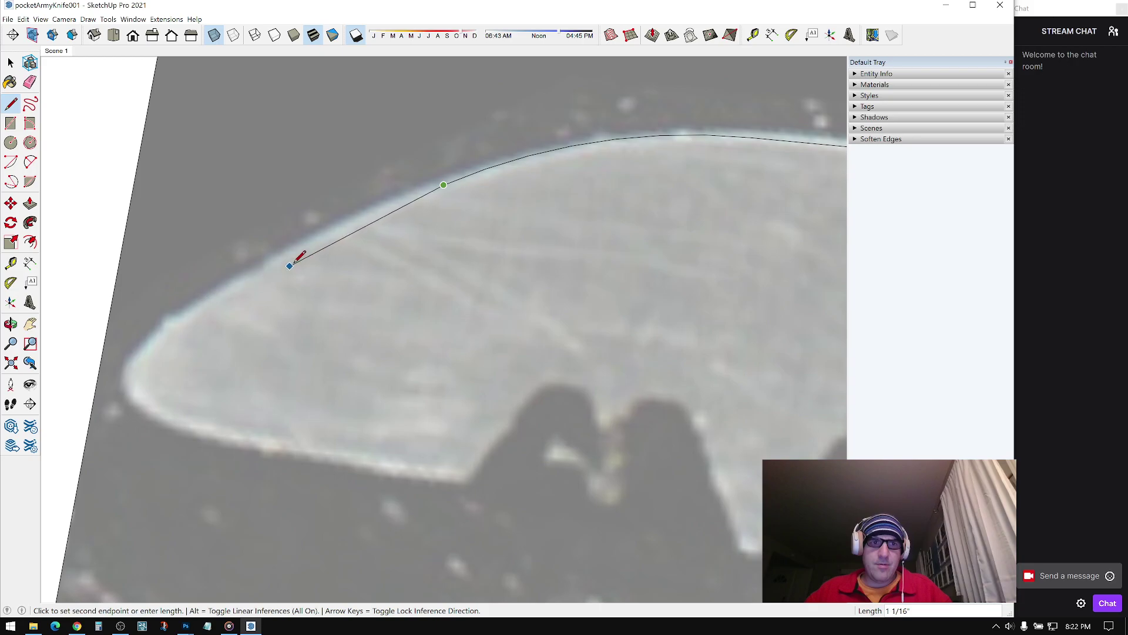
{"action": "scroll", "coordinate": [171, 320], "scroll_direction": "up", "scroll_amount": 2}
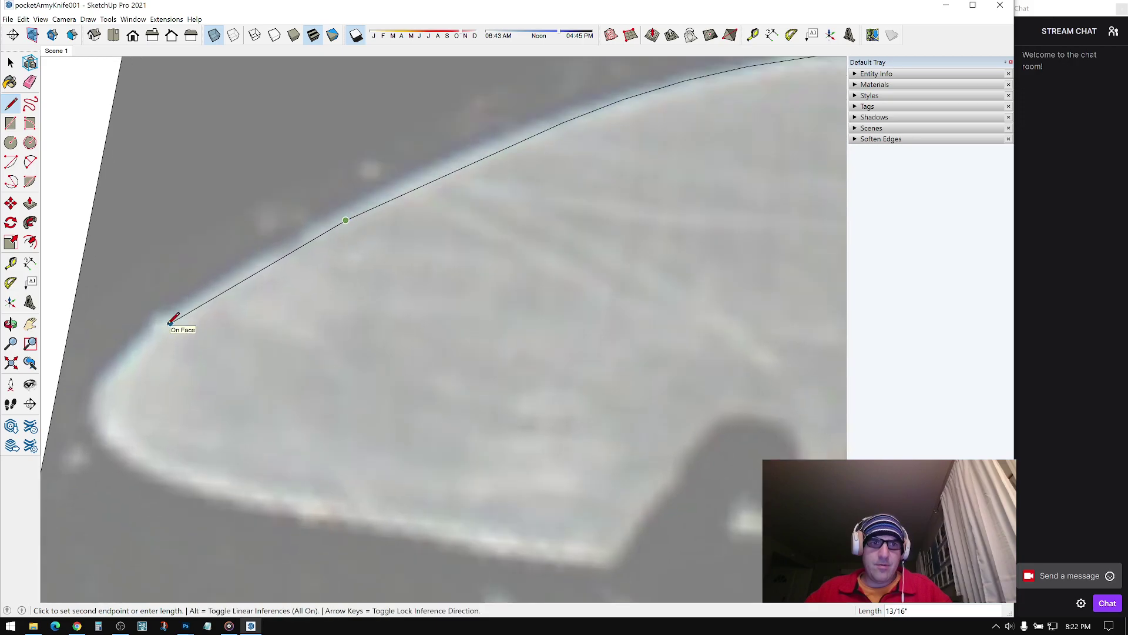
{"action": "left_click", "coordinate": [169, 321]}
Step: Trace short lines around the serrated blade's blunt point and erase the surplus diagonal edge of the small triangle there
{"action": "middle_click_drag", "start_coordinate": [144, 360], "coordinate": [382, 259], "text": "shift"}
{"action": "scroll", "coordinate": [360, 275], "scroll_direction": "up", "scroll_amount": 3}
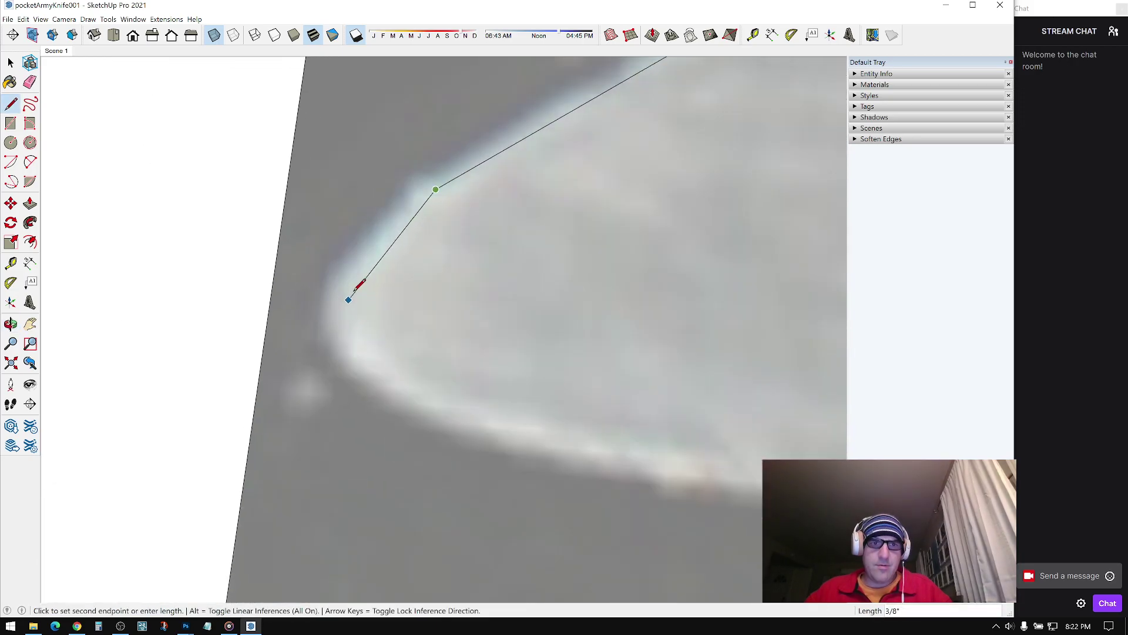
{"action": "scroll", "coordinate": [339, 304], "scroll_direction": "up", "scroll_amount": 2}
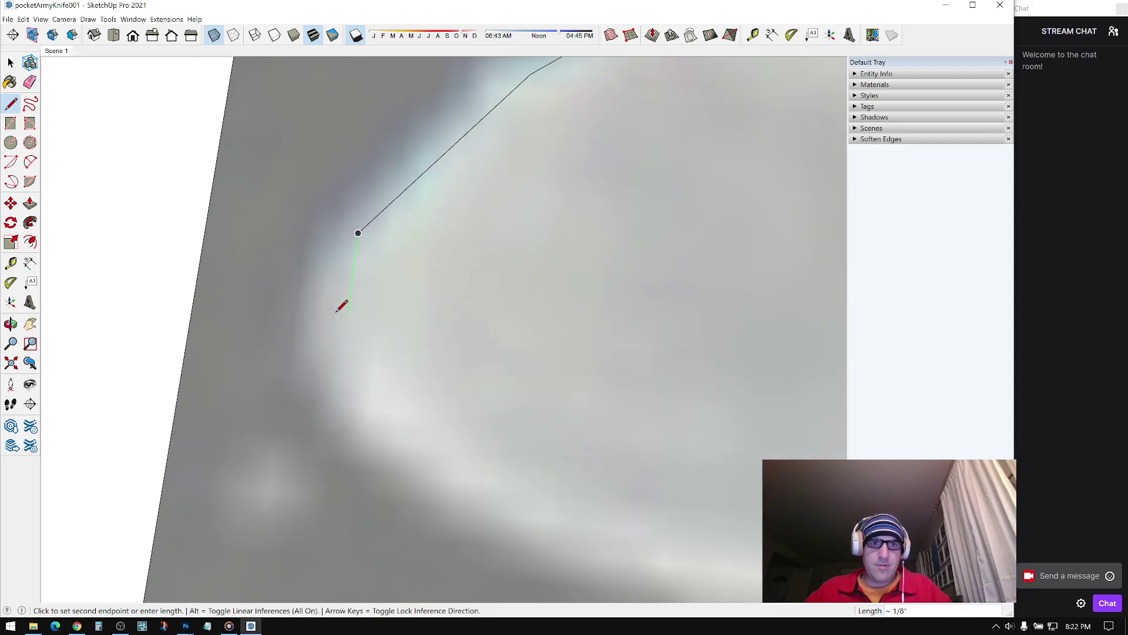
{"action": "mouse_move", "coordinate": [456, 467]}
{"action": "middle_mouse_down"}
{"action": "mouse_move", "coordinate": [763, 251]}
{"action": "mouse_move", "coordinate": [559, 390]}
{"action": "mouse_move", "coordinate": [558, 446]}
{"action": "mouse_move", "coordinate": [451, 358]}
{"action": "middle_mouse_up"}
{"action": "scroll", "coordinate": [422, 376], "scroll_direction": "up", "scroll_amount": 2}
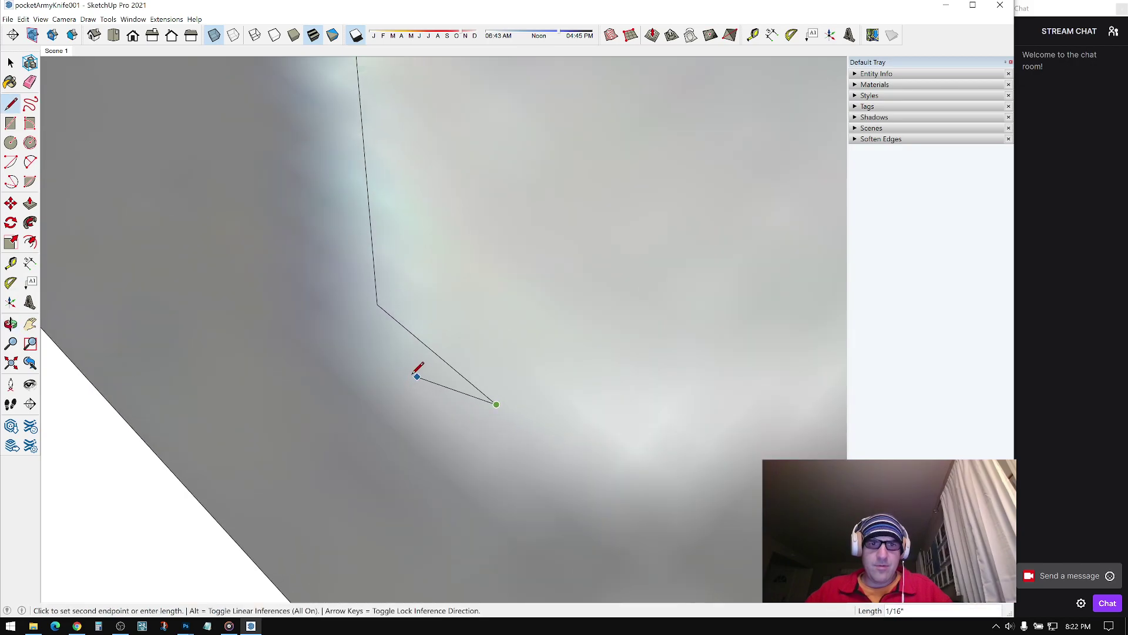
{"action": "left_click", "coordinate": [416, 377]}
{"action": "left_click", "coordinate": [382, 306]}
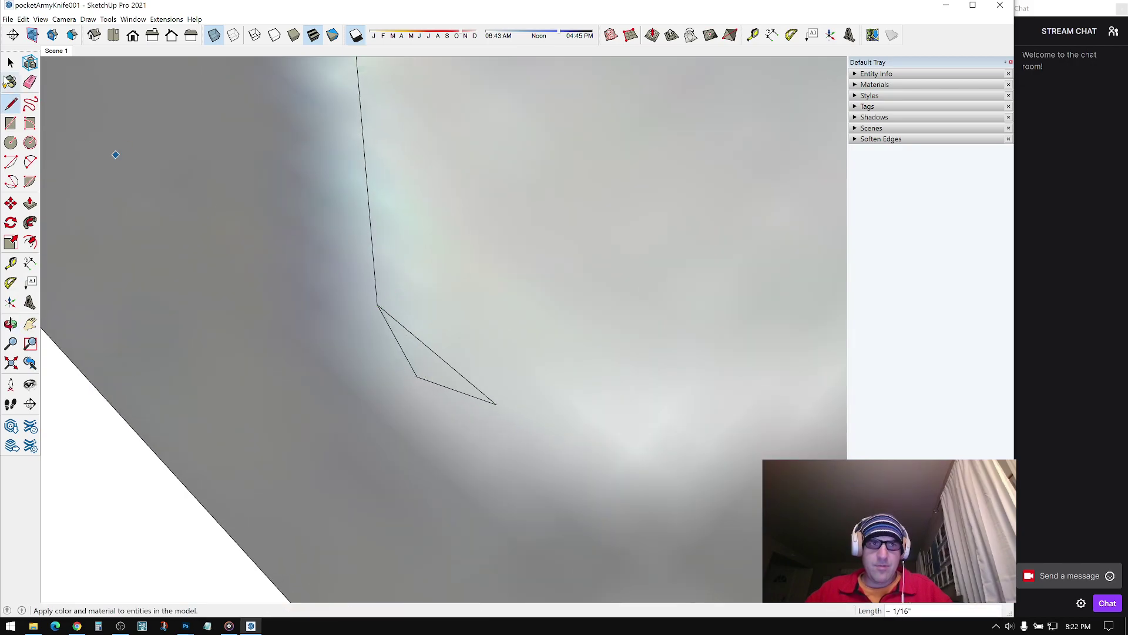
{"action": "left_click", "coordinate": [29, 82]}
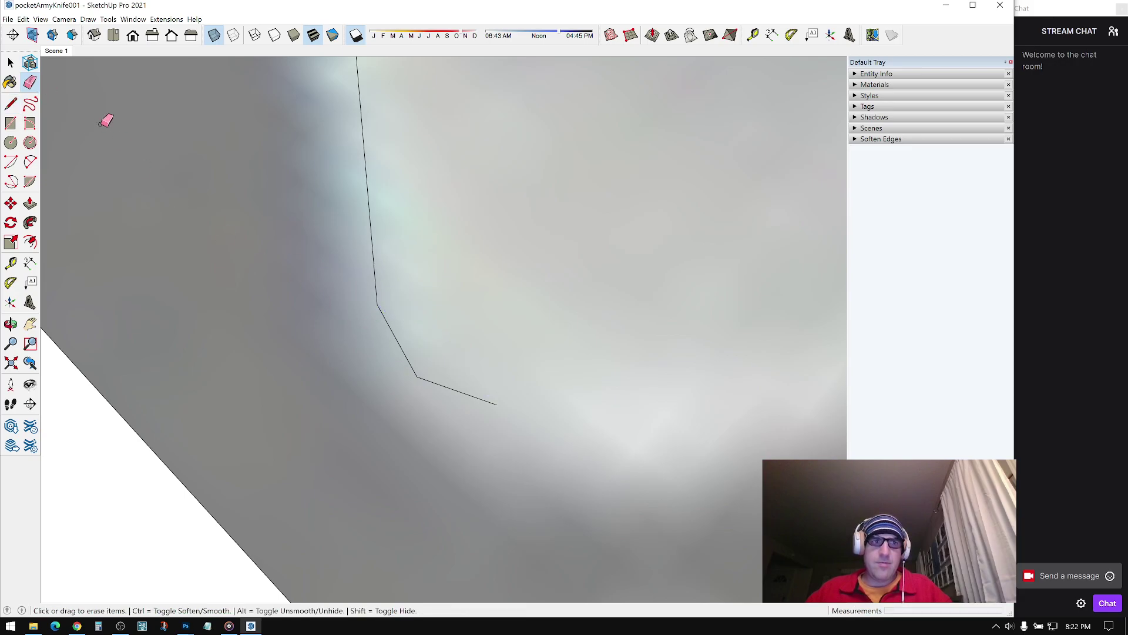
{"action": "left_click", "coordinate": [10, 104]}
{"action": "mouse_move", "coordinate": [487, 322]}
{"action": "middle_mouse_down", "text": "shift"}
{"action": "mouse_move", "coordinate": [448, 287]}
{"action": "mouse_move", "coordinate": [395, 267]}
{"action": "middle_mouse_up", "text": "shift"}
{"action": "scroll", "coordinate": [412, 285], "scroll_direction": "down", "scroll_amount": 3}
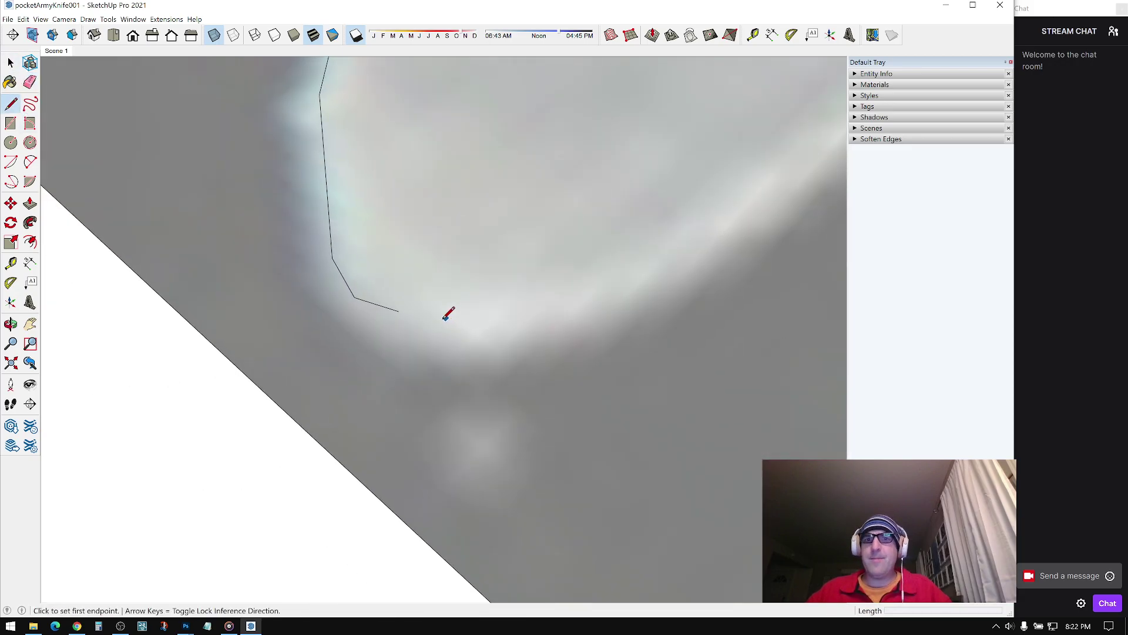
{"action": "scroll", "coordinate": [444, 319], "scroll_direction": "down", "scroll_amount": 1}
{"action": "middle_click_drag", "start_coordinate": [511, 333], "coordinate": [441, 318]}
{"action": "left_click", "coordinate": [410, 312]}
{"action": "middle_click_drag", "start_coordinate": [536, 307], "coordinate": [326, 421]}
{"action": "scroll", "coordinate": [329, 421], "scroll_direction": "down", "scroll_amount": 2}
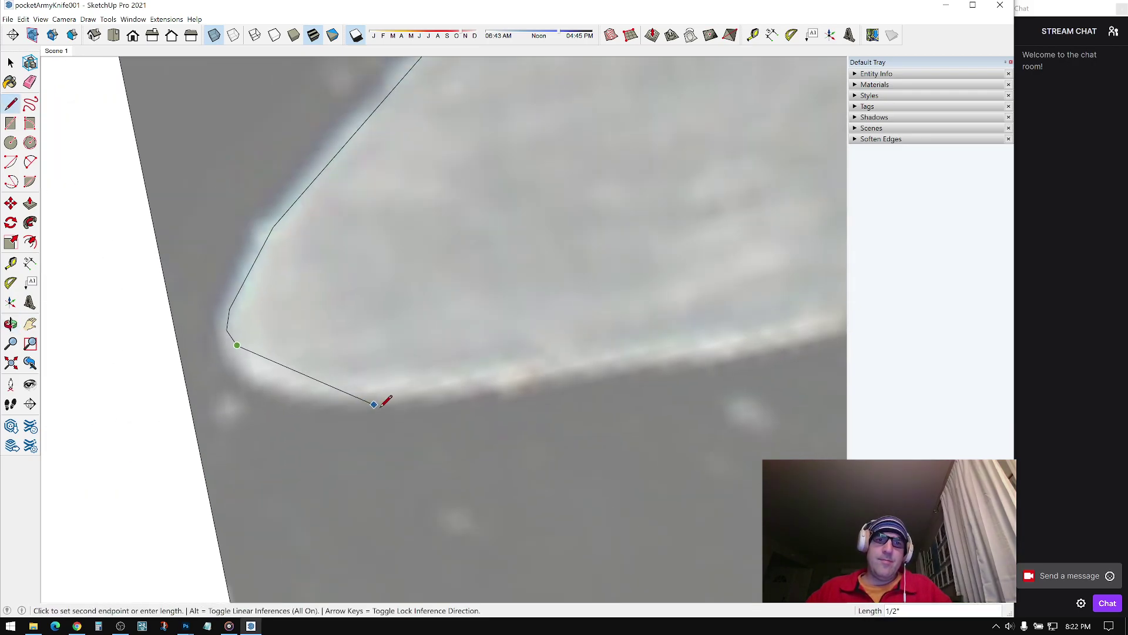
Step: Draw a two-point arc about 3/8" long from the last short line's end around the underside of the blade's tip
{"action": "left_click", "coordinate": [30, 162]}
{"action": "scroll", "coordinate": [310, 376], "scroll_direction": "up", "scroll_amount": 3}
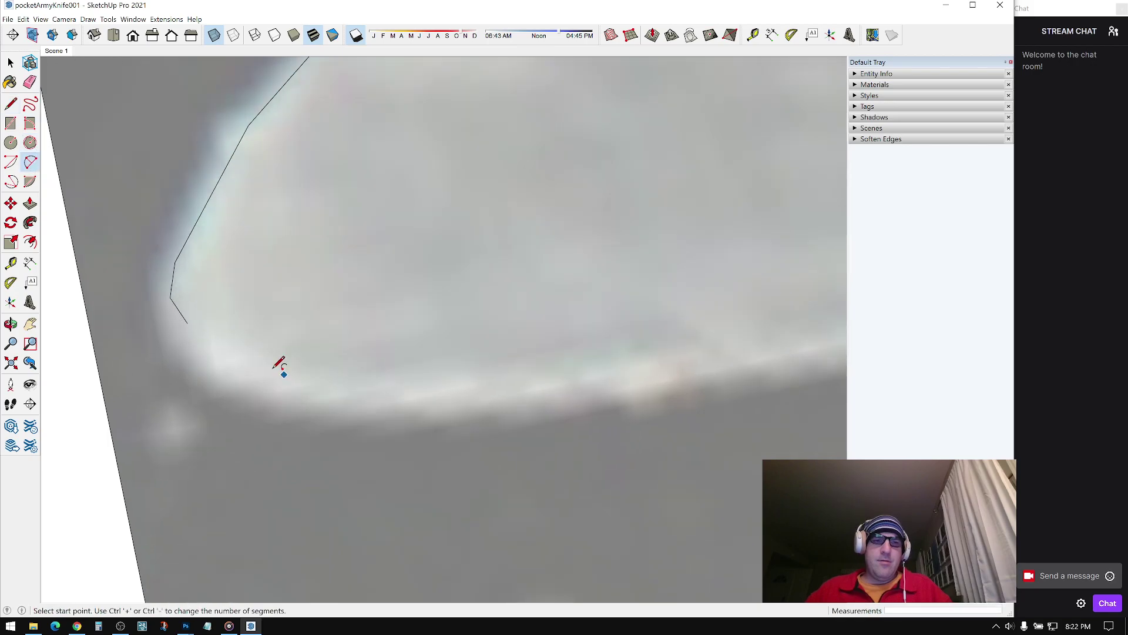
{"action": "left_click", "coordinate": [187, 322]}
{"action": "middle_click_drag", "start_coordinate": [187, 322], "coordinate": [229, 392]}
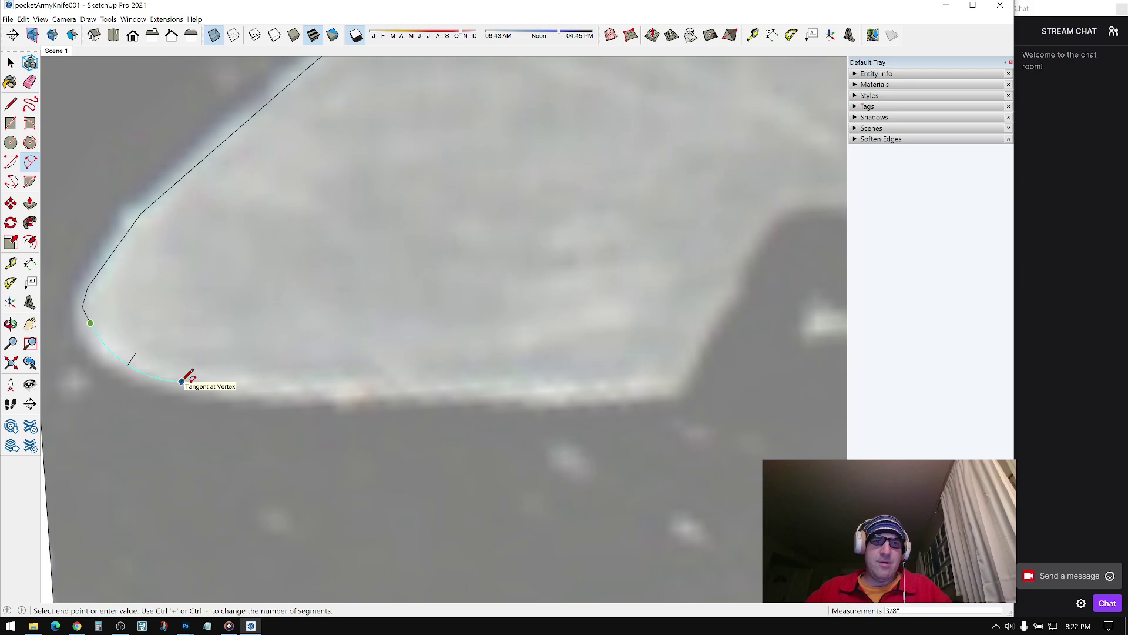
{"action": "left_click", "coordinate": [182, 382]}
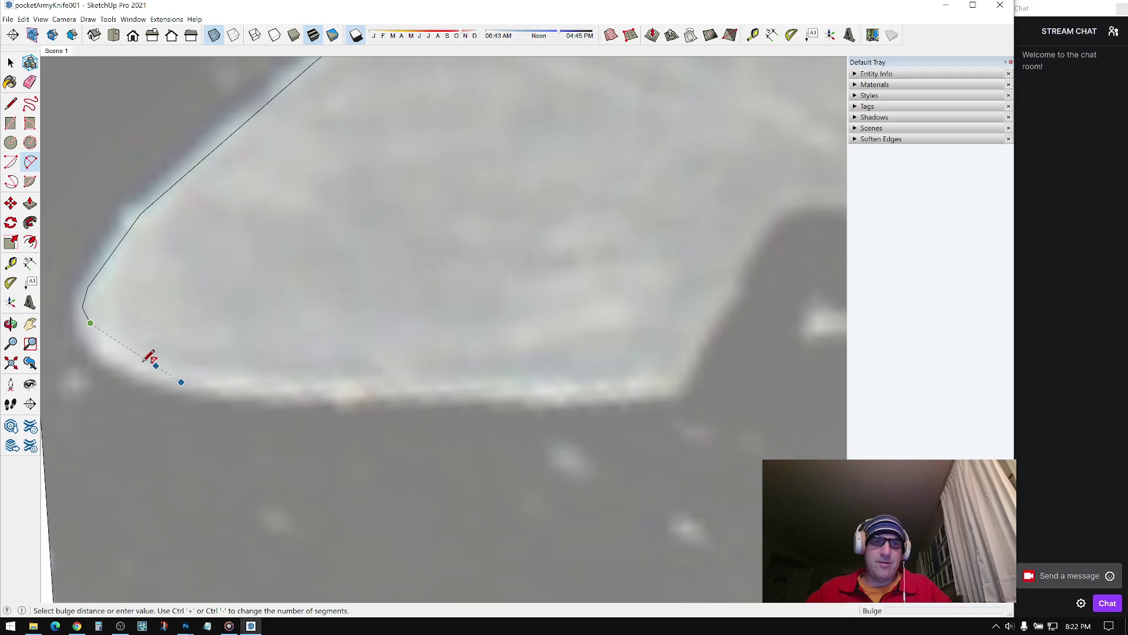
{"action": "scroll", "coordinate": [150, 357], "scroll_direction": "up", "scroll_amount": 2}
{"action": "middle_click_drag", "start_coordinate": [134, 360], "coordinate": [244, 206]}
{"action": "scroll", "coordinate": [325, 197], "scroll_direction": "up", "scroll_amount": 2}
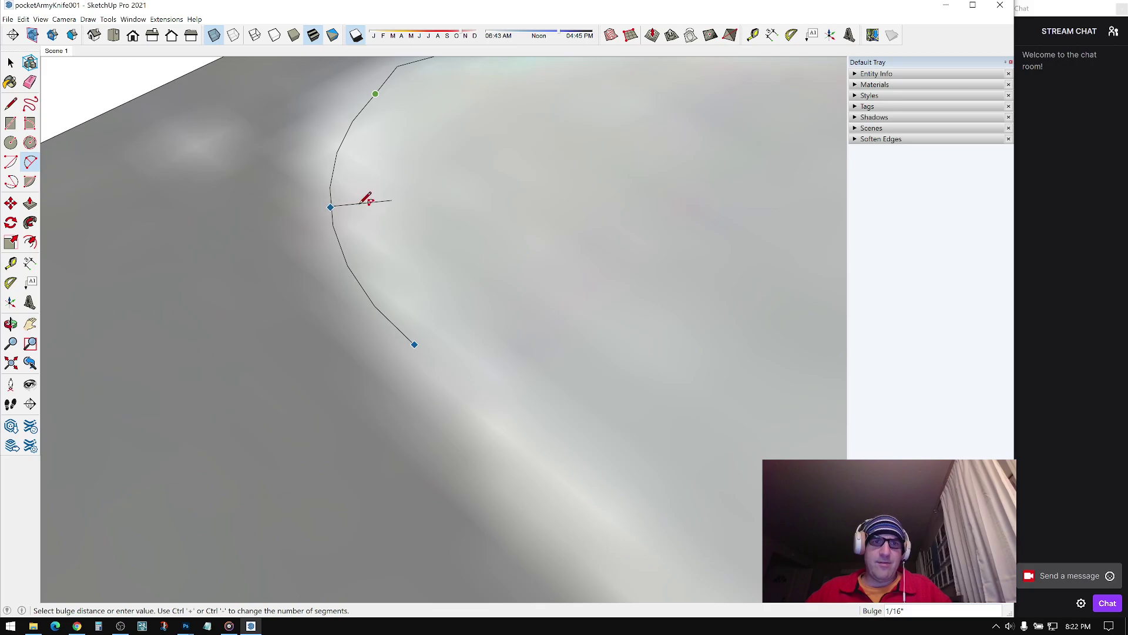
{"action": "scroll", "coordinate": [365, 196], "scroll_direction": "up", "scroll_amount": 2}
{"action": "scroll", "coordinate": [356, 195], "scroll_direction": "down", "scroll_amount": 3}
{"action": "middle_click_drag", "start_coordinate": [336, 193], "coordinate": [564, 514]}
{"action": "scroll", "coordinate": [445, 437], "scroll_direction": "up", "scroll_amount": 2}
{"action": "scroll", "coordinate": [467, 446], "scroll_direction": "up", "scroll_amount": 2}
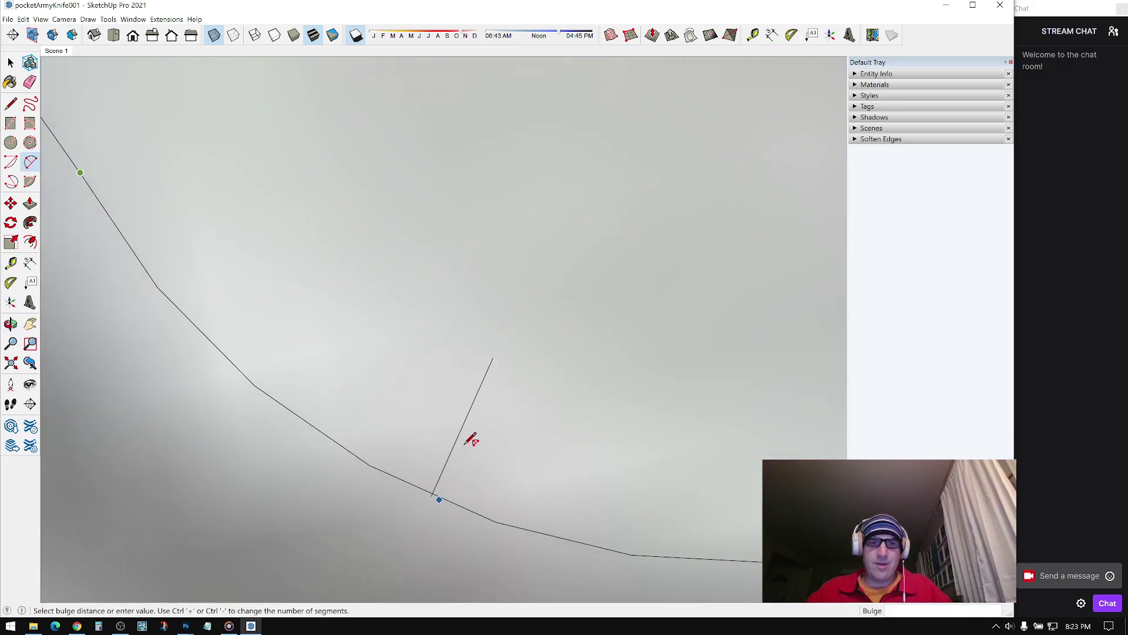
{"action": "middle_click_drag", "start_coordinate": [471, 428], "coordinate": [452, 299]}
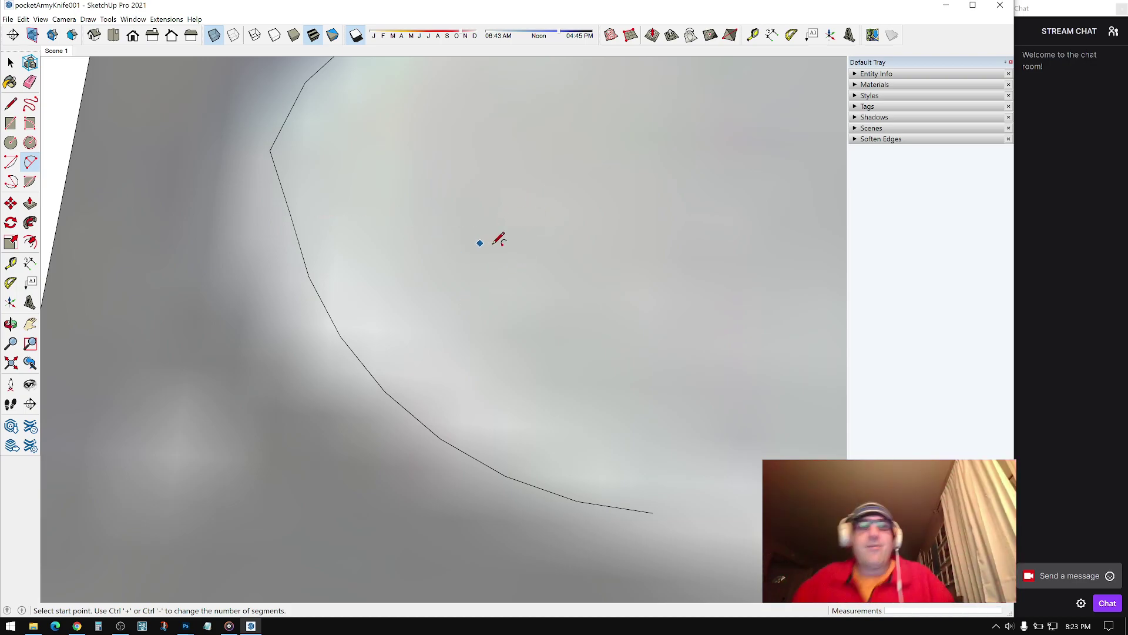
Step: Draw a straight line from the arc's end along the blade's lower edge to the start of the first serration notch
{"action": "left_click", "coordinate": [10, 104]}
{"action": "middle_click_drag", "start_coordinate": [433, 264], "coordinate": [234, 292]}
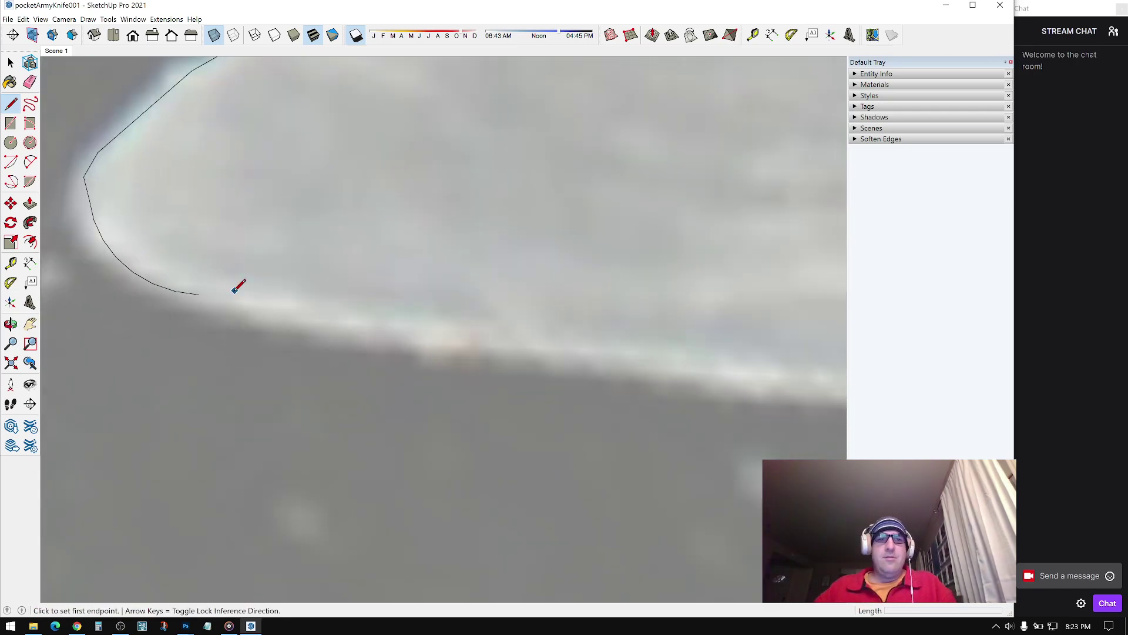
{"action": "left_click", "coordinate": [200, 294]}
{"action": "middle_click_drag", "start_coordinate": [494, 325], "coordinate": [294, 317]}
{"action": "scroll", "coordinate": [295, 315], "scroll_direction": "up", "scroll_amount": 2}
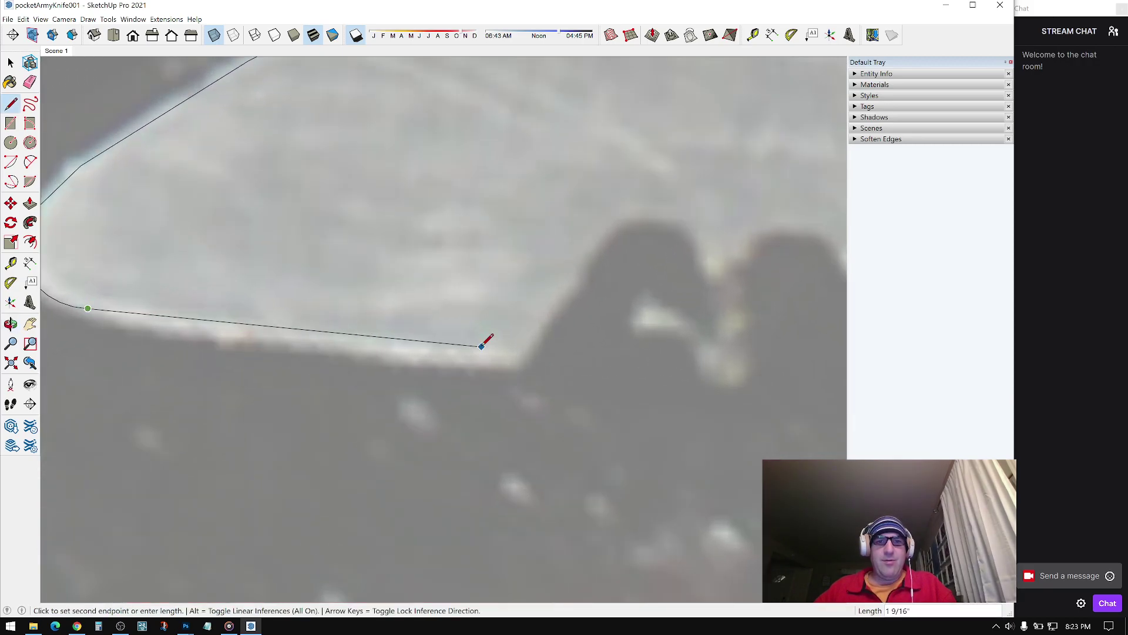
{"action": "left_click", "coordinate": [516, 352]}
Step: Outline the first pair of serration notches with straight lines, including the small point between them and a flat top about 5/16" long
{"action": "middle_click_drag", "start_coordinate": [517, 352], "coordinate": [385, 328]}
{"action": "scroll", "coordinate": [384, 328], "scroll_direction": "up", "scroll_amount": 2}
{"action": "middle_click_drag", "start_coordinate": [445, 247], "coordinate": [383, 283]}
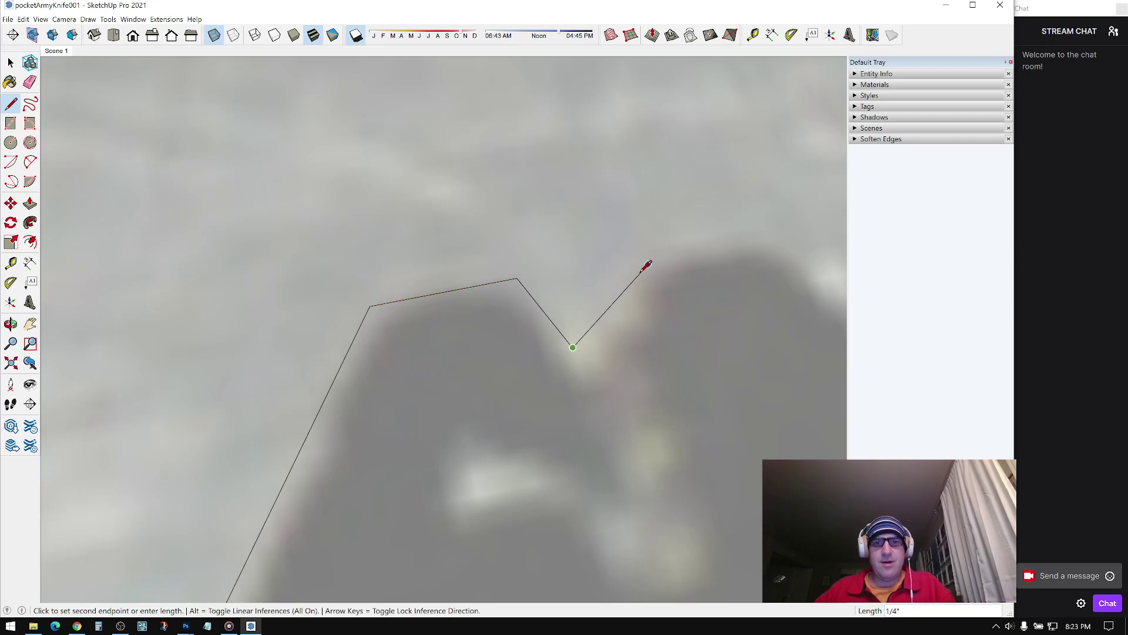
{"action": "left_click", "coordinate": [649, 262]}
{"action": "mouse_move", "coordinate": [650, 262]}
{"action": "middle_mouse_down", "text": "shift"}
{"action": "mouse_move", "coordinate": [383, 320]}
{"action": "mouse_move", "coordinate": [307, 310]}
{"action": "middle_mouse_up", "text": "shift"}
{"action": "scroll", "coordinate": [306, 310], "scroll_direction": "down", "scroll_amount": 1}
{"action": "left_click", "coordinate": [417, 290]}
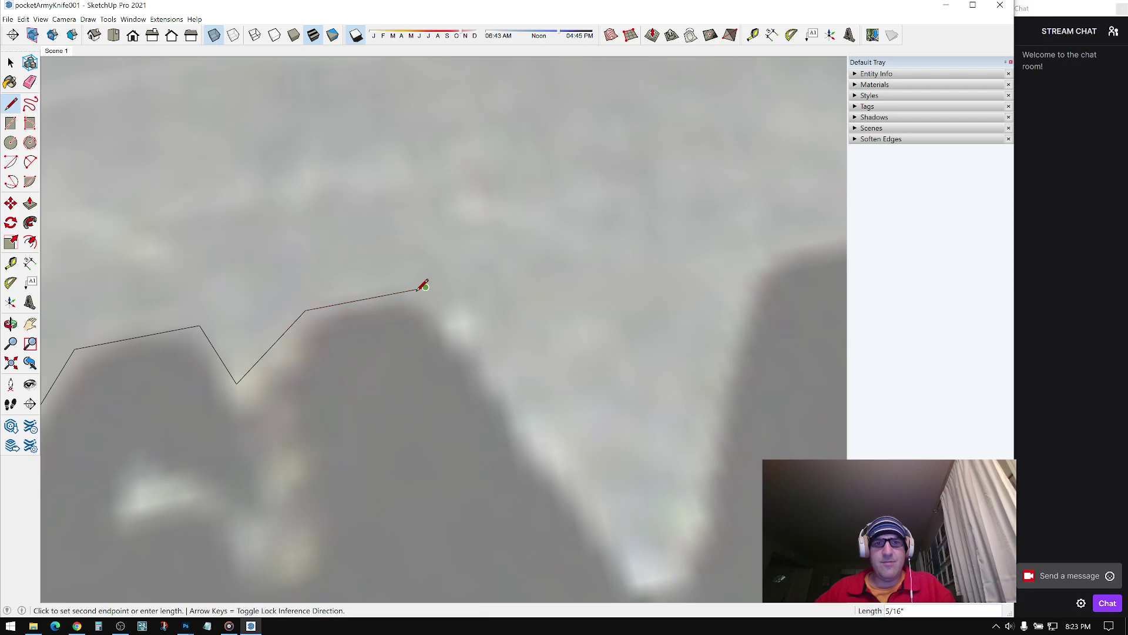
Step: Outline the first large tooth, with a line about 7/8" long down to its point, and the second pair of notches
{"action": "middle_click_drag", "start_coordinate": [416, 290], "coordinate": [264, 162], "text": "shift"}
{"action": "scroll", "coordinate": [264, 163], "scroll_direction": "down", "scroll_amount": 2}
{"action": "scroll", "coordinate": [350, 301], "scroll_direction": "up", "scroll_amount": 2}
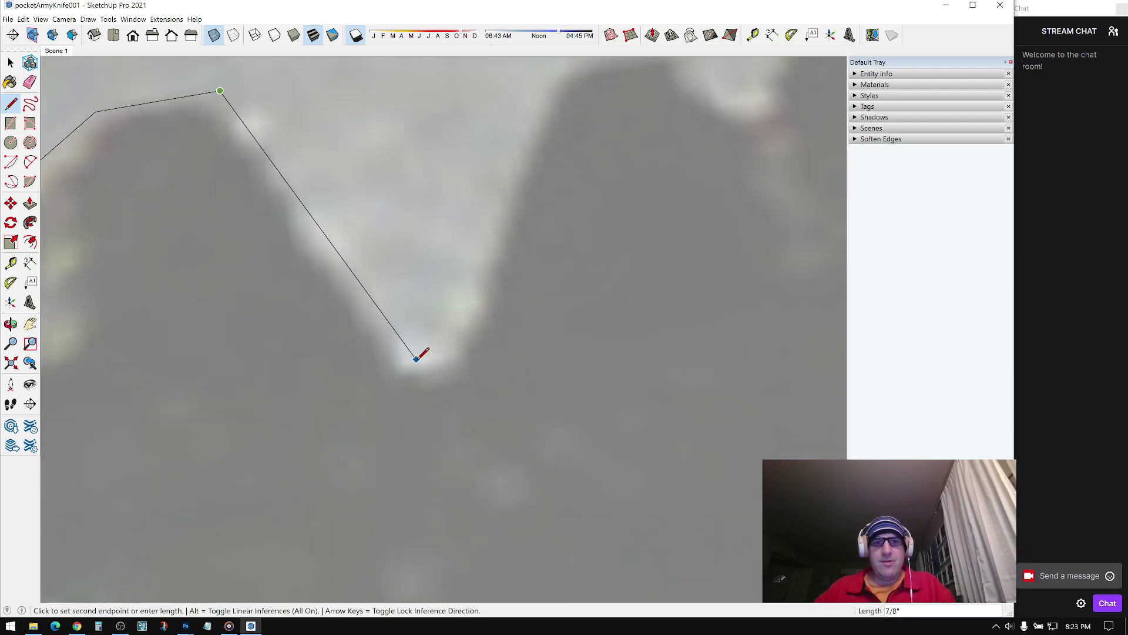
{"action": "middle_click_drag", "start_coordinate": [499, 291], "coordinate": [283, 398], "text": "shift"}
{"action": "left_click", "coordinate": [369, 165]}
{"action": "mouse_move", "coordinate": [369, 165]}
{"action": "middle_mouse_down", "text": "shift"}
{"action": "mouse_move", "coordinate": [273, 283]}
{"action": "mouse_move", "coordinate": [178, 322]}
{"action": "middle_mouse_up", "text": "shift"}
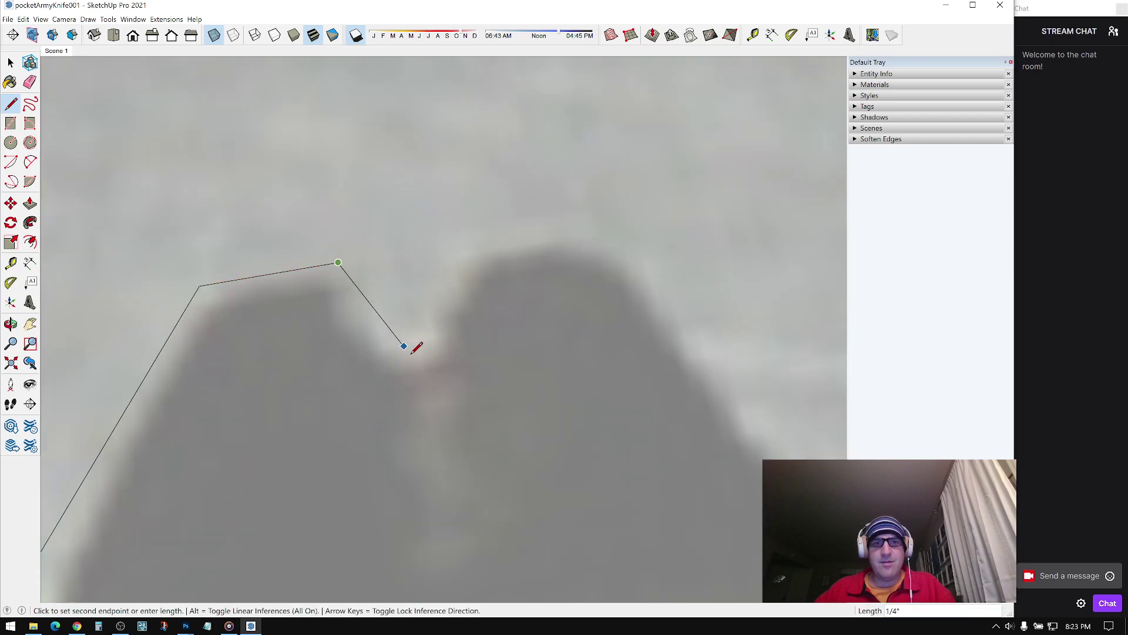
{"action": "left_click", "coordinate": [477, 236]}
{"action": "mouse_move", "coordinate": [606, 233]}
{"action": "middle_mouse_down"}
{"action": "mouse_move", "coordinate": [516, 209]}
{"action": "mouse_move", "coordinate": [470, 233]}
{"action": "mouse_move", "coordinate": [469, 268]}
{"action": "middle_mouse_up"}
{"action": "scroll", "coordinate": [479, 245], "scroll_direction": "up", "scroll_amount": 2}
{"action": "left_click", "coordinate": [519, 264]}
Step: Trace straight lines around the second large tooth and across the third pair of notches to the far end of their flat top
{"action": "scroll", "coordinate": [482, 256], "scroll_direction": "up", "scroll_amount": 2}
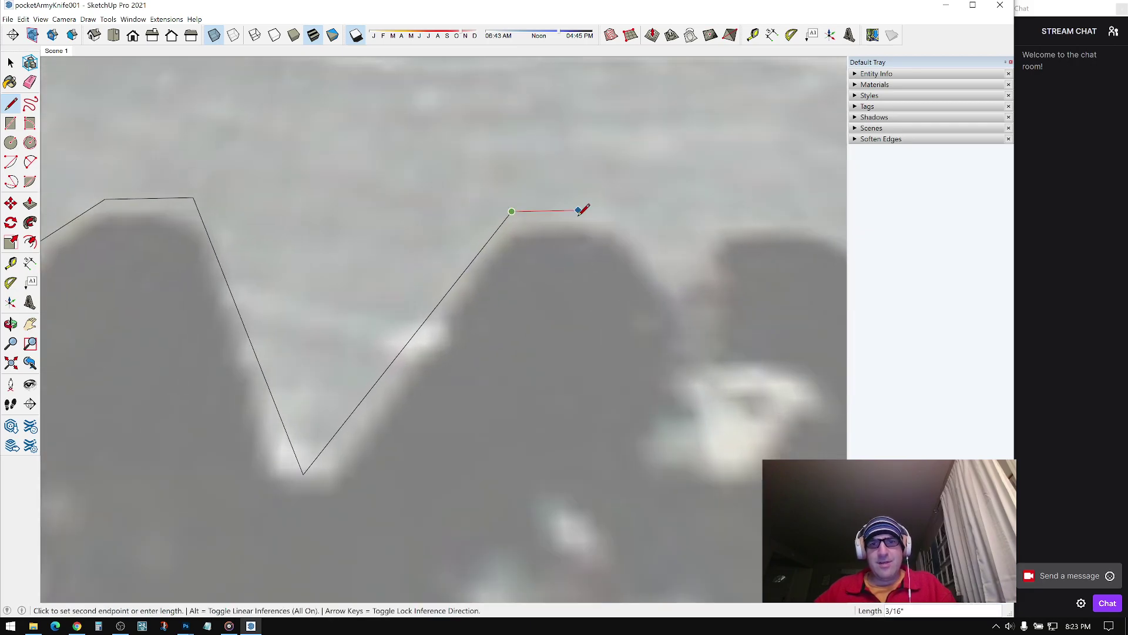
{"action": "middle_click_drag", "start_coordinate": [659, 267], "coordinate": [365, 246]}
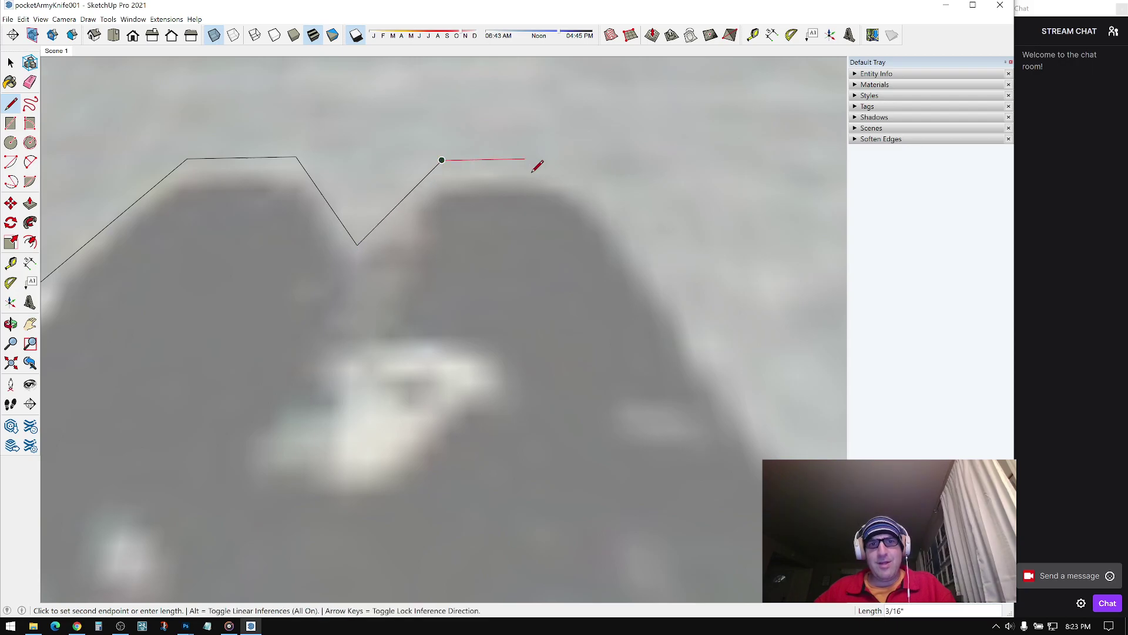
{"action": "left_click", "coordinate": [552, 159]}
Step: Outline the third large tooth, with a line about 7/8" long up its far side, and the following group of three notches
{"action": "mouse_move", "coordinate": [637, 272]}
{"action": "middle_mouse_down", "text": "shift"}
{"action": "mouse_move", "coordinate": [604, 247]}
{"action": "mouse_move", "coordinate": [403, 224]}
{"action": "middle_mouse_up", "text": "shift"}
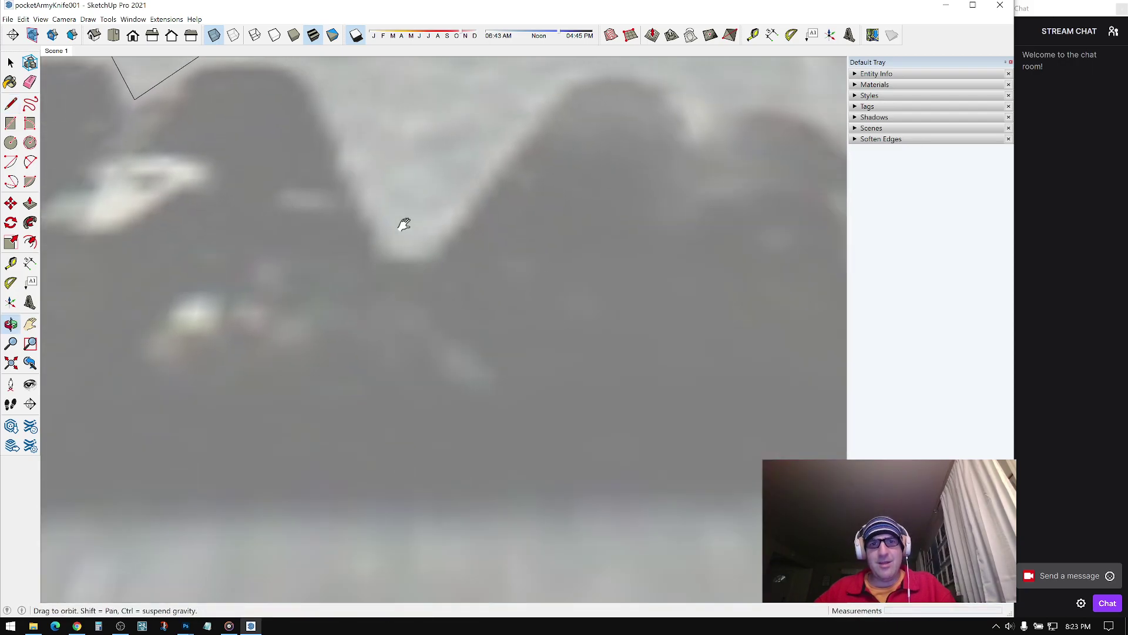
{"action": "scroll", "coordinate": [404, 229], "scroll_direction": "down", "scroll_amount": 1}
{"action": "middle_click_drag", "start_coordinate": [534, 98], "coordinate": [355, 249], "text": "shift"}
{"action": "scroll", "coordinate": [361, 243], "scroll_direction": "up", "scroll_amount": 4}
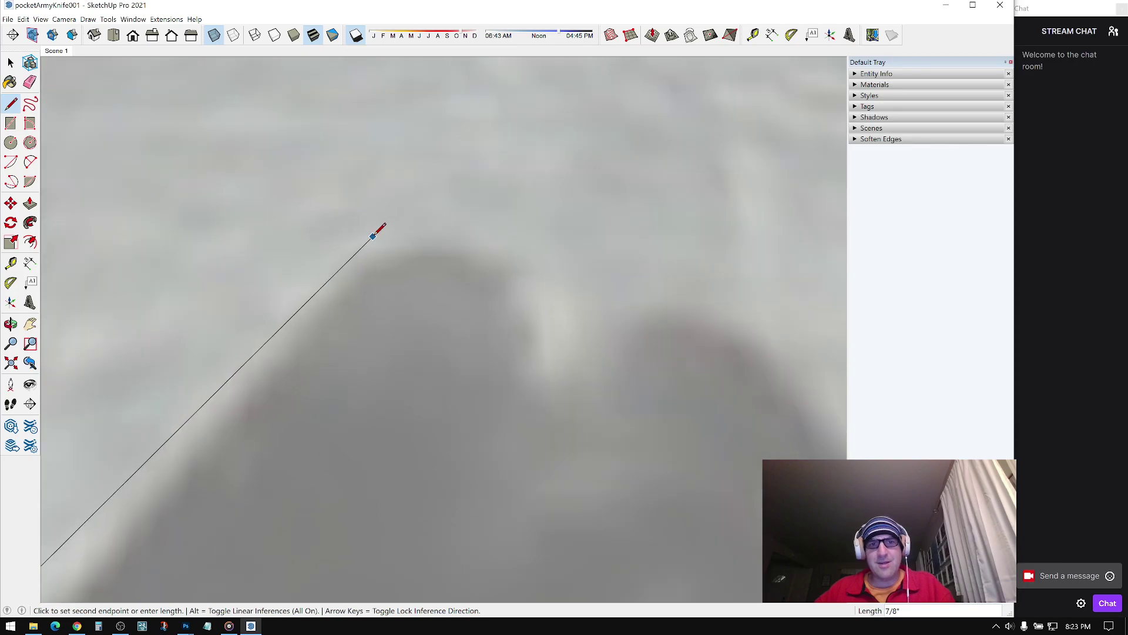
{"action": "left_click", "coordinate": [502, 236]}
{"action": "scroll", "coordinate": [547, 318], "scroll_direction": "down", "scroll_amount": 2}
{"action": "middle_click_drag", "start_coordinate": [546, 317], "coordinate": [428, 243], "text": "shift"}
{"action": "left_click", "coordinate": [436, 260]}
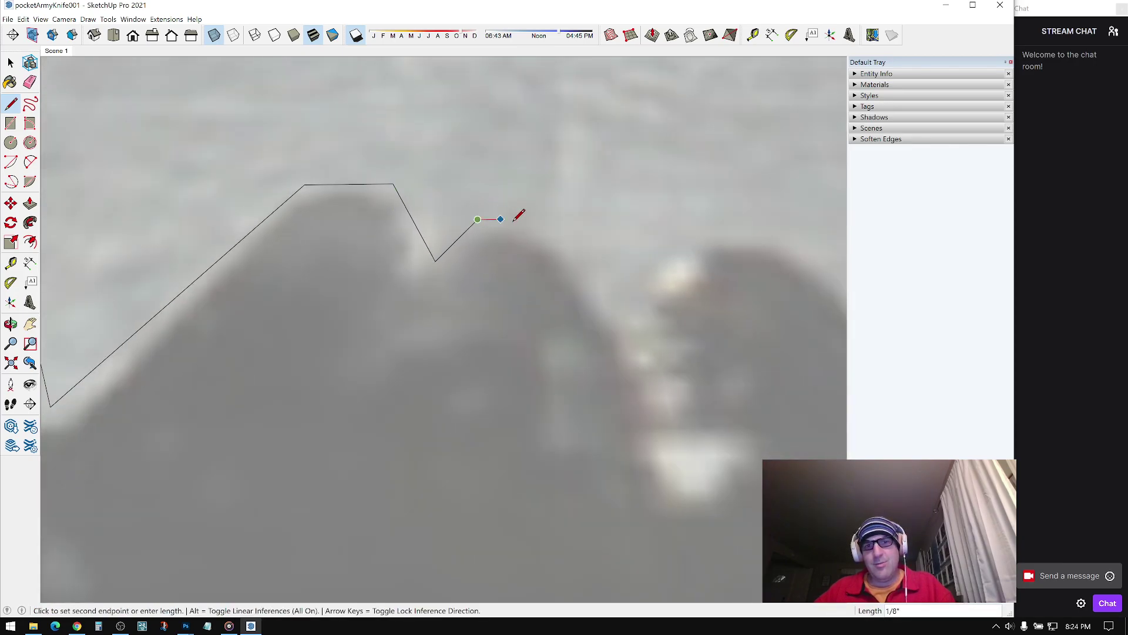
{"action": "left_click", "coordinate": [546, 219]}
{"action": "left_click", "coordinate": [625, 316]}
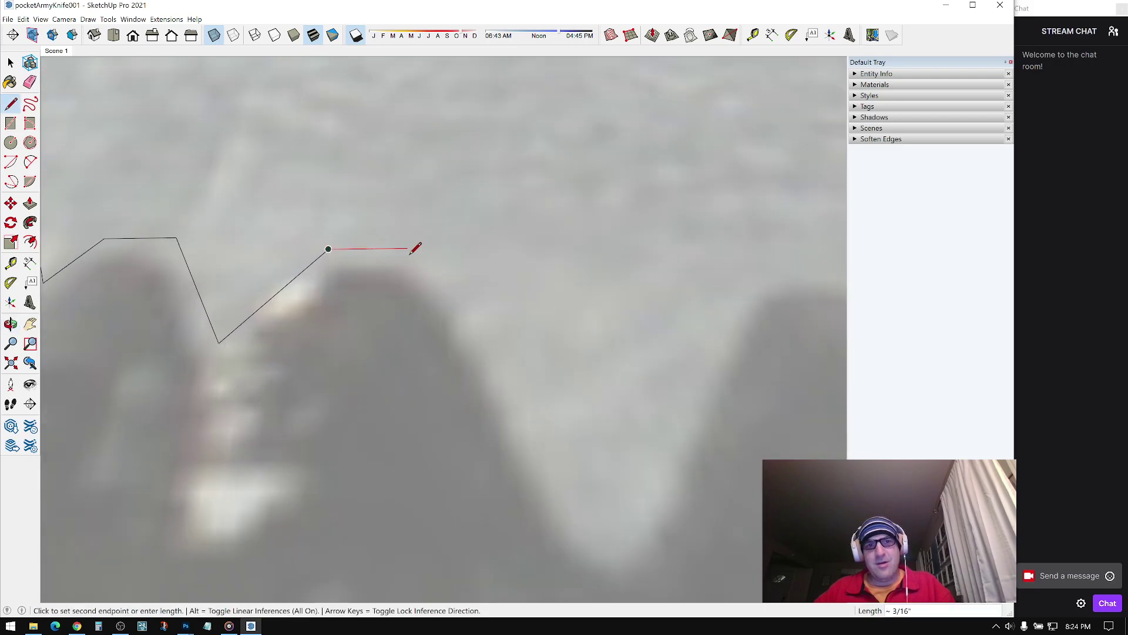
{"action": "left_click", "coordinate": [424, 248]}
Step: Trace the fourth large tooth and the pair of flat-topped notches beyond it with connected straight lines
{"action": "scroll", "coordinate": [446, 300], "scroll_direction": "down", "scroll_amount": 2}
{"action": "middle_click_drag", "start_coordinate": [446, 303], "coordinate": [383, 194], "text": "shift"}
{"action": "scroll", "coordinate": [383, 194], "scroll_direction": "down", "scroll_amount": 1}
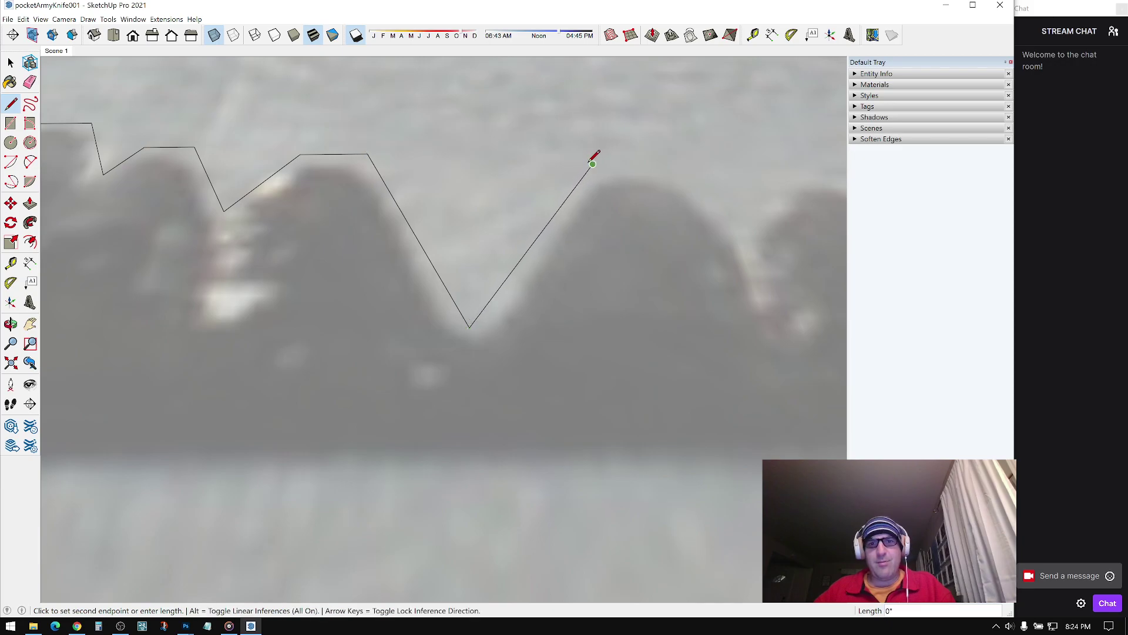
{"action": "middle_click_drag", "start_coordinate": [589, 162], "coordinate": [312, 178], "text": "shift"}
{"action": "scroll", "coordinate": [398, 184], "scroll_direction": "up", "scroll_amount": 2}
{"action": "left_click", "coordinate": [377, 177]}
{"action": "left_click", "coordinate": [466, 283]}
{"action": "left_click", "coordinate": [549, 194]}
{"action": "left_click", "coordinate": [619, 195]}
Step: Trace the fifth large tooth and the next pair of notches, including the small point between them, with connected straight lines
{"action": "scroll", "coordinate": [617, 196], "scroll_direction": "down", "scroll_amount": 1}
{"action": "middle_click_drag", "start_coordinate": [596, 212], "coordinate": [296, 123], "text": "shift"}
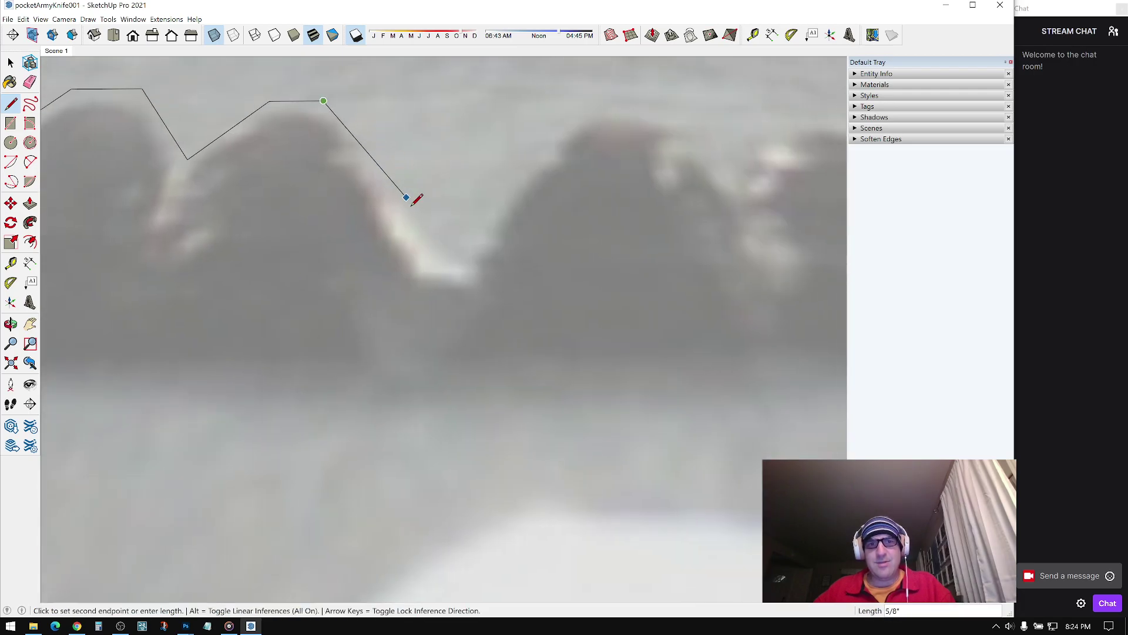
{"action": "left_click", "coordinate": [443, 269]}
{"action": "middle_click_drag", "start_coordinate": [536, 134], "coordinate": [338, 238], "text": "shift"}
{"action": "scroll", "coordinate": [392, 200], "scroll_direction": "up", "scroll_amount": 1}
{"action": "left_click", "coordinate": [390, 199]}
{"action": "left_click", "coordinate": [479, 199]}
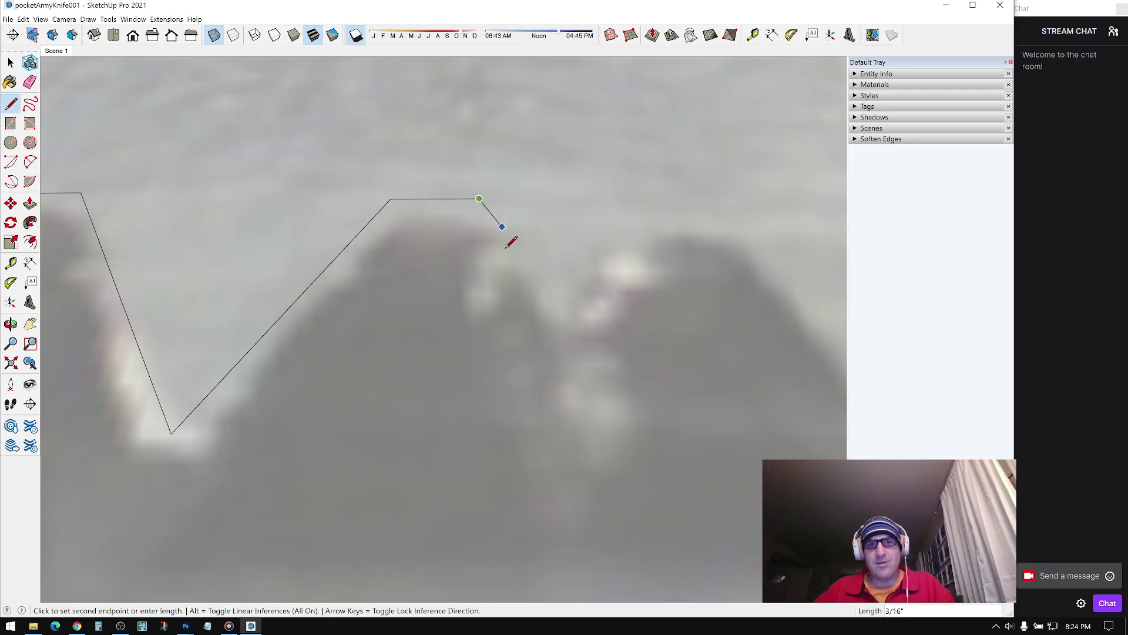
{"action": "middle_click_drag", "start_coordinate": [568, 305], "coordinate": [294, 318], "text": "shift"}
{"action": "left_click", "coordinate": [292, 319]}
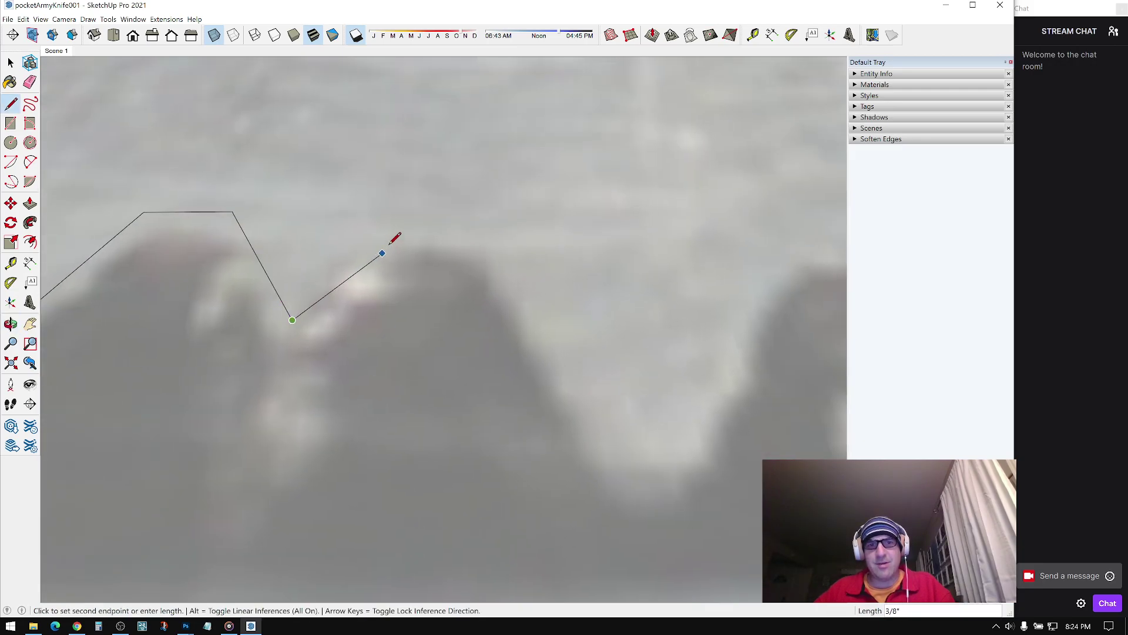
{"action": "left_click", "coordinate": [479, 233]}
Step: Outline the sixth large tooth, with a line about 1" long up its far side, and the flat top of the single wide notch
{"action": "scroll", "coordinate": [465, 241], "scroll_direction": "down", "scroll_amount": 1}
{"action": "mouse_move", "coordinate": [546, 345]}
{"action": "middle_mouse_down", "text": "shift"}
{"action": "mouse_move", "coordinate": [424, 282]}
{"action": "mouse_move", "coordinate": [219, 351]}
{"action": "middle_mouse_up", "text": "shift"}
{"action": "left_click", "coordinate": [418, 295]}
{"action": "scroll", "coordinate": [304, 265], "scroll_direction": "down", "scroll_amount": 1}
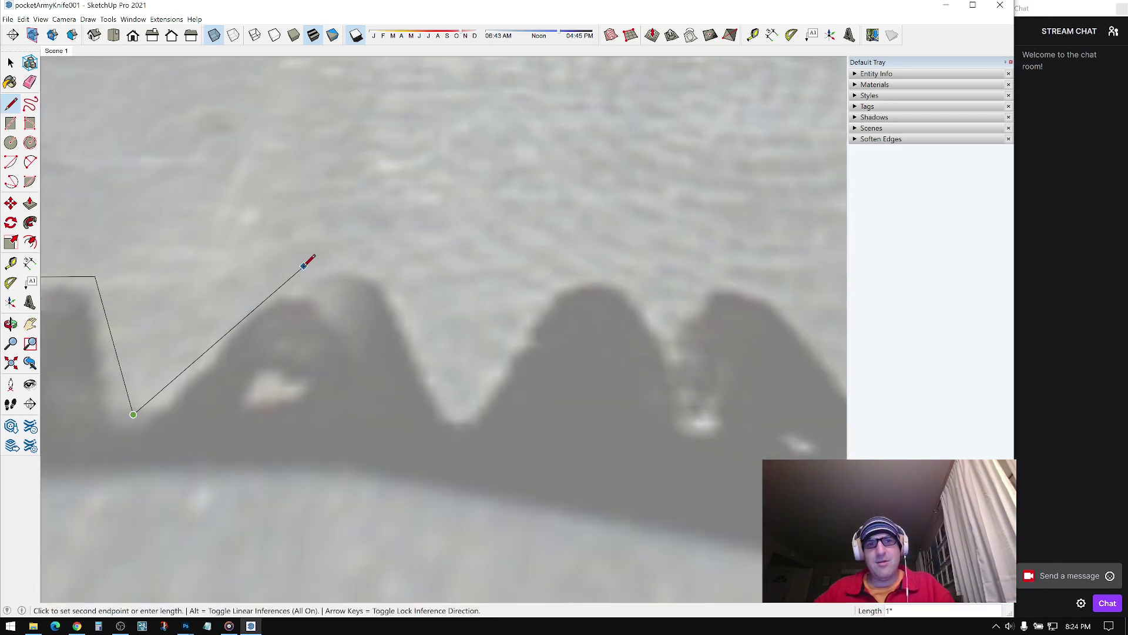
{"action": "left_click", "coordinate": [303, 267]}
{"action": "left_click", "coordinate": [383, 264]}
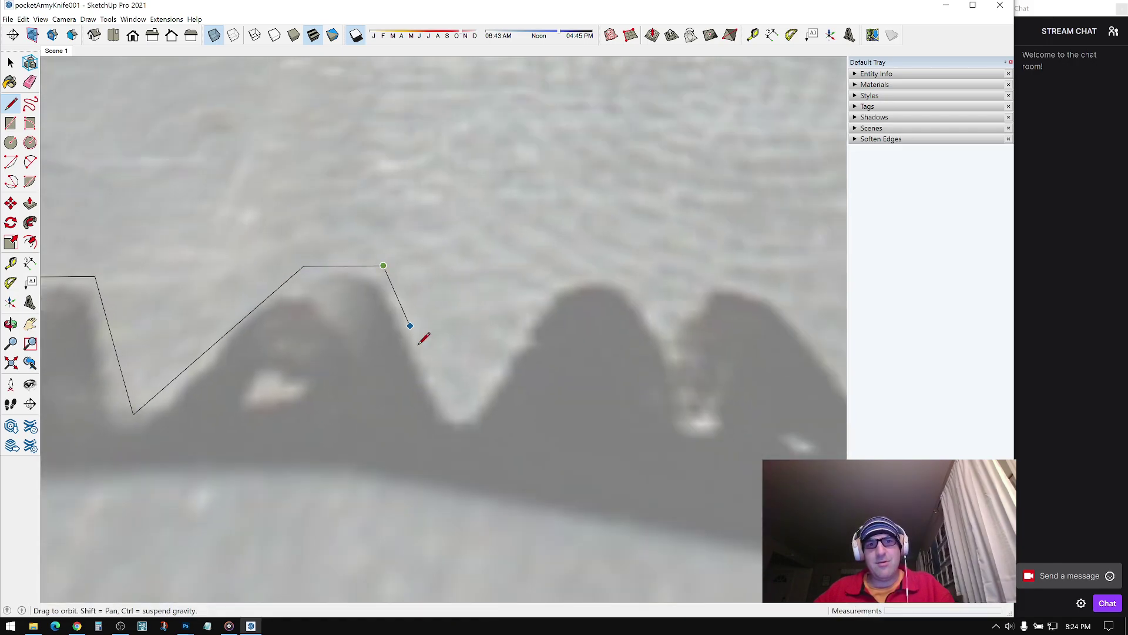
Step: Outline the seventh large tooth and the pair of flat-topped notches beyond it with connected straight lines
{"action": "scroll", "coordinate": [421, 322], "scroll_direction": "up", "scroll_amount": 1}
{"action": "left_click", "coordinate": [475, 449]}
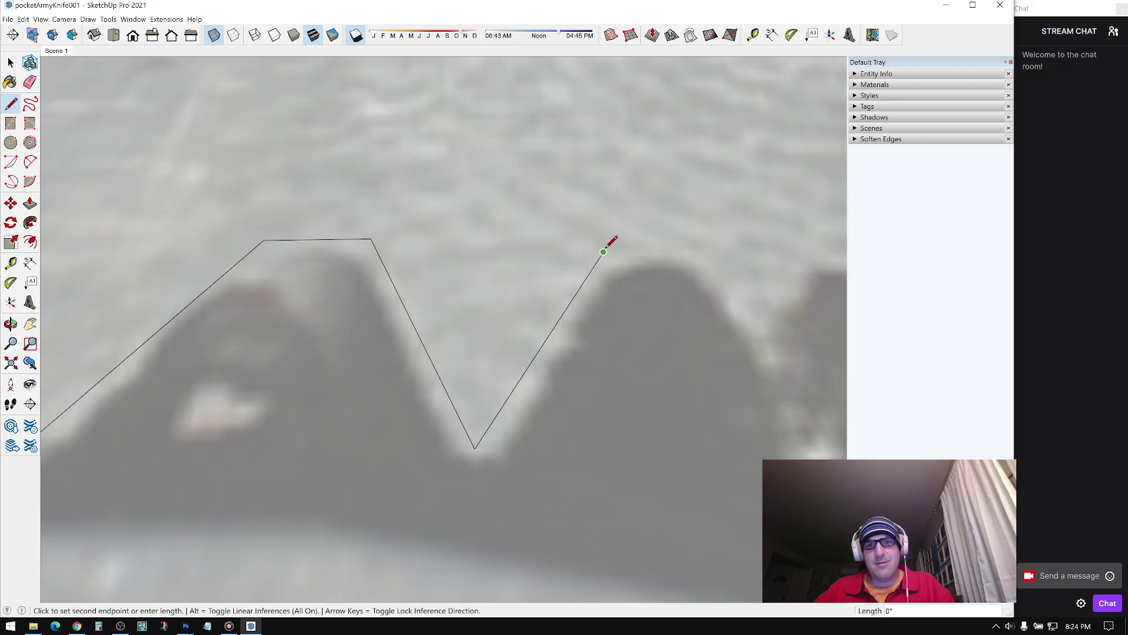
{"action": "left_click", "coordinate": [694, 250]}
{"action": "mouse_move", "coordinate": [694, 249]}
{"action": "middle_mouse_down", "text": "shift"}
{"action": "mouse_move", "coordinate": [416, 247]}
{"action": "mouse_move", "coordinate": [335, 288]}
{"action": "middle_mouse_up", "text": "shift"}
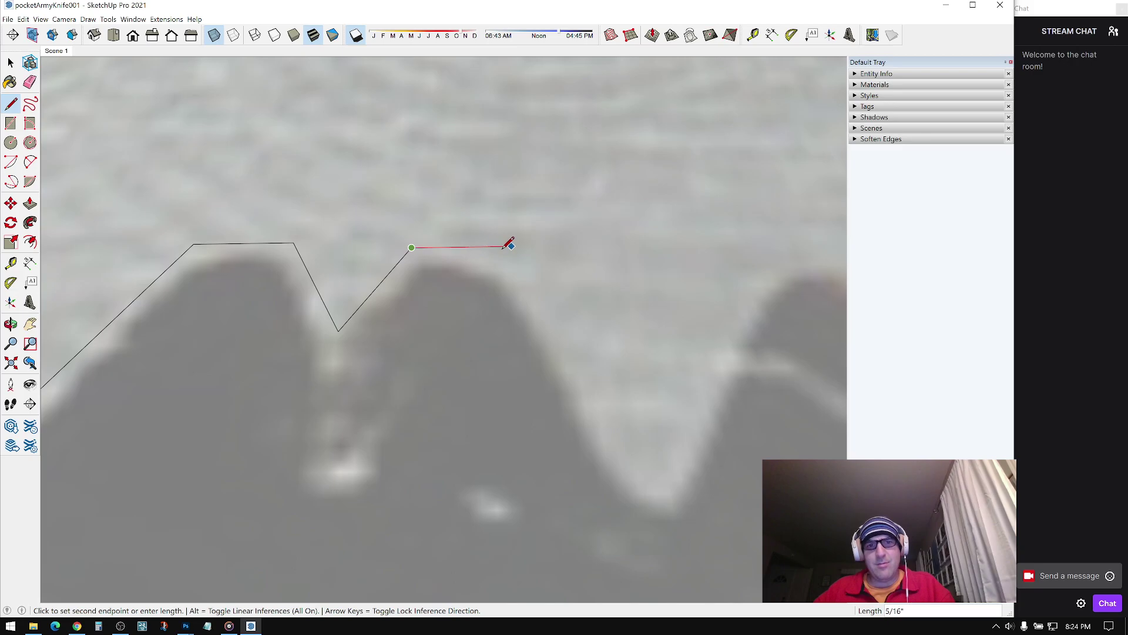
{"action": "middle_click_drag", "start_coordinate": [544, 282], "coordinate": [416, 309]}
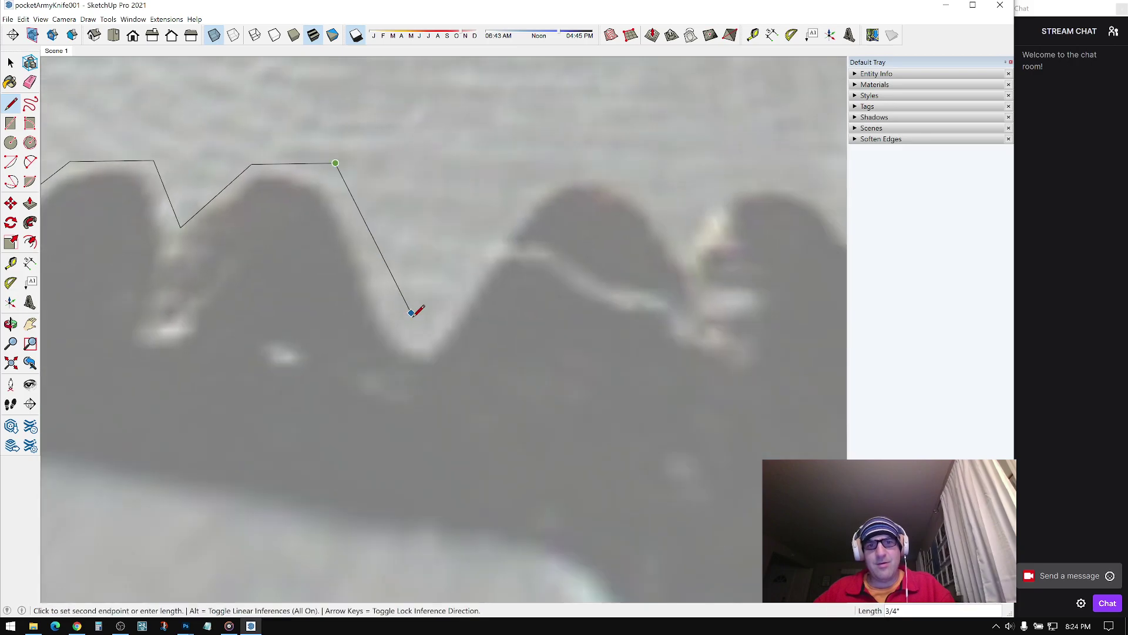
Step: Trace the eighth large tooth and the next pair of notches, including the small point between them, with straight lines
{"action": "left_click", "coordinate": [542, 179]}
{"action": "middle_click_drag", "start_coordinate": [579, 181], "coordinate": [276, 215], "text": "shift"}
{"action": "scroll", "coordinate": [315, 204], "scroll_direction": "up", "scroll_amount": 1}
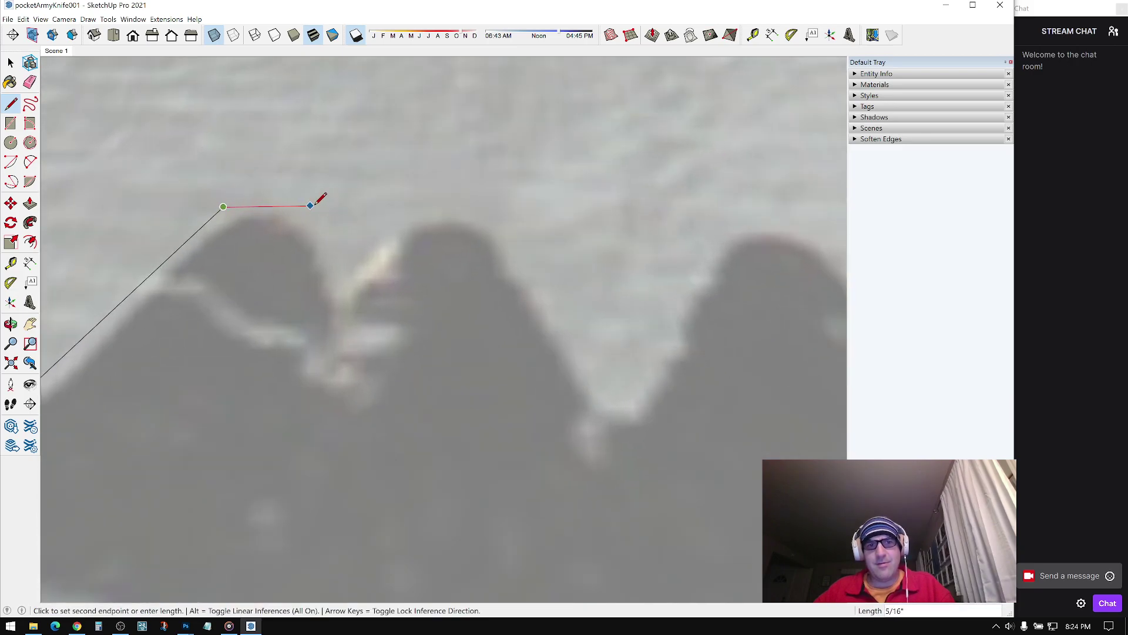
{"action": "scroll", "coordinate": [397, 220], "scroll_direction": "up", "scroll_amount": 2}
{"action": "left_click", "coordinate": [414, 213]}
{"action": "left_click", "coordinate": [522, 211]}
{"action": "scroll", "coordinate": [543, 241], "scroll_direction": "down", "scroll_amount": 1}
{"action": "middle_click_drag", "start_coordinate": [547, 244], "coordinate": [411, 134], "text": "shift"}
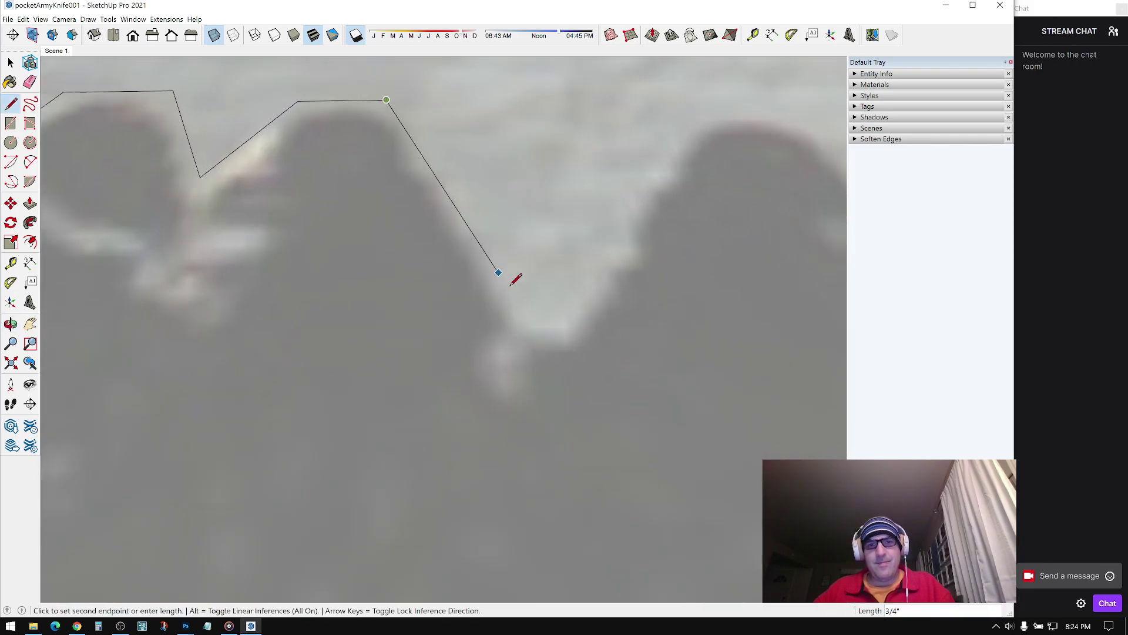
Step: Trace the ninth large tooth, with a line about 7/8" long up its far side, and the two notches that follow
{"action": "left_click", "coordinate": [547, 325]}
{"action": "middle_click_drag", "start_coordinate": [517, 294], "coordinate": [171, 347], "text": "shift"}
{"action": "scroll", "coordinate": [170, 347], "scroll_direction": "down", "scroll_amount": 1}
{"action": "left_click", "coordinate": [195, 382]}
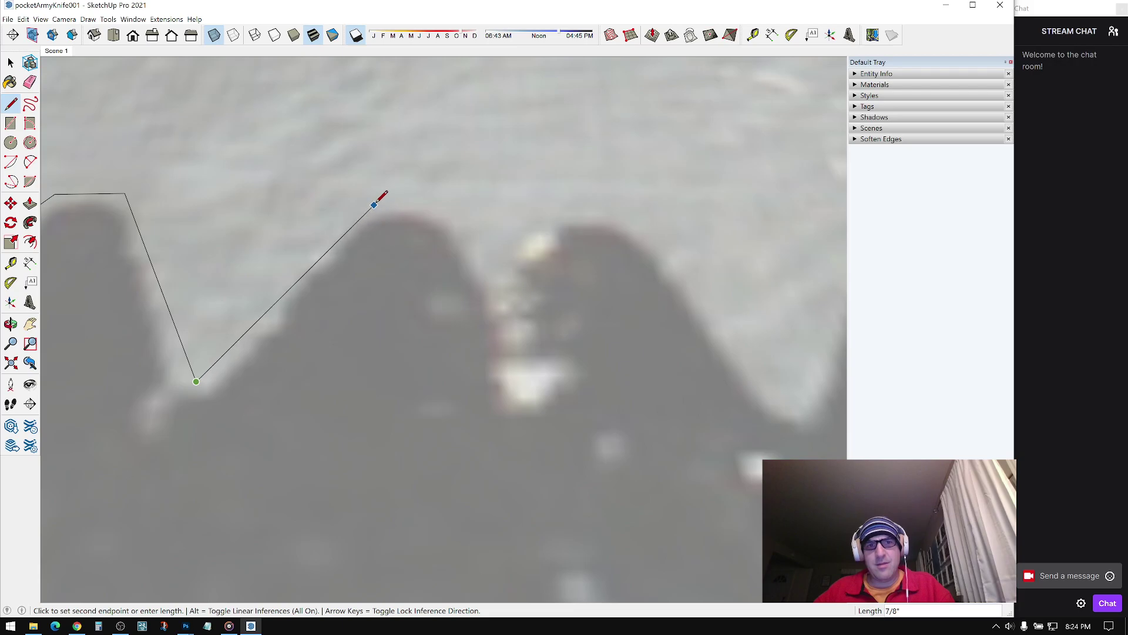
{"action": "left_click", "coordinate": [444, 203]}
{"action": "scroll", "coordinate": [488, 266], "scroll_direction": "up", "scroll_amount": 1}
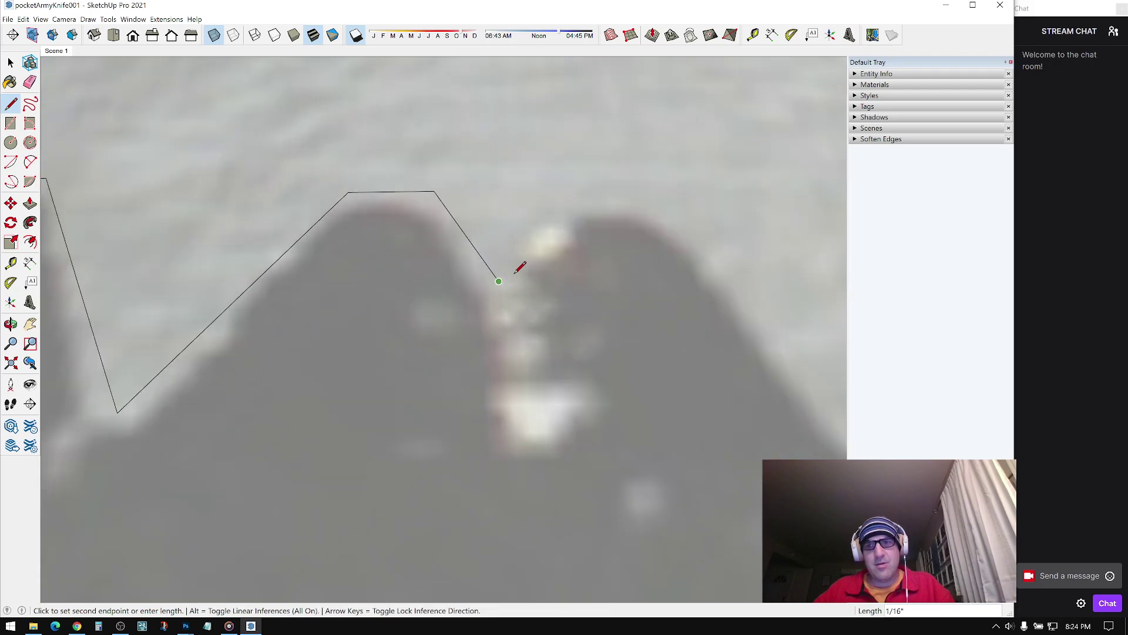
{"action": "middle_click_drag", "start_coordinate": [515, 273], "coordinate": [337, 271], "text": "shift"}
{"action": "scroll", "coordinate": [337, 270], "scroll_direction": "down", "scroll_amount": 1}
{"action": "left_click", "coordinate": [449, 207]}
{"action": "middle_click_drag", "start_coordinate": [519, 277], "coordinate": [368, 209], "text": "shift"}
Step: Trace the tenth large tooth, with a line about 13/16" long up its far side, and the two flat-topped notches beyond it
{"action": "scroll", "coordinate": [368, 209], "scroll_direction": "down", "scroll_amount": 2}
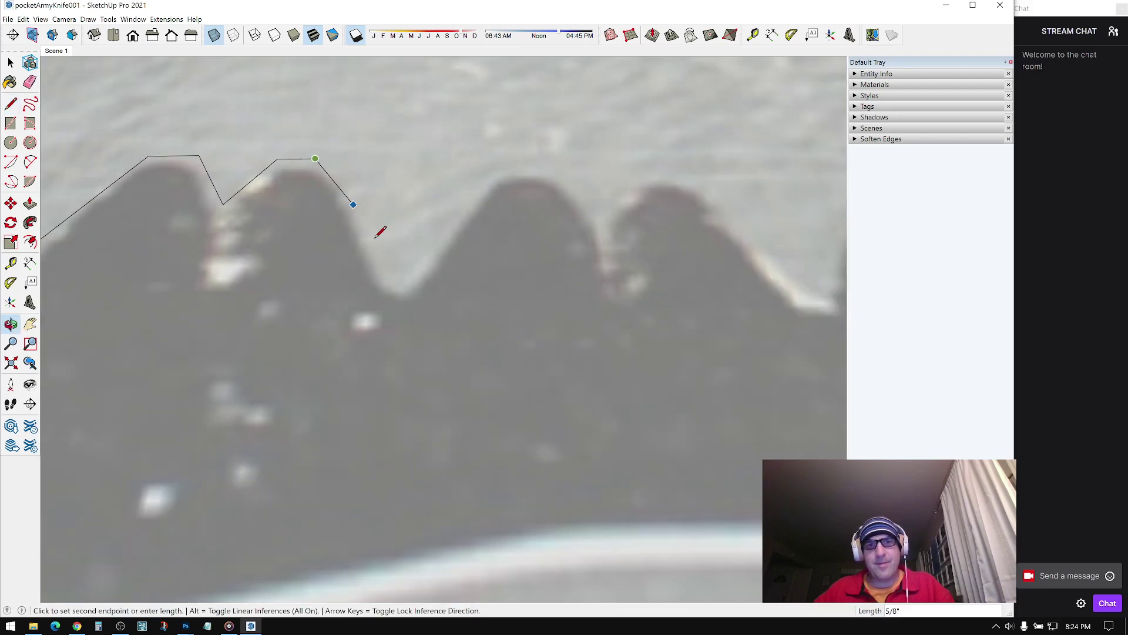
{"action": "middle_click_drag", "start_coordinate": [519, 172], "coordinate": [343, 231], "text": "shift"}
{"action": "scroll", "coordinate": [338, 231], "scroll_direction": "up", "scroll_amount": 3}
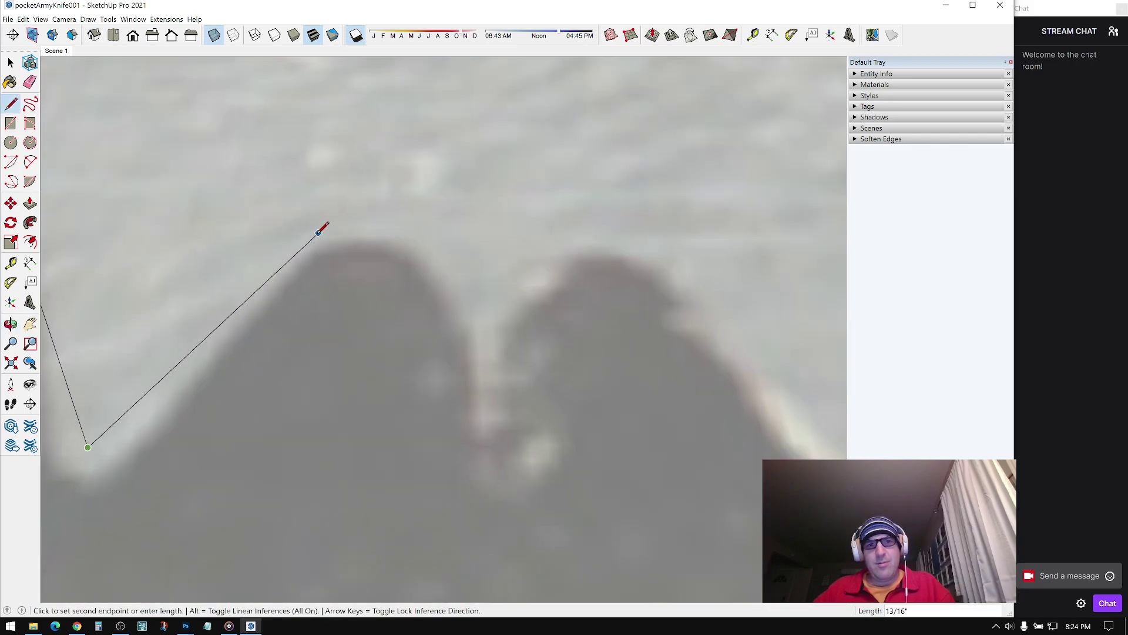
{"action": "left_click", "coordinate": [310, 228]}
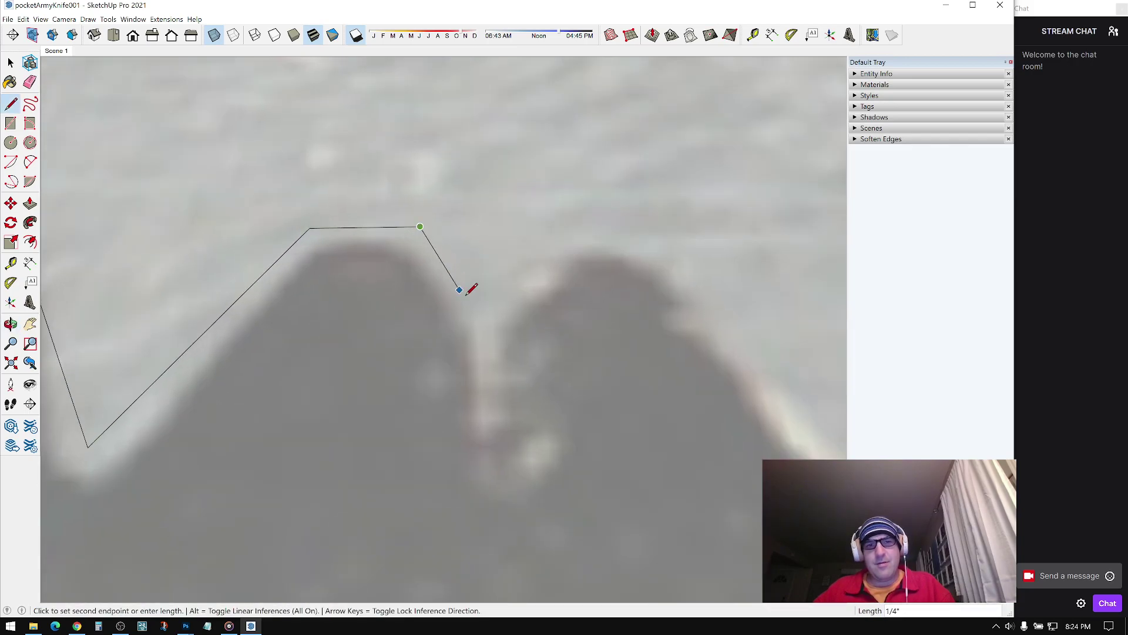
{"action": "middle_click_drag", "start_coordinate": [517, 293], "coordinate": [321, 183], "text": "shift"}
{"action": "scroll", "coordinate": [320, 183], "scroll_direction": "down", "scroll_amount": 2}
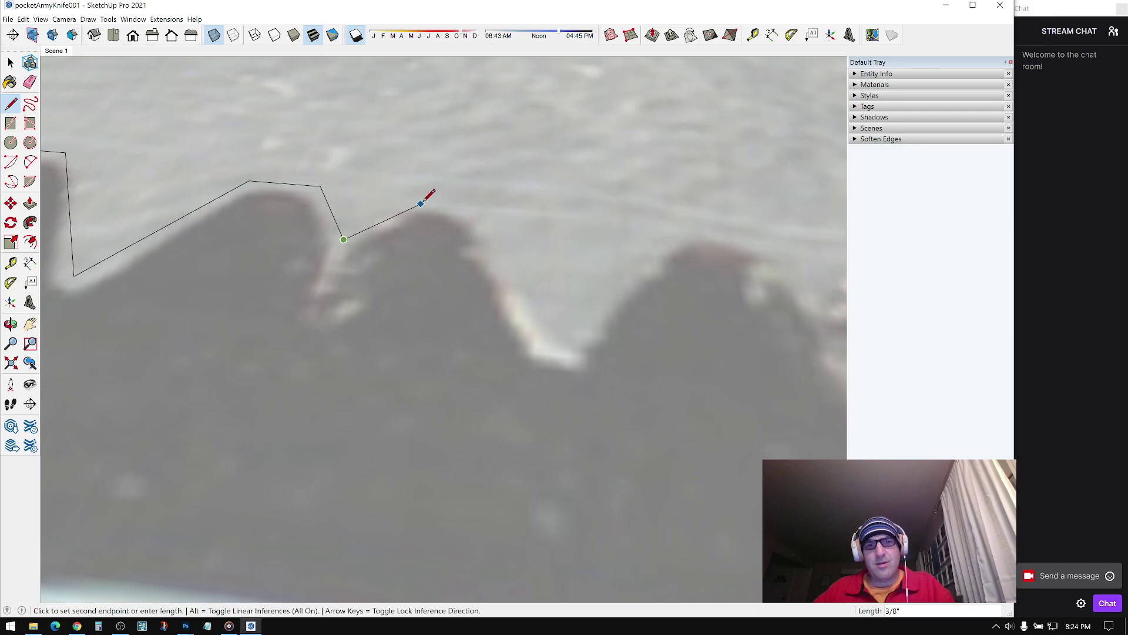
{"action": "left_click", "coordinate": [479, 205]}
Step: Outline the eleventh large tooth, the flat notch top beside it and the small point leading to the second notch
{"action": "left_click", "coordinate": [553, 352]}
{"action": "middle_click_drag", "start_coordinate": [553, 351], "coordinate": [207, 332]}
{"action": "scroll", "coordinate": [207, 332], "scroll_direction": "down", "scroll_amount": 1}
{"action": "left_click", "coordinate": [380, 244]}
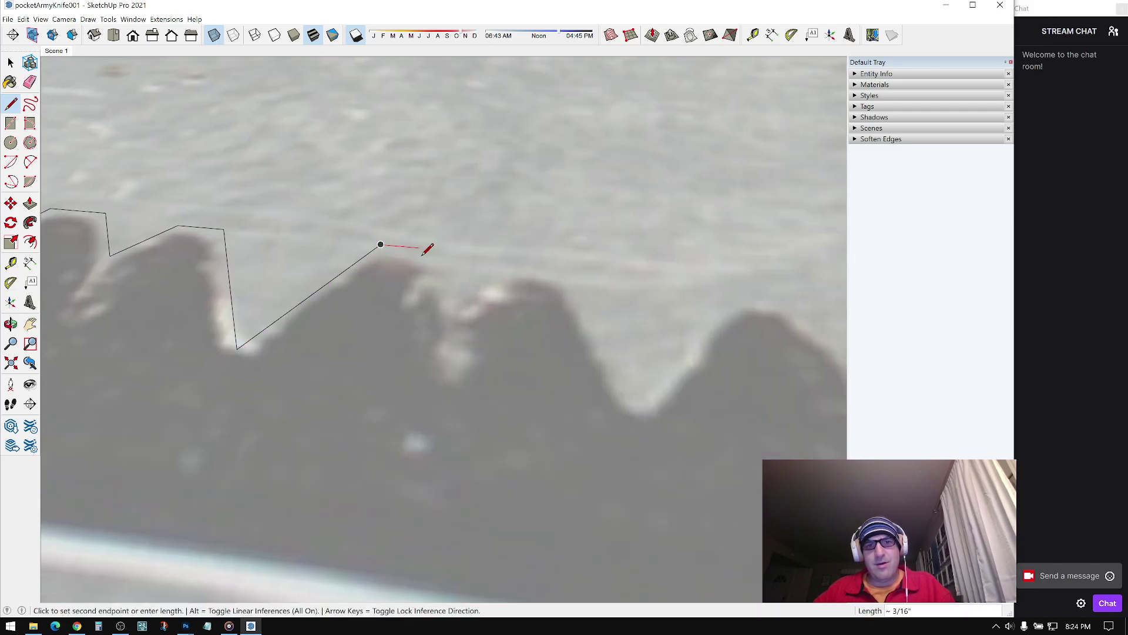
{"action": "scroll", "coordinate": [429, 252], "scroll_direction": "up", "scroll_amount": 2}
{"action": "left_click", "coordinate": [459, 306]}
{"action": "left_click", "coordinate": [517, 273]}
Step: Trace the twelfth large tooth, with a line about 13/16" long up its far side, and the next pair of notches
{"action": "left_click", "coordinate": [707, 440]}
{"action": "middle_click_drag", "start_coordinate": [711, 440], "coordinate": [327, 383]}
{"action": "left_click", "coordinate": [373, 330]}
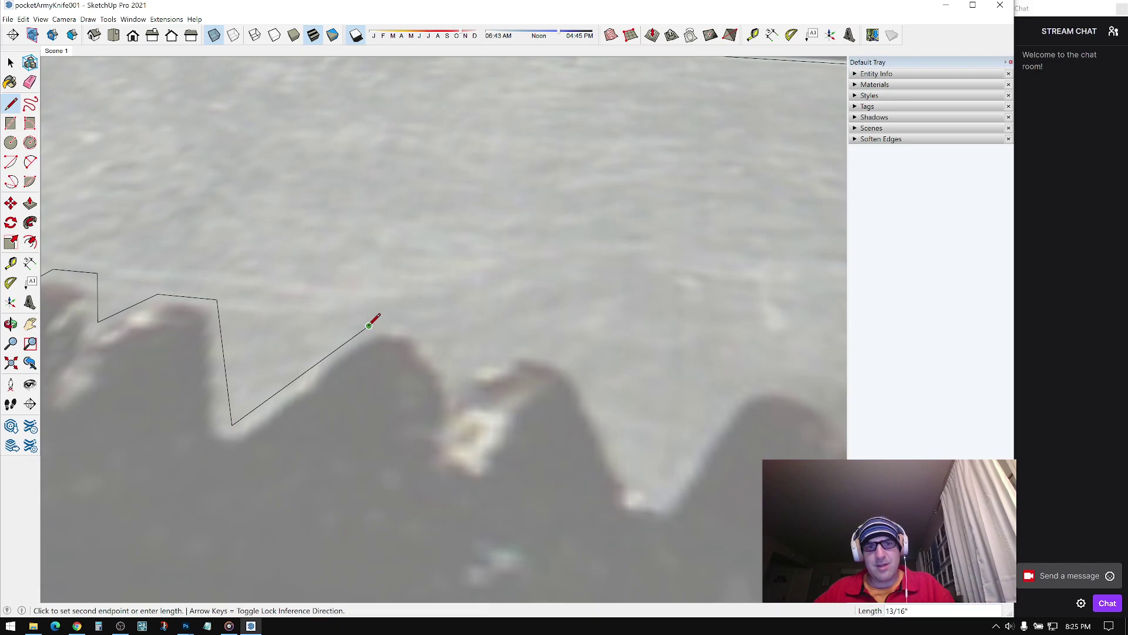
{"action": "scroll", "coordinate": [423, 329], "scroll_direction": "up", "scroll_amount": 1}
{"action": "scroll", "coordinate": [466, 392], "scroll_direction": "up", "scroll_amount": 1}
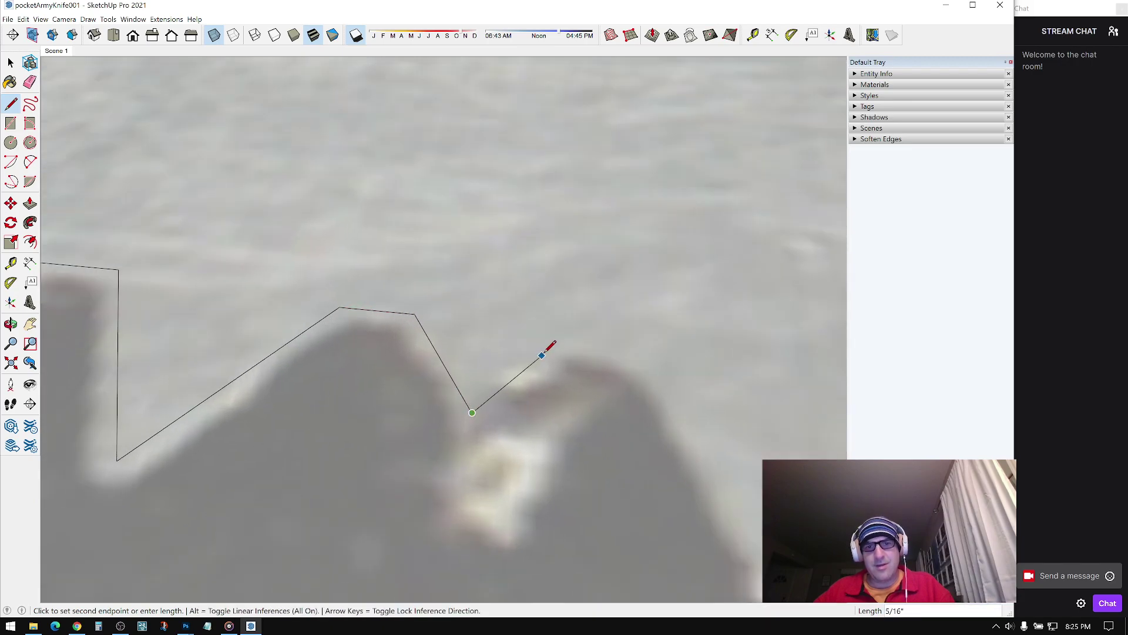
{"action": "left_click", "coordinate": [633, 352]}
Step: Outline the thirteenth large tooth and span the merged notches at the start of the red area with one flat top
{"action": "middle_click_drag", "start_coordinate": [675, 411], "coordinate": [441, 238]}
{"action": "left_click", "coordinate": [483, 333]}
{"action": "middle_click_drag", "start_coordinate": [671, 228], "coordinate": [375, 310]}
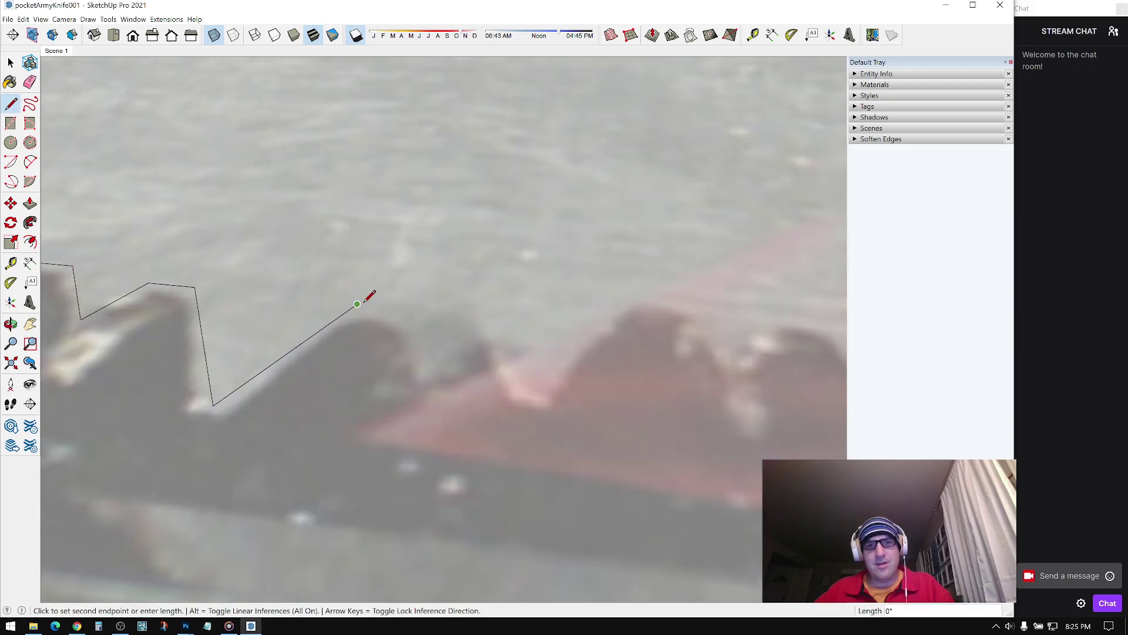
{"action": "scroll", "coordinate": [400, 304], "scroll_direction": "up", "scroll_amount": 1}
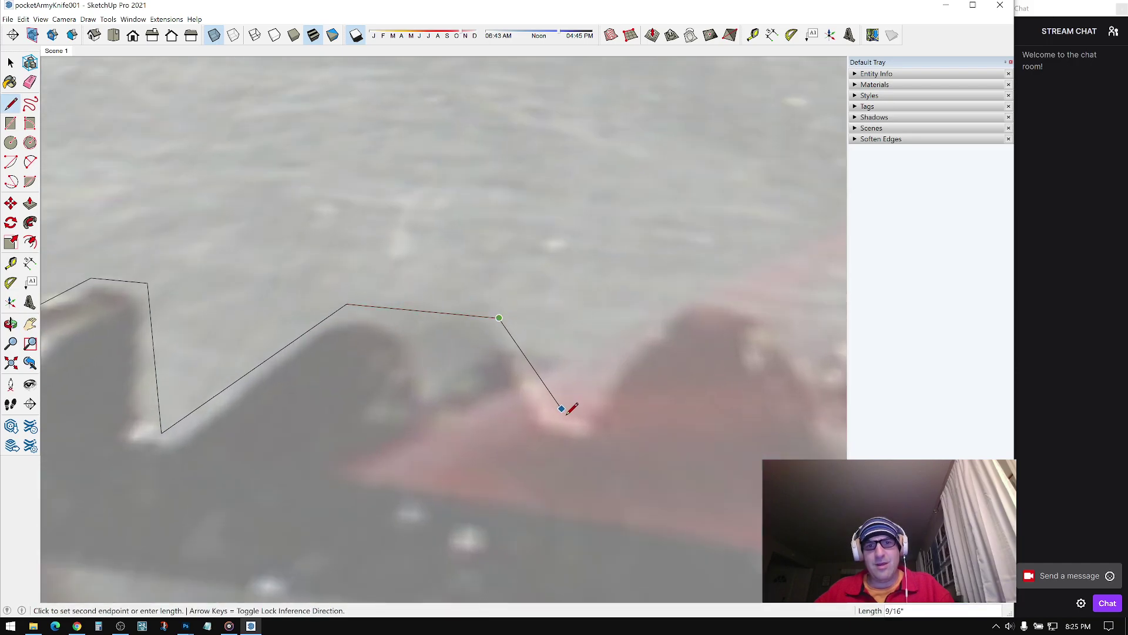
Step: Trace the fourteenth large tooth and the pair of notches in the red-tinted area with connected straight lines
{"action": "left_click", "coordinate": [565, 420]}
{"action": "middle_click_drag", "start_coordinate": [565, 421], "coordinate": [254, 385], "text": "shift"}
{"action": "scroll", "coordinate": [250, 400], "scroll_direction": "down", "scroll_amount": 1}
{"action": "left_click", "coordinate": [369, 312]}
{"action": "scroll", "coordinate": [438, 324], "scroll_direction": "up", "scroll_amount": 1}
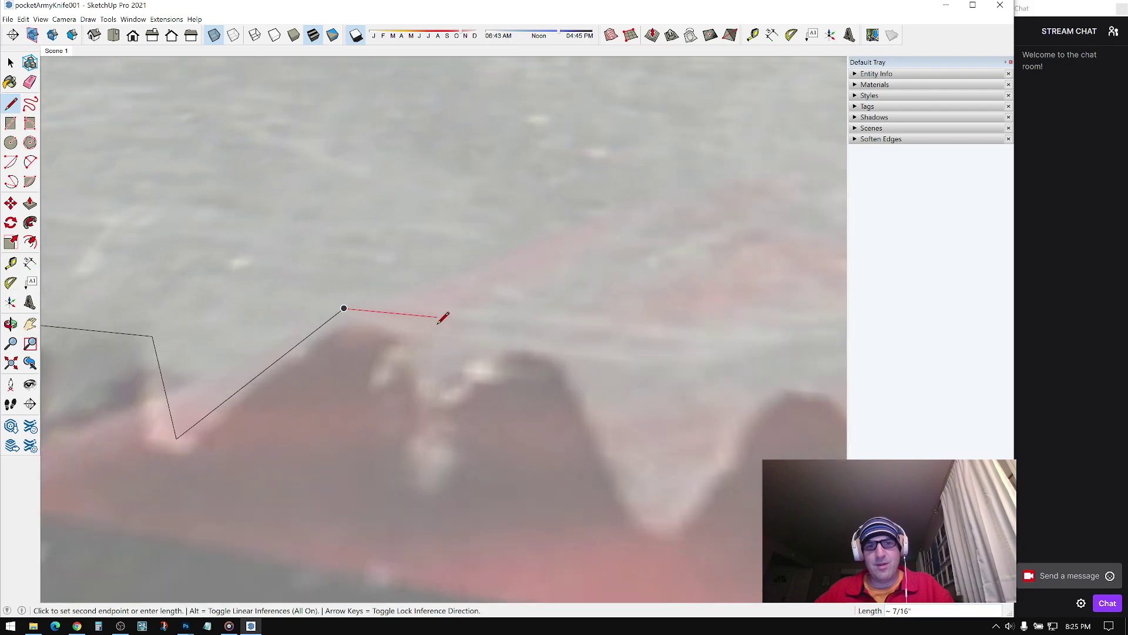
{"action": "left_click", "coordinate": [415, 315]}
{"action": "left_click", "coordinate": [504, 339]}
{"action": "left_click", "coordinate": [569, 348]}
{"action": "middle_click_drag", "start_coordinate": [570, 348], "coordinate": [318, 243], "text": "shift"}
{"action": "scroll", "coordinate": [318, 246], "scroll_direction": "down", "scroll_amount": 1}
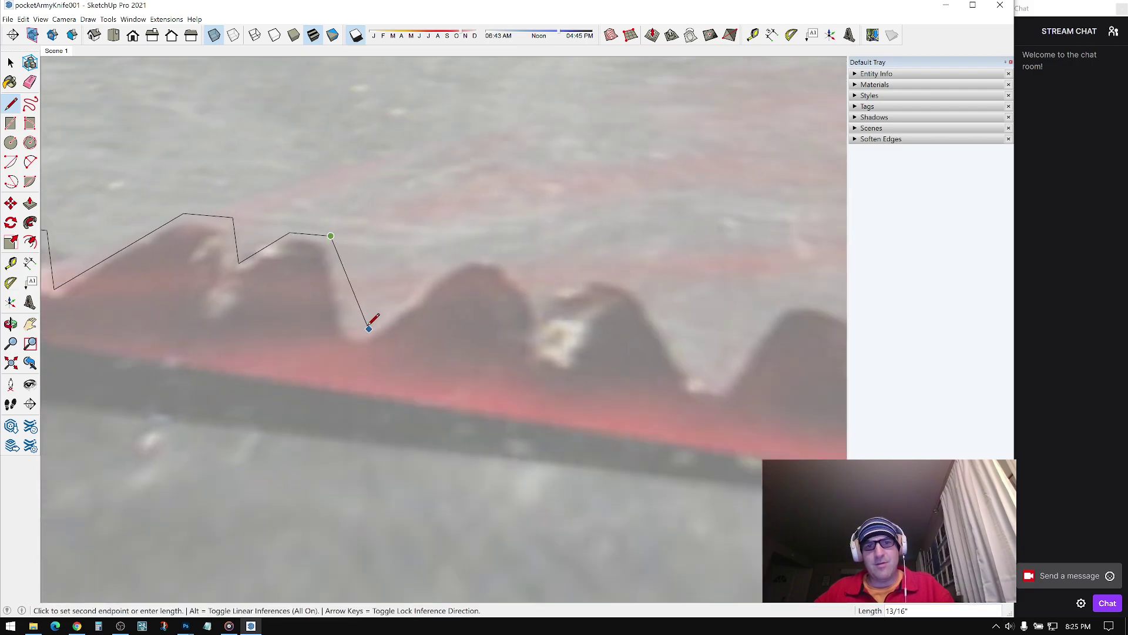
Step: Undo the last line, then retrace from the notch corner around the fifteenth large tooth and its following pair of notches
{"action": "middle_click_drag", "start_coordinate": [433, 284], "coordinate": [301, 250]}
{"action": "key", "text": "ctrl+z"}
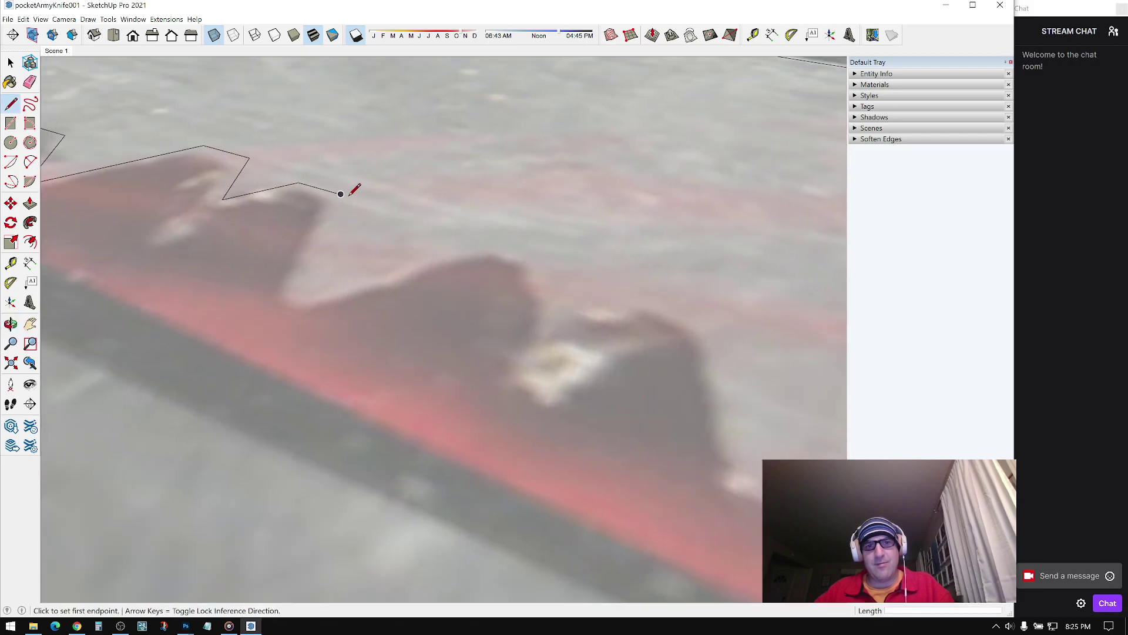
{"action": "left_click", "coordinate": [343, 193]}
{"action": "scroll", "coordinate": [312, 278], "scroll_direction": "up", "scroll_amount": 1}
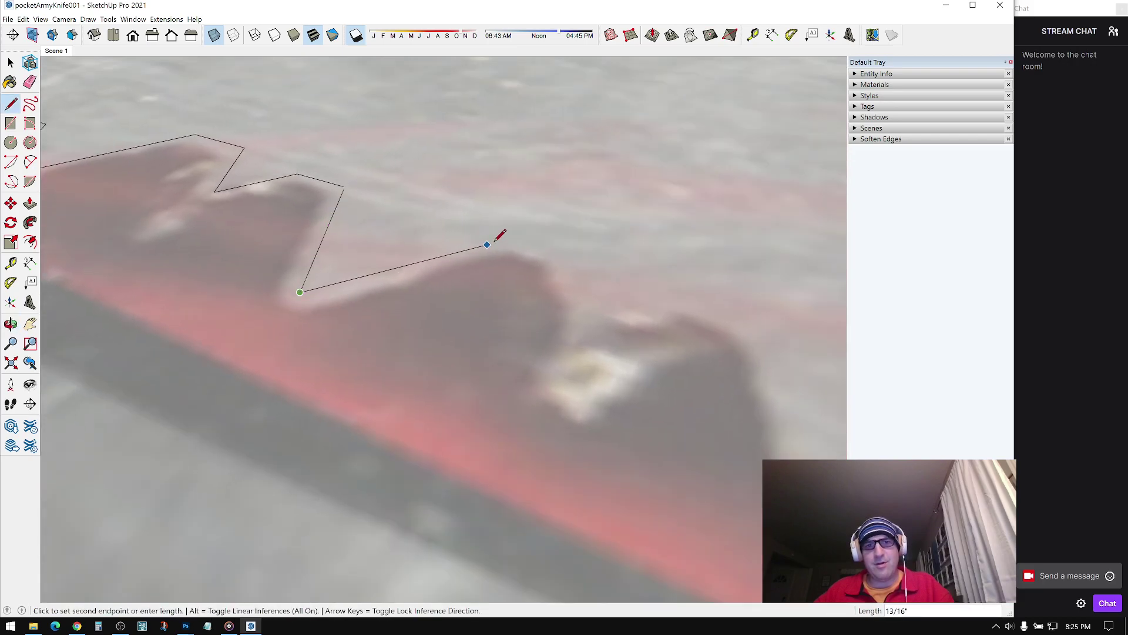
{"action": "left_click", "coordinate": [559, 255]}
{"action": "left_click", "coordinate": [579, 317]}
{"action": "mouse_move", "coordinate": [579, 317]}
{"action": "middle_mouse_down"}
{"action": "mouse_move", "coordinate": [395, 347]}
{"action": "mouse_move", "coordinate": [511, 322]}
{"action": "mouse_move", "coordinate": [455, 297]}
{"action": "mouse_move", "coordinate": [183, 342]}
{"action": "middle_mouse_up"}
{"action": "left_click", "coordinate": [559, 329]}
{"action": "left_click", "coordinate": [464, 317]}
Step: Draw the far side of the sixteenth large tooth and the two flat-topped notches beyond it
{"action": "scroll", "coordinate": [320, 288], "scroll_direction": "up", "scroll_amount": 1}
{"action": "left_click", "coordinate": [313, 296]}
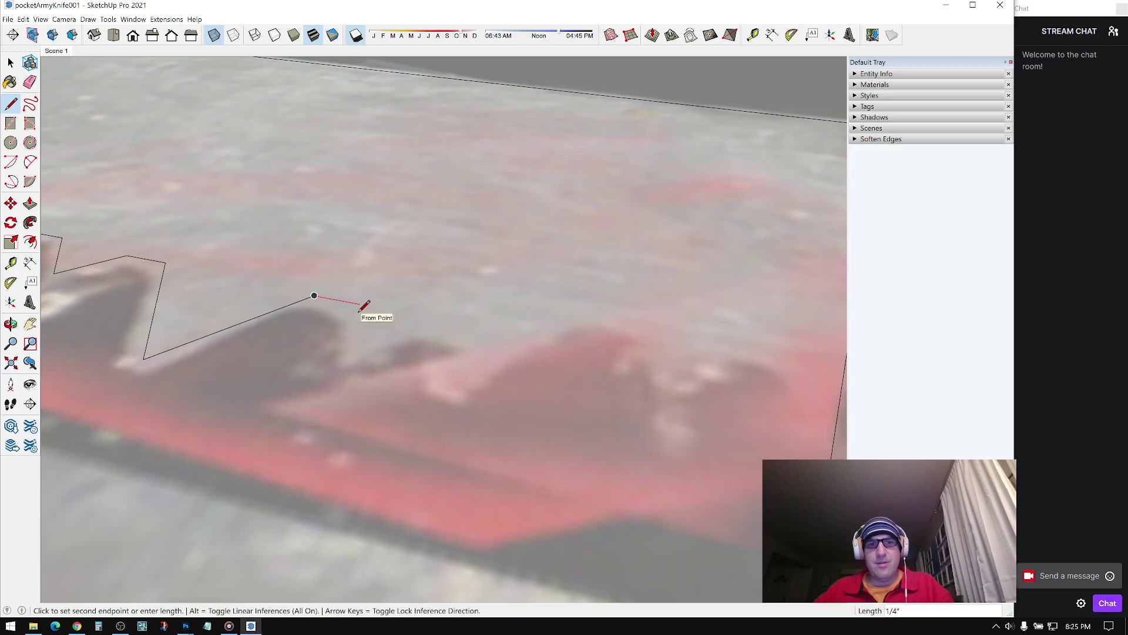
{"action": "mouse_move", "coordinate": [358, 355]}
{"action": "middle_mouse_down"}
{"action": "mouse_move", "coordinate": [315, 335]}
{"action": "mouse_move", "coordinate": [319, 312]}
{"action": "mouse_move", "coordinate": [574, 309]}
{"action": "mouse_move", "coordinate": [530, 304]}
{"action": "mouse_move", "coordinate": [390, 376]}
{"action": "mouse_move", "coordinate": [357, 348]}
{"action": "middle_mouse_up"}
{"action": "left_click", "coordinate": [328, 301]}
{"action": "scroll", "coordinate": [349, 331], "scroll_direction": "up", "scroll_amount": 2}
{"action": "mouse_move", "coordinate": [367, 389]}
{"action": "middle_mouse_down"}
{"action": "mouse_move", "coordinate": [214, 272]}
{"action": "mouse_move", "coordinate": [353, 282]}
{"action": "middle_mouse_up"}
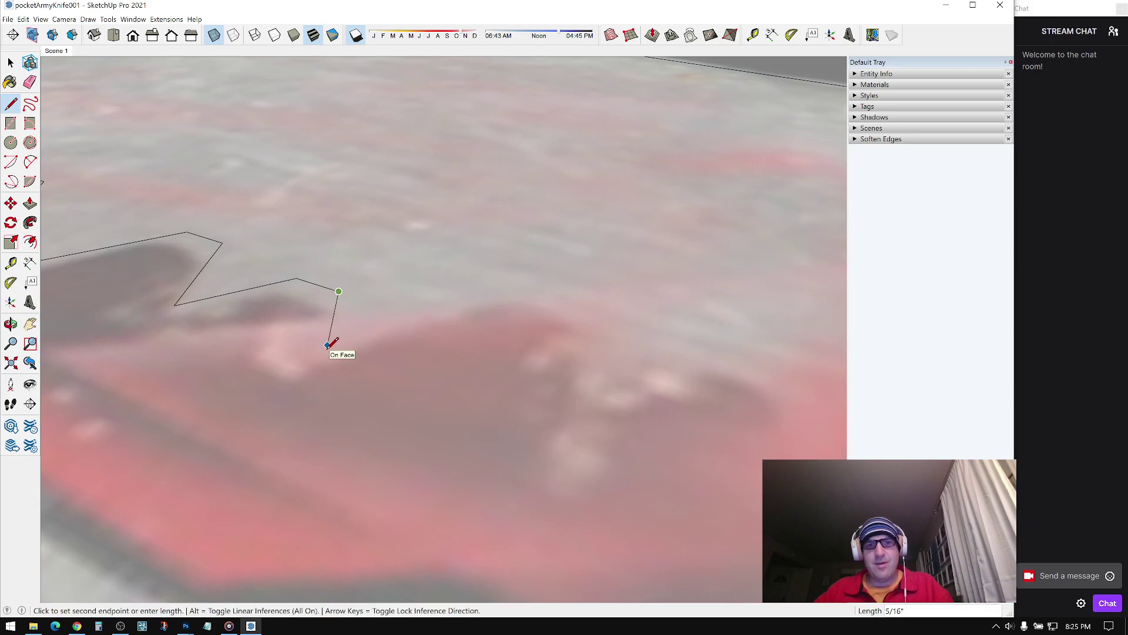
Step: Trace the last large tooth and final pair of notches, joining the line to the blade's end edge to close the outline
{"action": "mouse_move", "coordinate": [412, 317]}
{"action": "middle_mouse_down"}
{"action": "mouse_move", "coordinate": [476, 285]}
{"action": "mouse_move", "coordinate": [501, 310]}
{"action": "mouse_move", "coordinate": [605, 292]}
{"action": "middle_mouse_up"}
{"action": "left_click", "coordinate": [511, 286]}
{"action": "left_click", "coordinate": [637, 334]}
{"action": "middle_click_drag", "start_coordinate": [638, 333], "coordinate": [270, 306]}
{"action": "mouse_move", "coordinate": [486, 299]}
{"action": "middle_mouse_down"}
{"action": "mouse_move", "coordinate": [560, 376]}
{"action": "mouse_move", "coordinate": [524, 303]}
{"action": "middle_mouse_up"}
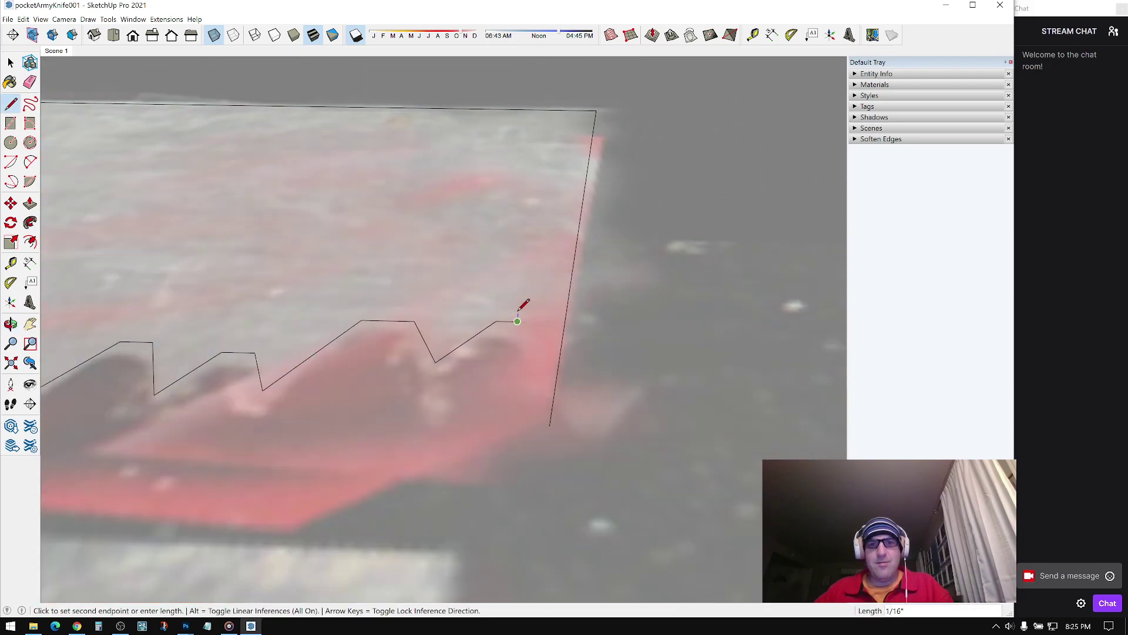
{"action": "left_click", "coordinate": [565, 322]}
{"action": "scroll", "coordinate": [557, 361], "scroll_direction": "down", "scroll_amount": 5}
{"action": "key", "text": "space"}
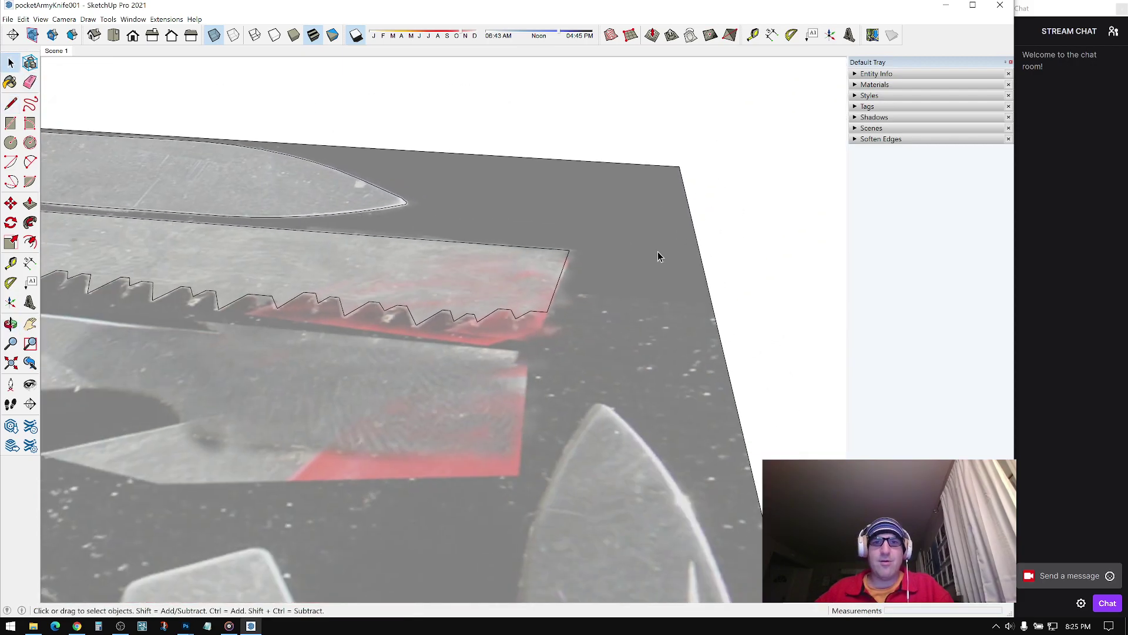
Step: Examine the traced serrated blade and the remaining untraced tools on the knife image
{"action": "scroll", "coordinate": [413, 325], "scroll_direction": "down", "scroll_amount": 10}
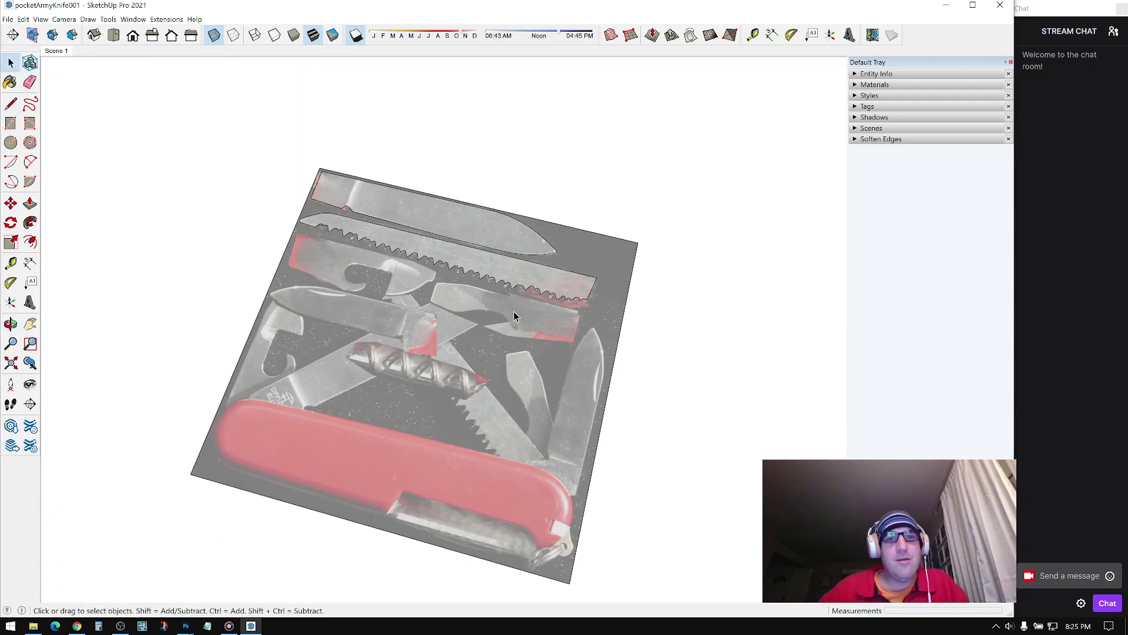
{"action": "scroll", "coordinate": [513, 312], "scroll_direction": "down", "scroll_amount": 3}
{"action": "middle_click_drag", "start_coordinate": [491, 299], "coordinate": [499, 270]}
{"action": "scroll", "coordinate": [421, 302], "scroll_direction": "up", "scroll_amount": 4}
{"action": "scroll", "coordinate": [500, 271], "scroll_direction": "up", "scroll_amount": 1}
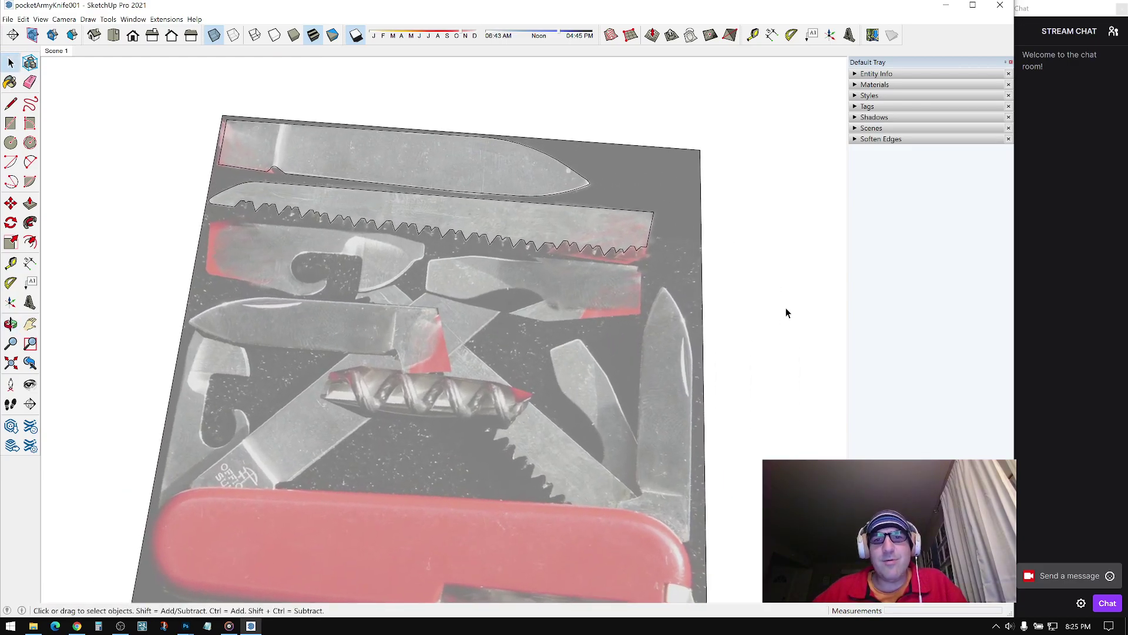
{"action": "middle_click_drag", "start_coordinate": [587, 347], "coordinate": [625, 363]}
{"action": "scroll", "coordinate": [426, 320], "scroll_direction": "up", "scroll_amount": 3}
{"action": "middle_click_drag", "start_coordinate": [426, 320], "coordinate": [397, 340]}
{"action": "scroll", "coordinate": [412, 335], "scroll_direction": "up", "scroll_amount": 1}
{"action": "scroll", "coordinate": [529, 361], "scroll_direction": "up", "scroll_amount": 1}
{"action": "mouse_move", "coordinate": [546, 365]}
{"action": "middle_mouse_down"}
{"action": "mouse_move", "coordinate": [586, 375]}
{"action": "mouse_move", "coordinate": [519, 327]}
{"action": "mouse_move", "coordinate": [552, 343]}
{"action": "middle_mouse_up"}
{"action": "scroll", "coordinate": [552, 352], "scroll_direction": "down", "scroll_amount": 2}
{"action": "scroll", "coordinate": [400, 312], "scroll_direction": "up", "scroll_amount": 2}
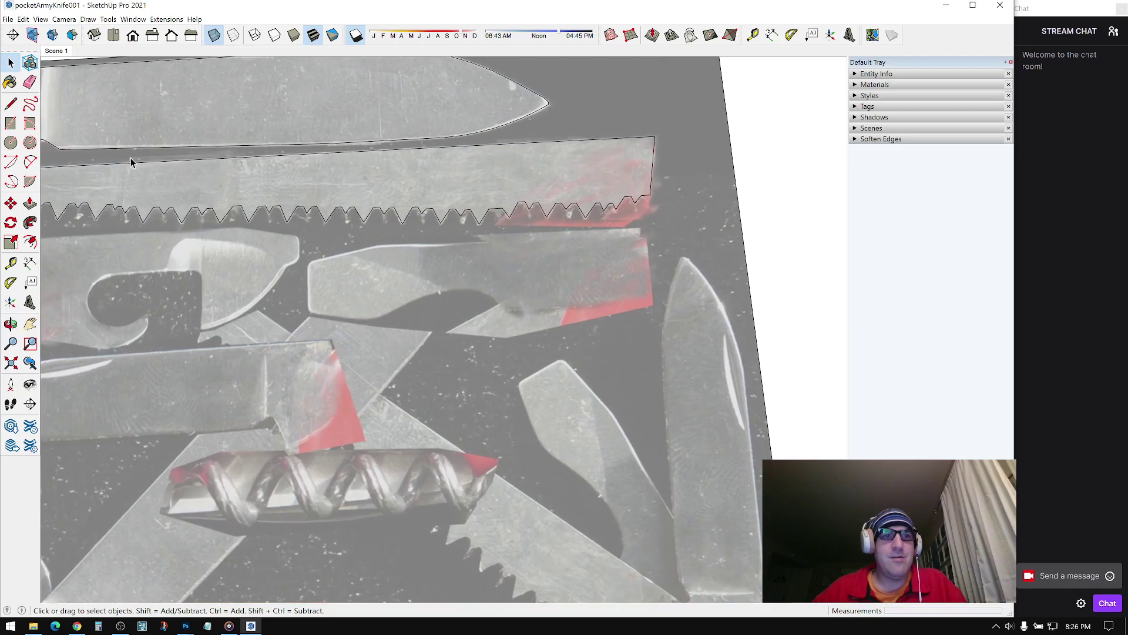
{"action": "left_click", "coordinate": [10, 104]}
{"action": "scroll", "coordinate": [572, 258], "scroll_direction": "up", "scroll_amount": 1}
{"action": "middle_click_drag", "start_coordinate": [587, 254], "coordinate": [558, 262]}
{"action": "middle_click_drag", "start_coordinate": [344, 250], "coordinate": [511, 267], "text": "shift"}
{"action": "scroll", "coordinate": [510, 267], "scroll_direction": "down", "scroll_amount": 1}
{"action": "middle_click_drag", "start_coordinate": [229, 242], "coordinate": [395, 293], "text": "shift"}
{"action": "scroll", "coordinate": [318, 294], "scroll_direction": "up", "scroll_amount": 3}
{"action": "scroll", "coordinate": [315, 294], "scroll_direction": "up", "scroll_amount": 1}
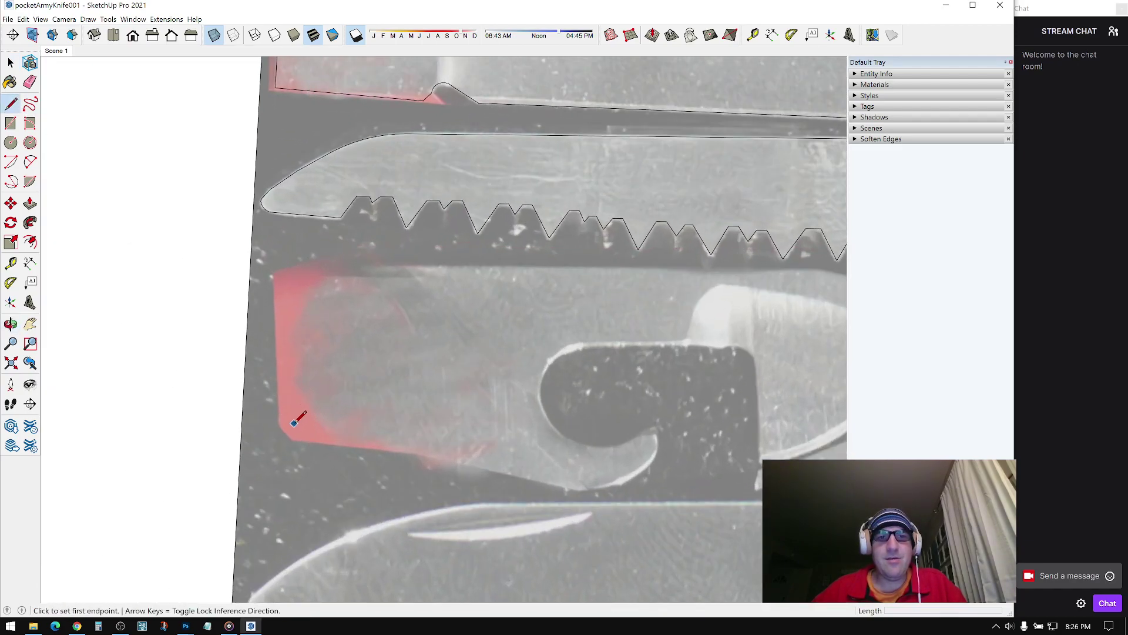
{"action": "scroll", "coordinate": [297, 393], "scroll_direction": "down", "scroll_amount": 2}
{"action": "middle_click_drag", "start_coordinate": [296, 394], "coordinate": [252, 194]}
{"action": "key", "text": "space"}
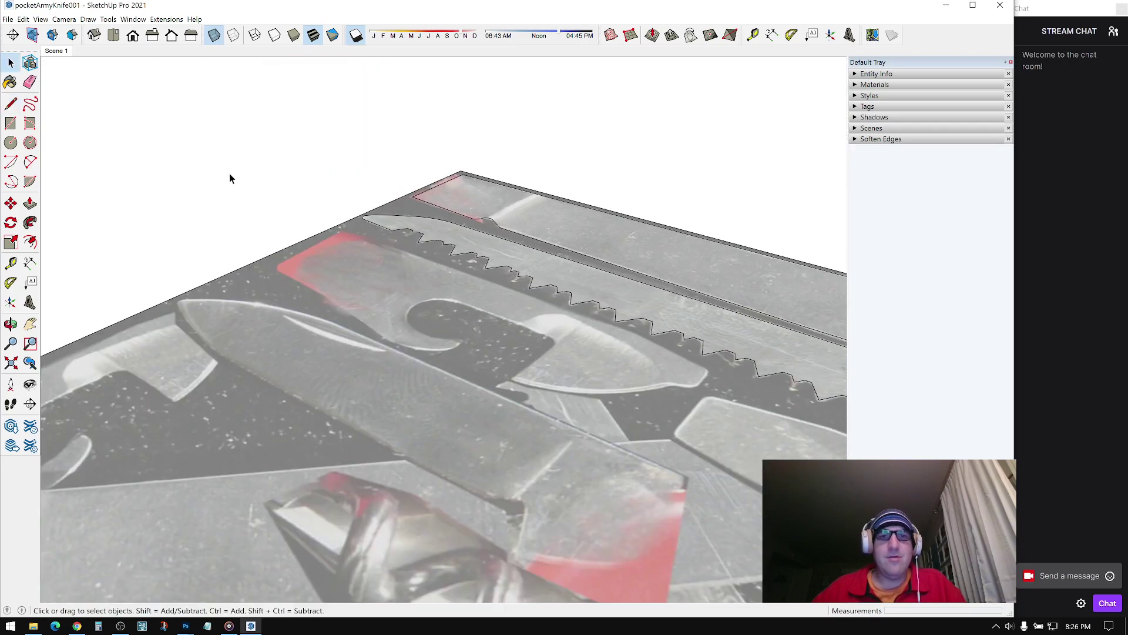
Step: Save the model as a new version named pocketArmyKnife002
{"action": "scroll", "coordinate": [356, 297], "scroll_direction": "down", "scroll_amount": 2}
{"action": "scroll", "coordinate": [356, 298], "scroll_direction": "down", "scroll_amount": 2}
{"action": "middle_click_drag", "start_coordinate": [356, 299], "coordinate": [421, 321]}
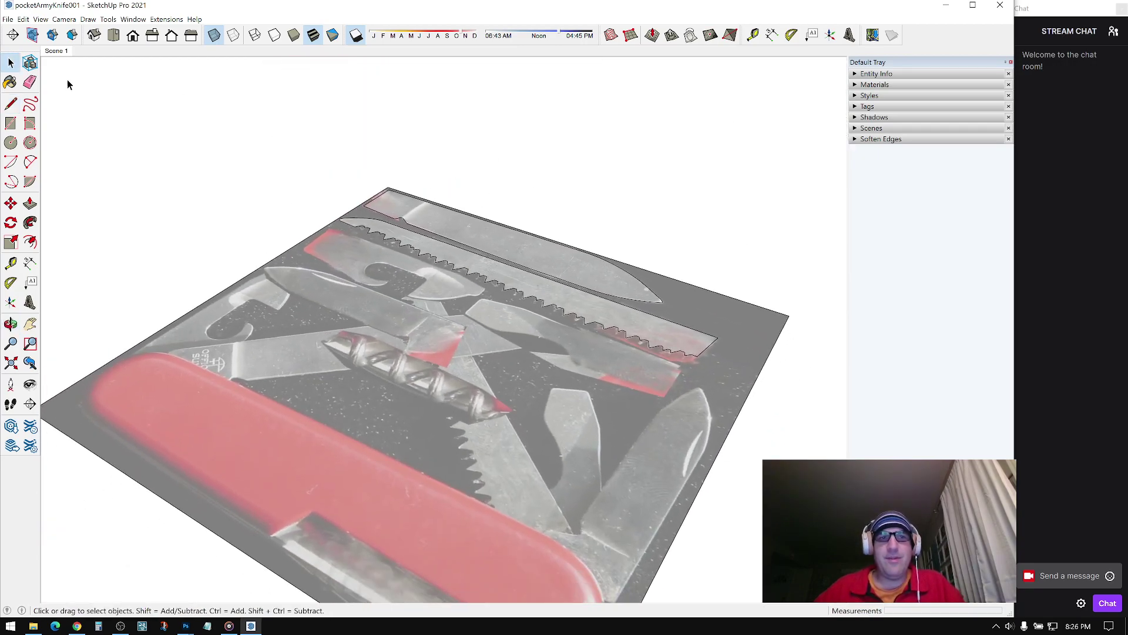
{"action": "left_click", "coordinate": [8, 20]}
{"action": "left_click", "coordinate": [35, 75]}
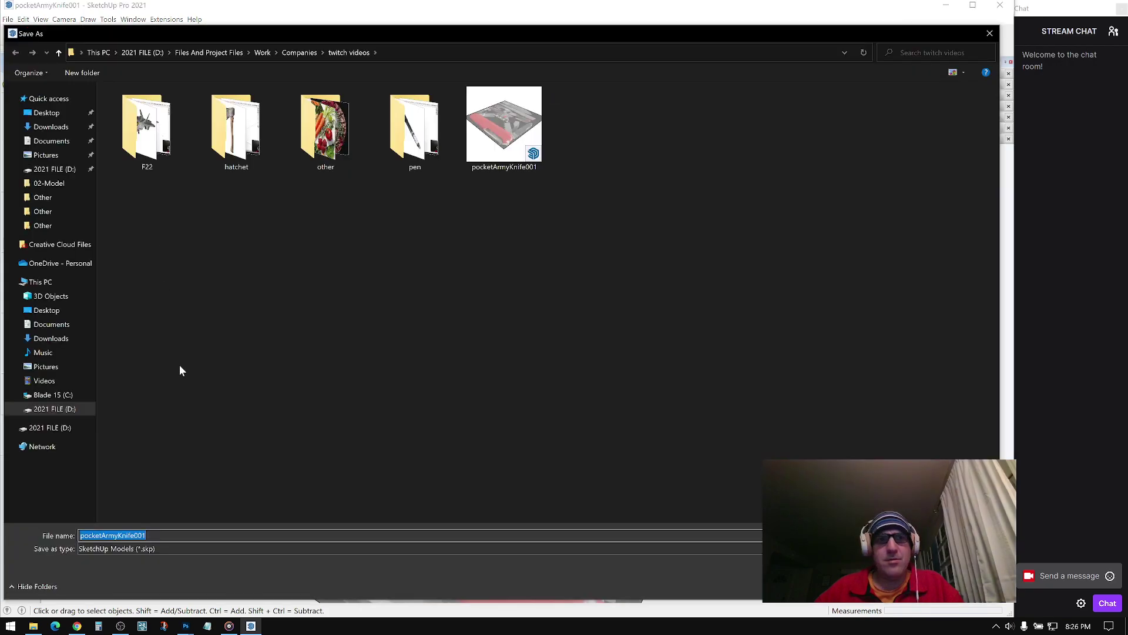
{"action": "left_click", "coordinate": [143, 535]}
{"action": "key", "text": "BackSpace"}
{"action": "type", "text": "2"}
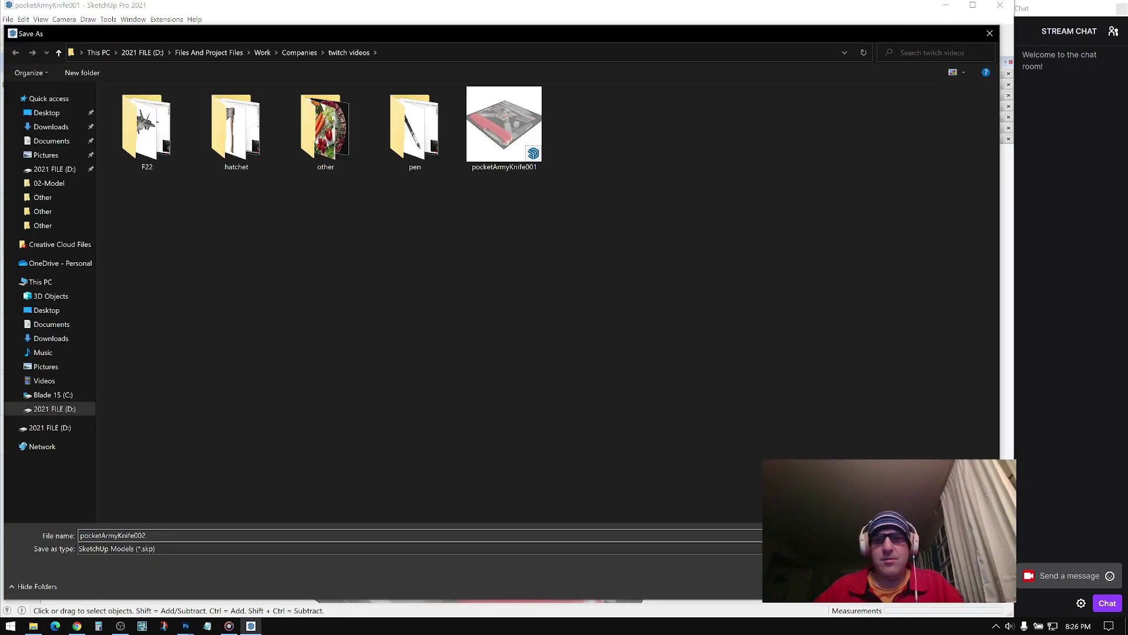
{"action": "key", "text": "Return"}
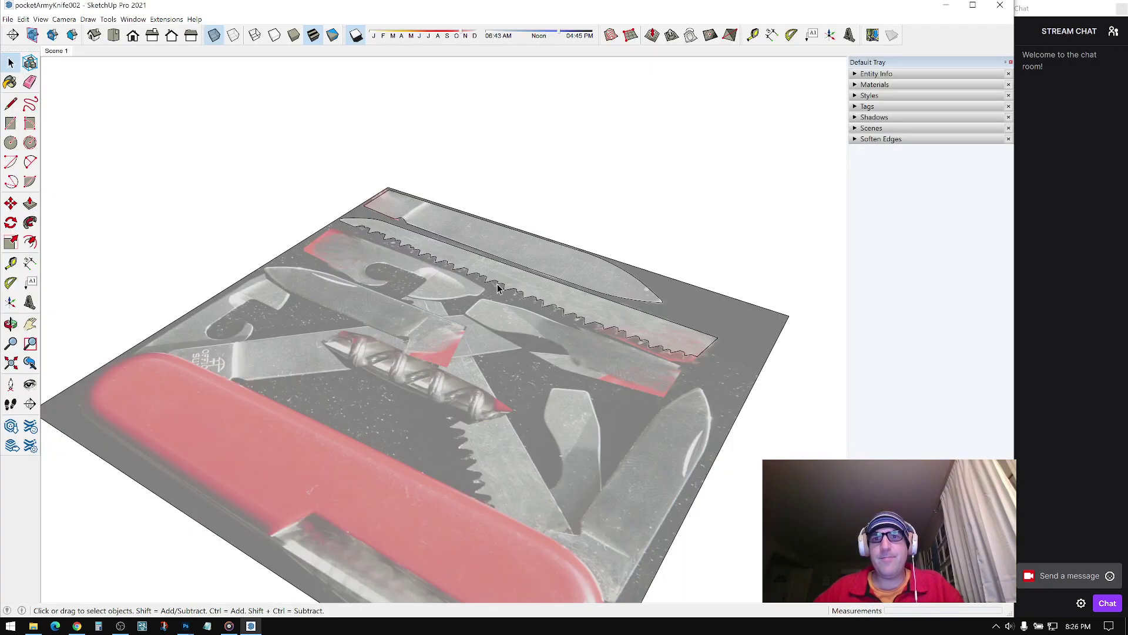
Step: Draw the hook-notched tool's base edge as a straight line across its red-tinted end
{"action": "left_click", "coordinate": [10, 104]}
{"action": "middle_click_drag", "start_coordinate": [411, 353], "coordinate": [468, 420]}
{"action": "scroll", "coordinate": [317, 288], "scroll_direction": "up", "scroll_amount": 2}
{"action": "scroll", "coordinate": [316, 286], "scroll_direction": "up", "scroll_amount": 8}
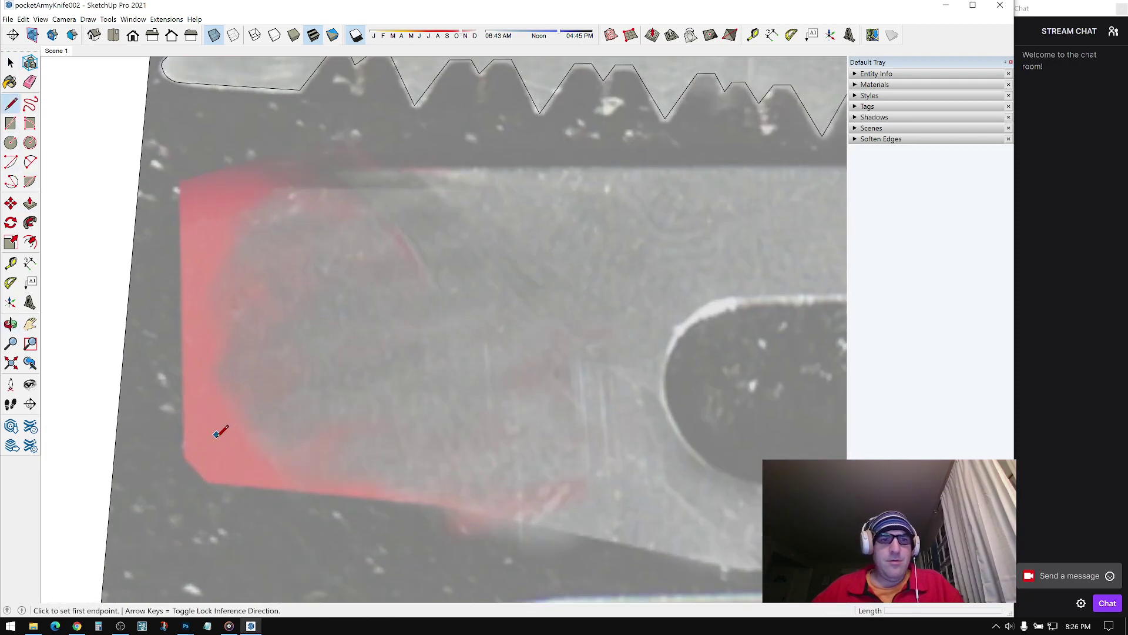
{"action": "left_click", "coordinate": [222, 452]}
{"action": "left_click", "coordinate": [229, 183]}
Step: Trace the hook-notched tool's long back edge and its sloped end section to the corner of the blunt tip
{"action": "middle_click_drag", "start_coordinate": [229, 183], "coordinate": [212, 243]}
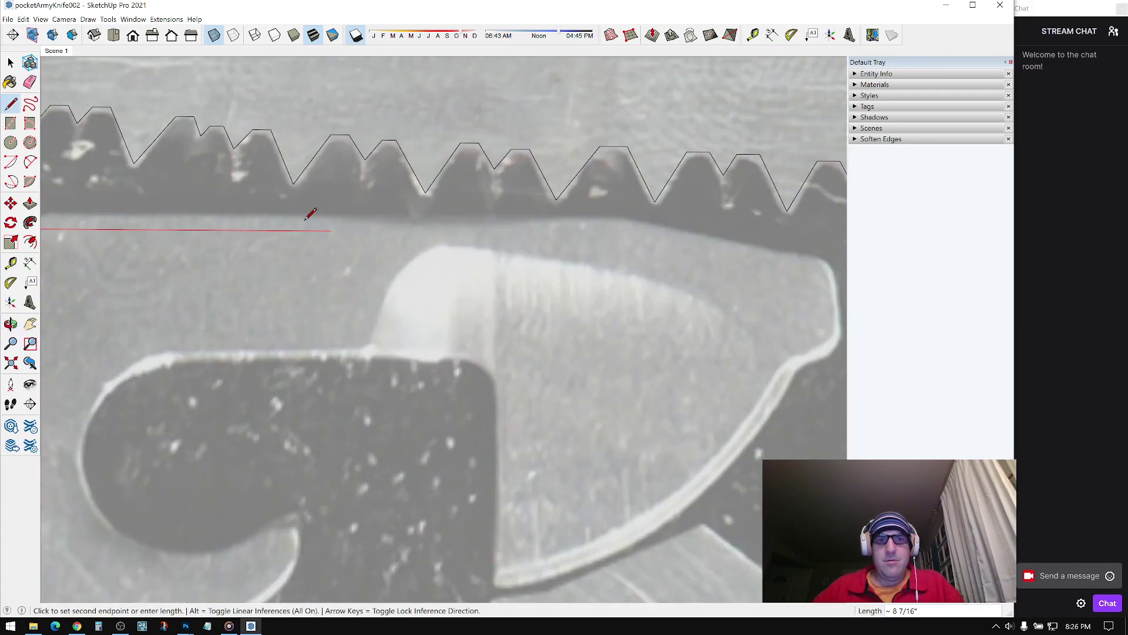
{"action": "scroll", "coordinate": [347, 217], "scroll_direction": "up", "scroll_amount": 4}
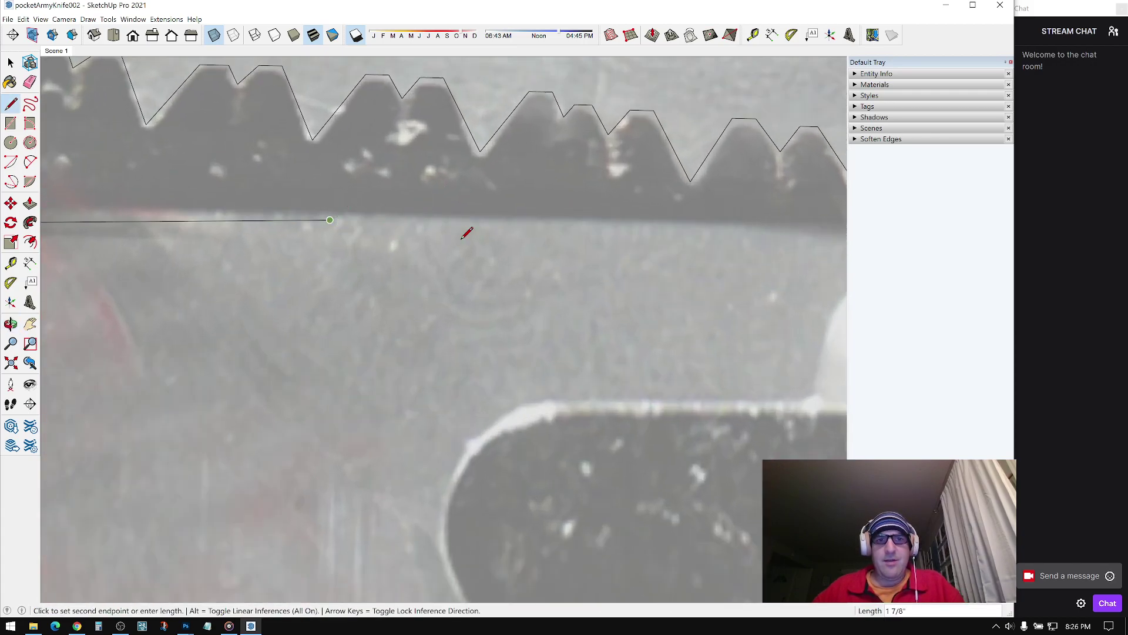
{"action": "scroll", "coordinate": [388, 223], "scroll_direction": "down", "scroll_amount": 5}
{"action": "left_click", "coordinate": [479, 215]}
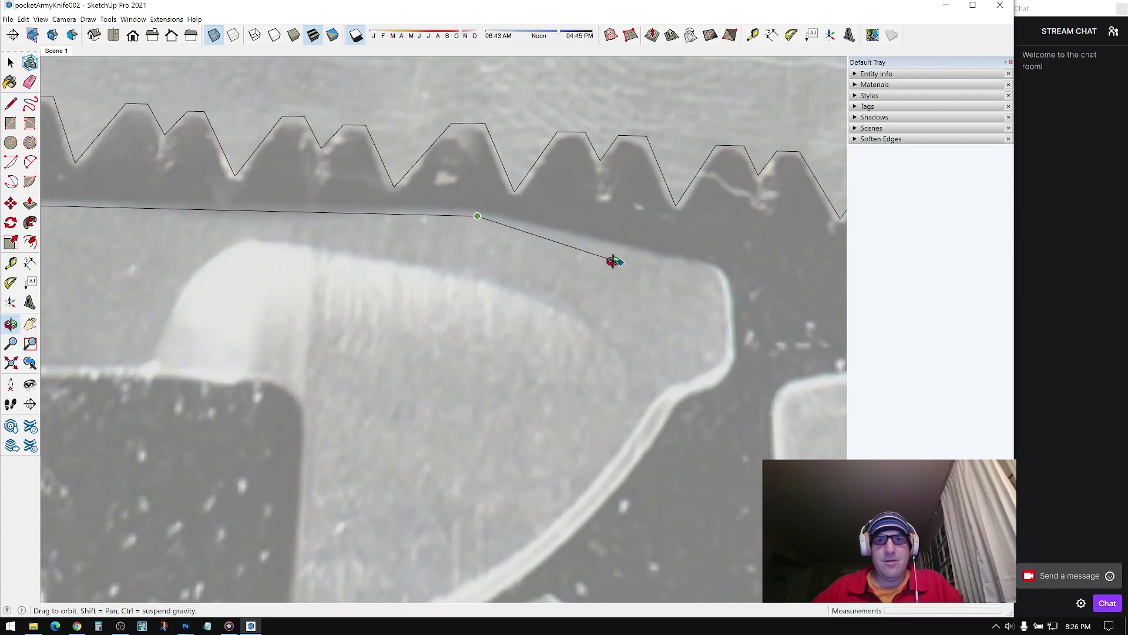
{"action": "scroll", "coordinate": [612, 259], "scroll_direction": "up", "scroll_amount": 5}
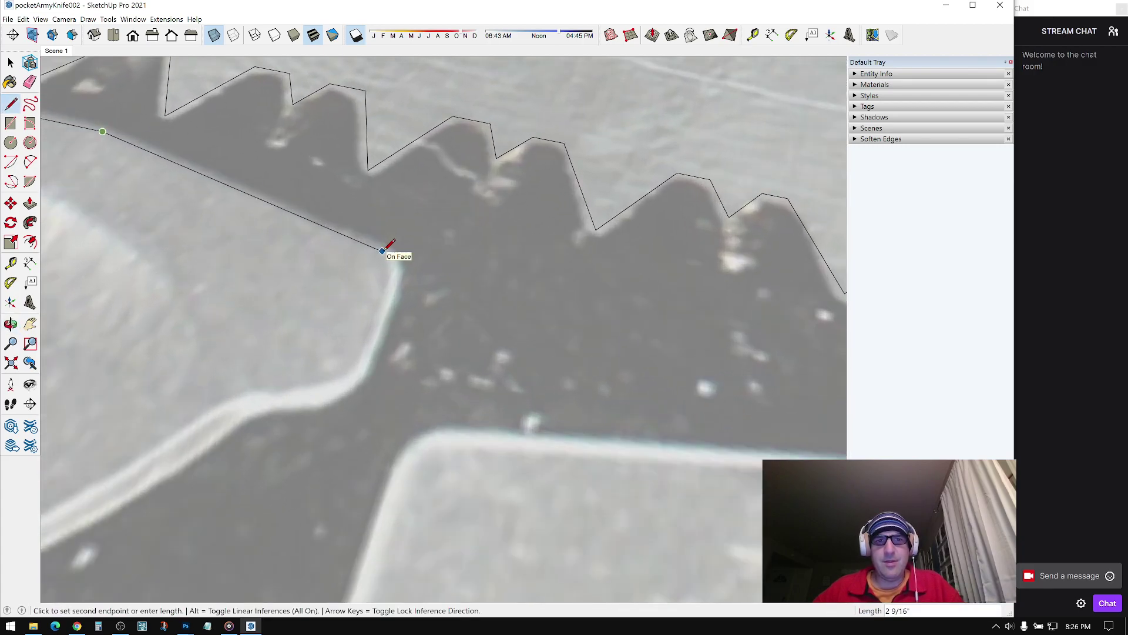
{"action": "left_click", "coordinate": [382, 251]}
Step: Trace the blunt tip of the hook-notched tool with short segments around its end edge and rounded corners
{"action": "scroll", "coordinate": [385, 254], "scroll_direction": "up", "scroll_amount": 5}
{"action": "scroll", "coordinate": [399, 292], "scroll_direction": "up", "scroll_amount": 2}
{"action": "middle_click_drag", "start_coordinate": [405, 294], "coordinate": [347, 277]}
{"action": "scroll", "coordinate": [384, 283], "scroll_direction": "up", "scroll_amount": 1}
{"action": "left_click", "coordinate": [425, 274]}
{"action": "middle_click_drag", "start_coordinate": [425, 273], "coordinate": [282, 335]}
{"action": "scroll", "coordinate": [426, 319], "scroll_direction": "down", "scroll_amount": 2}
{"action": "scroll", "coordinate": [376, 307], "scroll_direction": "up", "scroll_amount": 3}
{"action": "mouse_move", "coordinate": [324, 303]}
{"action": "middle_mouse_down"}
{"action": "mouse_move", "coordinate": [398, 330]}
{"action": "mouse_move", "coordinate": [424, 368]}
{"action": "middle_mouse_up"}
{"action": "left_click", "coordinate": [435, 387]}
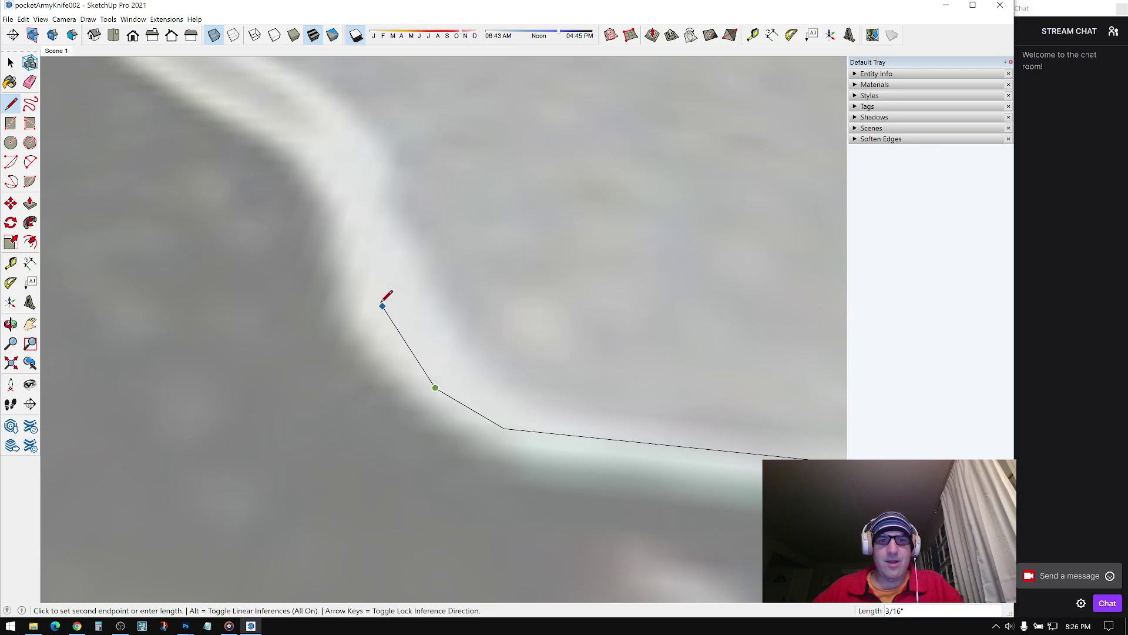
Step: Trace the concave bend behind the blunt tip and the first part of the curved cutting edge
{"action": "mouse_move", "coordinate": [374, 259]}
{"action": "middle_mouse_down"}
{"action": "mouse_move", "coordinate": [352, 272]}
{"action": "mouse_move", "coordinate": [469, 268]}
{"action": "middle_mouse_up"}
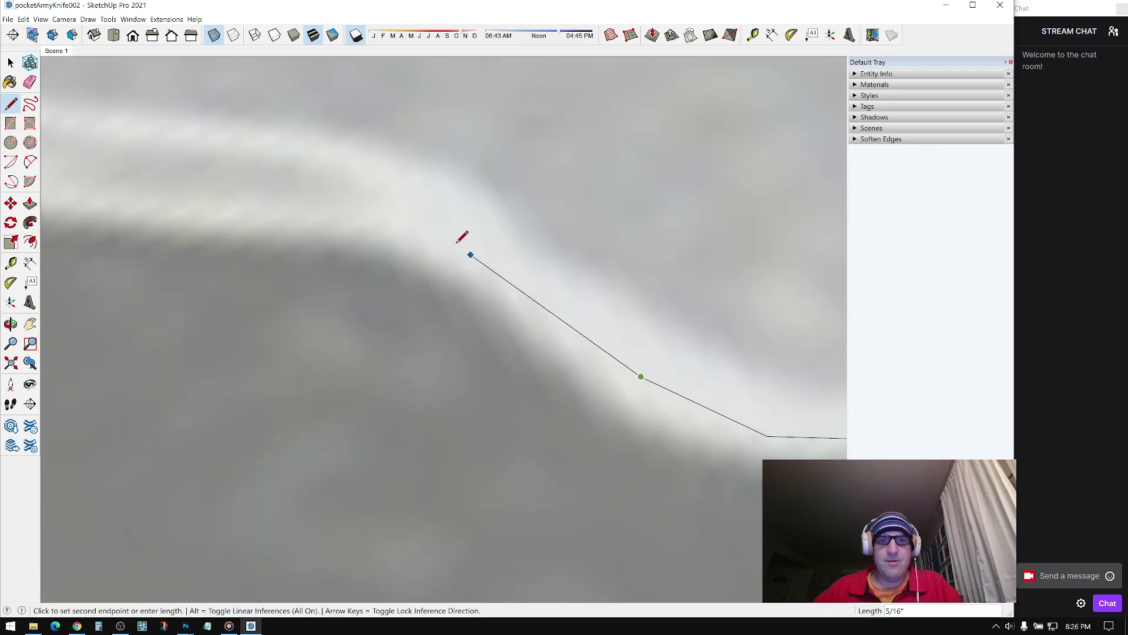
{"action": "scroll", "coordinate": [438, 260], "scroll_direction": "up", "scroll_amount": 3}
{"action": "scroll", "coordinate": [625, 329], "scroll_direction": "up", "scroll_amount": 3}
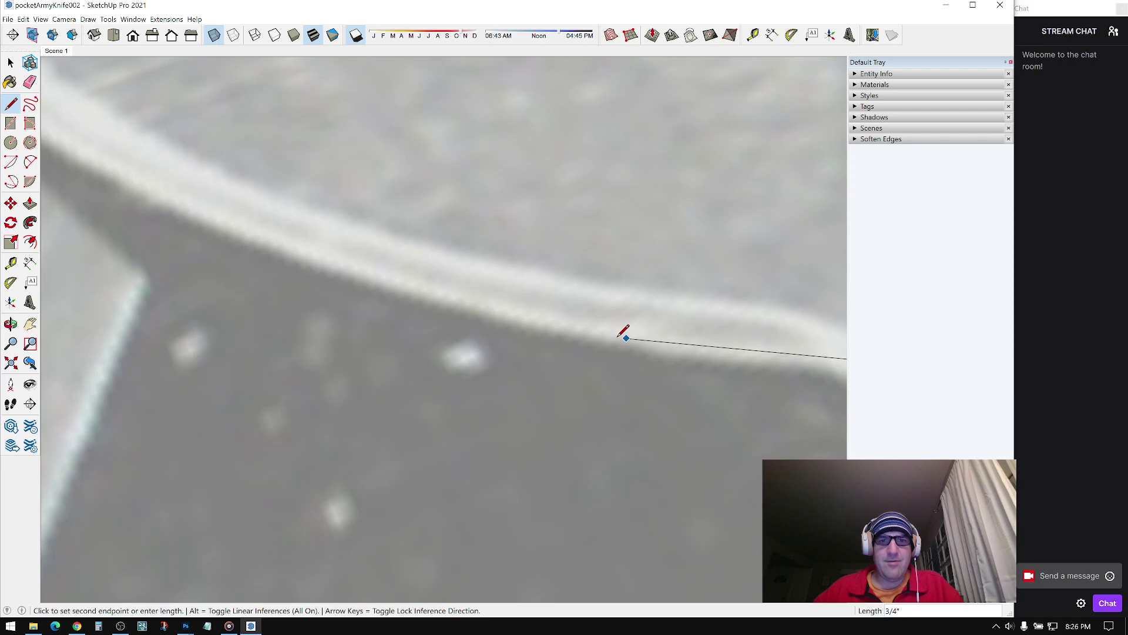
{"action": "middle_click_drag", "start_coordinate": [447, 276], "coordinate": [393, 269]}
{"action": "scroll", "coordinate": [393, 268], "scroll_direction": "up", "scroll_amount": 1}
{"action": "left_click", "coordinate": [384, 291]}
Step: Trace the rest of the curved cutting edge to the sharp corner at the notch opening
{"action": "mouse_move", "coordinate": [238, 271]}
{"action": "middle_mouse_down"}
{"action": "mouse_move", "coordinate": [518, 340]}
{"action": "mouse_move", "coordinate": [398, 343]}
{"action": "mouse_move", "coordinate": [486, 325]}
{"action": "mouse_move", "coordinate": [396, 352]}
{"action": "middle_mouse_up"}
{"action": "scroll", "coordinate": [405, 357], "scroll_direction": "up", "scroll_amount": 2}
{"action": "left_click", "coordinate": [400, 369]}
{"action": "scroll", "coordinate": [203, 347], "scroll_direction": "up", "scroll_amount": 1}
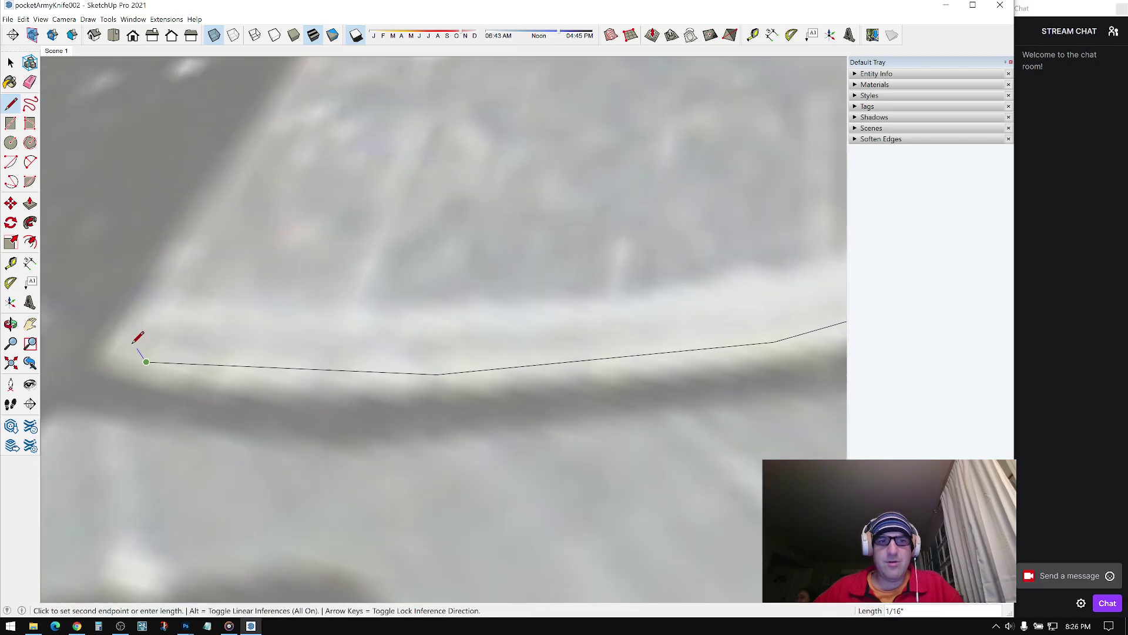
Step: Trace the notch's straight inner side from the sharp corner and follow its rounded inner corner
{"action": "scroll", "coordinate": [137, 343], "scroll_direction": "up", "scroll_amount": 1}
{"action": "middle_click_drag", "start_coordinate": [121, 339], "coordinate": [438, 362]}
{"action": "scroll", "coordinate": [432, 326], "scroll_direction": "up", "scroll_amount": 1}
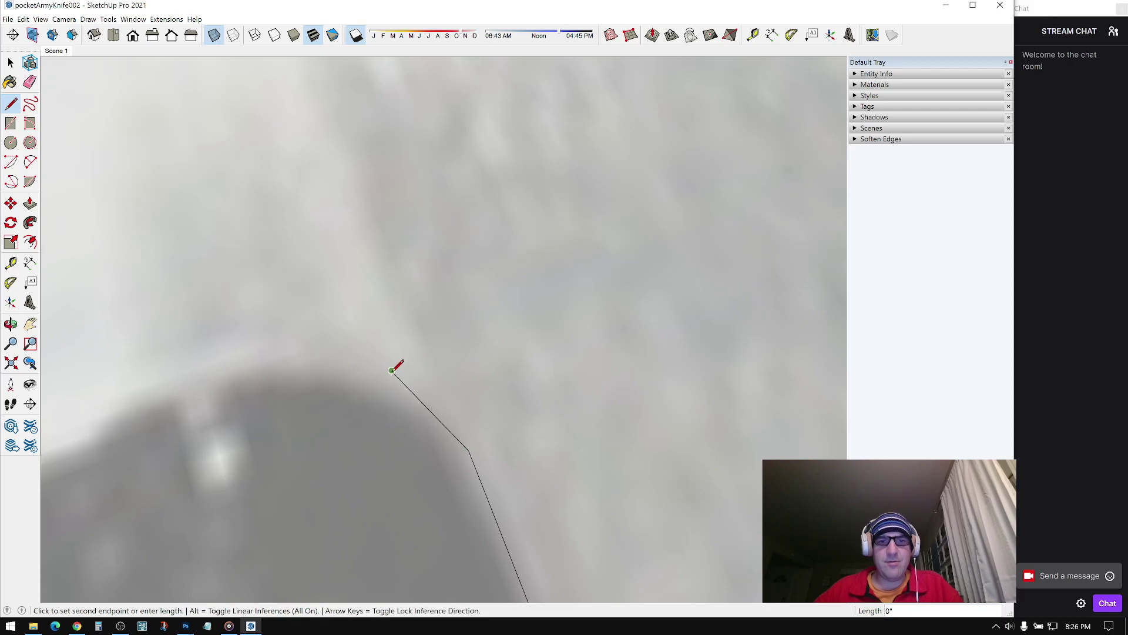
{"action": "middle_click_drag", "start_coordinate": [310, 347], "coordinate": [449, 250]}
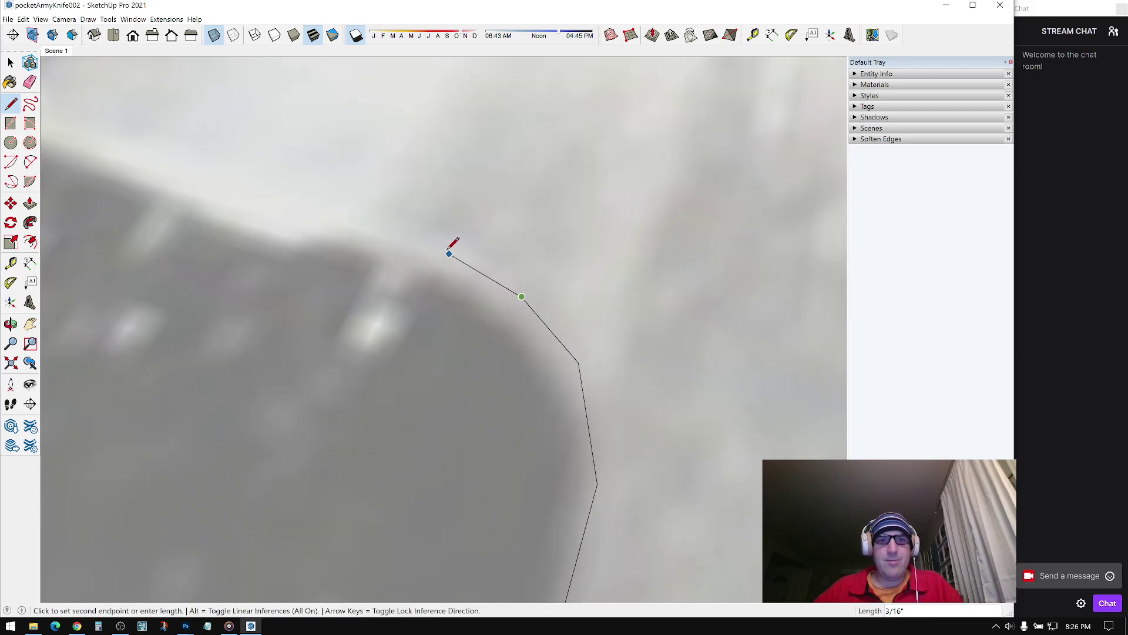
{"action": "middle_click_drag", "start_coordinate": [308, 228], "coordinate": [583, 294]}
Step: Draw the notch's long straight edge from the rounded inner corner to the start of its round end
{"action": "scroll", "coordinate": [335, 303], "scroll_direction": "down", "scroll_amount": 4}
{"action": "scroll", "coordinate": [360, 298], "scroll_direction": "up", "scroll_amount": 3}
{"action": "scroll", "coordinate": [579, 309], "scroll_direction": "up", "scroll_amount": 4}
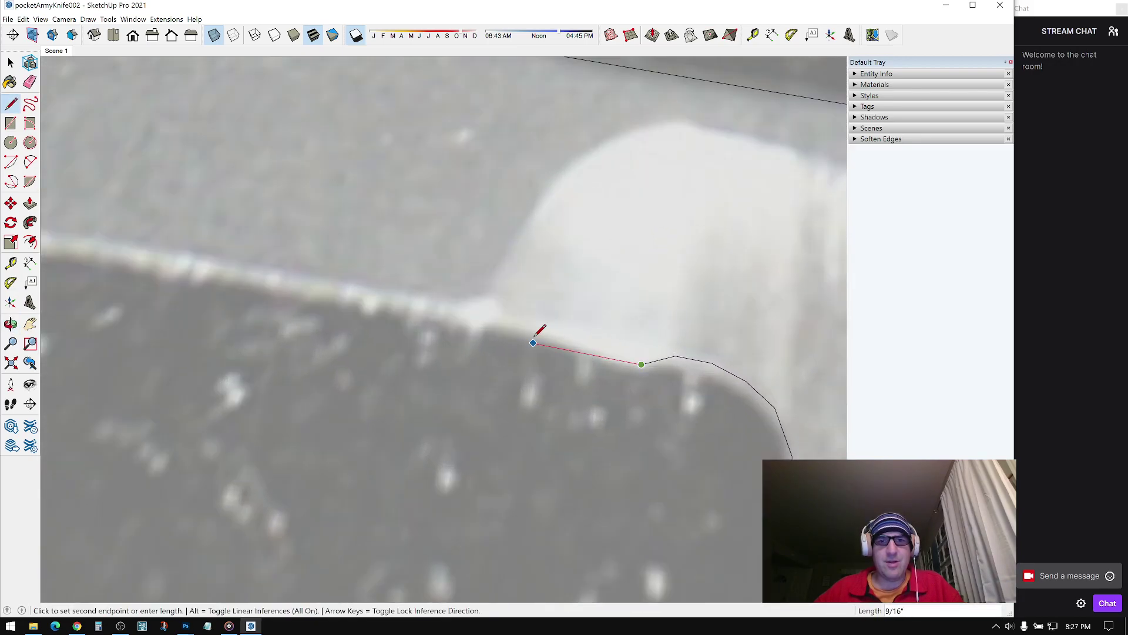
{"action": "scroll", "coordinate": [533, 343], "scroll_direction": "up", "scroll_amount": 1}
{"action": "middle_click_drag", "start_coordinate": [306, 282], "coordinate": [440, 305]}
{"action": "scroll", "coordinate": [405, 236], "scroll_direction": "up", "scroll_amount": 3}
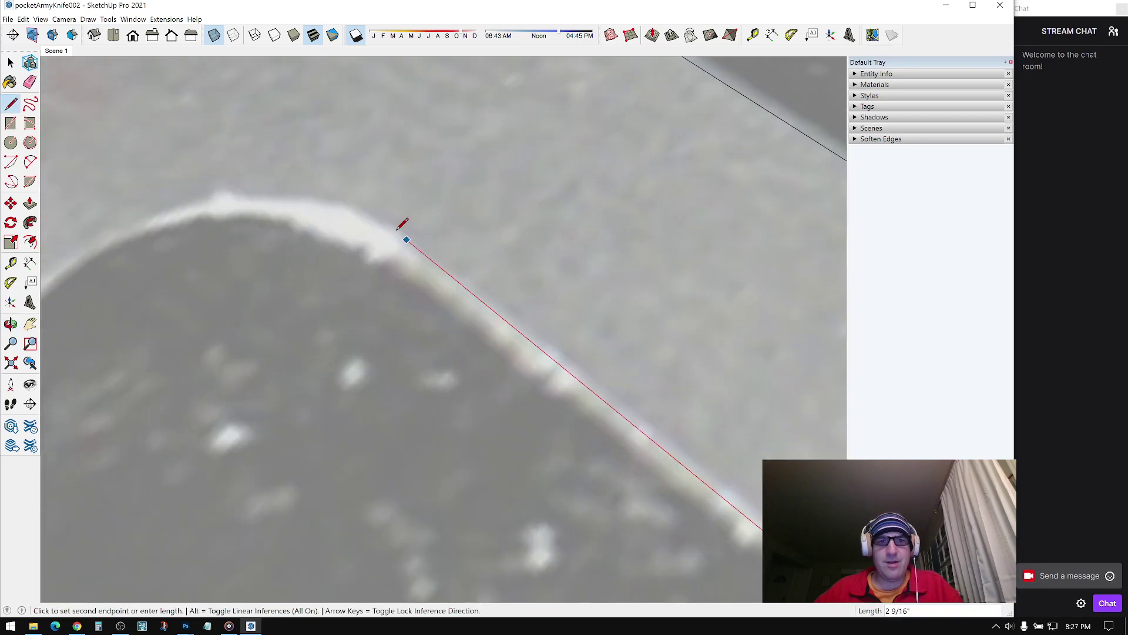
{"action": "scroll", "coordinate": [376, 235], "scroll_direction": "up", "scroll_amount": 2}
{"action": "left_click", "coordinate": [376, 235]}
Step: Trace the first part of the notch's round end with short segments along the bright rim
{"action": "middle_click_drag", "start_coordinate": [376, 235], "coordinate": [563, 329]}
{"action": "scroll", "coordinate": [449, 242], "scroll_direction": "up", "scroll_amount": 2}
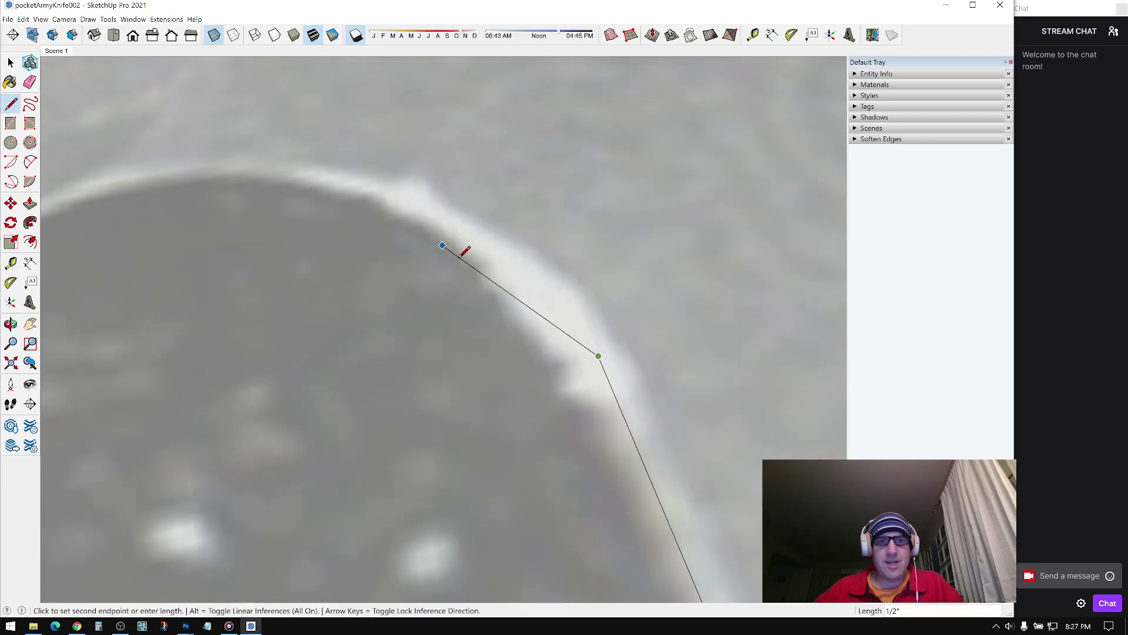
{"action": "scroll", "coordinate": [434, 203], "scroll_direction": "up", "scroll_amount": 2}
{"action": "middle_click_drag", "start_coordinate": [520, 260], "coordinate": [569, 286]}
{"action": "scroll", "coordinate": [569, 286], "scroll_direction": "down", "scroll_amount": 2}
{"action": "left_click", "coordinate": [462, 206]}
{"action": "middle_click_drag", "start_coordinate": [423, 204], "coordinate": [441, 188]}
{"action": "middle_click_drag", "start_coordinate": [441, 188], "coordinate": [542, 255], "text": "shift"}
{"action": "scroll", "coordinate": [542, 255], "scroll_direction": "up", "scroll_amount": 1}
{"action": "left_click", "coordinate": [520, 222]}
Step: Trace the remaining curve of the notch's round end to the inner side of the hook
{"action": "middle_click_drag", "start_coordinate": [494, 228], "coordinate": [530, 292], "text": "shift"}
{"action": "left_click", "coordinate": [479, 234]}
{"action": "middle_click_drag", "start_coordinate": [395, 216], "coordinate": [462, 294], "text": "shift"}
{"action": "middle_click_drag", "start_coordinate": [461, 294], "coordinate": [427, 291]}
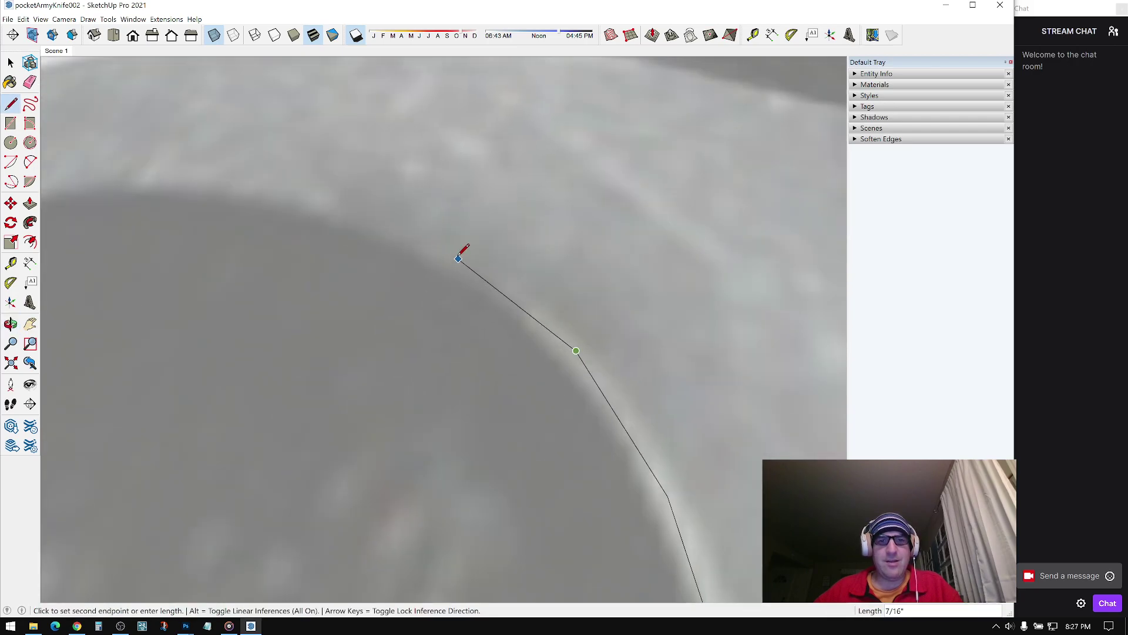
{"action": "middle_click_drag", "start_coordinate": [463, 247], "coordinate": [426, 276]}
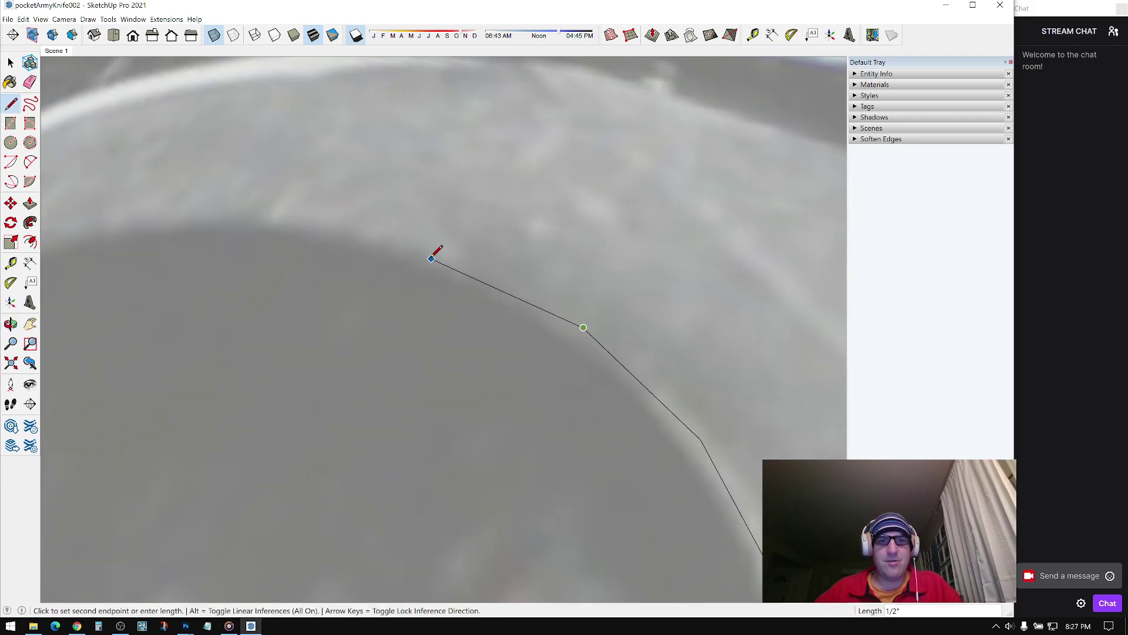
{"action": "middle_click_drag", "start_coordinate": [379, 235], "coordinate": [456, 272]}
Step: Follow the hook's inner edge to its point and trace around the tip onto the outer edge
{"action": "left_click", "coordinate": [479, 278]}
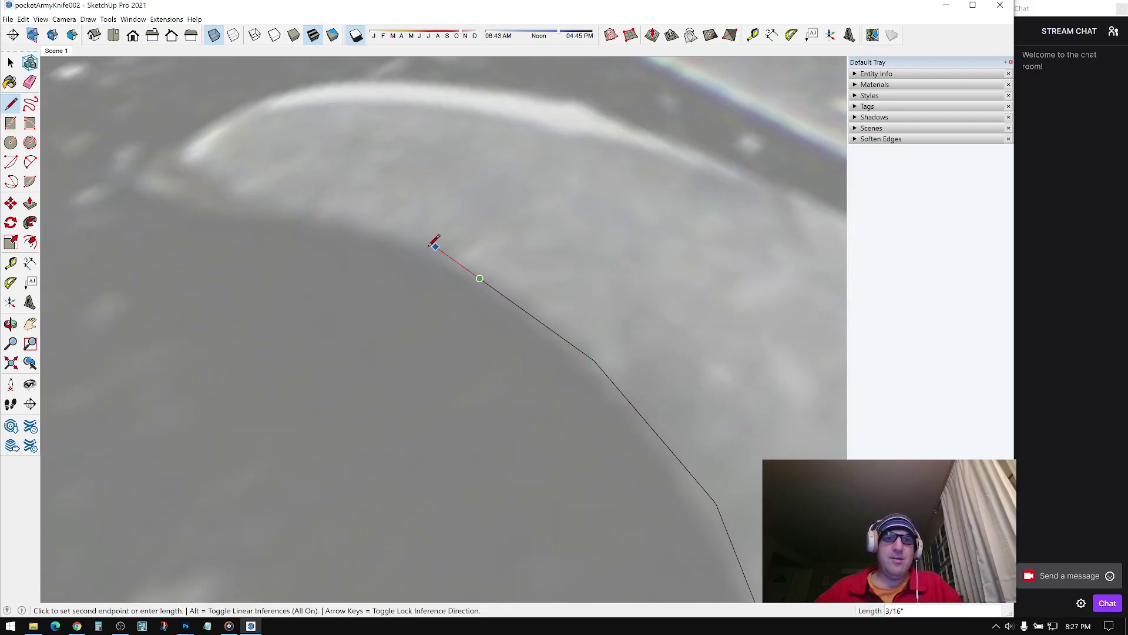
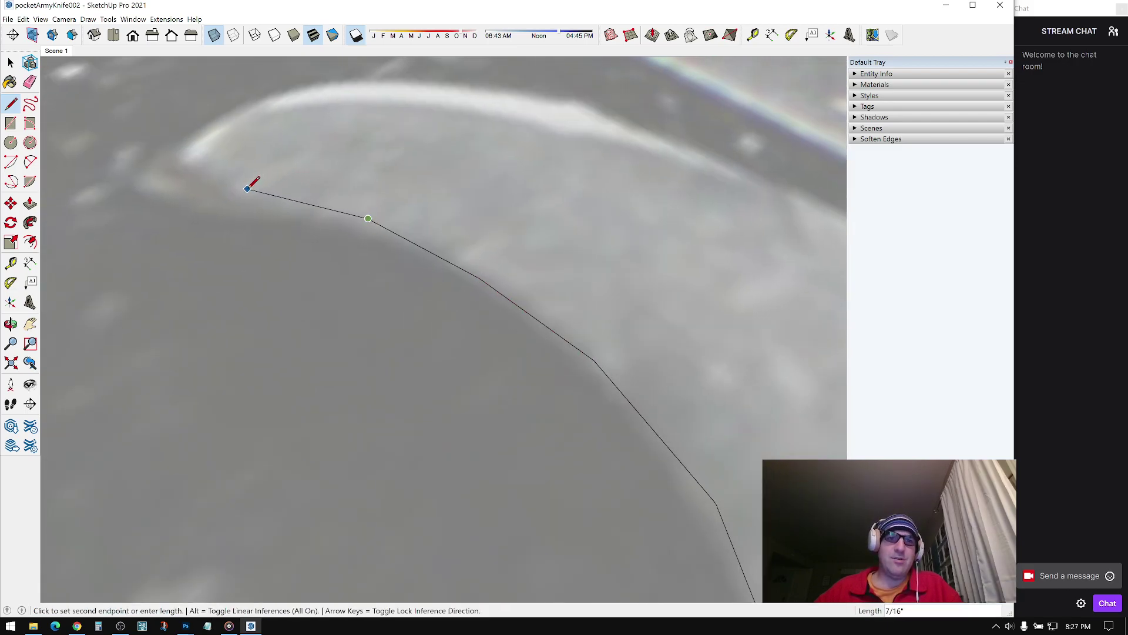
{"action": "middle_click_drag", "start_coordinate": [251, 184], "coordinate": [459, 306]}
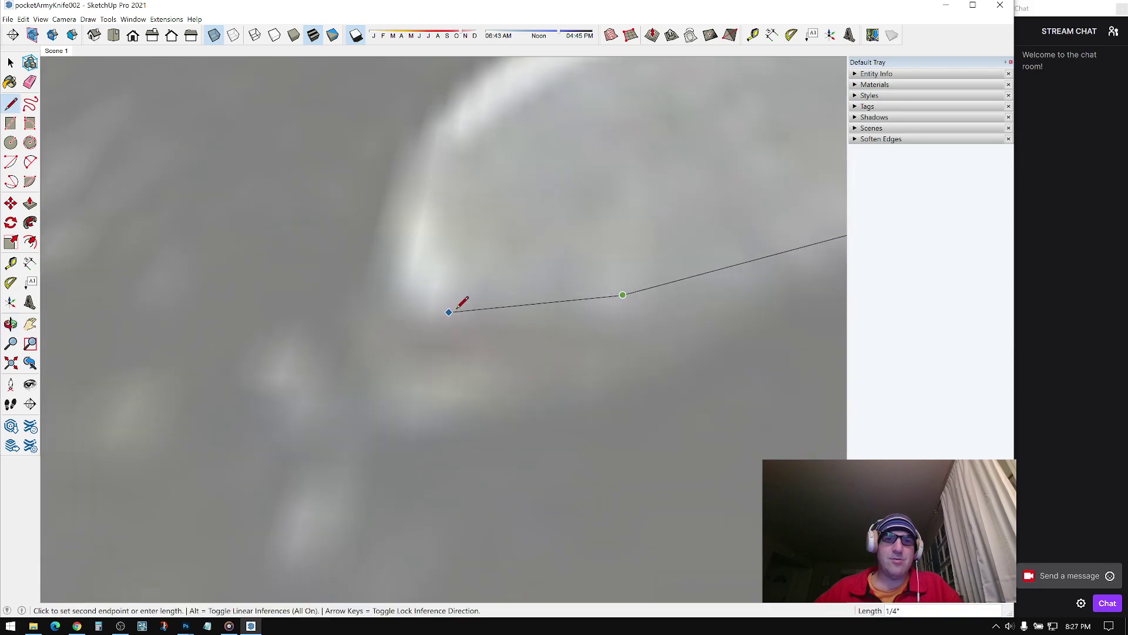
{"action": "left_click", "coordinate": [446, 307]}
{"action": "middle_click_drag", "start_coordinate": [411, 247], "coordinate": [528, 309]}
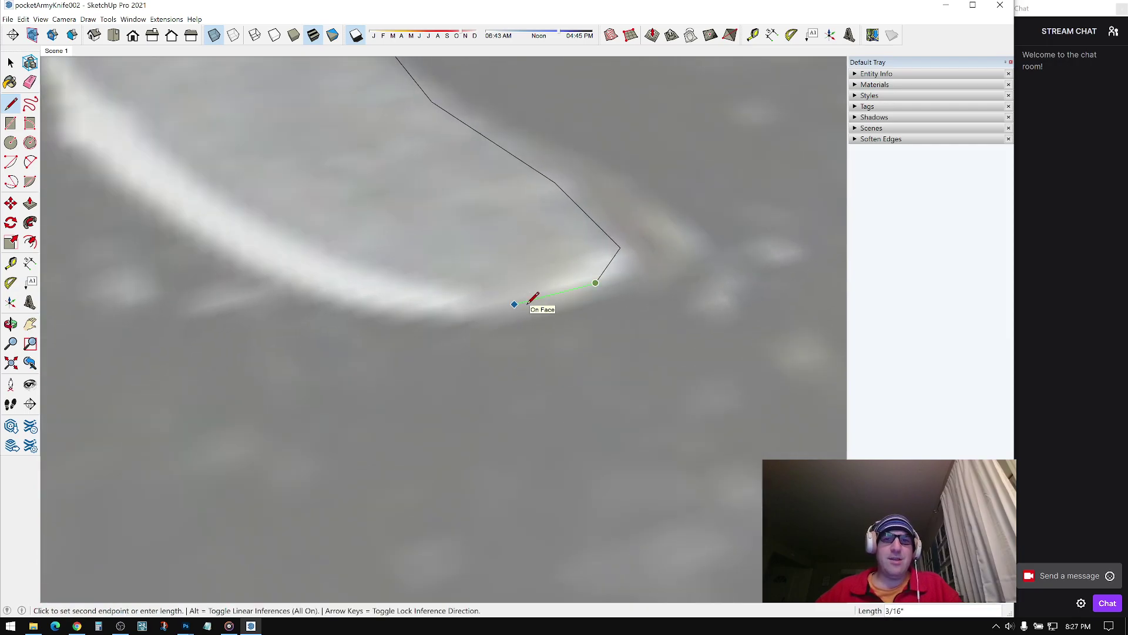
{"action": "left_click", "coordinate": [535, 298]}
Step: Trace the hook's curved outer edge from the tip back towards the tool's base
{"action": "middle_click_drag", "start_coordinate": [438, 295], "coordinate": [383, 313]}
{"action": "left_click", "coordinate": [471, 324]}
{"action": "left_click", "coordinate": [376, 313]}
{"action": "left_click", "coordinate": [510, 340]}
{"action": "left_click", "coordinate": [374, 319]}
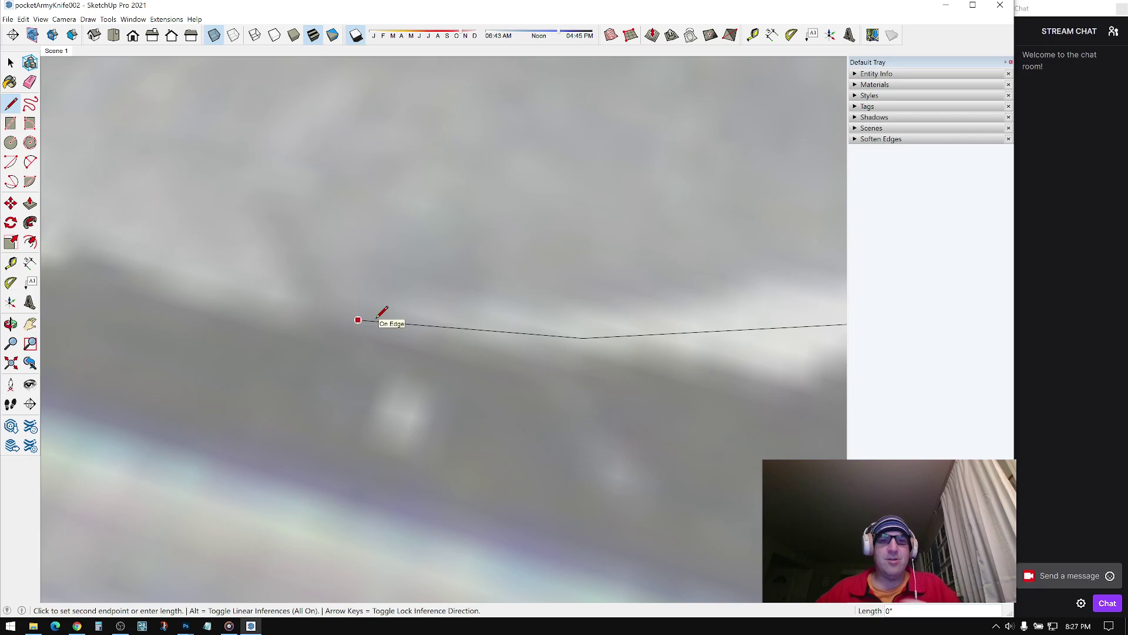
{"action": "middle_click_drag", "start_coordinate": [355, 305], "coordinate": [476, 342]}
{"action": "left_click", "coordinate": [478, 323]}
{"action": "middle_click_drag", "start_coordinate": [352, 278], "coordinate": [471, 318], "text": "shift"}
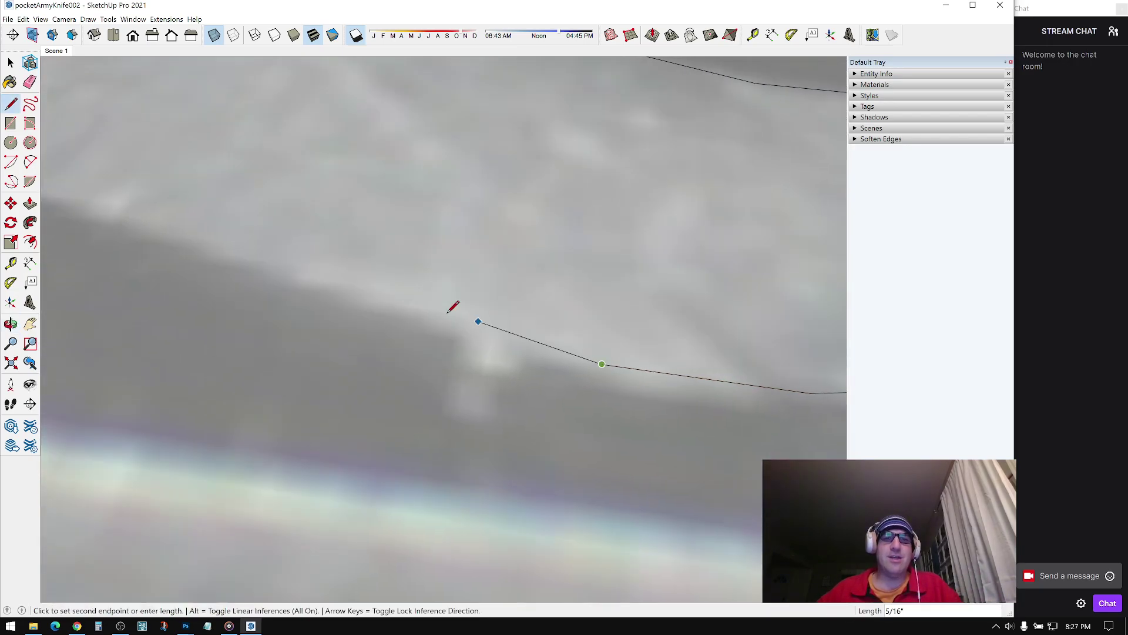
Step: Draw the last straight edge to the open end of the base line, closing the hook-notched tool's outline
{"action": "middle_click_drag", "start_coordinate": [270, 257], "coordinate": [433, 283]}
{"action": "scroll", "coordinate": [431, 290], "scroll_direction": "down", "scroll_amount": 3}
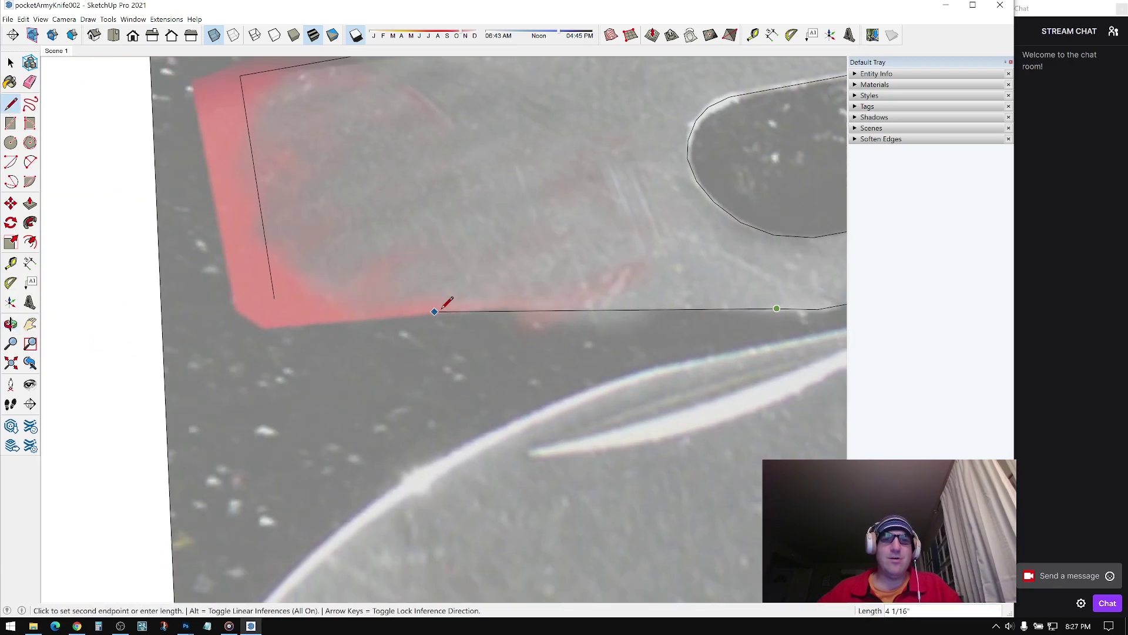
{"action": "scroll", "coordinate": [441, 305], "scroll_direction": "up", "scroll_amount": 5}
{"action": "scroll", "coordinate": [352, 247], "scroll_direction": "up", "scroll_amount": 4}
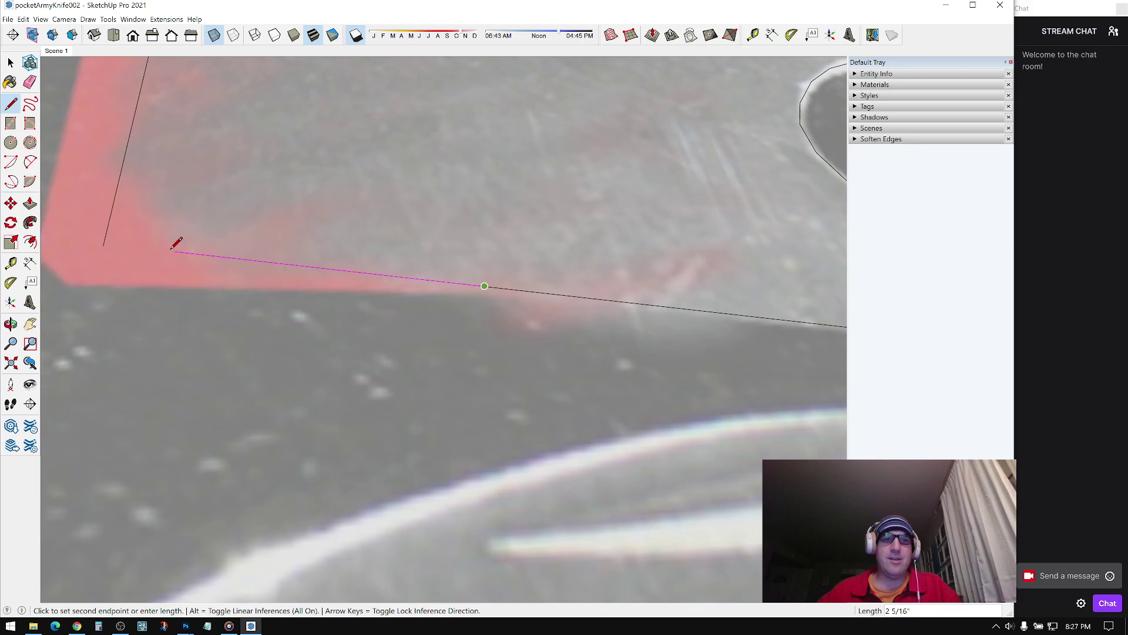
{"action": "left_click", "coordinate": [112, 247]}
{"action": "scroll", "coordinate": [645, 159], "scroll_direction": "down", "scroll_amount": 5}
{"action": "key", "text": "space"}
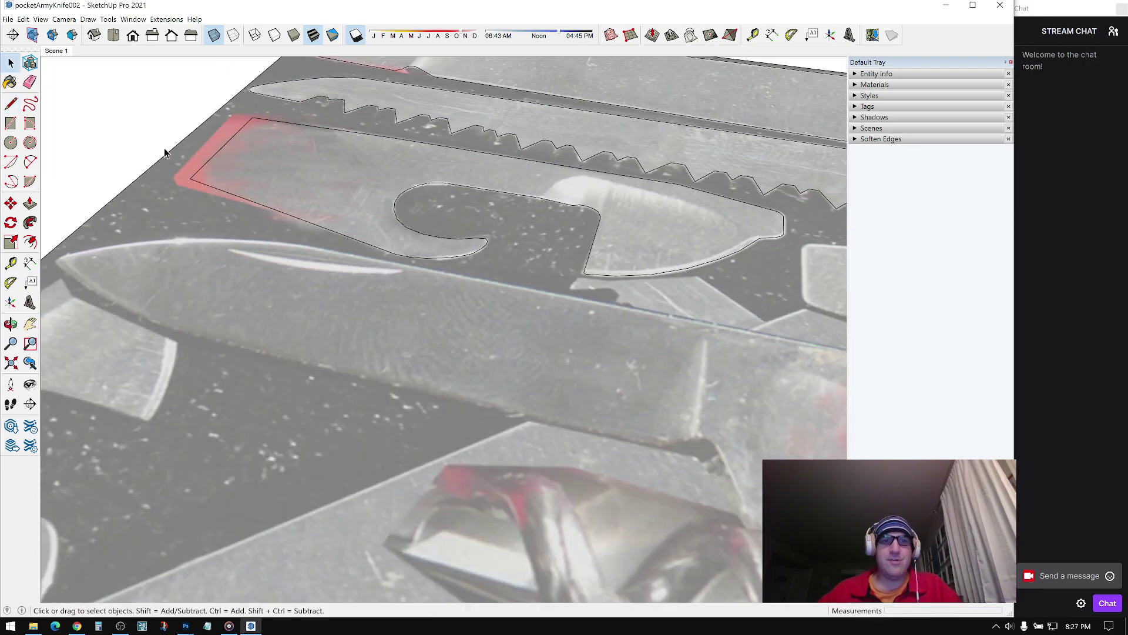
Step: Start the keyring lug's outline where it meets the red handle and draw the first segment along its outer edge
{"action": "middle_click_drag", "start_coordinate": [342, 177], "coordinate": [342, 263]}
{"action": "scroll", "coordinate": [342, 263], "scroll_direction": "down", "scroll_amount": 3}
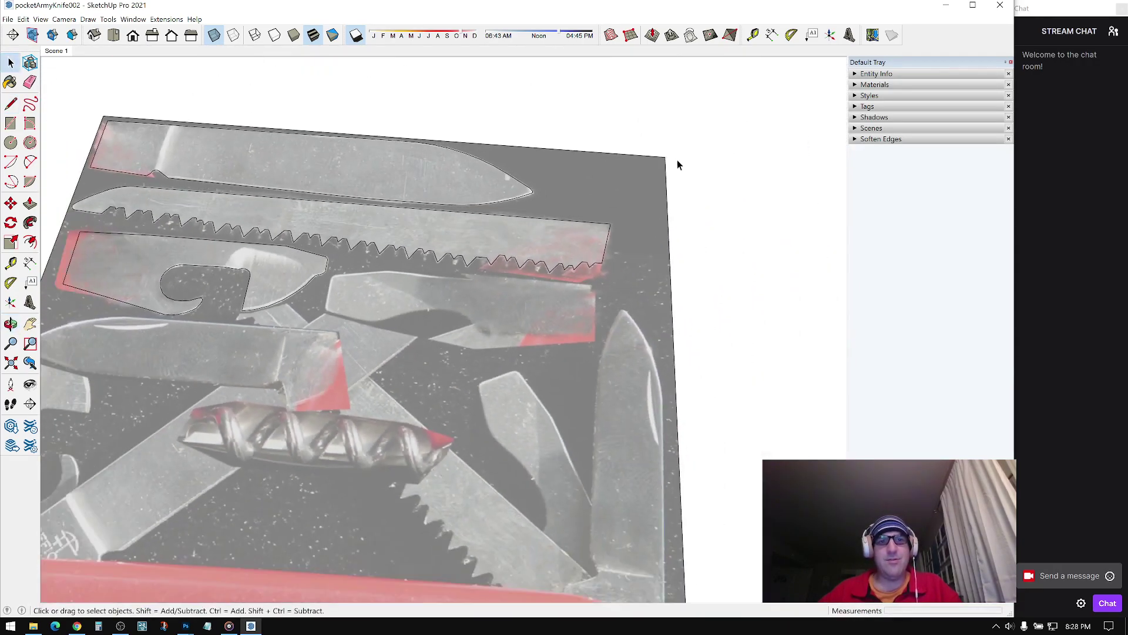
{"action": "middle_click_drag", "start_coordinate": [677, 165], "coordinate": [658, 290]}
{"action": "scroll", "coordinate": [362, 302], "scroll_direction": "up", "scroll_amount": 6}
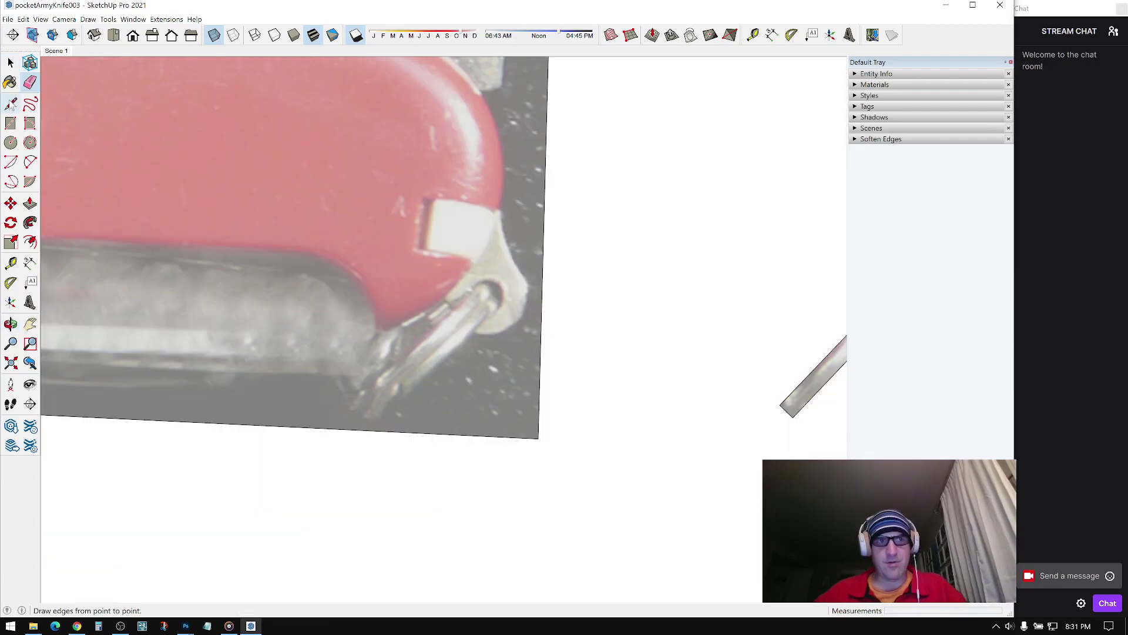
{"action": "key", "text": "l"}
{"action": "scroll", "coordinate": [496, 260], "scroll_direction": "up", "scroll_amount": 3}
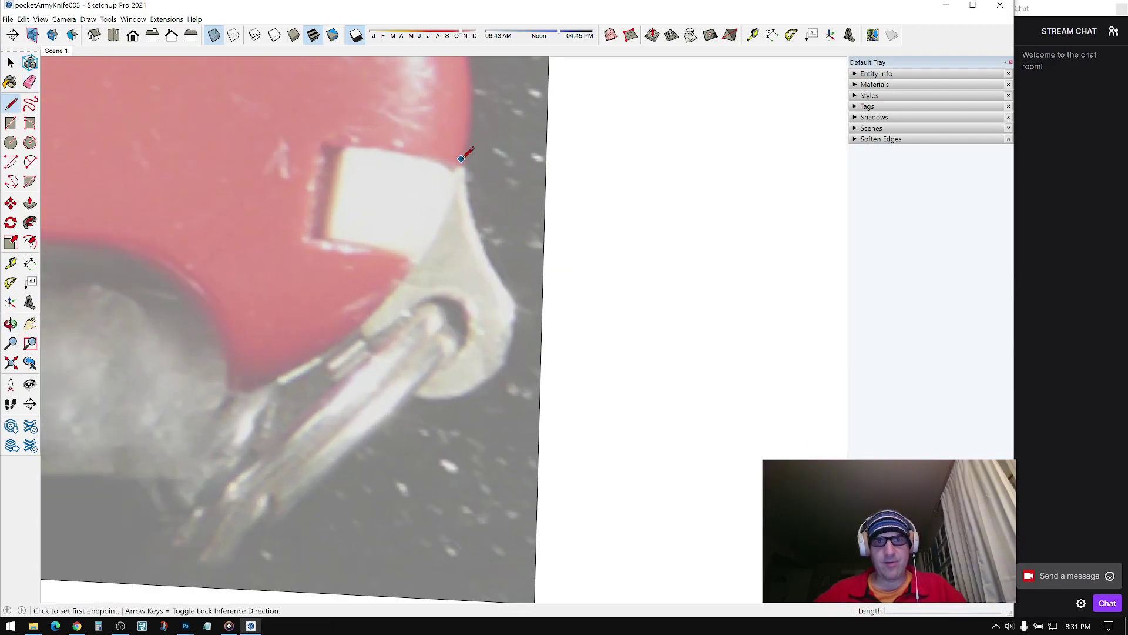
{"action": "left_click", "coordinate": [464, 162]}
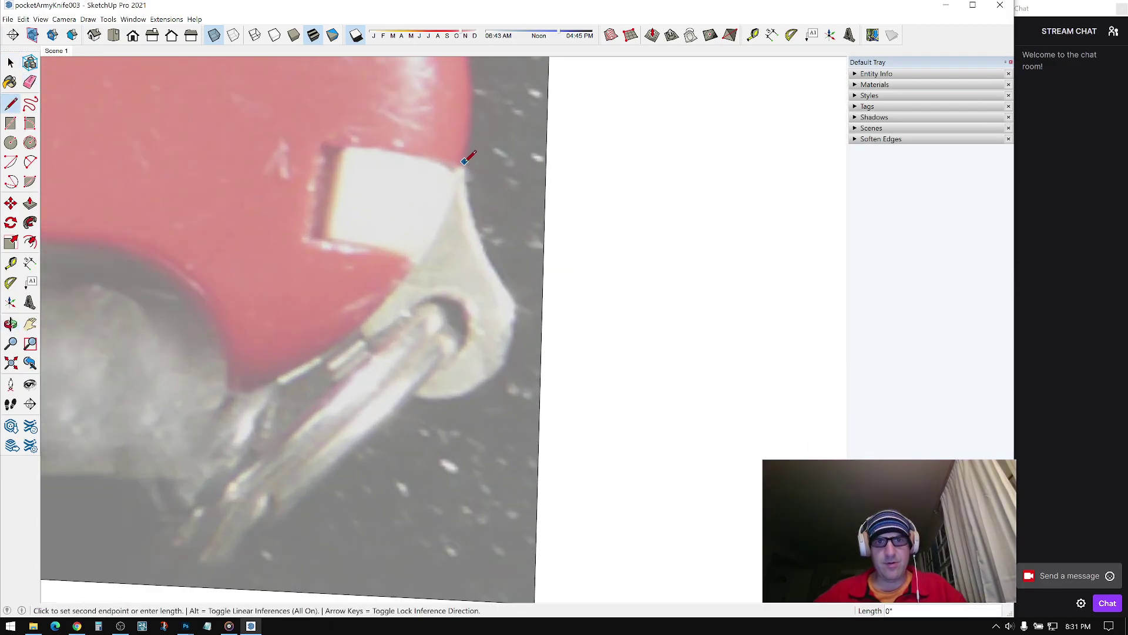
{"action": "scroll", "coordinate": [473, 203], "scroll_direction": "up", "scroll_amount": 2}
{"action": "left_click", "coordinate": [471, 208]}
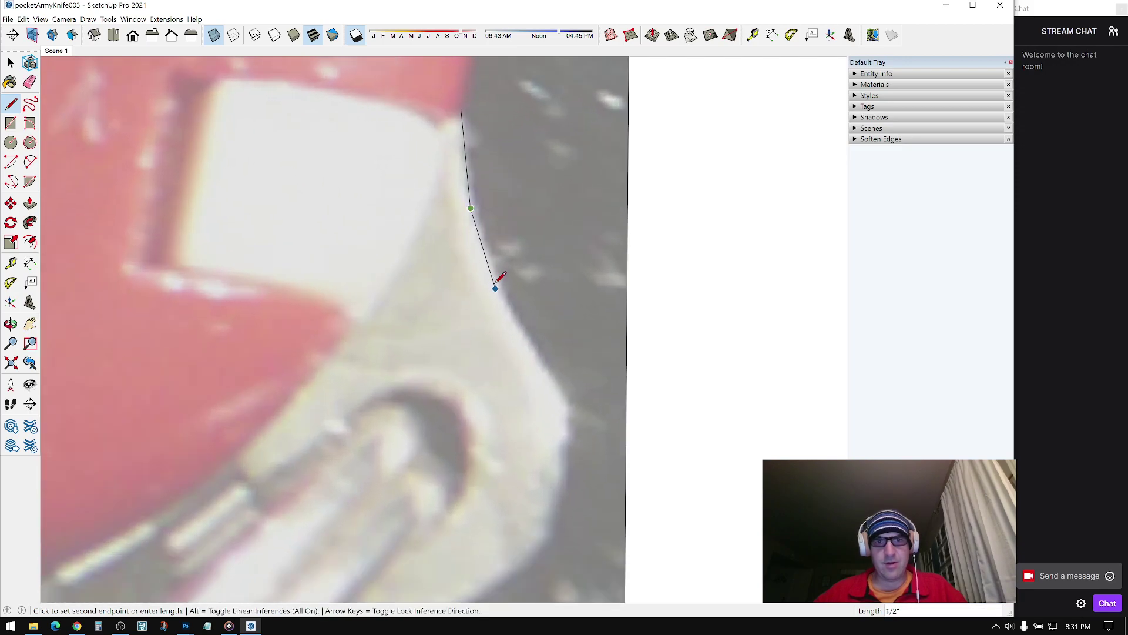
Step: Trace the concave side of the keyring lug towards its rounded end
{"action": "scroll", "coordinate": [552, 392], "scroll_direction": "up", "scroll_amount": 1}
{"action": "mouse_move", "coordinate": [564, 393]}
{"action": "middle_mouse_down"}
{"action": "mouse_move", "coordinate": [650, 222]}
{"action": "mouse_move", "coordinate": [699, 153]}
{"action": "middle_mouse_up"}
{"action": "scroll", "coordinate": [594, 347], "scroll_direction": "up", "scroll_amount": 1}
{"action": "left_click", "coordinate": [572, 346]}
{"action": "mouse_move", "coordinate": [571, 347]}
{"action": "middle_mouse_down"}
{"action": "mouse_move", "coordinate": [764, 431]}
{"action": "mouse_move", "coordinate": [847, 406]}
{"action": "middle_mouse_up"}
{"action": "left_click", "coordinate": [525, 293]}
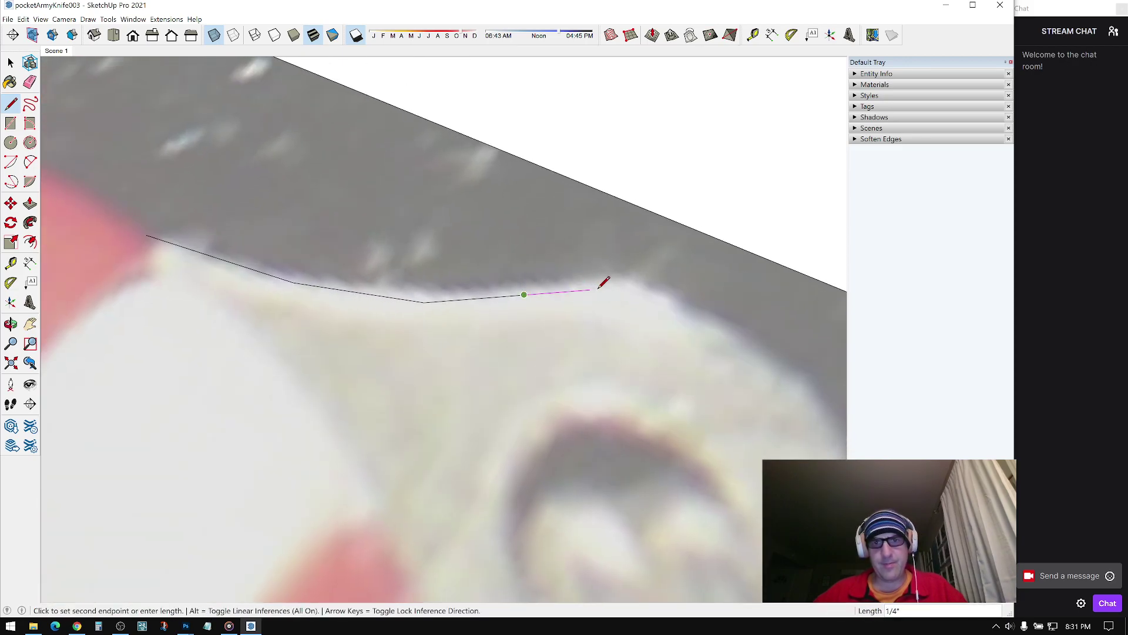
Step: Trace the keyring lug's rounded outer end with short segments up to near the metal ring
{"action": "scroll", "coordinate": [604, 287], "scroll_direction": "up", "scroll_amount": 1}
{"action": "mouse_move", "coordinate": [604, 287]}
{"action": "middle_mouse_down"}
{"action": "mouse_move", "coordinate": [476, 335]}
{"action": "mouse_move", "coordinate": [361, 236]}
{"action": "middle_mouse_up"}
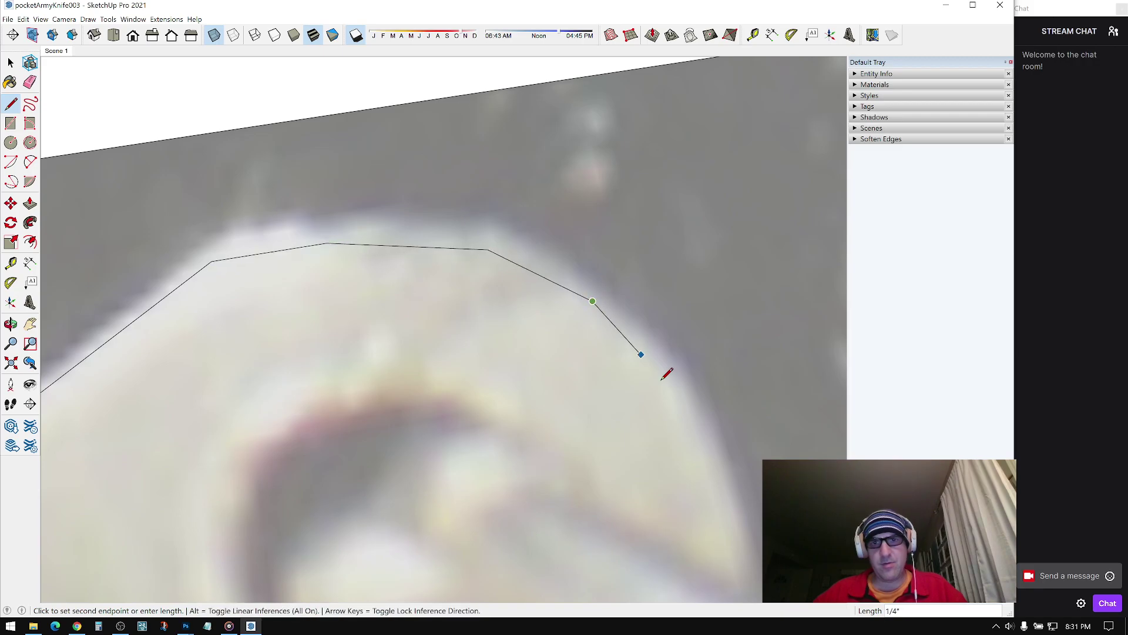
{"action": "mouse_move", "coordinate": [611, 564]}
{"action": "middle_mouse_down"}
{"action": "mouse_move", "coordinate": [625, 355]}
{"action": "mouse_move", "coordinate": [578, 252]}
{"action": "middle_mouse_up"}
{"action": "scroll", "coordinate": [537, 286], "scroll_direction": "down", "scroll_amount": 2}
{"action": "scroll", "coordinate": [536, 282], "scroll_direction": "up", "scroll_amount": 1}
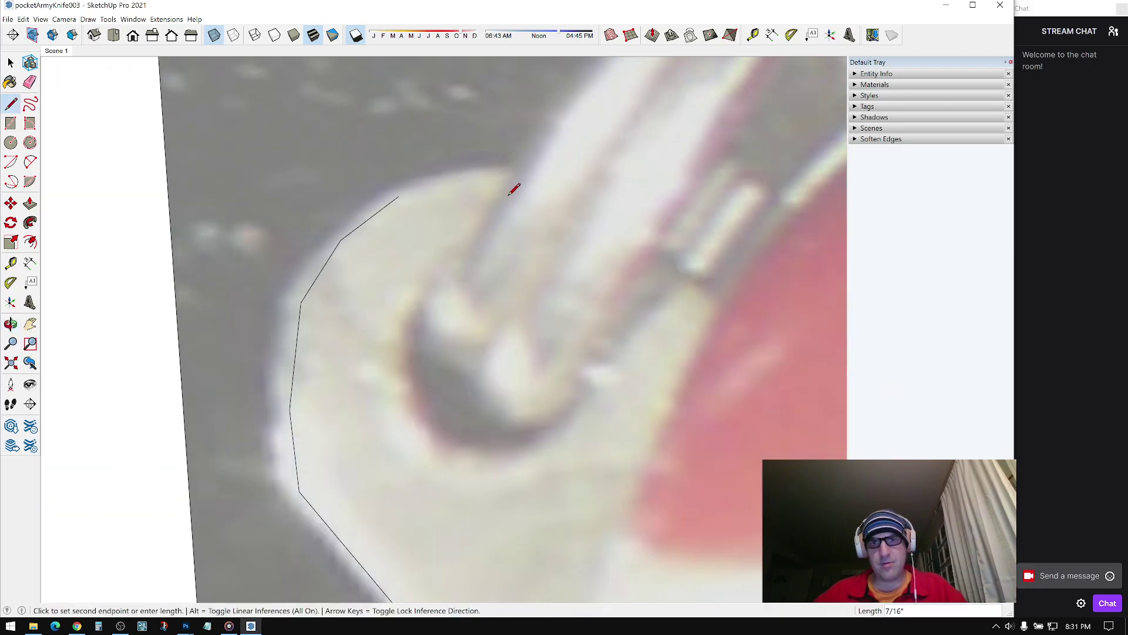
Step: Finish the keyring lug's outline across the metal ring and close it with a straight edge back to its starting point
{"action": "middle_click_drag", "start_coordinate": [513, 189], "coordinate": [431, 176], "text": "shift"}
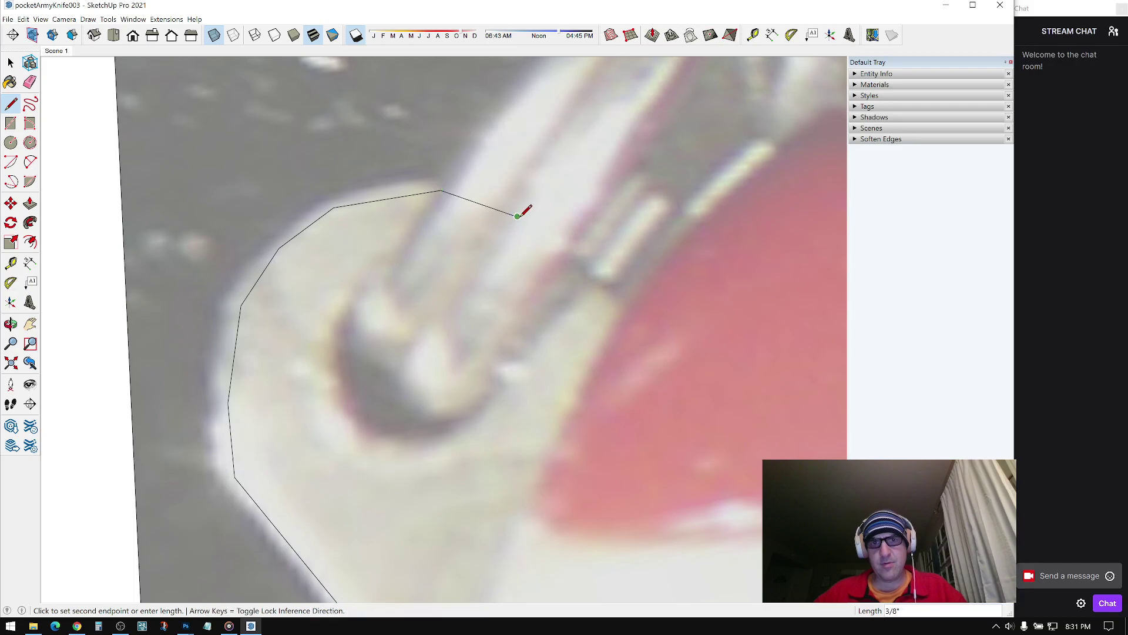
{"action": "scroll", "coordinate": [649, 331], "scroll_direction": "down", "scroll_amount": 3}
{"action": "middle_click_drag", "start_coordinate": [646, 327], "coordinate": [576, 180], "text": "shift"}
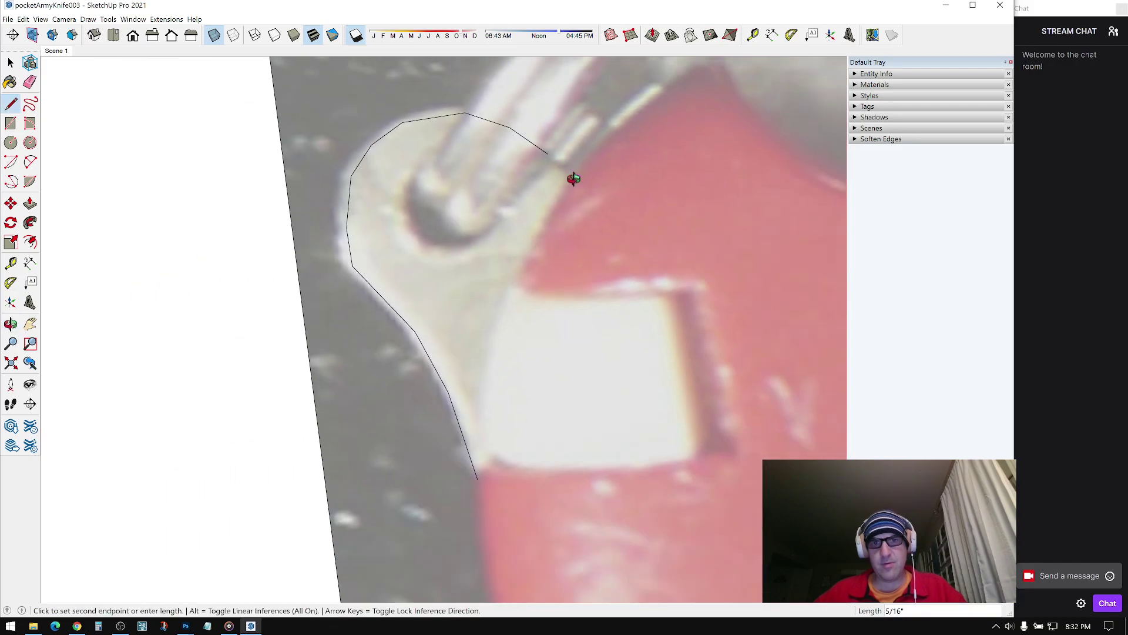
{"action": "scroll", "coordinate": [576, 178], "scroll_direction": "down", "scroll_amount": 1}
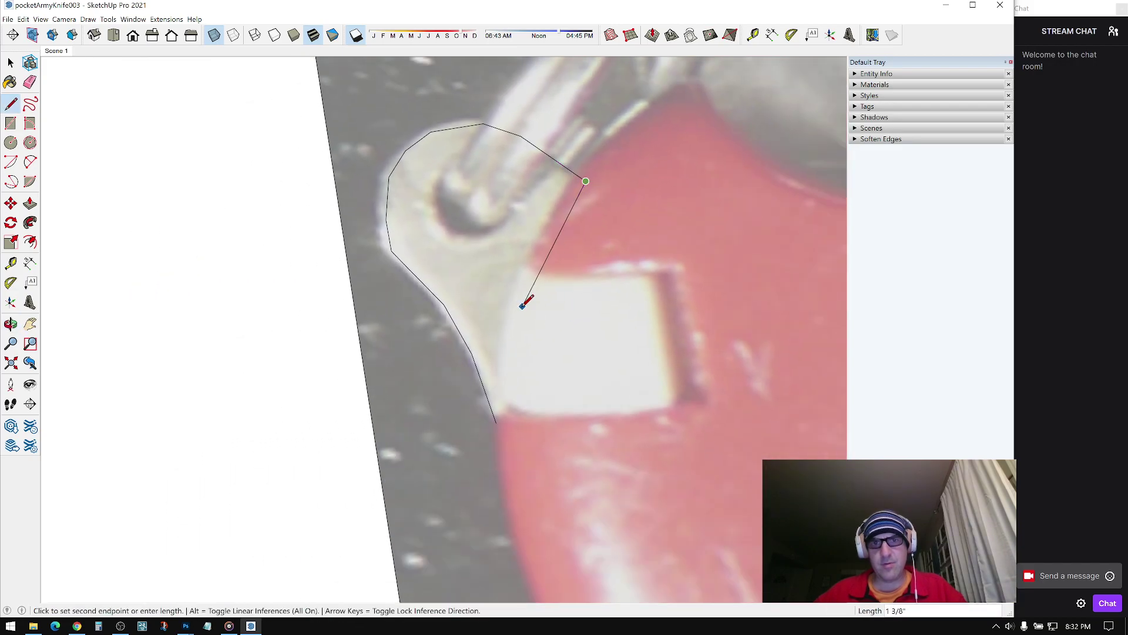
{"action": "left_click", "coordinate": [496, 422]}
Step: Copy the traced keyring lug about 5 5/16" along the red axis, clear of the knife image
{"action": "middle_click_drag", "start_coordinate": [497, 422], "coordinate": [244, 323]}
{"action": "key", "text": "space"}
{"action": "mouse_move", "coordinate": [94, 264]}
{"action": "middle_mouse_down"}
{"action": "mouse_move", "coordinate": [316, 348]}
{"action": "mouse_move", "coordinate": [350, 311]}
{"action": "mouse_move", "coordinate": [275, 281]}
{"action": "middle_mouse_up"}
{"action": "key", "text": "m"}
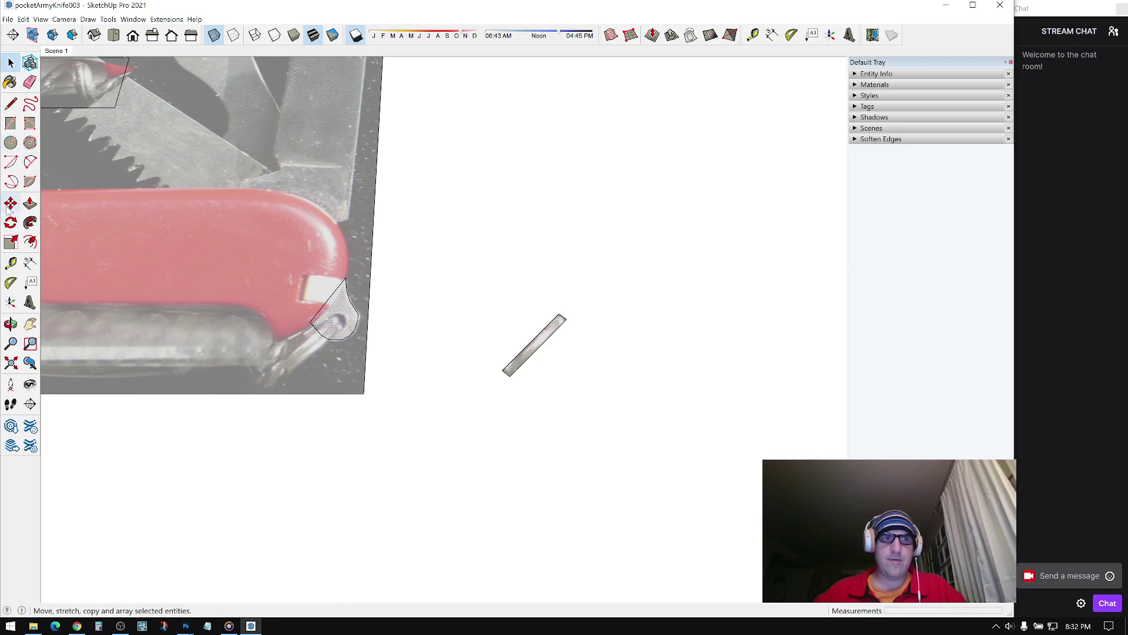
{"action": "left_click", "coordinate": [347, 286]}
{"action": "key", "text": "ctrl"}
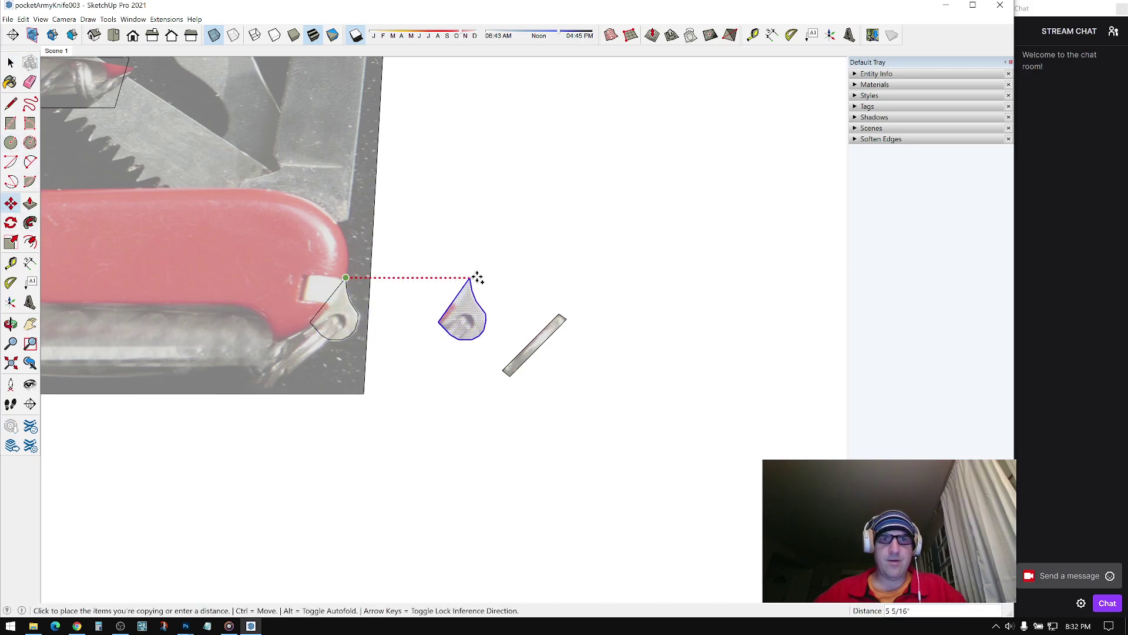
{"action": "left_click", "coordinate": [479, 278]}
{"action": "key", "text": "space"}
Step: Erase the original keyring lug outline from the knife image, keeping the copy
{"action": "scroll", "coordinate": [308, 244], "scroll_direction": "up", "scroll_amount": 3}
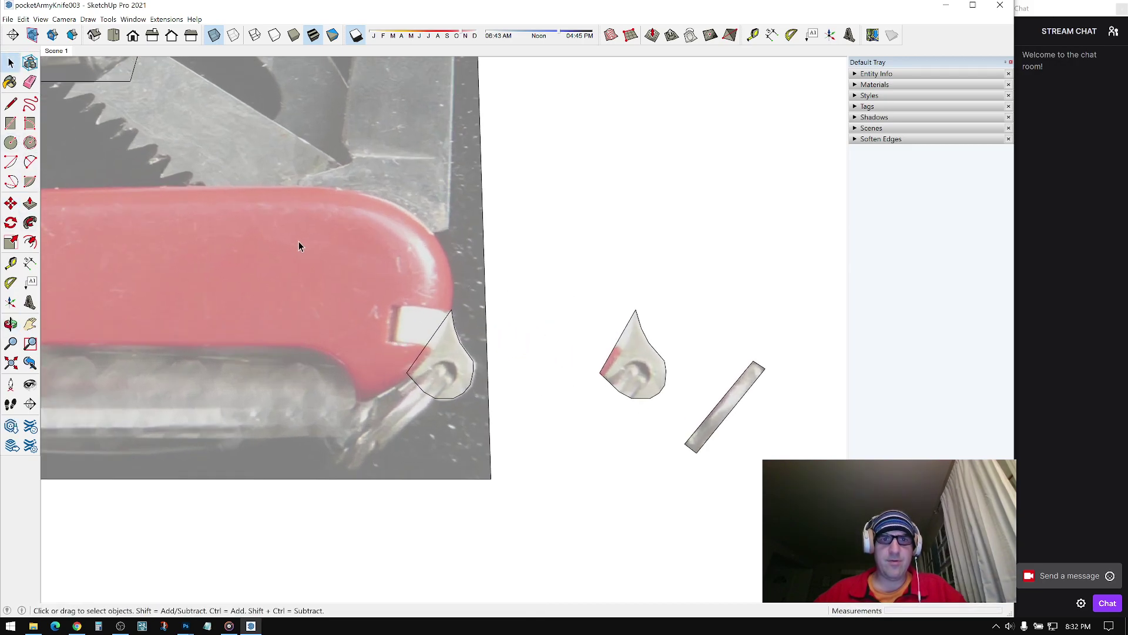
{"action": "left_click", "coordinate": [30, 81]}
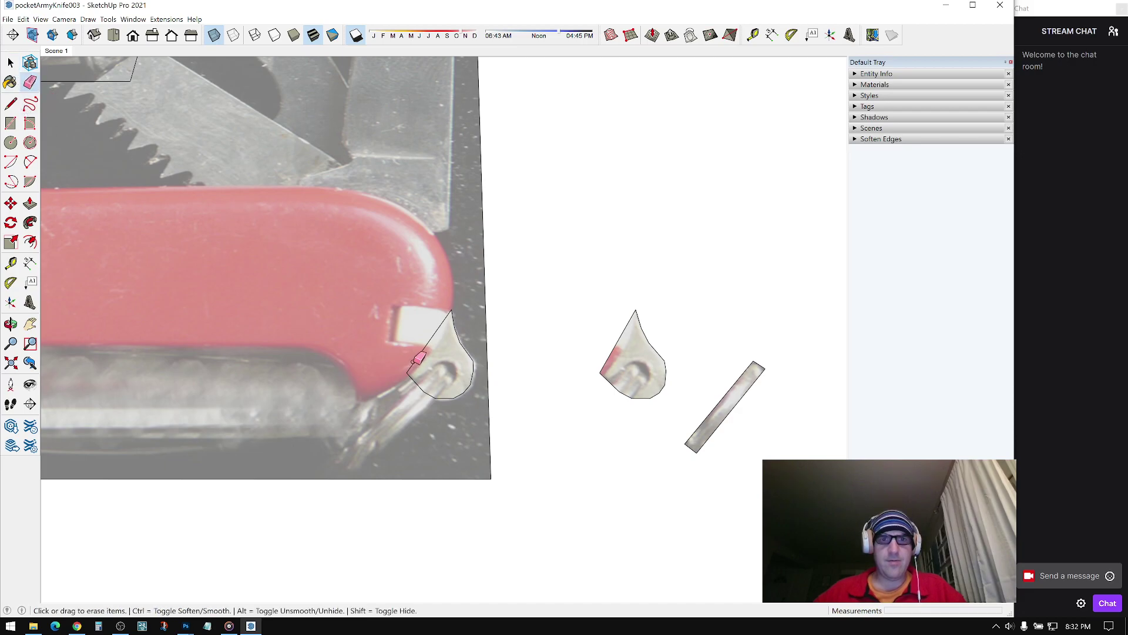
{"action": "left_click_drag", "start_coordinate": [473, 341], "coordinate": [465, 353]}
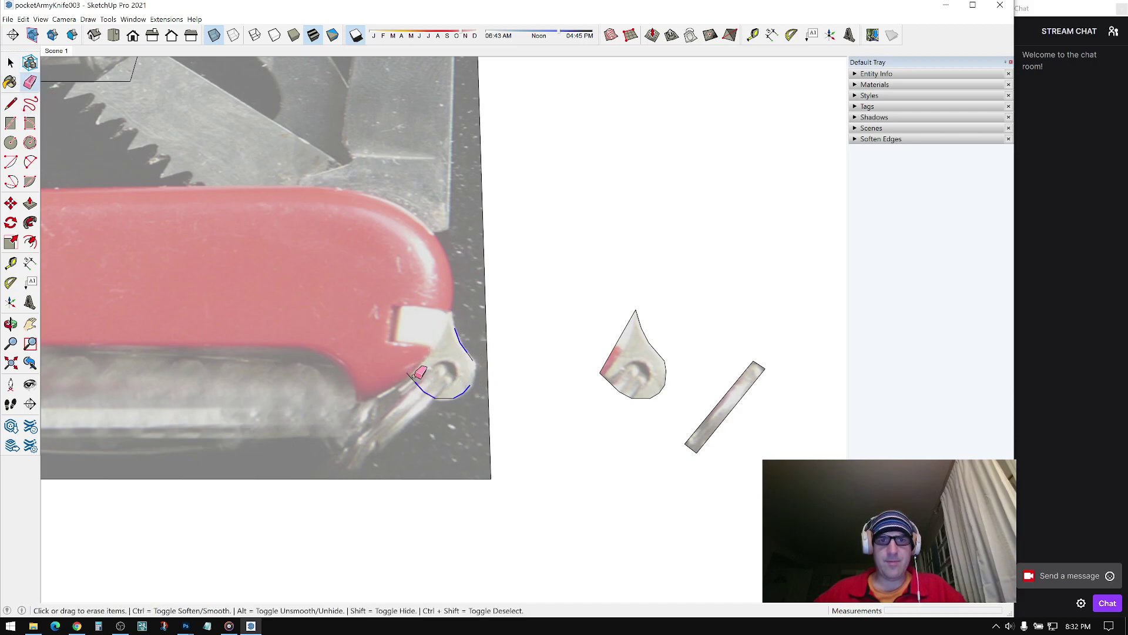
{"action": "scroll", "coordinate": [481, 358], "scroll_direction": "down", "scroll_amount": 3}
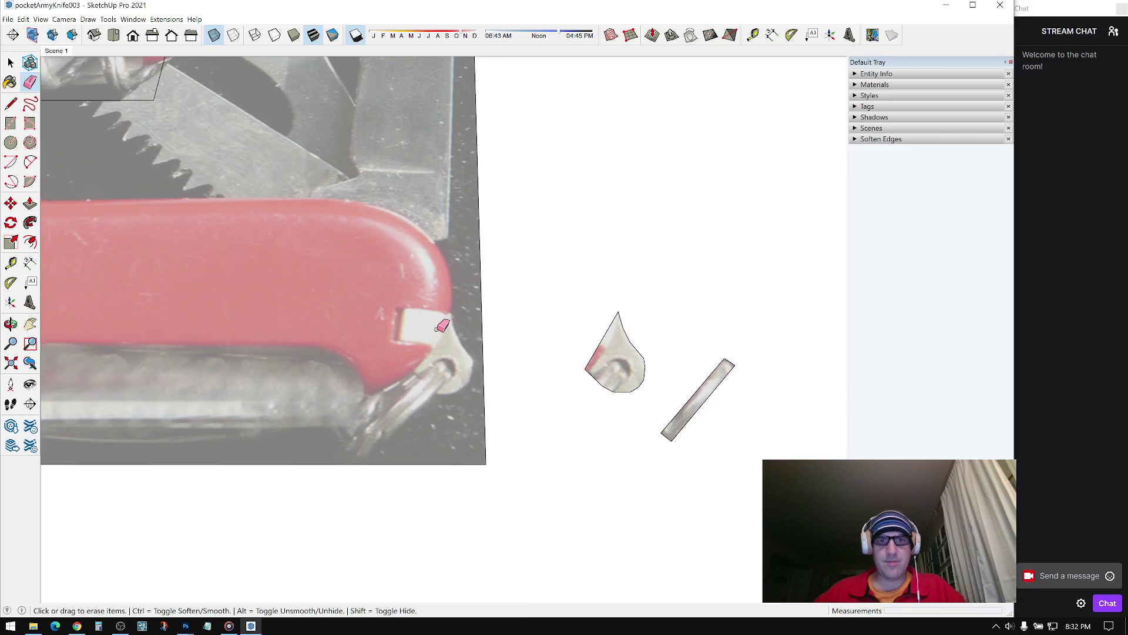
{"action": "key", "text": "space"}
Step: Draw a circle of about 5/16" radius over the ring hole in the copied keyring lug
{"action": "scroll", "coordinate": [516, 353], "scroll_direction": "up", "scroll_amount": 4}
{"action": "scroll", "coordinate": [506, 346], "scroll_direction": "up", "scroll_amount": 3}
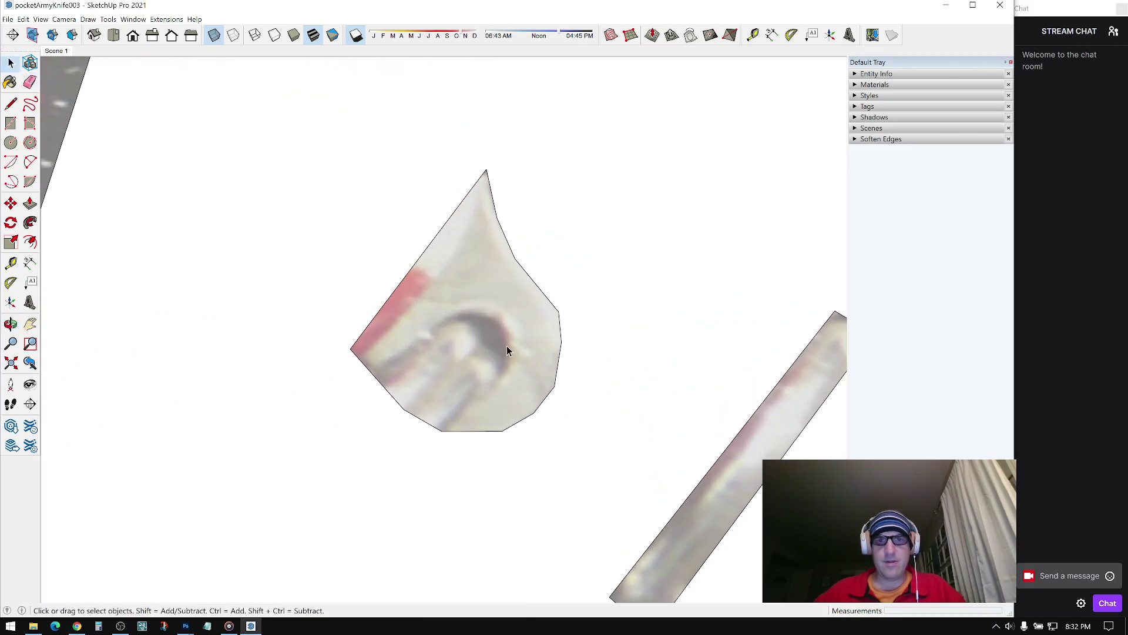
{"action": "left_click", "coordinate": [11, 142]}
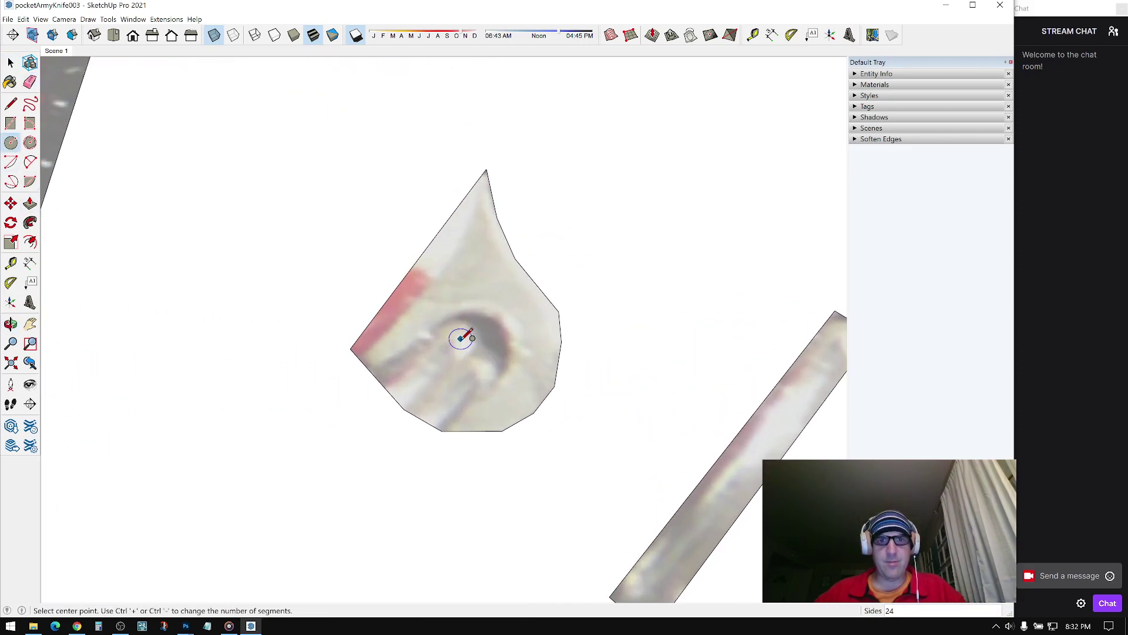
{"action": "scroll", "coordinate": [457, 339], "scroll_direction": "up", "scroll_amount": 1}
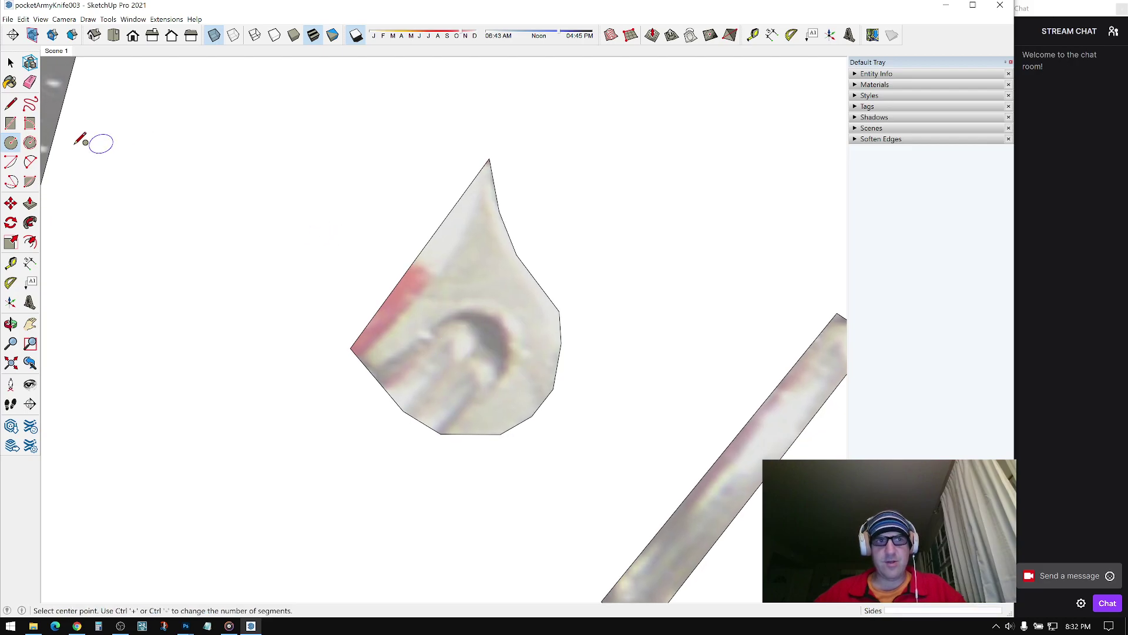
{"action": "left_click", "coordinate": [474, 350]}
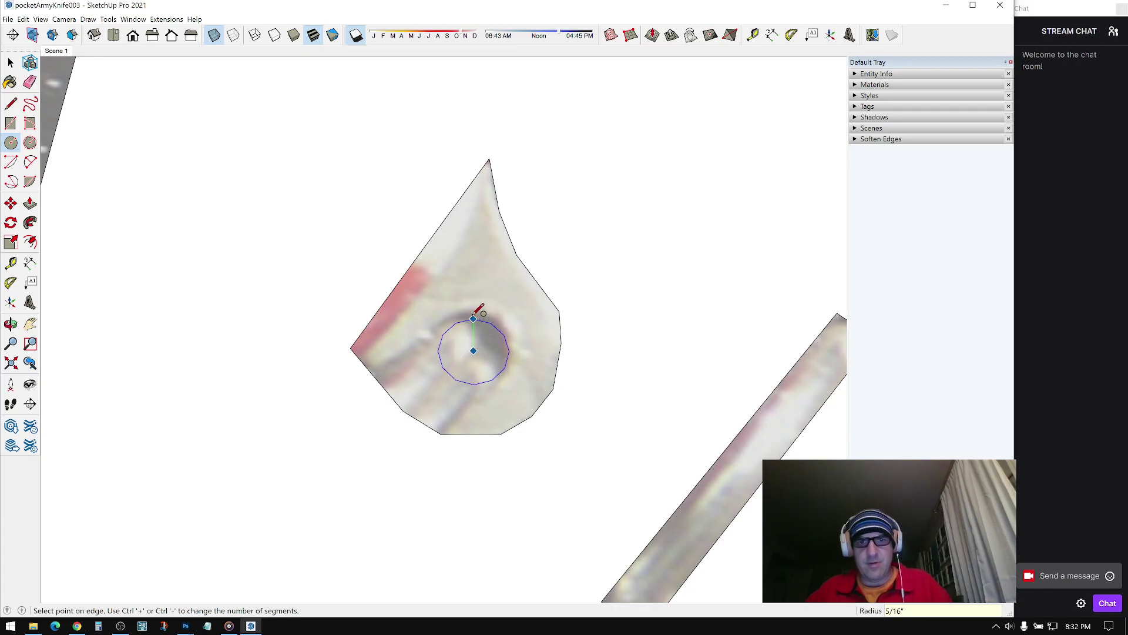
{"action": "left_click", "coordinate": [474, 315]}
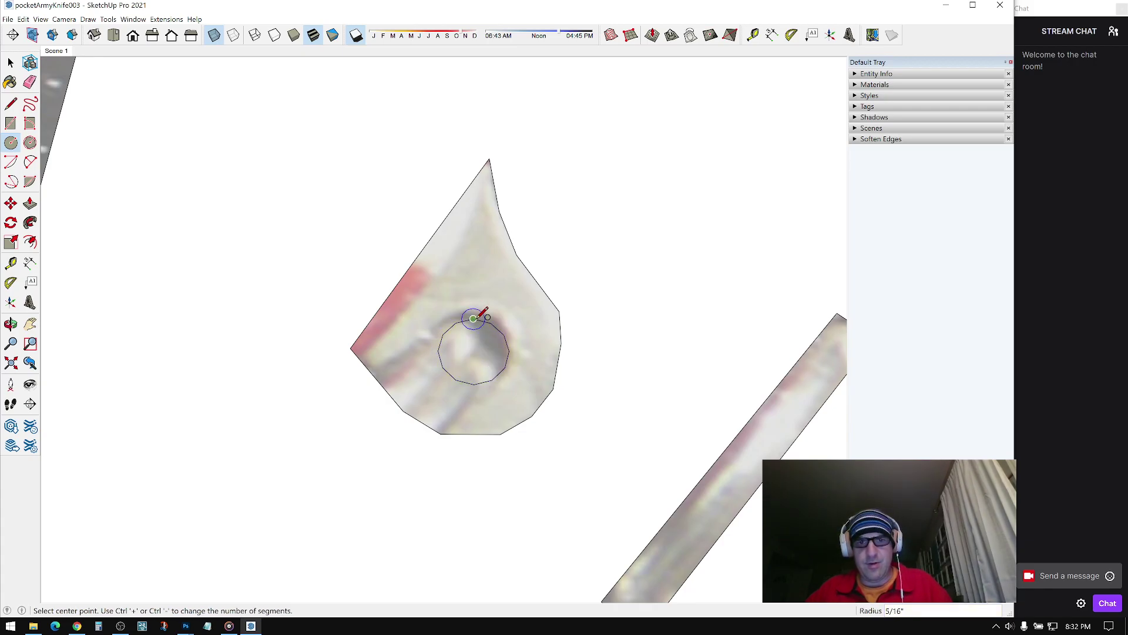
Step: Delete the circular face inside the copied lug to open its ring hole
{"action": "left_click", "coordinate": [11, 62]}
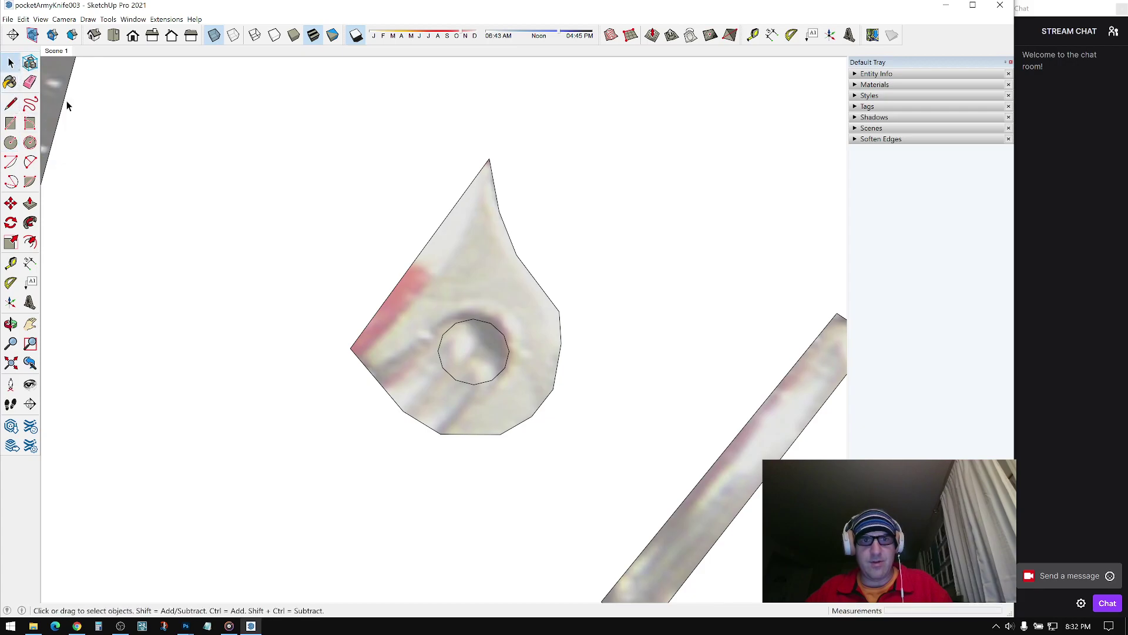
{"action": "key", "text": "m"}
{"action": "left_click", "coordinate": [471, 341]}
{"action": "key", "text": "Escape"}
{"action": "key", "text": "Delete"}
Step: Examine the whole knife image, the outlined tools and the two copied ring parts to find the next part to trace
{"action": "middle_click_drag", "start_coordinate": [500, 282], "coordinate": [484, 234]}
{"action": "scroll", "coordinate": [494, 229], "scroll_direction": "down", "scroll_amount": 1}
{"action": "key", "text": "space"}
{"action": "scroll", "coordinate": [503, 225], "scroll_direction": "down", "scroll_amount": 3}
{"action": "middle_click_drag", "start_coordinate": [376, 258], "coordinate": [488, 229]}
{"action": "scroll", "coordinate": [489, 229], "scroll_direction": "down", "scroll_amount": 5}
{"action": "middle_click_drag", "start_coordinate": [520, 282], "coordinate": [517, 417]}
{"action": "scroll", "coordinate": [599, 318], "scroll_direction": "down", "scroll_amount": 1}
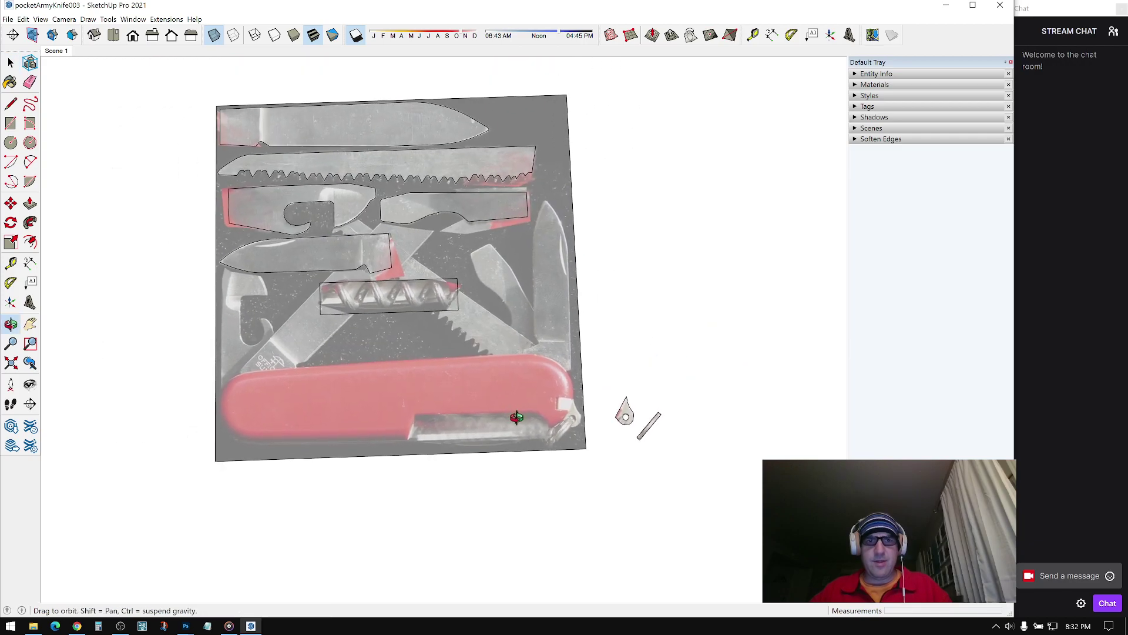
{"action": "scroll", "coordinate": [549, 416], "scroll_direction": "up", "scroll_amount": 2}
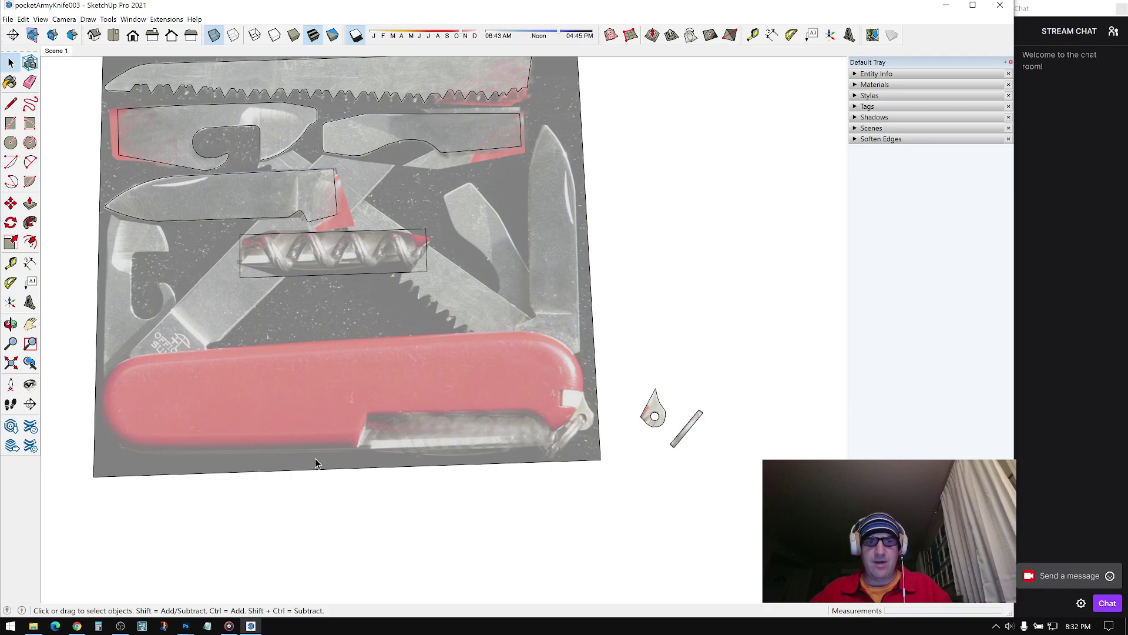
{"action": "scroll", "coordinate": [580, 406], "scroll_direction": "up", "scroll_amount": 1}
{"action": "middle_click_drag", "start_coordinate": [490, 440], "coordinate": [507, 418], "text": "shift"}
{"action": "scroll", "coordinate": [529, 400], "scroll_direction": "down", "scroll_amount": 2}
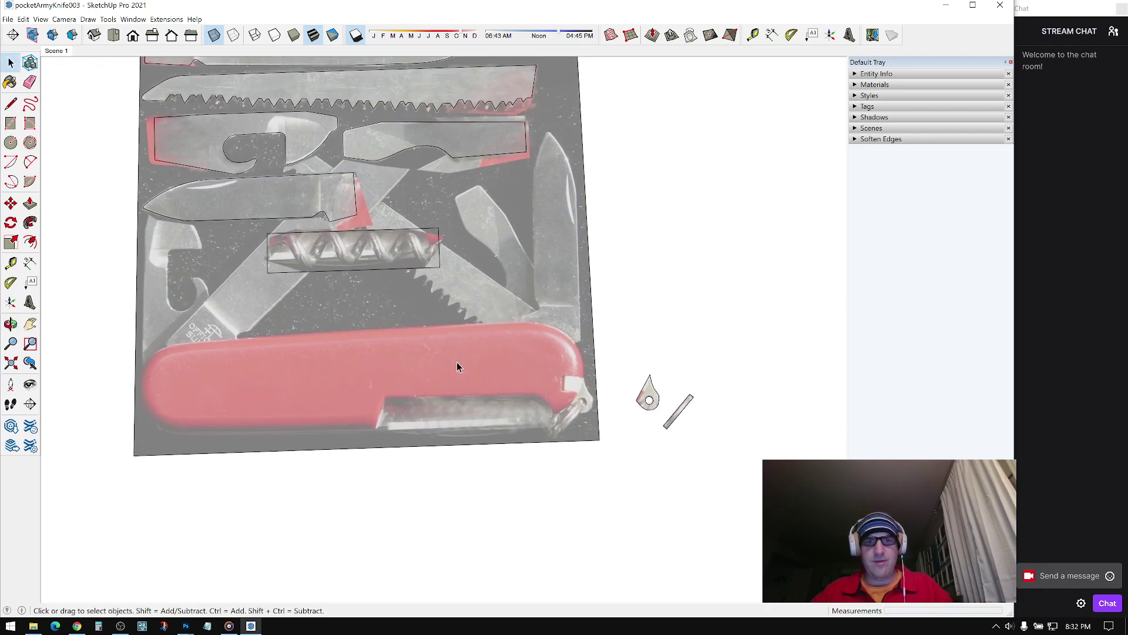
Step: Draw a straight line along the red handle's long upper edge, from beside the saw's base to the start of the rounded end
{"action": "scroll", "coordinate": [387, 361], "scroll_direction": "up", "scroll_amount": 3}
{"action": "middle_click_drag", "start_coordinate": [421, 363], "coordinate": [373, 335]}
{"action": "scroll", "coordinate": [370, 335], "scroll_direction": "down", "scroll_amount": 1}
{"action": "scroll", "coordinate": [329, 347], "scroll_direction": "up", "scroll_amount": 2}
{"action": "left_click", "coordinate": [13, 108]}
{"action": "left_click", "coordinate": [12, 106]}
{"action": "scroll", "coordinate": [506, 319], "scroll_direction": "up", "scroll_amount": 6}
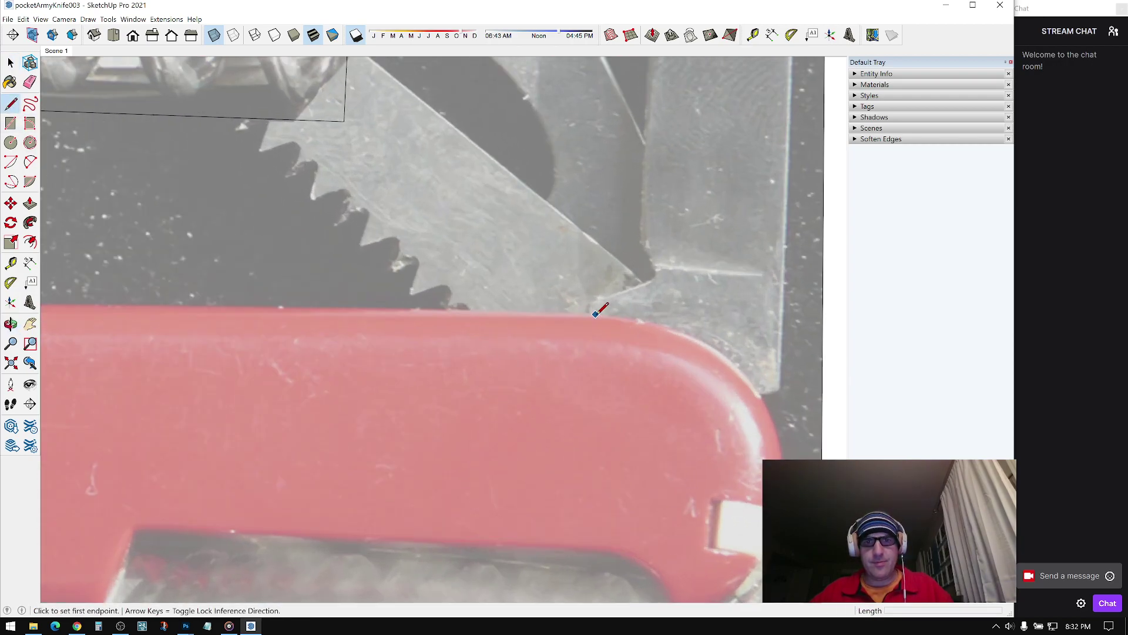
{"action": "left_click", "coordinate": [603, 318]}
{"action": "middle_click_drag", "start_coordinate": [259, 297], "coordinate": [787, 292], "text": "shift"}
{"action": "middle_click_drag", "start_coordinate": [364, 291], "coordinate": [764, 285], "text": "shift"}
{"action": "scroll", "coordinate": [756, 284], "scroll_direction": "down", "scroll_amount": 2}
{"action": "scroll", "coordinate": [528, 297], "scroll_direction": "up", "scroll_amount": 3}
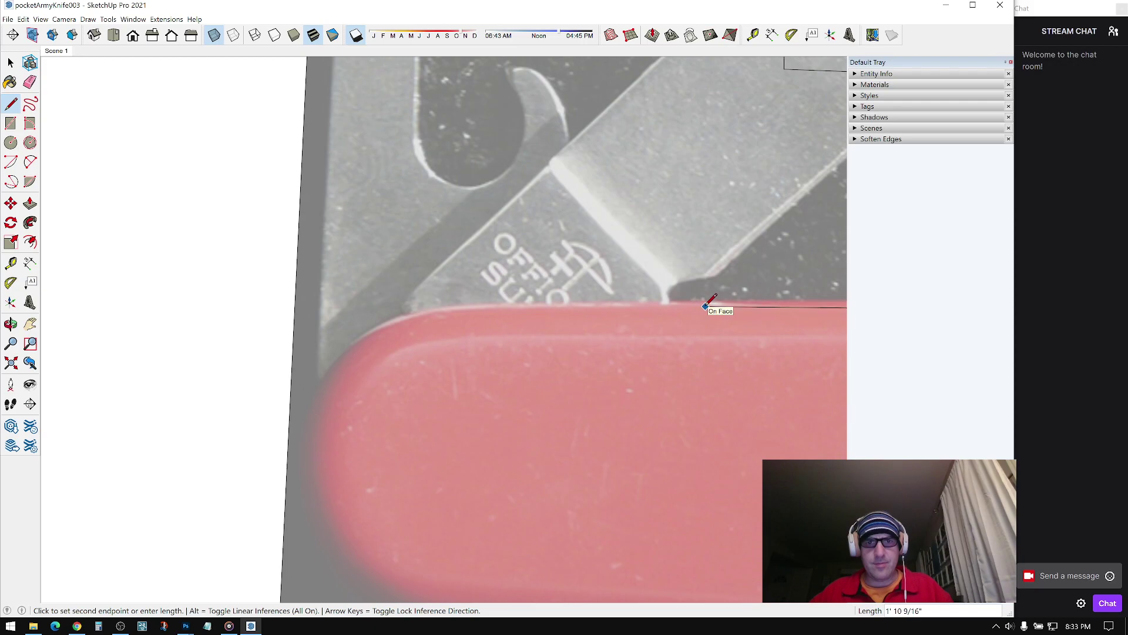
{"action": "scroll", "coordinate": [496, 294], "scroll_direction": "up", "scroll_amount": 5}
{"action": "left_click", "coordinate": [475, 310]}
{"action": "scroll", "coordinate": [477, 288], "scroll_direction": "down", "scroll_amount": 1}
Step: Draw an arc about 2 1/8" long from the end of the handle's upper edge over the start of its rounded end
{"action": "left_click", "coordinate": [29, 164]}
{"action": "left_click", "coordinate": [567, 250]}
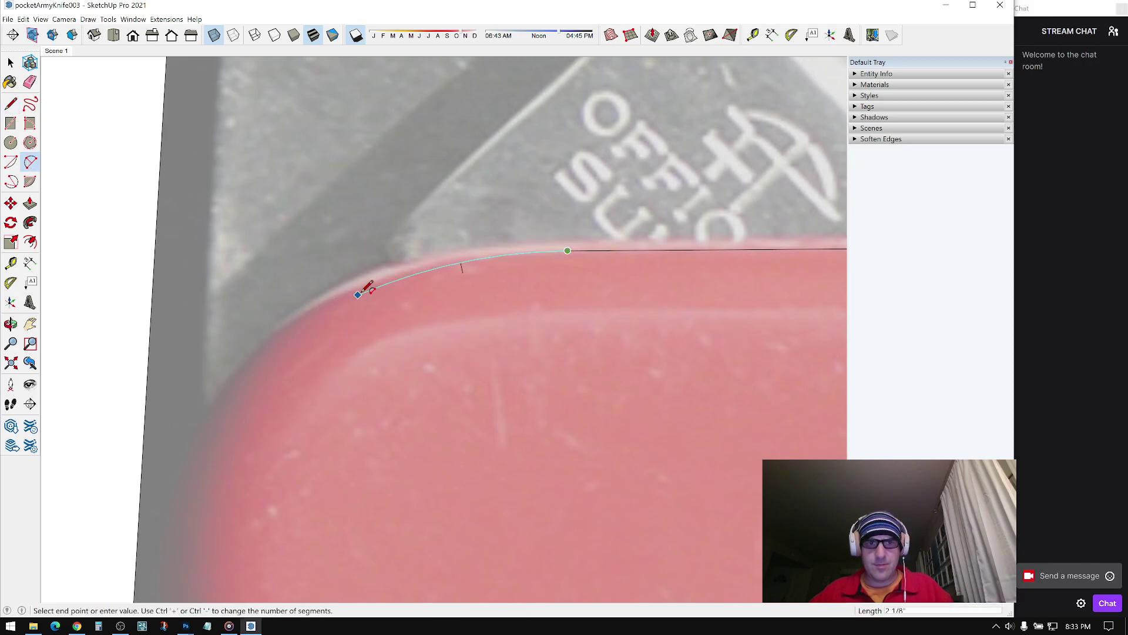
{"action": "left_click", "coordinate": [345, 293]}
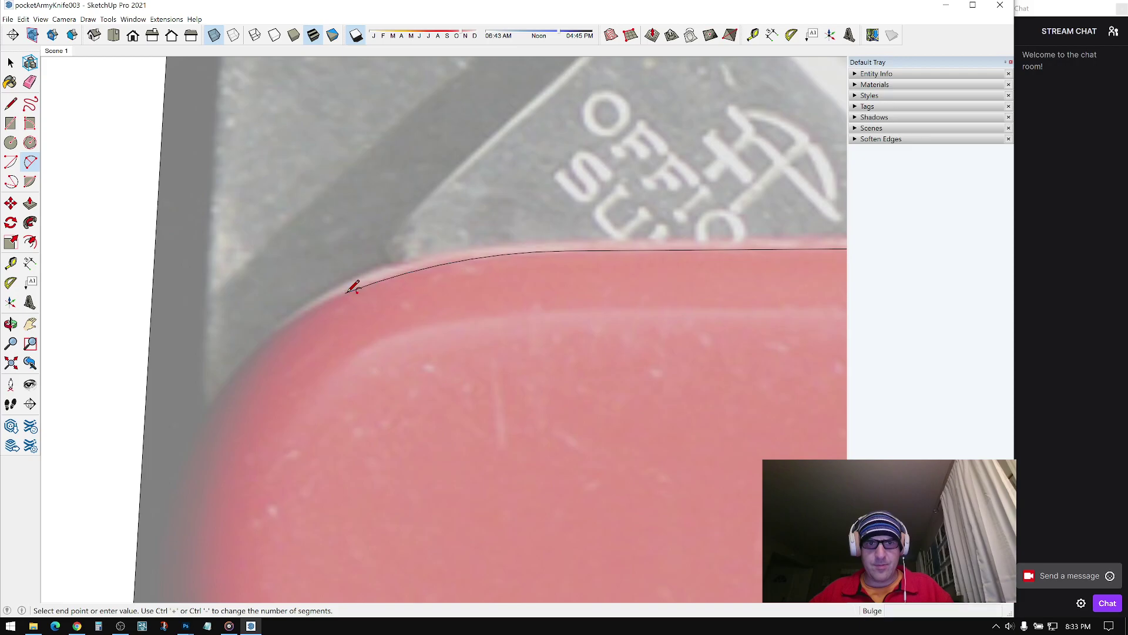
{"action": "left_click", "coordinate": [346, 292]}
{"action": "scroll", "coordinate": [303, 326], "scroll_direction": "down", "scroll_amount": 4}
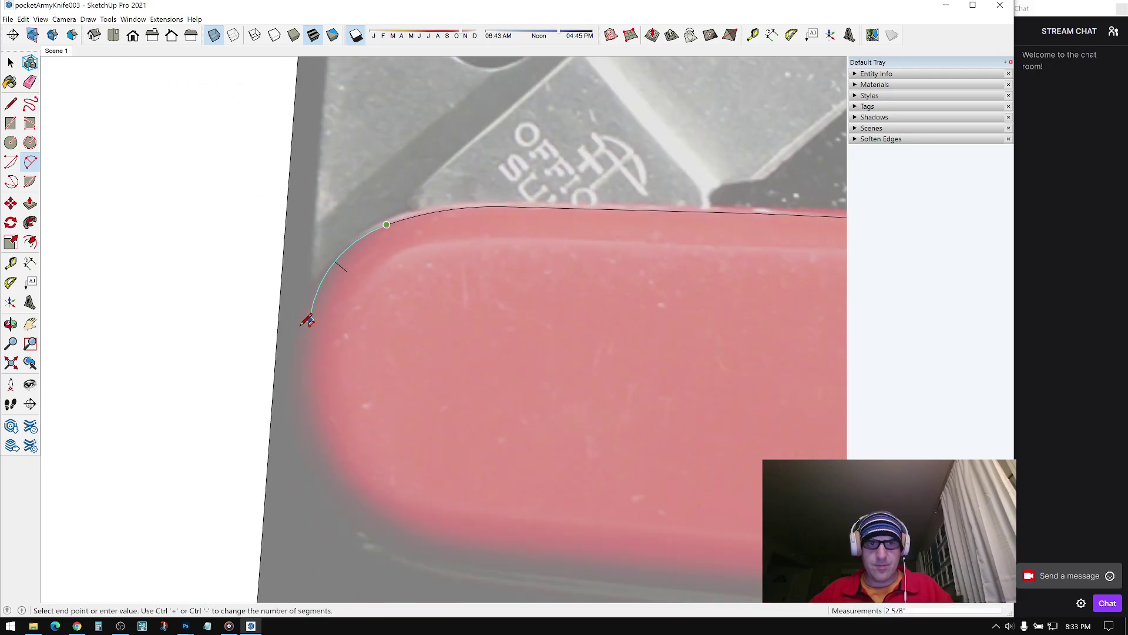
{"action": "key", "text": "Escape"}
Step: Trace the rest of the handle's rounded end with three connected tangent arcs down to the lower edge
{"action": "left_click", "coordinate": [372, 244]}
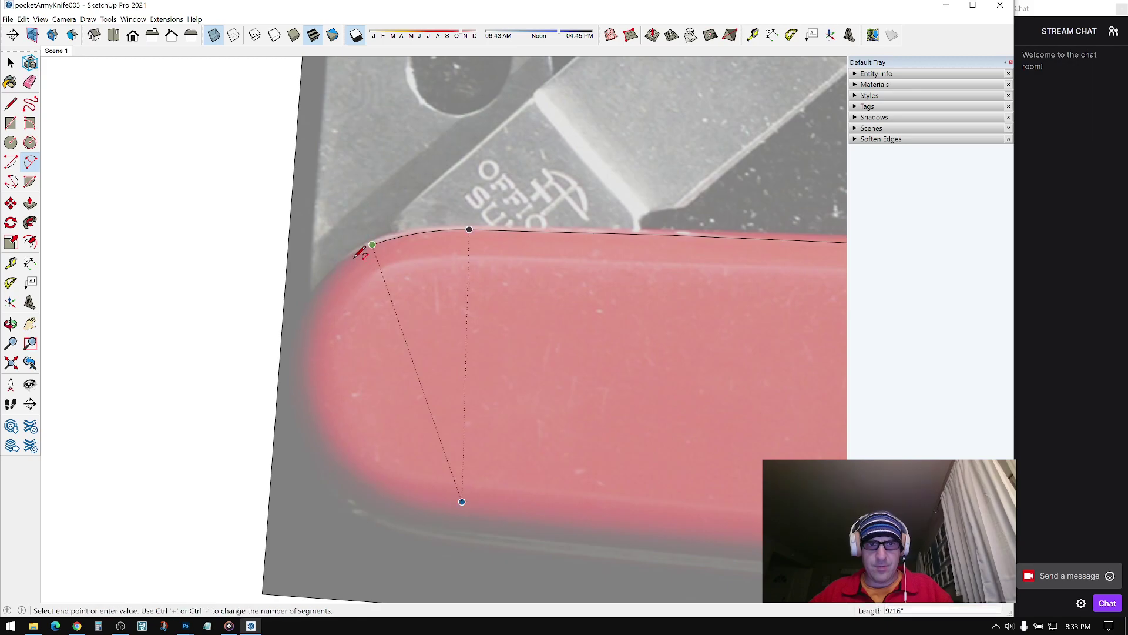
{"action": "double_click", "coordinate": [299, 325]}
{"action": "left_click", "coordinate": [299, 326]}
{"action": "double_click", "coordinate": [302, 446]}
{"action": "left_click", "coordinate": [302, 447]}
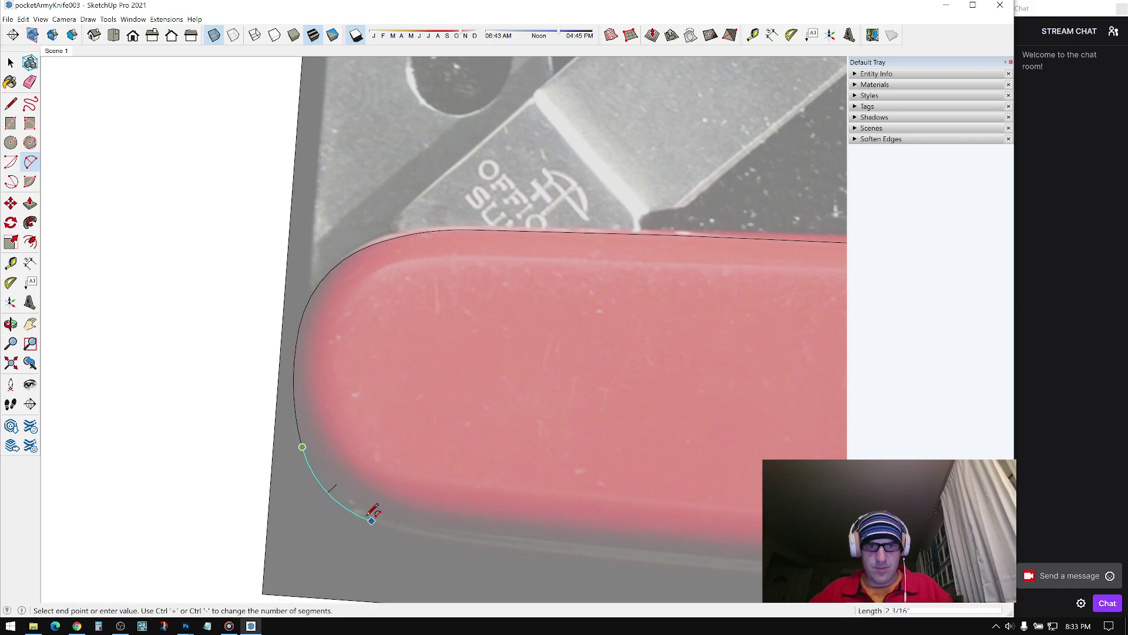
{"action": "double_click", "coordinate": [363, 510]}
Step: Draw the first straight segment of the handle's lower edge, starting from the end of the last arc
{"action": "middle_click_drag", "start_coordinate": [428, 512], "coordinate": [281, 477]}
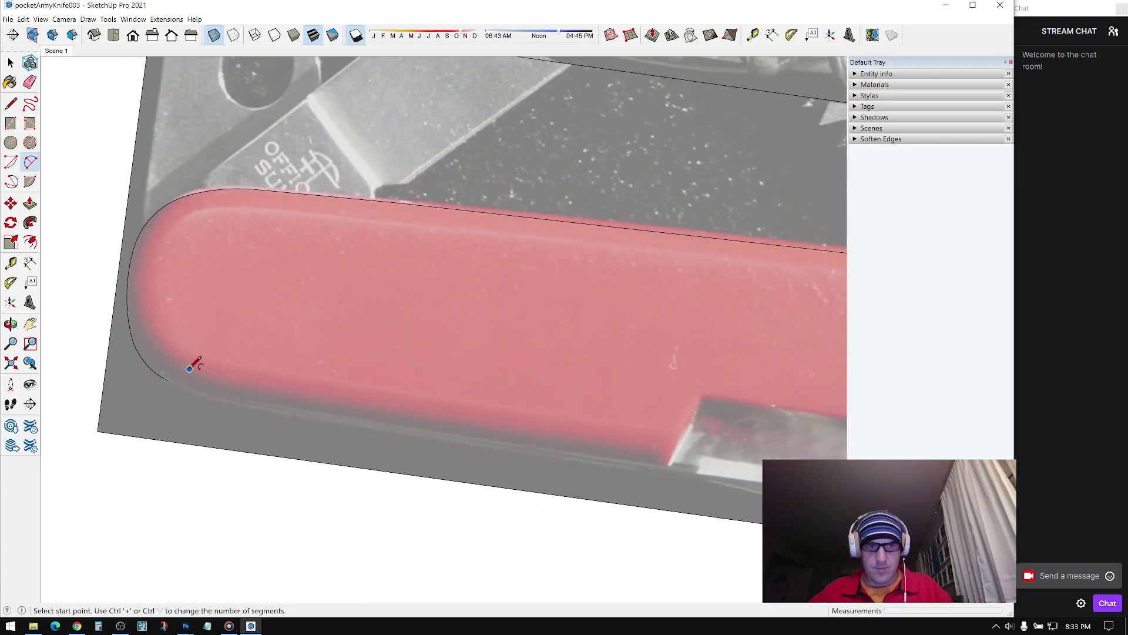
{"action": "key", "text": "l"}
{"action": "left_click", "coordinate": [168, 381]}
{"action": "middle_click_drag", "start_coordinate": [467, 452], "coordinate": [431, 399], "text": "shift"}
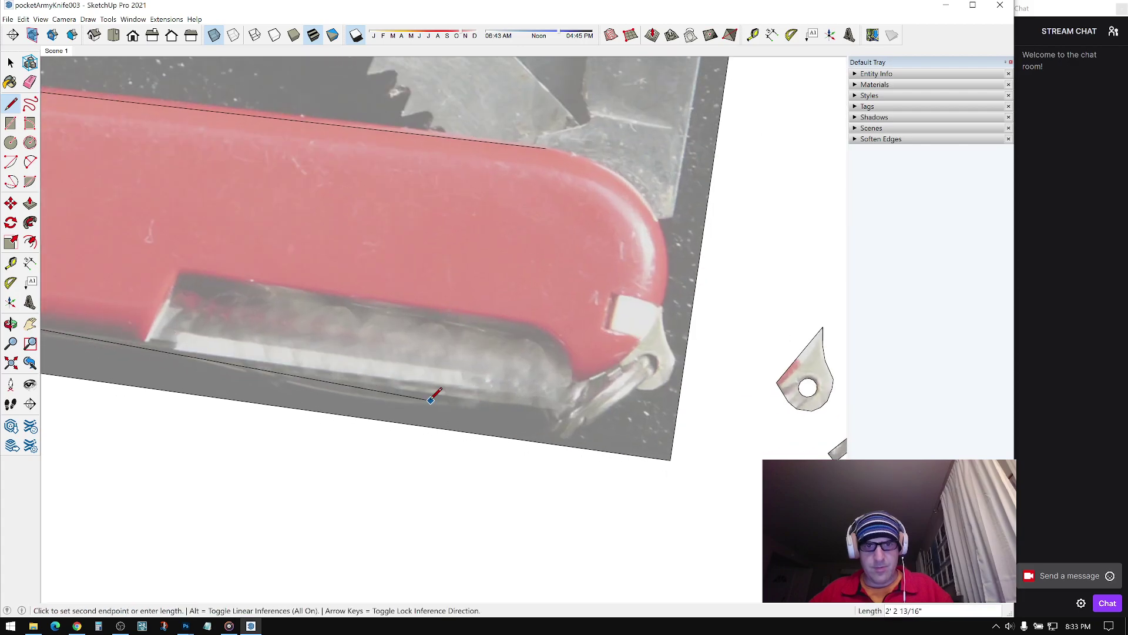
{"action": "scroll", "coordinate": [431, 399], "scroll_direction": "up", "scroll_amount": 2}
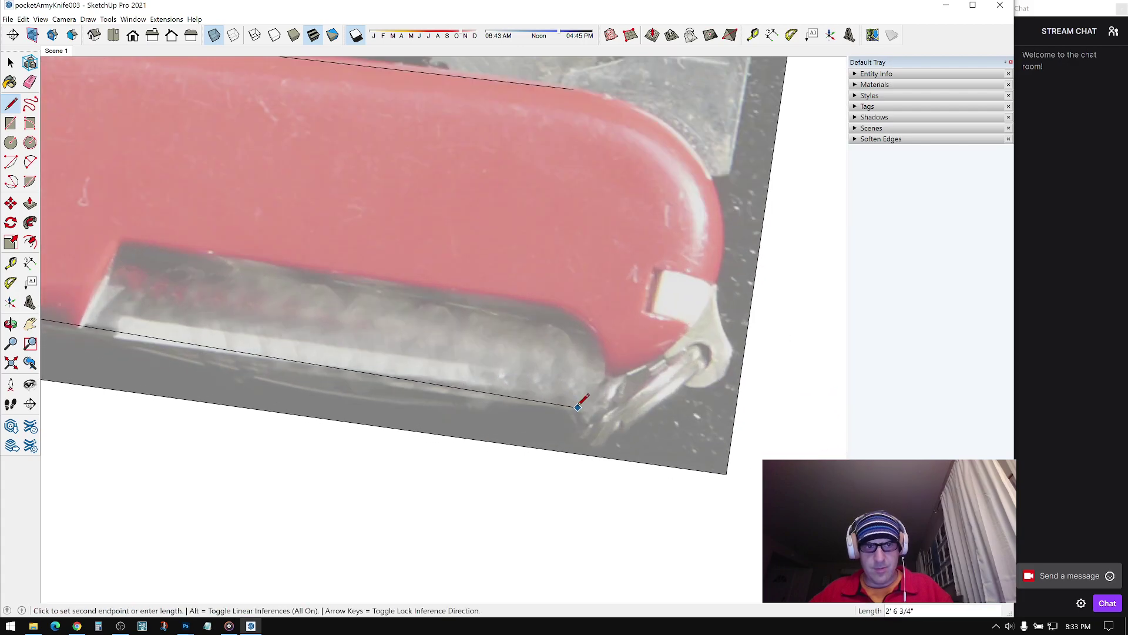
{"action": "scroll", "coordinate": [576, 397], "scroll_direction": "up", "scroll_amount": 2}
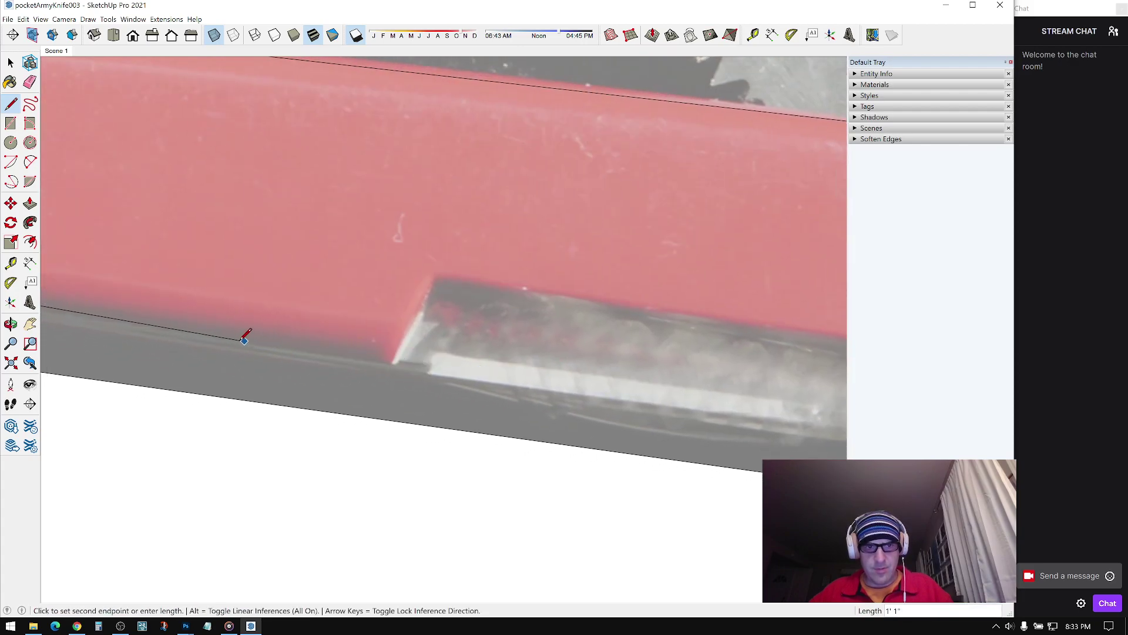
{"action": "scroll", "coordinate": [587, 345], "scroll_direction": "down", "scroll_amount": 3}
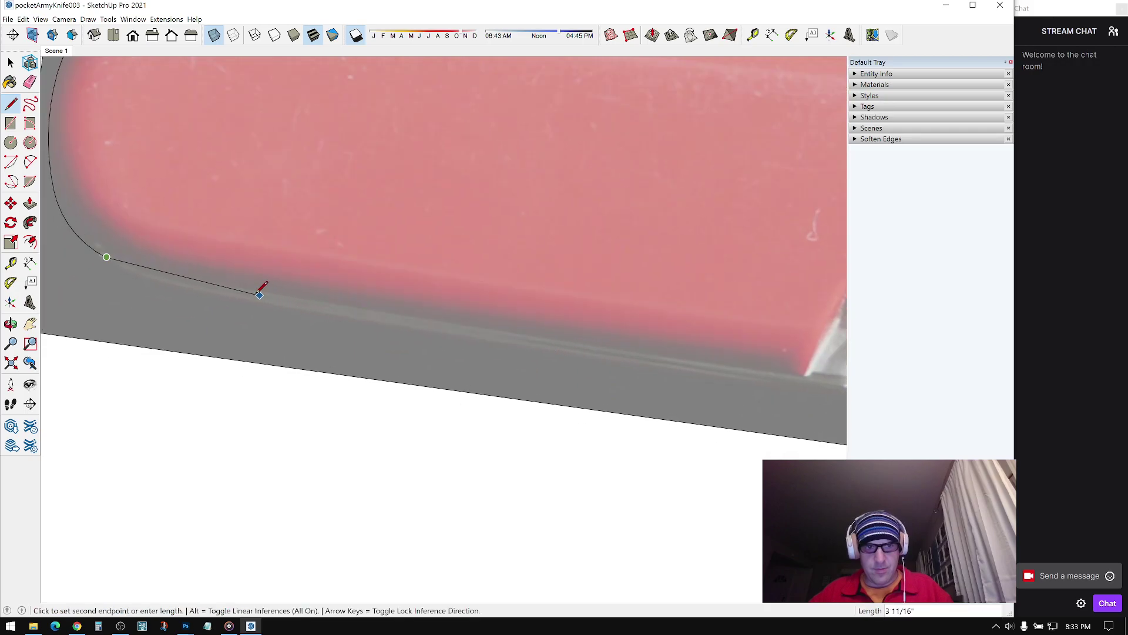
{"action": "scroll", "coordinate": [379, 318], "scroll_direction": "up", "scroll_amount": 3}
{"action": "left_click", "coordinate": [369, 313]}
Step: Extend the handle's lower edge about 10 13/16" to the corner where the corkscrew cut-out begins
{"action": "middle_click_drag", "start_coordinate": [557, 362], "coordinate": [141, 315], "text": "shift"}
{"action": "scroll", "coordinate": [364, 338], "scroll_direction": "down", "scroll_amount": 1}
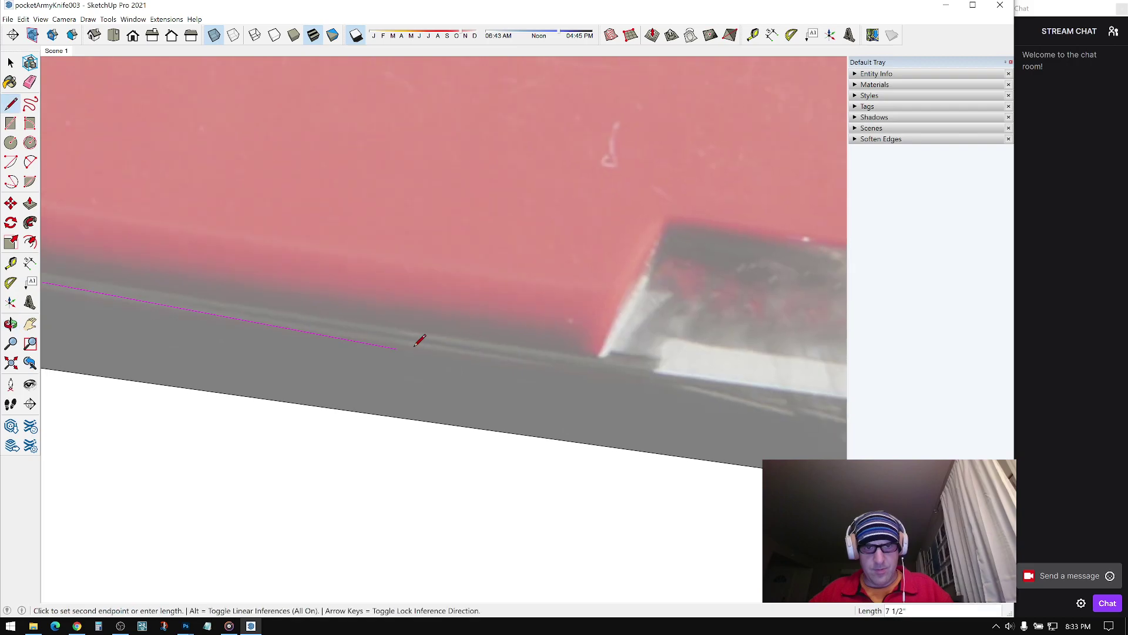
{"action": "scroll", "coordinate": [605, 355], "scroll_direction": "up", "scroll_amount": 1}
{"action": "left_click", "coordinate": [617, 359]}
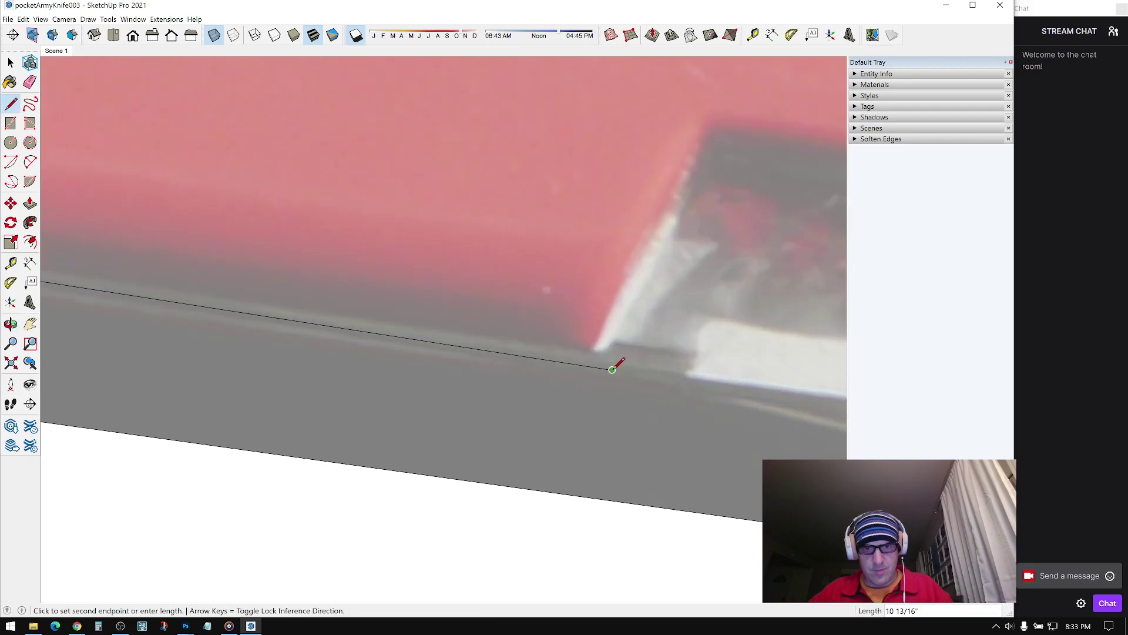
Step: Continue the lower edge about 1' 1 7/8" across the cut-out to the metal ring, and add a short segment rising towards the lug
{"action": "middle_click_drag", "start_coordinate": [618, 360], "coordinate": [294, 346], "text": "shift"}
{"action": "middle_click_drag", "start_coordinate": [653, 386], "coordinate": [391, 356], "text": "shift"}
{"action": "scroll", "coordinate": [405, 360], "scroll_direction": "down", "scroll_amount": 2}
{"action": "scroll", "coordinate": [411, 367], "scroll_direction": "up", "scroll_amount": 3}
{"action": "scroll", "coordinate": [517, 379], "scroll_direction": "down", "scroll_amount": 1}
{"action": "middle_click_drag", "start_coordinate": [576, 381], "coordinate": [370, 378], "text": "shift"}
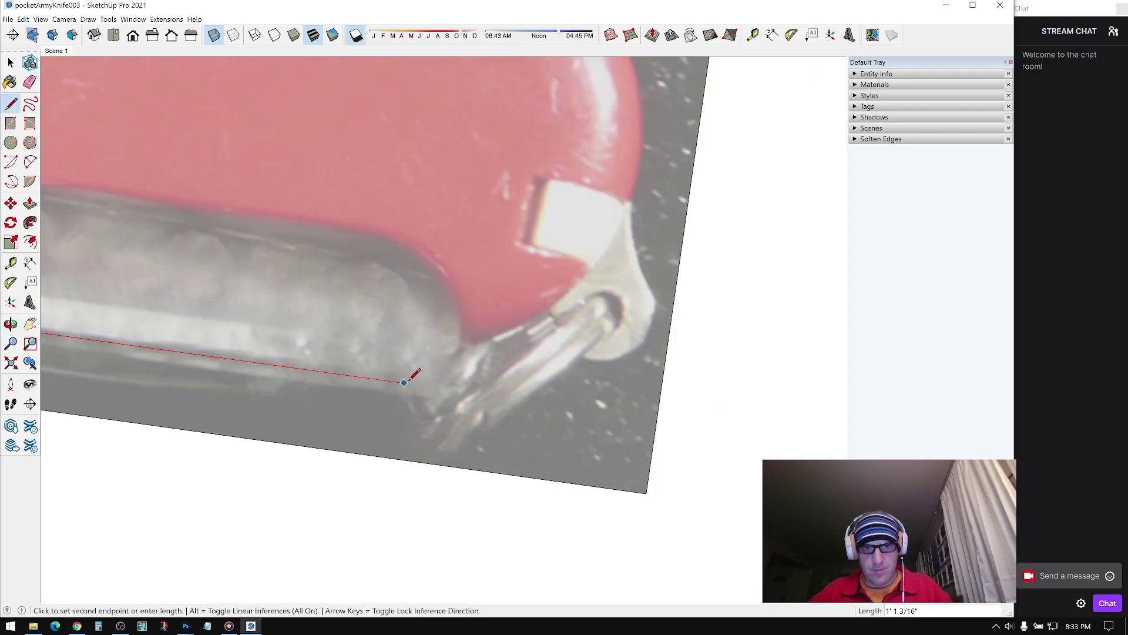
{"action": "left_click", "coordinate": [446, 388]}
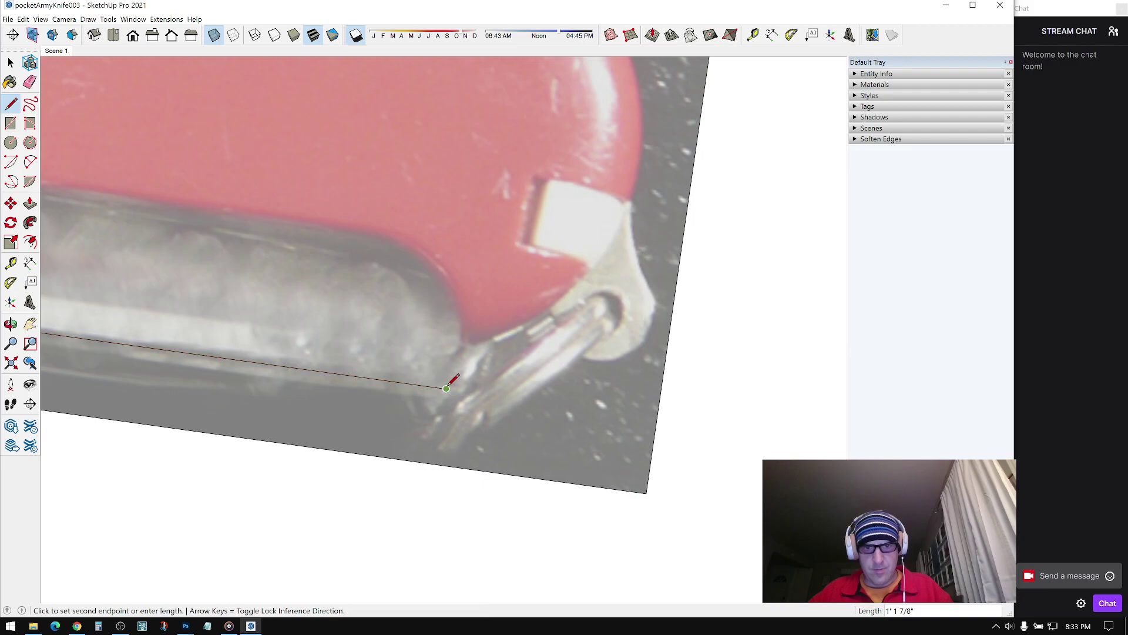
{"action": "scroll", "coordinate": [476, 373], "scroll_direction": "up", "scroll_amount": 2}
{"action": "left_click", "coordinate": [497, 368]}
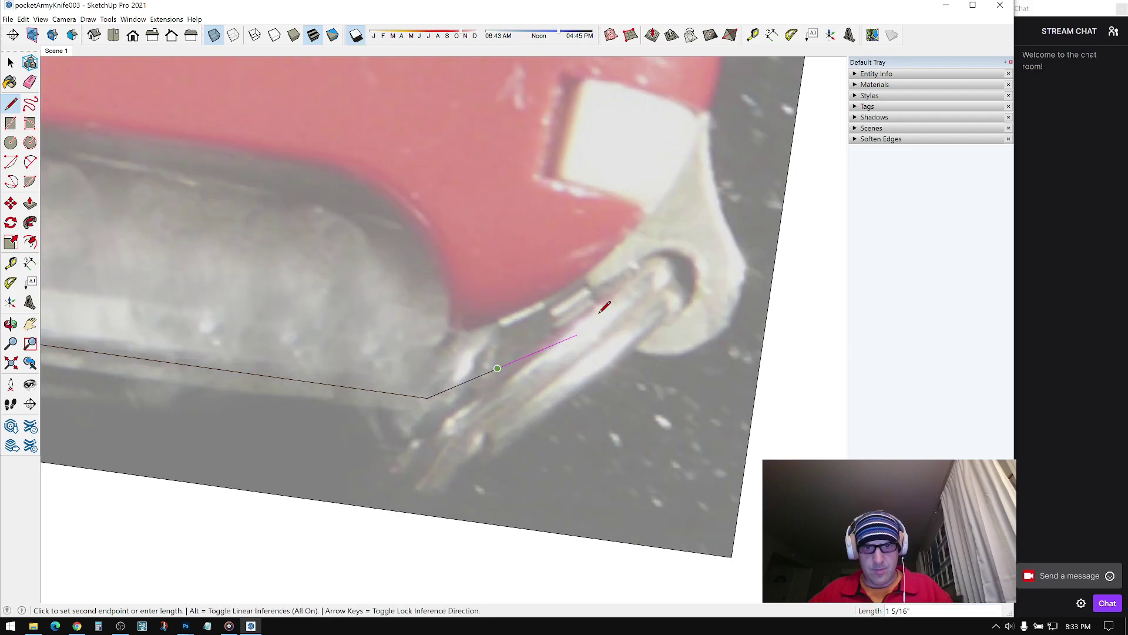
Step: Replace the short segment at the metal ring with an arc up to the lug's upper corner, bulging about 5/16"
{"action": "middle_click_drag", "start_coordinate": [594, 299], "coordinate": [607, 352], "text": "shift"}
{"action": "scroll", "coordinate": [607, 352], "scroll_direction": "down", "scroll_amount": 3}
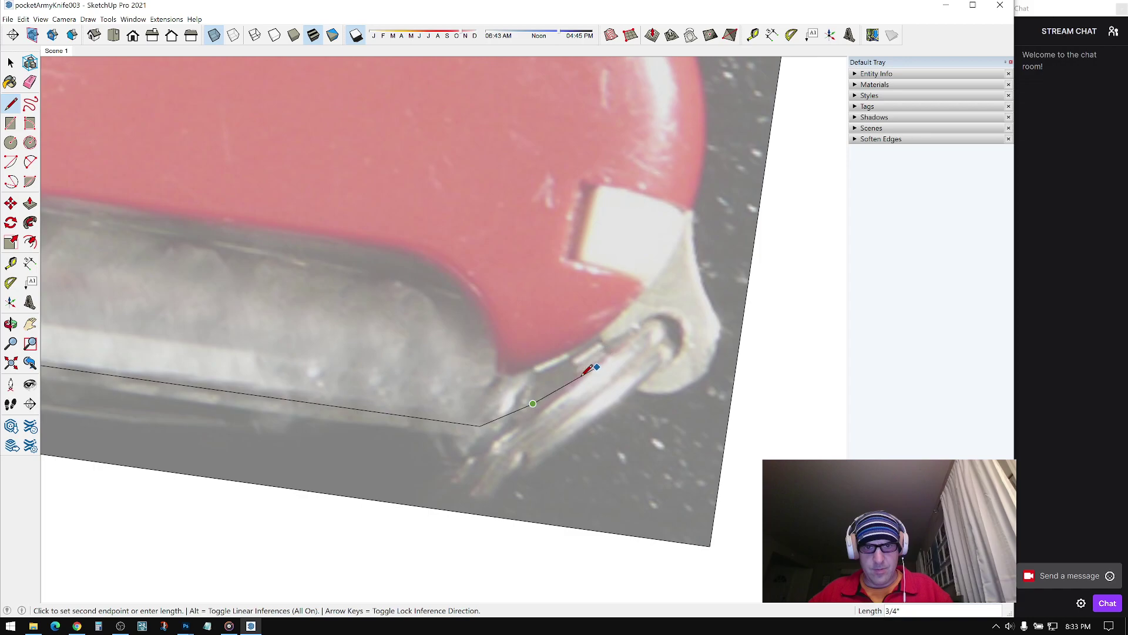
{"action": "key", "text": "ctrl+z"}
{"action": "left_click", "coordinate": [29, 163]}
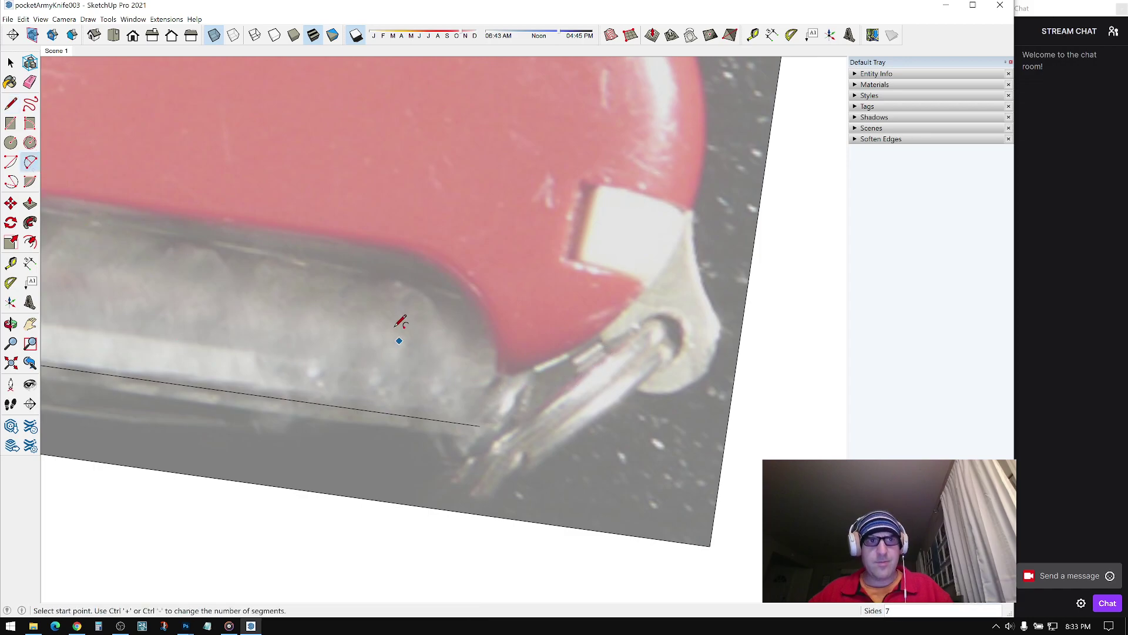
{"action": "left_click", "coordinate": [480, 425]}
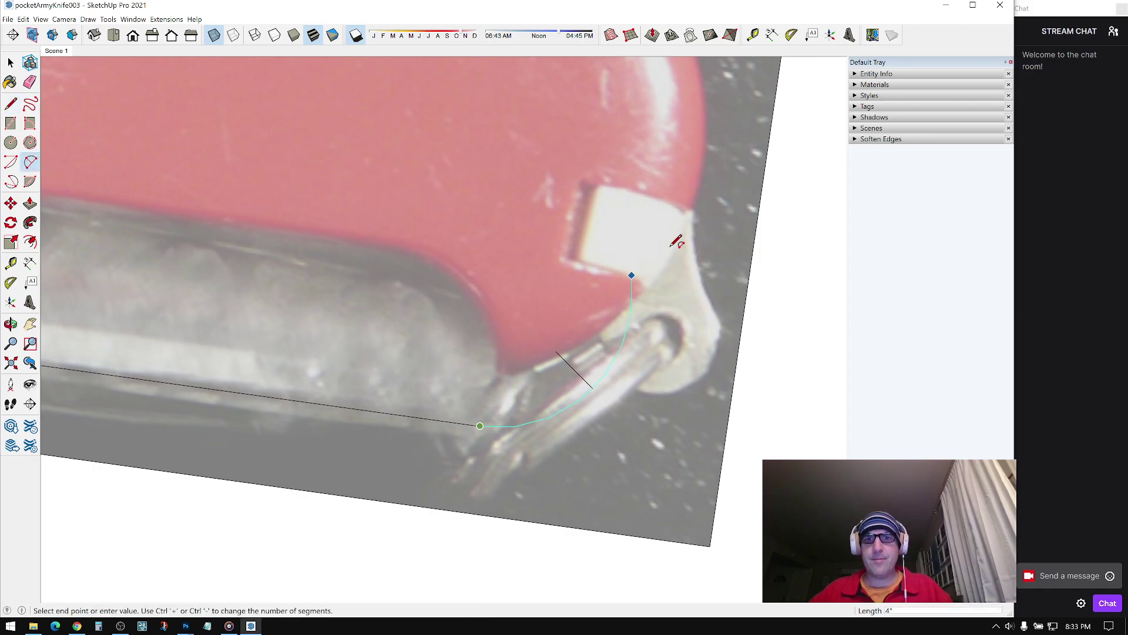
{"action": "left_click", "coordinate": [688, 213]}
{"action": "left_click", "coordinate": [621, 324]}
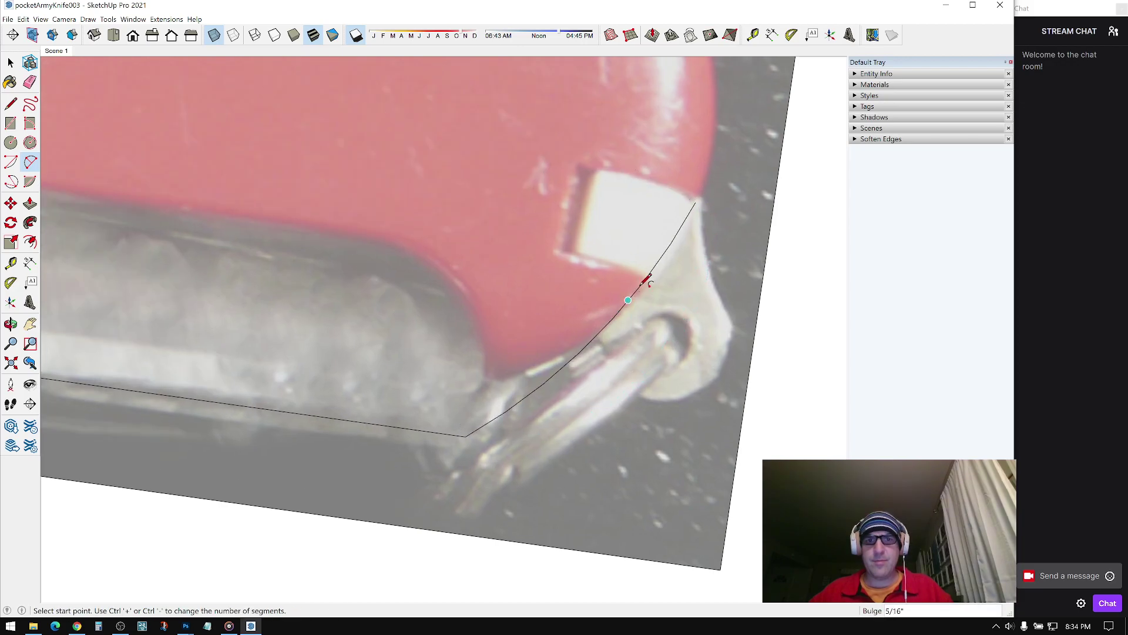
{"action": "scroll", "coordinate": [647, 229], "scroll_direction": "down", "scroll_amount": 1}
{"action": "scroll", "coordinate": [622, 275], "scroll_direction": "down", "scroll_amount": 4}
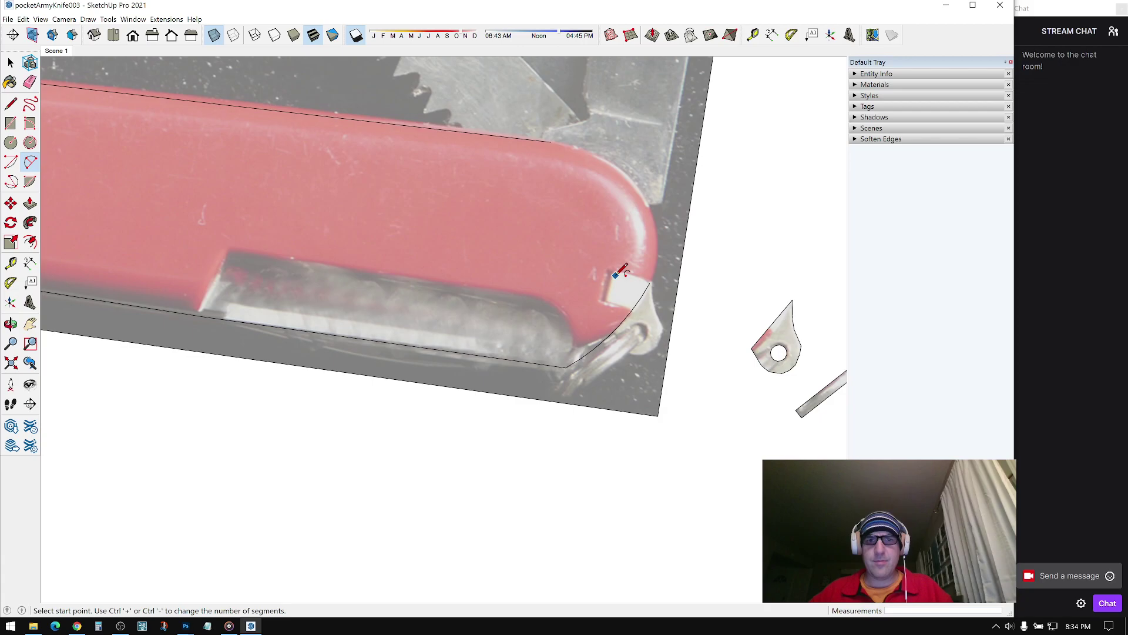
Step: Trace the handle's outer end with an arc from the lug's upper corner upwards, bulging about 9/16"
{"action": "scroll", "coordinate": [623, 247], "scroll_direction": "up", "scroll_amount": 2}
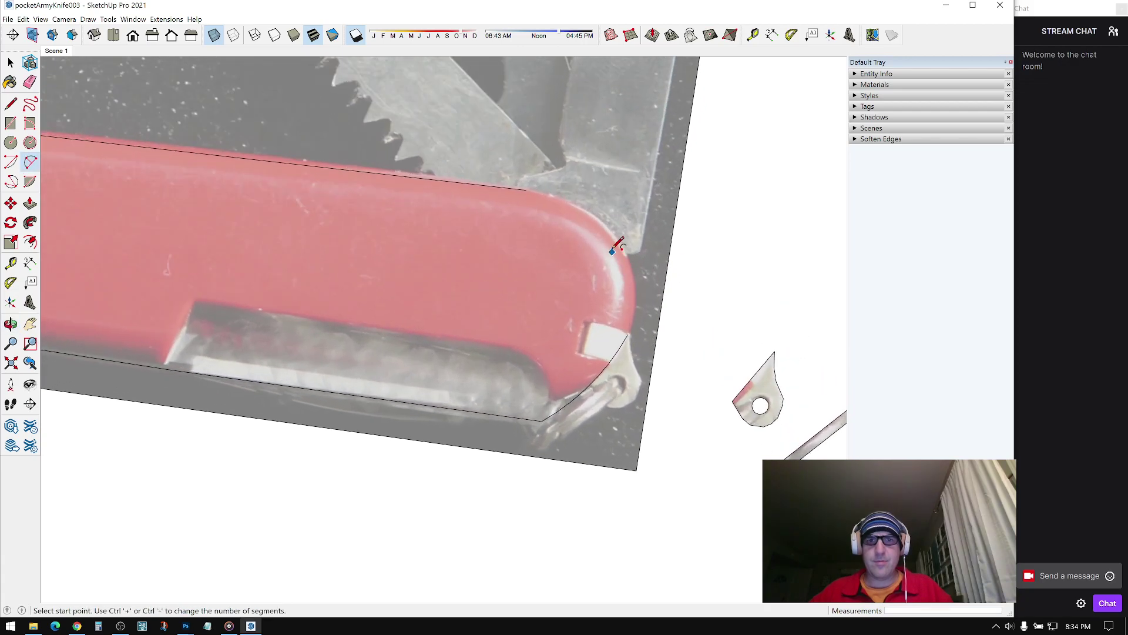
{"action": "scroll", "coordinate": [630, 239], "scroll_direction": "up", "scroll_amount": 3}
{"action": "left_click", "coordinate": [557, 192]}
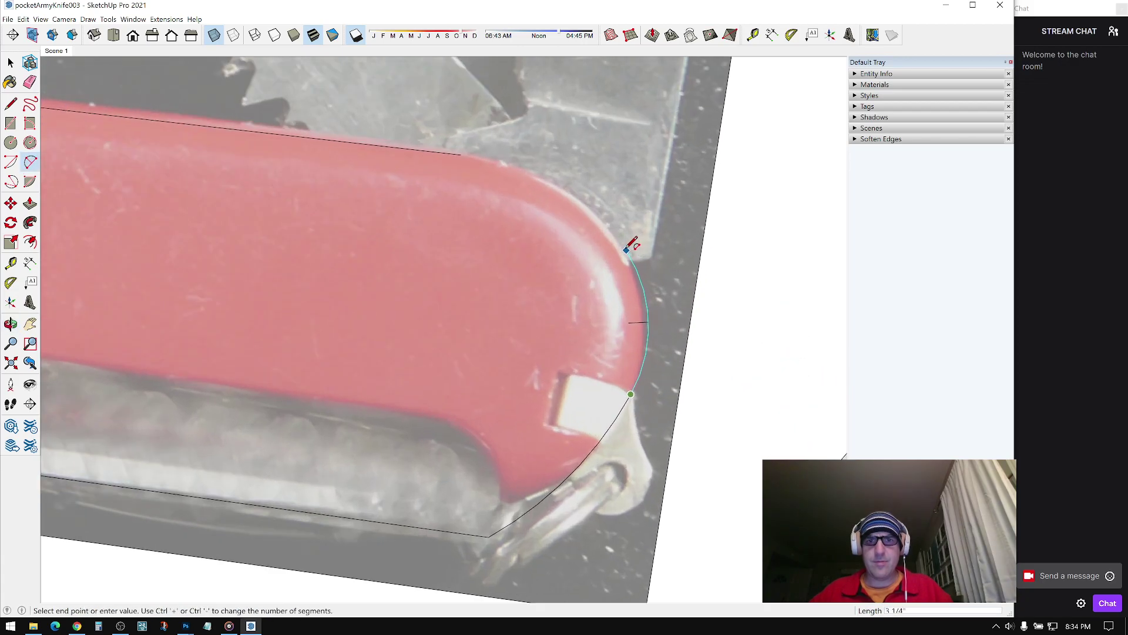
{"action": "left_click", "coordinate": [590, 209]}
{"action": "scroll", "coordinate": [623, 270], "scroll_direction": "up", "scroll_amount": 3}
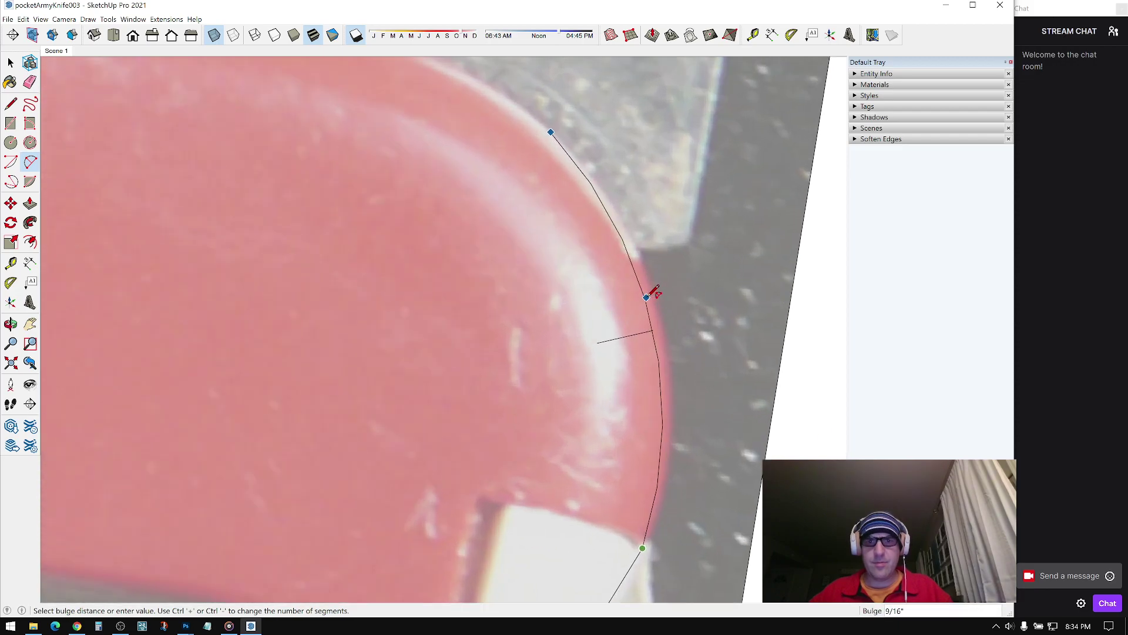
{"action": "left_click", "coordinate": [647, 297]}
Step: Join the end arc to the handle's upper edge with another arc along the red rounded corner
{"action": "scroll", "coordinate": [648, 294], "scroll_direction": "up", "scroll_amount": 2}
{"action": "left_click", "coordinate": [648, 309]}
{"action": "left_click", "coordinate": [402, 207]}
{"action": "scroll", "coordinate": [531, 231], "scroll_direction": "up", "scroll_amount": 3}
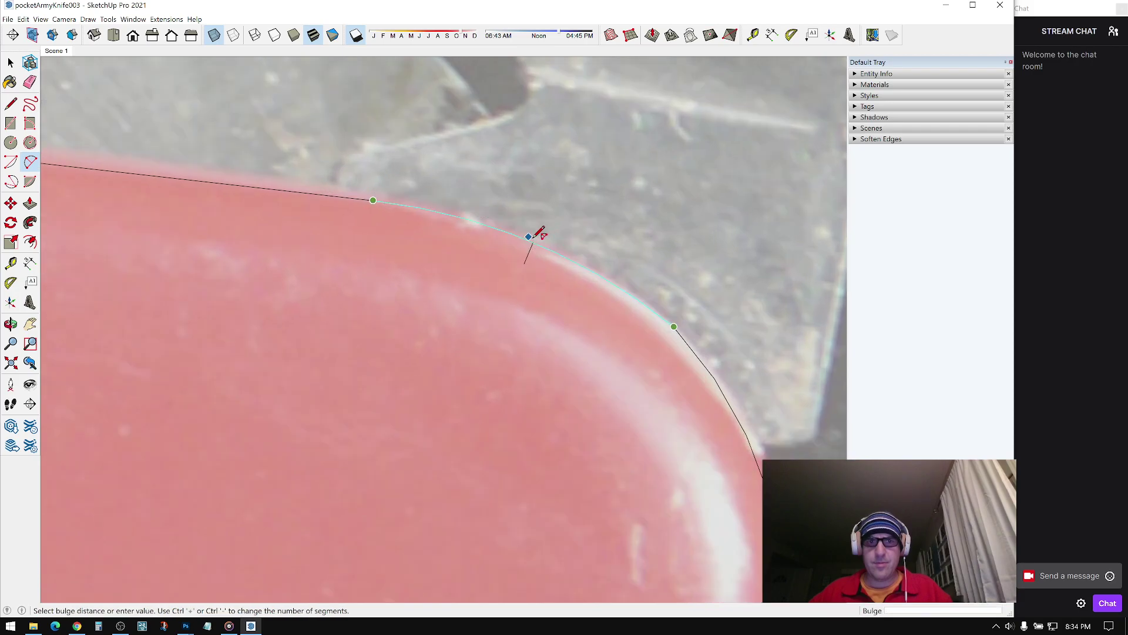
{"action": "left_click", "coordinate": [544, 255]}
Step: Cut off the kink between the two upper arcs with a line about 1/4" long and erase the leftover corner
{"action": "scroll", "coordinate": [544, 254], "scroll_direction": "down", "scroll_amount": 3}
{"action": "mouse_move", "coordinate": [544, 255]}
{"action": "middle_mouse_down"}
{"action": "mouse_move", "coordinate": [519, 253]}
{"action": "mouse_move", "coordinate": [568, 265]}
{"action": "mouse_move", "coordinate": [569, 324]}
{"action": "mouse_move", "coordinate": [529, 294]}
{"action": "middle_mouse_up"}
{"action": "scroll", "coordinate": [512, 254], "scroll_direction": "down", "scroll_amount": 3}
{"action": "scroll", "coordinate": [569, 265], "scroll_direction": "up", "scroll_amount": 2}
{"action": "left_click", "coordinate": [11, 104]}
{"action": "scroll", "coordinate": [560, 298], "scroll_direction": "up", "scroll_amount": 3}
{"action": "scroll", "coordinate": [451, 321], "scroll_direction": "up", "scroll_amount": 1}
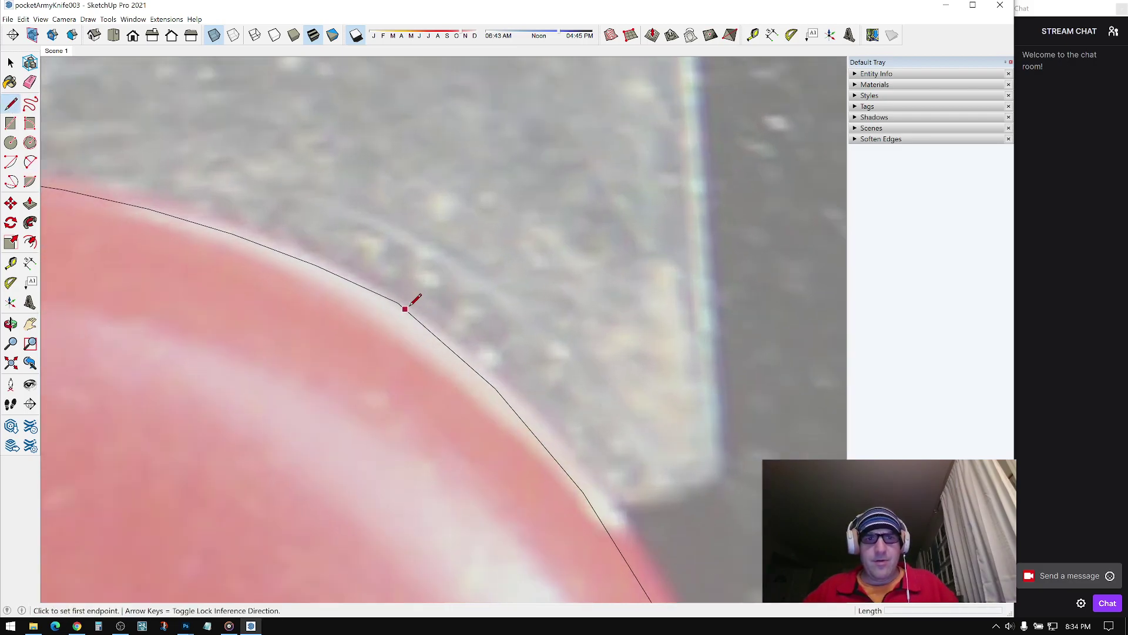
{"action": "left_click", "coordinate": [376, 291]}
{"action": "left_click", "coordinate": [416, 319]}
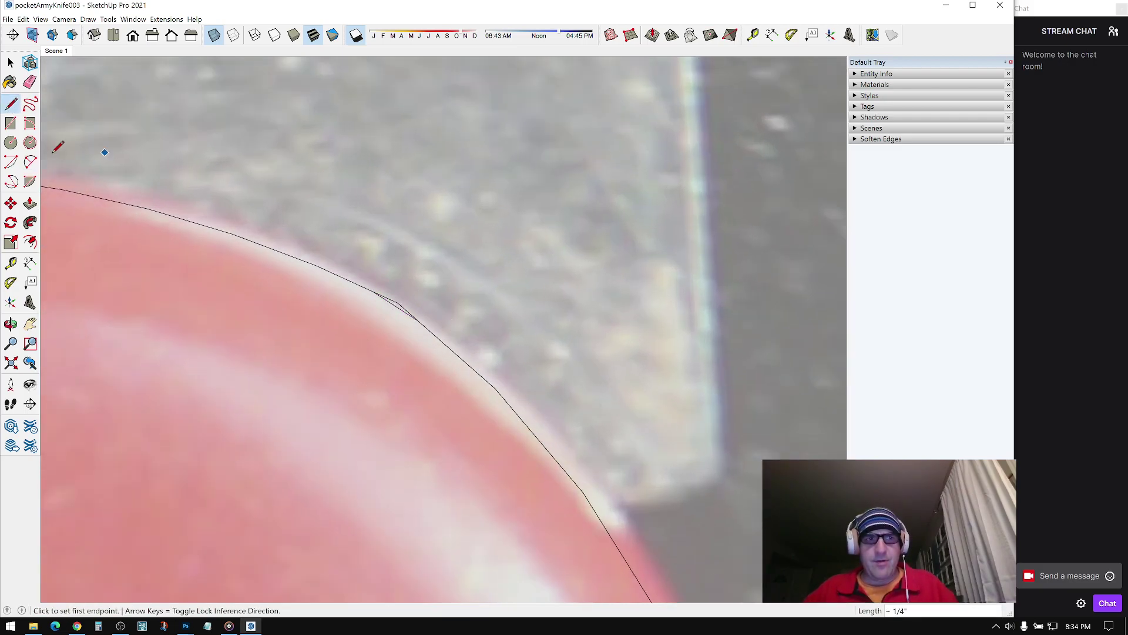
{"action": "left_click", "coordinate": [30, 82]}
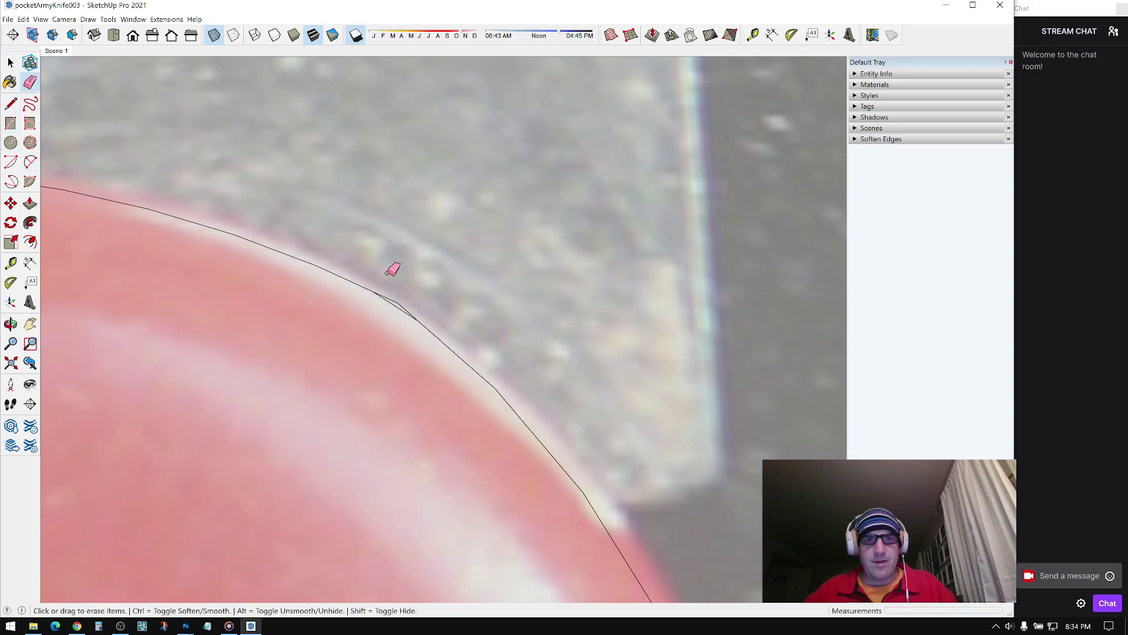
{"action": "left_click", "coordinate": [400, 301]}
{"action": "scroll", "coordinate": [402, 300], "scroll_direction": "down", "scroll_amount": 5}
Step: Smooth the kink at the lug's upper corner with a short bridging line and erase the leftover corner edges
{"action": "key", "text": "space"}
{"action": "scroll", "coordinate": [764, 171], "scroll_direction": "down", "scroll_amount": 3}
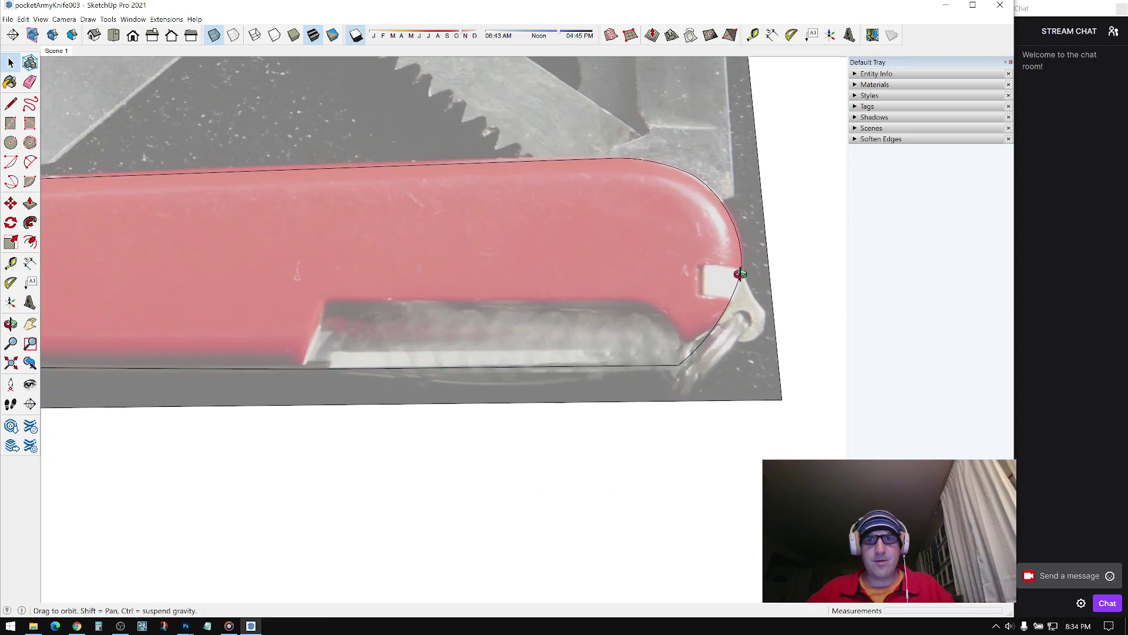
{"action": "scroll", "coordinate": [580, 298], "scroll_direction": "up", "scroll_amount": 6}
{"action": "key", "text": "l"}
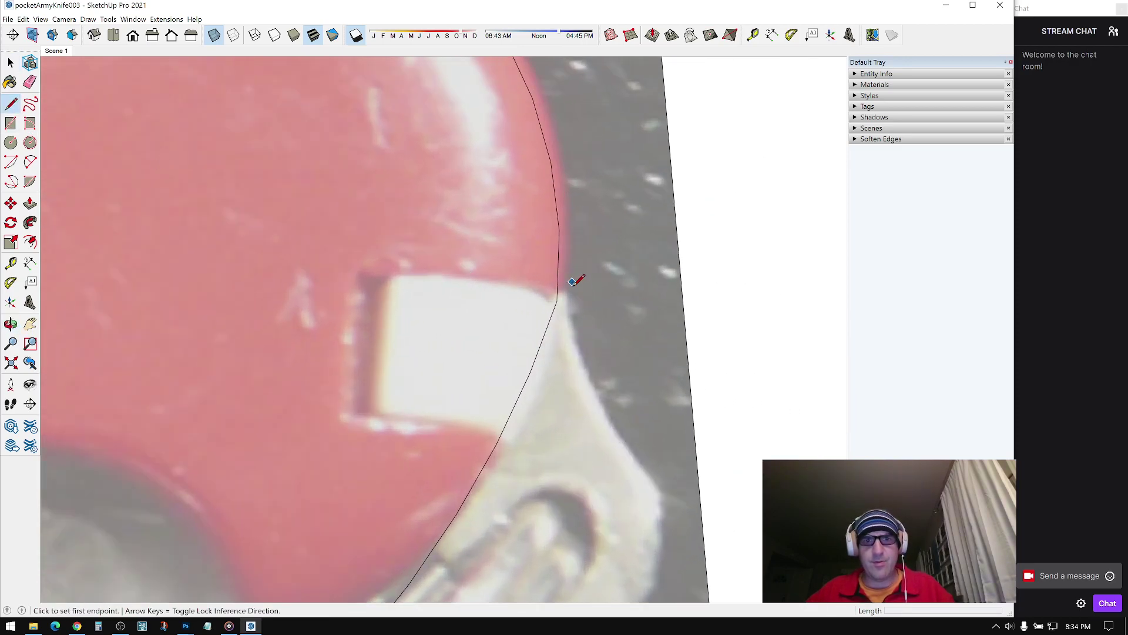
{"action": "scroll", "coordinate": [575, 272], "scroll_direction": "up", "scroll_amount": 2}
{"action": "left_click", "coordinate": [556, 282]}
{"action": "left_click", "coordinate": [546, 333]}
{"action": "scroll", "coordinate": [93, 196], "scroll_direction": "up", "scroll_amount": 2}
{"action": "left_click", "coordinate": [30, 83]}
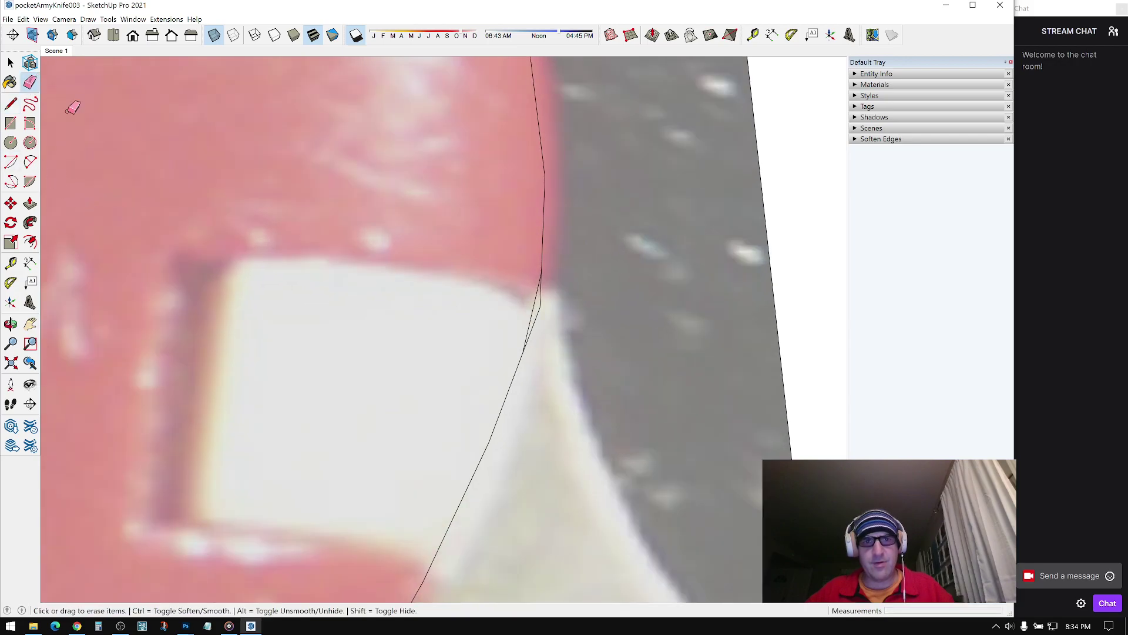
{"action": "scroll", "coordinate": [571, 287], "scroll_direction": "down", "scroll_amount": 10}
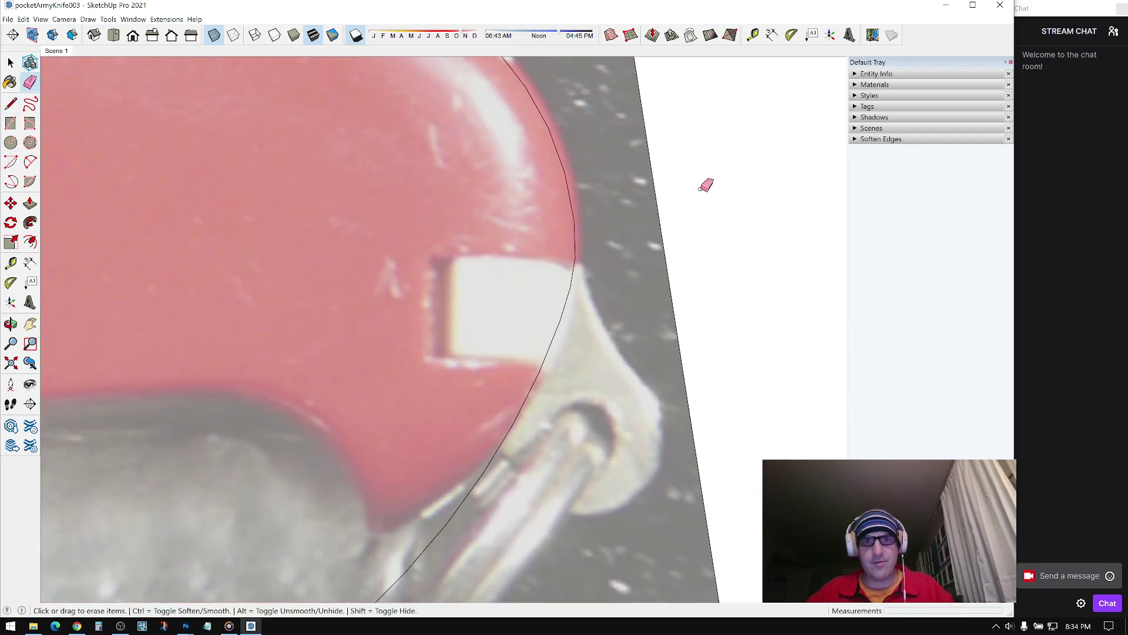
{"action": "key", "text": "space"}
Step: Round the handle's lower corner near the ring with an arc between the lower edge and the end arc
{"action": "middle_click_drag", "start_coordinate": [388, 210], "coordinate": [660, 335]}
{"action": "scroll", "coordinate": [474, 290], "scroll_direction": "down", "scroll_amount": 3}
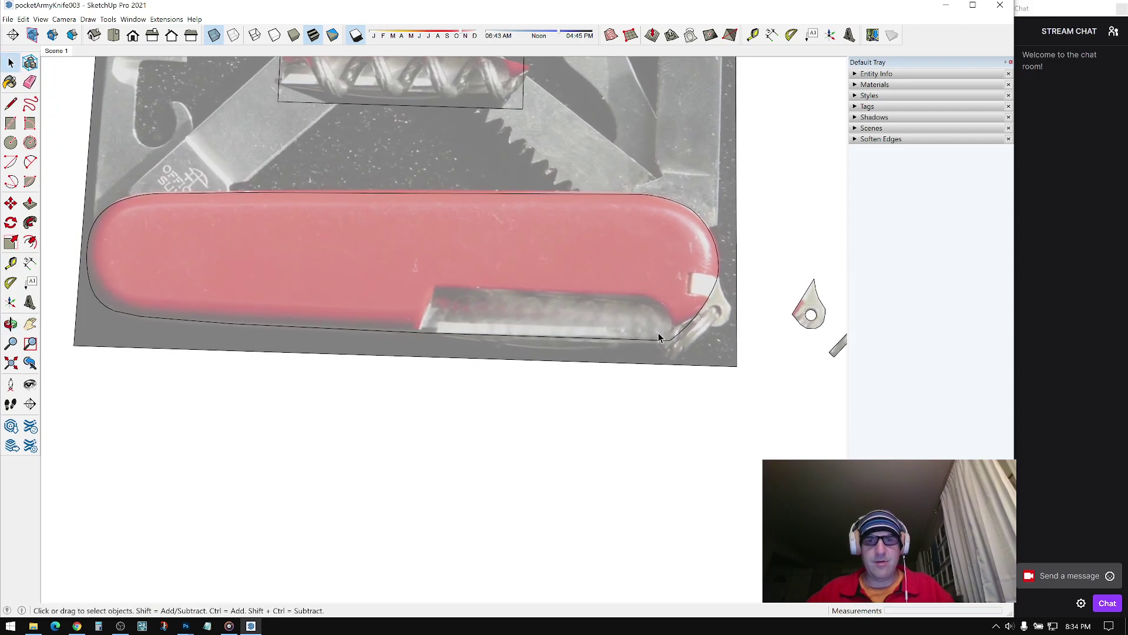
{"action": "scroll", "coordinate": [583, 335], "scroll_direction": "up", "scroll_amount": 8}
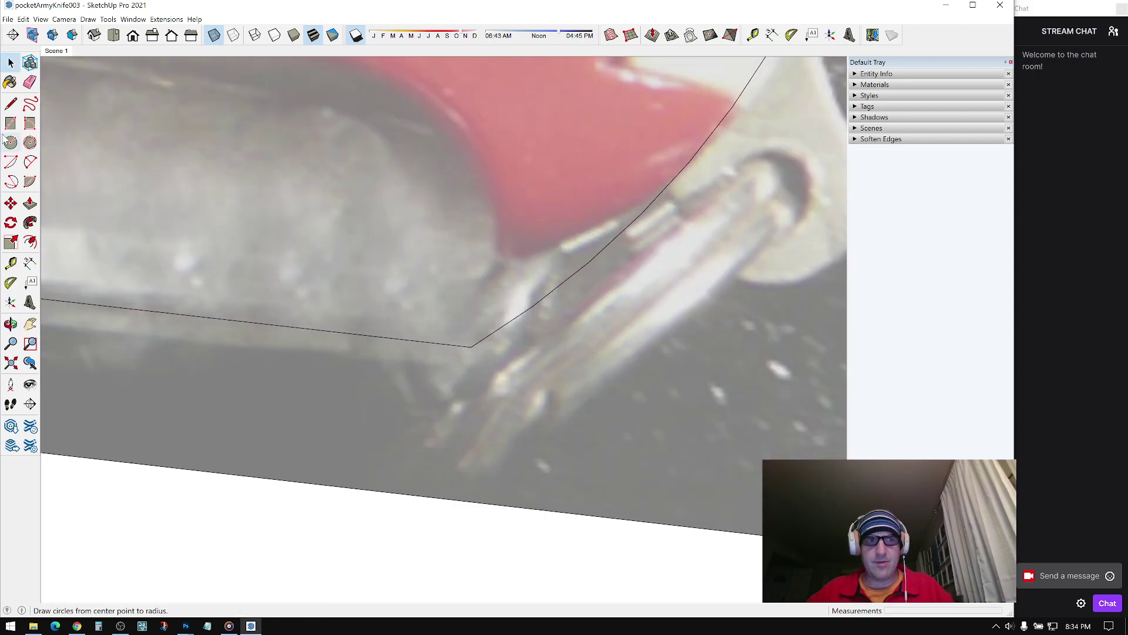
{"action": "left_click", "coordinate": [30, 162]}
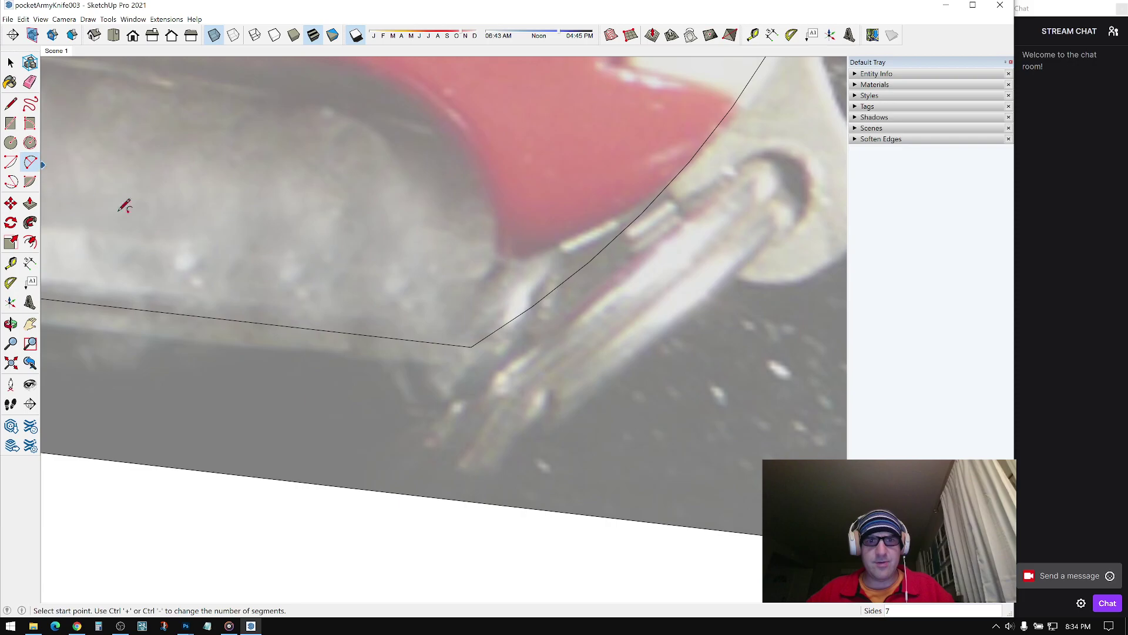
{"action": "left_click", "coordinate": [420, 340]}
{"action": "left_click", "coordinate": [514, 318]}
Step: Erase the border edges of the reference image so only the traced knife parts remain
{"action": "key", "text": "o"}
{"action": "left_click_drag", "start_coordinate": [214, 171], "coordinate": [732, 241]}
{"action": "scroll", "coordinate": [661, 212], "scroll_direction": "down", "scroll_amount": 3}
{"action": "left_click_drag", "start_coordinate": [650, 302], "coordinate": [435, 248]}
{"action": "key", "text": "space"}
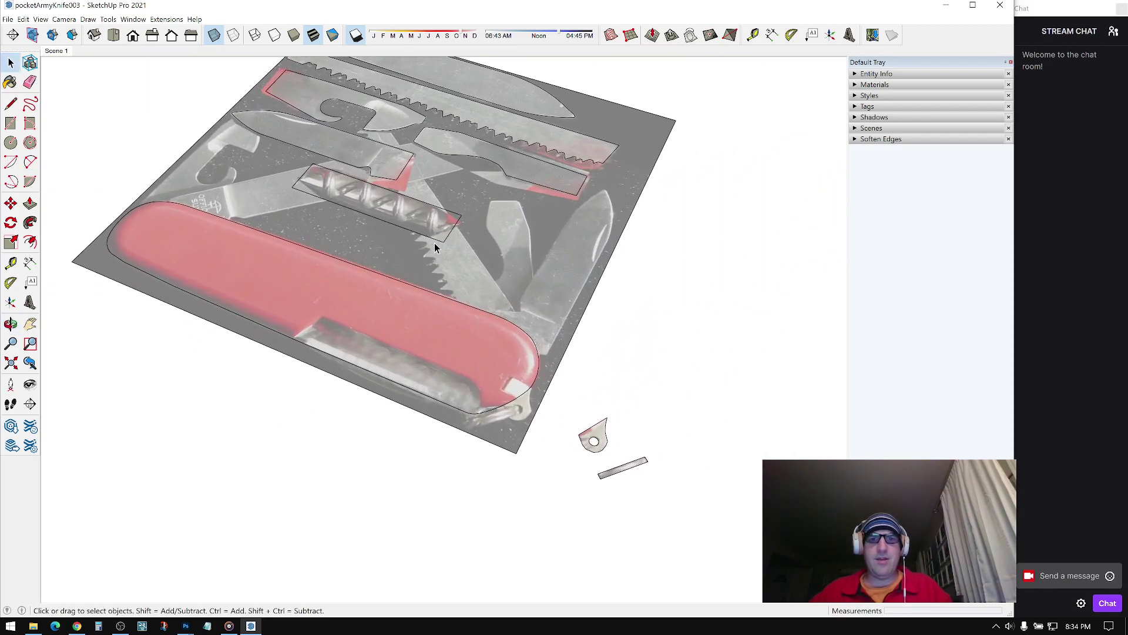
{"action": "left_click", "coordinate": [30, 82]}
{"action": "left_click", "coordinate": [642, 196]}
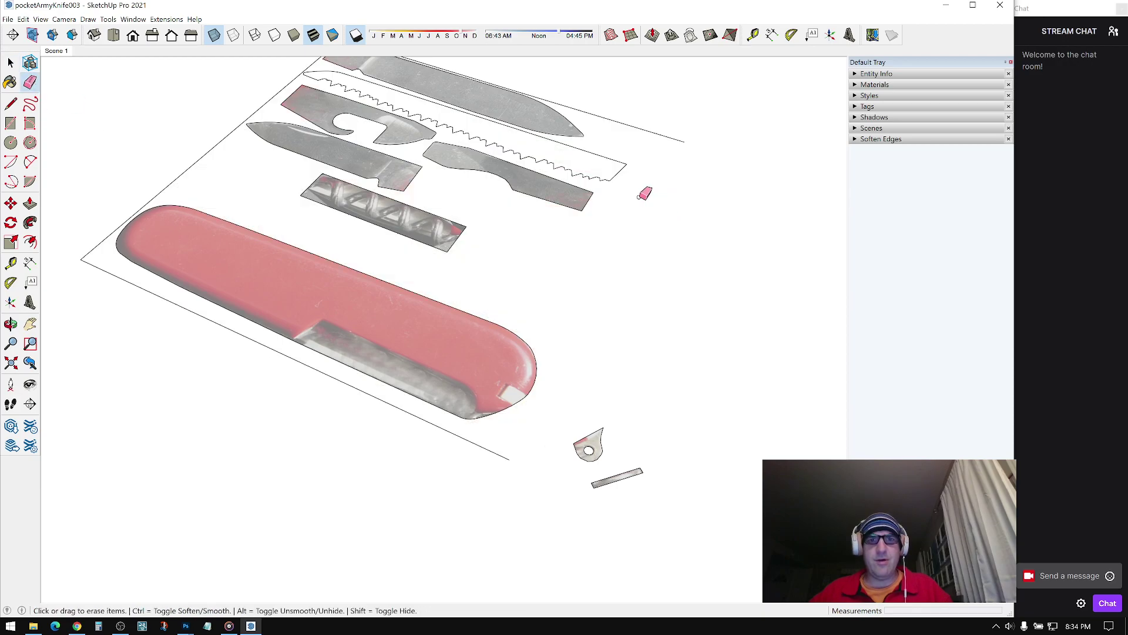
{"action": "middle_click_drag", "start_coordinate": [354, 274], "coordinate": [378, 285]}
{"action": "scroll", "coordinate": [375, 283], "scroll_direction": "down", "scroll_amount": 1}
{"action": "left_click_drag", "start_coordinate": [236, 215], "coordinate": [186, 193]}
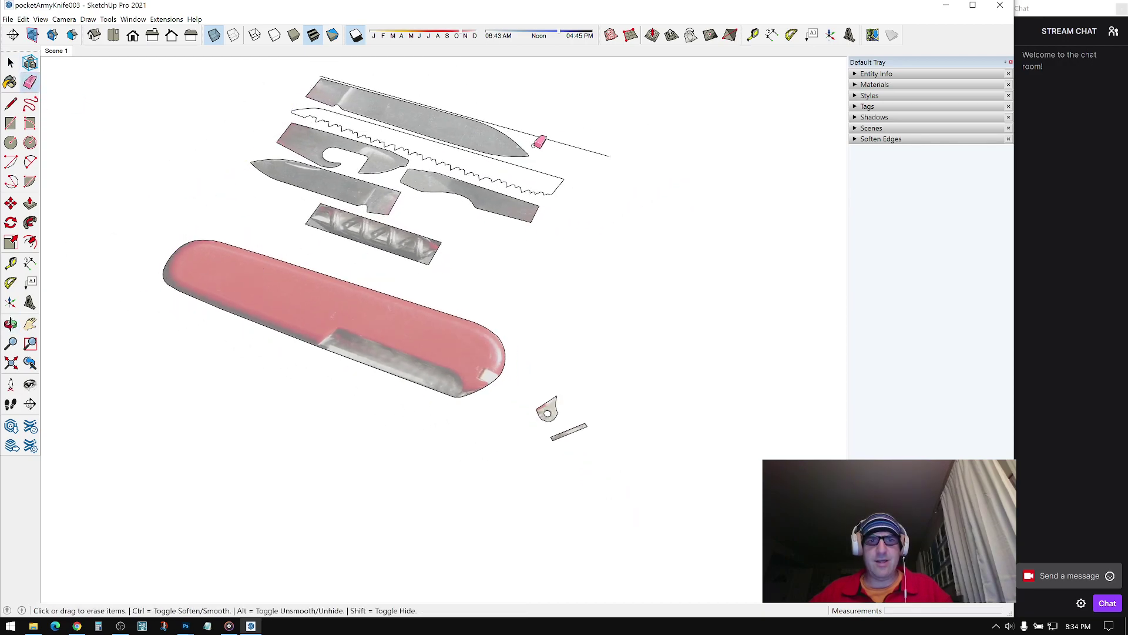
{"action": "mouse_move", "coordinate": [586, 162]}
{"action": "middle_mouse_down"}
{"action": "mouse_move", "coordinate": [466, 186]}
{"action": "mouse_move", "coordinate": [478, 241]}
{"action": "middle_mouse_up"}
{"action": "key", "text": "space"}
Step: Examine the faceless saw blade's toothed outline up close for gaps between its edges
{"action": "mouse_move", "coordinate": [602, 269]}
{"action": "middle_mouse_down"}
{"action": "mouse_move", "coordinate": [608, 368]}
{"action": "mouse_move", "coordinate": [690, 290]}
{"action": "mouse_move", "coordinate": [503, 257]}
{"action": "mouse_move", "coordinate": [496, 302]}
{"action": "mouse_move", "coordinate": [288, 260]}
{"action": "middle_mouse_up"}
{"action": "scroll", "coordinate": [503, 256], "scroll_direction": "up", "scroll_amount": 3}
{"action": "scroll", "coordinate": [448, 280], "scroll_direction": "up", "scroll_amount": 2}
{"action": "scroll", "coordinate": [549, 263], "scroll_direction": "up", "scroll_amount": 3}
{"action": "middle_click_drag", "start_coordinate": [549, 263], "coordinate": [398, 171]}
{"action": "scroll", "coordinate": [388, 170], "scroll_direction": "up", "scroll_amount": 2}
{"action": "middle_click_drag", "start_coordinate": [299, 198], "coordinate": [279, 123]}
{"action": "scroll", "coordinate": [415, 125], "scroll_direction": "up", "scroll_amount": 8}
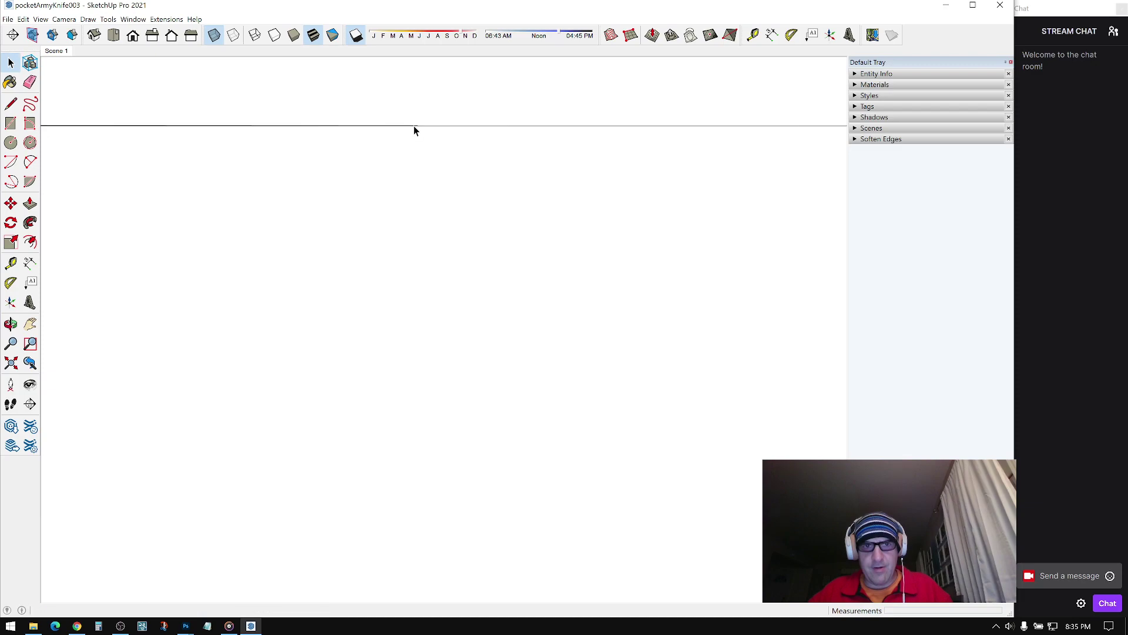
{"action": "left_click", "coordinate": [414, 126]}
{"action": "mouse_move", "coordinate": [414, 126]}
{"action": "middle_mouse_down"}
{"action": "mouse_move", "coordinate": [423, 182]}
{"action": "mouse_move", "coordinate": [484, 241]}
{"action": "mouse_move", "coordinate": [469, 222]}
{"action": "mouse_move", "coordinate": [491, 323]}
{"action": "mouse_move", "coordinate": [69, 138]}
{"action": "middle_mouse_up"}
Step: Draw a dividing line across the saw blade from a tooth edge to its straight back edge
{"action": "key", "text": "l"}
{"action": "left_click", "coordinate": [392, 311]}
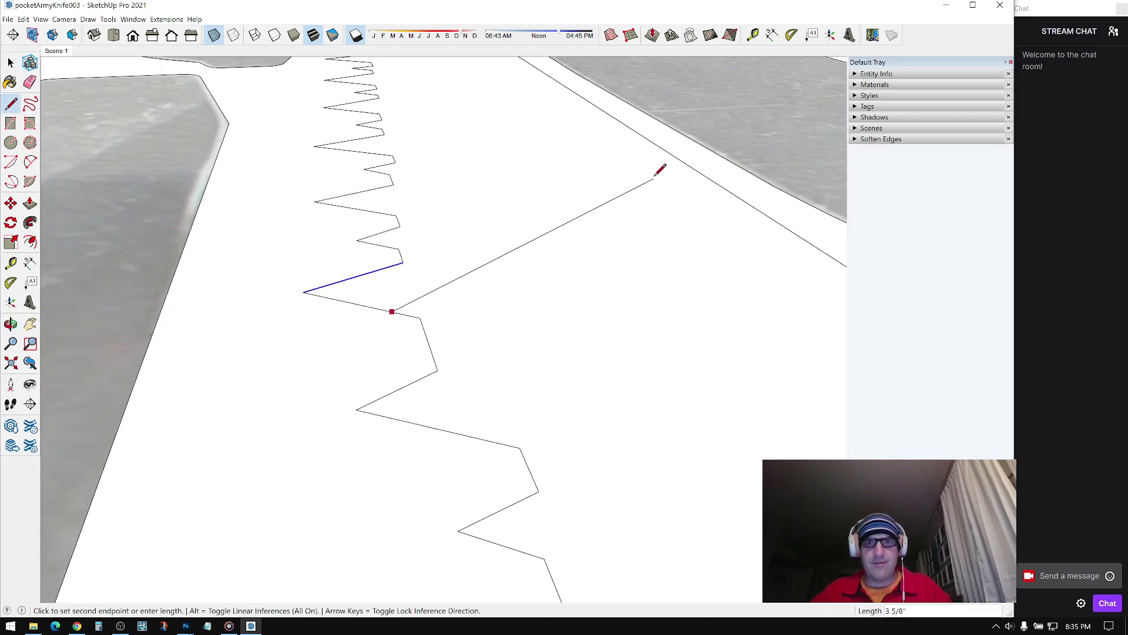
{"action": "left_click", "coordinate": [670, 154]}
Step: Close the gap at the open saw tooth with a 1/4" line and erase the stray edge beside it
{"action": "mouse_move", "coordinate": [609, 196]}
{"action": "middle_mouse_down"}
{"action": "mouse_move", "coordinate": [332, 224]}
{"action": "mouse_move", "coordinate": [559, 238]}
{"action": "middle_mouse_up"}
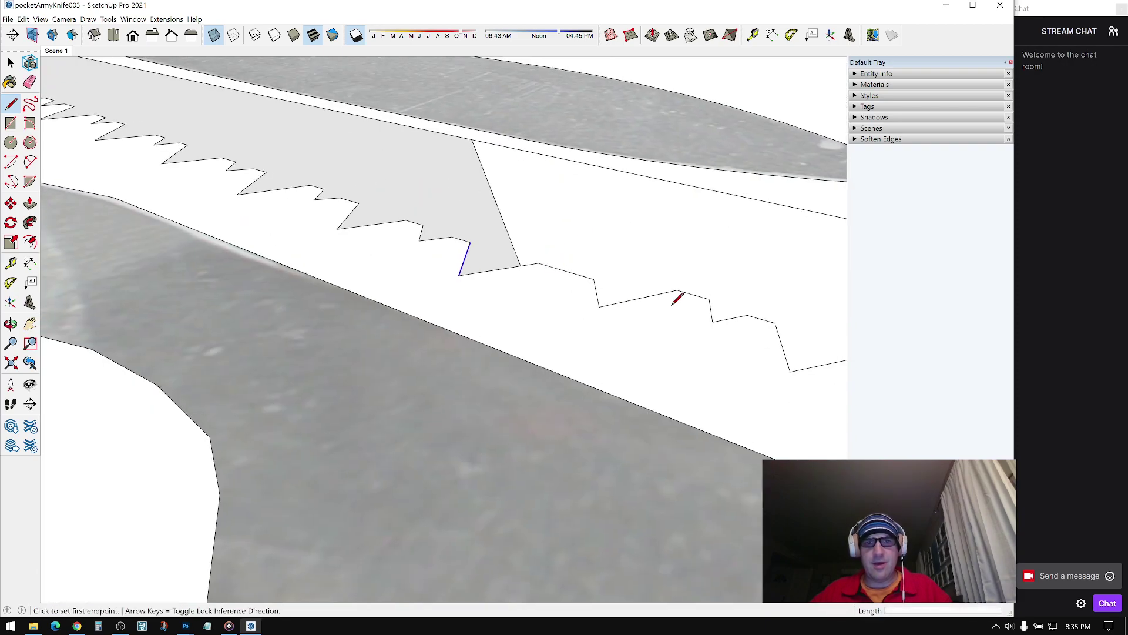
{"action": "scroll", "coordinate": [579, 305], "scroll_direction": "up", "scroll_amount": 6}
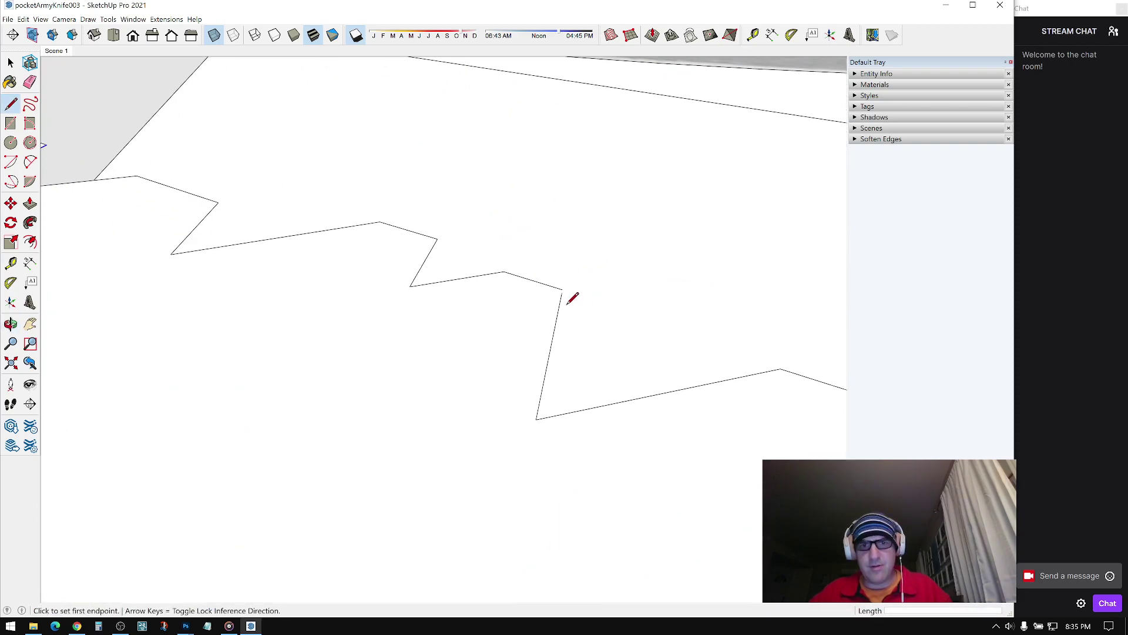
{"action": "left_click", "coordinate": [561, 290]}
{"action": "left_click", "coordinate": [490, 265]}
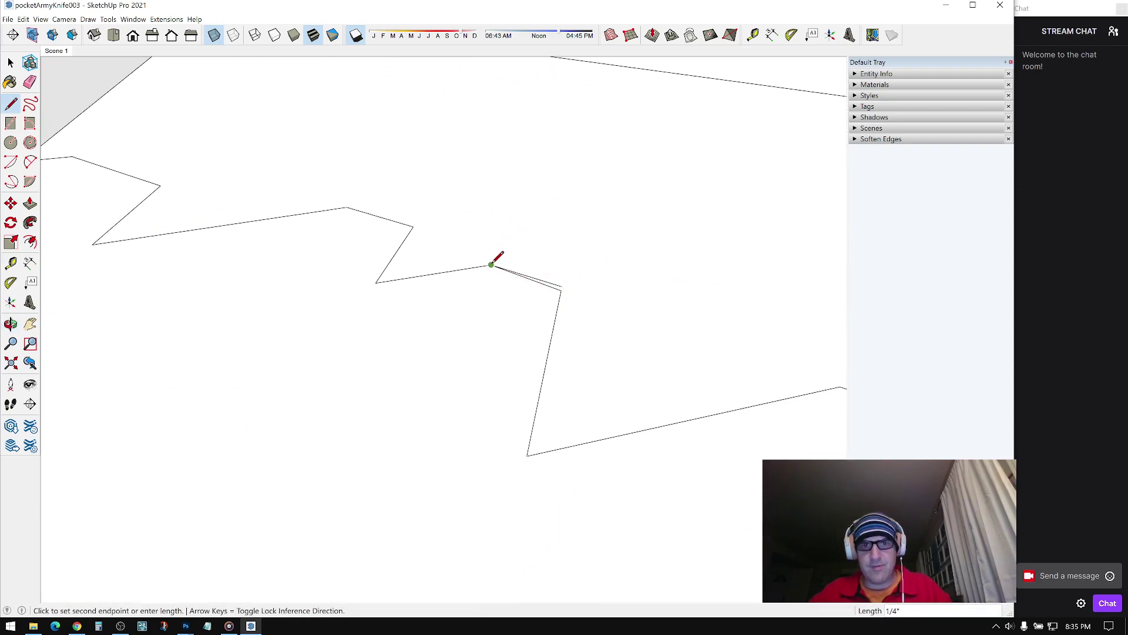
{"action": "left_click", "coordinate": [32, 83]}
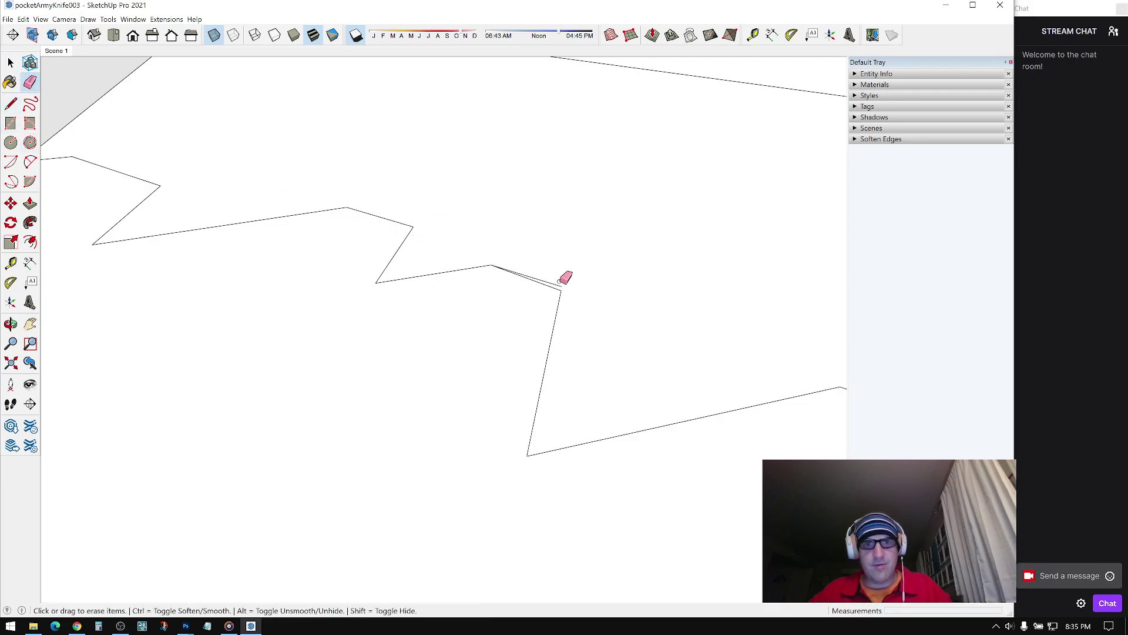
{"action": "scroll", "coordinate": [563, 288], "scroll_direction": "down", "scroll_amount": 10}
{"action": "mouse_move", "coordinate": [322, 178]}
{"action": "middle_mouse_down"}
{"action": "mouse_move", "coordinate": [282, 103]}
{"action": "mouse_move", "coordinate": [304, 176]}
{"action": "middle_mouse_up"}
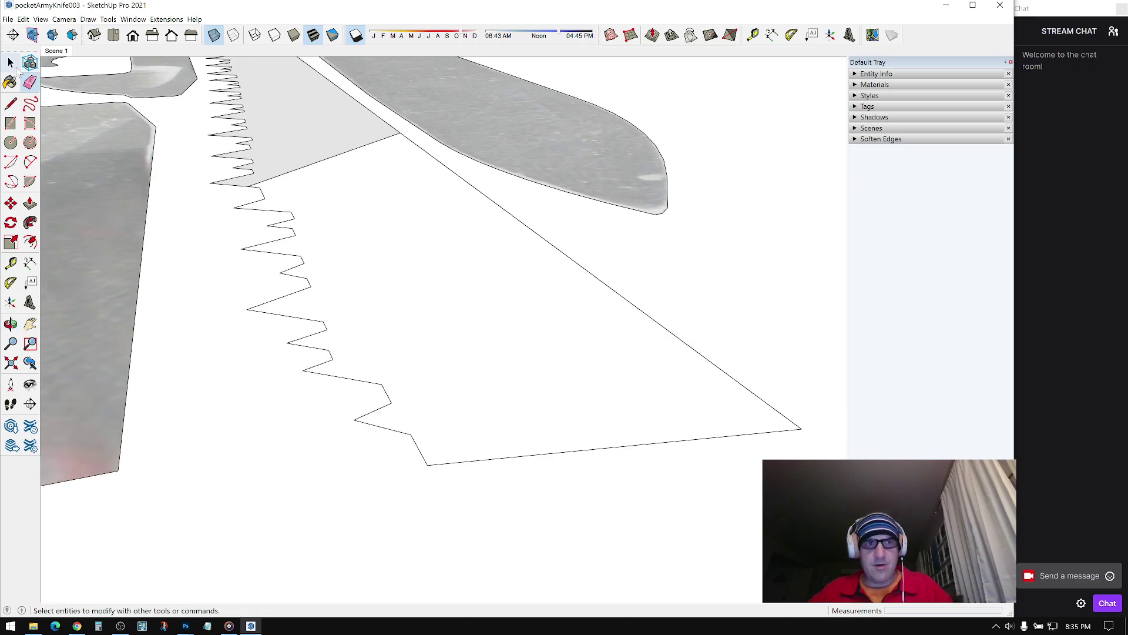
Step: Draw two more dividing lines across the faceless part of the saw blade, from the teeth to the back edge
{"action": "left_click", "coordinate": [13, 106]}
{"action": "left_click", "coordinate": [303, 318]}
{"action": "left_click", "coordinate": [556, 235]}
{"action": "scroll", "coordinate": [301, 233], "scroll_direction": "up", "scroll_amount": 3}
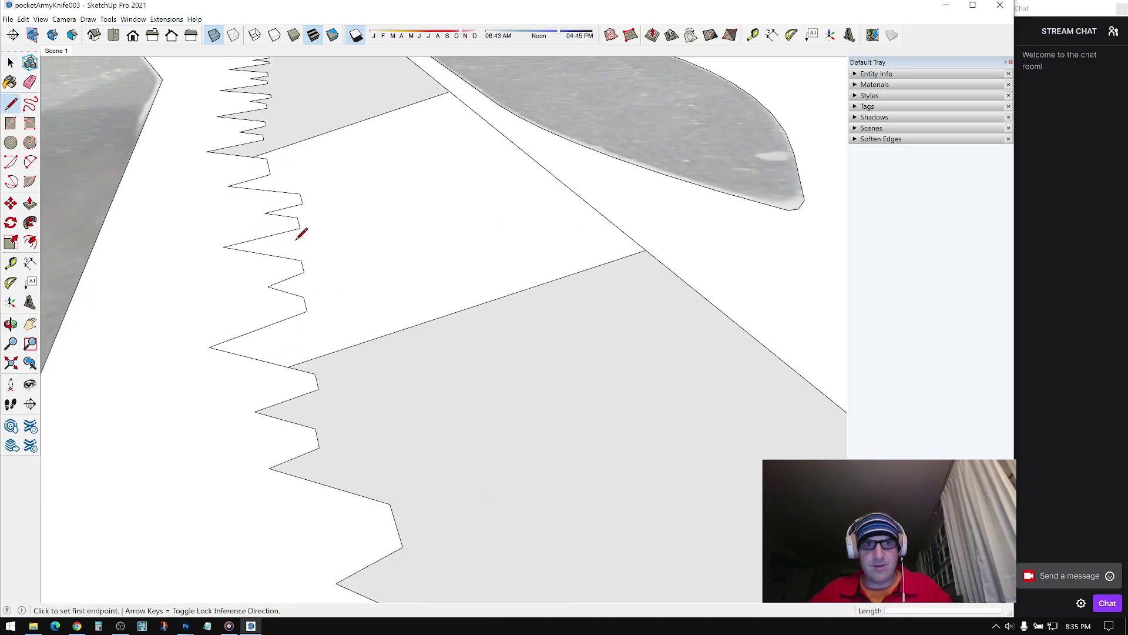
{"action": "scroll", "coordinate": [301, 230], "scroll_direction": "up", "scroll_amount": 1}
{"action": "left_click", "coordinate": [299, 226]}
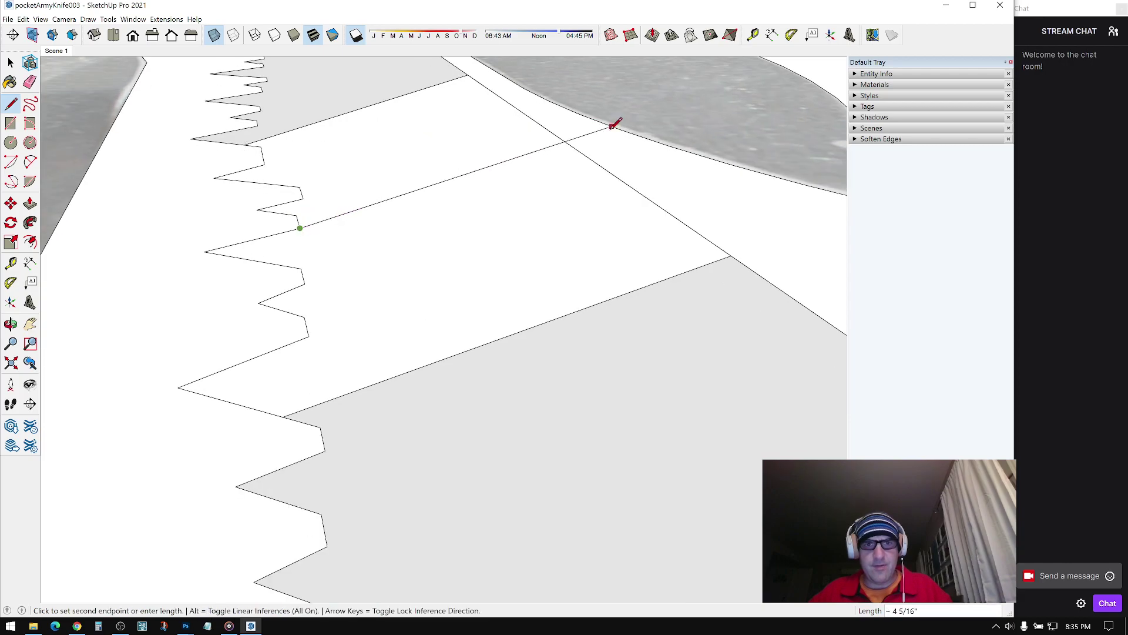
{"action": "left_click", "coordinate": [579, 150]}
Step: Narrow down the faceless section with another line from a tooth corner across to the saw blade's back edge
{"action": "middle_click_drag", "start_coordinate": [288, 263], "coordinate": [267, 235]}
{"action": "scroll", "coordinate": [318, 329], "scroll_direction": "up", "scroll_amount": 1}
{"action": "left_click", "coordinate": [11, 104]}
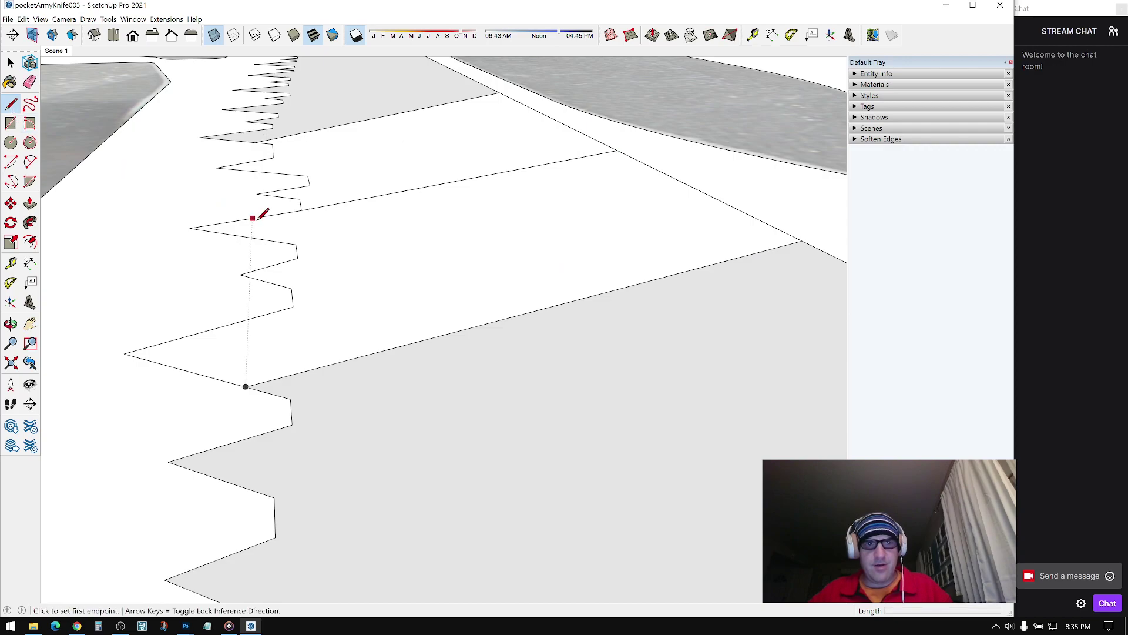
{"action": "left_click", "coordinate": [298, 257]}
{"action": "left_click", "coordinate": [694, 187]}
Step: Draw two lines from adjacent tooth corners to the saw blade's back edge, the second about 3 3/16" long
{"action": "mouse_move", "coordinate": [450, 255]}
{"action": "middle_mouse_down"}
{"action": "mouse_move", "coordinate": [454, 336]}
{"action": "mouse_move", "coordinate": [394, 301]}
{"action": "middle_mouse_up"}
{"action": "left_click", "coordinate": [275, 208]}
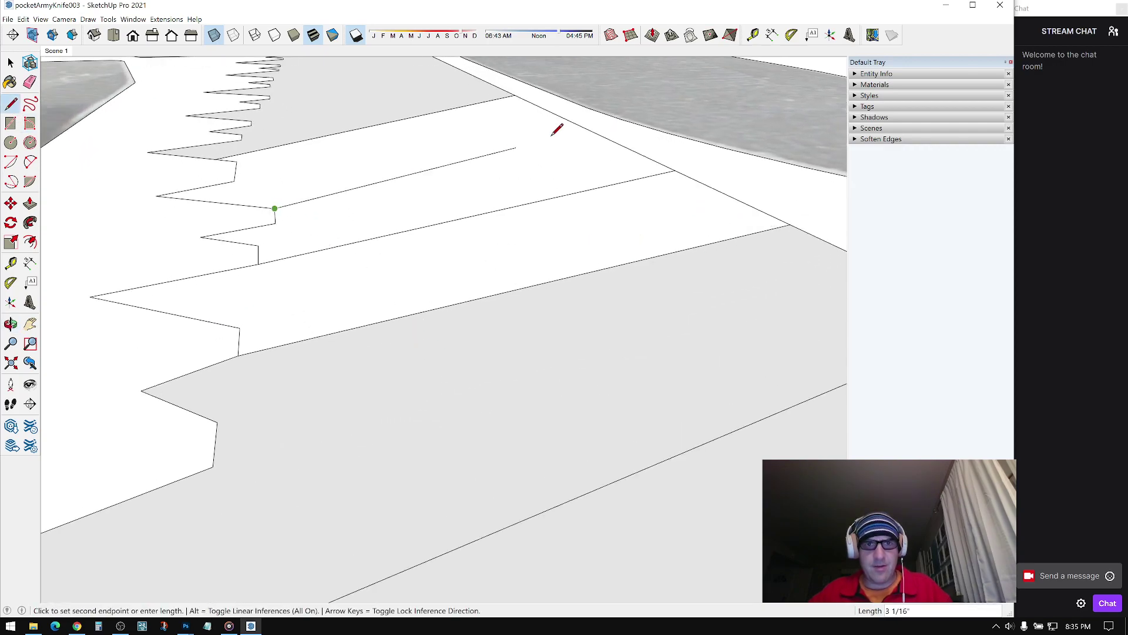
{"action": "left_click", "coordinate": [575, 124]}
{"action": "left_click", "coordinate": [275, 223]}
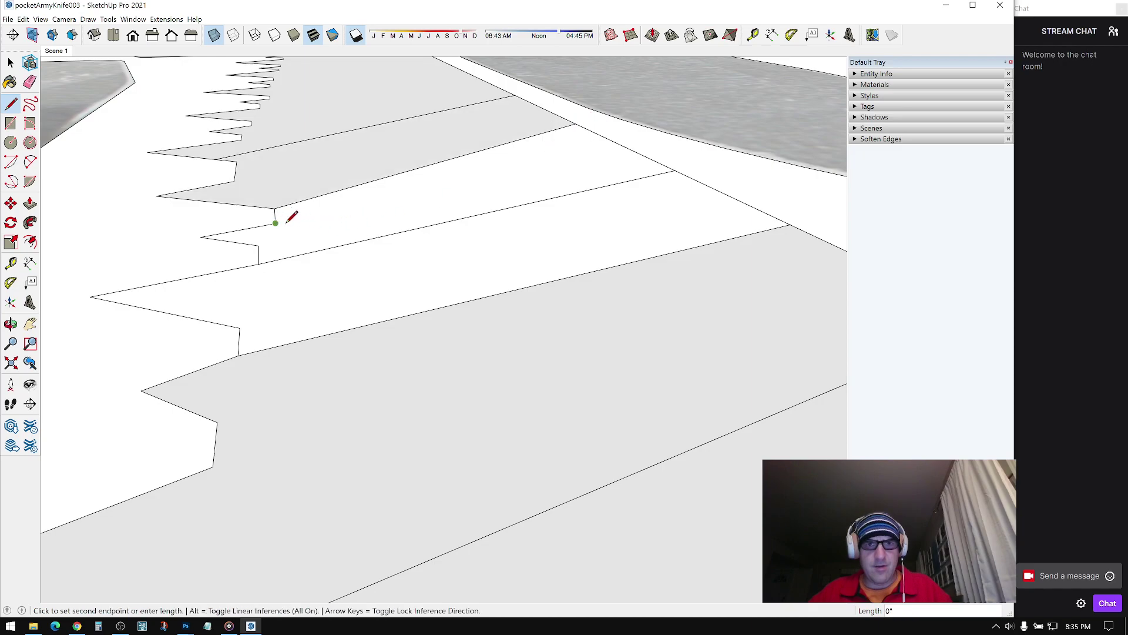
{"action": "left_click", "coordinate": [648, 154]}
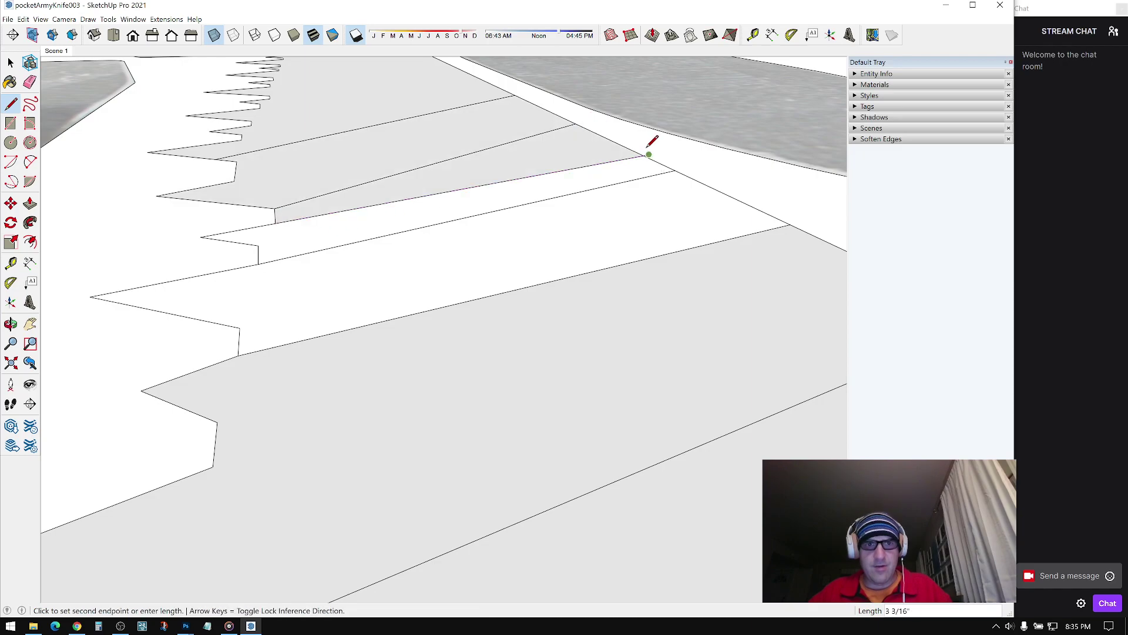
Step: Draw a line from the next open tooth corner to the saw blade's back edge and erase the redundant dividing lines above it
{"action": "left_click", "coordinate": [259, 244]}
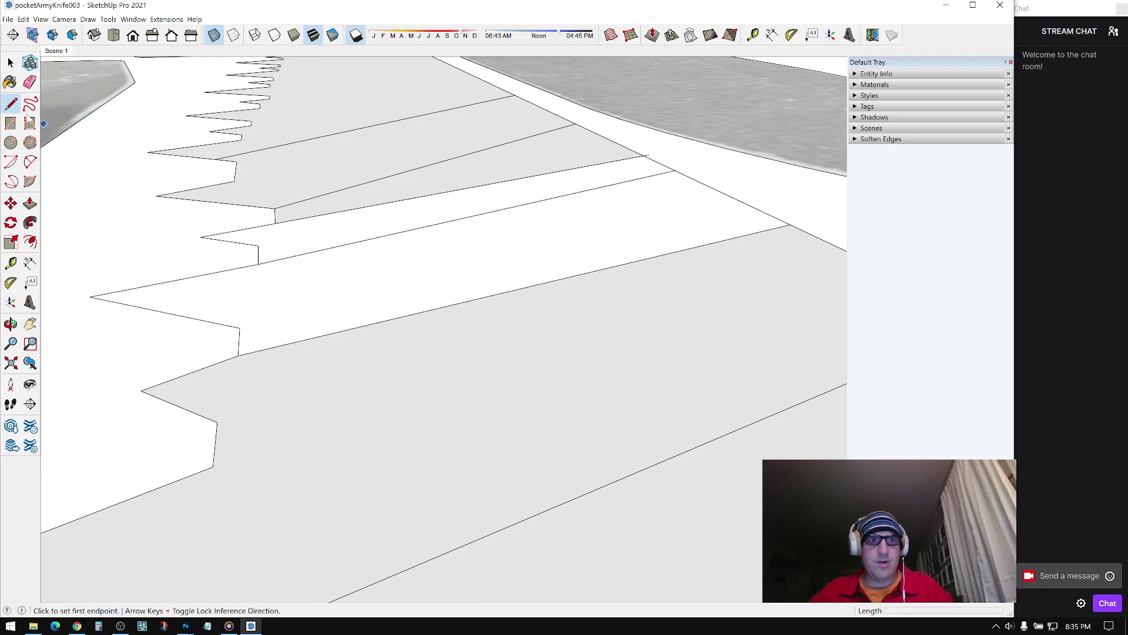
{"action": "left_click", "coordinate": [260, 241]}
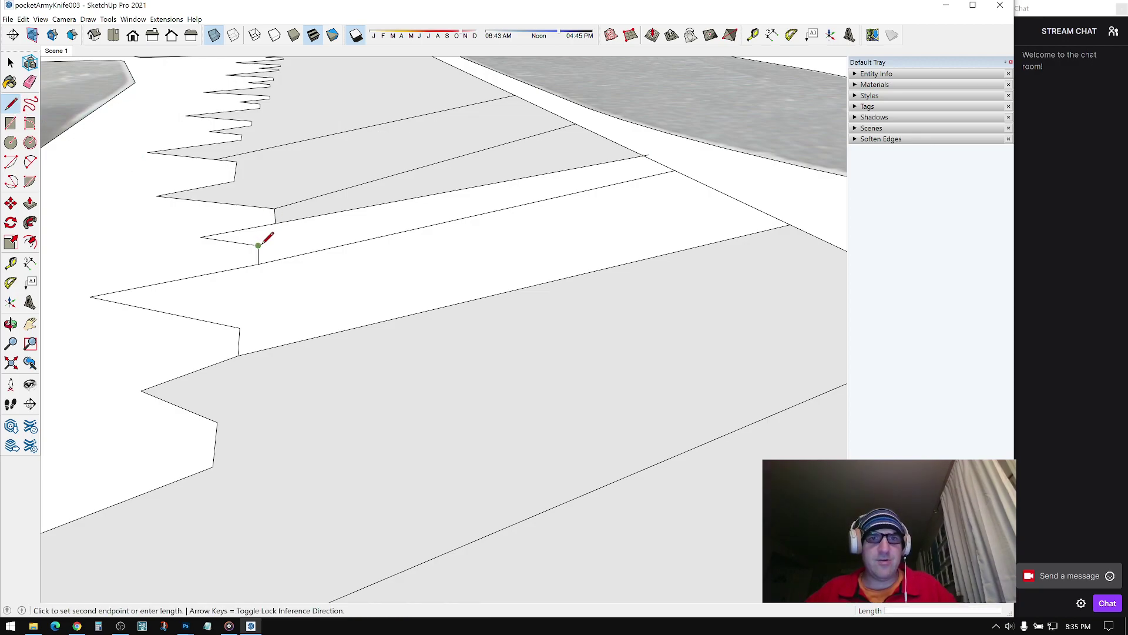
{"action": "left_click", "coordinate": [661, 160]}
{"action": "key", "text": "e"}
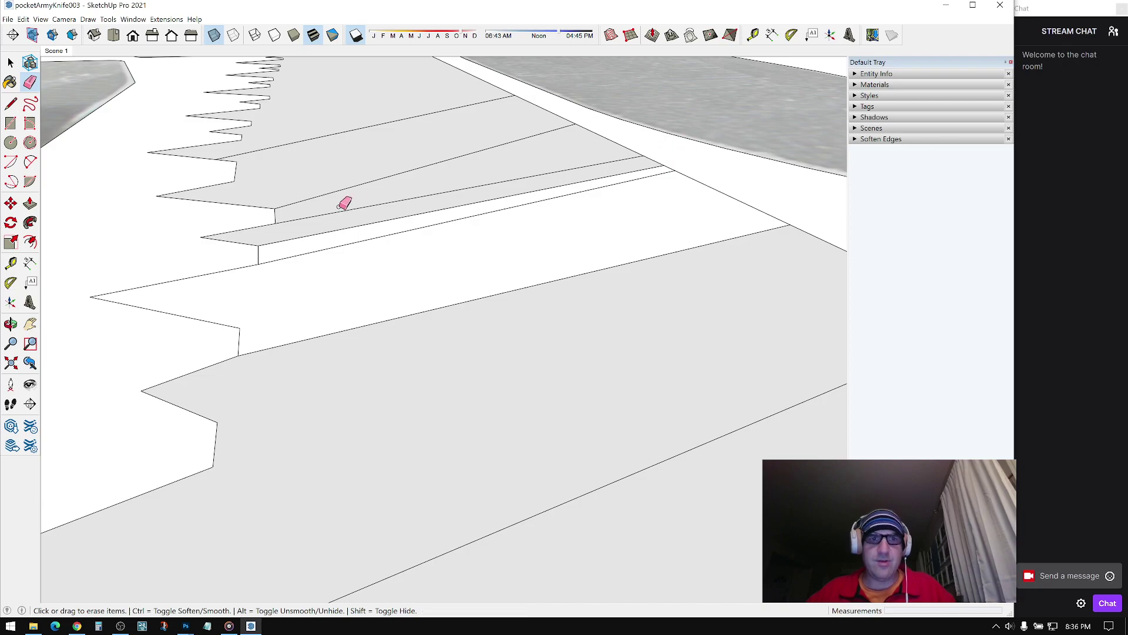
Step: Select all geometry connected to the saw blade and examine its toothed outline around the faceless strip for gaps, then clear the selection
{"action": "middle_click_drag", "start_coordinate": [305, 128], "coordinate": [562, 155]}
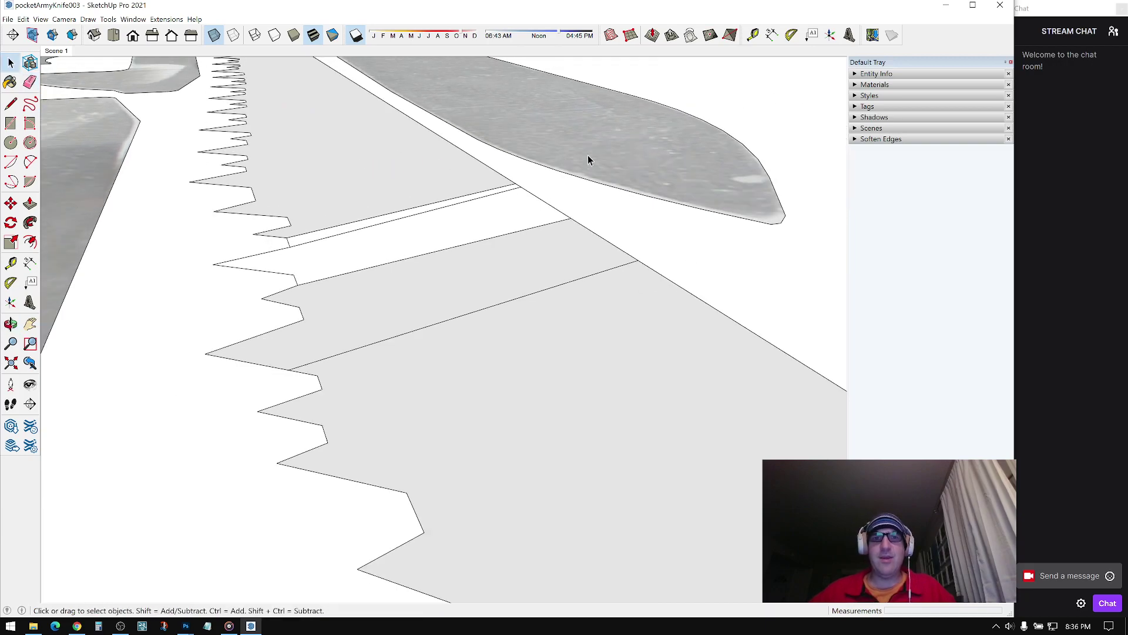
{"action": "middle_click_drag", "start_coordinate": [622, 206], "coordinate": [410, 181]}
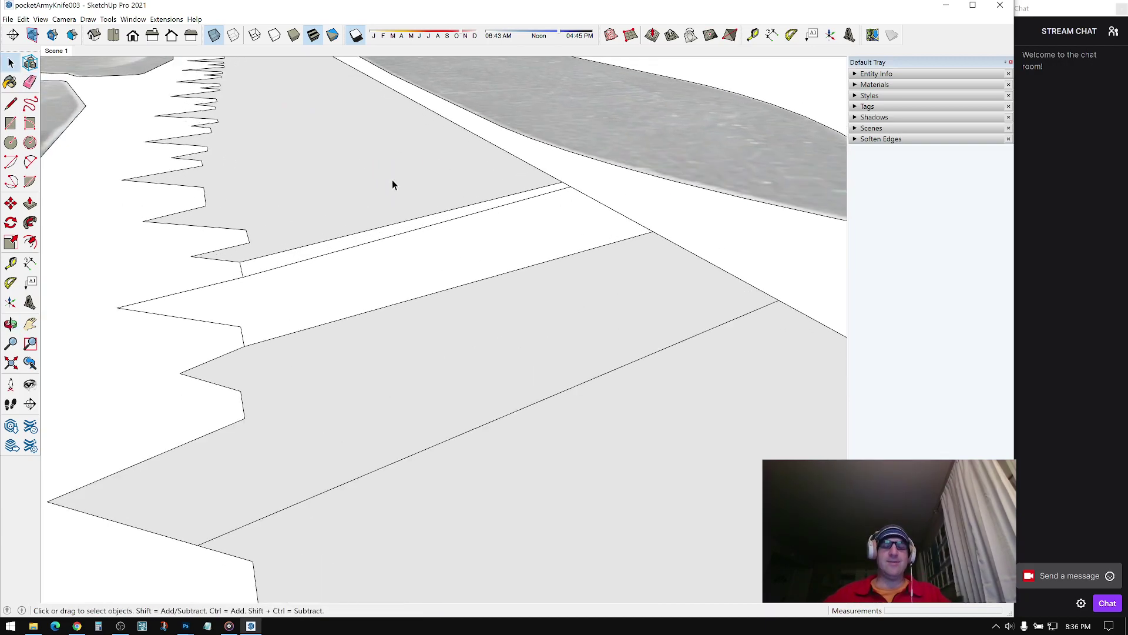
{"action": "middle_click_drag", "start_coordinate": [301, 202], "coordinate": [418, 310]}
{"action": "triple_click", "coordinate": [327, 289]}
{"action": "middle_click_drag", "start_coordinate": [393, 237], "coordinate": [362, 258]}
{"action": "left_click", "coordinate": [688, 196]}
{"action": "middle_click_drag", "start_coordinate": [475, 307], "coordinate": [553, 186]}
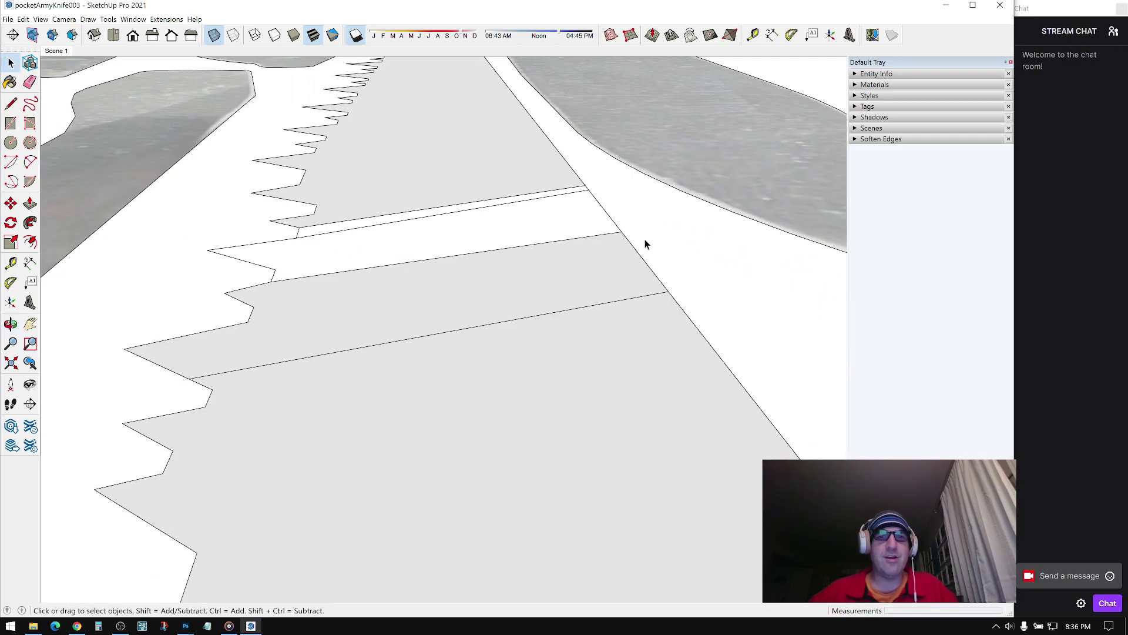
{"action": "middle_click_drag", "start_coordinate": [645, 244], "coordinate": [497, 292]}
{"action": "triple_click", "coordinate": [476, 285]}
{"action": "middle_click_drag", "start_coordinate": [188, 300], "coordinate": [462, 210]}
{"action": "middle_click_drag", "start_coordinate": [509, 304], "coordinate": [427, 289]}
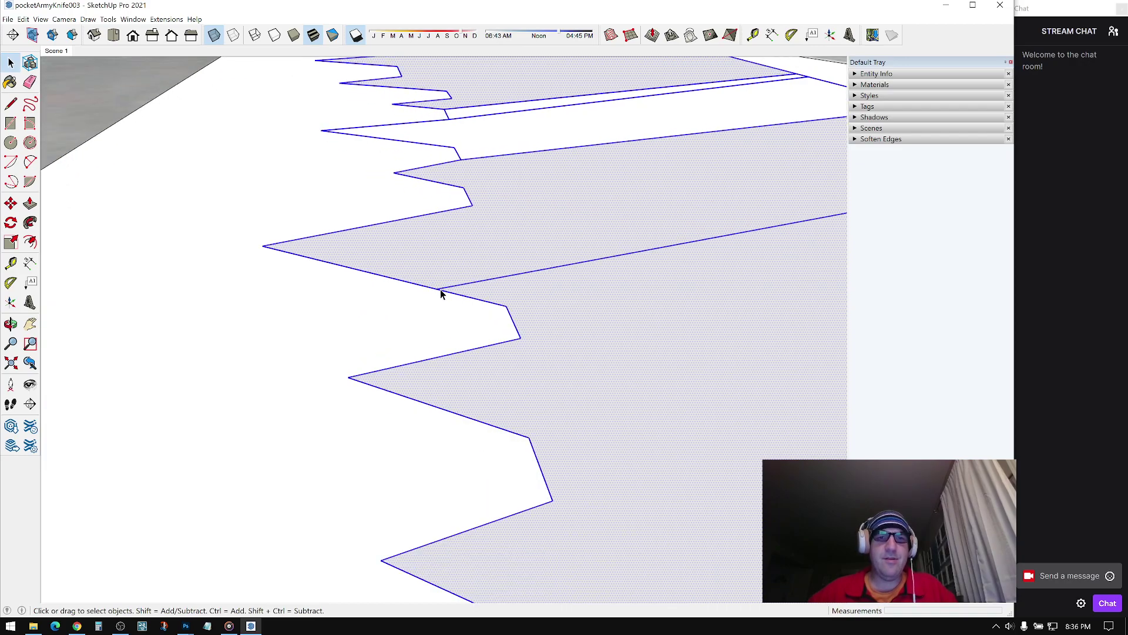
{"action": "key", "text": "ctrl+t"}
{"action": "mouse_move", "coordinate": [627, 209]}
{"action": "middle_mouse_down"}
{"action": "mouse_move", "coordinate": [365, 228]}
{"action": "mouse_move", "coordinate": [396, 191]}
{"action": "mouse_move", "coordinate": [433, 285]}
{"action": "mouse_move", "coordinate": [235, 212]}
{"action": "middle_mouse_up"}
{"action": "left_click", "coordinate": [11, 104]}
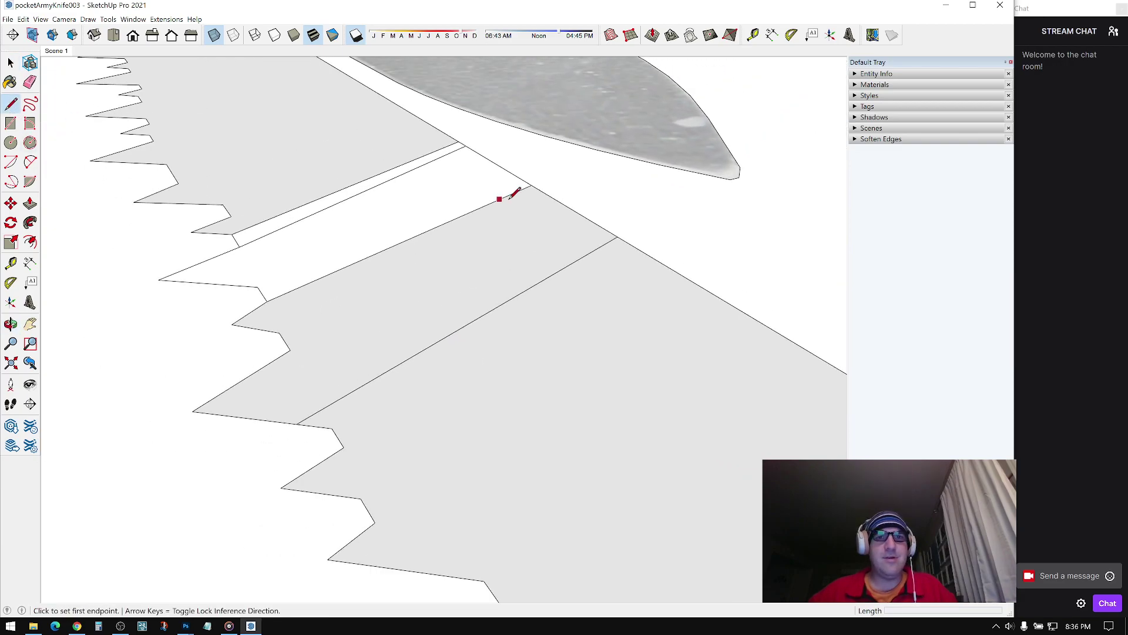
{"action": "left_click", "coordinate": [532, 185]}
{"action": "left_click", "coordinate": [241, 245]}
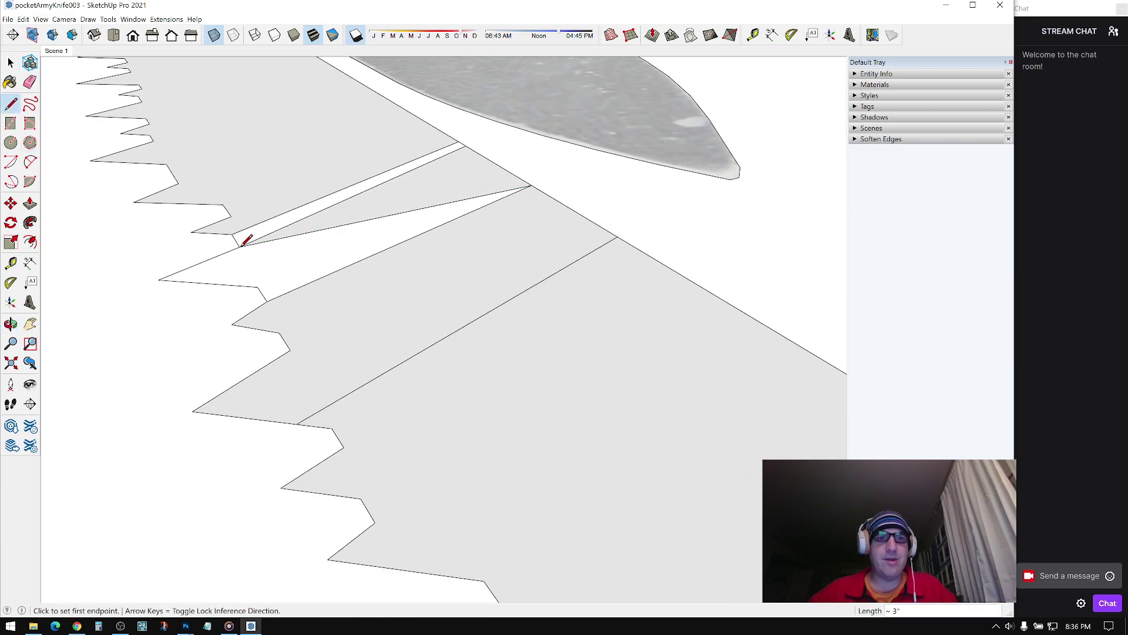
{"action": "key", "text": "ctrl+z"}
Step: Draw a line from the tooth corner at the lower end of the faceless strip across to the saw blade's back edge
{"action": "left_click", "coordinate": [258, 287]}
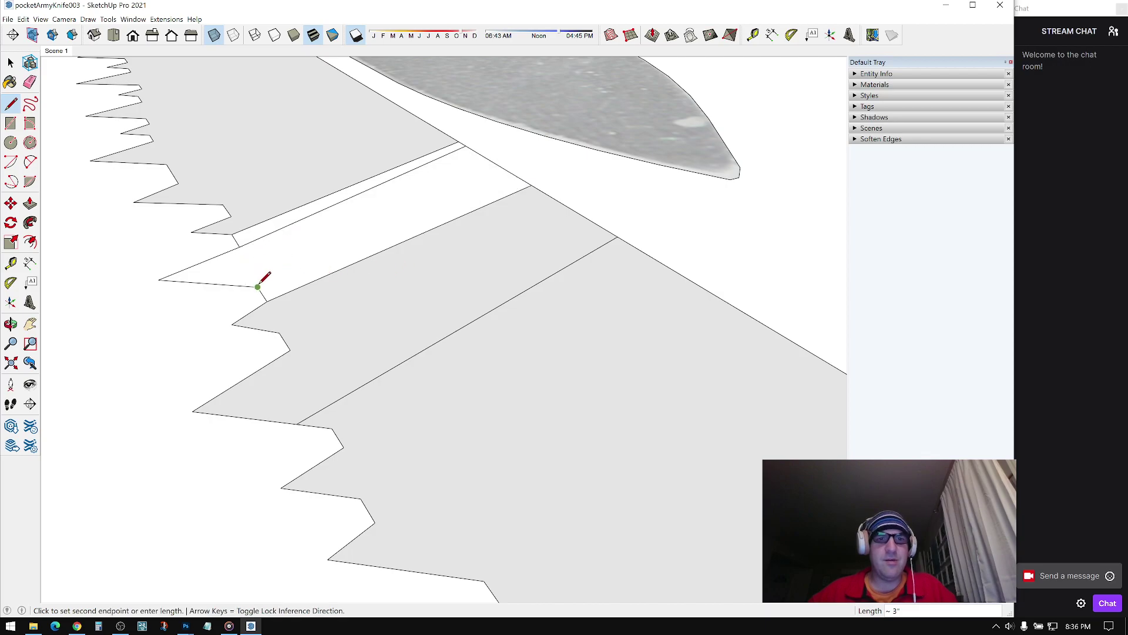
{"action": "left_click", "coordinate": [496, 155]}
{"action": "middle_click_drag", "start_coordinate": [470, 186], "coordinate": [329, 218]}
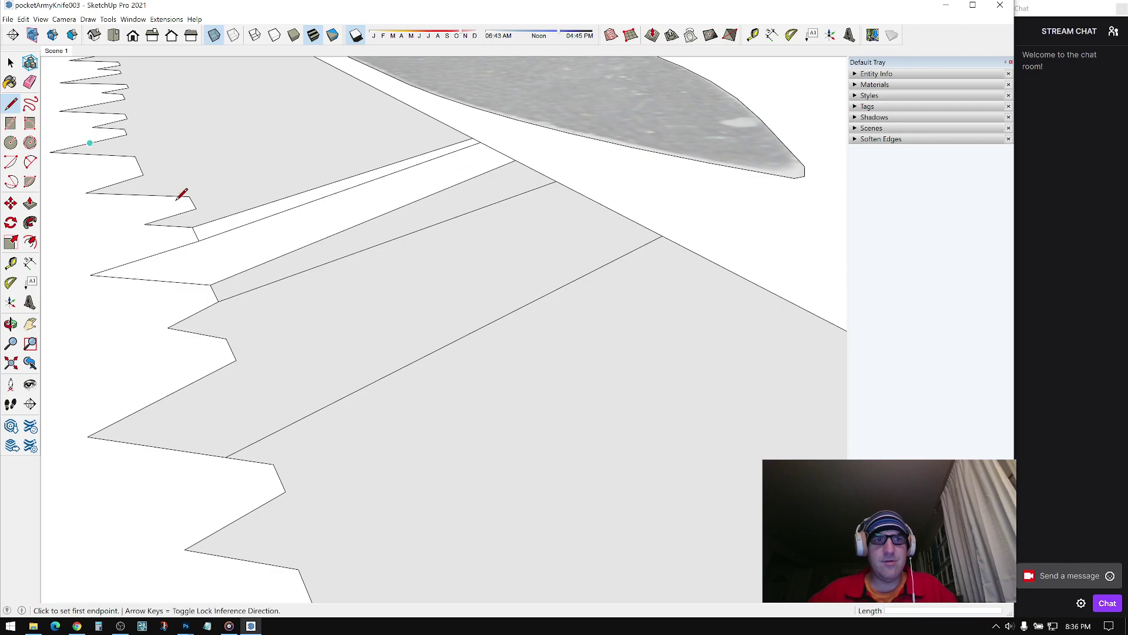
Step: Draw a short vertical reference line up from the inner notch corner of the saw tooth beside the unfilled strip
{"action": "middle_click_drag", "start_coordinate": [183, 154], "coordinate": [126, 173]}
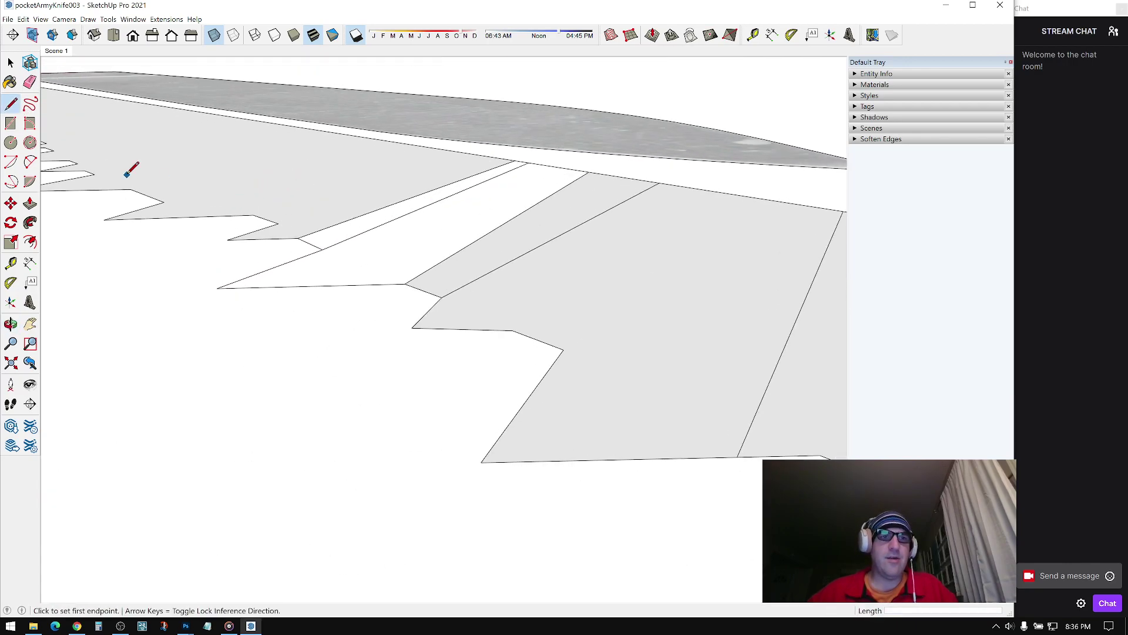
{"action": "left_click", "coordinate": [29, 84]}
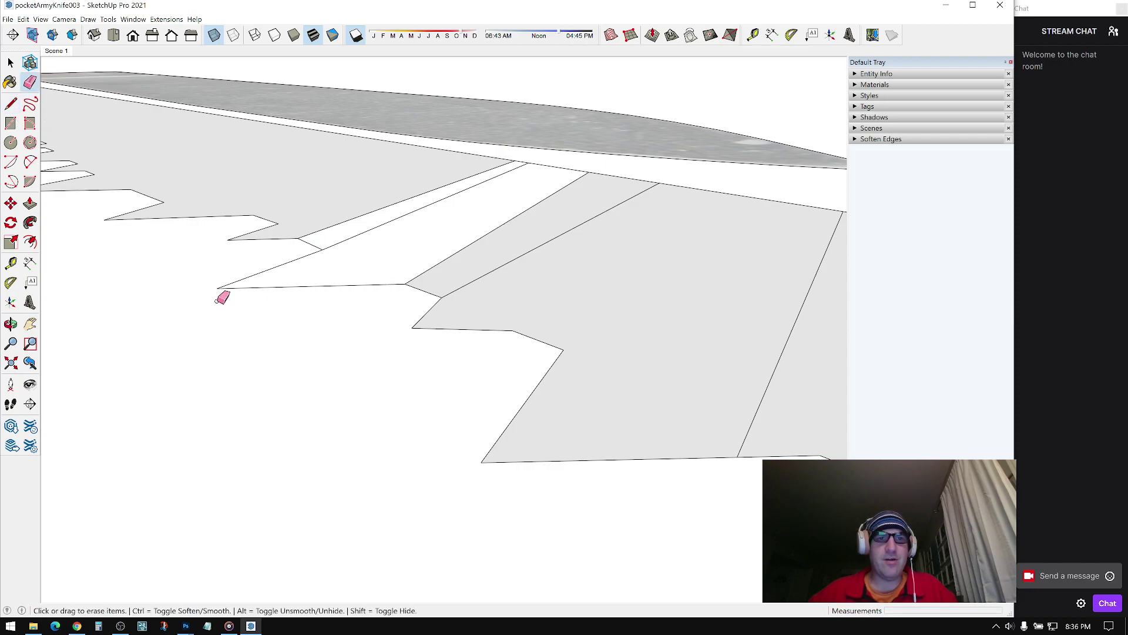
{"action": "left_click", "coordinate": [10, 62]}
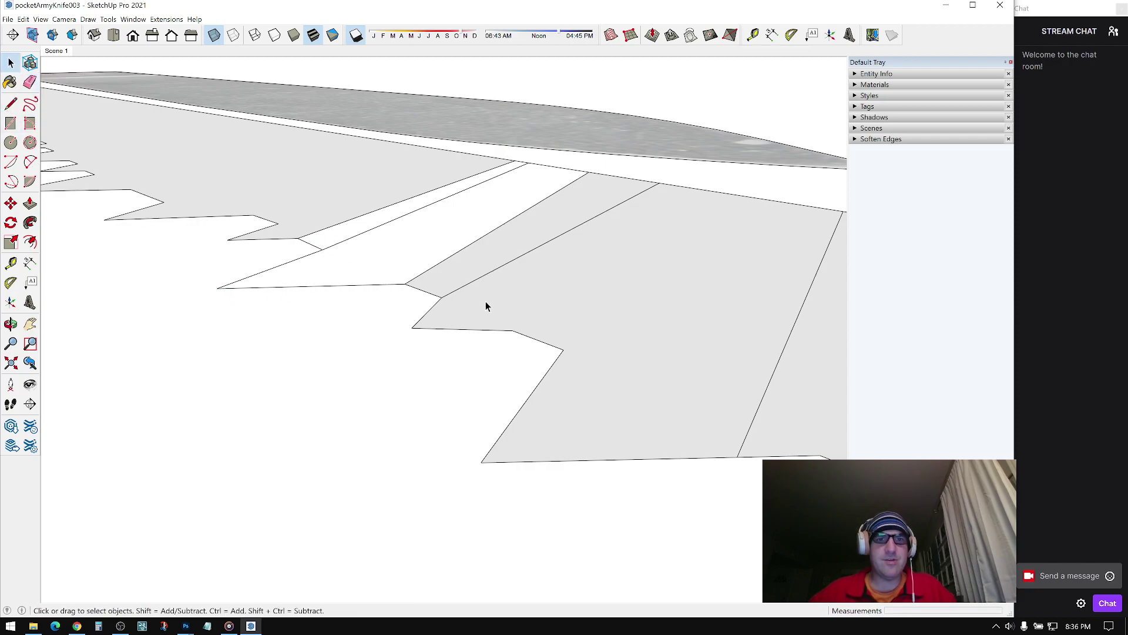
{"action": "middle_click_drag", "start_coordinate": [482, 309], "coordinate": [225, 287]}
{"action": "left_click_drag", "start_coordinate": [420, 306], "coordinate": [419, 305]}
{"action": "left_click", "coordinate": [10, 103]}
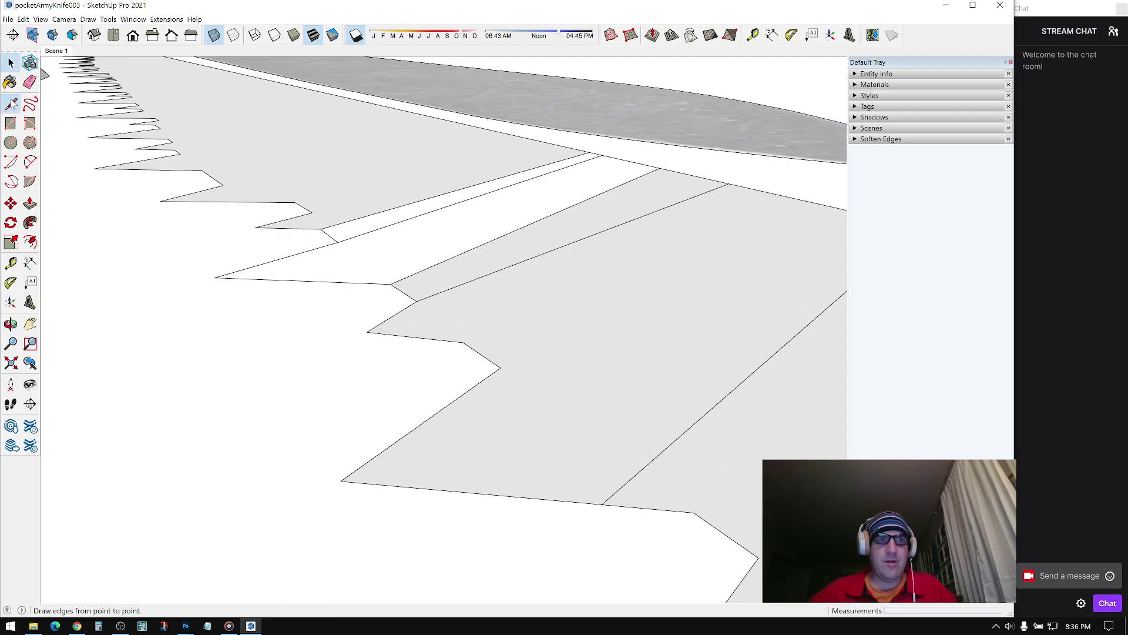
{"action": "left_click", "coordinate": [339, 240]}
{"action": "middle_click_drag", "start_coordinate": [338, 240], "coordinate": [345, 153]}
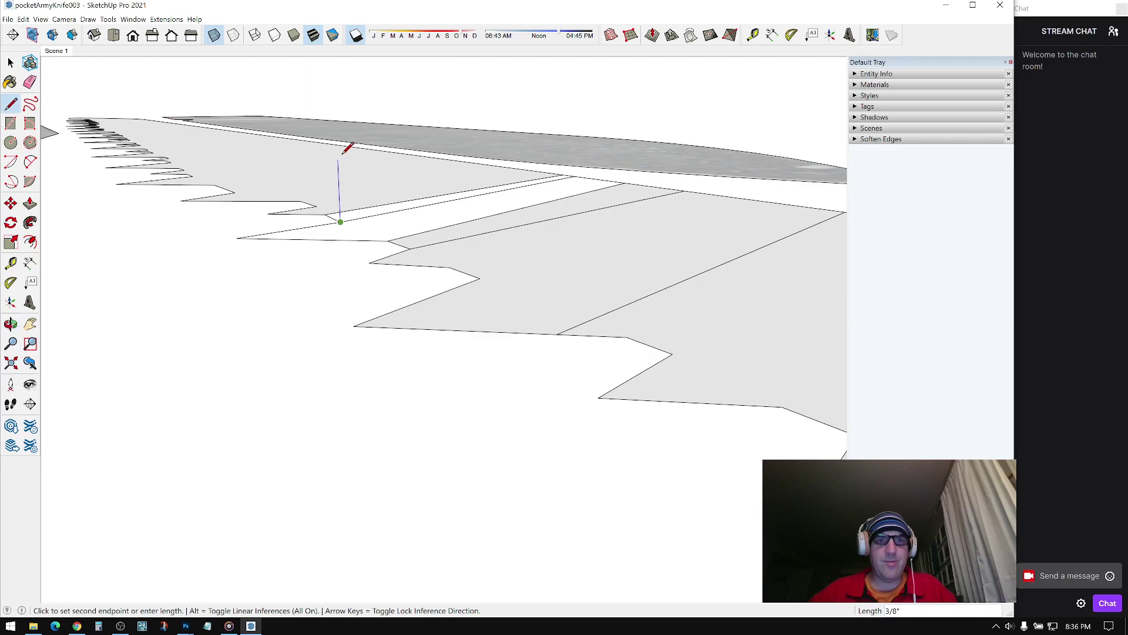
{"action": "left_click", "coordinate": [344, 187]}
Step: Draw vertical reference lines up from the same tooth's base corner and its tip
{"action": "middle_click_drag", "start_coordinate": [446, 214], "coordinate": [394, 240]}
{"action": "left_click", "coordinate": [385, 242]}
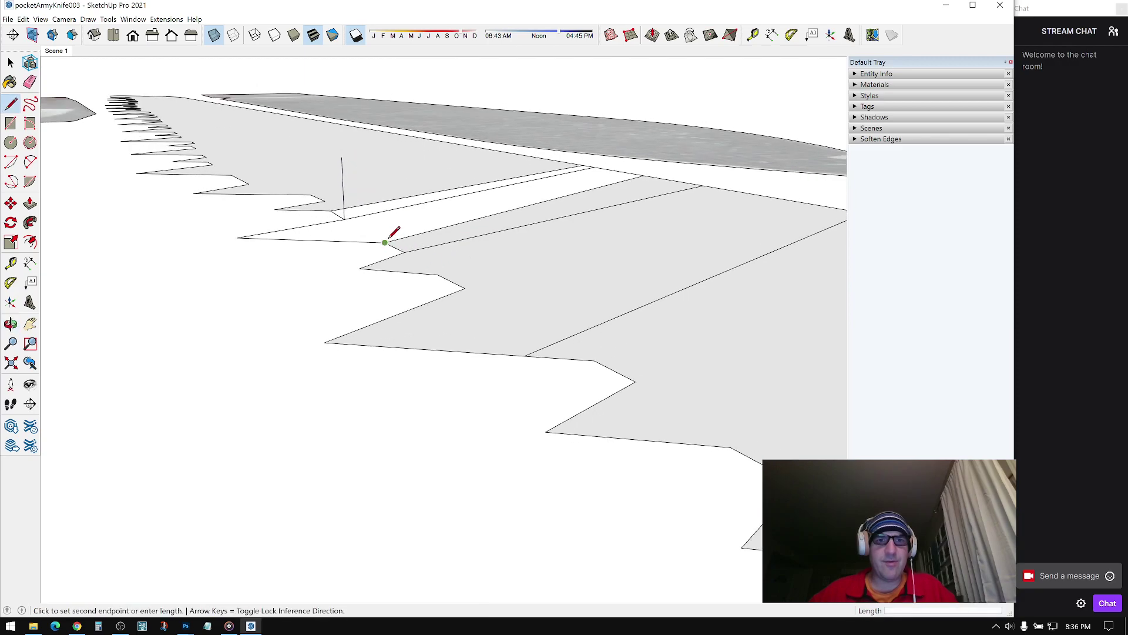
{"action": "left_click", "coordinate": [383, 158]}
{"action": "middle_click_drag", "start_coordinate": [382, 183], "coordinate": [391, 185]}
{"action": "key", "text": "Escape"}
{"action": "left_click", "coordinate": [238, 230]}
{"action": "middle_click_drag", "start_coordinate": [241, 224], "coordinate": [358, 254]}
{"action": "left_click", "coordinate": [238, 171]}
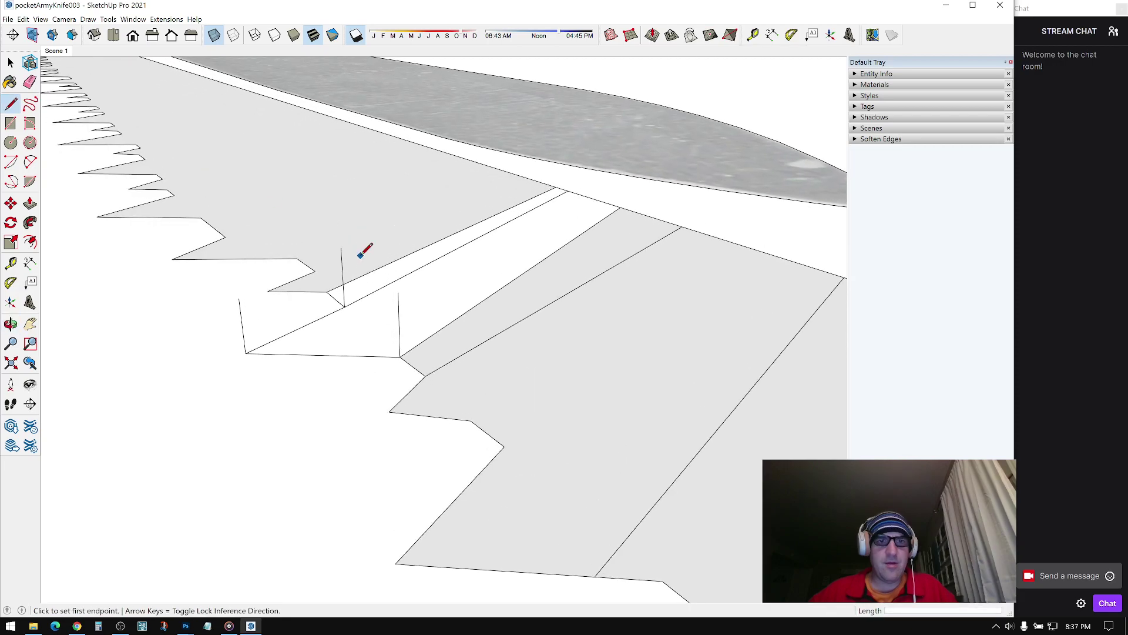
Step: Erase the misaligned tooth edges and the long line running across the unfilled strip
{"action": "key", "text": "e"}
{"action": "left_click_drag", "start_coordinate": [264, 352], "coordinate": [242, 354]}
{"action": "left_click", "coordinate": [243, 353]}
{"action": "left_click", "coordinate": [347, 301]}
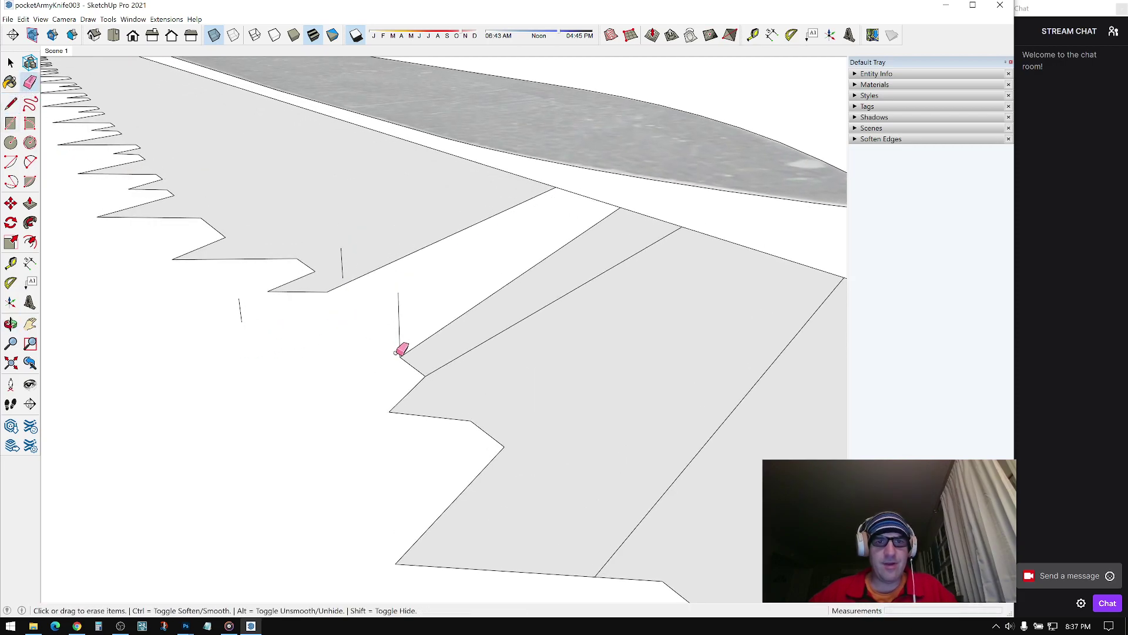
Step: Extend the reference lines at the notch and the tooth's base corner straight down to the plane of the saw face
{"action": "mouse_move", "coordinate": [437, 354]}
{"action": "middle_mouse_down"}
{"action": "mouse_move", "coordinate": [461, 304]}
{"action": "mouse_move", "coordinate": [345, 254]}
{"action": "middle_mouse_up"}
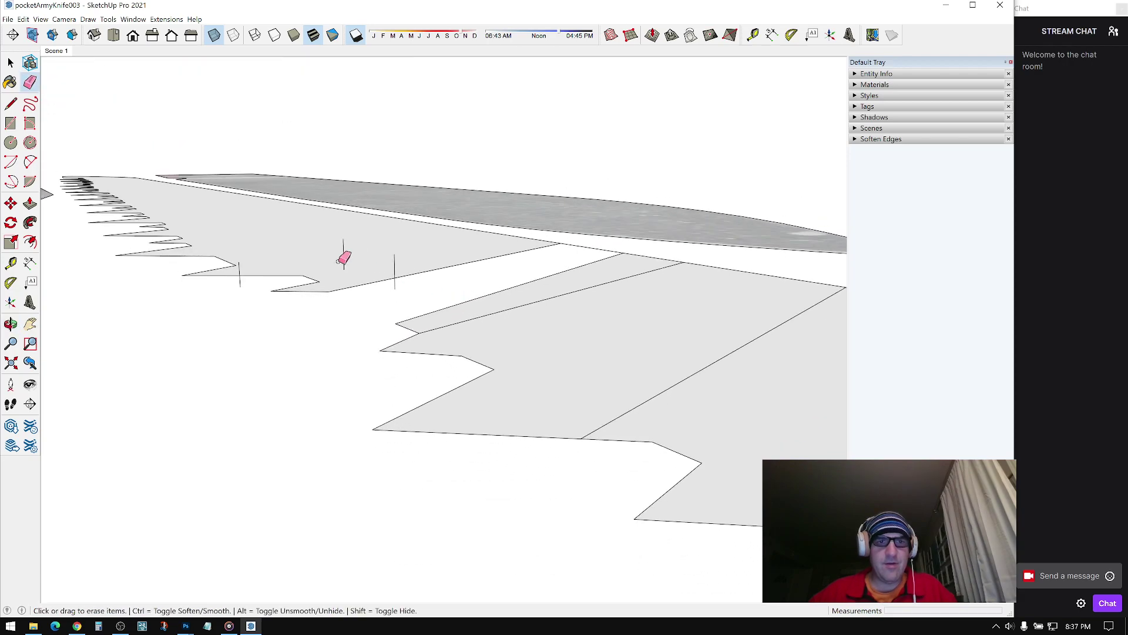
{"action": "left_click", "coordinate": [10, 104]}
{"action": "left_click", "coordinate": [11, 105]}
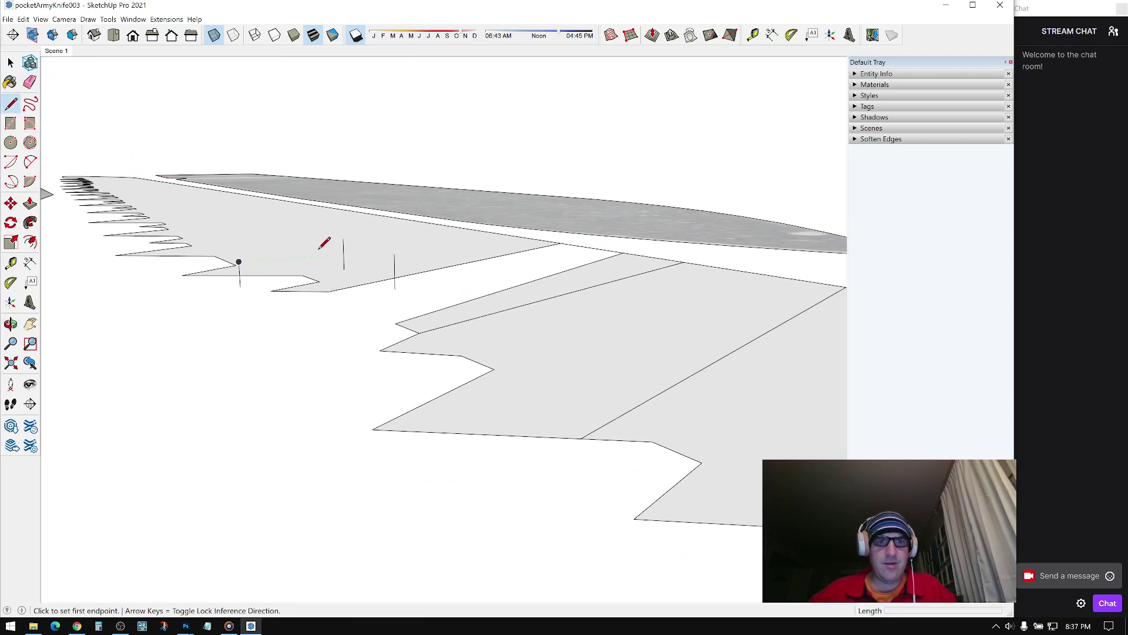
{"action": "left_click", "coordinate": [345, 269]}
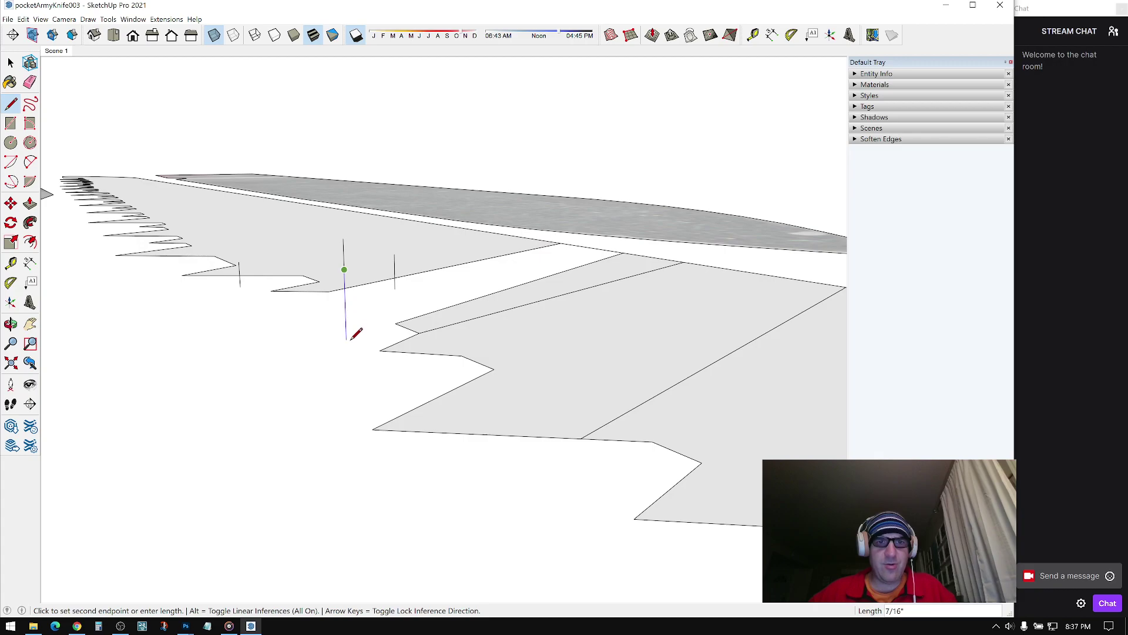
{"action": "key", "text": "shift"}
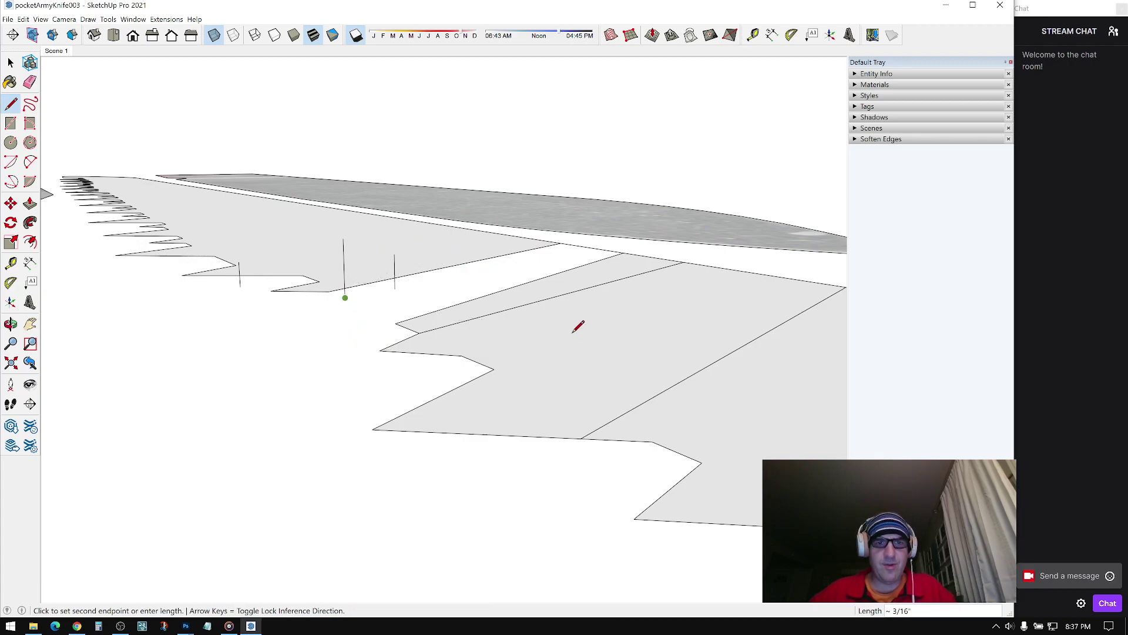
{"action": "left_click", "coordinate": [11, 104]}
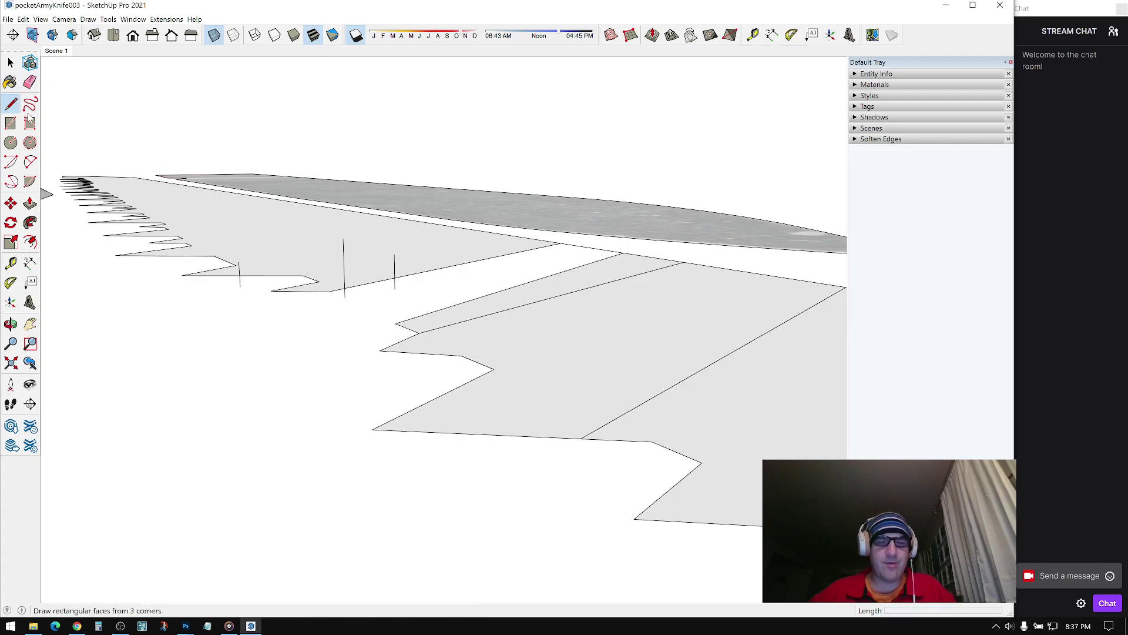
{"action": "left_click", "coordinate": [395, 289]}
{"action": "key", "text": "shift"}
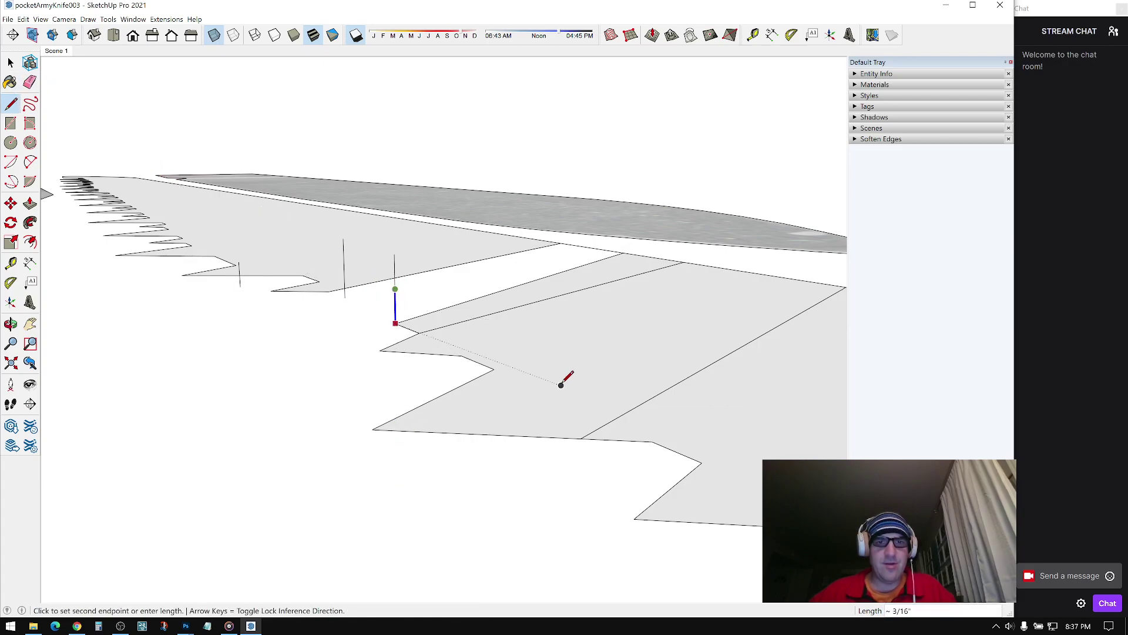
{"action": "left_click", "coordinate": [564, 379]}
{"action": "left_click", "coordinate": [11, 104]}
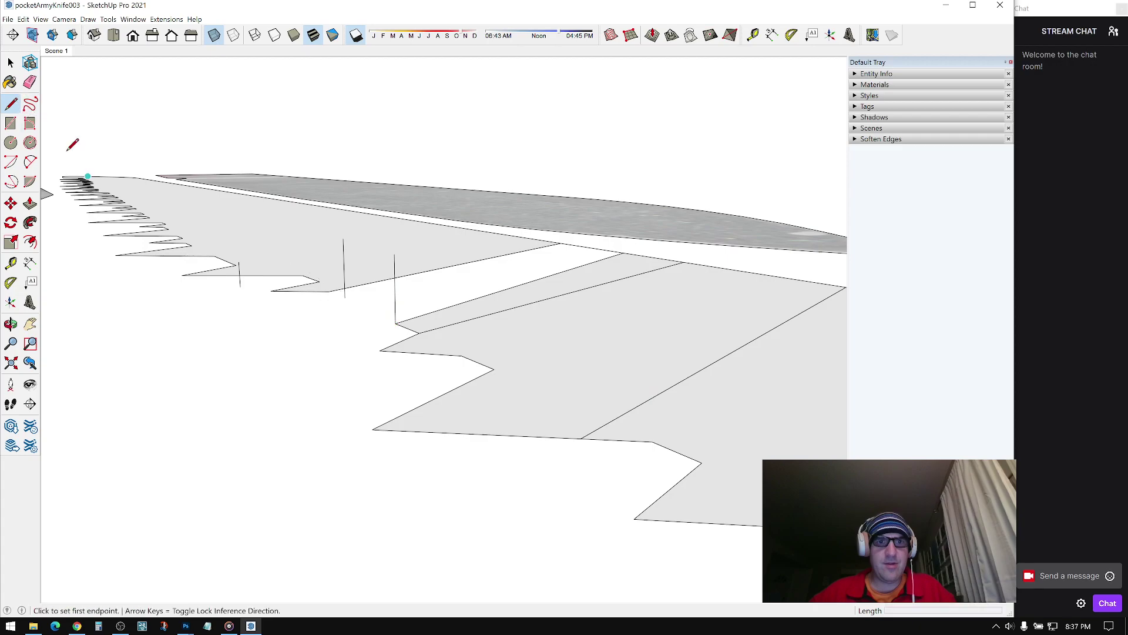
Step: Extend the tooth tip's reference line down to the saw plane and connect its end to the tooth's base corner
{"action": "left_click", "coordinate": [241, 287]}
{"action": "key", "text": "shift"}
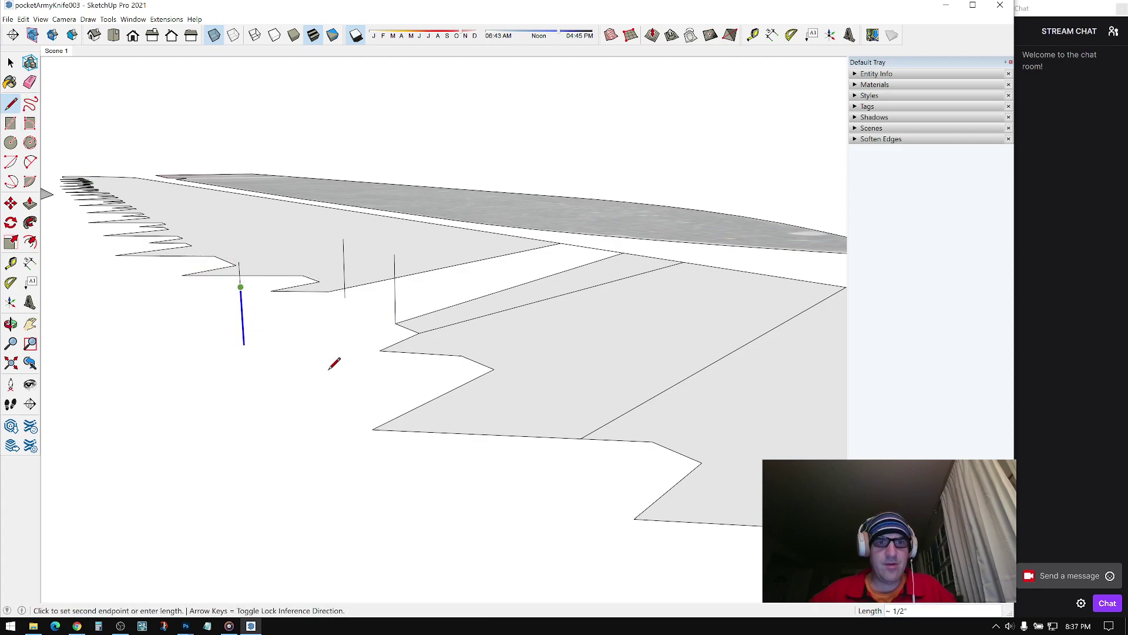
{"action": "left_click", "coordinate": [557, 369]}
{"action": "left_click", "coordinate": [395, 323]}
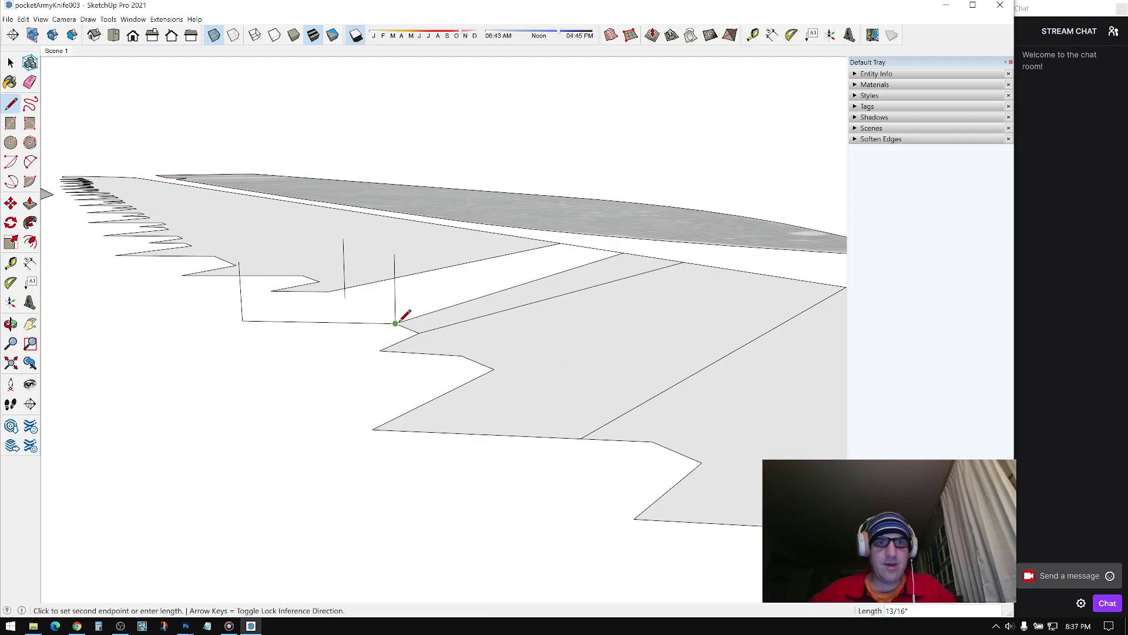
Step: Draw the remaining tooth edges from the tip to the notch point and on to the adjoining saw corner, closing the face
{"action": "left_click", "coordinate": [11, 105]}
{"action": "left_click", "coordinate": [242, 321]}
{"action": "left_click", "coordinate": [345, 298]}
{"action": "left_click", "coordinate": [12, 104]}
{"action": "left_click", "coordinate": [345, 298]}
{"action": "left_click", "coordinate": [327, 290]}
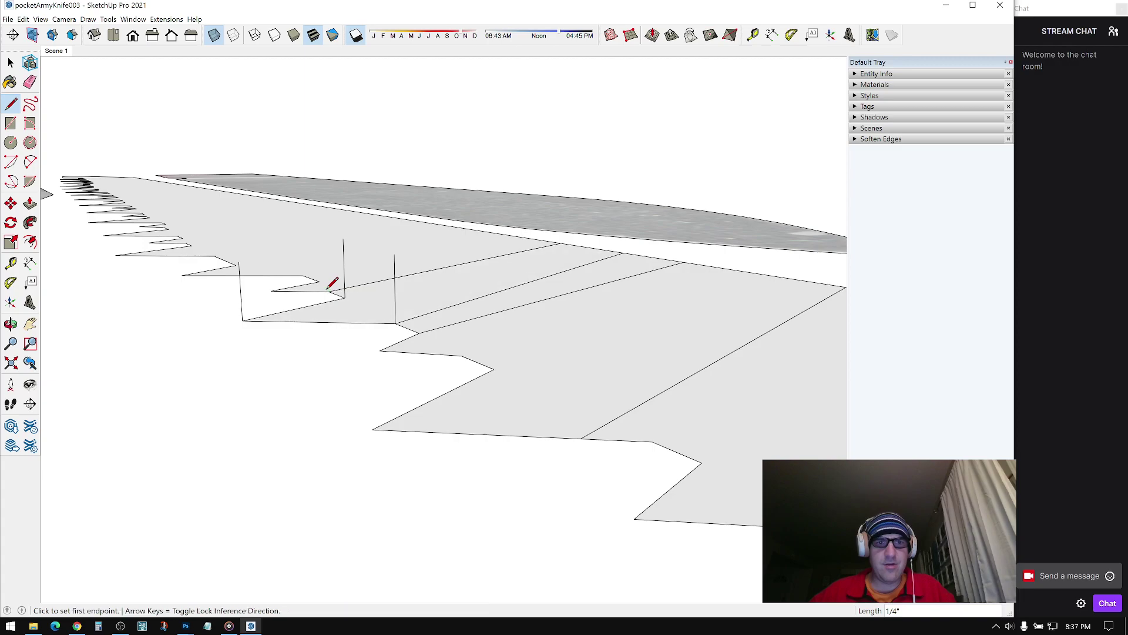
Step: Erase the vertical reference lines and the dividing lines across the saw blade to leave one continuous face
{"action": "left_click", "coordinate": [29, 82]}
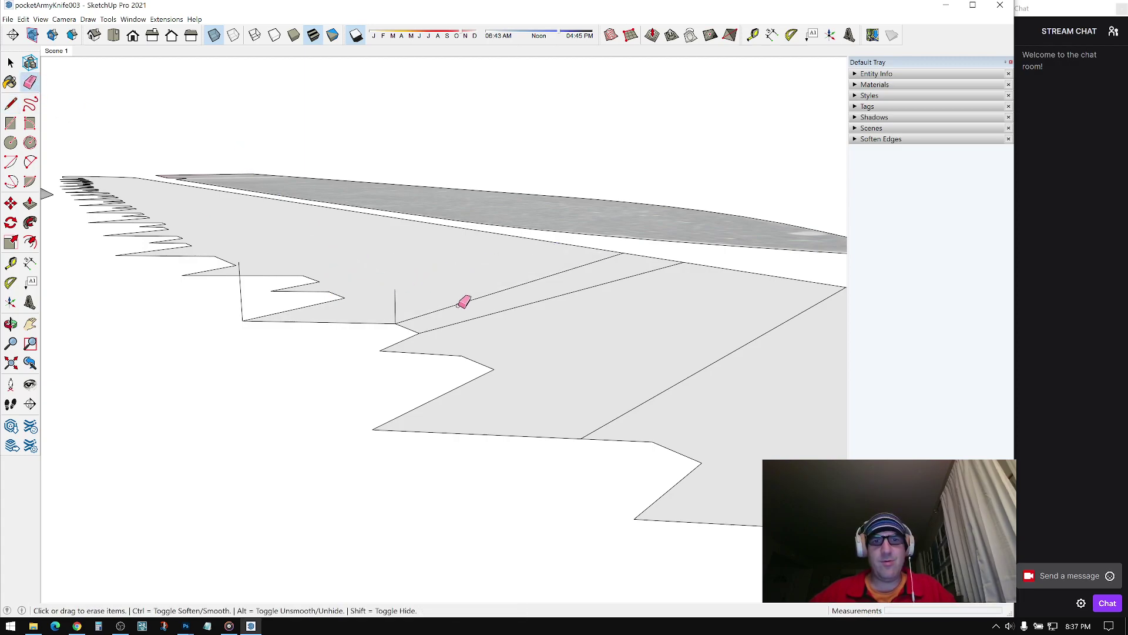
{"action": "left_click_drag", "start_coordinate": [226, 304], "coordinate": [223, 305]}
{"action": "mouse_move", "coordinate": [509, 294]}
{"action": "middle_mouse_down", "text": "shift"}
{"action": "mouse_move", "coordinate": [282, 267]}
{"action": "mouse_move", "coordinate": [240, 276]}
{"action": "middle_mouse_up", "text": "shift"}
{"action": "scroll", "coordinate": [240, 277], "scroll_direction": "down", "scroll_amount": 2}
{"action": "left_click_drag", "start_coordinate": [294, 285], "coordinate": [307, 318]}
Step: Sample the metal photo texture from the large knife blade and apply it to the saw blade face
{"action": "middle_click_drag", "start_coordinate": [315, 312], "coordinate": [363, 373]}
{"action": "scroll", "coordinate": [364, 370], "scroll_direction": "down", "scroll_amount": 1}
{"action": "scroll", "coordinate": [236, 332], "scroll_direction": "down", "scroll_amount": 2}
{"action": "mouse_move", "coordinate": [276, 338]}
{"action": "middle_mouse_down", "text": "shift"}
{"action": "mouse_move", "coordinate": [333, 330]}
{"action": "mouse_move", "coordinate": [412, 355]}
{"action": "middle_mouse_up", "text": "shift"}
{"action": "scroll", "coordinate": [413, 356], "scroll_direction": "down", "scroll_amount": 2}
{"action": "key", "text": "space"}
{"action": "middle_click_drag", "start_coordinate": [470, 247], "coordinate": [278, 294]}
{"action": "scroll", "coordinate": [279, 291], "scroll_direction": "down", "scroll_amount": 1}
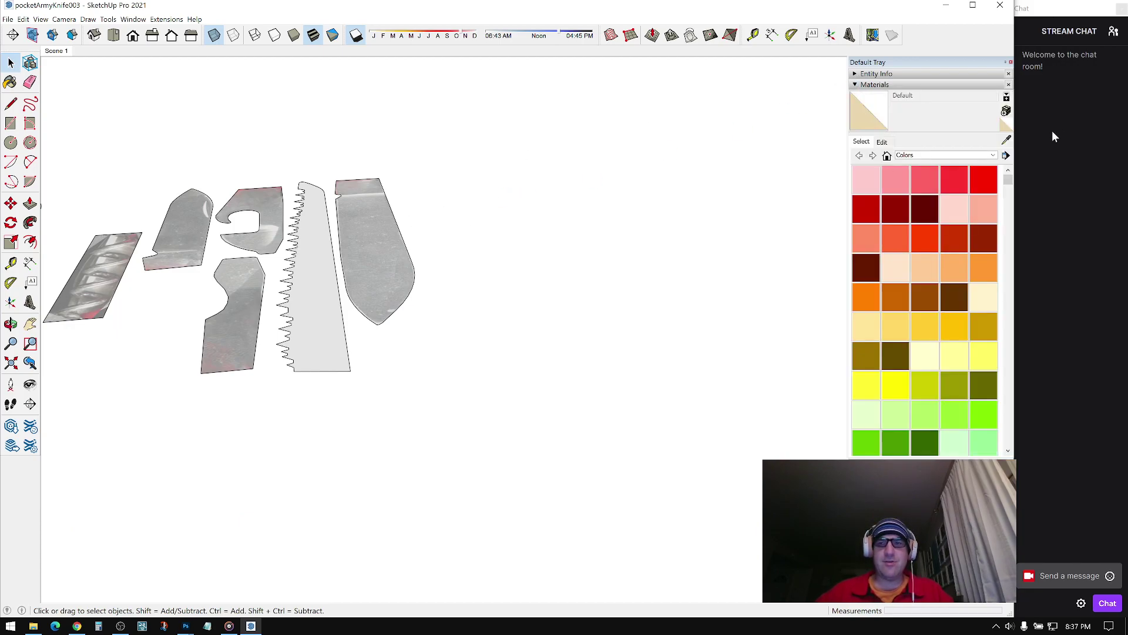
{"action": "left_click", "coordinate": [1007, 141]}
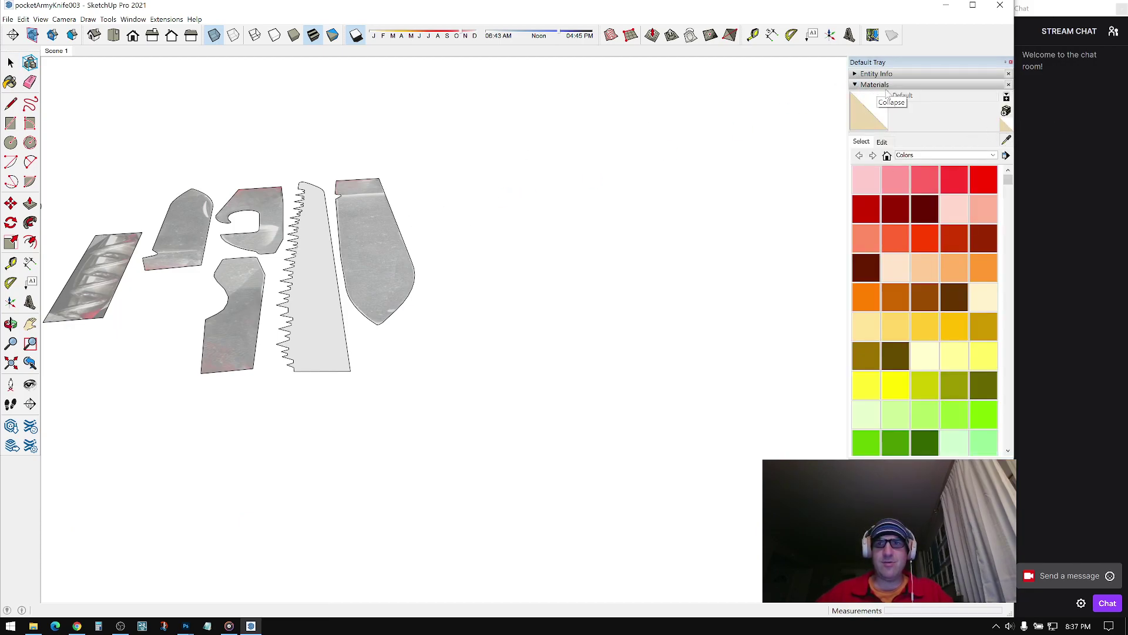
{"action": "left_click", "coordinate": [382, 222]}
{"action": "middle_click_drag", "start_coordinate": [315, 244], "coordinate": [585, 159]}
{"action": "key", "text": "space"}
{"action": "left_click", "coordinate": [855, 85]}
Step: Save the model as a new version named pocketArmyKnife004
{"action": "left_click", "coordinate": [59, 51]}
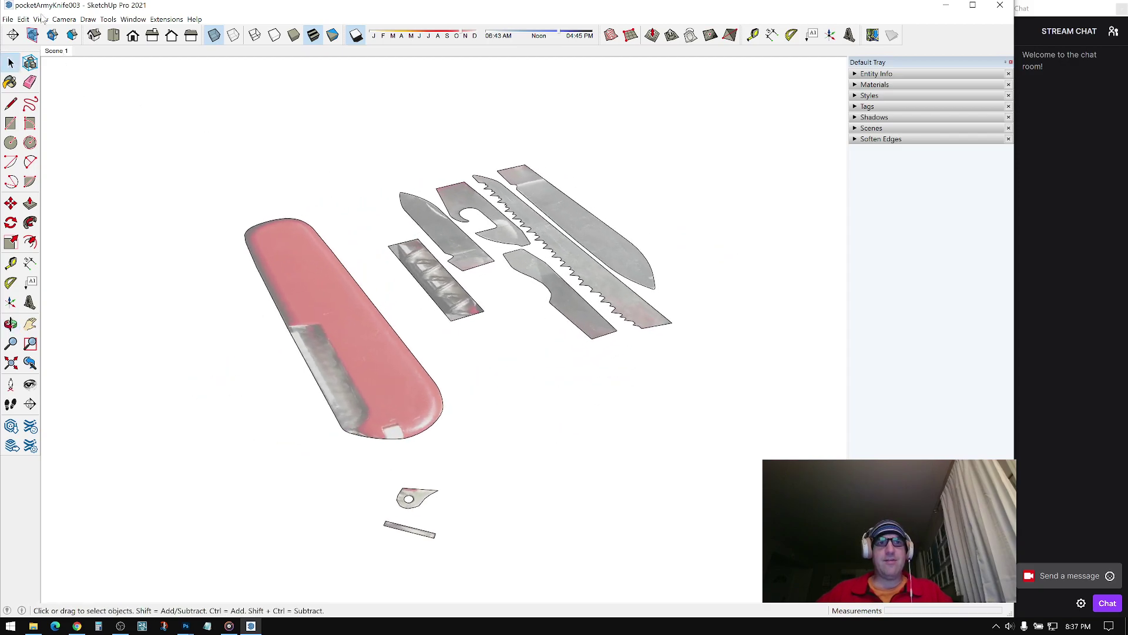
{"action": "left_click", "coordinate": [8, 18]}
{"action": "left_click", "coordinate": [26, 79]}
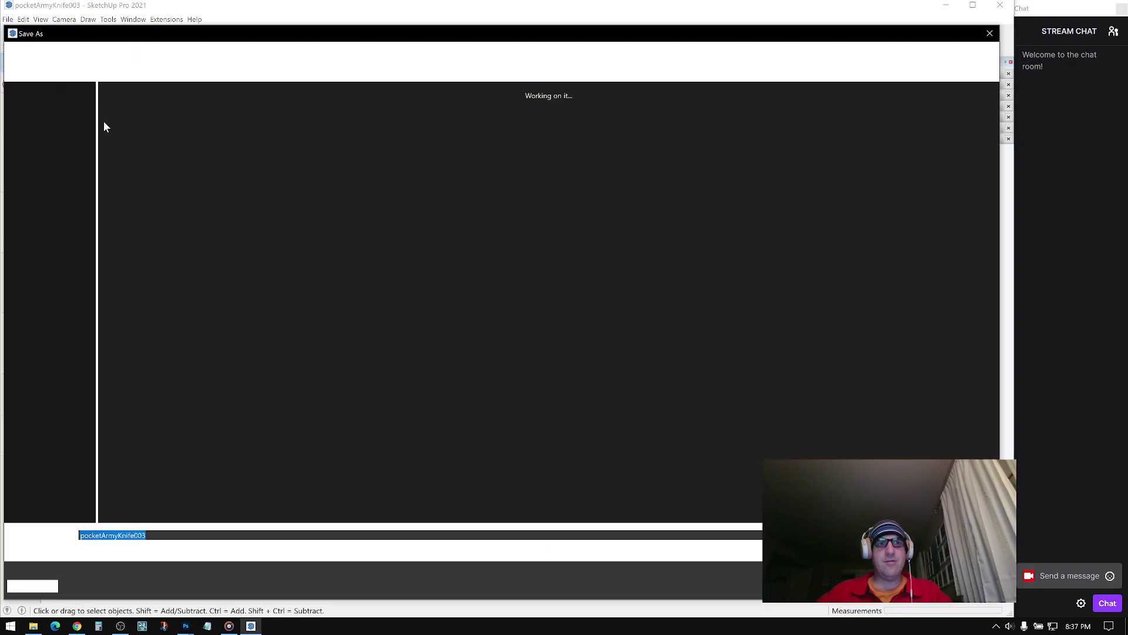
{"action": "type", "text": "pocketArmyKnife004"}
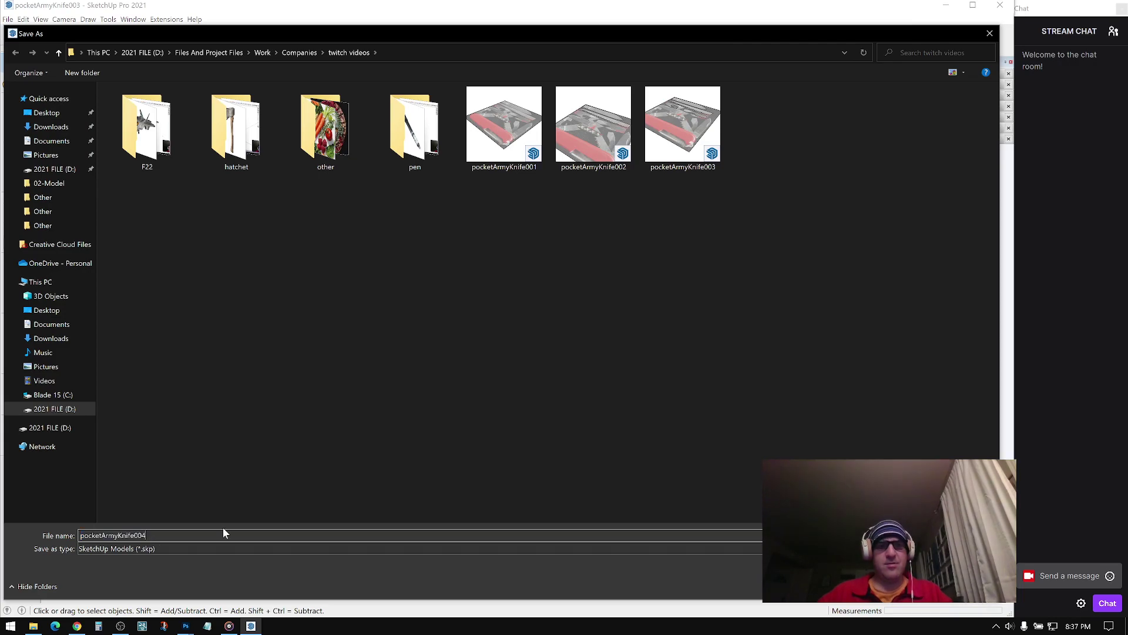
{"action": "key", "text": "ctrl+a"}
{"action": "key", "text": "Return"}
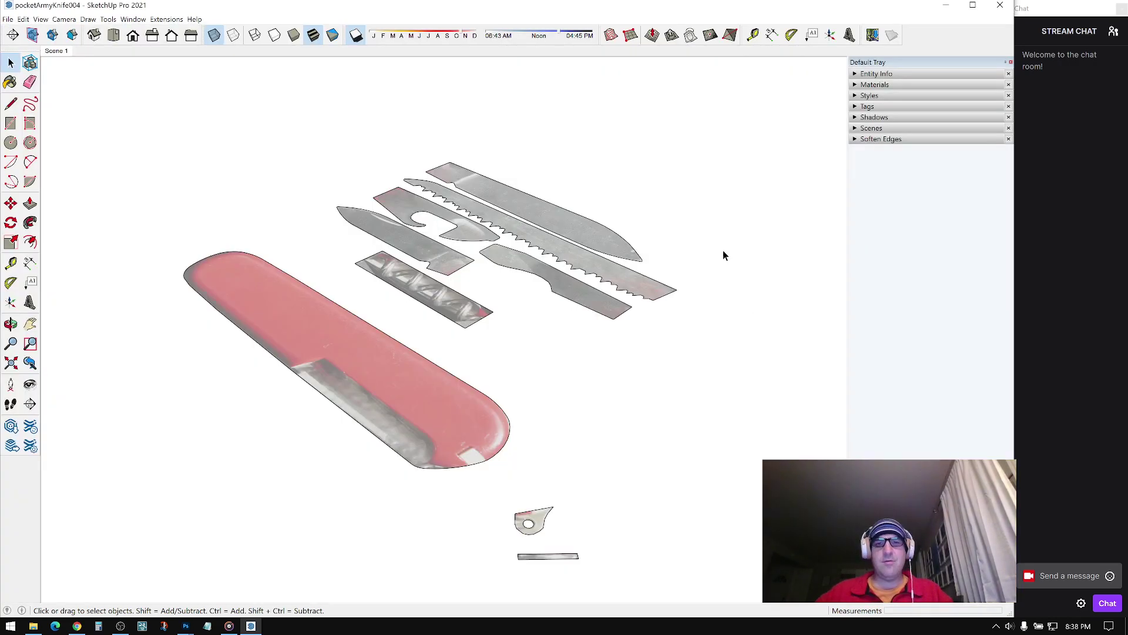
Step: Copy the red handle shape straight down along the vertical axis, well below the original
{"action": "middle_click_drag", "start_coordinate": [648, 273], "coordinate": [310, 294]}
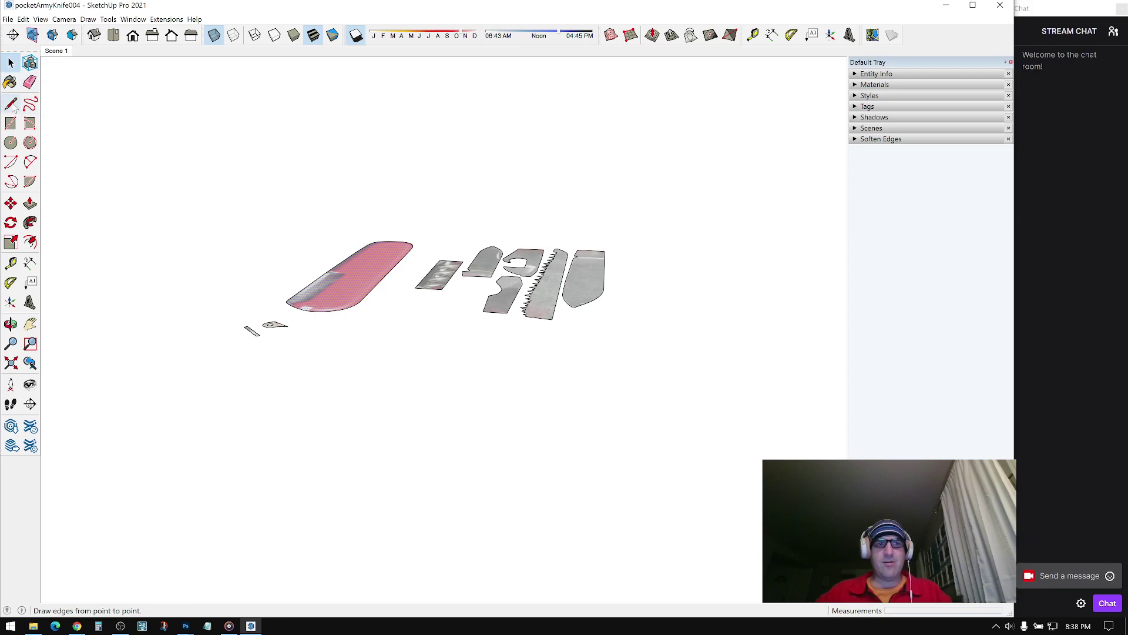
{"action": "left_click", "coordinate": [8, 207]}
{"action": "middle_click_drag", "start_coordinate": [345, 265], "coordinate": [339, 291]}
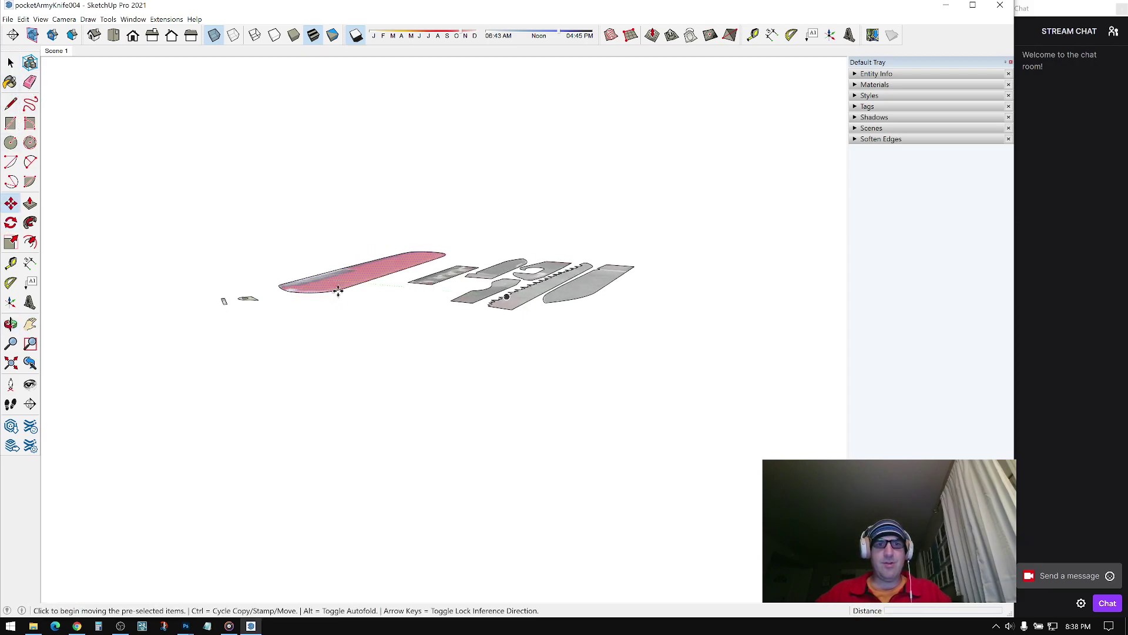
{"action": "left_click", "coordinate": [340, 293]}
{"action": "key", "text": "ctrl"}
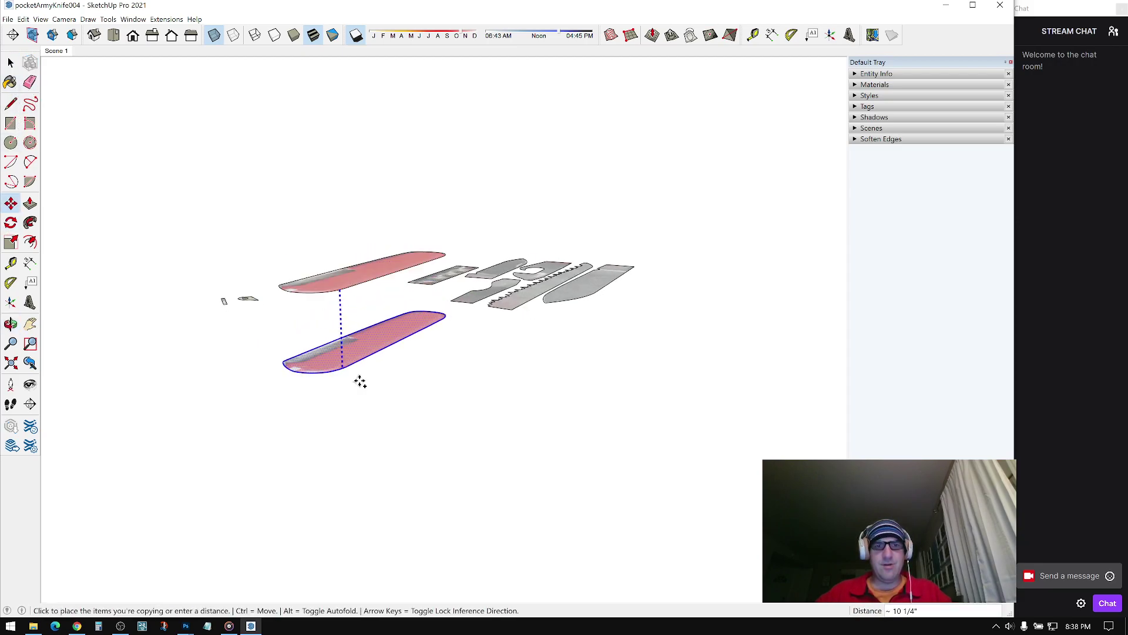
{"action": "scroll", "coordinate": [368, 470], "scroll_direction": "down", "scroll_amount": 1}
{"action": "scroll", "coordinate": [368, 464], "scroll_direction": "down", "scroll_amount": 1}
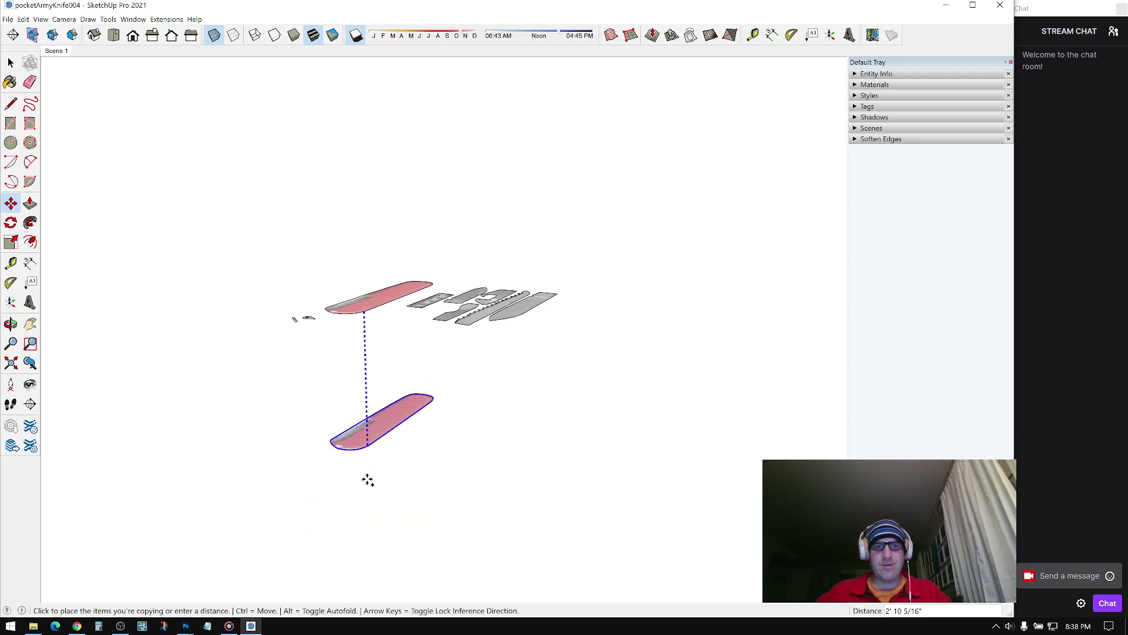
{"action": "left_click", "coordinate": [374, 515]}
{"action": "key", "text": "space"}
{"action": "scroll", "coordinate": [473, 295], "scroll_direction": "up", "scroll_amount": 5}
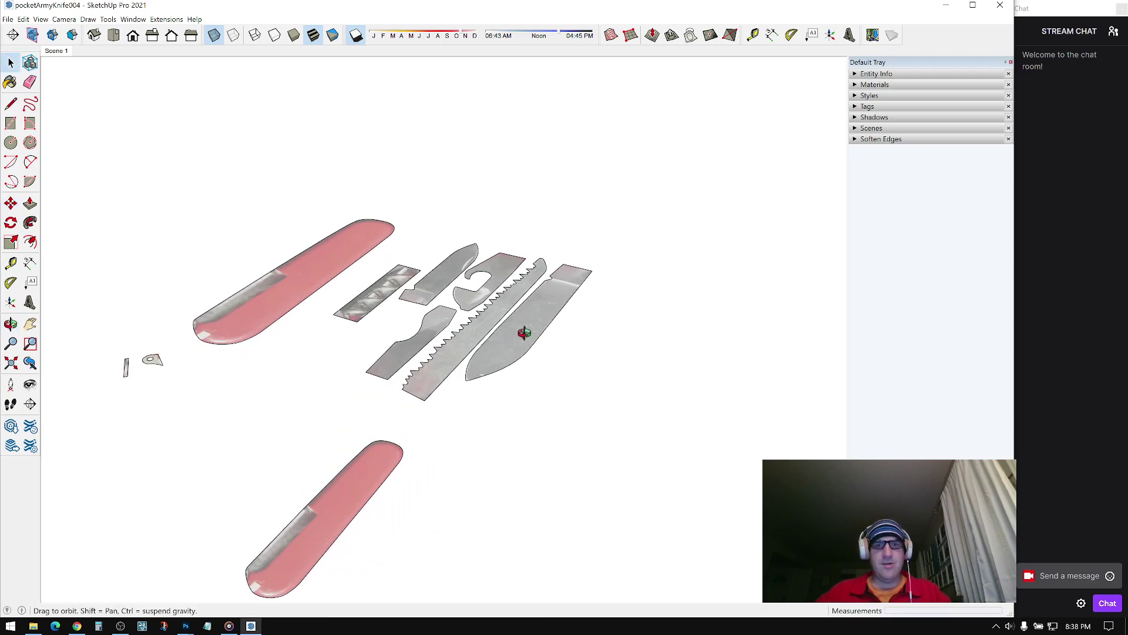
{"action": "scroll", "coordinate": [518, 264], "scroll_direction": "down", "scroll_amount": 3}
{"action": "scroll", "coordinate": [561, 234], "scroll_direction": "up", "scroll_amount": 2}
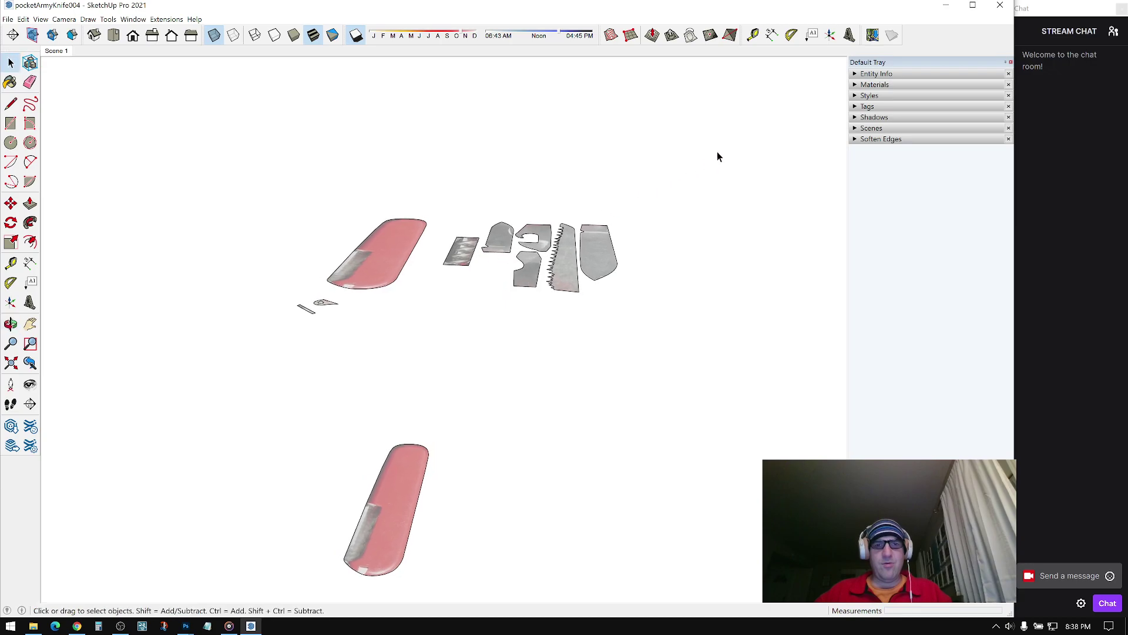
{"action": "scroll", "coordinate": [595, 247], "scroll_direction": "up", "scroll_amount": 5}
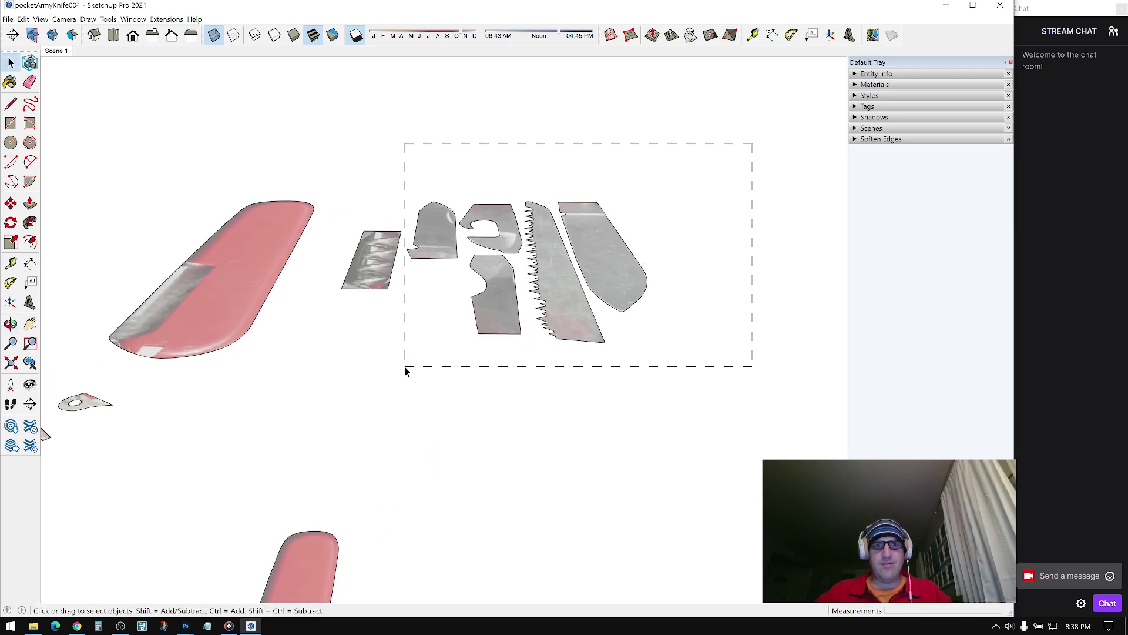
{"action": "left_click_drag", "start_coordinate": [408, 370], "coordinate": [408, 369]}
{"action": "middle_click_drag", "start_coordinate": [329, 264], "coordinate": [283, 356]}
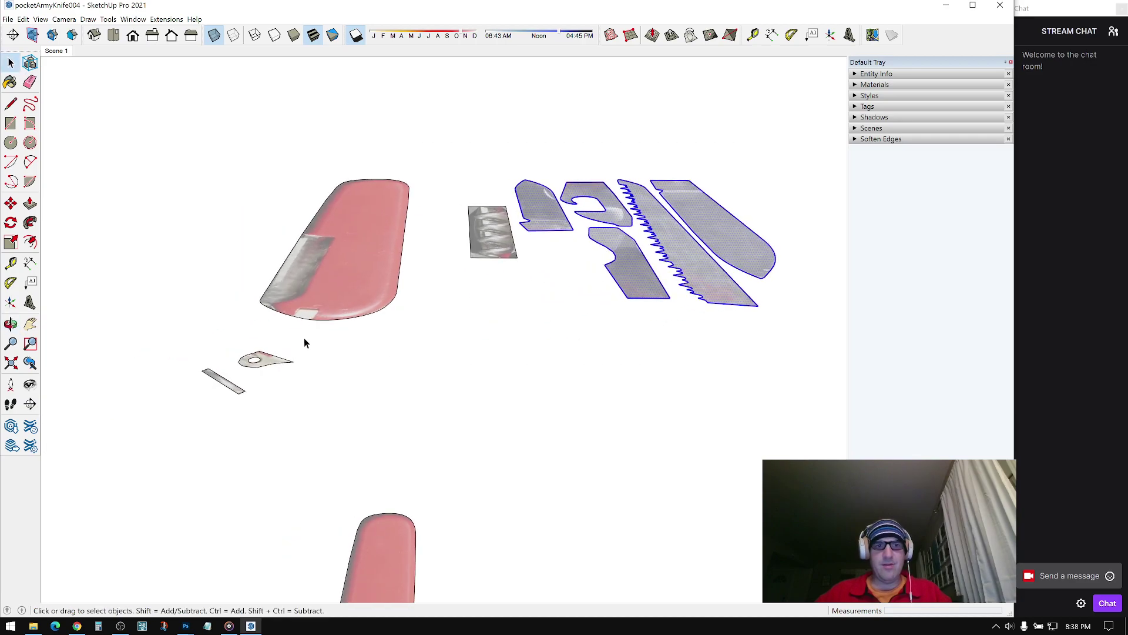
{"action": "left_click_drag", "start_coordinate": [316, 344], "coordinate": [236, 363], "text": "ctrl"}
{"action": "middle_click_drag", "start_coordinate": [626, 261], "coordinate": [562, 279], "text": "shift"}
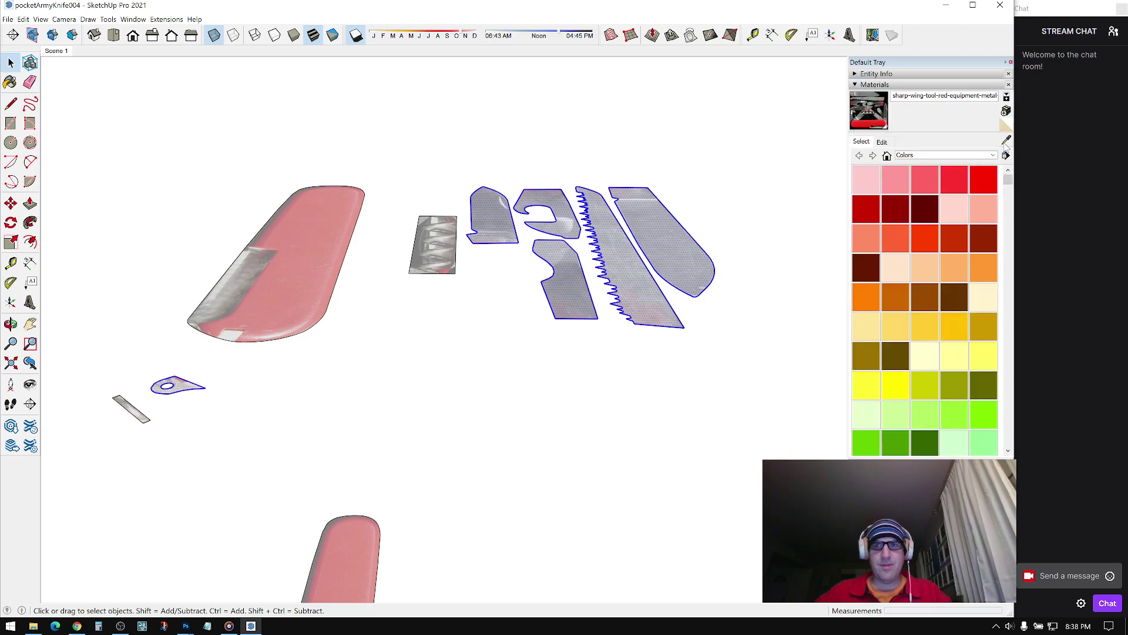
{"action": "left_click", "coordinate": [246, 364]}
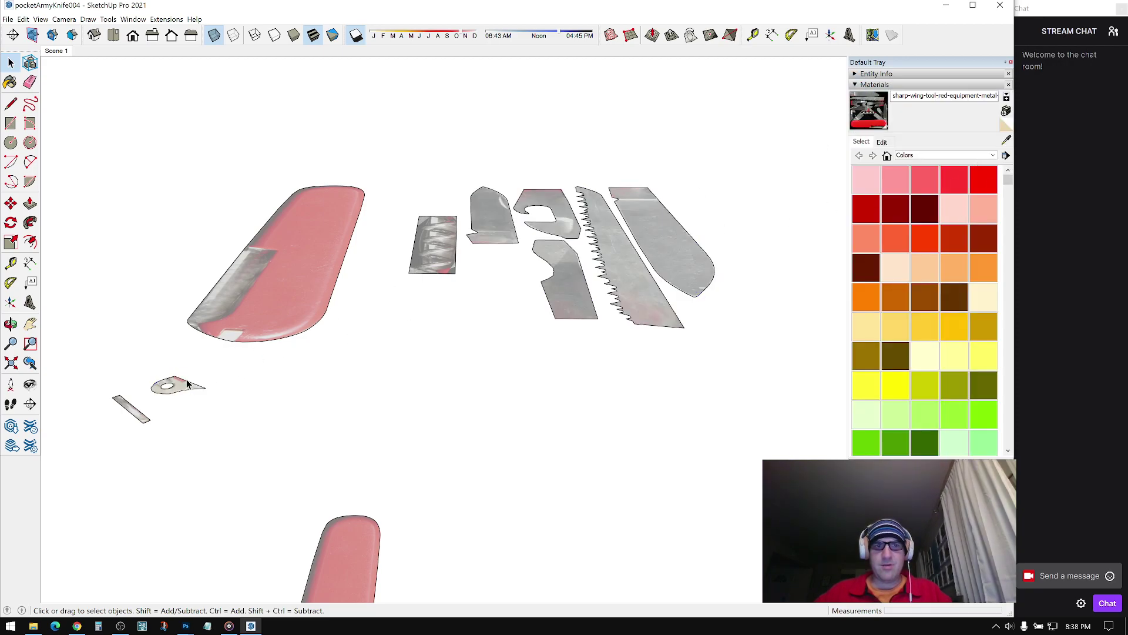
Step: Select the five metal tool shapes beside the handle and repaint their faces with the Default material
{"action": "middle_click_drag", "start_coordinate": [643, 219], "coordinate": [550, 263], "text": "shift"}
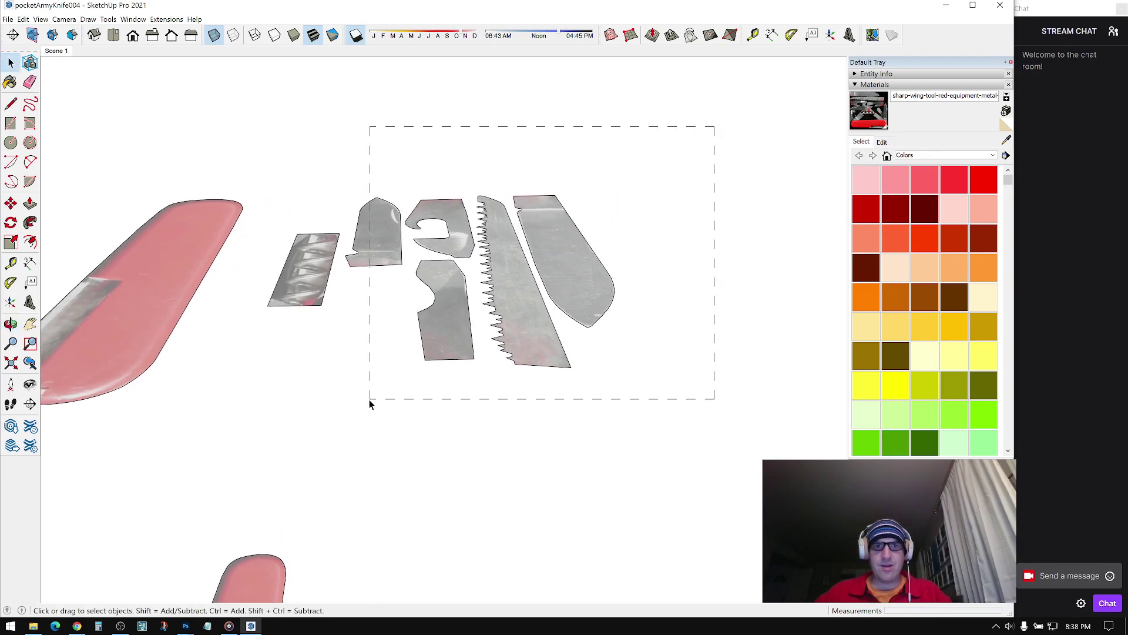
{"action": "left_click_drag", "start_coordinate": [342, 392], "coordinate": [343, 393]}
{"action": "left_click", "coordinate": [1006, 125]}
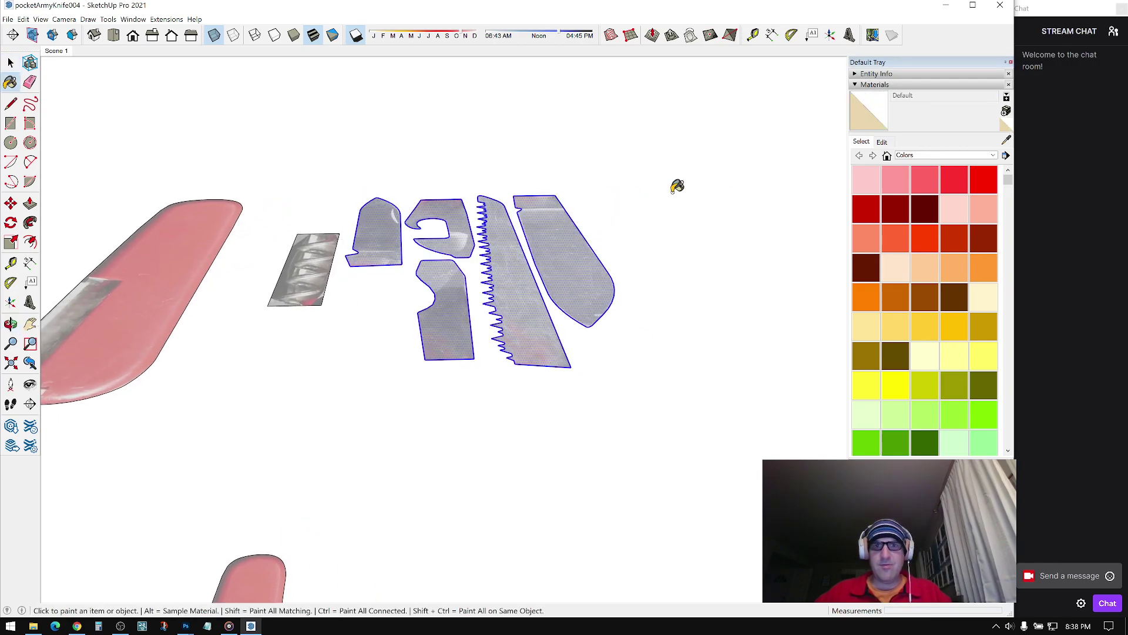
{"action": "left_click", "coordinate": [548, 241]}
{"action": "scroll", "coordinate": [549, 243], "scroll_direction": "up", "scroll_amount": 2}
{"action": "middle_click_drag", "start_coordinate": [551, 256], "coordinate": [551, 121]}
{"action": "left_click", "coordinate": [580, 227]}
{"action": "key", "text": "space"}
{"action": "left_click", "coordinate": [598, 202]}
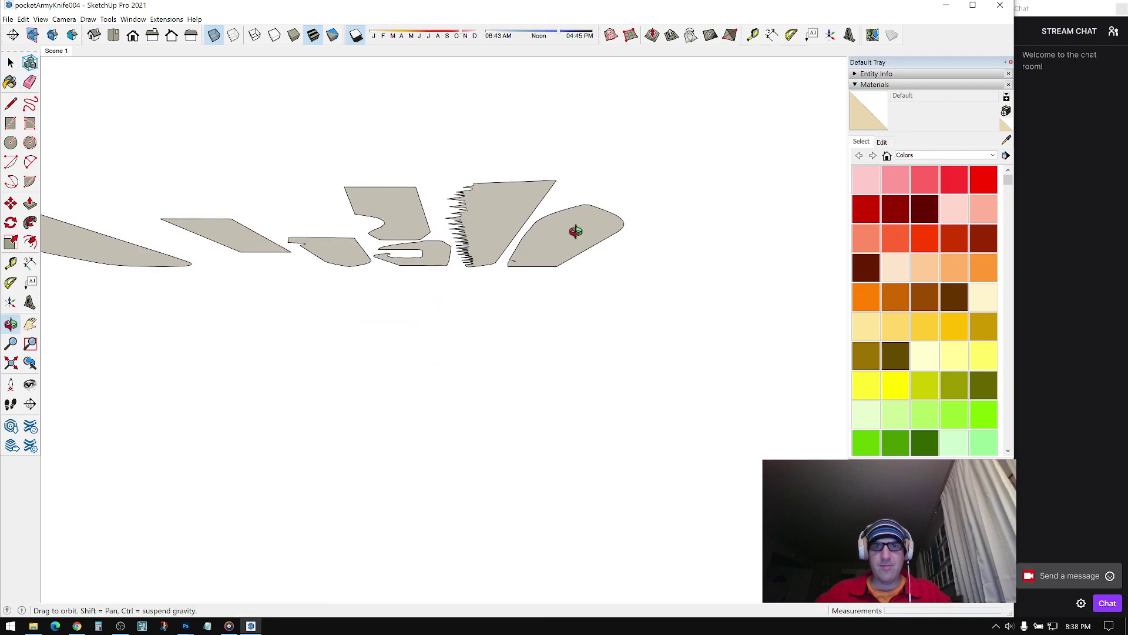
{"action": "middle_click_drag", "start_coordinate": [597, 210], "coordinate": [527, 271]}
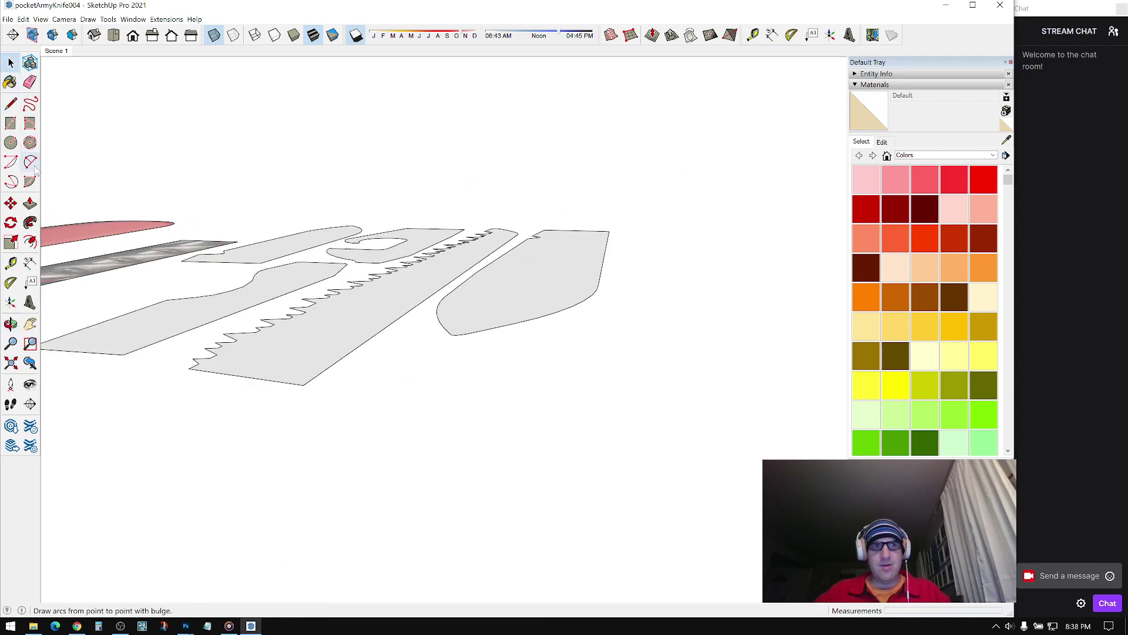
Step: Extrude the large blade about 3/16" with Push/Pull and repeat the same thickness on the saw, hook, small blade and notched tool
{"action": "left_click", "coordinate": [30, 204]}
{"action": "left_click", "coordinate": [542, 300]}
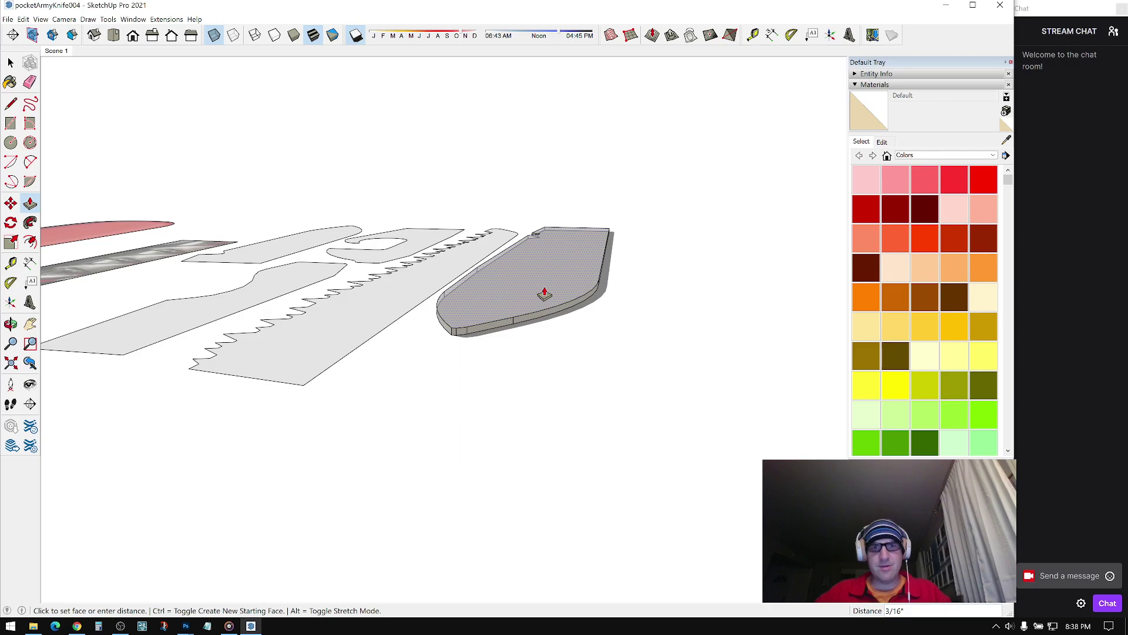
{"action": "left_click", "coordinate": [544, 294]}
{"action": "double_click", "coordinate": [423, 289]}
{"action": "middle_click_drag", "start_coordinate": [423, 290], "coordinate": [522, 280]}
{"action": "double_click", "coordinate": [517, 281]}
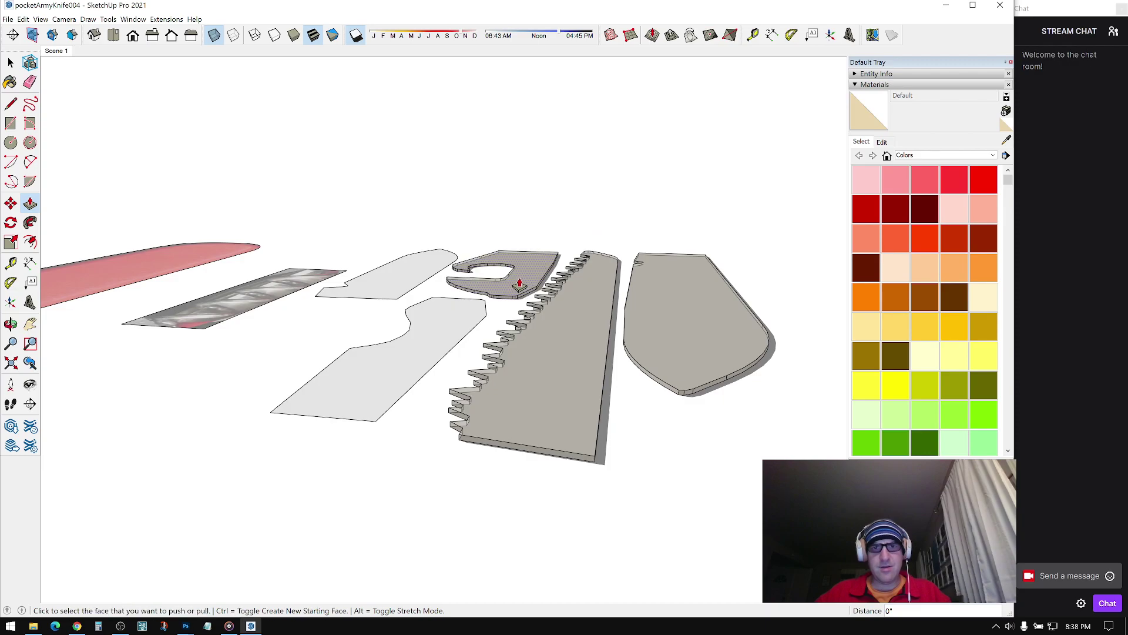
{"action": "double_click", "coordinate": [405, 285]}
{"action": "middle_click_drag", "start_coordinate": [405, 284], "coordinate": [587, 323]}
{"action": "key", "text": "space"}
Step: Turn off X-ray display so the extruded tools appear opaque
{"action": "middle_click_drag", "start_coordinate": [488, 262], "coordinate": [493, 264]}
{"action": "left_click", "coordinate": [214, 35]}
{"action": "middle_click_drag", "start_coordinate": [363, 164], "coordinate": [518, 316]}
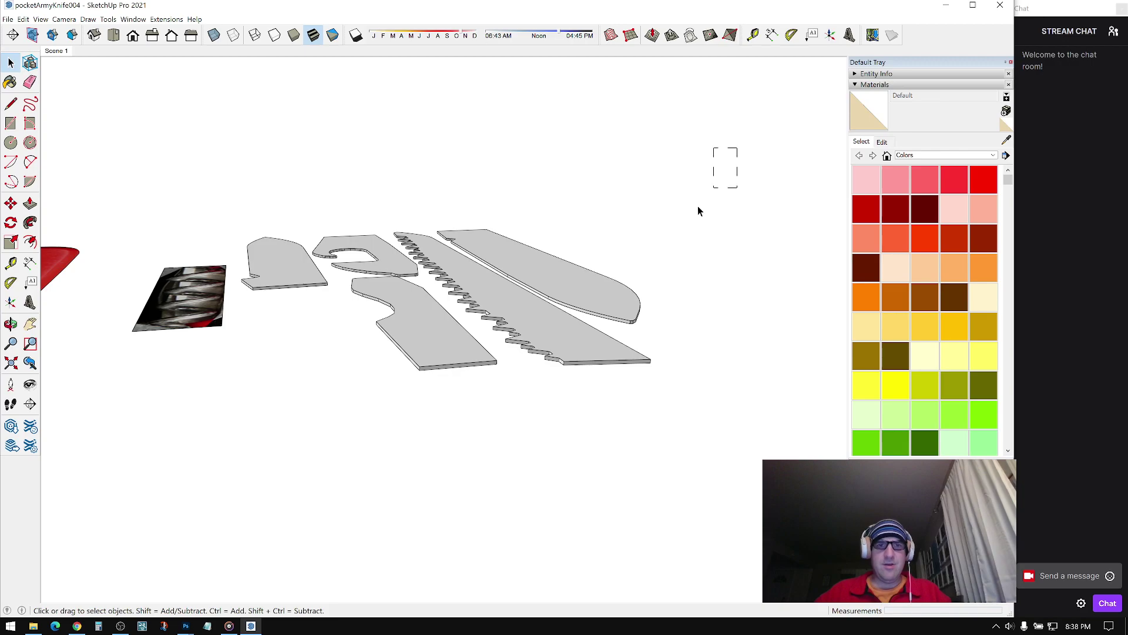
Step: Soften the edges of all five extruded tools, including coplanar ones, with an angle between normals of about 28 degrees
{"action": "left_click_drag", "start_coordinate": [276, 403], "coordinate": [237, 416]}
{"action": "middle_click_drag", "start_coordinate": [237, 417], "coordinate": [387, 304]}
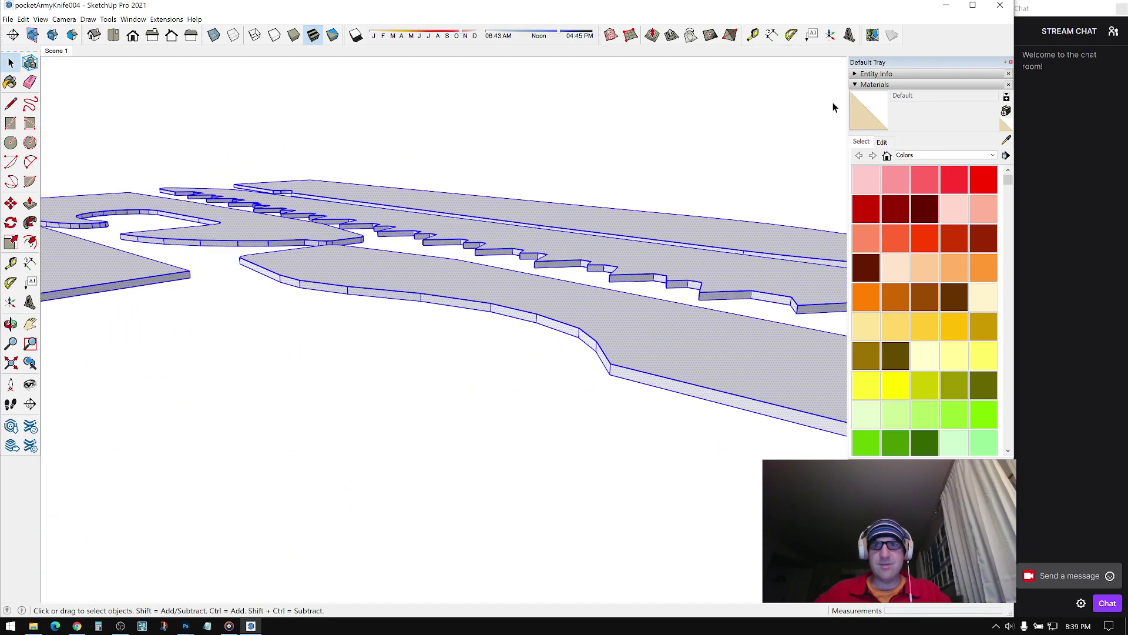
{"action": "left_click", "coordinate": [862, 87]}
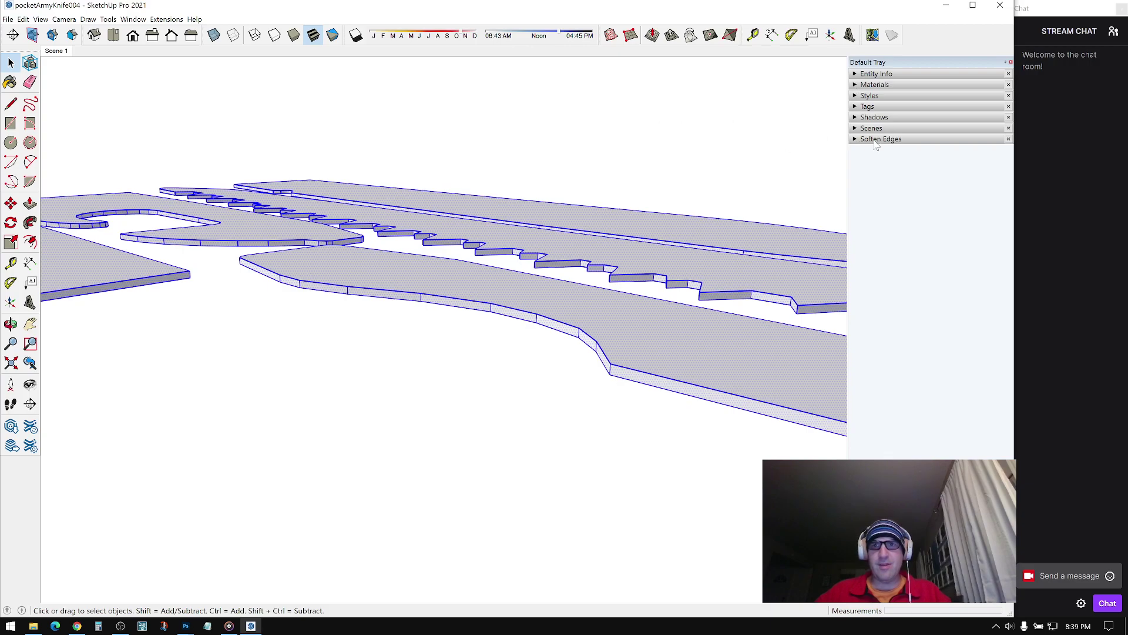
{"action": "left_click", "coordinate": [876, 141]}
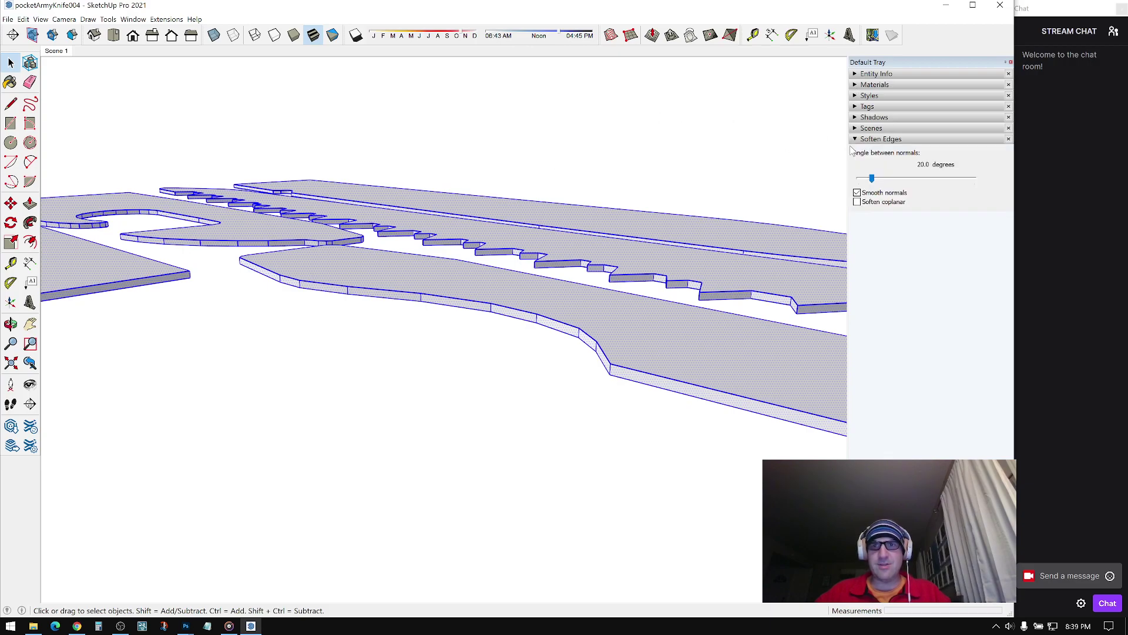
{"action": "left_click", "coordinate": [858, 202]}
{"action": "scroll", "coordinate": [667, 305], "scroll_direction": "down", "scroll_amount": 2}
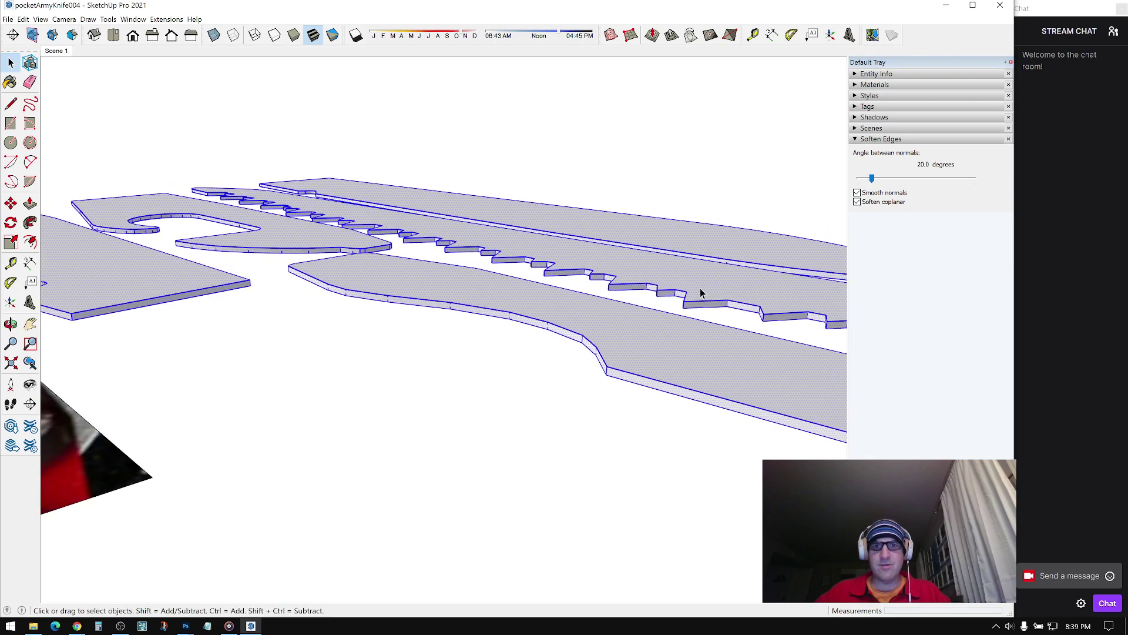
{"action": "left_click_drag", "start_coordinate": [873, 179], "coordinate": [876, 196]}
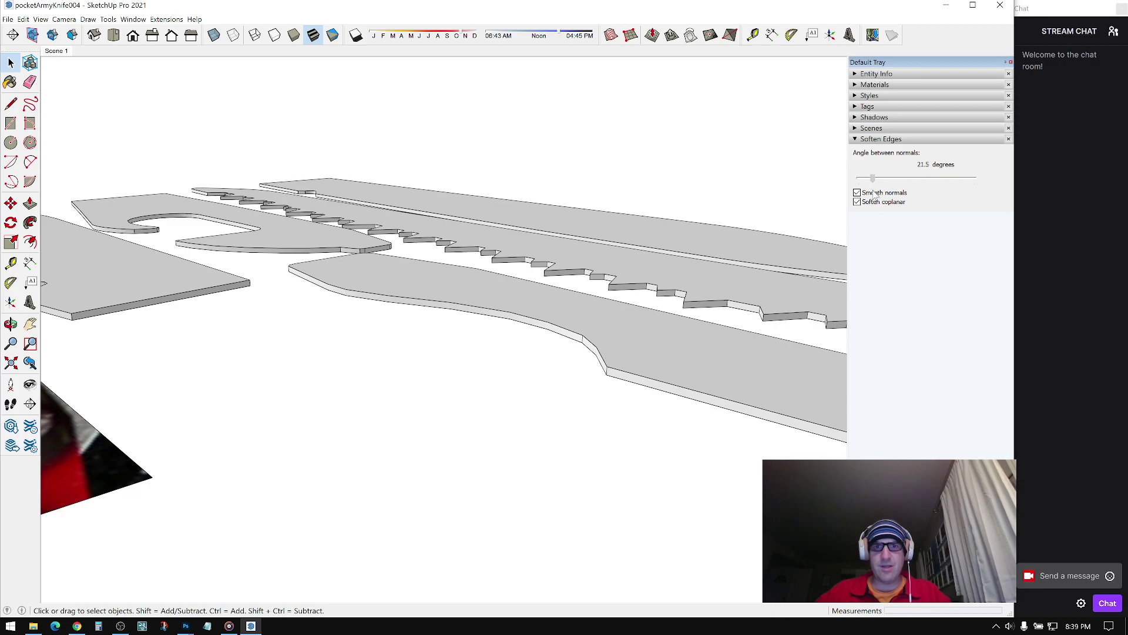
{"action": "middle_click_drag", "start_coordinate": [594, 235], "coordinate": [310, 275]}
{"action": "scroll", "coordinate": [310, 276], "scroll_direction": "up", "scroll_amount": 2}
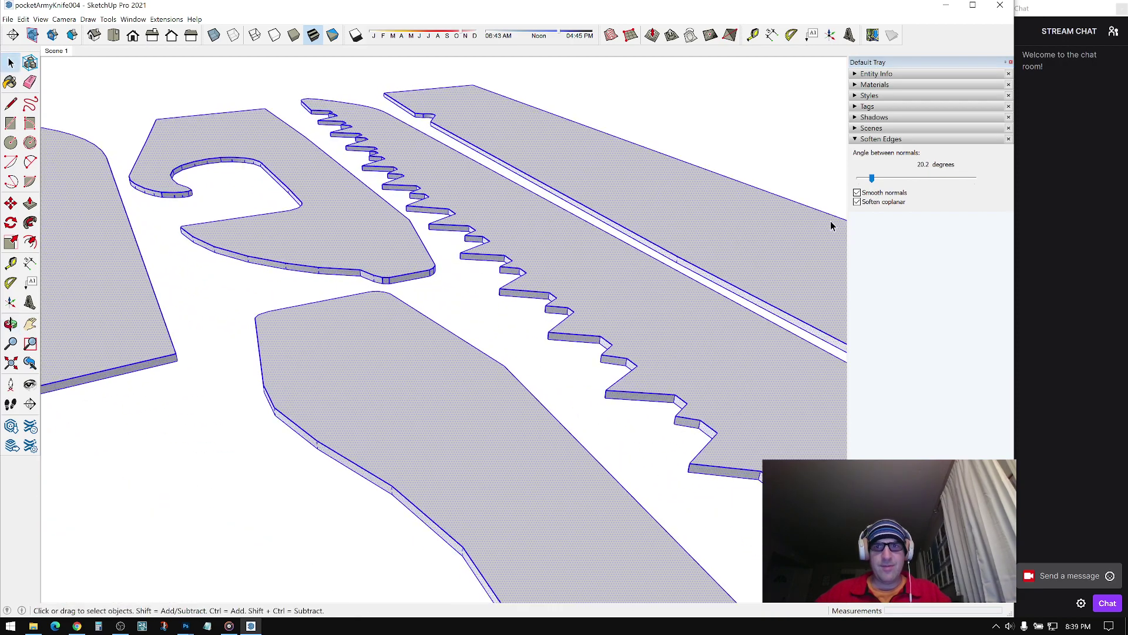
{"action": "left_click_drag", "start_coordinate": [874, 184], "coordinate": [880, 184]}
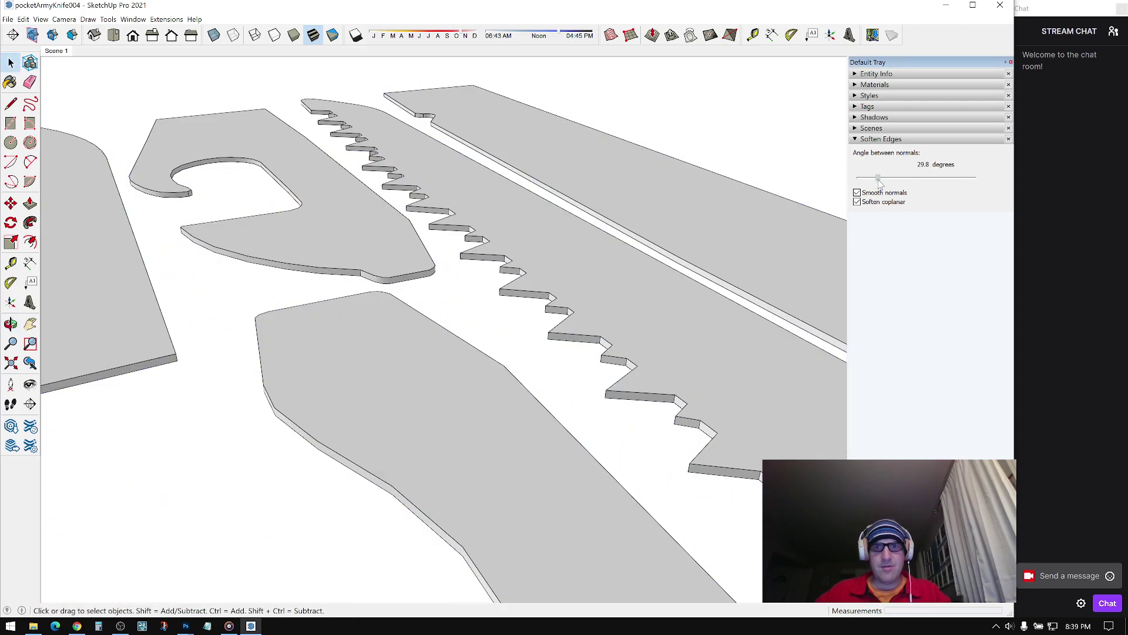
Step: Examine the rims and corners of the extruded tools from several sides for remaining hard edges
{"action": "scroll", "coordinate": [418, 235], "scroll_direction": "down", "scroll_amount": 3}
{"action": "middle_click_drag", "start_coordinate": [412, 238], "coordinate": [598, 71]}
{"action": "left_click", "coordinate": [598, 69]}
{"action": "middle_click_drag", "start_coordinate": [252, 154], "coordinate": [327, 210]}
{"action": "scroll", "coordinate": [328, 213], "scroll_direction": "up", "scroll_amount": 3}
{"action": "middle_click_drag", "start_coordinate": [86, 239], "coordinate": [509, 239]}
{"action": "scroll", "coordinate": [509, 240], "scroll_direction": "up", "scroll_amount": 2}
{"action": "middle_click_drag", "start_coordinate": [389, 208], "coordinate": [576, 224]}
{"action": "scroll", "coordinate": [317, 270], "scroll_direction": "down", "scroll_amount": 3}
{"action": "middle_click_drag", "start_coordinate": [317, 270], "coordinate": [584, 339]}
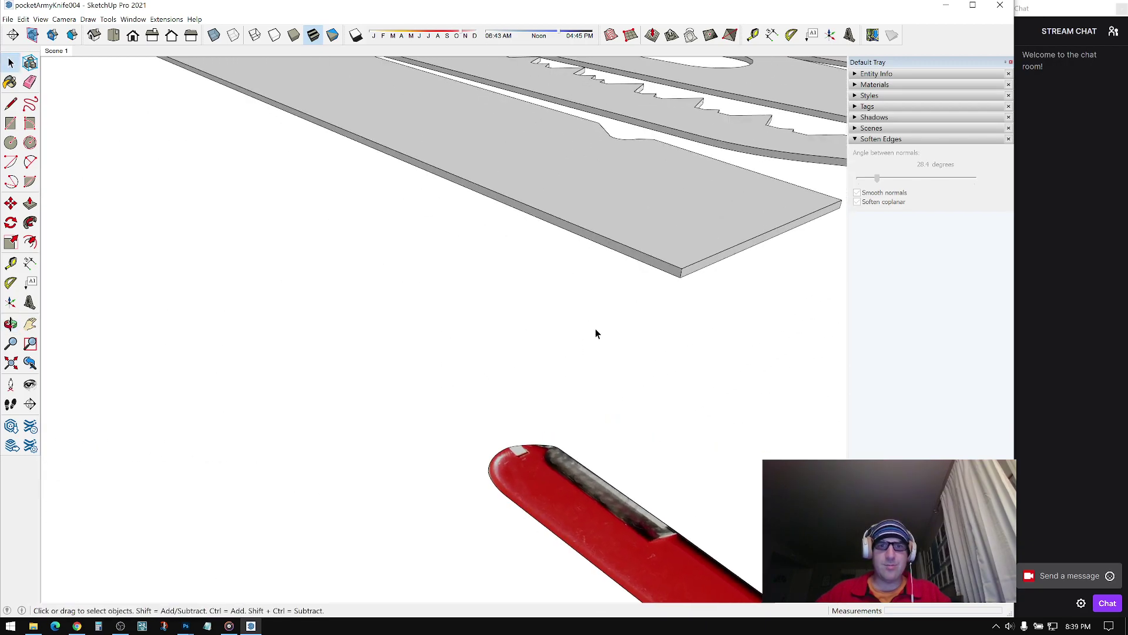
{"action": "mouse_move", "coordinate": [678, 276]}
{"action": "middle_mouse_down"}
{"action": "mouse_move", "coordinate": [486, 272]}
{"action": "mouse_move", "coordinate": [478, 290]}
{"action": "mouse_move", "coordinate": [355, 179]}
{"action": "mouse_move", "coordinate": [486, 234]}
{"action": "mouse_move", "coordinate": [392, 196]}
{"action": "mouse_move", "coordinate": [513, 228]}
{"action": "mouse_move", "coordinate": [640, 174]}
{"action": "mouse_move", "coordinate": [143, 325]}
{"action": "mouse_move", "coordinate": [319, 254]}
{"action": "middle_mouse_up"}
{"action": "scroll", "coordinate": [478, 290], "scroll_direction": "down", "scroll_amount": 3}
{"action": "scroll", "coordinate": [368, 302], "scroll_direction": "up", "scroll_amount": 3}
{"action": "mouse_move", "coordinate": [368, 303]}
{"action": "middle_mouse_down"}
{"action": "mouse_move", "coordinate": [433, 390]}
{"action": "mouse_move", "coordinate": [511, 329]}
{"action": "mouse_move", "coordinate": [443, 426]}
{"action": "mouse_move", "coordinate": [490, 336]}
{"action": "mouse_move", "coordinate": [574, 274]}
{"action": "mouse_move", "coordinate": [559, 280]}
{"action": "middle_mouse_up"}
Step: Smooth the hard vertical edge at the tip of the small blade with the Eraser
{"action": "key", "text": "e"}
{"action": "left_click", "coordinate": [480, 343], "text": "ctrl"}
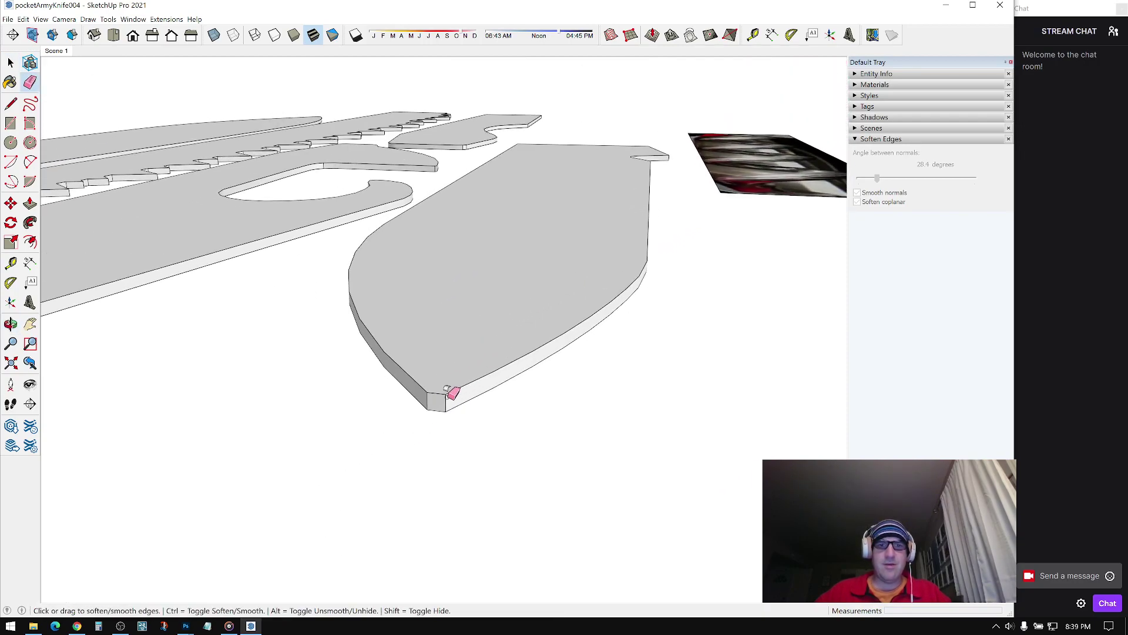
{"action": "mouse_move", "coordinate": [481, 388]}
{"action": "middle_mouse_down"}
{"action": "mouse_move", "coordinate": [534, 262]}
{"action": "mouse_move", "coordinate": [296, 259]}
{"action": "mouse_move", "coordinate": [562, 307]}
{"action": "mouse_move", "coordinate": [698, 299]}
{"action": "mouse_move", "coordinate": [336, 254]}
{"action": "middle_mouse_up"}
{"action": "scroll", "coordinate": [262, 235], "scroll_direction": "up", "scroll_amount": 2}
{"action": "scroll", "coordinate": [262, 235], "scroll_direction": "up", "scroll_amount": 3}
{"action": "scroll", "coordinate": [561, 307], "scroll_direction": "up", "scroll_amount": 2}
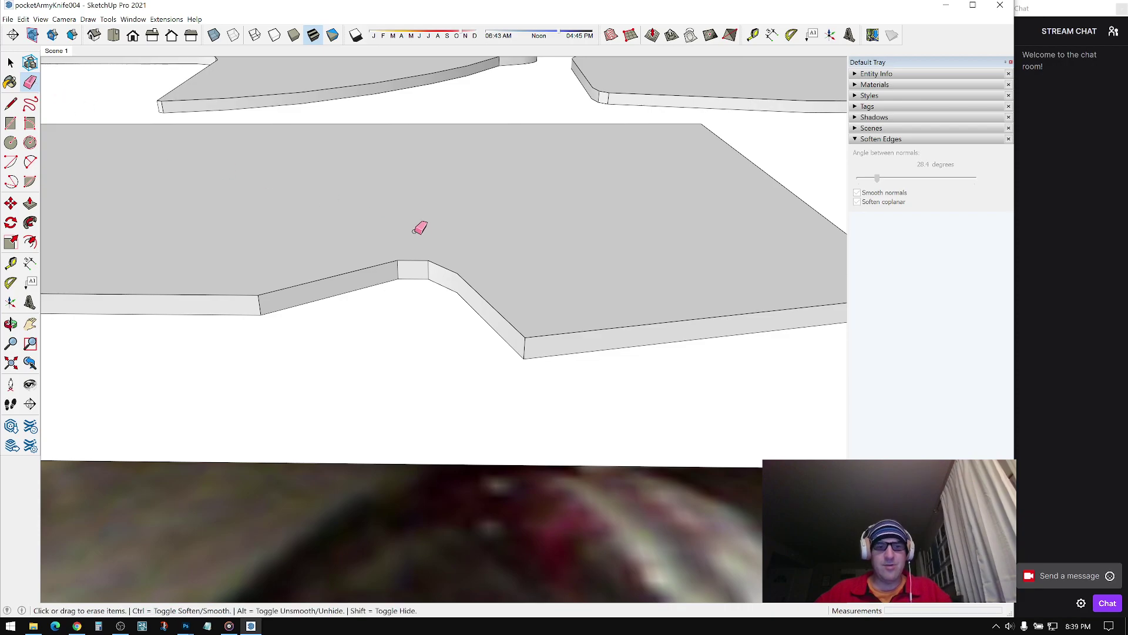
Step: Smooth the short vertical edges inside the notch at the small blade's base with the Eraser
{"action": "key", "text": "ctrl"}
{"action": "scroll", "coordinate": [419, 268], "scroll_direction": "up", "scroll_amount": 3}
{"action": "left_click", "coordinate": [391, 267]}
{"action": "left_click", "coordinate": [431, 268]}
{"action": "scroll", "coordinate": [468, 275], "scroll_direction": "down", "scroll_amount": 3}
Step: Smooth the remaining vertical edges around the rounded corners of the hook-shaped tool
{"action": "mouse_move", "coordinate": [469, 275]}
{"action": "middle_mouse_down"}
{"action": "mouse_move", "coordinate": [503, 226]}
{"action": "mouse_move", "coordinate": [678, 210]}
{"action": "middle_mouse_up"}
{"action": "scroll", "coordinate": [529, 219], "scroll_direction": "down", "scroll_amount": 3}
{"action": "scroll", "coordinate": [678, 218], "scroll_direction": "up", "scroll_amount": 3}
{"action": "scroll", "coordinate": [651, 177], "scroll_direction": "down", "scroll_amount": 3}
{"action": "middle_click_drag", "start_coordinate": [653, 156], "coordinate": [466, 217]}
{"action": "scroll", "coordinate": [534, 187], "scroll_direction": "up", "scroll_amount": 2}
{"action": "mouse_move", "coordinate": [534, 186]}
{"action": "middle_mouse_down"}
{"action": "mouse_move", "coordinate": [399, 257]}
{"action": "mouse_move", "coordinate": [501, 188]}
{"action": "mouse_move", "coordinate": [502, 262]}
{"action": "mouse_move", "coordinate": [139, 262]}
{"action": "mouse_move", "coordinate": [315, 229]}
{"action": "mouse_move", "coordinate": [348, 218]}
{"action": "mouse_move", "coordinate": [361, 181]}
{"action": "mouse_move", "coordinate": [345, 265]}
{"action": "middle_mouse_up"}
{"action": "scroll", "coordinate": [456, 219], "scroll_direction": "down", "scroll_amount": 3}
{"action": "scroll", "coordinate": [501, 262], "scroll_direction": "up", "scroll_amount": 2}
{"action": "scroll", "coordinate": [388, 293], "scroll_direction": "down", "scroll_amount": 3}
{"action": "scroll", "coordinate": [401, 146], "scroll_direction": "up", "scroll_amount": 2}
{"action": "mouse_move", "coordinate": [400, 117]}
{"action": "middle_mouse_down"}
{"action": "mouse_move", "coordinate": [511, 282]}
{"action": "mouse_move", "coordinate": [435, 221]}
{"action": "mouse_move", "coordinate": [511, 317]}
{"action": "mouse_move", "coordinate": [402, 327]}
{"action": "middle_mouse_up"}
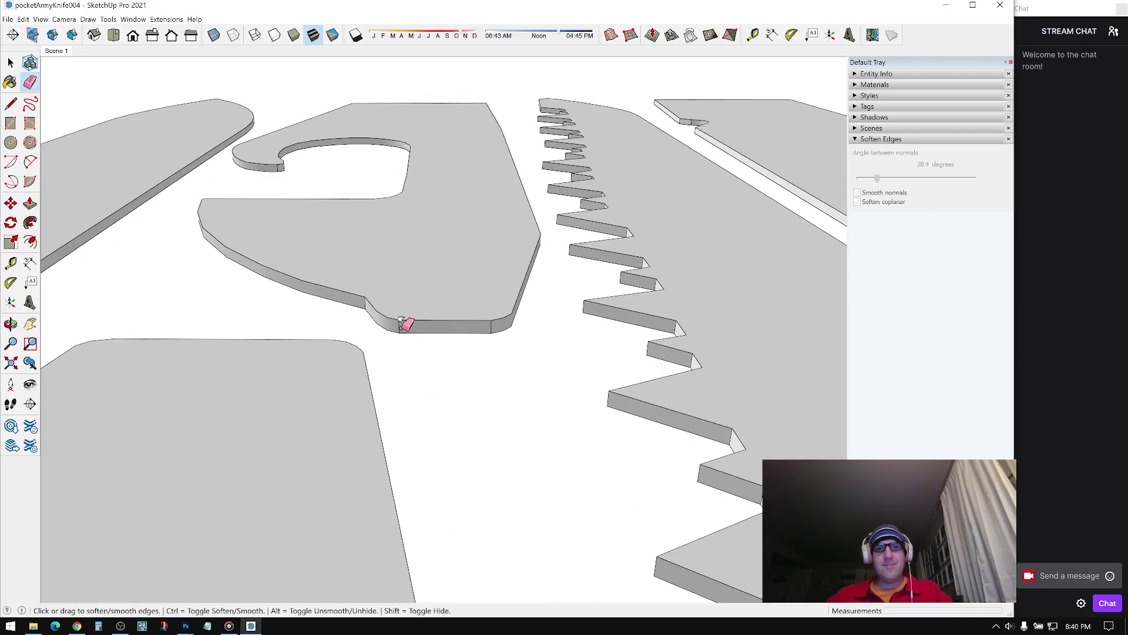
{"action": "middle_click_drag", "start_coordinate": [498, 318], "coordinate": [667, 146]}
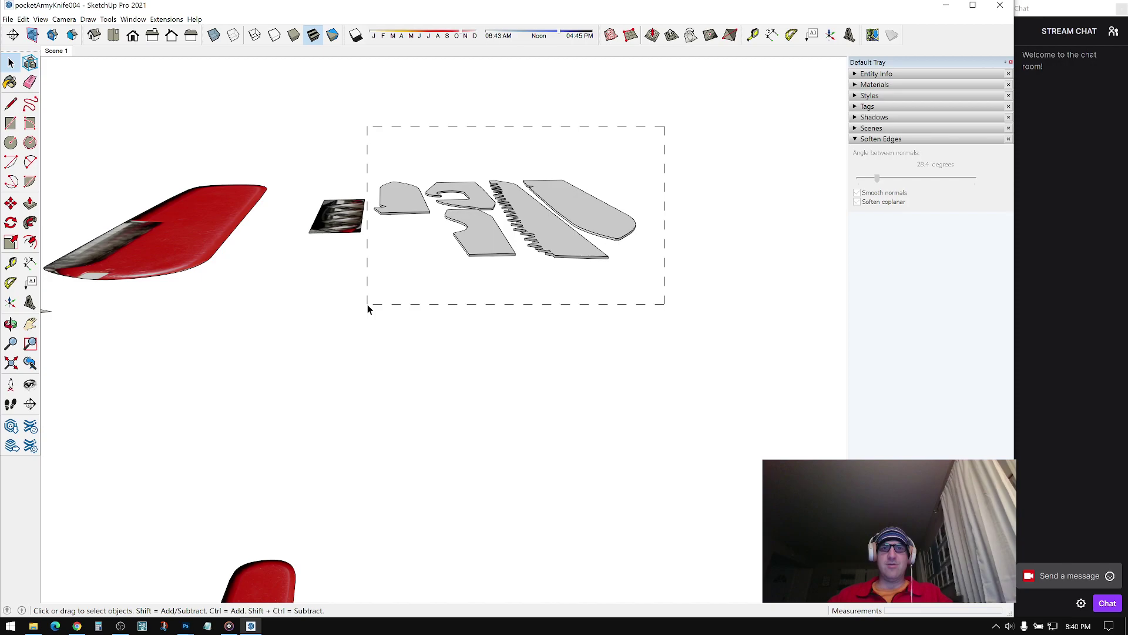
Step: Select all five extruded tools and paint them with the photo texture sampled from the red handle
{"action": "left_click_drag", "start_coordinate": [368, 305], "coordinate": [370, 304]}
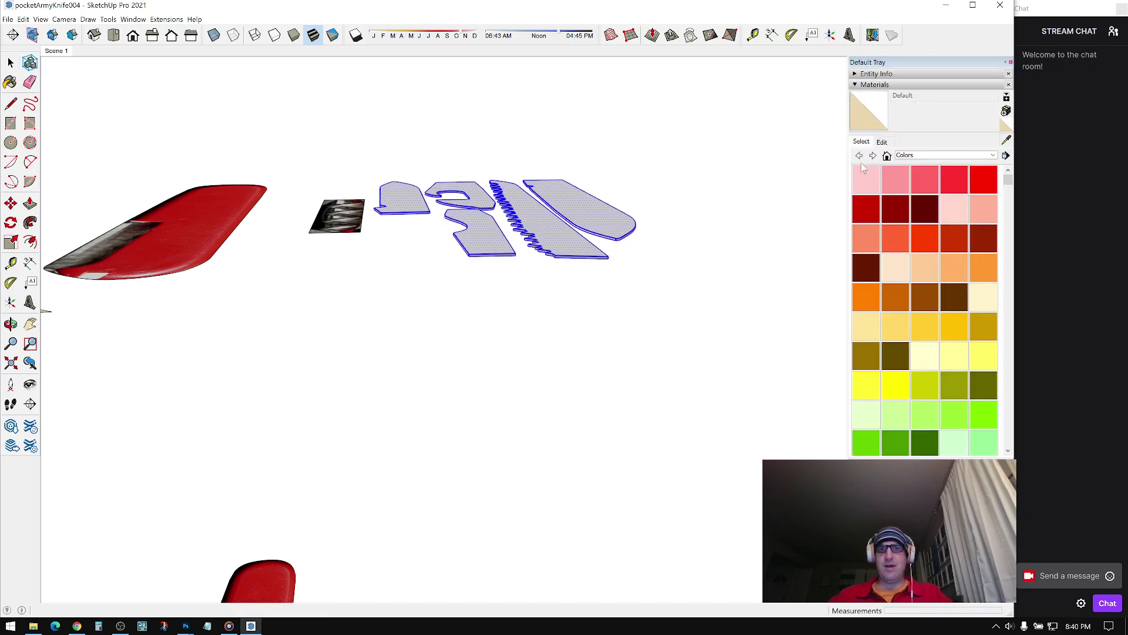
{"action": "left_click", "coordinate": [196, 221]}
{"action": "left_click", "coordinate": [538, 217]}
{"action": "mouse_move", "coordinate": [537, 218]}
{"action": "middle_mouse_down"}
{"action": "mouse_move", "coordinate": [577, 143]}
{"action": "mouse_move", "coordinate": [556, 45]}
{"action": "mouse_move", "coordinate": [237, 357]}
{"action": "mouse_move", "coordinate": [353, 255]}
{"action": "mouse_move", "coordinate": [595, 373]}
{"action": "mouse_move", "coordinate": [640, 218]}
{"action": "middle_mouse_up"}
Step: Make the large blade, the saw and the hook-shaped tool each a separate group
{"action": "left_click", "coordinate": [605, 189]}
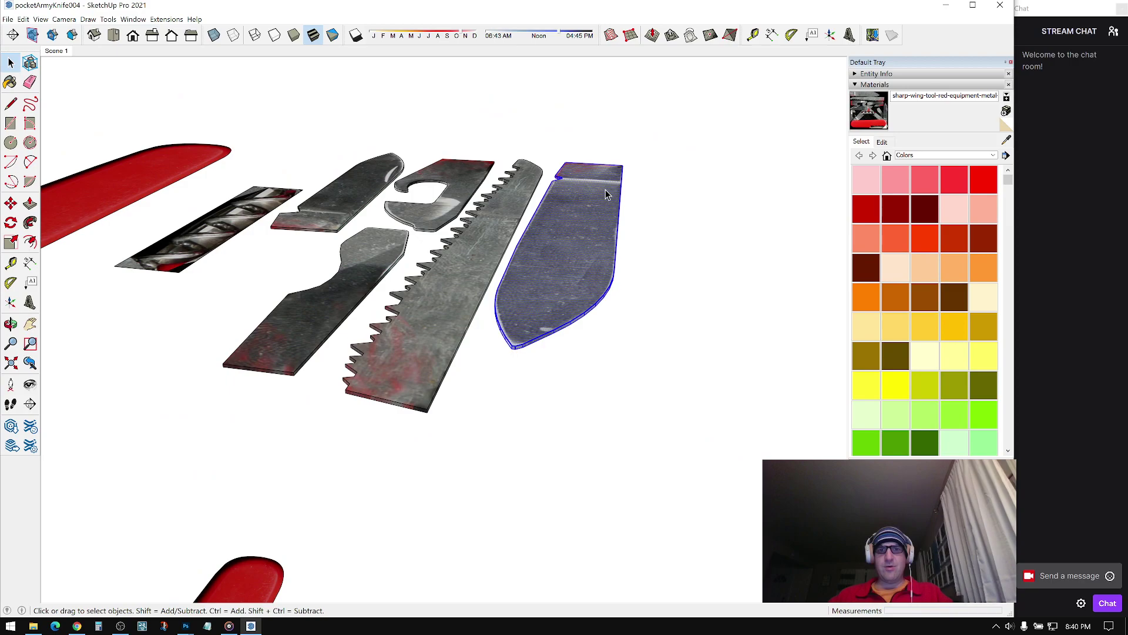
{"action": "right_click", "coordinate": [605, 189]}
{"action": "left_click", "coordinate": [638, 277]}
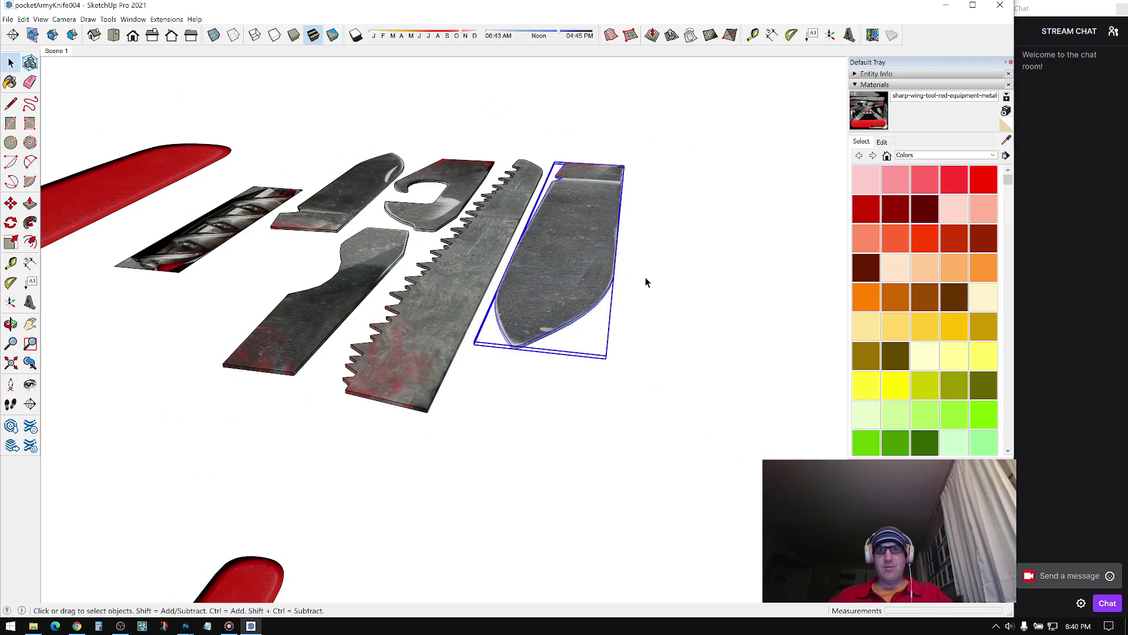
{"action": "left_click", "coordinate": [489, 219]}
{"action": "right_click", "coordinate": [489, 219]}
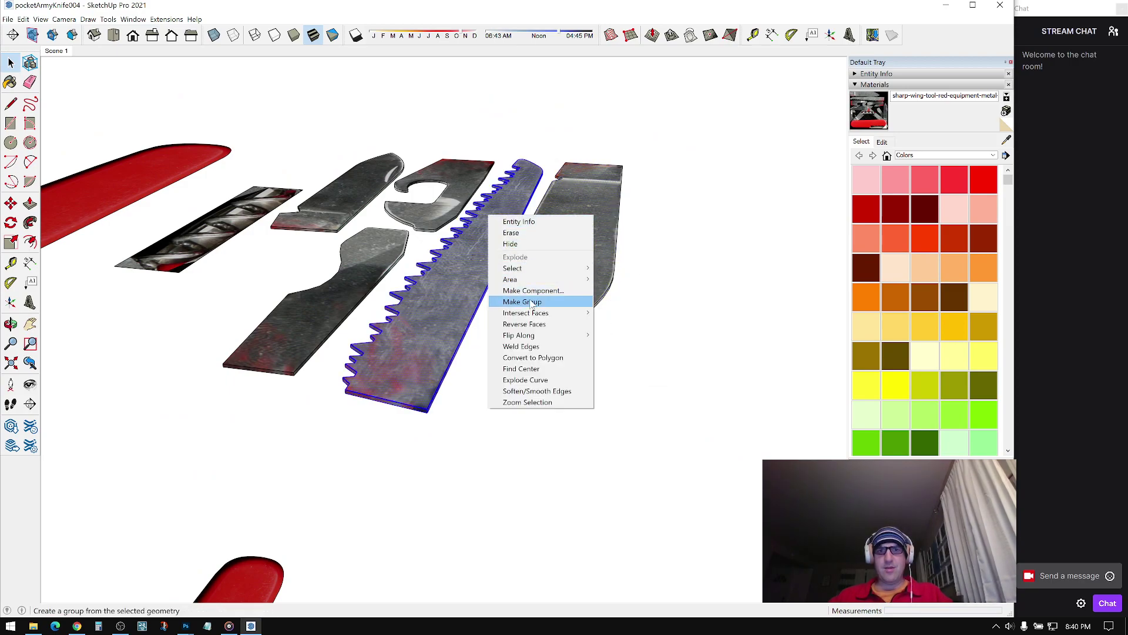
{"action": "left_click", "coordinate": [505, 300]}
{"action": "left_click", "coordinate": [465, 192]}
{"action": "right_click", "coordinate": [464, 188]}
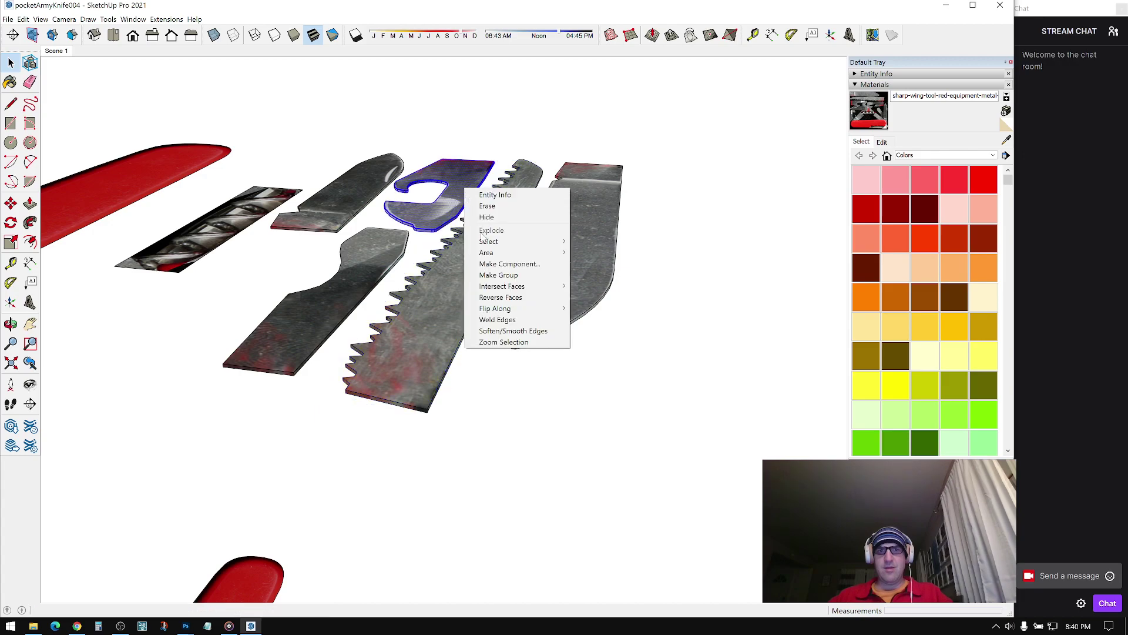
{"action": "left_click", "coordinate": [506, 271]}
Step: Make the small blade and the notched tool each a separate group
{"action": "triple_click", "coordinate": [377, 178]}
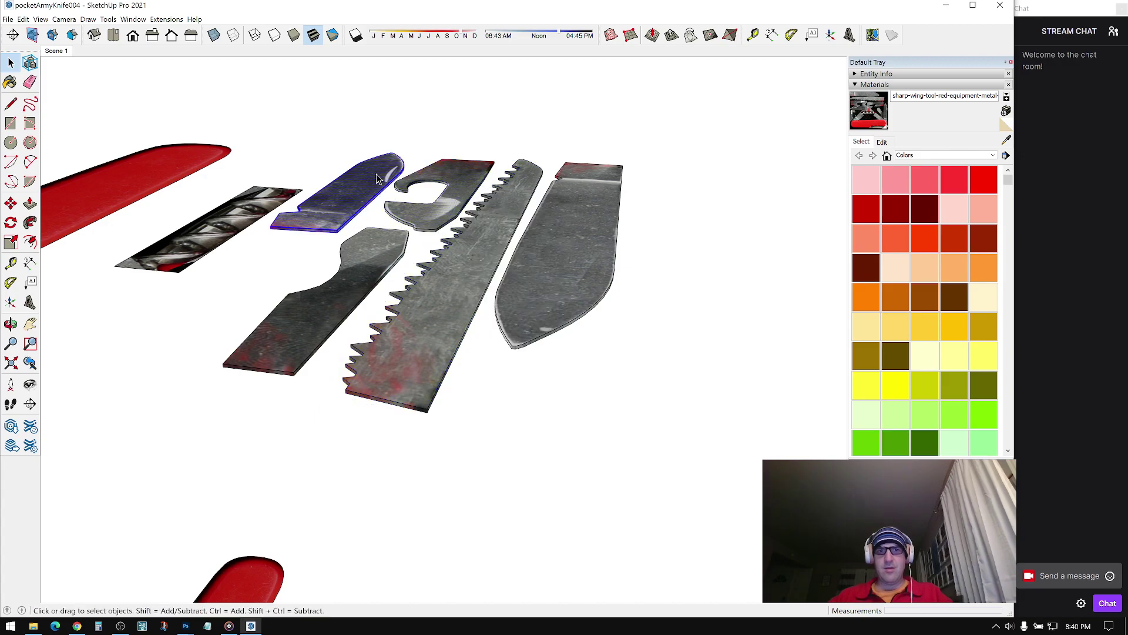
{"action": "right_click", "coordinate": [377, 178]}
{"action": "left_click", "coordinate": [425, 262]}
{"action": "triple_click", "coordinate": [364, 268]}
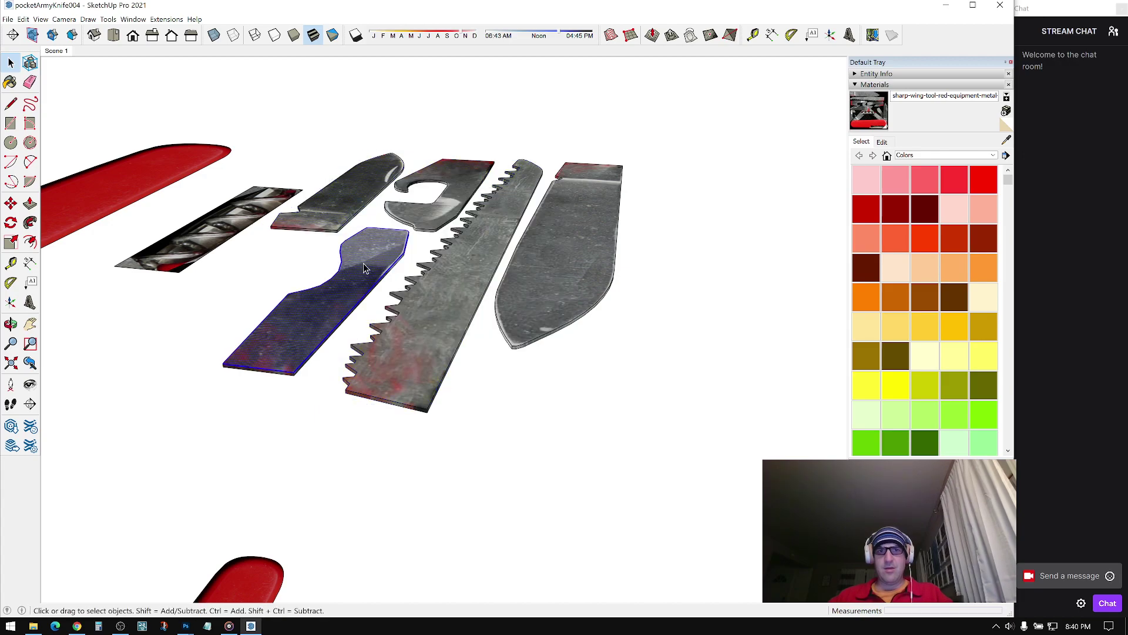
{"action": "right_click", "coordinate": [366, 269]}
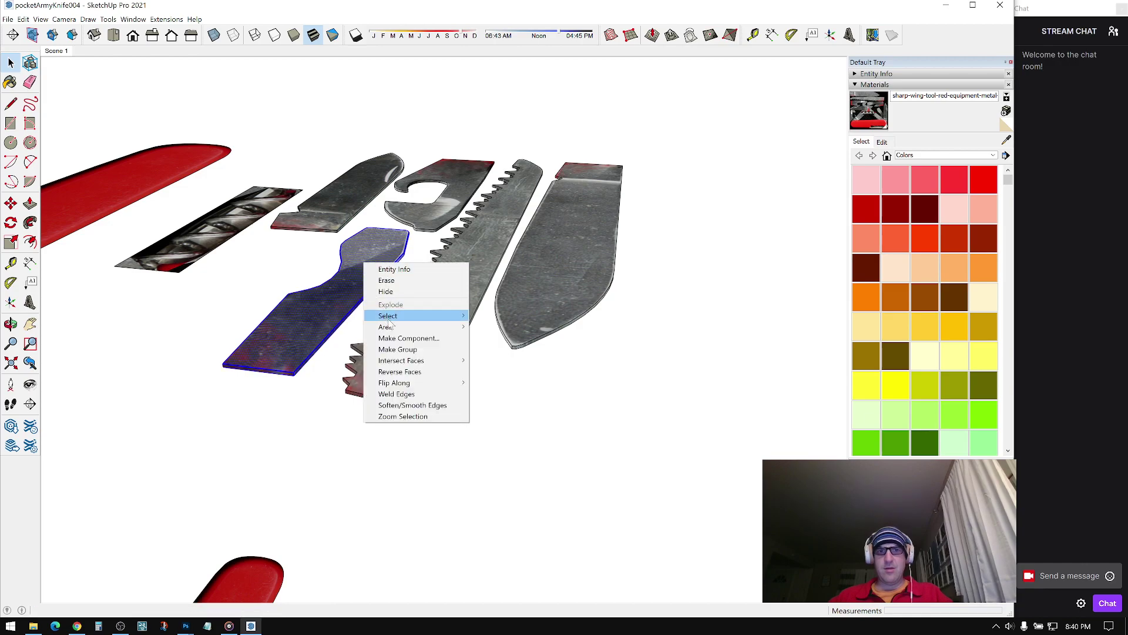
{"action": "left_click", "coordinate": [411, 348]}
Step: Copy the upper red handle face about 2" straight down along the vertical axis
{"action": "middle_click_drag", "start_coordinate": [464, 235], "coordinate": [347, 208]}
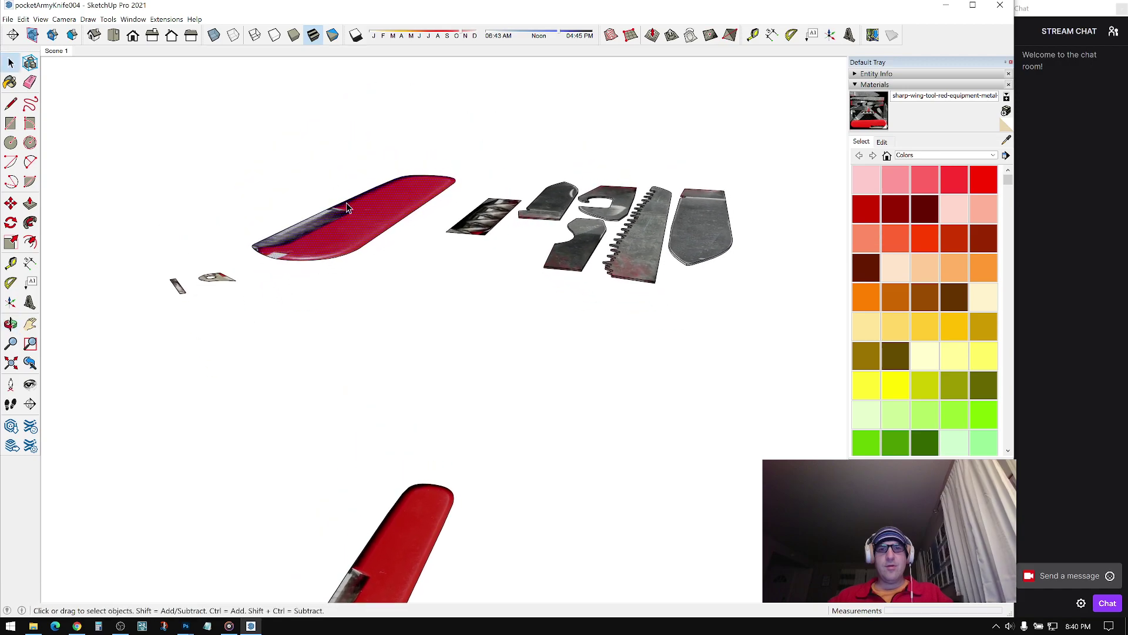
{"action": "left_click", "coordinate": [11, 203]}
{"action": "left_click", "coordinate": [357, 247]}
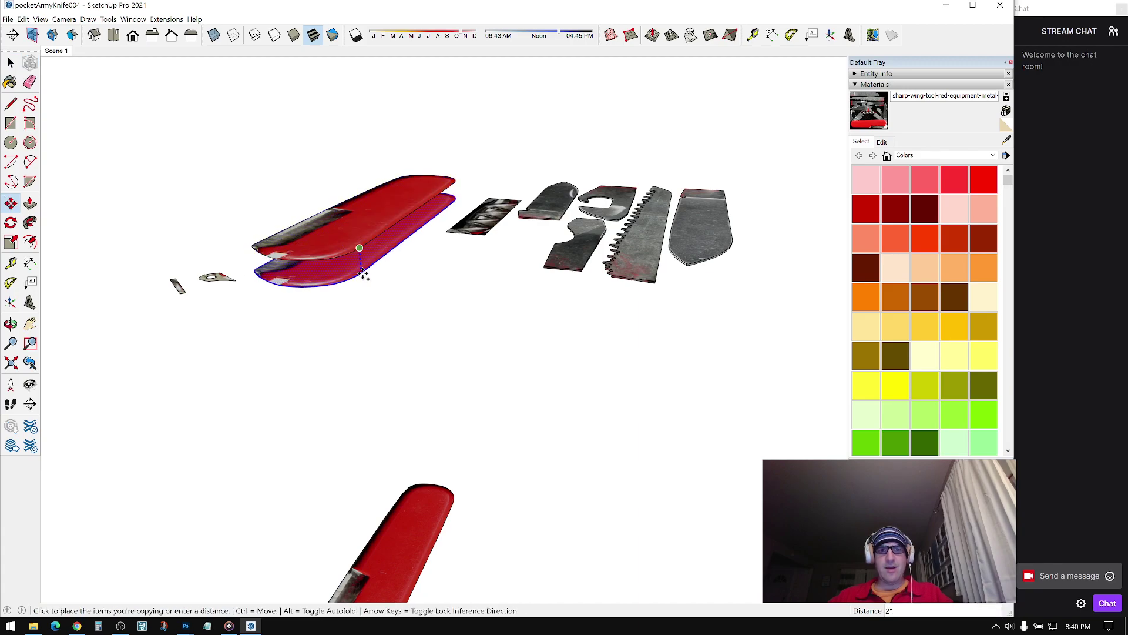
{"action": "left_click", "coordinate": [388, 276]}
{"action": "key", "text": "space"}
Step: Scale the copied lower handle face along the green axis until it spans the whole reference photo, and clear the selection
{"action": "middle_click_drag", "start_coordinate": [312, 287], "coordinate": [337, 265]}
{"action": "scroll", "coordinate": [337, 265], "scroll_direction": "up", "scroll_amount": 3}
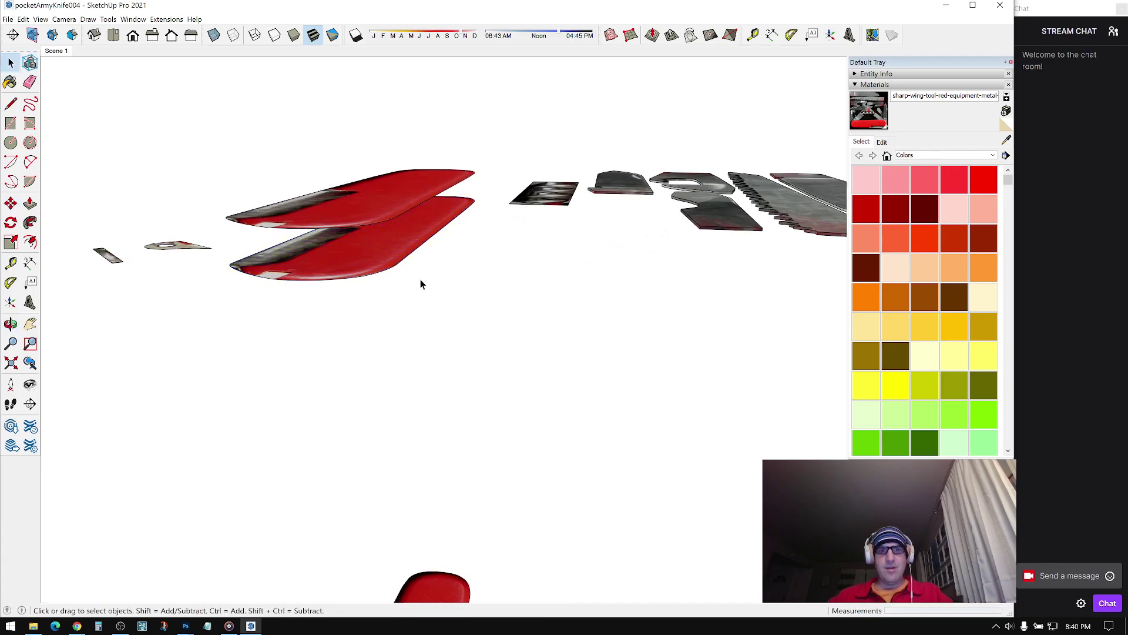
{"action": "double_click", "coordinate": [379, 256]}
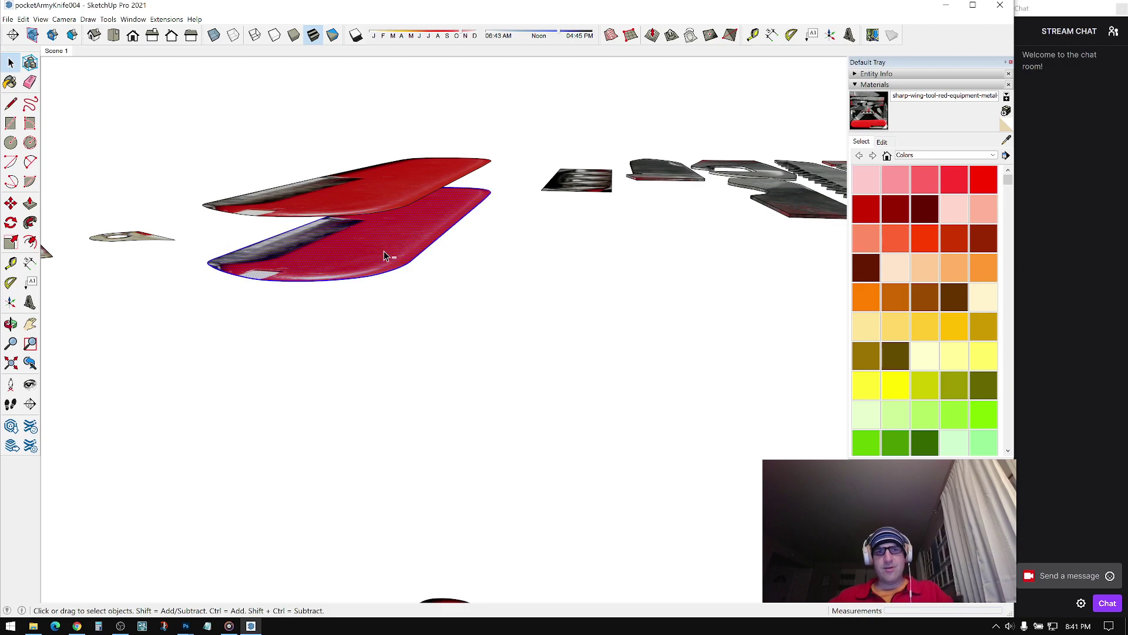
{"action": "scroll", "coordinate": [384, 251], "scroll_direction": "up", "scroll_amount": 2}
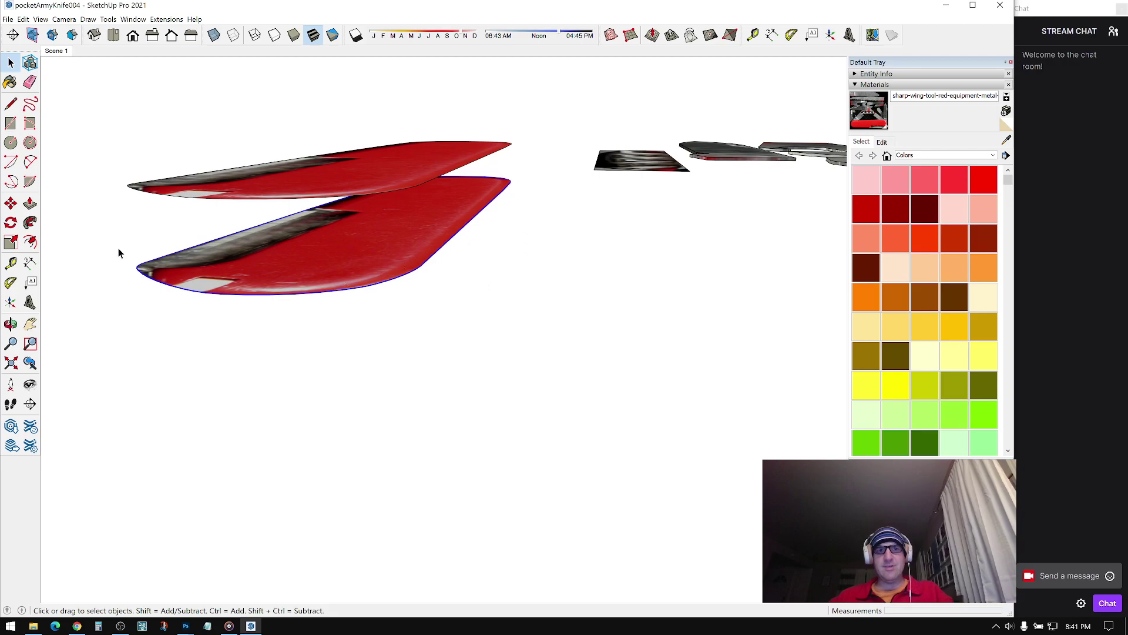
{"action": "left_click", "coordinate": [10, 243]}
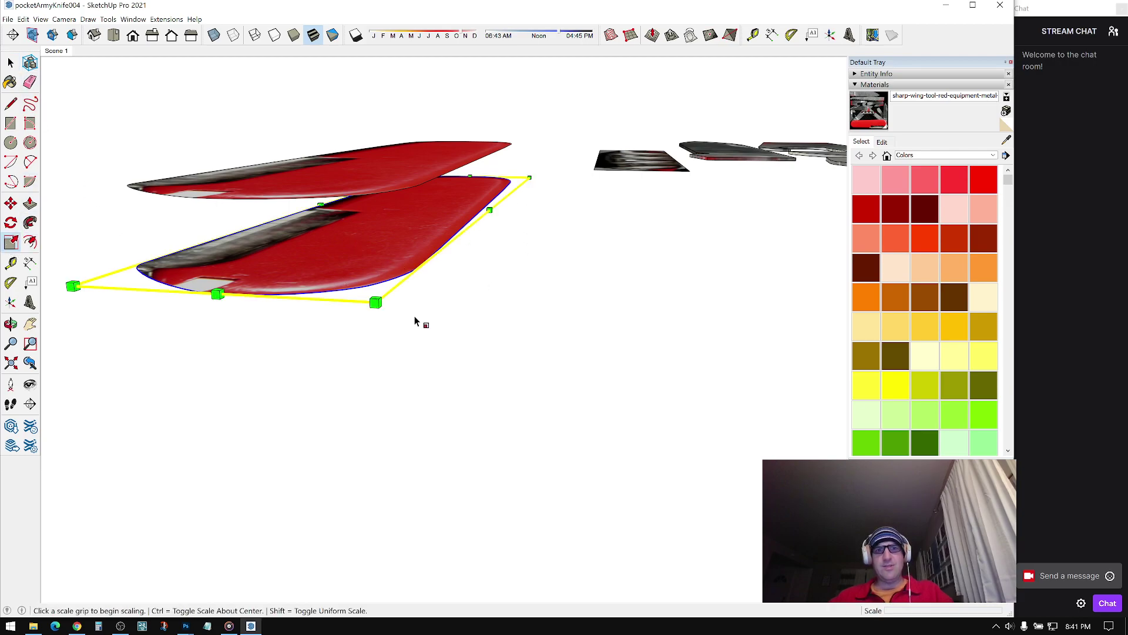
{"action": "left_click", "coordinate": [491, 209]}
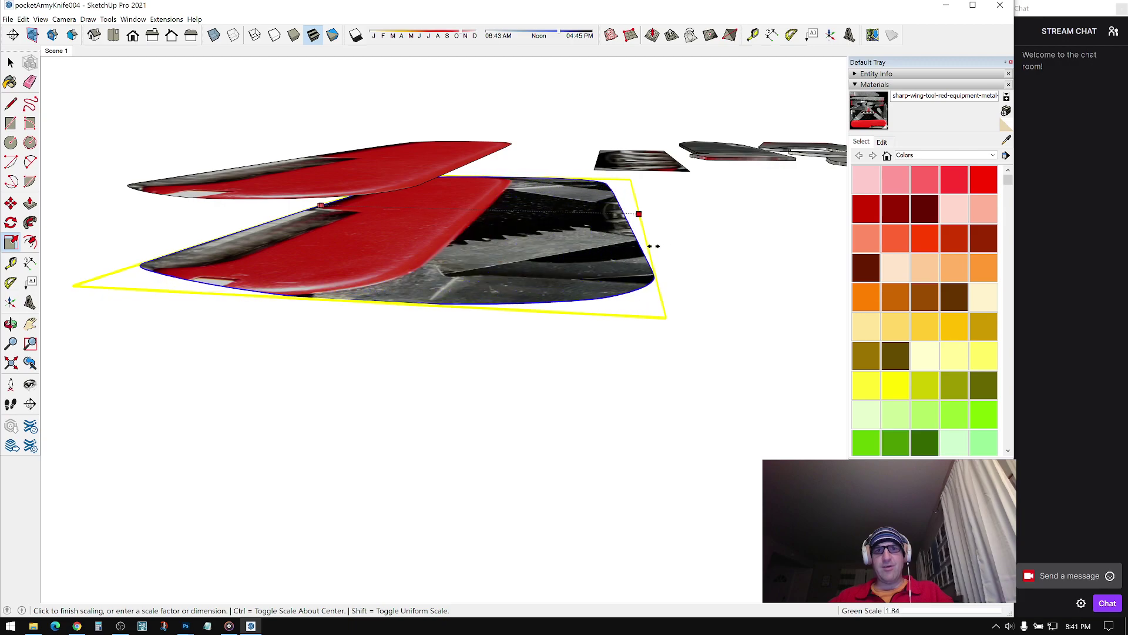
{"action": "middle_click_drag", "start_coordinate": [743, 253], "coordinate": [475, 305]}
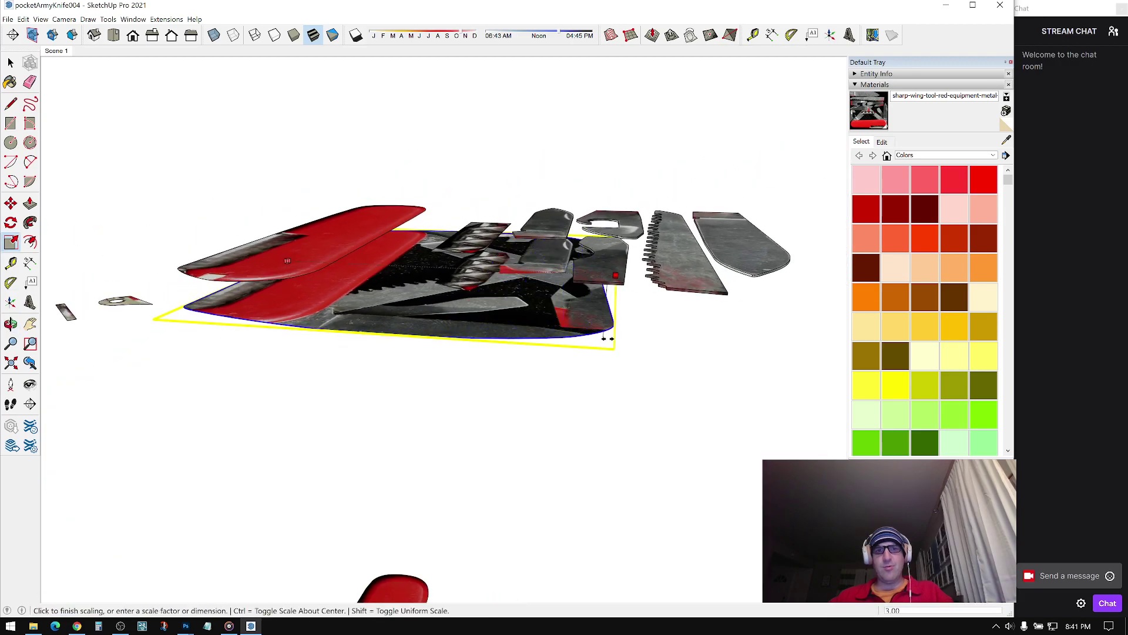
{"action": "left_click", "coordinate": [663, 352]}
{"action": "key", "text": "space"}
{"action": "middle_click_drag", "start_coordinate": [501, 356], "coordinate": [412, 247]}
{"action": "left_click", "coordinate": [679, 455]}
Step: Show the model from the top in parallel projection with X-ray transparency on, and collapse the Materials settings
{"action": "scroll", "coordinate": [349, 202], "scroll_direction": "up", "scroll_amount": 6}
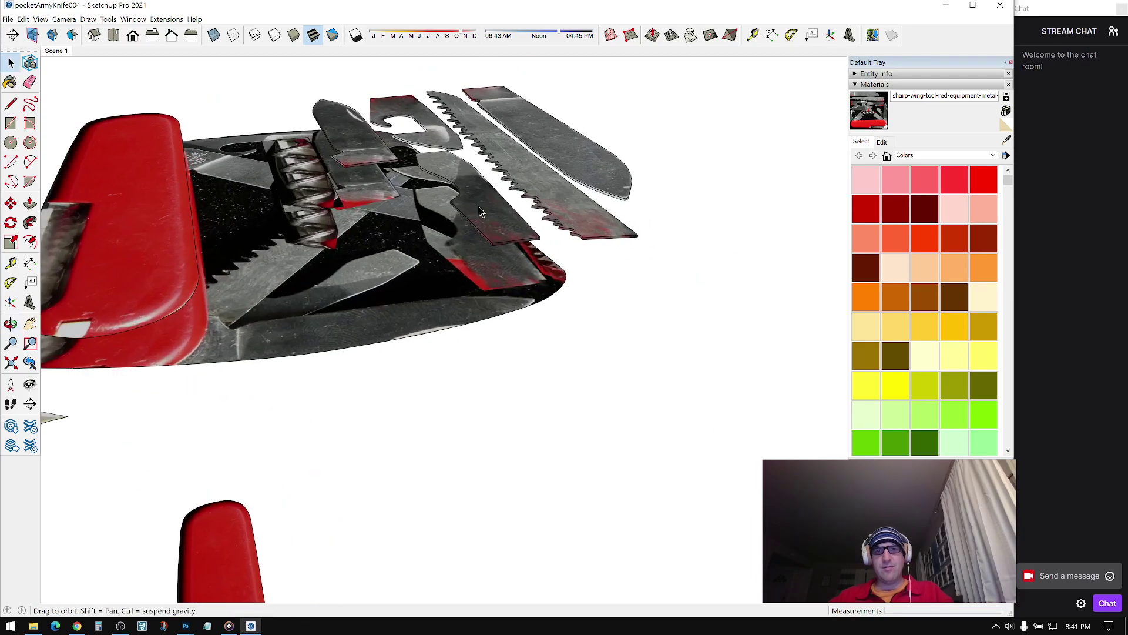
{"action": "left_click", "coordinate": [114, 36]}
{"action": "left_click", "coordinate": [65, 19]}
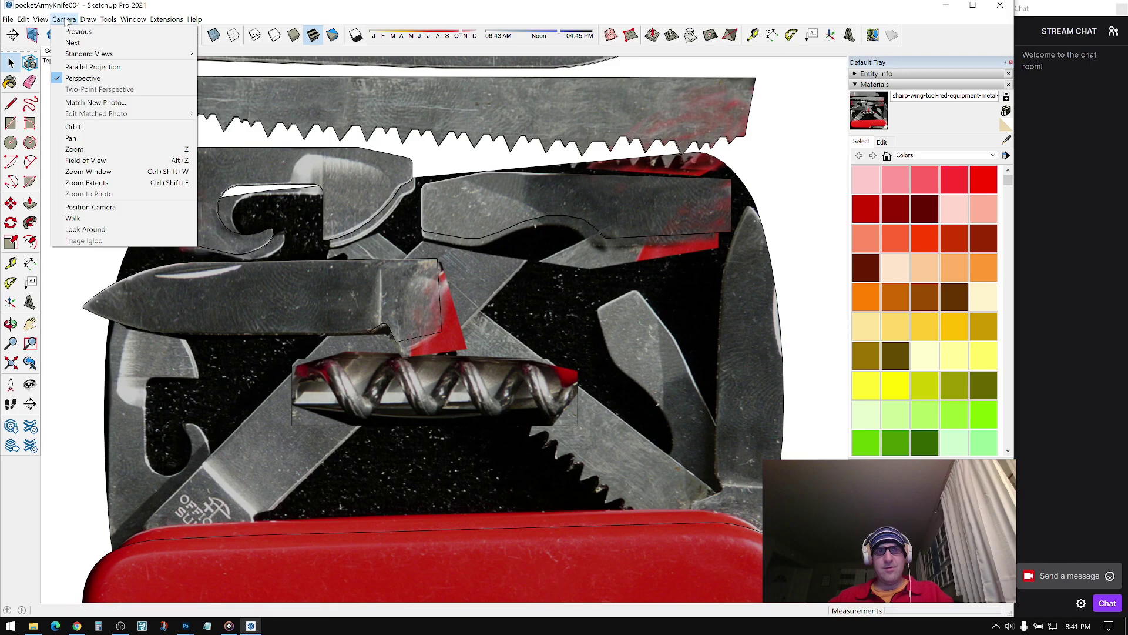
{"action": "left_click", "coordinate": [82, 72]}
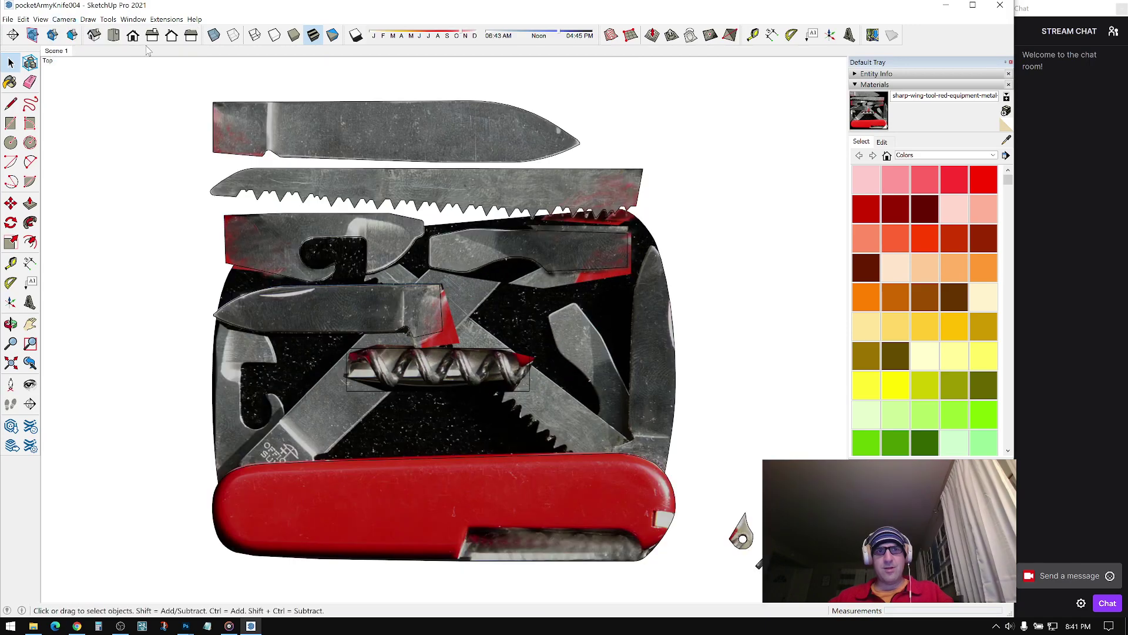
{"action": "left_click", "coordinate": [214, 35]}
{"action": "left_click", "coordinate": [874, 85]}
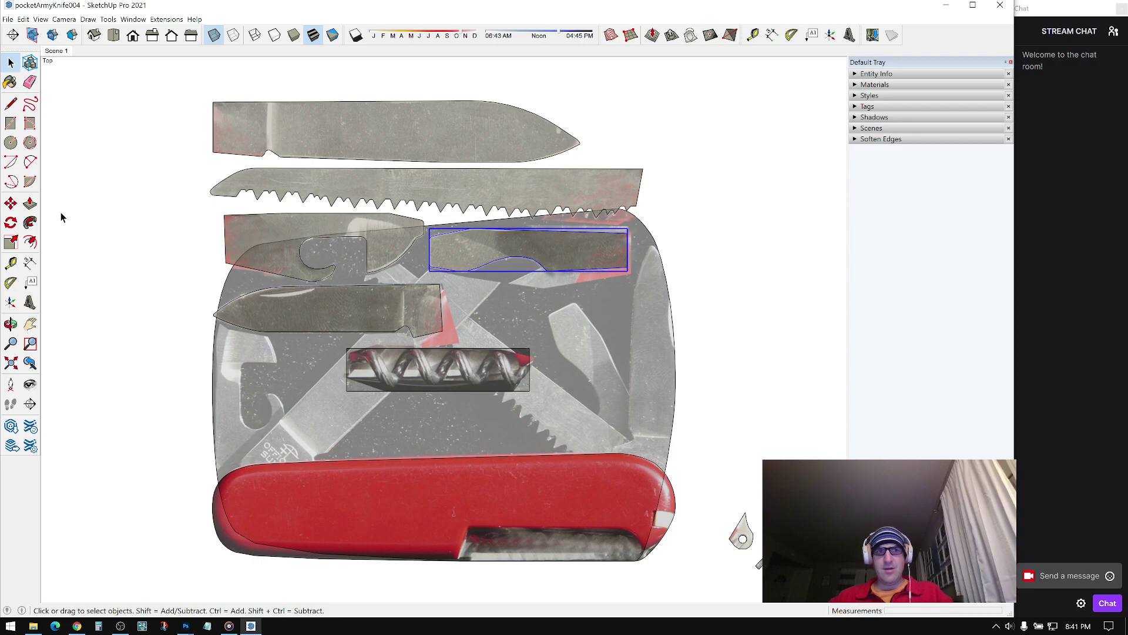
Step: Rotate the notched tool and move it about 1' 4 1/8" onto its counterpart in the reference photo
{"action": "left_click", "coordinate": [10, 222]}
{"action": "left_click", "coordinate": [597, 252]}
{"action": "left_click", "coordinate": [629, 253]}
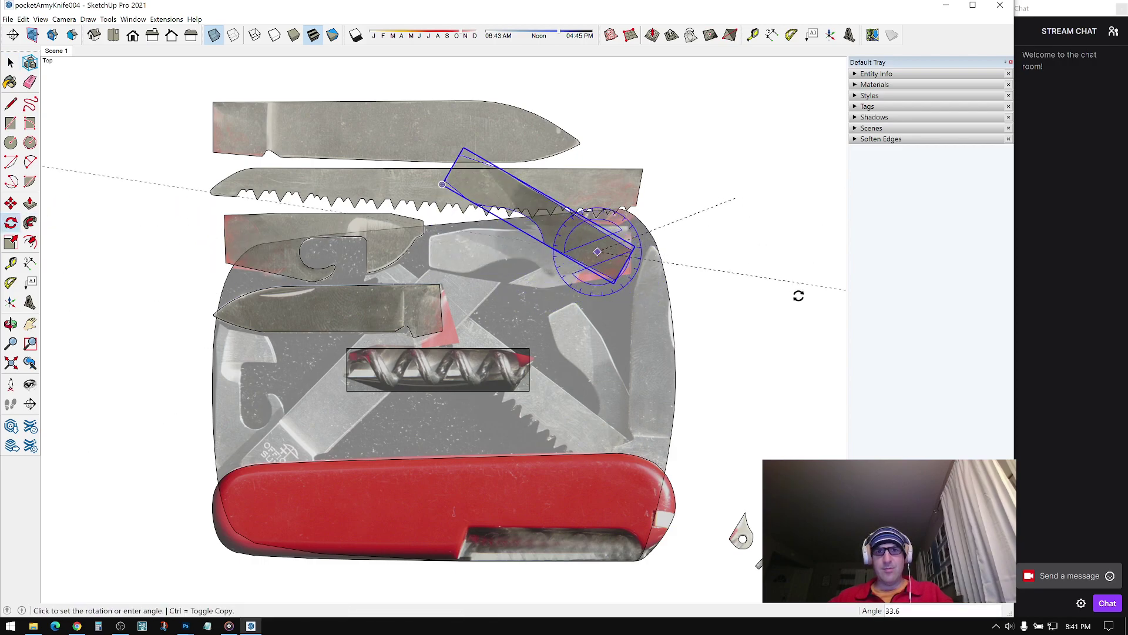
{"action": "left_click", "coordinate": [821, 426]}
{"action": "left_click", "coordinate": [11, 203]}
{"action": "left_click", "coordinate": [734, 141]}
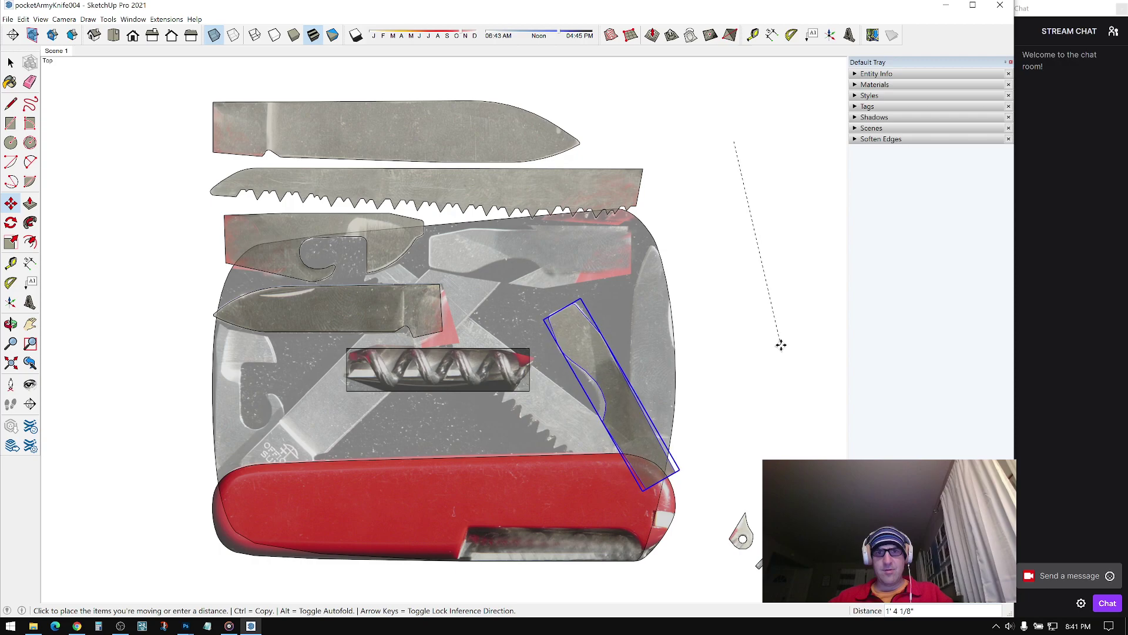
{"action": "key", "text": "Escape"}
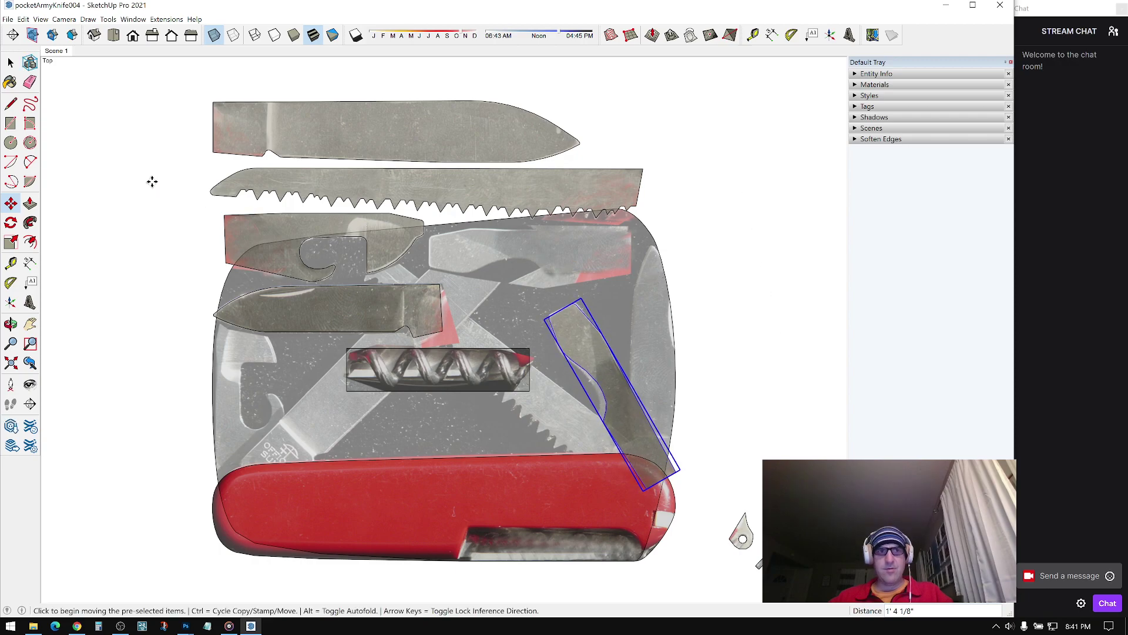
Step: Rotate the notched tool about 2.7 degrees around its free end to align it with the photo
{"action": "left_click", "coordinate": [10, 223]}
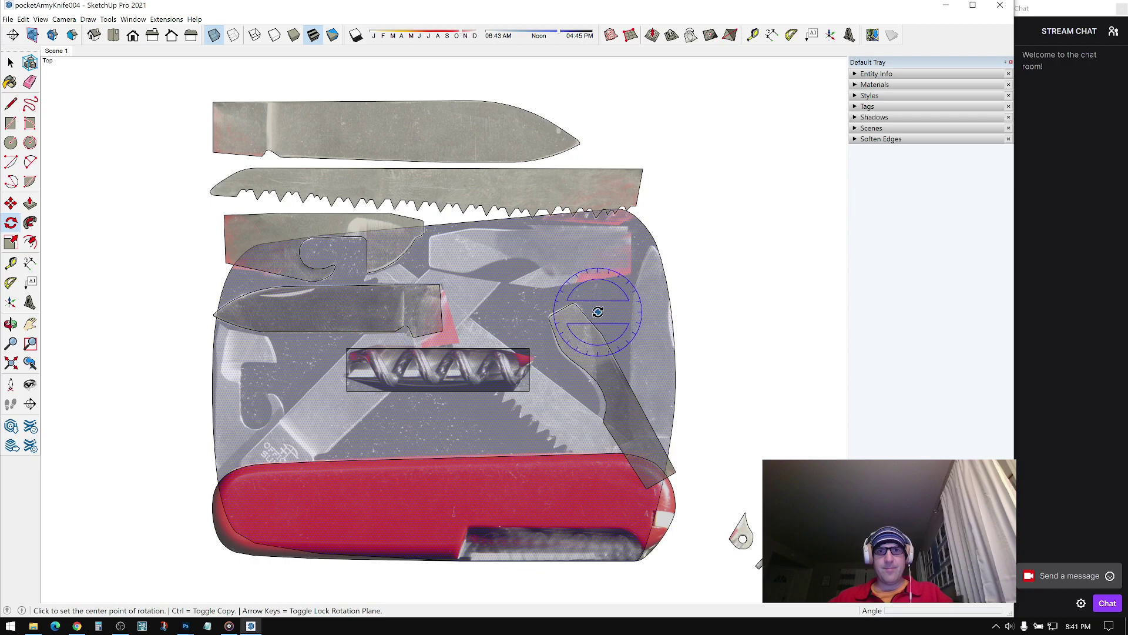
{"action": "left_click", "coordinate": [576, 304]}
{"action": "left_click", "coordinate": [790, 170]}
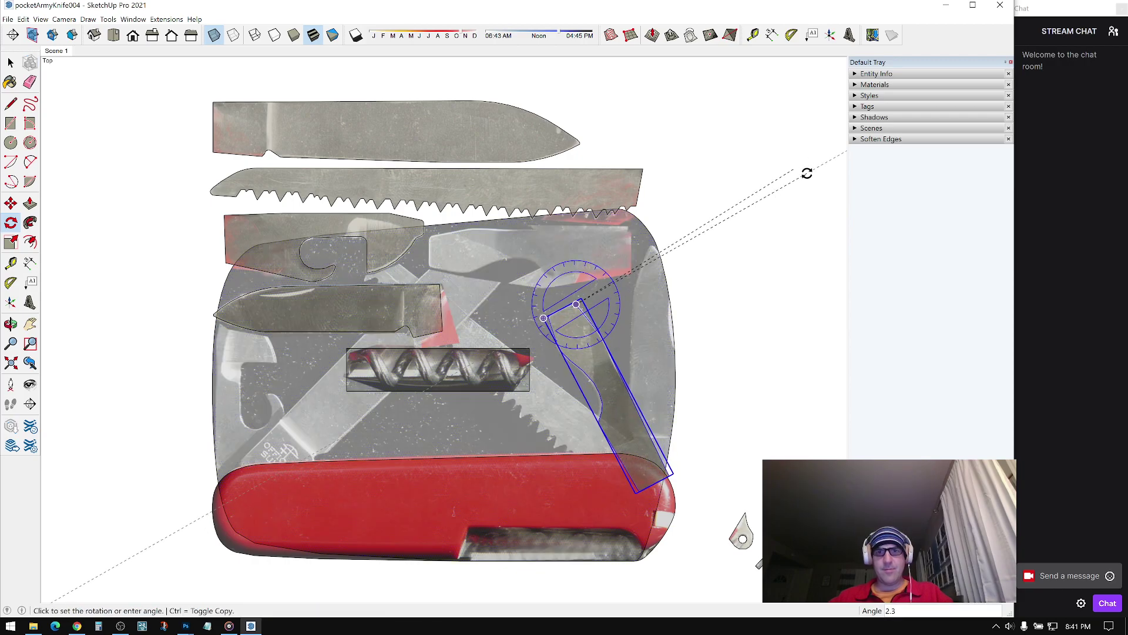
{"action": "left_click", "coordinate": [808, 175]}
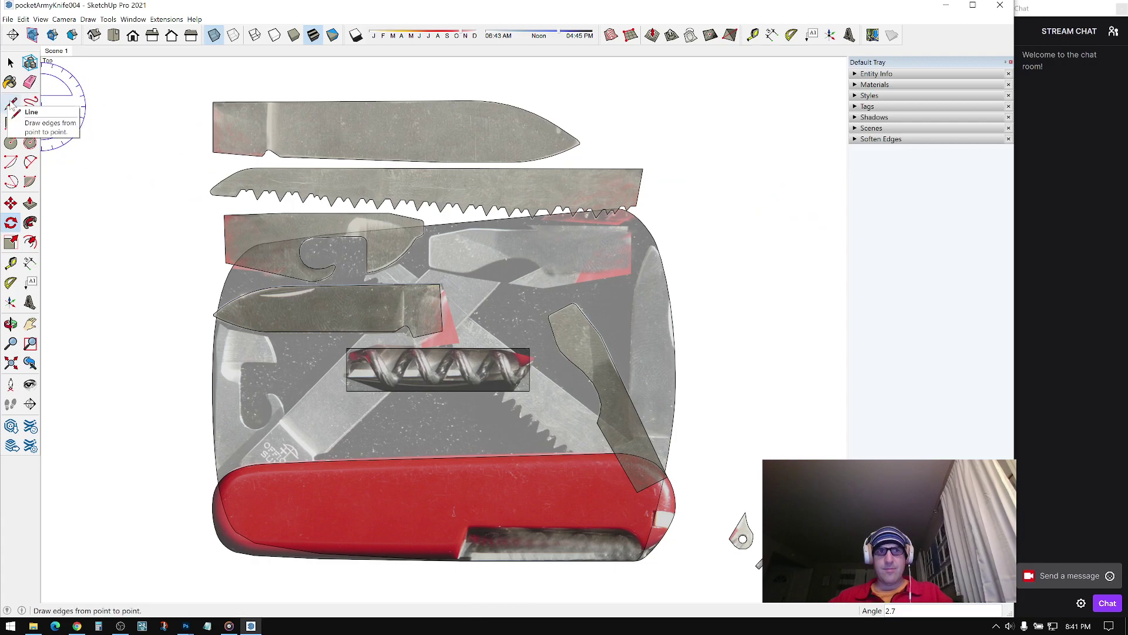
Step: Move the large blade about 2' 3/4" down so its hinge end sits near the red handle's upper edge
{"action": "left_click", "coordinate": [10, 63]}
{"action": "left_click", "coordinate": [477, 136]}
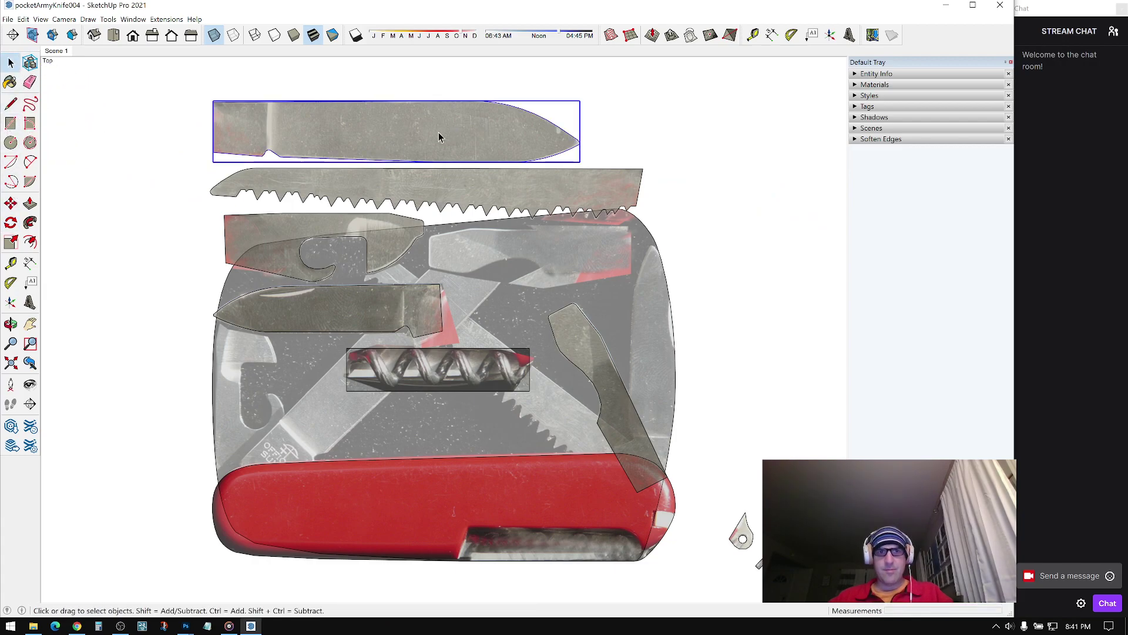
{"action": "left_click", "coordinate": [10, 204]}
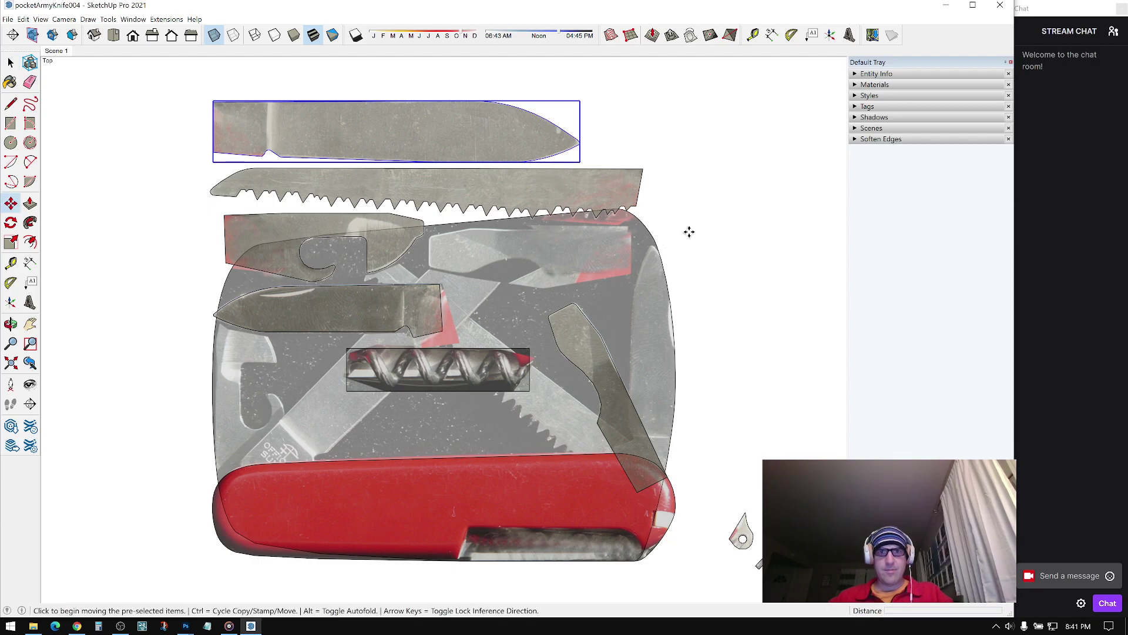
{"action": "left_click", "coordinate": [777, 145]}
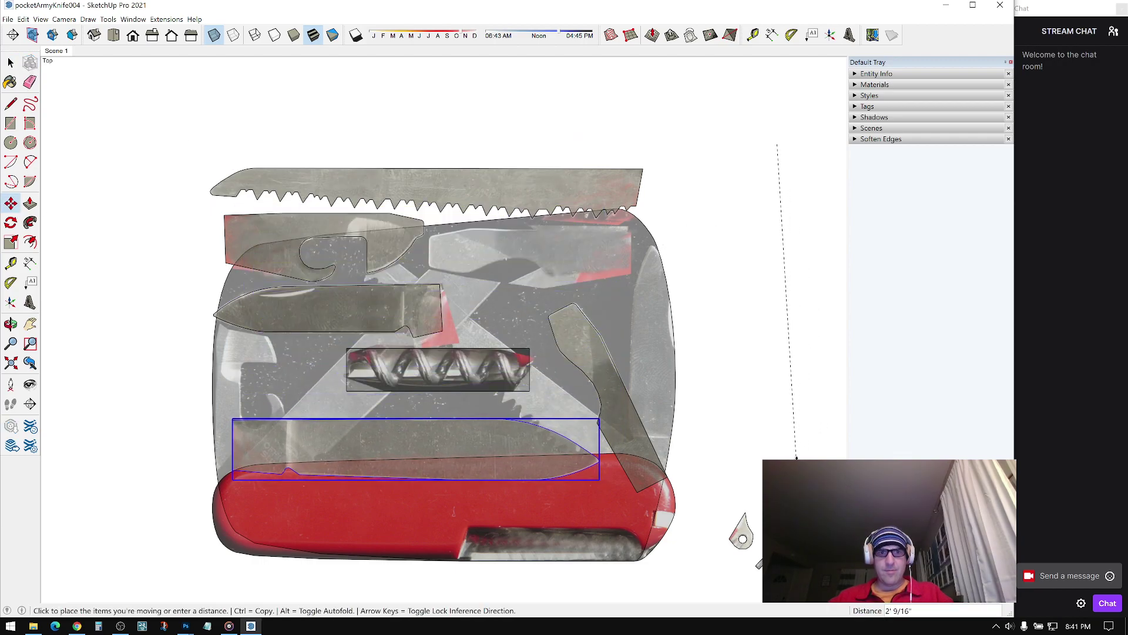
{"action": "left_click", "coordinate": [786, 485]}
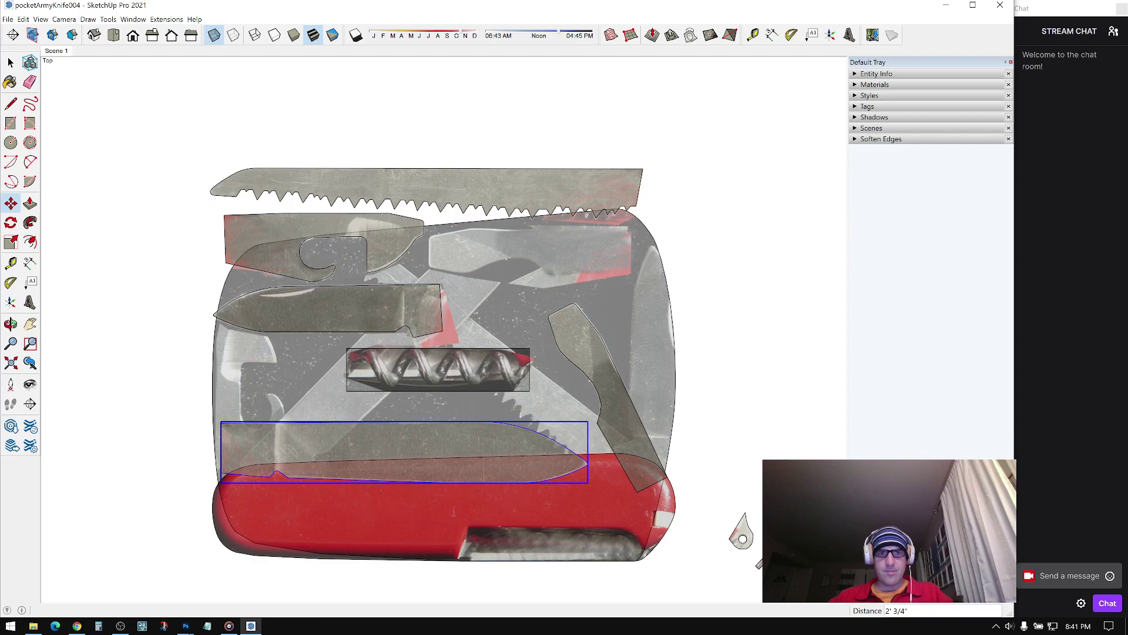
Step: Rotate the large blade about 46.9 degrees and shift it about 1/4" to match the blade in the photo
{"action": "left_click", "coordinate": [11, 223]}
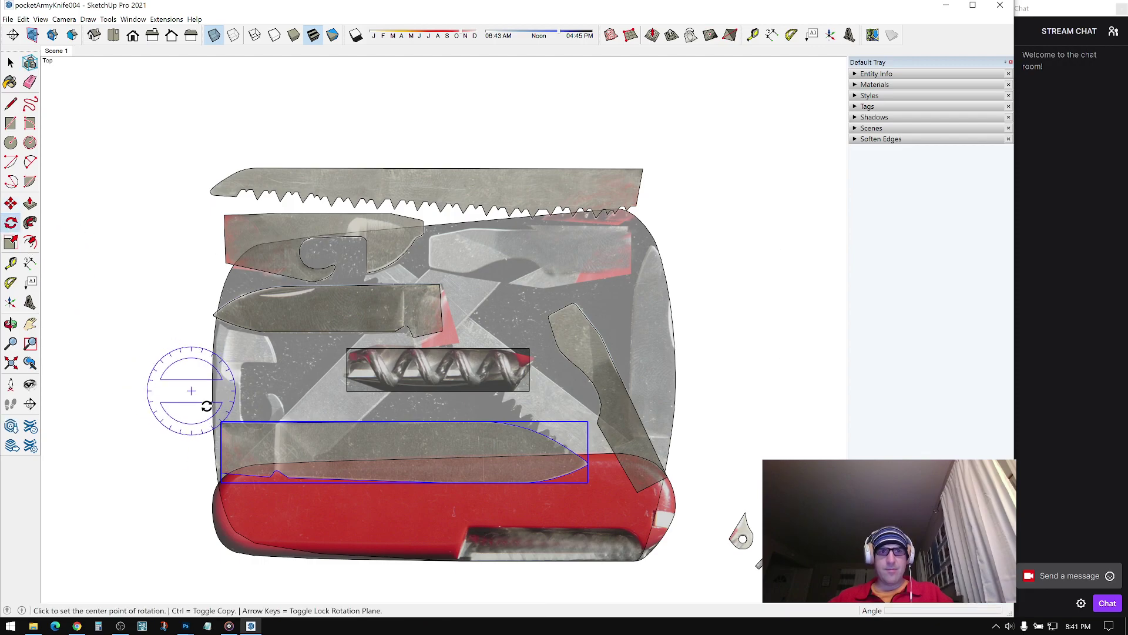
{"action": "left_click", "coordinate": [740, 471]}
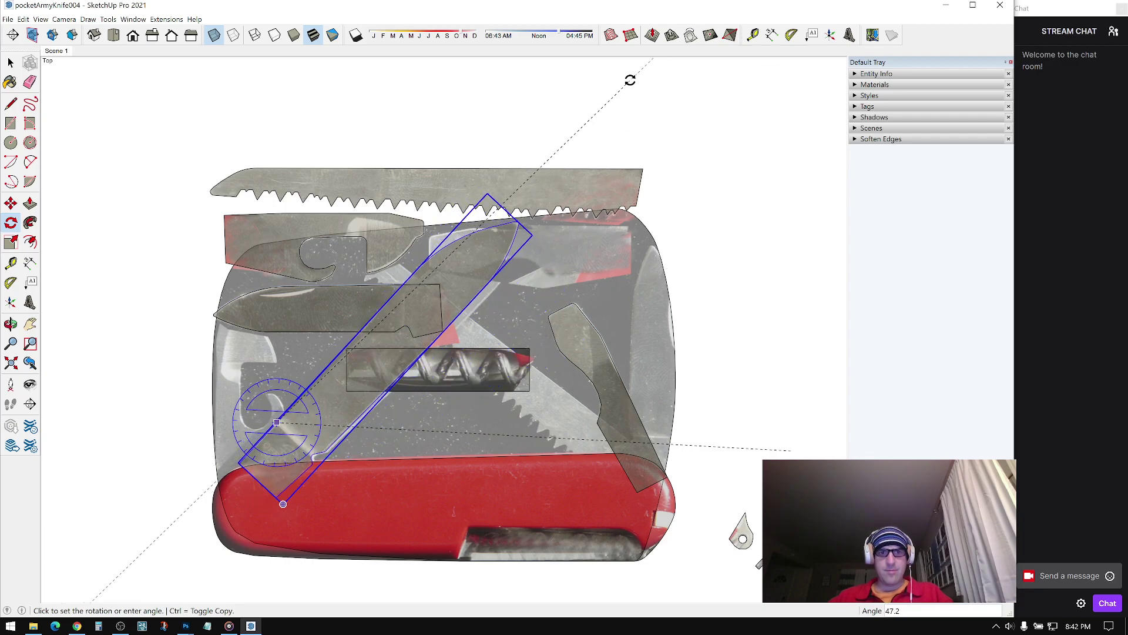
{"action": "left_click", "coordinate": [631, 83]}
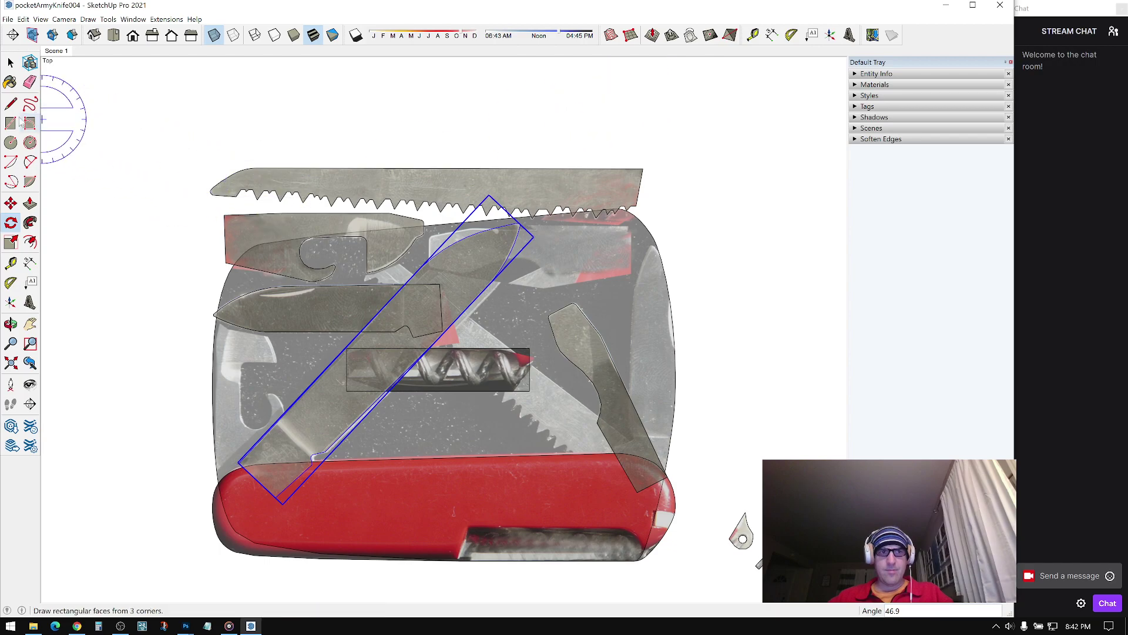
{"action": "left_click", "coordinate": [13, 205]}
{"action": "left_click", "coordinate": [639, 292]}
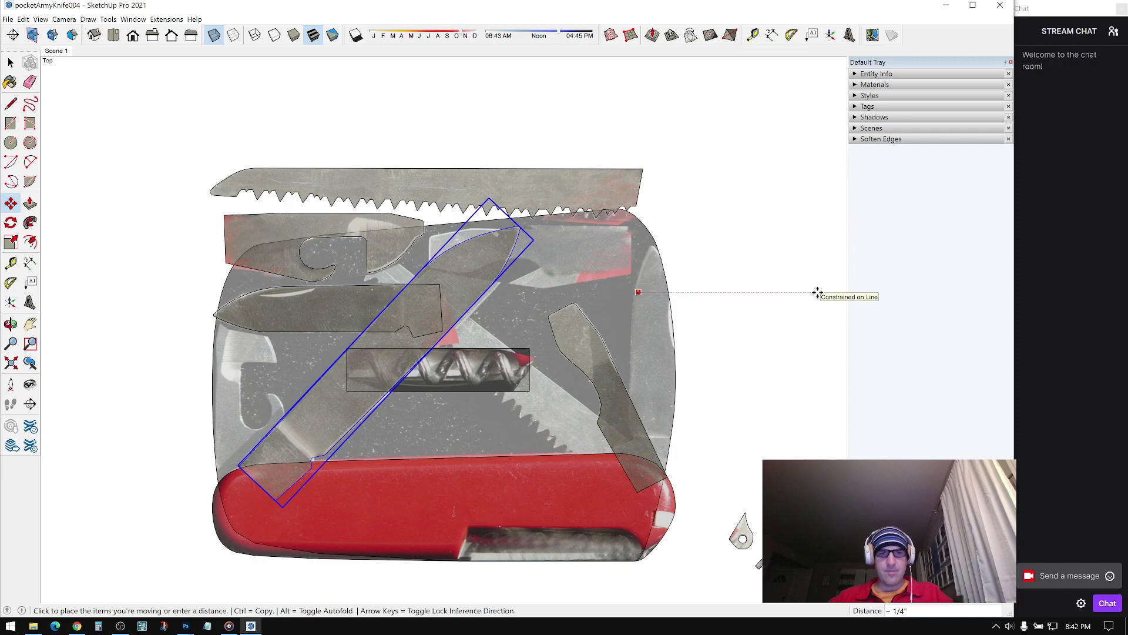
{"action": "left_click", "coordinate": [819, 293]}
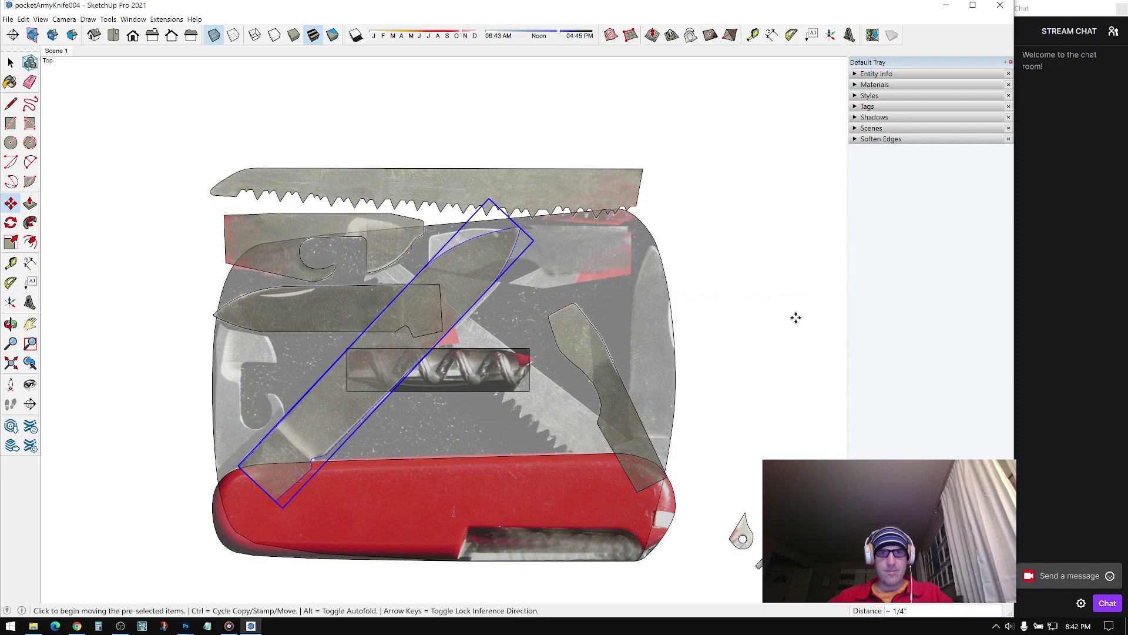
Step: Move the saw down over the red handle so its hinge end sits at the handle's hinge corner
{"action": "key", "text": "space"}
{"action": "left_click", "coordinate": [766, 295]}
{"action": "left_click", "coordinate": [439, 188]}
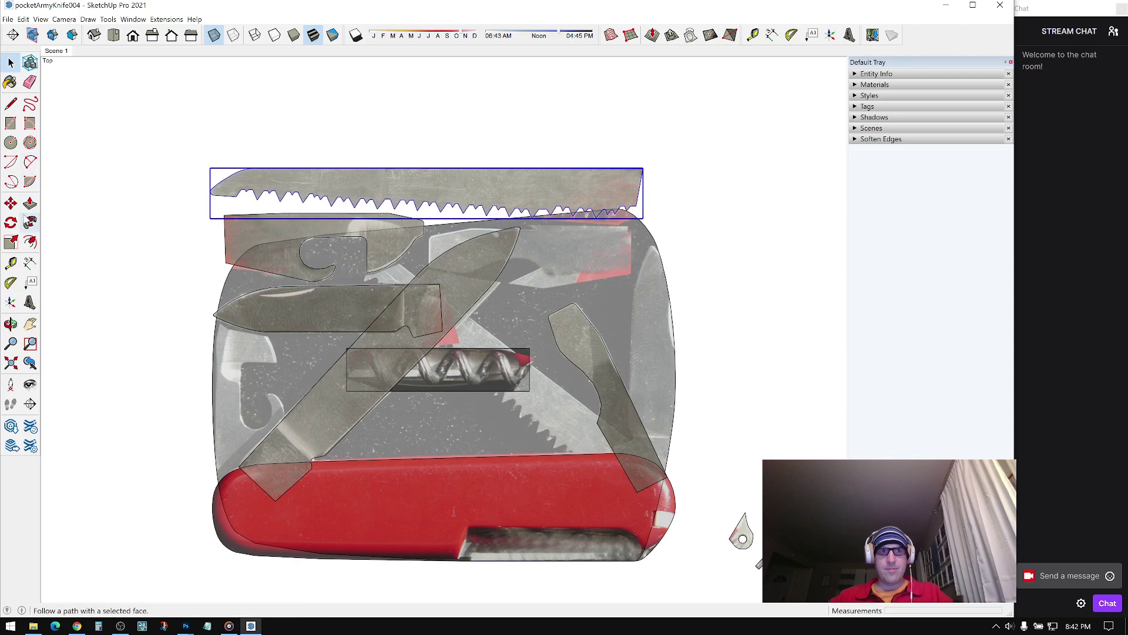
{"action": "key", "text": "m"}
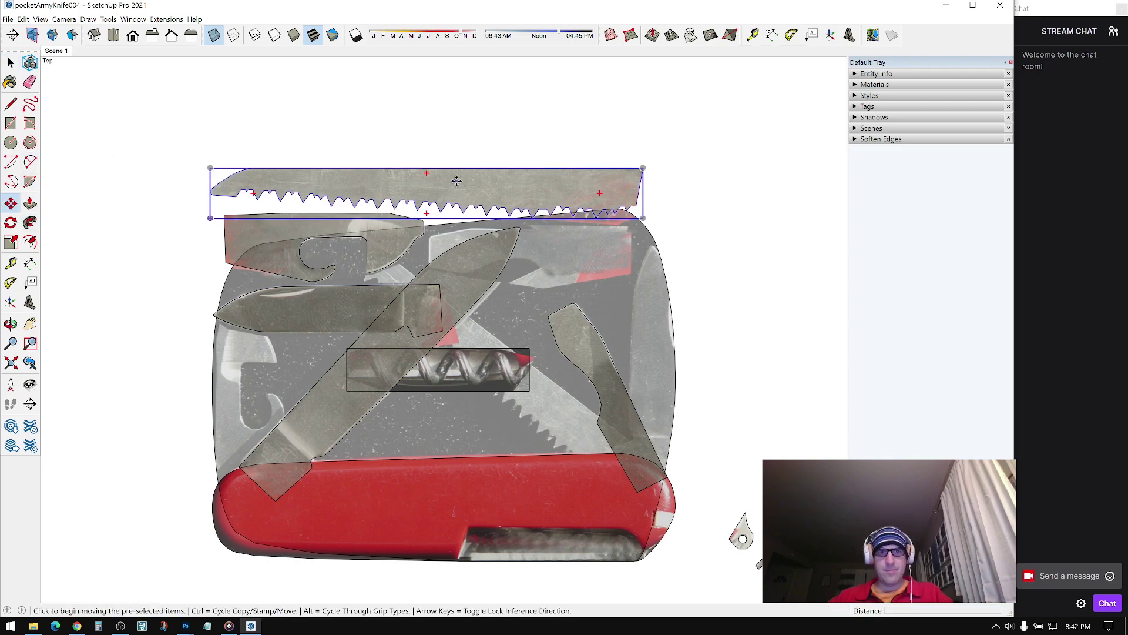
{"action": "left_click", "coordinate": [778, 95]}
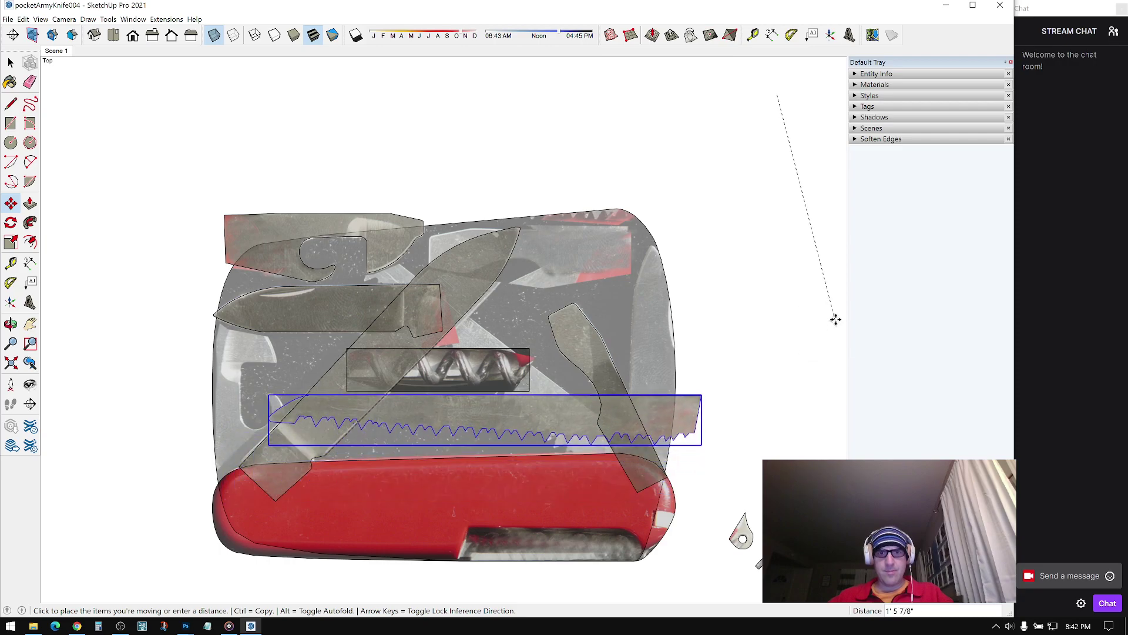
{"action": "left_click", "coordinate": [799, 399]}
Step: Rotate the saw about 39.9 degrees around its hinge end to follow the saw in the photo
{"action": "left_click", "coordinate": [10, 222]}
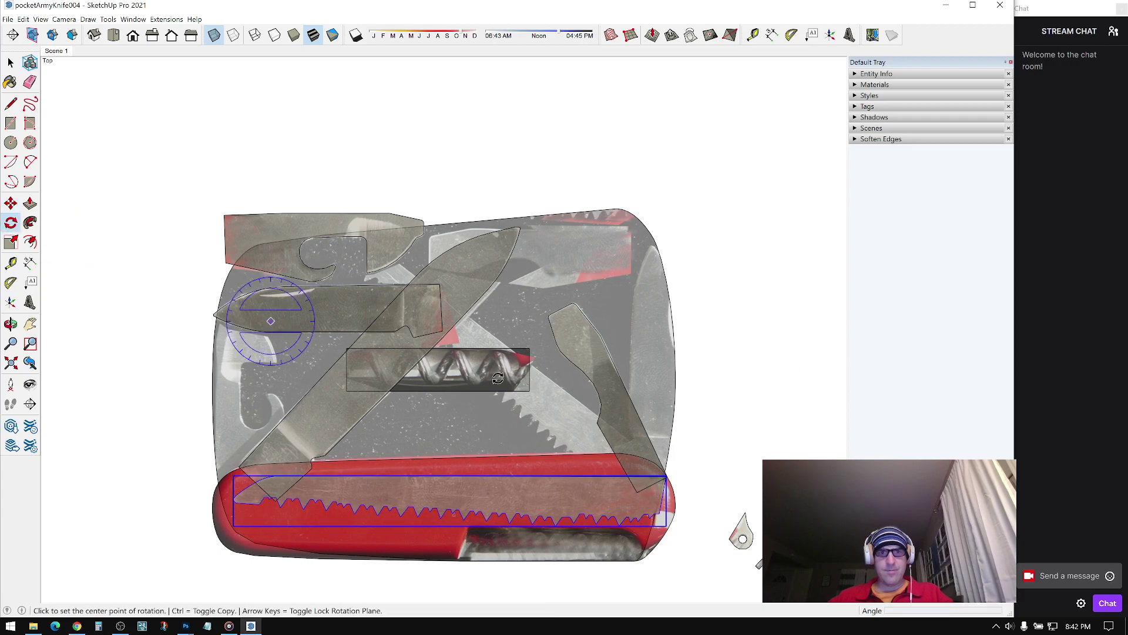
{"action": "left_click", "coordinate": [155, 439]}
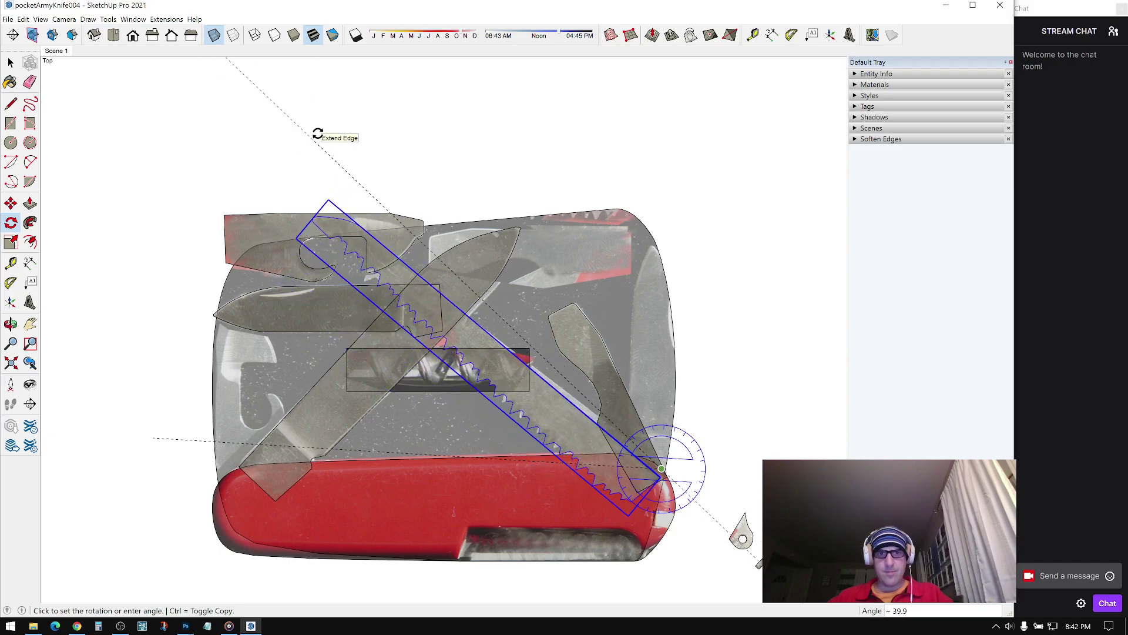
{"action": "left_click", "coordinate": [318, 134]}
{"action": "key", "text": "space"}
{"action": "left_click", "coordinate": [464, 158]}
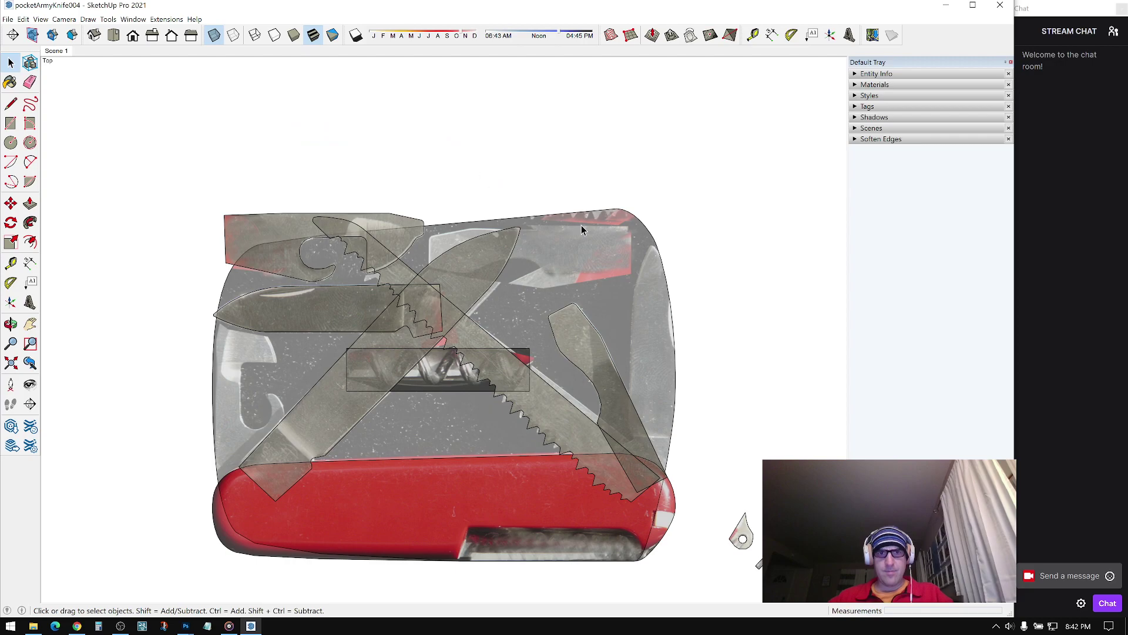
Step: Rotate the saw slightly around its tip so its edges align with the photo
{"action": "left_click", "coordinate": [577, 416]}
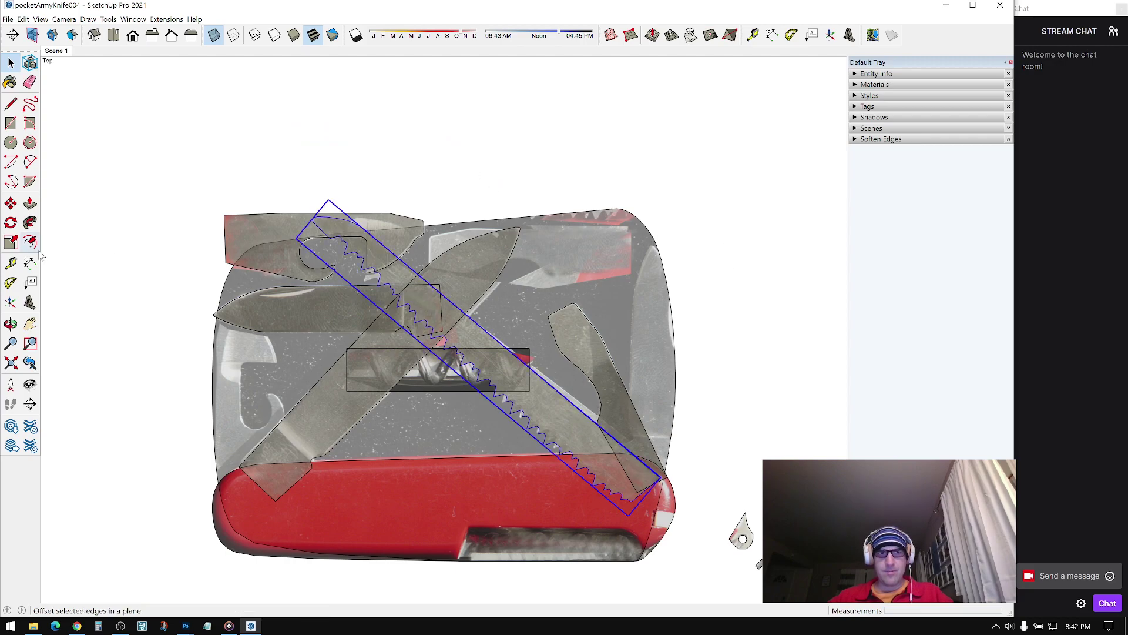
{"action": "left_click", "coordinate": [11, 224]}
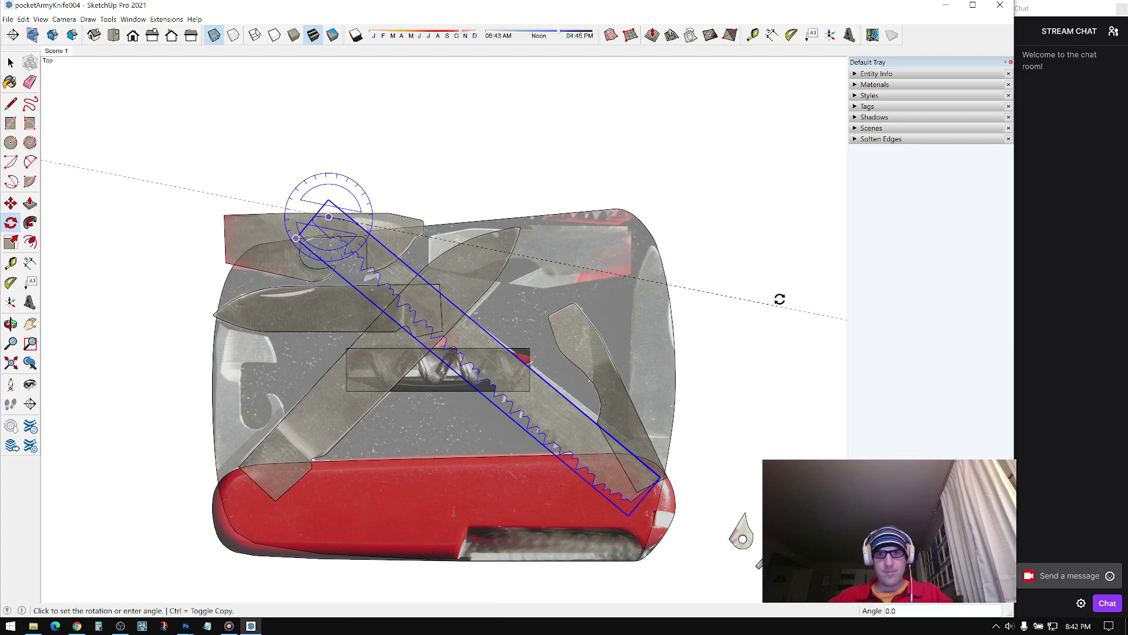
{"action": "left_click", "coordinate": [784, 301]}
{"action": "key", "text": "space"}
Step: Finish the saw's small rotation around its tip, and rotate the small blade 90 degrees so its tip points up
{"action": "left_click", "coordinate": [774, 317]}
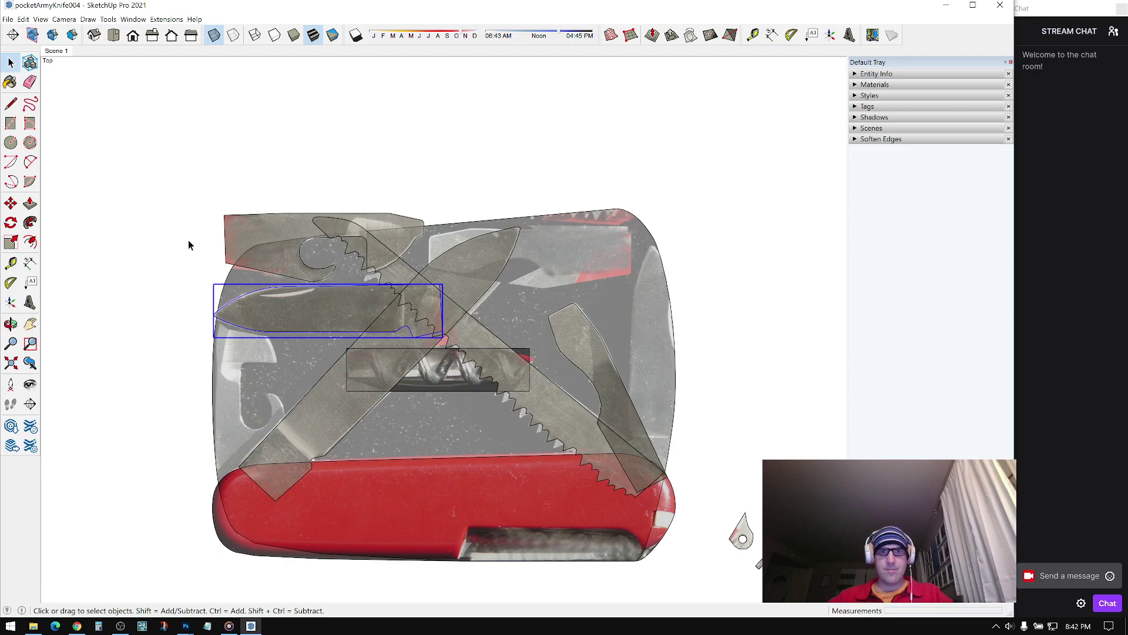
{"action": "left_click", "coordinate": [10, 224]}
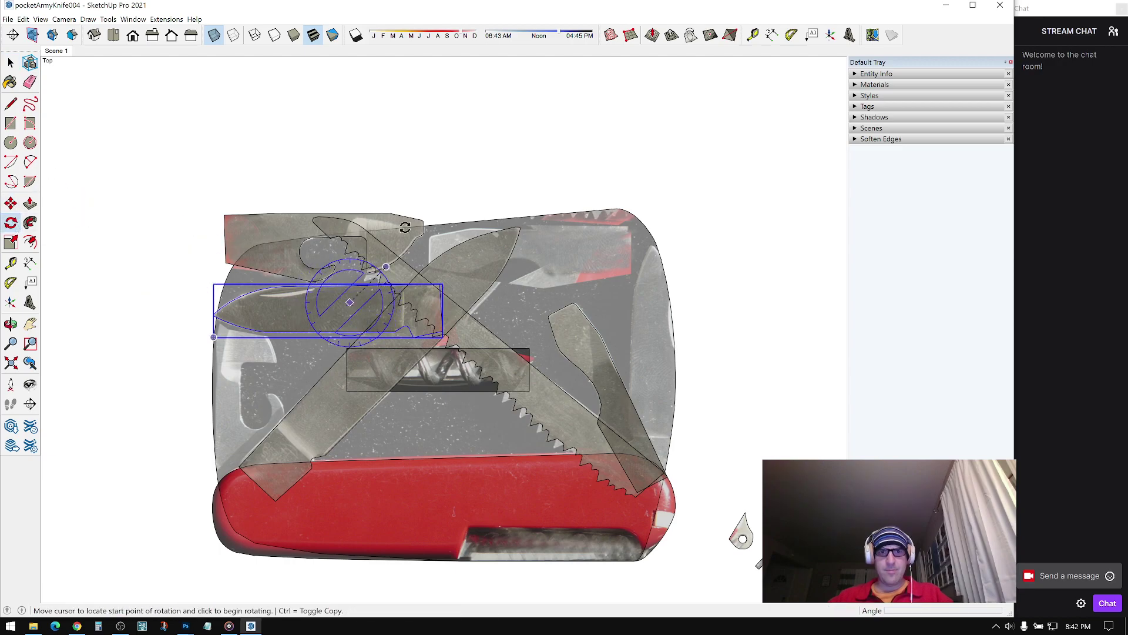
{"action": "left_click", "coordinate": [753, 300]}
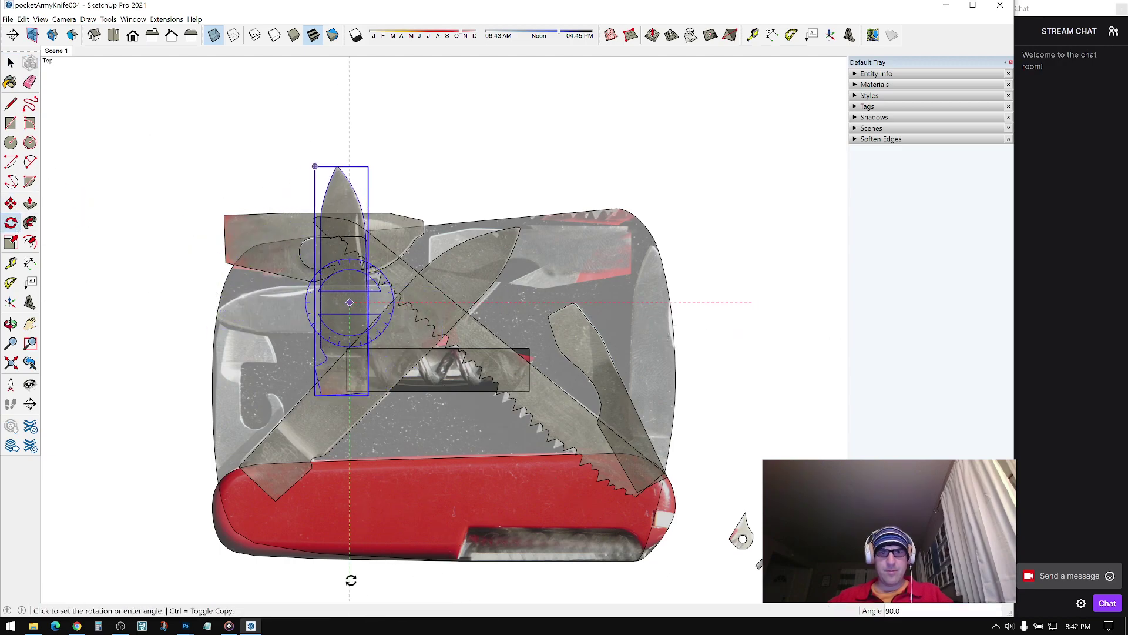
{"action": "left_click", "coordinate": [351, 579]}
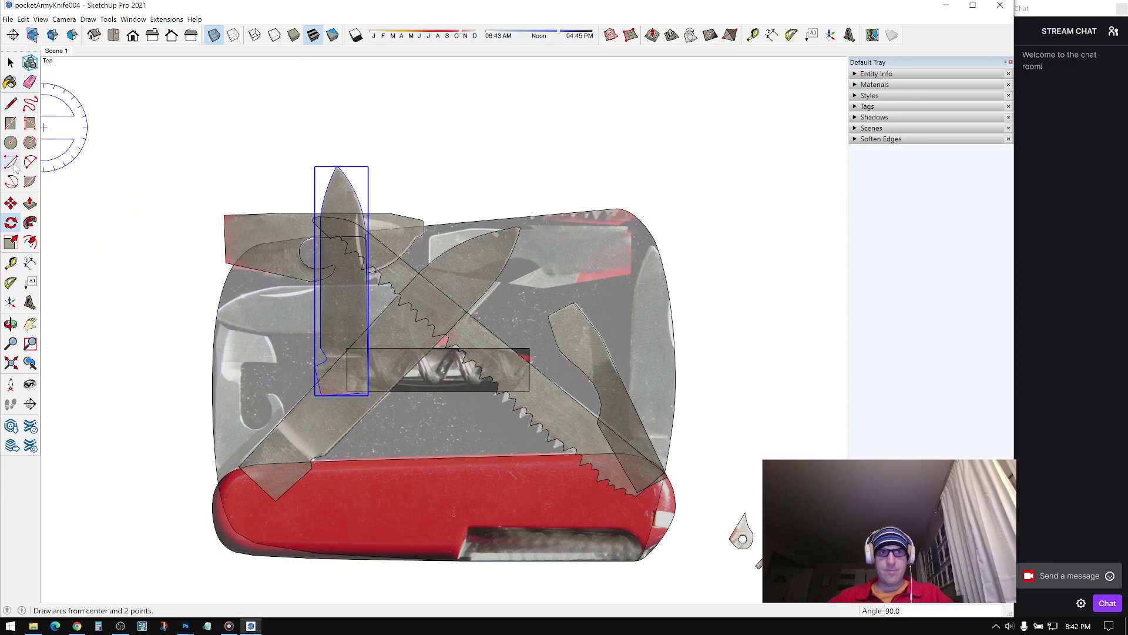
Step: Move the small blade onto its counterpart in the photo and rotate it about 4.3 degrees around its tip
{"action": "left_click", "coordinate": [10, 203]}
{"action": "left_click", "coordinate": [365, 112]}
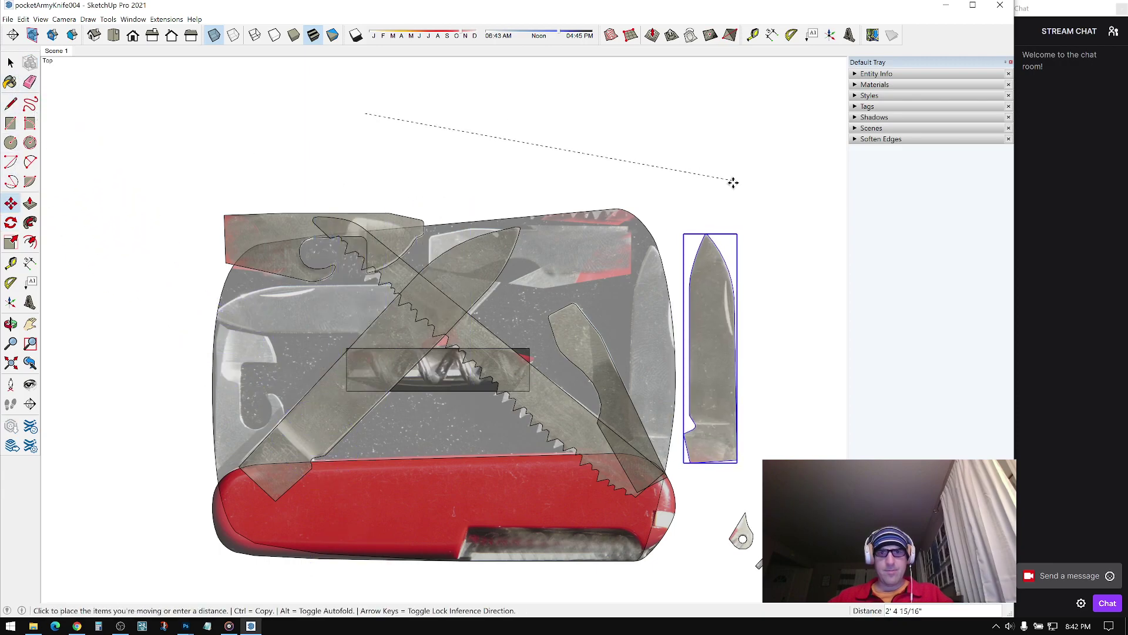
{"action": "left_click", "coordinate": [680, 194]}
{"action": "left_click", "coordinate": [10, 222]}
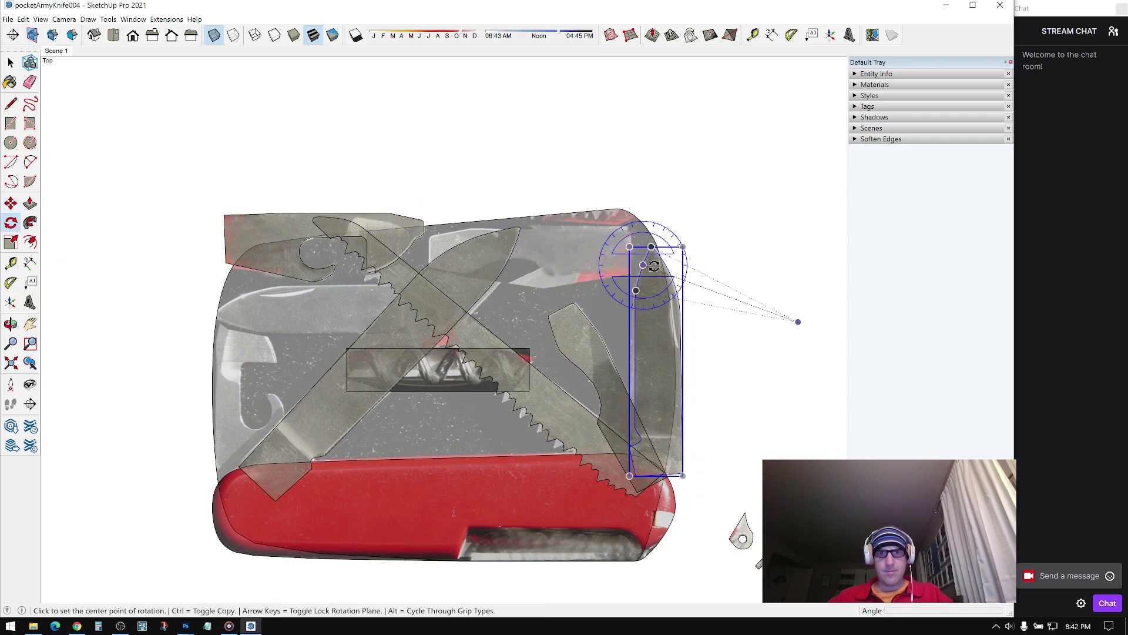
{"action": "left_click", "coordinate": [652, 247]}
{"action": "left_click", "coordinate": [790, 335]}
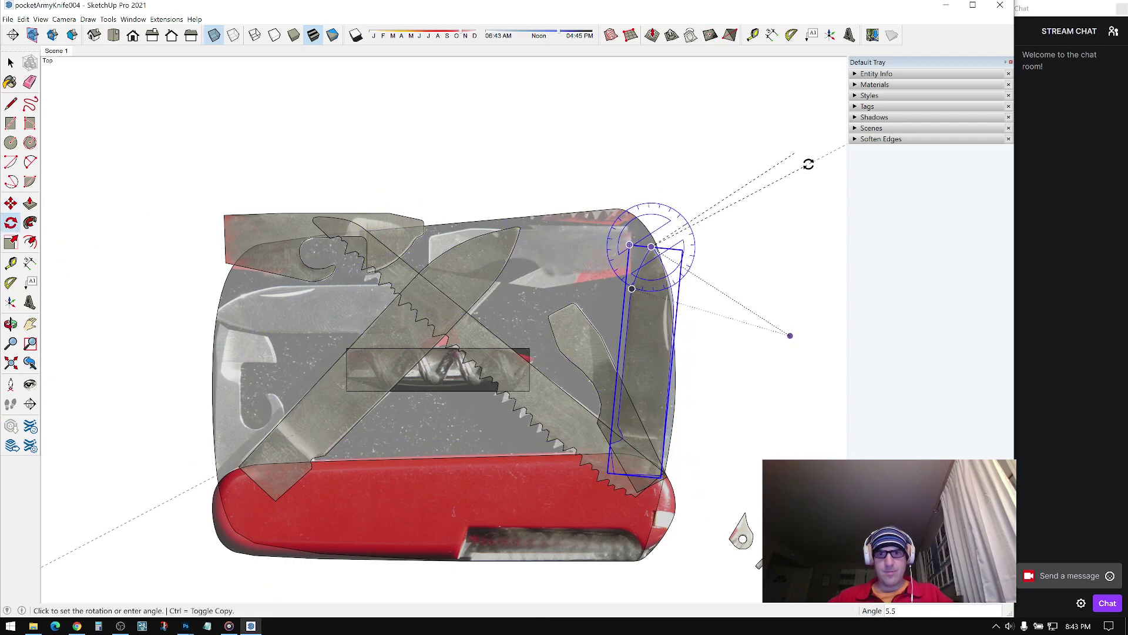
{"action": "left_click", "coordinate": [793, 332]}
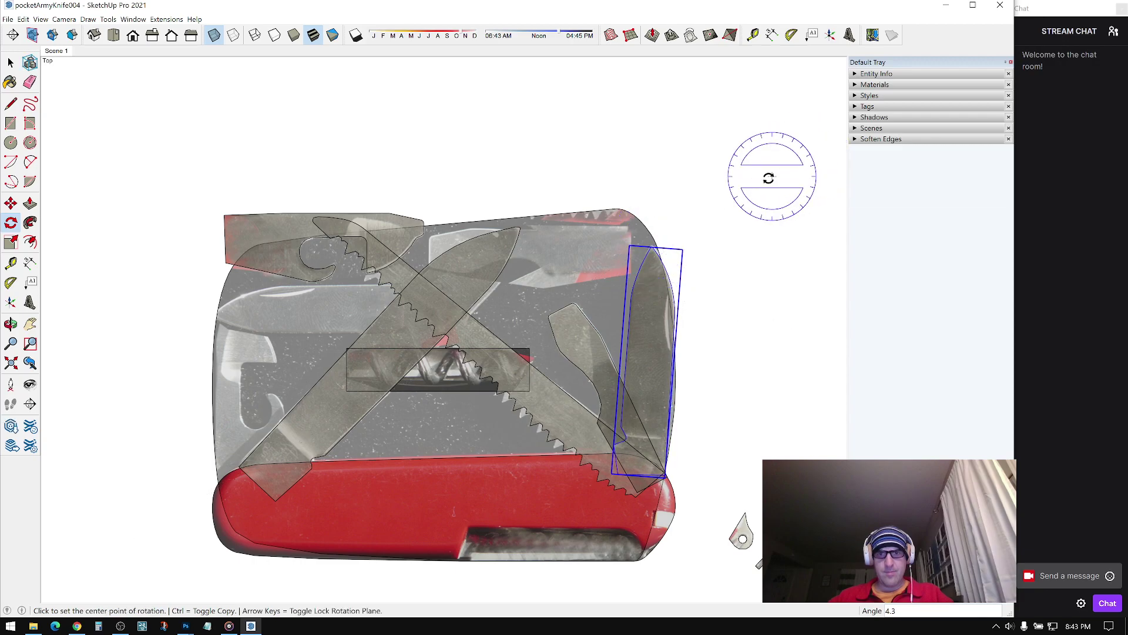
{"action": "key", "text": "space"}
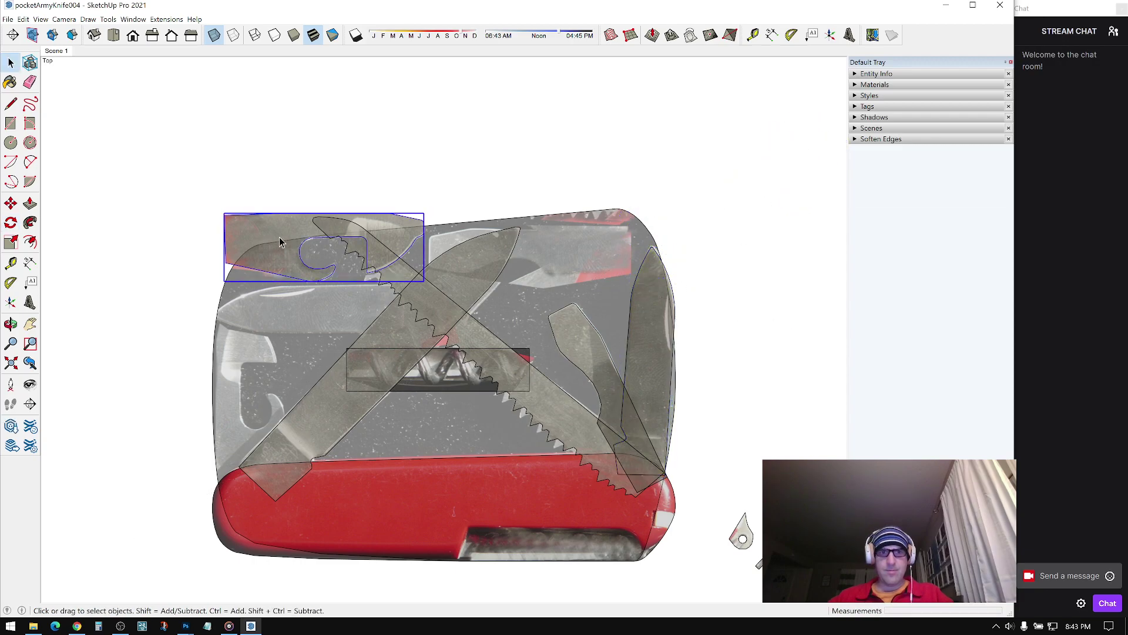
Step: Rotate the can opener 90 degrees upright and move it onto the matching can opener in the photo
{"action": "left_click", "coordinate": [10, 223]}
{"action": "left_click", "coordinate": [388, 229]}
{"action": "left_click", "coordinate": [150, 190]}
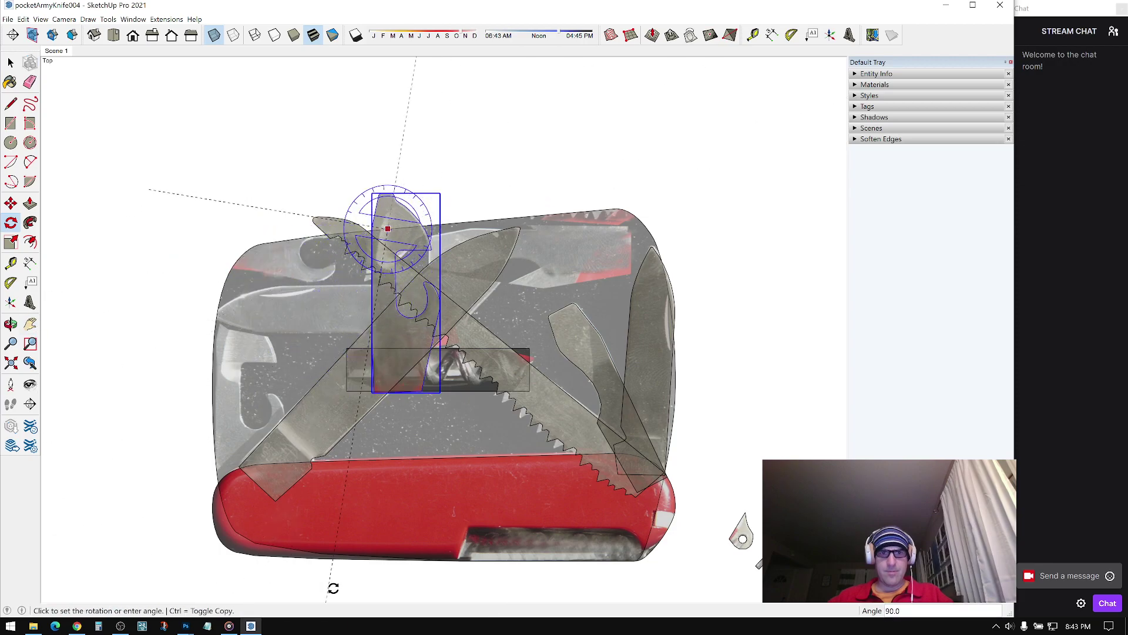
{"action": "left_click", "coordinate": [325, 584]}
{"action": "key", "text": "m"}
{"action": "left_click", "coordinate": [809, 146]}
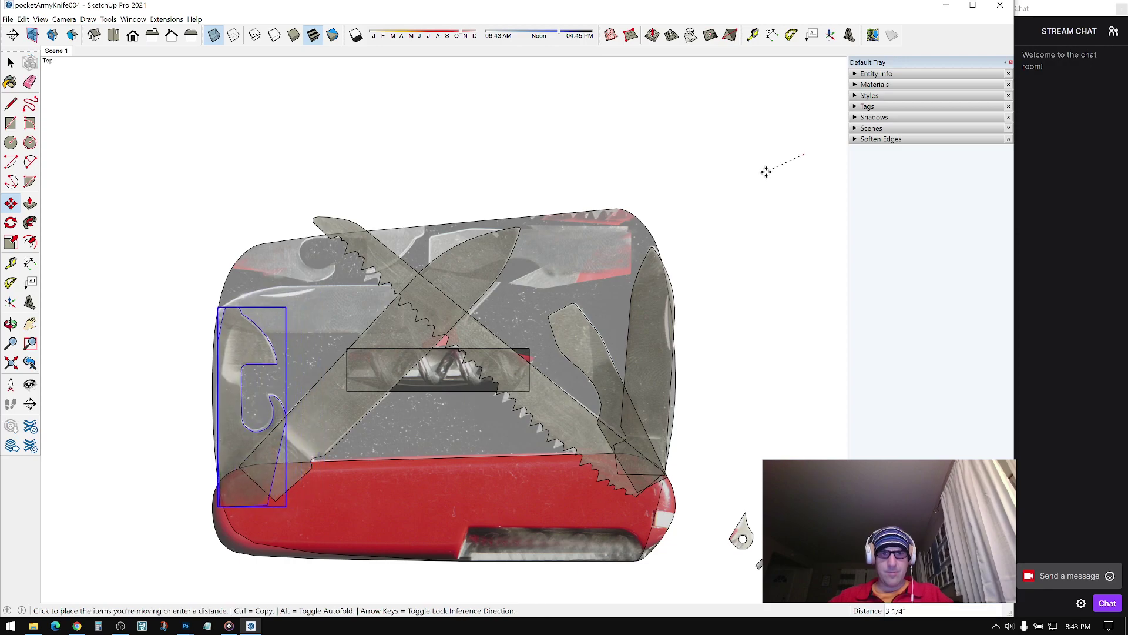
{"action": "left_click", "coordinate": [766, 171]}
{"action": "key", "text": "space"}
Step: Delete the reference photo behind the arranged tools
{"action": "left_click", "coordinate": [767, 177]}
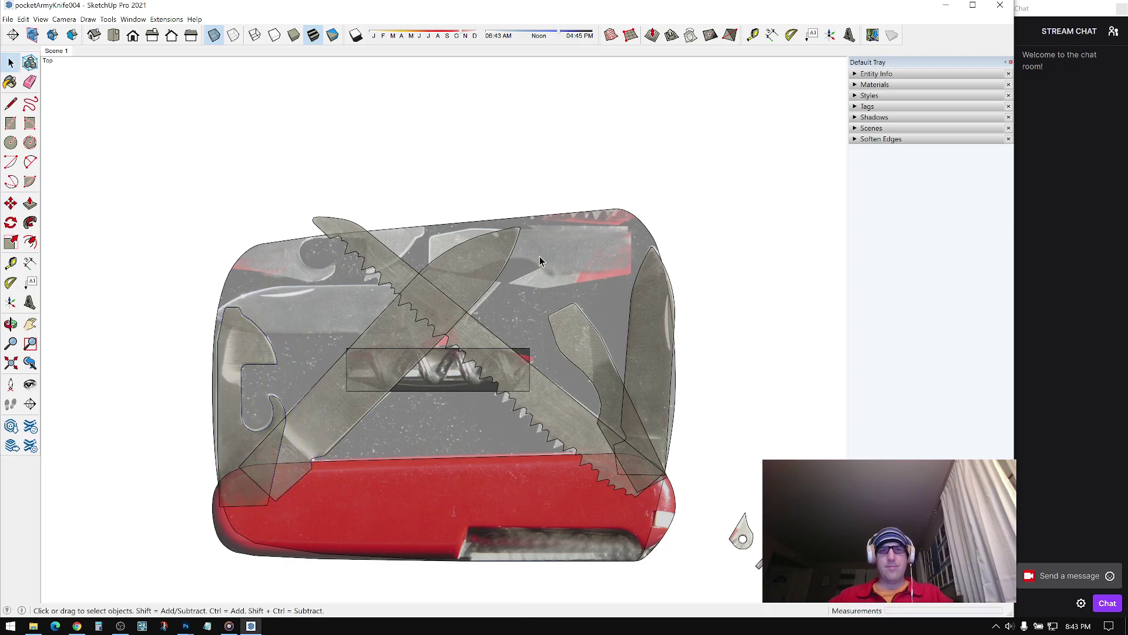
{"action": "left_click", "coordinate": [586, 270]}
{"action": "key", "text": "Delete"}
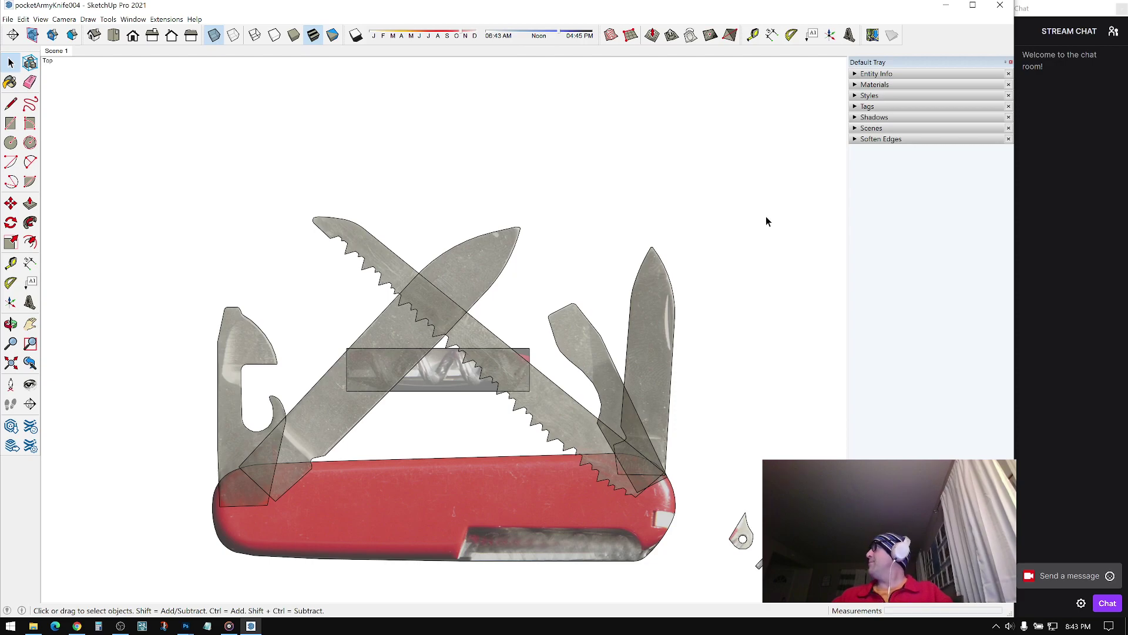
Step: Restore the Scene 1 view and turn off X-ray display
{"action": "middle_click_drag", "start_coordinate": [747, 274], "coordinate": [106, 202]}
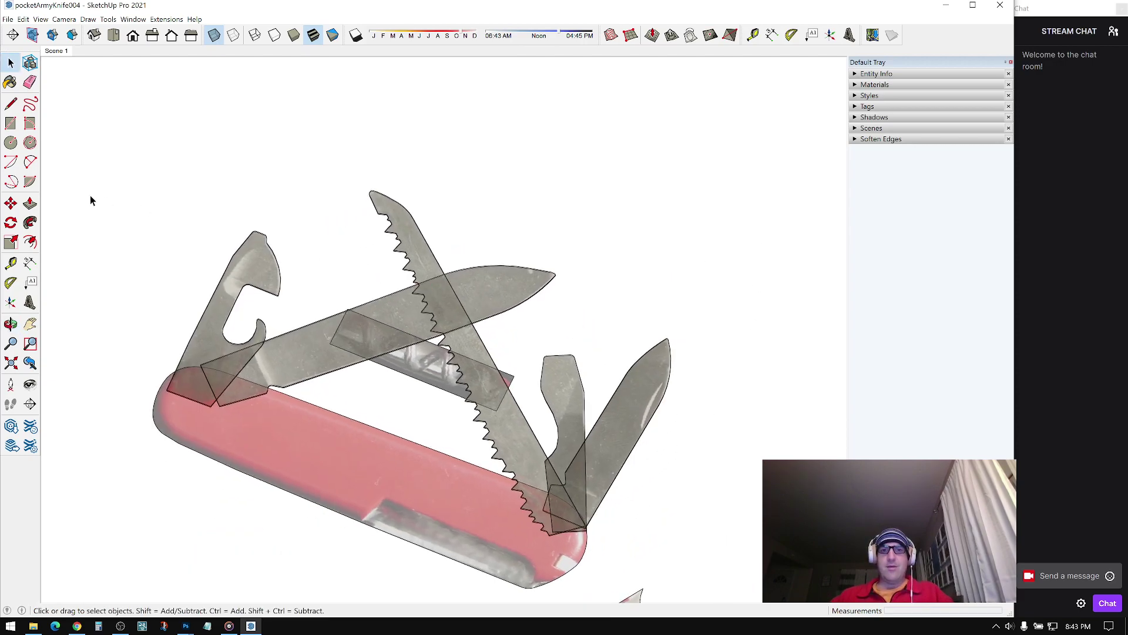
{"action": "left_click", "coordinate": [57, 51]}
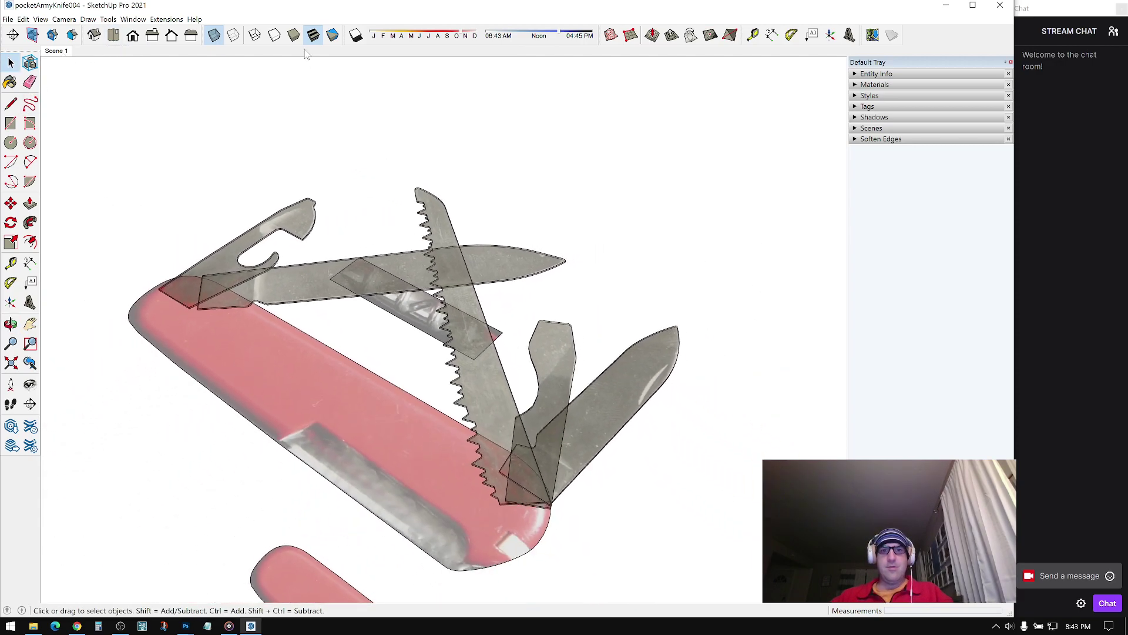
{"action": "left_click", "coordinate": [214, 36]}
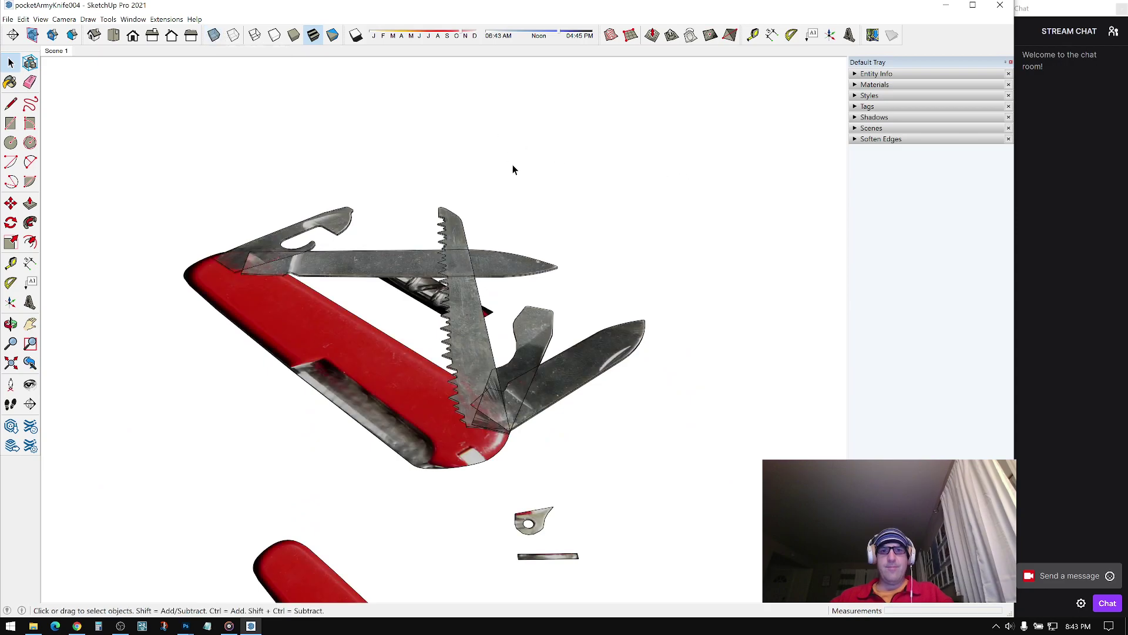
Step: Lower the small blade vertically about 1/4"
{"action": "middle_click_drag", "start_coordinate": [512, 165], "coordinate": [641, 314]}
{"action": "scroll", "coordinate": [555, 332], "scroll_direction": "up", "scroll_amount": 3}
{"action": "left_click", "coordinate": [631, 331]}
{"action": "key", "text": "m"}
{"action": "left_click", "coordinate": [685, 330]}
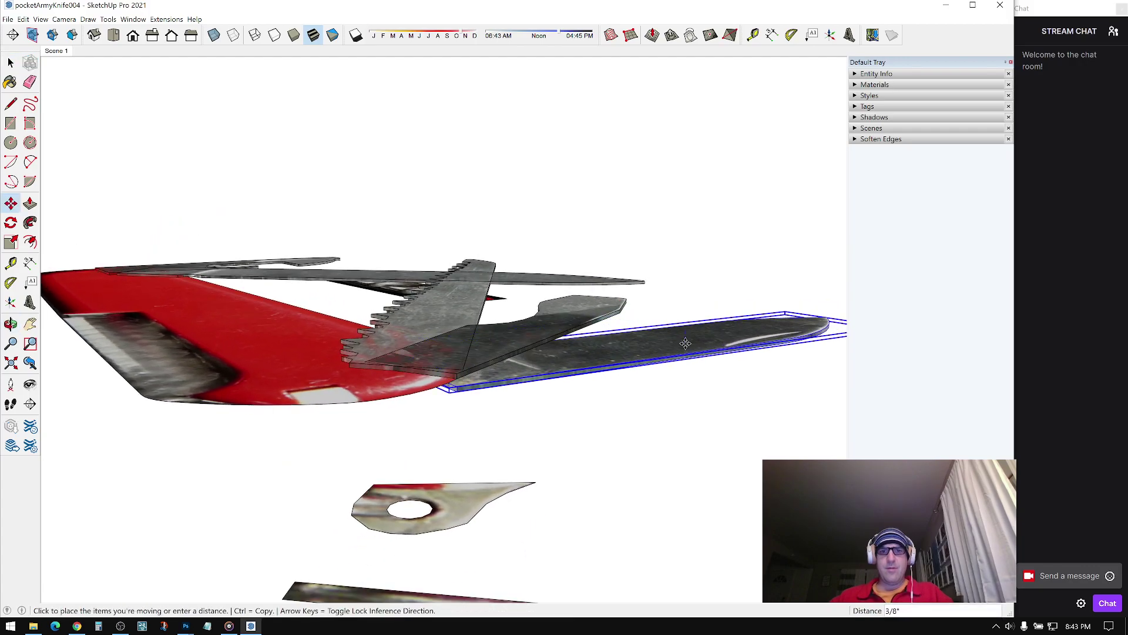
{"action": "left_click", "coordinate": [726, 342]}
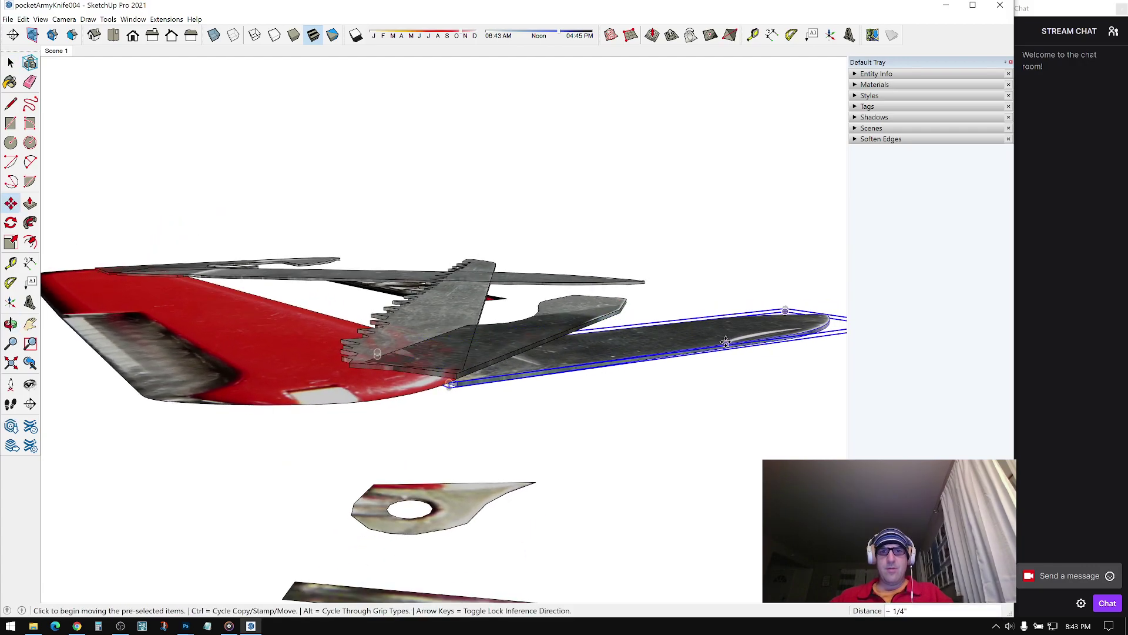
Step: Lower the saw vertically so it sits beneath the small blade at their shared hinge
{"action": "key", "text": "space"}
{"action": "left_click", "coordinate": [479, 312]}
{"action": "key", "text": "m"}
{"action": "left_click", "coordinate": [693, 350]}
{"action": "middle_click_drag", "start_coordinate": [742, 370], "coordinate": [564, 282]}
Step: Lower the can opener vertically beneath the red handle
{"action": "key", "text": "space"}
{"action": "left_click", "coordinate": [494, 329]}
{"action": "key", "text": "m"}
{"action": "left_click", "coordinate": [564, 283]}
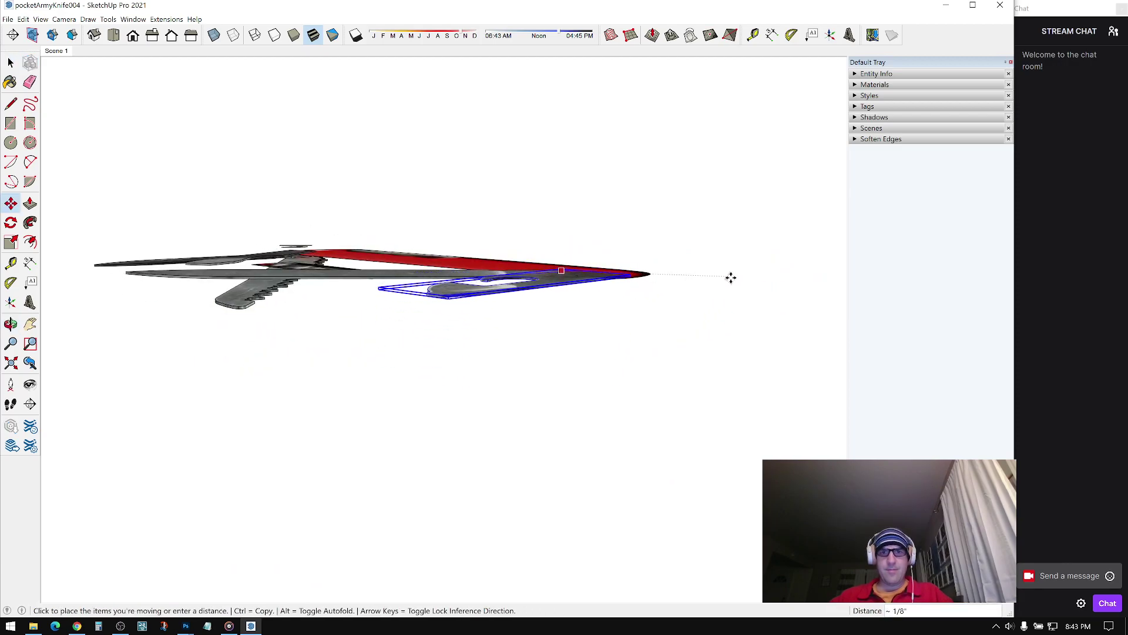
{"action": "key", "text": "Escape"}
Step: Lower the large blade vertically about 13/16" beneath the red handle
{"action": "key", "text": "space"}
{"action": "left_click", "coordinate": [431, 274]}
{"action": "middle_click_drag", "start_coordinate": [430, 273], "coordinate": [588, 297]}
{"action": "key", "text": "m"}
{"action": "left_click", "coordinate": [624, 300]}
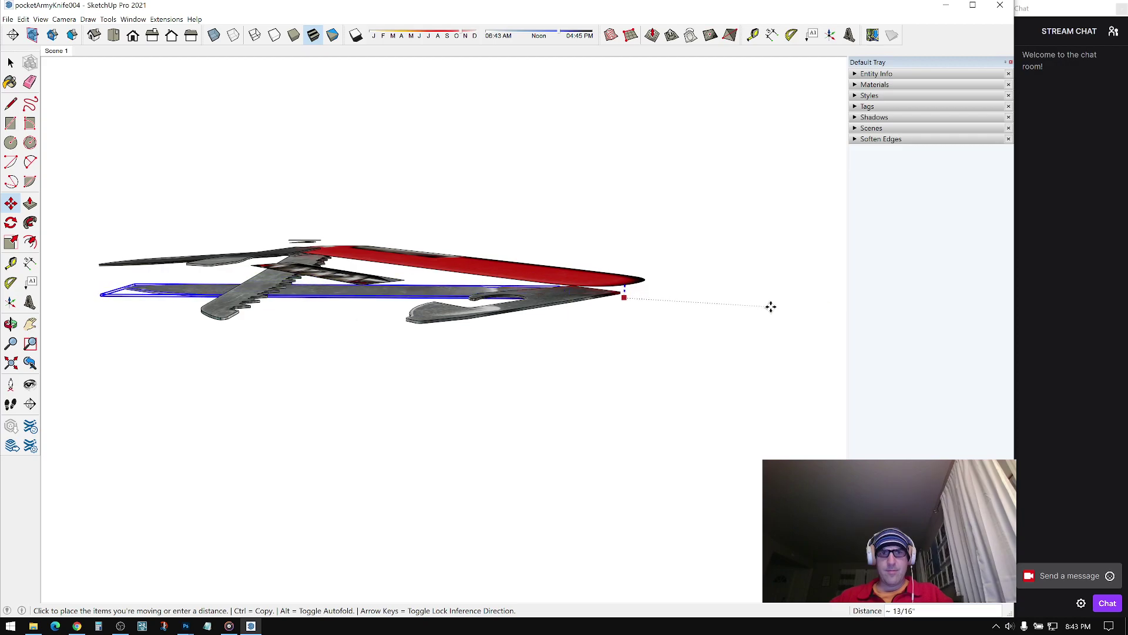
{"action": "key", "text": "Escape"}
Step: Adjust the can opener's height slightly to separate it from the large blade
{"action": "key", "text": "space"}
{"action": "left_click", "coordinate": [525, 305]}
{"action": "key", "text": "m"}
{"action": "left_click", "coordinate": [620, 287]}
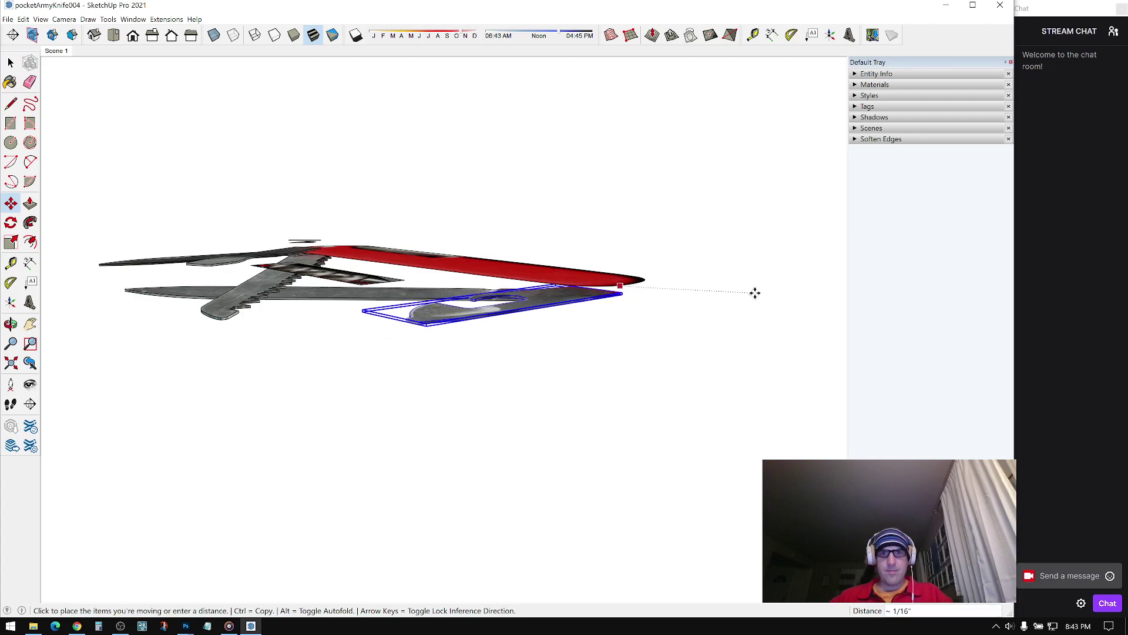
{"action": "key", "text": "Escape"}
{"action": "key", "text": "space"}
Step: Move the corkscrew image out from between the tools to the open space beside the second handle
{"action": "middle_click_drag", "start_coordinate": [713, 277], "coordinate": [497, 233]}
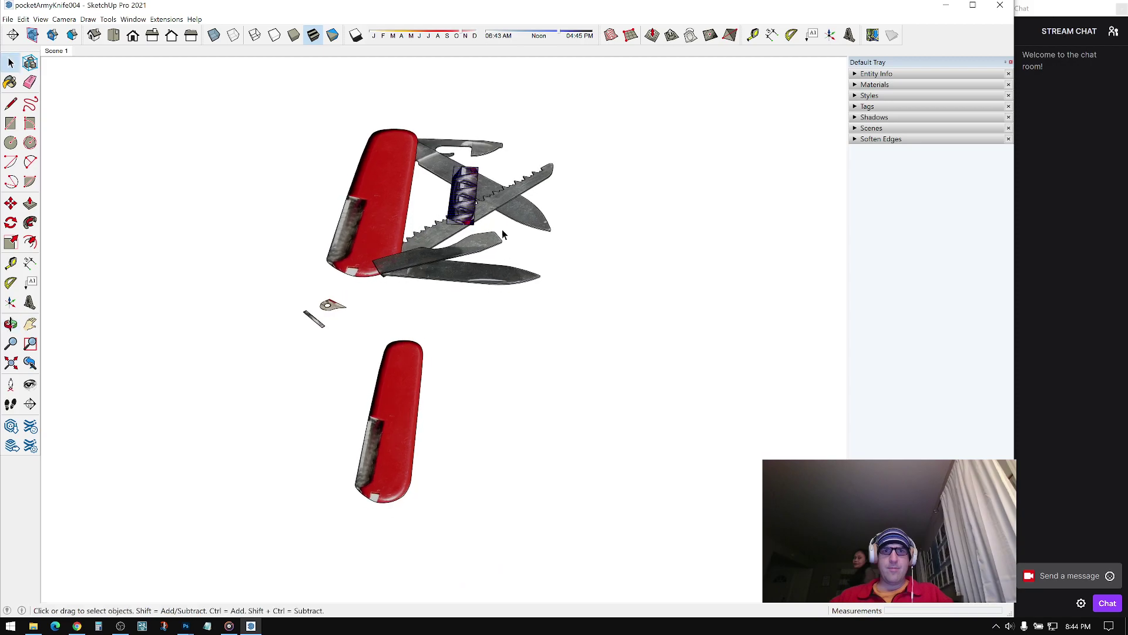
{"action": "key", "text": "m"}
{"action": "left_click", "coordinate": [750, 277]}
{"action": "left_click", "coordinate": [581, 361]}
Step: Select all five folding tools together and lower them about 5/8" beneath the red handle
{"action": "key", "text": "space"}
{"action": "middle_click_drag", "start_coordinate": [413, 267], "coordinate": [479, 376]}
{"action": "scroll", "coordinate": [389, 247], "scroll_direction": "up", "scroll_amount": 4}
{"action": "mouse_move", "coordinate": [389, 247]}
{"action": "middle_mouse_down", "text": "shift"}
{"action": "mouse_move", "coordinate": [479, 297]}
{"action": "mouse_move", "coordinate": [373, 192]}
{"action": "mouse_move", "coordinate": [331, 240]}
{"action": "middle_mouse_up", "text": "shift"}
{"action": "left_click_drag", "start_coordinate": [663, 159], "coordinate": [545, 280]}
{"action": "middle_click_drag", "start_coordinate": [545, 281], "coordinate": [609, 253]}
{"action": "key", "text": "m"}
{"action": "left_click", "coordinate": [610, 259]}
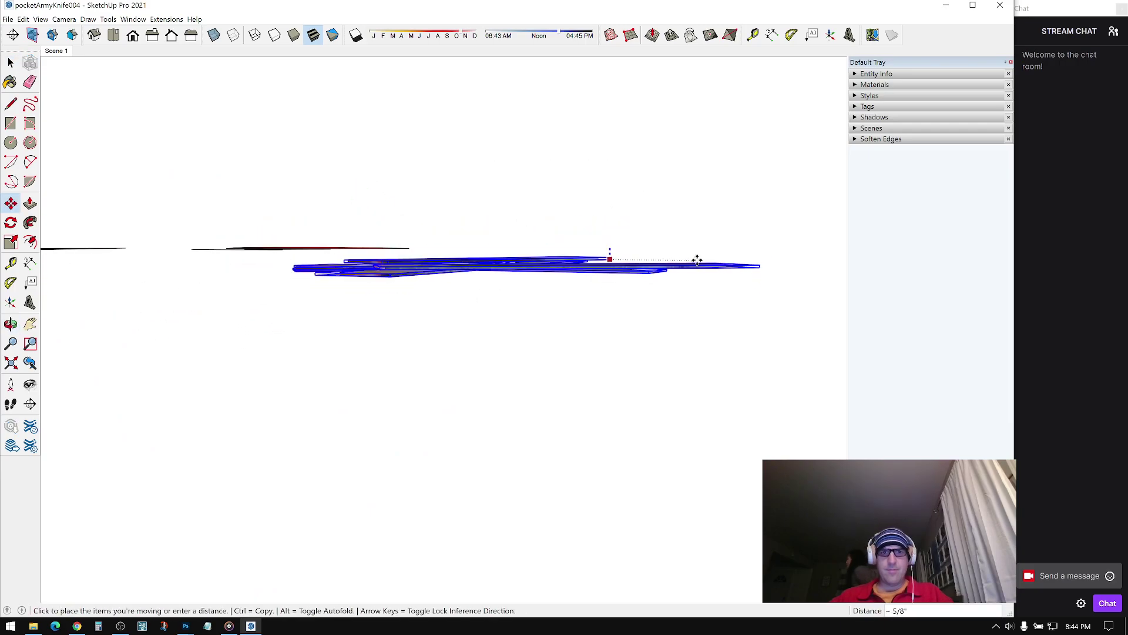
{"action": "left_click", "coordinate": [703, 259]}
Step: Fine-tune the height of the selected tools by about 3/16"
{"action": "middle_click_drag", "start_coordinate": [701, 227], "coordinate": [685, 252]}
{"action": "left_click", "coordinate": [637, 269]}
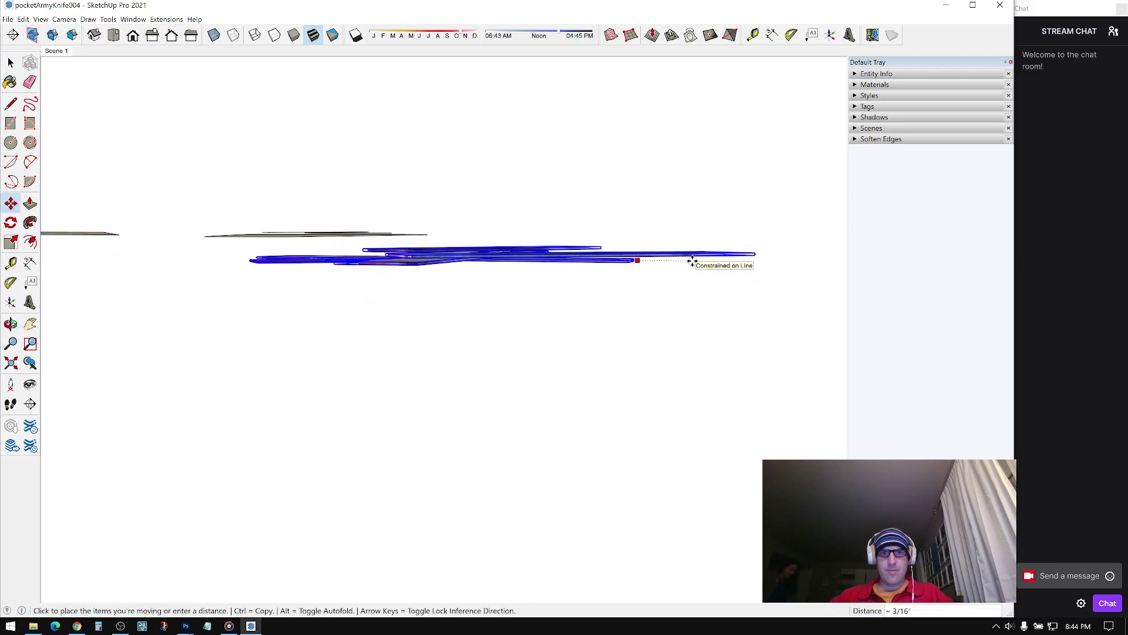
{"action": "left_click", "coordinate": [693, 260]}
Step: Select the five tools and scale them along the blue axis by about 1.15 to spread their heights
{"action": "middle_click_drag", "start_coordinate": [625, 217], "coordinate": [540, 219]}
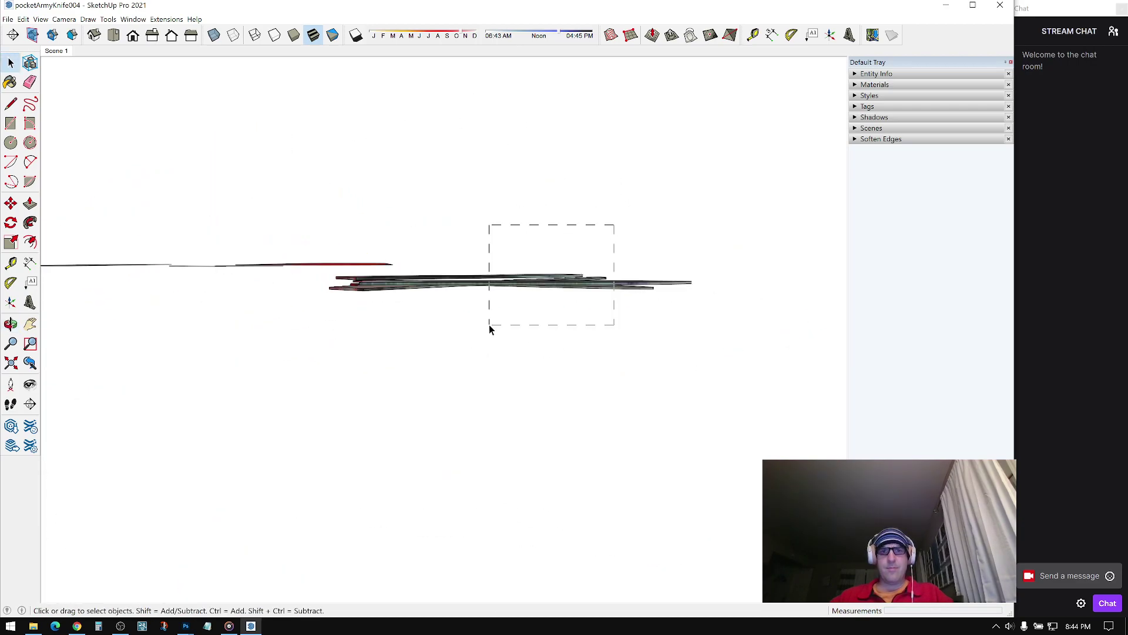
{"action": "left_click_drag", "start_coordinate": [457, 348], "coordinate": [458, 348]}
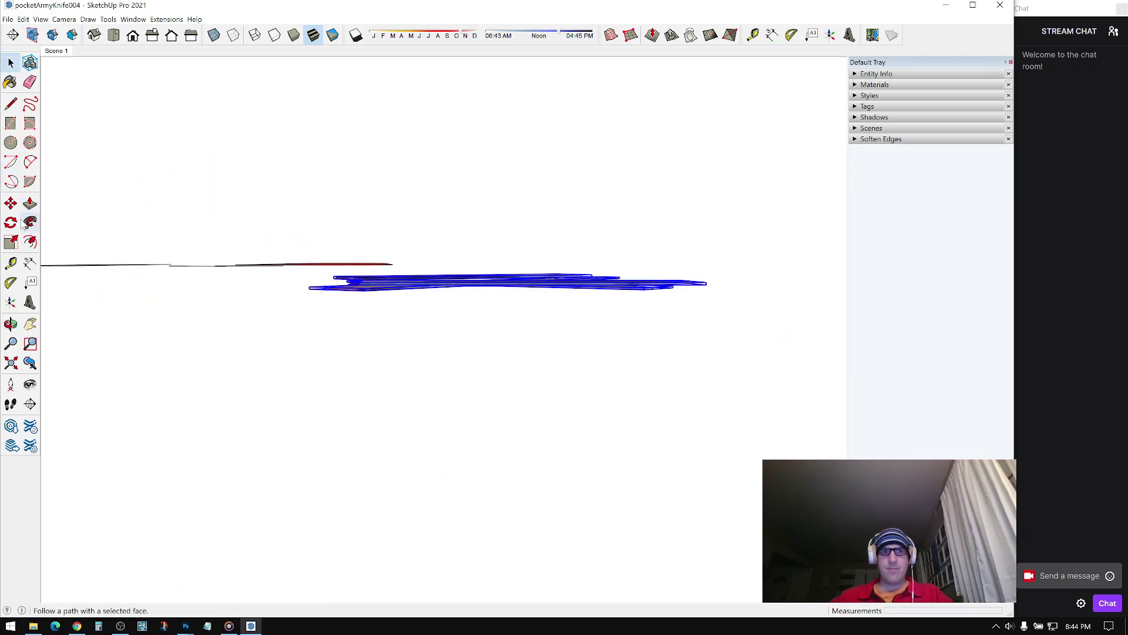
{"action": "left_click", "coordinate": [11, 242]}
{"action": "left_click", "coordinate": [491, 292]}
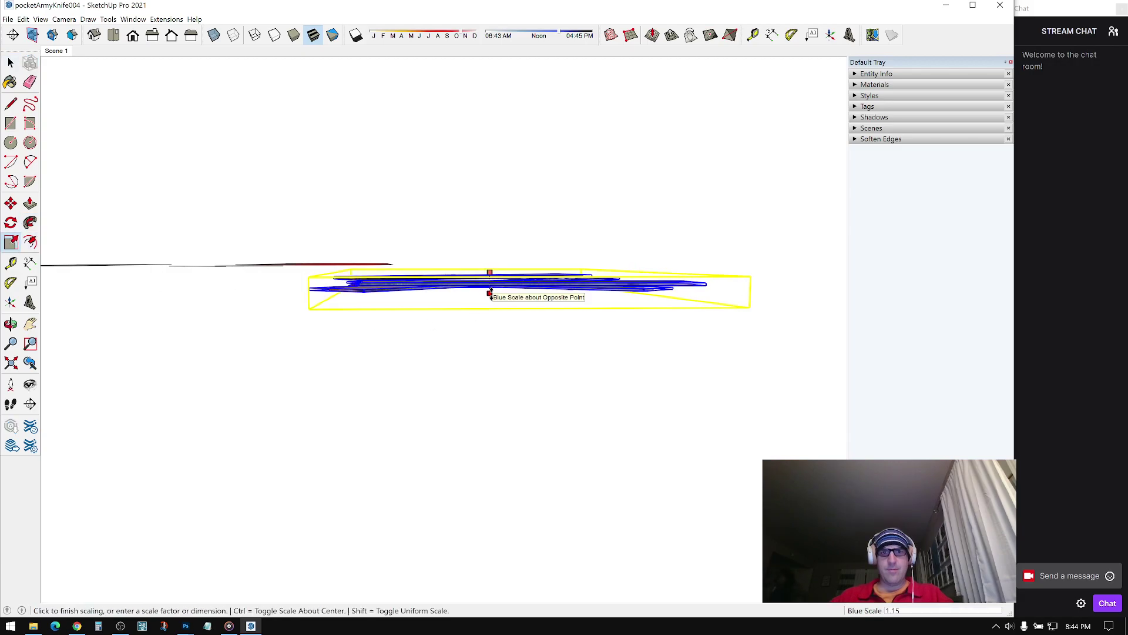
{"action": "left_click", "coordinate": [491, 298]}
{"action": "key", "text": "space"}
Step: Clear the selection, restore the Scene 1 view and turn on shadows
{"action": "left_click", "coordinate": [466, 265]}
{"action": "middle_click_drag", "start_coordinate": [466, 266], "coordinate": [622, 442]}
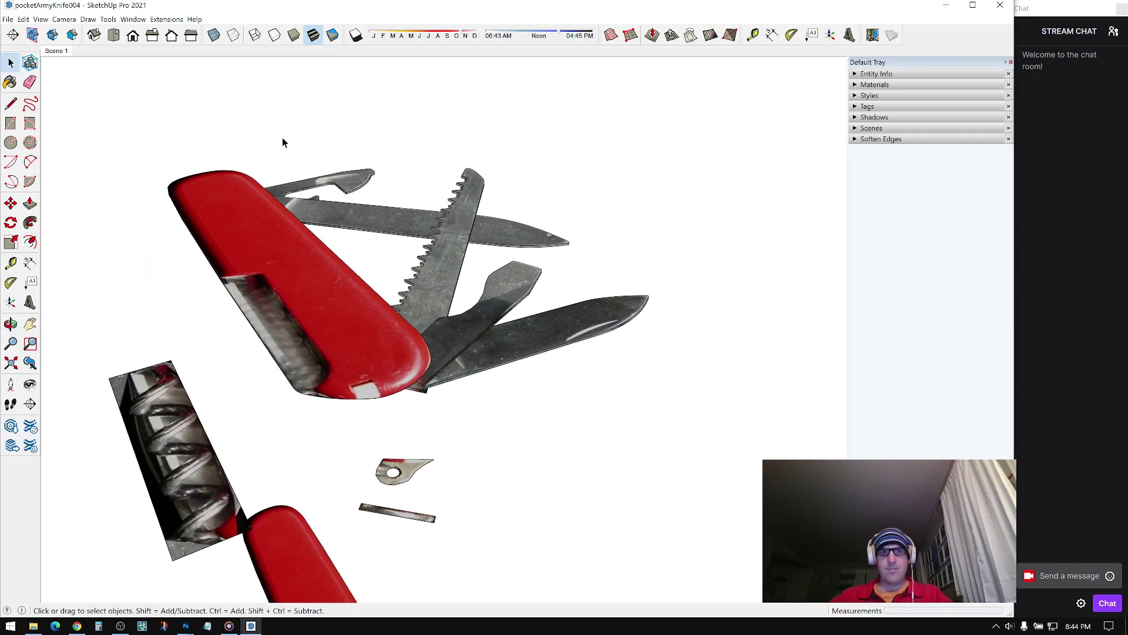
{"action": "left_click", "coordinate": [56, 51]}
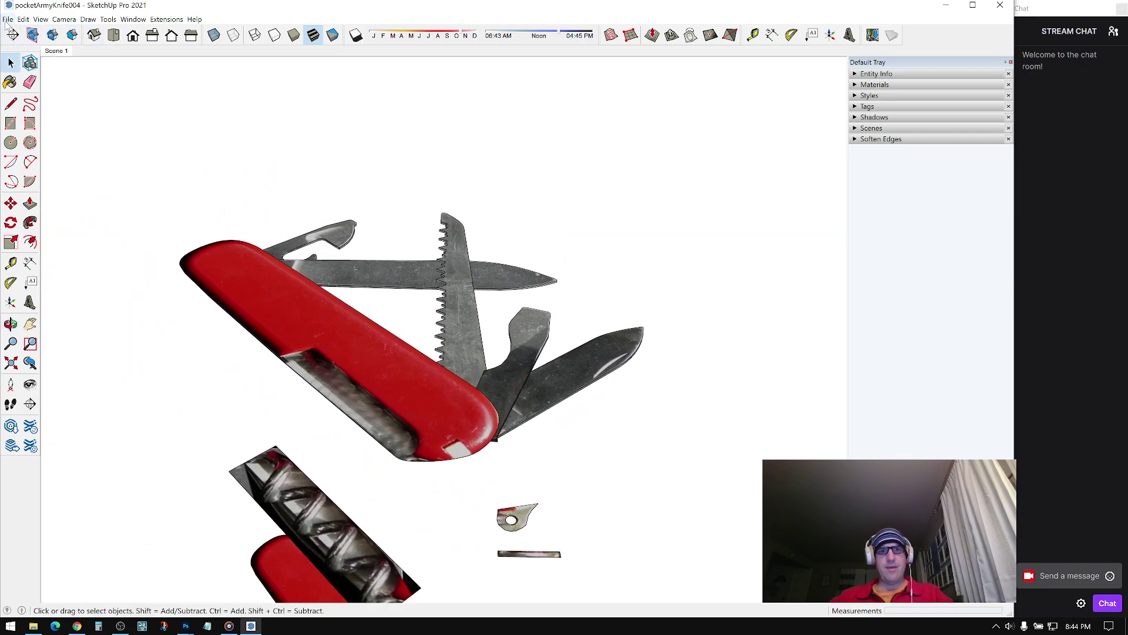
{"action": "left_click", "coordinate": [8, 19]}
{"action": "left_click", "coordinate": [358, 38]}
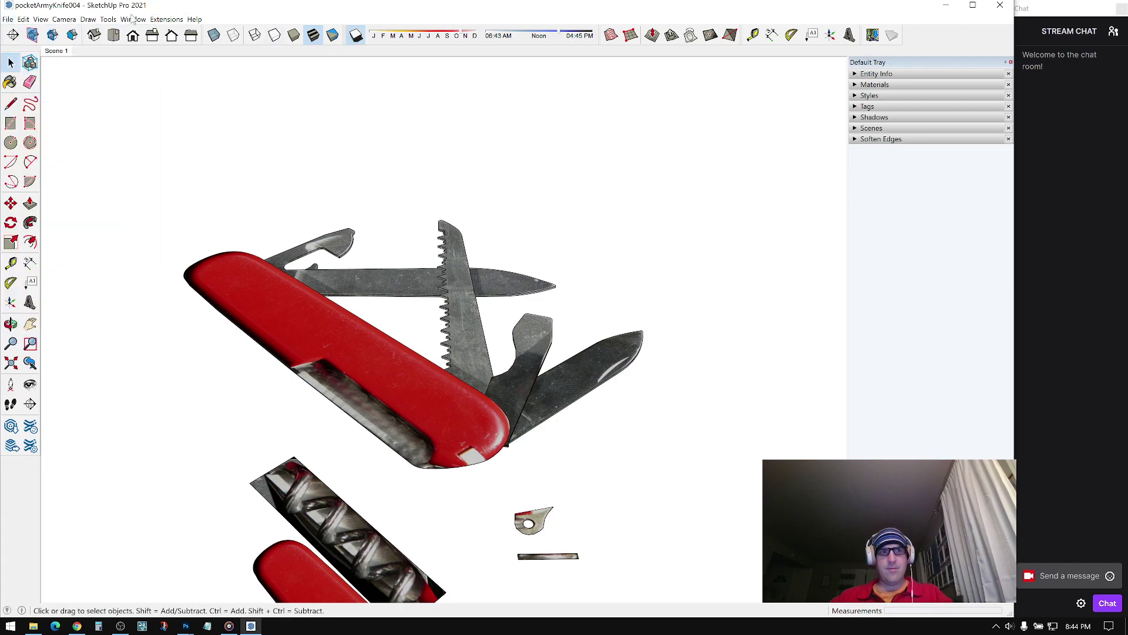
Step: Save the model as a new file named pocketArmyKnife005
{"action": "left_click", "coordinate": [7, 19]}
{"action": "left_click", "coordinate": [26, 65]}
{"action": "left_click_drag", "start_coordinate": [141, 535], "coordinate": [175, 536]}
{"action": "type", "text": "5"}
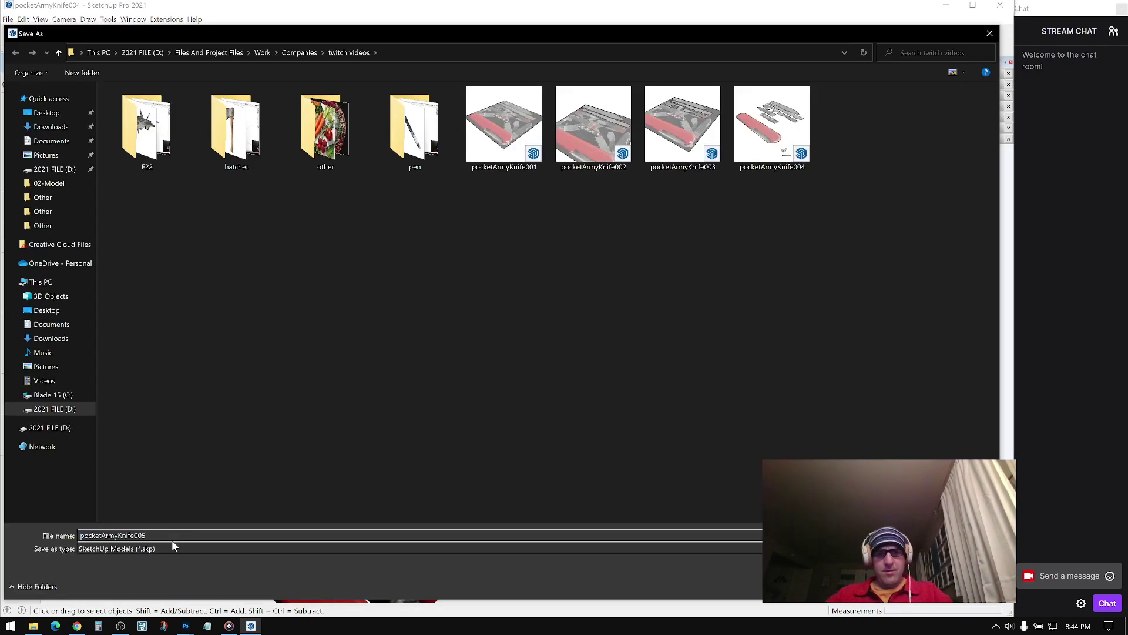
{"action": "key", "text": "Return"}
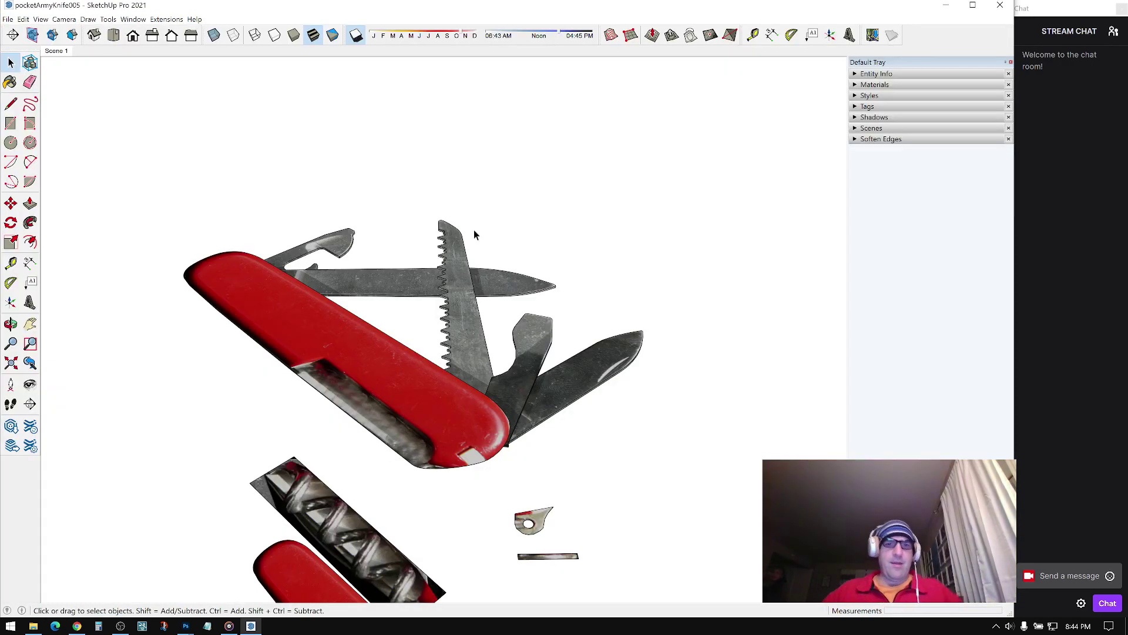
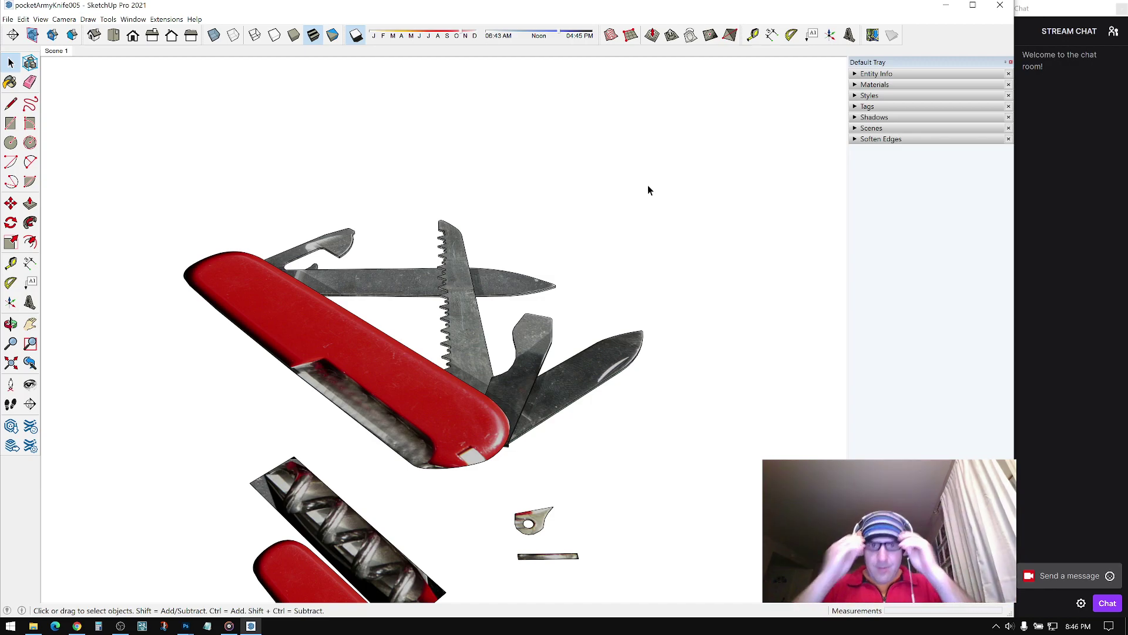
Step: Copy the holed bracket and small strip straight up above the originals
{"action": "middle_click_drag", "start_coordinate": [612, 280], "coordinate": [198, 384]}
{"action": "scroll", "coordinate": [210, 351], "scroll_direction": "up", "scroll_amount": 6}
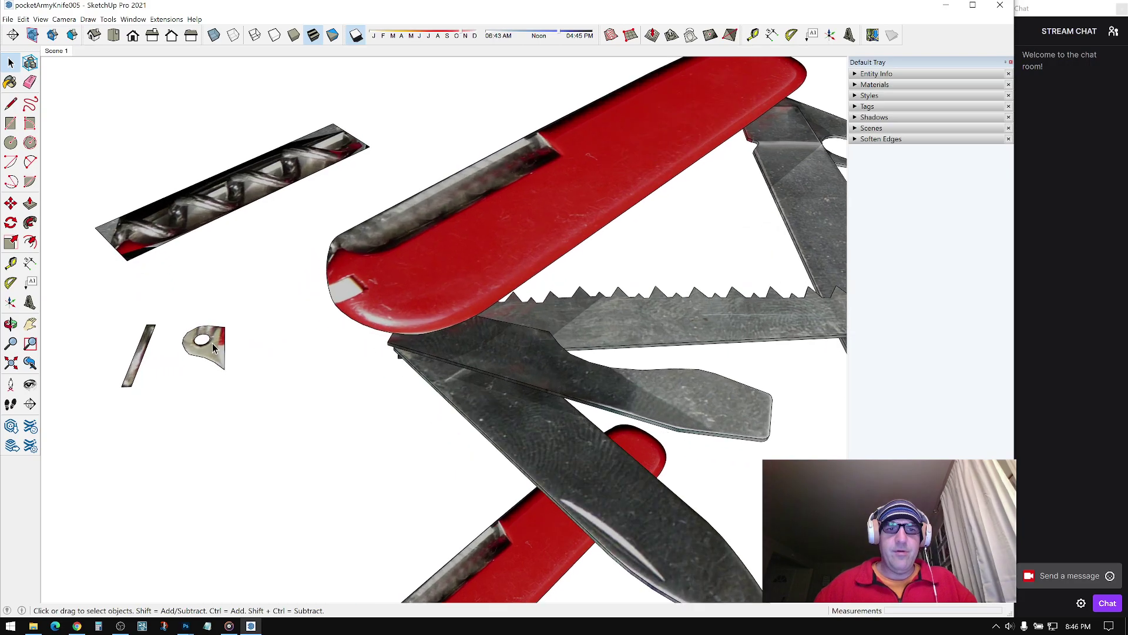
{"action": "middle_click_drag", "start_coordinate": [285, 341], "coordinate": [327, 237]}
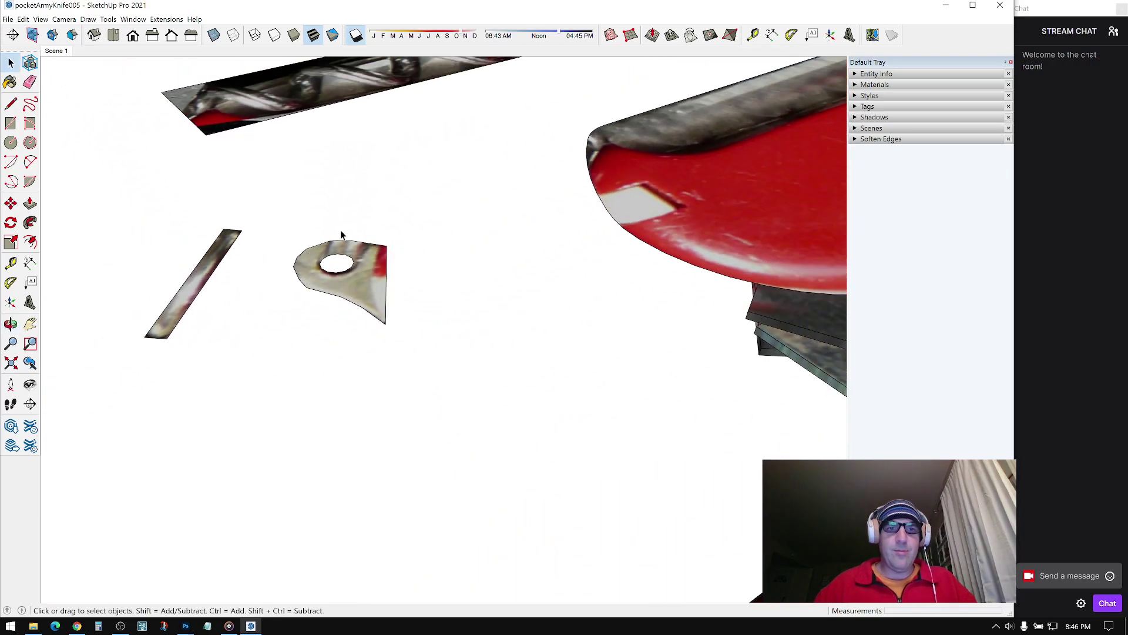
{"action": "left_click_drag", "start_coordinate": [259, 311], "coordinate": [262, 312]}
{"action": "middle_click_drag", "start_coordinate": [287, 312], "coordinate": [282, 73]}
{"action": "key", "text": "m"}
{"action": "left_click", "coordinate": [461, 286]}
{"action": "key", "text": "ctrl"}
{"action": "left_click", "coordinate": [498, 232]}
{"action": "key", "text": "space"}
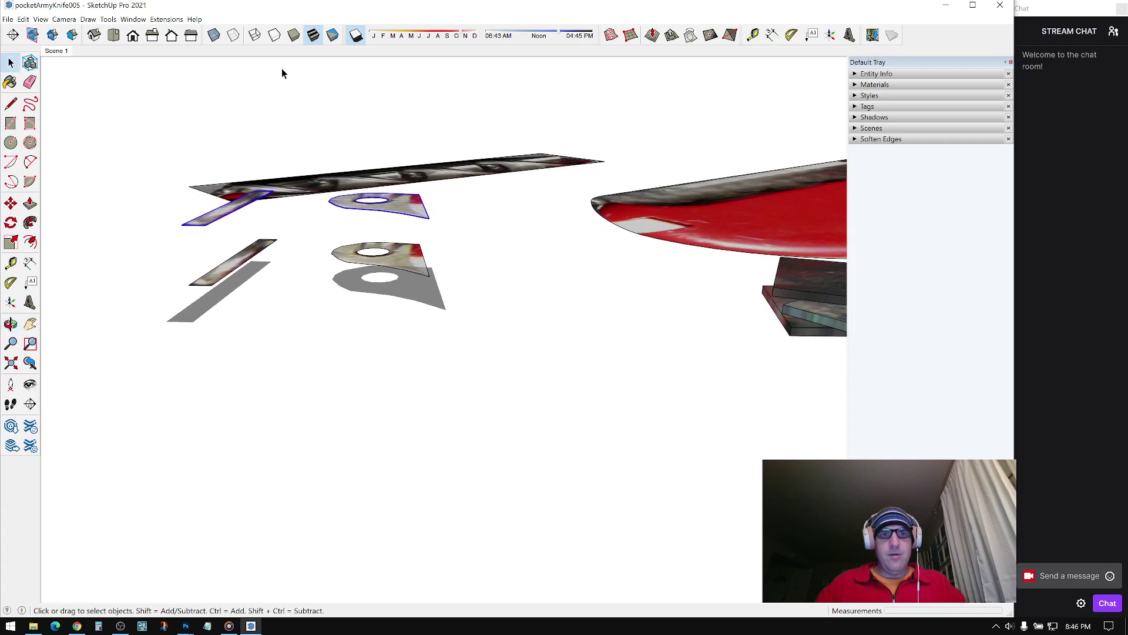
Step: Paint the lower bracket and strip with the Default material and extrude the bracket 1/8"
{"action": "middle_click_drag", "start_coordinate": [405, 141], "coordinate": [444, 233]}
{"action": "left_click_drag", "start_coordinate": [383, 263], "coordinate": [124, 377]}
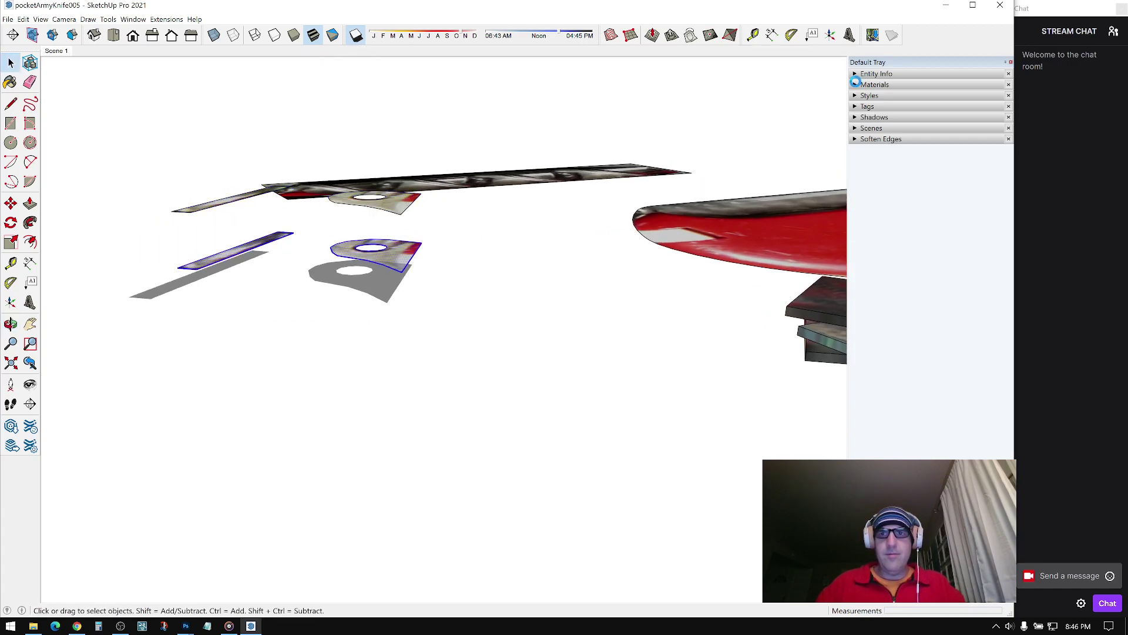
{"action": "middle_click_drag", "start_coordinate": [397, 242], "coordinate": [478, 290]}
{"action": "key", "text": "p"}
{"action": "left_click", "coordinate": [416, 281]}
{"action": "left_click", "coordinate": [414, 274]}
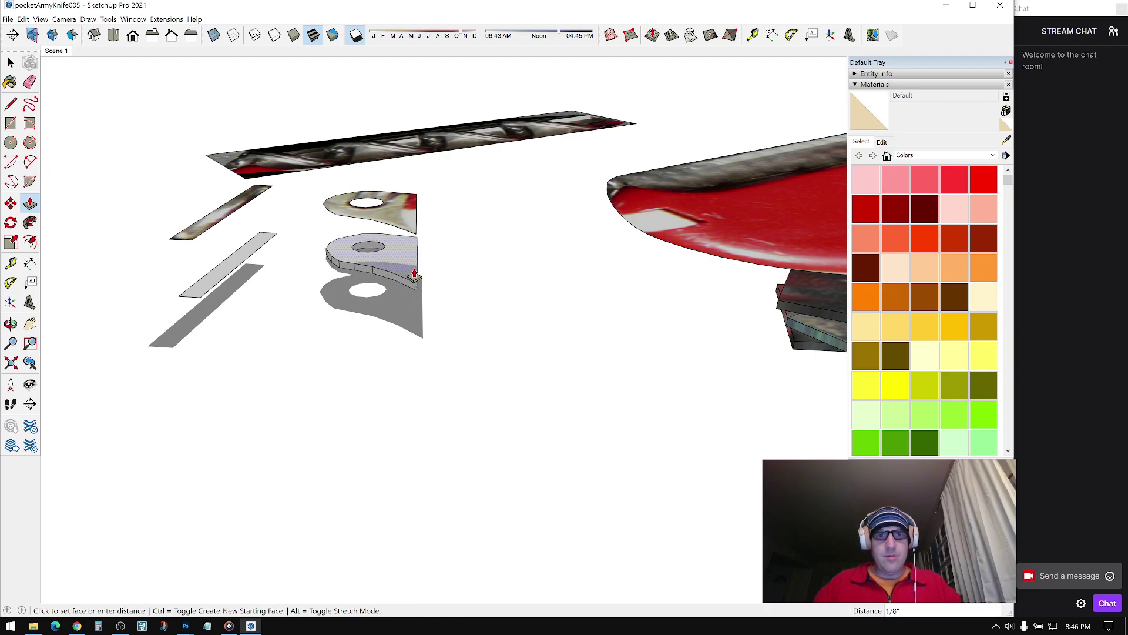
Step: Paint the thickened bracket with the texture sampled from the flat bracket above, and delete that flat copy
{"action": "middle_click_drag", "start_coordinate": [377, 262], "coordinate": [497, 266]}
{"action": "left_click_drag", "start_coordinate": [307, 331], "coordinate": [308, 330]}
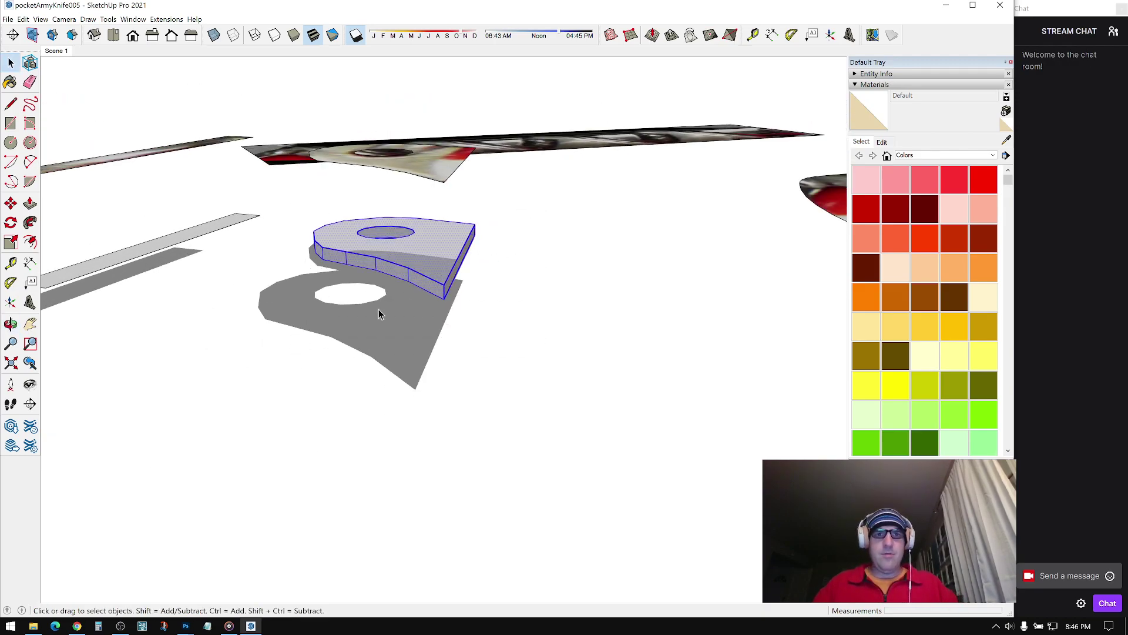
{"action": "left_click", "coordinate": [1008, 141]}
{"action": "middle_click_drag", "start_coordinate": [429, 183], "coordinate": [456, 239]}
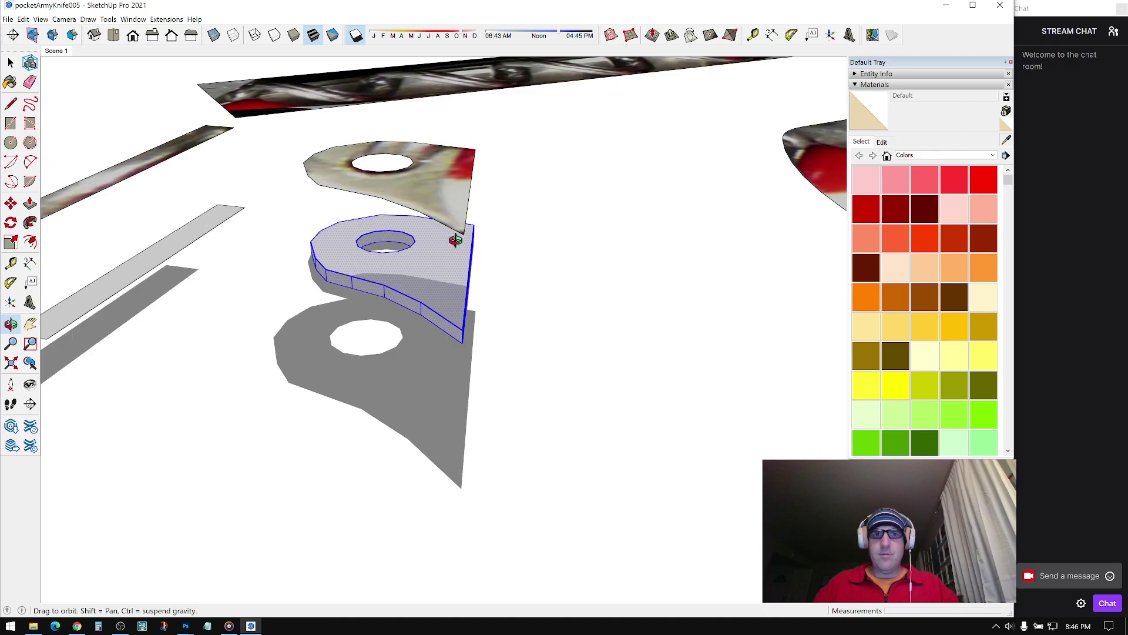
{"action": "left_click", "coordinate": [445, 226]}
{"action": "left_click", "coordinate": [437, 253]}
{"action": "middle_click_drag", "start_coordinate": [416, 270], "coordinate": [529, 210]}
{"action": "key", "text": "space"}
{"action": "left_click", "coordinate": [453, 174]}
{"action": "key", "text": "Delete"}
Step: Soften the thickened bracket's edges with an angle between normals of about 40.8 degrees
{"action": "middle_click_drag", "start_coordinate": [455, 177], "coordinate": [552, 220]}
{"action": "left_click", "coordinate": [358, 259]}
{"action": "left_click", "coordinate": [856, 85]}
{"action": "left_click", "coordinate": [855, 139]}
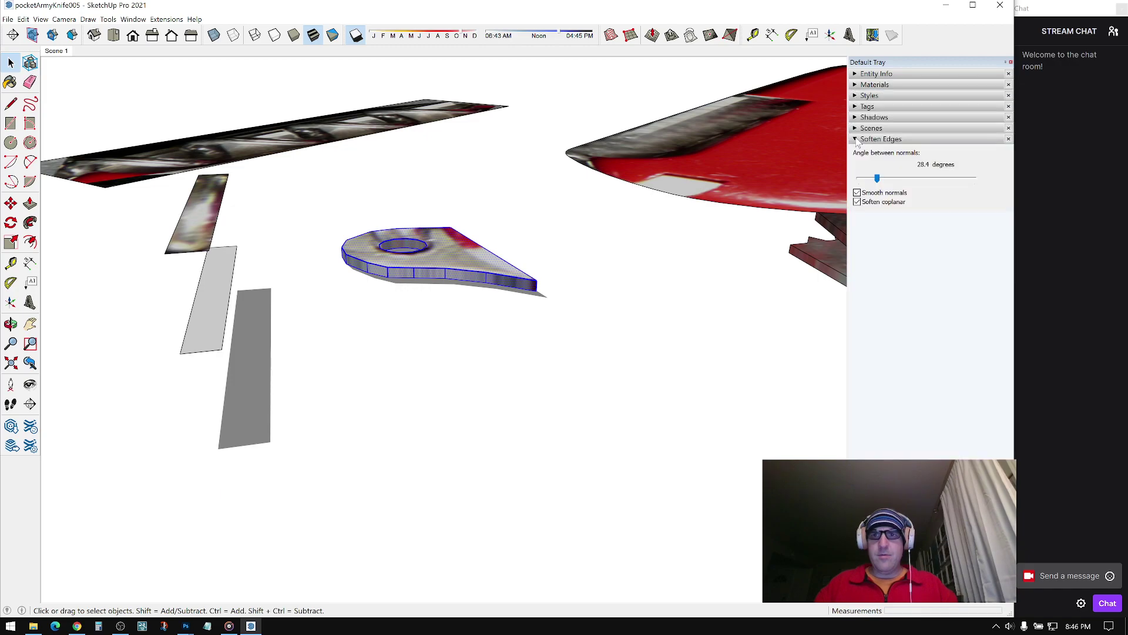
{"action": "left_click_drag", "start_coordinate": [879, 185], "coordinate": [881, 184]}
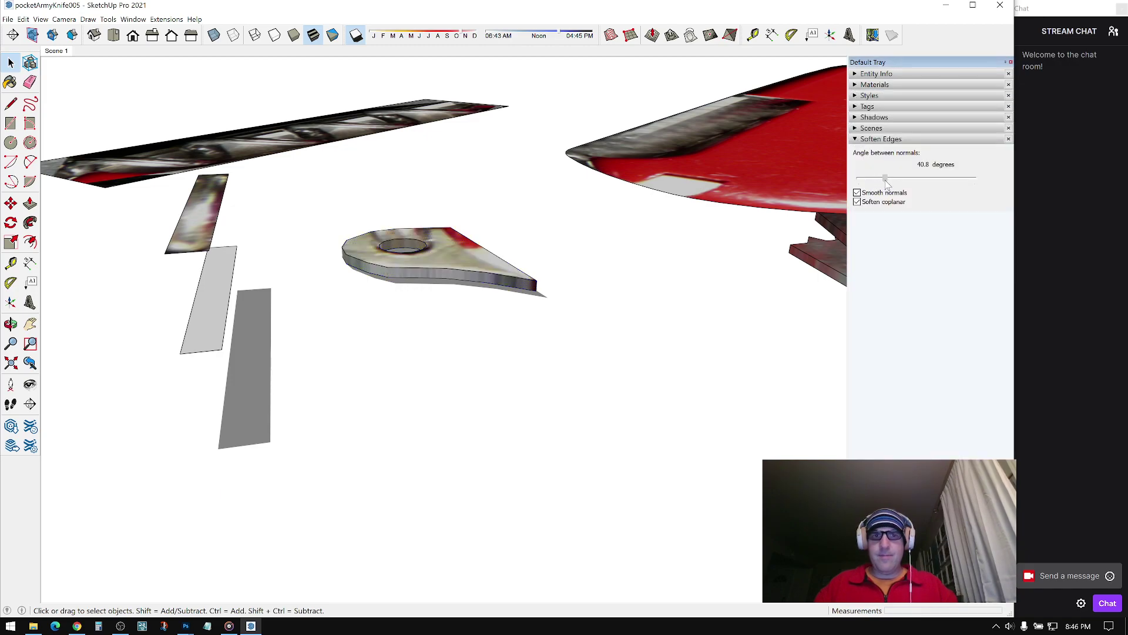
{"action": "left_click", "coordinate": [635, 230]}
{"action": "left_click", "coordinate": [856, 140]}
Step: Select the whole thickened bracket and make it a group
{"action": "middle_click_drag", "start_coordinate": [538, 227], "coordinate": [466, 276]}
{"action": "scroll", "coordinate": [467, 277], "scroll_direction": "down", "scroll_amount": 2}
{"action": "left_click_drag", "start_coordinate": [508, 207], "coordinate": [329, 390]}
{"action": "right_click", "coordinate": [421, 276]}
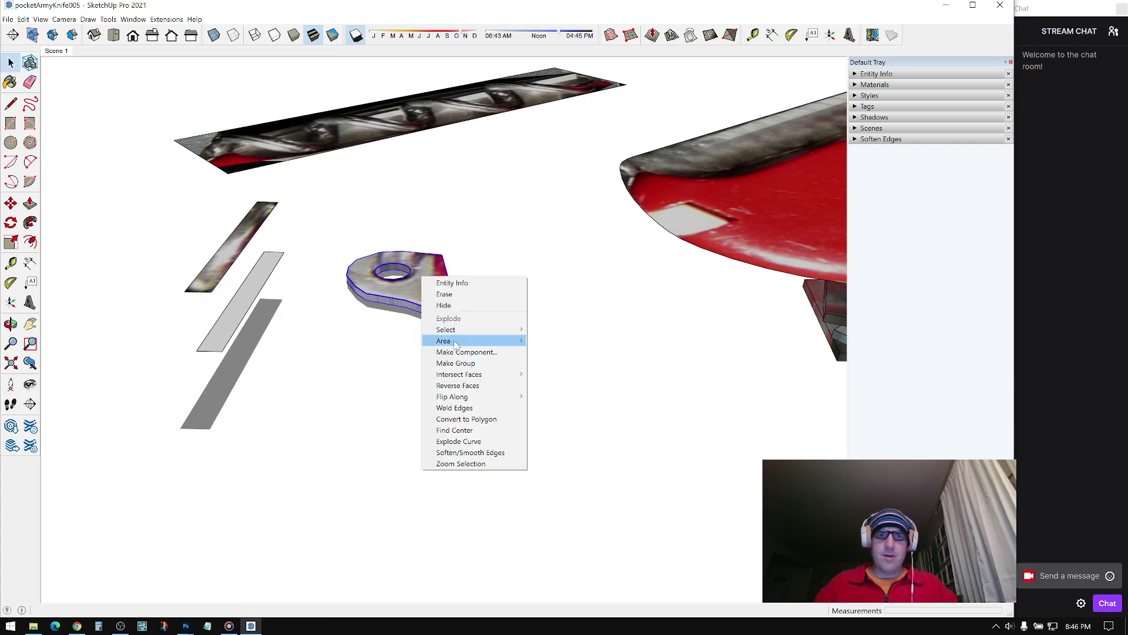
{"action": "left_click", "coordinate": [464, 366]}
Step: Move the bracket group over to the rounded end of the red handle, near its white rectangular mark
{"action": "middle_click_drag", "start_coordinate": [385, 309], "coordinate": [259, 314]}
{"action": "left_click", "coordinate": [11, 204]}
{"action": "middle_click_drag", "start_coordinate": [300, 213], "coordinate": [388, 222]}
{"action": "left_click", "coordinate": [360, 253]}
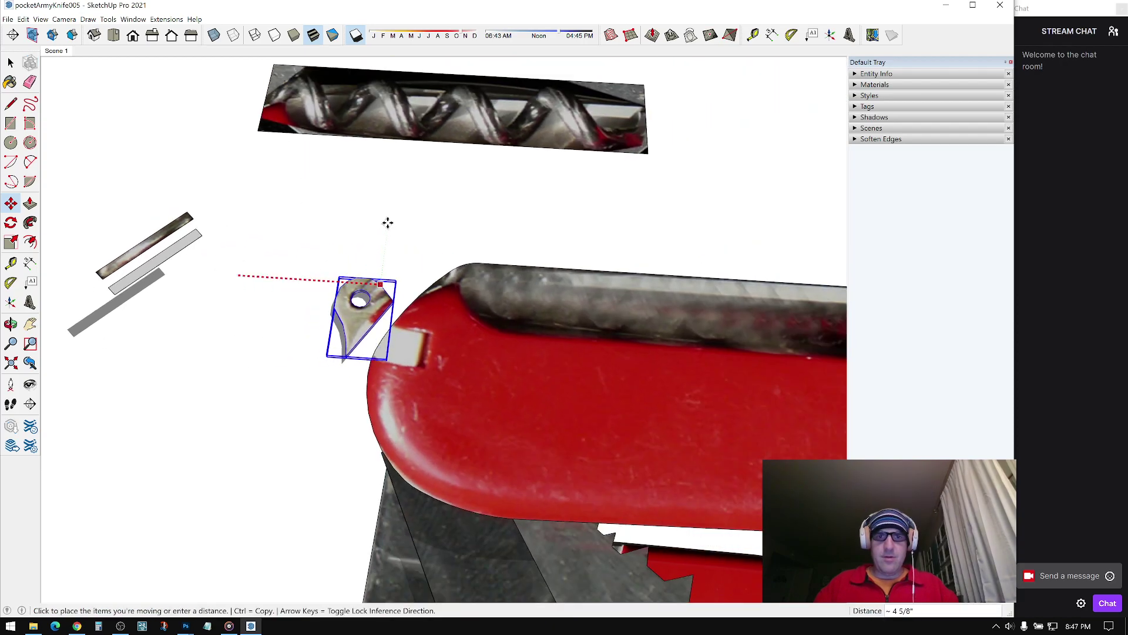
{"action": "mouse_move", "coordinate": [415, 206]}
{"action": "middle_mouse_down"}
{"action": "mouse_move", "coordinate": [493, 204]}
{"action": "mouse_move", "coordinate": [516, 116]}
{"action": "mouse_move", "coordinate": [330, 108]}
{"action": "mouse_move", "coordinate": [315, 144]}
{"action": "mouse_move", "coordinate": [335, 232]}
{"action": "mouse_move", "coordinate": [255, 312]}
{"action": "mouse_move", "coordinate": [615, 284]}
{"action": "mouse_move", "coordinate": [506, 280]}
{"action": "mouse_move", "coordinate": [555, 177]}
{"action": "mouse_move", "coordinate": [483, 241]}
{"action": "mouse_move", "coordinate": [432, 213]}
{"action": "middle_mouse_up"}
{"action": "left_click", "coordinate": [426, 228]}
Step: Lower the bracket group along the blue axis by about 7/8" to sit beneath the handle
{"action": "key", "text": "m"}
{"action": "left_click", "coordinate": [399, 215]}
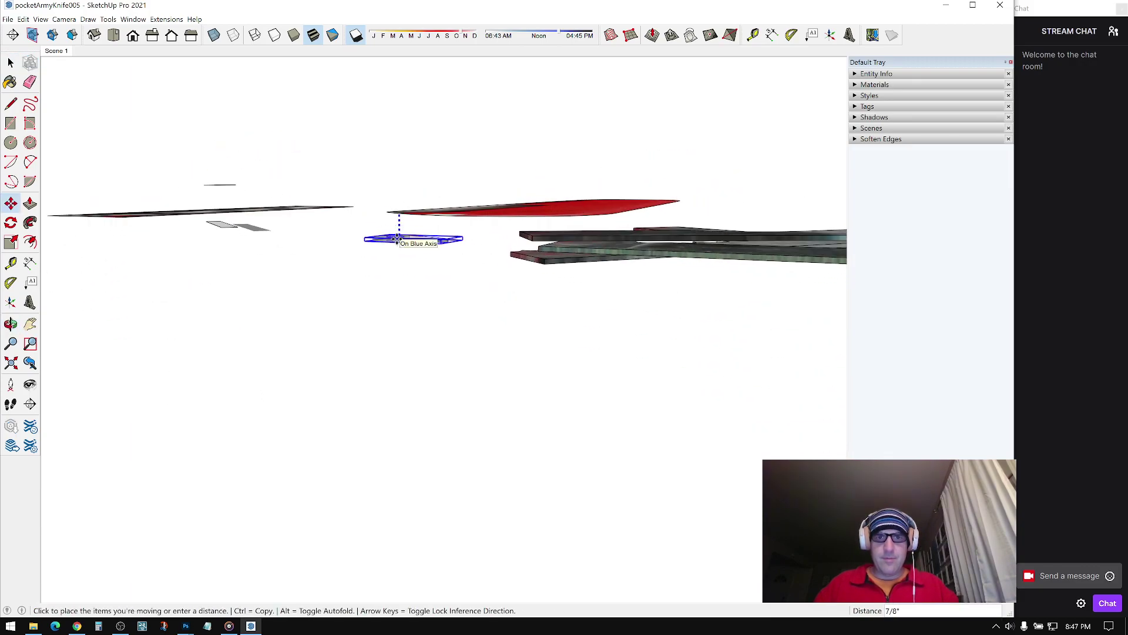
{"action": "left_click", "coordinate": [411, 238]}
Step: Draw a line across the middle of the textured strip and erase the half on its far side
{"action": "middle_click_drag", "start_coordinate": [454, 254], "coordinate": [453, 226]}
{"action": "scroll", "coordinate": [520, 209], "scroll_direction": "up", "scroll_amount": 3}
{"action": "left_click", "coordinate": [476, 215]}
{"action": "left_click", "coordinate": [10, 104]}
{"action": "left_click", "coordinate": [450, 215]}
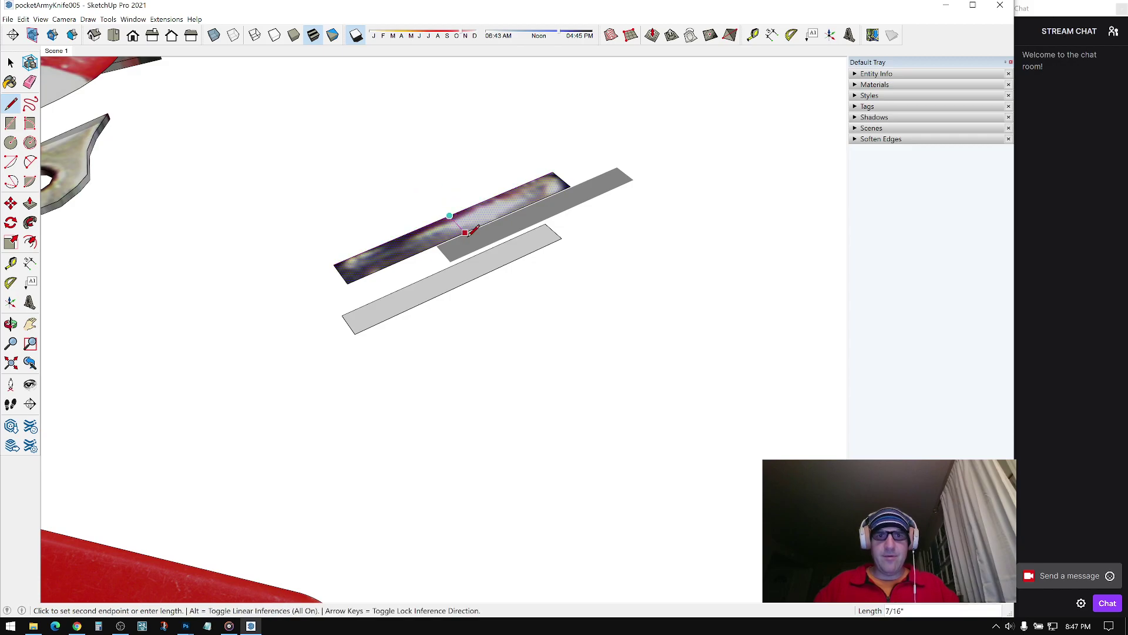
{"action": "left_click", "coordinate": [519, 290]}
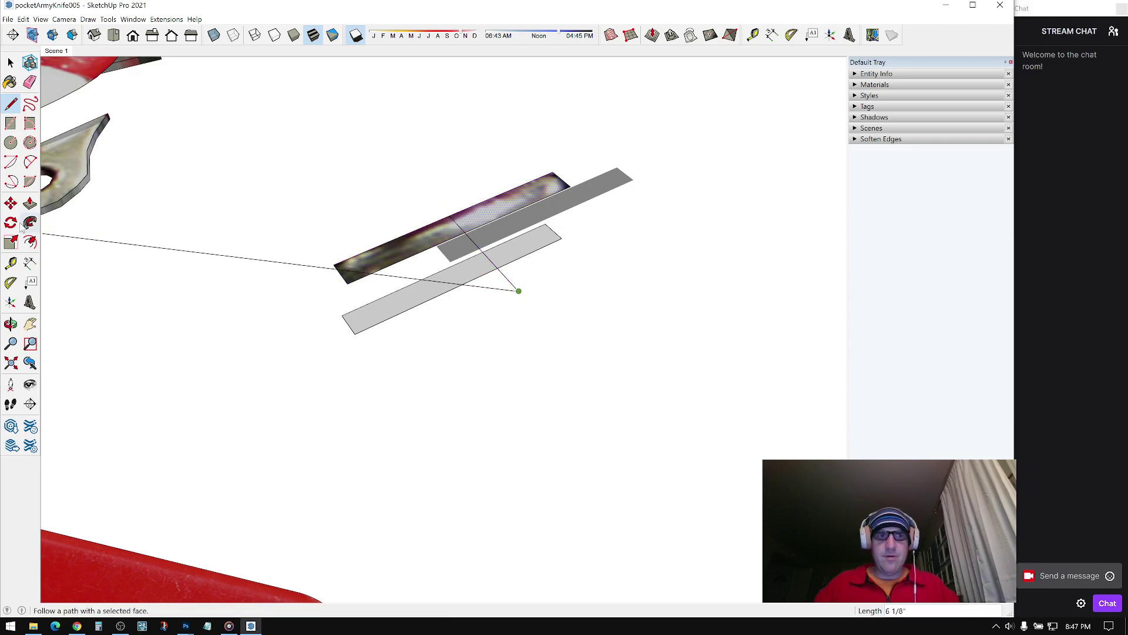
{"action": "mouse_move", "coordinate": [519, 289]}
{"action": "middle_mouse_down"}
{"action": "mouse_move", "coordinate": [463, 217]}
{"action": "mouse_move", "coordinate": [453, 255]}
{"action": "middle_mouse_up"}
{"action": "key", "text": "e"}
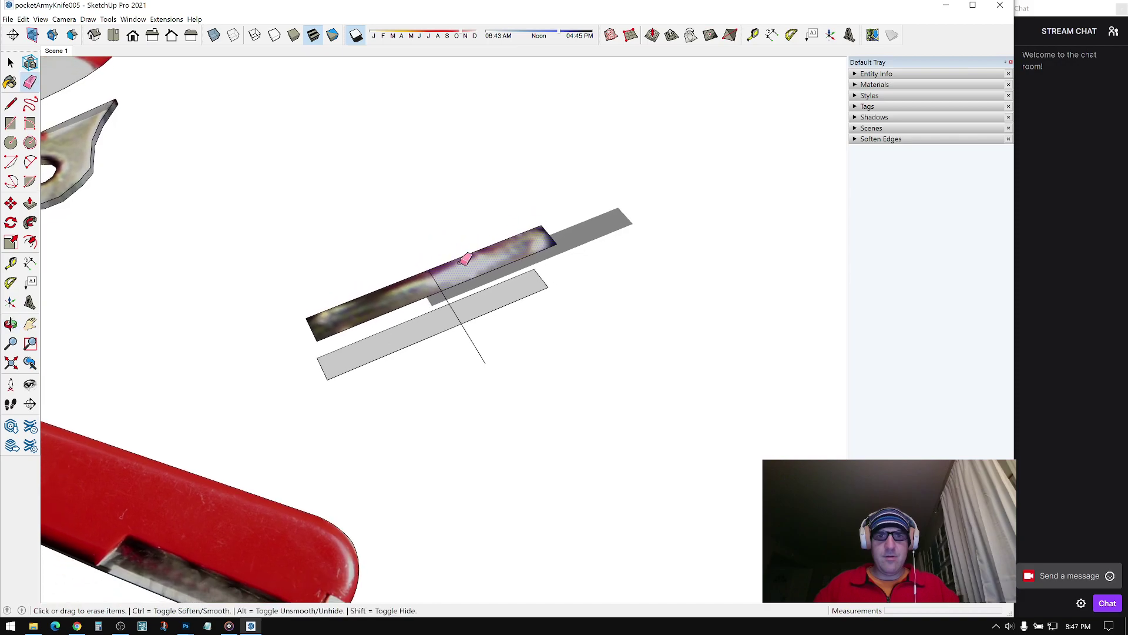
{"action": "left_click_drag", "start_coordinate": [485, 277], "coordinate": [532, 251]}
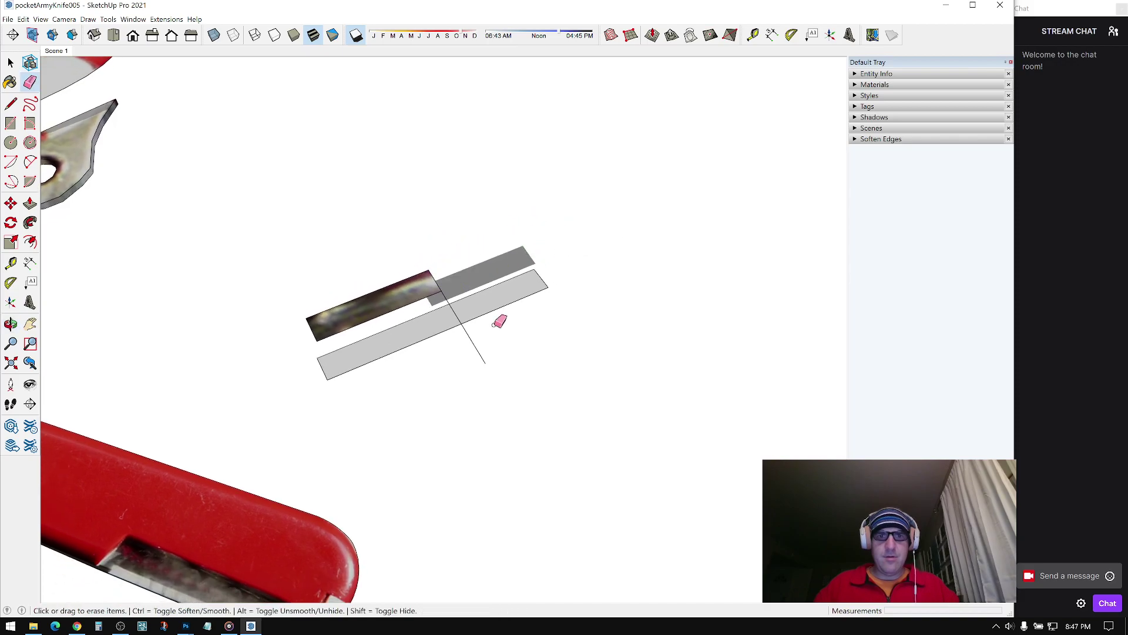
Step: Move the plain grey strip farther away from the shortened textured strip
{"action": "middle_click_drag", "start_coordinate": [474, 342], "coordinate": [470, 281]}
{"action": "key", "text": "space"}
{"action": "key", "text": "m"}
{"action": "left_click", "coordinate": [540, 269]}
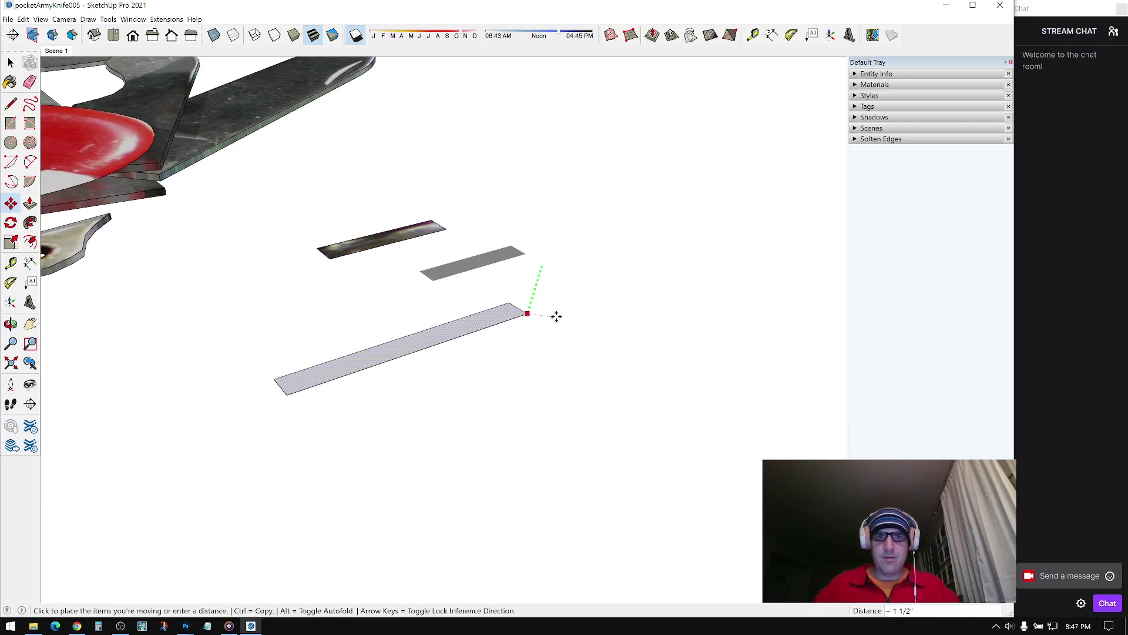
{"action": "left_click", "coordinate": [570, 389]}
{"action": "key", "text": "space"}
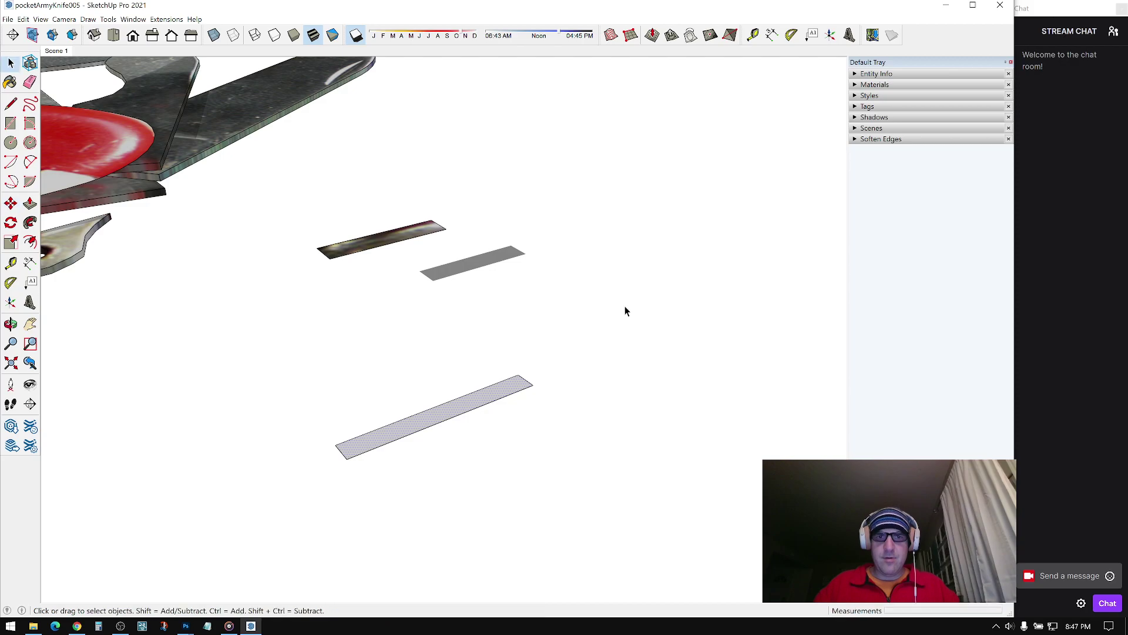
Step: Sample the photo texture from the shortened strip and paint it onto the long plain strip
{"action": "left_click", "coordinate": [858, 85]}
{"action": "left_click", "coordinate": [1005, 141]}
{"action": "left_click", "coordinate": [433, 228]}
{"action": "left_click", "coordinate": [492, 391]}
{"action": "key", "text": "space"}
Step: Select the shortened strip and paint it with the Default material
{"action": "middle_click_drag", "start_coordinate": [435, 252], "coordinate": [449, 246]}
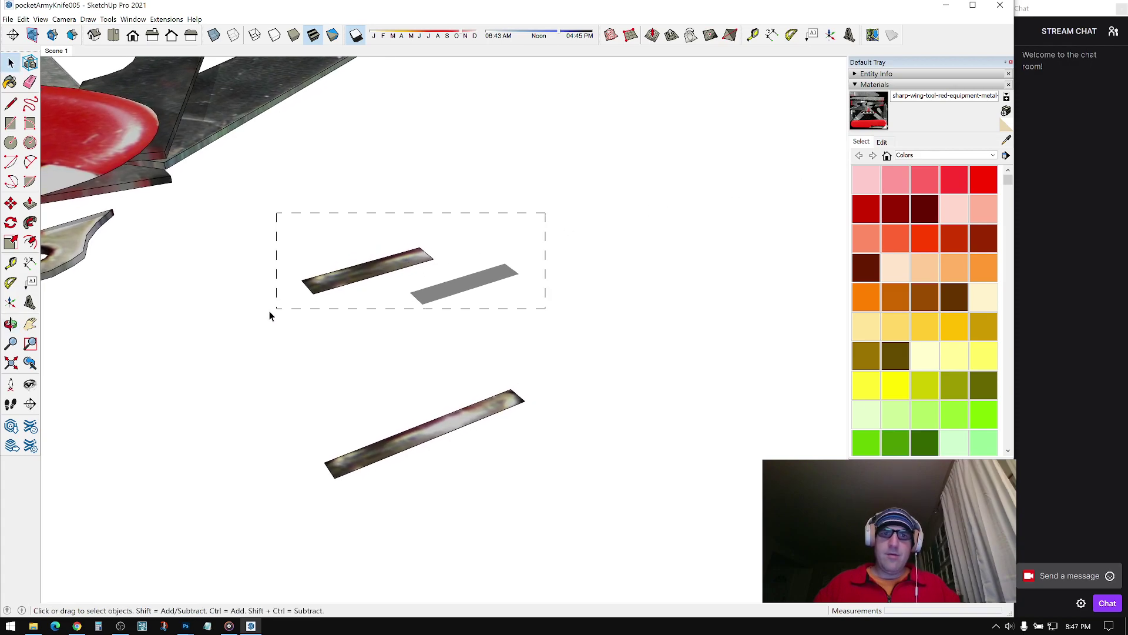
{"action": "left_click", "coordinate": [1005, 126]}
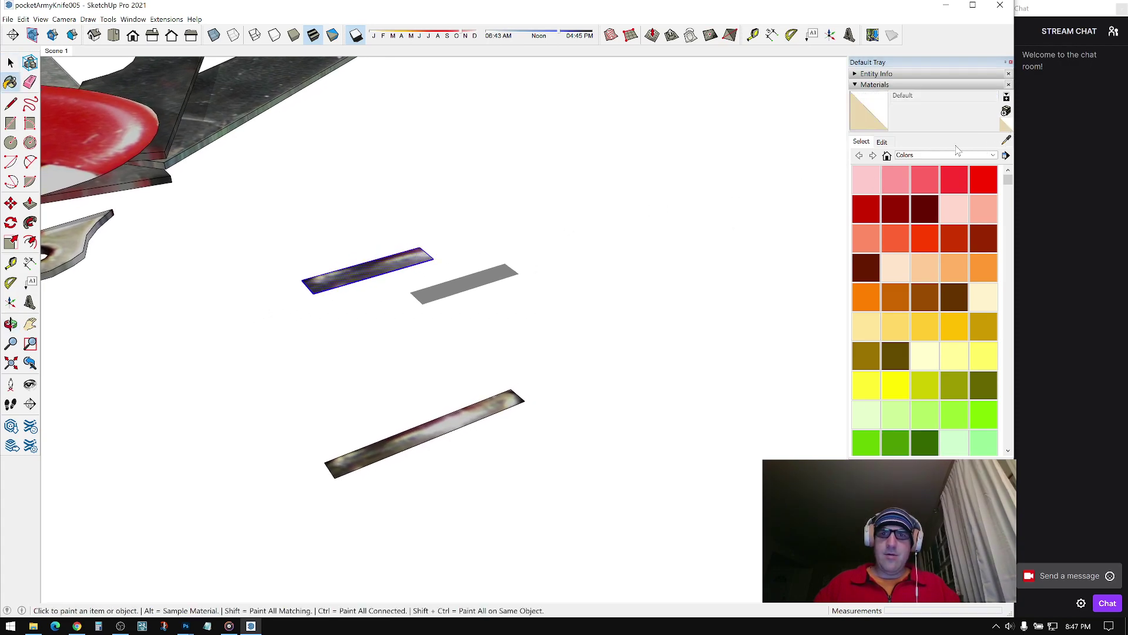
{"action": "left_click", "coordinate": [421, 252]}
{"action": "key", "text": "space"}
Step: Draw a 12-sided circle spanning the width of the plain strip near its outer end
{"action": "scroll", "coordinate": [474, 241], "scroll_direction": "up", "scroll_amount": 3}
{"action": "mouse_move", "coordinate": [447, 294]}
{"action": "middle_mouse_down"}
{"action": "mouse_move", "coordinate": [397, 351]}
{"action": "mouse_move", "coordinate": [248, 333]}
{"action": "middle_mouse_up"}
{"action": "middle_click_drag", "start_coordinate": [360, 332], "coordinate": [379, 284]}
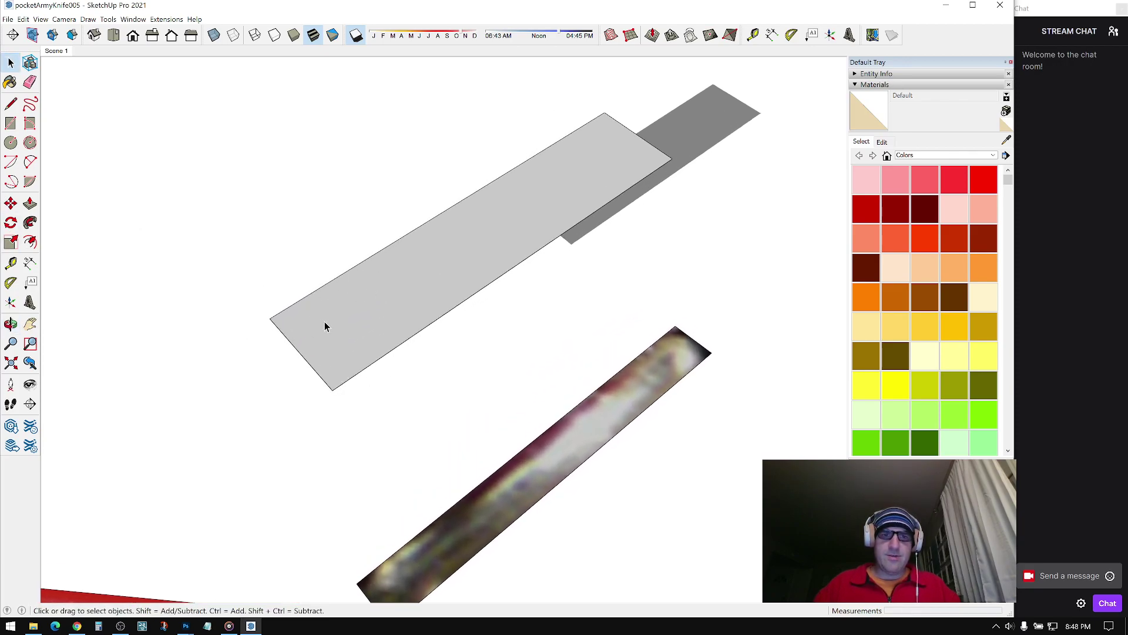
{"action": "left_click", "coordinate": [11, 143]}
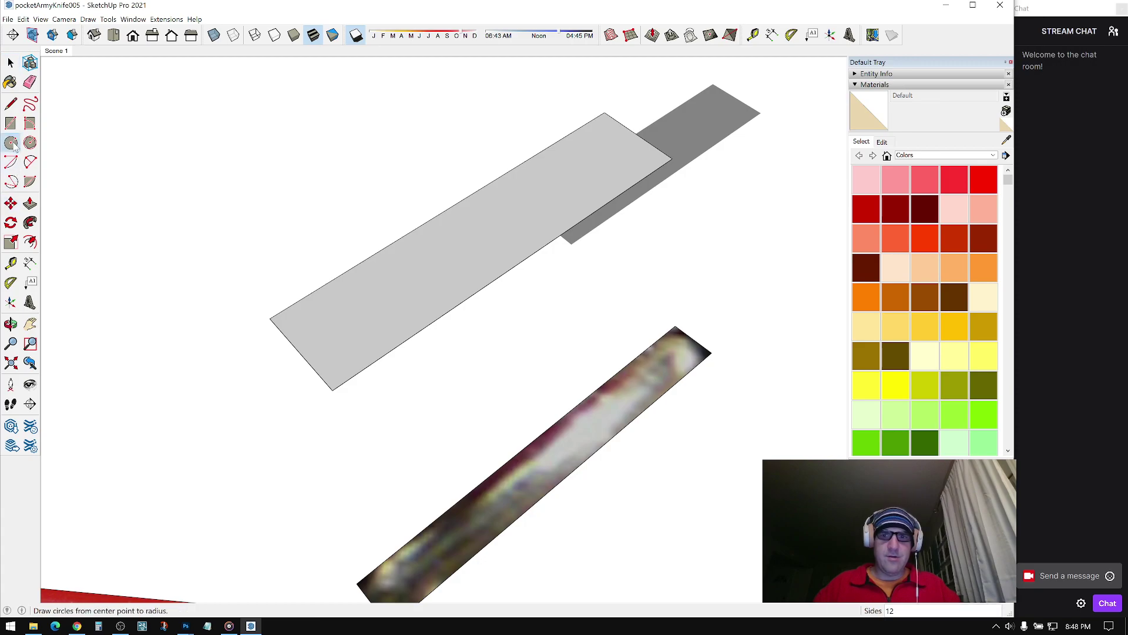
{"action": "left_click", "coordinate": [340, 327]}
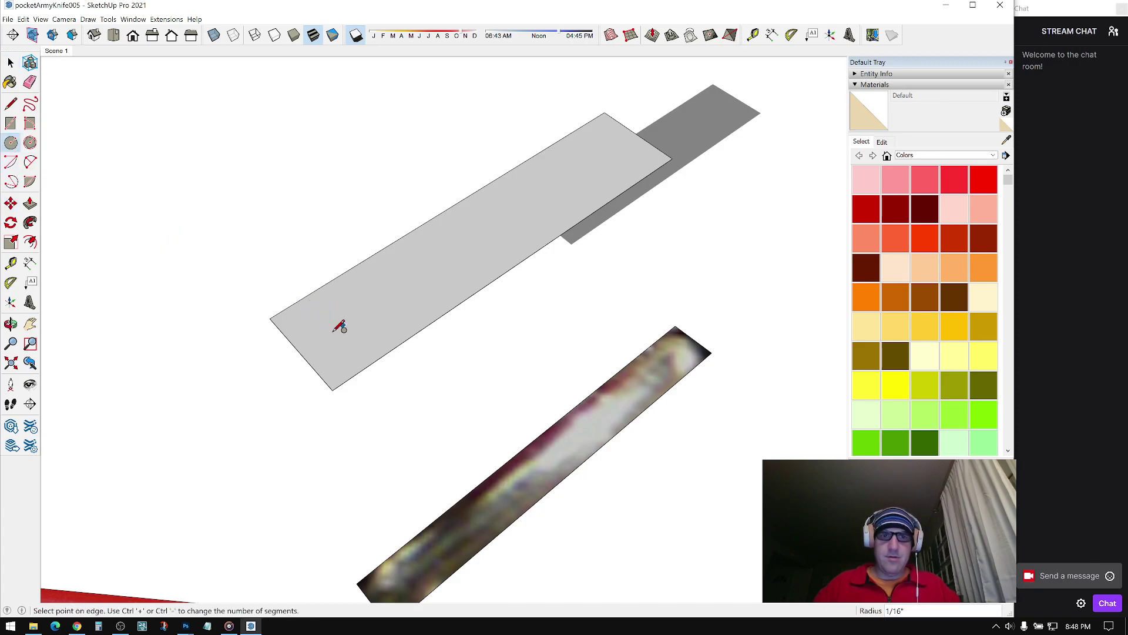
{"action": "left_click", "coordinate": [301, 352]}
Step: Draw a line across the circle from one long edge of the strip to the other
{"action": "middle_click_drag", "start_coordinate": [408, 307], "coordinate": [411, 212]}
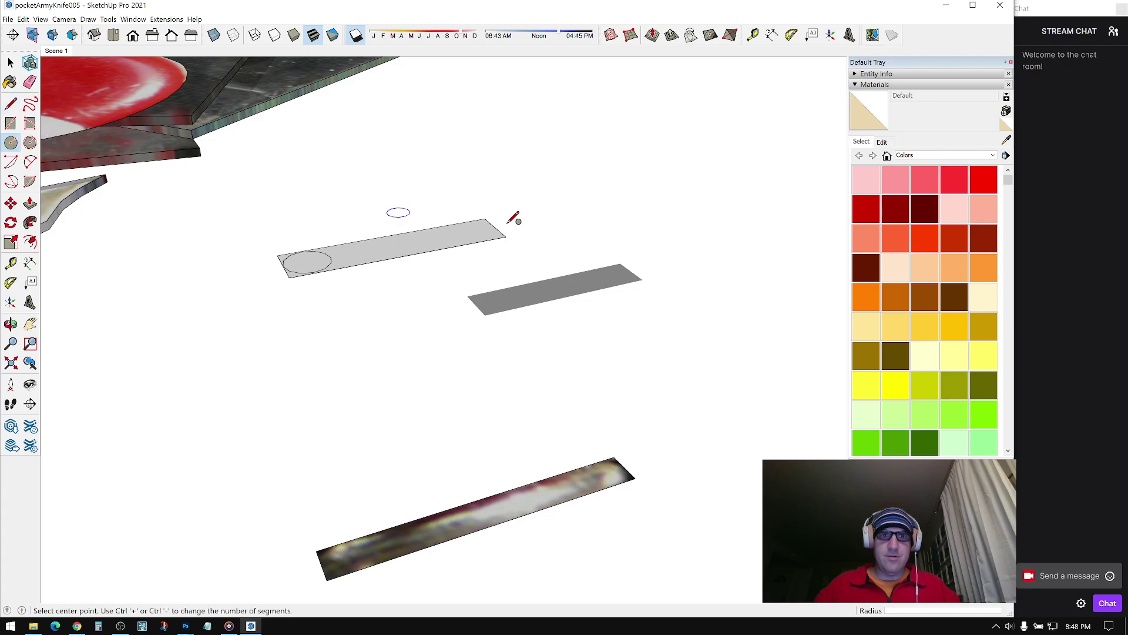
{"action": "left_click", "coordinate": [10, 104]}
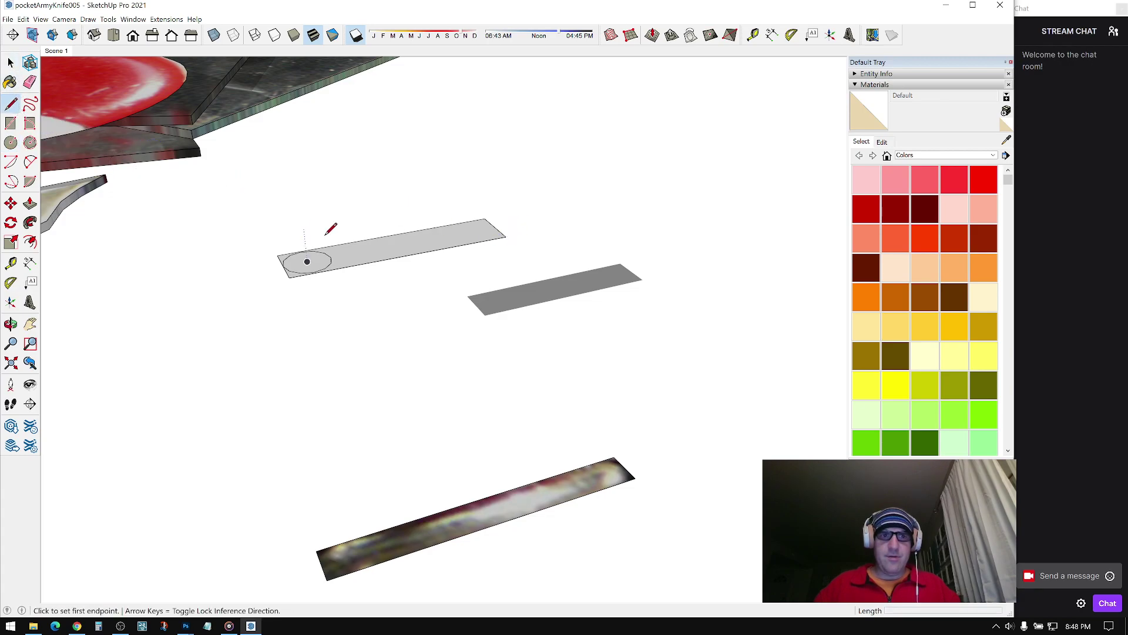
{"action": "scroll", "coordinate": [301, 267], "scroll_direction": "up", "scroll_amount": 1}
{"action": "scroll", "coordinate": [300, 274], "scroll_direction": "up", "scroll_amount": 3}
{"action": "left_click", "coordinate": [323, 276]}
{"action": "middle_click_drag", "start_coordinate": [300, 271], "coordinate": [307, 310]}
{"action": "left_click", "coordinate": [282, 223]}
{"action": "left_click", "coordinate": [310, 274]}
Step: Erase the strip's outline around the circle and the dividing line, keeping one long edge and the far end edge
{"action": "key", "text": "e"}
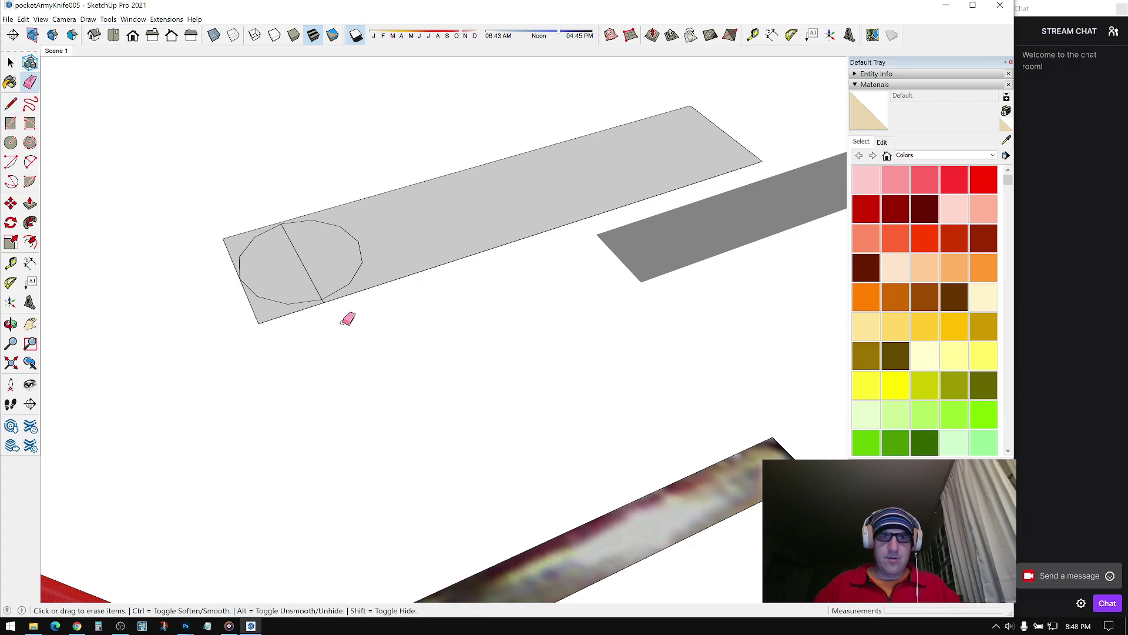
{"action": "left_click", "coordinate": [283, 317]}
{"action": "left_click_drag", "start_coordinate": [233, 259], "coordinate": [212, 246]}
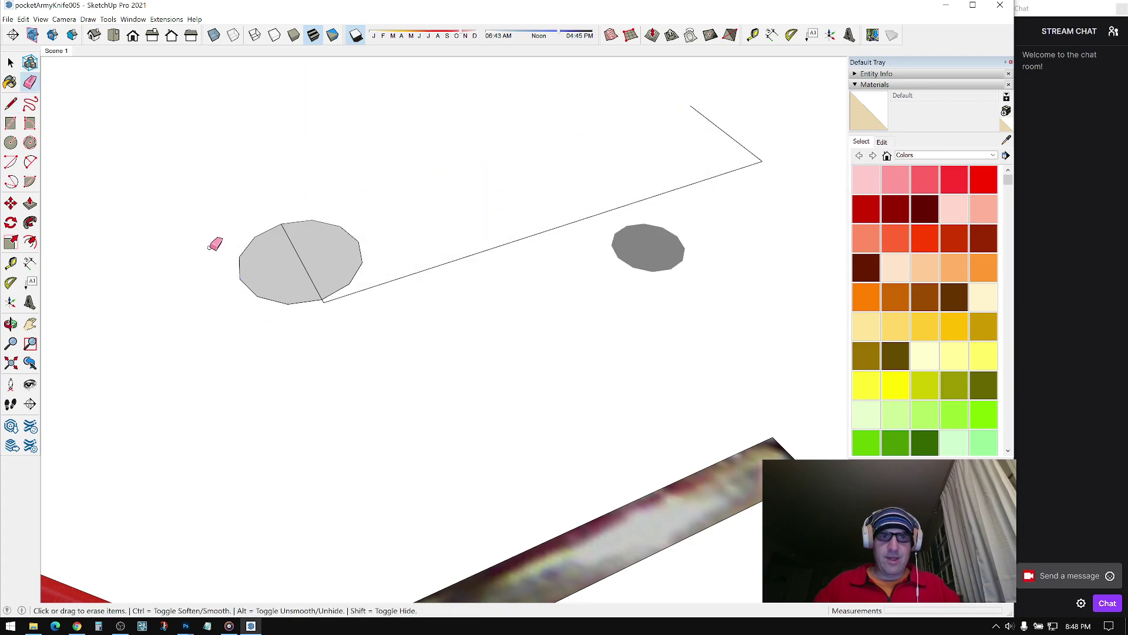
{"action": "scroll", "coordinate": [323, 307], "scroll_direction": "up", "scroll_amount": 4}
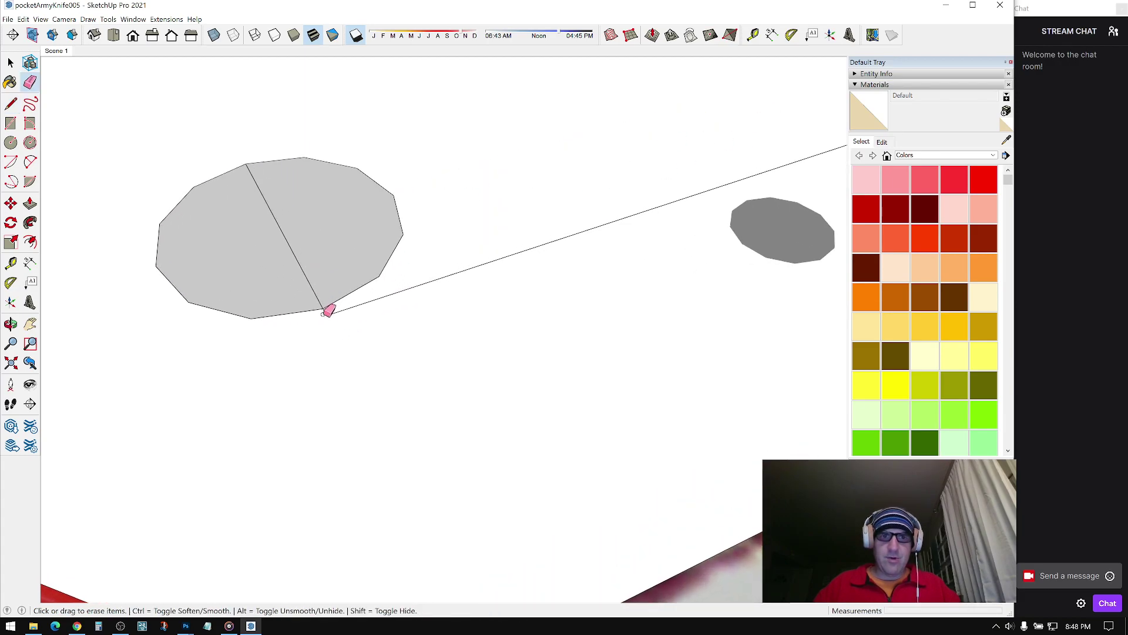
{"action": "scroll", "coordinate": [322, 265], "scroll_direction": "down", "scroll_amount": 4}
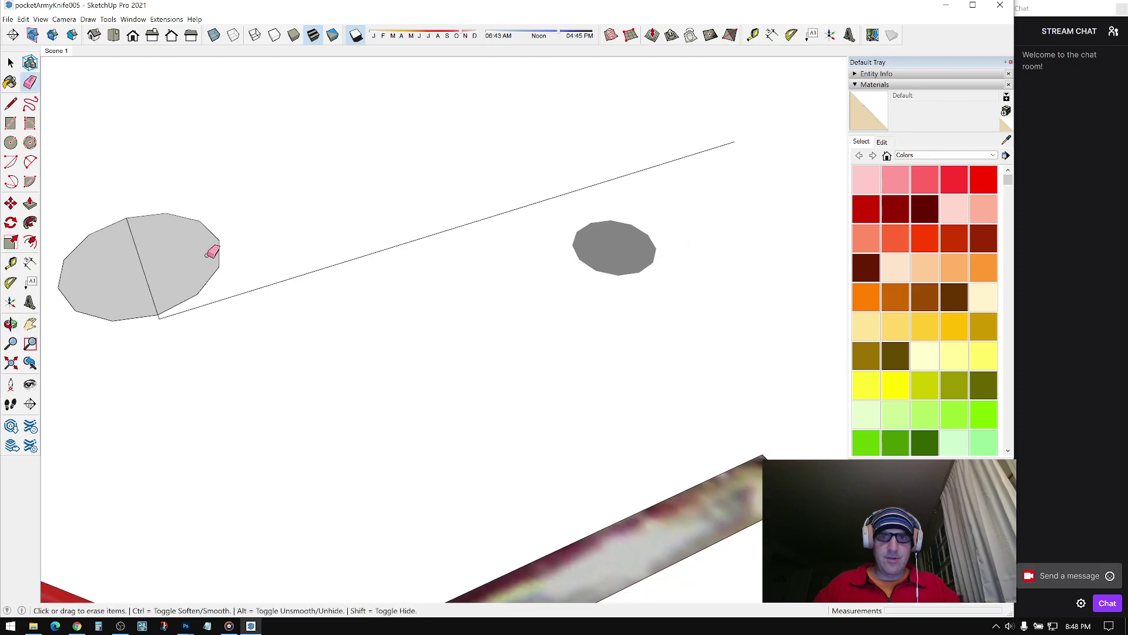
{"action": "scroll", "coordinate": [170, 287], "scroll_direction": "up", "scroll_amount": 3}
{"action": "left_click", "coordinate": [161, 244]}
{"action": "scroll", "coordinate": [176, 311], "scroll_direction": "up", "scroll_amount": 2}
{"action": "scroll", "coordinate": [176, 320], "scroll_direction": "down", "scroll_amount": 3}
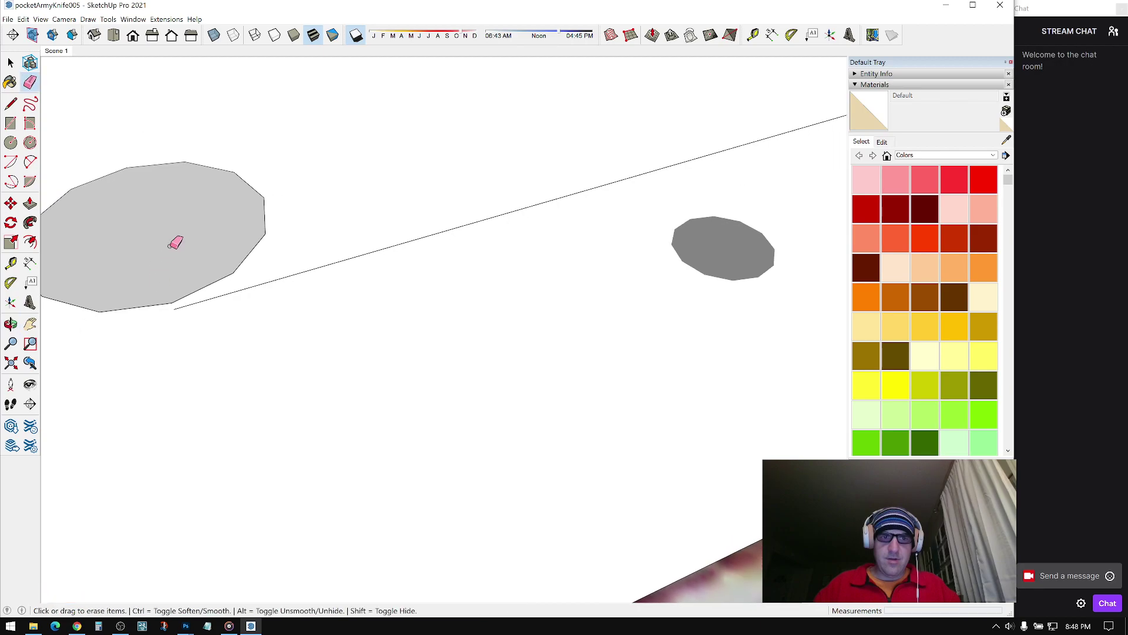
Step: Rotate a copy of the remaining long edge upright by 90 degrees about its far corner
{"action": "left_click", "coordinate": [11, 102]}
{"action": "key", "text": "space"}
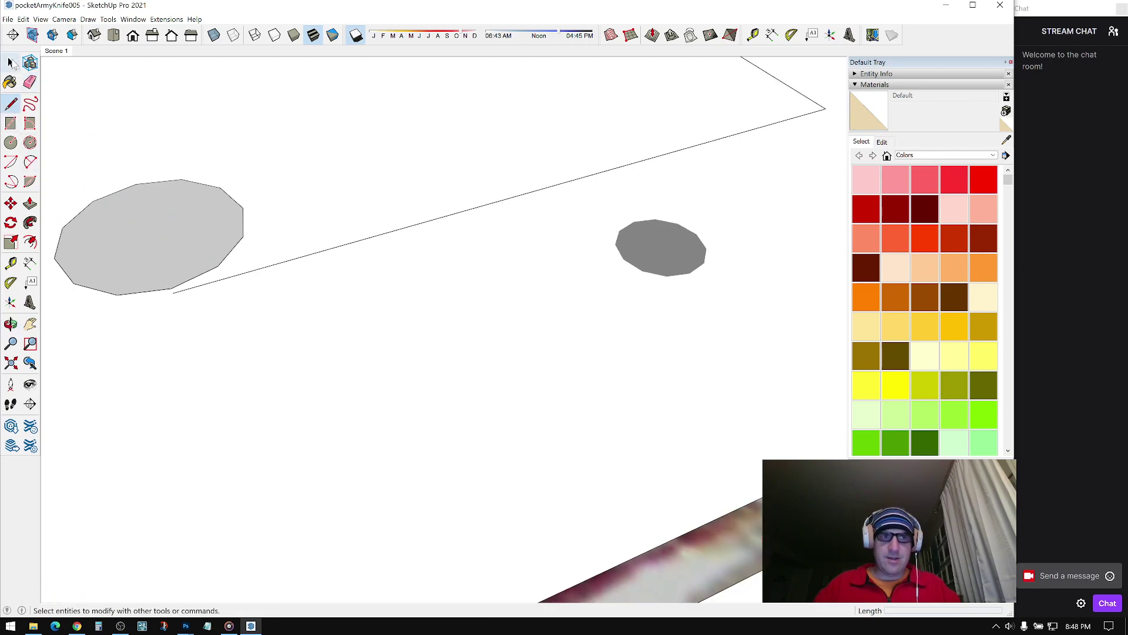
{"action": "left_click", "coordinate": [269, 265]}
{"action": "middle_click_drag", "start_coordinate": [179, 219], "coordinate": [176, 217]}
{"action": "scroll", "coordinate": [212, 206], "scroll_direction": "down", "scroll_amount": 3}
{"action": "key", "text": "m"}
{"action": "key", "text": "q"}
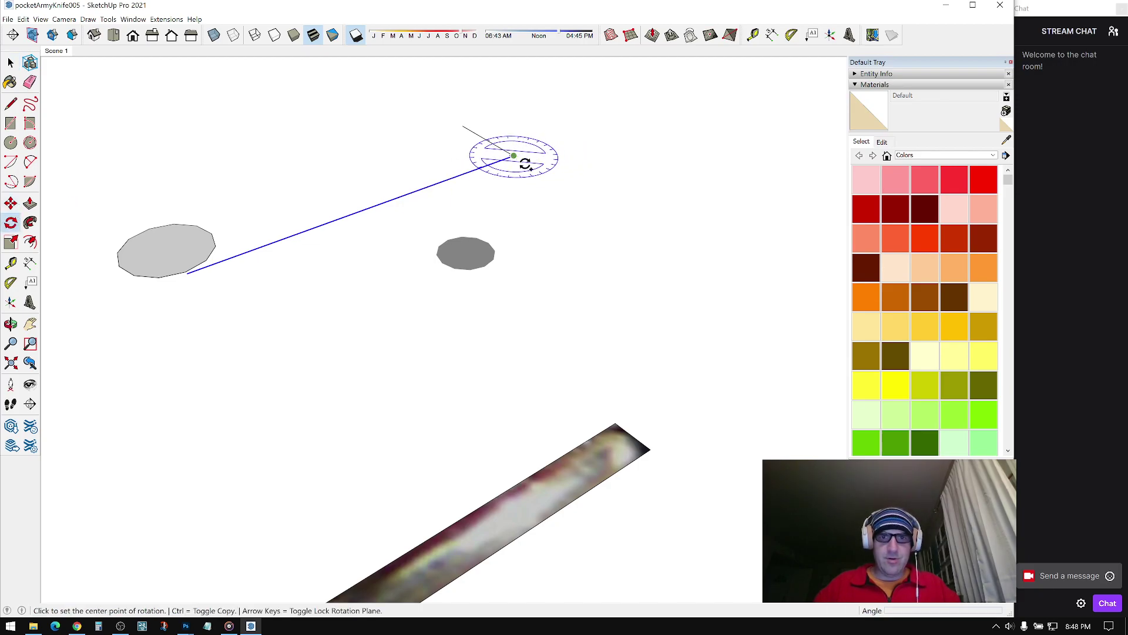
{"action": "left_click_drag", "start_coordinate": [516, 157], "coordinate": [598, 201]}
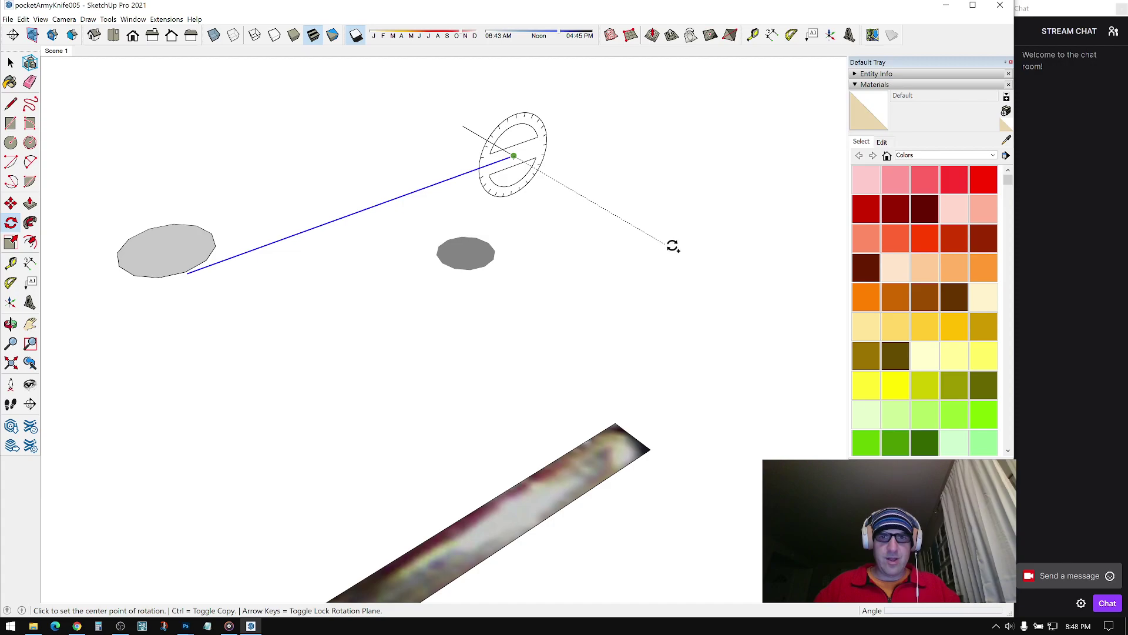
{"action": "key", "text": "ctrl"}
{"action": "left_click", "coordinate": [341, 217]}
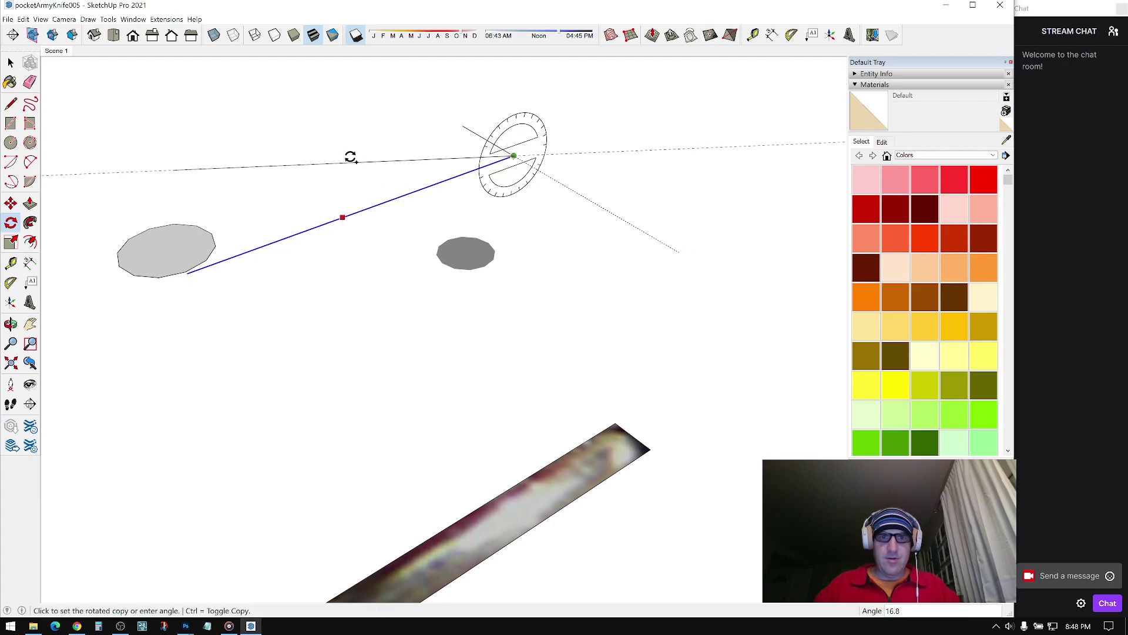
{"action": "type", "text": "90"}
{"action": "key", "text": "Return"}
{"action": "middle_click_drag", "start_coordinate": [499, 159], "coordinate": [444, 171]}
{"action": "scroll", "coordinate": [443, 171], "scroll_direction": "down", "scroll_amount": 5}
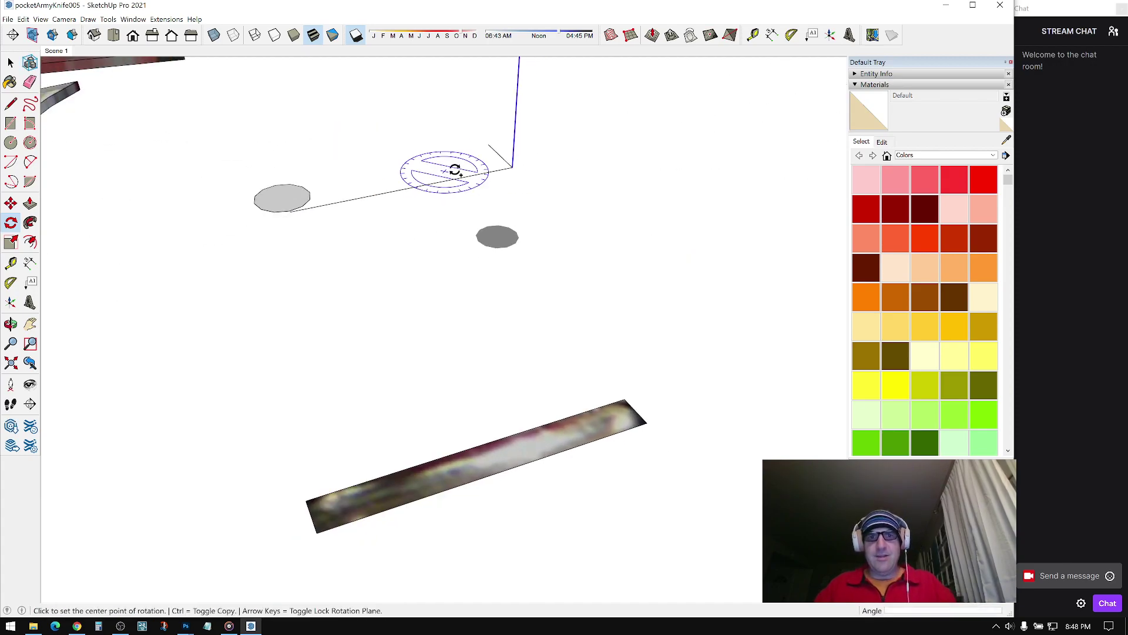
Step: Draw a line from the small circle's edge to the top of the upright line, closing a vertical triangular face
{"action": "key", "text": "space"}
{"action": "left_click", "coordinate": [10, 104]}
{"action": "left_click", "coordinate": [370, 305]}
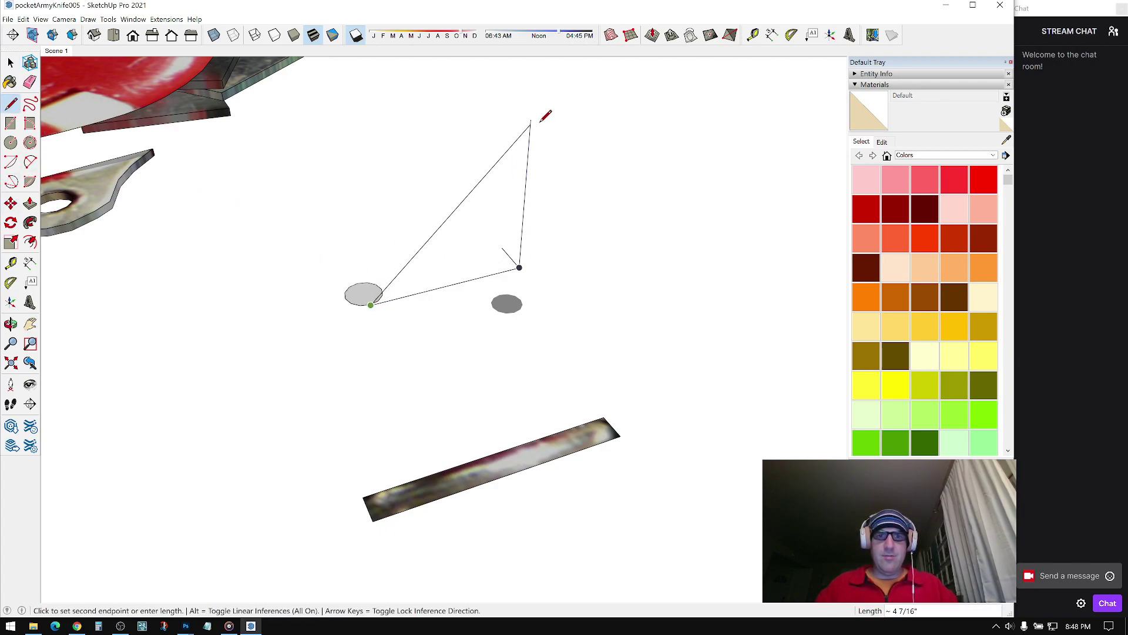
{"action": "left_click", "coordinate": [531, 121]}
{"action": "mouse_move", "coordinate": [531, 121]}
{"action": "middle_mouse_down"}
{"action": "mouse_move", "coordinate": [469, 262]}
{"action": "mouse_move", "coordinate": [820, 196]}
{"action": "mouse_move", "coordinate": [605, 202]}
{"action": "mouse_move", "coordinate": [509, 228]}
{"action": "middle_mouse_up"}
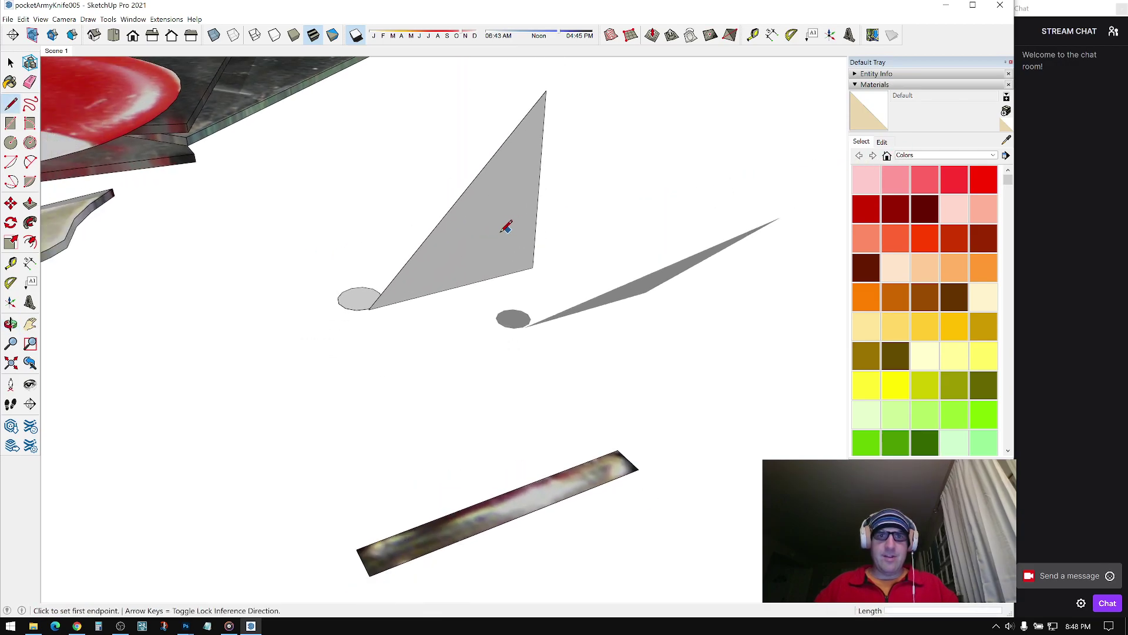
Step: Draw a circle in the triangle's plane, centered on its lower far corner, with the upright edge as radius
{"action": "left_click", "coordinate": [10, 142]}
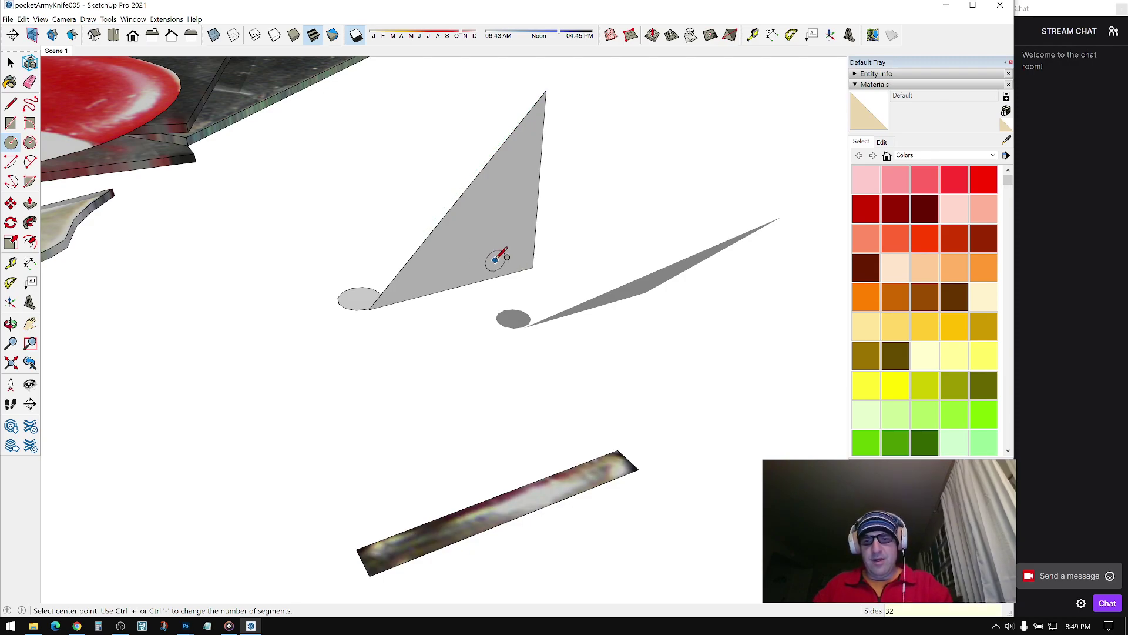
{"action": "key", "text": "Down"}
{"action": "left_click", "coordinate": [533, 267]}
{"action": "left_click", "coordinate": [547, 90]}
{"action": "mouse_move", "coordinate": [547, 90]}
{"action": "middle_mouse_down"}
{"action": "mouse_move", "coordinate": [302, 312]}
{"action": "mouse_move", "coordinate": [657, 272]}
{"action": "mouse_move", "coordinate": [448, 239]}
{"action": "mouse_move", "coordinate": [391, 212]}
{"action": "middle_mouse_up"}
Step: Erase the triangle's leftover edges inside the large upright circle
{"action": "key", "text": "e"}
{"action": "mouse_move", "coordinate": [522, 176]}
{"action": "left_mouse_down"}
{"action": "mouse_move", "coordinate": [491, 259]}
{"action": "mouse_move", "coordinate": [501, 301]}
{"action": "left_mouse_up"}
{"action": "middle_click_drag", "start_coordinate": [501, 301], "coordinate": [591, 301]}
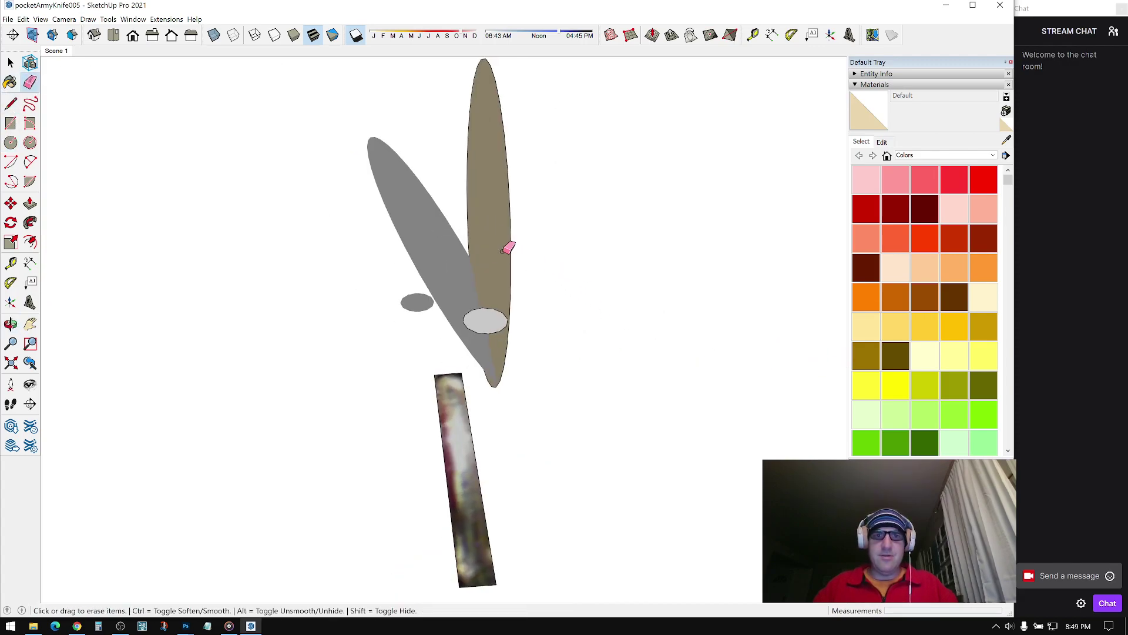
{"action": "middle_click_drag", "start_coordinate": [504, 251], "coordinate": [315, 265]}
Step: Sweep the small circle around the large circle with Follow Me and delete the disc inside the ring
{"action": "key", "text": "space"}
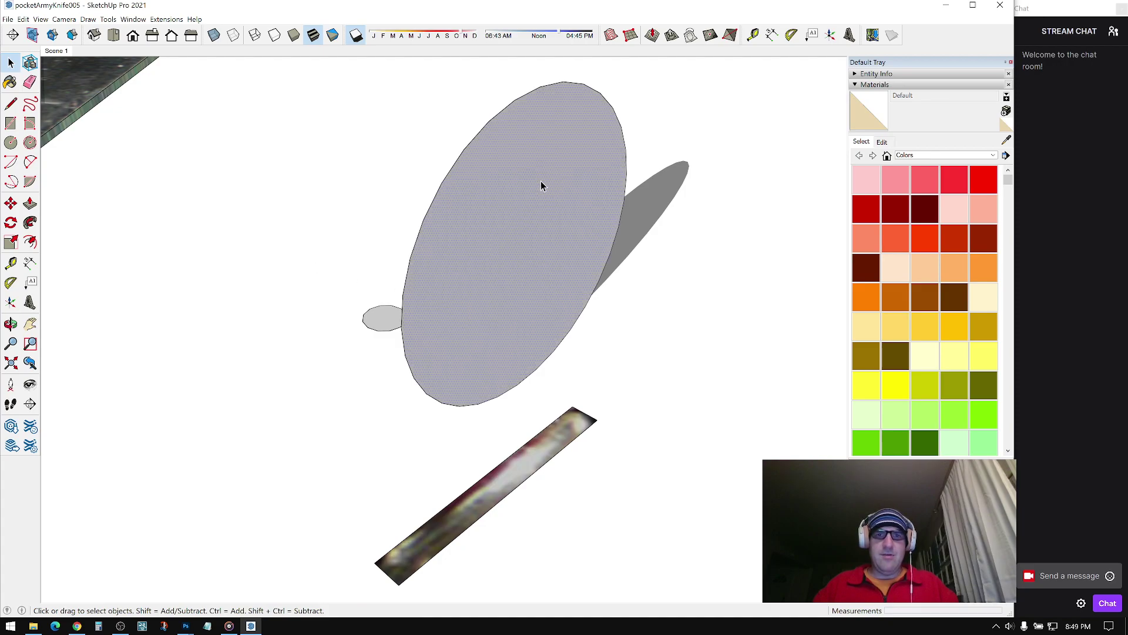
{"action": "left_click", "coordinate": [31, 223]}
{"action": "left_click", "coordinate": [382, 326]}
{"action": "key", "text": "o"}
{"action": "left_click_drag", "start_coordinate": [468, 300], "coordinate": [502, 262]}
{"action": "key", "text": "space"}
{"action": "double_click", "coordinate": [502, 262]}
{"action": "key", "text": "Delete"}
{"action": "middle_click_drag", "start_coordinate": [501, 262], "coordinate": [640, 156]}
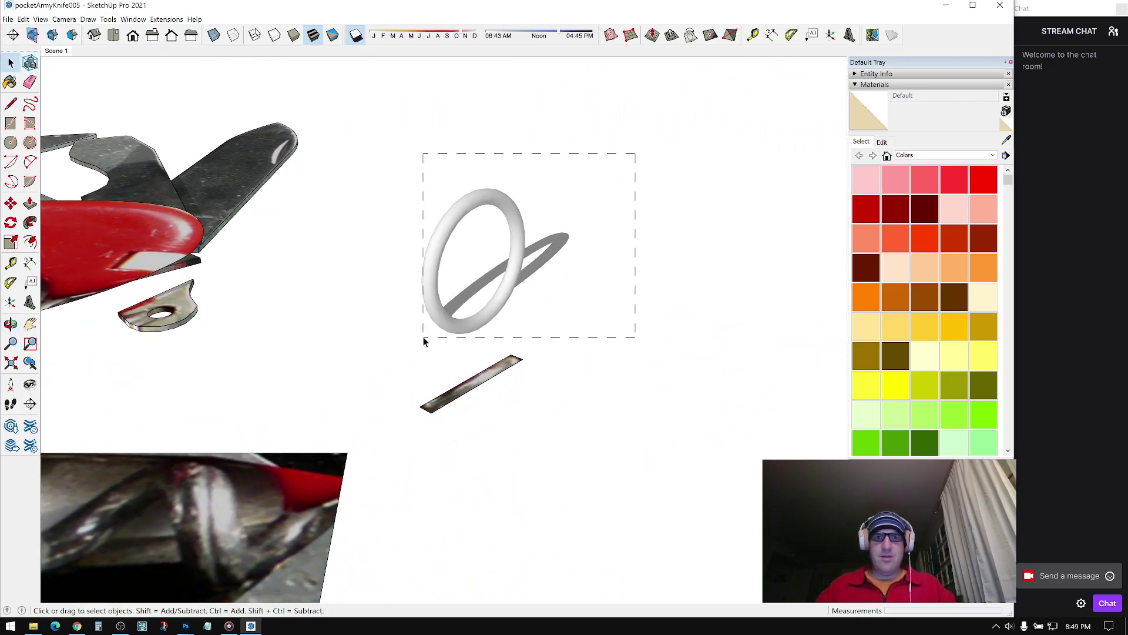
Step: Sample the metal texture from the strip and paint the ring with it
{"action": "left_click", "coordinate": [1006, 140]}
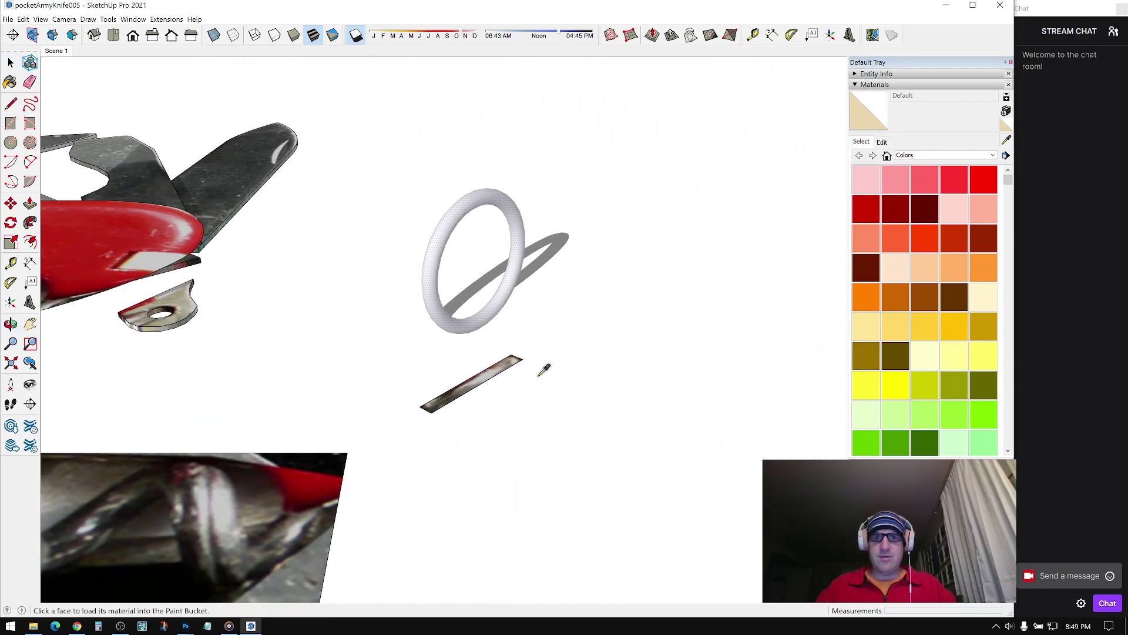
{"action": "left_click", "coordinate": [499, 369]}
{"action": "left_click", "coordinate": [448, 232]}
{"action": "mouse_move", "coordinate": [479, 240]}
{"action": "middle_mouse_down"}
{"action": "mouse_move", "coordinate": [486, 373]}
{"action": "mouse_move", "coordinate": [546, 365]}
{"action": "middle_mouse_up"}
Step: Delete the textured strip below the ring
{"action": "key", "text": "space"}
{"action": "left_click", "coordinate": [562, 360]}
{"action": "left_click_drag", "start_coordinate": [372, 450], "coordinate": [372, 450]}
{"action": "middle_click_drag", "start_coordinate": [474, 452], "coordinate": [332, 328]}
{"action": "left_click", "coordinate": [322, 314]}
Step: Select the whole ring and paint it with the red Color A05 material
{"action": "left_click", "coordinate": [698, 233]}
{"action": "middle_click_drag", "start_coordinate": [698, 233], "coordinate": [592, 251]}
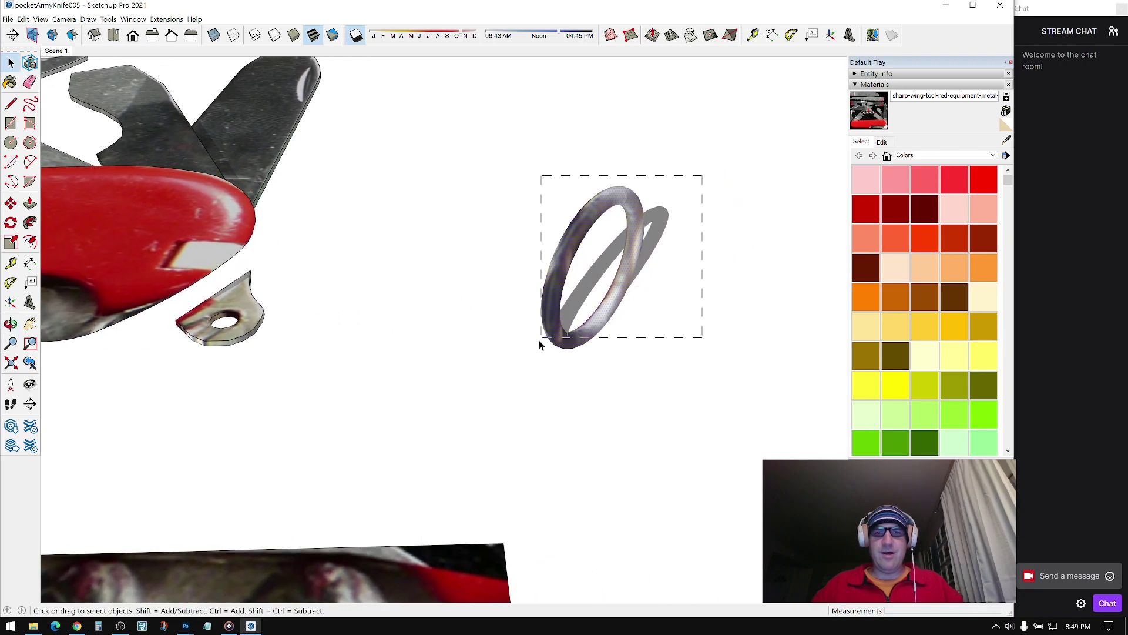
{"action": "left_click", "coordinate": [867, 210]}
{"action": "left_click", "coordinate": [620, 193]}
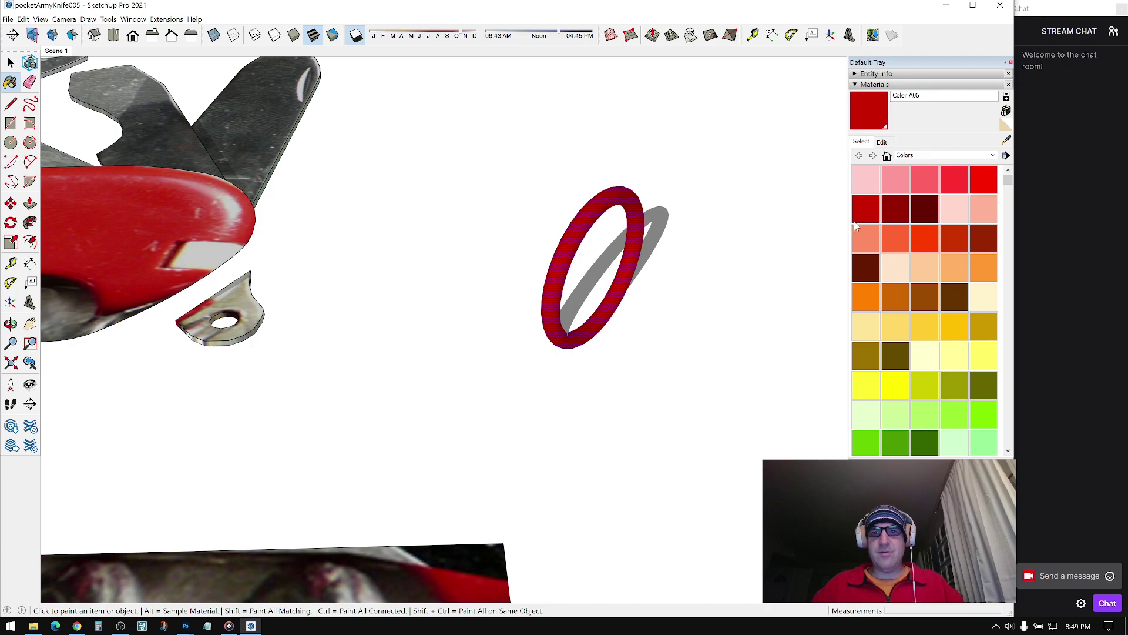
Step: Enable a texture image for the Color A05 material and look through the Metal folder of the texture library
{"action": "left_click", "coordinate": [883, 142]}
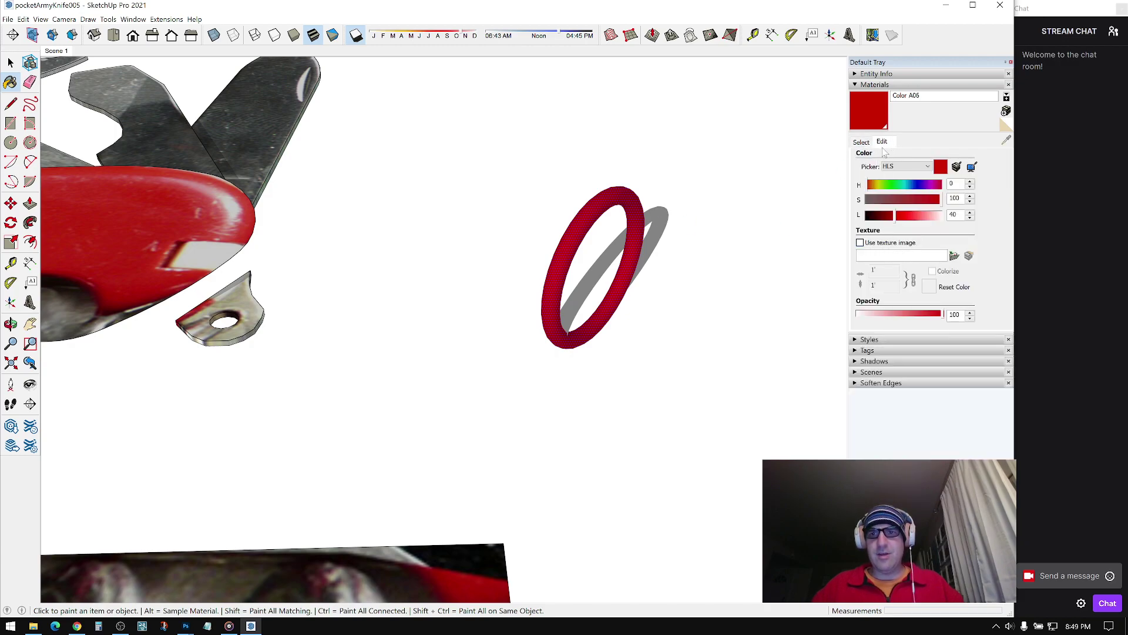
{"action": "left_click", "coordinate": [860, 243]}
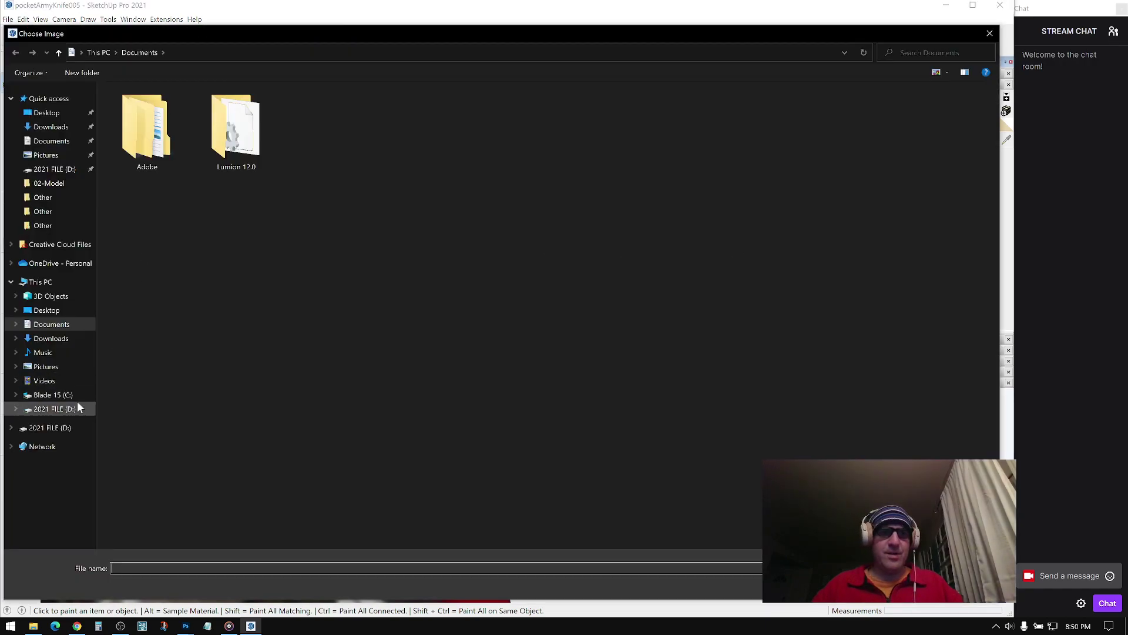
{"action": "left_click", "coordinate": [50, 427]}
{"action": "double_click", "coordinate": [154, 141]}
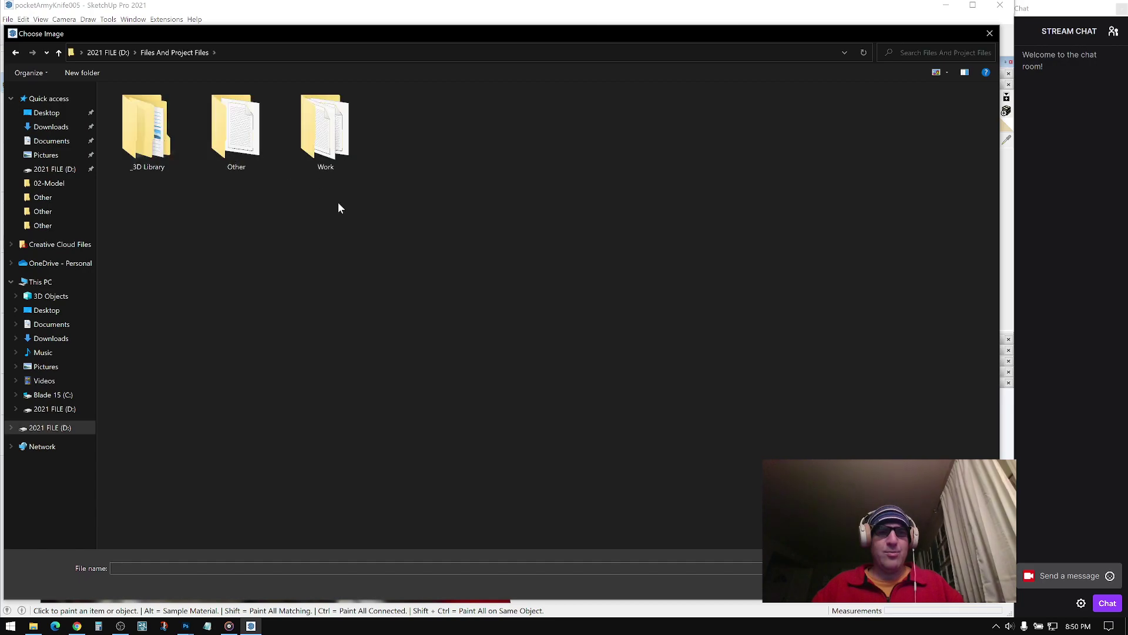
{"action": "double_click", "coordinate": [143, 143]}
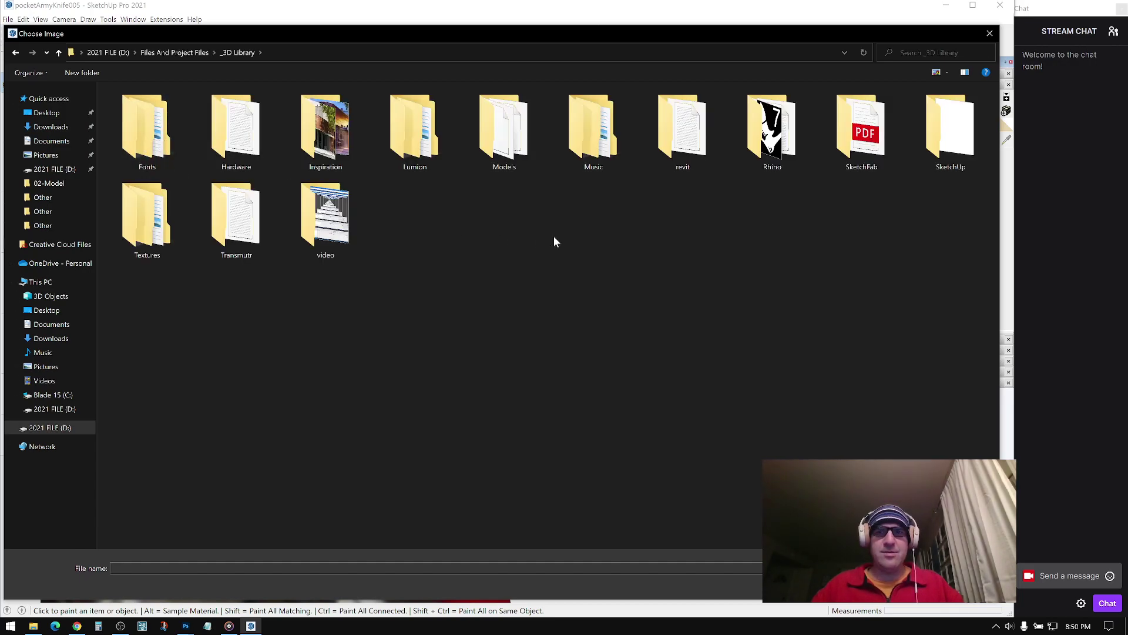
{"action": "double_click", "coordinate": [163, 228]}
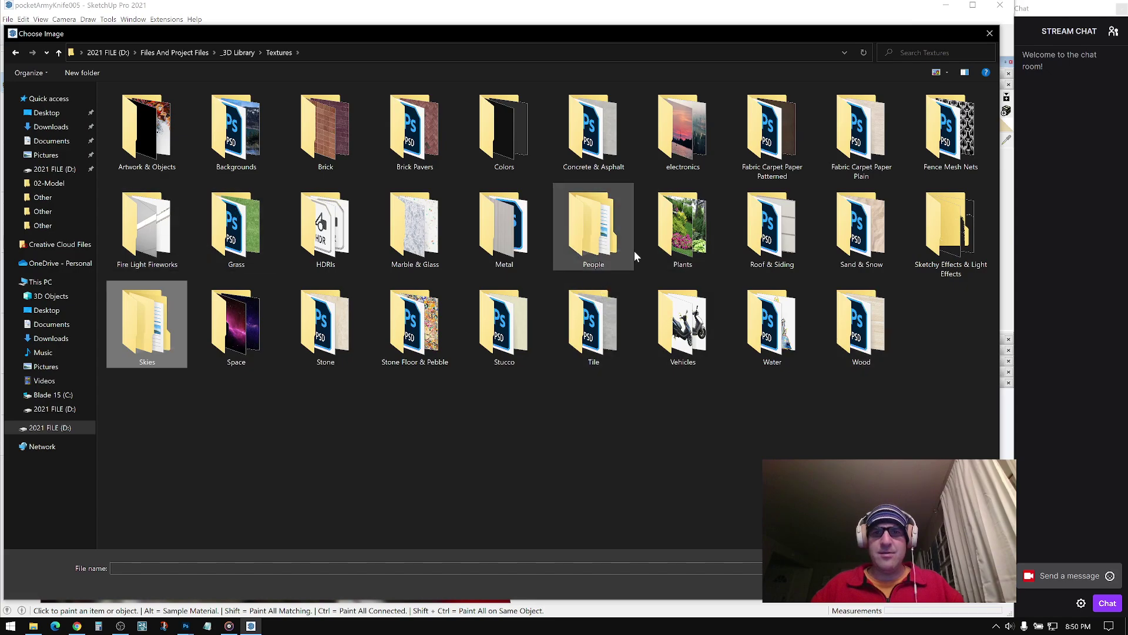
{"action": "double_click", "coordinate": [513, 236]}
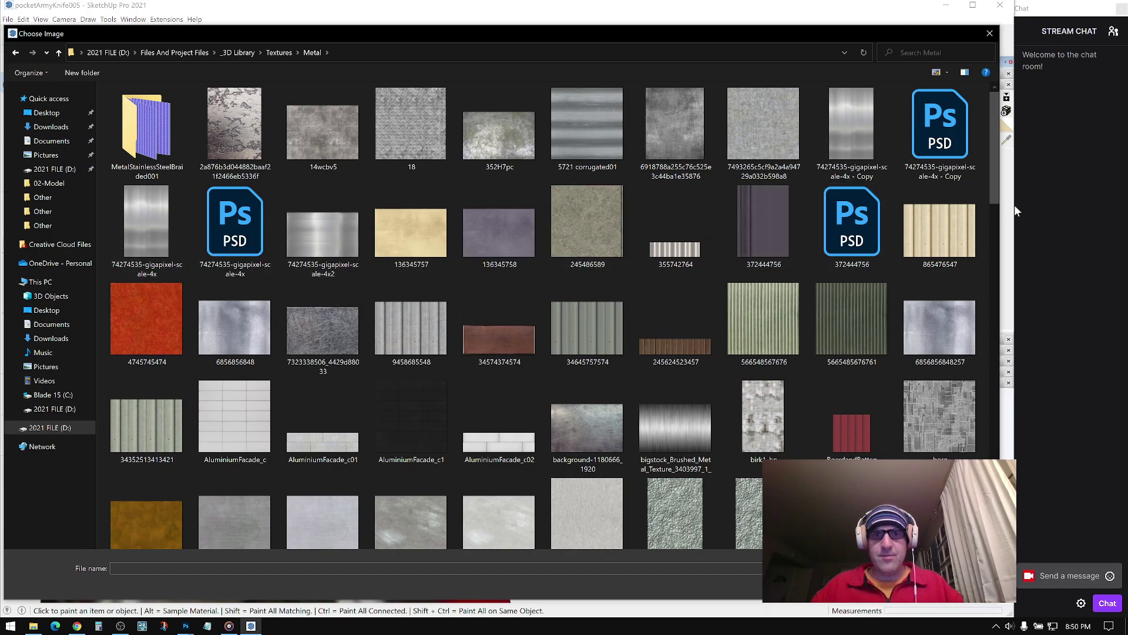
{"action": "left_click_drag", "start_coordinate": [993, 135], "coordinate": [993, 452]}
{"action": "left_click_drag", "start_coordinate": [1010, 507], "coordinate": [986, 76]}
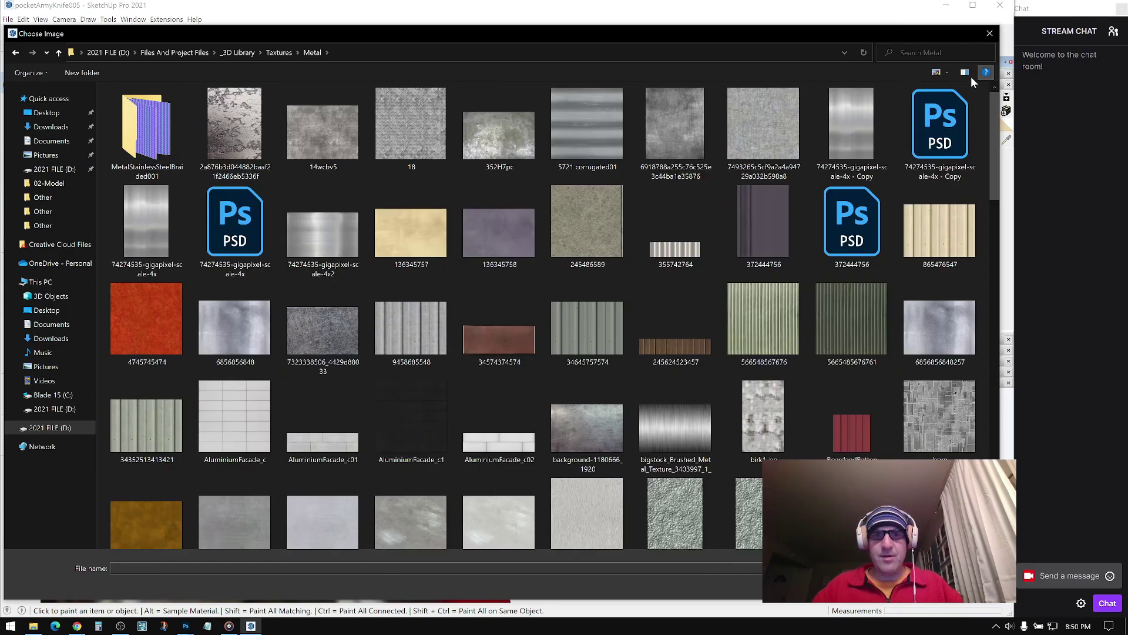
Step: Load the image 74274535-gigapixel-scale-4x - Copy from the pen folder under twitch videos as the material's texture
{"action": "left_click", "coordinate": [55, 428]}
{"action": "double_click", "coordinate": [144, 127]}
{"action": "double_click", "coordinate": [325, 130]}
{"action": "double_click", "coordinate": [161, 137]}
{"action": "double_click", "coordinate": [503, 128]}
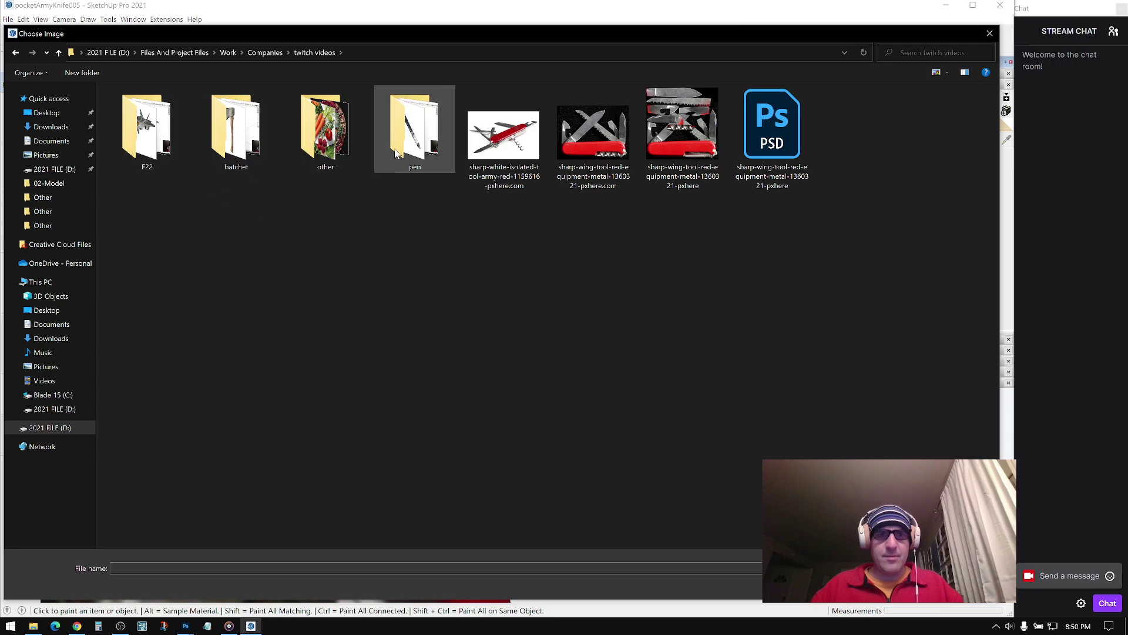
{"action": "double_click", "coordinate": [414, 128]}
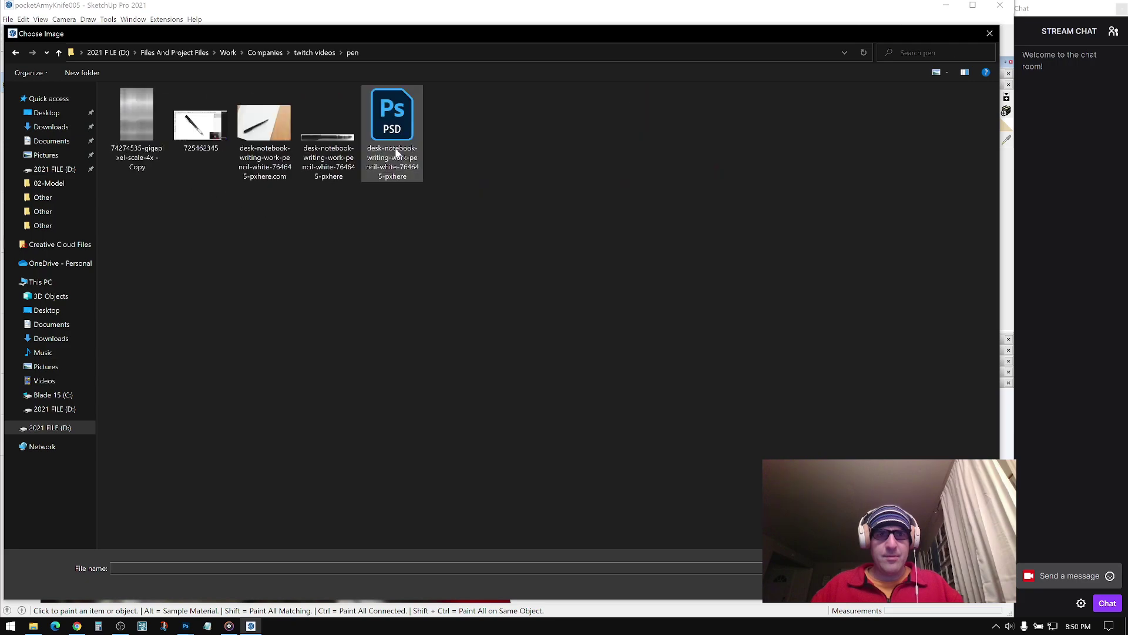
{"action": "double_click", "coordinate": [138, 112]}
{"action": "middle_click_drag", "start_coordinate": [564, 227], "coordinate": [774, 290]}
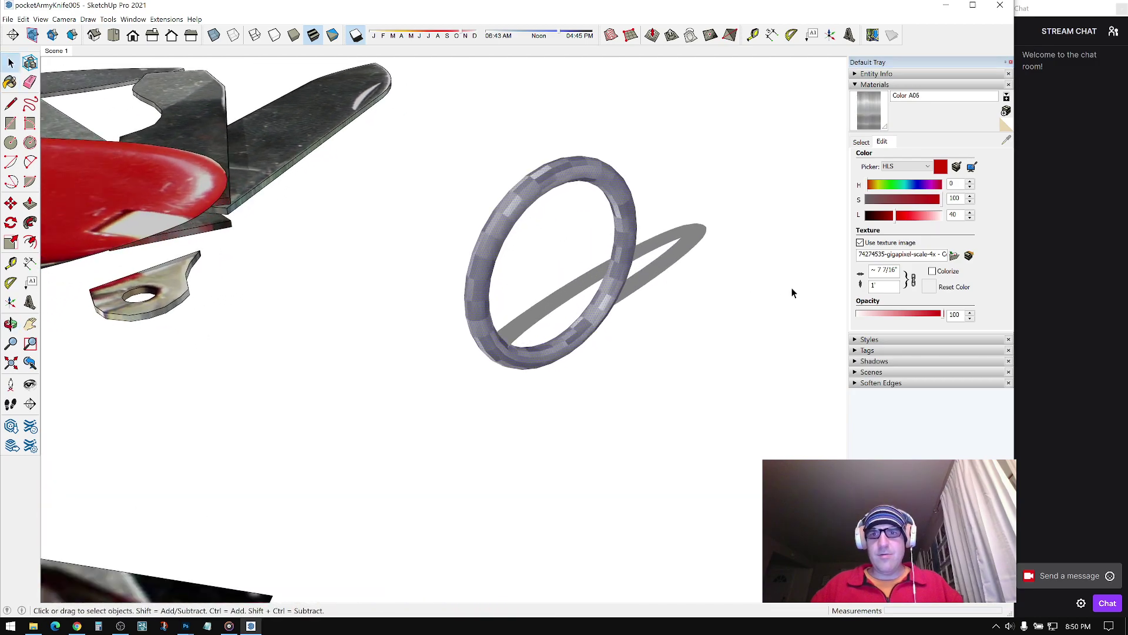
Step: Try texture heights of 11 feet and 11 inches on the ring's material
{"action": "type", "text": "11'"}
{"action": "key", "text": "Return"}
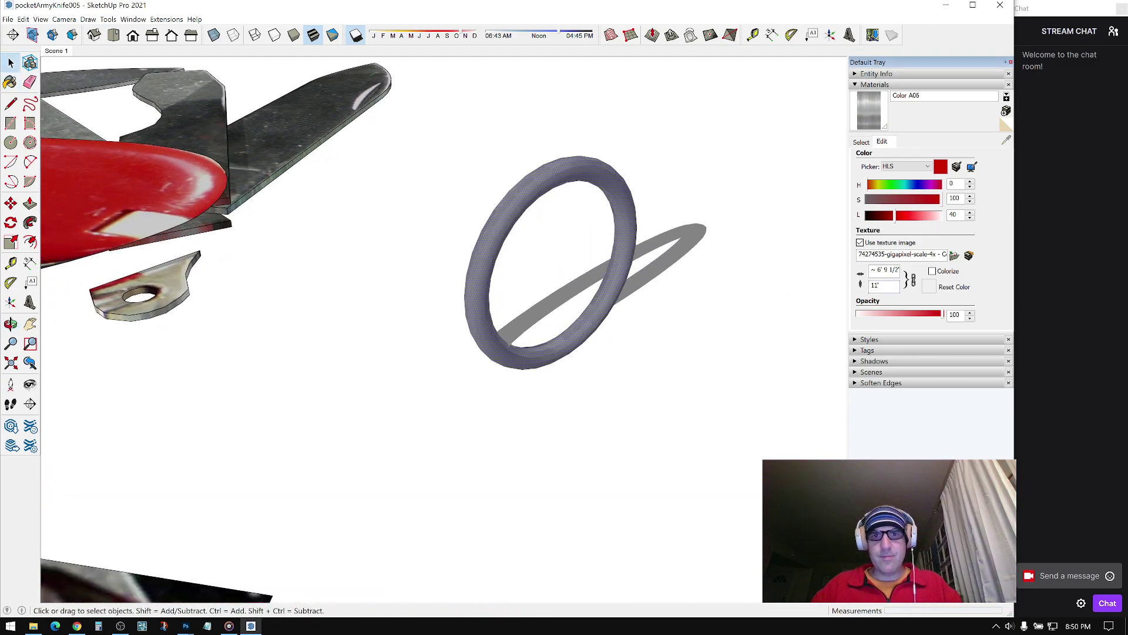
{"action": "middle_click_drag", "start_coordinate": [604, 266], "coordinate": [588, 464]}
{"action": "middle_click_drag", "start_coordinate": [675, 327], "coordinate": [659, 272]}
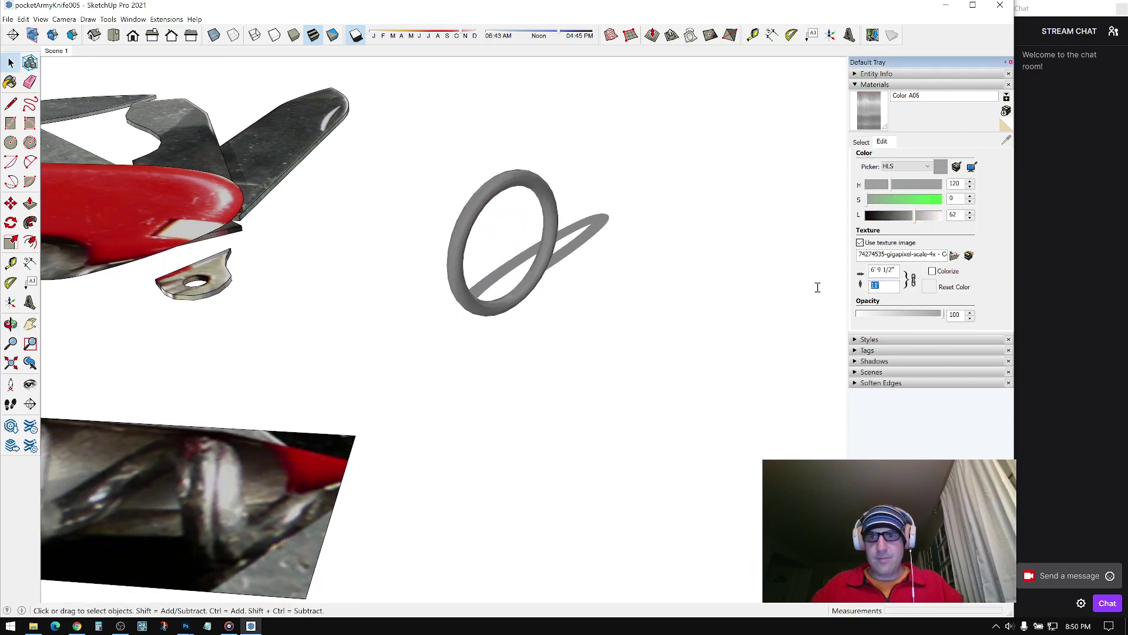
{"action": "key", "text": "Return"}
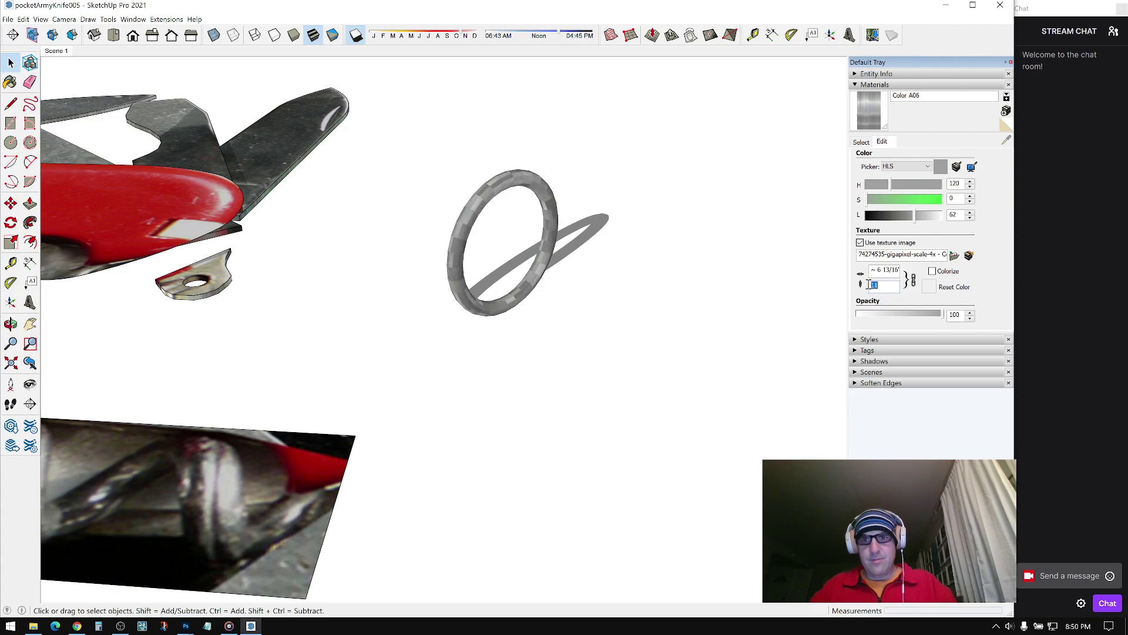
Step: Set the material's texture height to 4 inches and its lightness to 61
{"action": "type", "text": "4"}
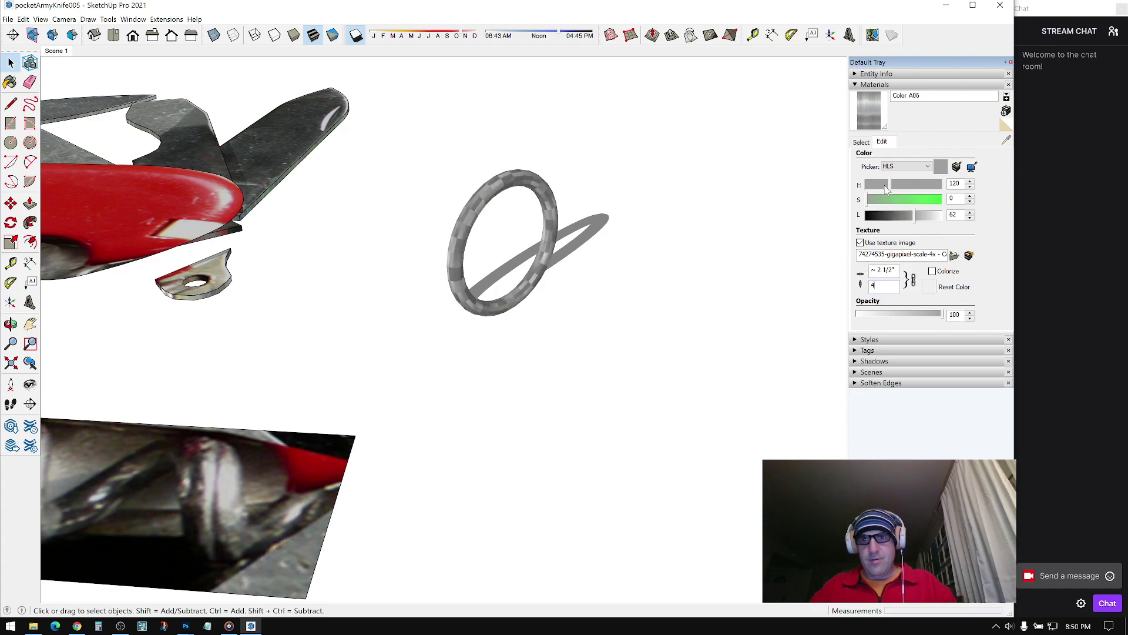
{"action": "left_click_drag", "start_coordinate": [916, 219], "coordinate": [915, 219]}
{"action": "middle_click_drag", "start_coordinate": [522, 289], "coordinate": [536, 327]}
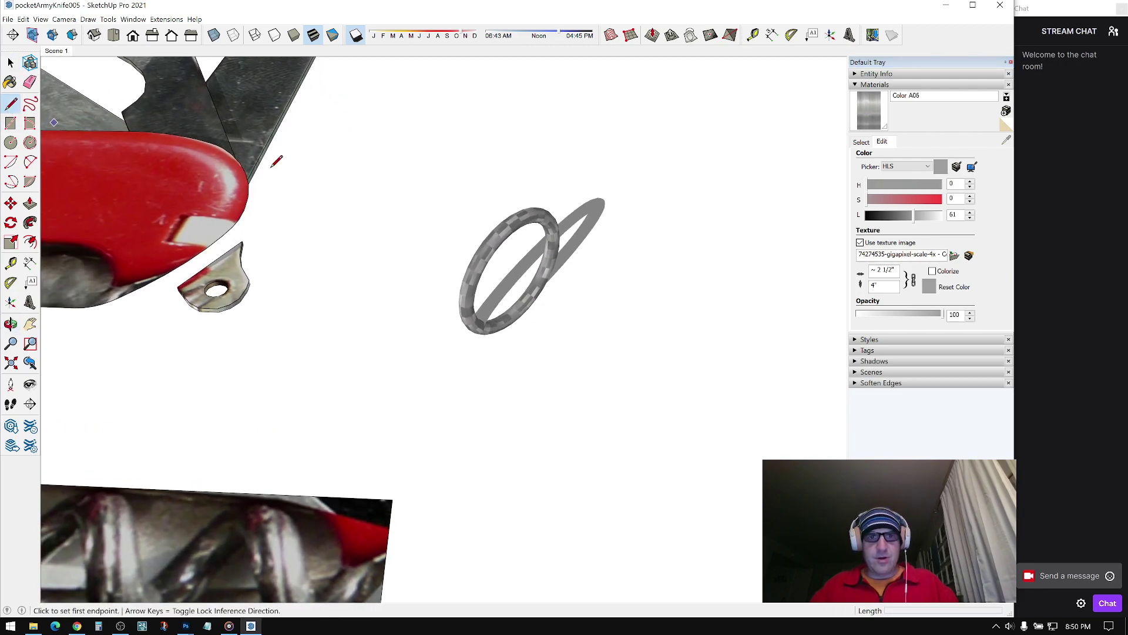
Step: Draw a four-sided flat face beside the ring with lines, its closing side about 3 13/16 inches long
{"action": "middle_click_drag", "start_coordinate": [275, 162], "coordinate": [592, 390]}
{"action": "left_click", "coordinate": [569, 423]}
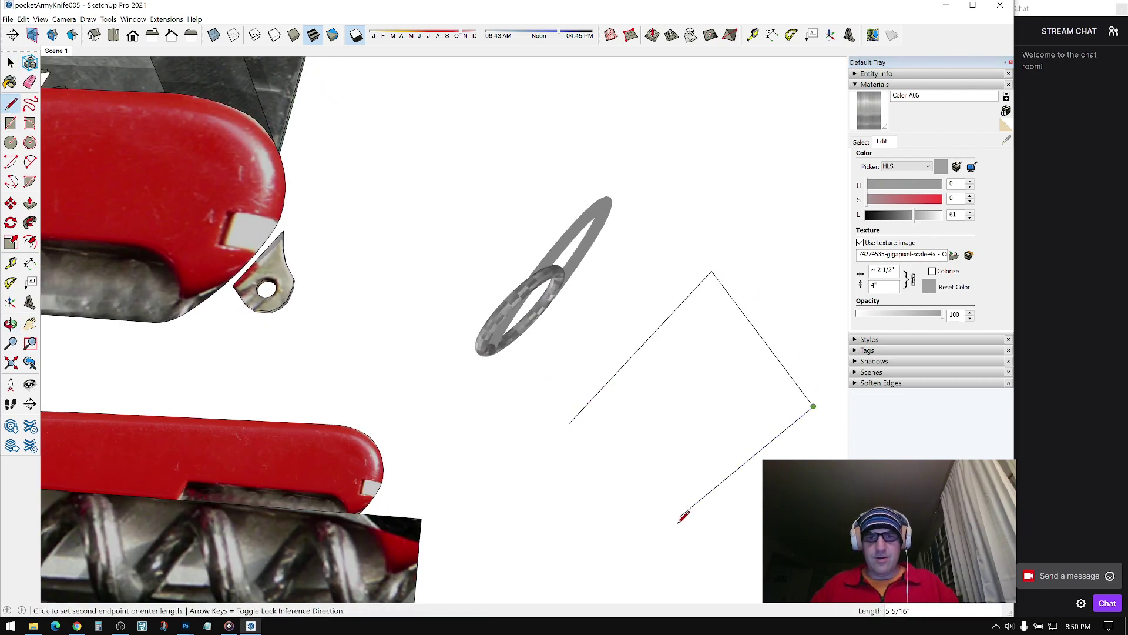
{"action": "key", "text": "Escape"}
{"action": "middle_click_drag", "start_coordinate": [585, 421], "coordinate": [600, 251]}
{"action": "left_click", "coordinate": [606, 250]}
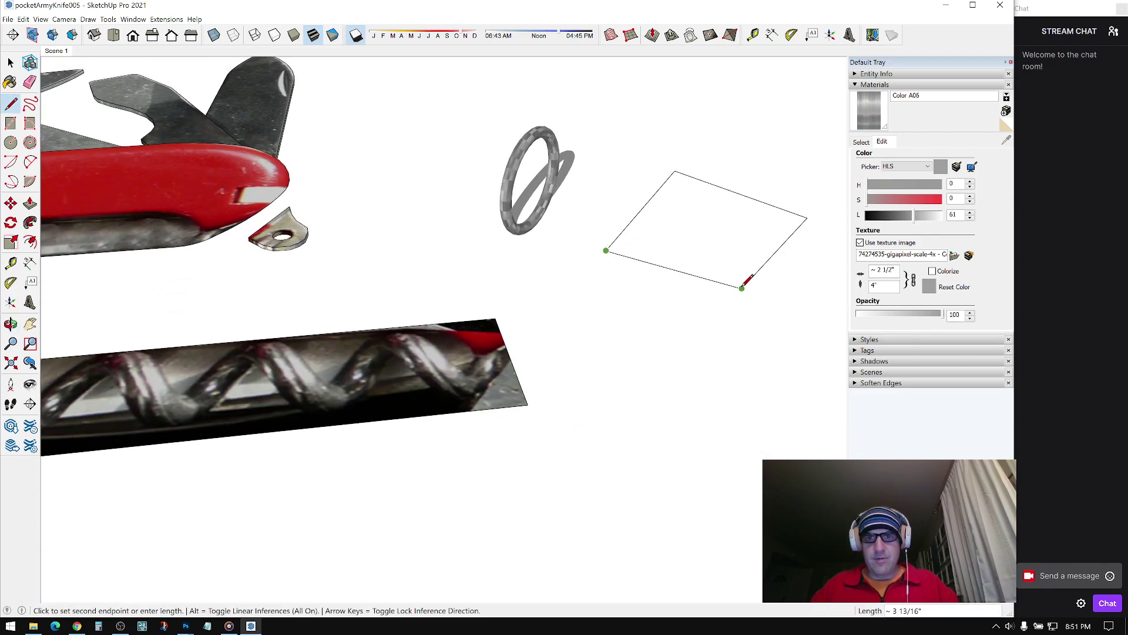
{"action": "left_click", "coordinate": [742, 288]}
{"action": "middle_click_drag", "start_coordinate": [741, 286], "coordinate": [594, 310]}
{"action": "scroll", "coordinate": [595, 306], "scroll_direction": "up", "scroll_amount": 2}
{"action": "key", "text": "space"}
Step: Paint the four-sided face with the model's Color A05 material and make its texture projected
{"action": "left_click", "coordinate": [861, 142]}
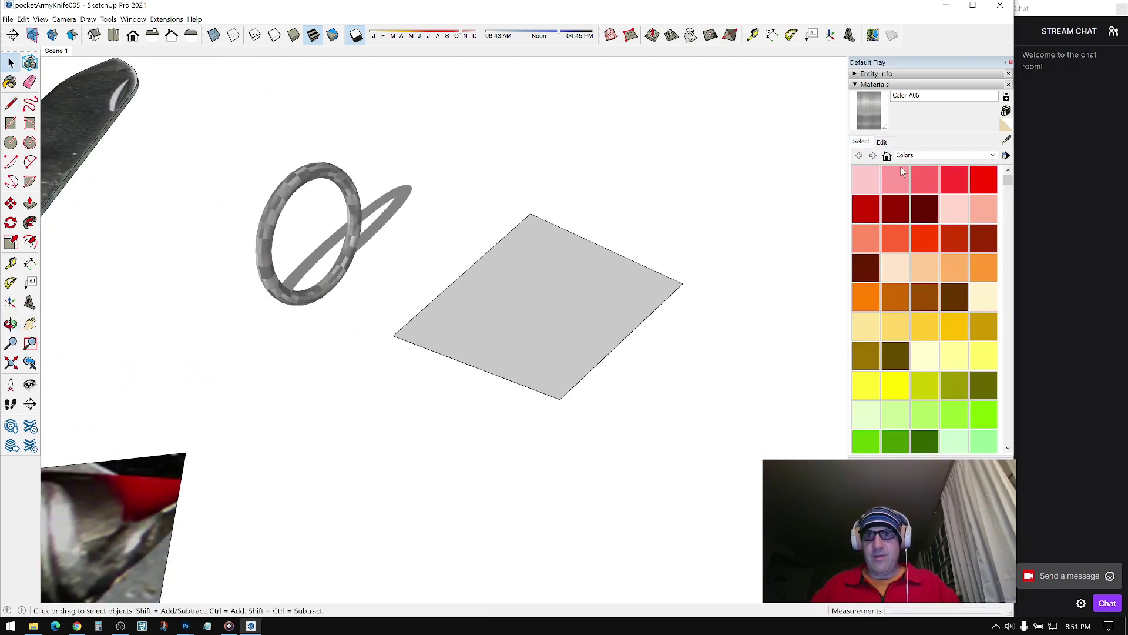
{"action": "left_click", "coordinate": [887, 155]}
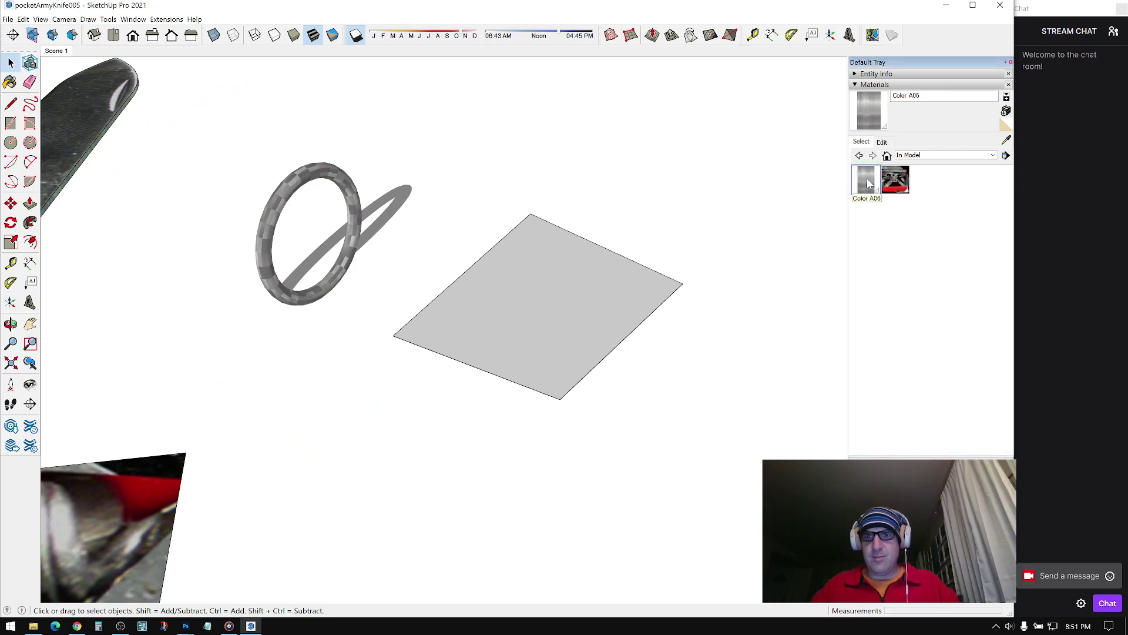
{"action": "left_click", "coordinate": [866, 179]}
{"action": "left_click", "coordinate": [594, 296]}
{"action": "scroll", "coordinate": [564, 297], "scroll_direction": "up", "scroll_amount": 1}
{"action": "key", "text": "space"}
{"action": "right_click", "coordinate": [553, 290]}
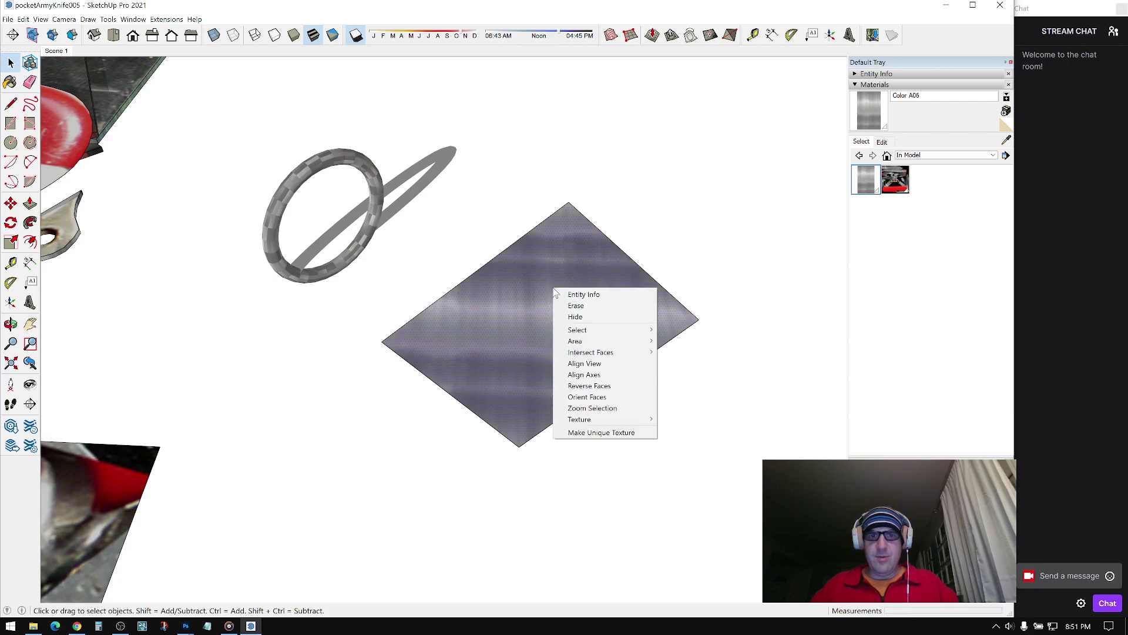
{"action": "mouse_move", "coordinate": [588, 419]}
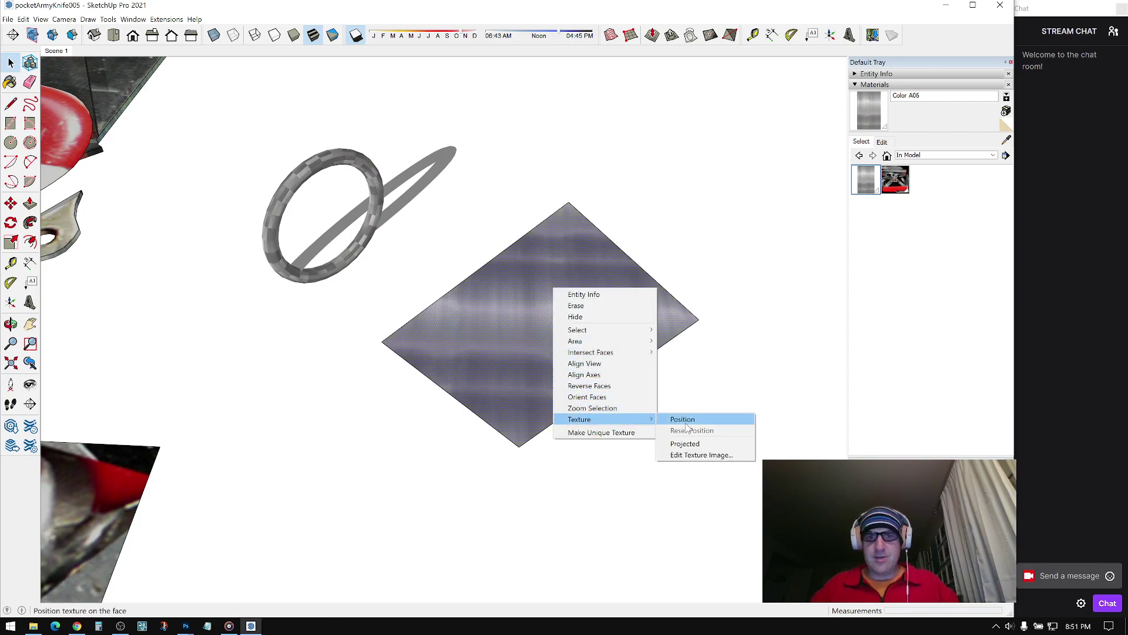
{"action": "left_click", "coordinate": [686, 444]}
Step: Sample the face's projected texture onto the ring, then delete the four-sided face
{"action": "key", "text": "b"}
{"action": "left_click", "coordinate": [299, 169]}
{"action": "mouse_move", "coordinate": [308, 183]}
{"action": "middle_mouse_down"}
{"action": "mouse_move", "coordinate": [801, 158]}
{"action": "mouse_move", "coordinate": [809, 94]}
{"action": "mouse_move", "coordinate": [414, 144]}
{"action": "mouse_move", "coordinate": [512, 180]}
{"action": "mouse_move", "coordinate": [534, 363]}
{"action": "middle_mouse_up"}
{"action": "key", "text": "space"}
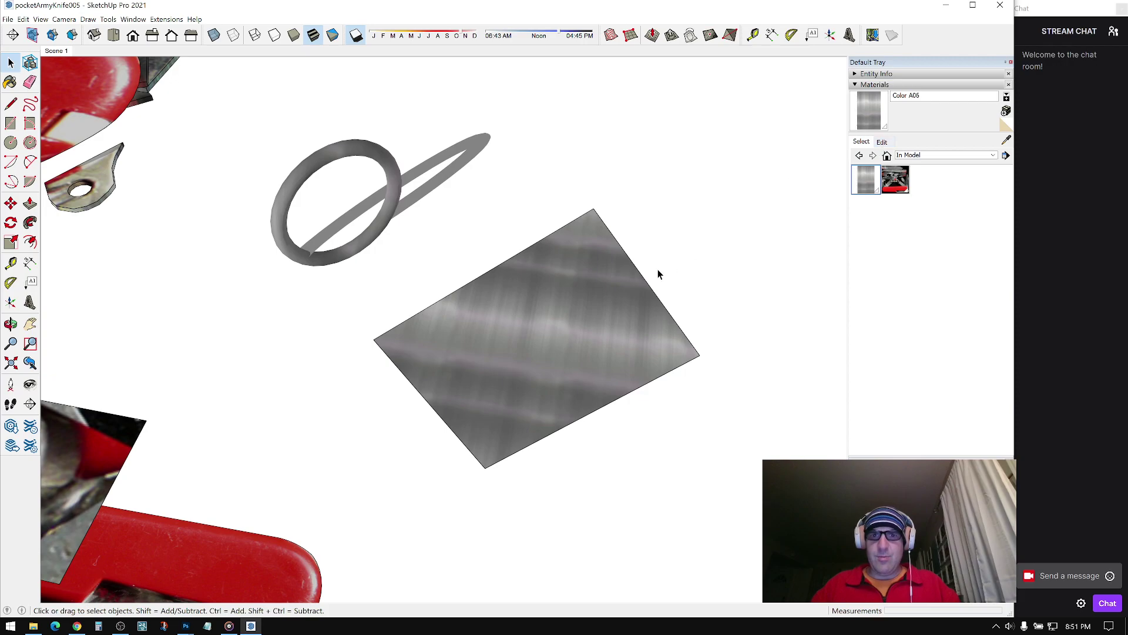
{"action": "left_click", "coordinate": [598, 277]}
{"action": "key", "text": "Delete"}
Step: Set the Color A05 texture height to 1 inch
{"action": "scroll", "coordinate": [370, 174], "scroll_direction": "up", "scroll_amount": 2}
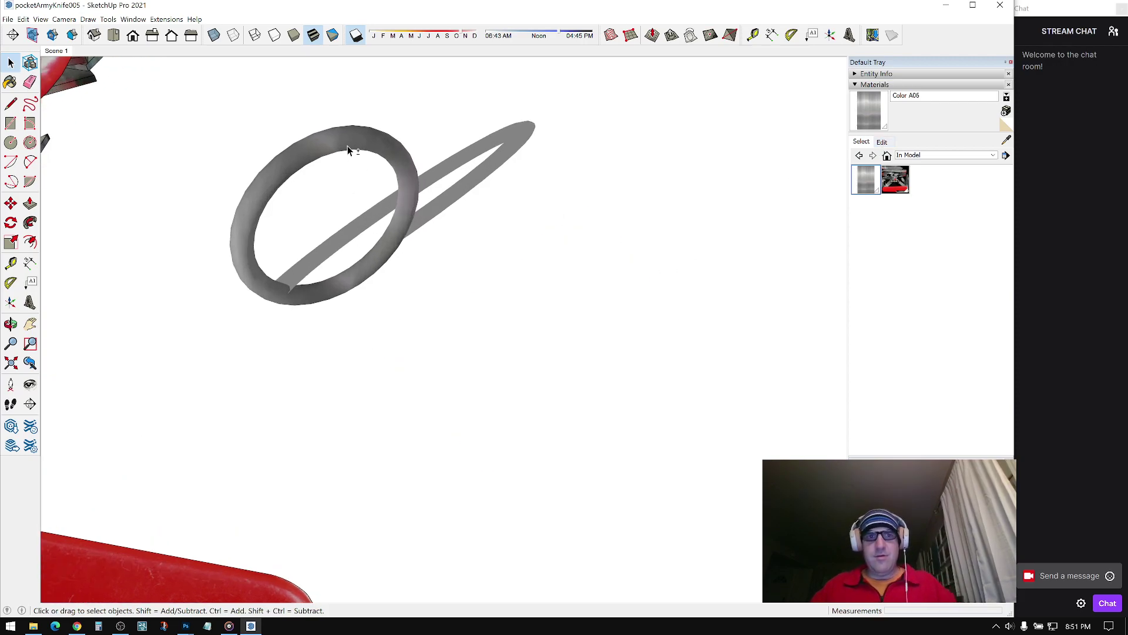
{"action": "scroll", "coordinate": [348, 146], "scroll_direction": "up", "scroll_amount": 1}
{"action": "left_click", "coordinate": [882, 143]}
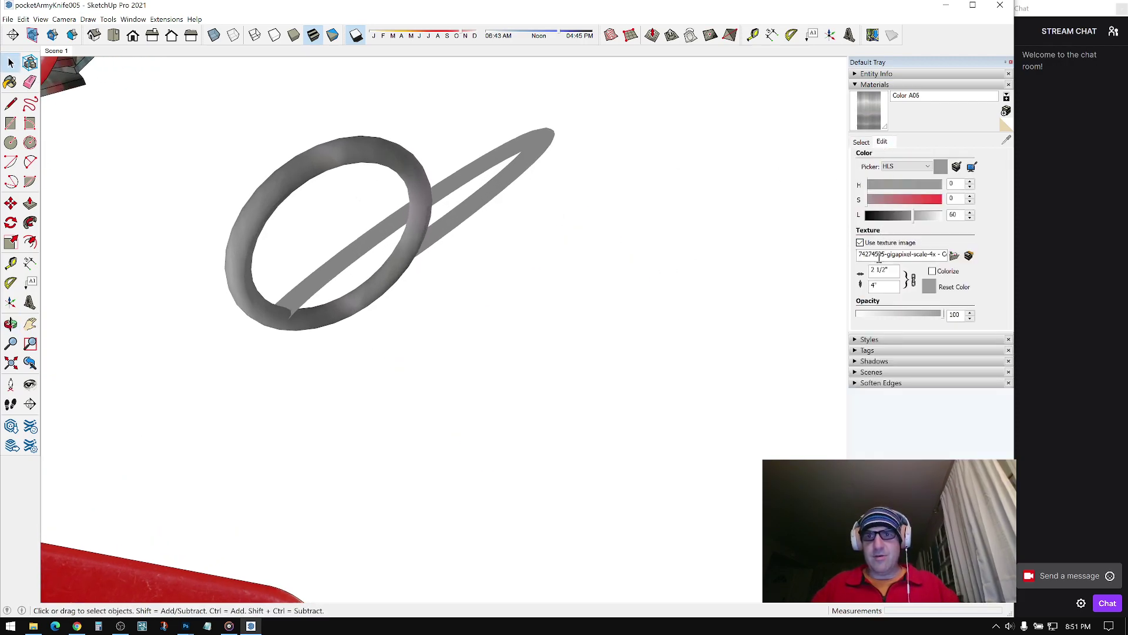
{"action": "type", "text": "1"}
{"action": "key", "text": "Return"}
Step: Explode the holed bracket's group and paint the bracket with the model's Color A05 material
{"action": "middle_click_drag", "start_coordinate": [816, 290], "coordinate": [307, 273]}
{"action": "right_click", "coordinate": [319, 275]}
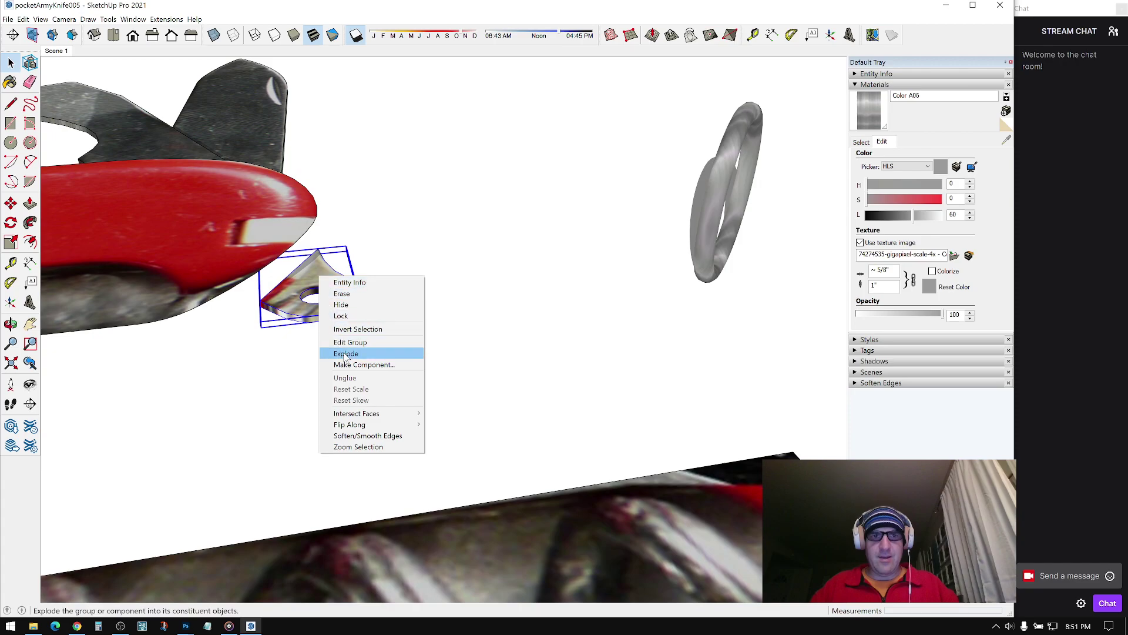
{"action": "left_click", "coordinate": [364, 355]}
{"action": "left_click", "coordinate": [863, 141]}
{"action": "left_click", "coordinate": [866, 179]}
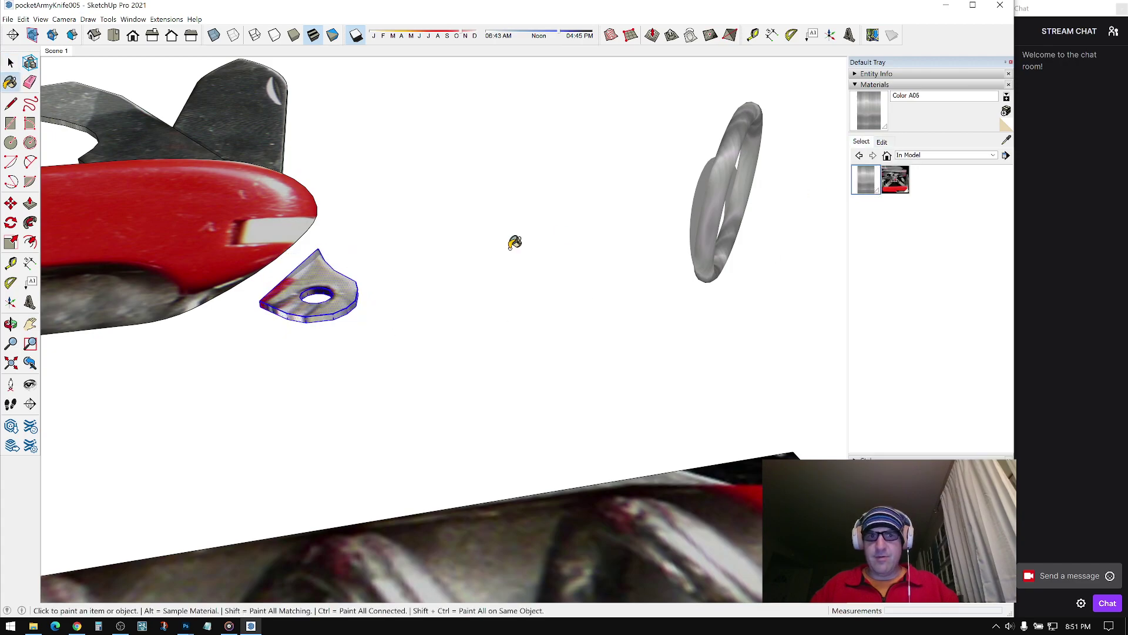
{"action": "left_click", "coordinate": [341, 272]}
{"action": "key", "text": "space"}
Step: Reposition the texture on the bracket's flat face with free pins, enlarging the metal pattern to span the whole face
{"action": "mouse_move", "coordinate": [345, 268]}
{"action": "middle_mouse_down"}
{"action": "mouse_move", "coordinate": [394, 310]}
{"action": "mouse_move", "coordinate": [320, 322]}
{"action": "mouse_move", "coordinate": [360, 259]}
{"action": "middle_mouse_up"}
{"action": "scroll", "coordinate": [382, 238], "scroll_direction": "up", "scroll_amount": 3}
{"action": "right_click", "coordinate": [383, 233]}
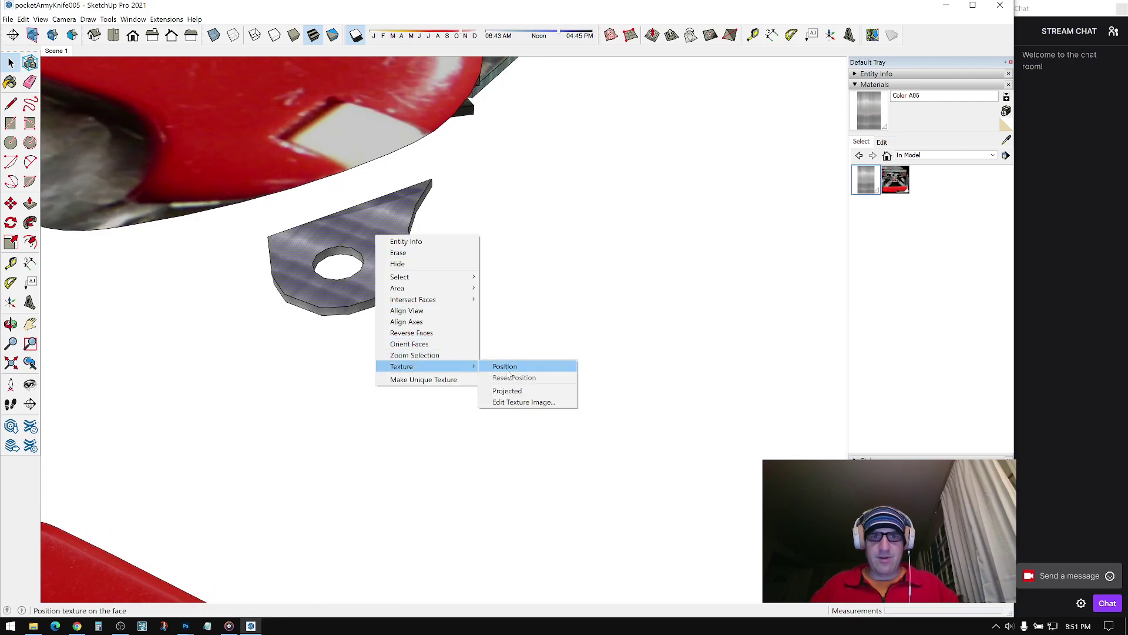
{"action": "left_click", "coordinate": [497, 364]}
{"action": "middle_click_drag", "start_coordinate": [493, 359], "coordinate": [403, 283]}
{"action": "right_click", "coordinate": [415, 254]}
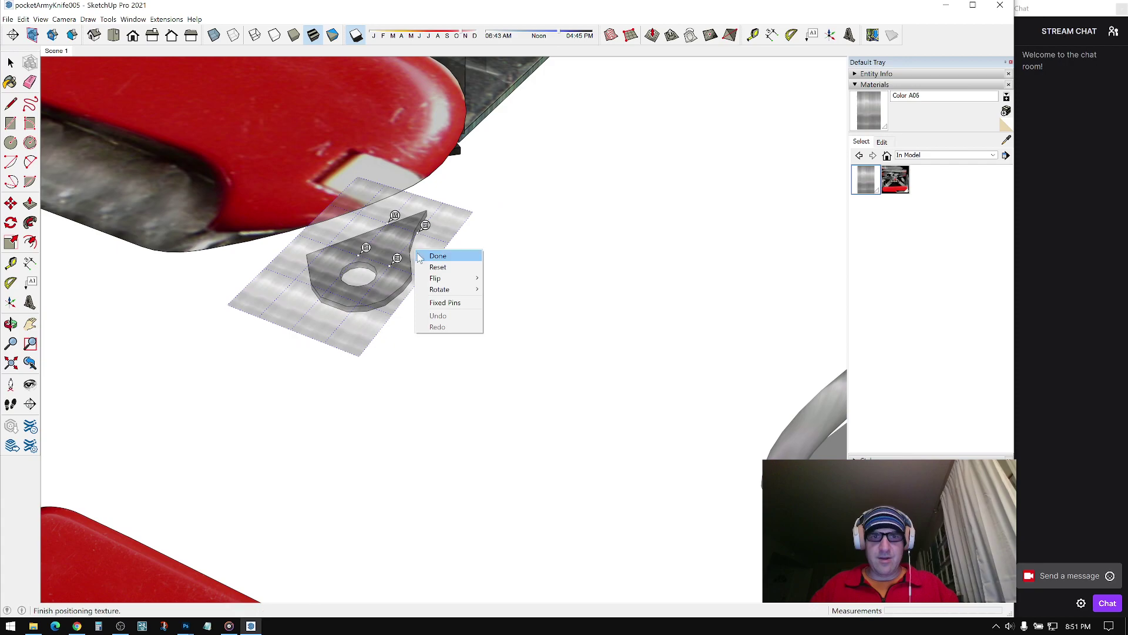
{"action": "left_click", "coordinate": [440, 300]}
{"action": "left_click_drag", "start_coordinate": [397, 259], "coordinate": [453, 279]}
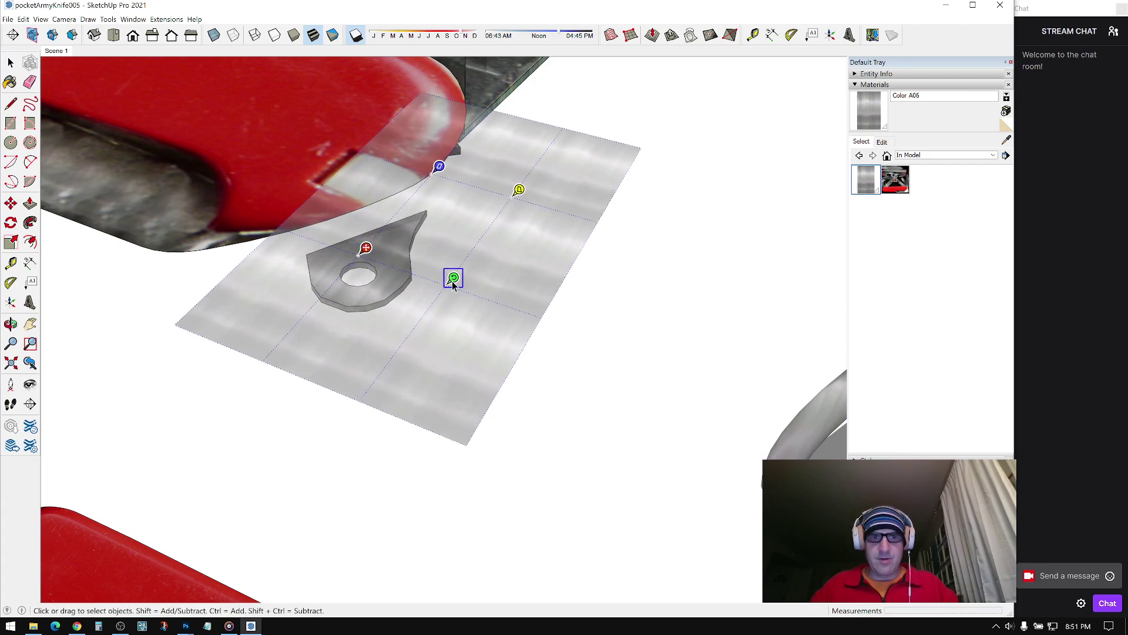
{"action": "key", "text": "Return"}
Step: Sample the bracket face's enlarged texture onto the rest of the bracket, then make the whole bracket a group
{"action": "mouse_move", "coordinate": [385, 282]}
{"action": "middle_mouse_down"}
{"action": "mouse_move", "coordinate": [400, 280]}
{"action": "mouse_move", "coordinate": [382, 301]}
{"action": "middle_mouse_up"}
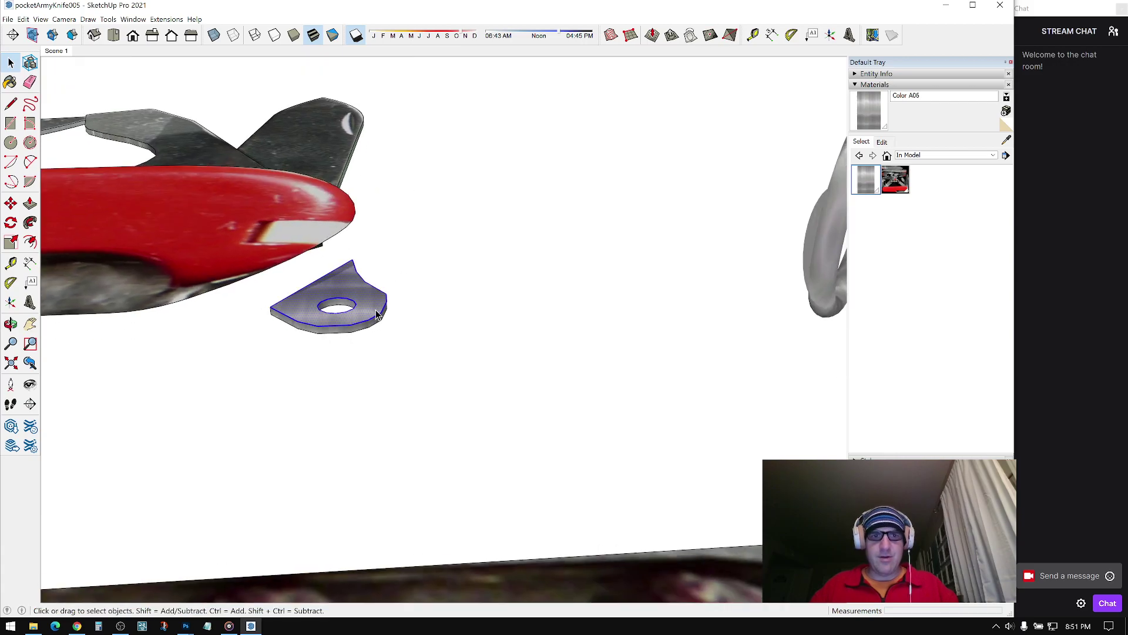
{"action": "left_click", "coordinate": [374, 286], "text": "alt"}
{"action": "left_click", "coordinate": [369, 298]}
{"action": "middle_click_drag", "start_coordinate": [366, 301], "coordinate": [341, 321]}
{"action": "key", "text": "space"}
{"action": "left_click", "coordinate": [362, 320]}
{"action": "scroll", "coordinate": [361, 312], "scroll_direction": "down", "scroll_amount": 3}
{"action": "right_click", "coordinate": [369, 294]}
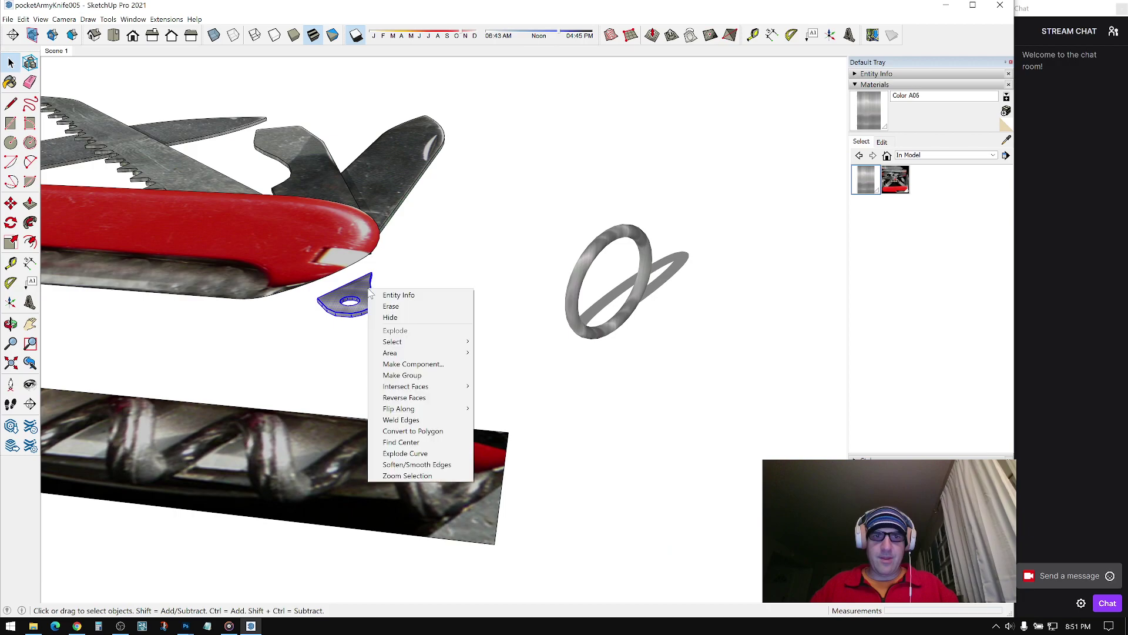
{"action": "left_click", "coordinate": [411, 375]}
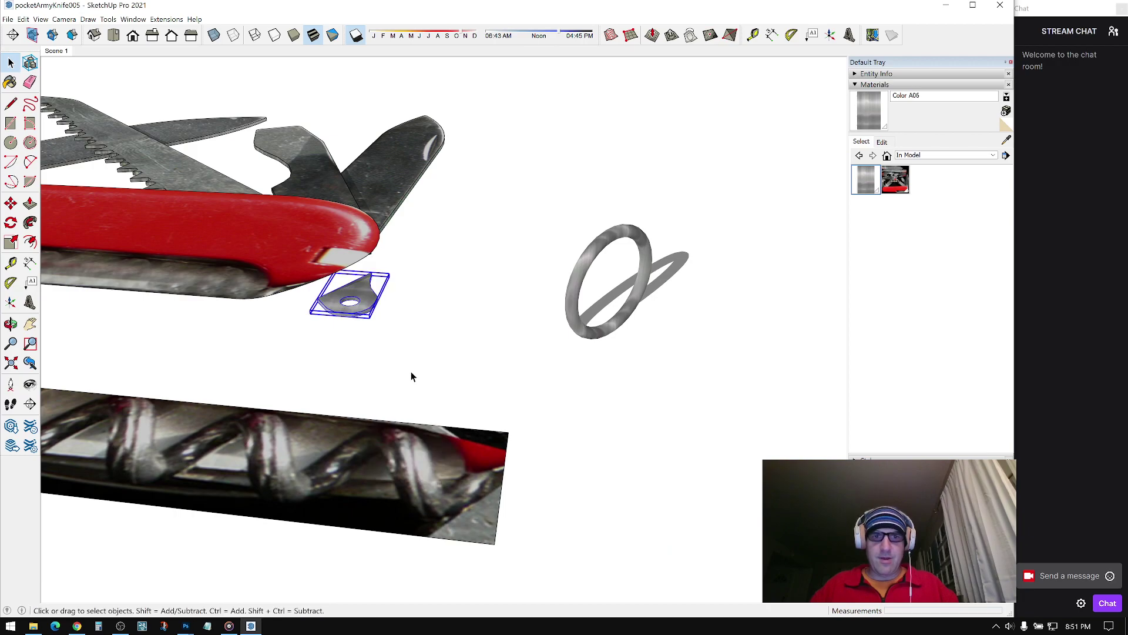
Step: Select the whole key ring geometry and make it a component
{"action": "right_click", "coordinate": [581, 272]}
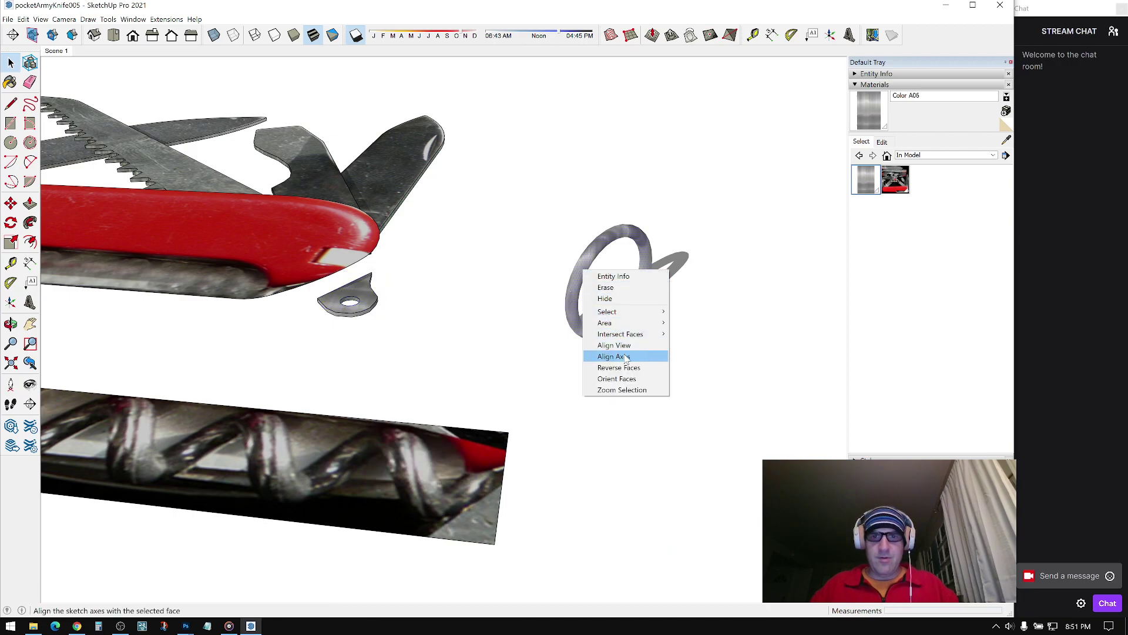
{"action": "left_click", "coordinate": [588, 263]}
{"action": "triple_click", "coordinate": [589, 262]}
{"action": "right_click", "coordinate": [589, 262]}
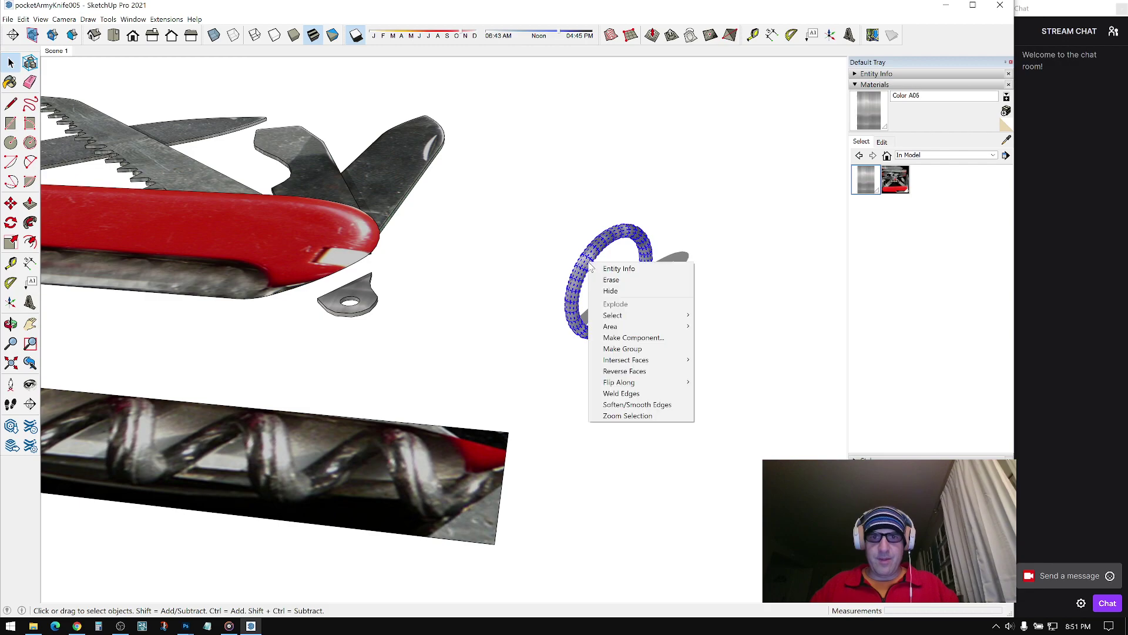
{"action": "left_click", "coordinate": [633, 339]}
{"action": "left_click", "coordinate": [582, 435]}
Step: Copy the ring component about 5/16 inch sideways so two rings sit side by side
{"action": "middle_click_drag", "start_coordinate": [623, 321], "coordinate": [594, 370]}
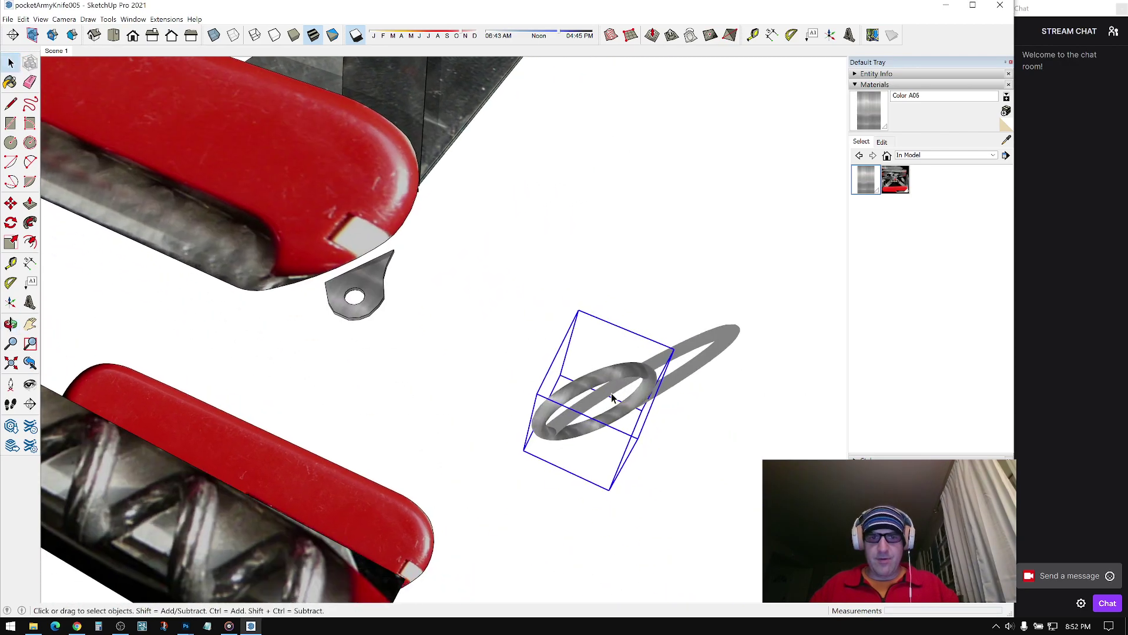
{"action": "scroll", "coordinate": [594, 370], "scroll_direction": "up", "scroll_amount": 2}
{"action": "key", "text": "m"}
{"action": "key", "text": "ctrl"}
{"action": "left_click", "coordinate": [721, 425]}
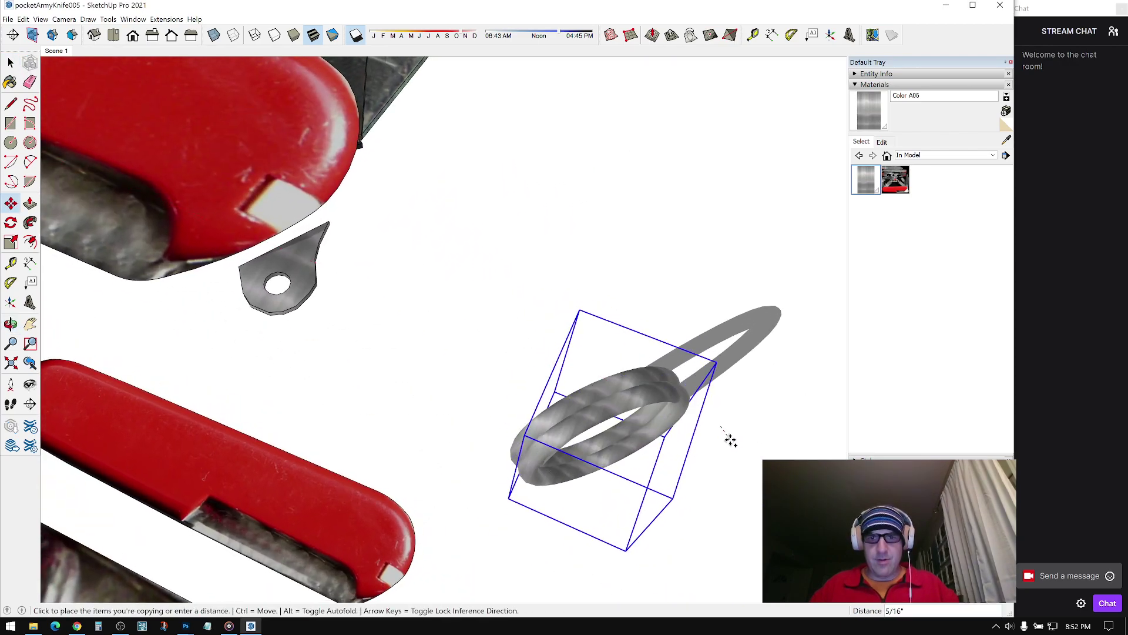
{"action": "left_click", "coordinate": [729, 438]}
Step: Select both rings and move them along the red axis over to the holed bracket
{"action": "middle_click_drag", "start_coordinate": [727, 437], "coordinate": [735, 352]}
{"action": "key", "text": "space"}
{"action": "left_click", "coordinate": [581, 423], "text": "shift"}
{"action": "middle_click_drag", "start_coordinate": [579, 423], "coordinate": [532, 432]}
{"action": "key", "text": "m"}
{"action": "left_click", "coordinate": [754, 452]}
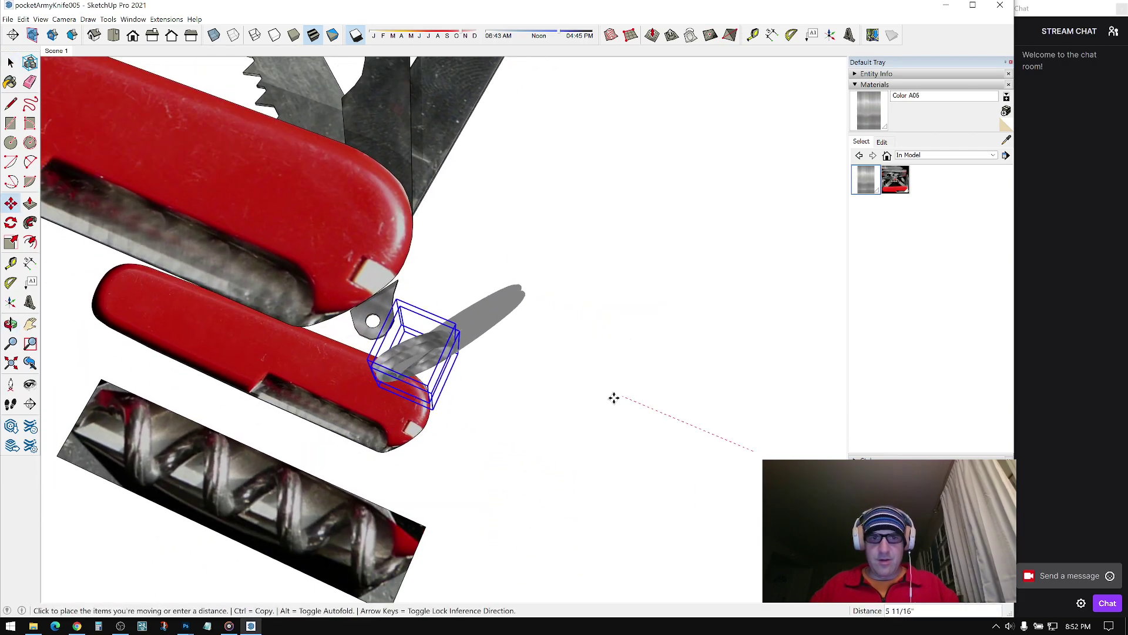
{"action": "middle_click_drag", "start_coordinate": [541, 366], "coordinate": [356, 206]}
Step: Lower both rings vertically so they pass through the bracket's level
{"action": "key", "text": "m"}
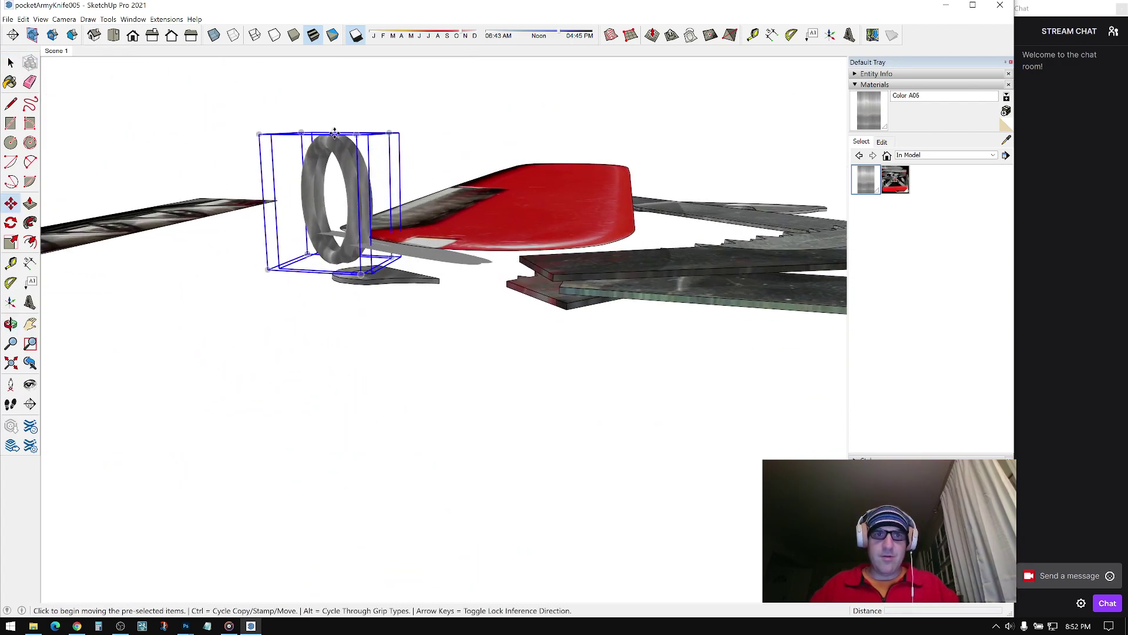
{"action": "left_click", "coordinate": [334, 132]}
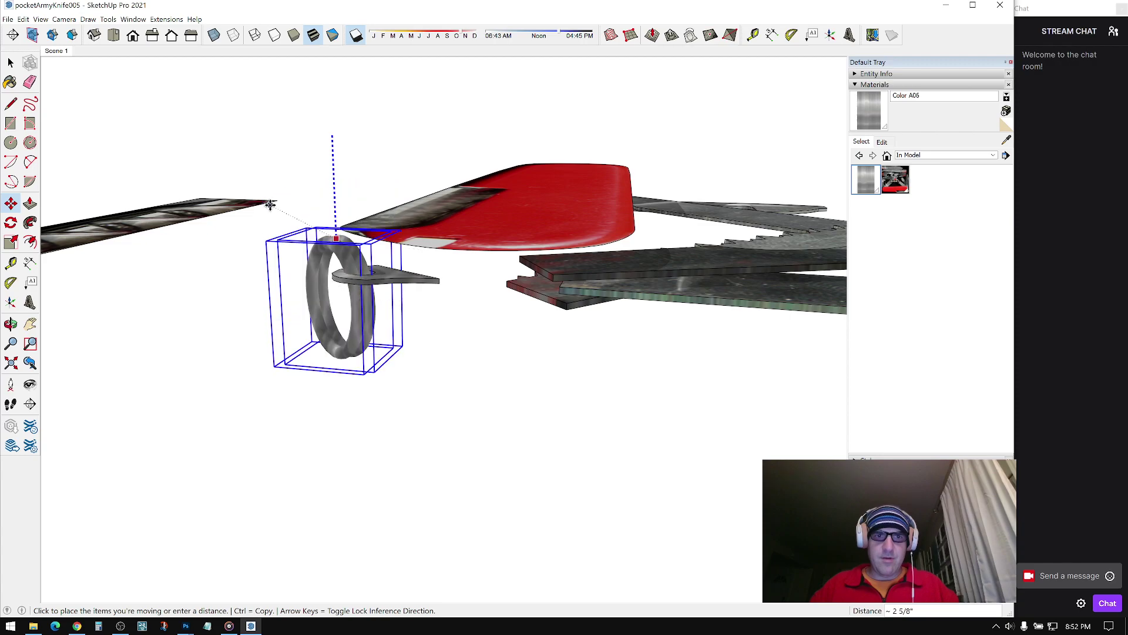
{"action": "middle_click_drag", "start_coordinate": [264, 183], "coordinate": [298, 131]}
{"action": "left_click", "coordinate": [319, 123]}
{"action": "key", "text": "space"}
Step: Scale the two selected rings down slightly from a corner of their bounding box
{"action": "middle_click_drag", "start_coordinate": [430, 197], "coordinate": [292, 432]}
{"action": "scroll", "coordinate": [405, 224], "scroll_direction": "up", "scroll_amount": 4}
{"action": "key", "text": "s"}
{"action": "middle_click_drag", "start_coordinate": [369, 203], "coordinate": [347, 243]}
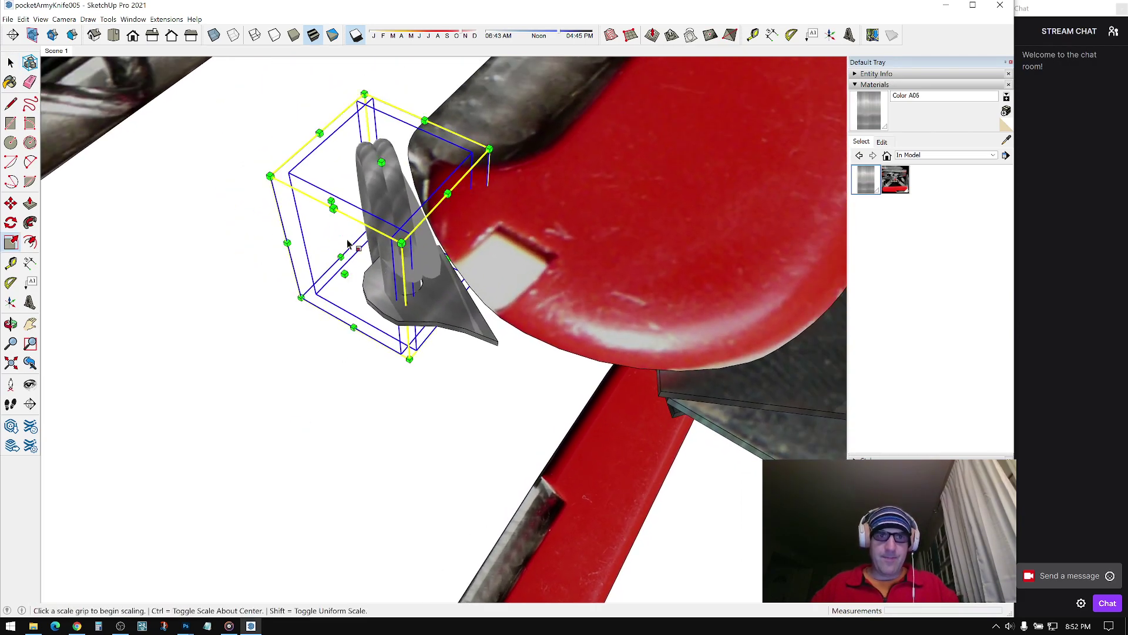
{"action": "left_click", "coordinate": [272, 177]}
{"action": "left_click", "coordinate": [282, 182]}
Step: Move the two rings about 1/8 inch toward the bracket's hole
{"action": "key", "text": "space"}
{"action": "scroll", "coordinate": [410, 276], "scroll_direction": "up", "scroll_amount": 3}
{"action": "key", "text": "m"}
{"action": "left_click", "coordinate": [418, 315]}
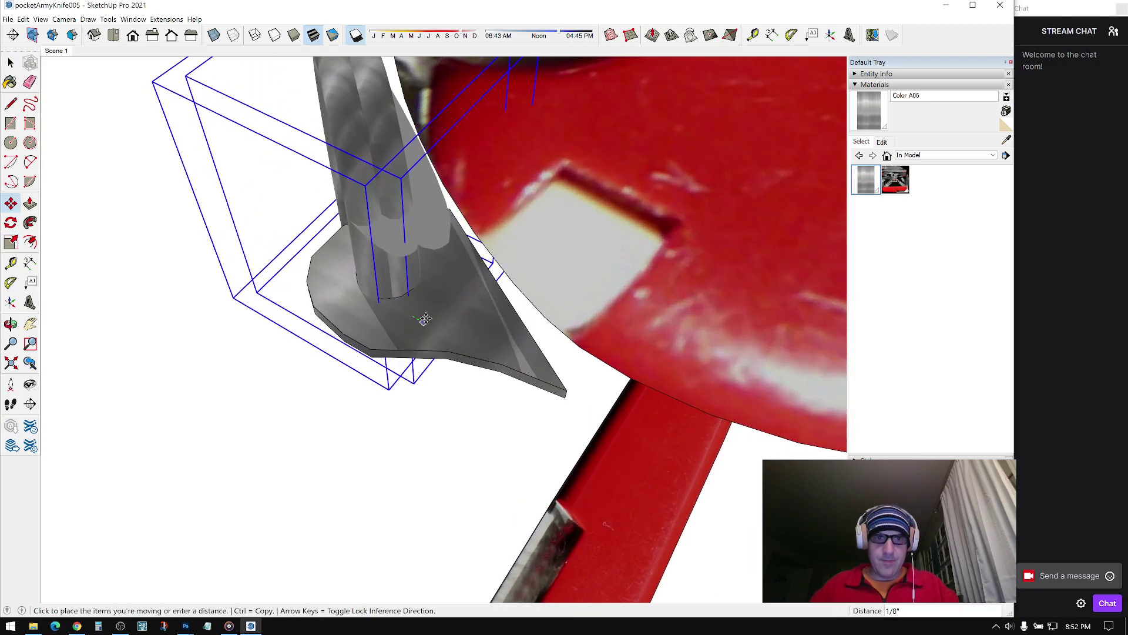
{"action": "left_click", "coordinate": [427, 318]}
Step: Nudge the rings about 1/16 inch to line them up inside the bracket's hole
{"action": "key", "text": "space"}
{"action": "middle_click_drag", "start_coordinate": [426, 318], "coordinate": [474, 339]}
{"action": "key", "text": "m"}
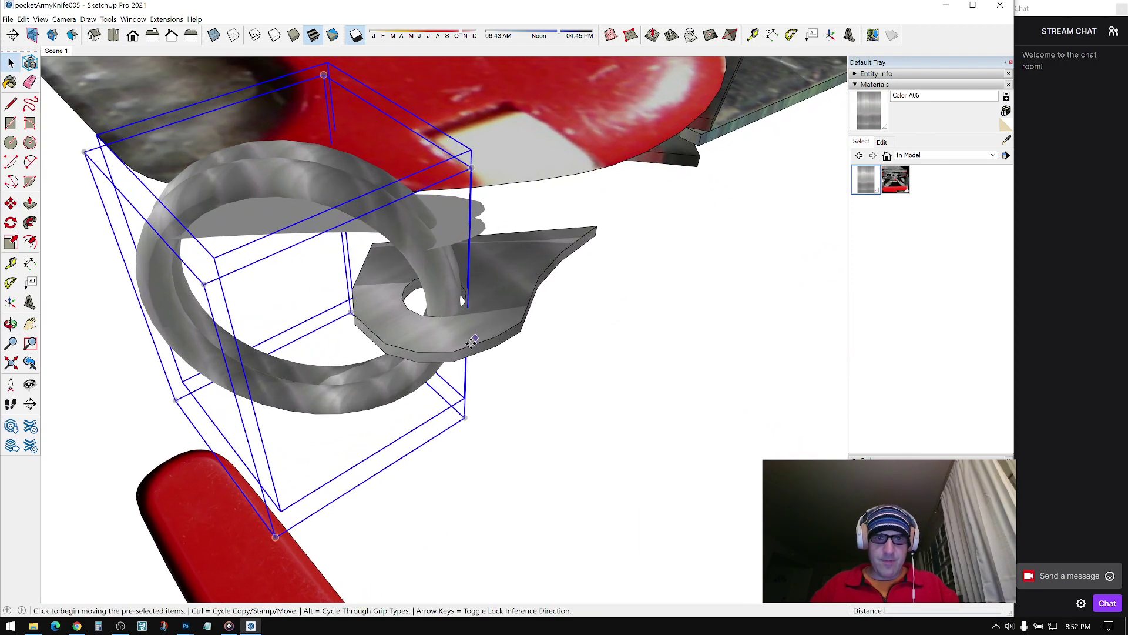
{"action": "scroll", "coordinate": [471, 334], "scroll_direction": "up", "scroll_amount": 3}
{"action": "left_click", "coordinate": [480, 319]}
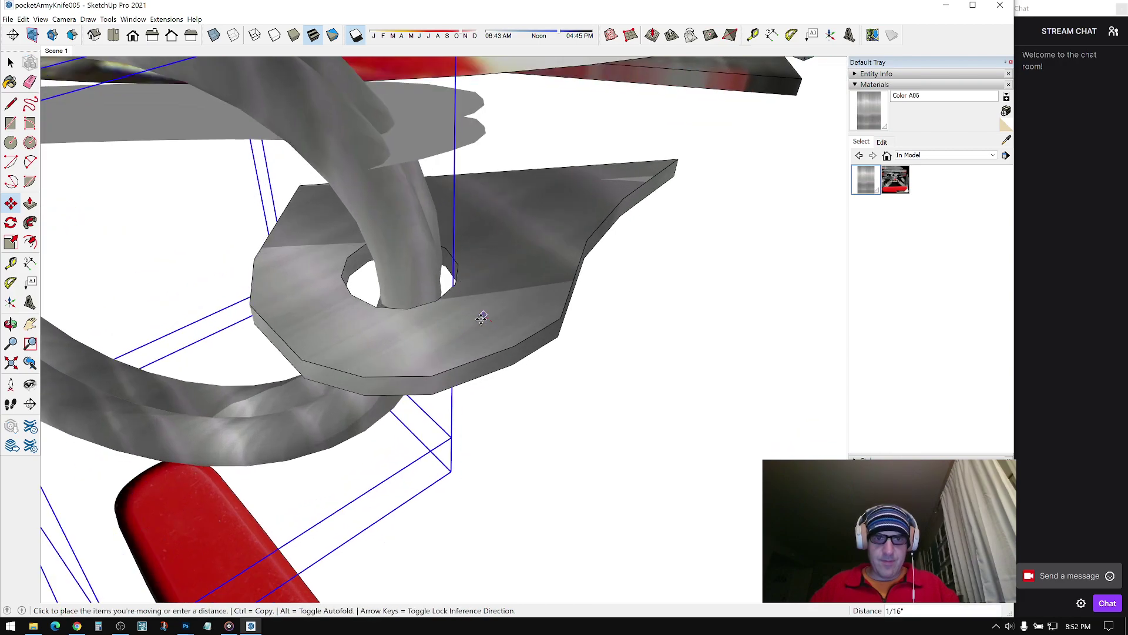
{"action": "scroll", "coordinate": [464, 323], "scroll_direction": "up", "scroll_amount": 4}
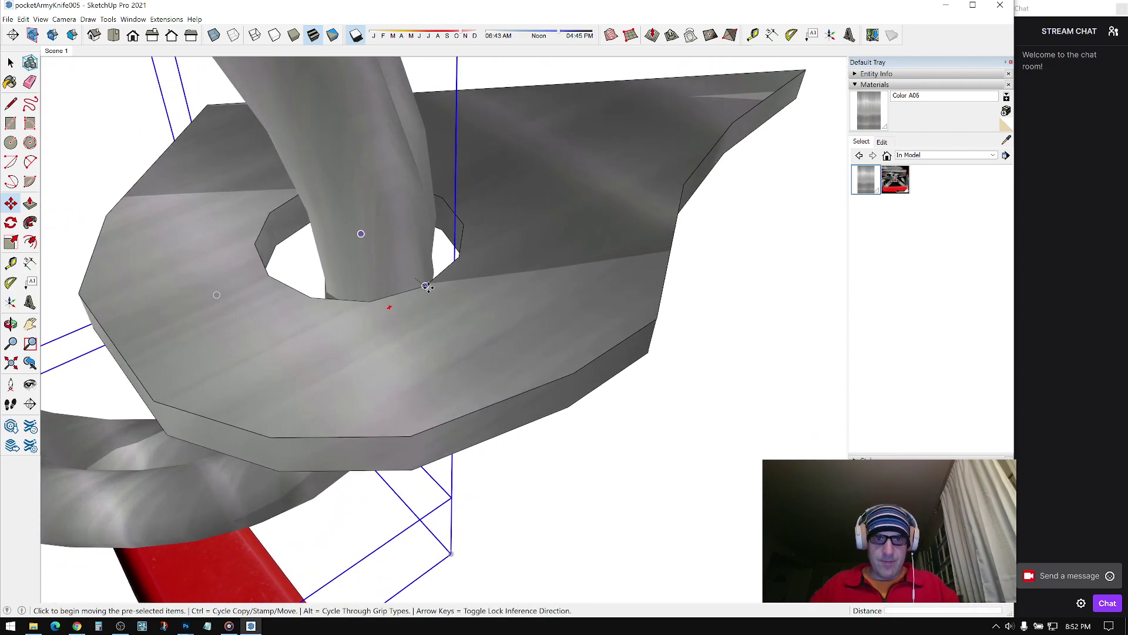
{"action": "left_click", "coordinate": [428, 340]}
{"action": "key", "text": "space"}
Step: Fine-tune the size of the rings by scaling them slightly, then clear the selection
{"action": "middle_click_drag", "start_coordinate": [429, 340], "coordinate": [257, 272]}
{"action": "key", "text": "s"}
{"action": "left_click", "coordinate": [497, 209]}
{"action": "left_click", "coordinate": [496, 213]}
{"action": "key", "text": "space"}
{"action": "left_click", "coordinate": [676, 407]}
Step: Move the key ring parts into their final place beside the end of the handle
{"action": "scroll", "coordinate": [707, 94], "scroll_direction": "down", "scroll_amount": 3}
{"action": "left_click_drag", "start_coordinate": [261, 524], "coordinate": [260, 524]}
{"action": "scroll", "coordinate": [463, 142], "scroll_direction": "up", "scroll_amount": 4}
{"action": "middle_click_drag", "start_coordinate": [464, 144], "coordinate": [383, 70]}
{"action": "key", "text": "m"}
{"action": "left_click", "coordinate": [540, 228]}
{"action": "left_click", "coordinate": [553, 121]}
{"action": "key", "text": "space"}
{"action": "left_click", "coordinate": [622, 372]}
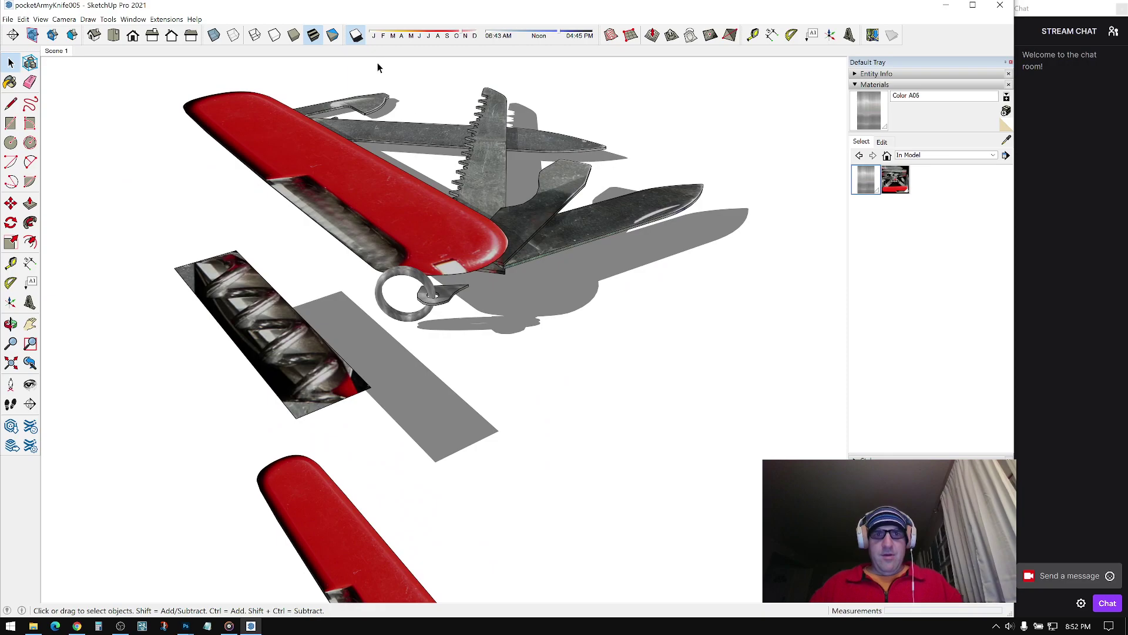
Step: Keep shadows displayed and brighten them by setting Light to 64 and Dark to 70
{"action": "left_click", "coordinate": [357, 35]}
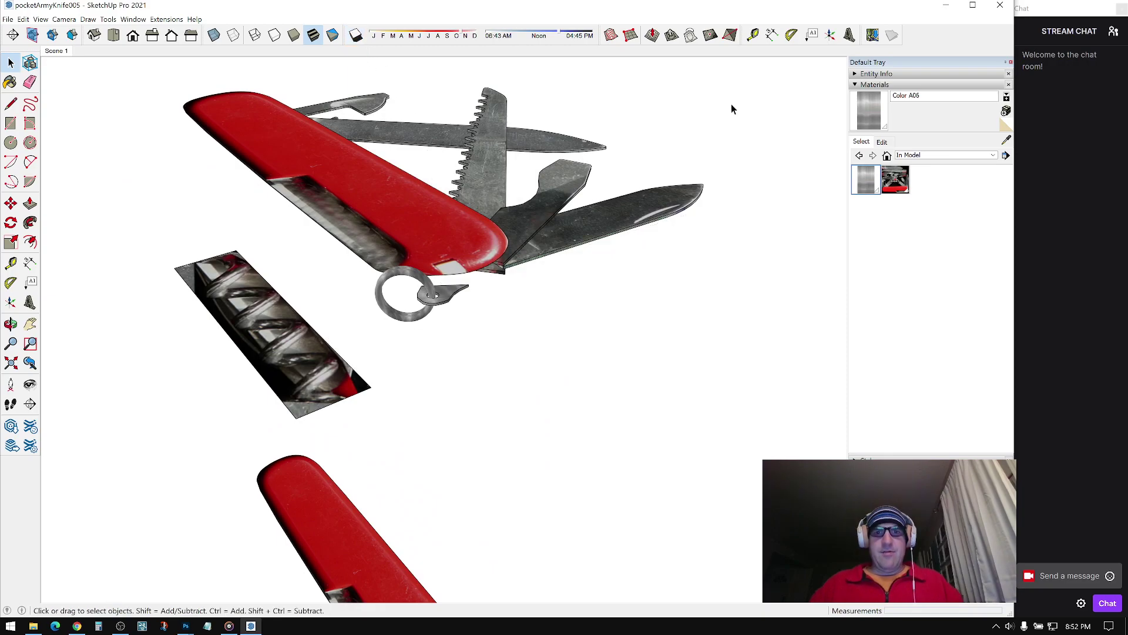
{"action": "left_click", "coordinate": [355, 35]}
{"action": "left_click", "coordinate": [854, 85]}
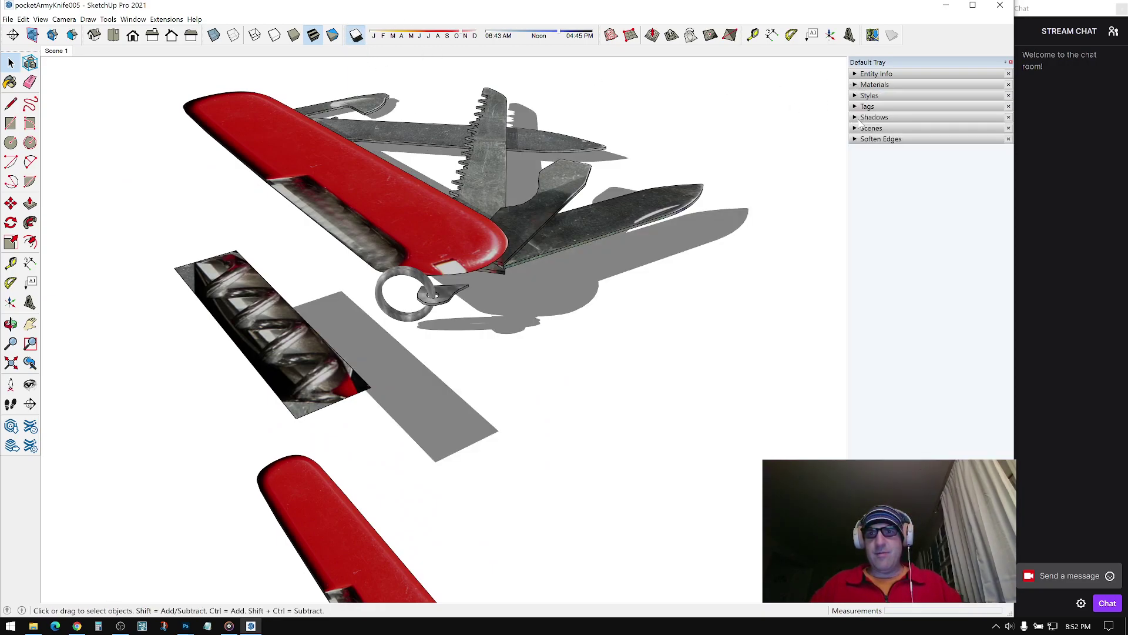
{"action": "left_click", "coordinate": [860, 118]}
{"action": "left_click_drag", "start_coordinate": [912, 188], "coordinate": [939, 210]}
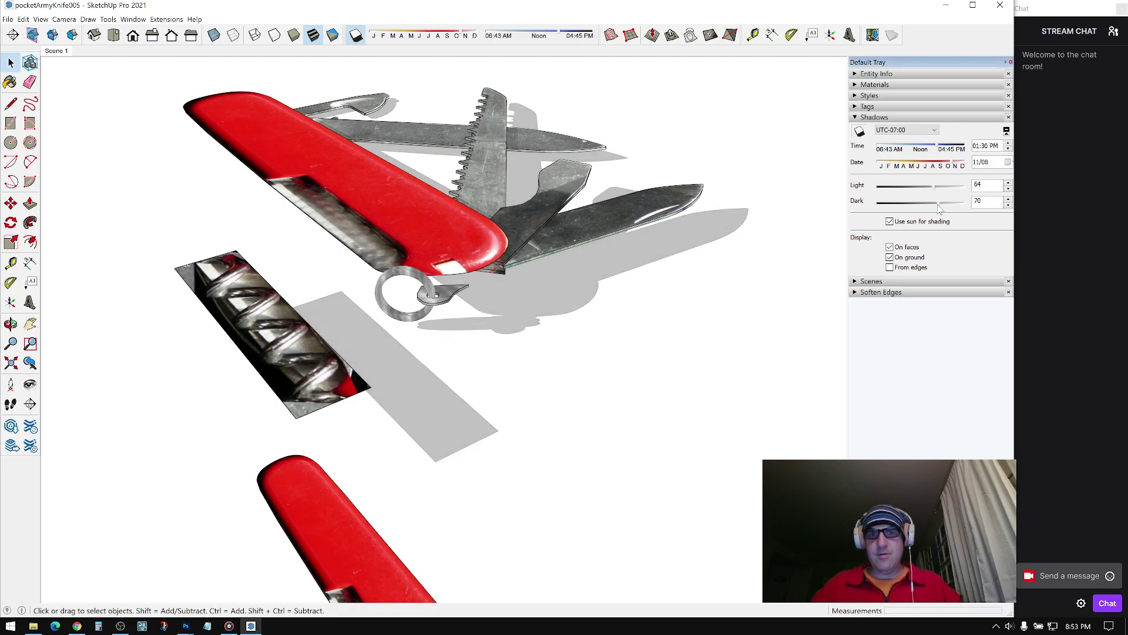
{"action": "middle_click_drag", "start_coordinate": [646, 268], "coordinate": [681, 241]}
{"action": "left_click", "coordinate": [859, 118]}
Step: Return to Scene 1 and save the model as a new file named pocketArmyKnife006
{"action": "middle_click_drag", "start_coordinate": [711, 170], "coordinate": [670, 229]}
{"action": "left_click", "coordinate": [62, 52]}
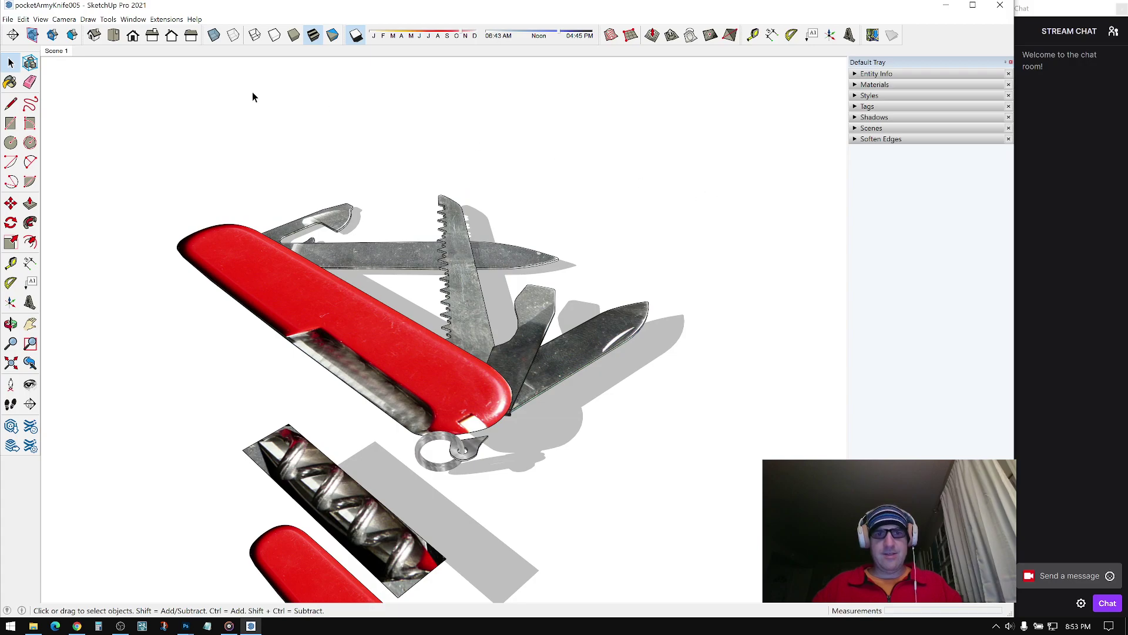
{"action": "left_click", "coordinate": [135, 20]}
{"action": "mouse_move", "coordinate": [8, 20]}
{"action": "left_click", "coordinate": [26, 79]}
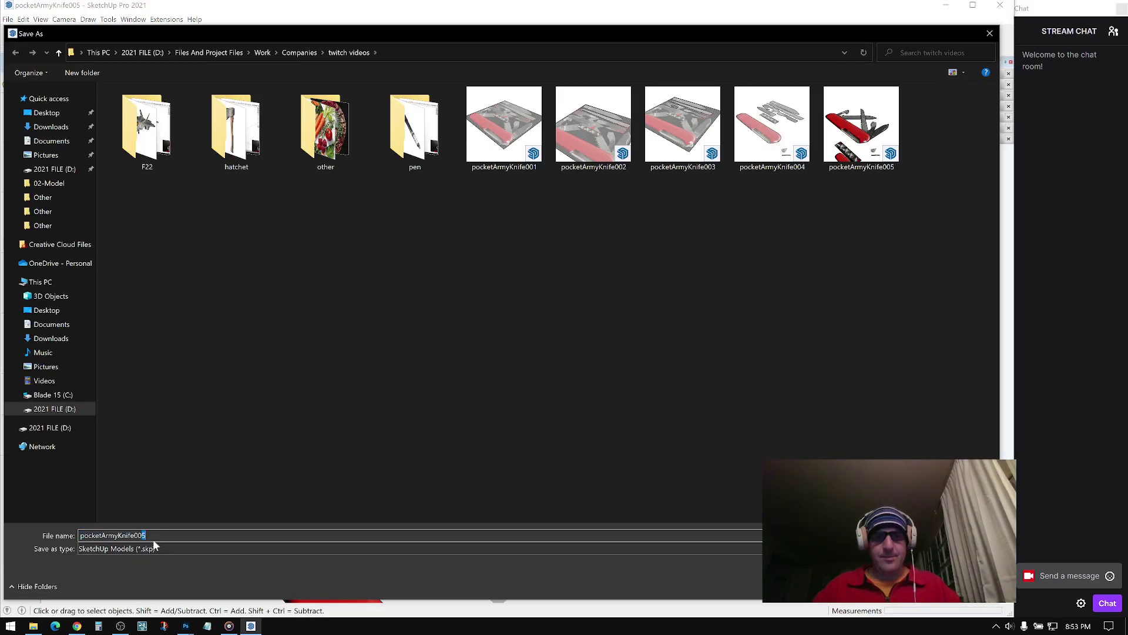
{"action": "type", "text": "6"}
{"action": "key", "text": "Return"}
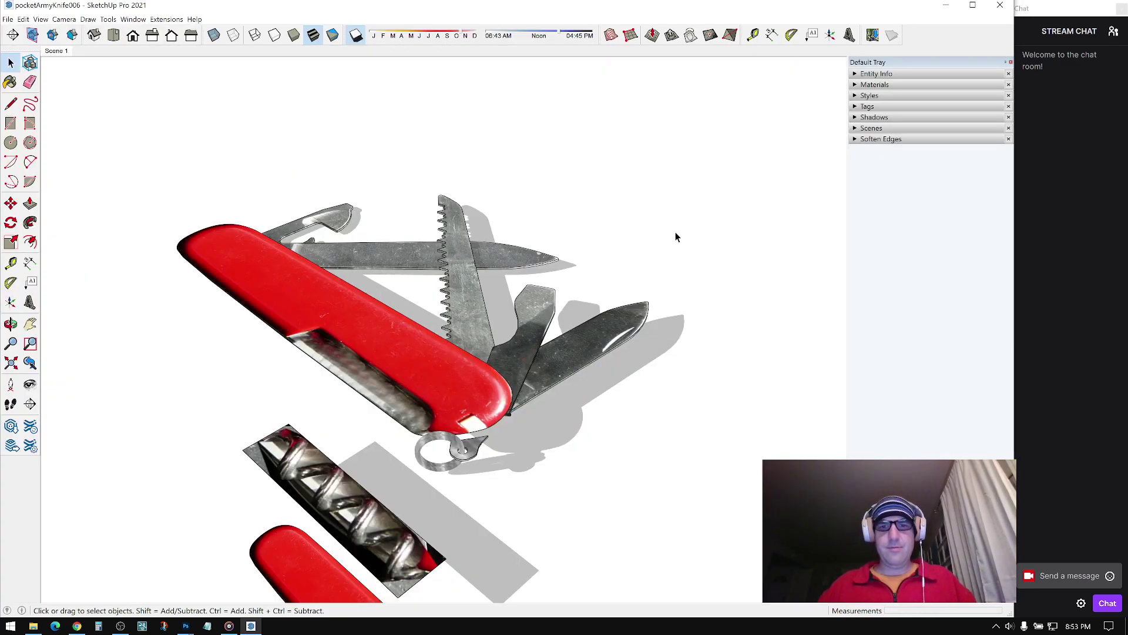
Step: Move the spare red handle far away from the stacked knife
{"action": "middle_click_drag", "start_coordinate": [469, 426], "coordinate": [280, 314]}
{"action": "middle_click_drag", "start_coordinate": [372, 312], "coordinate": [489, 322]}
{"action": "scroll", "coordinate": [268, 391], "scroll_direction": "down", "scroll_amount": 3}
{"action": "key", "text": "m"}
{"action": "left_click", "coordinate": [485, 320]}
{"action": "left_click", "coordinate": [319, 314]}
{"action": "key", "text": "space"}
{"action": "scroll", "coordinate": [592, 242], "scroll_direction": "up", "scroll_amount": 2}
{"action": "middle_click_drag", "start_coordinate": [591, 241], "coordinate": [549, 294]}
{"action": "key", "text": "m"}
{"action": "left_click", "coordinate": [557, 272]}
{"action": "left_click", "coordinate": [589, 496]}
{"action": "key", "text": "space"}
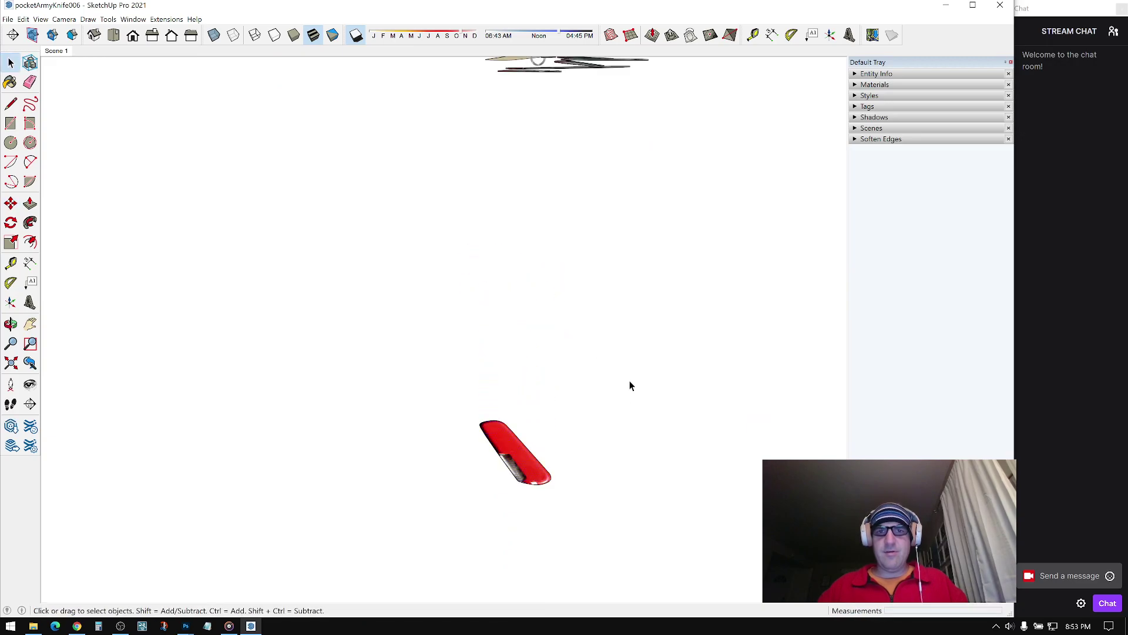
Step: Thicken the handle above the stacked tools with Push/Pull into a deep solid block
{"action": "middle_click_drag", "start_coordinate": [625, 398], "coordinate": [567, 204]}
{"action": "scroll", "coordinate": [556, 216], "scroll_direction": "up", "scroll_amount": 6}
{"action": "middle_click_drag", "start_coordinate": [511, 259], "coordinate": [429, 259], "text": "shift"}
{"action": "left_click", "coordinate": [30, 204]}
{"action": "middle_click_drag", "start_coordinate": [305, 253], "coordinate": [333, 237]}
{"action": "left_click", "coordinate": [333, 237]}
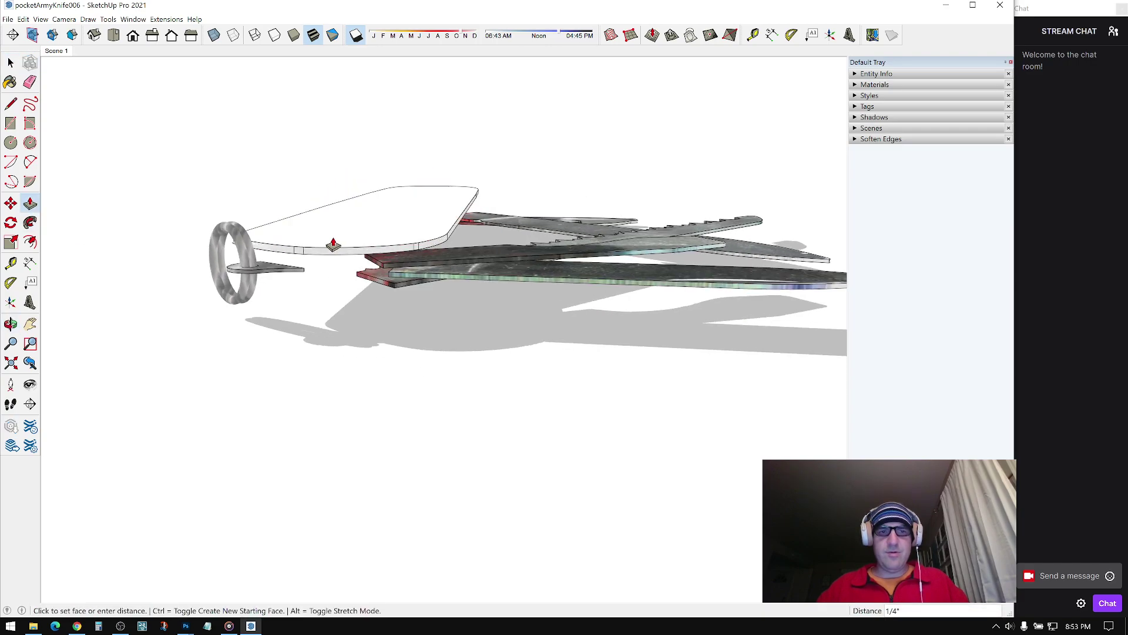
{"action": "middle_click_drag", "start_coordinate": [335, 178], "coordinate": [222, 141]}
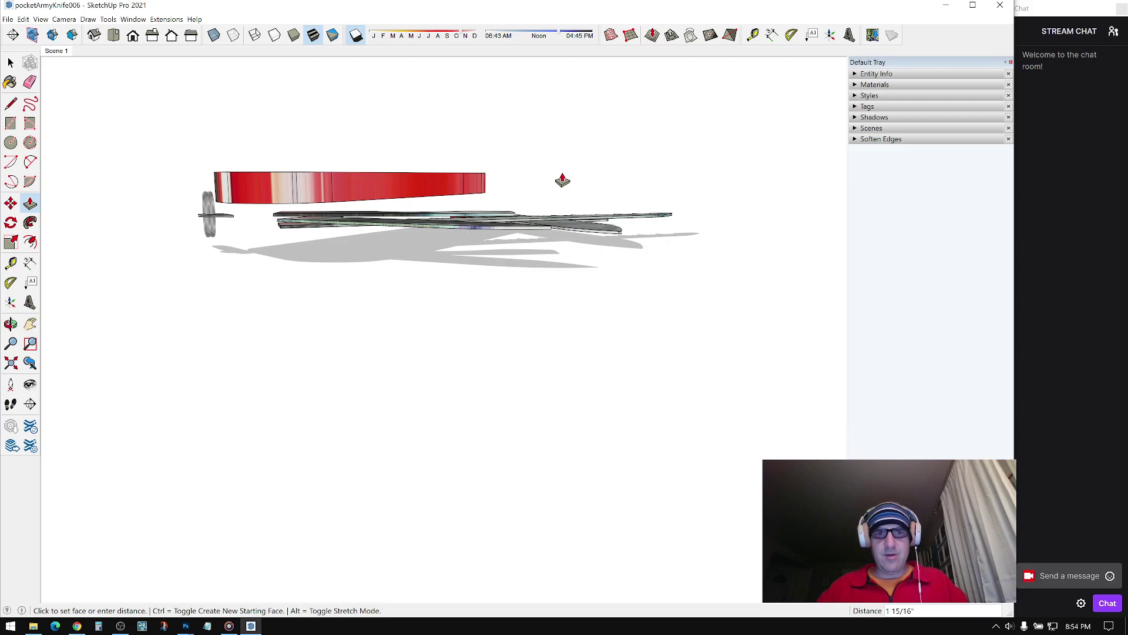
{"action": "middle_click_drag", "start_coordinate": [362, 187], "coordinate": [409, 234]}
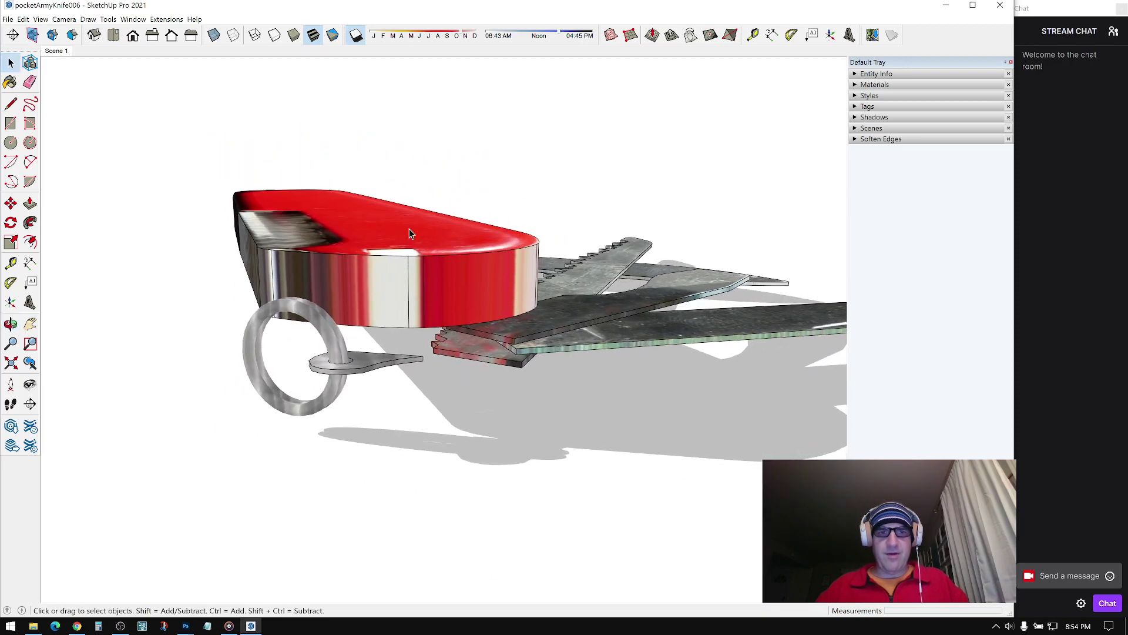
Step: Push/Pull a thin extra layer on the handle's top and scale its top face uniformly about center to about 0.94
{"action": "left_click", "coordinate": [30, 204]}
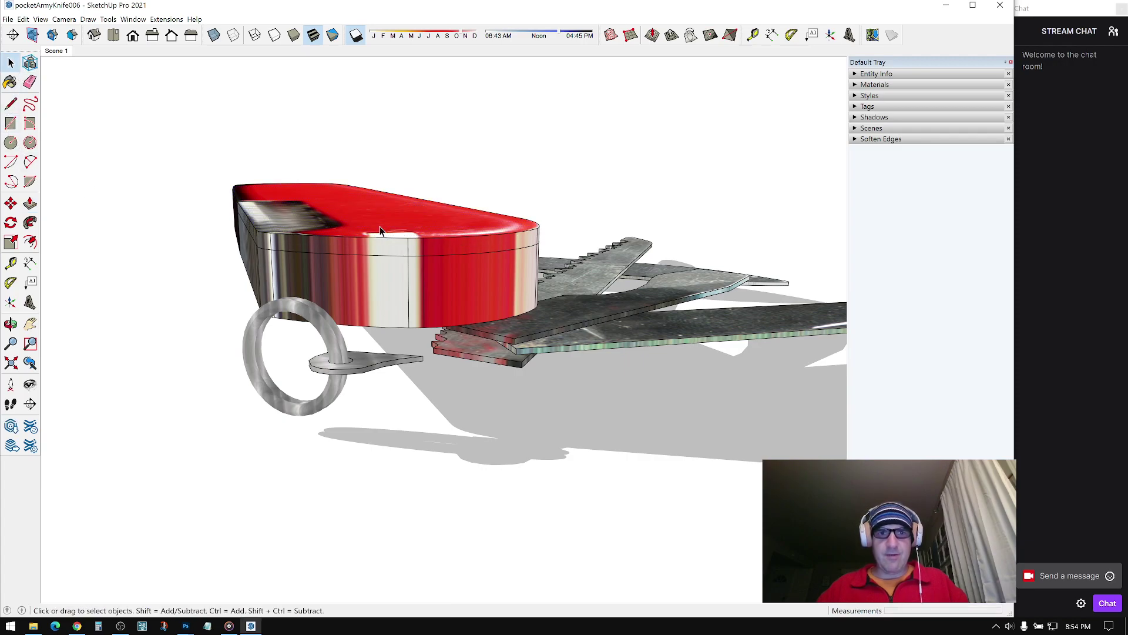
{"action": "left_click", "coordinate": [7, 240]}
{"action": "middle_click_drag", "start_coordinate": [413, 259], "coordinate": [414, 291]}
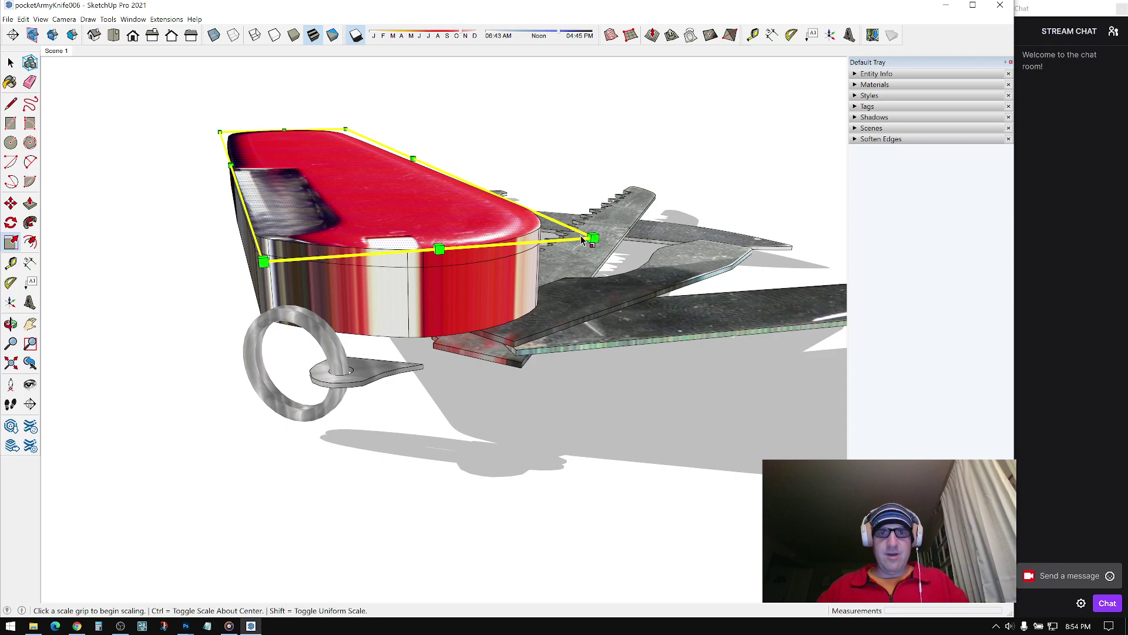
{"action": "left_click", "coordinate": [593, 237]}
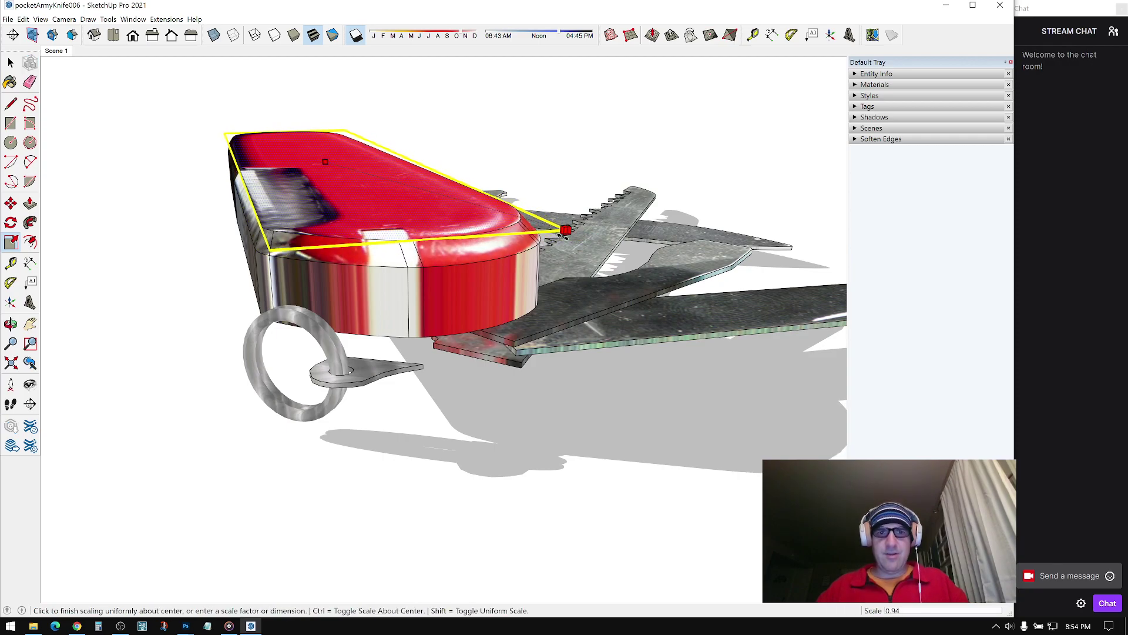
{"action": "left_click", "coordinate": [566, 231]}
Step: Scale the handle's top face along its width about center to about 0.95
{"action": "middle_click_drag", "start_coordinate": [478, 295], "coordinate": [188, 296]}
{"action": "scroll", "coordinate": [449, 254], "scroll_direction": "up", "scroll_amount": 4}
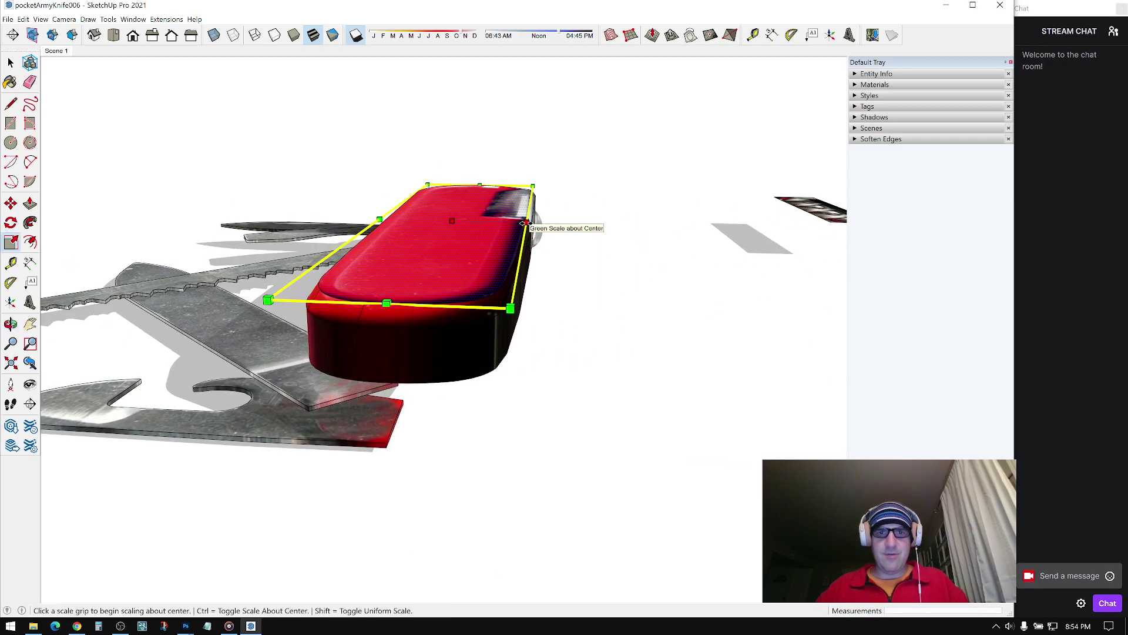
{"action": "left_click", "coordinate": [522, 223]}
{"action": "left_click", "coordinate": [521, 224]}
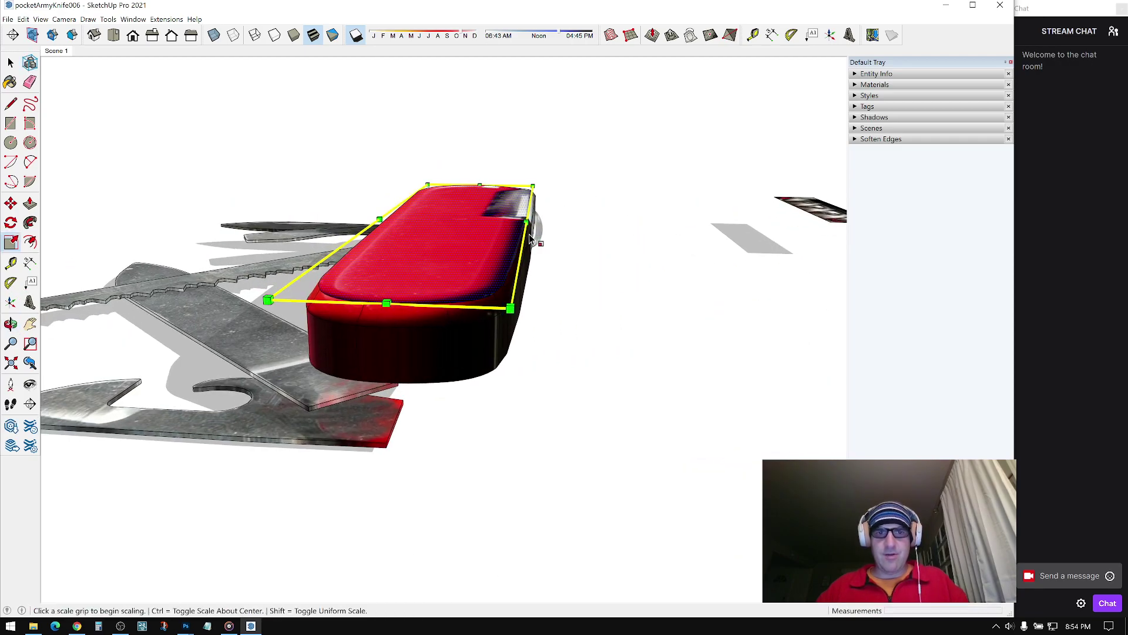
{"action": "left_click", "coordinate": [522, 223]}
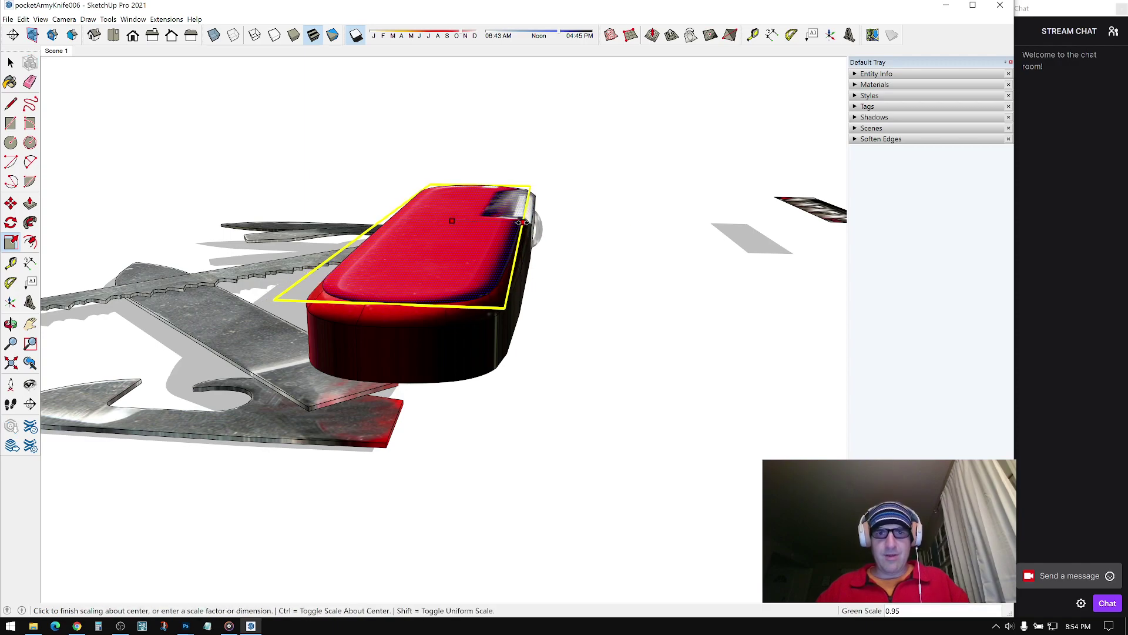
{"action": "left_click", "coordinate": [521, 223]}
{"action": "key", "text": "space"}
{"action": "middle_click_drag", "start_coordinate": [352, 244], "coordinate": [377, 236]}
{"action": "mouse_move", "coordinate": [365, 323]}
{"action": "middle_mouse_down"}
{"action": "mouse_move", "coordinate": [478, 305]}
{"action": "mouse_move", "coordinate": [435, 302]}
{"action": "mouse_move", "coordinate": [475, 345]}
{"action": "mouse_move", "coordinate": [423, 272]}
{"action": "mouse_move", "coordinate": [385, 327]}
{"action": "middle_mouse_up"}
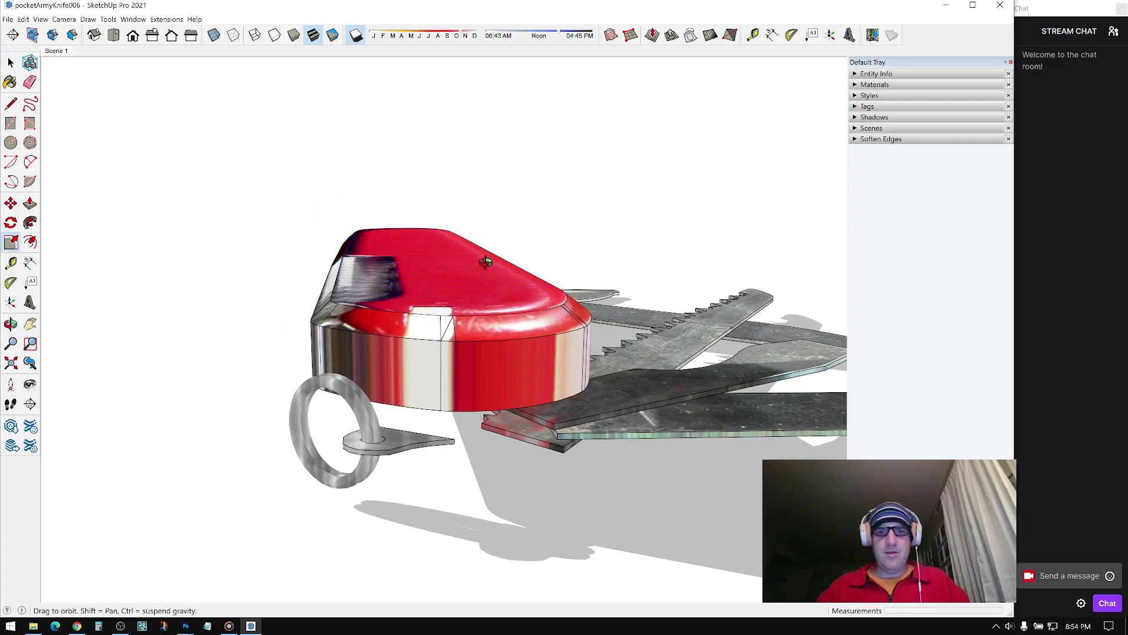
Step: Enlarge the handle's top face uniformly to about 1.02 and widen it slightly from one long side
{"action": "middle_click_drag", "start_coordinate": [486, 259], "coordinate": [525, 369]}
{"action": "left_click", "coordinate": [596, 349]}
{"action": "left_click", "coordinate": [607, 351]}
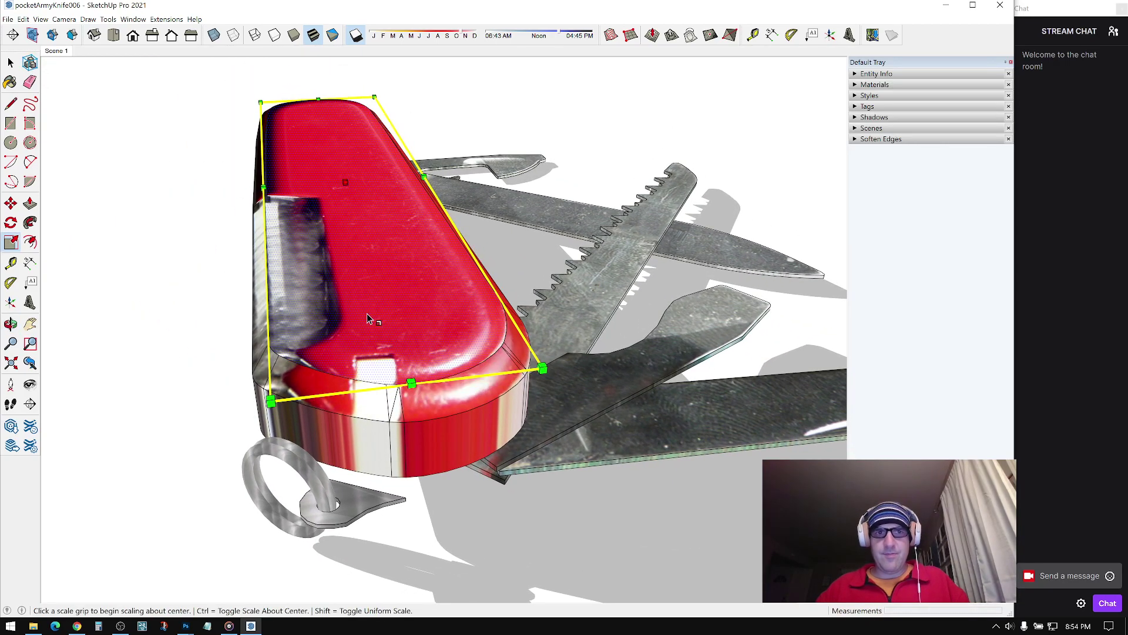
{"action": "left_click", "coordinate": [542, 368]}
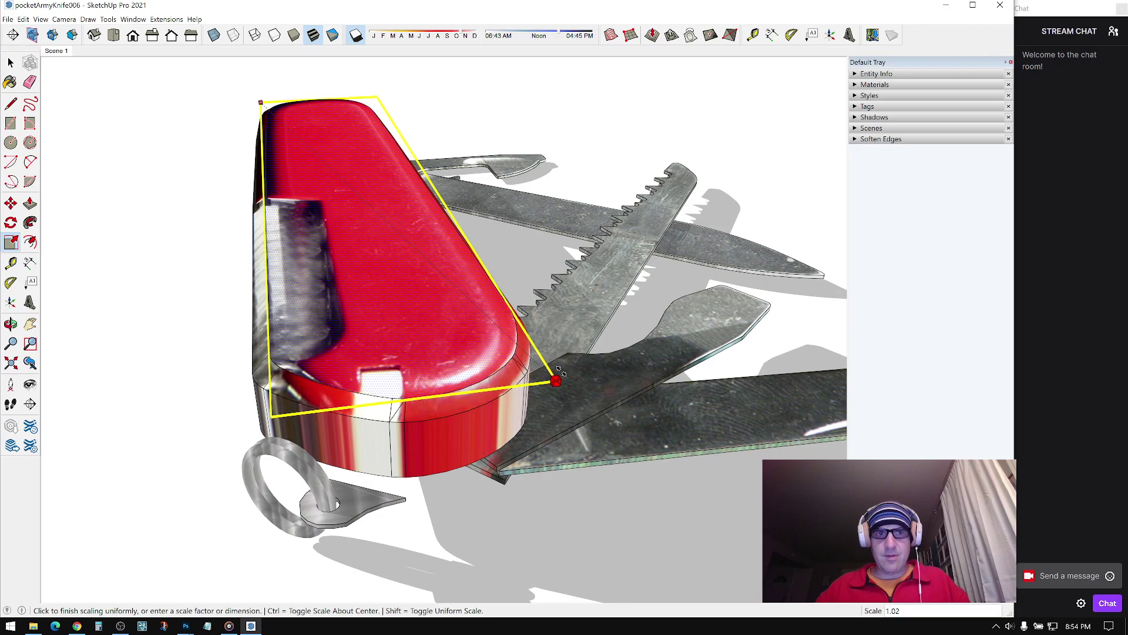
{"action": "left_click", "coordinate": [558, 378]}
{"action": "middle_click_drag", "start_coordinate": [464, 369], "coordinate": [545, 308]}
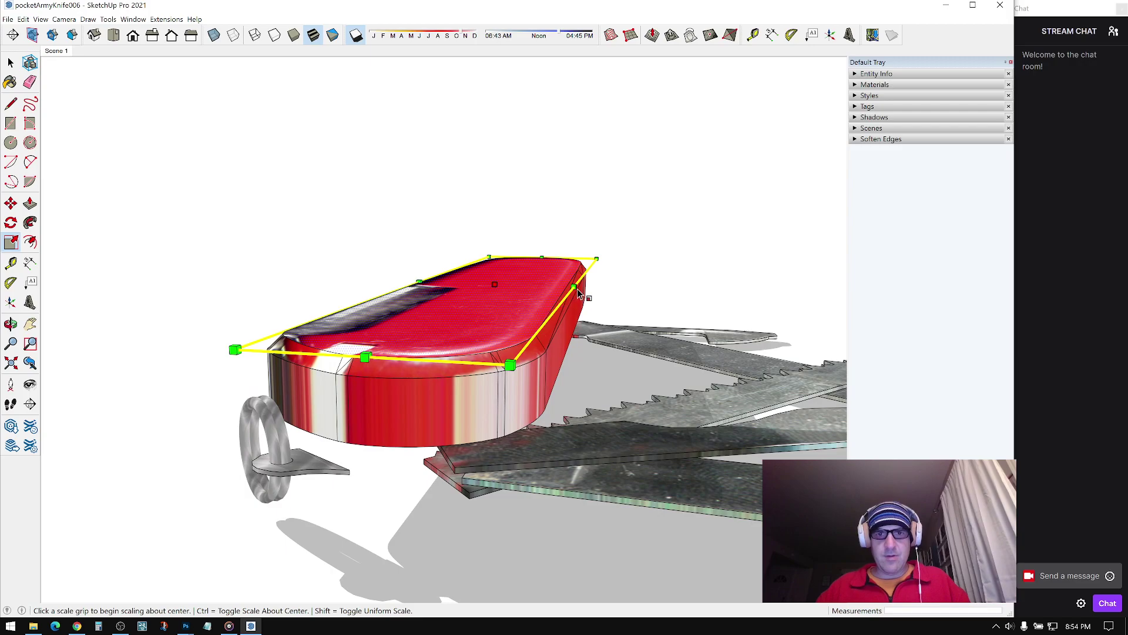
{"action": "left_click_drag", "start_coordinate": [575, 287], "coordinate": [588, 288]}
Step: Push/Pull another 3/16" layer on the handle's top face
{"action": "middle_click_drag", "start_coordinate": [529, 288], "coordinate": [628, 275]}
{"action": "key", "text": "space"}
{"action": "left_click", "coordinate": [619, 261]}
{"action": "left_click", "coordinate": [29, 204]}
{"action": "left_click", "coordinate": [414, 318]}
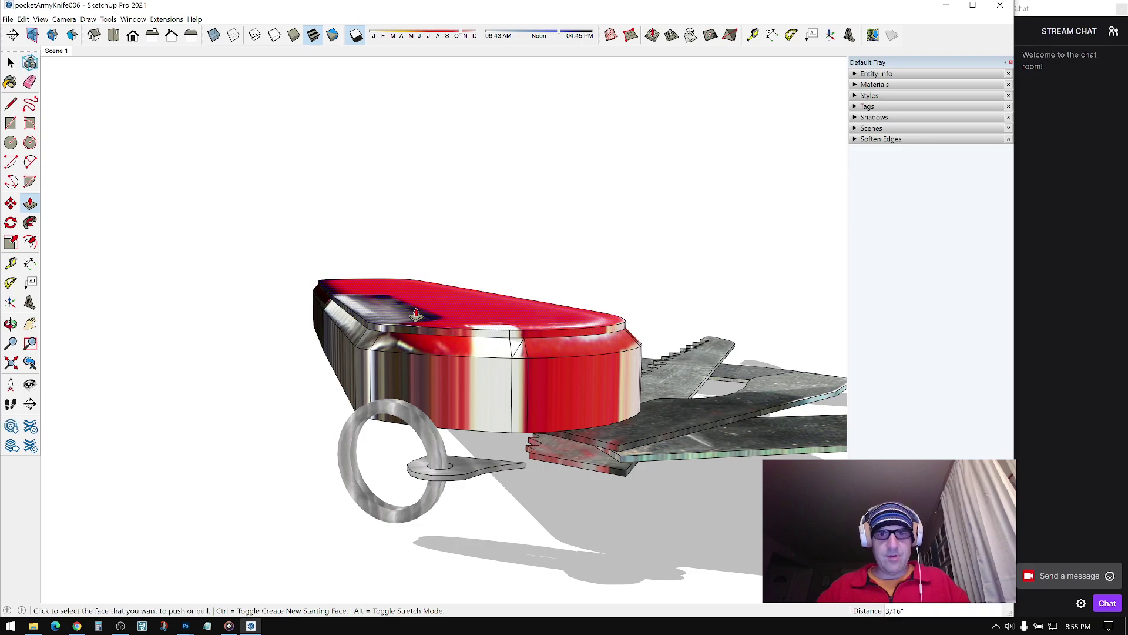
{"action": "left_click", "coordinate": [10, 62]}
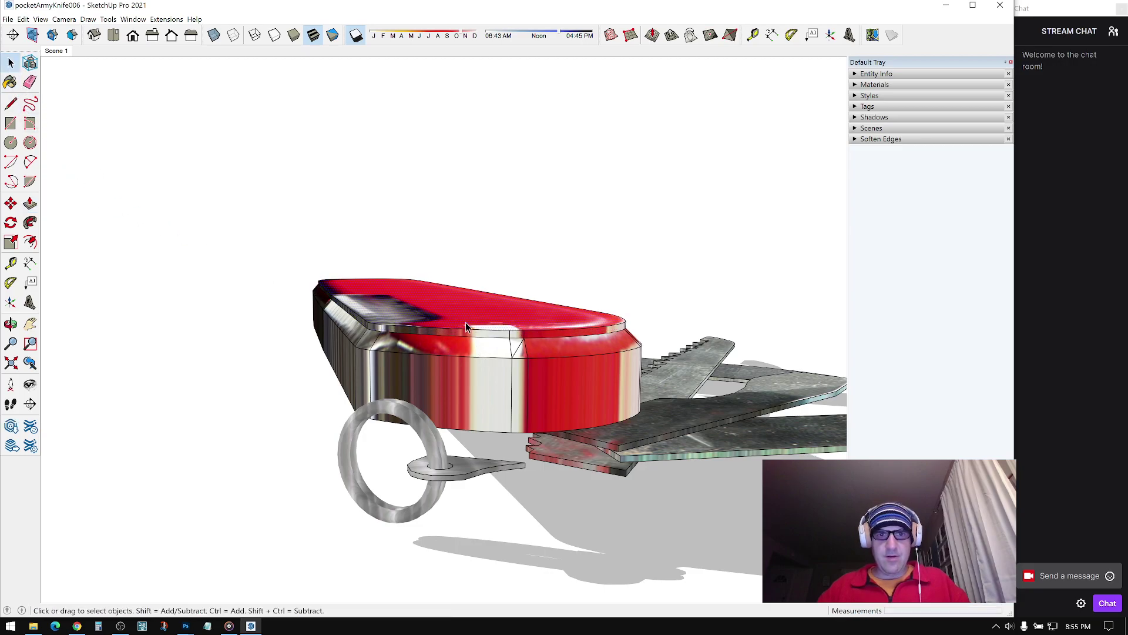
Step: Taper the new layer by scaling its top face about center, uniformly to about 0.96 and in width to about 0.94
{"action": "middle_click_drag", "start_coordinate": [460, 325], "coordinate": [626, 362]}
{"action": "key", "text": "s"}
{"action": "left_click", "coordinate": [681, 334]}
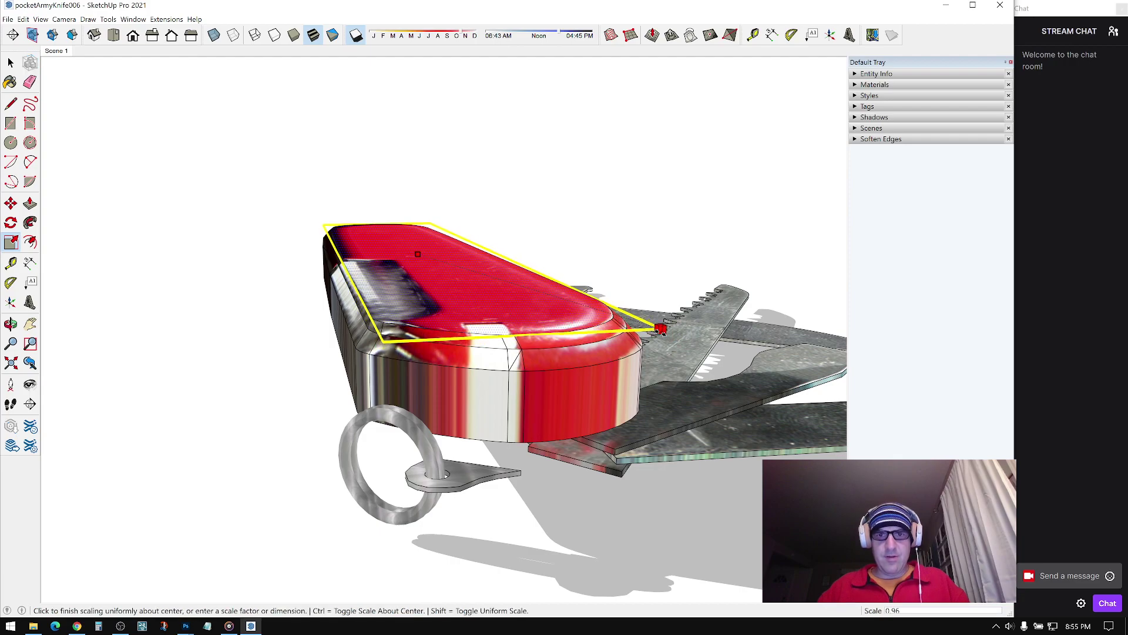
{"action": "left_click", "coordinate": [661, 330]}
{"action": "left_click", "coordinate": [340, 254]}
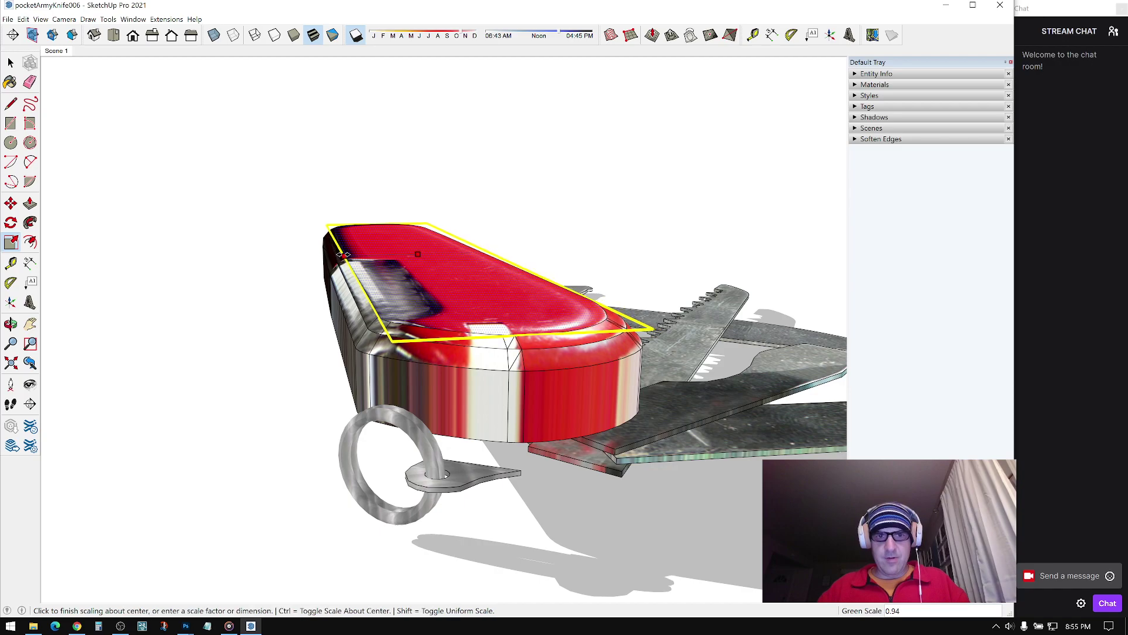
{"action": "left_click", "coordinate": [346, 256]}
Step: Soften the thick handle's edges to about 86.1 degrees between normals, with smooth normals and softened coplanar edges
{"action": "middle_click_drag", "start_coordinate": [362, 268], "coordinate": [526, 254]}
{"action": "key", "text": "m"}
{"action": "key", "text": "space"}
{"action": "mouse_move", "coordinate": [555, 331]}
{"action": "middle_mouse_down"}
{"action": "mouse_move", "coordinate": [516, 403]}
{"action": "mouse_move", "coordinate": [545, 403]}
{"action": "mouse_move", "coordinate": [530, 368]}
{"action": "mouse_move", "coordinate": [648, 438]}
{"action": "mouse_move", "coordinate": [617, 456]}
{"action": "mouse_move", "coordinate": [496, 423]}
{"action": "mouse_move", "coordinate": [327, 415]}
{"action": "mouse_move", "coordinate": [465, 365]}
{"action": "mouse_move", "coordinate": [552, 317]}
{"action": "middle_mouse_up"}
{"action": "key", "text": "space"}
{"action": "left_click", "coordinate": [465, 365]}
{"action": "left_click_drag", "start_coordinate": [885, 179], "coordinate": [915, 180]}
{"action": "middle_click_drag", "start_coordinate": [481, 305], "coordinate": [741, 349]}
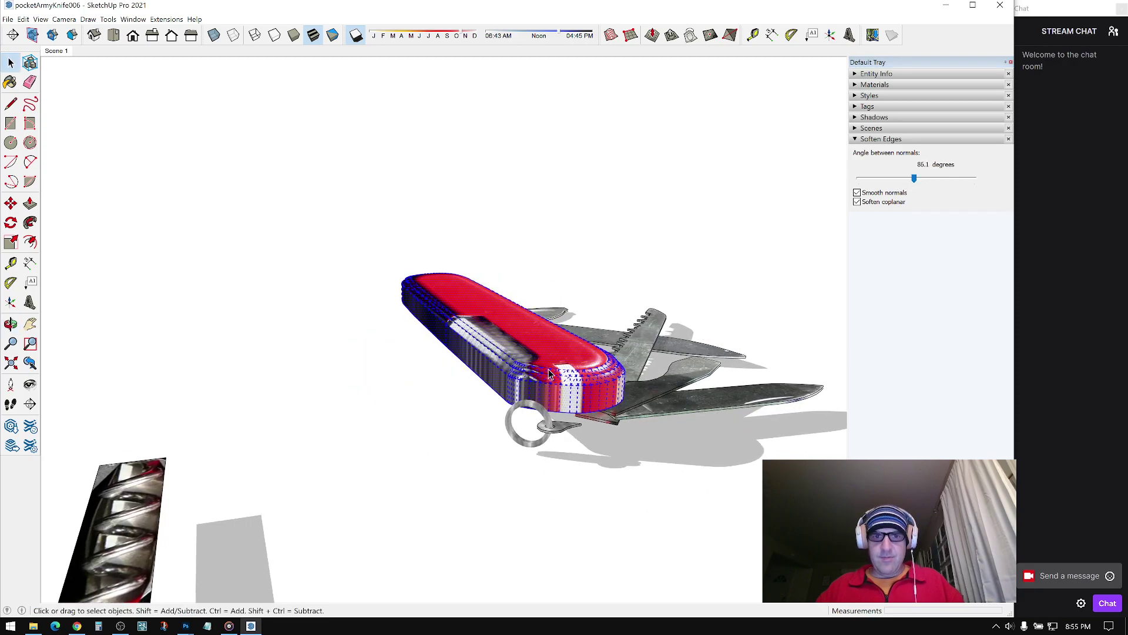
{"action": "scroll", "coordinate": [544, 358], "scroll_direction": "up", "scroll_amount": 3}
{"action": "middle_click_drag", "start_coordinate": [610, 231], "coordinate": [415, 252]}
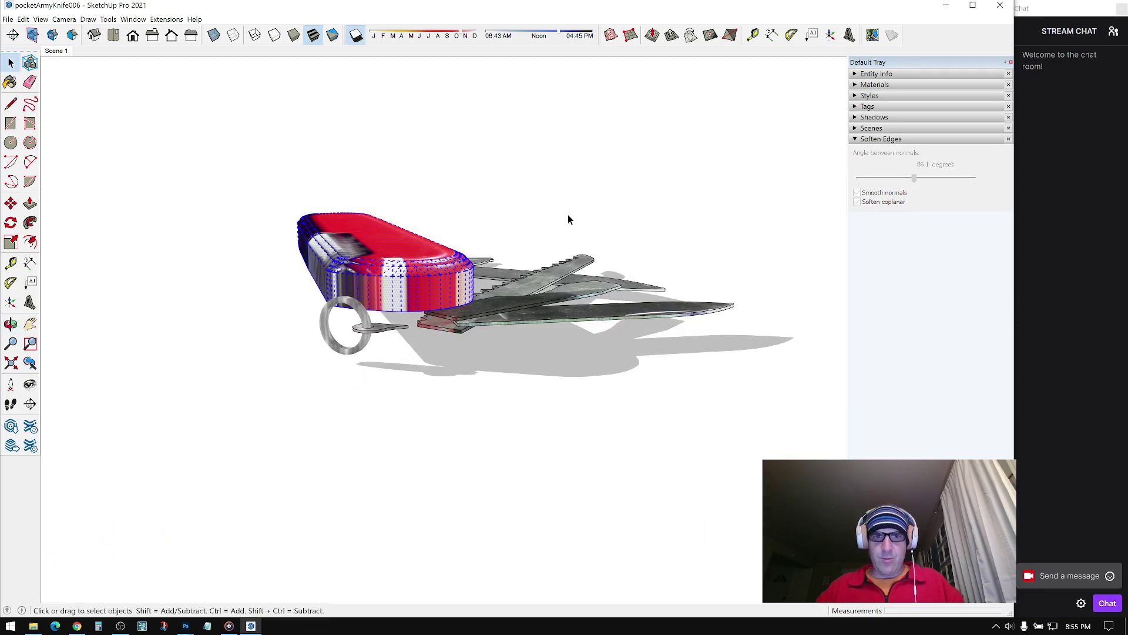
Step: Sample the photo texture from the spare flat handle and paint it over the whole thick handle
{"action": "left_click", "coordinate": [858, 84]}
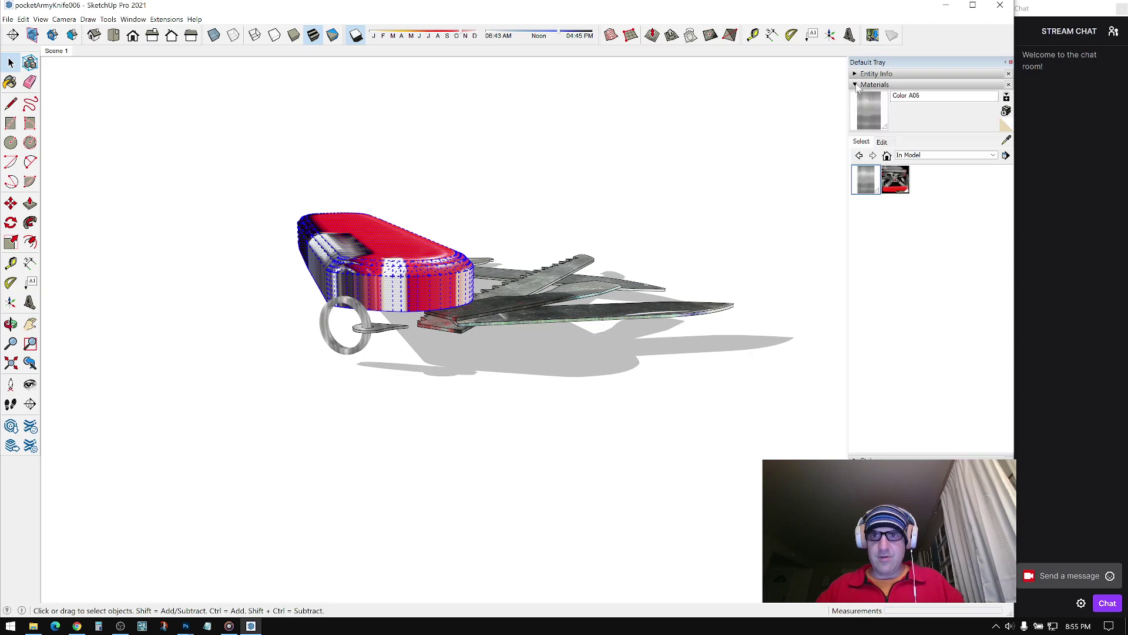
{"action": "mouse_move", "coordinate": [635, 304]}
{"action": "middle_mouse_down"}
{"action": "mouse_move", "coordinate": [501, 254]}
{"action": "mouse_move", "coordinate": [485, 543]}
{"action": "middle_mouse_up"}
{"action": "left_click", "coordinate": [465, 347]}
{"action": "key", "text": "space"}
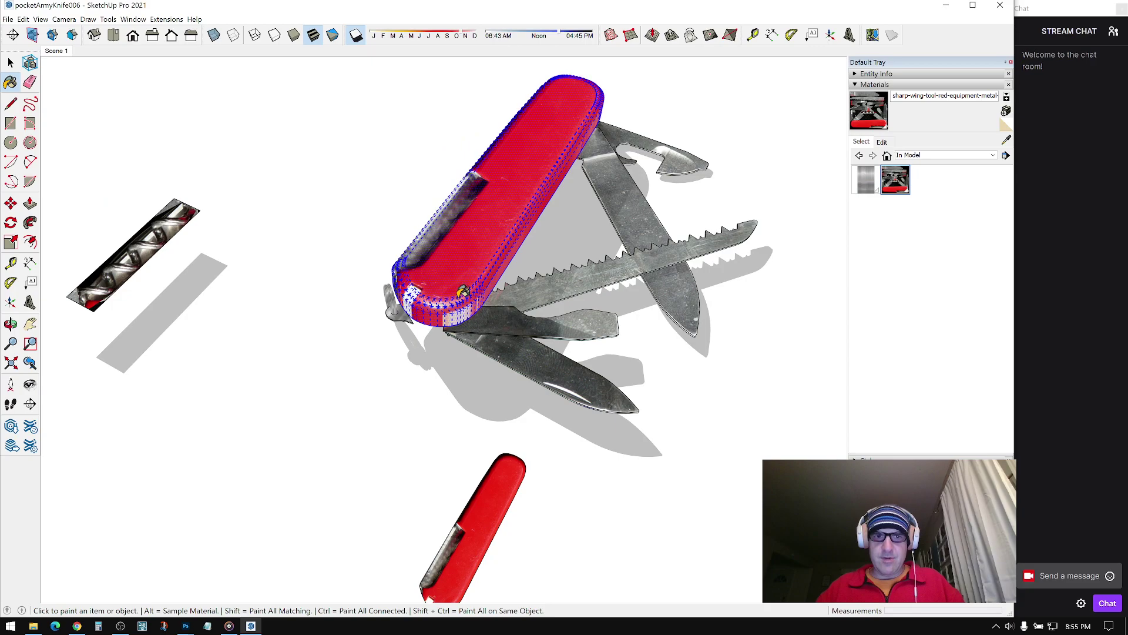
{"action": "left_click", "coordinate": [400, 401]}
{"action": "mouse_move", "coordinate": [385, 429]}
{"action": "middle_mouse_down"}
{"action": "mouse_move", "coordinate": [424, 320]}
{"action": "mouse_move", "coordinate": [423, 334]}
{"action": "mouse_move", "coordinate": [635, 239]}
{"action": "mouse_move", "coordinate": [449, 232]}
{"action": "mouse_move", "coordinate": [540, 332]}
{"action": "mouse_move", "coordinate": [513, 385]}
{"action": "mouse_move", "coordinate": [471, 355]}
{"action": "mouse_move", "coordinate": [649, 328]}
{"action": "mouse_move", "coordinate": [500, 322]}
{"action": "mouse_move", "coordinate": [469, 368]}
{"action": "mouse_move", "coordinate": [482, 360]}
{"action": "mouse_move", "coordinate": [566, 378]}
{"action": "middle_mouse_up"}
{"action": "scroll", "coordinate": [423, 334], "scroll_direction": "up", "scroll_amount": 4}
Step: Scale the spare flat handle about center, uniformly to about 1.05 and in width to about 1.04
{"action": "middle_click_drag", "start_coordinate": [421, 349], "coordinate": [506, 413]}
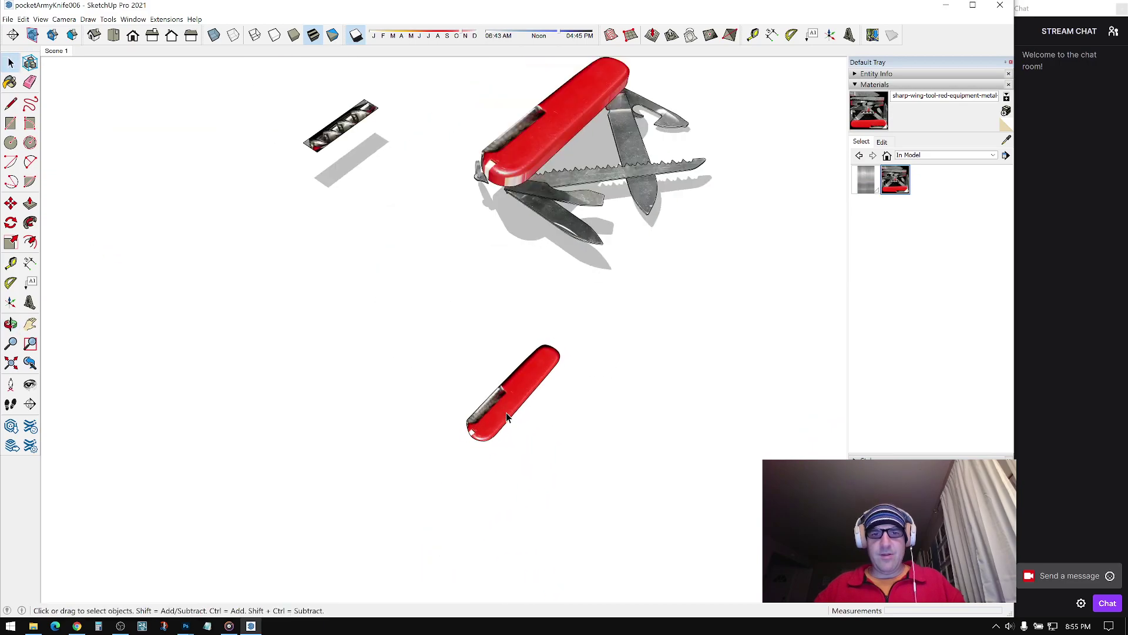
{"action": "scroll", "coordinate": [517, 388], "scroll_direction": "up", "scroll_amount": 3}
{"action": "key", "text": "s"}
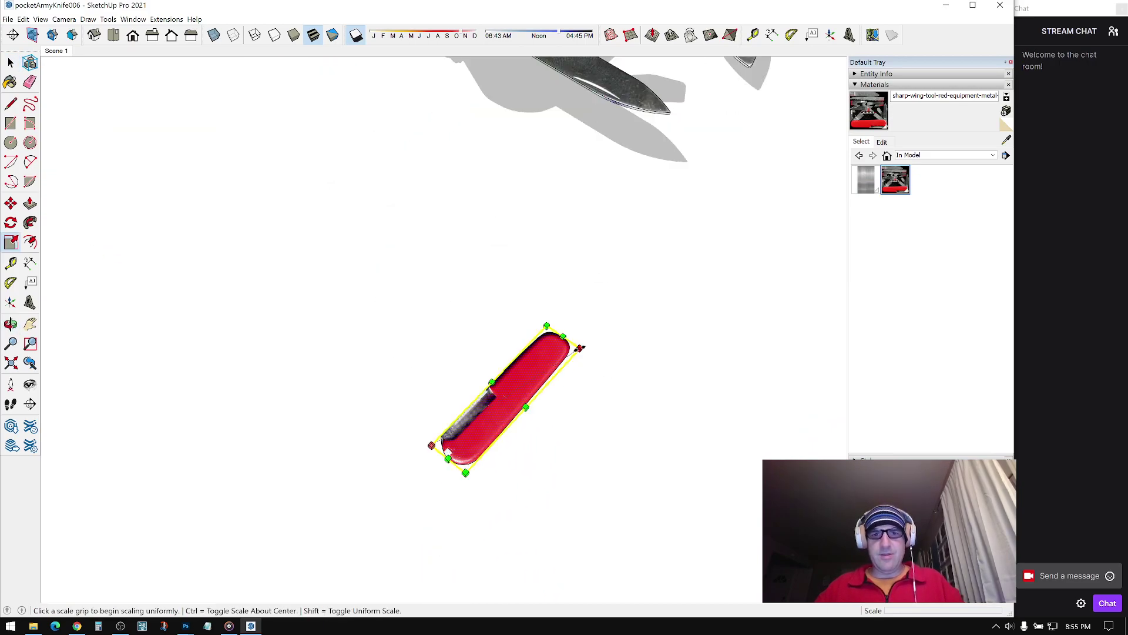
{"action": "left_click", "coordinate": [580, 349]}
{"action": "left_click", "coordinate": [583, 347]}
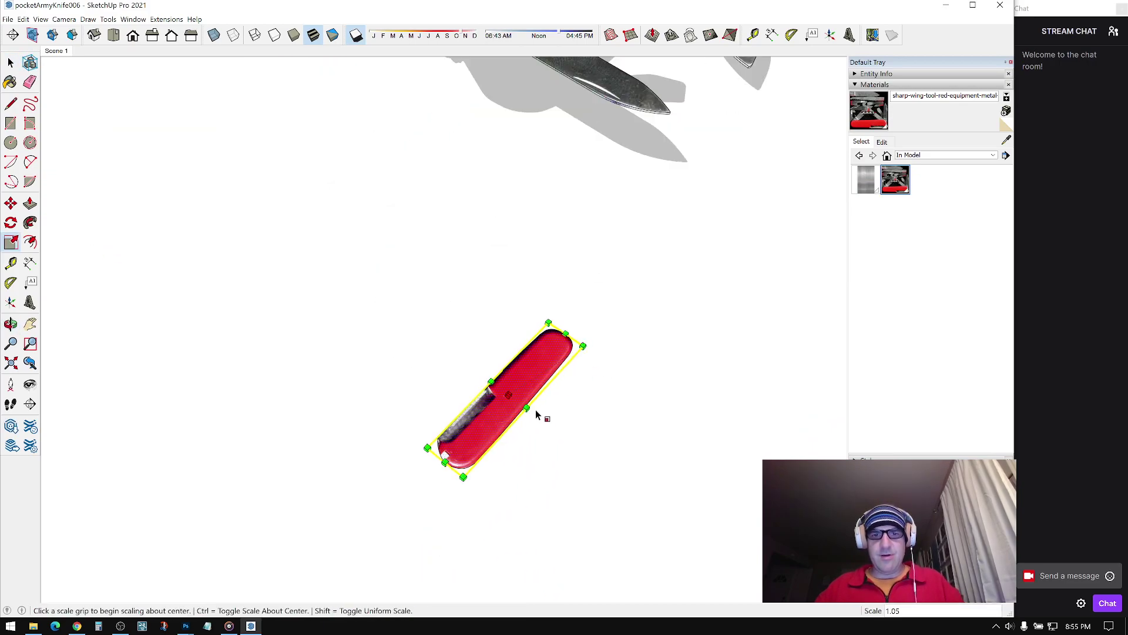
{"action": "left_click", "coordinate": [525, 409]}
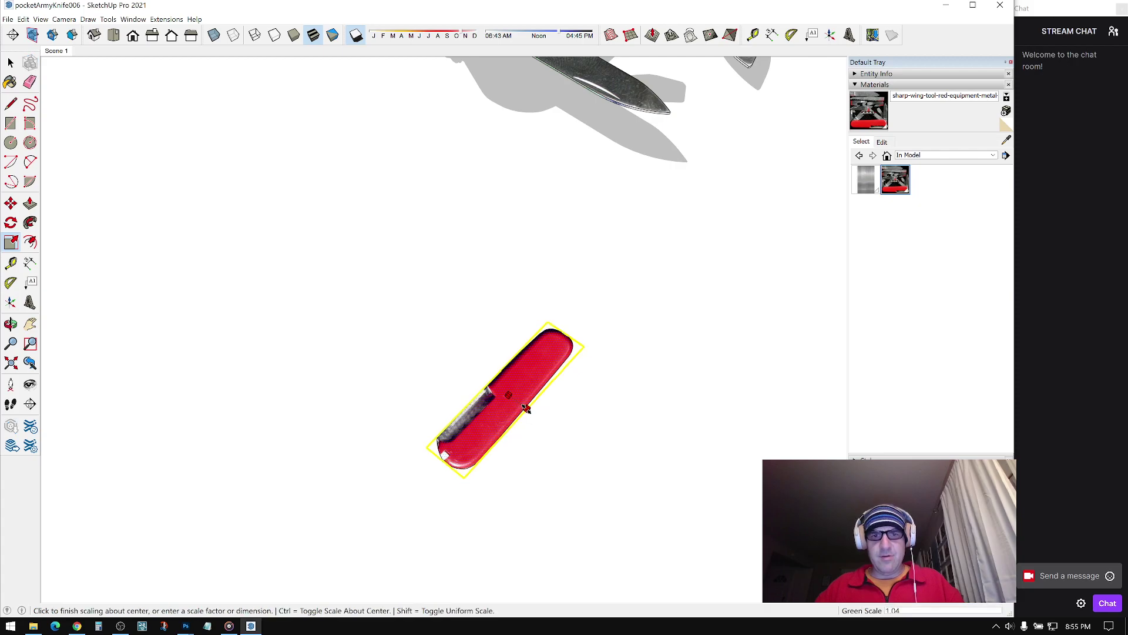
{"action": "left_click", "coordinate": [527, 409]}
{"action": "key", "text": "space"}
{"action": "left_click", "coordinate": [555, 318]}
{"action": "scroll", "coordinate": [527, 275], "scroll_direction": "up", "scroll_amount": 3}
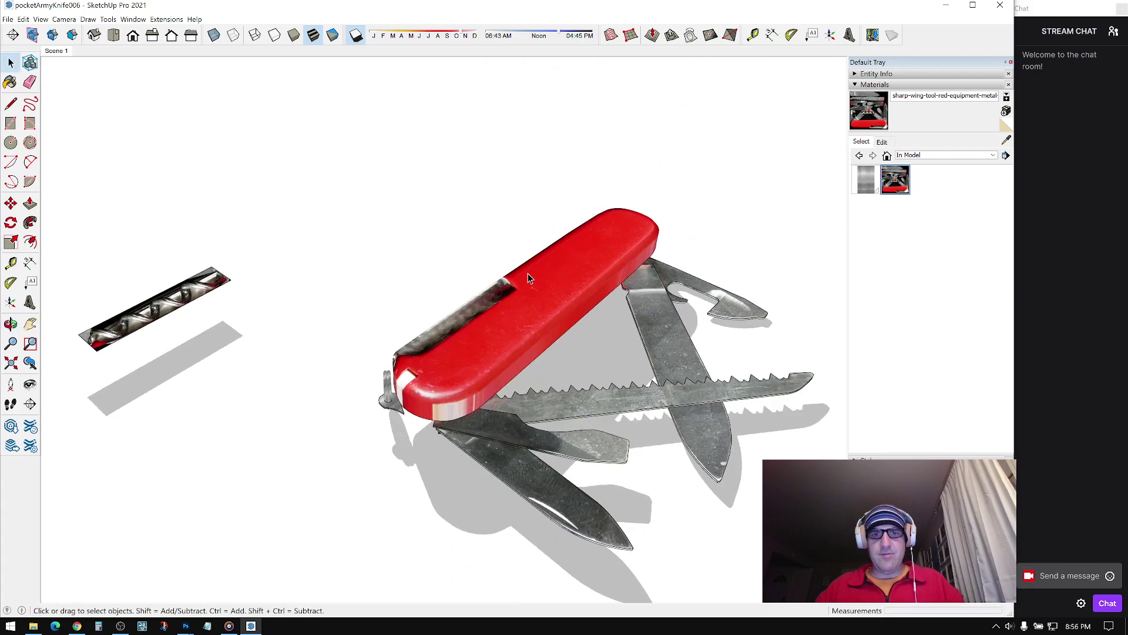
Step: Resample the enlarged spare handle's photo texture and repaint the thick handle with it
{"action": "middle_click_drag", "start_coordinate": [528, 274], "coordinate": [492, 230]}
{"action": "left_click", "coordinate": [1007, 141]}
{"action": "mouse_move", "coordinate": [594, 294]}
{"action": "middle_mouse_down"}
{"action": "mouse_move", "coordinate": [546, 357]}
{"action": "mouse_move", "coordinate": [607, 343]}
{"action": "middle_mouse_up"}
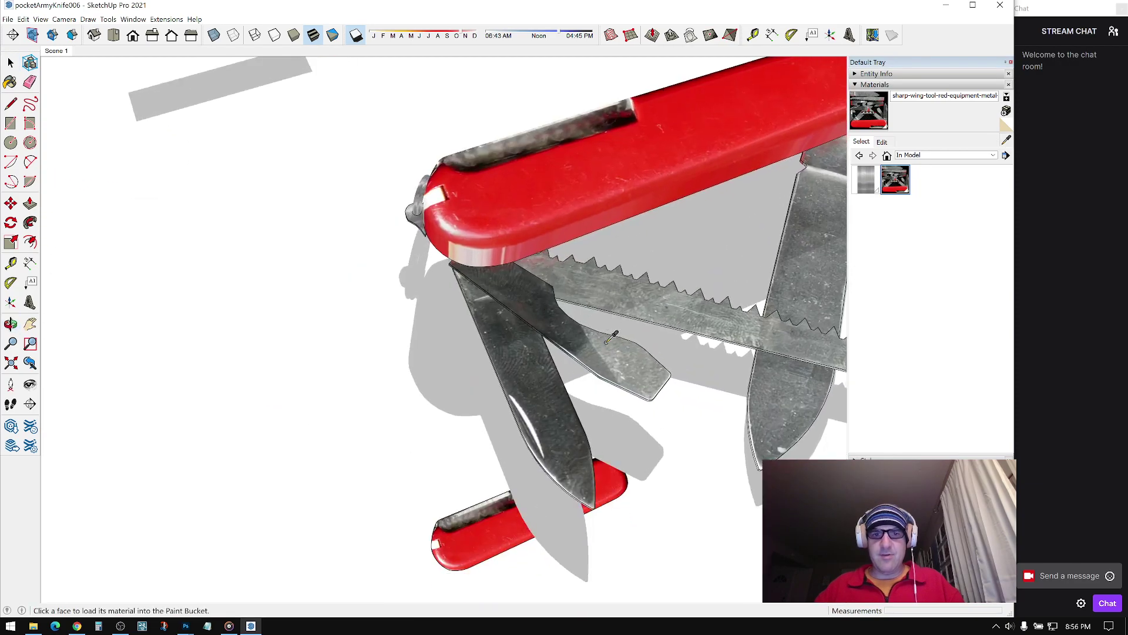
{"action": "left_click", "coordinate": [531, 204]}
{"action": "mouse_move", "coordinate": [518, 215]}
{"action": "middle_mouse_down"}
{"action": "mouse_move", "coordinate": [590, 199]}
{"action": "mouse_move", "coordinate": [547, 277]}
{"action": "middle_mouse_up"}
{"action": "scroll", "coordinate": [544, 322], "scroll_direction": "down", "scroll_amount": 1}
{"action": "key", "text": "space"}
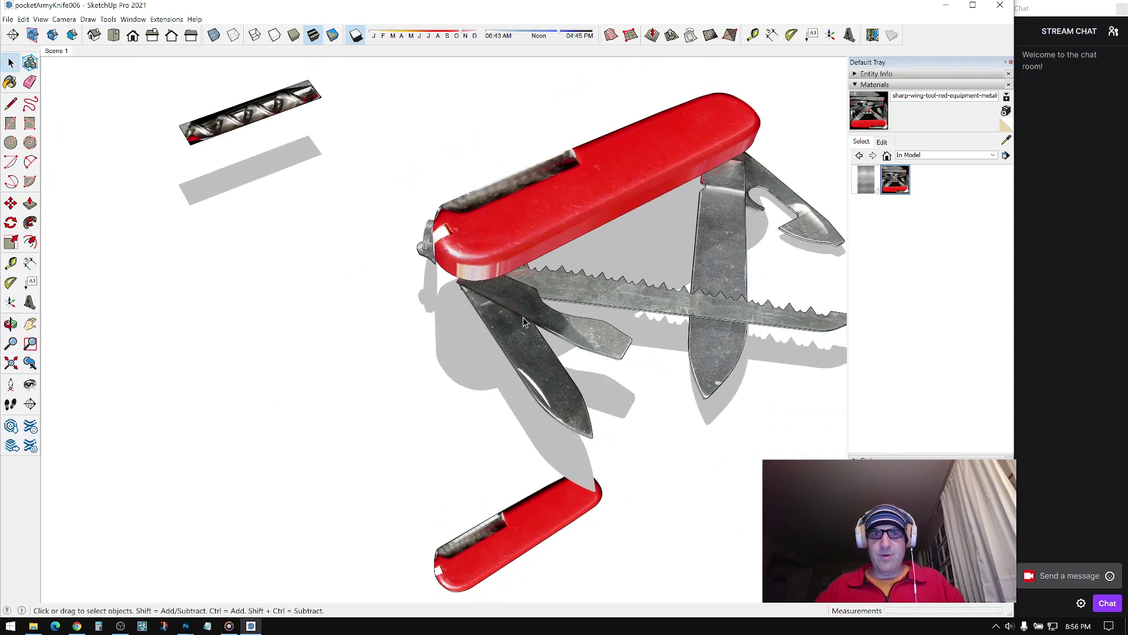
Step: Move the spare flat handle vertically up to the thick handle and position it at the handle's top surface
{"action": "middle_click_drag", "start_coordinate": [570, 442], "coordinate": [594, 355]}
{"action": "middle_click_drag", "start_coordinate": [580, 491], "coordinate": [552, 516]}
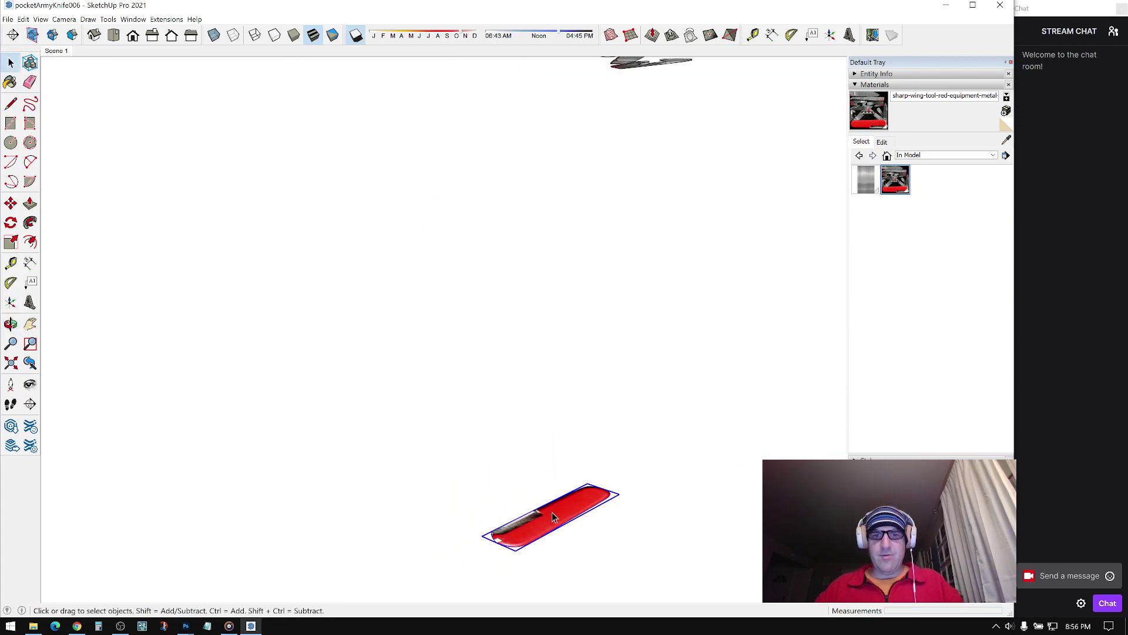
{"action": "left_click", "coordinate": [571, 511]}
{"action": "middle_click_drag", "start_coordinate": [573, 359], "coordinate": [461, 349]}
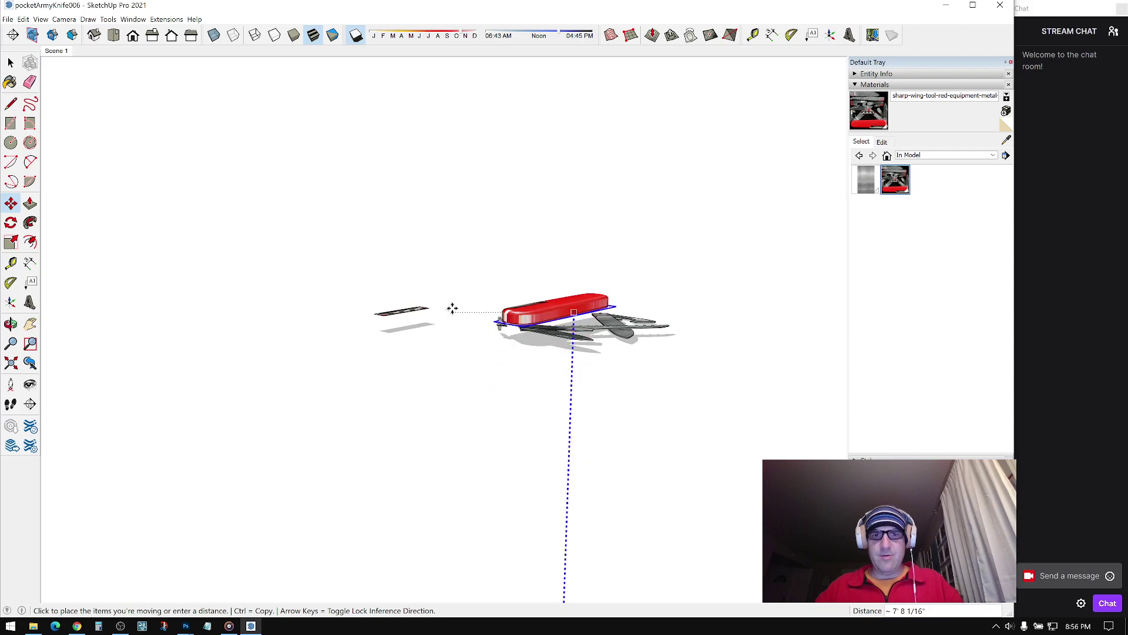
{"action": "scroll", "coordinate": [543, 300], "scroll_direction": "up", "scroll_amount": 3}
{"action": "middle_click_drag", "start_coordinate": [543, 265], "coordinate": [676, 159]}
{"action": "key", "text": "space"}
{"action": "scroll", "coordinate": [550, 274], "scroll_direction": "up", "scroll_amount": 5}
{"action": "key", "text": "m"}
{"action": "left_click", "coordinate": [687, 201]}
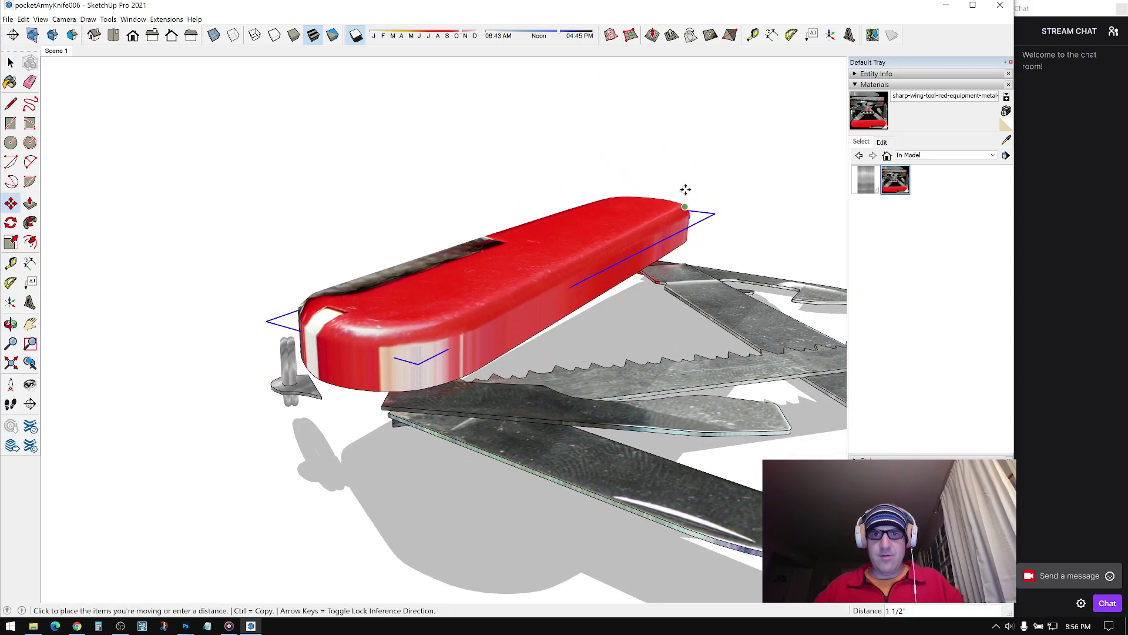
{"action": "left_click", "coordinate": [821, 202]}
{"action": "key", "text": "space"}
Step: Fit the spare handle to the thick handle's outline by scaling its width from each long side, to about 1.01 and 1.02
{"action": "middle_click_drag", "start_coordinate": [612, 235], "coordinate": [560, 398]}
{"action": "key", "text": "s"}
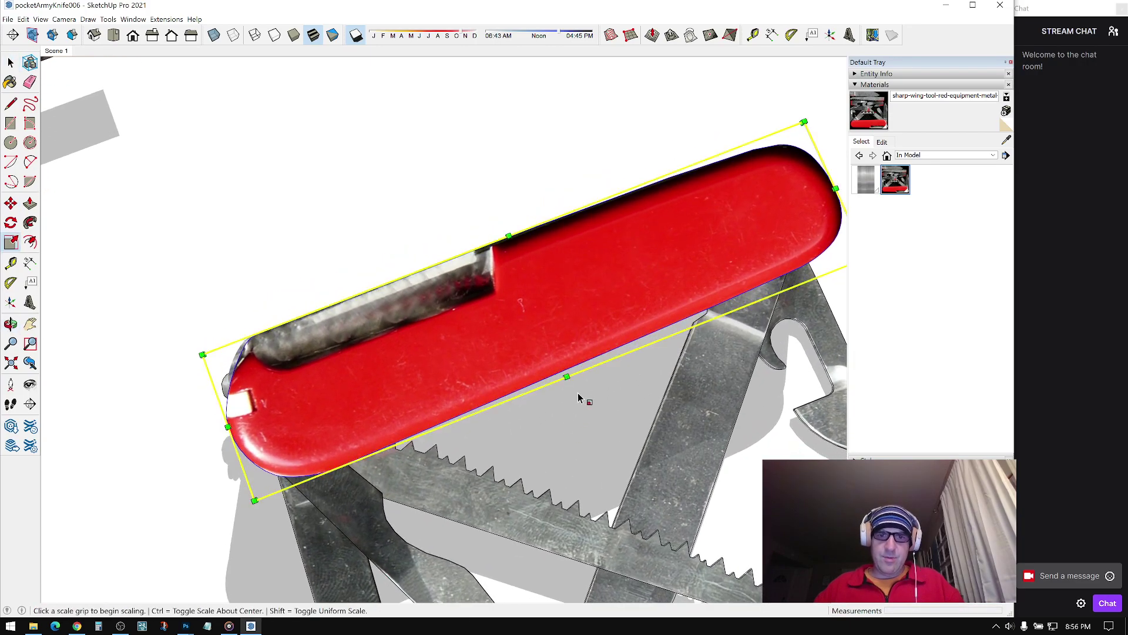
{"action": "left_click", "coordinate": [566, 376]}
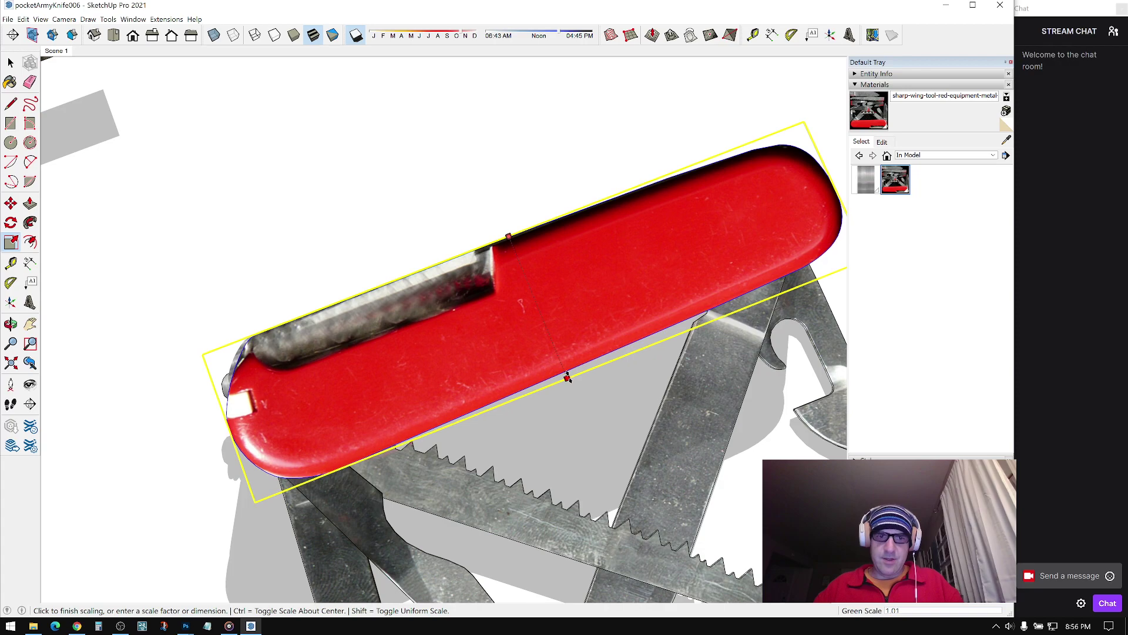
{"action": "left_click", "coordinate": [566, 376]}
{"action": "left_click", "coordinate": [228, 428]}
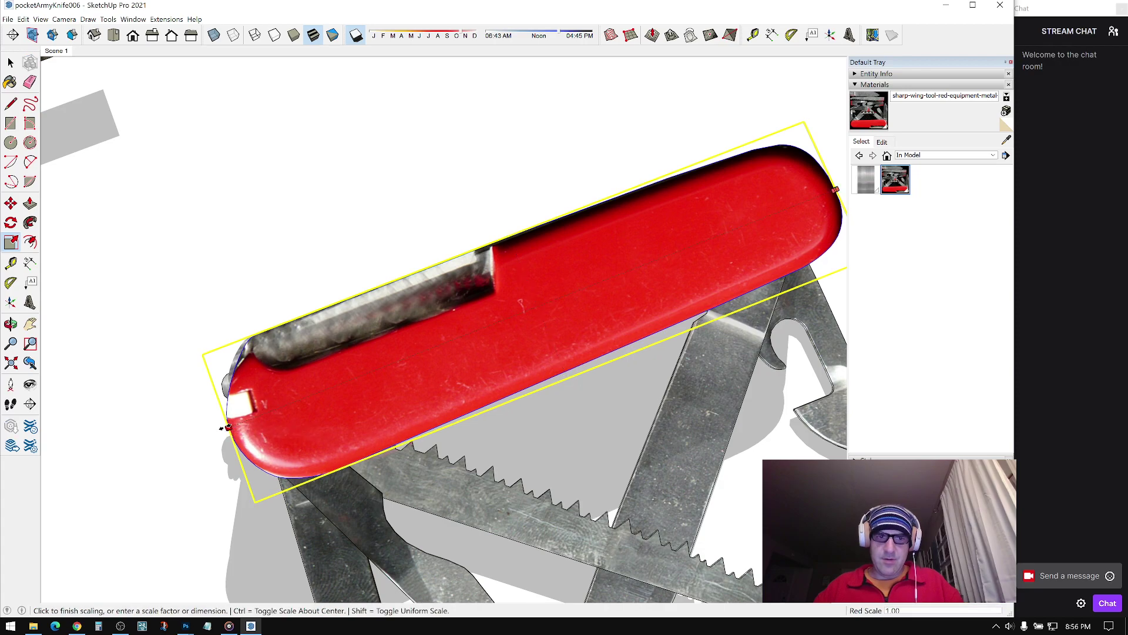
{"action": "left_click", "coordinate": [222, 428]}
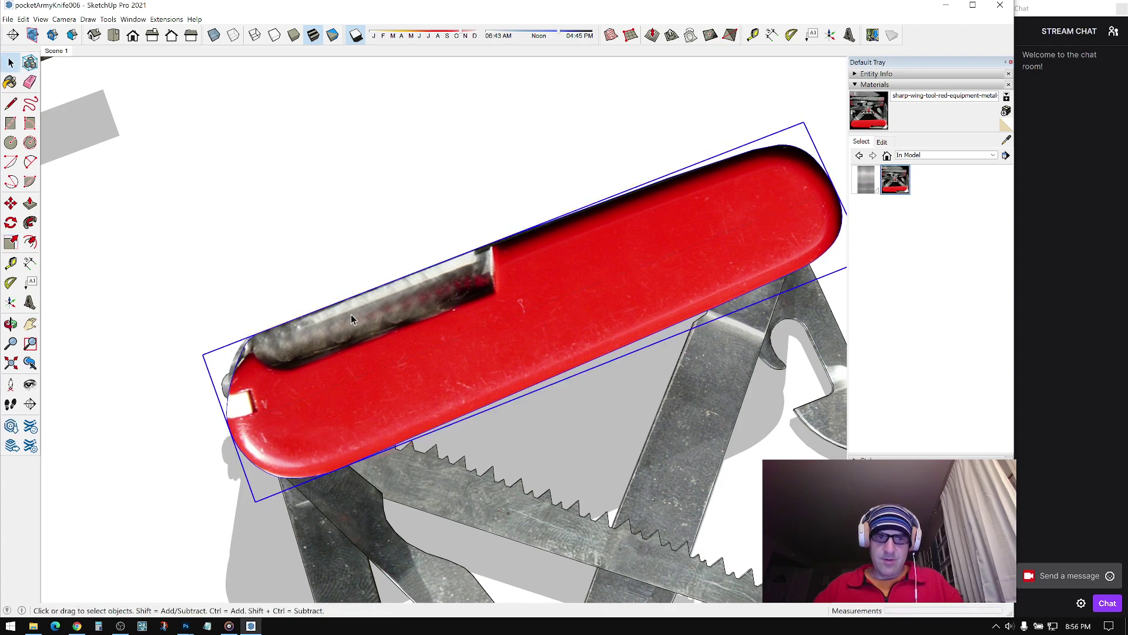
{"action": "left_click", "coordinate": [510, 235]}
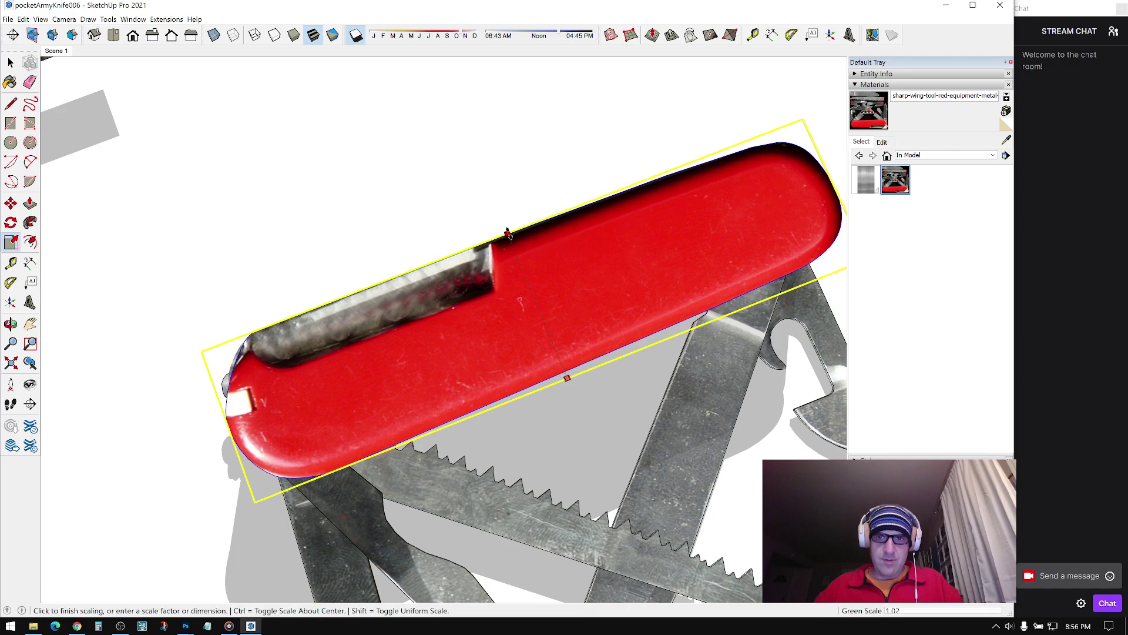
{"action": "left_click", "coordinate": [507, 234]}
Step: Sample the fitted spare handle's photo texture and apply it to the thick handle beneath
{"action": "middle_click_drag", "start_coordinate": [455, 225], "coordinate": [65, 265]}
{"action": "scroll", "coordinate": [569, 438], "scroll_direction": "up", "scroll_amount": 3}
{"action": "scroll", "coordinate": [569, 437], "scroll_direction": "down", "scroll_amount": 4}
{"action": "middle_click_drag", "start_coordinate": [569, 438], "coordinate": [664, 259]}
{"action": "key", "text": "space"}
{"action": "left_click", "coordinate": [1006, 140]}
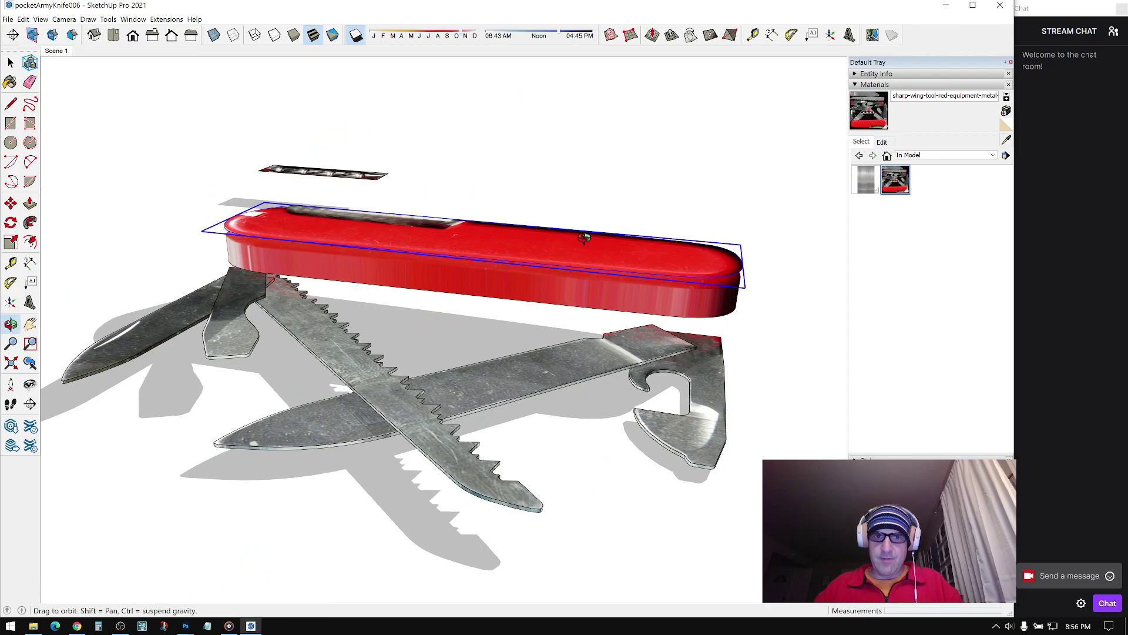
{"action": "middle_click_drag", "start_coordinate": [412, 247], "coordinate": [332, 183]}
{"action": "scroll", "coordinate": [332, 182], "scroll_direction": "up", "scroll_amount": 3}
{"action": "middle_click_drag", "start_coordinate": [341, 232], "coordinate": [453, 330]}
Step: Stretch the spare handle lengthwise about center to about 1.01 so it overhangs the rounded ends
{"action": "key", "text": "space"}
{"action": "scroll", "coordinate": [547, 410], "scroll_direction": "up", "scroll_amount": 3}
{"action": "middle_click_drag", "start_coordinate": [349, 332], "coordinate": [247, 353]}
{"action": "scroll", "coordinate": [204, 242], "scroll_direction": "up", "scroll_amount": 2}
{"action": "key", "text": "s"}
{"action": "left_click", "coordinate": [218, 258]}
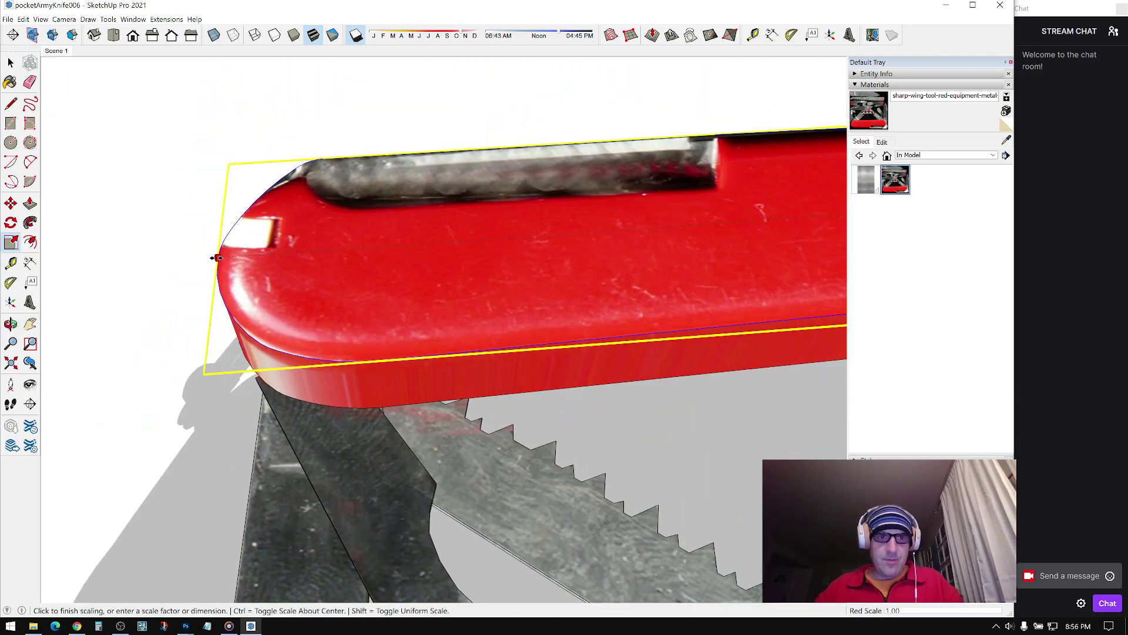
{"action": "key", "text": "ctrl"}
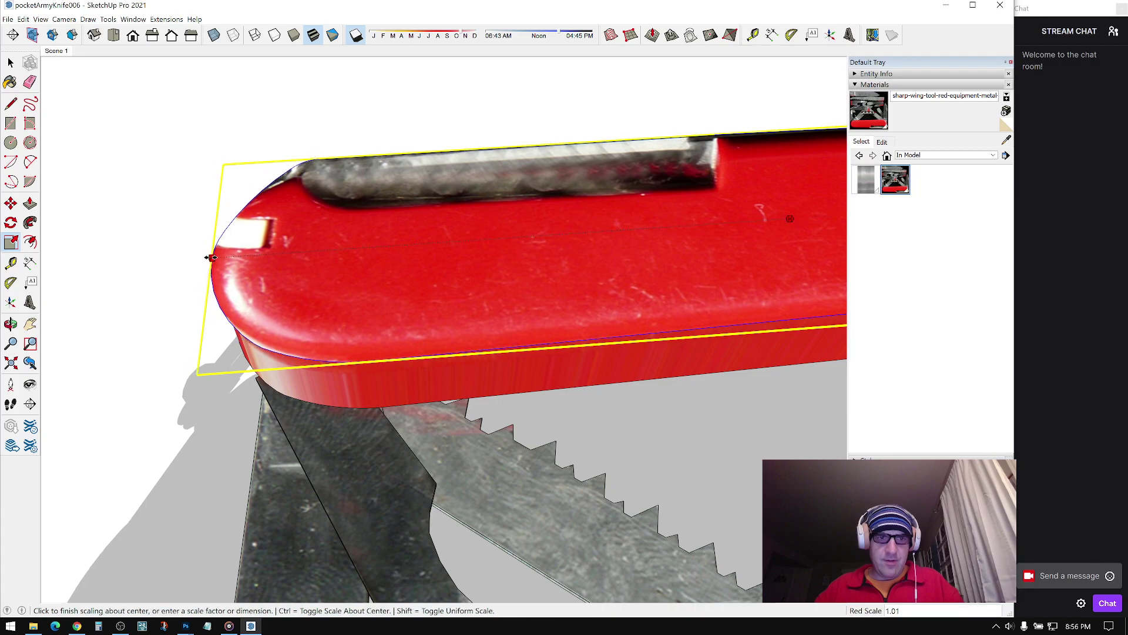
{"action": "left_click", "coordinate": [211, 257]}
{"action": "middle_click_drag", "start_coordinate": [378, 298], "coordinate": [529, 235]}
{"action": "left_click", "coordinate": [506, 285]}
{"action": "left_click", "coordinate": [509, 286]}
Step: Resample the photo texture from the stretched spare handle and repaint the thick handle's sides
{"action": "key", "text": "space"}
{"action": "scroll", "coordinate": [508, 286], "scroll_direction": "down", "scroll_amount": 1}
{"action": "left_click", "coordinate": [770, 132]}
{"action": "left_click", "coordinate": [1006, 140]}
{"action": "mouse_move", "coordinate": [364, 364]}
{"action": "middle_mouse_down"}
{"action": "mouse_move", "coordinate": [295, 292]}
{"action": "mouse_move", "coordinate": [582, 232]}
{"action": "mouse_move", "coordinate": [700, 255]}
{"action": "mouse_move", "coordinate": [850, 307]}
{"action": "middle_mouse_up"}
{"action": "key", "text": "space"}
{"action": "middle_click_drag", "start_coordinate": [523, 282], "coordinate": [481, 291]}
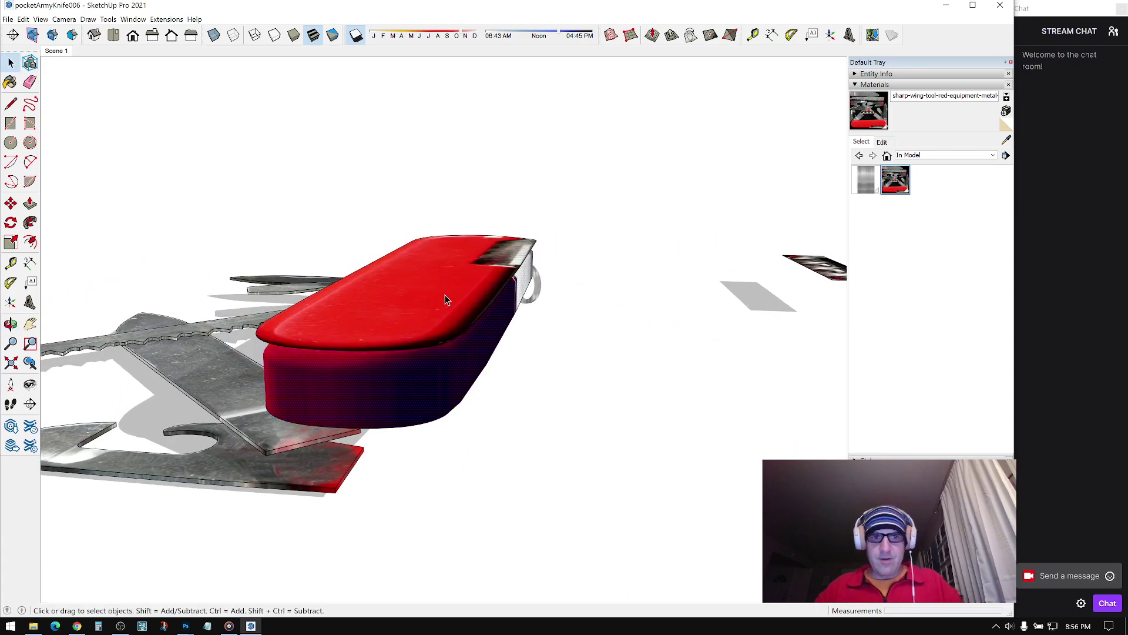
Step: Move the spare textured handle straight down, well clear of the thick handle and blades
{"action": "left_click", "coordinate": [378, 253]}
{"action": "middle_click_drag", "start_coordinate": [382, 260], "coordinate": [372, 285]}
{"action": "key", "text": "m"}
{"action": "left_click", "coordinate": [372, 285]}
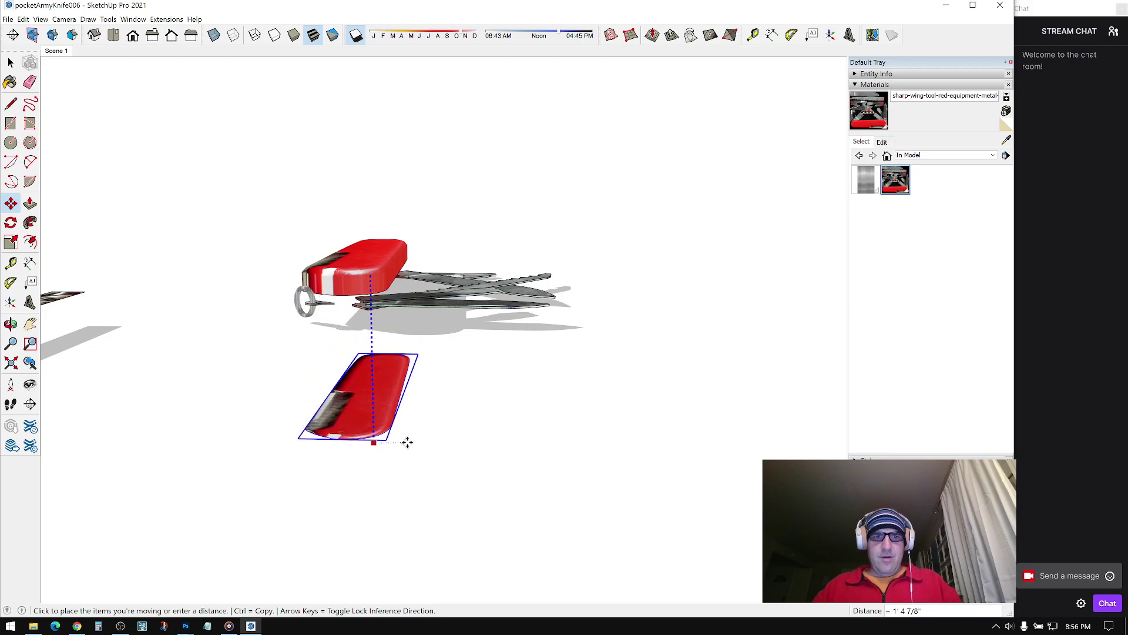
{"action": "left_click", "coordinate": [416, 562]}
{"action": "key", "text": "space"}
{"action": "scroll", "coordinate": [408, 366], "scroll_direction": "up", "scroll_amount": 5}
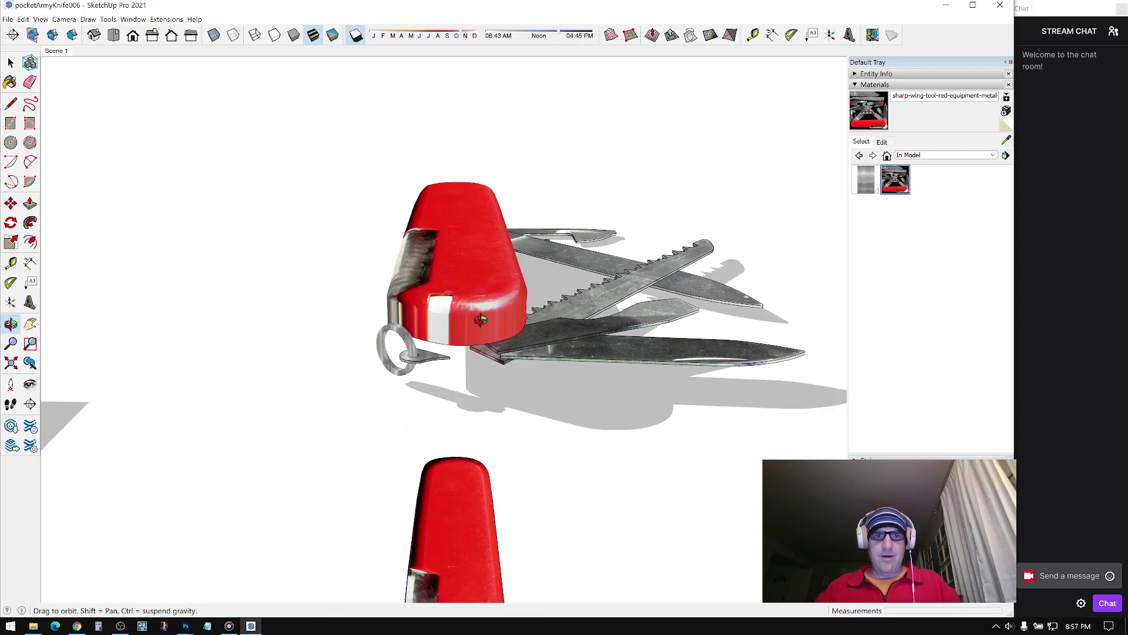
Step: Collapse the Materials section and turn on hidden geometry to expose the handle's mesh edges
{"action": "middle_click_drag", "start_coordinate": [517, 291], "coordinate": [877, 397]}
{"action": "scroll", "coordinate": [456, 353], "scroll_direction": "up", "scroll_amount": 2}
{"action": "middle_click_drag", "start_coordinate": [484, 364], "coordinate": [510, 227]}
{"action": "scroll", "coordinate": [531, 359], "scroll_direction": "up", "scroll_amount": 2}
{"action": "middle_click_drag", "start_coordinate": [440, 273], "coordinate": [579, 253]}
{"action": "left_click", "coordinate": [862, 87]}
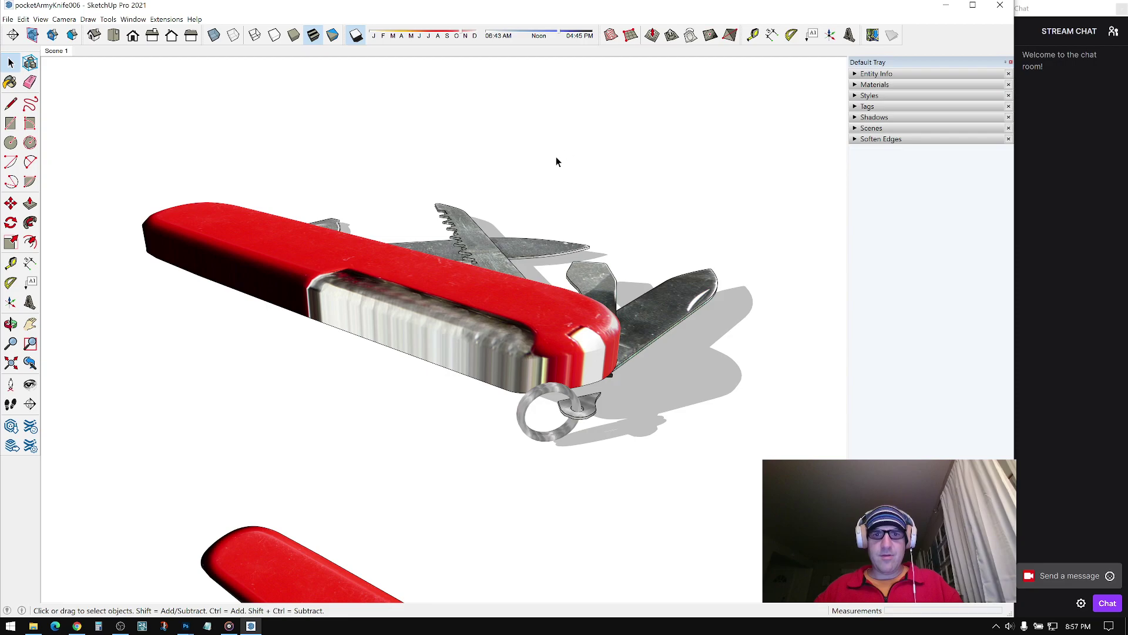
{"action": "left_click", "coordinate": [130, 20]}
{"action": "left_click", "coordinate": [290, 89]}
{"action": "scroll", "coordinate": [388, 246], "scroll_direction": "up", "scroll_amount": 3}
{"action": "mouse_move", "coordinate": [400, 246]}
{"action": "middle_mouse_down"}
{"action": "mouse_move", "coordinate": [423, 239]}
{"action": "mouse_move", "coordinate": [394, 248]}
{"action": "middle_mouse_up"}
{"action": "scroll", "coordinate": [394, 248], "scroll_direction": "down", "scroll_amount": 1}
{"action": "left_click", "coordinate": [41, 19]}
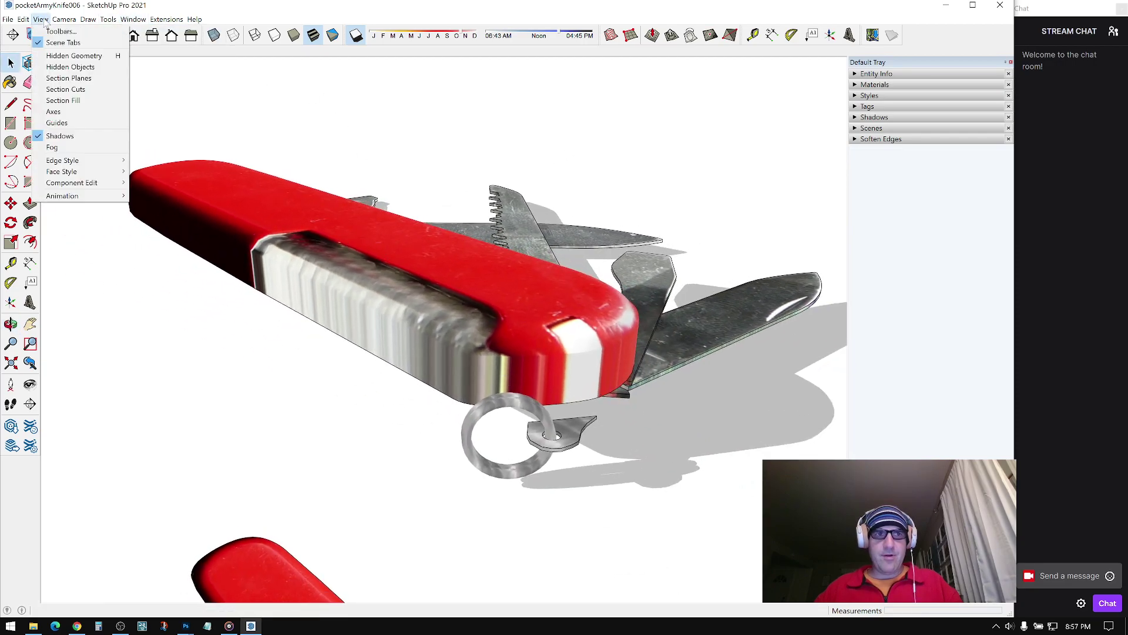
{"action": "left_click", "coordinate": [74, 55]}
{"action": "scroll", "coordinate": [479, 296], "scroll_direction": "up", "scroll_amount": 2}
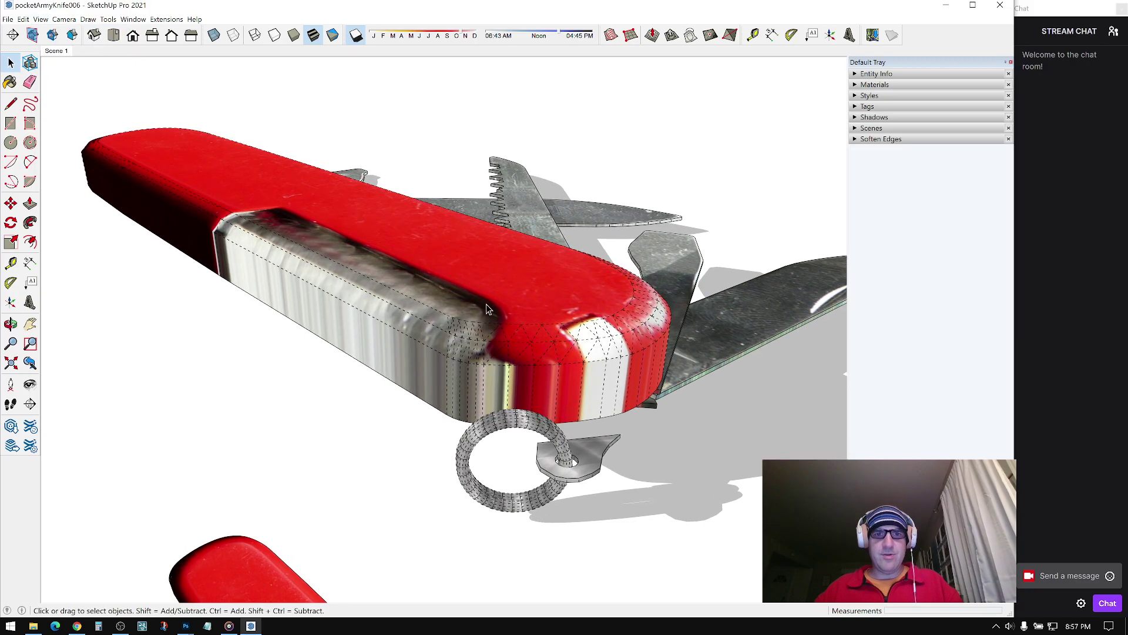
Step: Rotate the bevel edge at the metal inset's far end by 15 degrees about the side wall's upper corner, following the photo's border
{"action": "scroll", "coordinate": [309, 264], "scroll_direction": "up", "scroll_amount": 5}
{"action": "middle_click_drag", "start_coordinate": [429, 334], "coordinate": [327, 296]}
{"action": "scroll", "coordinate": [327, 297], "scroll_direction": "up", "scroll_amount": 2}
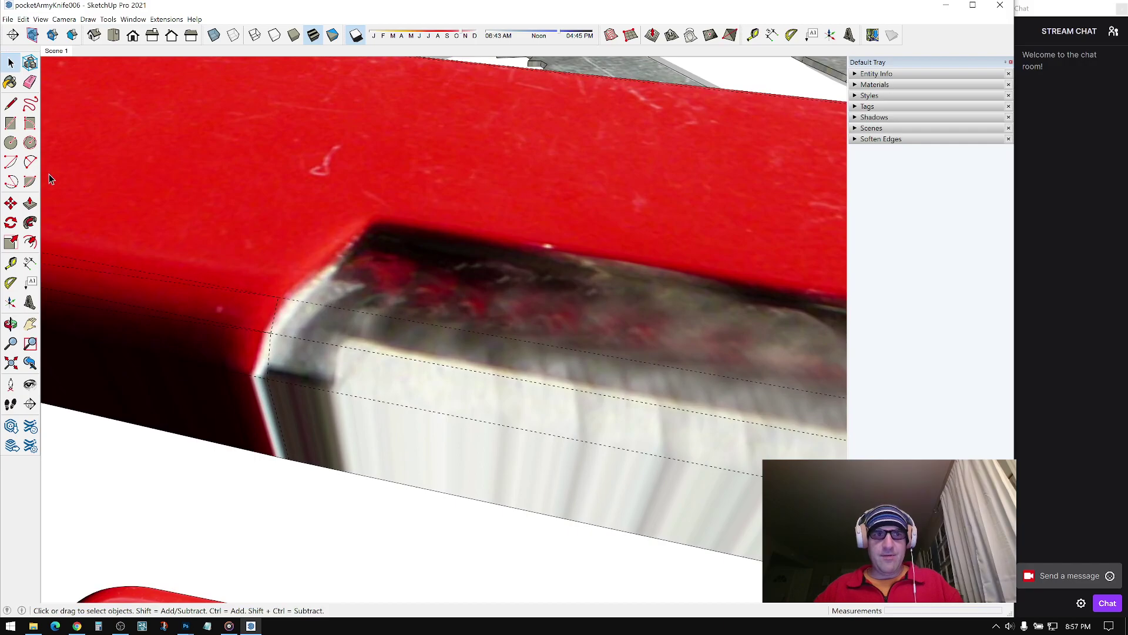
{"action": "left_click", "coordinate": [11, 104]}
{"action": "middle_click_drag", "start_coordinate": [276, 329], "coordinate": [281, 311]}
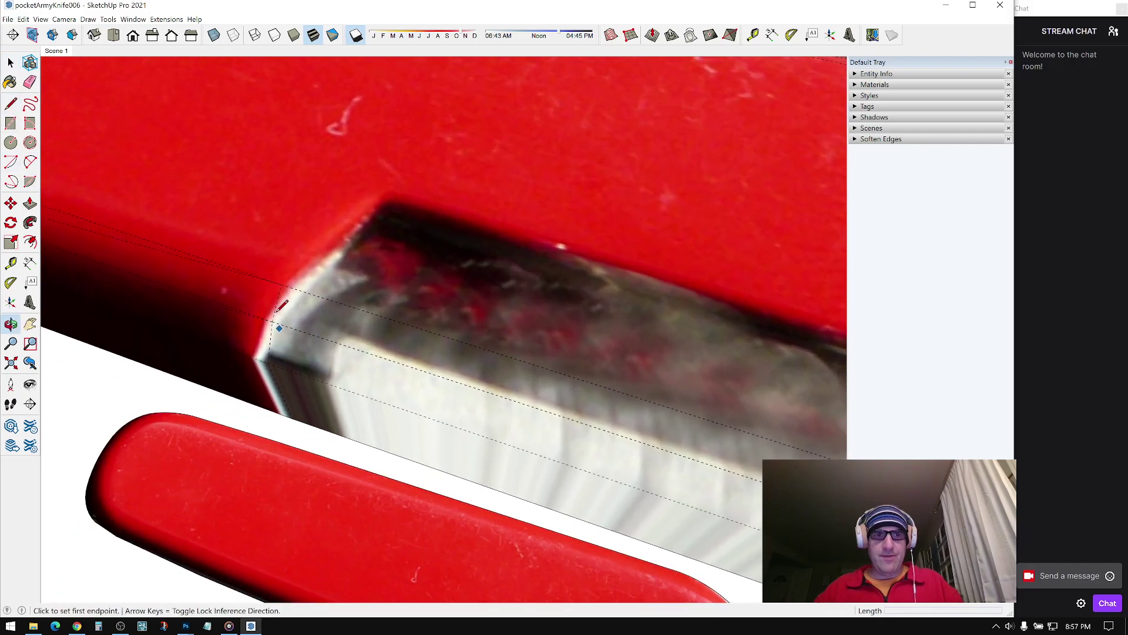
{"action": "key", "text": "space"}
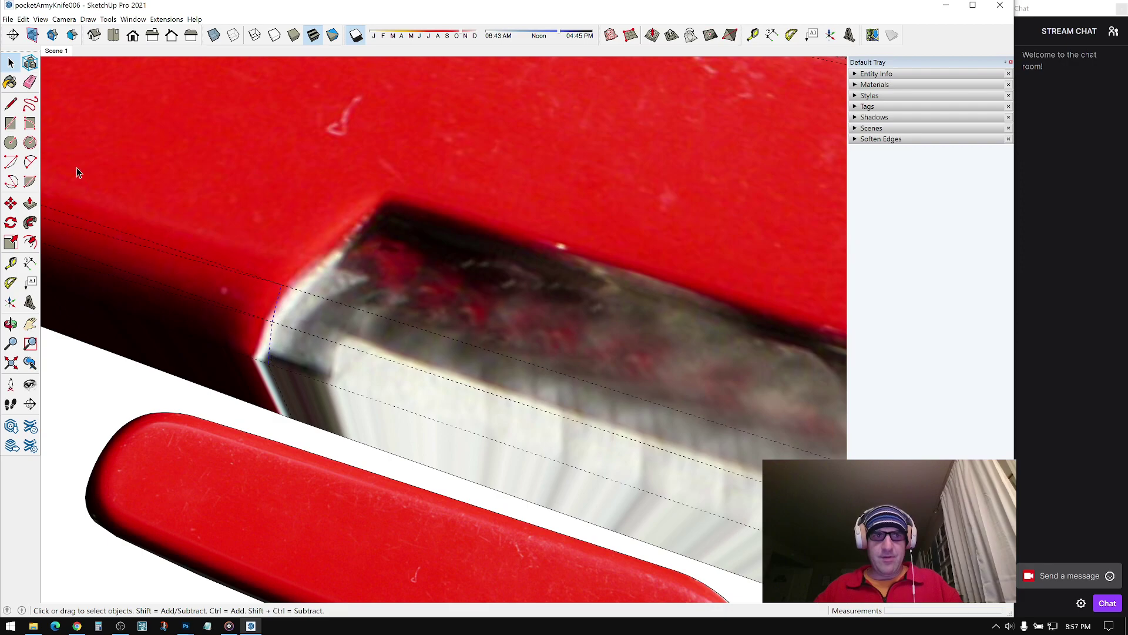
{"action": "left_click", "coordinate": [12, 224]}
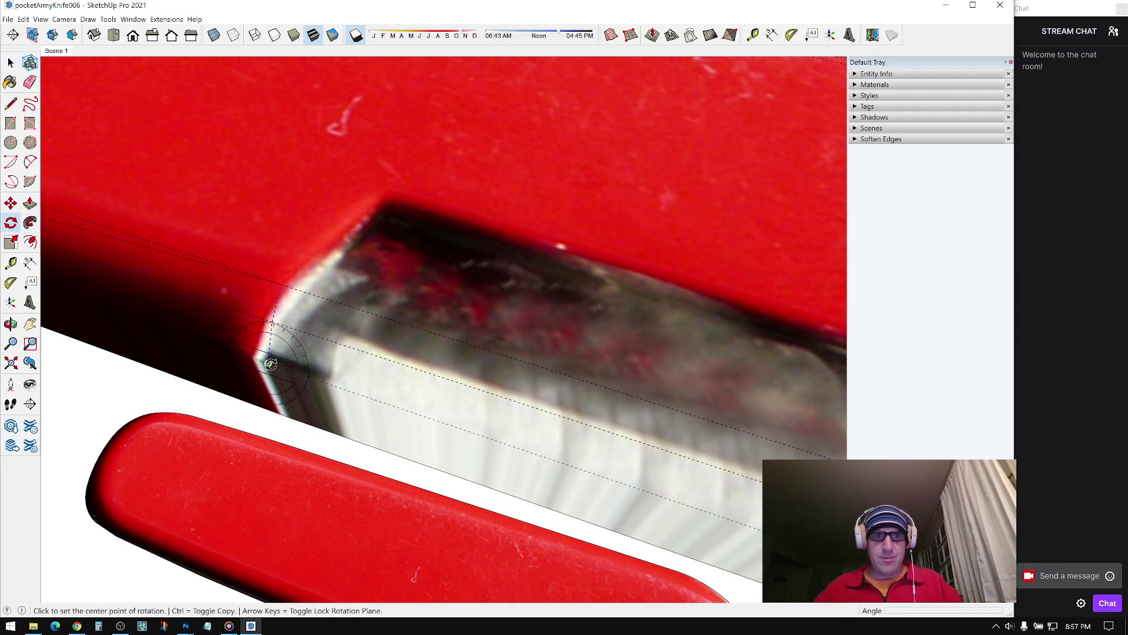
{"action": "left_click", "coordinate": [280, 394]}
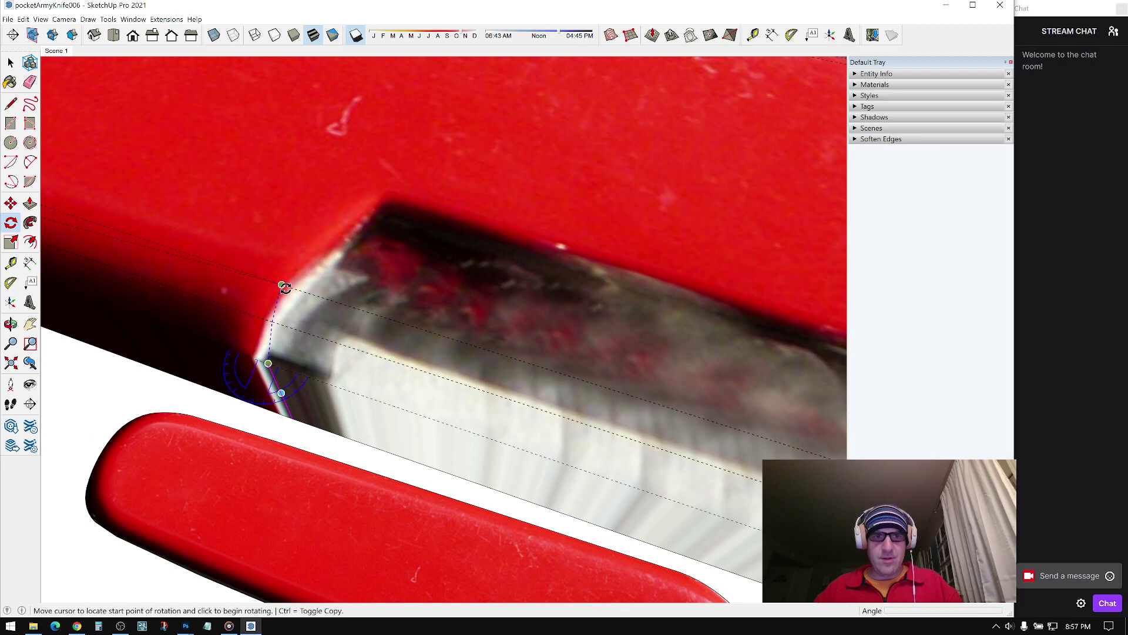
{"action": "left_click", "coordinate": [283, 286]}
{"action": "left_click", "coordinate": [318, 300]}
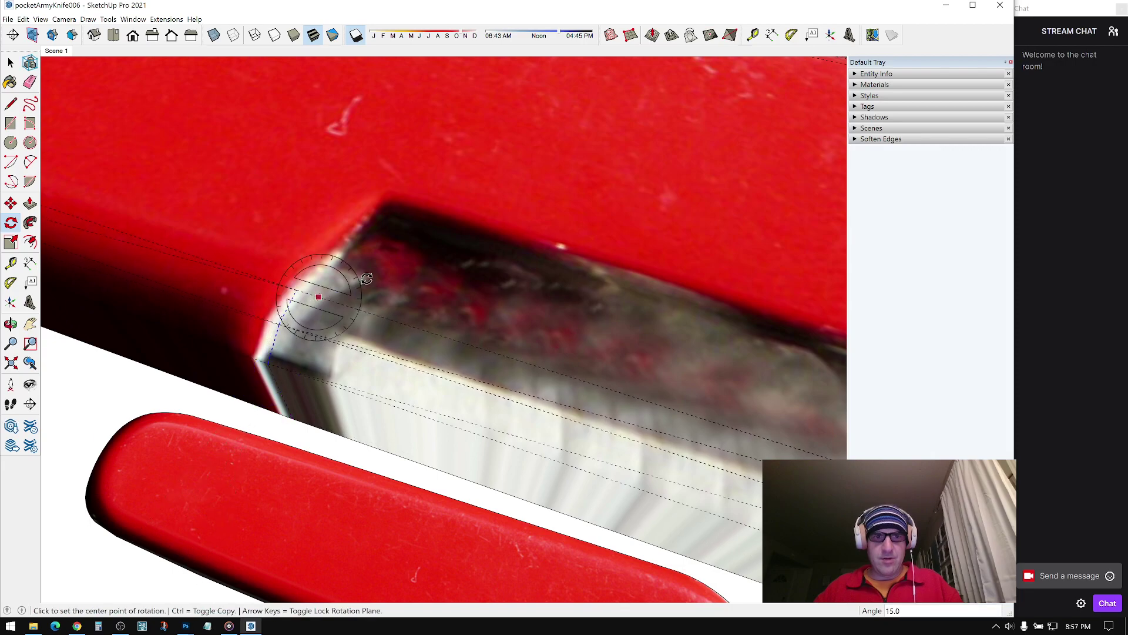
Step: Trace the metal inset's outline with connected lines across the handle's top face, from the far bevel corner to the mesh vertex near the key ring
{"action": "key", "text": "l"}
{"action": "left_click", "coordinate": [297, 289]}
{"action": "left_click", "coordinate": [385, 208]}
{"action": "middle_click_drag", "start_coordinate": [511, 264], "coordinate": [88, 120], "text": "shift"}
{"action": "scroll", "coordinate": [94, 123], "scroll_direction": "down", "scroll_amount": 2}
{"action": "scroll", "coordinate": [497, 225], "scroll_direction": "up", "scroll_amount": 2}
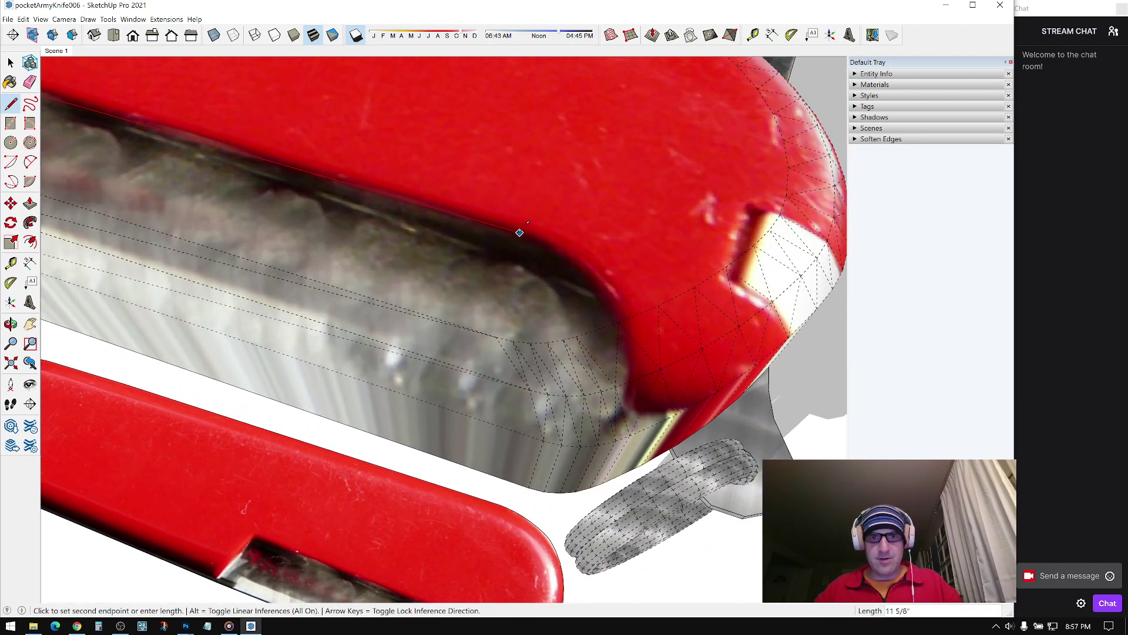
{"action": "scroll", "coordinate": [584, 259], "scroll_direction": "up", "scroll_amount": 3}
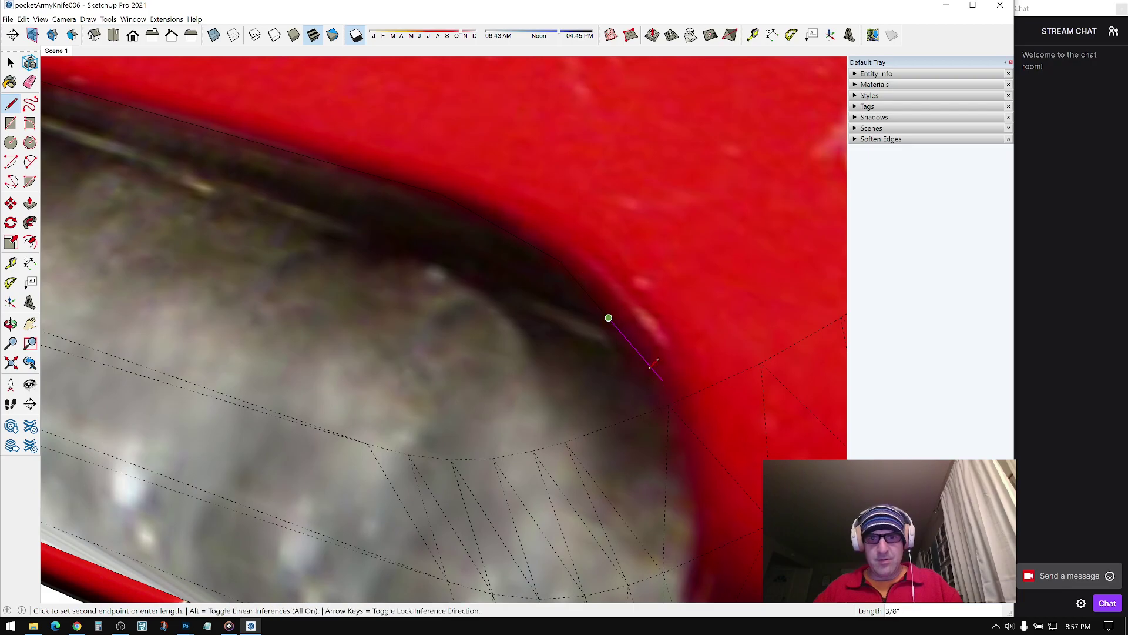
{"action": "scroll", "coordinate": [655, 366], "scroll_direction": "up", "scroll_amount": 2}
{"action": "left_click", "coordinate": [688, 428]}
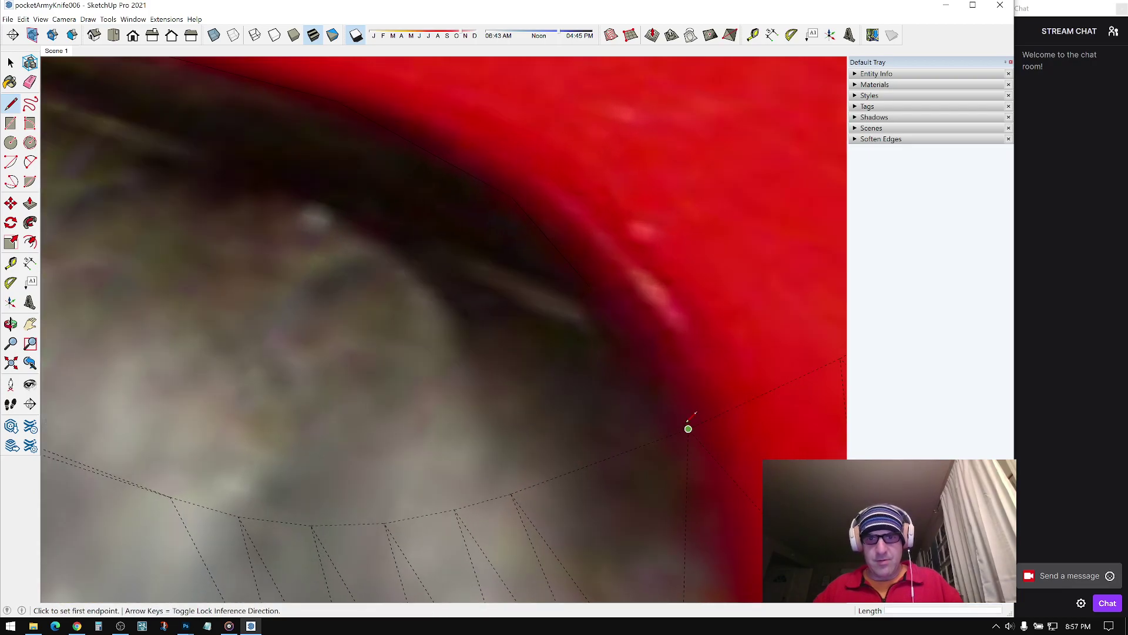
{"action": "key", "text": "Escape"}
{"action": "key", "text": "space"}
Step: Try to erase the hidden triangulation edges on the bevel near the key ring
{"action": "mouse_move", "coordinate": [554, 298]}
{"action": "middle_mouse_down"}
{"action": "mouse_move", "coordinate": [216, 222]}
{"action": "mouse_move", "coordinate": [436, 335]}
{"action": "mouse_move", "coordinate": [212, 244]}
{"action": "middle_mouse_up"}
{"action": "mouse_move", "coordinate": [253, 309]}
{"action": "middle_mouse_down"}
{"action": "mouse_move", "coordinate": [517, 306]}
{"action": "mouse_move", "coordinate": [466, 294]}
{"action": "mouse_move", "coordinate": [532, 322]}
{"action": "mouse_move", "coordinate": [491, 308]}
{"action": "mouse_move", "coordinate": [491, 318]}
{"action": "middle_mouse_up"}
{"action": "key", "text": "e"}
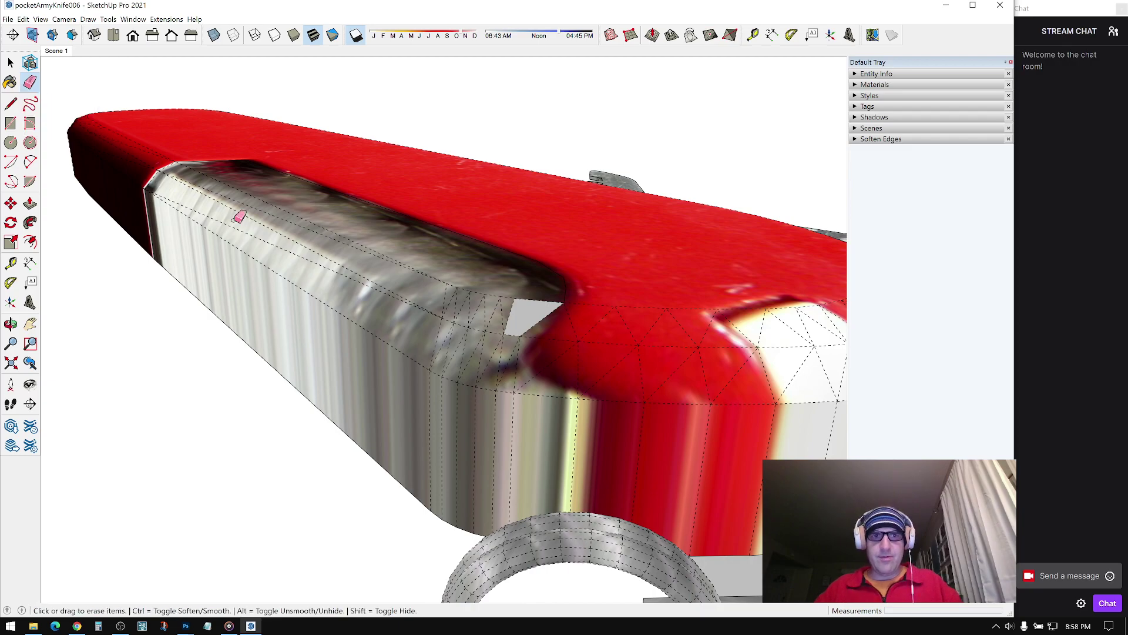
{"action": "left_click_drag", "start_coordinate": [508, 319], "coordinate": [494, 337]}
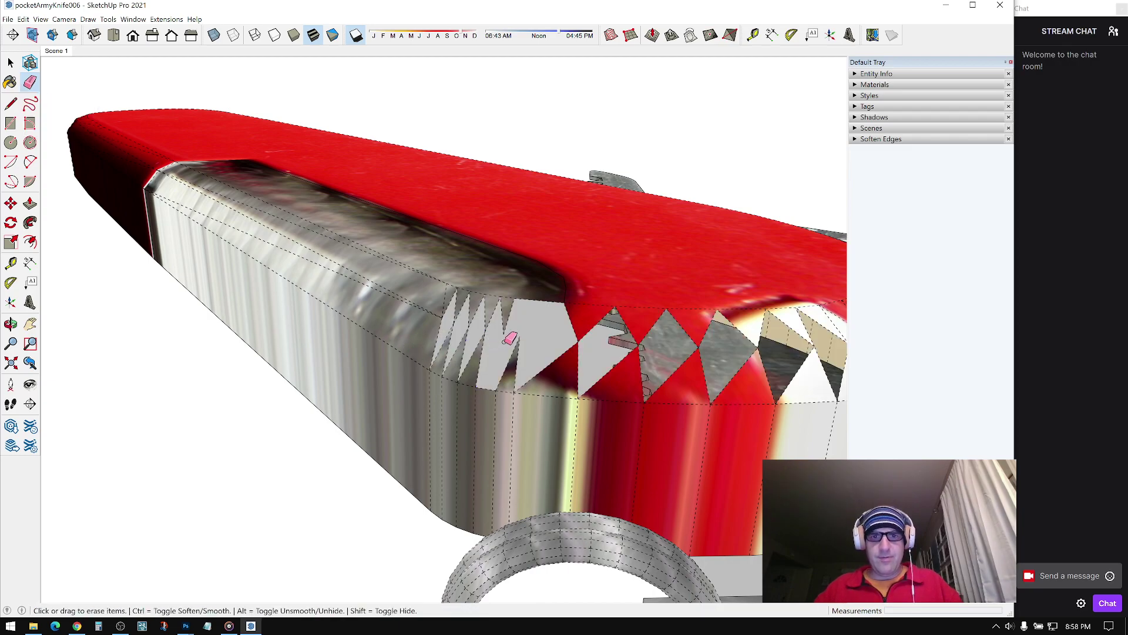
{"action": "key", "text": "ctrl+z"}
Step: Select all of the handle's connected geometry and explode its curves into individual edges
{"action": "mouse_move", "coordinate": [509, 338]}
{"action": "middle_mouse_down"}
{"action": "mouse_move", "coordinate": [255, 368]}
{"action": "mouse_move", "coordinate": [639, 394]}
{"action": "middle_mouse_up"}
{"action": "key", "text": "space"}
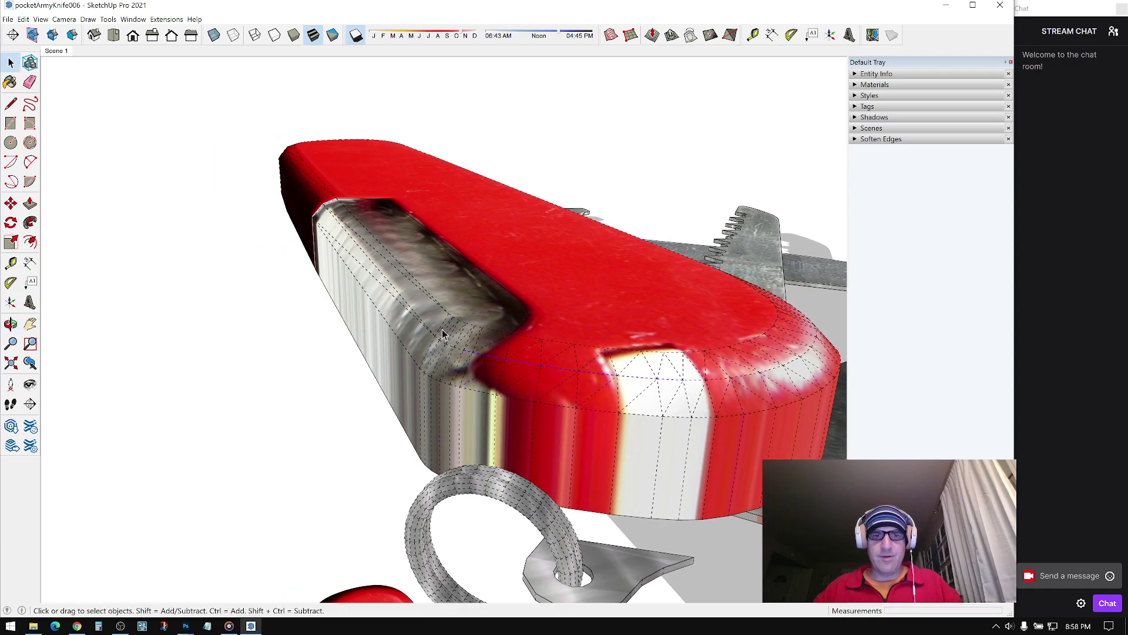
{"action": "triple_click", "coordinate": [412, 283]}
{"action": "right_click", "coordinate": [411, 281]}
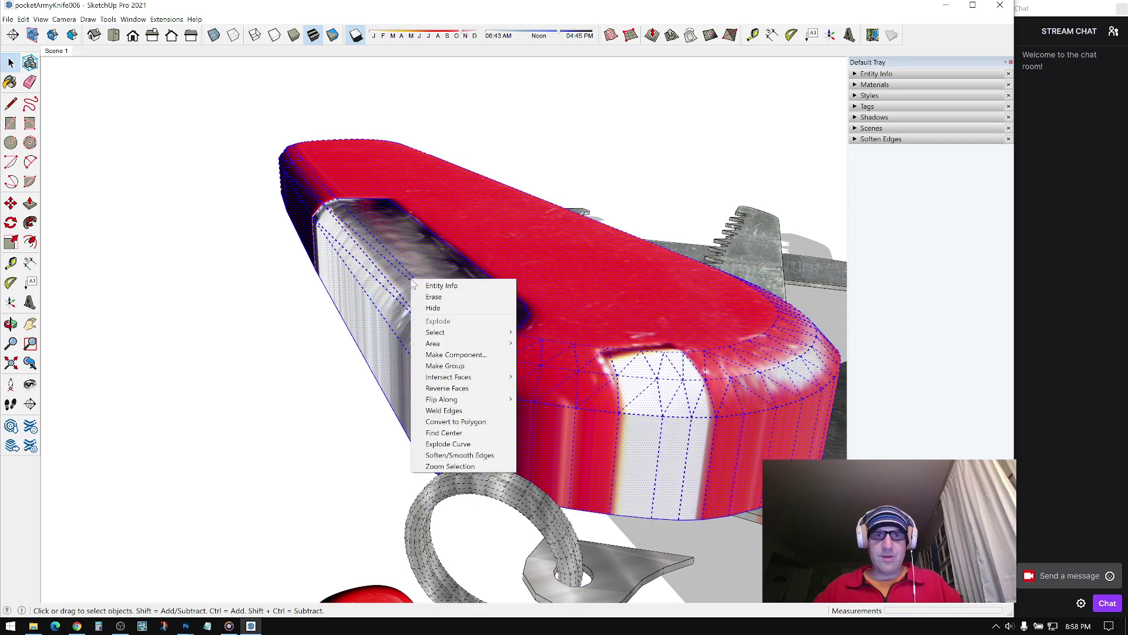
{"action": "left_click", "coordinate": [455, 445]}
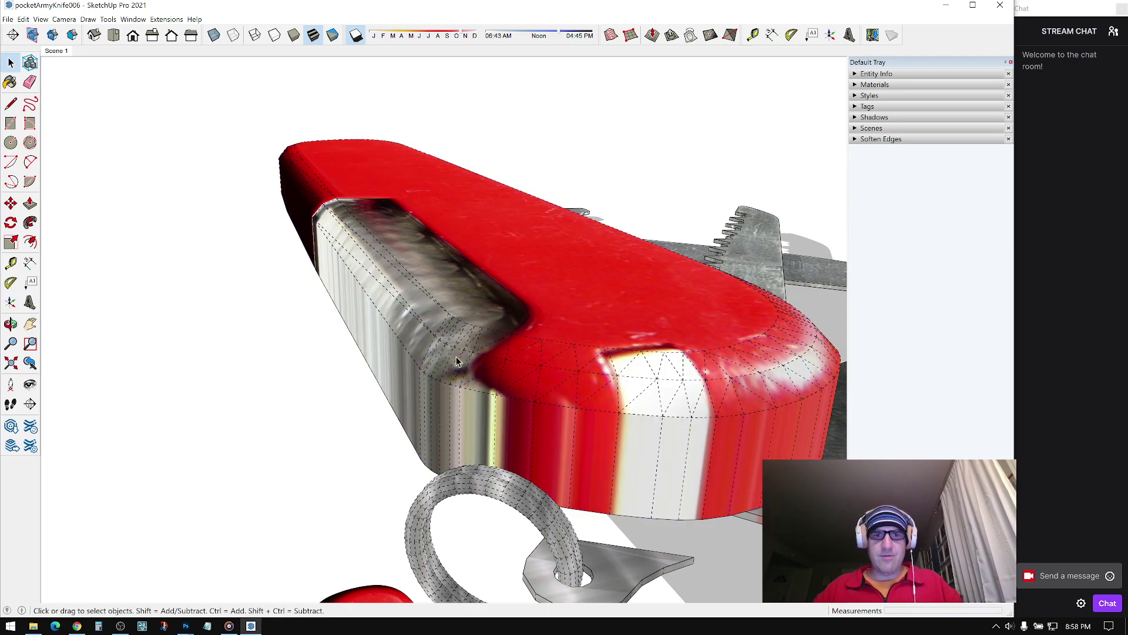
Step: Erase the bevel's mesh edges alongside the metal inset to open up that stretch, leaving the traced top face in place
{"action": "scroll", "coordinate": [455, 364], "scroll_direction": "up", "scroll_amount": 2}
{"action": "left_click", "coordinate": [29, 82]}
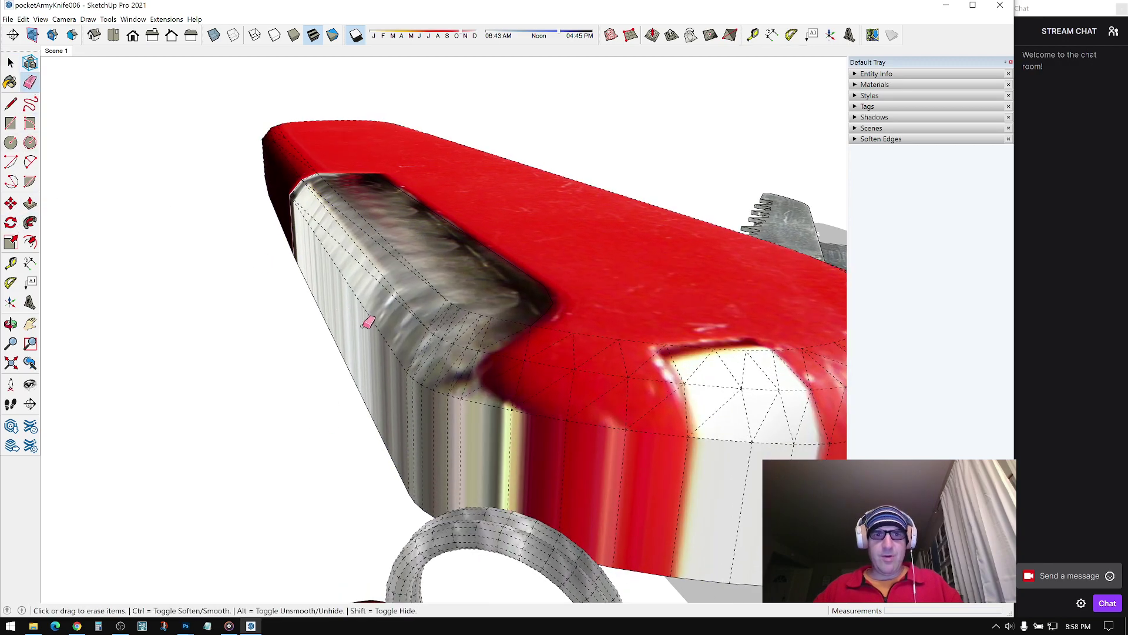
{"action": "scroll", "coordinate": [464, 334], "scroll_direction": "up", "scroll_amount": 1}
{"action": "left_click", "coordinate": [510, 311]}
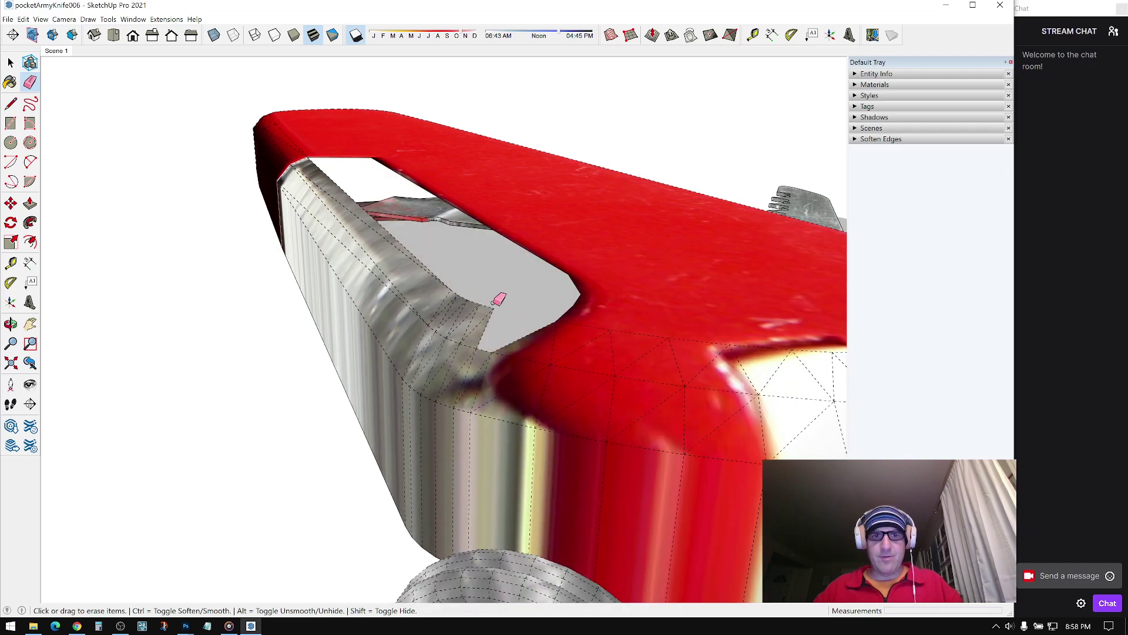
{"action": "key", "text": "ctrl+z"}
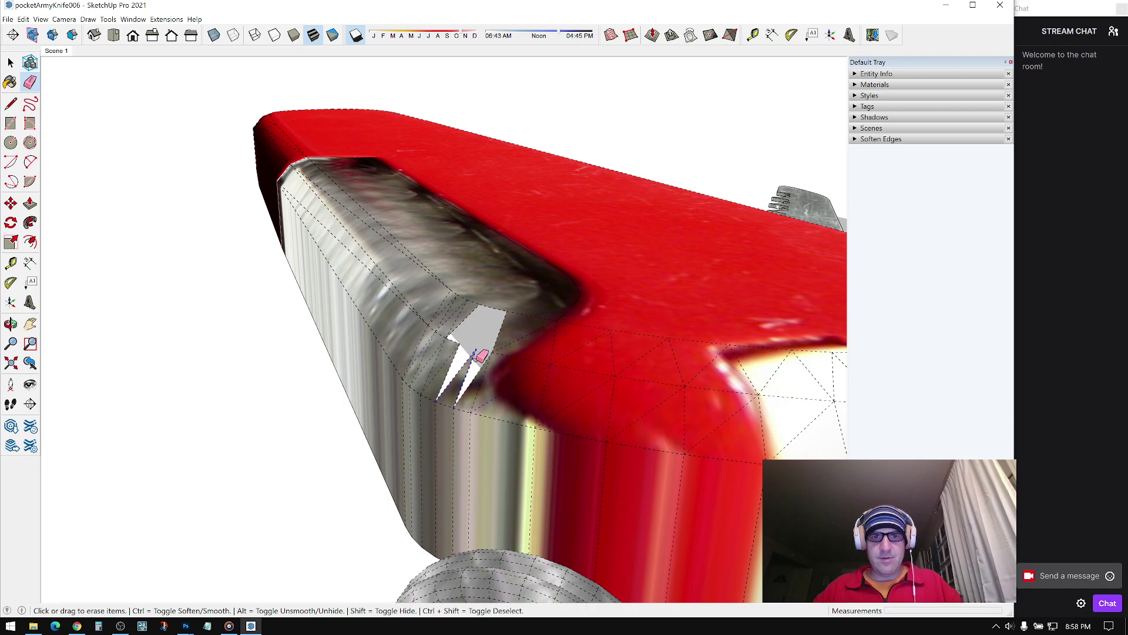
{"action": "middle_click_drag", "start_coordinate": [558, 333], "coordinate": [484, 332]}
{"action": "left_click", "coordinate": [485, 332]}
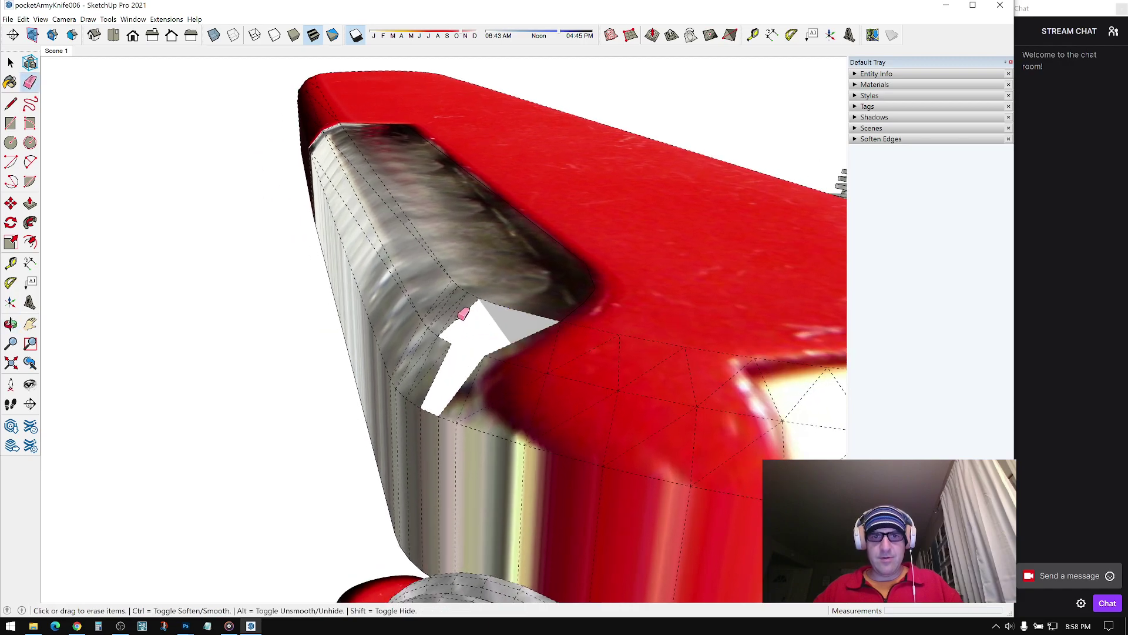
{"action": "left_click_drag", "start_coordinate": [441, 338], "coordinate": [403, 299]}
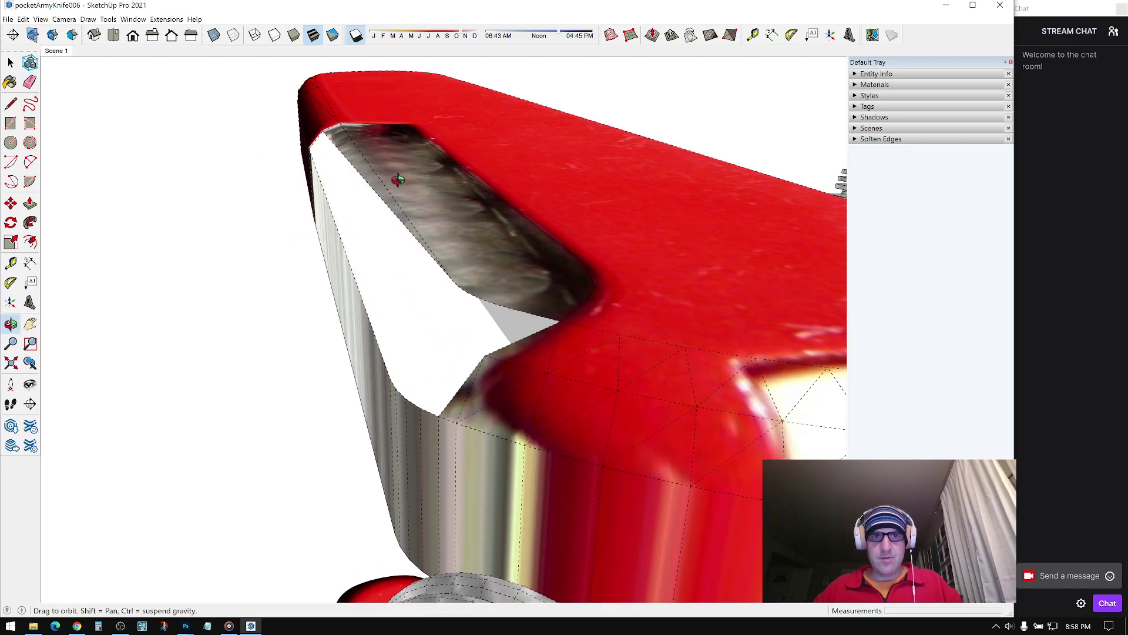
Step: Push the traced inset face down into the handle, level with the upper edge of the side wall
{"action": "middle_click_drag", "start_coordinate": [404, 181], "coordinate": [332, 177]}
{"action": "middle_click_drag", "start_coordinate": [294, 128], "coordinate": [340, 161]}
{"action": "left_click", "coordinate": [29, 204]}
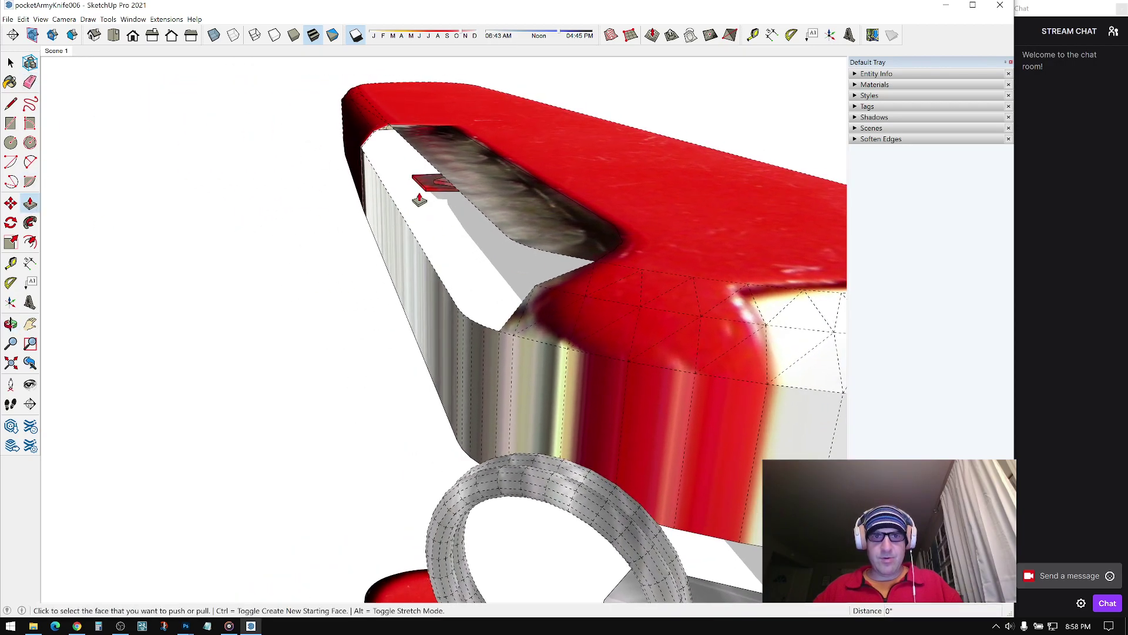
{"action": "left_click", "coordinate": [479, 206]}
{"action": "left_click", "coordinate": [461, 312]}
Step: Erase the leftover wall strips along the open outer edge of the recess
{"action": "middle_click_drag", "start_coordinate": [453, 312], "coordinate": [400, 259]}
{"action": "left_click", "coordinate": [29, 84]}
{"action": "left_click_drag", "start_coordinate": [449, 288], "coordinate": [428, 285]}
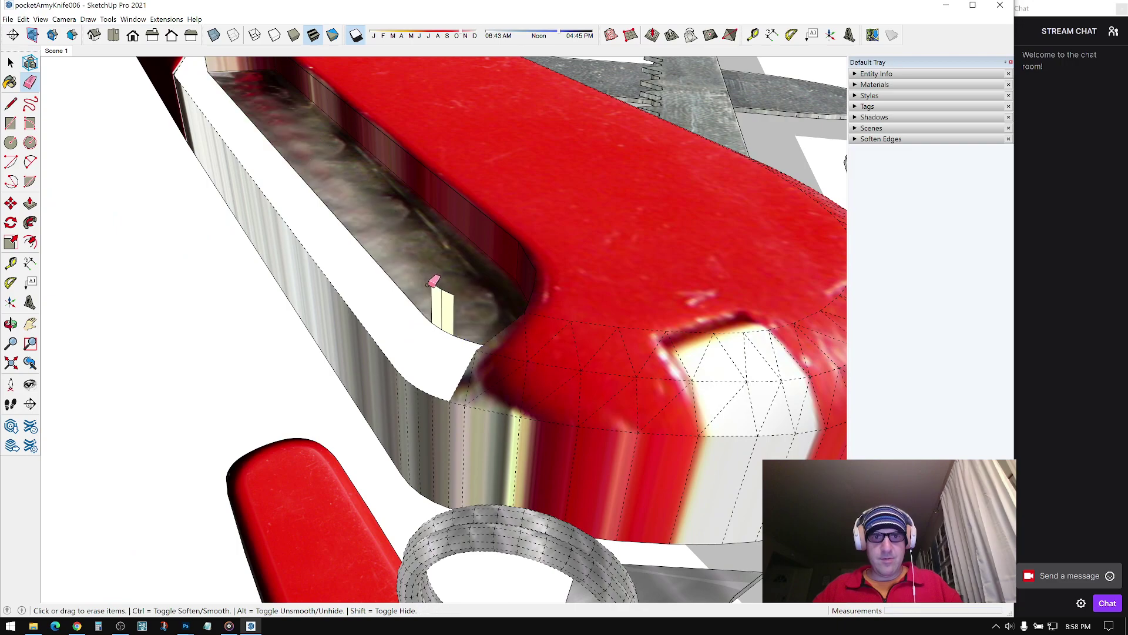
Step: Draw lines from the bevel vertices down to the recess floor at the far end, closing the gap in its end wall
{"action": "middle_click_drag", "start_coordinate": [443, 286], "coordinate": [415, 263]}
{"action": "scroll", "coordinate": [415, 263], "scroll_direction": "up", "scroll_amount": 3}
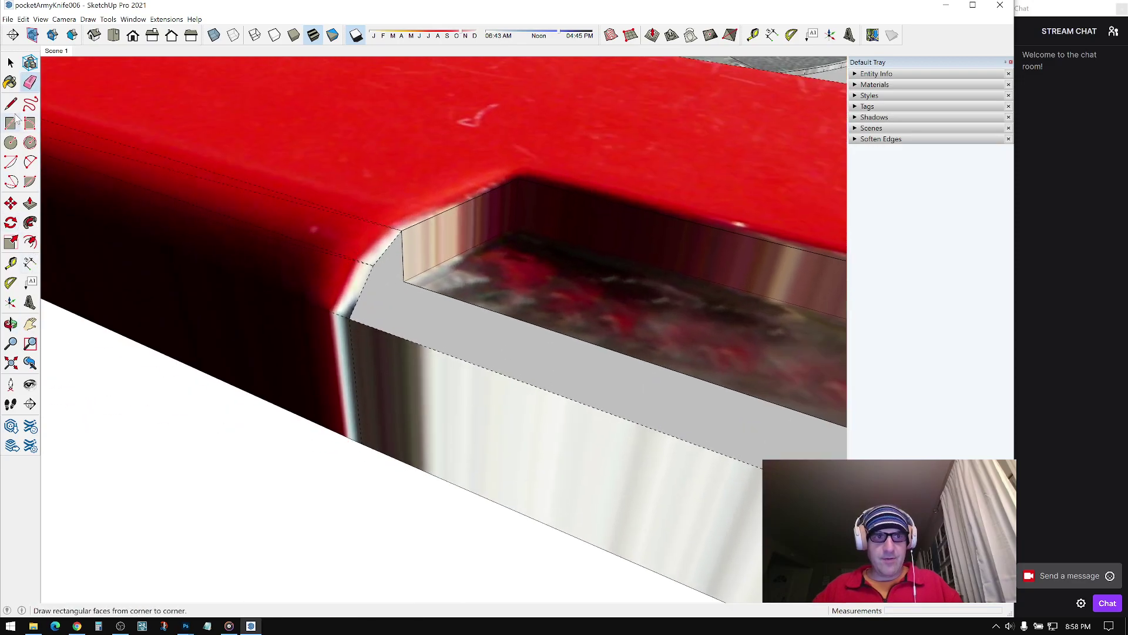
{"action": "middle_click_drag", "start_coordinate": [493, 276], "coordinate": [433, 238]}
{"action": "left_click", "coordinate": [361, 256]}
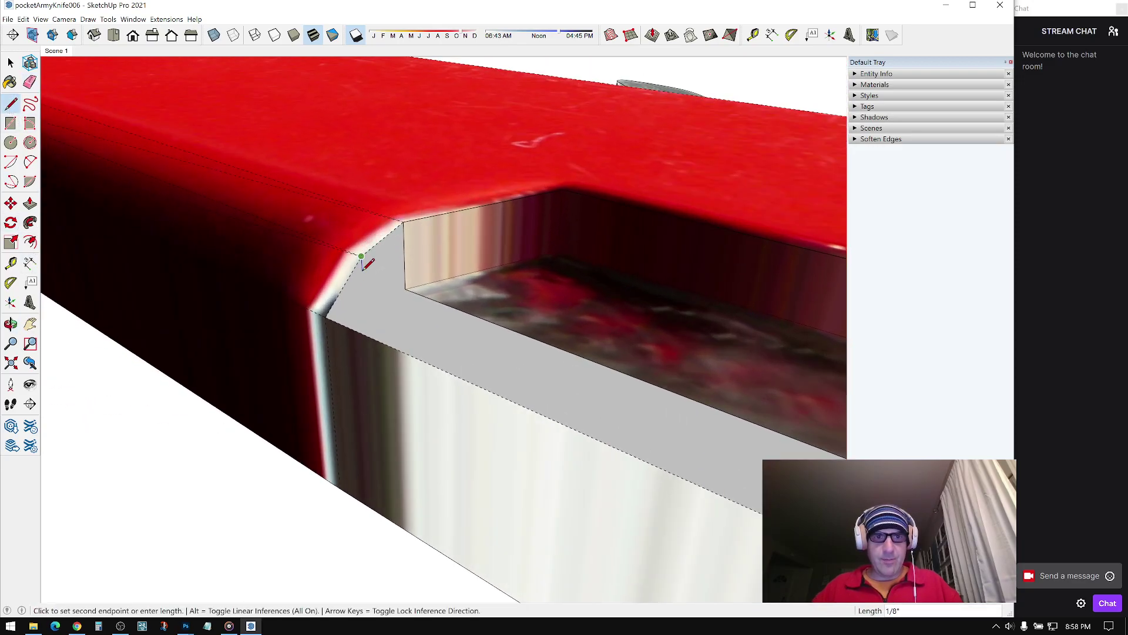
{"action": "left_click", "coordinate": [406, 289]}
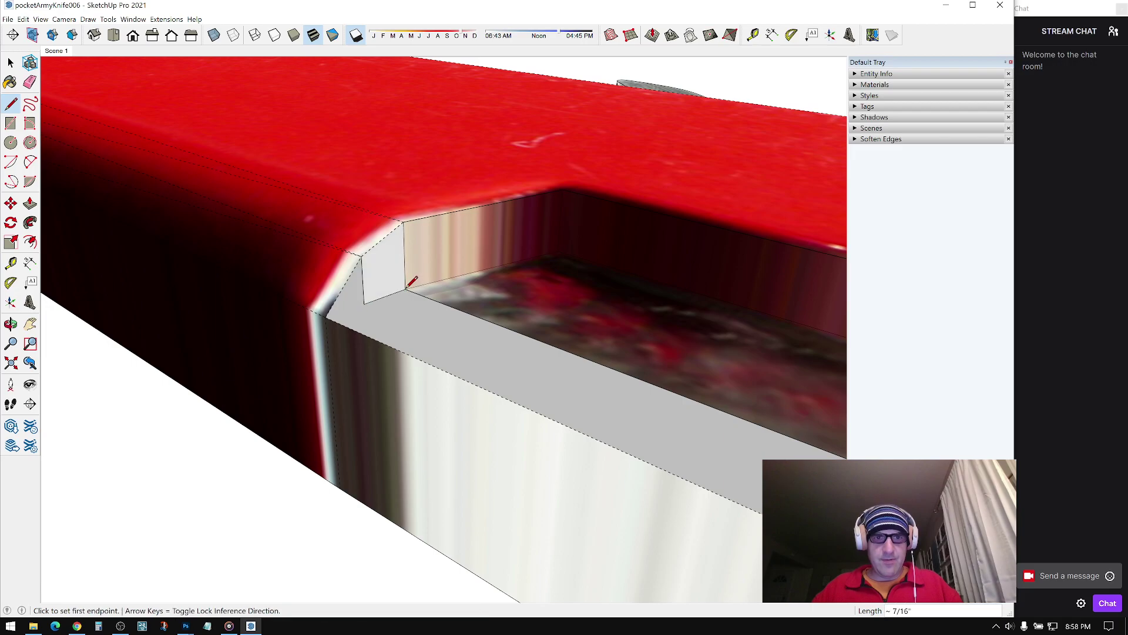
{"action": "left_click", "coordinate": [326, 315]}
Step: Draw connecting lines between the recess floor and the side wall corner at the key-ring end
{"action": "middle_click_drag", "start_coordinate": [326, 316], "coordinate": [305, 202]}
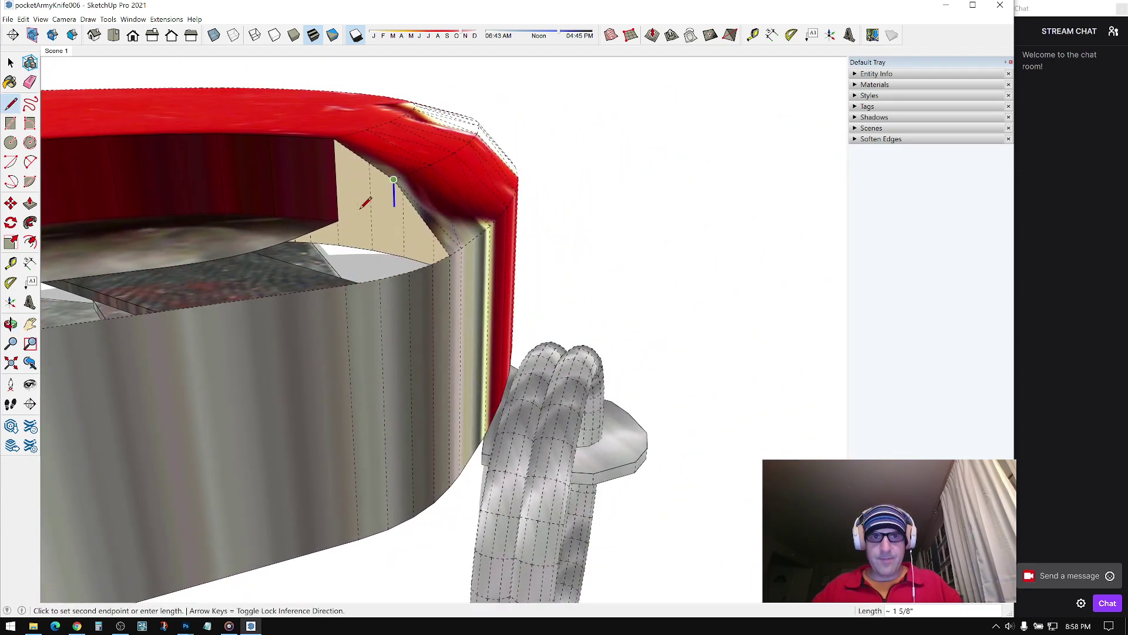
{"action": "left_click", "coordinate": [339, 220]}
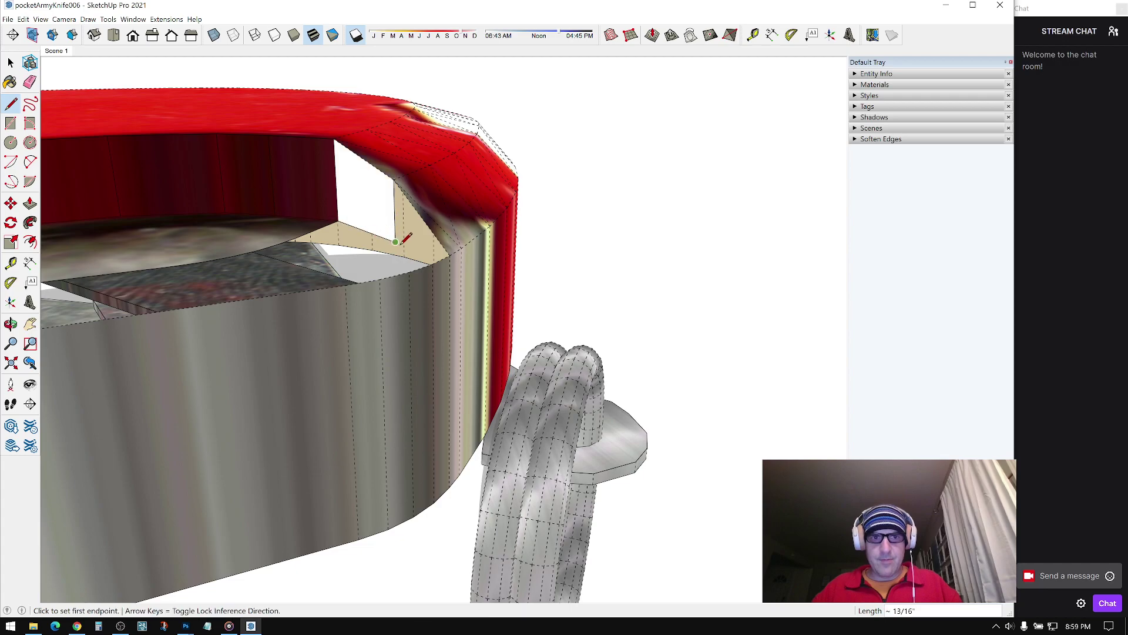
{"action": "left_click", "coordinate": [451, 254]}
Step: Erase the edge dividing the recess floor from its outer rim so the textured floor extends to the side wall
{"action": "middle_click_drag", "start_coordinate": [441, 253], "coordinate": [176, 212]}
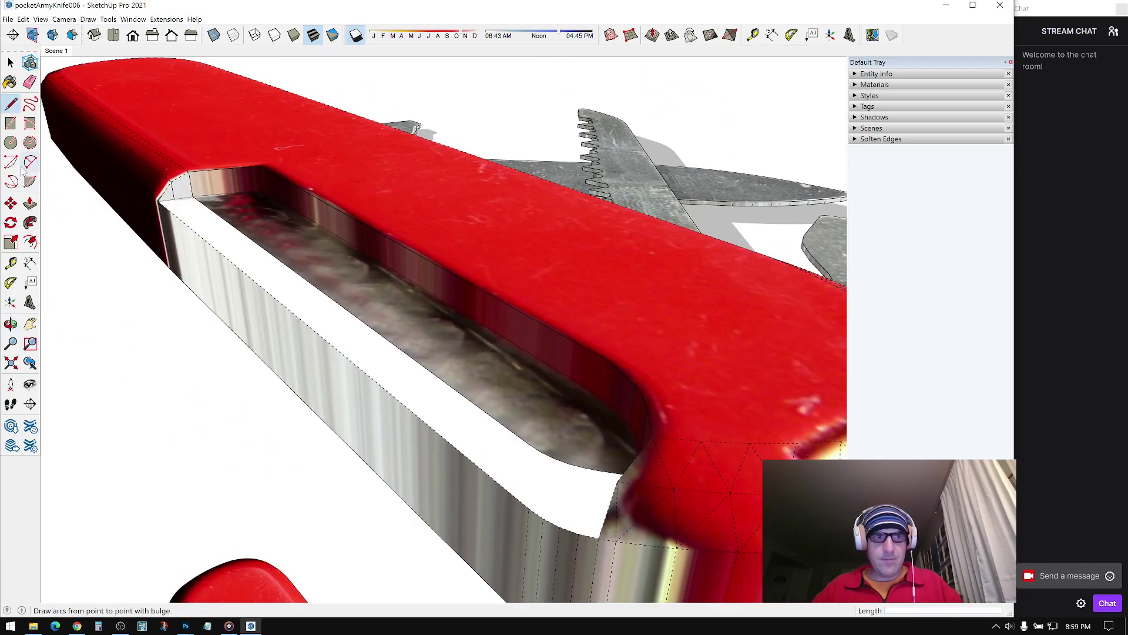
{"action": "left_click", "coordinate": [29, 82]}
{"action": "left_click", "coordinate": [210, 209]}
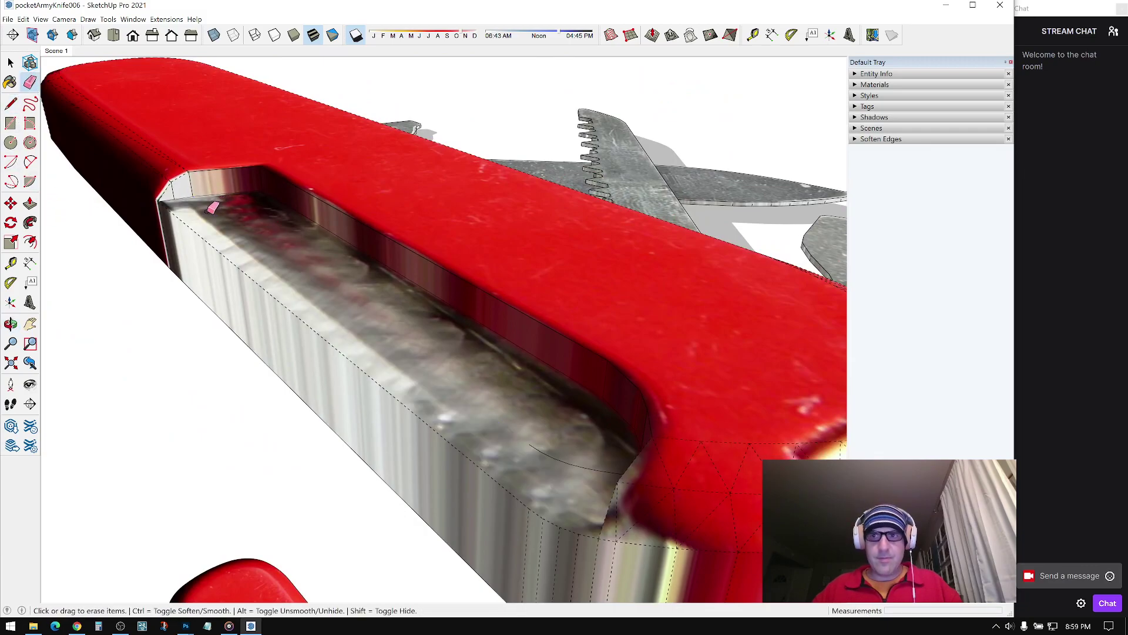
{"action": "mouse_move", "coordinate": [203, 190]}
{"action": "middle_mouse_down"}
{"action": "mouse_move", "coordinate": [660, 391]}
{"action": "mouse_move", "coordinate": [448, 386]}
{"action": "mouse_move", "coordinate": [571, 336]}
{"action": "middle_mouse_up"}
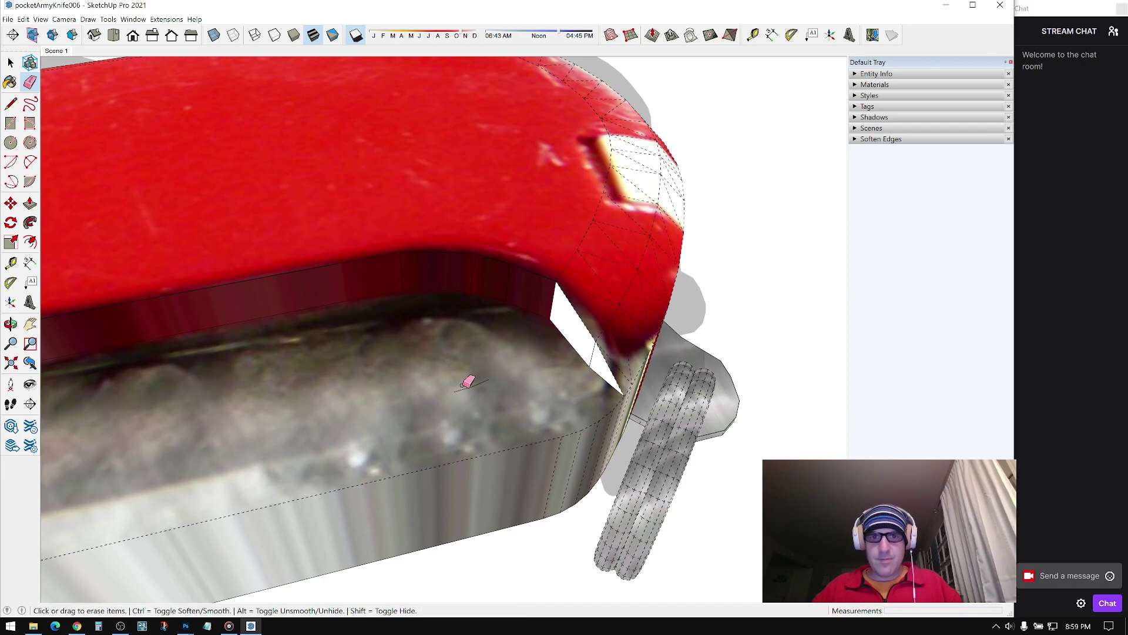
{"action": "mouse_move", "coordinate": [464, 387]}
{"action": "middle_mouse_down"}
{"action": "mouse_move", "coordinate": [517, 365]}
{"action": "mouse_move", "coordinate": [690, 201]}
{"action": "mouse_move", "coordinate": [428, 157]}
{"action": "mouse_move", "coordinate": [352, 223]}
{"action": "mouse_move", "coordinate": [518, 318]}
{"action": "mouse_move", "coordinate": [634, 327]}
{"action": "mouse_move", "coordinate": [527, 330]}
{"action": "mouse_move", "coordinate": [373, 267]}
{"action": "mouse_move", "coordinate": [378, 317]}
{"action": "middle_mouse_up"}
{"action": "scroll", "coordinate": [250, 303], "scroll_direction": "up", "scroll_amount": 2}
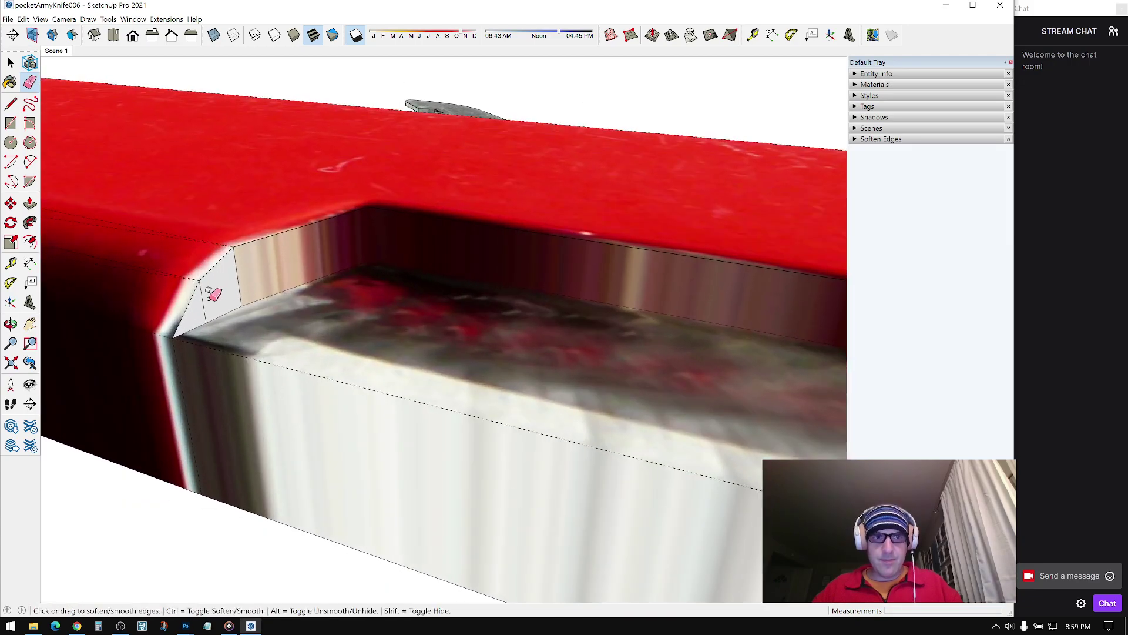
Step: Turn off the display of hidden geometry and view the whole handle with its recess
{"action": "scroll", "coordinate": [256, 268], "scroll_direction": "down", "scroll_amount": 2}
{"action": "key", "text": "space"}
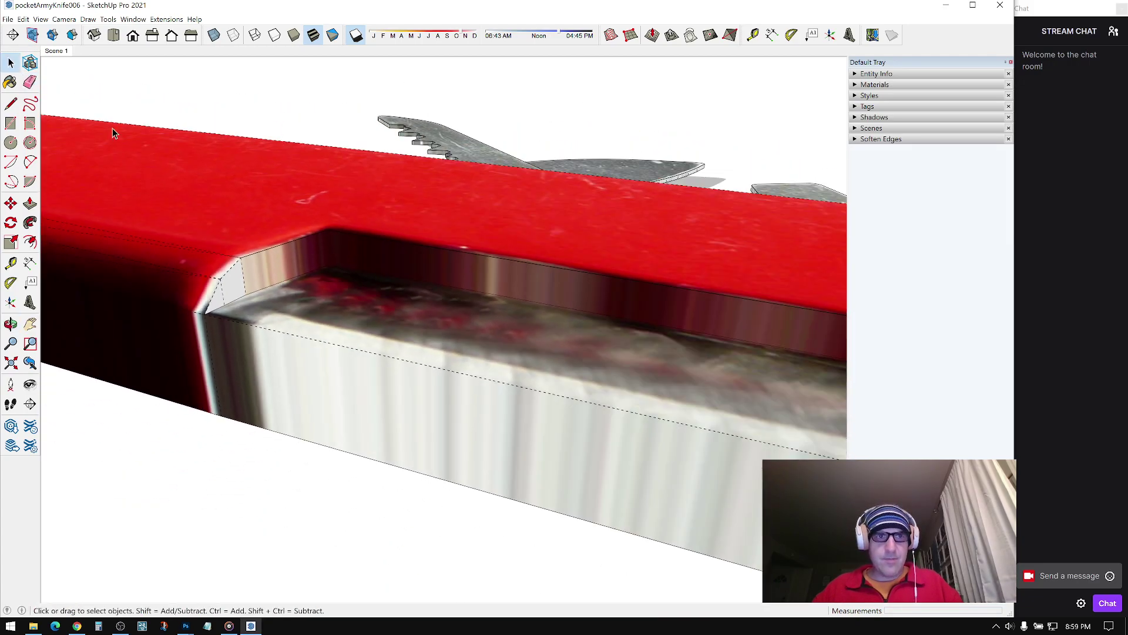
{"action": "left_click", "coordinate": [41, 19]}
{"action": "left_click", "coordinate": [66, 55]}
{"action": "middle_click_drag", "start_coordinate": [253, 203], "coordinate": [126, 227]}
{"action": "middle_click_drag", "start_coordinate": [126, 226], "coordinate": [322, 214], "text": "shift"}
{"action": "scroll", "coordinate": [321, 214], "scroll_direction": "down", "scroll_amount": 3}
{"action": "middle_click_drag", "start_coordinate": [565, 197], "coordinate": [817, 102]}
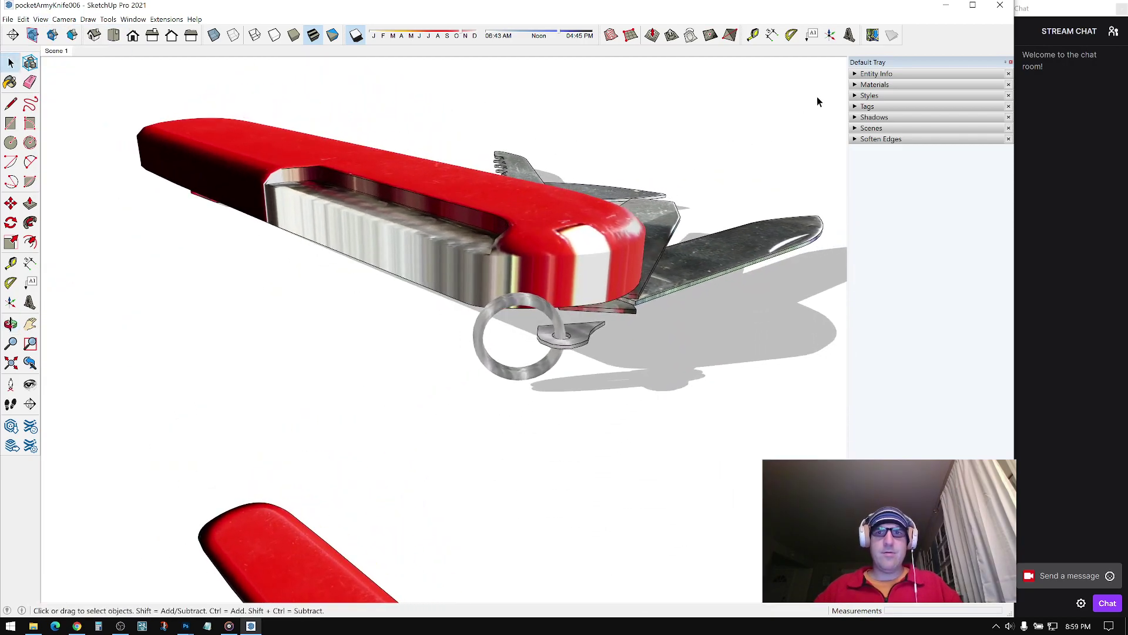
Step: Sample the handle's photo material and paint the blank bevel faces on the recess end walls with it
{"action": "left_click", "coordinate": [860, 86]}
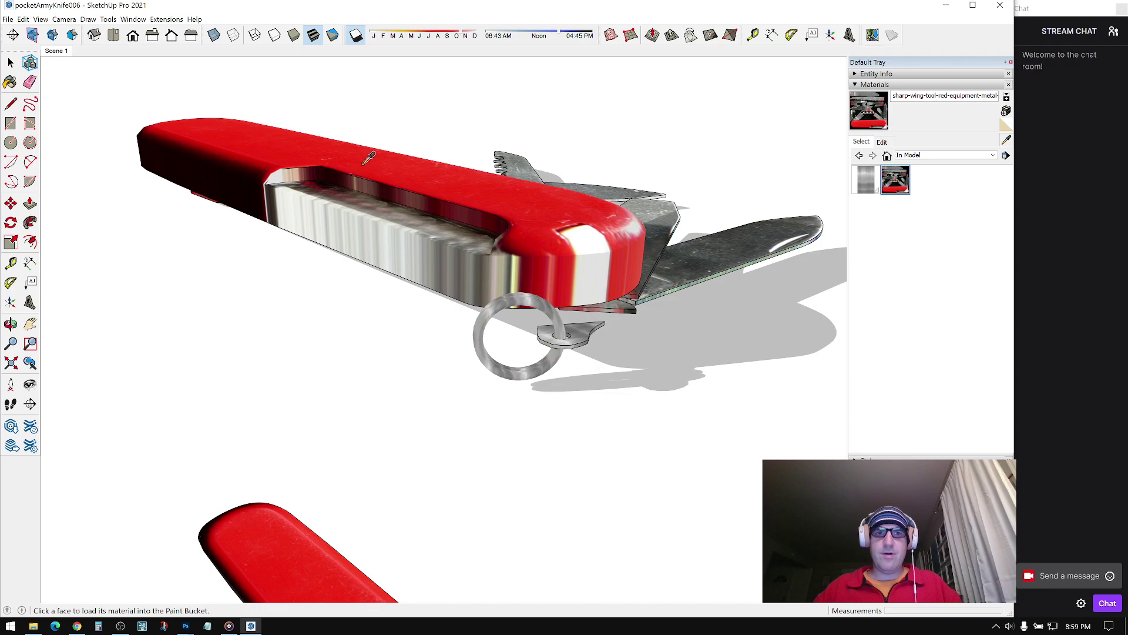
{"action": "scroll", "coordinate": [343, 197], "scroll_direction": "up", "scroll_amount": 3}
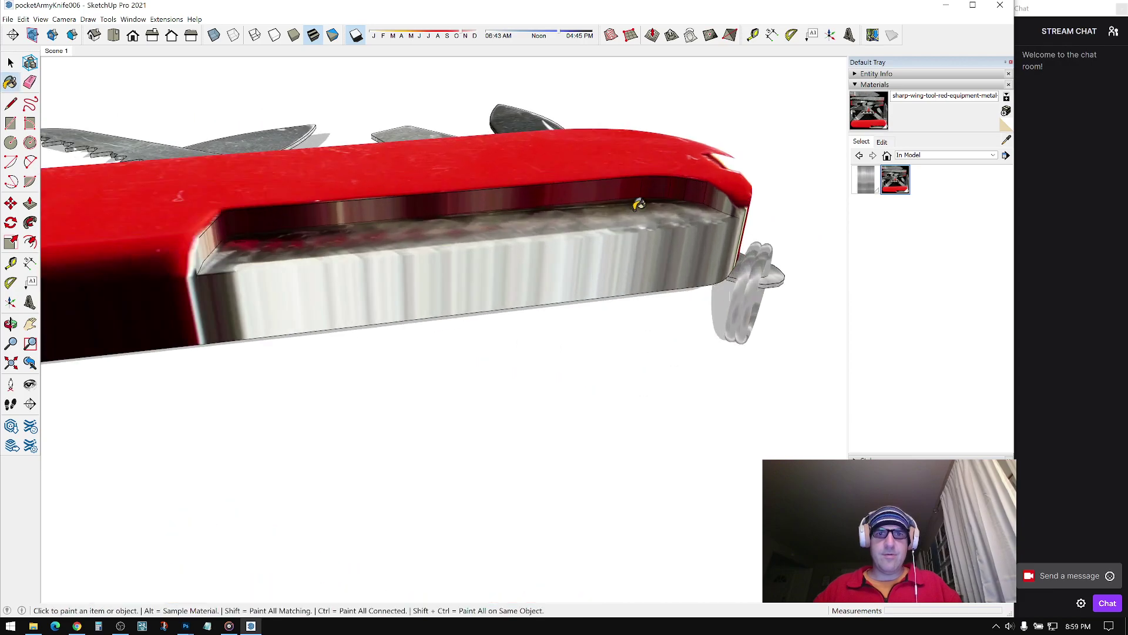
{"action": "middle_click_drag", "start_coordinate": [720, 198], "coordinate": [362, 326]}
{"action": "key", "text": "space"}
{"action": "left_click", "coordinate": [532, 266]}
{"action": "scroll", "coordinate": [362, 331], "scroll_direction": "up", "scroll_amount": 1}
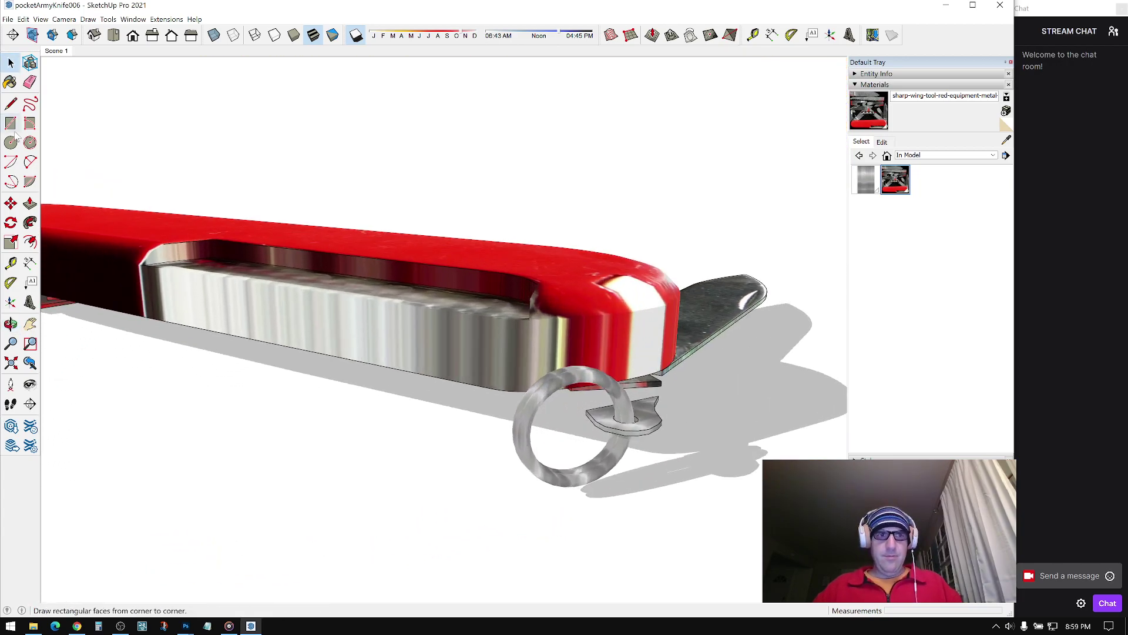
Step: Show hidden geometry and push the recess floor about 1 1/2" deeper into the handle
{"action": "left_click", "coordinate": [30, 204]}
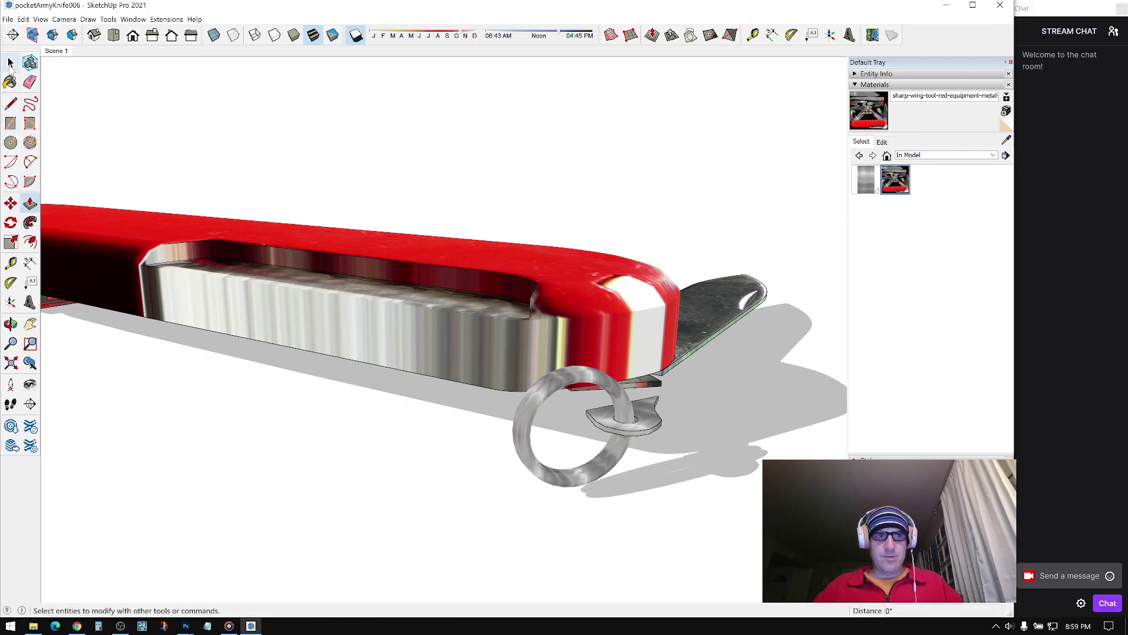
{"action": "left_click", "coordinate": [41, 19]}
{"action": "left_click", "coordinate": [53, 55]}
{"action": "left_click", "coordinate": [324, 290]}
{"action": "middle_click_drag", "start_coordinate": [323, 307], "coordinate": [688, 324]}
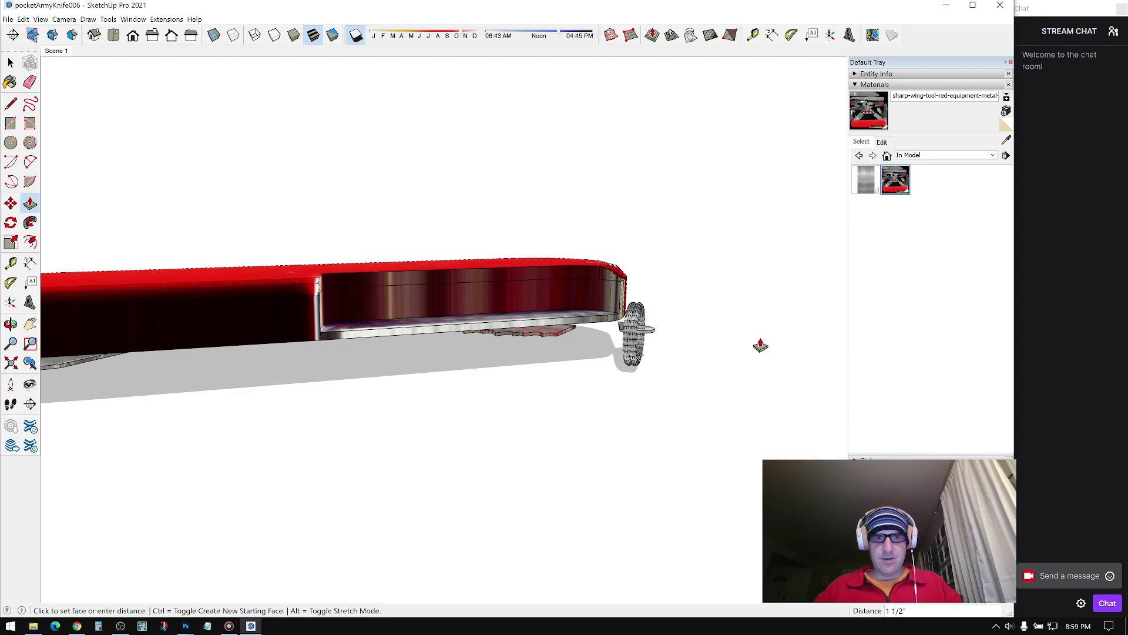
{"action": "left_click", "coordinate": [762, 347]}
Step: Hide the hidden geometry again and check the deepened recess from both sides of the knife
{"action": "middle_click_drag", "start_coordinate": [761, 345], "coordinate": [422, 280]}
{"action": "key", "text": "space"}
{"action": "scroll", "coordinate": [329, 330], "scroll_direction": "up", "scroll_amount": 3}
{"action": "mouse_move", "coordinate": [329, 330]}
{"action": "middle_mouse_down"}
{"action": "mouse_move", "coordinate": [407, 351]}
{"action": "mouse_move", "coordinate": [446, 283]}
{"action": "mouse_move", "coordinate": [523, 205]}
{"action": "mouse_move", "coordinate": [506, 103]}
{"action": "mouse_move", "coordinate": [432, 248]}
{"action": "mouse_move", "coordinate": [322, 318]}
{"action": "middle_mouse_up"}
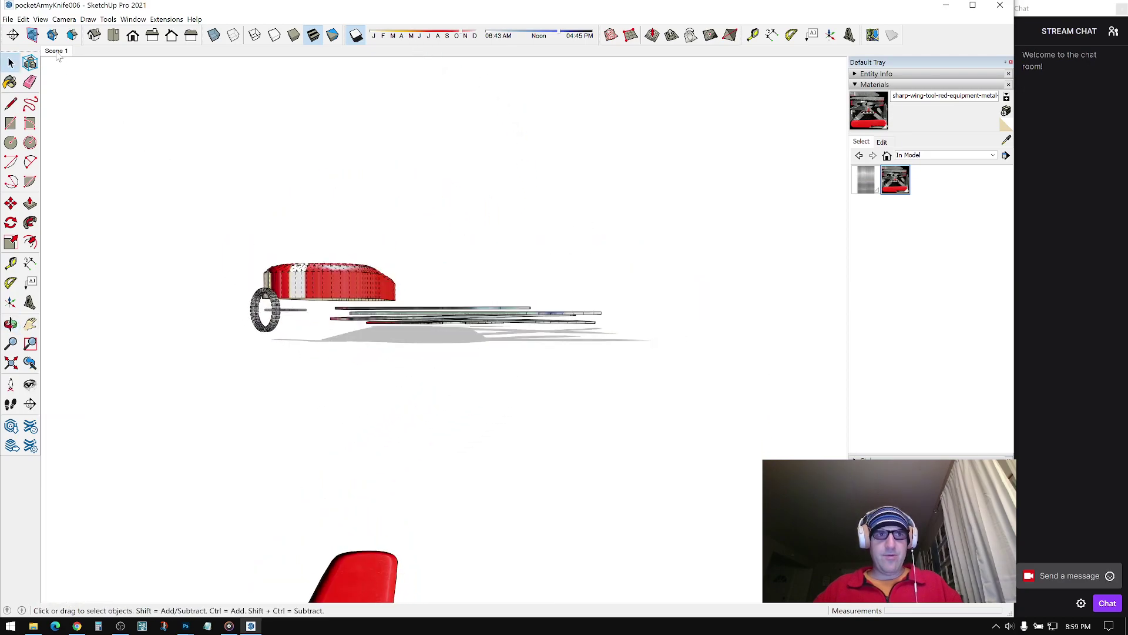
{"action": "left_click", "coordinate": [39, 20]}
{"action": "left_click", "coordinate": [53, 58]}
{"action": "middle_click_drag", "start_coordinate": [496, 184], "coordinate": [520, 353]}
{"action": "middle_click_drag", "start_coordinate": [365, 343], "coordinate": [732, 299]}
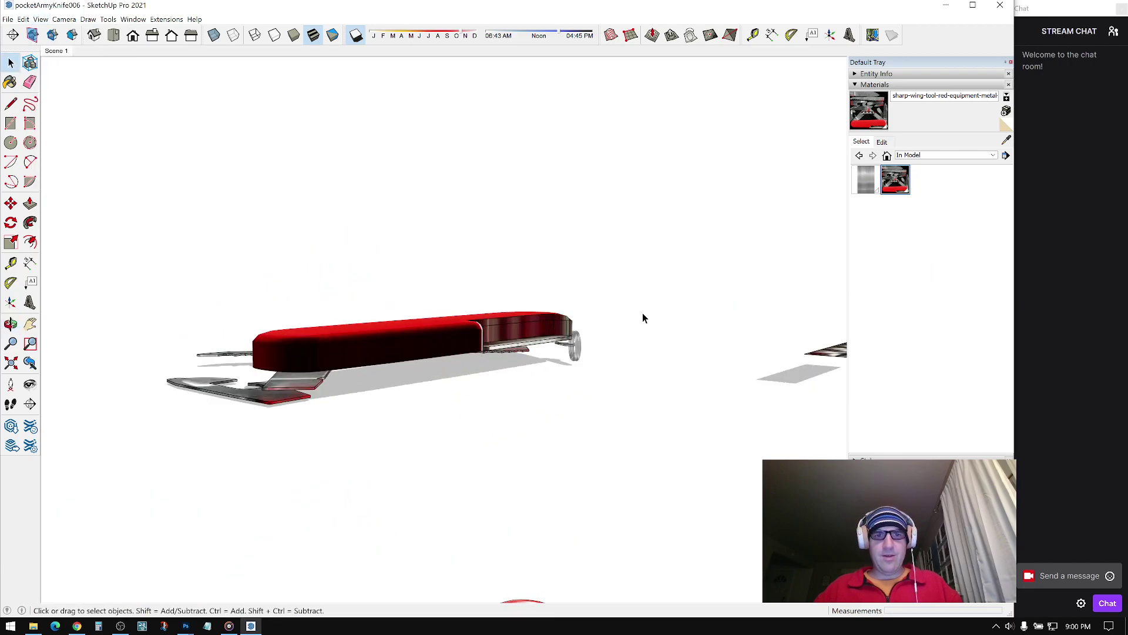
Step: Soften the leftover edges across the recess walls at the far end and the key-ring end
{"action": "middle_click_drag", "start_coordinate": [534, 333], "coordinate": [405, 350]}
{"action": "scroll", "coordinate": [443, 355], "scroll_direction": "up", "scroll_amount": 5}
{"action": "left_click", "coordinate": [30, 82]}
{"action": "scroll", "coordinate": [347, 360], "scroll_direction": "up", "scroll_amount": 3}
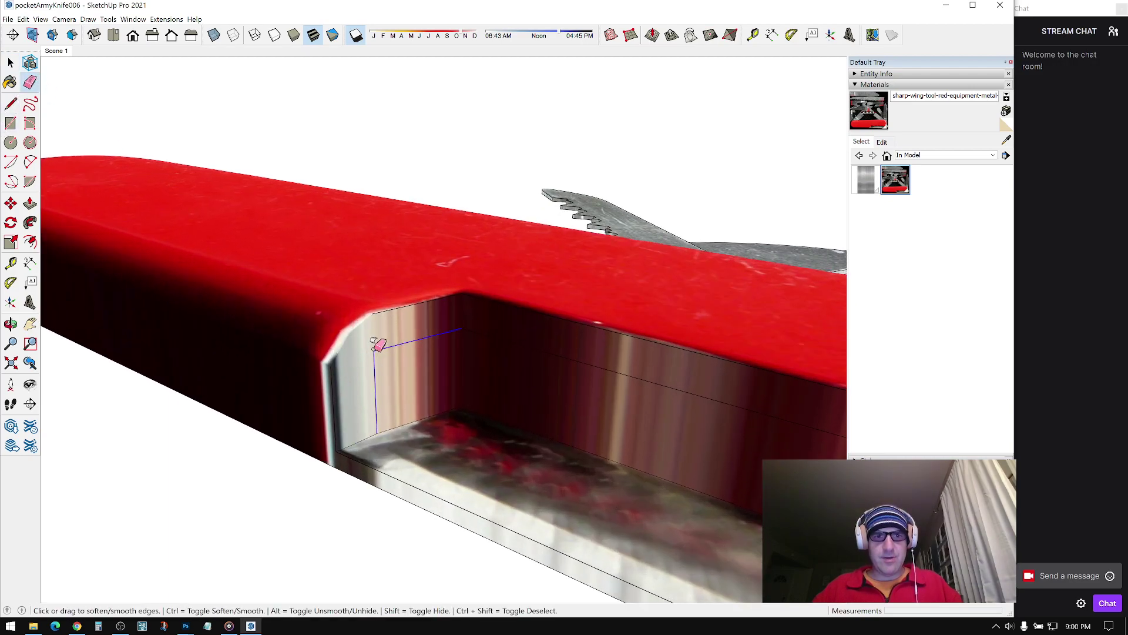
{"action": "scroll", "coordinate": [424, 352], "scroll_direction": "down", "scroll_amount": 2}
{"action": "middle_click_drag", "start_coordinate": [445, 356], "coordinate": [346, 360]}
{"action": "mouse_move", "coordinate": [283, 319]}
{"action": "middle_mouse_down"}
{"action": "mouse_move", "coordinate": [258, 303]}
{"action": "mouse_move", "coordinate": [617, 380]}
{"action": "mouse_move", "coordinate": [649, 341]}
{"action": "middle_mouse_up"}
{"action": "scroll", "coordinate": [257, 304], "scroll_direction": "up", "scroll_amount": 4}
{"action": "mouse_move", "coordinate": [649, 340]}
{"action": "middle_mouse_down", "text": "shift"}
{"action": "mouse_move", "coordinate": [361, 329]}
{"action": "mouse_move", "coordinate": [647, 350]}
{"action": "mouse_move", "coordinate": [552, 302]}
{"action": "mouse_move", "coordinate": [532, 265]}
{"action": "middle_mouse_up", "text": "shift"}
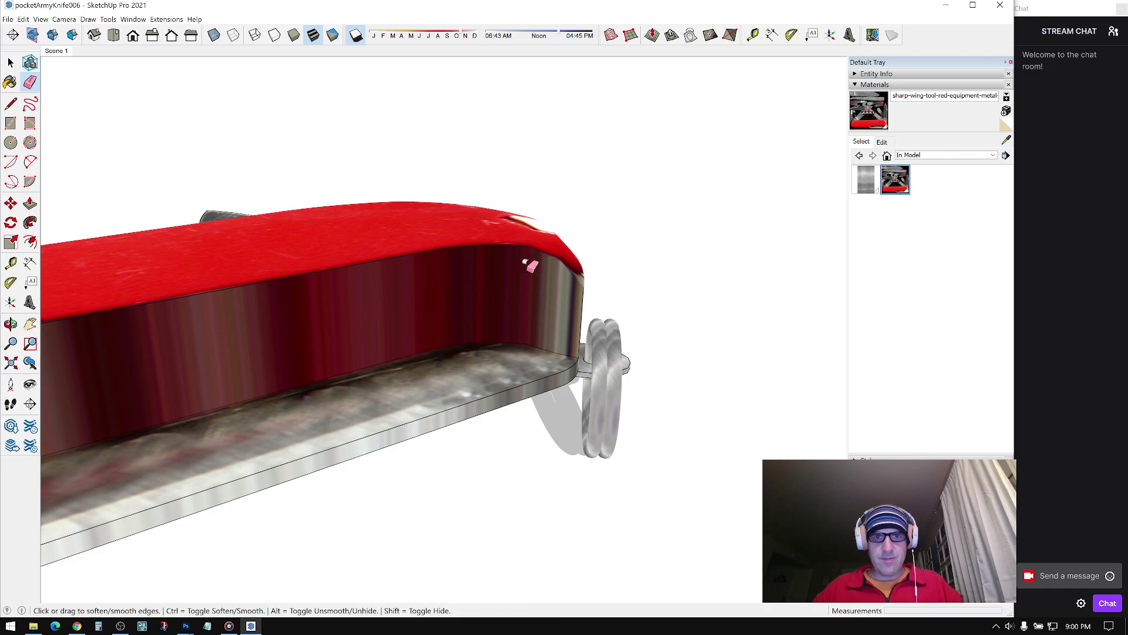
{"action": "mouse_move", "coordinate": [419, 311]}
{"action": "middle_mouse_down"}
{"action": "mouse_move", "coordinate": [702, 196]}
{"action": "mouse_move", "coordinate": [726, 210]}
{"action": "mouse_move", "coordinate": [466, 306]}
{"action": "mouse_move", "coordinate": [550, 214]}
{"action": "mouse_move", "coordinate": [223, 253]}
{"action": "middle_mouse_up"}
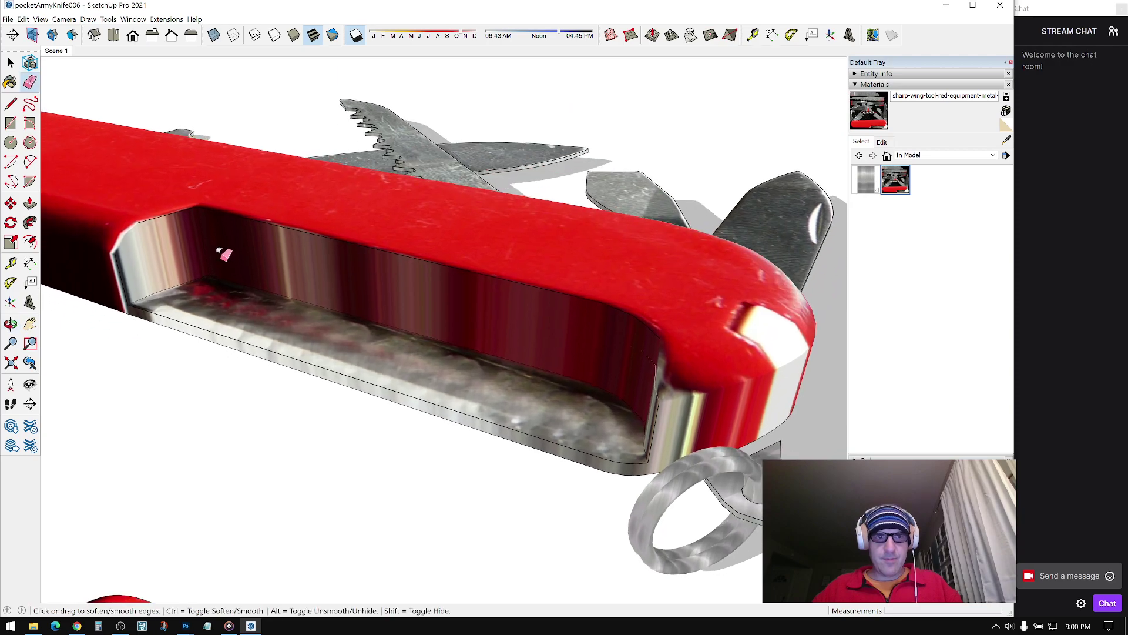
Step: Trace the beveled corner of the recess end wall at the far end with lines
{"action": "scroll", "coordinate": [224, 238], "scroll_direction": "up", "scroll_amount": 5}
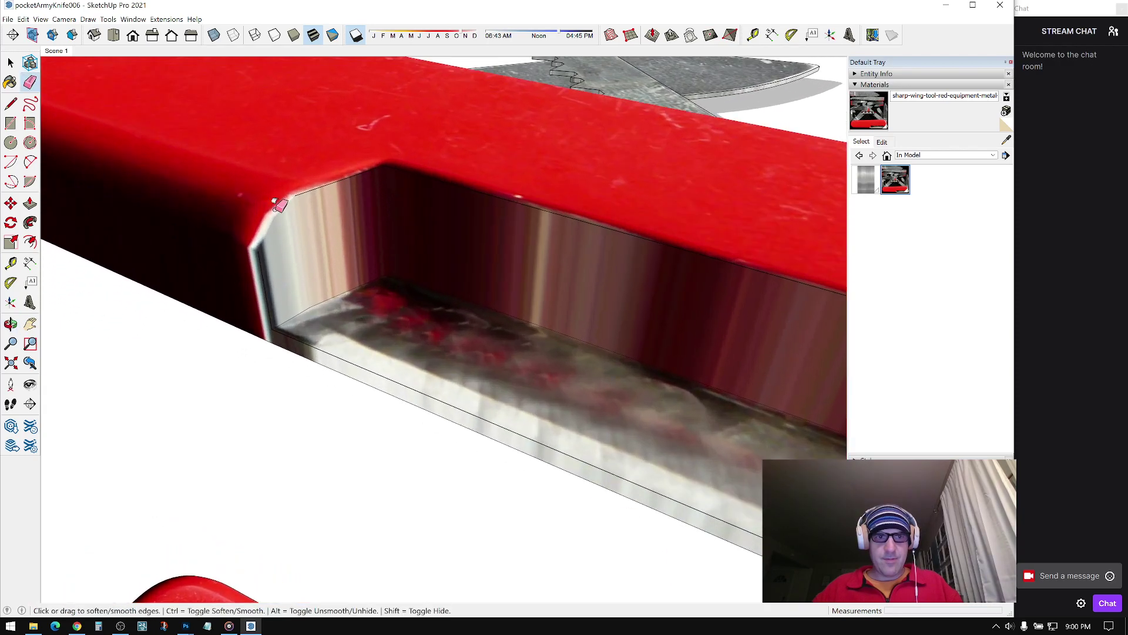
{"action": "scroll", "coordinate": [274, 216], "scroll_direction": "up", "scroll_amount": 1}
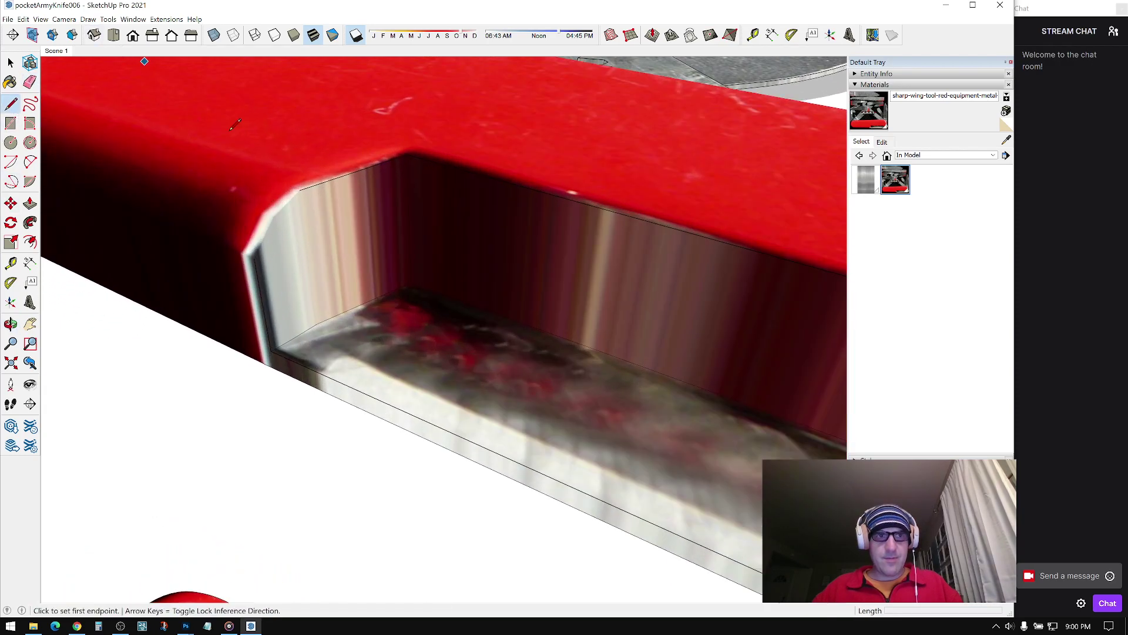
{"action": "scroll", "coordinate": [304, 184], "scroll_direction": "up", "scroll_amount": 1}
{"action": "scroll", "coordinate": [268, 228], "scroll_direction": "up", "scroll_amount": 1}
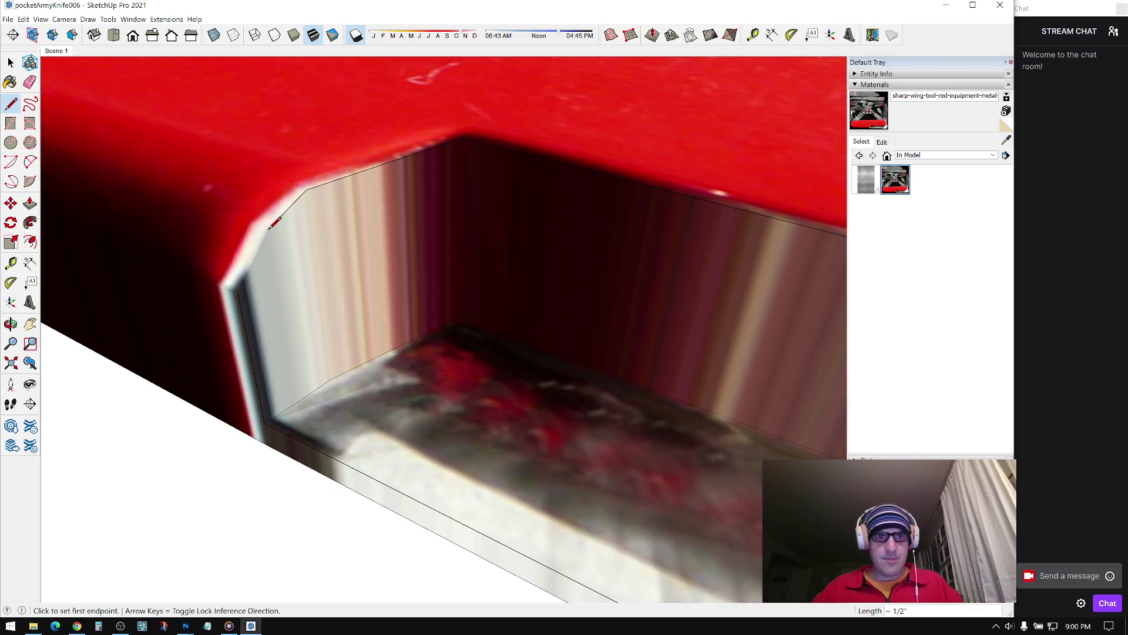
{"action": "left_click", "coordinate": [243, 288]}
{"action": "scroll", "coordinate": [243, 289], "scroll_direction": "down", "scroll_amount": 1}
{"action": "key", "text": "space"}
Step: Trace the beveled edge of the recess wall at the key-ring end with lines
{"action": "middle_click_drag", "start_coordinate": [202, 364], "coordinate": [528, 240]}
{"action": "scroll", "coordinate": [528, 239], "scroll_direction": "down", "scroll_amount": 2}
{"action": "left_click", "coordinate": [619, 199]}
{"action": "mouse_move", "coordinate": [619, 198]}
{"action": "middle_mouse_down"}
{"action": "mouse_move", "coordinate": [617, 279]}
{"action": "mouse_move", "coordinate": [572, 236]}
{"action": "mouse_move", "coordinate": [545, 240]}
{"action": "mouse_move", "coordinate": [717, 184]}
{"action": "mouse_move", "coordinate": [534, 126]}
{"action": "mouse_move", "coordinate": [503, 135]}
{"action": "mouse_move", "coordinate": [572, 196]}
{"action": "mouse_move", "coordinate": [493, 256]}
{"action": "mouse_move", "coordinate": [476, 252]}
{"action": "middle_mouse_up"}
{"action": "left_click", "coordinate": [572, 236]}
{"action": "left_click", "coordinate": [511, 196]}
{"action": "key", "text": "Delete"}
{"action": "left_click", "coordinate": [476, 251]}
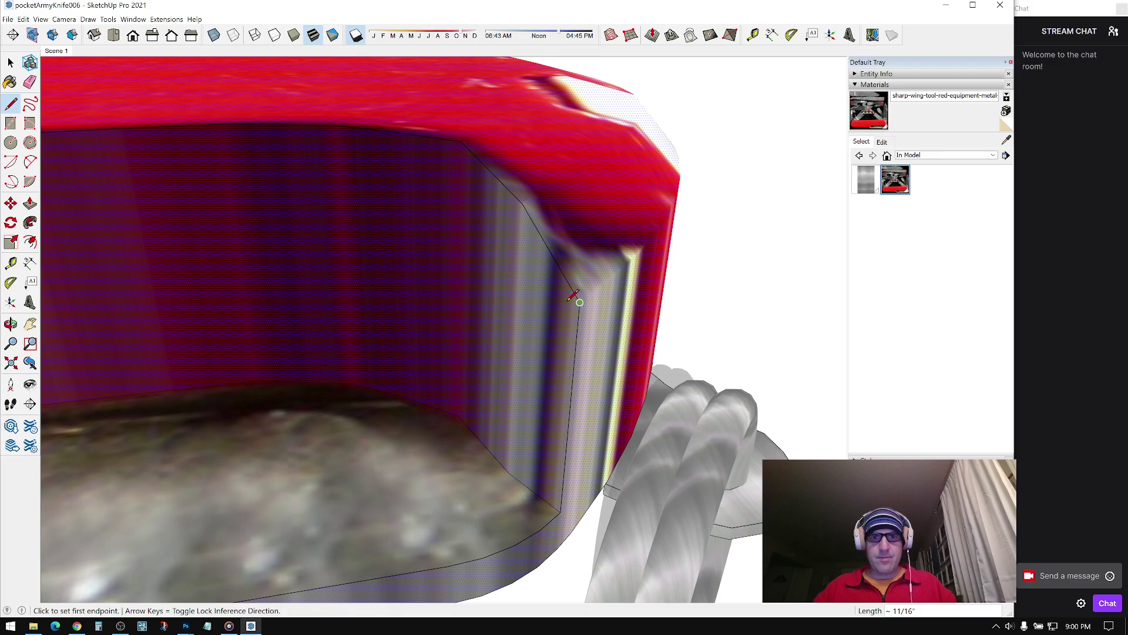
{"action": "key", "text": "space"}
Step: Copy the whole handle group about 1' 1 3/16" straight down, below the blades
{"action": "scroll", "coordinate": [580, 302], "scroll_direction": "down", "scroll_amount": 2}
{"action": "left_click", "coordinate": [760, 248]}
{"action": "middle_click_drag", "start_coordinate": [510, 288], "coordinate": [388, 261]}
{"action": "scroll", "coordinate": [521, 263], "scroll_direction": "down", "scroll_amount": 3}
{"action": "middle_click_drag", "start_coordinate": [521, 263], "coordinate": [479, 234]}
{"action": "left_click", "coordinate": [862, 85]}
{"action": "middle_click_drag", "start_coordinate": [846, 101], "coordinate": [98, 183]}
{"action": "left_click", "coordinate": [407, 136]}
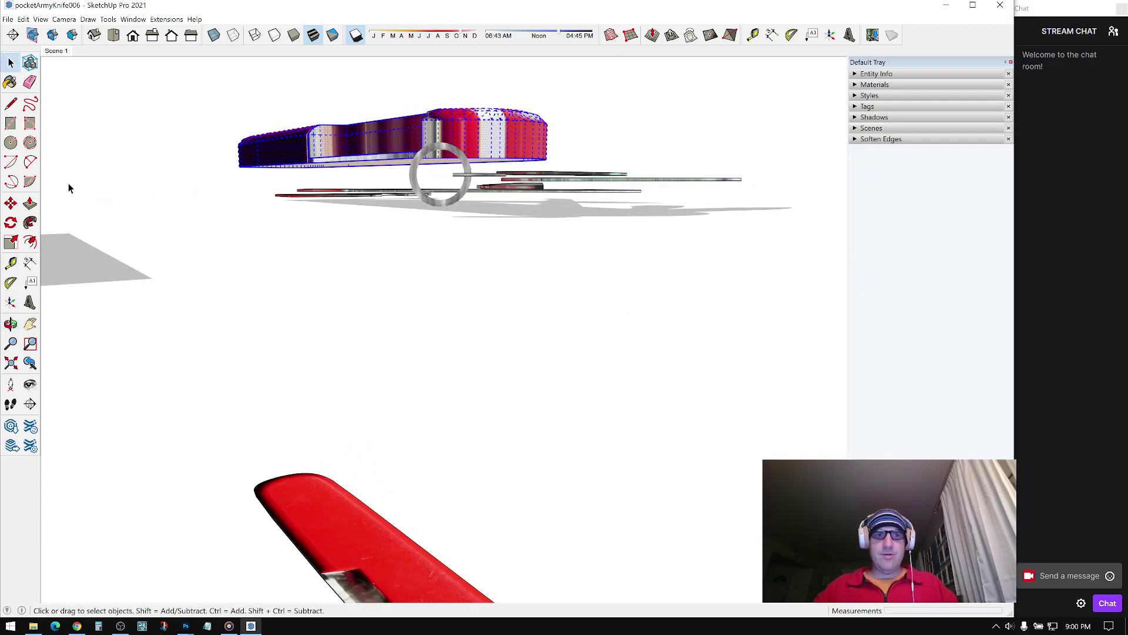
{"action": "left_click", "coordinate": [11, 206]}
{"action": "key", "text": "ctrl"}
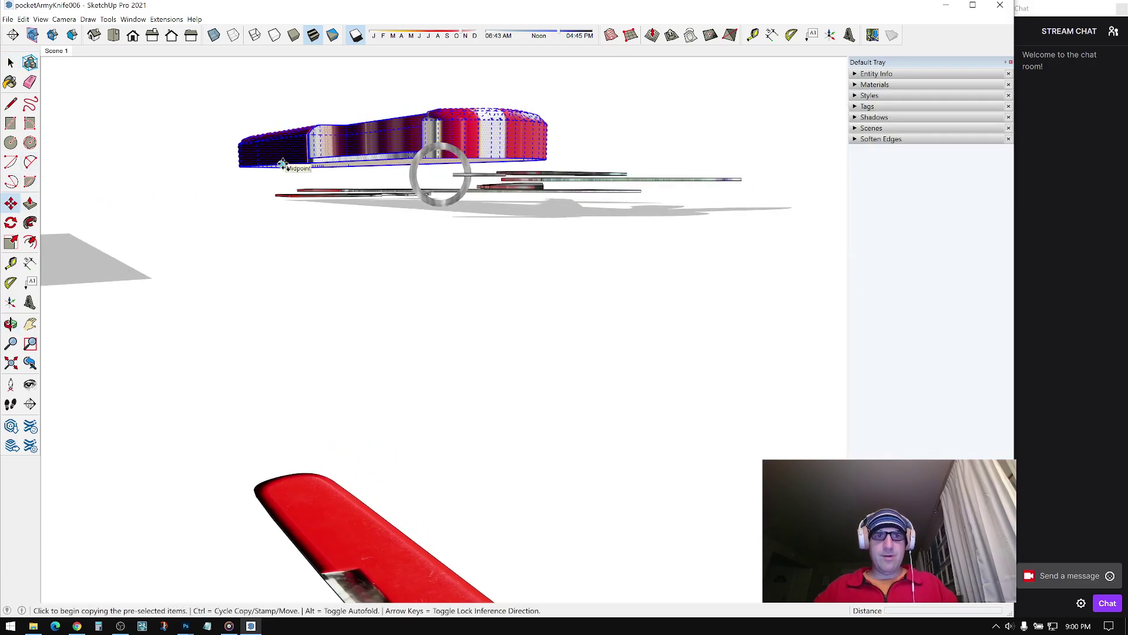
{"action": "left_click", "coordinate": [290, 163]}
{"action": "left_click", "coordinate": [317, 346]}
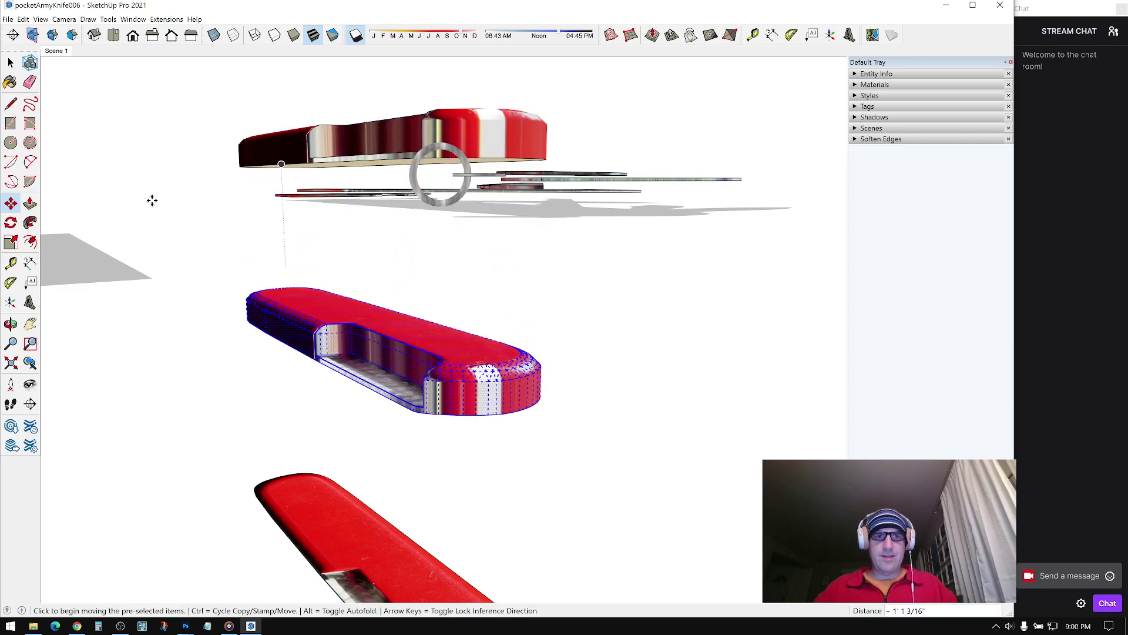
Step: Mirror the copied handle vertically with a blue-axis scale of -1
{"action": "left_click", "coordinate": [11, 242]}
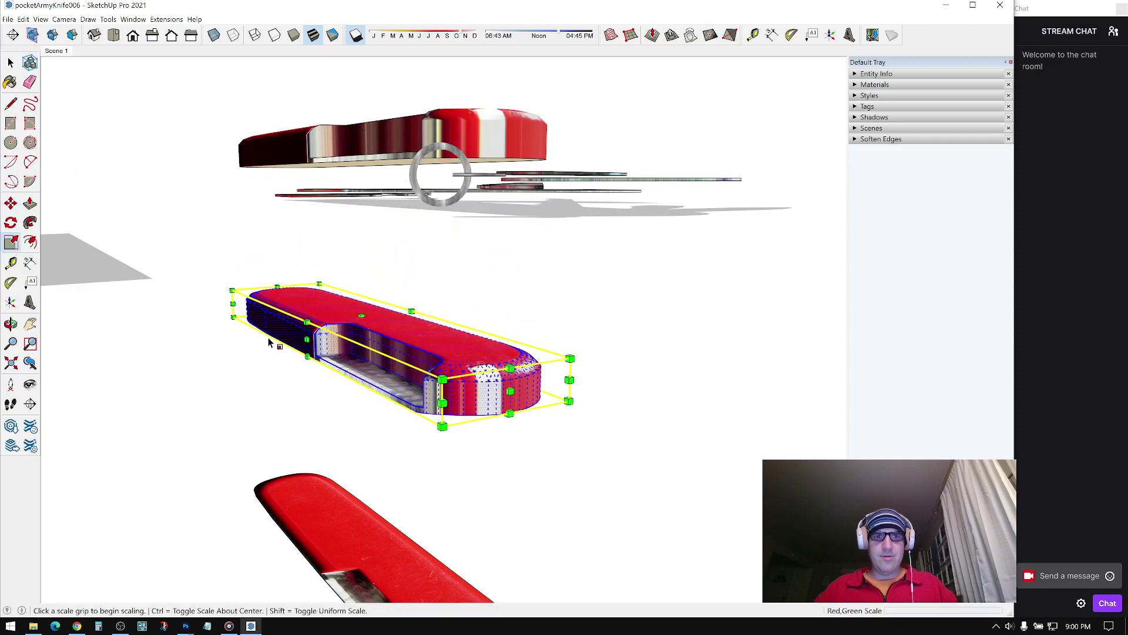
{"action": "left_click", "coordinate": [363, 350]}
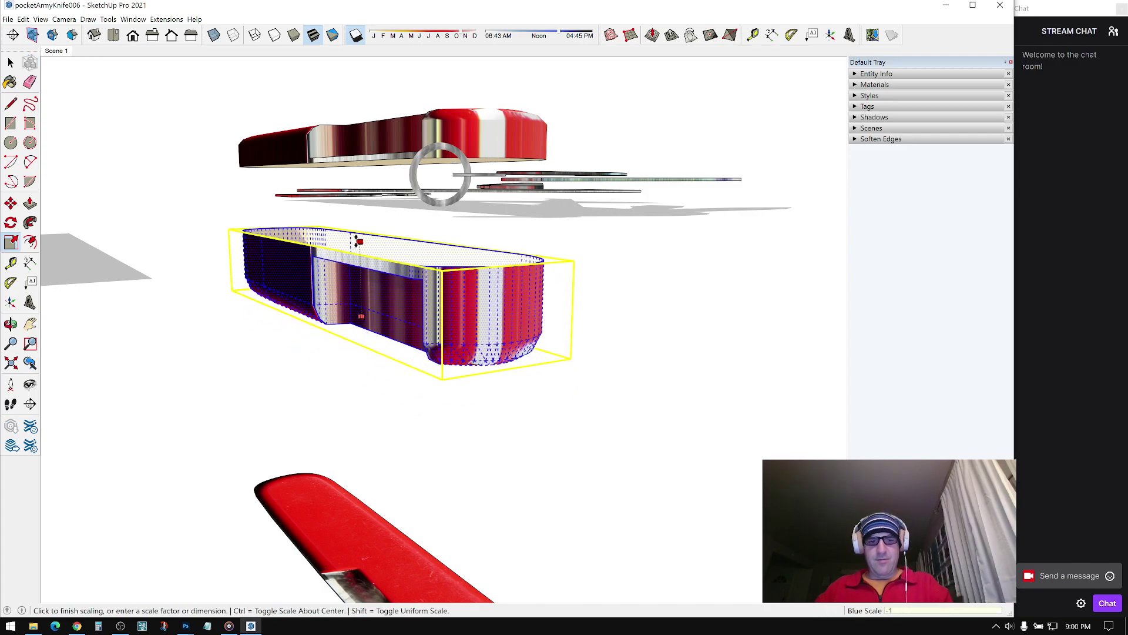
{"action": "left_click", "coordinate": [356, 241]}
{"action": "middle_click_drag", "start_coordinate": [445, 341], "coordinate": [485, 351]}
{"action": "key", "text": "space"}
{"action": "left_click", "coordinate": [561, 308]}
{"action": "scroll", "coordinate": [432, 347], "scroll_direction": "up", "scroll_amount": 3}
{"action": "scroll", "coordinate": [404, 331], "scroll_direction": "down", "scroll_amount": 3}
{"action": "scroll", "coordinate": [435, 361], "scroll_direction": "up", "scroll_amount": 3}
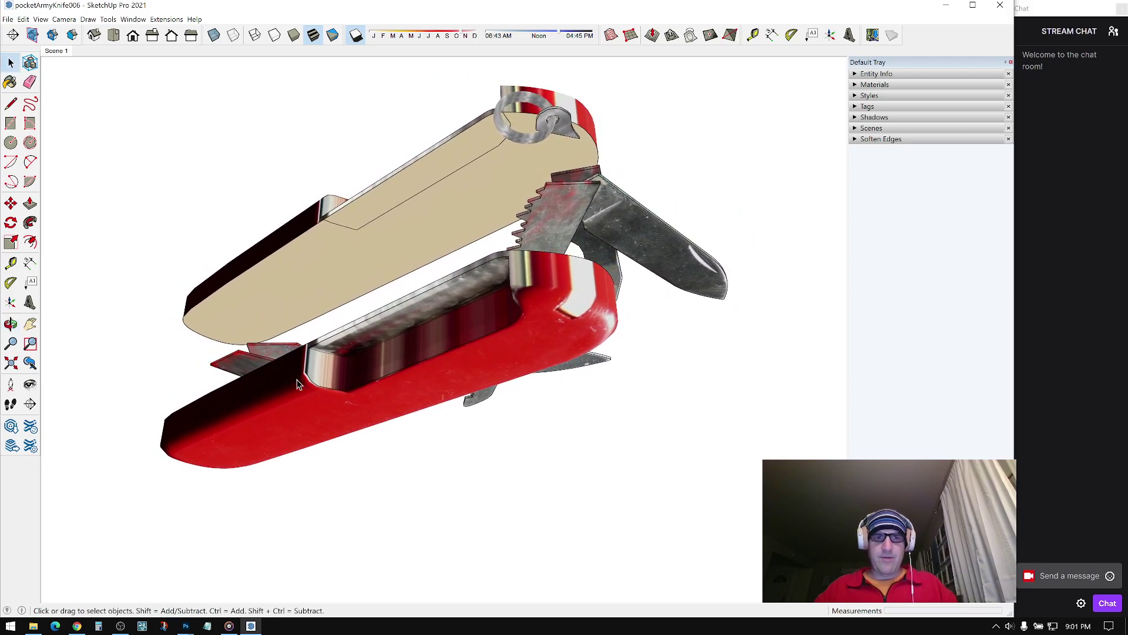
Step: Push the lower handle's recess floor toward its red outer face to make the recess shallower
{"action": "scroll", "coordinate": [523, 292], "scroll_direction": "up", "scroll_amount": 3}
{"action": "middle_click_drag", "start_coordinate": [526, 292], "coordinate": [464, 358]}
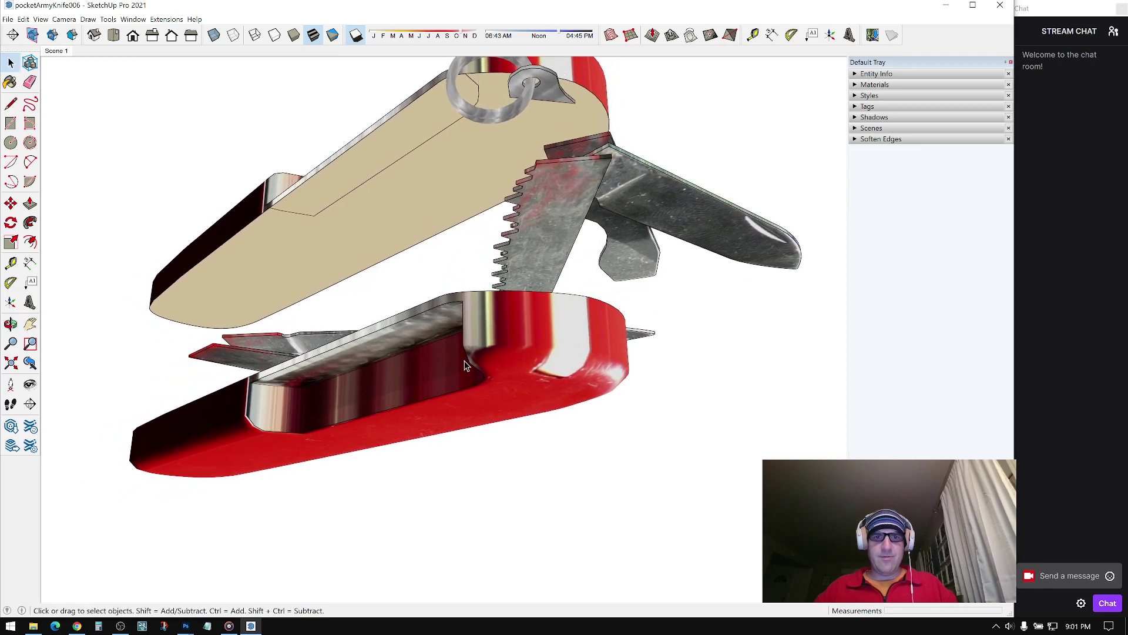
{"action": "scroll", "coordinate": [447, 358], "scroll_direction": "up", "scroll_amount": 3}
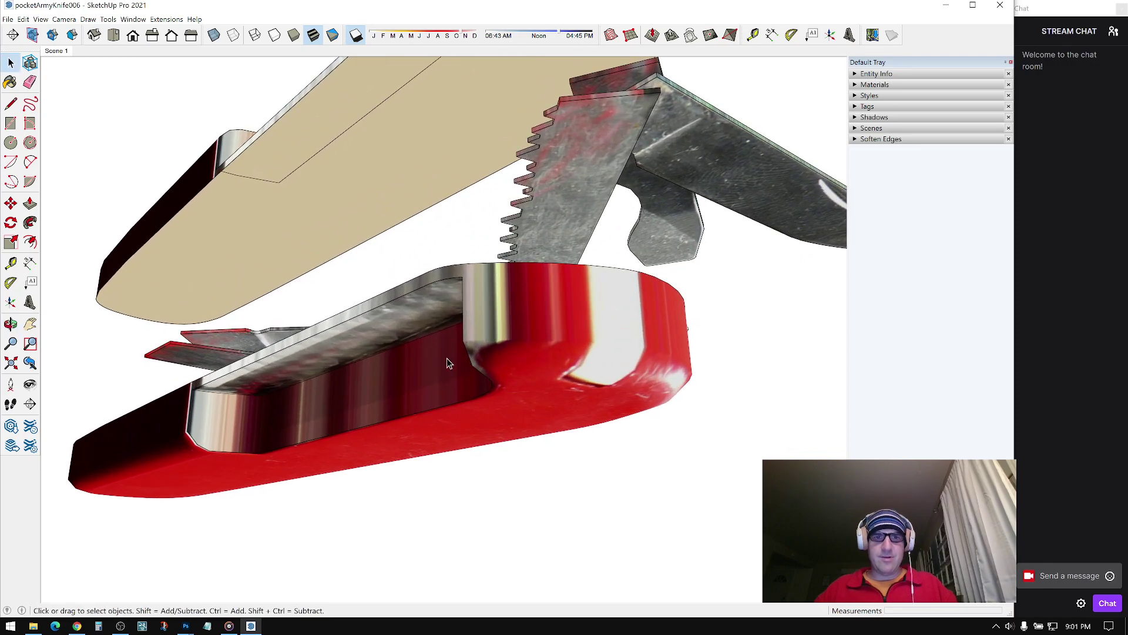
{"action": "left_click", "coordinate": [30, 204]}
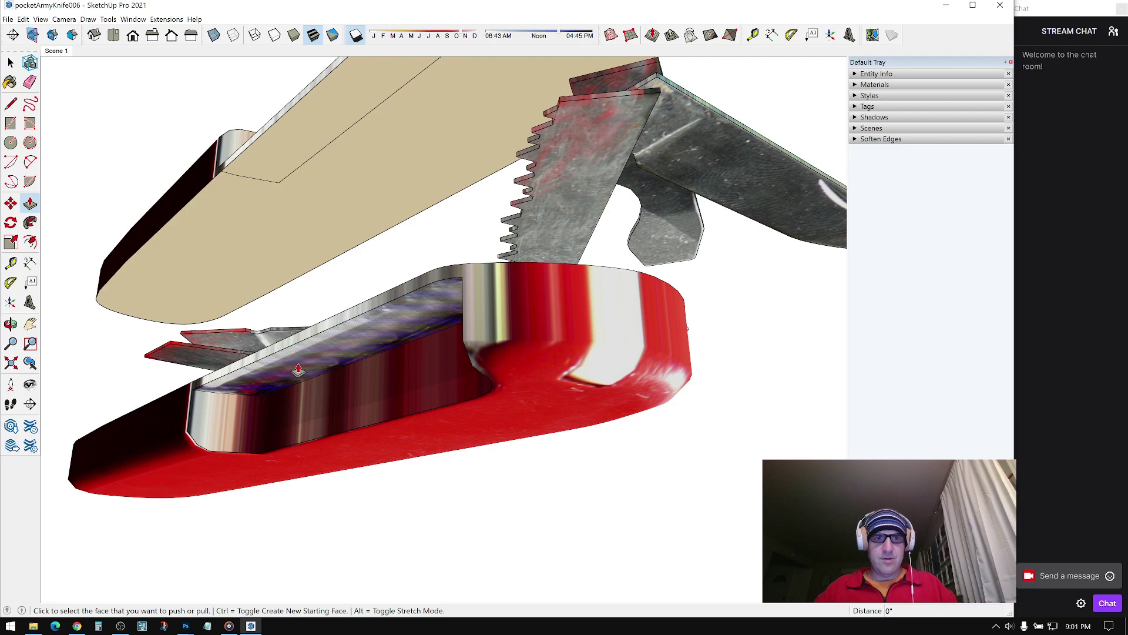
{"action": "left_click", "coordinate": [298, 369]}
{"action": "scroll", "coordinate": [357, 448], "scroll_direction": "up", "scroll_amount": 3}
{"action": "middle_click_drag", "start_coordinate": [587, 378], "coordinate": [330, 313]}
{"action": "key", "text": "space"}
{"action": "scroll", "coordinate": [348, 364], "scroll_direction": "down", "scroll_amount": 3}
{"action": "scroll", "coordinate": [333, 360], "scroll_direction": "up", "scroll_amount": 2}
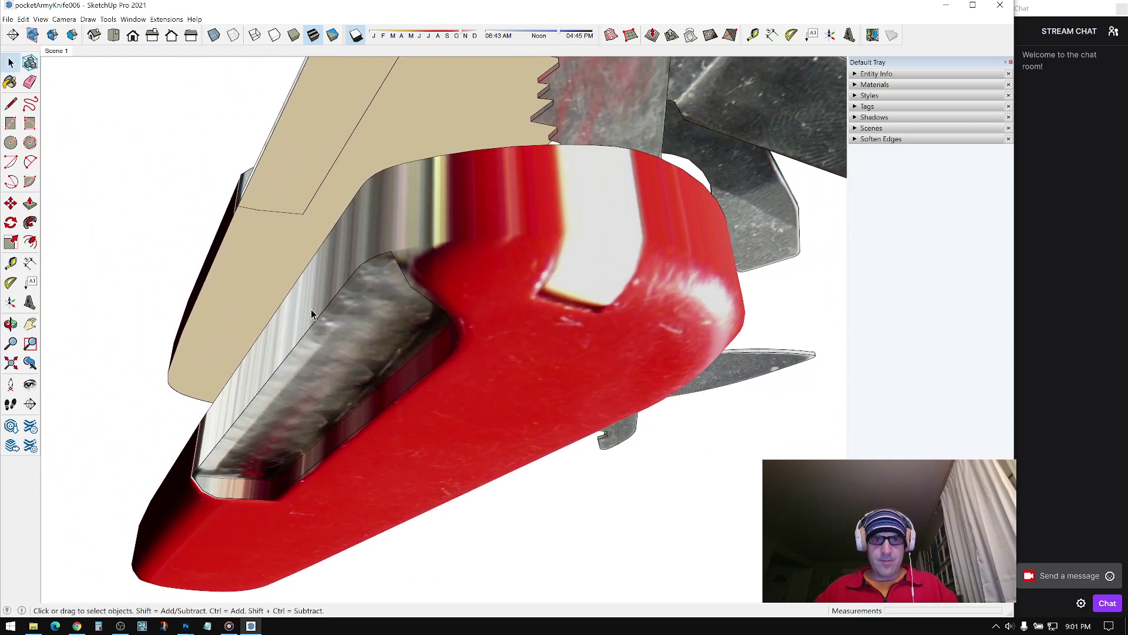
Step: Show hidden geometry and remove the lower handle's recess floor and its inner wall faces
{"action": "left_click", "coordinate": [41, 19]}
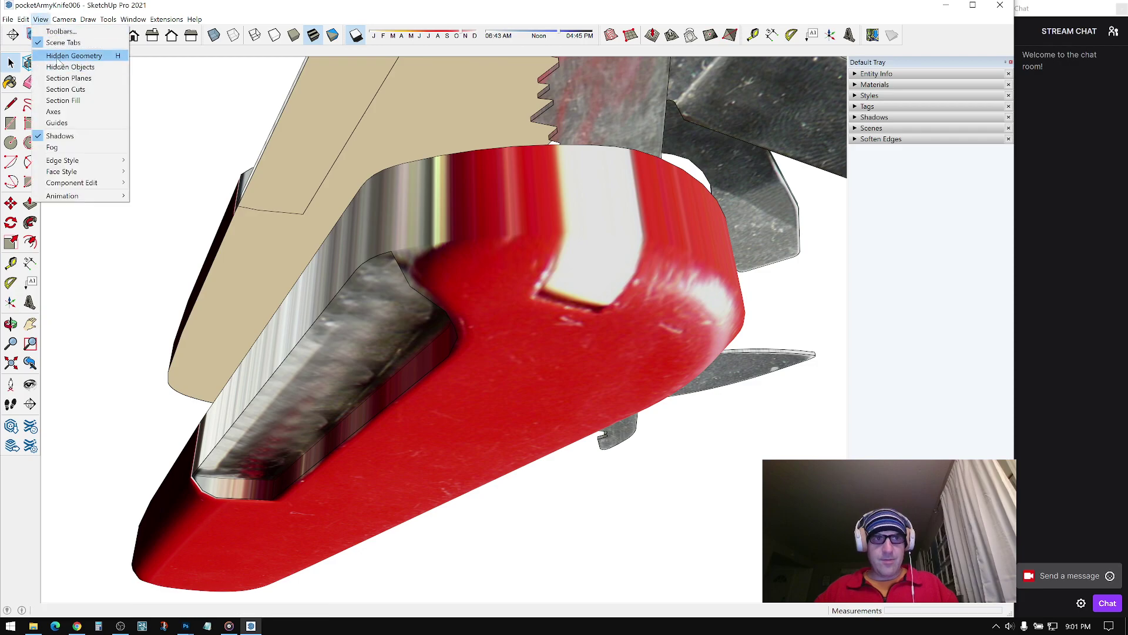
{"action": "left_click", "coordinate": [59, 56]}
{"action": "middle_click_drag", "start_coordinate": [488, 266], "coordinate": [342, 345]}
{"action": "left_click", "coordinate": [354, 334]}
{"action": "key", "text": "Delete"}
{"action": "middle_click_drag", "start_coordinate": [451, 431], "coordinate": [256, 471]}
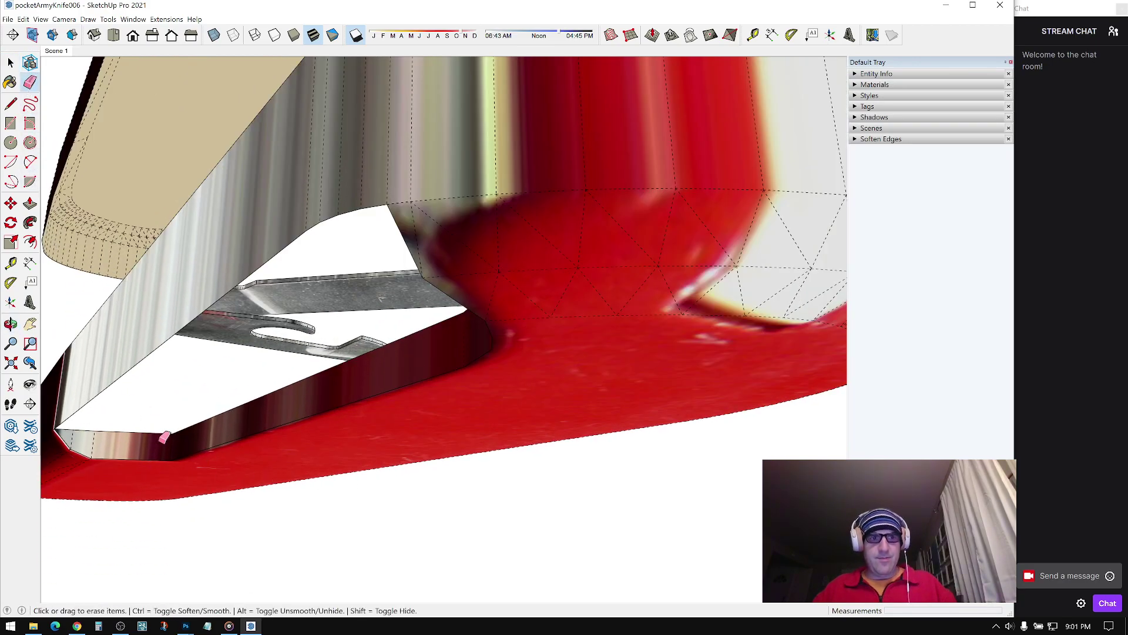
{"action": "left_click", "coordinate": [169, 431]}
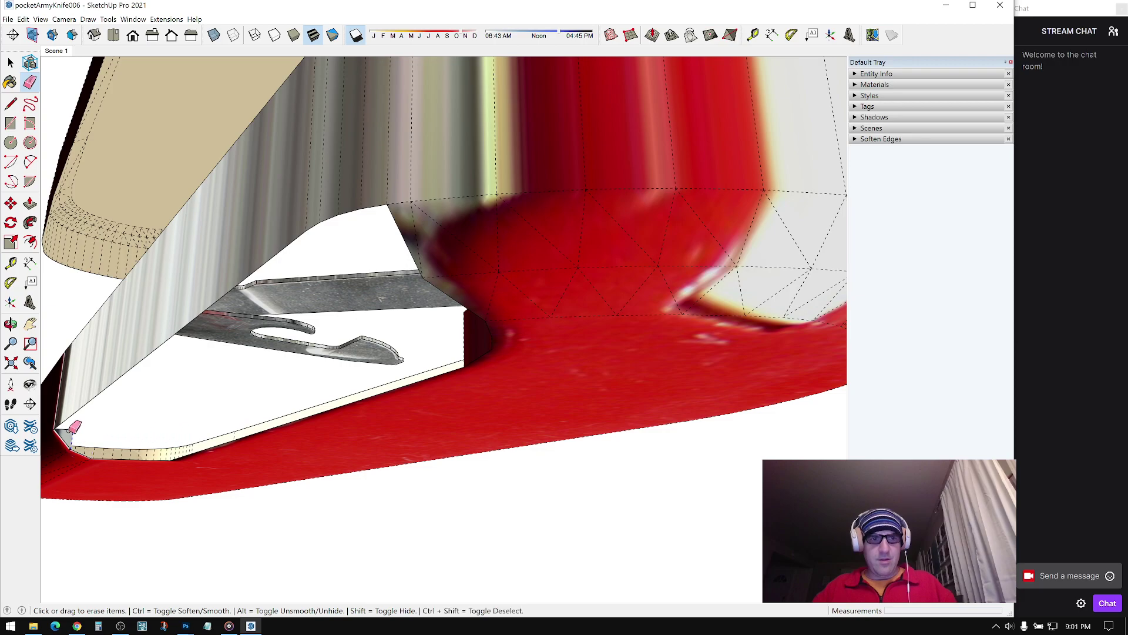
{"action": "mouse_move", "coordinate": [71, 426]}
{"action": "middle_mouse_down"}
{"action": "mouse_move", "coordinate": [93, 473]}
{"action": "mouse_move", "coordinate": [549, 503]}
{"action": "mouse_move", "coordinate": [604, 468]}
{"action": "mouse_move", "coordinate": [686, 365]}
{"action": "mouse_move", "coordinate": [649, 339]}
{"action": "mouse_move", "coordinate": [685, 314]}
{"action": "mouse_move", "coordinate": [696, 281]}
{"action": "middle_mouse_up"}
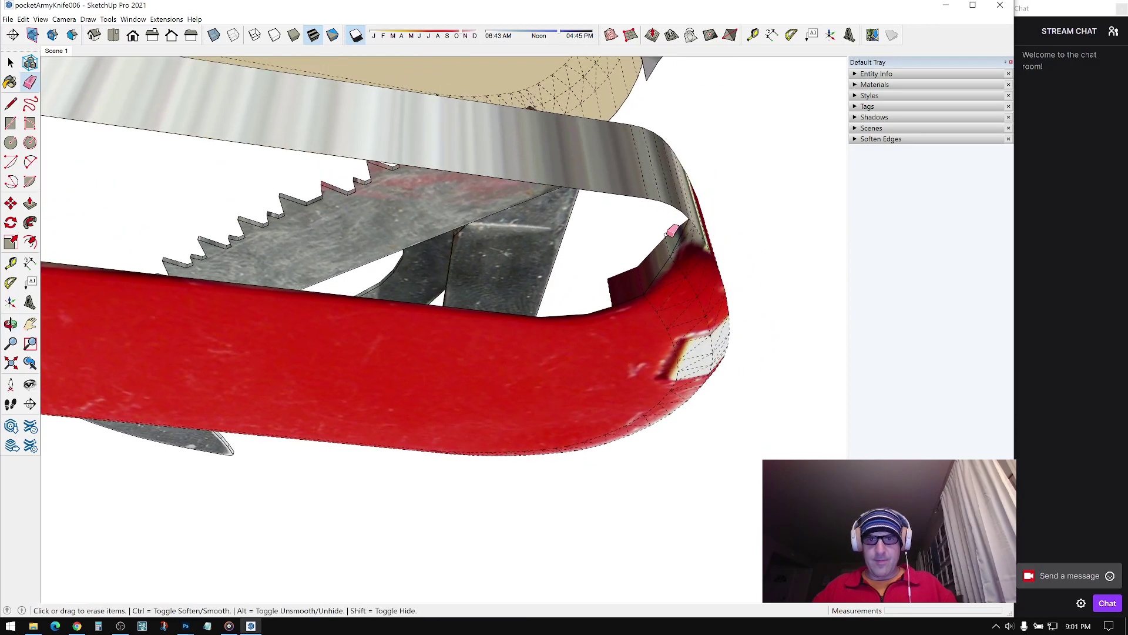
{"action": "middle_click_drag", "start_coordinate": [691, 334], "coordinate": [541, 346]}
{"action": "key", "text": "space"}
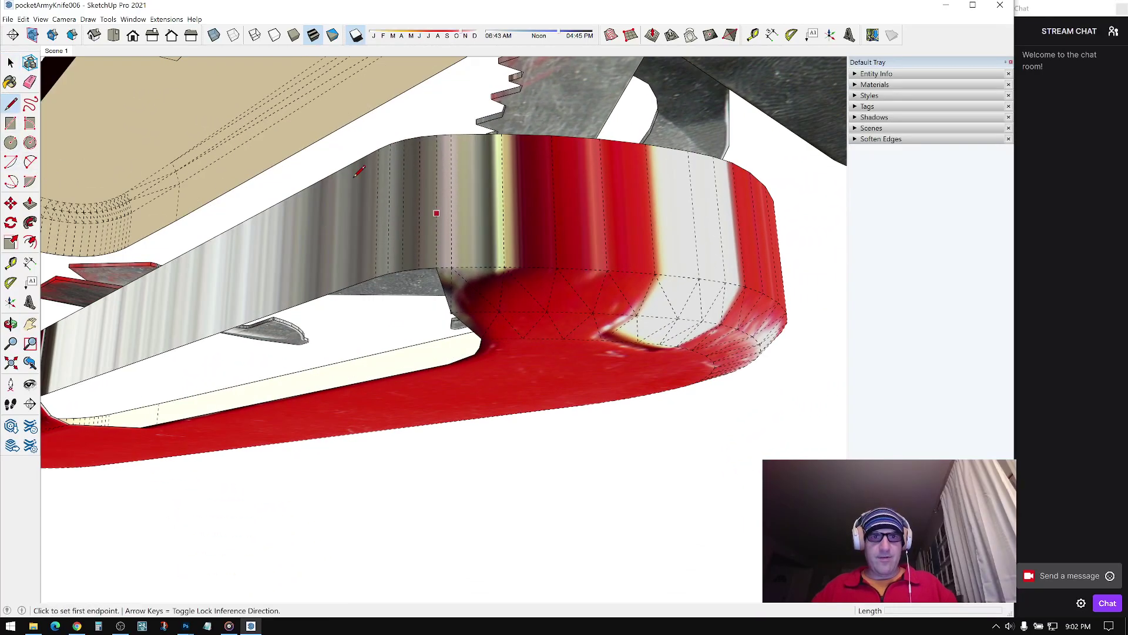
Step: Draw a fan of lines between the bevel vertex and the curved side wall at the key-ring end of the opening
{"action": "middle_click_drag", "start_coordinate": [525, 242], "coordinate": [406, 281]}
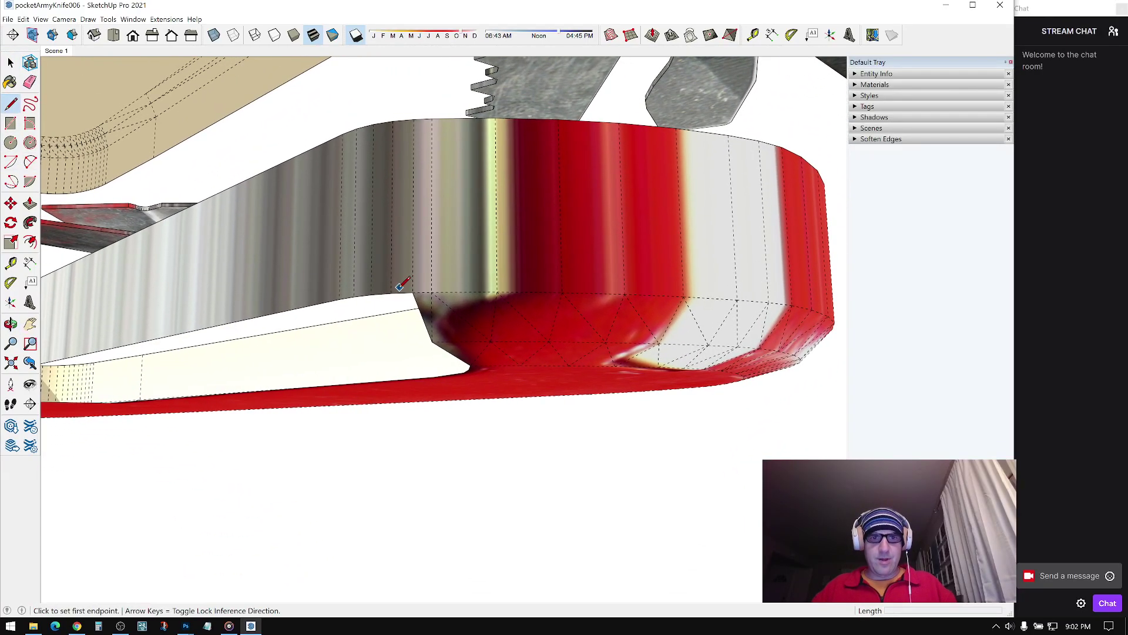
{"action": "key", "text": "space"}
{"action": "middle_click_drag", "start_coordinate": [395, 325], "coordinate": [361, 245]}
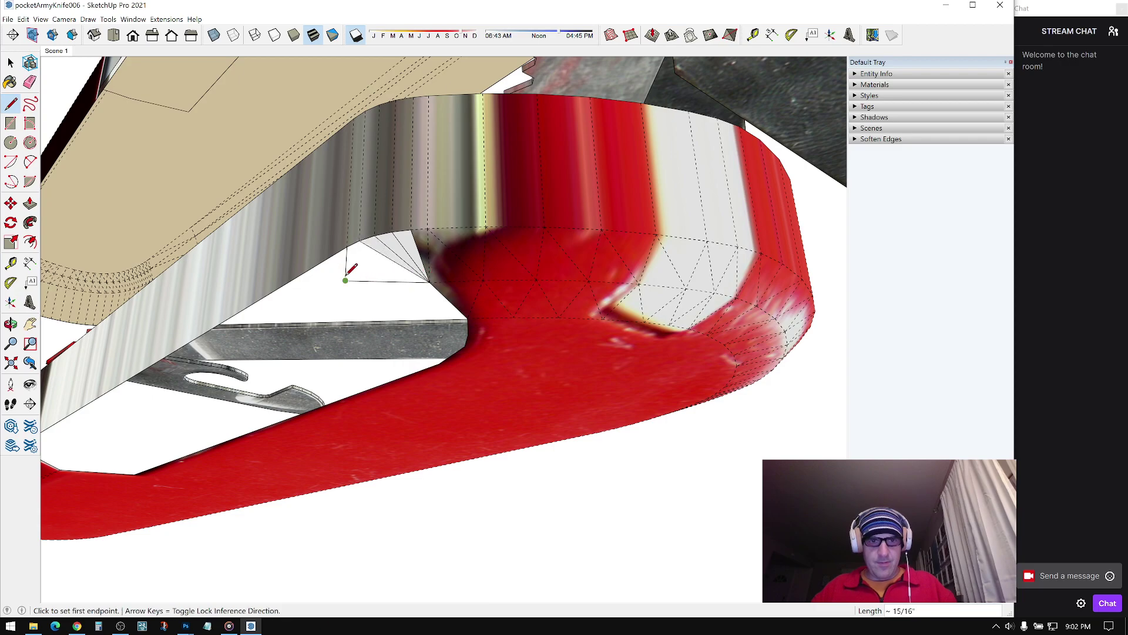
{"action": "left_click", "coordinate": [360, 240]}
{"action": "left_click", "coordinate": [348, 280]}
{"action": "middle_click_drag", "start_coordinate": [348, 280], "coordinate": [412, 263], "text": "shift"}
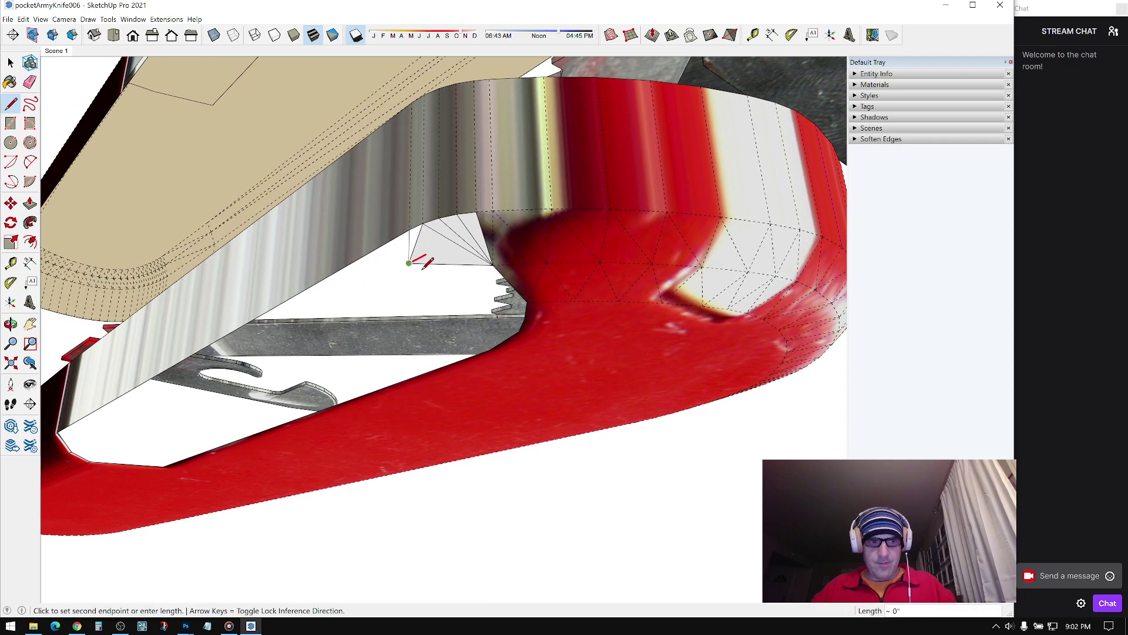
Step: Draw lines from the new floor corner to the far end and back to the side wall, closing the opening with faces
{"action": "middle_click_drag", "start_coordinate": [243, 352], "coordinate": [277, 345], "text": "shift"}
{"action": "left_click", "coordinate": [105, 442]}
{"action": "middle_click_drag", "start_coordinate": [496, 378], "coordinate": [256, 406]}
{"action": "left_click", "coordinate": [192, 433]}
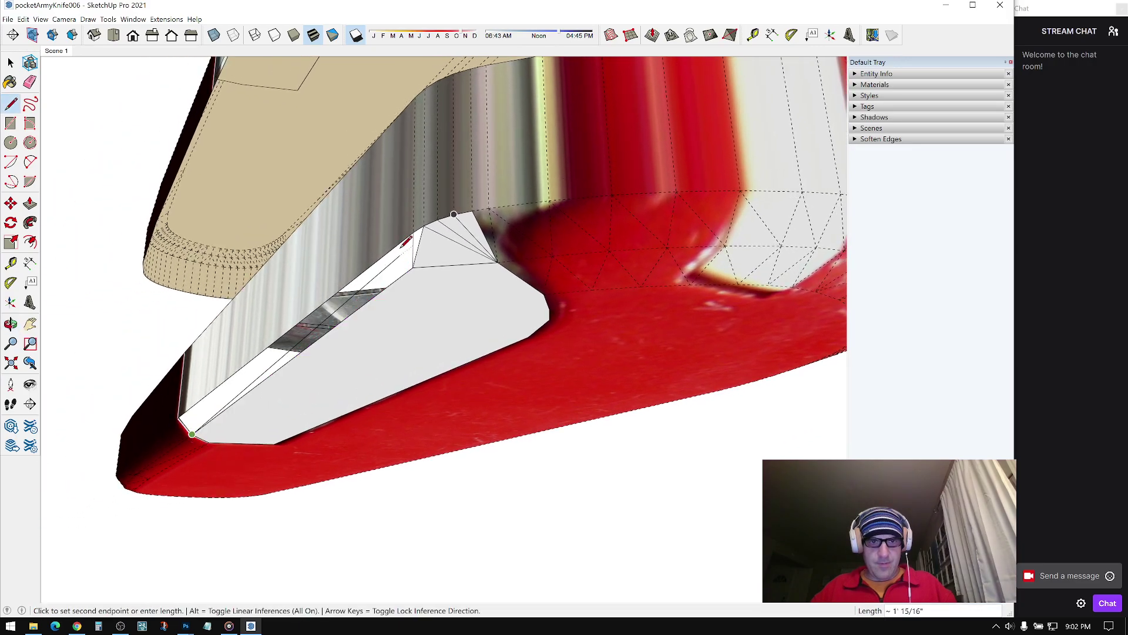
{"action": "left_click", "coordinate": [413, 231]}
{"action": "mouse_move", "coordinate": [413, 231]}
{"action": "middle_mouse_down"}
{"action": "mouse_move", "coordinate": [421, 312]}
{"action": "mouse_move", "coordinate": [866, 155]}
{"action": "middle_mouse_up"}
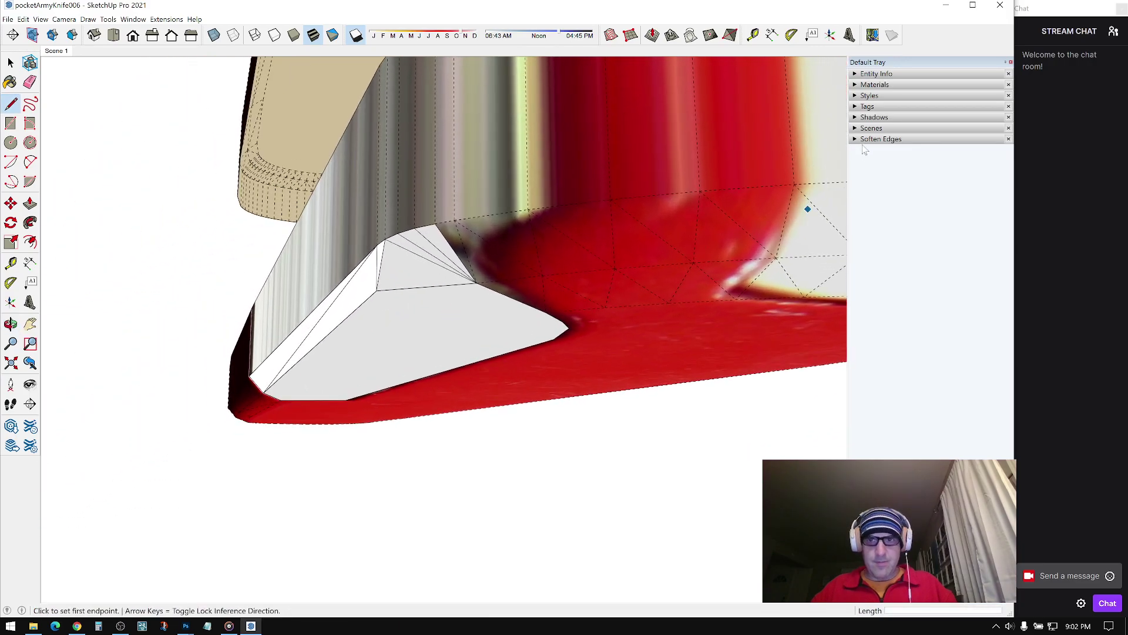
Step: Set the shadow settings to Light 19 and Dark 58
{"action": "left_click", "coordinate": [858, 117]}
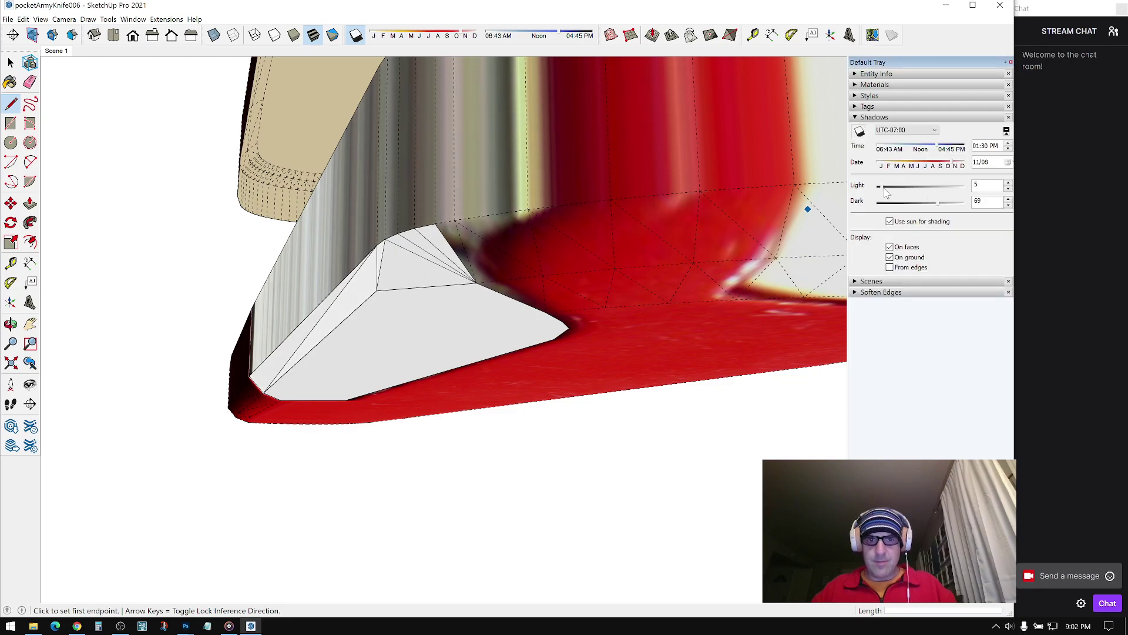
{"action": "middle_click_drag", "start_coordinate": [425, 271], "coordinate": [846, 232]}
{"action": "mouse_move", "coordinate": [936, 204]}
{"action": "left_mouse_down"}
{"action": "mouse_move", "coordinate": [902, 187]}
{"action": "mouse_move", "coordinate": [928, 204]}
{"action": "left_mouse_up"}
{"action": "mouse_move", "coordinate": [411, 276]}
{"action": "middle_mouse_down"}
{"action": "mouse_move", "coordinate": [330, 294]}
{"action": "mouse_move", "coordinate": [396, 305]}
{"action": "mouse_move", "coordinate": [377, 283]}
{"action": "middle_mouse_up"}
Step: Erase the diagonal of the narrow strip beside the side wall and redraw it from the floor corner to the wall's far corner
{"action": "key", "text": "e"}
{"action": "left_click", "coordinate": [369, 280]}
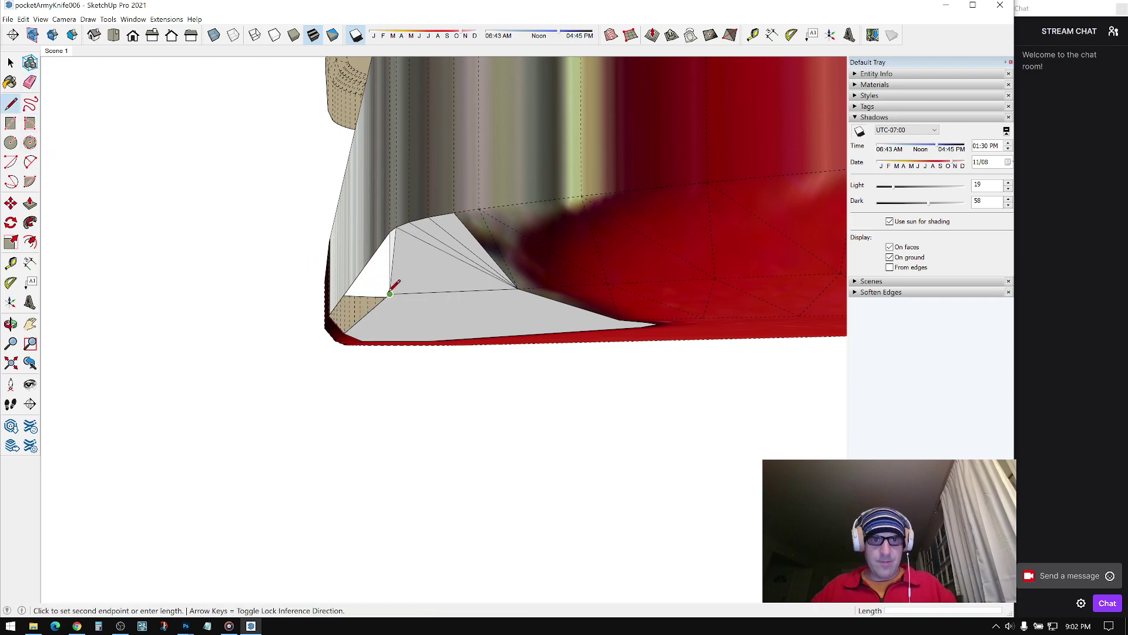
{"action": "left_click", "coordinate": [329, 314]}
{"action": "middle_click_drag", "start_coordinate": [366, 308], "coordinate": [410, 223]}
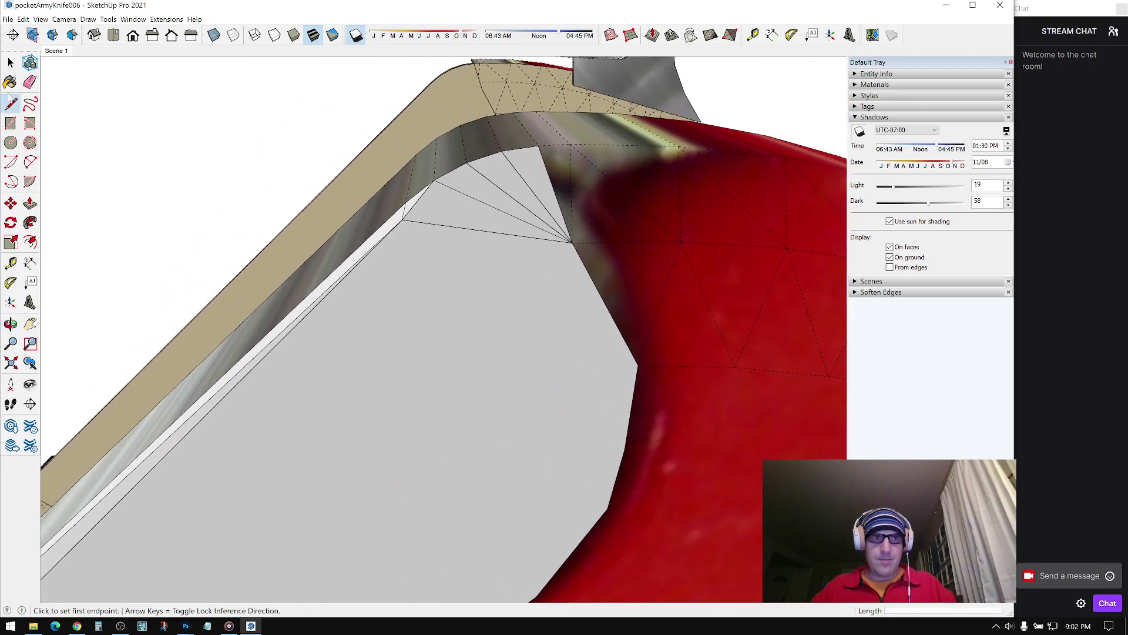
{"action": "left_click", "coordinate": [9, 64]}
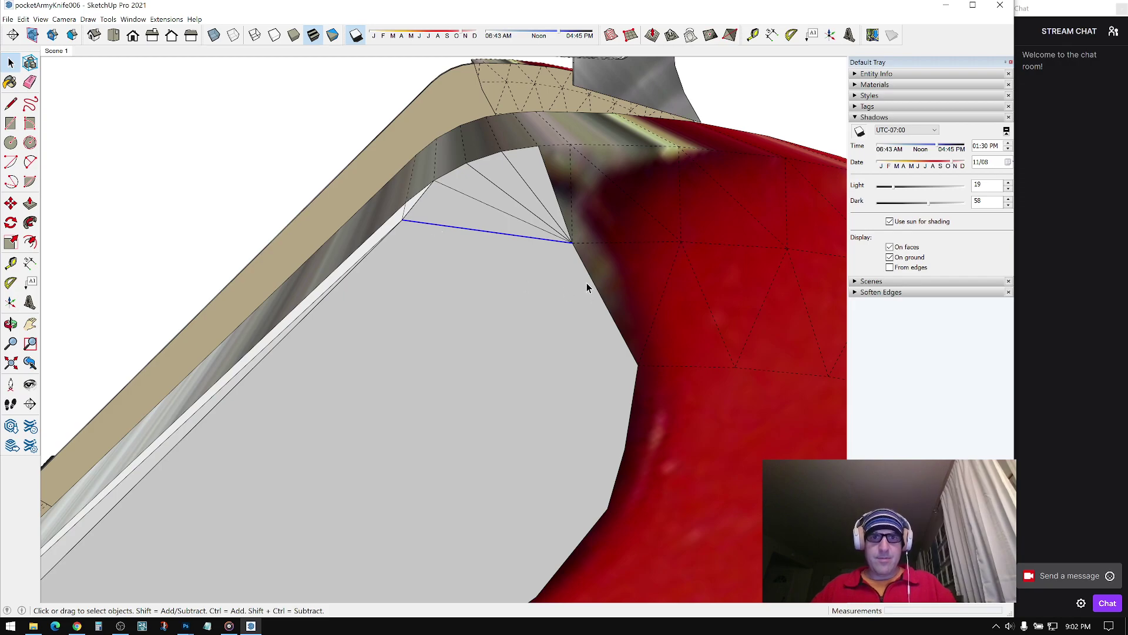
{"action": "middle_click_drag", "start_coordinate": [584, 284], "coordinate": [459, 357]}
{"action": "key", "text": "s"}
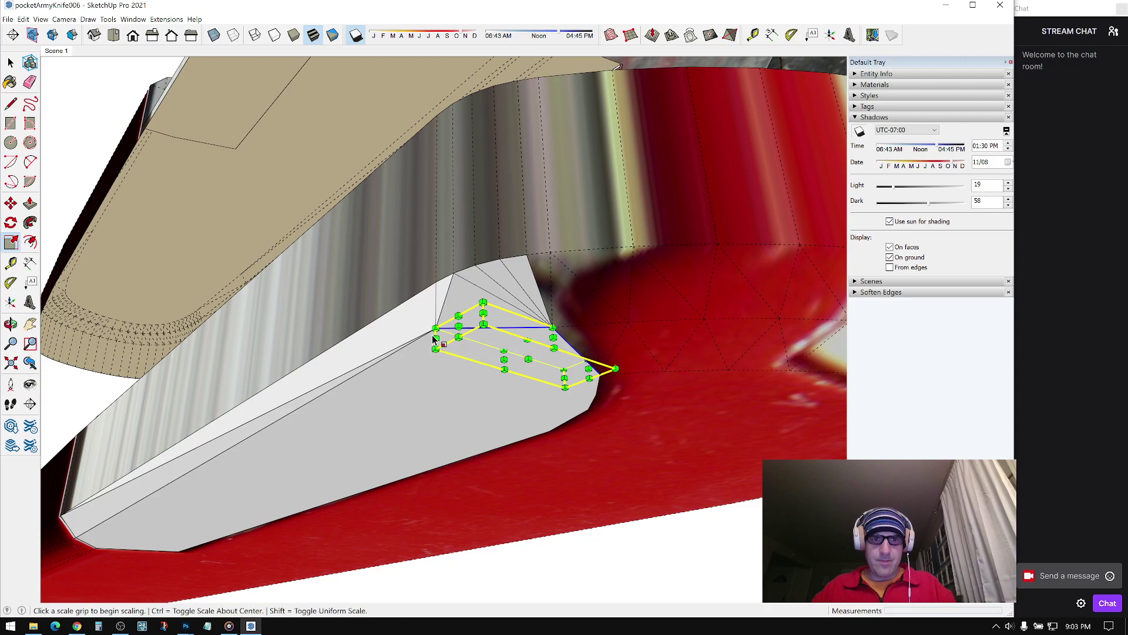
{"action": "left_click_drag", "start_coordinate": [438, 342], "coordinate": [462, 352]}
{"action": "middle_click_drag", "start_coordinate": [462, 353], "coordinate": [517, 283]}
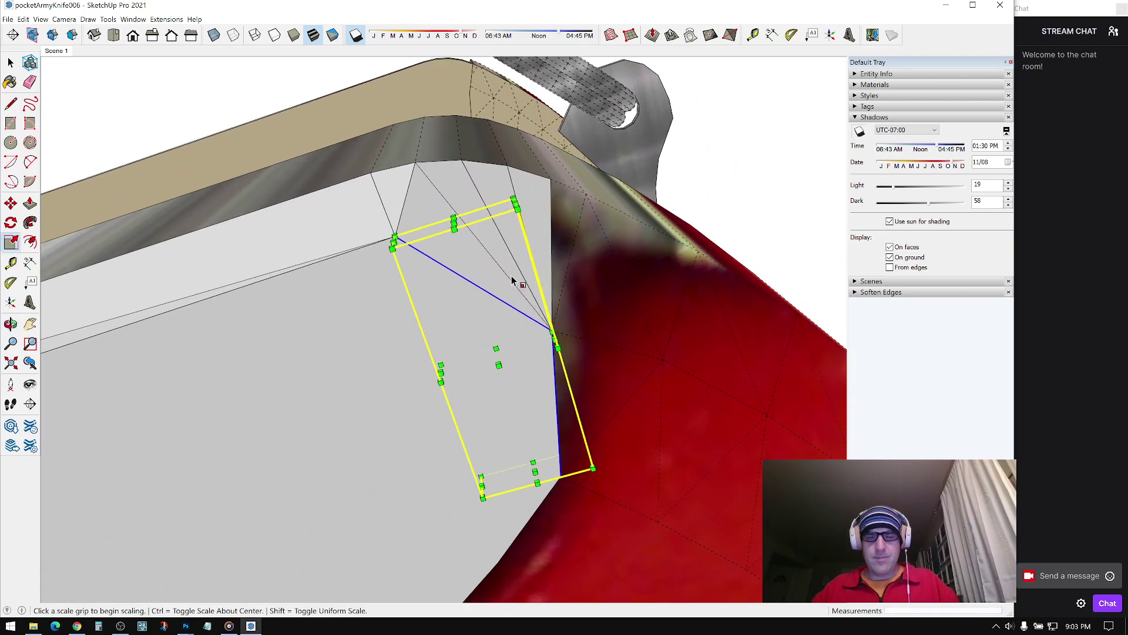
{"action": "key", "text": "space"}
Step: Draw an edge from the midpoint of the recess corner's diagonal edge up to the nearby rim vertex
{"action": "left_click", "coordinate": [11, 103]}
{"action": "mouse_move", "coordinate": [446, 284]}
{"action": "middle_mouse_down"}
{"action": "mouse_move", "coordinate": [448, 245]}
{"action": "mouse_move", "coordinate": [464, 241]}
{"action": "middle_mouse_up"}
{"action": "left_click", "coordinate": [465, 250]}
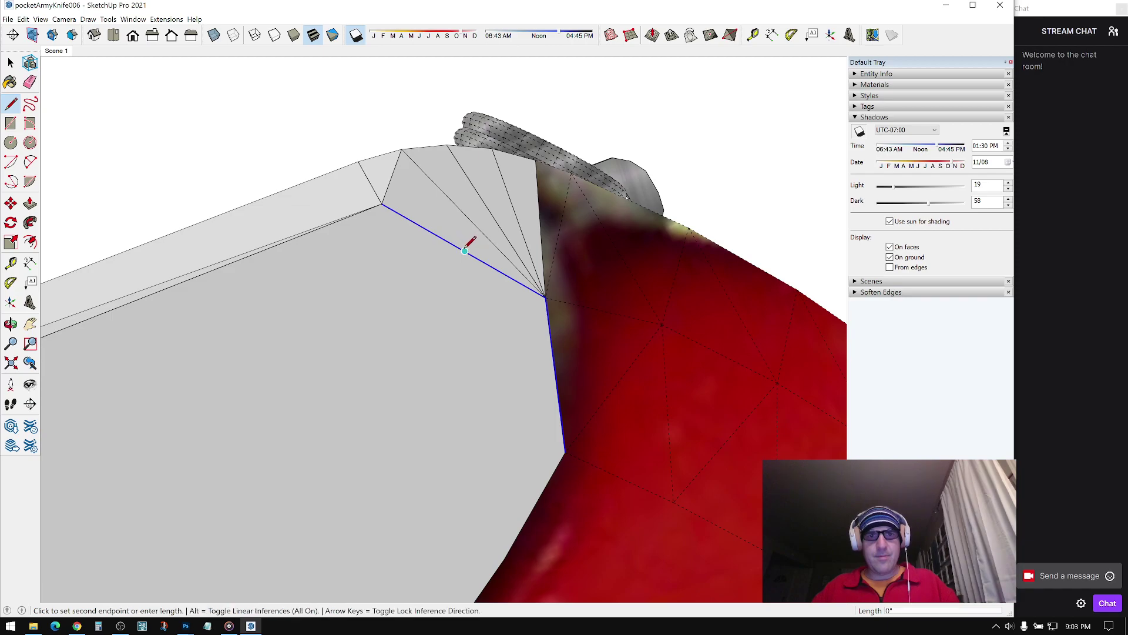
{"action": "left_click", "coordinate": [402, 148]}
Step: Erase the fan of edges running from the rim to the outer end of the diagonal edge
{"action": "key", "text": "e"}
{"action": "scroll", "coordinate": [488, 222], "scroll_direction": "up", "scroll_amount": 1}
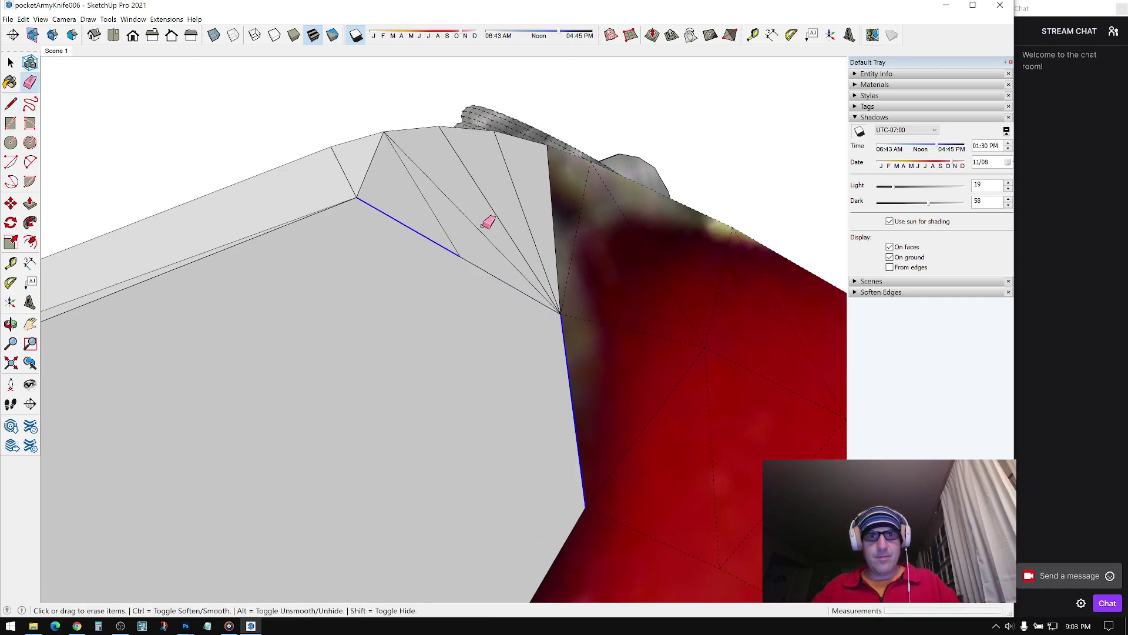
{"action": "left_click", "coordinate": [491, 218]}
{"action": "left_click", "coordinate": [481, 232]}
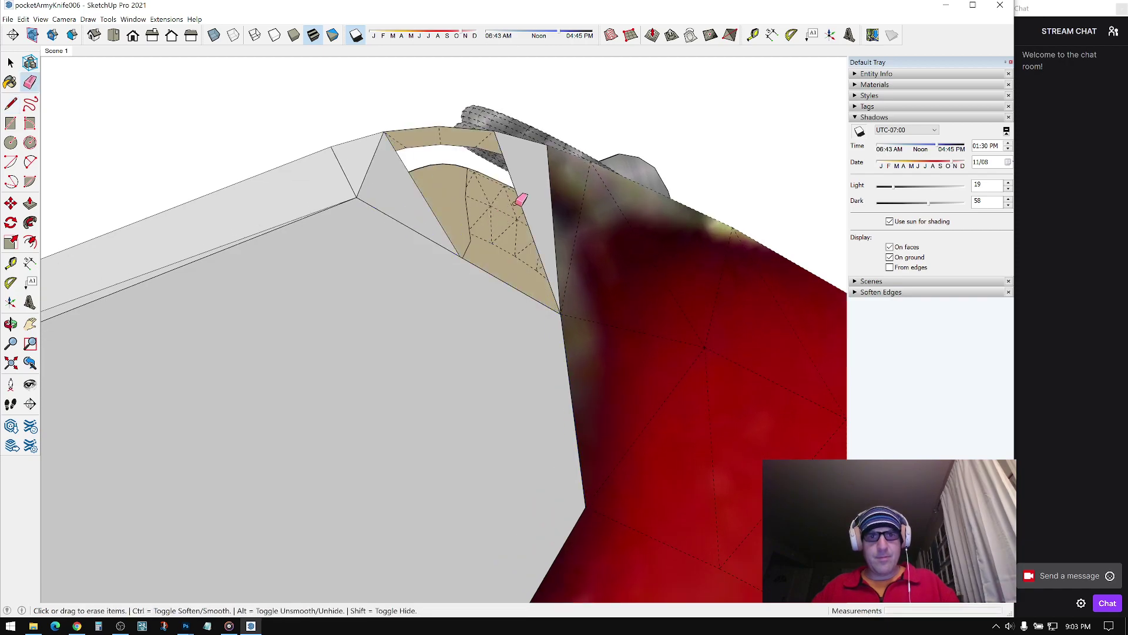
{"action": "left_click", "coordinate": [514, 177]}
Step: Draw edges from the diagonal edge's midpoint to each remaining rim vertex to rebuild the corner faces
{"action": "key", "text": "l"}
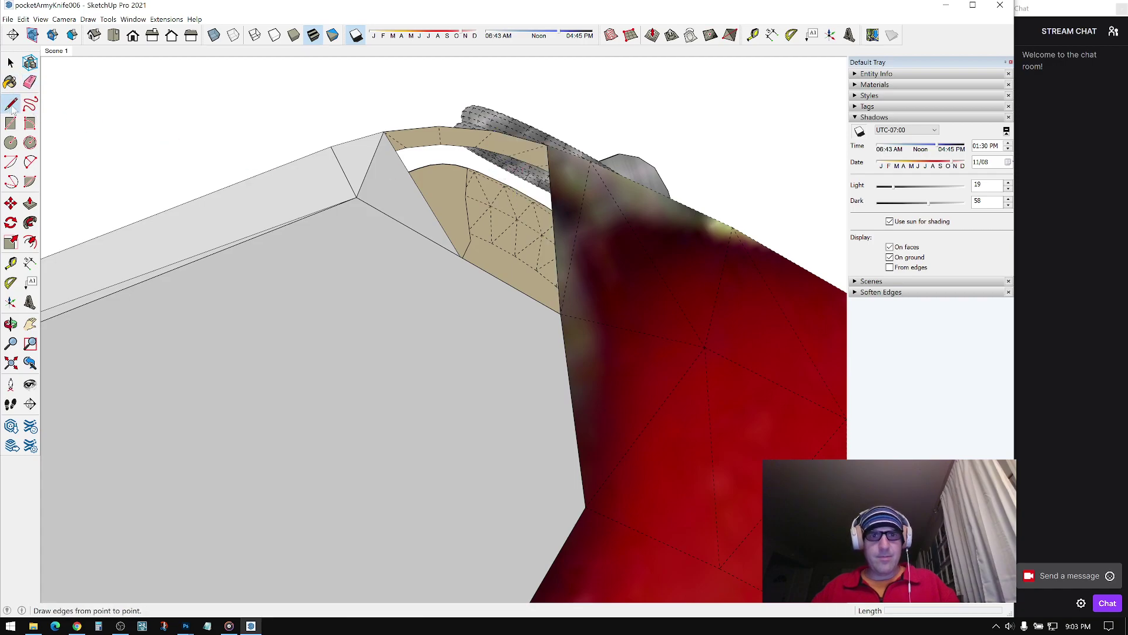
{"action": "middle_click_drag", "start_coordinate": [469, 278], "coordinate": [338, 338]}
{"action": "left_click", "coordinate": [379, 316]}
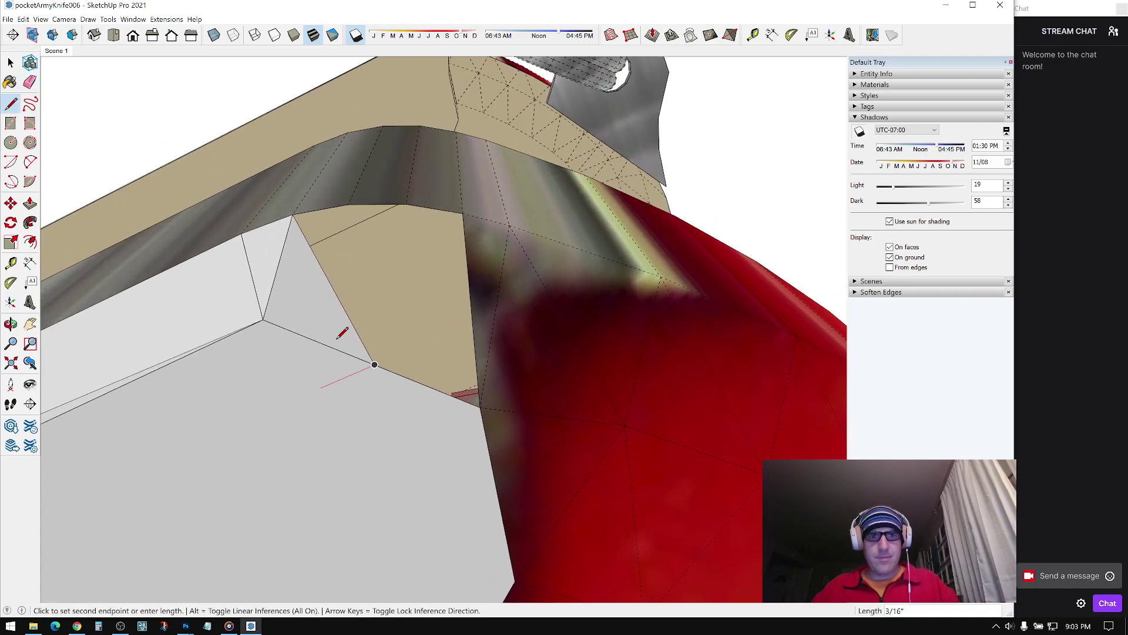
{"action": "left_click", "coordinate": [407, 204]}
{"action": "left_click", "coordinate": [375, 364]}
{"action": "left_click", "coordinate": [374, 364]}
{"action": "left_click", "coordinate": [350, 202]}
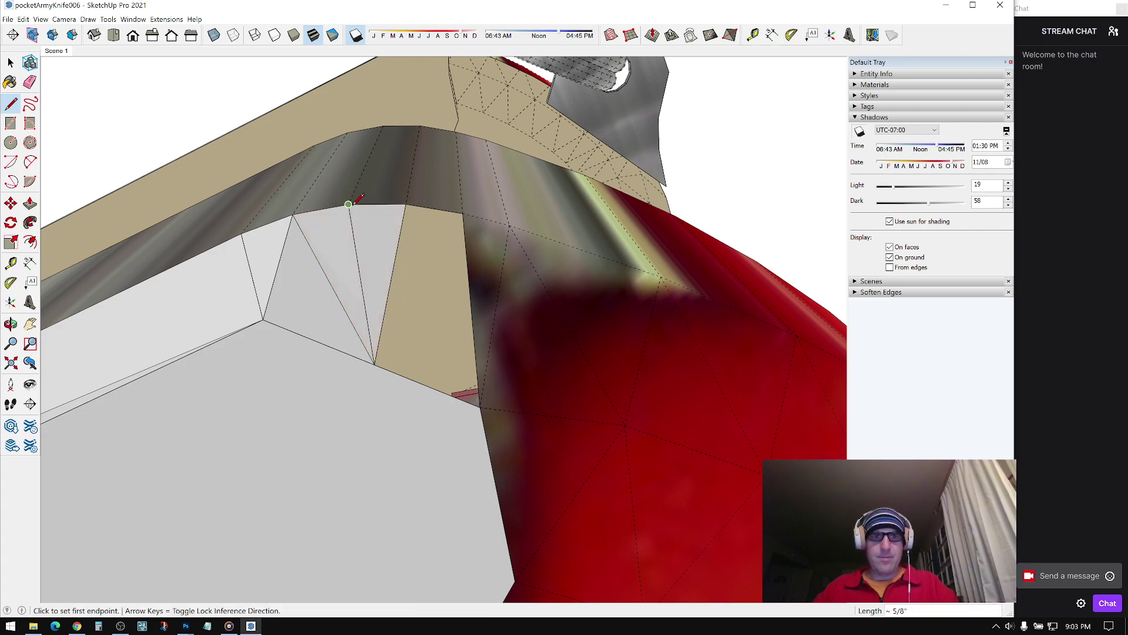
{"action": "left_click", "coordinate": [464, 212]}
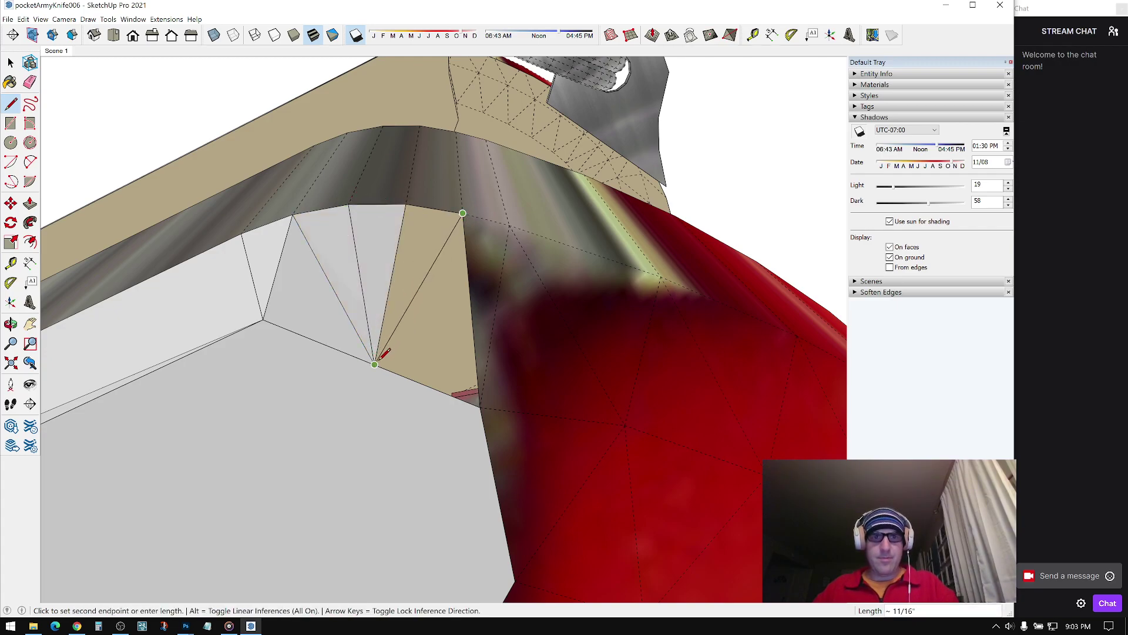
{"action": "left_click", "coordinate": [375, 364]}
{"action": "left_click", "coordinate": [10, 63]}
{"action": "middle_click_drag", "start_coordinate": [227, 294], "coordinate": [362, 428]}
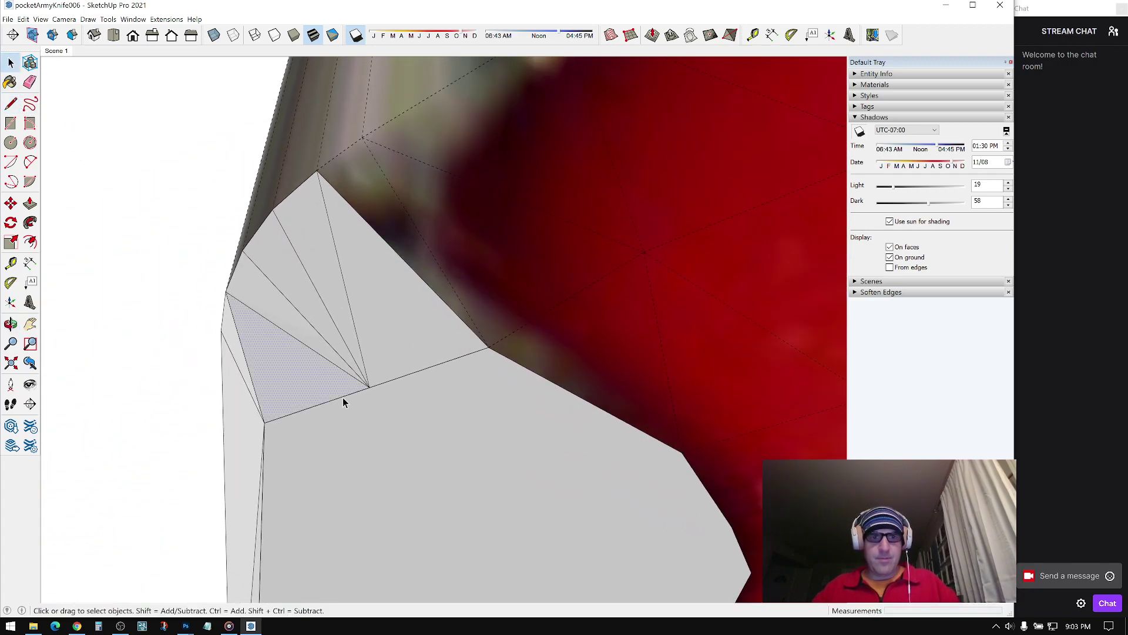
{"action": "left_click", "coordinate": [11, 223]}
{"action": "left_click", "coordinate": [265, 422]}
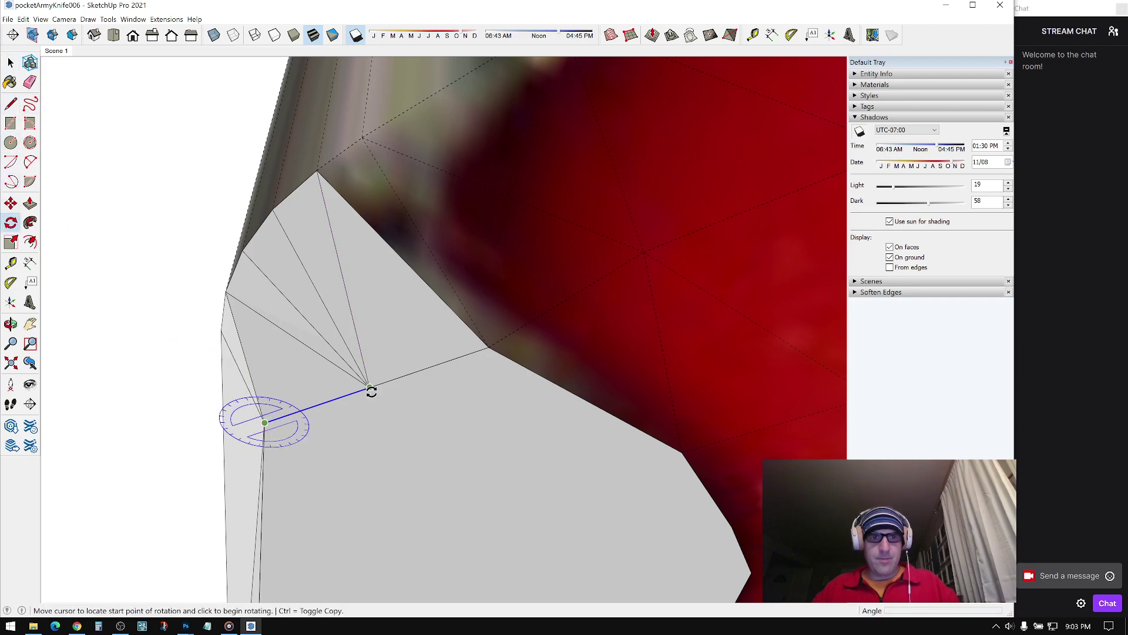
{"action": "key", "text": "Escape"}
Step: Remove the recess's flat grey face and draw an edge across the opening from its narrow end to the handle face's corner
{"action": "middle_click_drag", "start_coordinate": [352, 360], "coordinate": [272, 468]}
{"action": "key", "text": "space"}
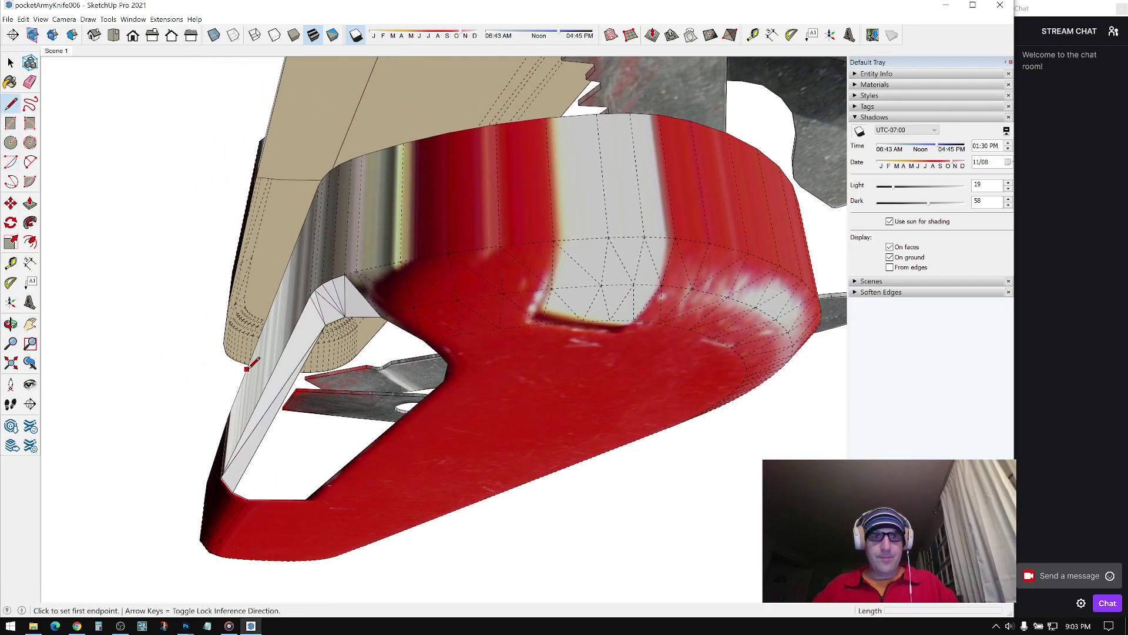
{"action": "left_click", "coordinate": [248, 498]}
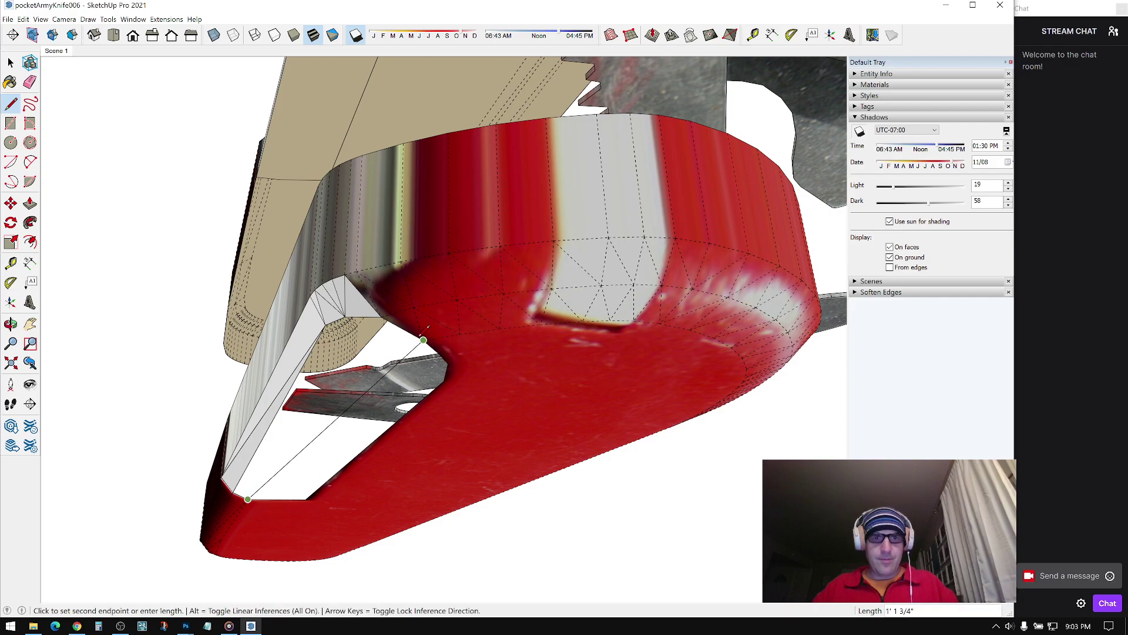
{"action": "left_click", "coordinate": [423, 340]}
{"action": "middle_click_drag", "start_coordinate": [423, 339], "coordinate": [453, 362]}
{"action": "key", "text": "e"}
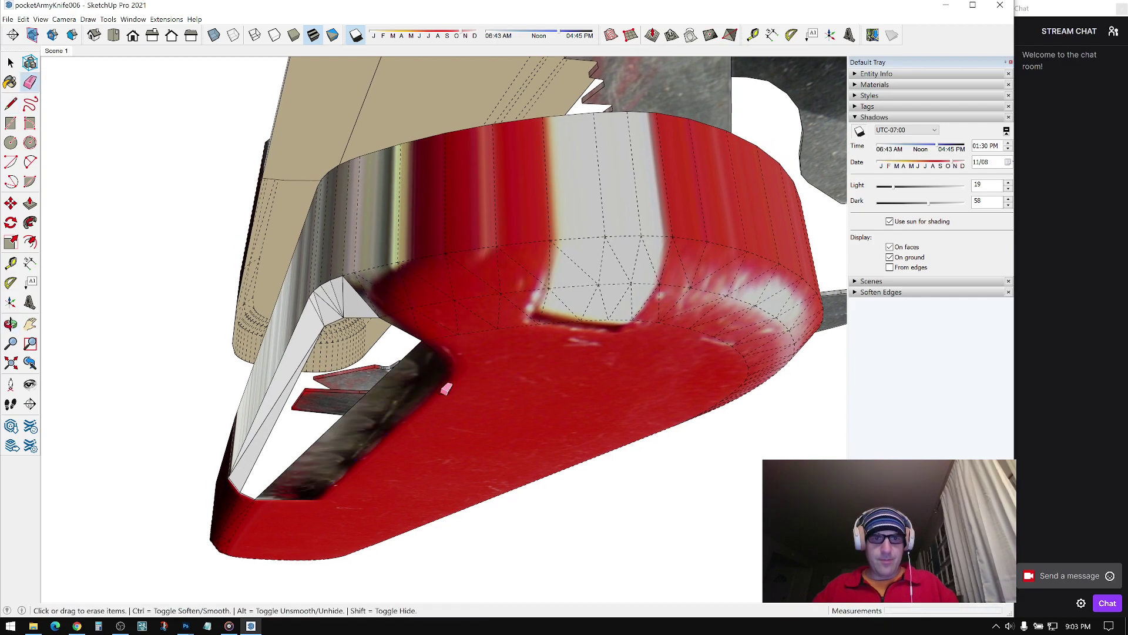
Step: Draw edges from a point on the recess's inner edge to the bevel's corner vertices and far end, closing the opening with faces
{"action": "mouse_move", "coordinate": [322, 497]}
{"action": "middle_mouse_down"}
{"action": "mouse_move", "coordinate": [388, 465]}
{"action": "mouse_move", "coordinate": [376, 479]}
{"action": "mouse_move", "coordinate": [251, 486]}
{"action": "mouse_move", "coordinate": [513, 372]}
{"action": "mouse_move", "coordinate": [571, 366]}
{"action": "middle_mouse_up"}
{"action": "key", "text": "l"}
{"action": "middle_click_drag", "start_coordinate": [496, 344], "coordinate": [452, 382]}
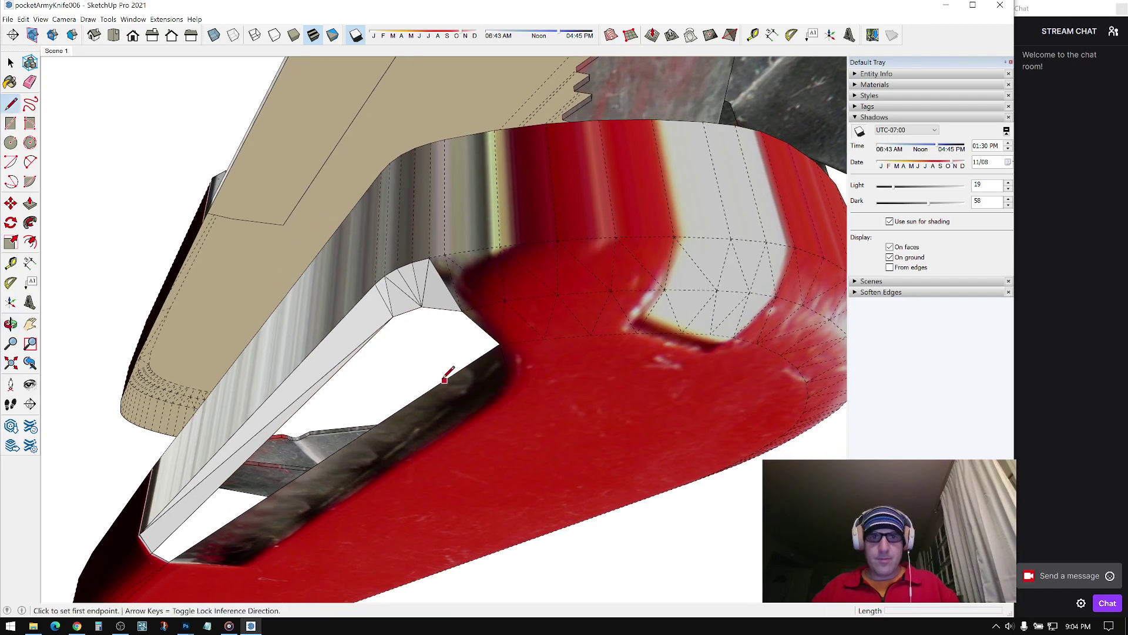
{"action": "left_click", "coordinate": [441, 382]}
{"action": "left_click", "coordinate": [462, 311]}
{"action": "left_click", "coordinate": [441, 383]}
{"action": "left_click", "coordinate": [423, 306]}
{"action": "left_click", "coordinate": [442, 383]}
{"action": "left_click", "coordinate": [393, 318]}
{"action": "left_click", "coordinate": [442, 383]}
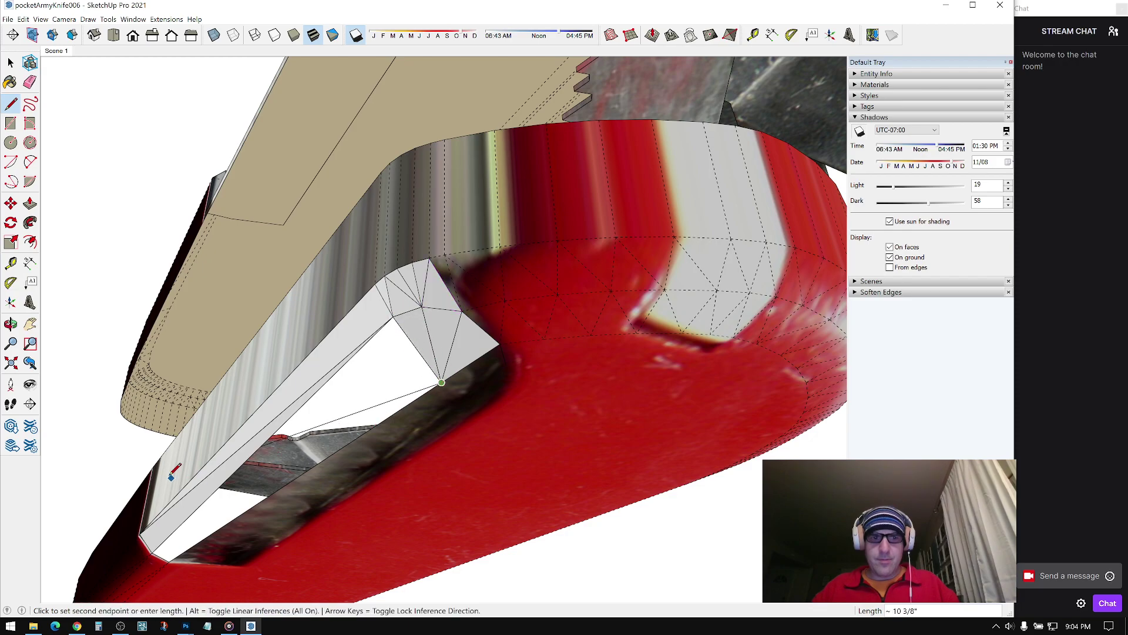
{"action": "left_click", "coordinate": [156, 545]}
{"action": "scroll", "coordinate": [193, 523], "scroll_direction": "down", "scroll_amount": 2}
{"action": "middle_click_drag", "start_coordinate": [193, 524], "coordinate": [103, 446]}
{"action": "key", "text": "space"}
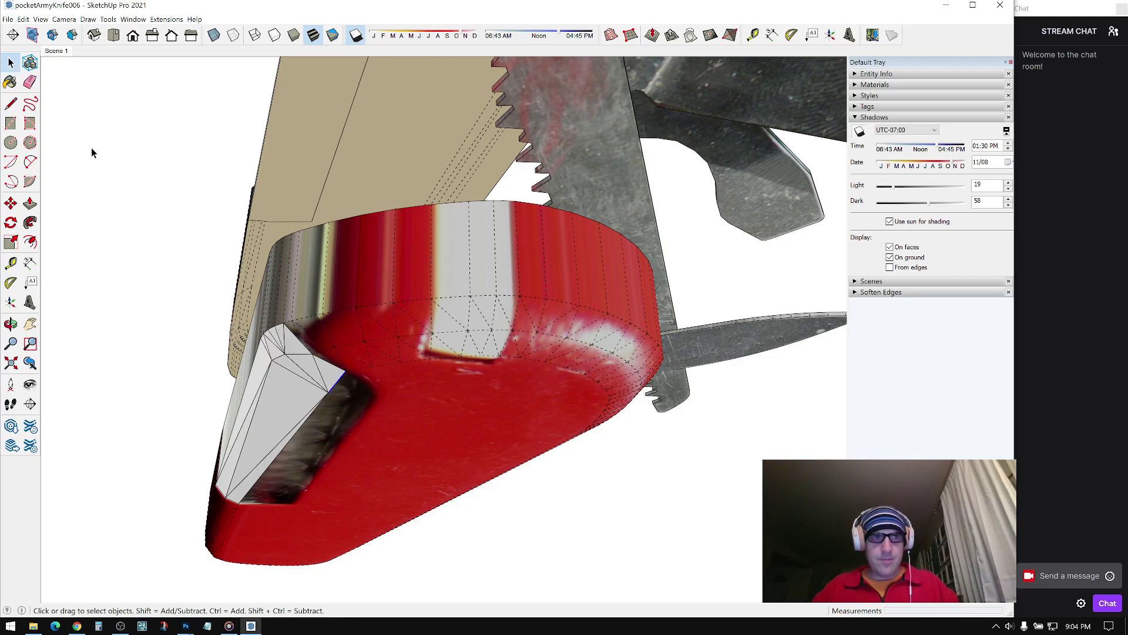
{"action": "left_click", "coordinate": [10, 222]}
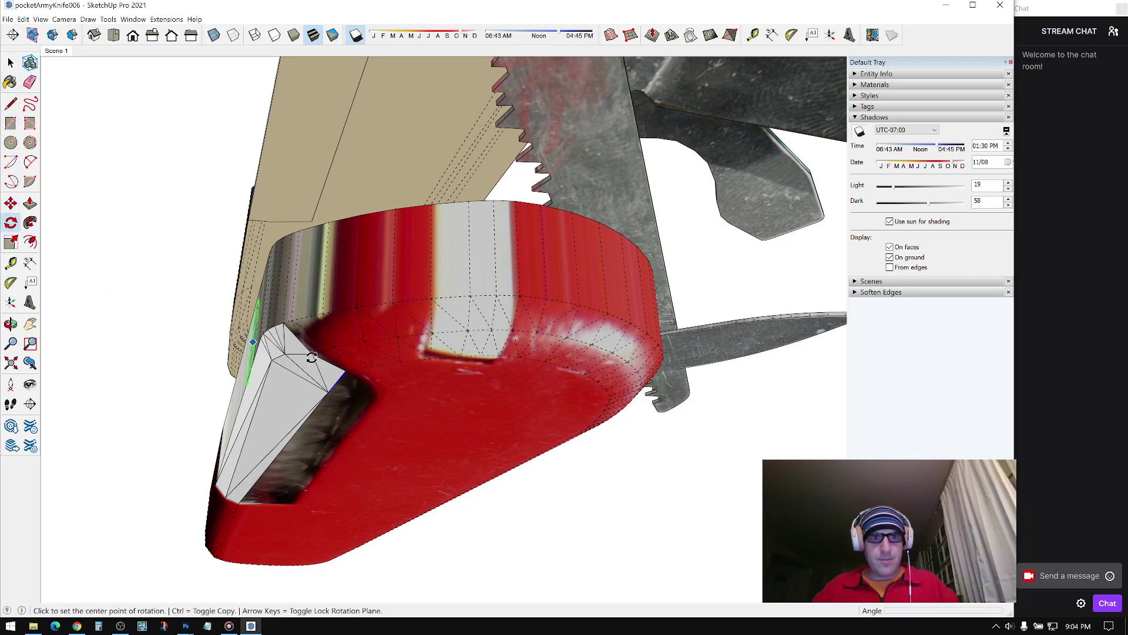
{"action": "left_click", "coordinate": [346, 372]}
{"action": "left_click", "coordinate": [776, 414]}
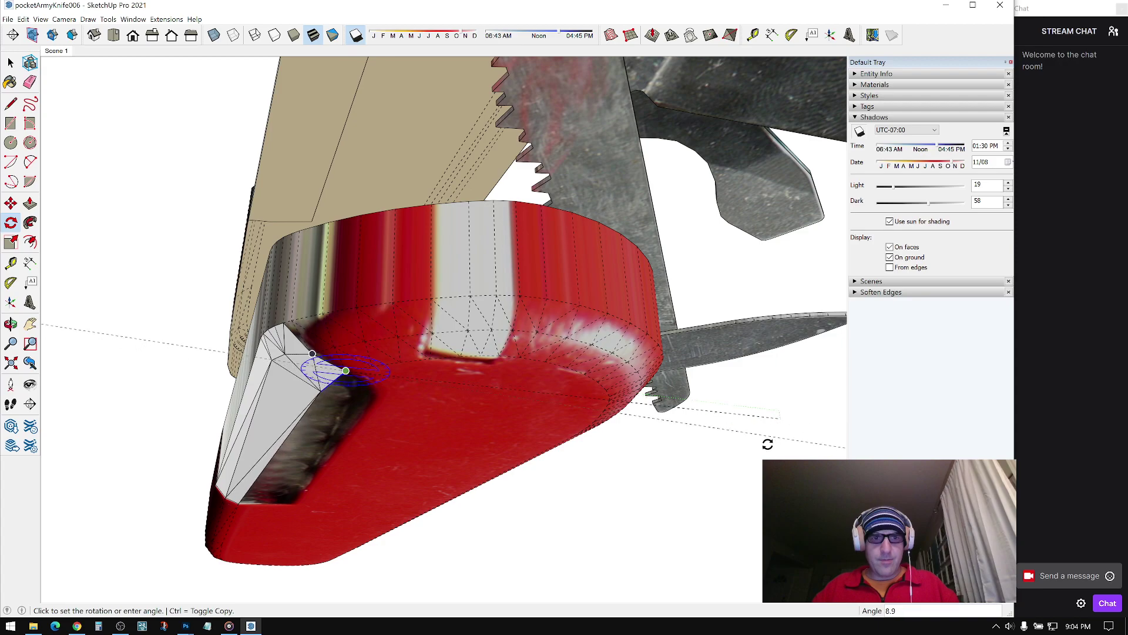
{"action": "key", "text": "space"}
Step: Turn off the display of hidden geometry
{"action": "middle_click_drag", "start_coordinate": [507, 478], "coordinate": [354, 264]}
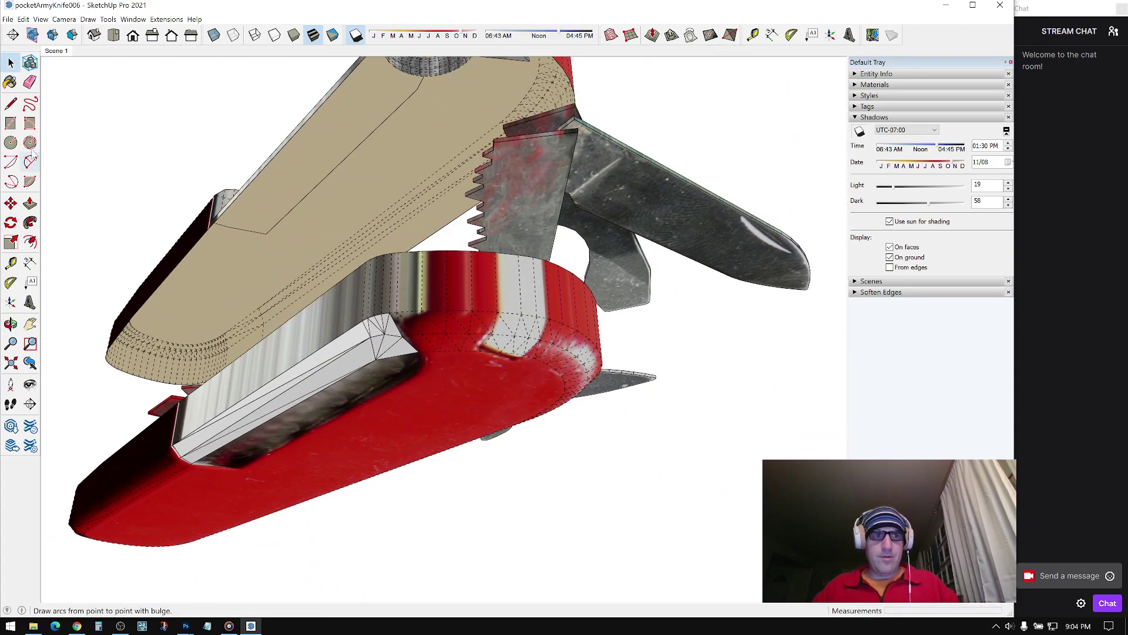
{"action": "left_click", "coordinate": [42, 19]}
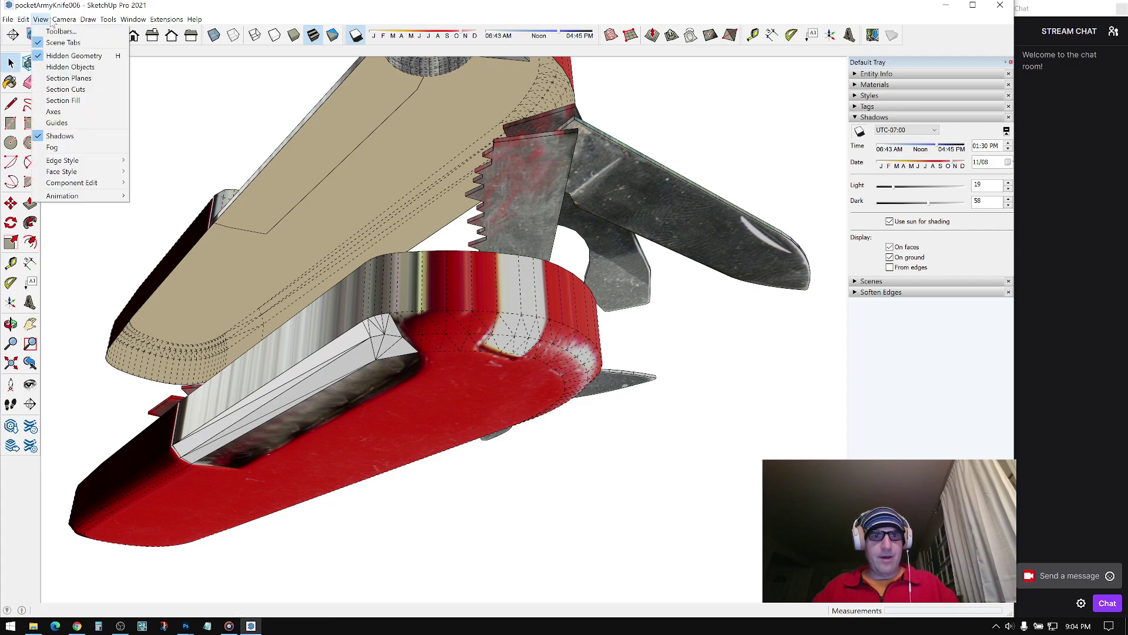
{"action": "left_click", "coordinate": [65, 56]}
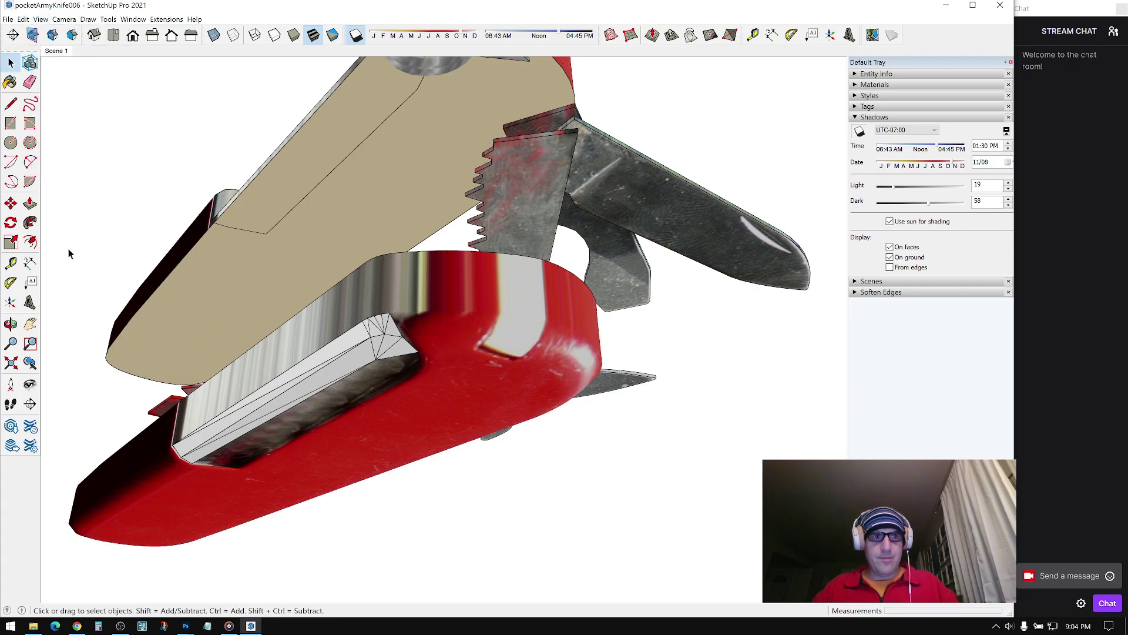
Step: Soften and smooth the corner fan edges and the long edges along the recess's grey bevel
{"action": "left_click", "coordinate": [29, 83]}
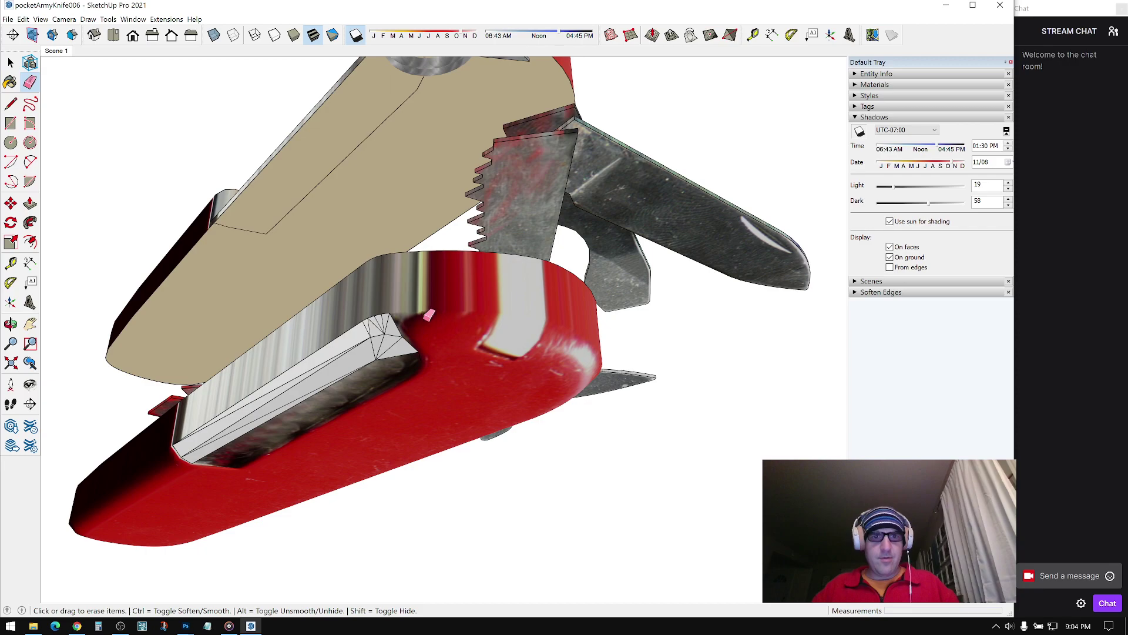
{"action": "left_click_drag", "start_coordinate": [356, 308], "coordinate": [388, 304], "text": "ctrl"}
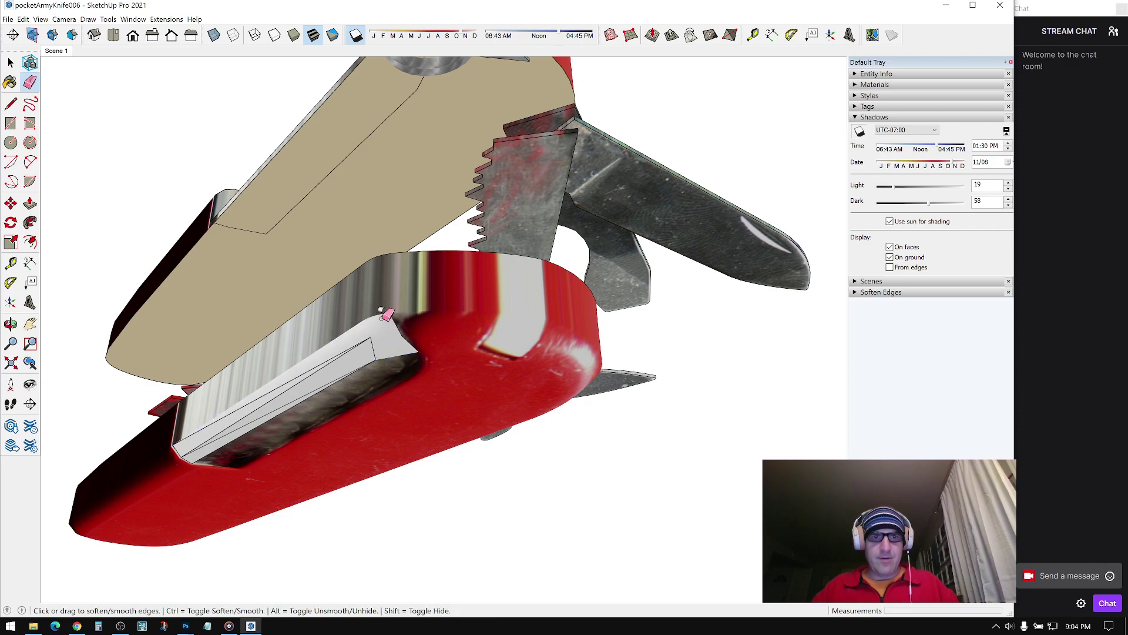
{"action": "left_click_drag", "start_coordinate": [355, 348], "coordinate": [298, 379], "text": "ctrl"}
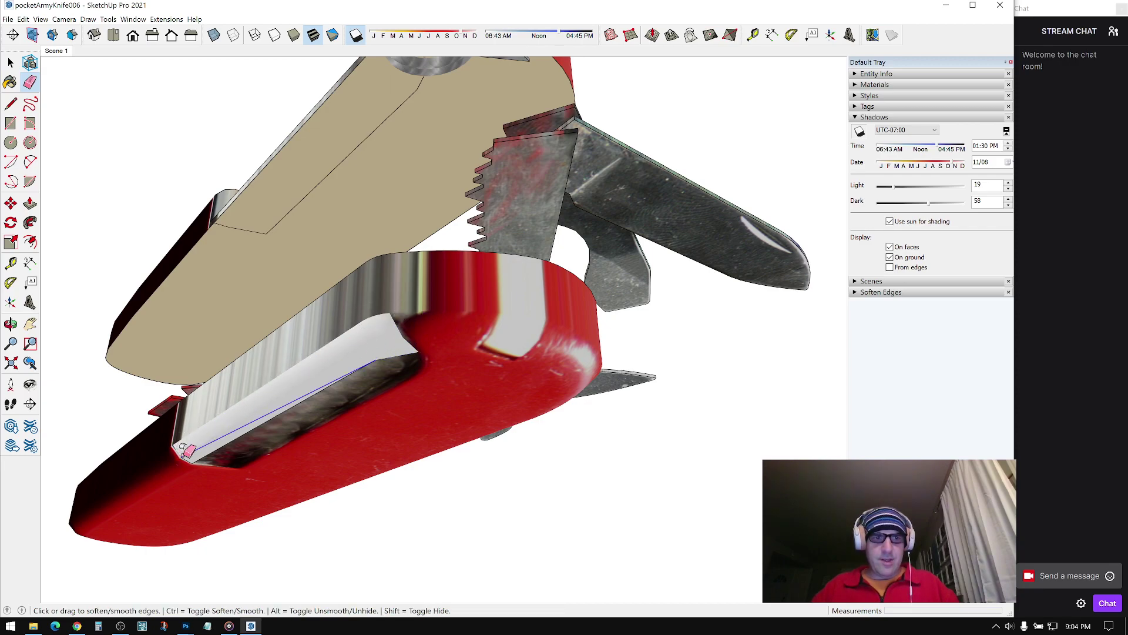
{"action": "middle_click_drag", "start_coordinate": [348, 402], "coordinate": [446, 318]}
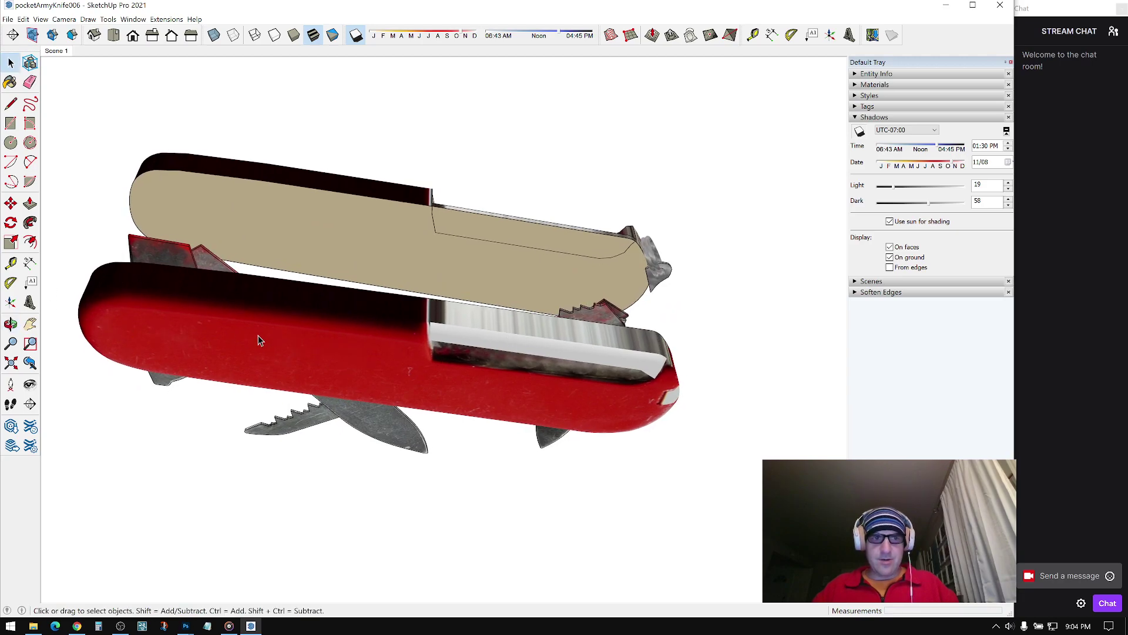
Step: Place a copy of the whole red handle alongside the original, on the side away from the blades
{"action": "middle_click_drag", "start_coordinate": [639, 379], "coordinate": [556, 362]}
{"action": "scroll", "coordinate": [511, 367], "scroll_direction": "up", "scroll_amount": 3}
{"action": "scroll", "coordinate": [594, 443], "scroll_direction": "down", "scroll_amount": 5}
{"action": "key", "text": "m"}
{"action": "left_click", "coordinate": [550, 342]}
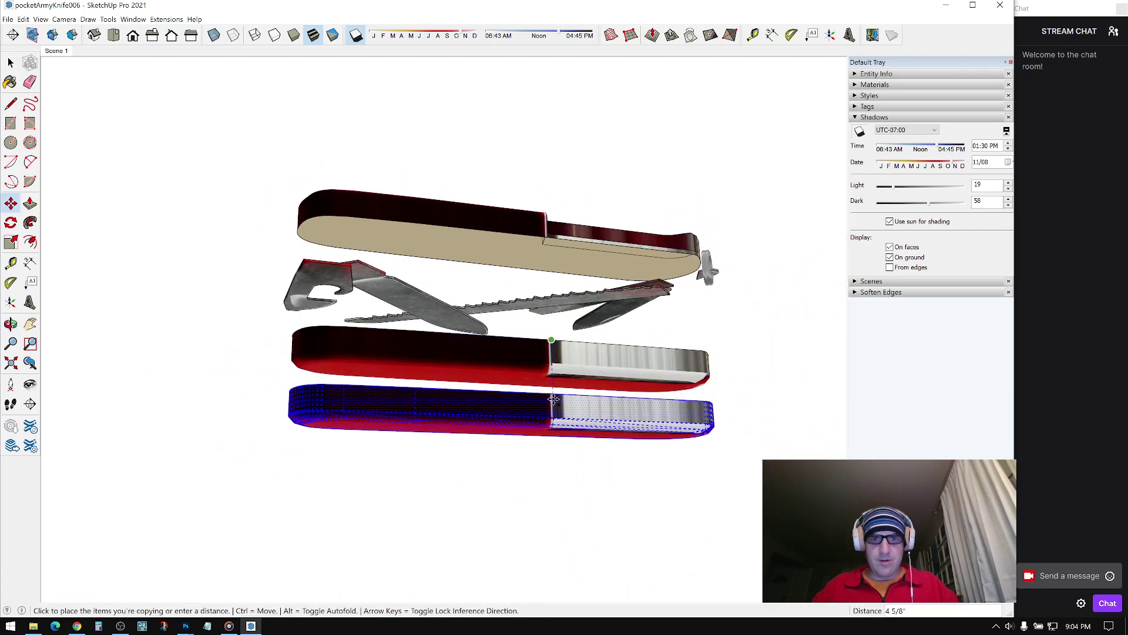
{"action": "left_click", "coordinate": [594, 457]}
{"action": "middle_click_drag", "start_coordinate": [594, 457], "coordinate": [624, 446]}
Step: Mirror the copied handle about its centre with a red-axis scale of -1
{"action": "key", "text": "space"}
{"action": "left_click", "coordinate": [582, 429]}
{"action": "key", "text": "s"}
{"action": "key", "text": "ctrl"}
{"action": "left_click", "coordinate": [624, 447]}
{"action": "type", "text": "-"}
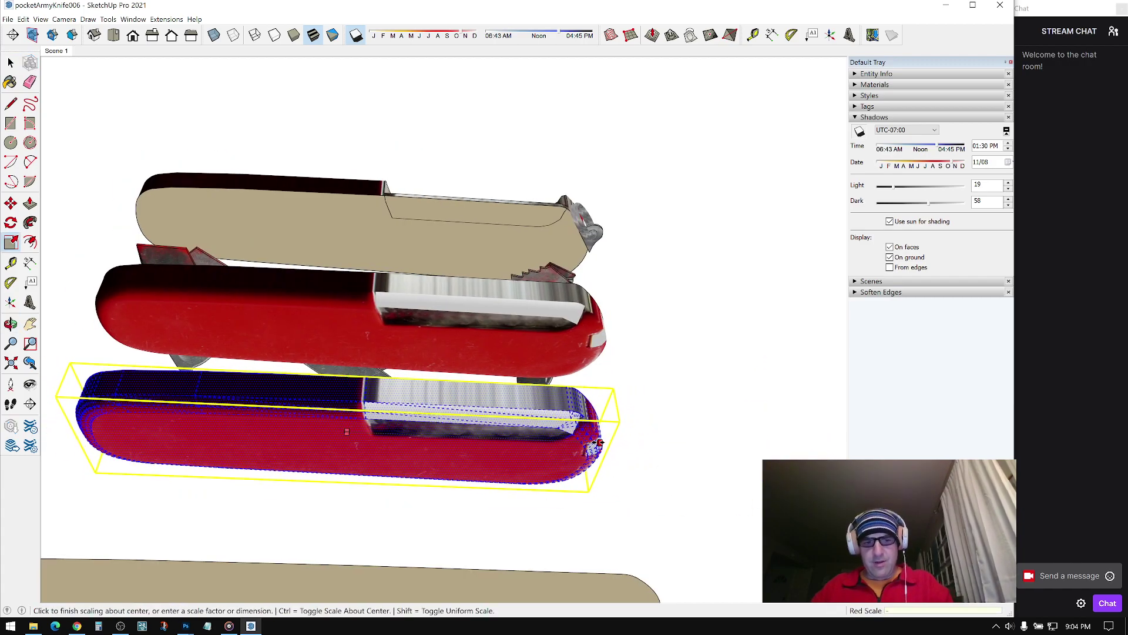
{"action": "type", "text": "1"}
{"action": "key", "text": "Return"}
{"action": "middle_click_drag", "start_coordinate": [536, 428], "coordinate": [382, 327]}
{"action": "key", "text": "space"}
{"action": "key", "text": "ctrl+t"}
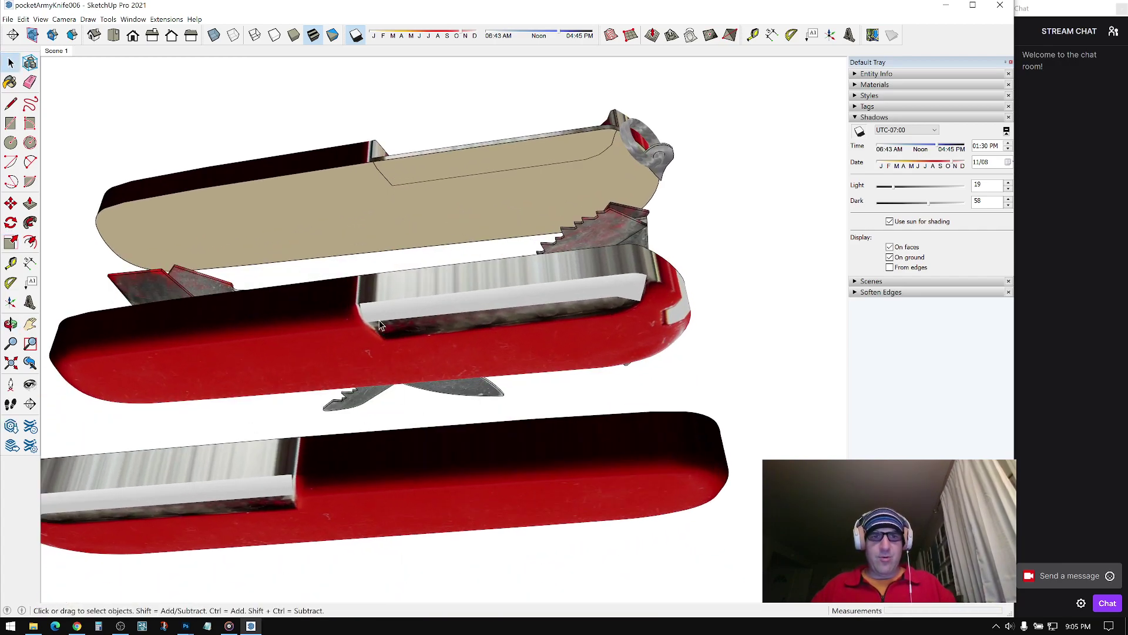
Step: Show hidden geometry and draw an edge down the original handle's dark side wall, just beside the metal section
{"action": "key", "text": "alt+v"}
{"action": "key", "text": "h"}
{"action": "left_click", "coordinate": [11, 104]}
{"action": "scroll", "coordinate": [329, 301], "scroll_direction": "up", "scroll_amount": 5}
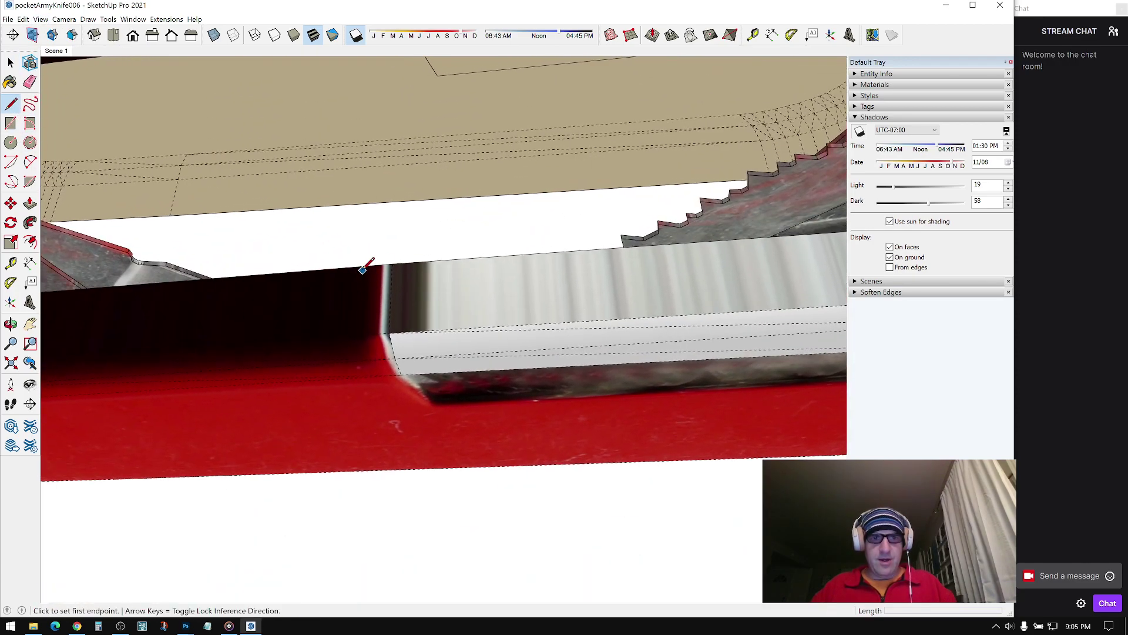
{"action": "left_click", "coordinate": [362, 266]}
{"action": "left_click", "coordinate": [358, 333]}
Step: Switch on X-ray display and draw an edge across the handle's broad red face near the recess's end
{"action": "middle_click_drag", "start_coordinate": [425, 375], "coordinate": [257, 381]}
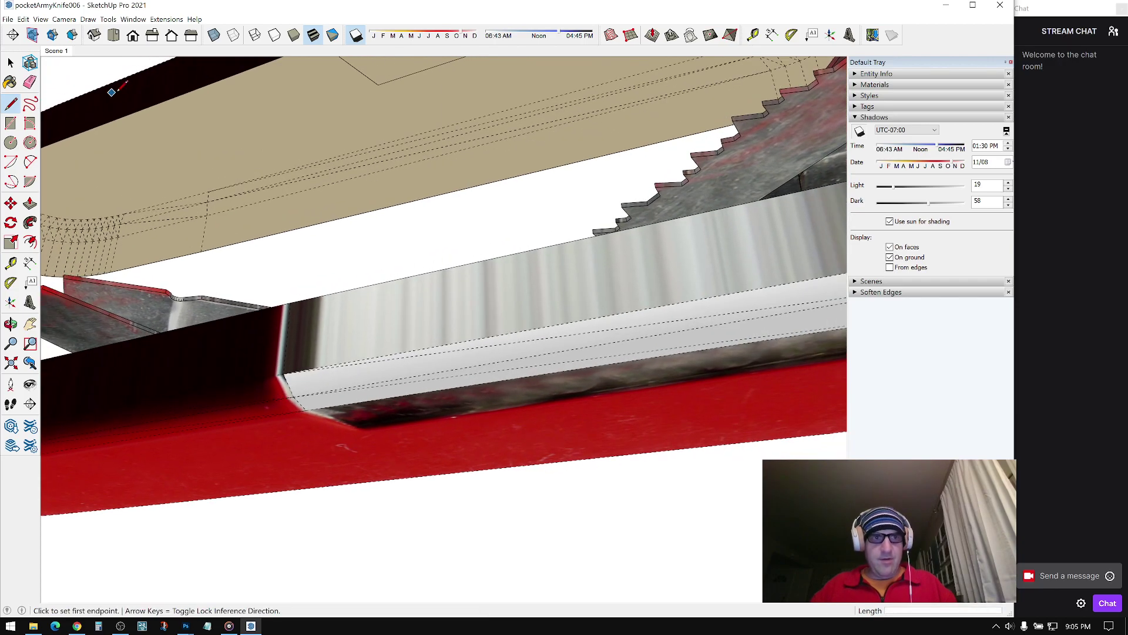
{"action": "left_click", "coordinate": [214, 36]}
{"action": "middle_click_drag", "start_coordinate": [307, 349], "coordinate": [369, 358]}
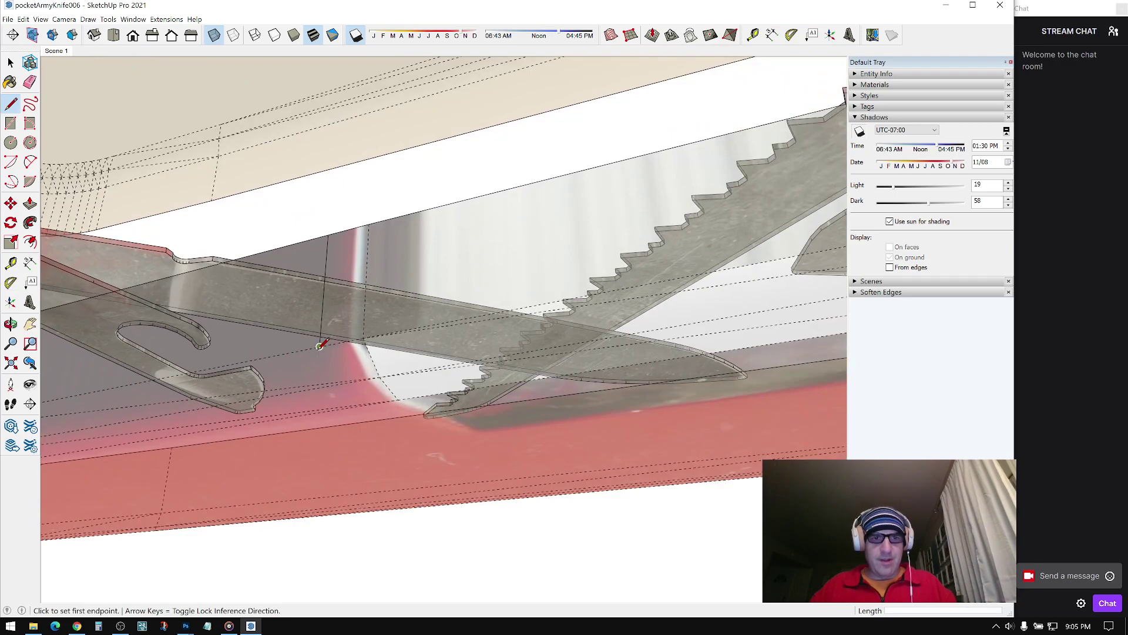
{"action": "scroll", "coordinate": [319, 346], "scroll_direction": "up", "scroll_amount": 5}
{"action": "left_click", "coordinate": [331, 382]}
{"action": "middle_click_drag", "start_coordinate": [330, 382], "coordinate": [250, 422]}
{"action": "key", "text": "Escape"}
{"action": "left_click", "coordinate": [268, 429]}
{"action": "left_click", "coordinate": [166, 424]}
Step: Continue the outline beside the metal section with connected edges across the handle's red face and bevel up to the side wall
{"action": "middle_click_drag", "start_coordinate": [166, 423], "coordinate": [207, 361]}
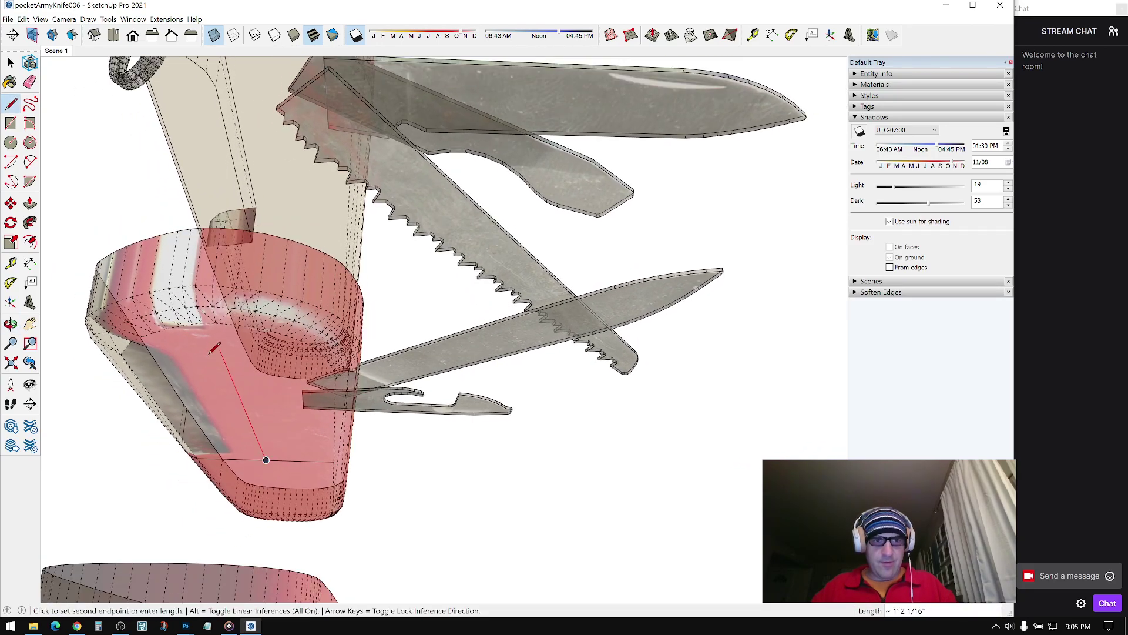
{"action": "scroll", "coordinate": [258, 344], "scroll_direction": "up", "scroll_amount": 5}
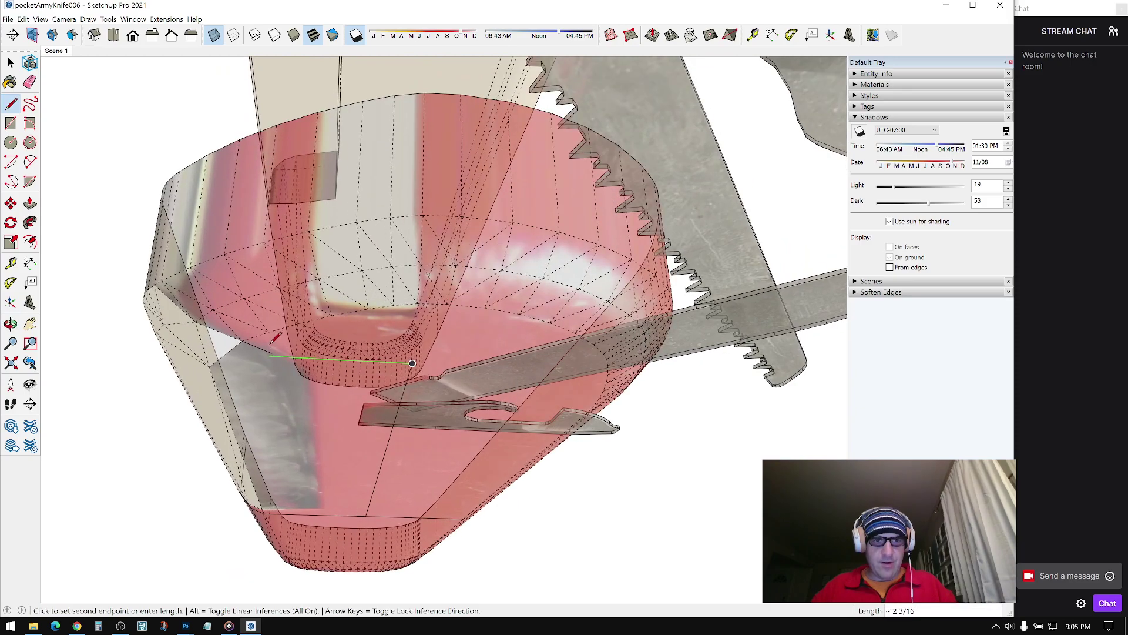
{"action": "left_click", "coordinate": [268, 332]}
{"action": "left_click", "coordinate": [268, 333]}
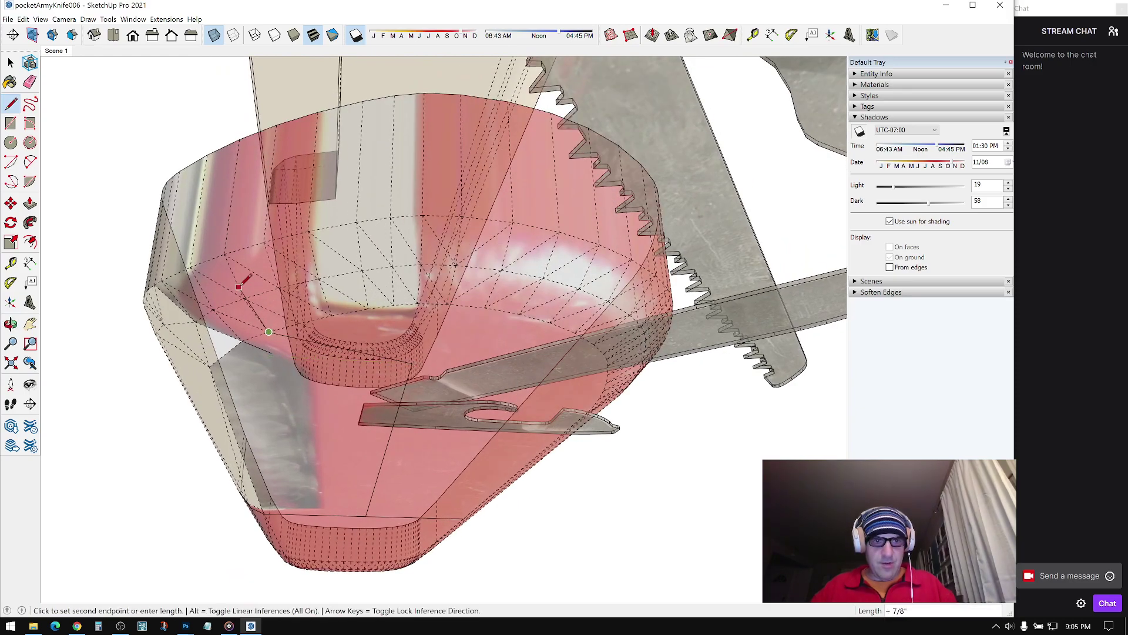
{"action": "left_click", "coordinate": [243, 297]}
{"action": "left_click", "coordinate": [243, 298]}
{"action": "left_click", "coordinate": [224, 254]}
{"action": "left_click", "coordinate": [224, 254]}
Step: Erase the stray edge at the bevel beside the metal section and turn off hidden geometry
{"action": "mouse_move", "coordinate": [234, 141]}
{"action": "middle_mouse_down"}
{"action": "mouse_move", "coordinate": [300, 302]}
{"action": "mouse_move", "coordinate": [270, 454]}
{"action": "mouse_move", "coordinate": [271, 342]}
{"action": "mouse_move", "coordinate": [493, 398]}
{"action": "mouse_move", "coordinate": [496, 326]}
{"action": "mouse_move", "coordinate": [452, 333]}
{"action": "middle_mouse_up"}
{"action": "key", "text": "e"}
{"action": "left_click", "coordinate": [270, 342]}
{"action": "key", "text": "space"}
{"action": "left_click", "coordinate": [41, 18]}
{"action": "left_click", "coordinate": [59, 56]}
{"action": "middle_click_drag", "start_coordinate": [537, 322], "coordinate": [311, 392]}
Step: Repaint the outlined metal section with the sampled sharp-wing-tool-red-equipment-metal texture so it matches the red handle
{"action": "key", "text": "space"}
{"action": "middle_click_drag", "start_coordinate": [365, 422], "coordinate": [506, 399]}
{"action": "left_click", "coordinate": [858, 117]}
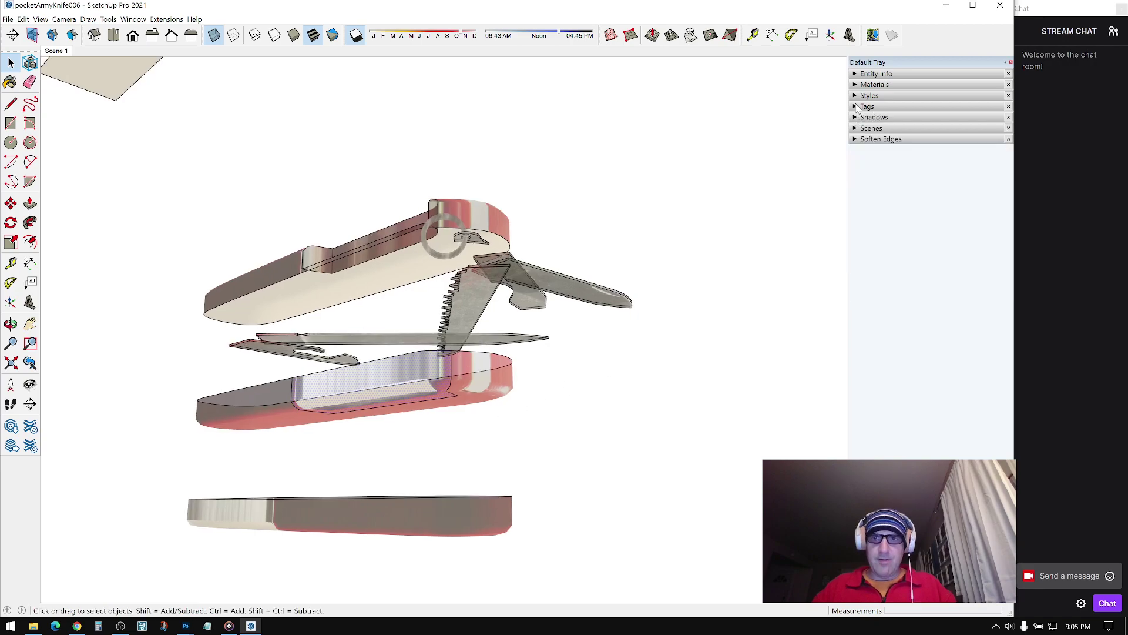
{"action": "left_click", "coordinate": [857, 85]}
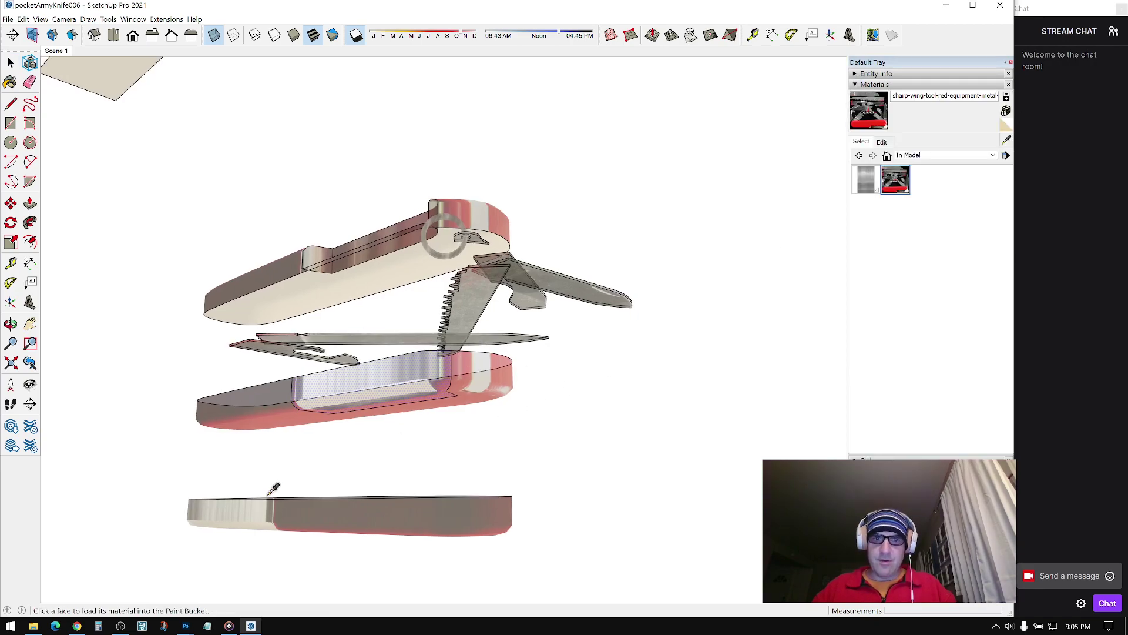
{"action": "middle_click_drag", "start_coordinate": [282, 479], "coordinate": [431, 473]}
{"action": "left_click", "coordinate": [407, 361]}
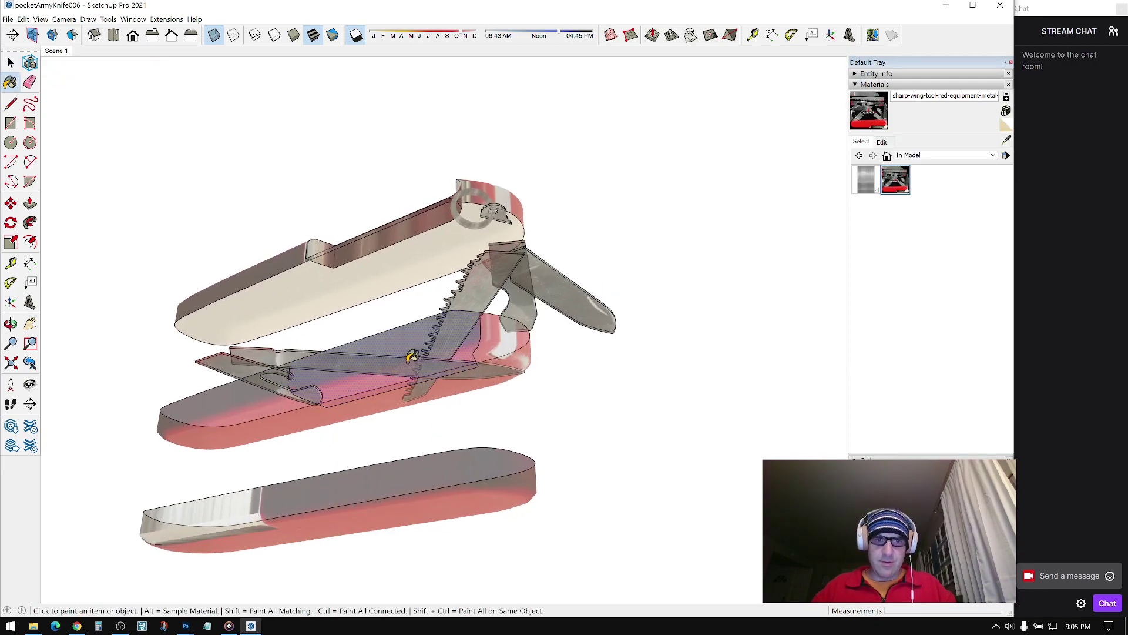
{"action": "middle_click_drag", "start_coordinate": [409, 358], "coordinate": [559, 421]}
{"action": "key", "text": "space"}
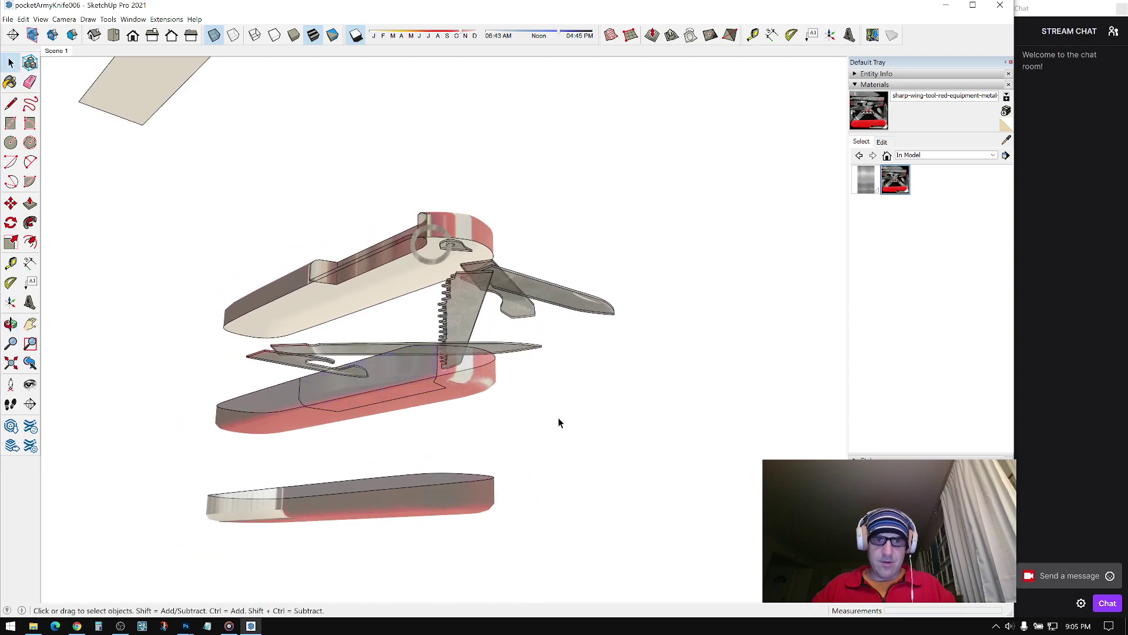
Step: Turn off X-ray display and soften the outline edges around the repainted section of the handle
{"action": "left_click", "coordinate": [215, 35]}
{"action": "key", "text": "e"}
{"action": "scroll", "coordinate": [455, 354], "scroll_direction": "up", "scroll_amount": 5}
{"action": "key", "text": "ctrl"}
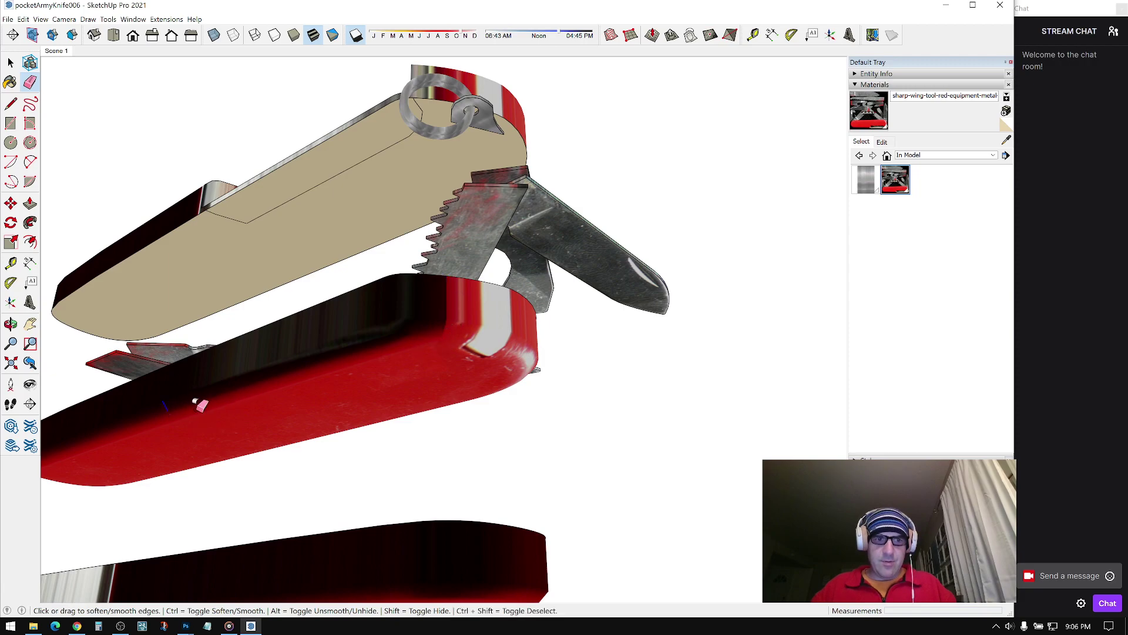
{"action": "mouse_move", "coordinate": [178, 405]}
{"action": "middle_mouse_down"}
{"action": "mouse_move", "coordinate": [247, 383]}
{"action": "mouse_move", "coordinate": [315, 415]}
{"action": "mouse_move", "coordinate": [306, 458]}
{"action": "middle_mouse_up"}
Step: Move the whole plain handle shell so its open rim meets the matching rim of the recessed handle half
{"action": "scroll", "coordinate": [248, 384], "scroll_direction": "down", "scroll_amount": 5}
{"action": "key", "text": "space"}
{"action": "triple_click", "coordinate": [299, 528]}
{"action": "middle_click_drag", "start_coordinate": [517, 489], "coordinate": [273, 434]}
{"action": "scroll", "coordinate": [272, 418], "scroll_direction": "up", "scroll_amount": 3}
{"action": "key", "text": "m"}
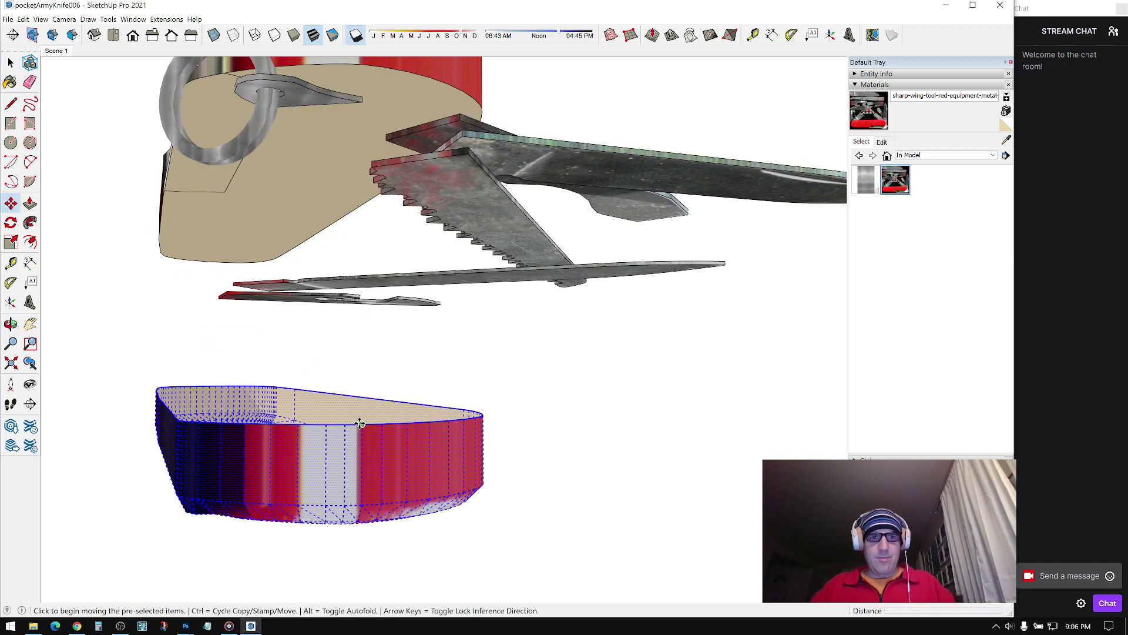
{"action": "left_click", "coordinate": [361, 423]}
{"action": "left_click", "coordinate": [401, 154]}
{"action": "key", "text": "space"}
Step: Soften the seam edges between the joined handle halves around the red sides and ends
{"action": "scroll", "coordinate": [440, 166], "scroll_direction": "up", "scroll_amount": 2}
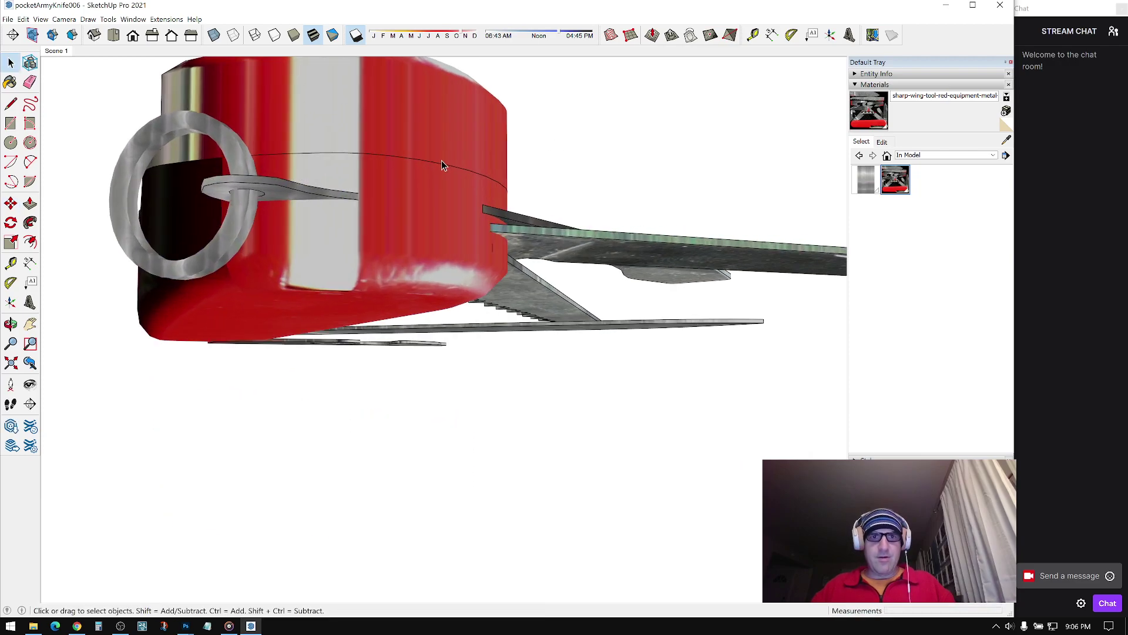
{"action": "scroll", "coordinate": [435, 199], "scroll_direction": "up", "scroll_amount": 3}
{"action": "mouse_move", "coordinate": [427, 239]}
{"action": "middle_mouse_down"}
{"action": "mouse_move", "coordinate": [698, 292]}
{"action": "mouse_move", "coordinate": [964, 318]}
{"action": "mouse_move", "coordinate": [576, 305]}
{"action": "mouse_move", "coordinate": [514, 333]}
{"action": "mouse_move", "coordinate": [794, 277]}
{"action": "mouse_move", "coordinate": [612, 182]}
{"action": "mouse_move", "coordinate": [760, 209]}
{"action": "mouse_move", "coordinate": [886, 297]}
{"action": "middle_mouse_up"}
{"action": "middle_click_drag", "start_coordinate": [817, 321], "coordinate": [531, 263]}
{"action": "key", "text": "e"}
{"action": "key", "text": "ctrl"}
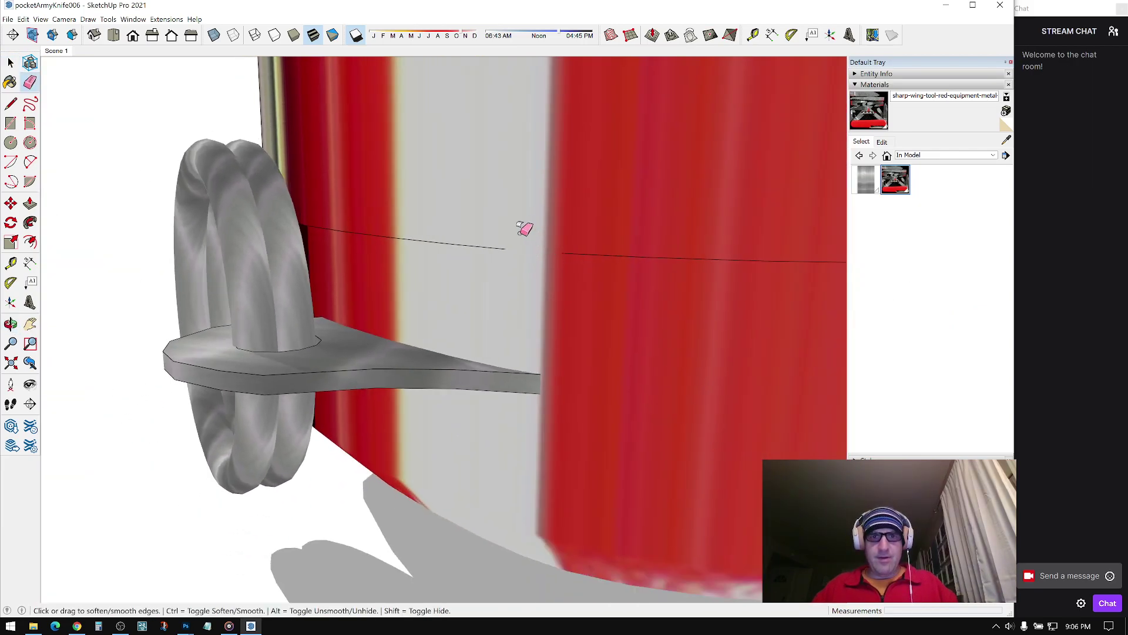
{"action": "scroll", "coordinate": [500, 241], "scroll_direction": "down", "scroll_amount": 1}
{"action": "scroll", "coordinate": [382, 235], "scroll_direction": "down", "scroll_amount": 5}
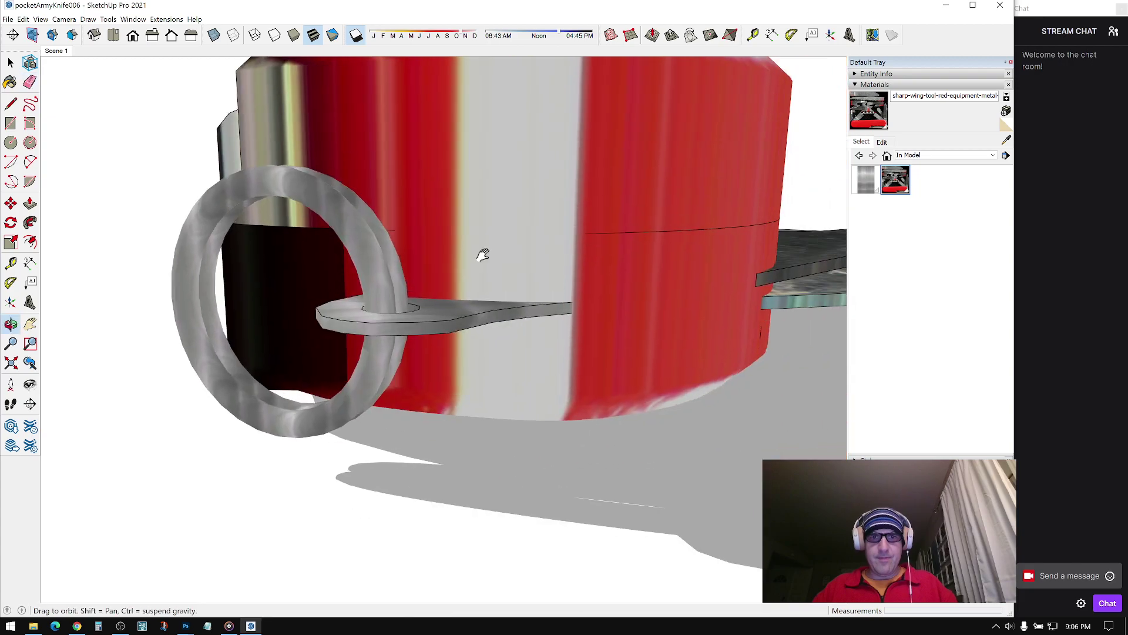
{"action": "middle_click_drag", "start_coordinate": [445, 253], "coordinate": [402, 253]}
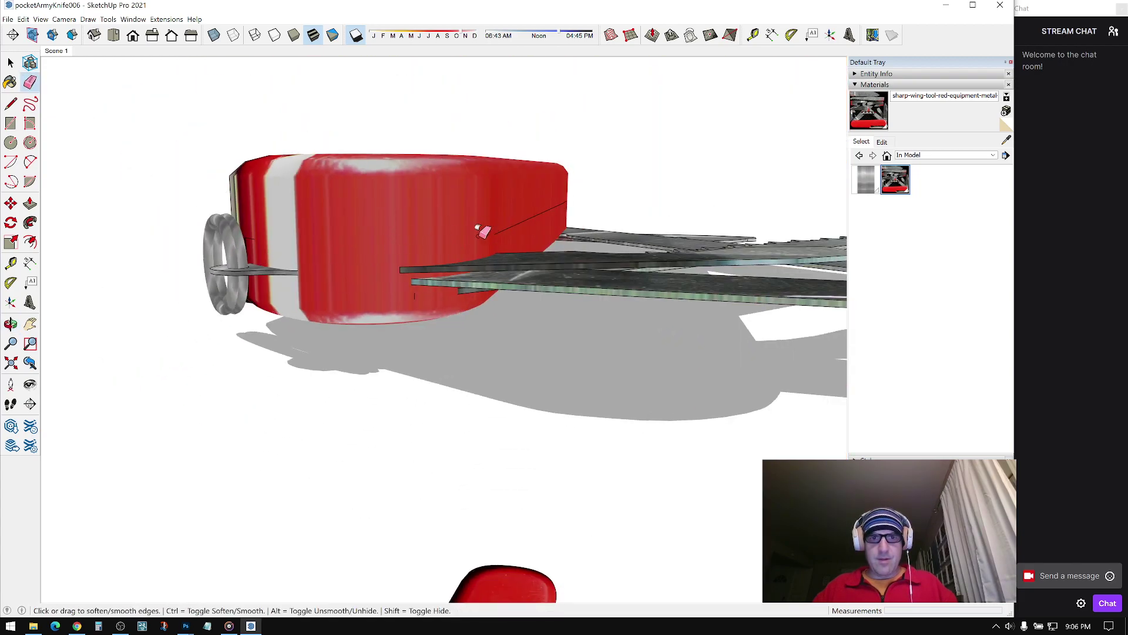
{"action": "mouse_move", "coordinate": [536, 245]}
{"action": "middle_mouse_down"}
{"action": "mouse_move", "coordinate": [328, 276]}
{"action": "mouse_move", "coordinate": [298, 240]}
{"action": "mouse_move", "coordinate": [432, 246]}
{"action": "middle_mouse_up"}
{"action": "mouse_move", "coordinate": [519, 254]}
{"action": "middle_mouse_down"}
{"action": "mouse_move", "coordinate": [395, 239]}
{"action": "mouse_move", "coordinate": [408, 222]}
{"action": "mouse_move", "coordinate": [375, 226]}
{"action": "middle_mouse_up"}
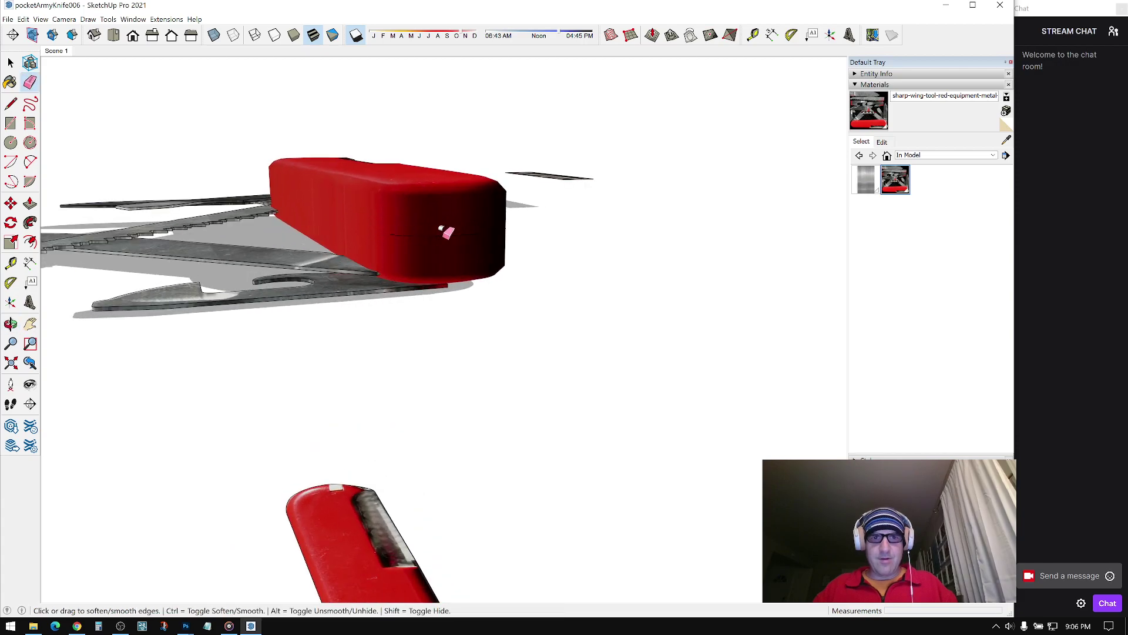
Step: Soften the remaining seam edges along the handle's dark side and recess, using X-ray display only while doing so
{"action": "mouse_move", "coordinate": [453, 229]}
{"action": "middle_mouse_down"}
{"action": "mouse_move", "coordinate": [274, 231]}
{"action": "mouse_move", "coordinate": [216, 48]}
{"action": "middle_mouse_up"}
{"action": "left_click", "coordinate": [214, 35]}
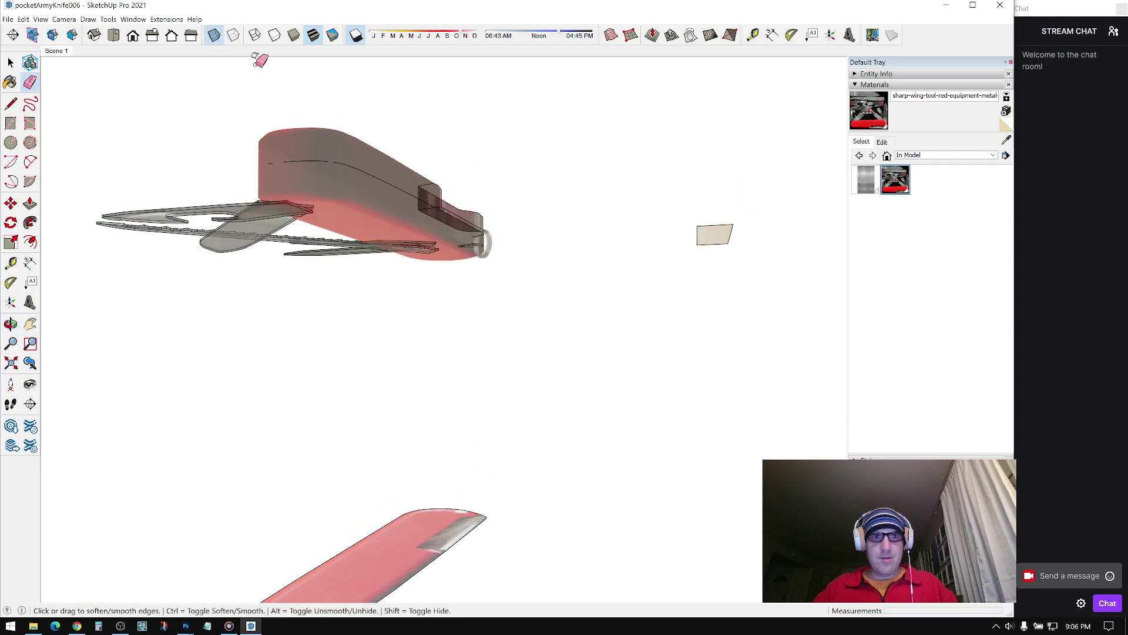
{"action": "middle_click_drag", "start_coordinate": [235, 89], "coordinate": [288, 147]}
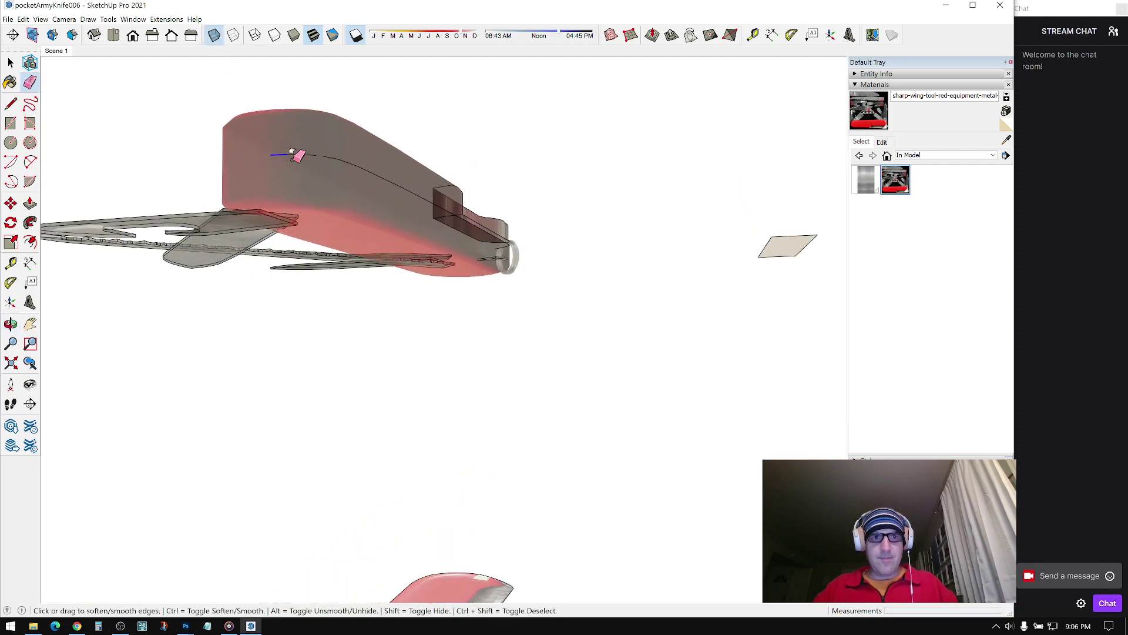
{"action": "scroll", "coordinate": [341, 167], "scroll_direction": "up", "scroll_amount": 3}
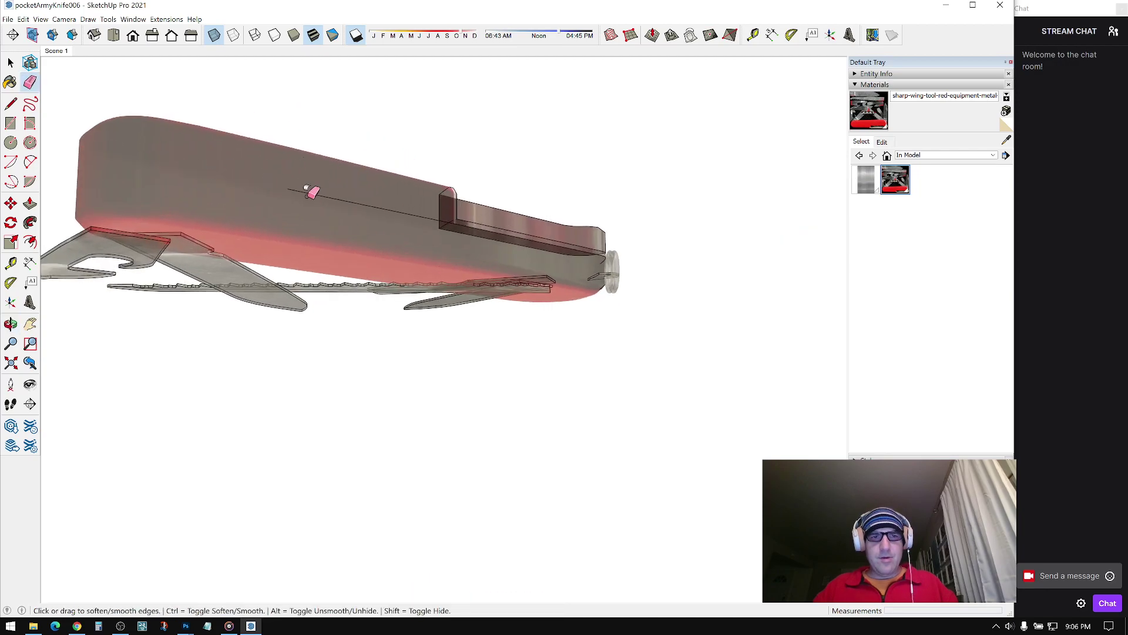
{"action": "mouse_move", "coordinate": [321, 196]}
{"action": "middle_mouse_down"}
{"action": "mouse_move", "coordinate": [282, 194]}
{"action": "mouse_move", "coordinate": [345, 249]}
{"action": "mouse_move", "coordinate": [489, 247]}
{"action": "mouse_move", "coordinate": [526, 223]}
{"action": "mouse_move", "coordinate": [537, 229]}
{"action": "mouse_move", "coordinate": [487, 232]}
{"action": "mouse_move", "coordinate": [532, 262]}
{"action": "mouse_move", "coordinate": [488, 243]}
{"action": "middle_mouse_up"}
{"action": "scroll", "coordinate": [489, 247], "scroll_direction": "up", "scroll_amount": 2}
{"action": "scroll", "coordinate": [489, 258], "scroll_direction": "up", "scroll_amount": 2}
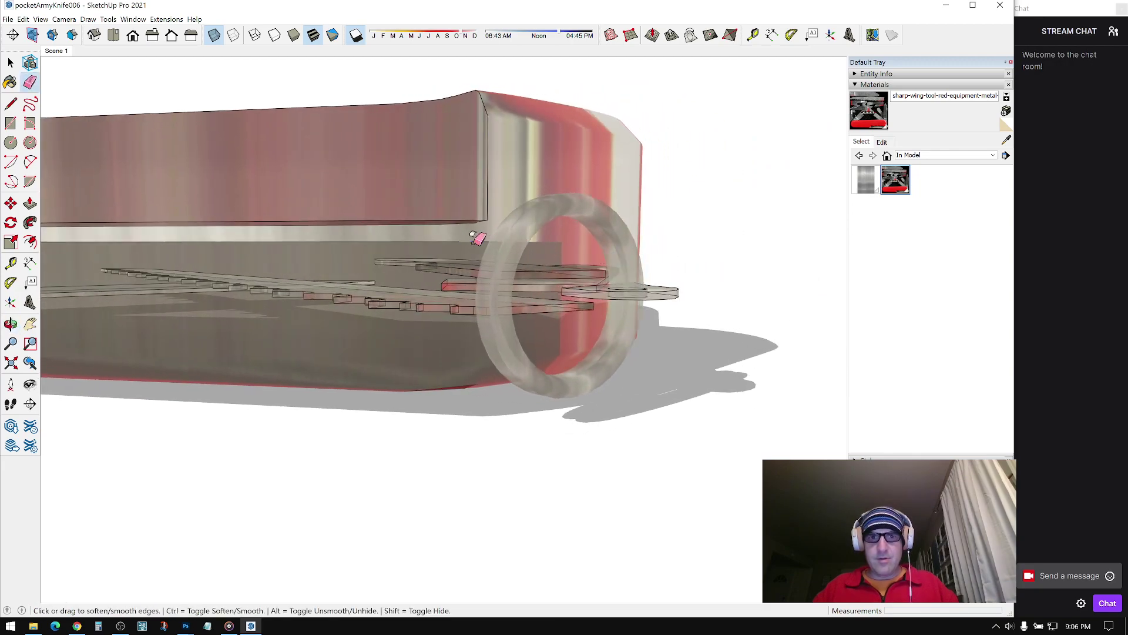
{"action": "mouse_move", "coordinate": [484, 244]}
{"action": "middle_mouse_down"}
{"action": "mouse_move", "coordinate": [557, 222]}
{"action": "mouse_move", "coordinate": [531, 234]}
{"action": "mouse_move", "coordinate": [499, 232]}
{"action": "mouse_move", "coordinate": [513, 223]}
{"action": "mouse_move", "coordinate": [360, 227]}
{"action": "mouse_move", "coordinate": [307, 249]}
{"action": "middle_mouse_up"}
{"action": "scroll", "coordinate": [307, 249], "scroll_direction": "down", "scroll_amount": 4}
{"action": "key", "text": "space"}
{"action": "middle_click_drag", "start_coordinate": [514, 147], "coordinate": [576, 194]}
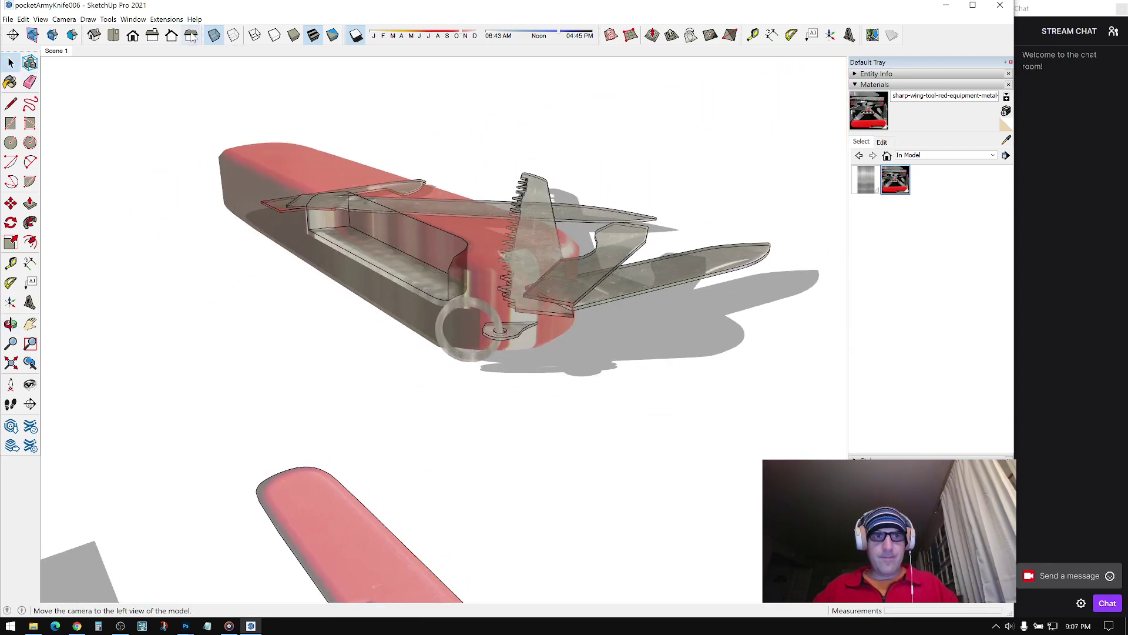
{"action": "left_click", "coordinate": [213, 36]}
{"action": "middle_click_drag", "start_coordinate": [420, 224], "coordinate": [217, 303]}
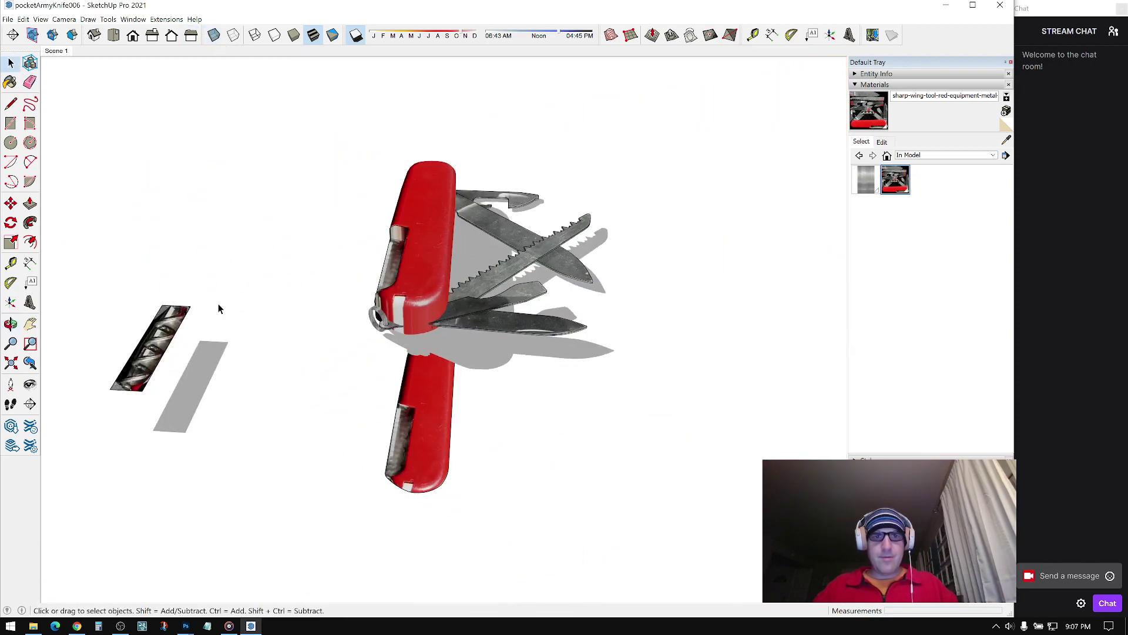
{"action": "middle_click_drag", "start_coordinate": [351, 275], "coordinate": [473, 214]}
{"action": "left_click_drag", "start_coordinate": [520, 292], "coordinate": [519, 289]}
{"action": "key", "text": "m"}
{"action": "left_click", "coordinate": [509, 215]}
{"action": "key", "text": "Escape"}
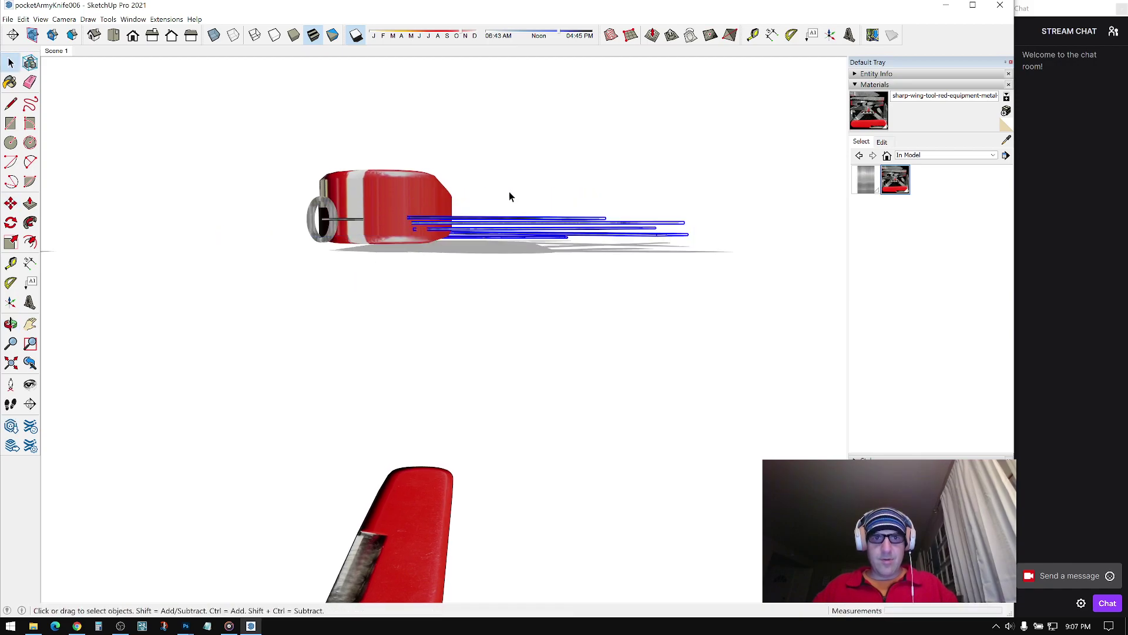
Step: Try to move the key ring and its tab along the blue axis
{"action": "key", "text": "space"}
{"action": "left_click_drag", "start_coordinate": [319, 194], "coordinate": [433, 249]}
{"action": "middle_click_drag", "start_coordinate": [433, 249], "coordinate": [415, 112]}
{"action": "key", "text": "m"}
{"action": "left_click", "coordinate": [417, 108]}
{"action": "key", "text": "Up"}
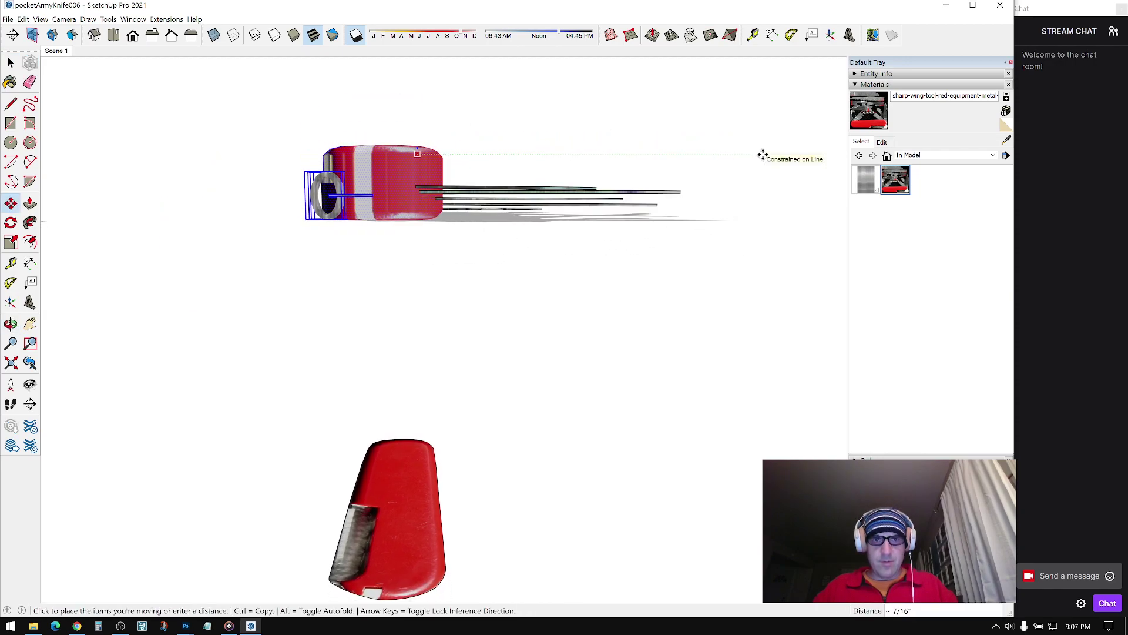
{"action": "left_click", "coordinate": [763, 155]}
{"action": "key", "text": "space"}
{"action": "left_click", "coordinate": [629, 128]}
Step: Move all the open blades upward within the thickness of the joined handle
{"action": "left_click_drag", "start_coordinate": [498, 240], "coordinate": [497, 238]}
{"action": "key", "text": "m"}
{"action": "left_click", "coordinate": [499, 187]}
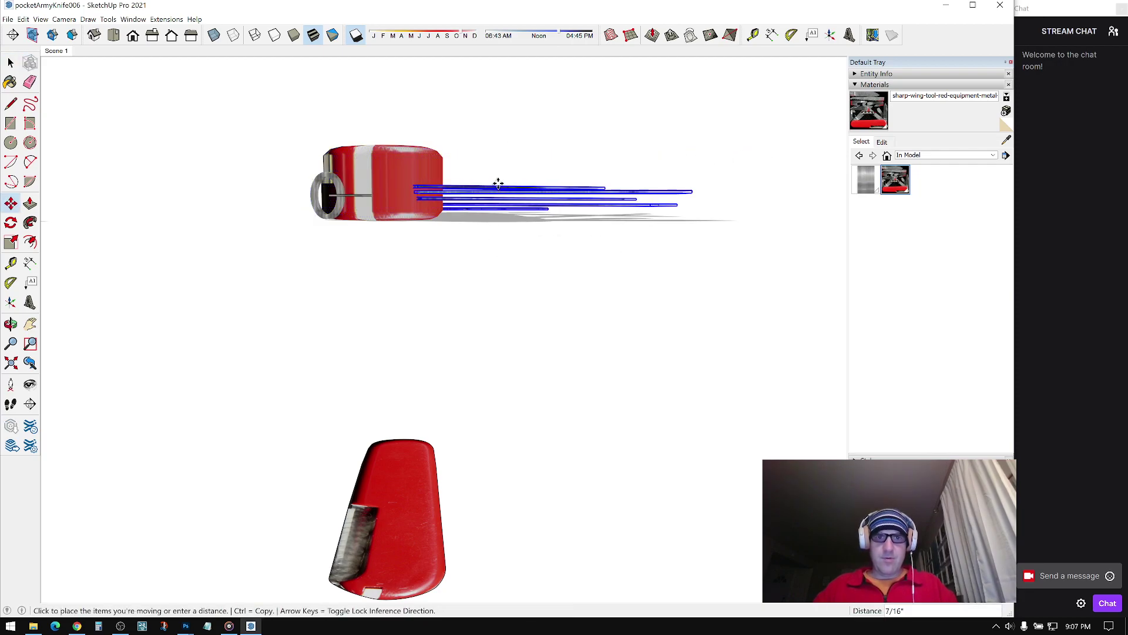
{"action": "middle_click_drag", "start_coordinate": [603, 177], "coordinate": [486, 219]}
{"action": "left_click", "coordinate": [595, 186]}
Step: Scale the blades along the blue axis to spread them further across the handle's thickness
{"action": "key", "text": "s"}
{"action": "left_click", "coordinate": [537, 172]}
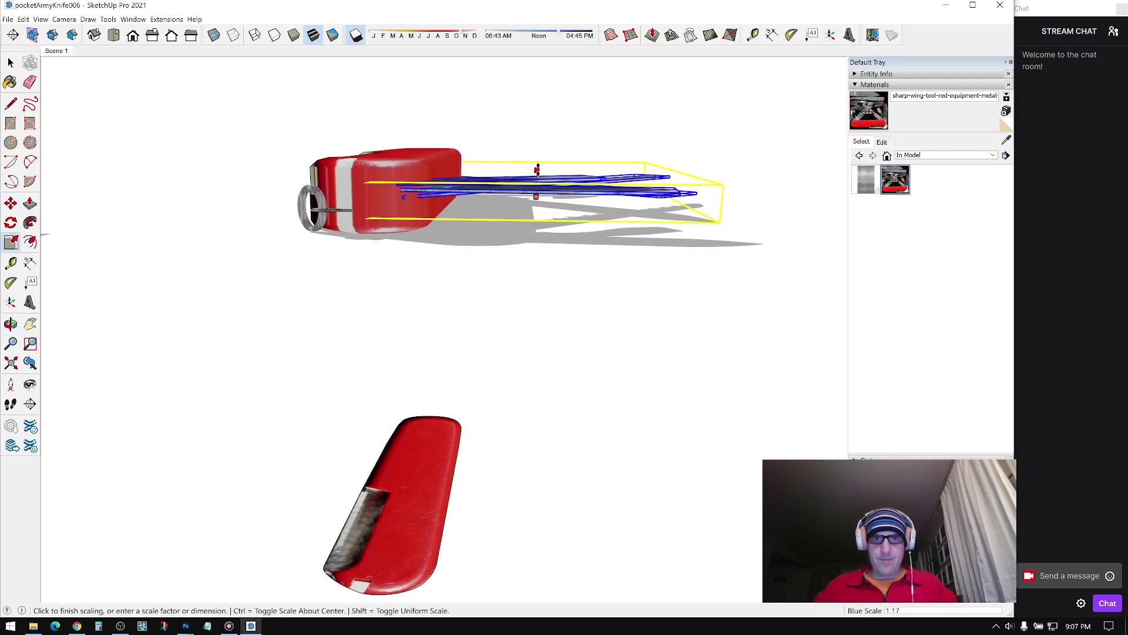
{"action": "middle_click_drag", "start_coordinate": [537, 171], "coordinate": [505, 186]}
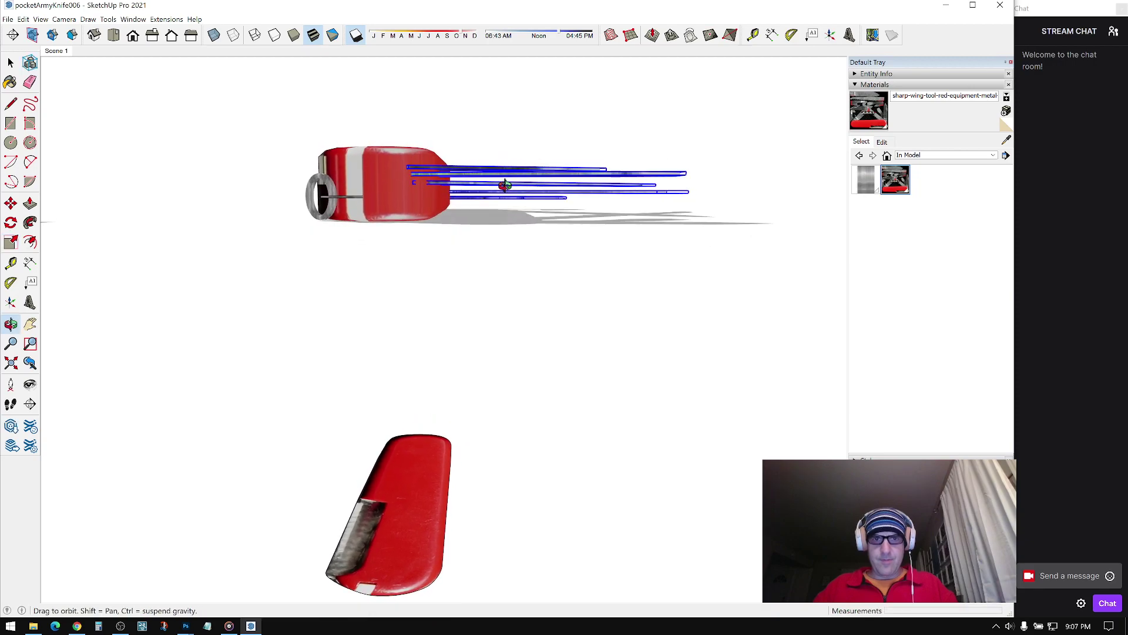
{"action": "middle_click_drag", "start_coordinate": [557, 237], "coordinate": [635, 221]}
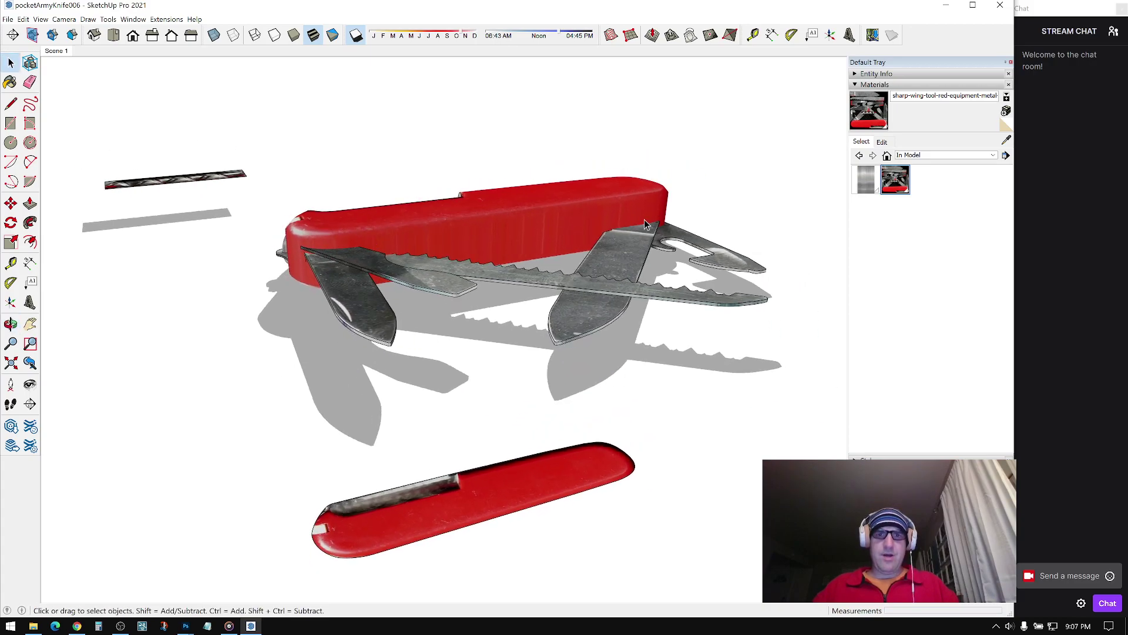
{"action": "middle_click_drag", "start_coordinate": [310, 253], "coordinate": [620, 162]}
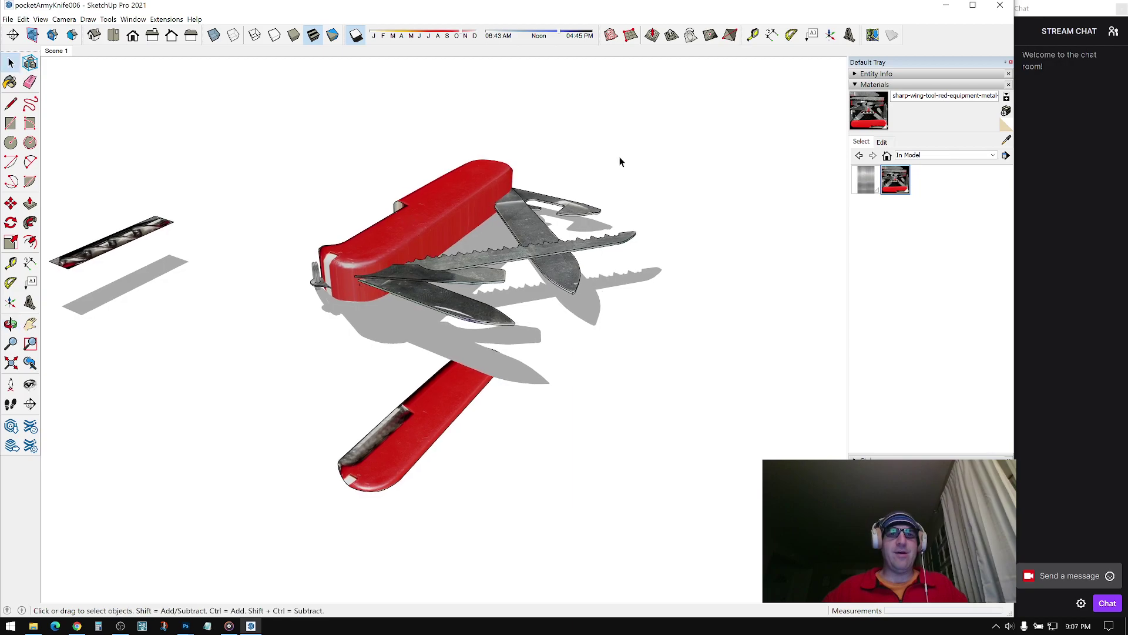
Step: Collapse the material settings and return to the saved Scene 1 view
{"action": "left_click", "coordinate": [854, 84]}
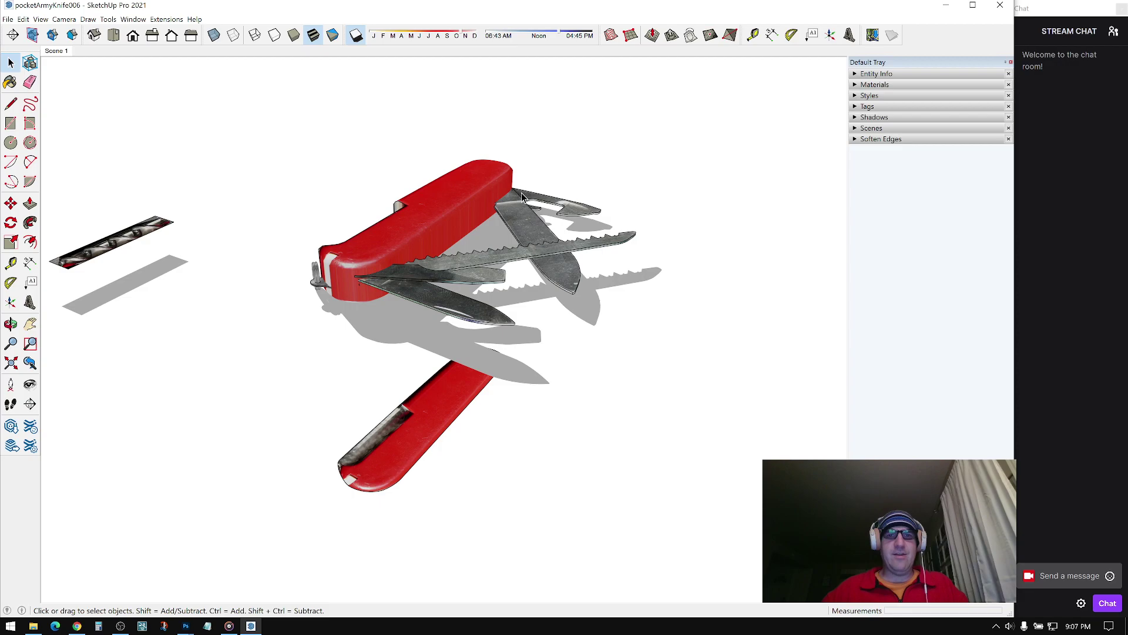
{"action": "middle_click_drag", "start_coordinate": [459, 235], "coordinate": [682, 179]}
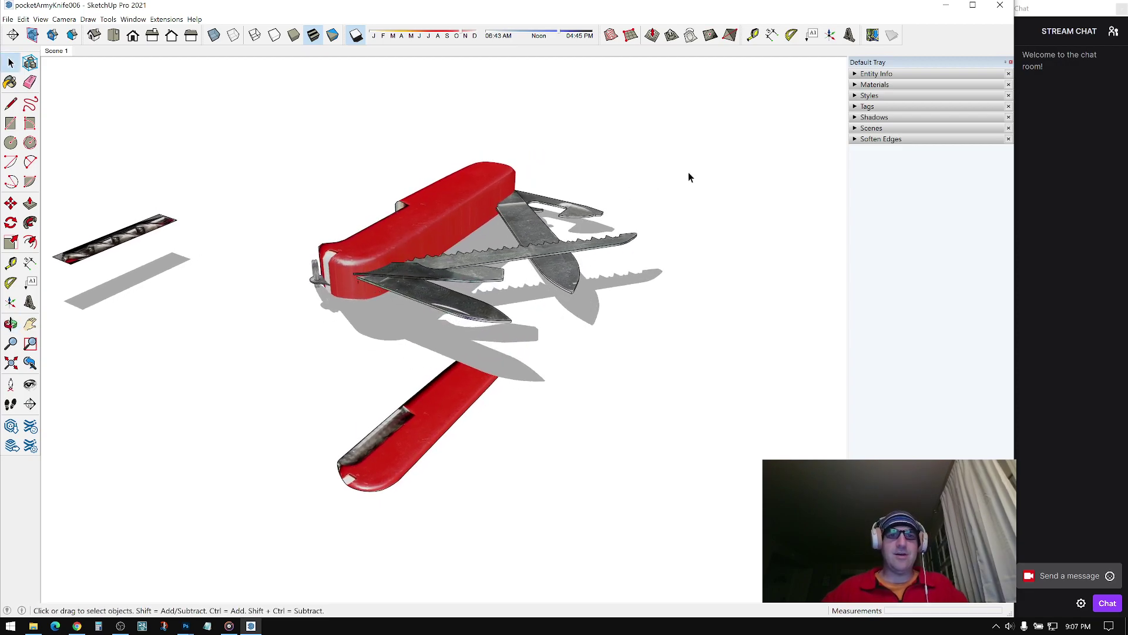
{"action": "left_click", "coordinate": [125, 20]}
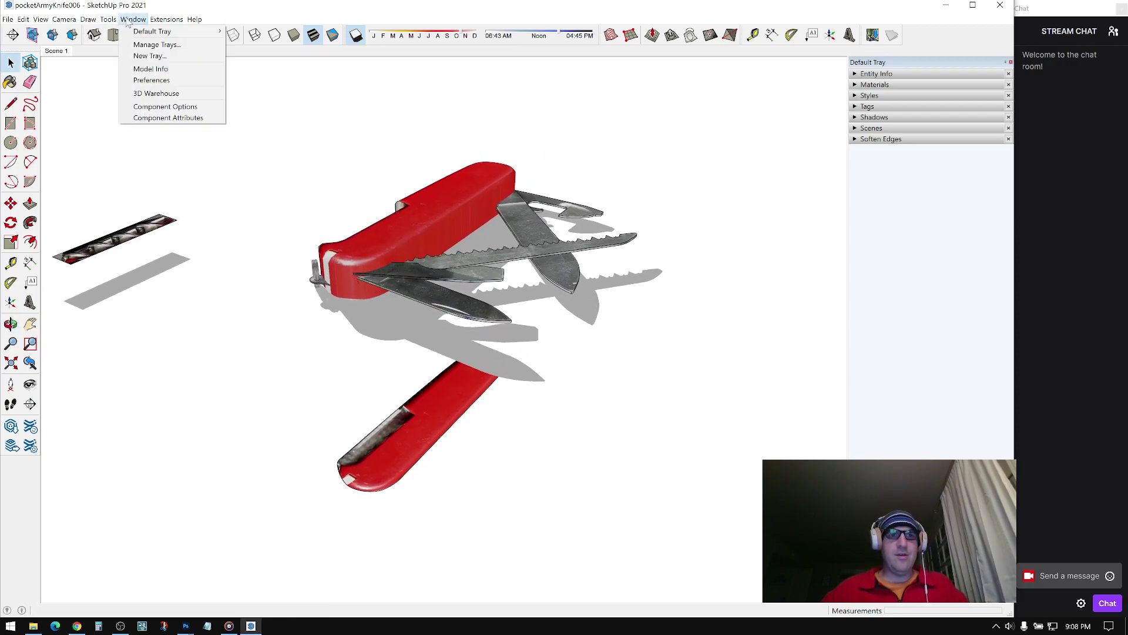
{"action": "left_click", "coordinate": [52, 53]}
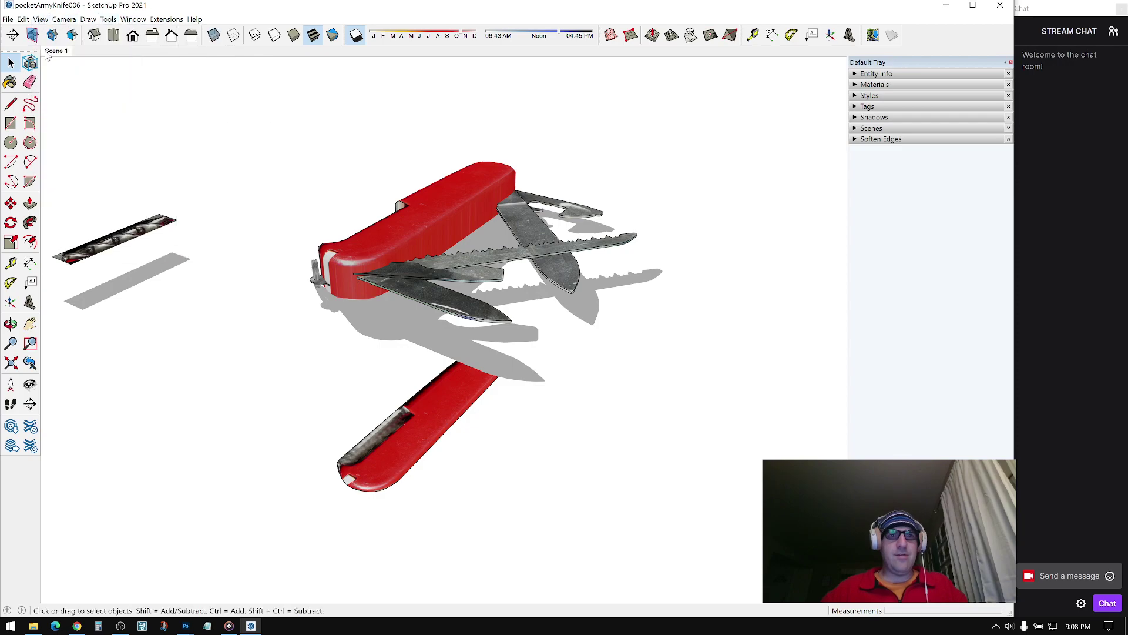
{"action": "left_click", "coordinate": [53, 51]}
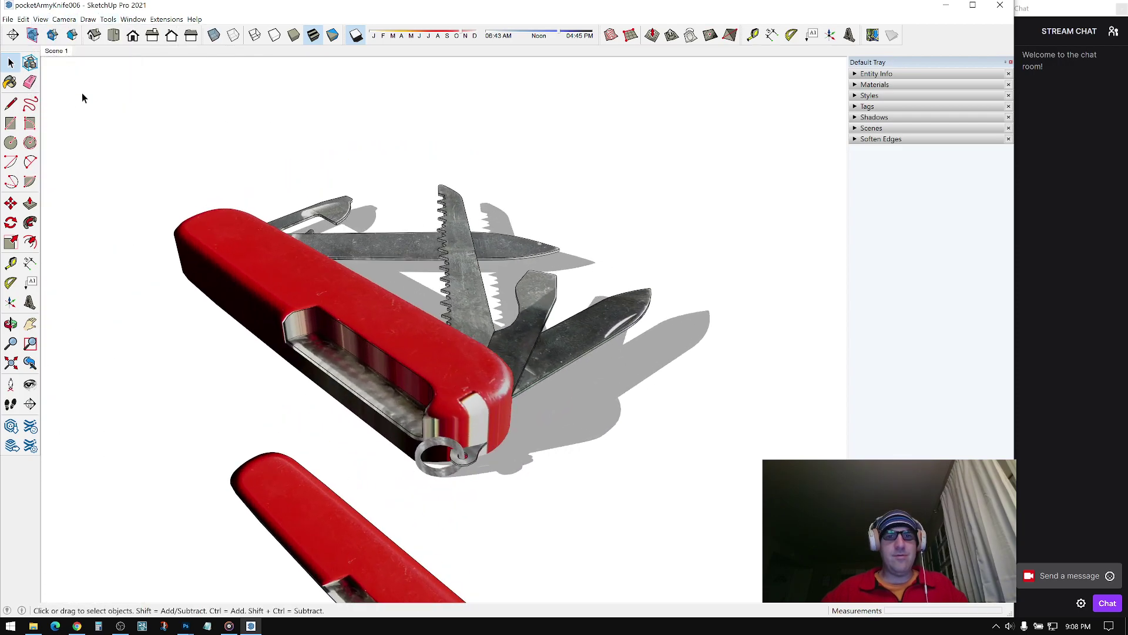
Step: Set the shadow lighting to Light 100 and Dark 76
{"action": "left_click", "coordinate": [855, 119]}
{"action": "left_click_drag", "start_coordinate": [901, 190], "coordinate": [941, 209]}
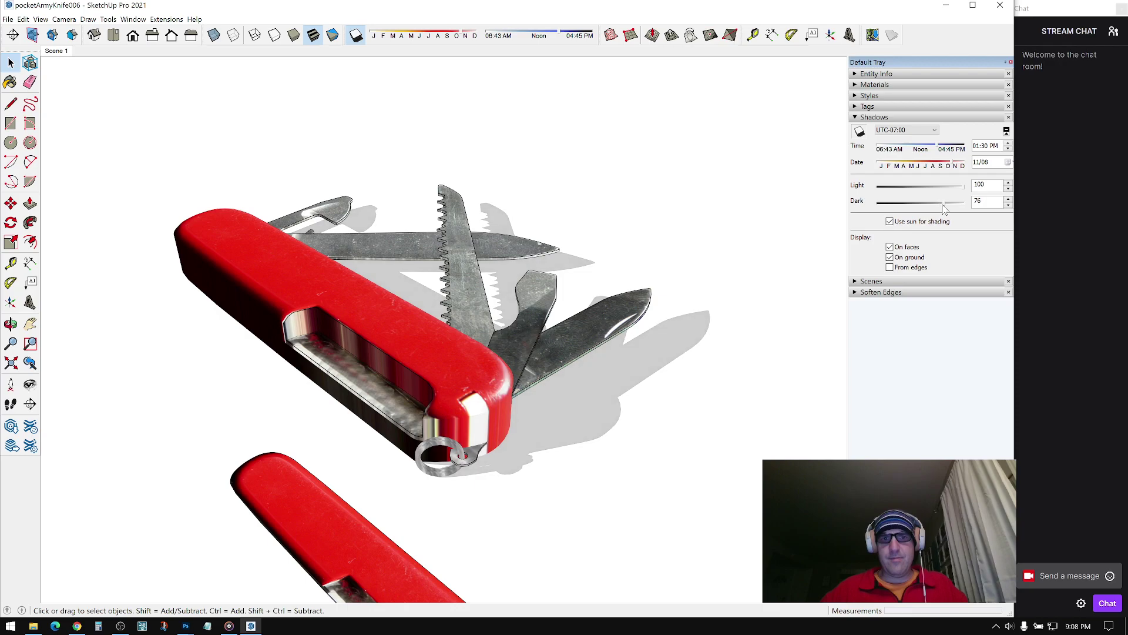
{"action": "left_click", "coordinate": [857, 119]}
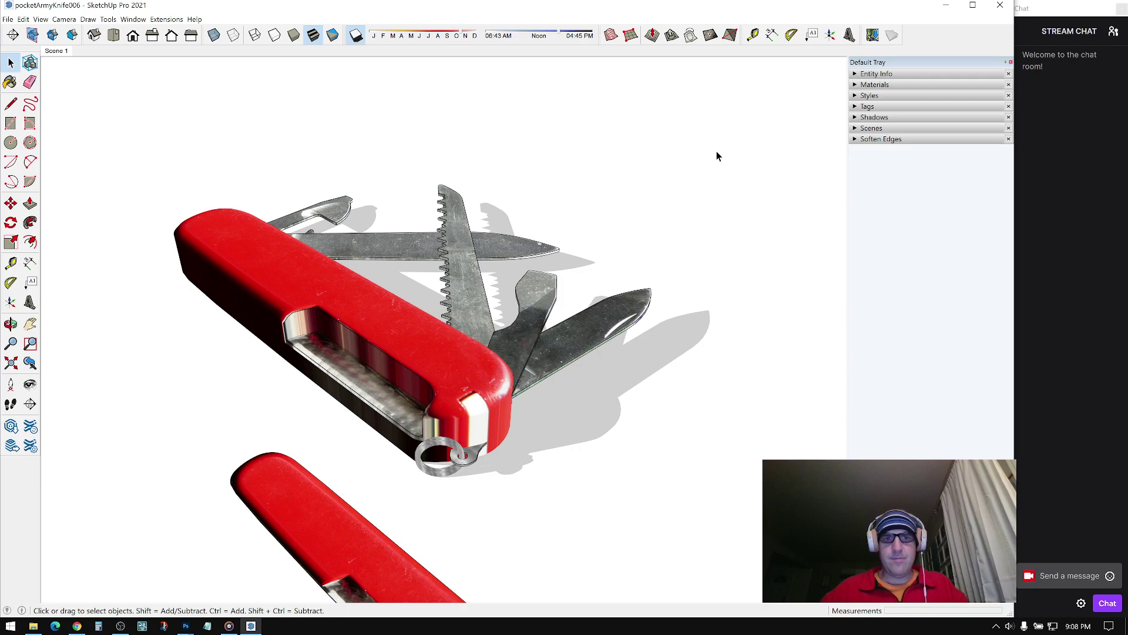
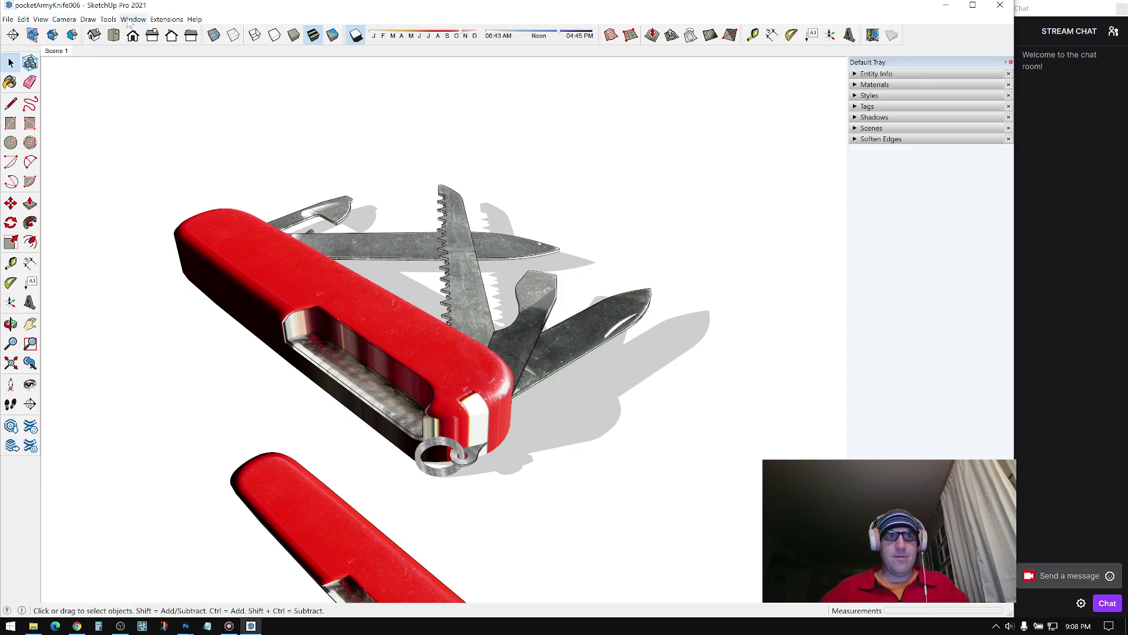
Step: Save the model as a new file named pocketArmyKnife007
{"action": "left_click", "coordinate": [8, 19]}
{"action": "left_click", "coordinate": [47, 77]}
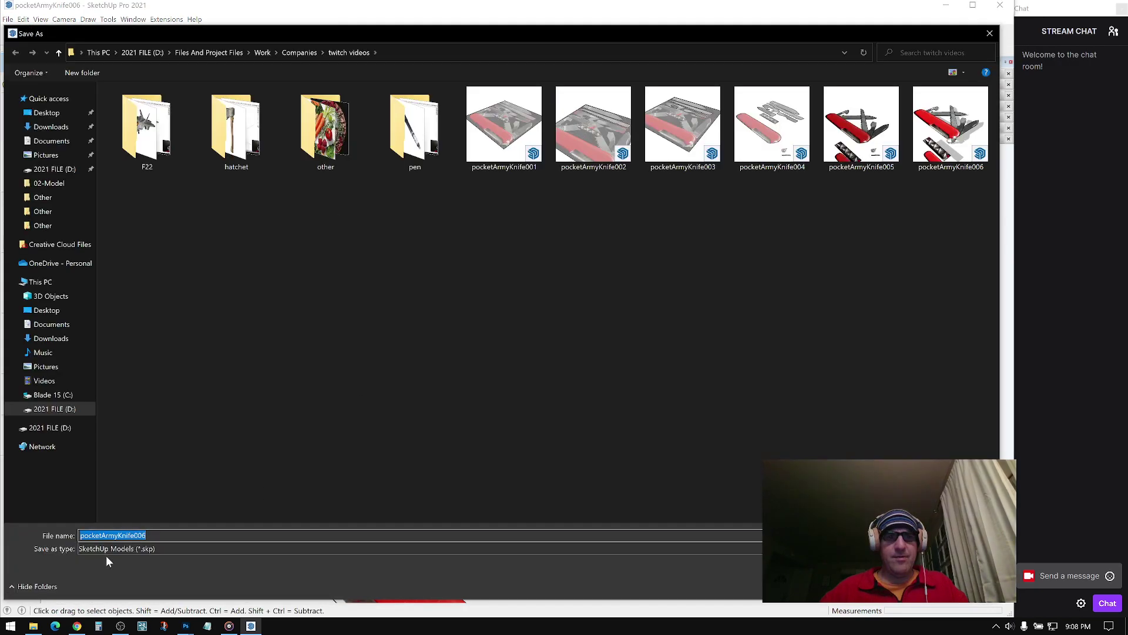
{"action": "type", "text": "7"}
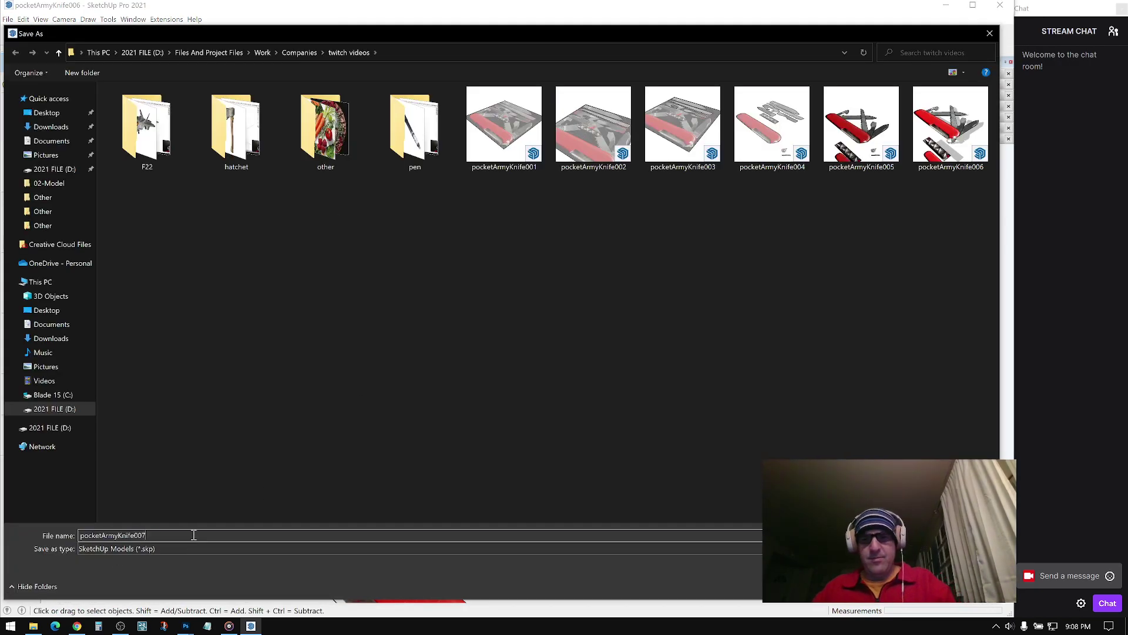
{"action": "key", "text": "Return"}
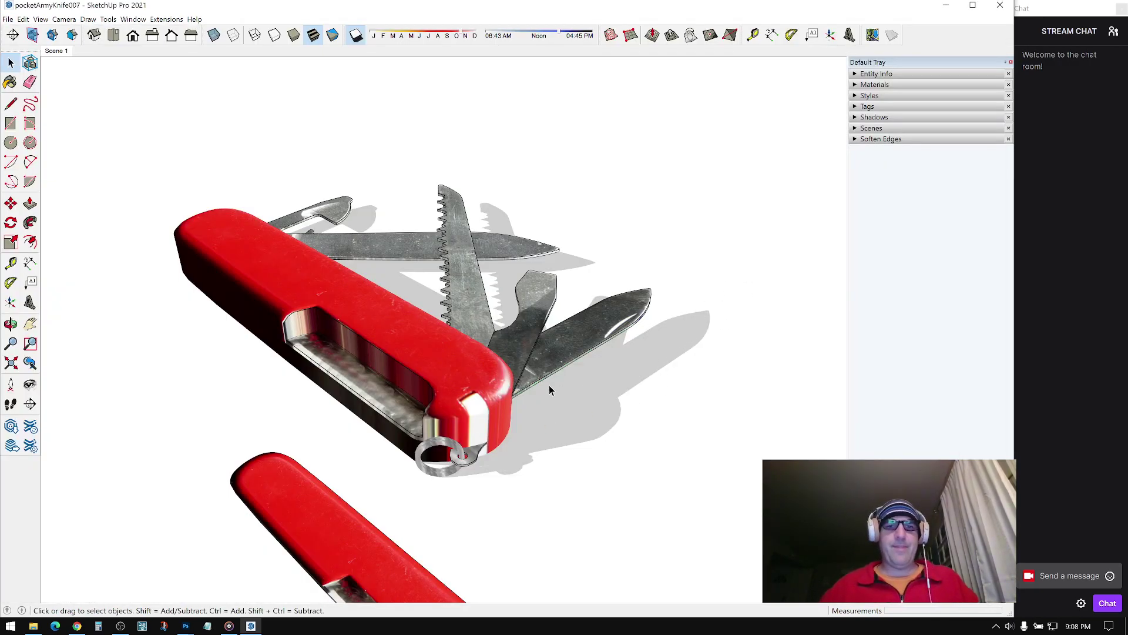
Step: Draw a closed rectangle from lines on the ground beyond the open blades, longer than the handle
{"action": "middle_click_drag", "start_coordinate": [563, 369], "coordinate": [310, 368]}
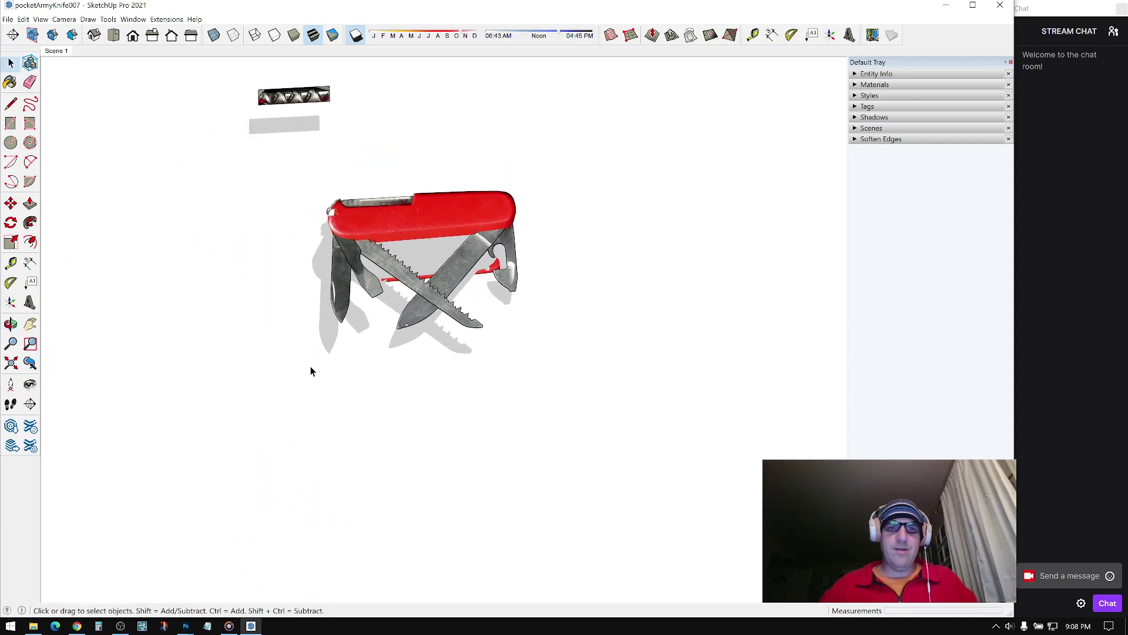
{"action": "middle_click_drag", "start_coordinate": [365, 323], "coordinate": [387, 347]}
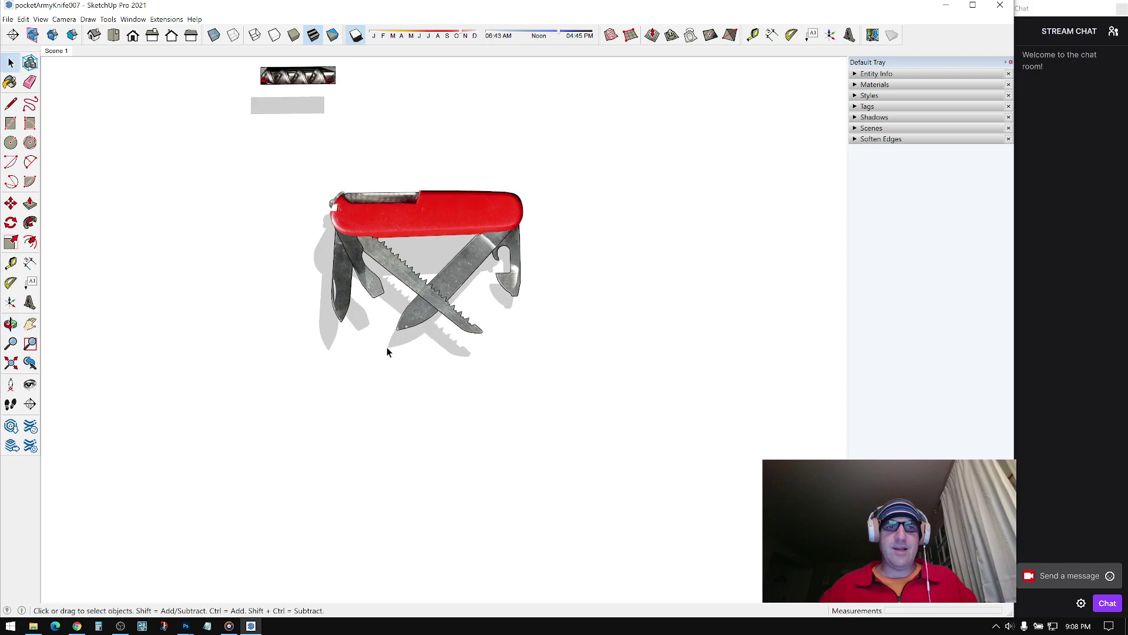
{"action": "left_click", "coordinate": [11, 104]}
{"action": "left_click", "coordinate": [268, 383]}
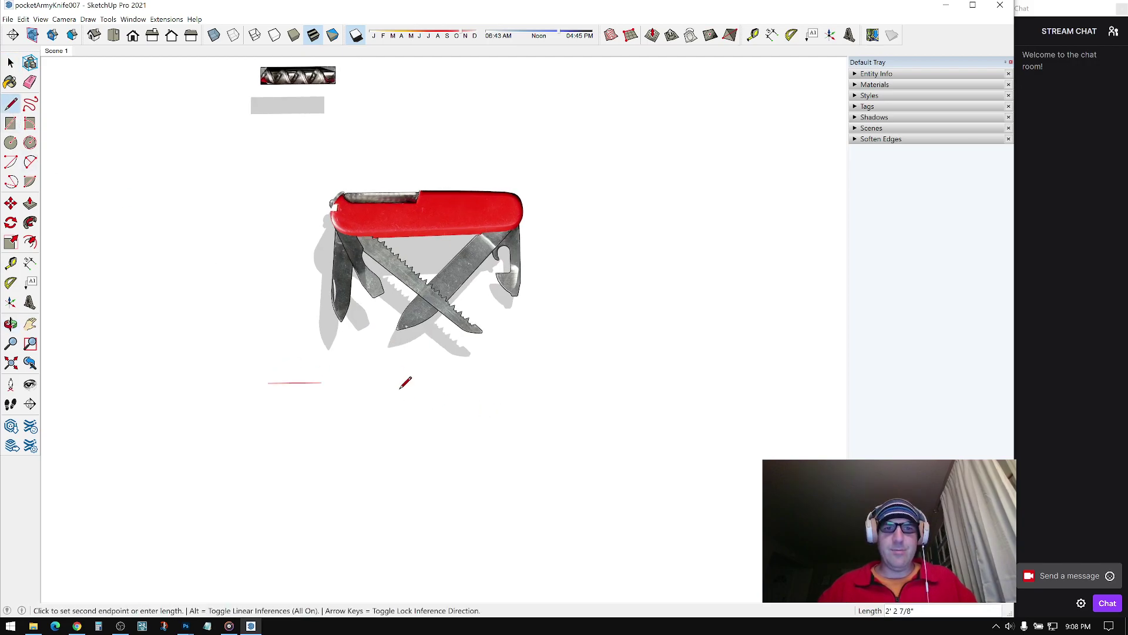
{"action": "left_click", "coordinate": [576, 443]}
{"action": "left_click", "coordinate": [269, 445]}
{"action": "left_click", "coordinate": [268, 383]}
Step: Pull the rectangle up into a flat box thinner than the knife handle
{"action": "middle_click_drag", "start_coordinate": [320, 370], "coordinate": [539, 280]}
{"action": "scroll", "coordinate": [534, 285], "scroll_direction": "up", "scroll_amount": 1}
{"action": "left_click", "coordinate": [31, 205]}
{"action": "middle_click_drag", "start_coordinate": [431, 373], "coordinate": [529, 345]}
{"action": "left_click", "coordinate": [527, 349]}
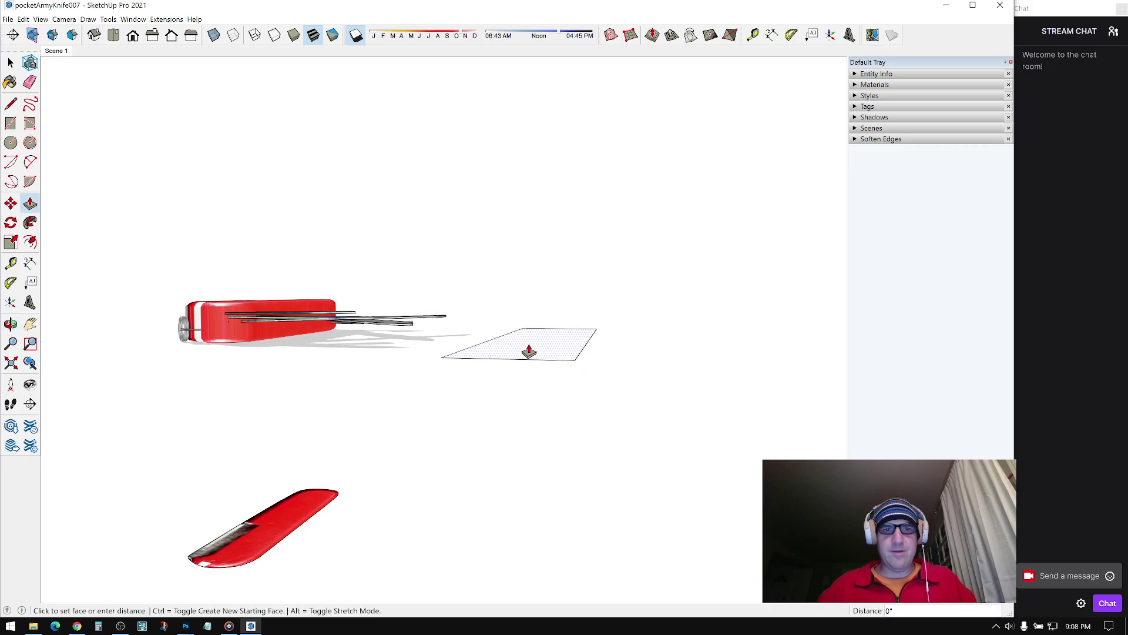
{"action": "left_click", "coordinate": [530, 332]}
{"action": "middle_click_drag", "start_coordinate": [529, 330], "coordinate": [435, 352]}
{"action": "left_click", "coordinate": [10, 62]}
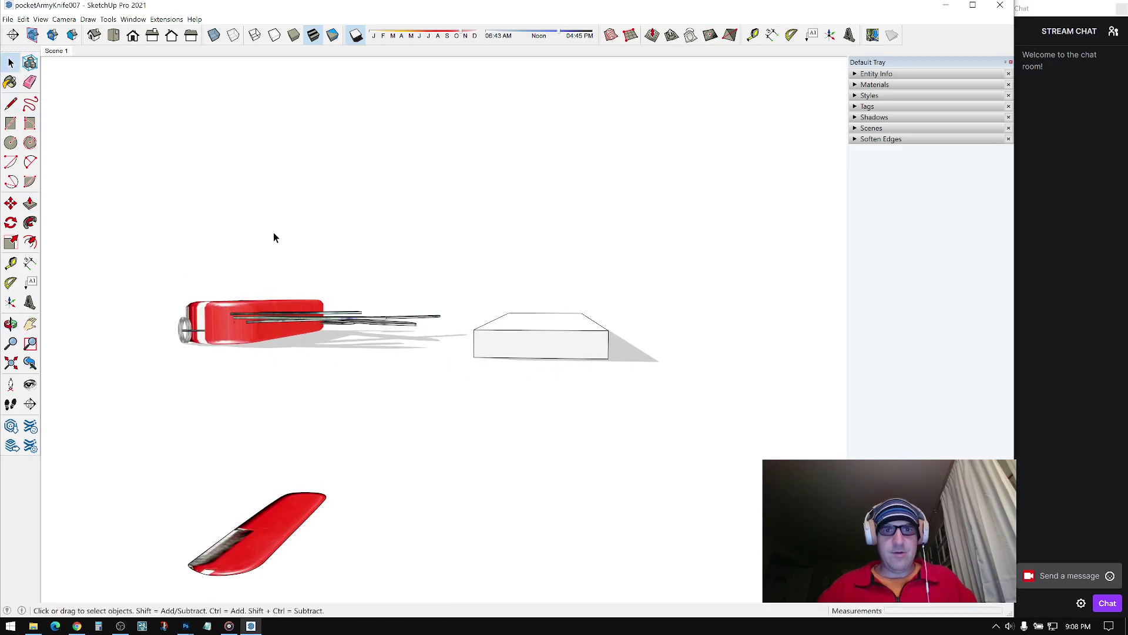
Step: Select the whole box and reverse its faces
{"action": "left_click_drag", "start_coordinate": [507, 393], "coordinate": [499, 397]}
{"action": "middle_click_drag", "start_coordinate": [552, 340], "coordinate": [560, 316]}
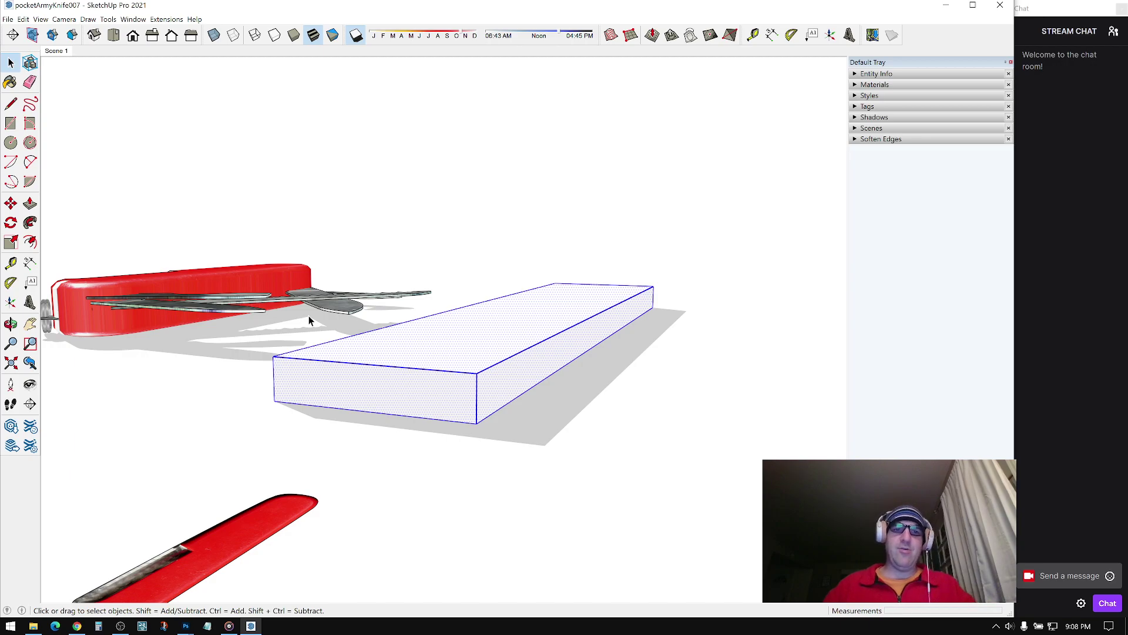
{"action": "right_click", "coordinate": [515, 329]}
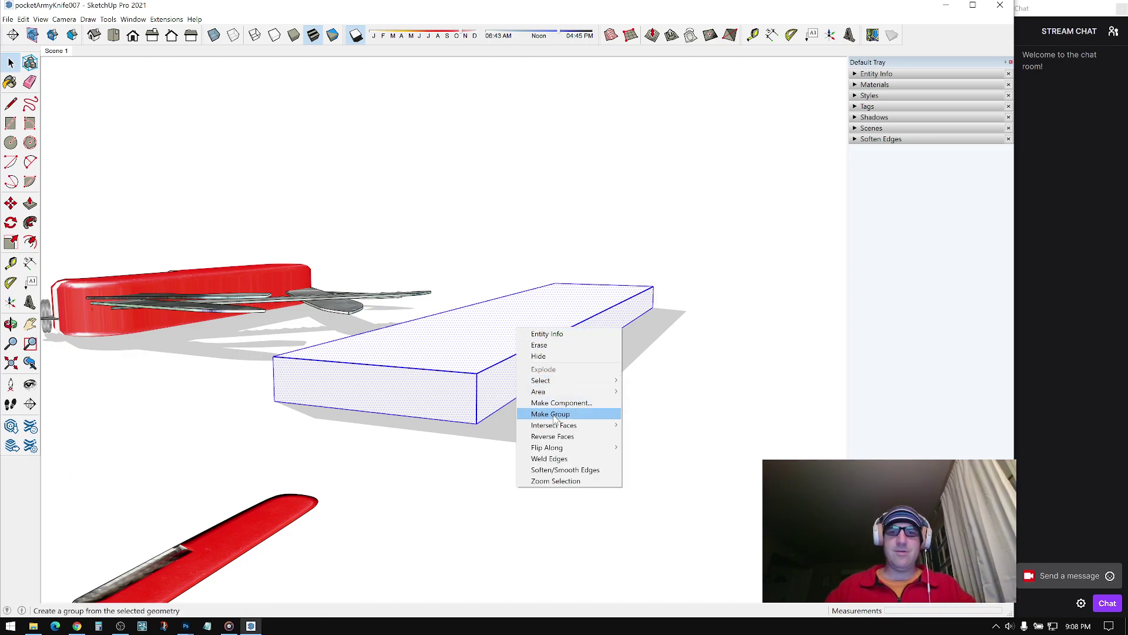
{"action": "left_click", "coordinate": [563, 437]}
{"action": "left_click", "coordinate": [687, 399]}
Step: Lower the shadow Light value to 18
{"action": "middle_click_drag", "start_coordinate": [558, 369], "coordinate": [652, 358]}
{"action": "left_click", "coordinate": [864, 118]}
{"action": "left_click_drag", "start_coordinate": [912, 188], "coordinate": [898, 192]}
Step: Make the entire box a group
{"action": "middle_click_drag", "start_coordinate": [529, 377], "coordinate": [589, 350]}
{"action": "left_click_drag", "start_coordinate": [423, 452], "coordinate": [425, 452]}
{"action": "middle_click_drag", "start_coordinate": [494, 376], "coordinate": [584, 337]}
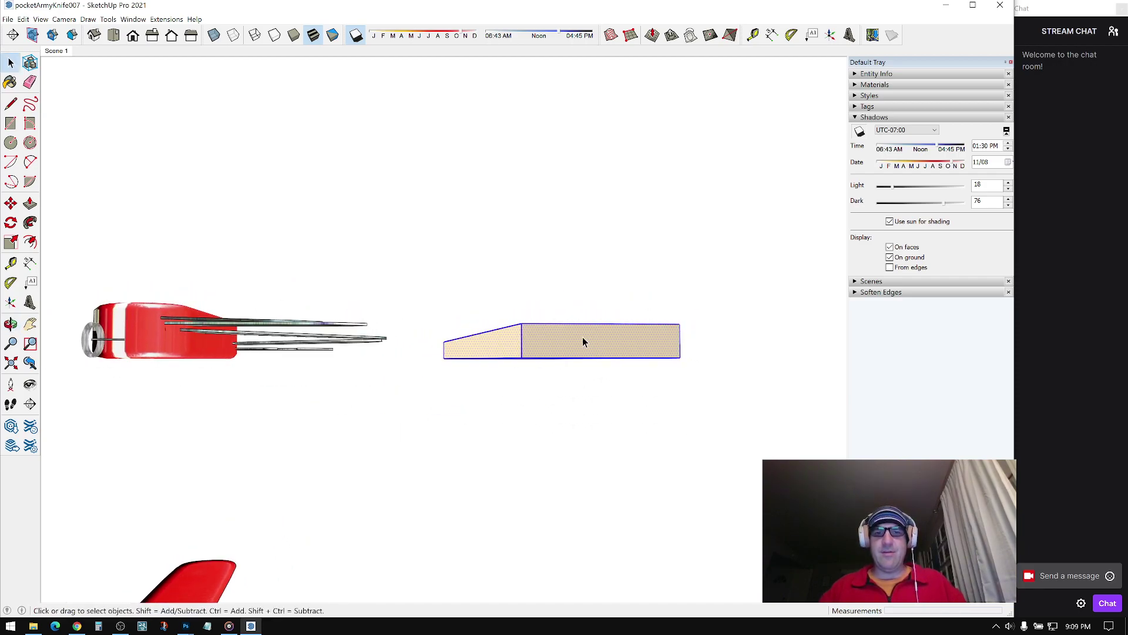
{"action": "right_click", "coordinate": [584, 337]}
{"action": "left_click", "coordinate": [609, 425]}
Step: Move the box group along the green axis so it cuts into the blade side of the handle
{"action": "middle_click_drag", "start_coordinate": [607, 401], "coordinate": [535, 418]}
{"action": "left_click", "coordinate": [10, 204]}
{"action": "left_click", "coordinate": [573, 350]}
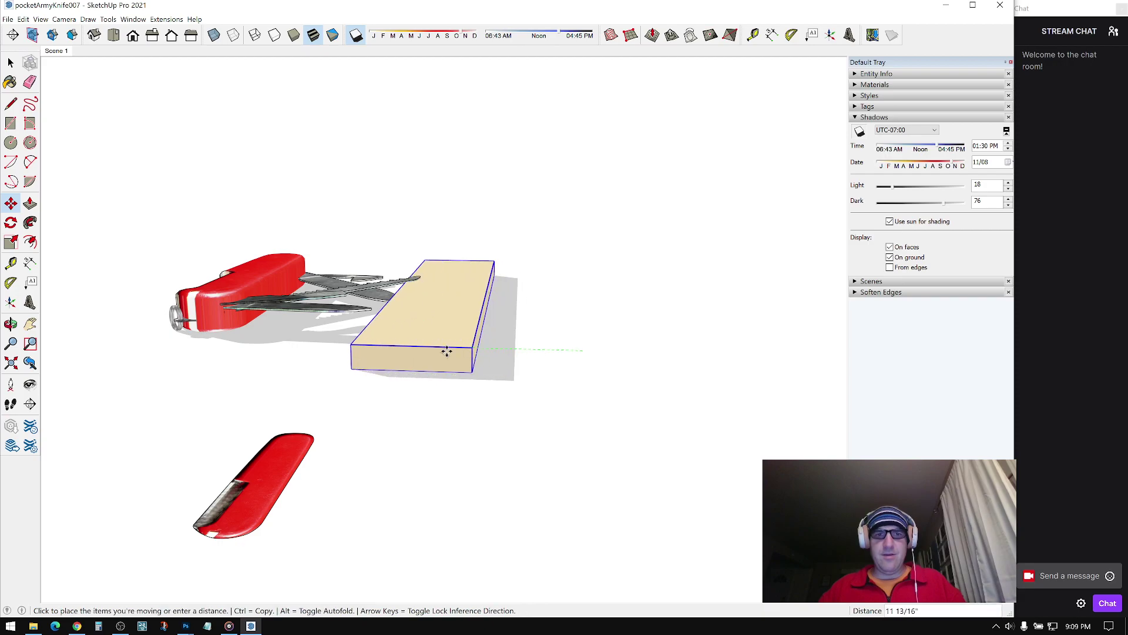
{"action": "middle_click_drag", "start_coordinate": [466, 348], "coordinate": [542, 365]}
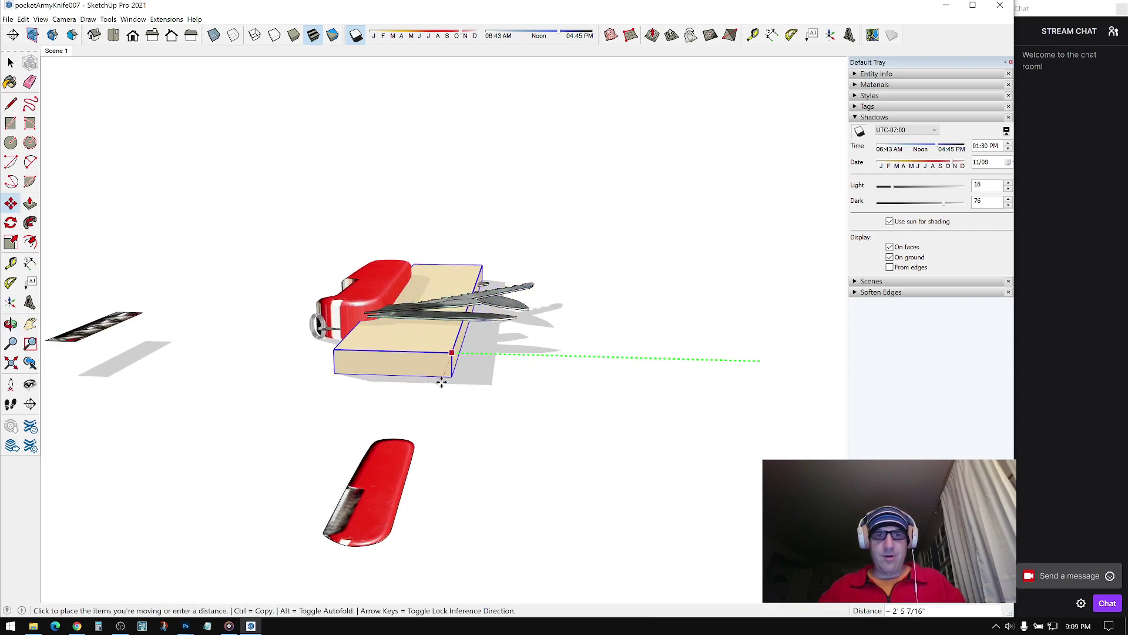
{"action": "middle_click_drag", "start_coordinate": [437, 383], "coordinate": [536, 397], "text": "shift"}
{"action": "left_click", "coordinate": [540, 404]}
Step: Raise the box group to the middle of the handle's thickness
{"action": "middle_click_drag", "start_coordinate": [510, 338], "coordinate": [585, 310]}
{"action": "scroll", "coordinate": [566, 310], "scroll_direction": "up", "scroll_amount": 3}
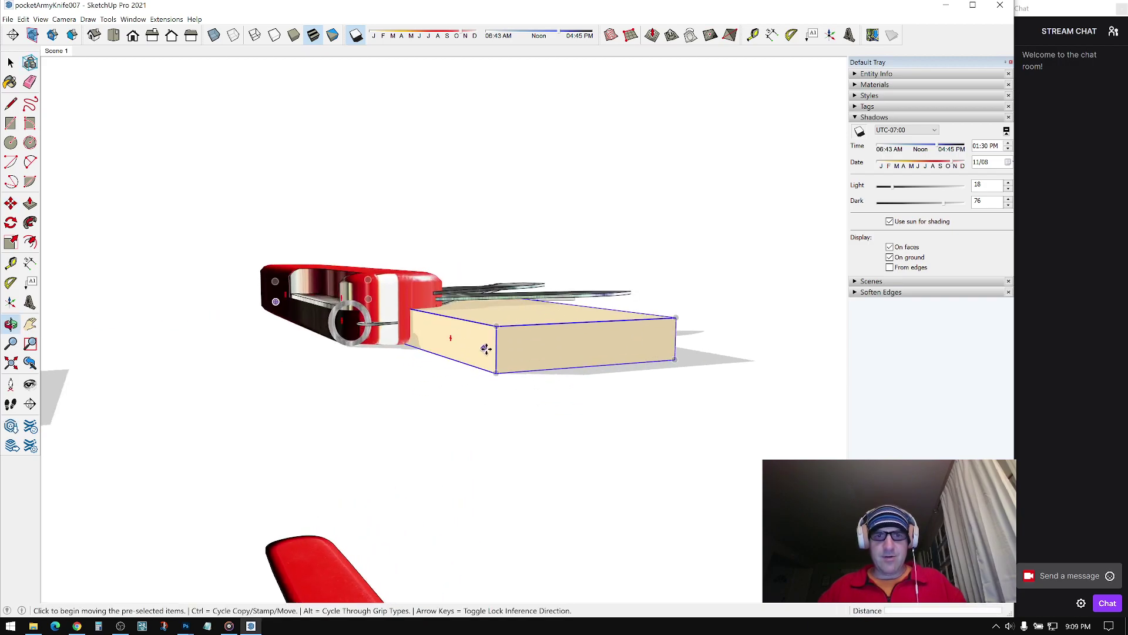
{"action": "left_click", "coordinate": [495, 349]}
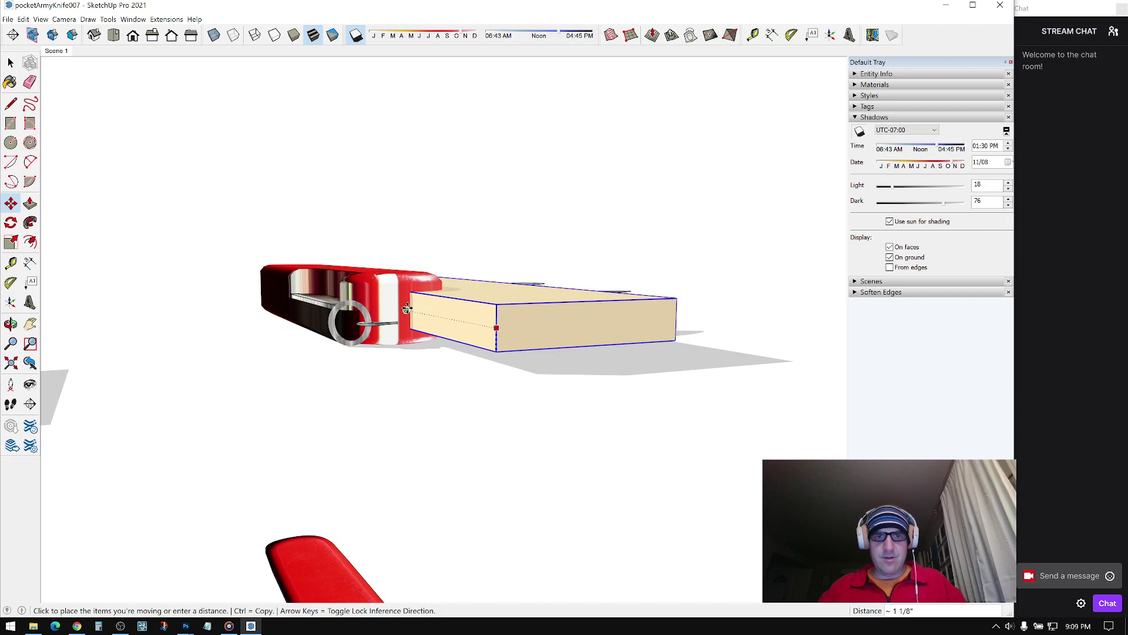
Step: Group the joined handle and the box together
{"action": "scroll", "coordinate": [520, 333], "scroll_direction": "down", "scroll_amount": 3}
{"action": "middle_click_drag", "start_coordinate": [520, 333], "coordinate": [496, 354]}
{"action": "key", "text": "space"}
{"action": "scroll", "coordinate": [439, 299], "scroll_direction": "up", "scroll_amount": 2}
{"action": "left_click", "coordinate": [415, 289]}
{"action": "left_click", "coordinate": [496, 355], "text": "ctrl"}
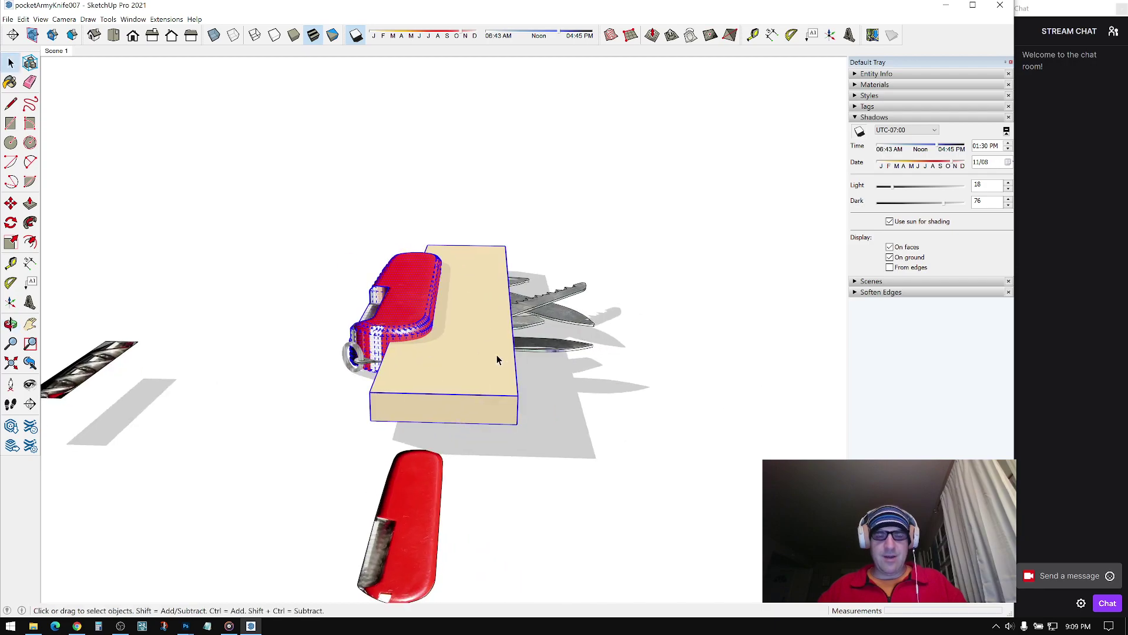
{"action": "right_click", "coordinate": [461, 345]}
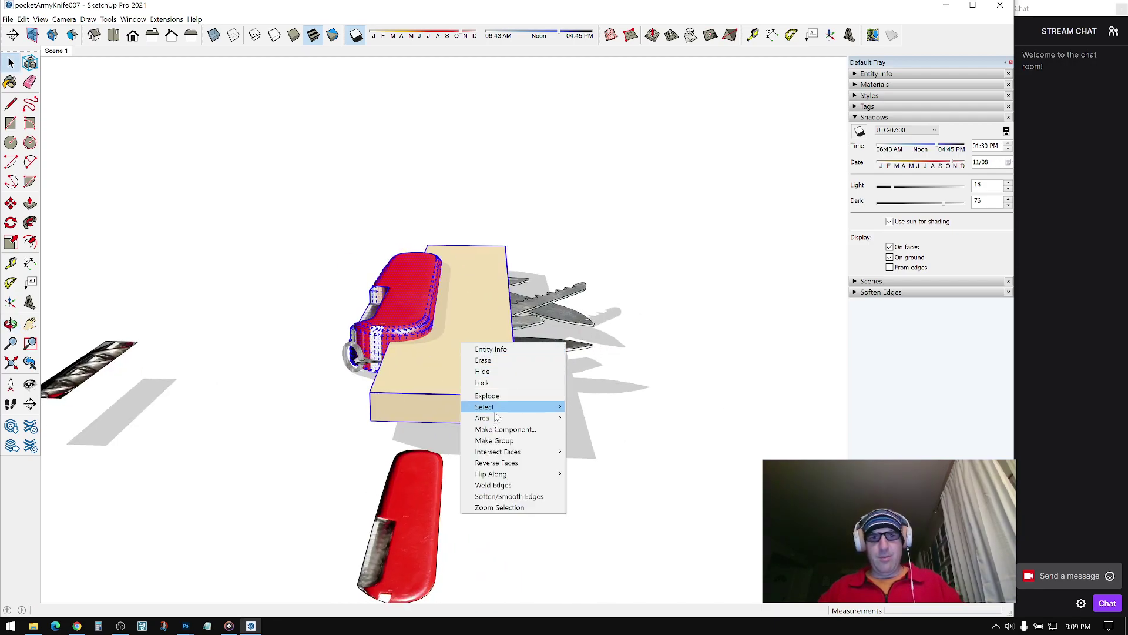
{"action": "left_click", "coordinate": [496, 440]}
Step: Open the handle-and-box group for editing and hide the rest of the model
{"action": "middle_click_drag", "start_coordinate": [451, 378], "coordinate": [482, 320]}
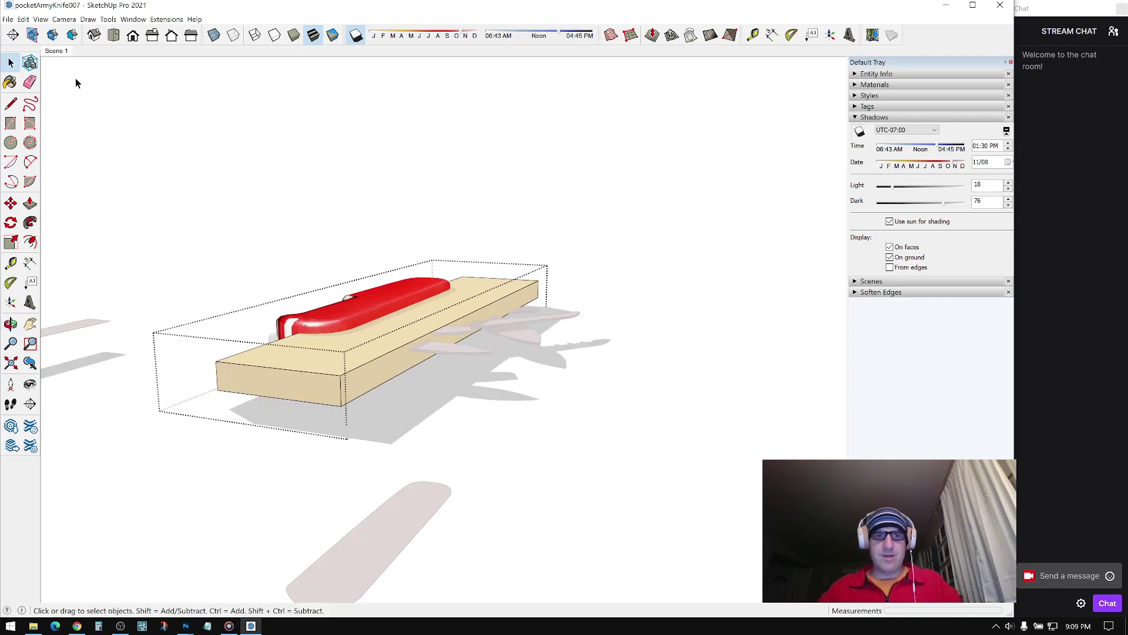
{"action": "left_click", "coordinate": [60, 22]}
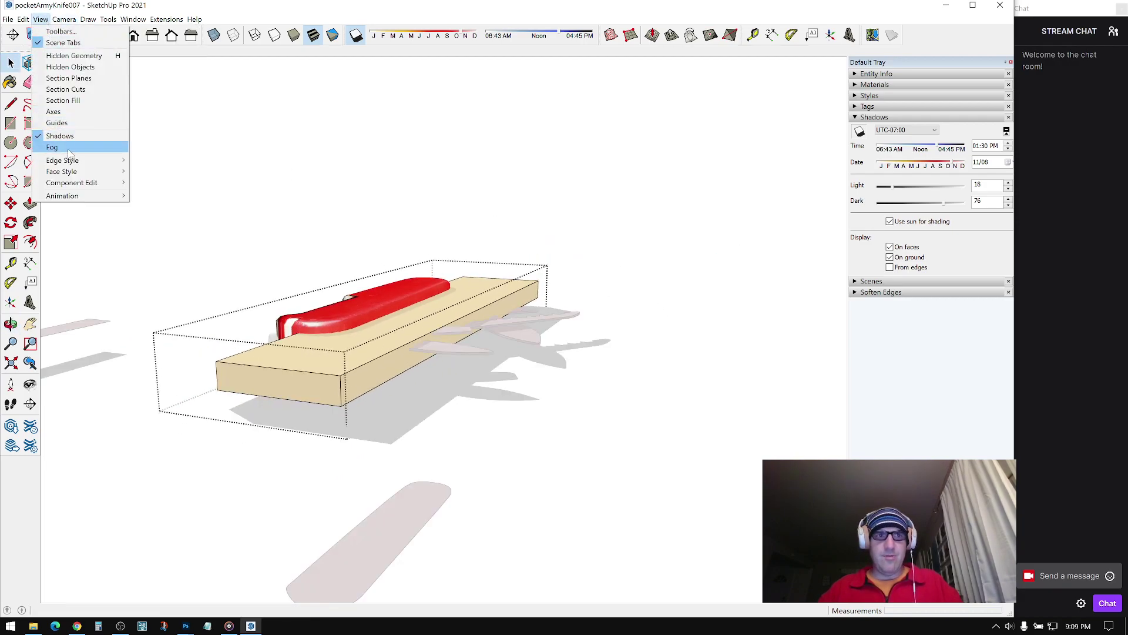
{"action": "mouse_move", "coordinate": [80, 184]}
{"action": "left_click", "coordinate": [173, 183]}
{"action": "middle_click_drag", "start_coordinate": [173, 183], "coordinate": [656, 169]}
Step: Explode the nested handle and box groups inside the combined group
{"action": "left_click", "coordinate": [348, 317]}
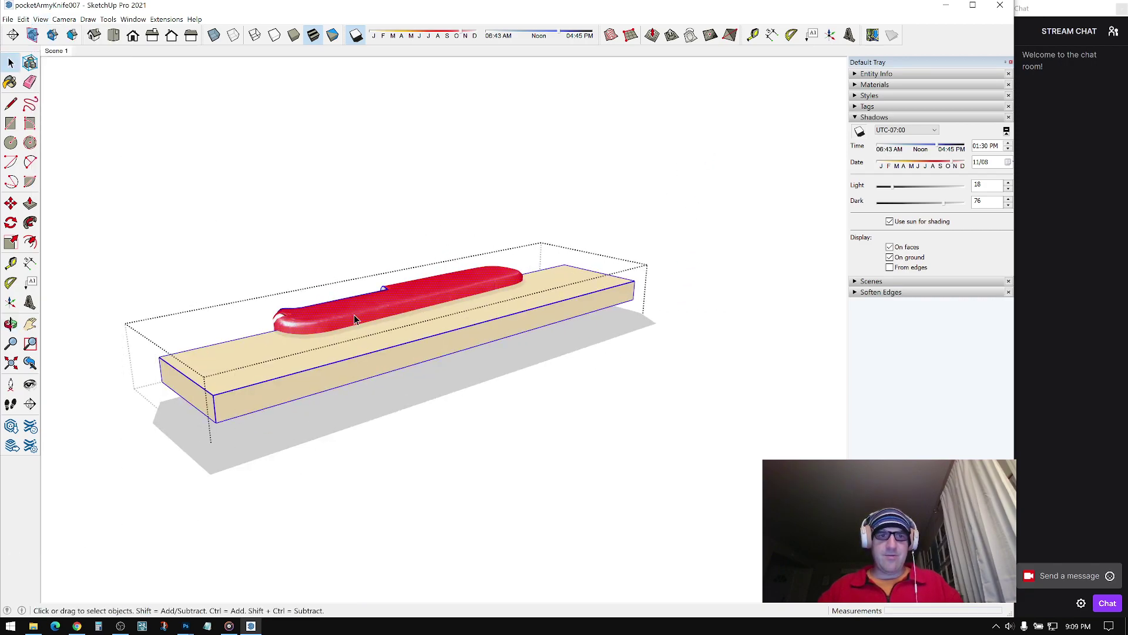
{"action": "right_click", "coordinate": [394, 317]}
{"action": "left_click", "coordinate": [421, 370]}
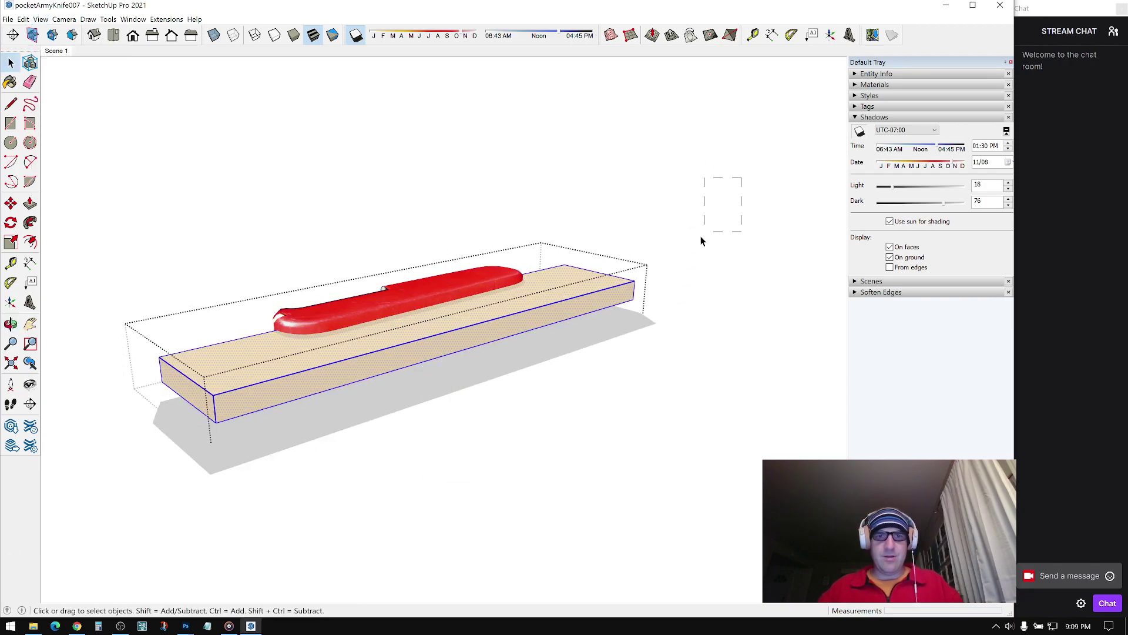
Step: Select the handle and box geometry and intersect the faces with the selection
{"action": "left_click", "coordinate": [376, 326]}
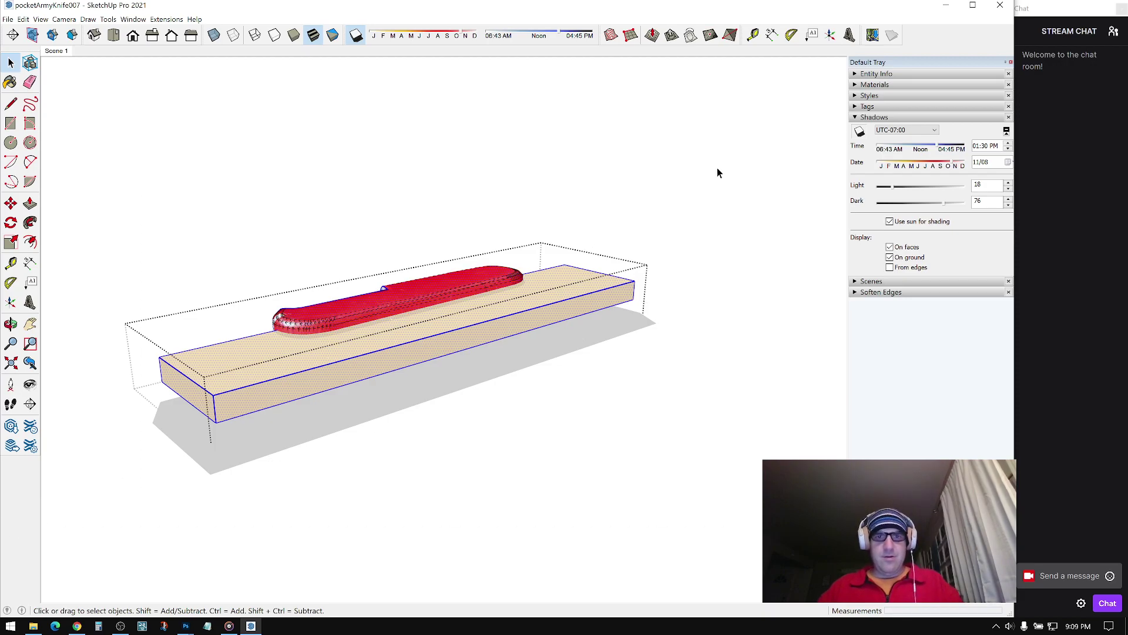
{"action": "right_click", "coordinate": [351, 330]}
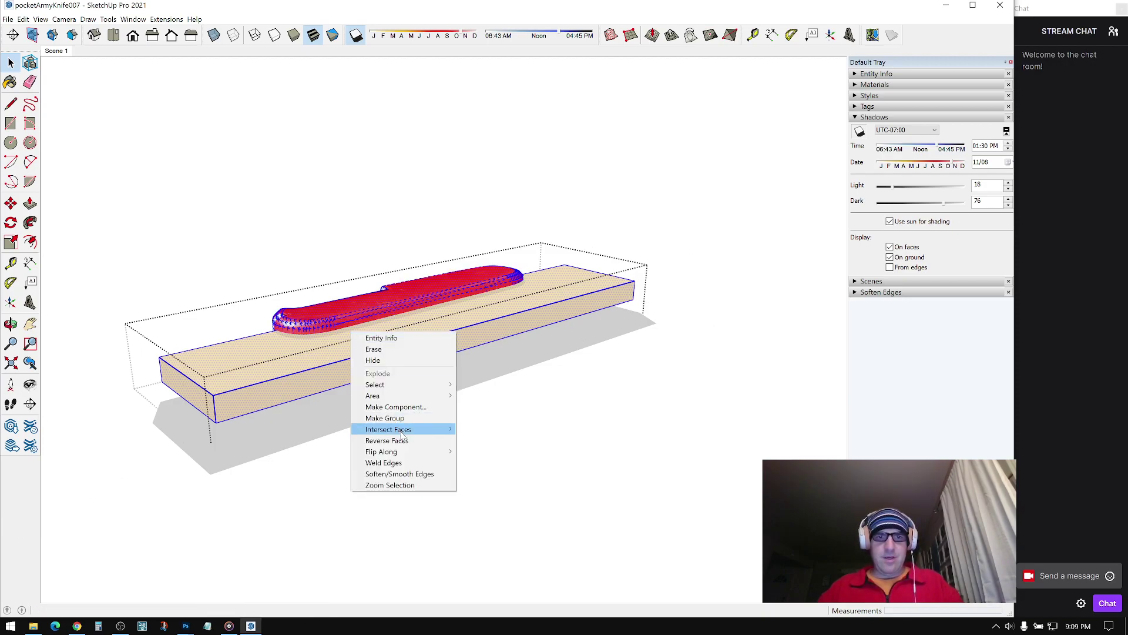
{"action": "mouse_move", "coordinate": [404, 434]}
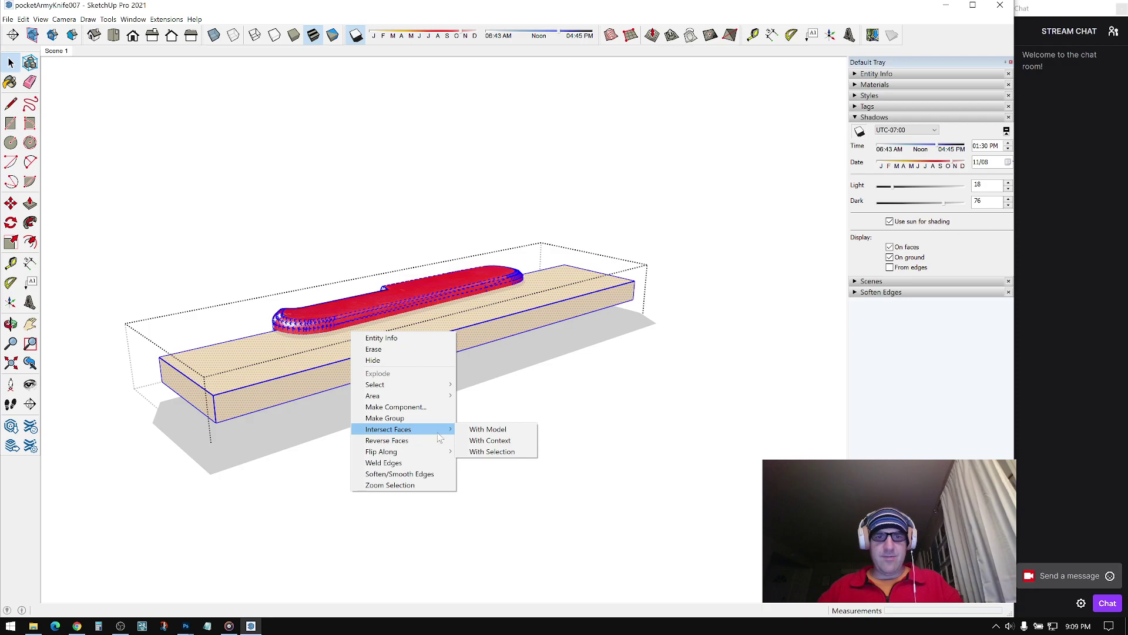
{"action": "left_click", "coordinate": [492, 452]}
Step: Delete the outer faces and edges of the box on the blade side of the handle
{"action": "middle_click_drag", "start_coordinate": [312, 349], "coordinate": [444, 309]}
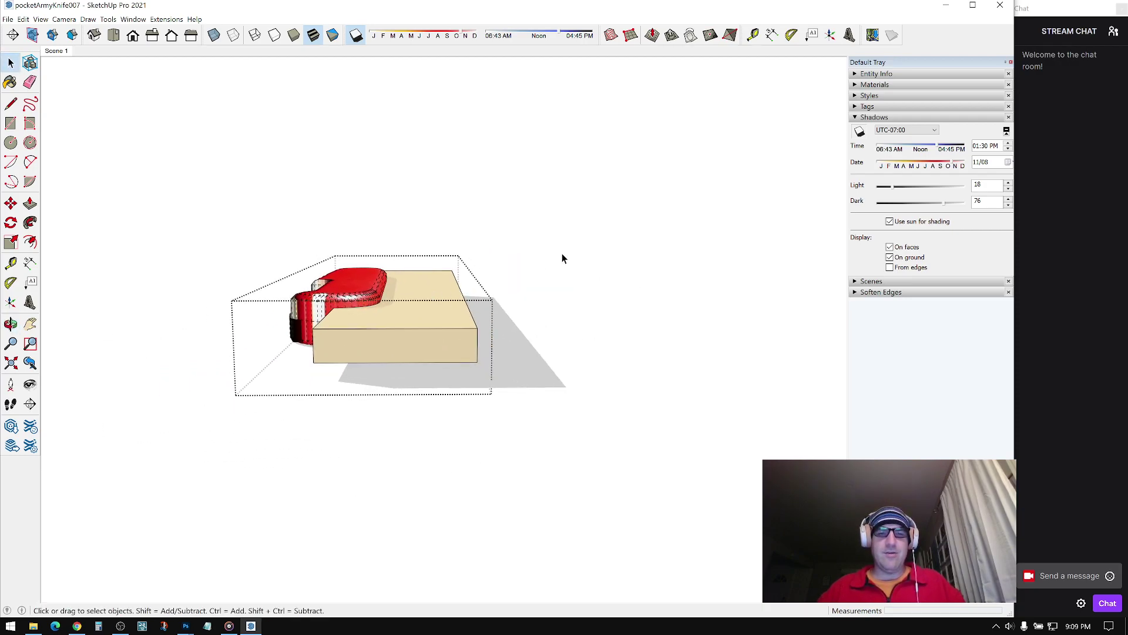
{"action": "left_click_drag", "start_coordinate": [451, 412], "coordinate": [429, 433]}
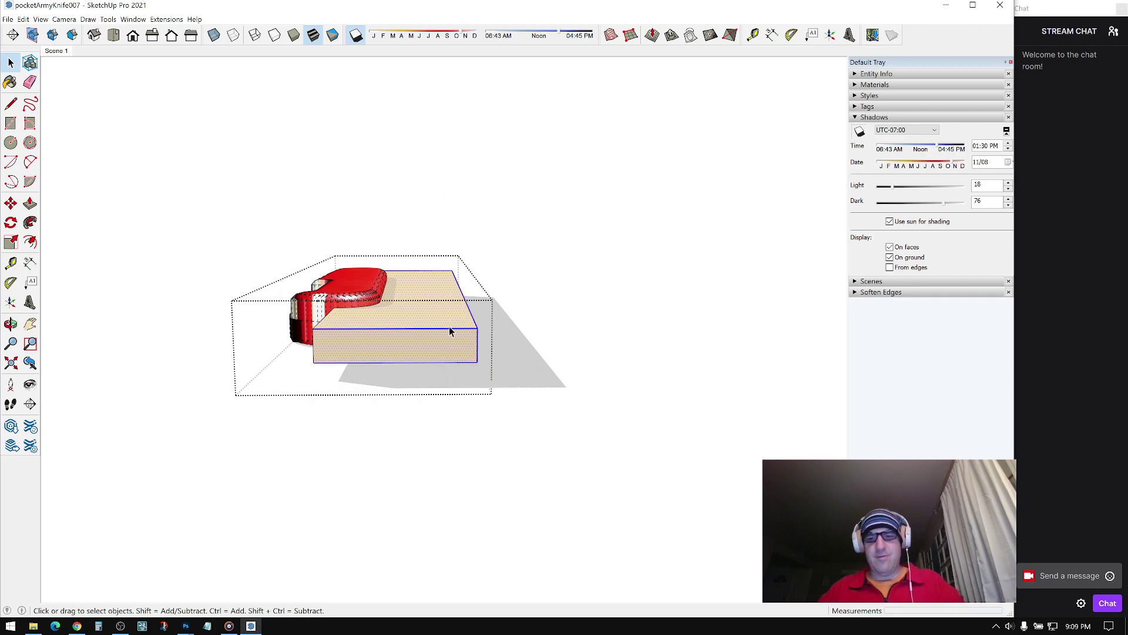
{"action": "key", "text": "Delete"}
Step: Erase the leftover box faces that stick out past both ends of the handle
{"action": "middle_click_drag", "start_coordinate": [440, 308], "coordinate": [237, 292]}
{"action": "scroll", "coordinate": [237, 292], "scroll_direction": "up", "scroll_amount": 3}
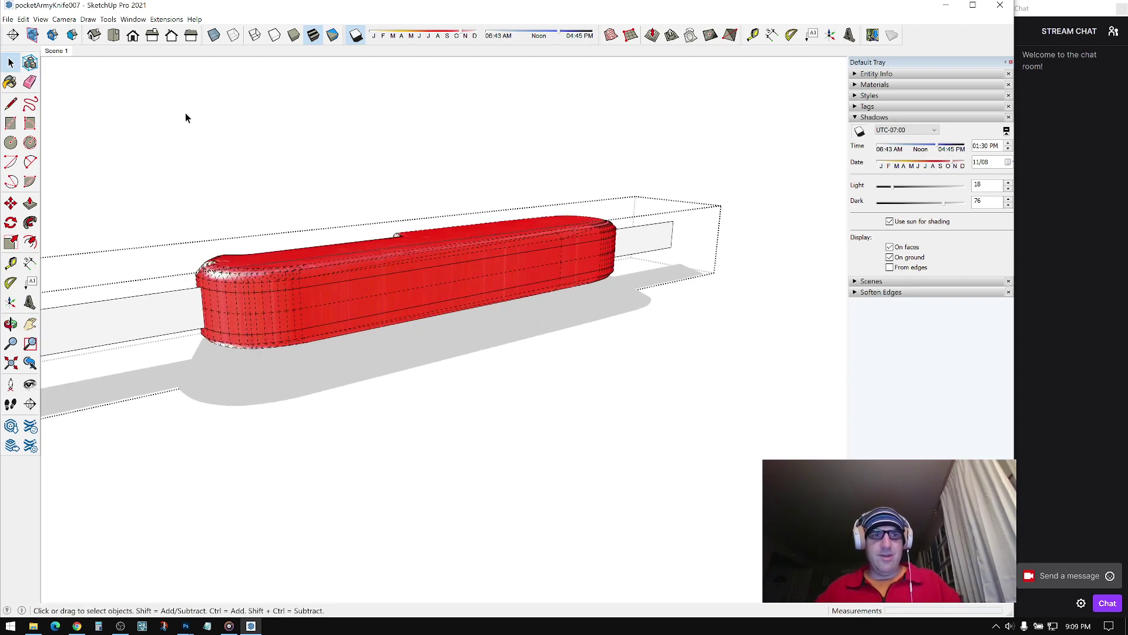
{"action": "middle_click_drag", "start_coordinate": [312, 230], "coordinate": [457, 208], "text": "shift"}
{"action": "key", "text": "e"}
{"action": "middle_click_drag", "start_coordinate": [134, 374], "coordinate": [410, 302]}
{"action": "key", "text": "space"}
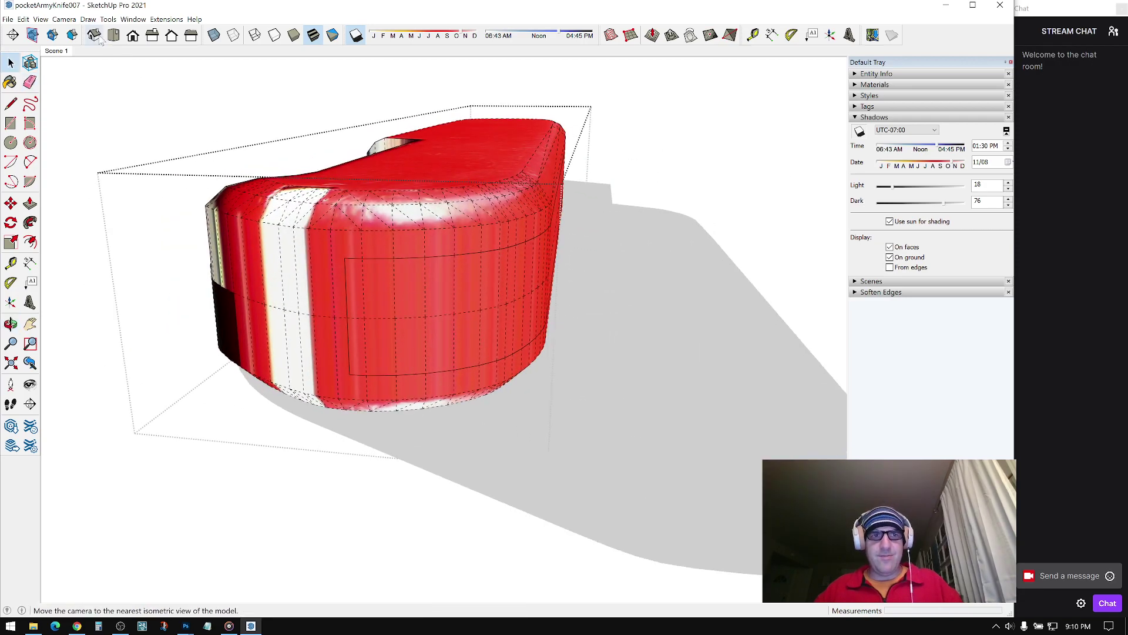
Step: Turn off hidden geometry and clear the handle faces inside the intersected outline to open the blade slot
{"action": "left_click", "coordinate": [64, 19]}
{"action": "left_click", "coordinate": [61, 56]}
{"action": "middle_click_drag", "start_coordinate": [485, 318], "coordinate": [377, 307]}
{"action": "middle_click_drag", "start_coordinate": [504, 333], "coordinate": [701, 242]}
{"action": "middle_click_drag", "start_coordinate": [402, 294], "coordinate": [442, 319]}
{"action": "double_click", "coordinate": [412, 316]}
{"action": "triple_click", "coordinate": [412, 316]}
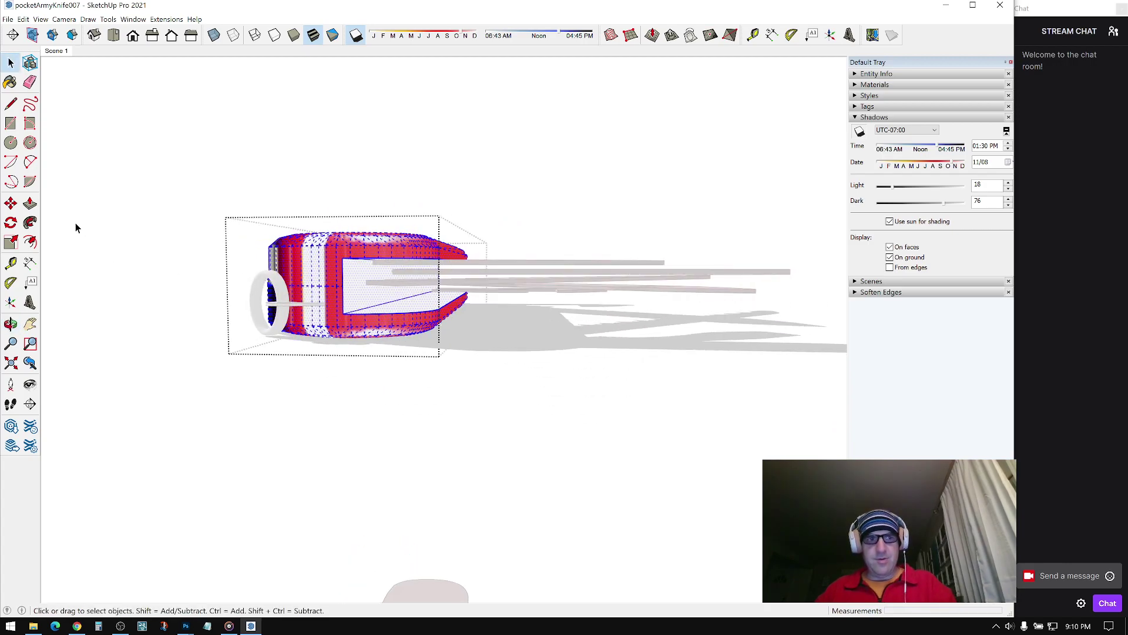
{"action": "key", "text": "Escape"}
{"action": "key", "text": "Escape"}
{"action": "left_click", "coordinate": [30, 203]}
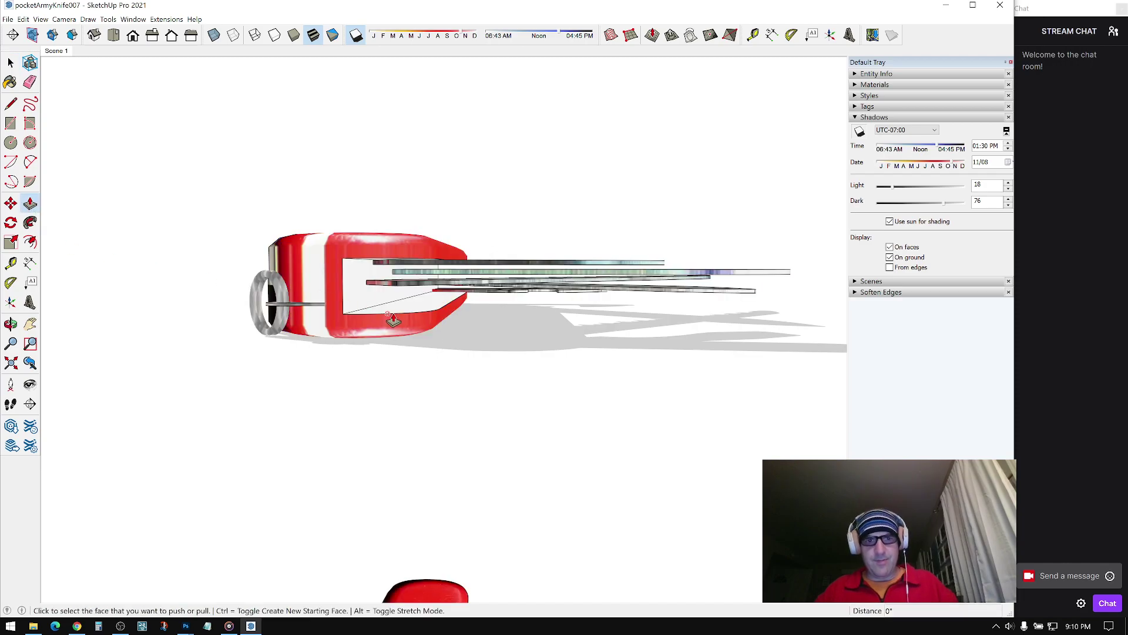
{"action": "key", "text": "space"}
Step: Open the handle group and push/pull the lower inner face of the blade slot about 3/16"
{"action": "triple_click", "coordinate": [393, 315]}
{"action": "left_click", "coordinate": [30, 202]}
{"action": "left_click", "coordinate": [388, 310]}
{"action": "mouse_move", "coordinate": [395, 309]}
{"action": "middle_mouse_down"}
{"action": "mouse_move", "coordinate": [411, 277]}
{"action": "mouse_move", "coordinate": [407, 292]}
{"action": "middle_mouse_up"}
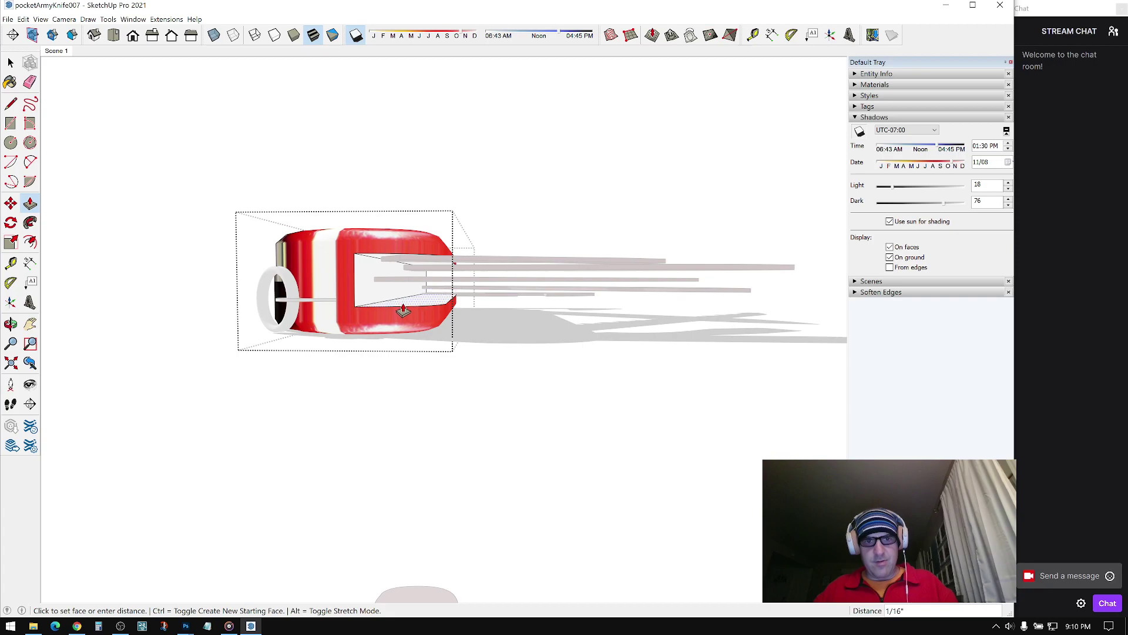
{"action": "left_click", "coordinate": [403, 306]}
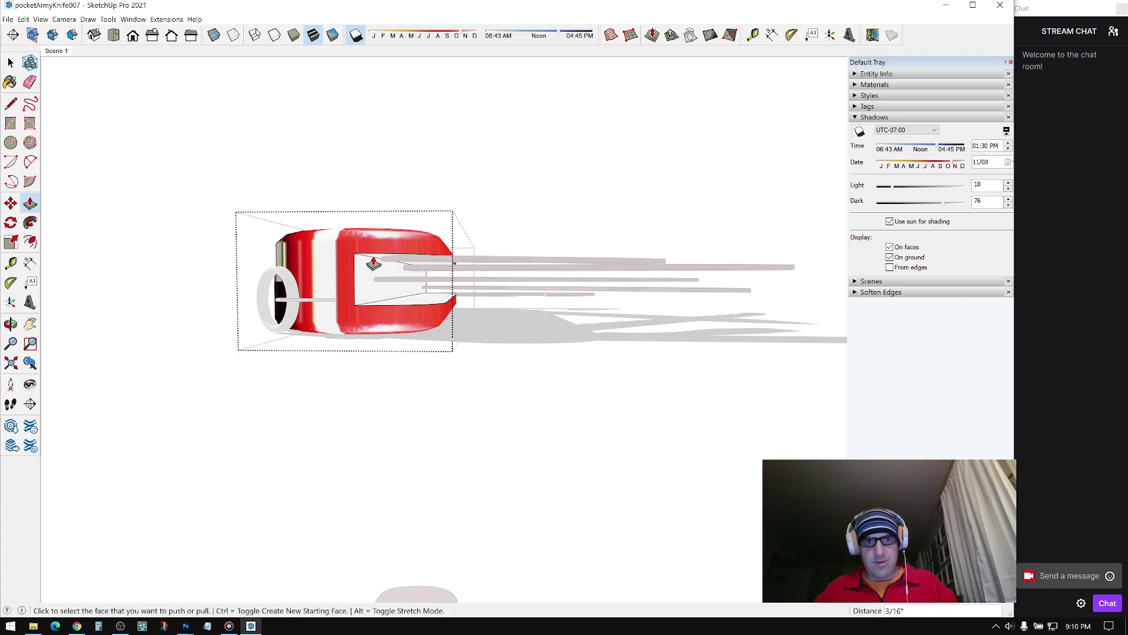
Step: Select all the open blades and scale them down along the blue axis to fit within the slot
{"action": "left_click", "coordinate": [10, 62]}
{"action": "left_click", "coordinate": [274, 131]}
{"action": "left_click_drag", "start_coordinate": [679, 184], "coordinate": [544, 334]}
{"action": "key", "text": "s"}
{"action": "left_click_drag", "start_coordinate": [563, 262], "coordinate": [562, 296]}
{"action": "key", "text": "space"}
{"action": "left_click", "coordinate": [588, 217]}
Step: Open the handle group and paint the blade slot's inner face with the sharp-wing-tool-red-equipment-metal material
{"action": "middle_click_drag", "start_coordinate": [588, 216], "coordinate": [331, 326]}
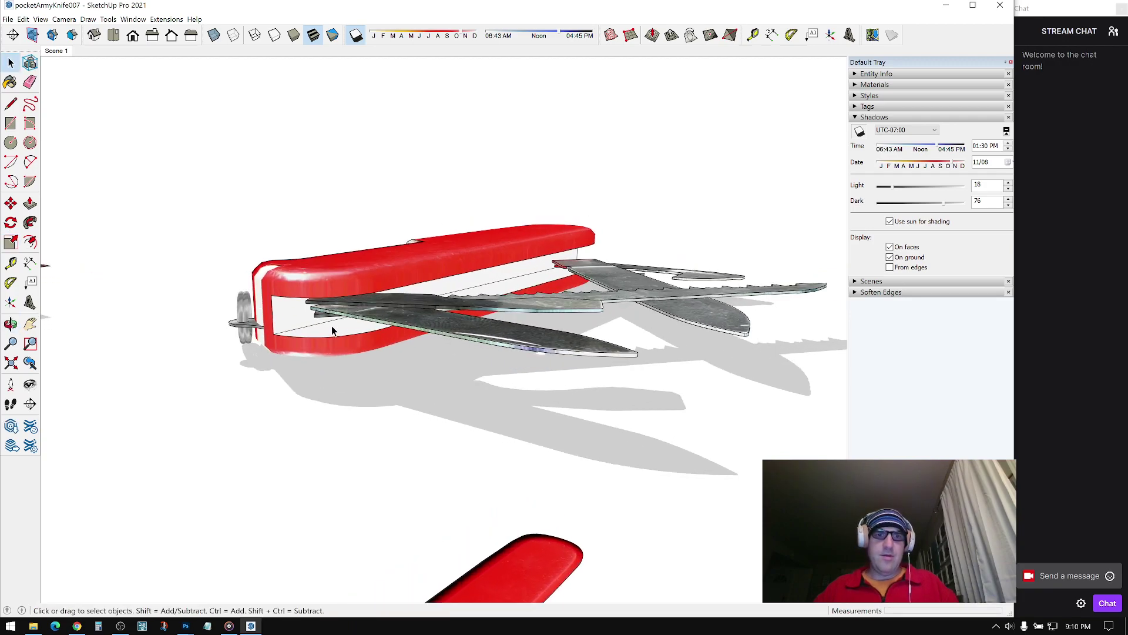
{"action": "double_click", "coordinate": [328, 327]}
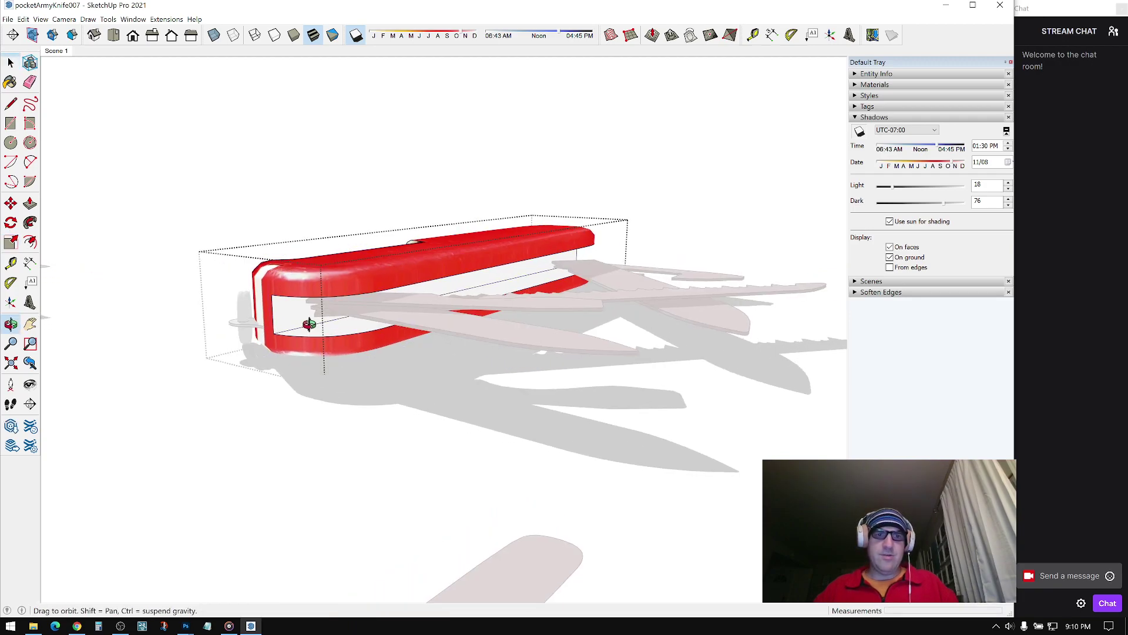
{"action": "left_click", "coordinate": [857, 118]}
{"action": "left_click", "coordinate": [857, 85]}
{"action": "key", "text": "b"}
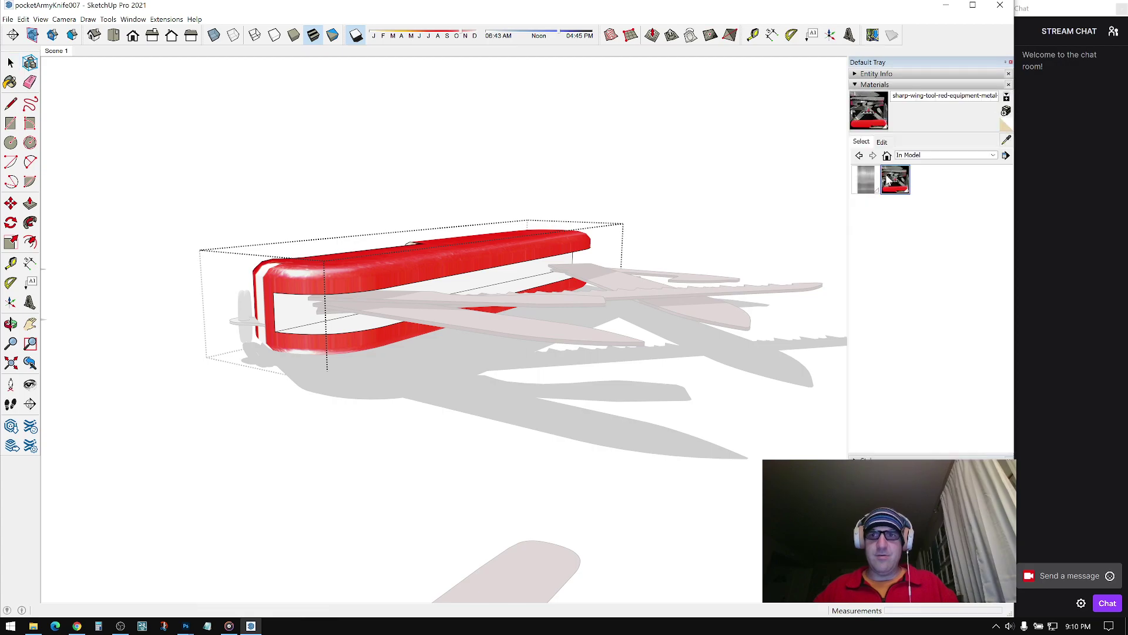
{"action": "left_click", "coordinate": [331, 322]}
{"action": "middle_click_drag", "start_coordinate": [333, 322], "coordinate": [552, 276]}
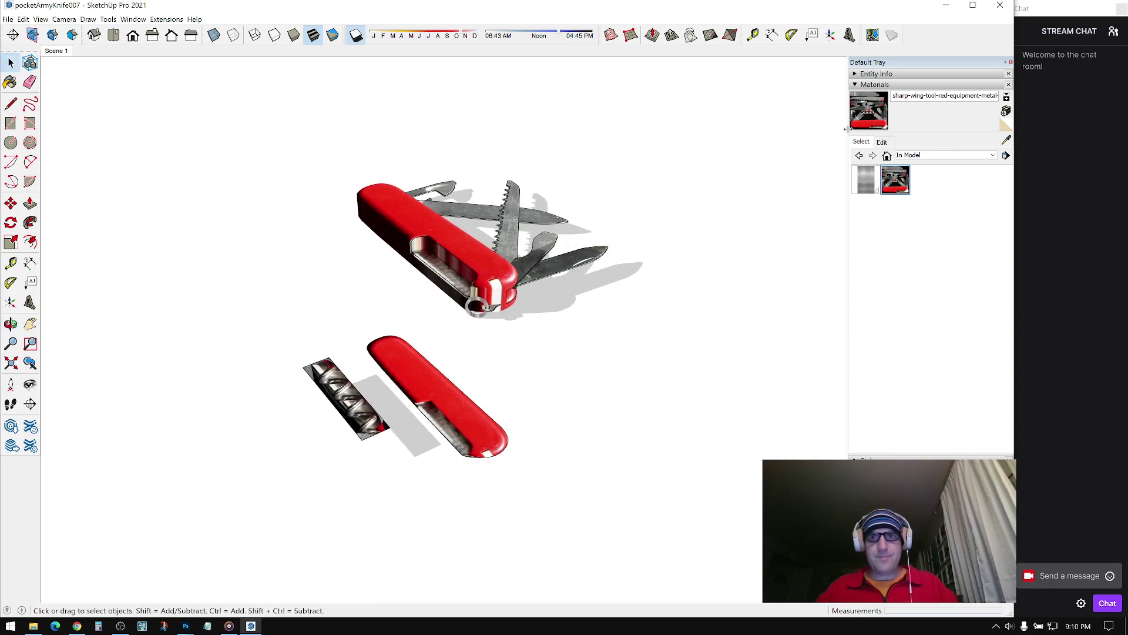
Step: Delete the spare flat red handle piece lying beside the knife
{"action": "left_click", "coordinate": [858, 87]}
{"action": "middle_click_drag", "start_coordinate": [627, 325], "coordinate": [485, 371]}
{"action": "left_click", "coordinate": [482, 376]}
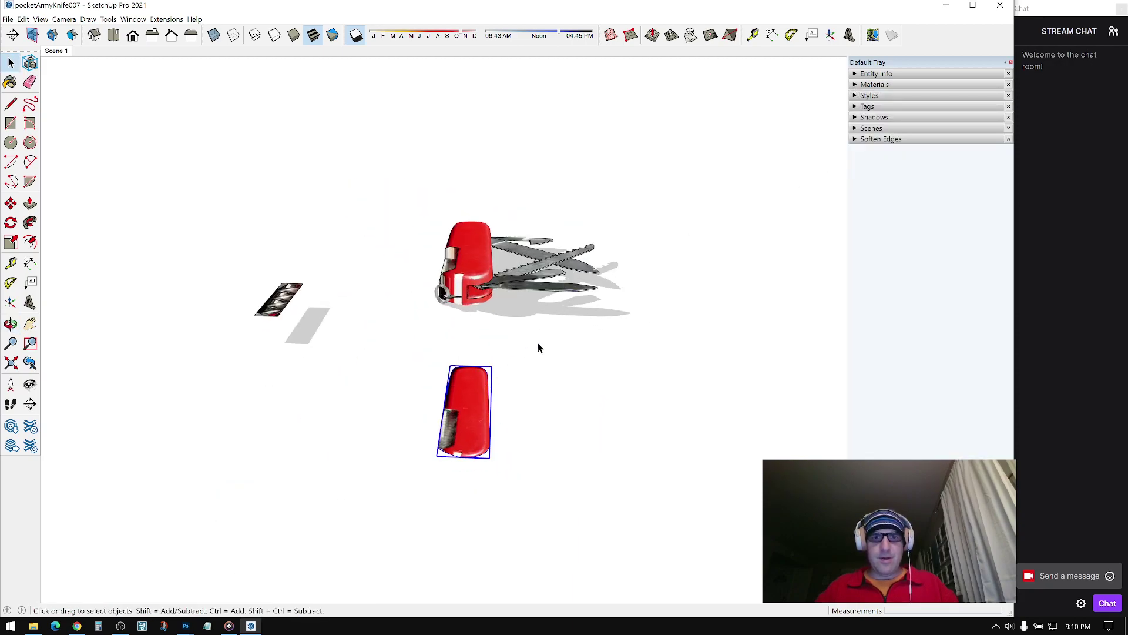
{"action": "key", "text": "Delete"}
Step: Move the flat corkscrew image piece to the key-ring end of the knife
{"action": "middle_click_drag", "start_coordinate": [616, 447], "coordinate": [643, 504]}
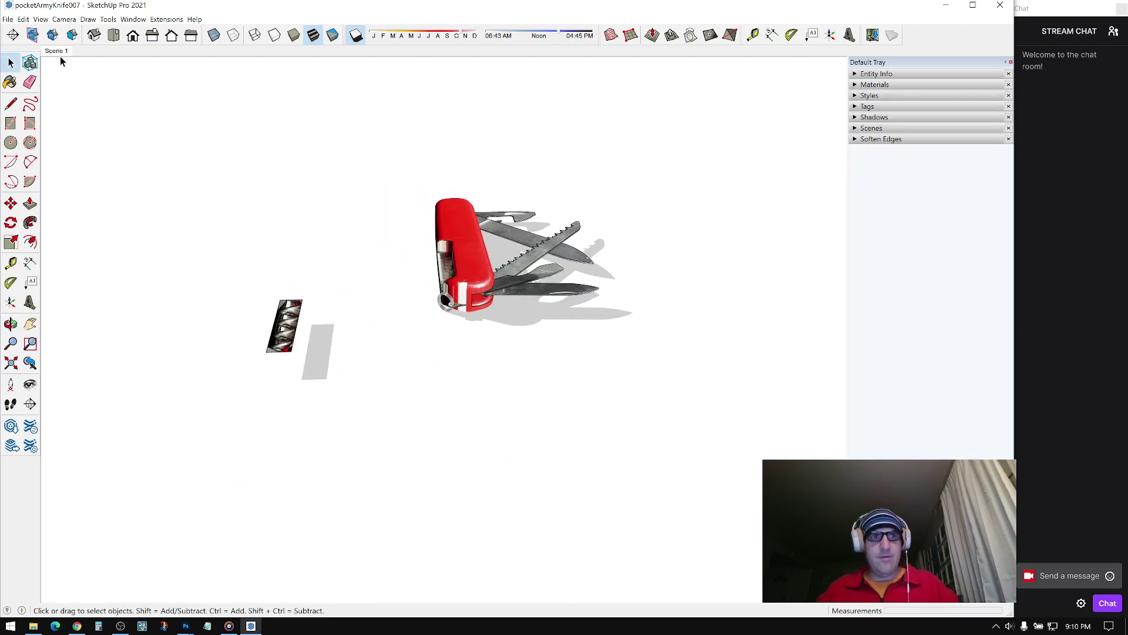
{"action": "left_click", "coordinate": [279, 320]}
{"action": "middle_click_drag", "start_coordinate": [275, 356], "coordinate": [253, 506]}
{"action": "key", "text": "m"}
{"action": "left_click", "coordinate": [253, 506]}
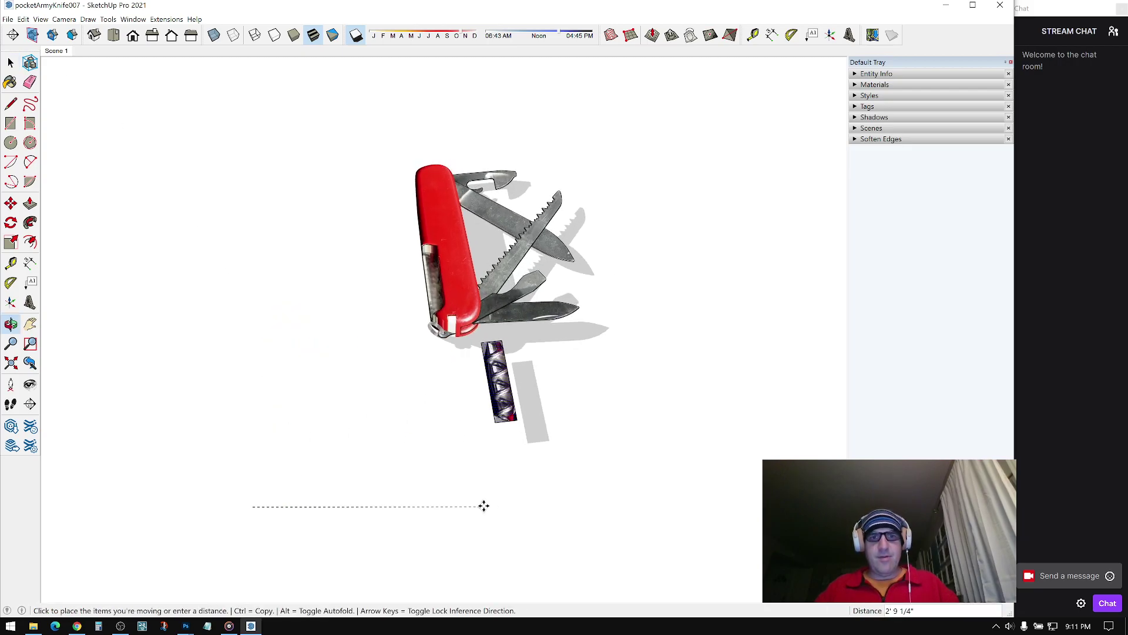
{"action": "left_click", "coordinate": [520, 537]}
{"action": "middle_click_drag", "start_coordinate": [480, 525], "coordinate": [611, 512]}
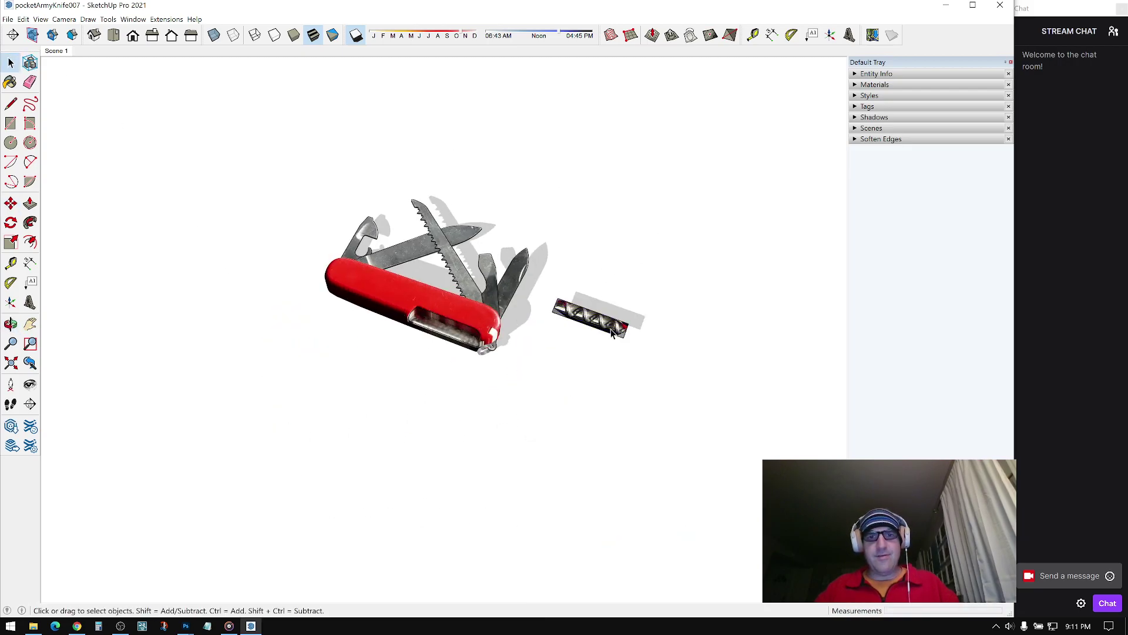
Step: Restore the Scene 1 view and move the corkscrew image piece to the open ground beyond the blade tips
{"action": "left_click", "coordinate": [56, 50]}
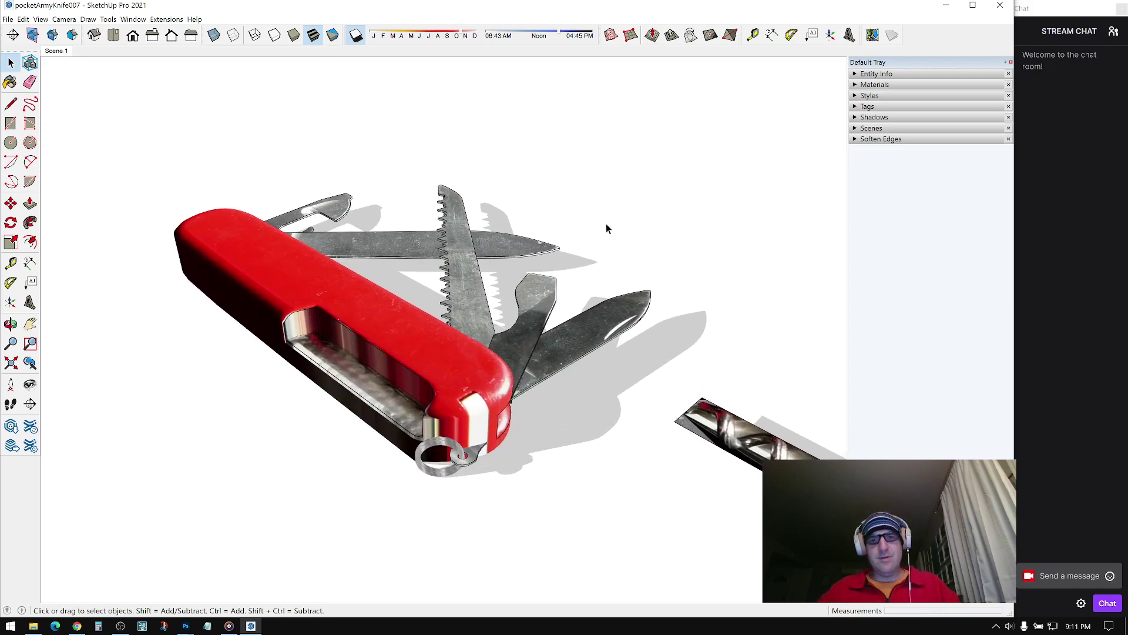
{"action": "key", "text": "m"}
{"action": "left_click", "coordinate": [750, 529]}
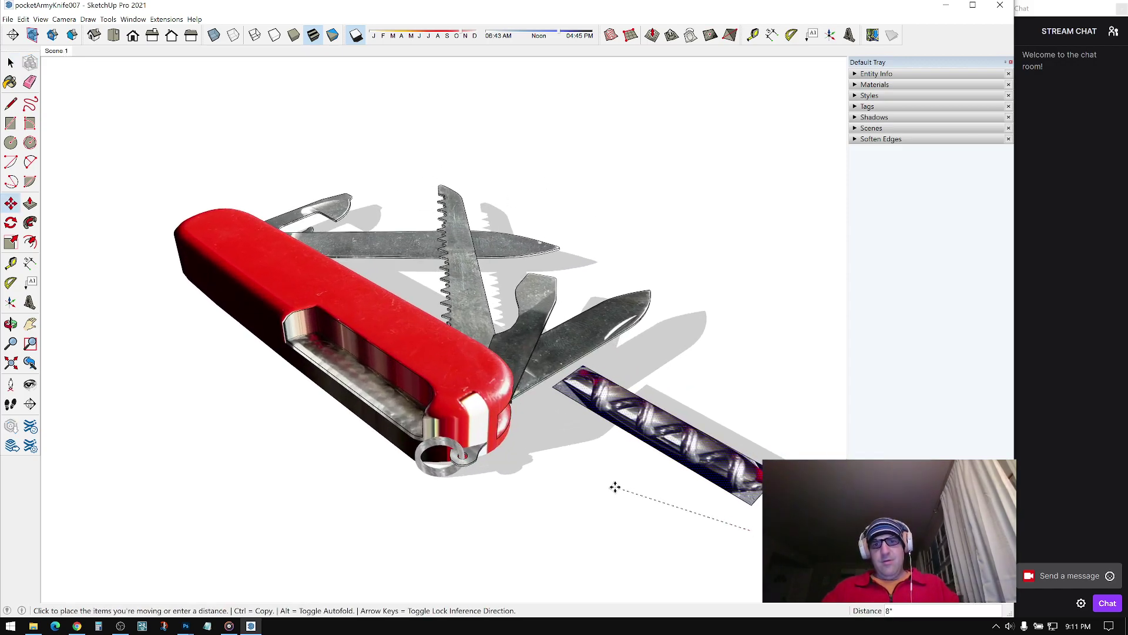
{"action": "key", "text": "Escape"}
{"action": "left_click", "coordinate": [794, 444]}
{"action": "left_click", "coordinate": [742, 402]}
{"action": "key", "text": "space"}
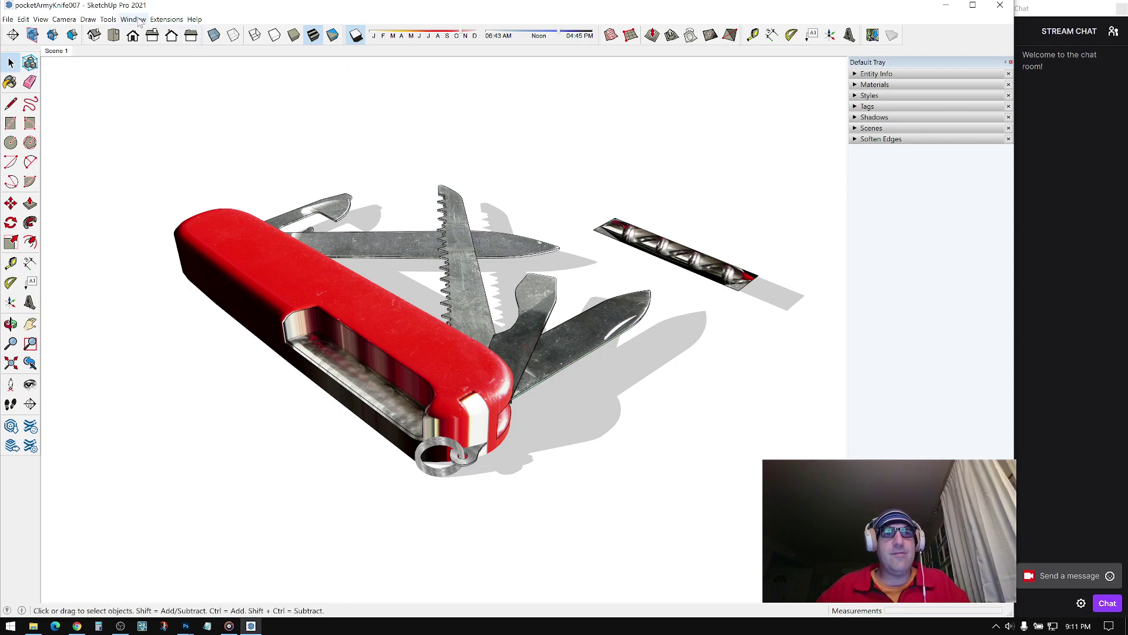
Step: Save the model as a new file named pocketArmyKnife008
{"action": "left_click", "coordinate": [8, 21]}
{"action": "left_click", "coordinate": [29, 79]}
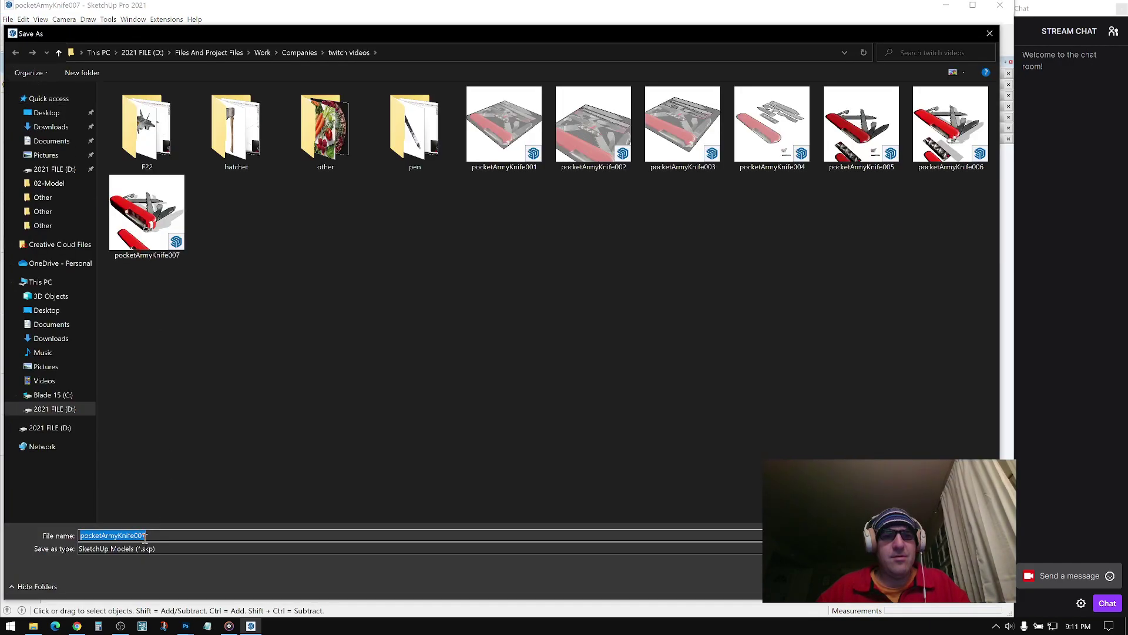
{"action": "left_click_drag", "start_coordinate": [144, 537], "coordinate": [147, 536]}
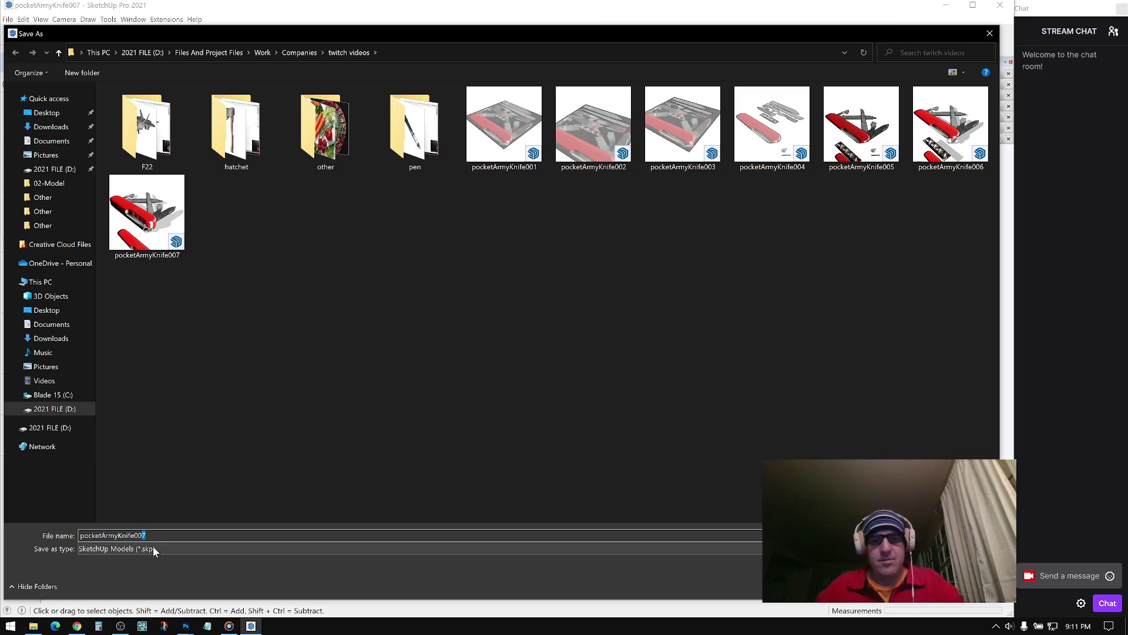
{"action": "type", "text": "8"}
{"action": "key", "text": "Return"}
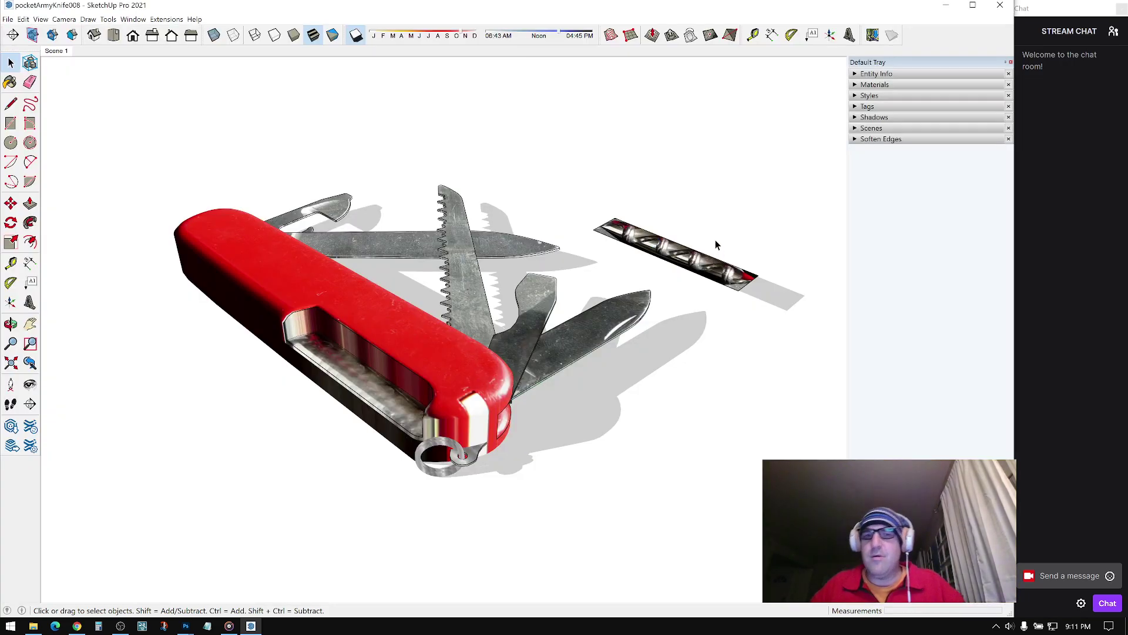
Step: Rotate the corkscrew image 90 degrees about its short end edge so it stands upright
{"action": "scroll", "coordinate": [762, 281], "scroll_direction": "up", "scroll_amount": 5}
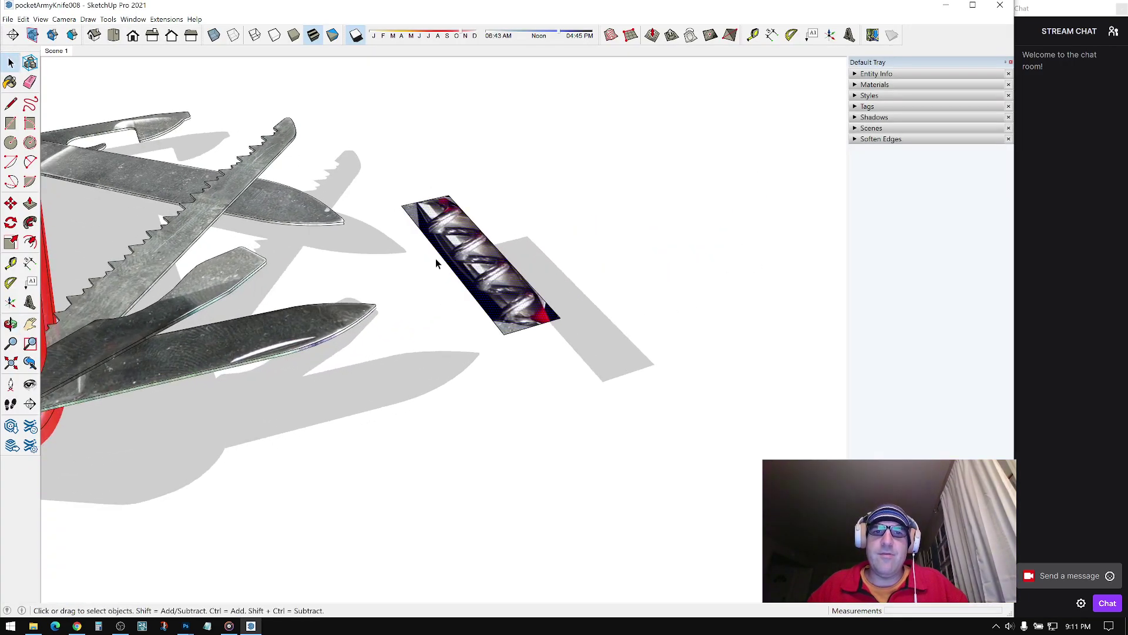
{"action": "key", "text": "q"}
{"action": "left_click", "coordinate": [533, 326]}
{"action": "left_click", "coordinate": [578, 316]}
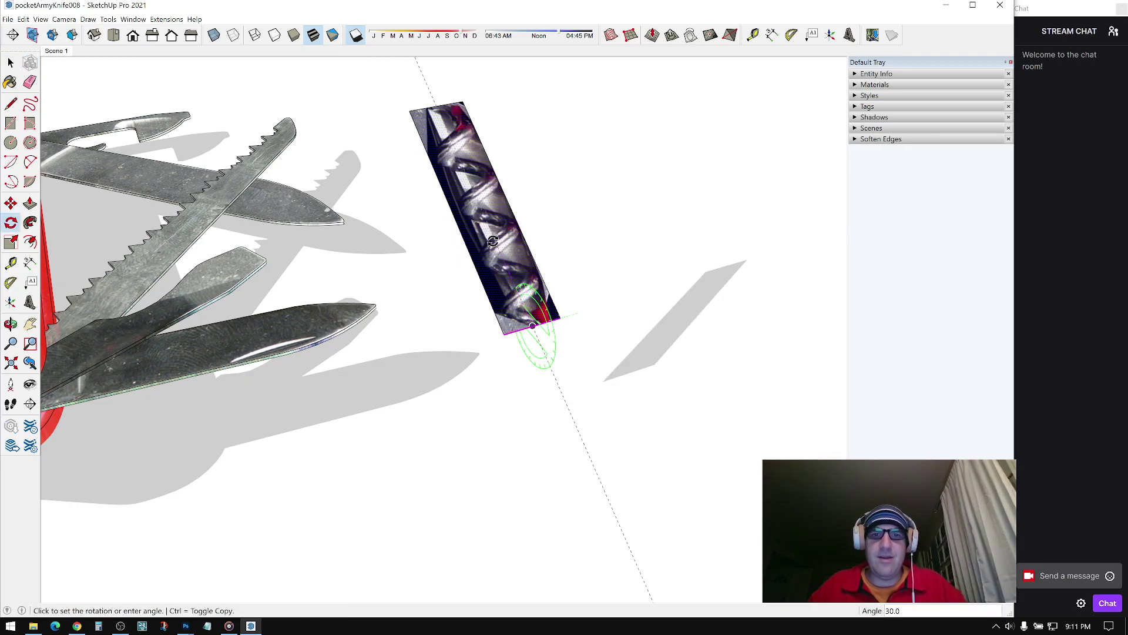
{"action": "type", "text": "90"}
{"action": "key", "text": "Return"}
Step: Draw a line outward from the midpoint of the corkscrew image's lower edge and a horizontal circle of about 7/16" radius centred on its end
{"action": "scroll", "coordinate": [494, 242], "scroll_direction": "down", "scroll_amount": 2}
{"action": "middle_click_drag", "start_coordinate": [630, 281], "coordinate": [485, 404]}
{"action": "scroll", "coordinate": [555, 282], "scroll_direction": "up", "scroll_amount": 3}
{"action": "key", "text": "l"}
{"action": "left_click", "coordinate": [445, 386]}
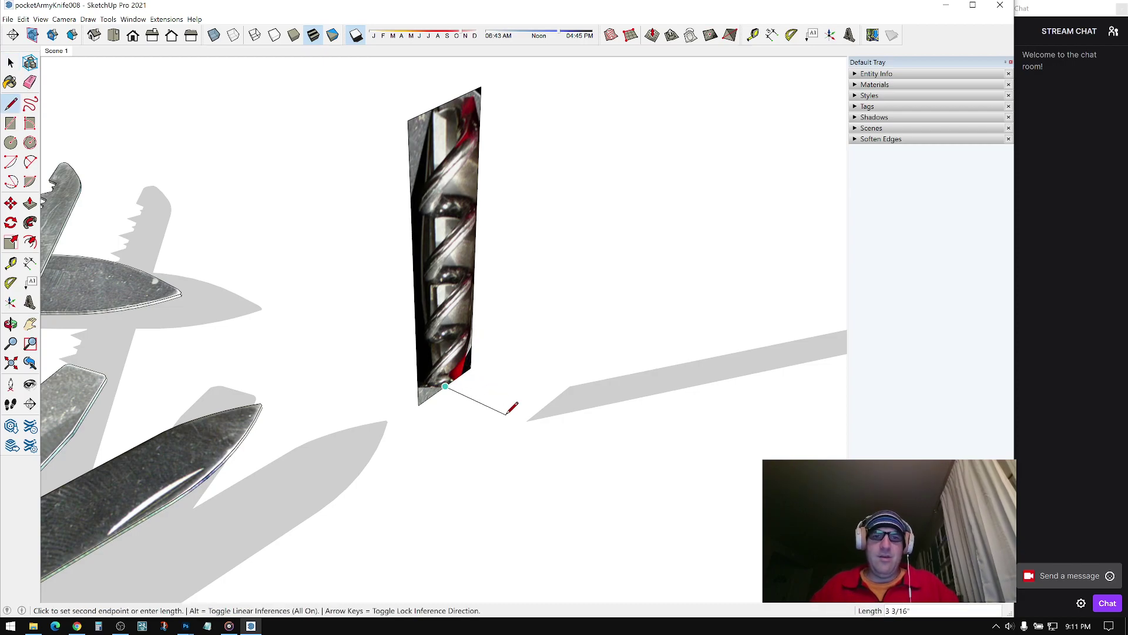
{"action": "middle_click_drag", "start_coordinate": [502, 422], "coordinate": [421, 385]}
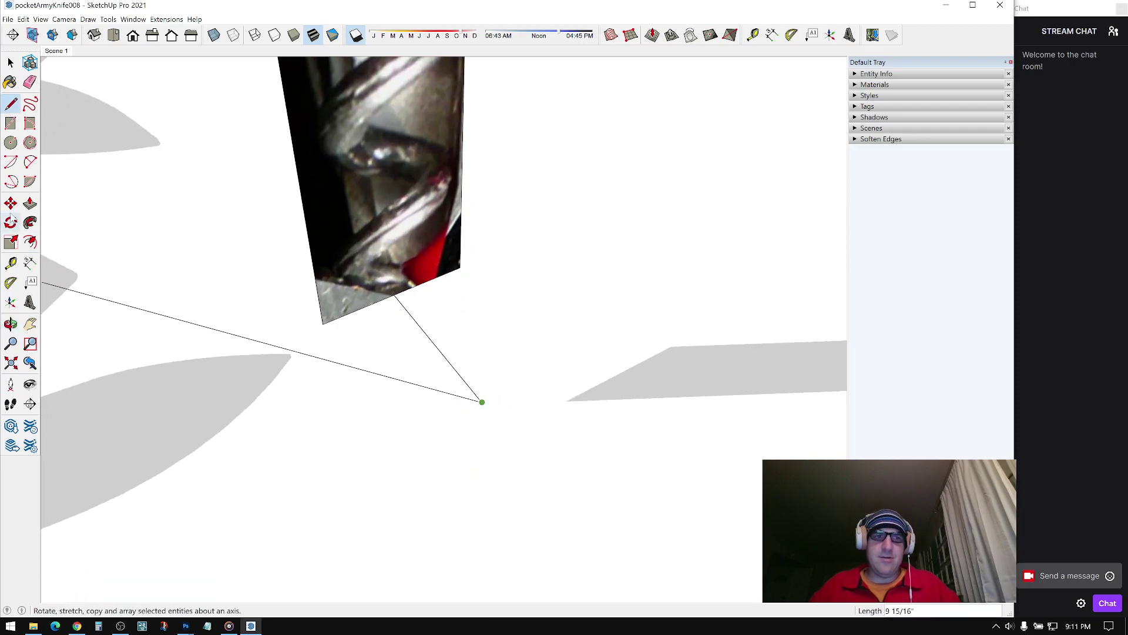
{"action": "left_click", "coordinate": [10, 142]}
{"action": "left_click", "coordinate": [483, 402]}
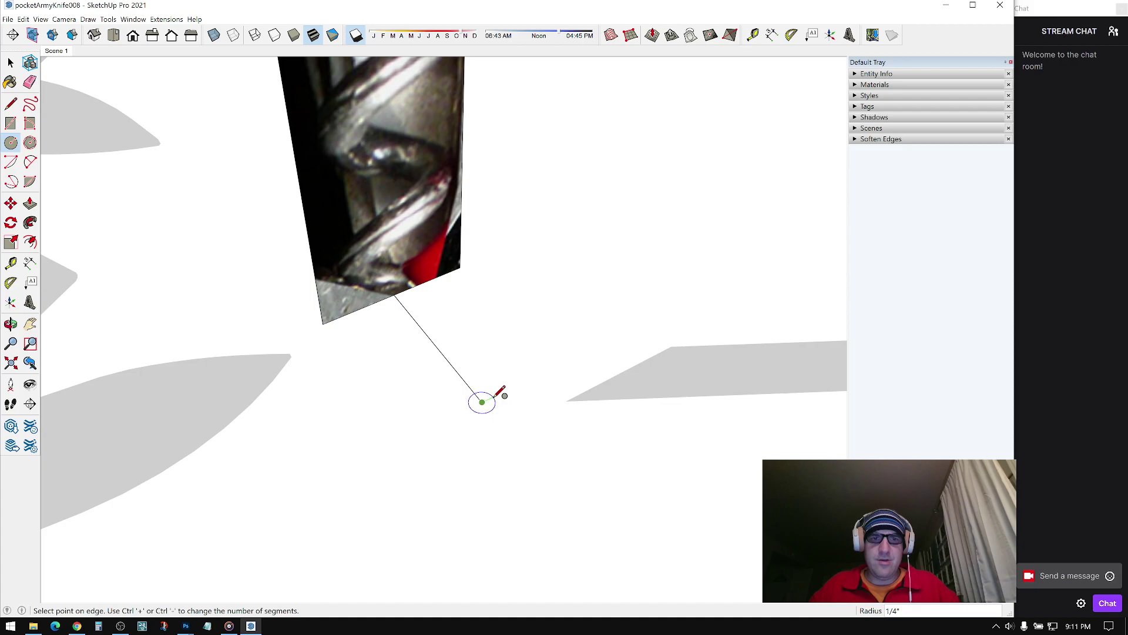
{"action": "left_click", "coordinate": [504, 393]}
Step: Erase the guide line that joins the circle's centre to the corkscrew image
{"action": "mouse_move", "coordinate": [517, 398]}
{"action": "middle_mouse_down"}
{"action": "mouse_move", "coordinate": [418, 411]}
{"action": "mouse_move", "coordinate": [403, 385]}
{"action": "mouse_move", "coordinate": [414, 383]}
{"action": "middle_mouse_up"}
{"action": "left_click", "coordinate": [448, 407]}
{"action": "left_click", "coordinate": [473, 407]}
{"action": "key", "text": "space"}
{"action": "key", "text": "e"}
{"action": "key", "text": "space"}
{"action": "key", "text": "e"}
{"action": "left_click", "coordinate": [446, 370]}
{"action": "key", "text": "space"}
{"action": "left_click", "coordinate": [469, 404]}
{"action": "key", "text": "s"}
{"action": "left_click", "coordinate": [472, 391]}
{"action": "left_click", "coordinate": [468, 394]}
{"action": "key", "text": "space"}
{"action": "left_click", "coordinate": [485, 387]}
Step: Set the shadow Dark value to 55
{"action": "middle_click_drag", "start_coordinate": [500, 379], "coordinate": [747, 343]}
{"action": "left_click", "coordinate": [870, 117]}
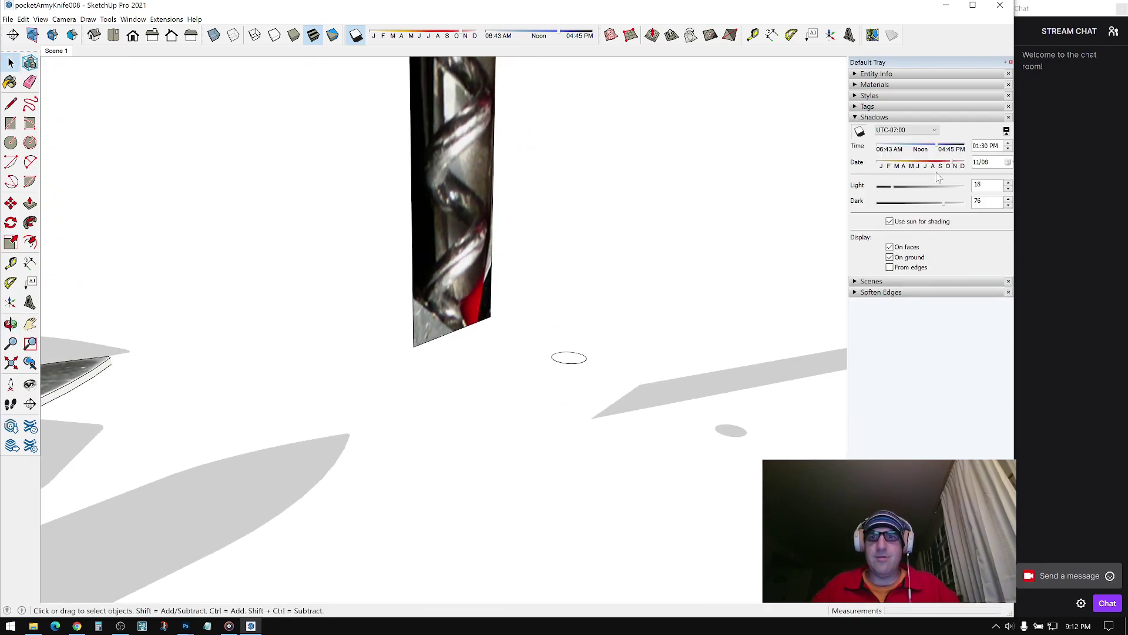
{"action": "left_click", "coordinate": [912, 203]}
{"action": "left_click_drag", "start_coordinate": [919, 208], "coordinate": [928, 208]}
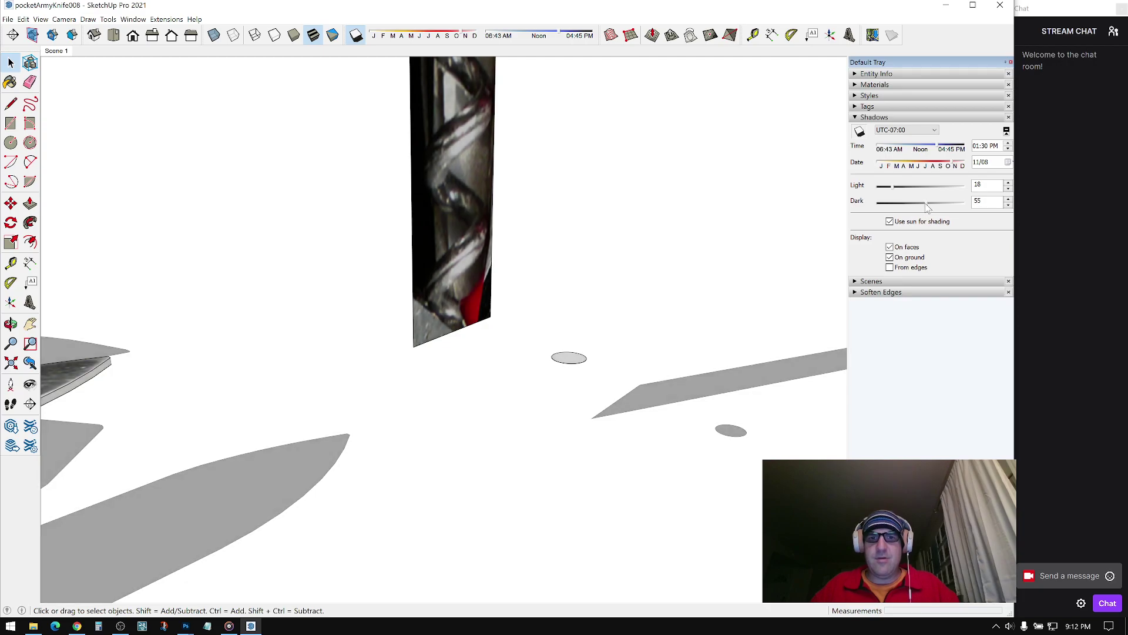
{"action": "left_click", "coordinate": [872, 118]}
Step: Try to push/pull the circle up about 1' 3 1/8" into a cylinder beside the corkscrew image
{"action": "middle_click_drag", "start_coordinate": [530, 296], "coordinate": [496, 375], "text": "shift"}
{"action": "scroll", "coordinate": [458, 394], "scroll_direction": "down", "scroll_amount": 3}
{"action": "middle_click_drag", "start_coordinate": [376, 352], "coordinate": [147, 243]}
{"action": "left_click", "coordinate": [29, 203]}
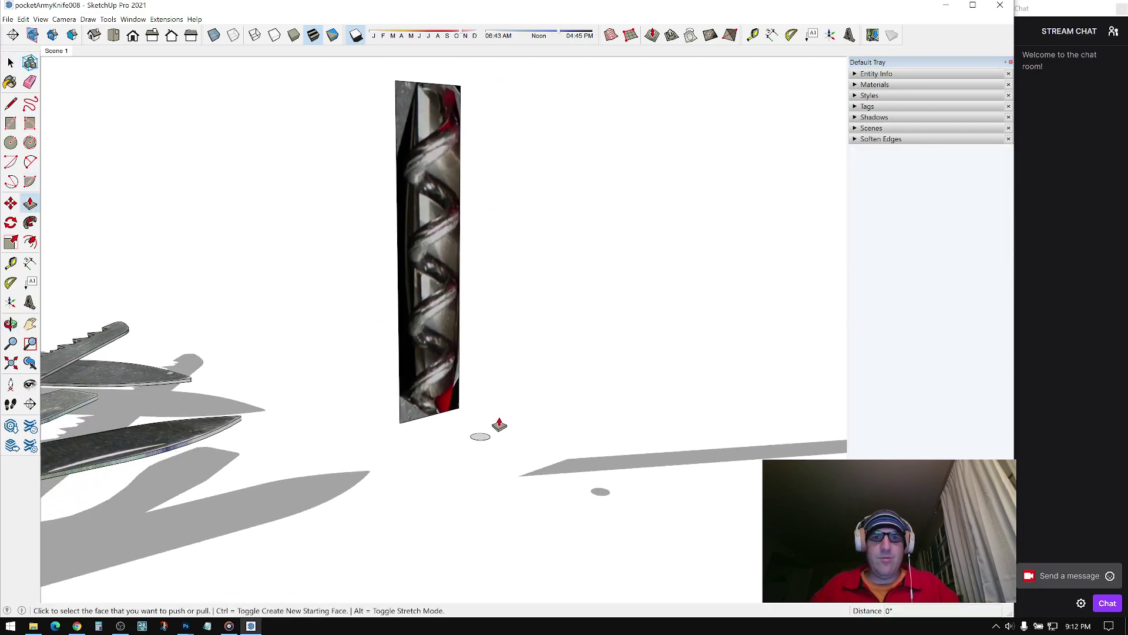
{"action": "left_click", "coordinate": [480, 437]}
{"action": "scroll", "coordinate": [490, 258], "scroll_direction": "down", "scroll_amount": 2}
{"action": "middle_click_drag", "start_coordinate": [490, 258], "coordinate": [503, 300]}
{"action": "scroll", "coordinate": [504, 300], "scroll_direction": "down", "scroll_amount": 1}
{"action": "scroll", "coordinate": [500, 108], "scroll_direction": "down", "scroll_amount": 2}
{"action": "mouse_move", "coordinate": [501, 108]}
{"action": "middle_mouse_down", "text": "shift"}
{"action": "mouse_move", "coordinate": [493, 186]}
{"action": "mouse_move", "coordinate": [436, 197]}
{"action": "middle_mouse_up", "text": "shift"}
{"action": "scroll", "coordinate": [435, 194], "scroll_direction": "down", "scroll_amount": 2}
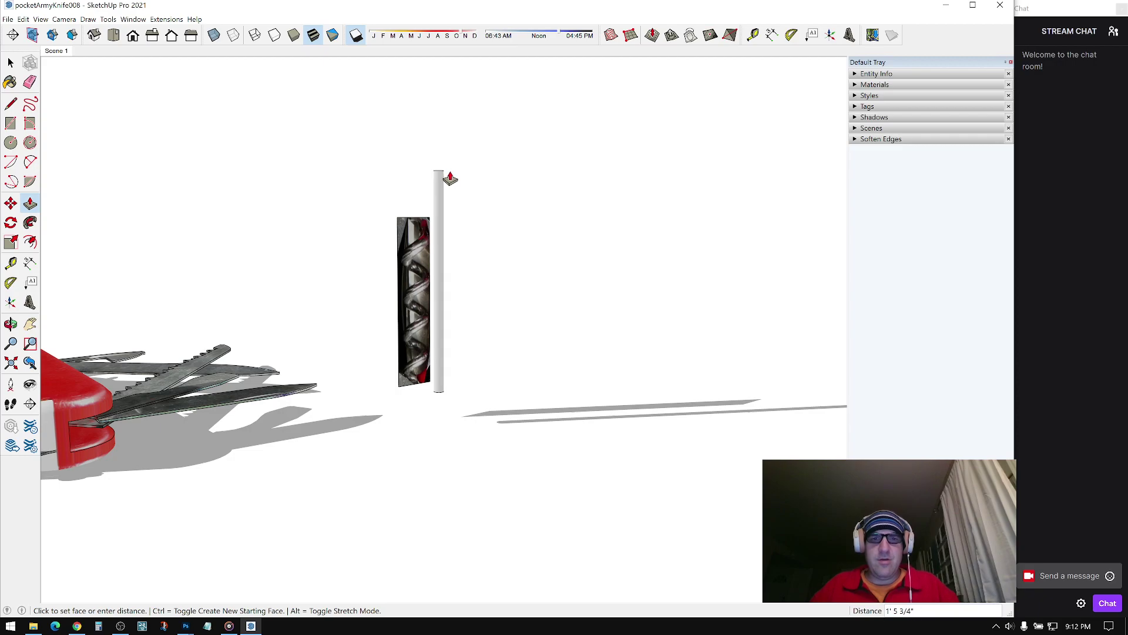
{"action": "left_click", "coordinate": [453, 210]}
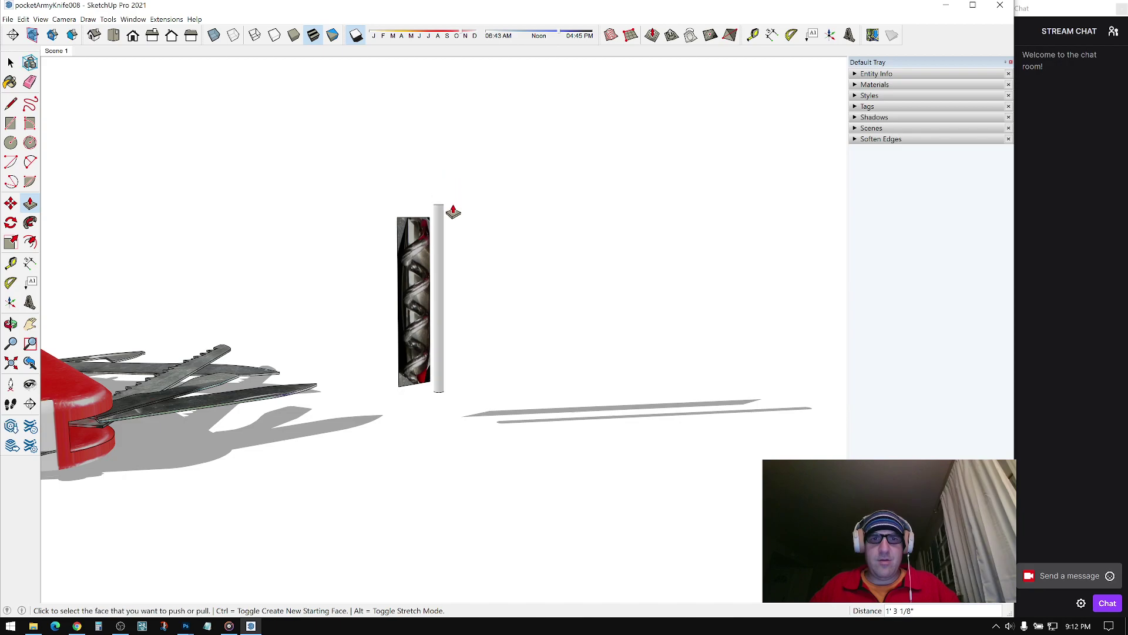
Step: Undo the circle's extrusion
{"action": "key", "text": "space"}
{"action": "middle_click_drag", "start_coordinate": [453, 212], "coordinate": [449, 288]}
{"action": "scroll", "coordinate": [432, 197], "scroll_direction": "up", "scroll_amount": 5}
{"action": "scroll", "coordinate": [448, 172], "scroll_direction": "up", "scroll_amount": 2}
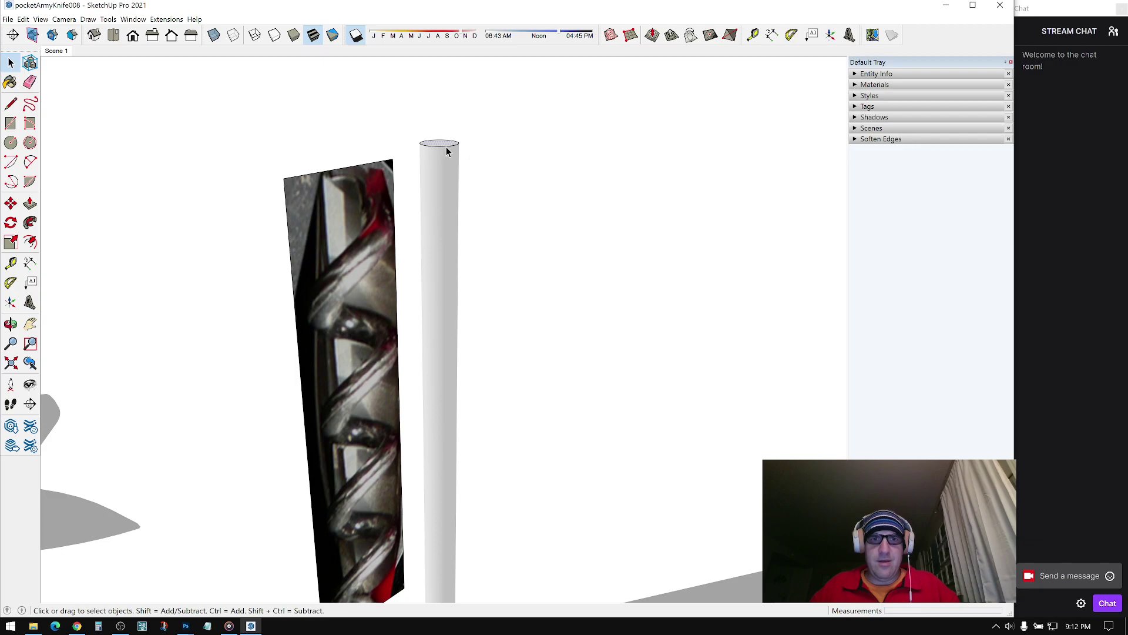
{"action": "middle_click_drag", "start_coordinate": [446, 152], "coordinate": [461, 366]}
{"action": "key", "text": "ctrl+z"}
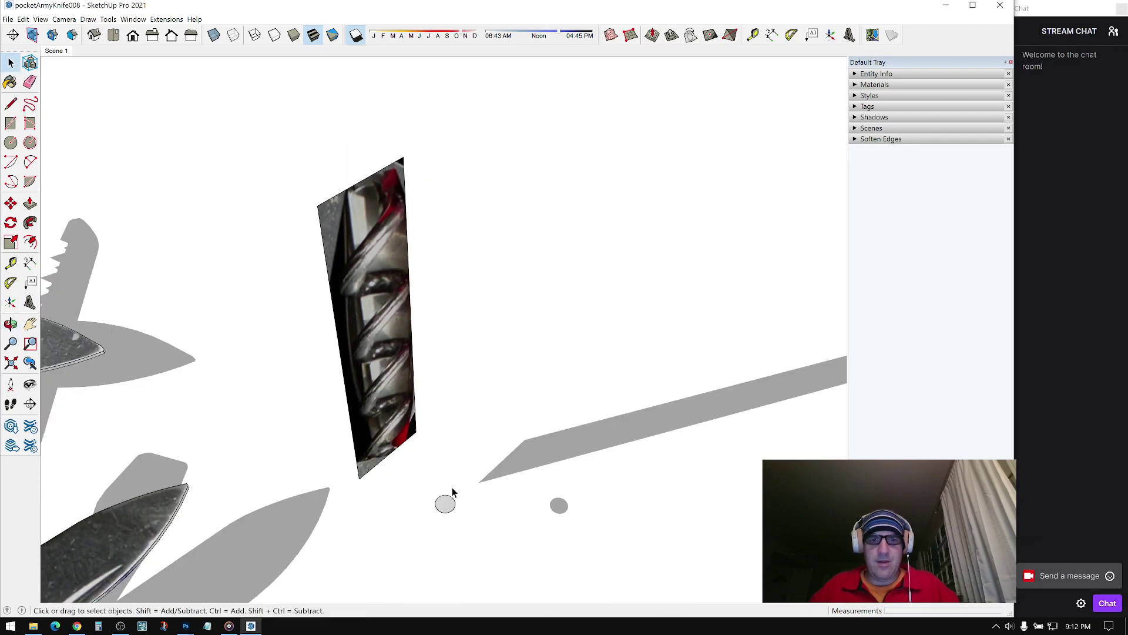
Step: Set the circle to 8 segments and push/pull it up to about the height of the corkscrew image
{"action": "left_click", "coordinate": [853, 76]}
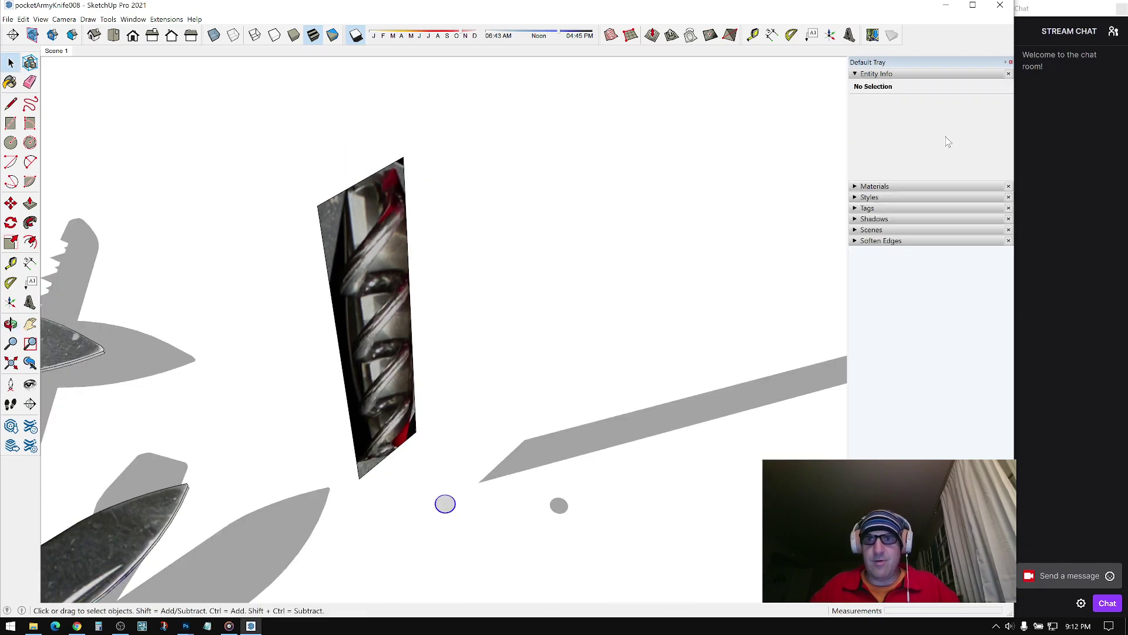
{"action": "left_click", "coordinate": [948, 129]}
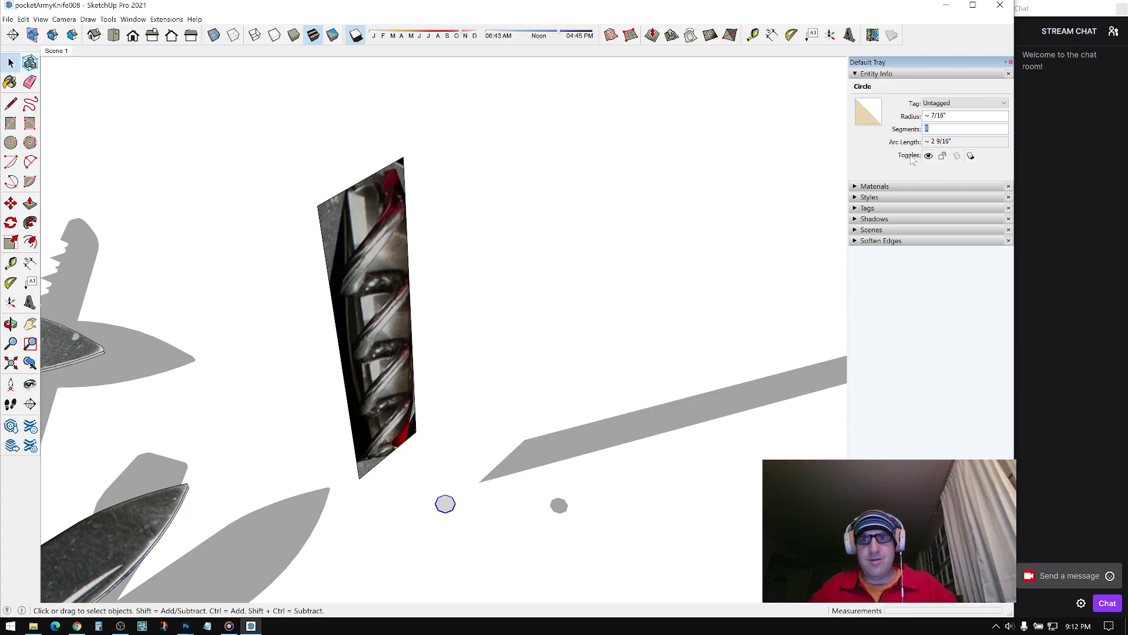
{"action": "middle_click_drag", "start_coordinate": [496, 488], "coordinate": [97, 318]}
{"action": "left_click", "coordinate": [30, 203]}
{"action": "left_click", "coordinate": [477, 465]}
{"action": "middle_click_drag", "start_coordinate": [499, 398], "coordinate": [511, 298]}
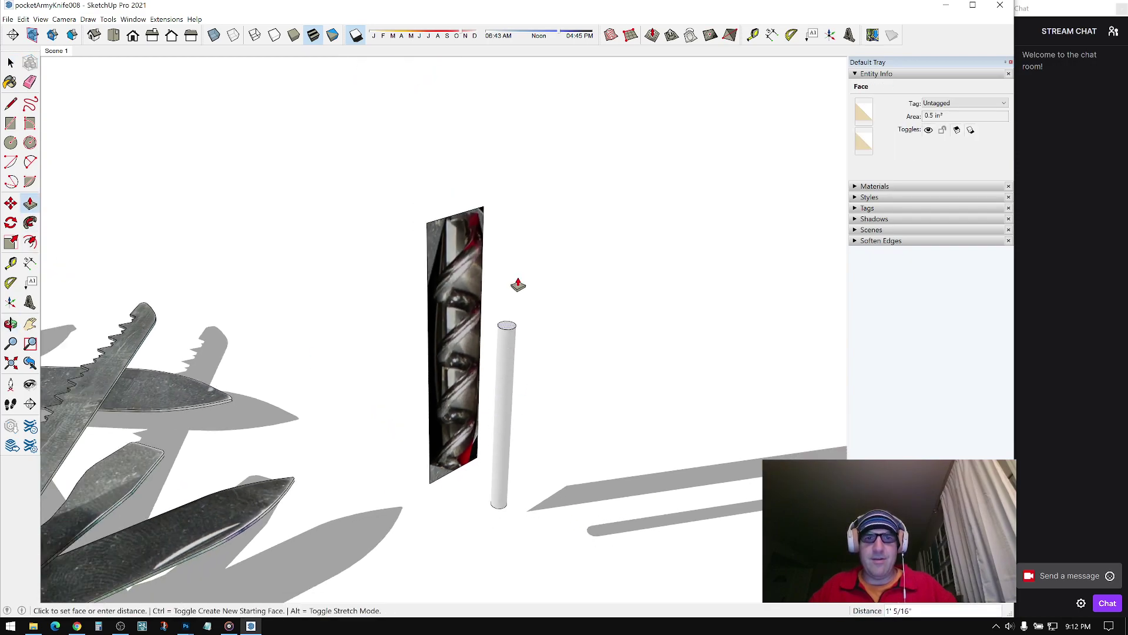
{"action": "left_click", "coordinate": [532, 216]}
{"action": "key", "text": "space"}
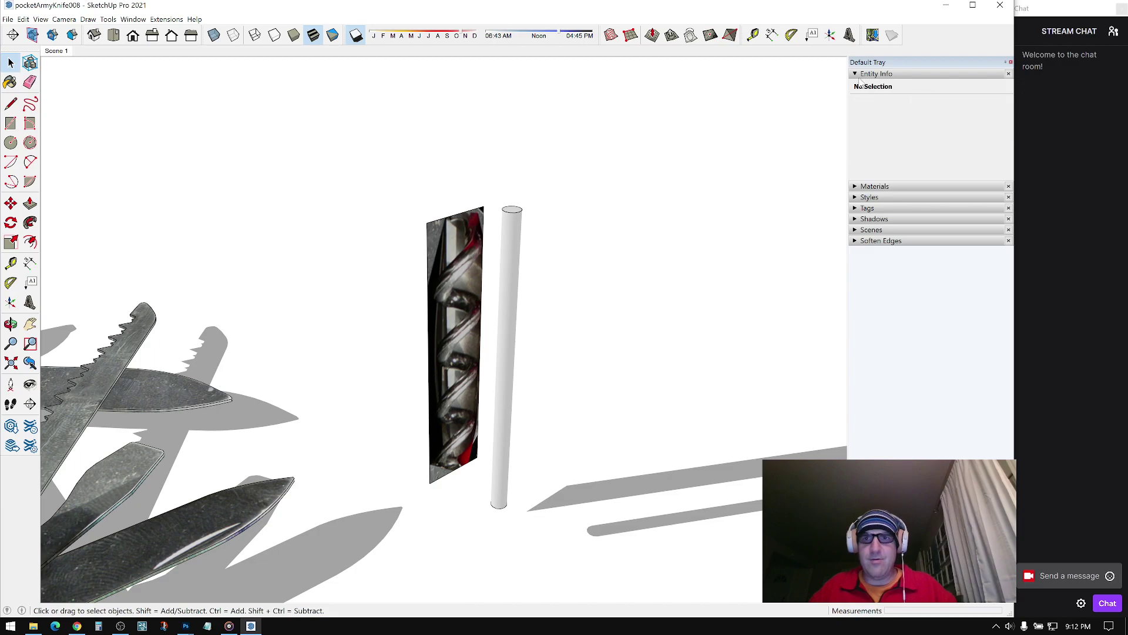
Step: Copy the cylinder's top circle edge straight down to its base
{"action": "scroll", "coordinate": [519, 187], "scroll_direction": "up", "scroll_amount": 2}
{"action": "scroll", "coordinate": [529, 190], "scroll_direction": "up", "scroll_amount": 1}
{"action": "left_click", "coordinate": [547, 191]}
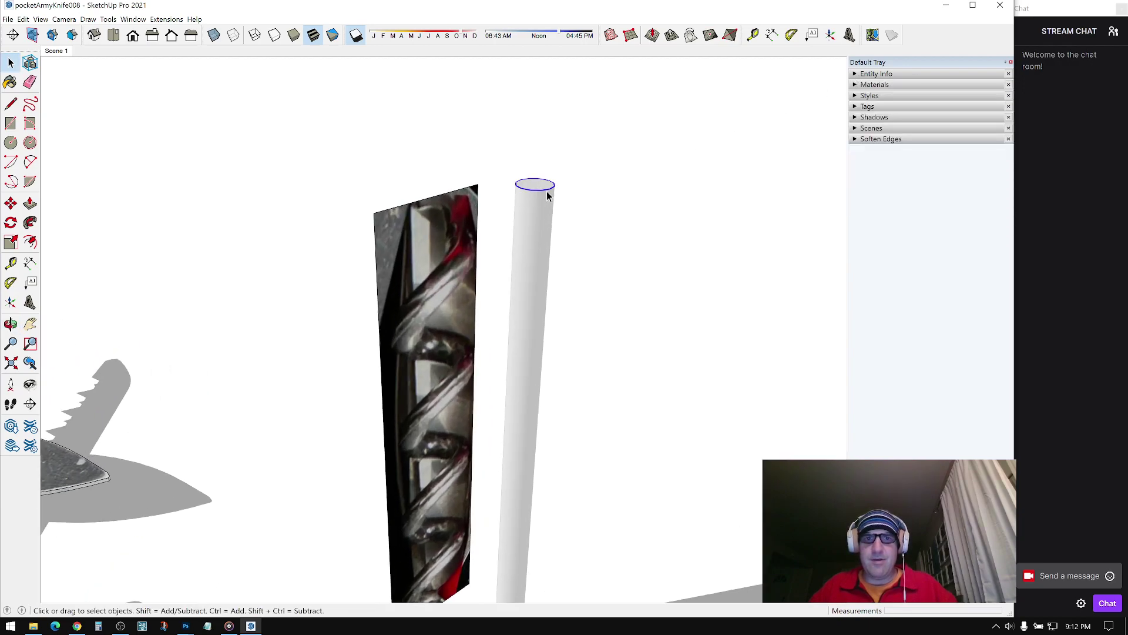
{"action": "scroll", "coordinate": [547, 192], "scroll_direction": "up", "scroll_amount": 2}
{"action": "key", "text": "m"}
{"action": "key", "text": "ctrl"}
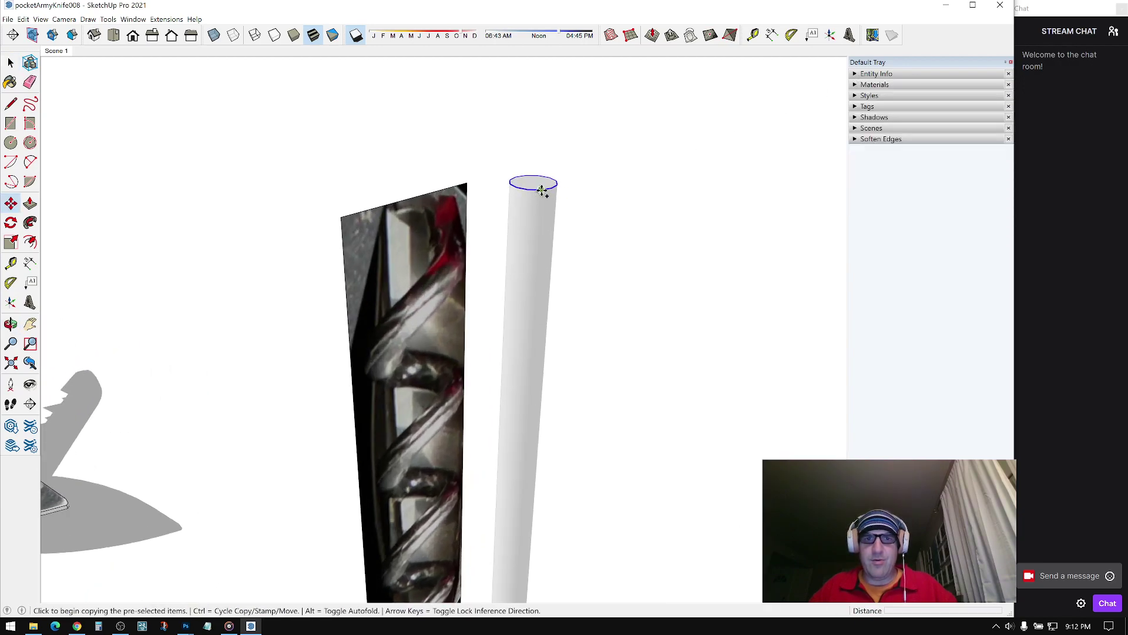
{"action": "left_click", "coordinate": [542, 190]}
{"action": "middle_click_drag", "start_coordinate": [537, 244], "coordinate": [534, 197]}
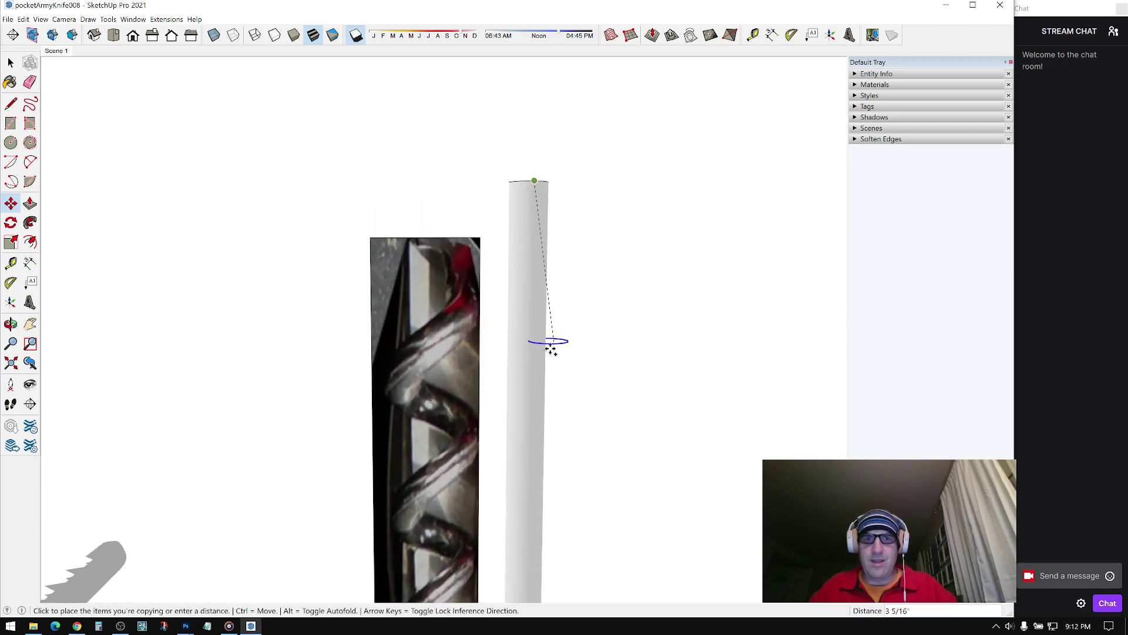
{"action": "middle_click_drag", "start_coordinate": [556, 339], "coordinate": [494, 252]}
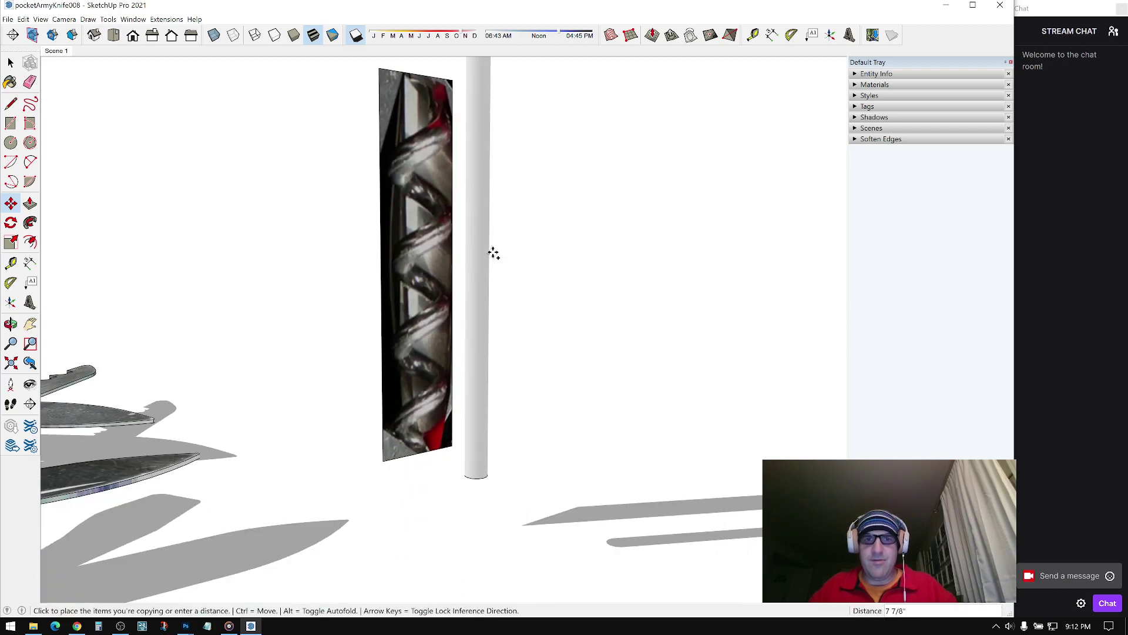
{"action": "left_click", "coordinate": [480, 479]}
{"action": "middle_click_drag", "start_coordinate": [486, 335], "coordinate": [569, 375]}
{"action": "scroll", "coordinate": [479, 471], "scroll_direction": "up", "scroll_amount": 3}
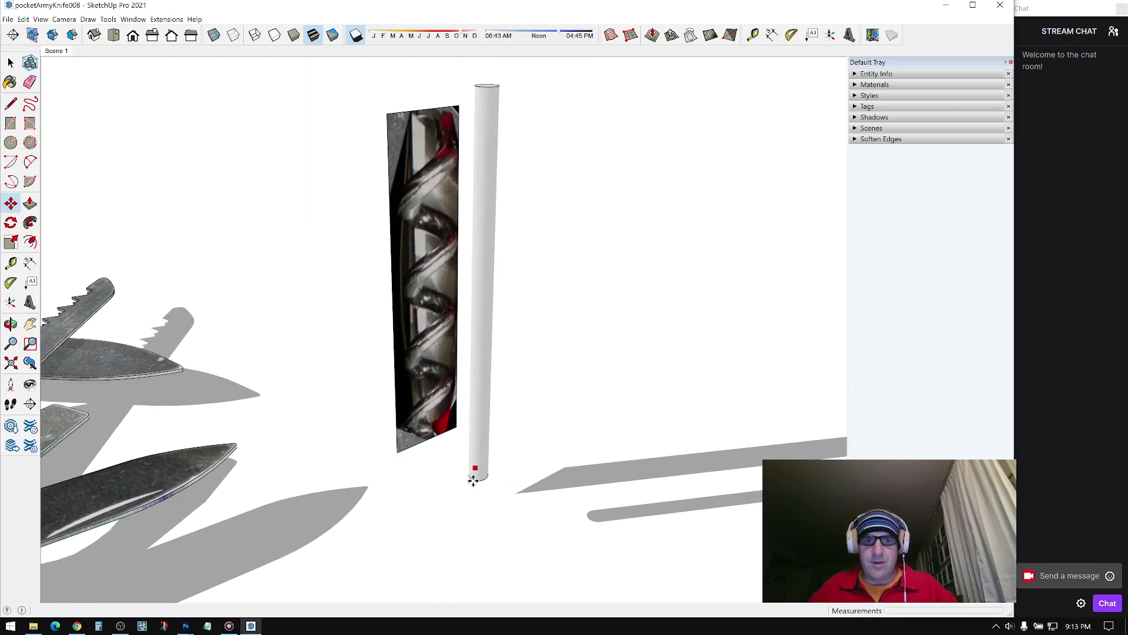
Step: Copy the cylinder's top circle straight down about 1' 3 1/4" to its base and divide the distance into 20 equal spaces
{"action": "scroll", "coordinate": [486, 493], "scroll_direction": "up", "scroll_amount": 2}
{"action": "key", "text": "space"}
{"action": "scroll", "coordinate": [500, 452], "scroll_direction": "up", "scroll_amount": 3}
{"action": "scroll", "coordinate": [501, 452], "scroll_direction": "down", "scroll_amount": 2}
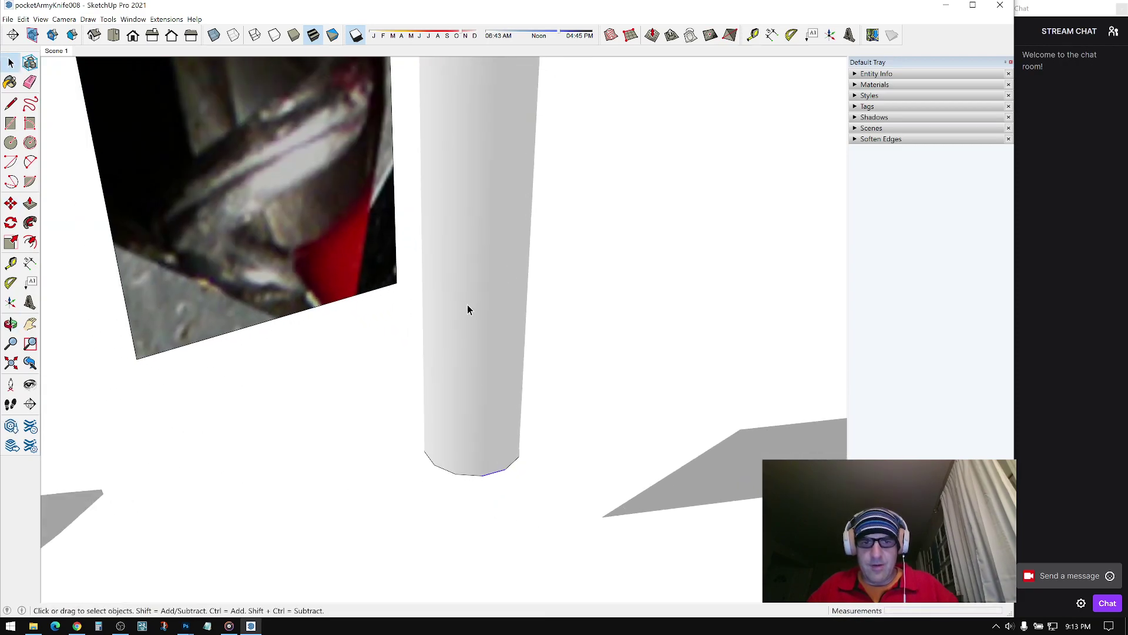
{"action": "scroll", "coordinate": [468, 332], "scroll_direction": "down", "scroll_amount": 2}
{"action": "middle_click_drag", "start_coordinate": [467, 331], "coordinate": [483, 451]}
{"action": "scroll", "coordinate": [484, 451], "scroll_direction": "down", "scroll_amount": 5}
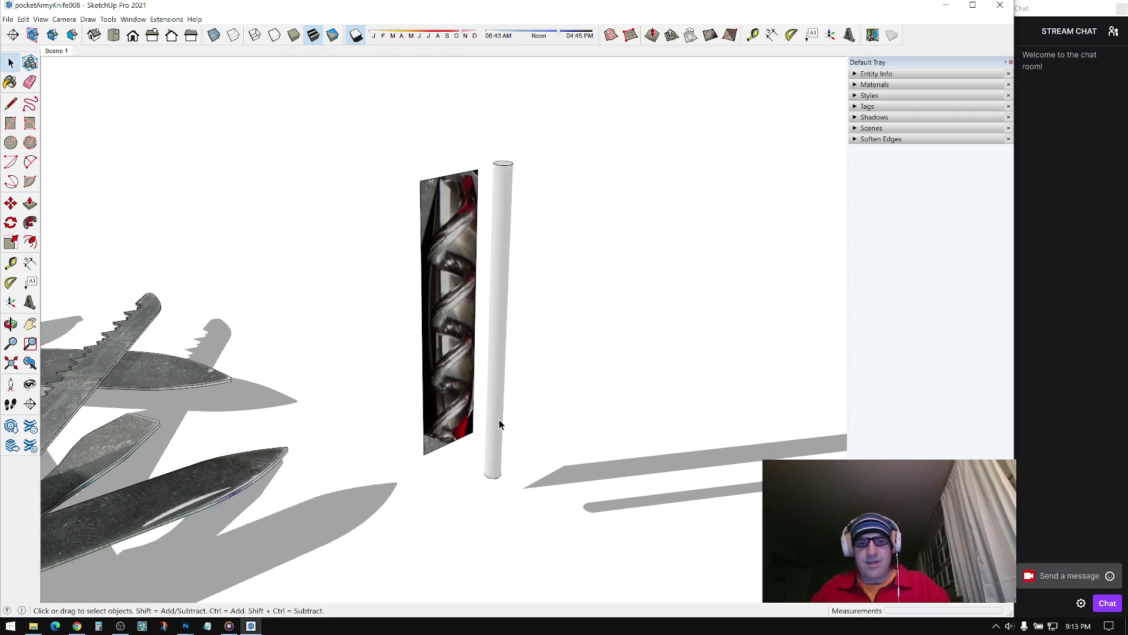
{"action": "middle_click_drag", "start_coordinate": [496, 428], "coordinate": [504, 379]}
{"action": "middle_click_drag", "start_coordinate": [502, 141], "coordinate": [496, 191]}
{"action": "key", "text": "m"}
{"action": "key", "text": "ctrl"}
{"action": "left_click", "coordinate": [504, 172]}
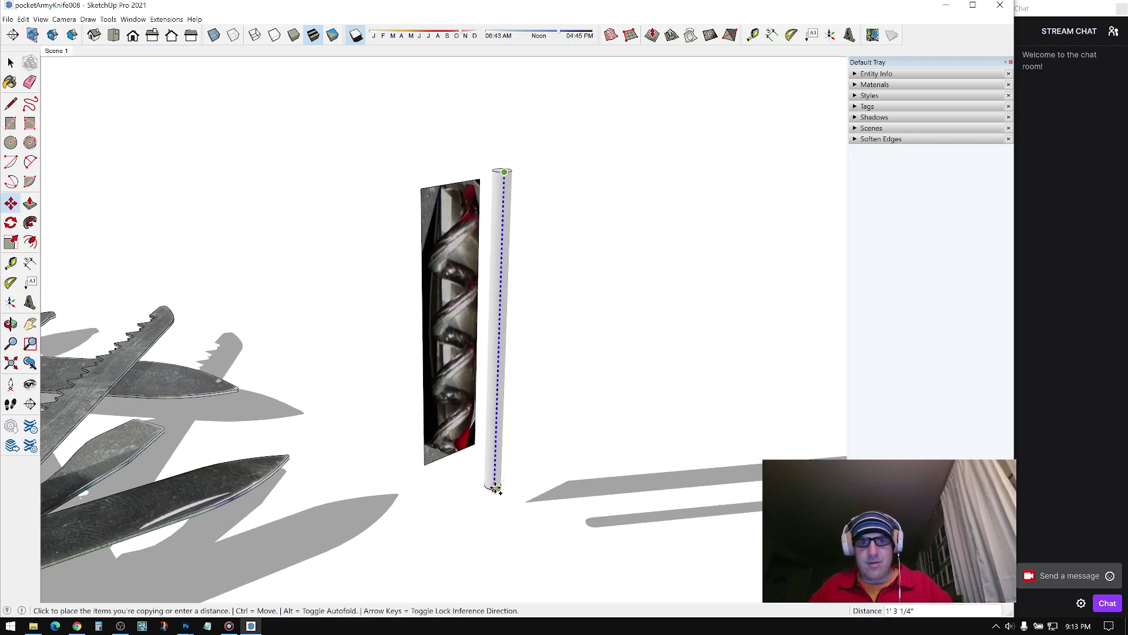
{"action": "left_click", "coordinate": [513, 477]}
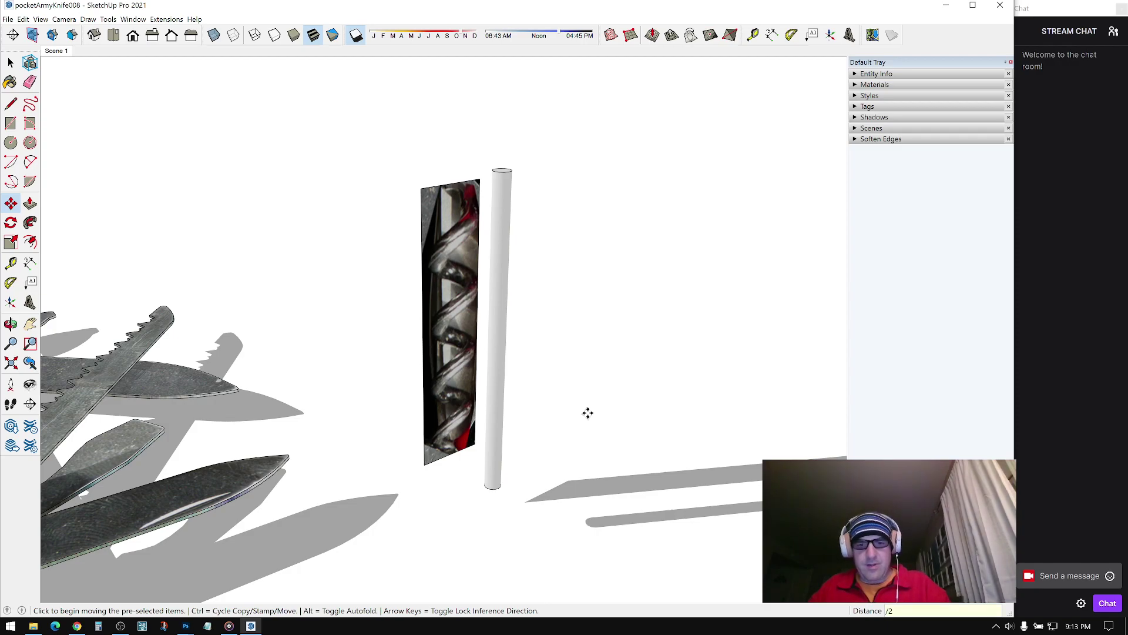
{"action": "key", "text": "Return"}
Step: Divide the cylinder's copied circles again into more closely spaced rings along its length
{"action": "left_click_drag", "start_coordinate": [439, 406], "coordinate": [563, 343]}
{"action": "left_click_drag", "start_coordinate": [567, 395], "coordinate": [533, 361]}
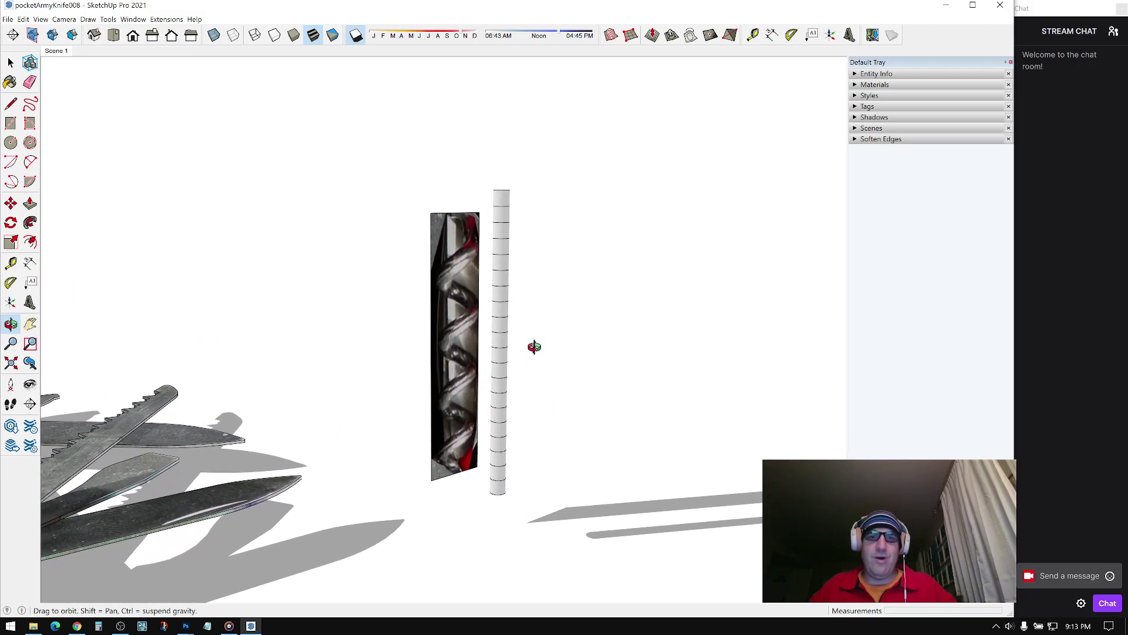
{"action": "left_click_drag", "start_coordinate": [559, 316], "coordinate": [551, 358]}
{"action": "key", "text": "m"}
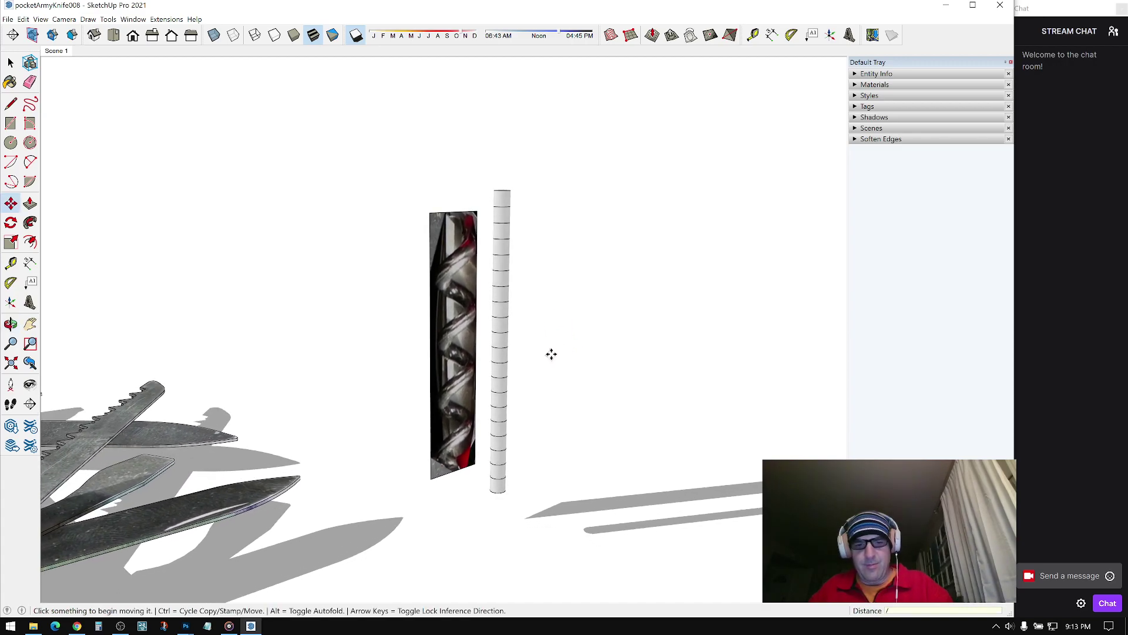
{"action": "middle_click_drag", "start_coordinate": [516, 361], "coordinate": [611, 350]}
{"action": "key", "text": "space"}
{"action": "scroll", "coordinate": [479, 378], "scroll_direction": "up", "scroll_amount": 3}
{"action": "middle_click_drag", "start_coordinate": [440, 367], "coordinate": [494, 194]}
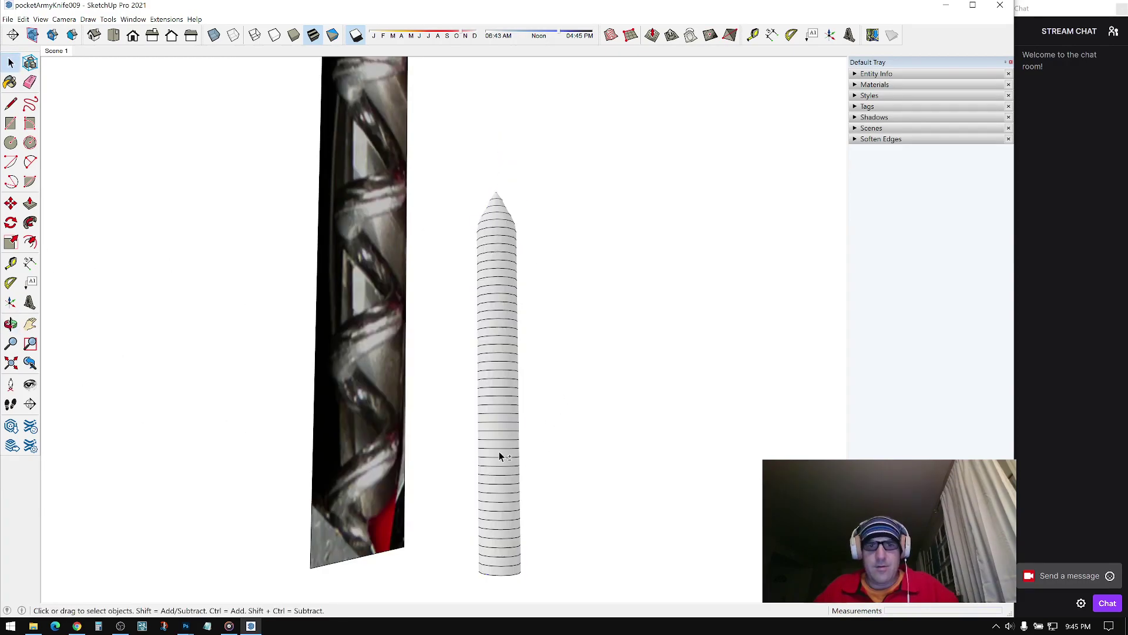
Step: Unsoften the edges of the whole pointed shaft to turn its hidden lengthwise lines into solid edges
{"action": "middle_click_drag", "start_coordinate": [499, 452], "coordinate": [500, 333]}
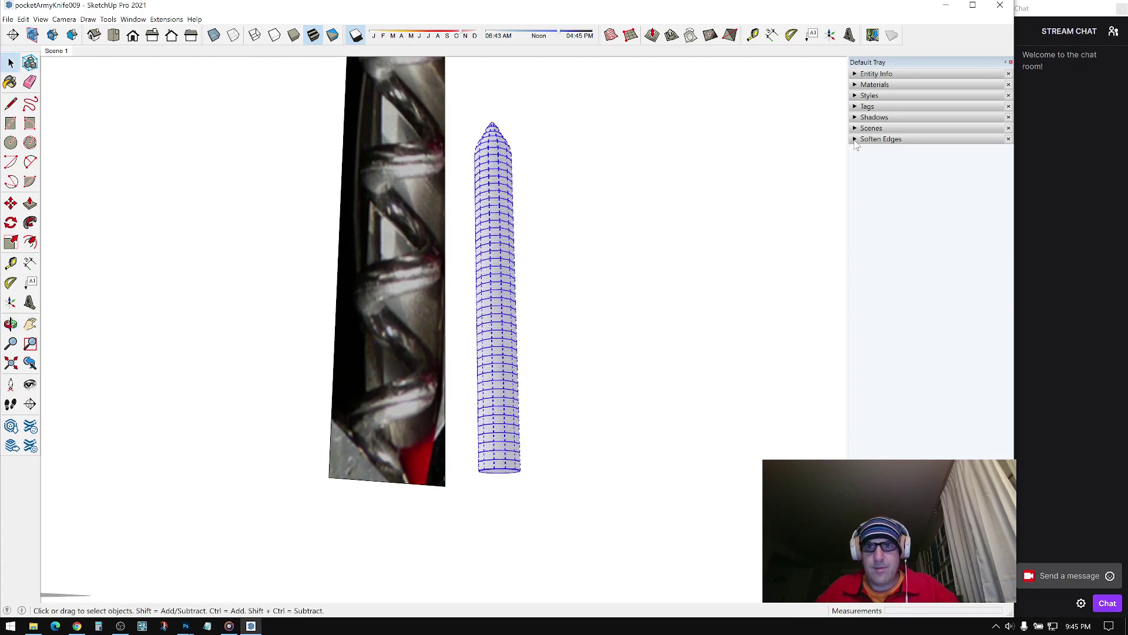
{"action": "left_click", "coordinate": [791, 199]}
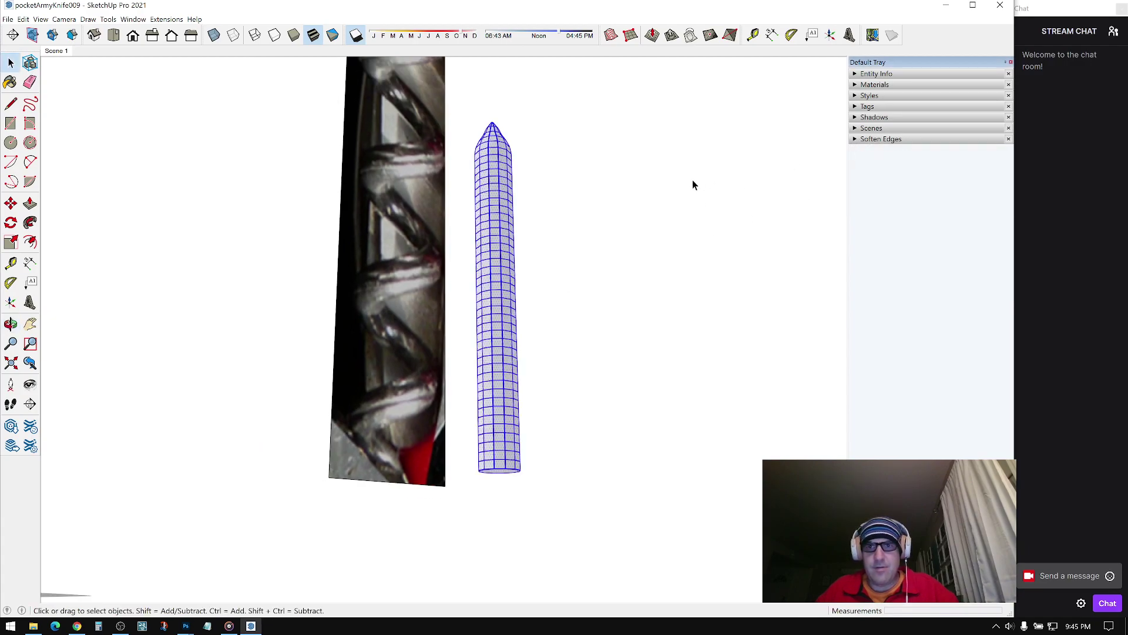
{"action": "left_click", "coordinate": [699, 182]}
Step: Select the whole pointed shaft and tilt it slightly about the centre of its base in the red-axis plane
{"action": "middle_click_drag", "start_coordinate": [529, 329], "coordinate": [426, 411]}
{"action": "triple_click", "coordinate": [497, 347]}
{"action": "middle_click_drag", "start_coordinate": [498, 347], "coordinate": [470, 338]}
{"action": "key", "text": "q"}
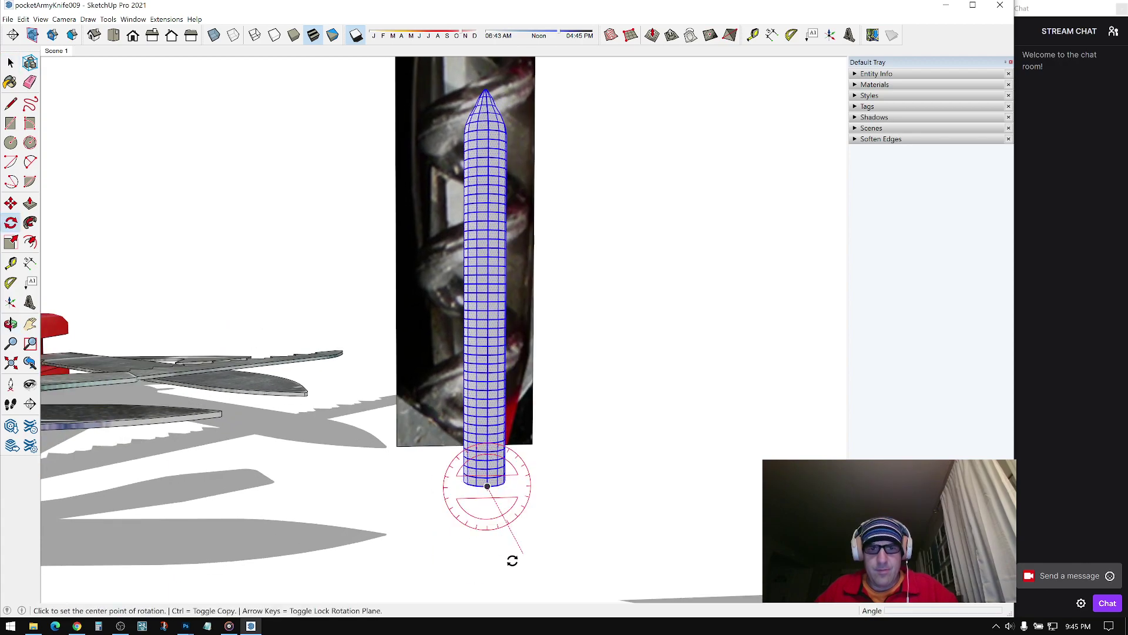
{"action": "left_click", "coordinate": [483, 359]}
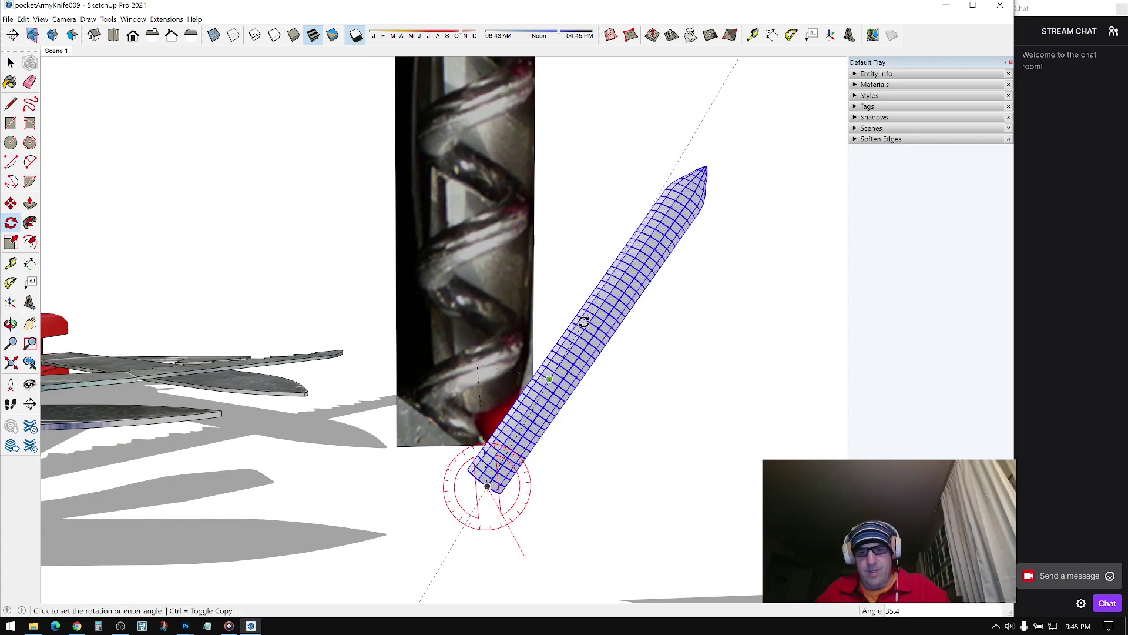
{"action": "key", "text": "Return"}
Step: Draw a short horizontal edge outward from the shaft's base as a pivot for the twist
{"action": "middle_click_drag", "start_coordinate": [485, 372], "coordinate": [640, 446]}
{"action": "key", "text": "space"}
{"action": "scroll", "coordinate": [456, 483], "scroll_direction": "up", "scroll_amount": 3}
{"action": "middle_click_drag", "start_coordinate": [456, 482], "coordinate": [537, 558]}
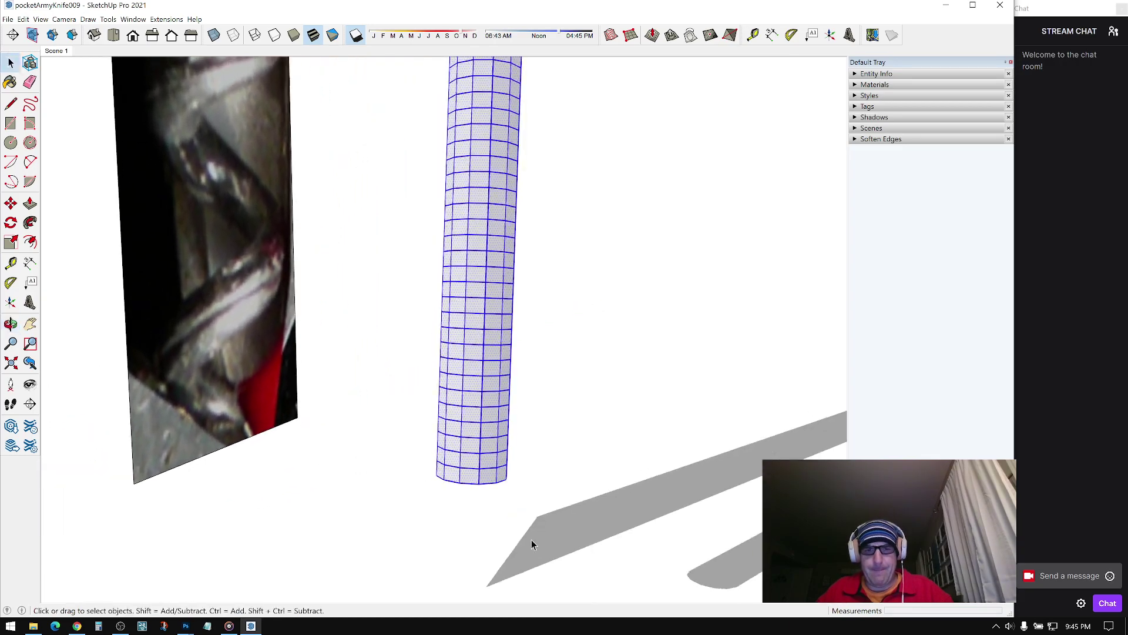
{"action": "middle_click_drag", "start_coordinate": [488, 482], "coordinate": [461, 471]}
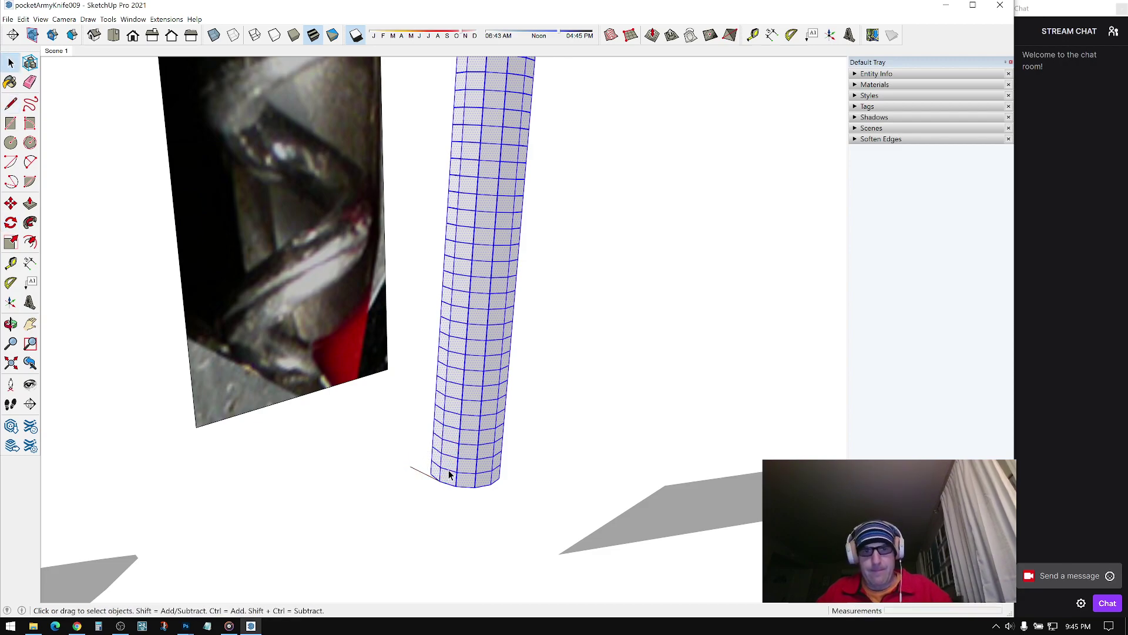
{"action": "middle_click_drag", "start_coordinate": [472, 483], "coordinate": [583, 343]}
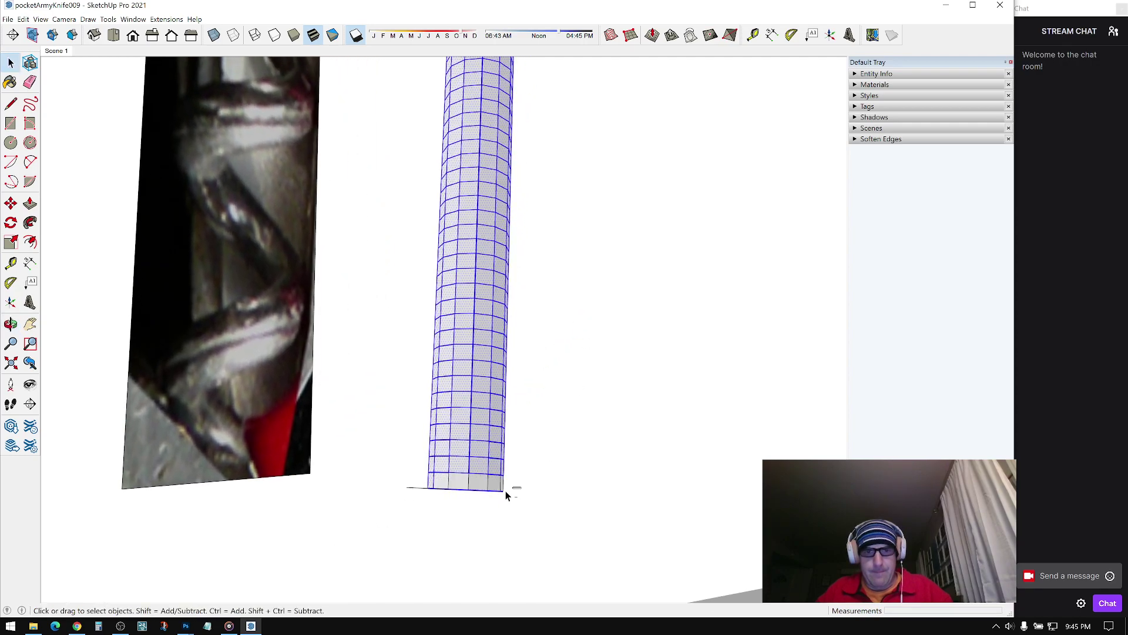
Step: Try to rotate the shaft above its bottom row of faces horizontally about the outer end of the short base edge
{"action": "middle_click_drag", "start_coordinate": [433, 506], "coordinate": [402, 497]}
{"action": "key", "text": "q"}
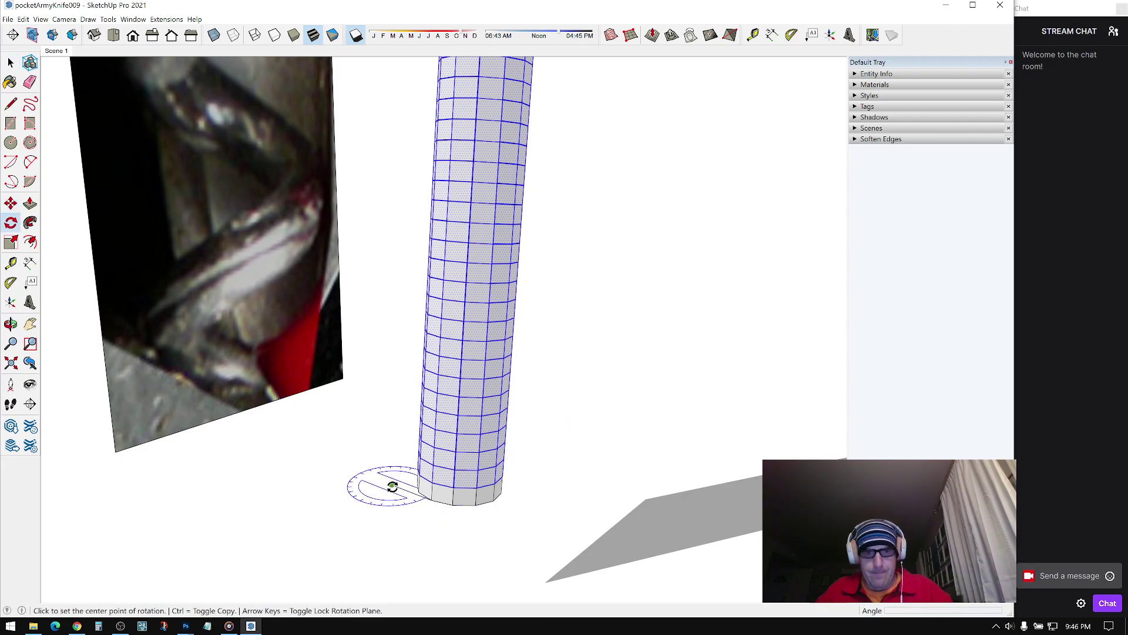
{"action": "left_click", "coordinate": [575, 525]}
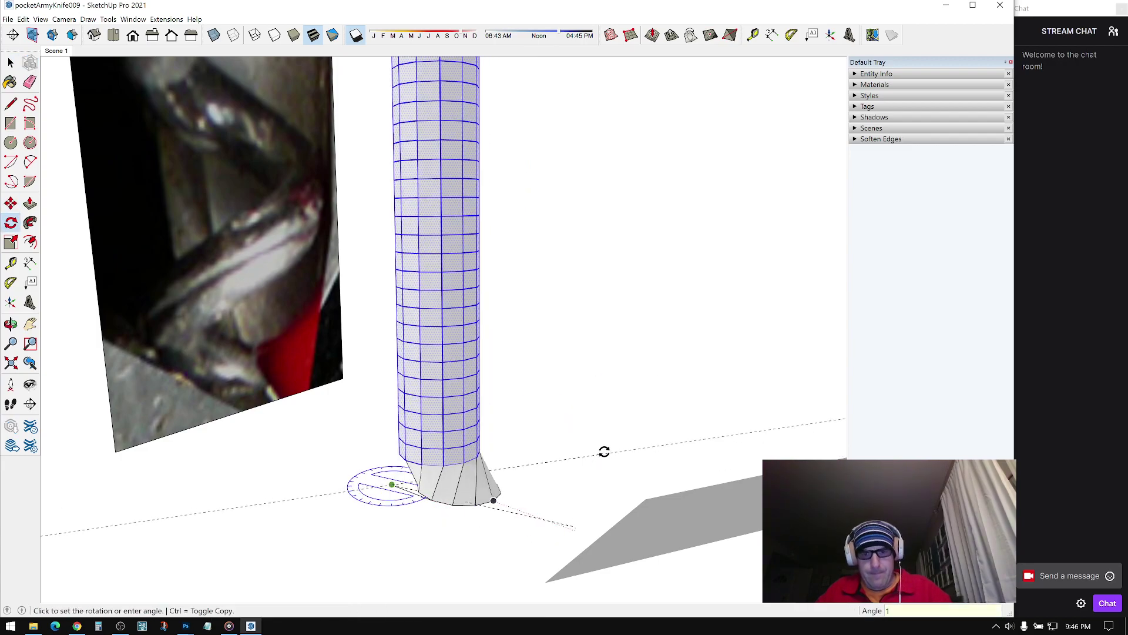
{"action": "middle_click_drag", "start_coordinate": [487, 461], "coordinate": [509, 479]}
{"action": "key", "text": "space"}
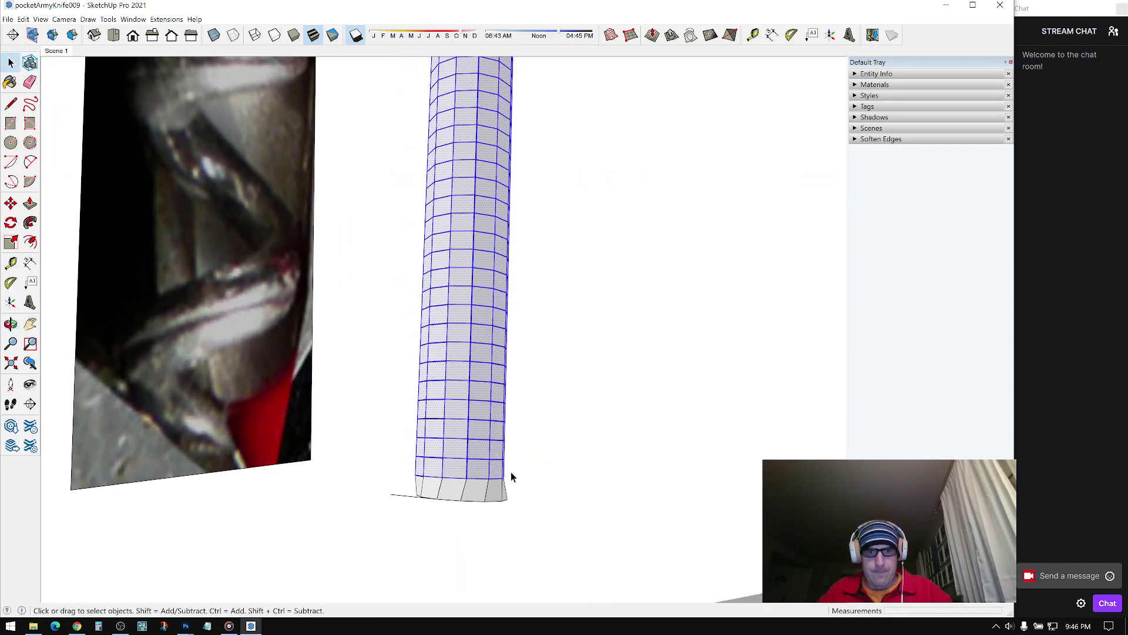
Step: Try to rotate the shaft above the second row of faces and above the third row by 5° each about the pivot end
{"action": "middle_click_drag", "start_coordinate": [338, 559], "coordinate": [417, 569]}
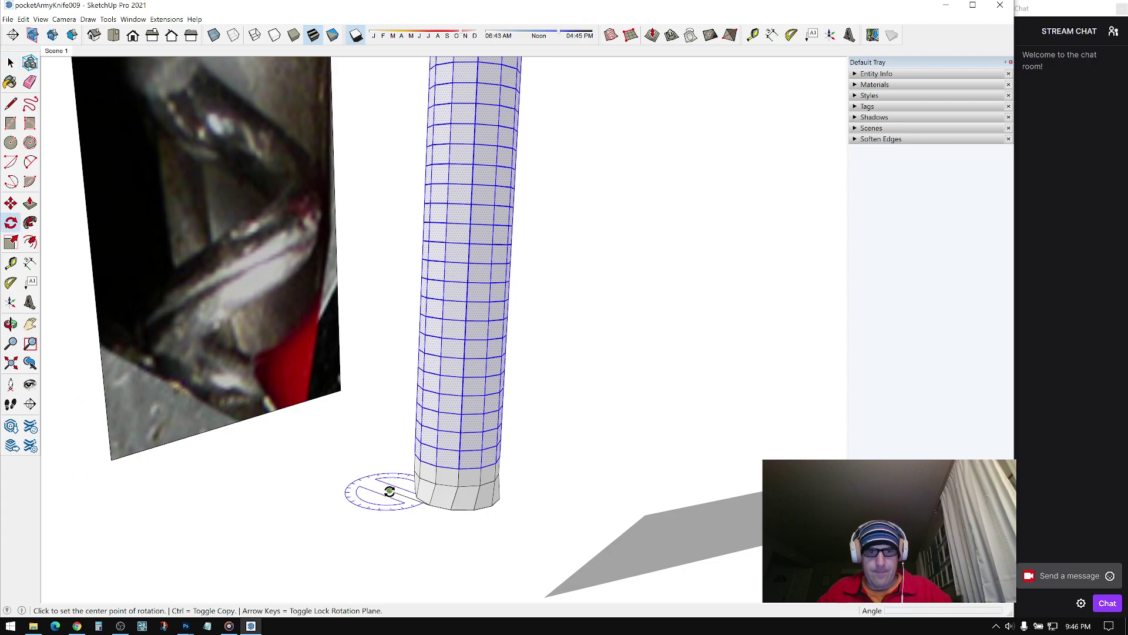
{"action": "left_click", "coordinate": [619, 500]}
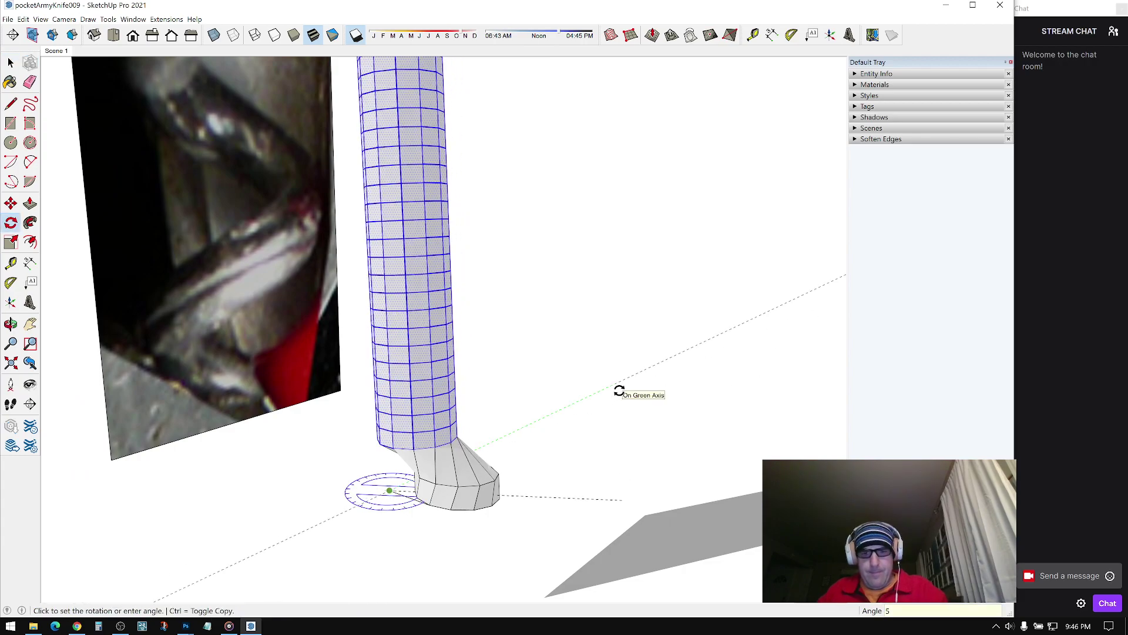
{"action": "key", "text": "Return"}
{"action": "middle_click_drag", "start_coordinate": [456, 426], "coordinate": [427, 478]}
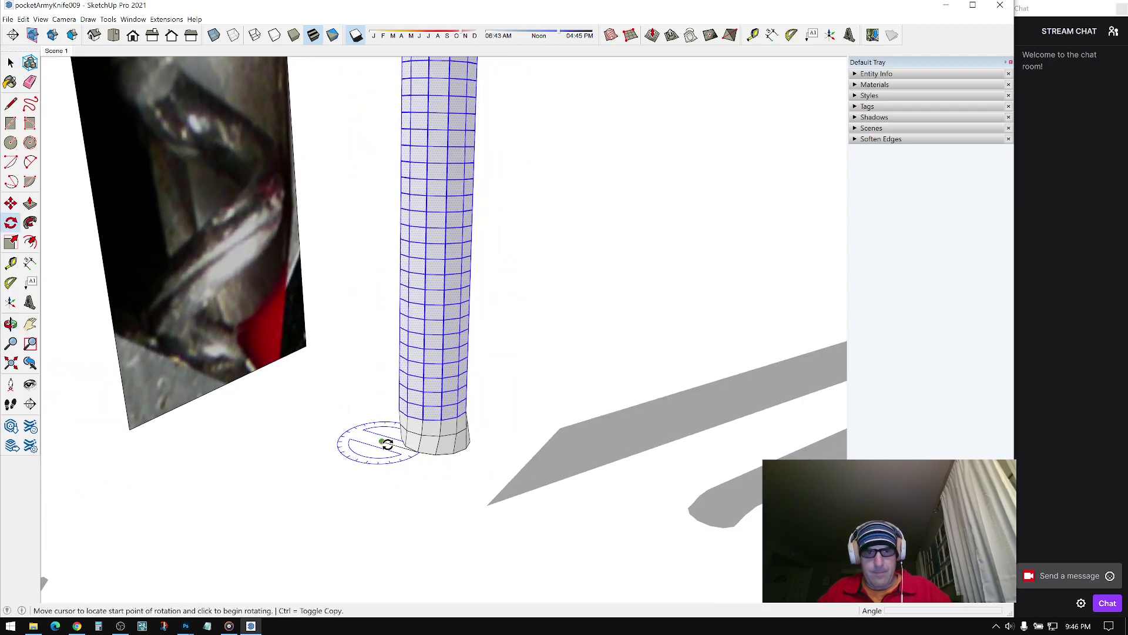
{"action": "key", "text": "Return"}
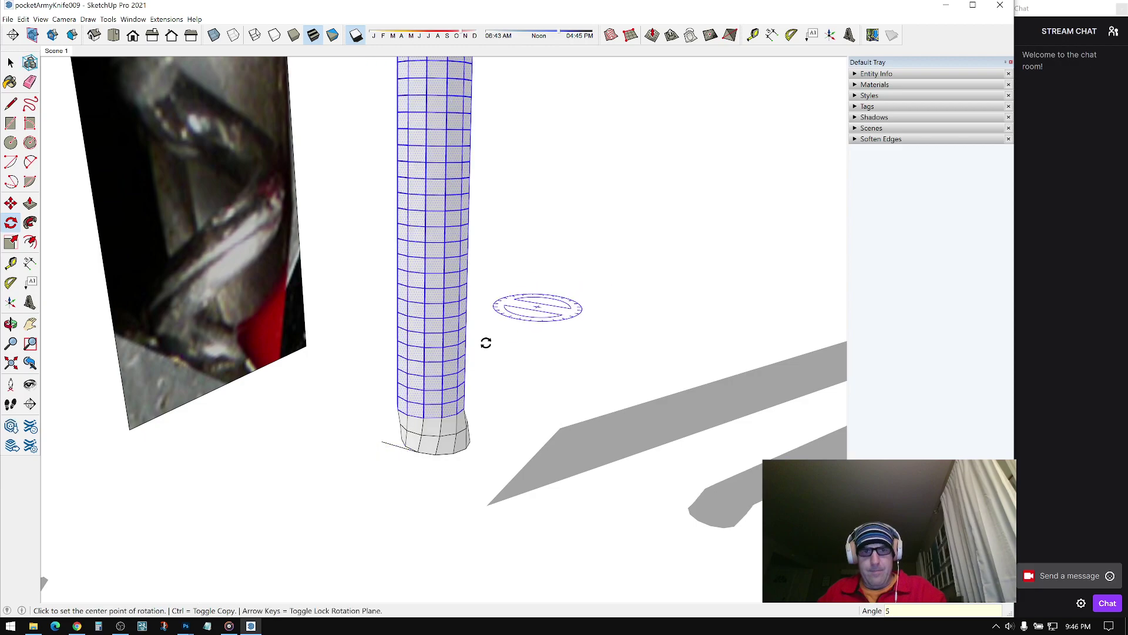
{"action": "key", "text": "space"}
Step: Try to continue the twist by deselecting further rows of faces and rotating the remaining shaft about the pivot end
{"action": "middle_click_drag", "start_coordinate": [426, 416], "coordinate": [473, 420]}
{"action": "middle_click_drag", "start_coordinate": [348, 486], "coordinate": [391, 471]}
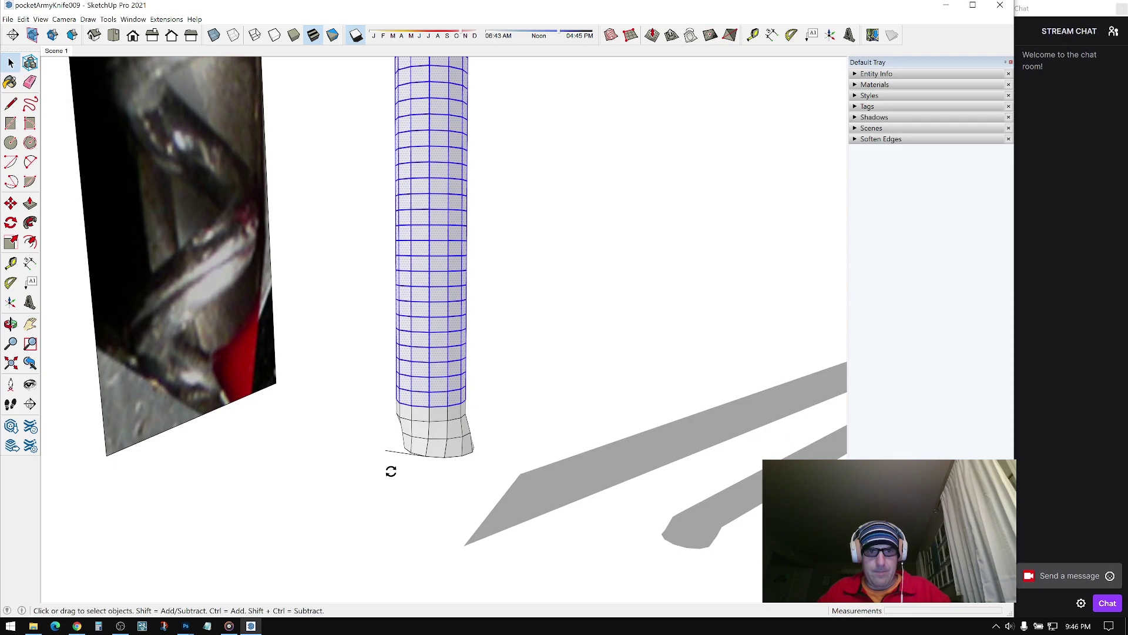
{"action": "left_click", "coordinate": [637, 436]}
{"action": "key", "text": "Return"}
{"action": "middle_click_drag", "start_coordinate": [318, 385], "coordinate": [329, 411]}
{"action": "key", "text": "space"}
{"action": "middle_click_drag", "start_coordinate": [426, 462], "coordinate": [446, 516]}
{"action": "key", "text": "q"}
{"action": "middle_click_drag", "start_coordinate": [408, 411], "coordinate": [447, 270]}
{"action": "key", "text": "space"}
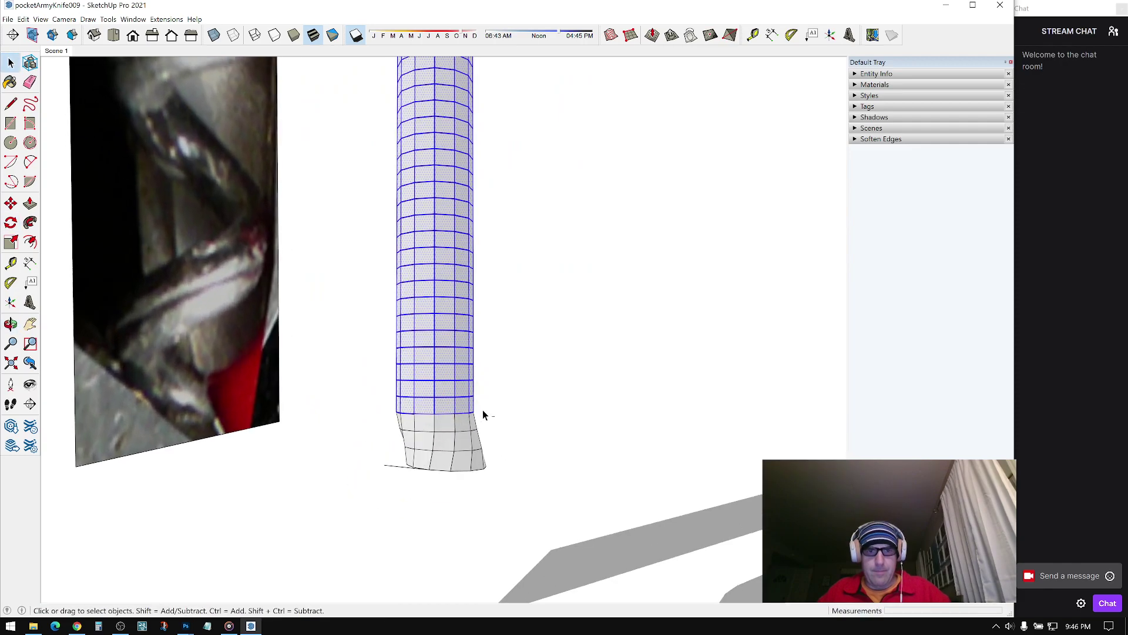
Step: Try to deselect the next two rows of faces one by one, rotating the rest of the shaft about the pivot end each time
{"action": "left_click_drag", "start_coordinate": [389, 485], "coordinate": [391, 482]}
{"action": "middle_click_drag", "start_coordinate": [453, 441], "coordinate": [389, 468]}
{"action": "key", "text": "q"}
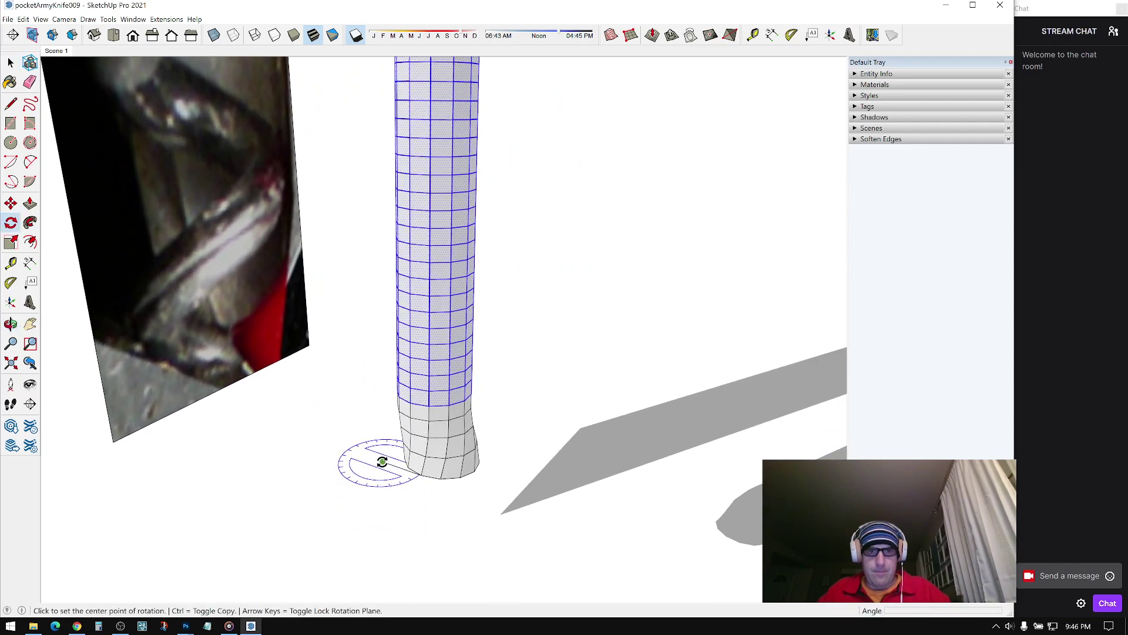
{"action": "left_click", "coordinate": [672, 395]}
{"action": "left_click", "coordinate": [597, 282]}
{"action": "middle_click_drag", "start_coordinate": [597, 282], "coordinate": [471, 394]}
{"action": "key", "text": "space"}
{"action": "left_click_drag", "start_coordinate": [333, 462], "coordinate": [334, 462]}
{"action": "middle_click_drag", "start_coordinate": [334, 463], "coordinate": [389, 452]}
{"action": "key", "text": "q"}
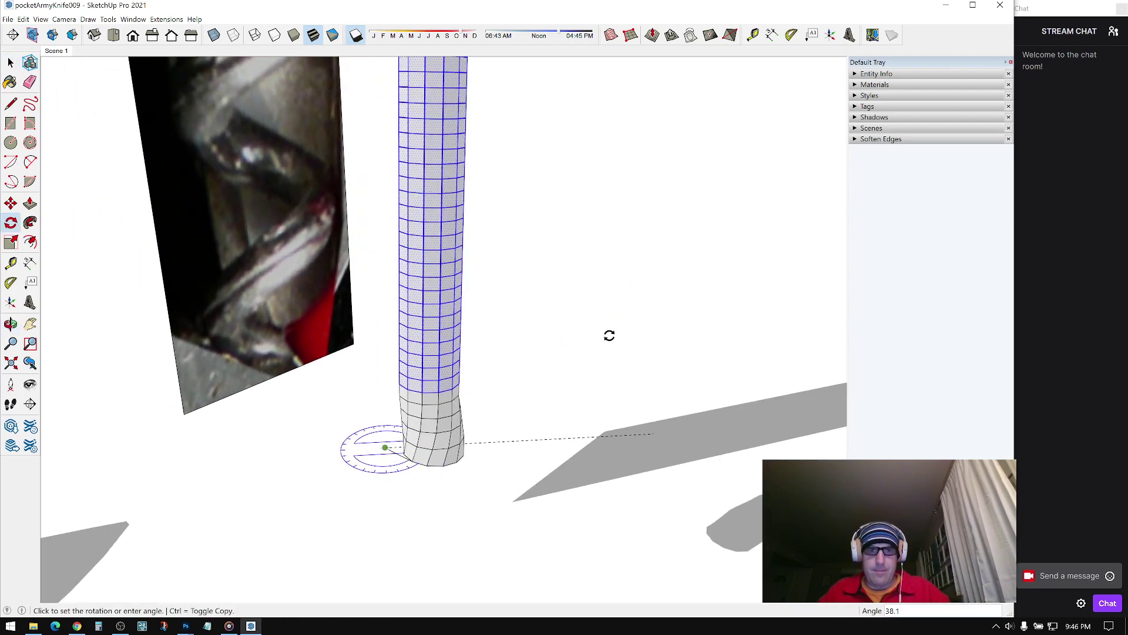
{"action": "key", "text": "Return"}
Step: Try to rotate the shaft above its three lowest rows of faces by 5° about the pivot end
{"action": "middle_click_drag", "start_coordinate": [504, 358], "coordinate": [476, 422]}
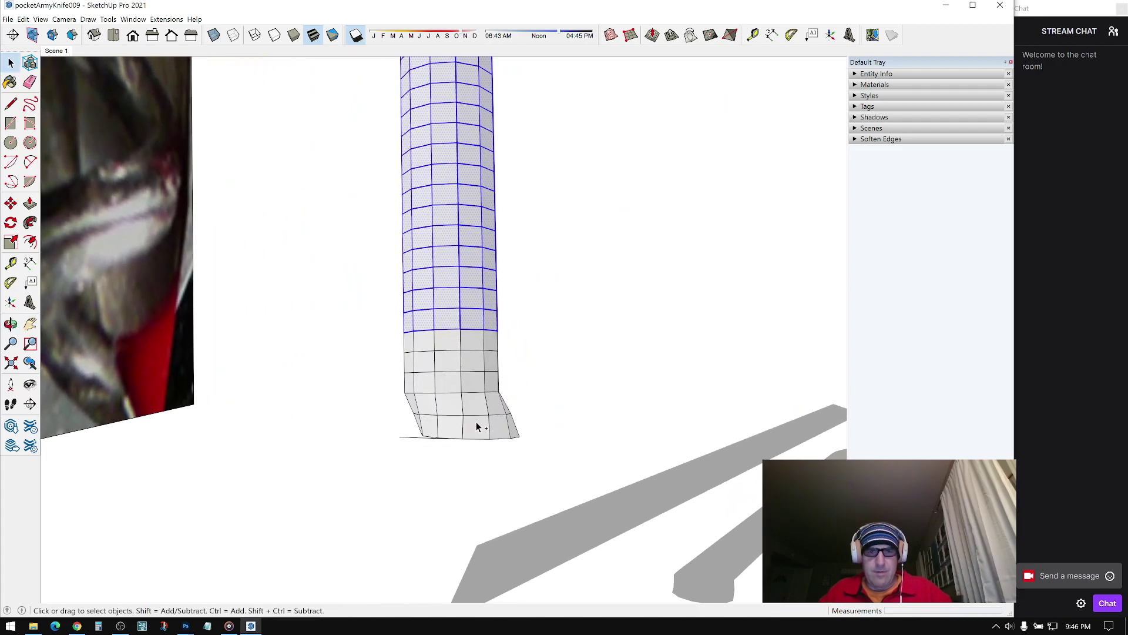
{"action": "left_click_drag", "start_coordinate": [566, 375], "coordinate": [570, 382]}
{"action": "middle_click_drag", "start_coordinate": [570, 382], "coordinate": [424, 478]}
{"action": "key", "text": "q"}
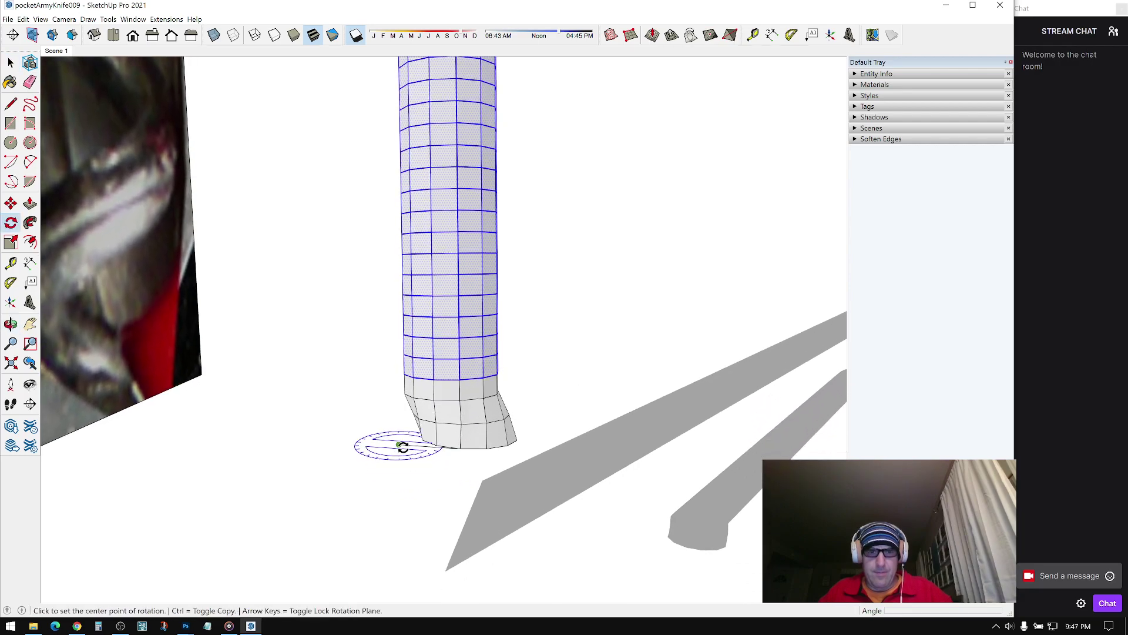
{"action": "left_click", "coordinate": [404, 447]}
{"action": "left_click", "coordinate": [693, 408]}
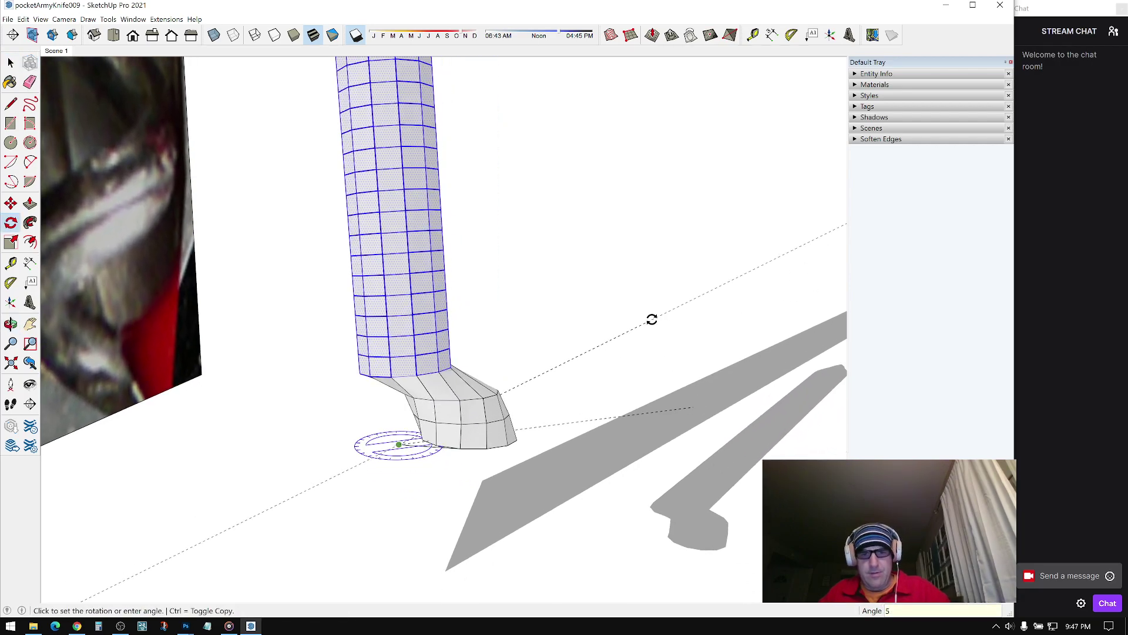
{"action": "key", "text": "Return"}
{"action": "middle_click_drag", "start_coordinate": [467, 433], "coordinate": [357, 472]}
{"action": "key", "text": "space"}
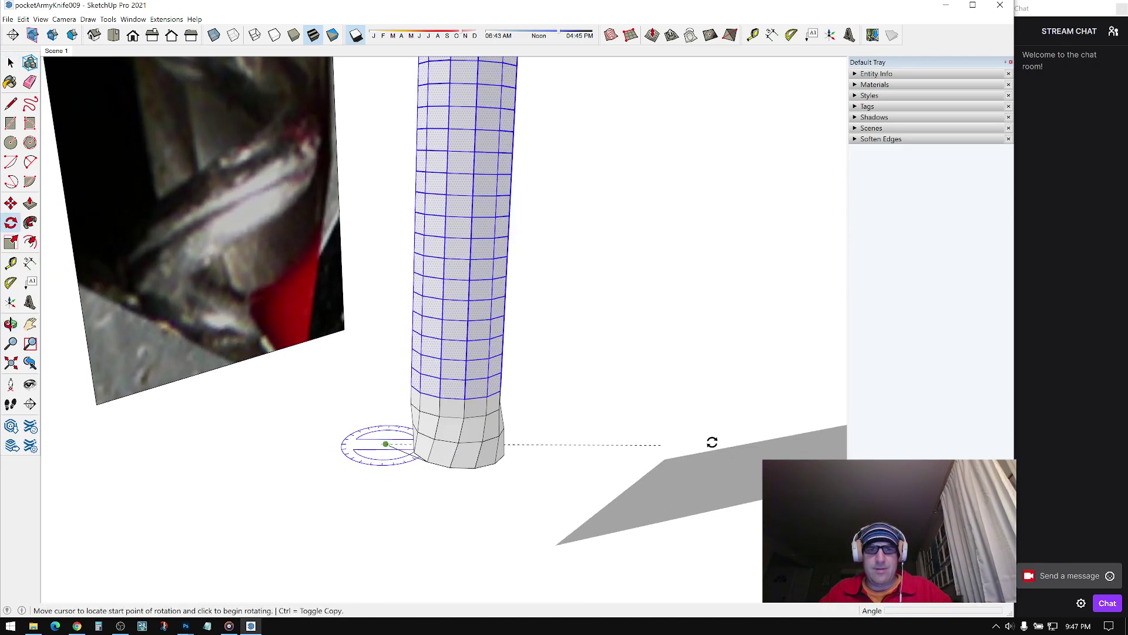
Step: Rotate the shaft above its third row of faces about the pivot end, and the part above the fourth row by 12°
{"action": "left_click", "coordinate": [712, 442]}
{"action": "middle_click_drag", "start_coordinate": [691, 330], "coordinate": [507, 383]}
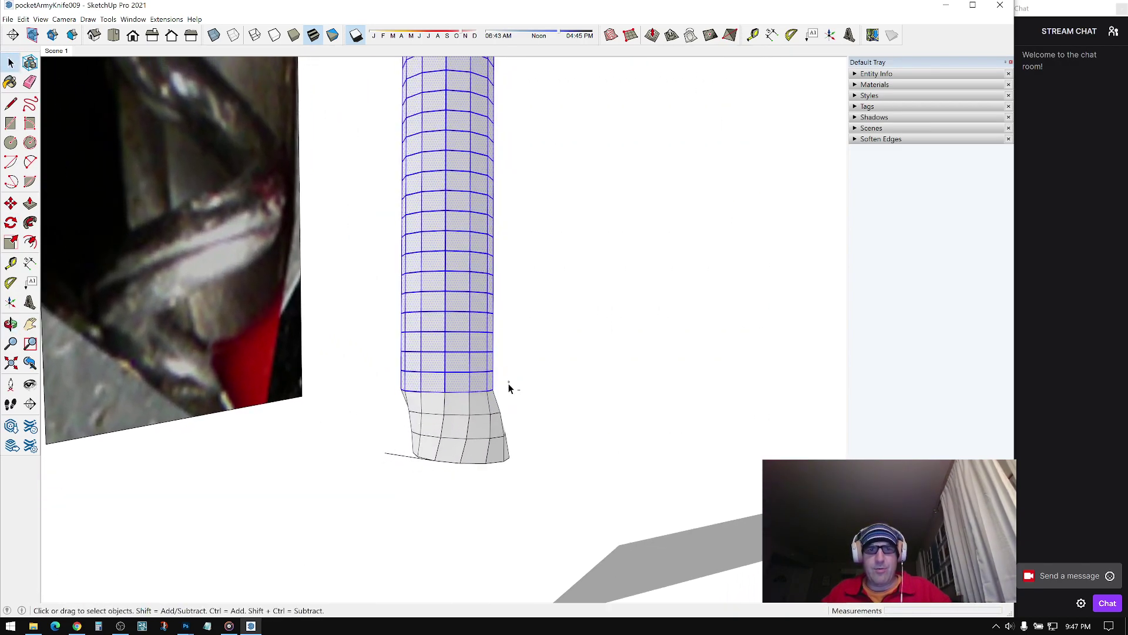
{"action": "middle_click_drag", "start_coordinate": [441, 407], "coordinate": [416, 502]}
{"action": "key", "text": "q"}
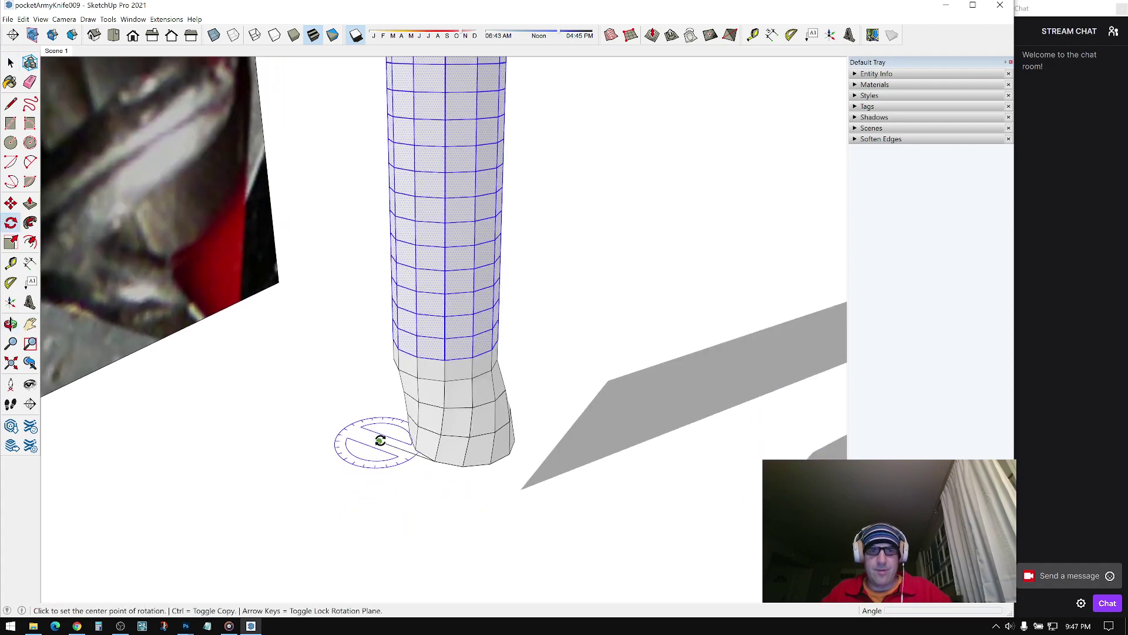
{"action": "type", "text": "12"}
{"action": "key", "text": "Return"}
Step: Deselect the shaft's fifth row of faces and rotate the remaining upper part horizontally about the pivot end
{"action": "middle_click_drag", "start_coordinate": [496, 378], "coordinate": [686, 373]}
{"action": "scroll", "coordinate": [418, 345], "scroll_direction": "down", "scroll_amount": 3}
{"action": "key", "text": "space"}
{"action": "scroll", "coordinate": [417, 351], "scroll_direction": "up", "scroll_amount": 4}
{"action": "scroll", "coordinate": [383, 322], "scroll_direction": "down", "scroll_amount": 2}
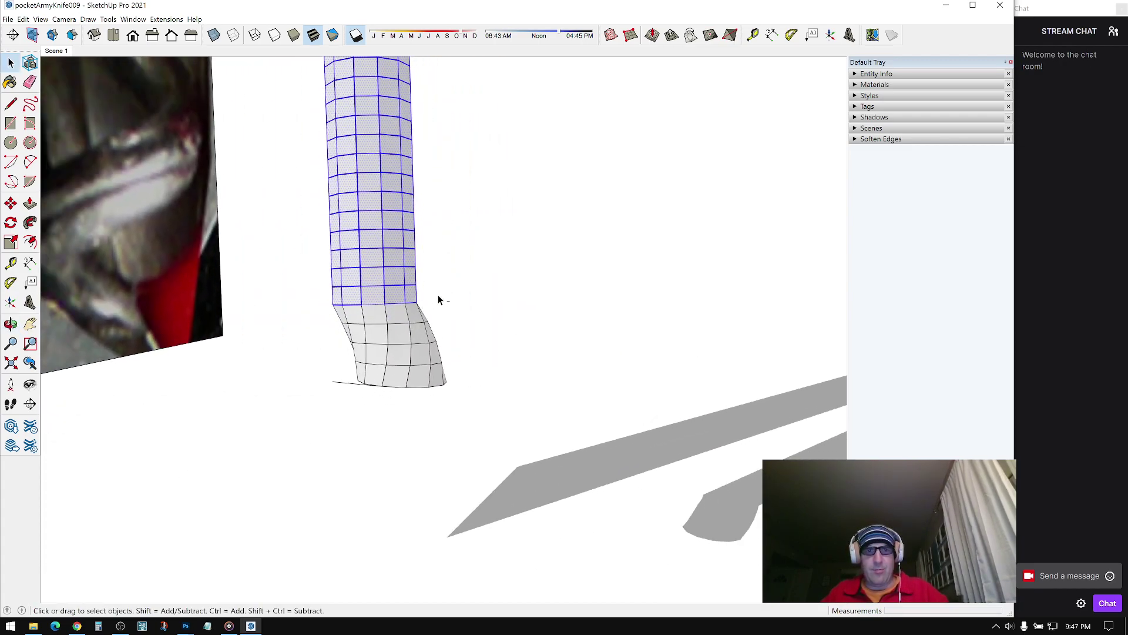
{"action": "middle_click_drag", "start_coordinate": [289, 369], "coordinate": [339, 414]}
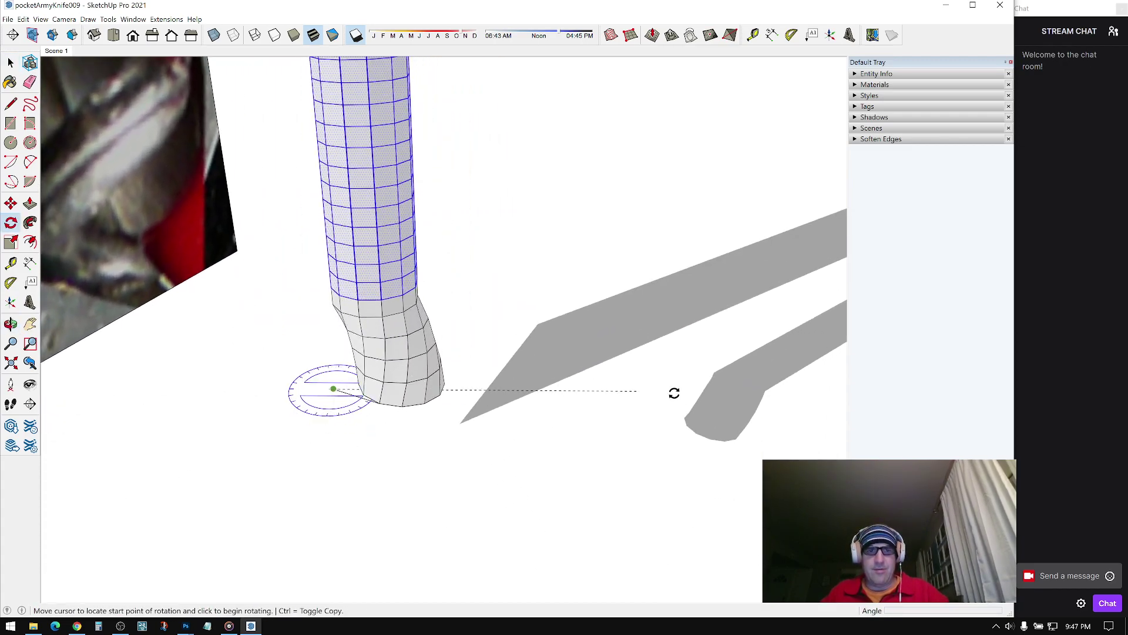
{"action": "left_click", "coordinate": [664, 392]}
{"action": "key", "text": "Return"}
Step: Deselect one more row of faces and rotate the remaining upper shaft 10° about the pivot end
{"action": "middle_click_drag", "start_coordinate": [444, 335], "coordinate": [502, 292]}
{"action": "scroll", "coordinate": [443, 281], "scroll_direction": "up", "scroll_amount": 3}
{"action": "middle_click_drag", "start_coordinate": [287, 358], "coordinate": [366, 484]}
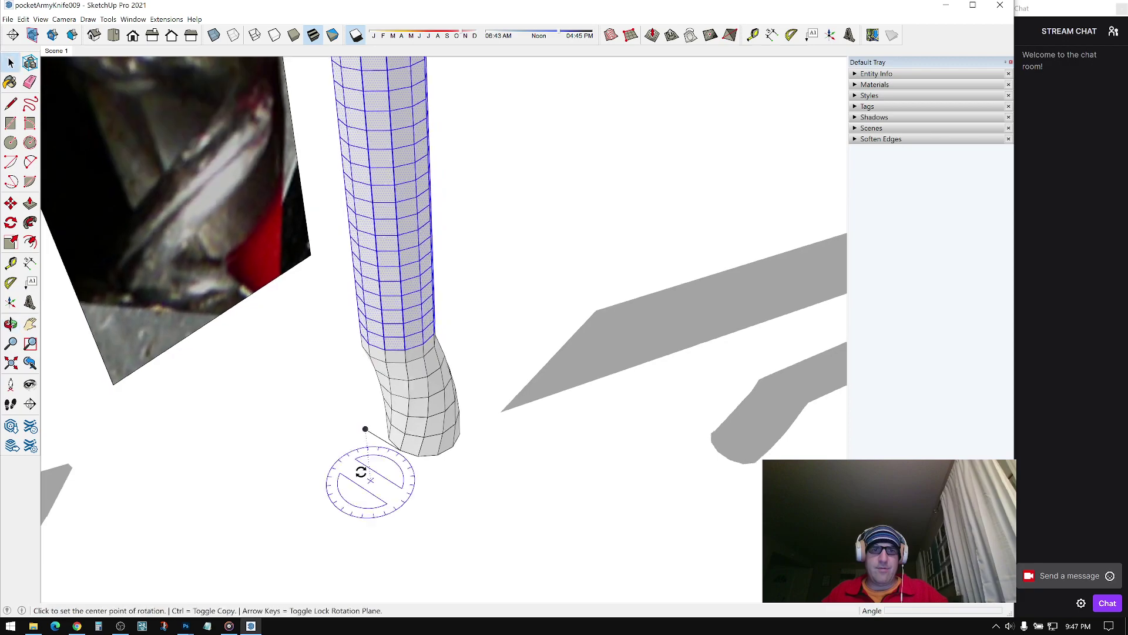
{"action": "type", "text": "10"}
{"action": "key", "text": "Return"}
{"action": "middle_click_drag", "start_coordinate": [473, 393], "coordinate": [379, 288]}
{"action": "key", "text": "space"}
{"action": "scroll", "coordinate": [418, 355], "scroll_direction": "up", "scroll_amount": 2}
{"action": "middle_click_drag", "start_coordinate": [394, 366], "coordinate": [423, 493]}
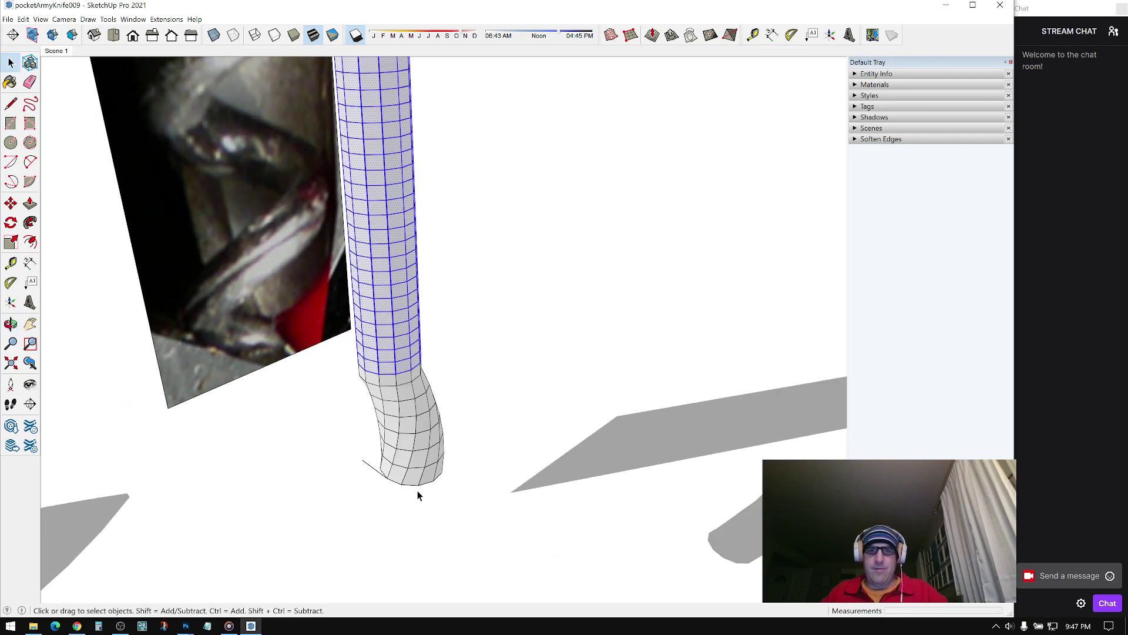
Step: Rotate the selected upper shaft 10° about the pivot end, and the part above the next row by 15°
{"action": "type", "text": "10"}
{"action": "key", "text": "Return"}
{"action": "middle_click_drag", "start_coordinate": [502, 382], "coordinate": [438, 443]}
{"action": "key", "text": "q"}
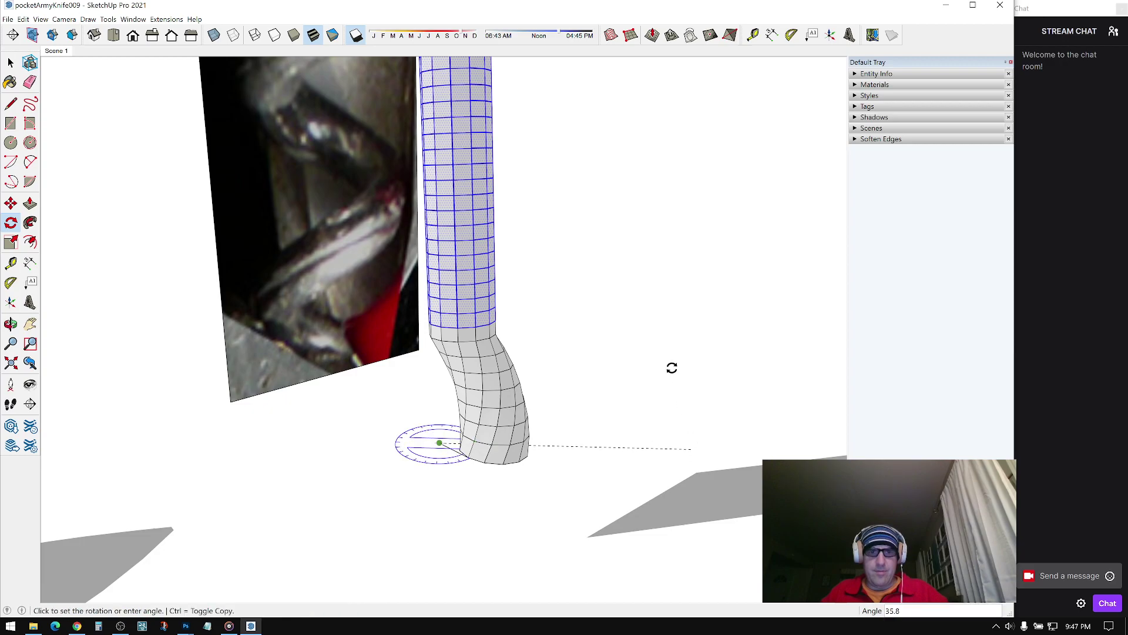
{"action": "type", "text": "15"}
{"action": "key", "text": "Return"}
{"action": "key", "text": "space"}
Step: Deselect another row of faces and rotate the remaining upper shaft horizontally by 10° about the pivot end
{"action": "middle_click_drag", "start_coordinate": [503, 378], "coordinate": [508, 340]}
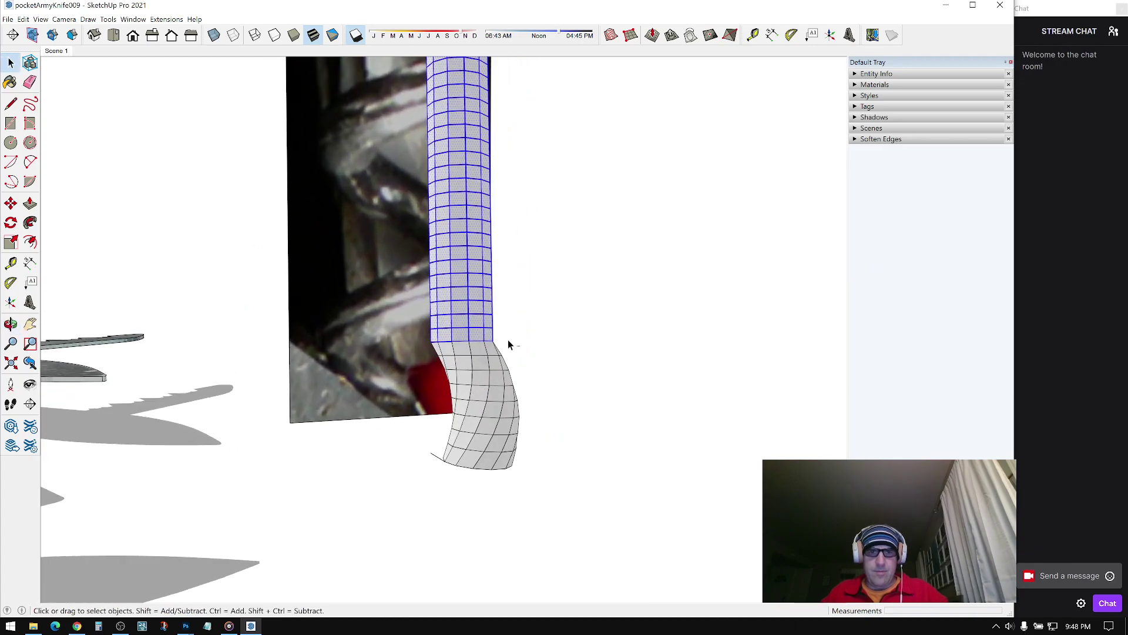
{"action": "middle_click_drag", "start_coordinate": [445, 368], "coordinate": [454, 473]}
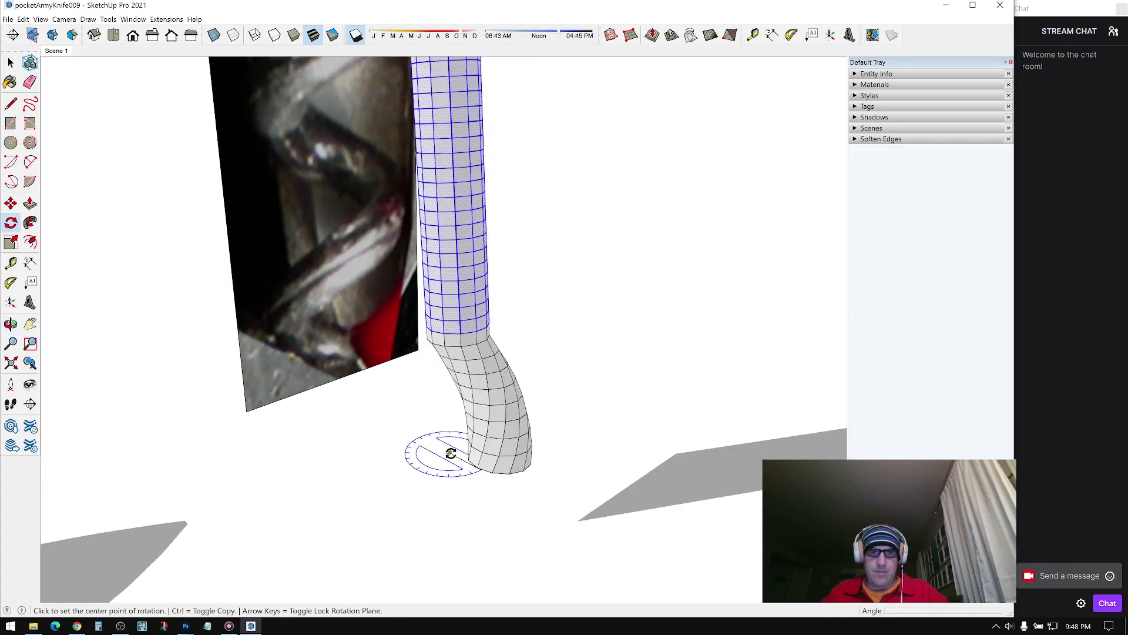
{"action": "left_click", "coordinate": [670, 476]}
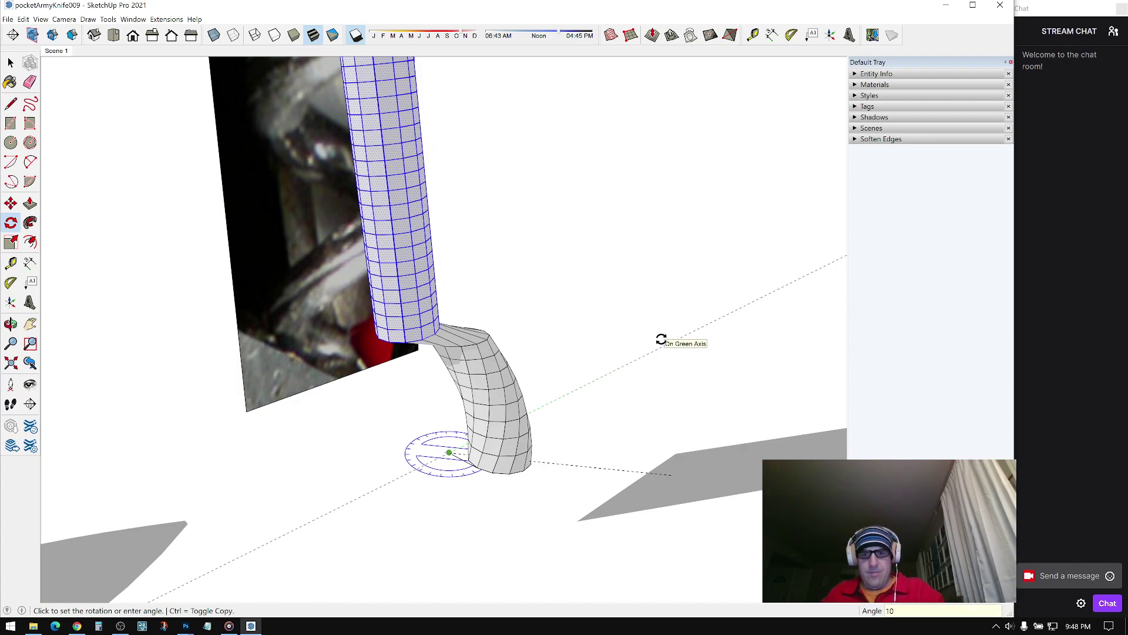
{"action": "key", "text": "Return"}
{"action": "key", "text": "space"}
Step: Deselect one more row of faces and rotate the rest of the shaft horizontally about the pivot end
{"action": "mouse_move", "coordinate": [456, 448]}
{"action": "middle_mouse_down"}
{"action": "mouse_move", "coordinate": [477, 407]}
{"action": "mouse_move", "coordinate": [438, 334]}
{"action": "middle_mouse_up"}
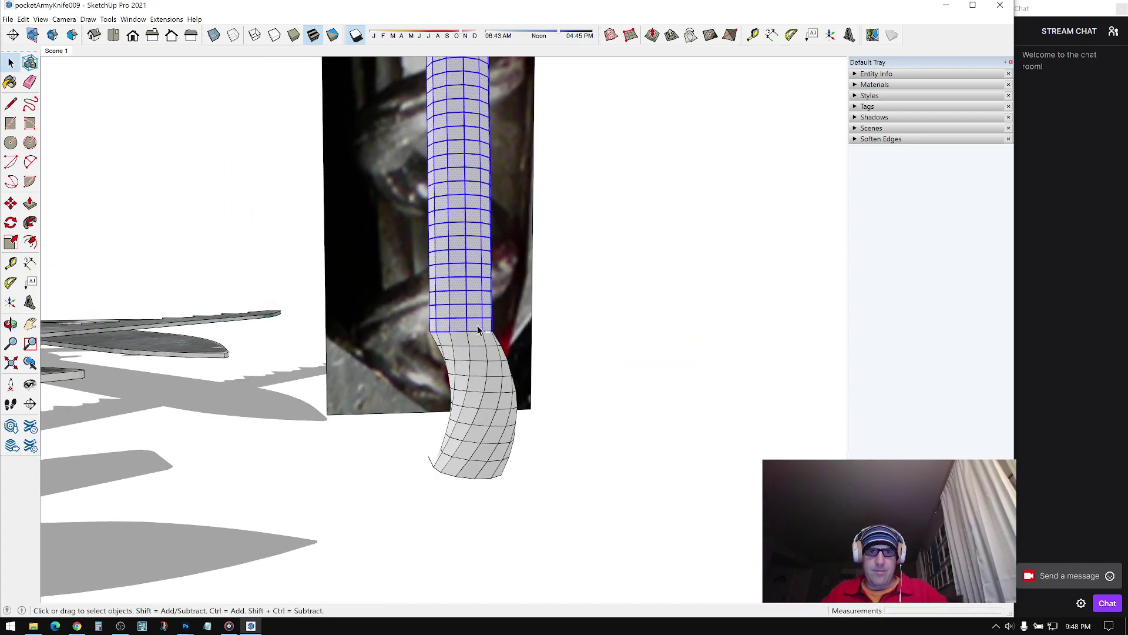
{"action": "middle_click_drag", "start_coordinate": [509, 330], "coordinate": [475, 492]}
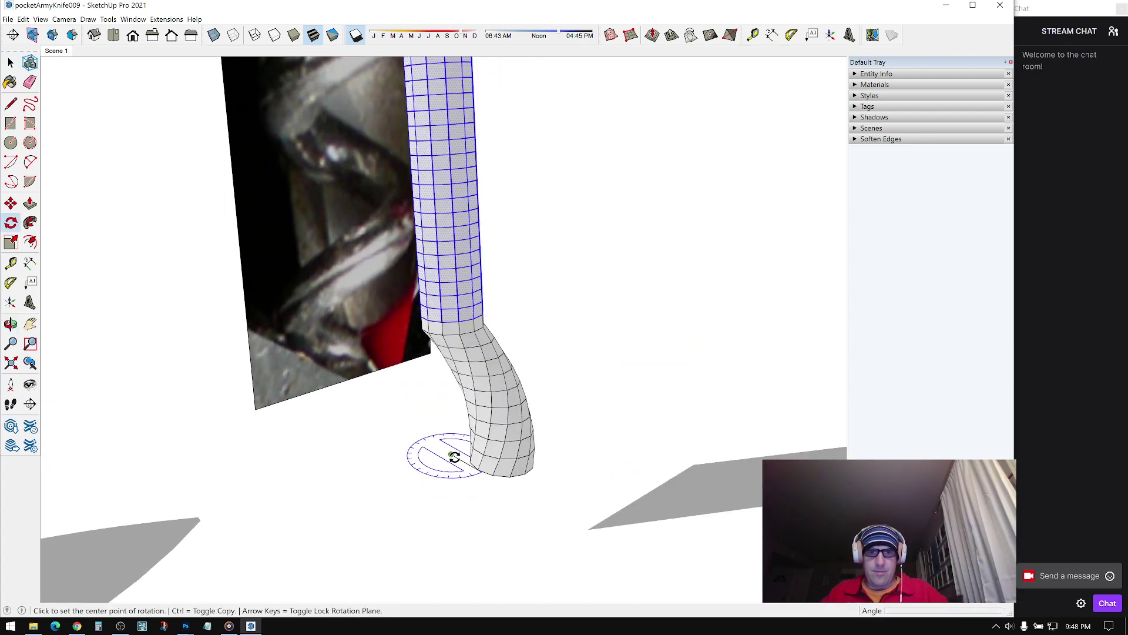
{"action": "left_click", "coordinate": [679, 446]}
{"action": "mouse_move", "coordinate": [650, 334]}
{"action": "middle_mouse_down"}
{"action": "mouse_move", "coordinate": [214, 383]}
{"action": "mouse_move", "coordinate": [889, 363]}
{"action": "mouse_move", "coordinate": [683, 383]}
{"action": "mouse_move", "coordinate": [773, 372]}
{"action": "mouse_move", "coordinate": [715, 373]}
{"action": "mouse_move", "coordinate": [906, 376]}
{"action": "mouse_move", "coordinate": [682, 398]}
{"action": "mouse_move", "coordinate": [735, 433]}
{"action": "mouse_move", "coordinate": [599, 484]}
{"action": "mouse_move", "coordinate": [450, 421]}
{"action": "mouse_move", "coordinate": [390, 417]}
{"action": "mouse_move", "coordinate": [327, 433]}
{"action": "mouse_move", "coordinate": [500, 428]}
{"action": "mouse_move", "coordinate": [501, 318]}
{"action": "mouse_move", "coordinate": [547, 239]}
{"action": "mouse_move", "coordinate": [625, 223]}
{"action": "mouse_move", "coordinate": [753, 224]}
{"action": "mouse_move", "coordinate": [852, 189]}
{"action": "mouse_move", "coordinate": [836, 210]}
{"action": "mouse_move", "coordinate": [441, 390]}
{"action": "mouse_move", "coordinate": [390, 292]}
{"action": "middle_mouse_up"}
Step: Select the bent rows of faces below the straight shaft and copy them out beside it as a separate segment
{"action": "left_click_drag", "start_coordinate": [626, 526], "coordinate": [625, 525]}
{"action": "middle_click_drag", "start_coordinate": [625, 524], "coordinate": [467, 476]}
{"action": "middle_click_drag", "start_coordinate": [548, 453], "coordinate": [563, 419]}
{"action": "middle_click_drag", "start_coordinate": [407, 460], "coordinate": [445, 458]}
{"action": "key", "text": "m"}
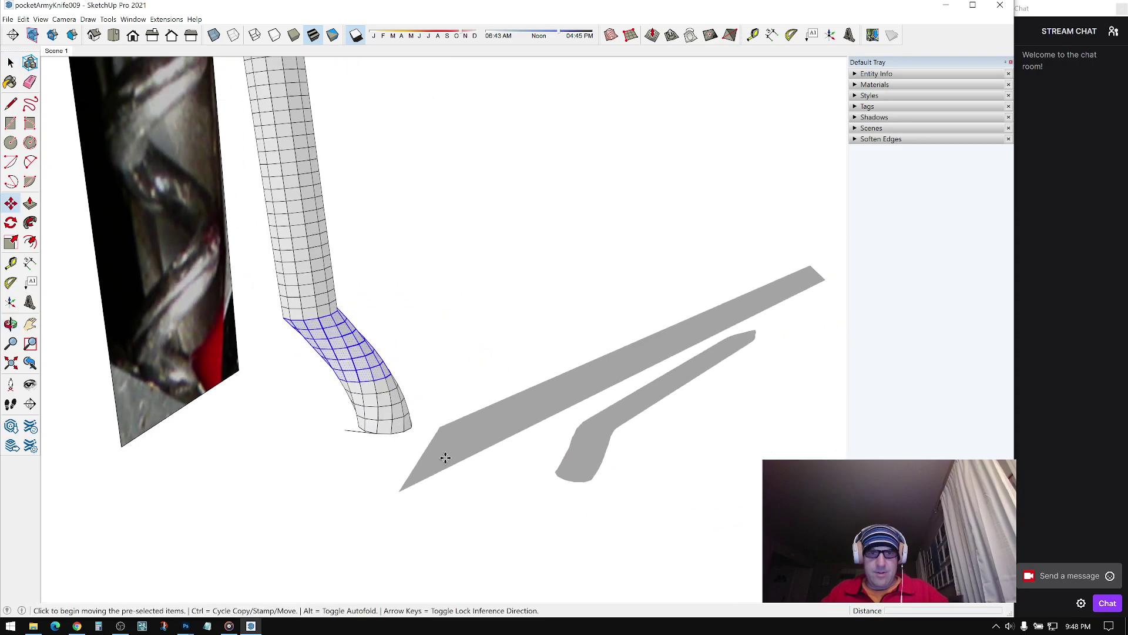
{"action": "middle_click_drag", "start_coordinate": [717, 414], "coordinate": [426, 419]}
Step: Copy the bent segment onto its own upper end and rotate the copy 60° to line up with the open rim
{"action": "key", "text": "m"}
{"action": "left_click", "coordinate": [629, 422]}
{"action": "key", "text": "ctrl"}
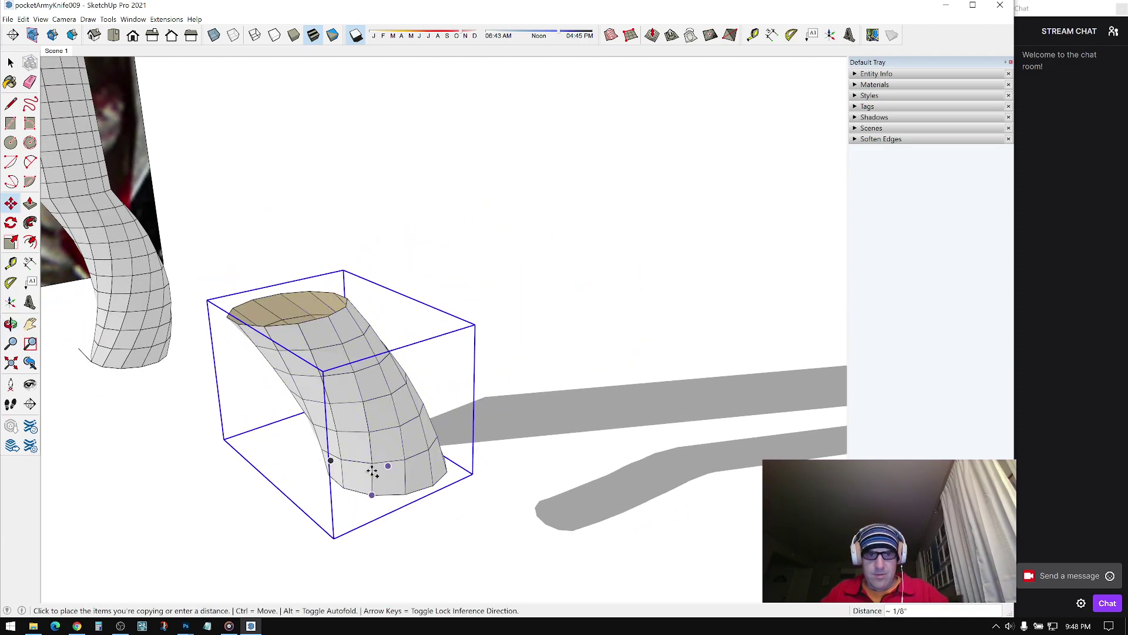
{"action": "middle_click_drag", "start_coordinate": [328, 320], "coordinate": [464, 369], "text": "shift"}
{"action": "scroll", "coordinate": [464, 369], "scroll_direction": "up", "scroll_amount": 3}
{"action": "key", "text": "space"}
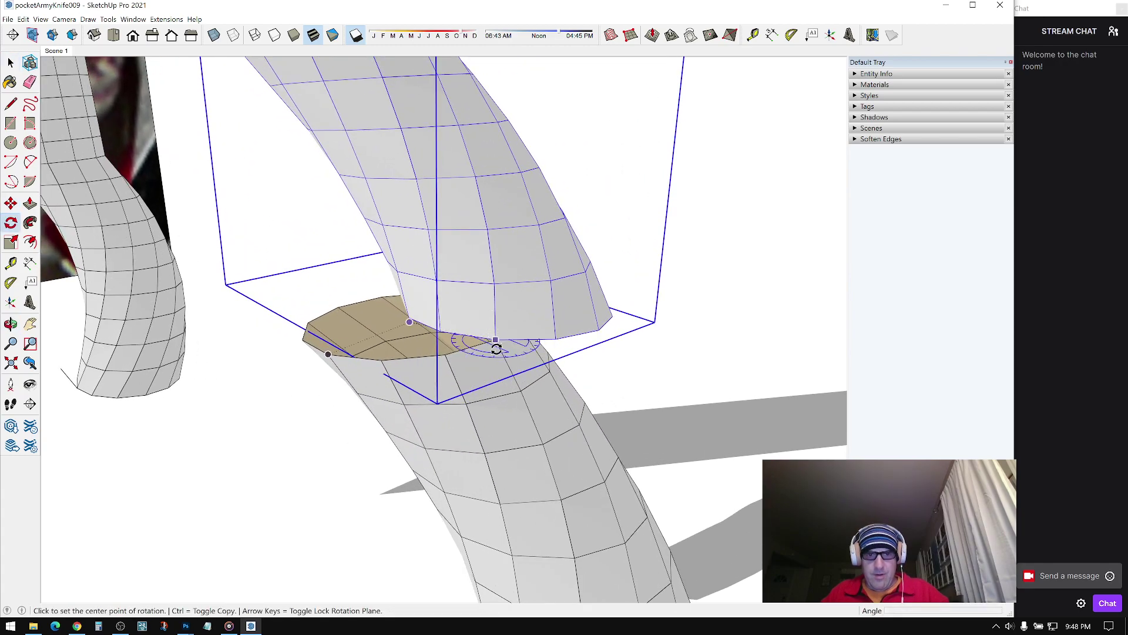
{"action": "middle_click_drag", "start_coordinate": [423, 320], "coordinate": [371, 357]}
{"action": "scroll", "coordinate": [592, 316], "scroll_direction": "up", "scroll_amount": 2}
{"action": "left_click", "coordinate": [359, 357]}
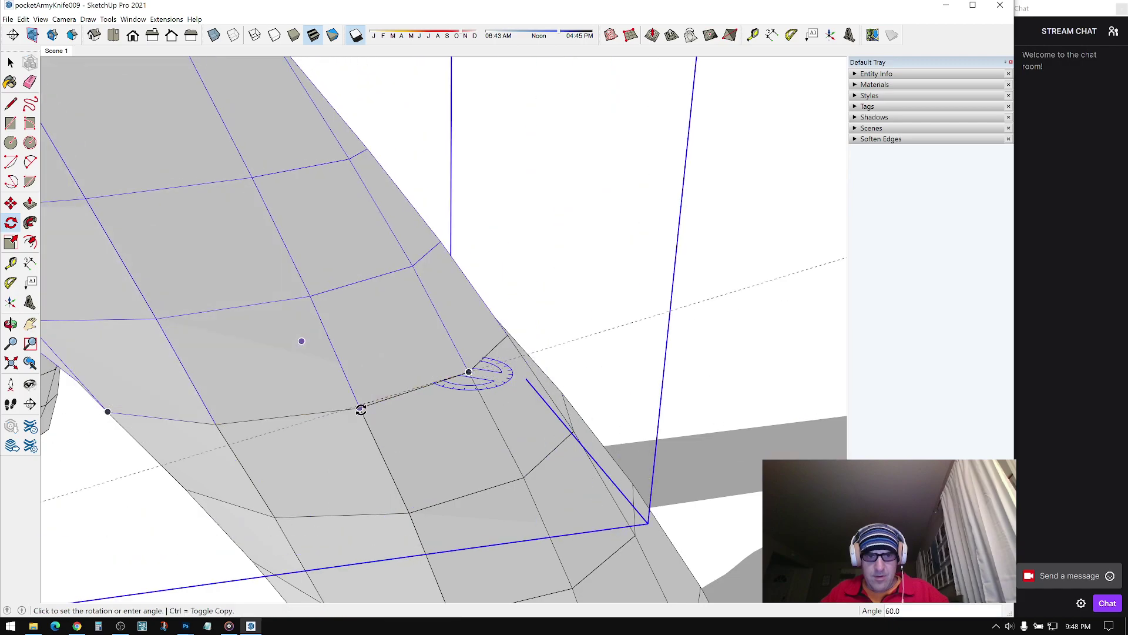
Step: Copy the two stacked segments onto the upper end and rotate the copy about the shared corner to match the rim below
{"action": "middle_click_drag", "start_coordinate": [416, 386], "coordinate": [583, 368]}
{"action": "scroll", "coordinate": [531, 384], "scroll_direction": "up", "scroll_amount": 5}
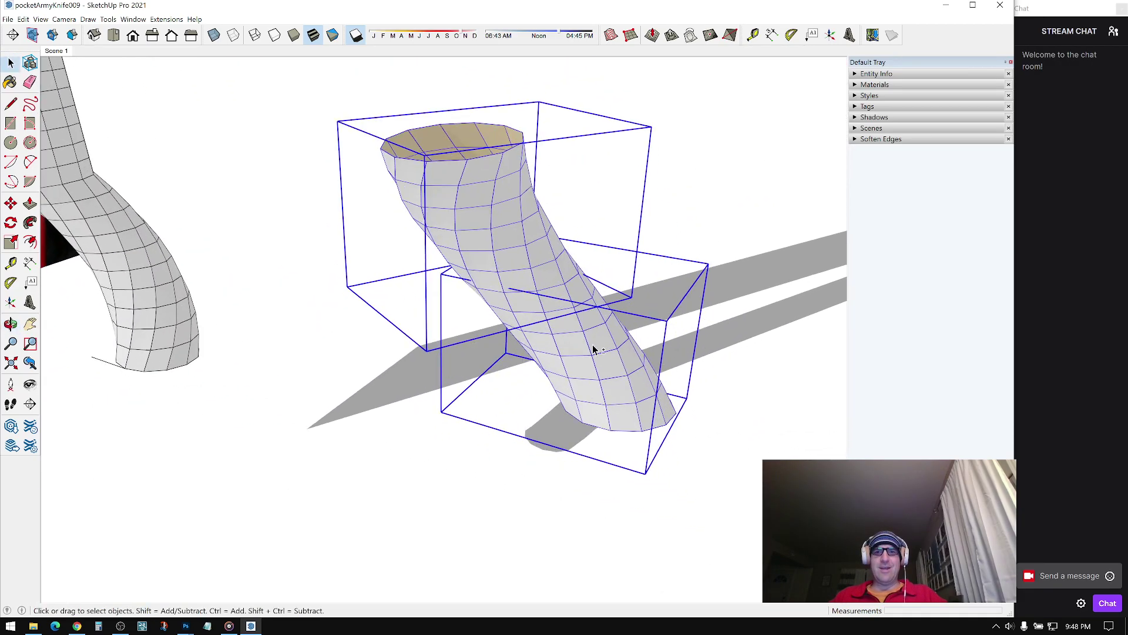
{"action": "key", "text": "m"}
{"action": "left_click", "coordinate": [645, 433]}
{"action": "key", "text": "ctrl"}
{"action": "middle_click_drag", "start_coordinate": [507, 210], "coordinate": [508, 294], "text": "shift"}
{"action": "middle_click_drag", "start_coordinate": [507, 252], "coordinate": [414, 288]}
{"action": "middle_click_drag", "start_coordinate": [430, 385], "coordinate": [416, 390]}
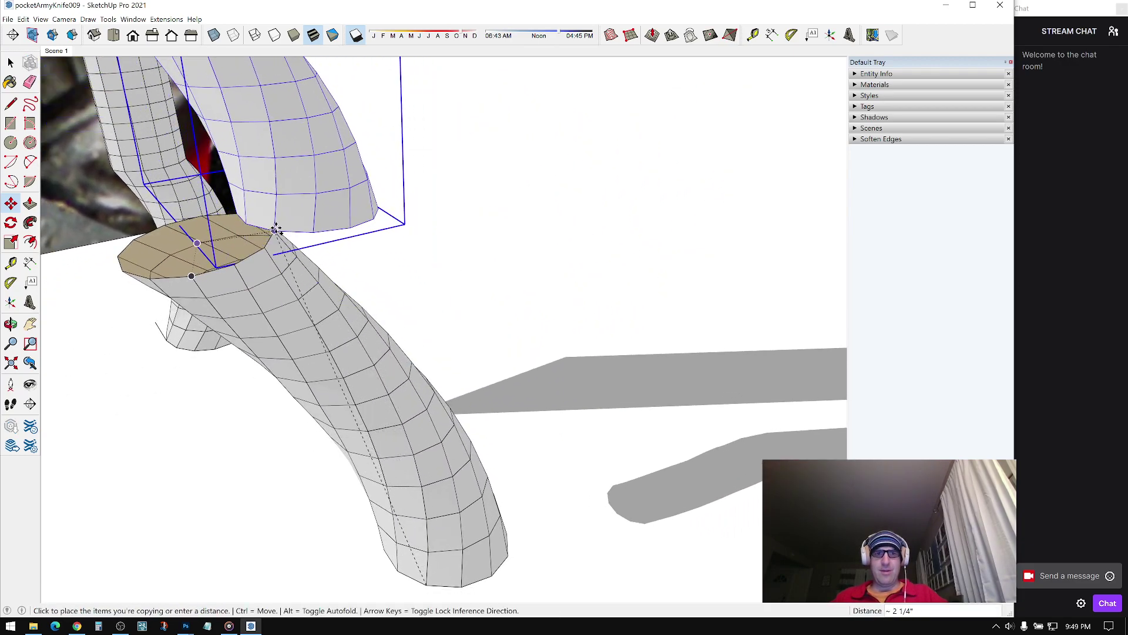
{"action": "scroll", "coordinate": [273, 272], "scroll_direction": "up", "scroll_amount": 4}
{"action": "key", "text": "q"}
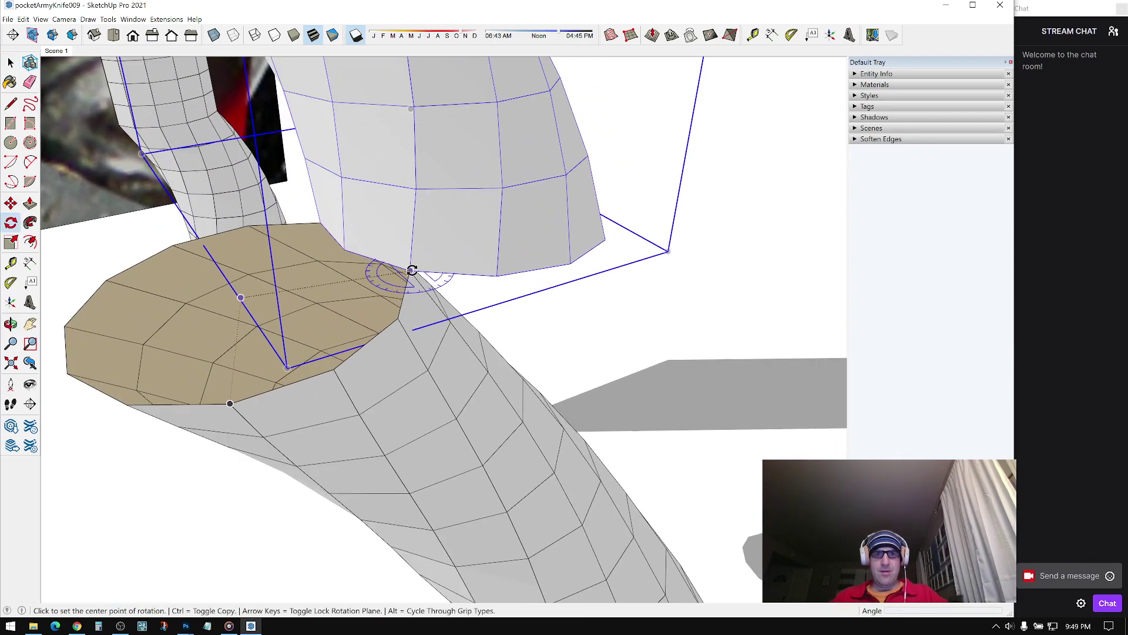
{"action": "left_click", "coordinate": [344, 251]}
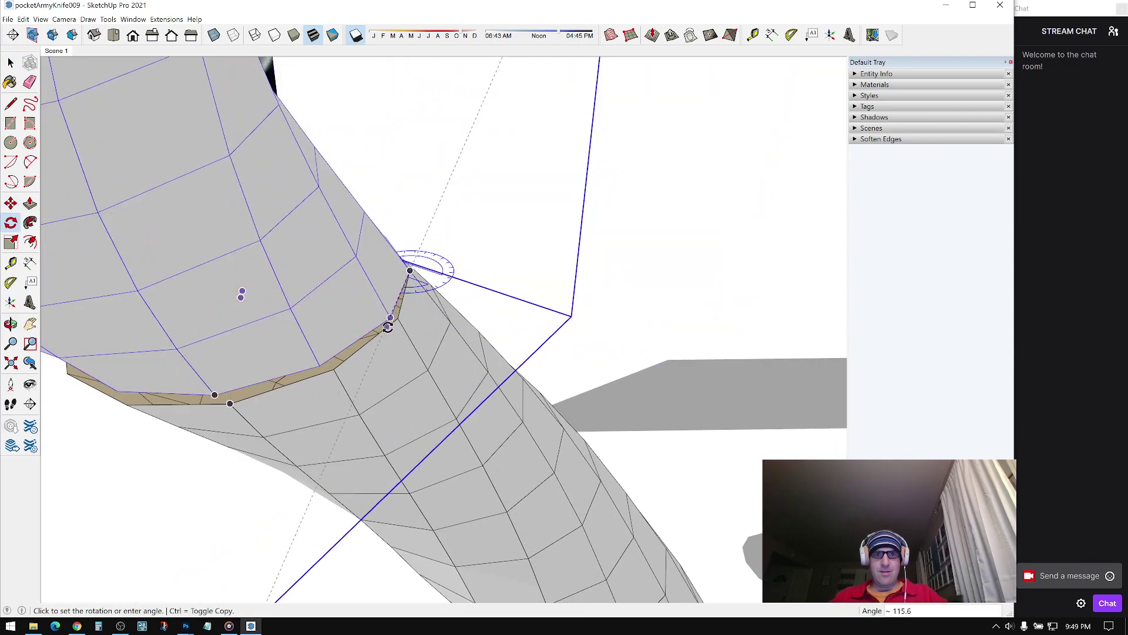
Step: Copy the four stacked segments onto the spiral's upper end and rotate the copy 120° to line up with it
{"action": "scroll", "coordinate": [491, 295], "scroll_direction": "down", "scroll_amount": 3}
{"action": "middle_click_drag", "start_coordinate": [491, 295], "coordinate": [551, 279]}
{"action": "scroll", "coordinate": [551, 279], "scroll_direction": "up", "scroll_amount": 3}
{"action": "middle_click_drag", "start_coordinate": [474, 329], "coordinate": [489, 441]}
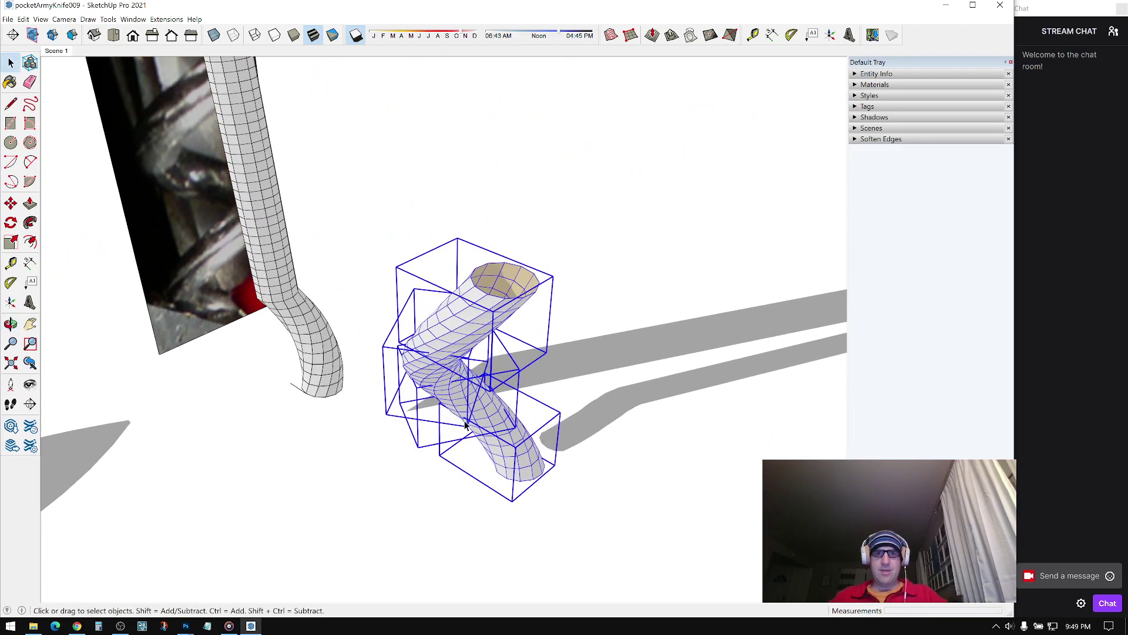
{"action": "scroll", "coordinate": [526, 487], "scroll_direction": "up", "scroll_amount": 4}
{"action": "key", "text": "m"}
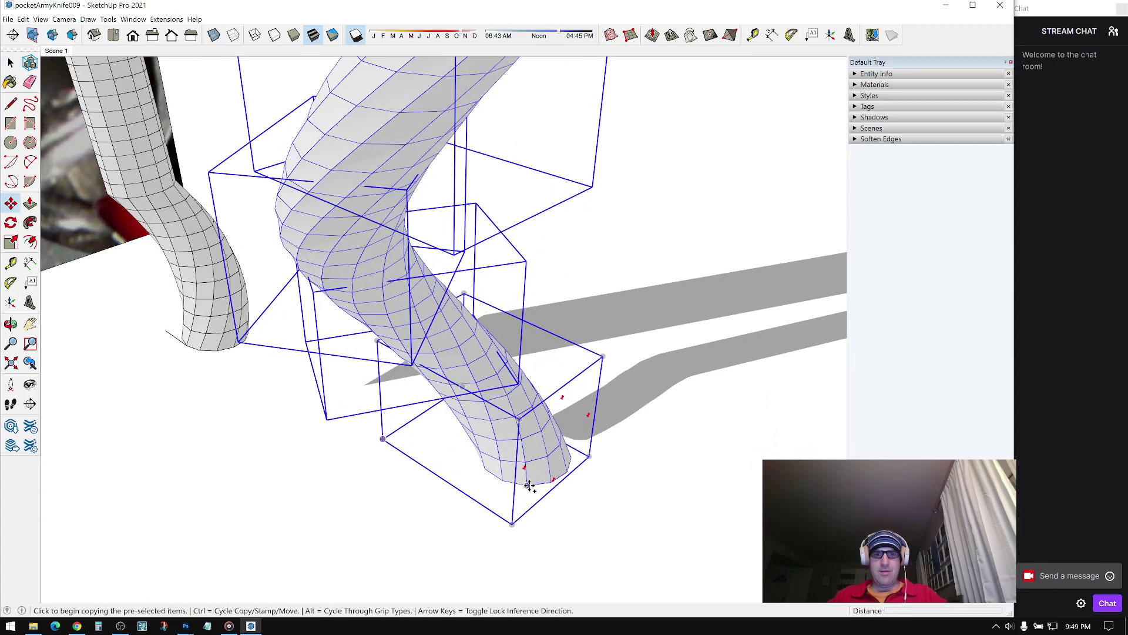
{"action": "middle_click_drag", "start_coordinate": [546, 485], "coordinate": [296, 486]}
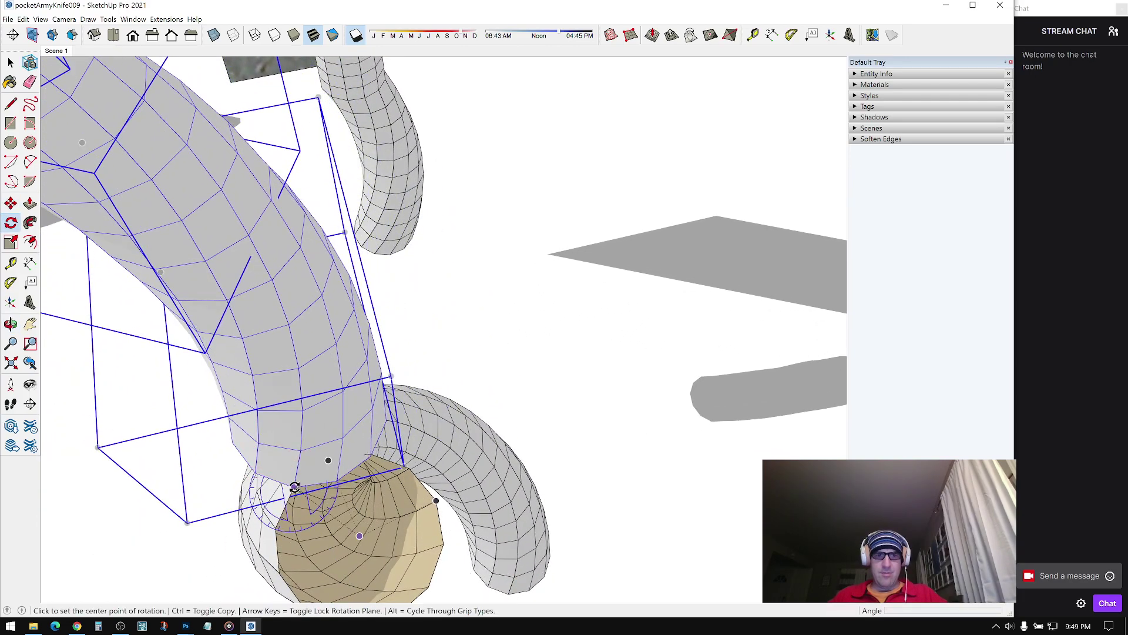
{"action": "left_click", "coordinate": [258, 474]}
{"action": "left_click", "coordinate": [269, 476]}
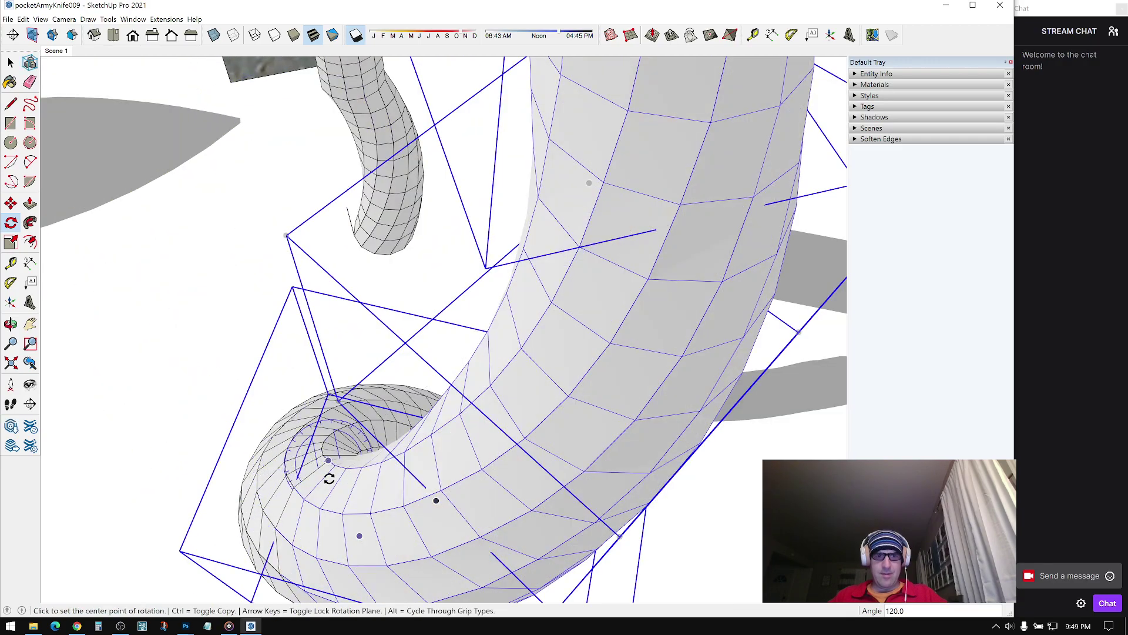
{"action": "middle_click_drag", "start_coordinate": [329, 478], "coordinate": [607, 363]}
{"action": "key", "text": "space"}
Step: Select all the stacked spiral segments and scale them vertically by a factor of 0.50
{"action": "scroll", "coordinate": [607, 363], "scroll_direction": "down", "scroll_amount": 4}
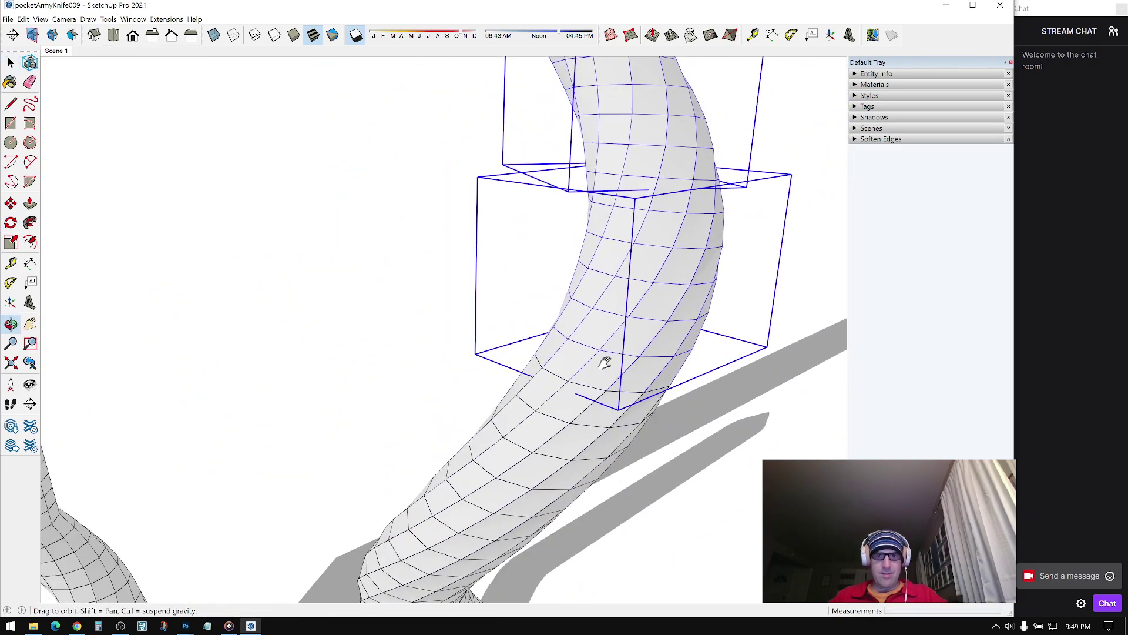
{"action": "left_click", "coordinate": [726, 302]}
{"action": "scroll", "coordinate": [720, 298], "scroll_direction": "down", "scroll_amount": 2}
{"action": "middle_click_drag", "start_coordinate": [658, 273], "coordinate": [583, 244]}
{"action": "scroll", "coordinate": [548, 334], "scroll_direction": "down", "scroll_amount": 5}
{"action": "middle_click_drag", "start_coordinate": [548, 335], "coordinate": [518, 334]}
{"action": "left_click_drag", "start_coordinate": [536, 254], "coordinate": [435, 458]}
{"action": "scroll", "coordinate": [458, 337], "scroll_direction": "up", "scroll_amount": 4}
{"action": "key", "text": "s"}
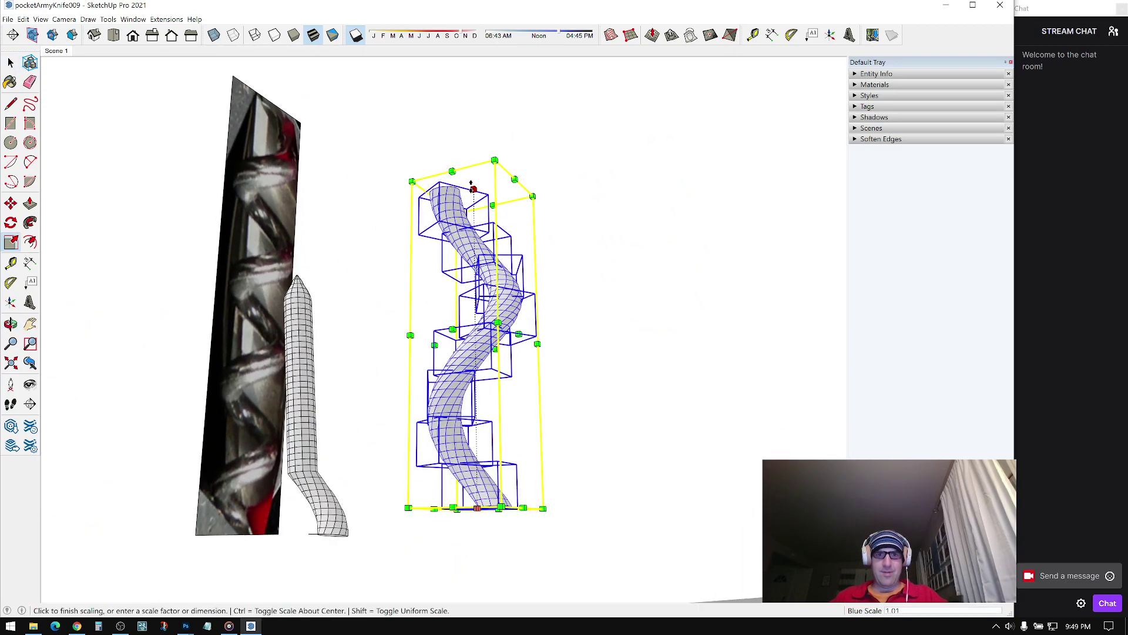
{"action": "middle_click_drag", "start_coordinate": [471, 235], "coordinate": [428, 365]}
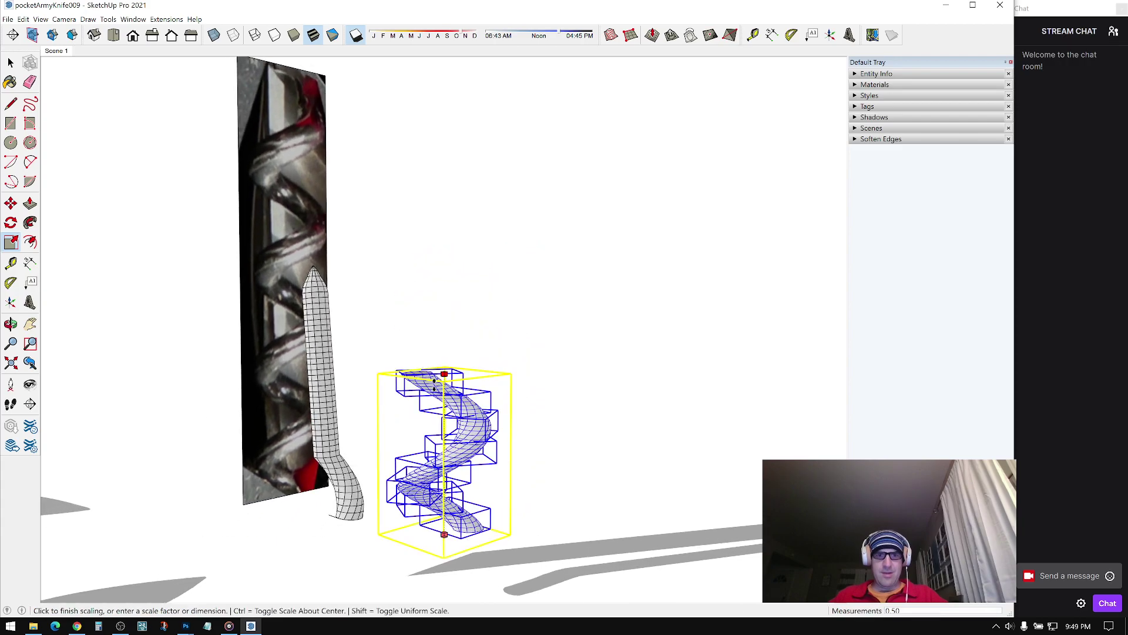
{"action": "key", "text": "Return"}
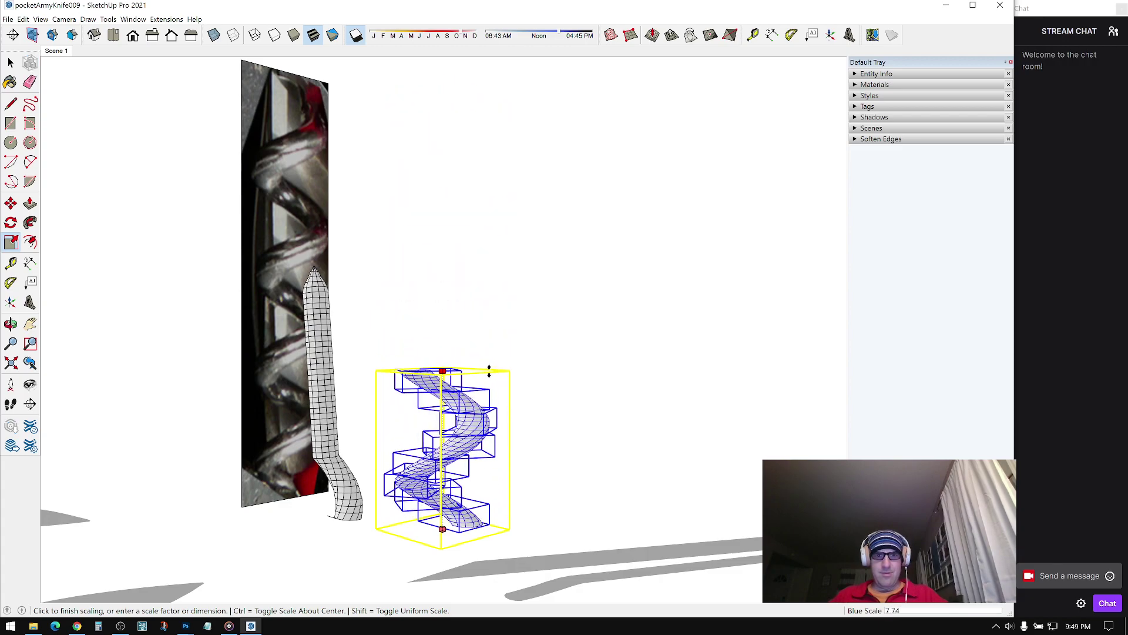
{"action": "left_click", "coordinate": [496, 429]}
Step: Shorten the stacked spiral a little more along its vertical axis
{"action": "middle_click_drag", "start_coordinate": [497, 429], "coordinate": [479, 307]}
{"action": "key", "text": "s"}
{"action": "scroll", "coordinate": [563, 388], "scroll_direction": "up", "scroll_amount": 3}
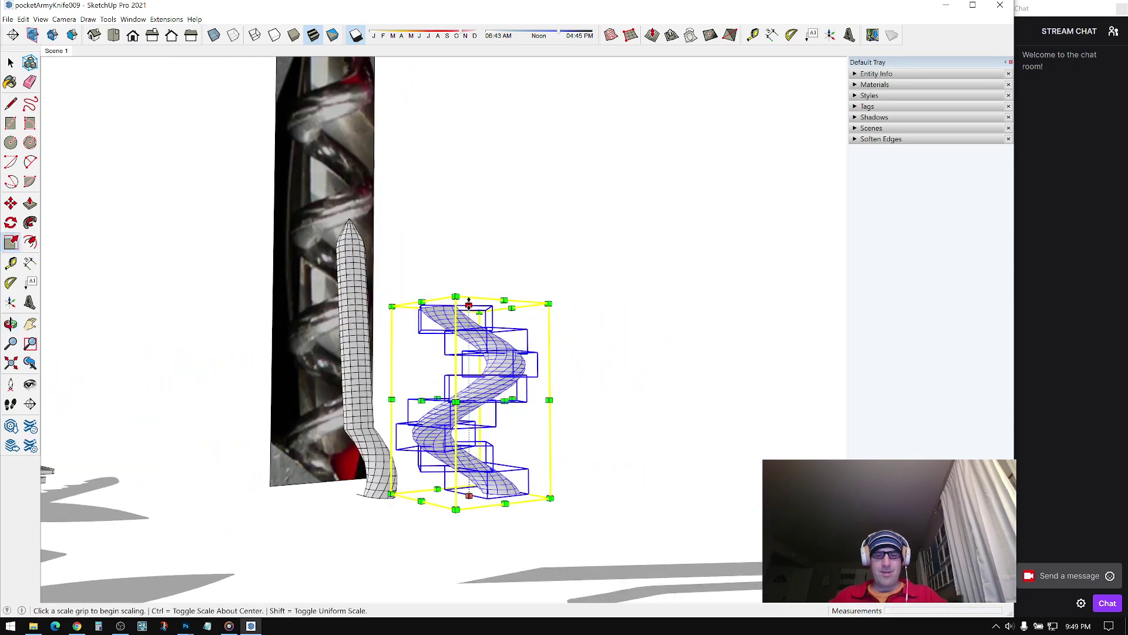
{"action": "left_click", "coordinate": [468, 303]}
{"action": "middle_click_drag", "start_coordinate": [474, 326], "coordinate": [484, 406]}
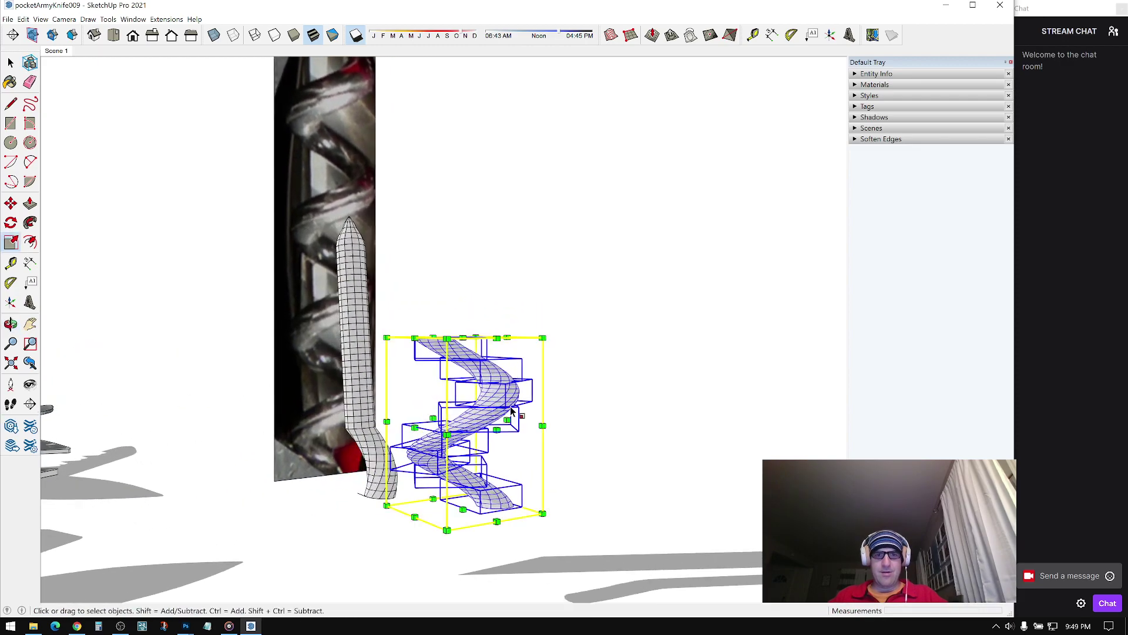
Step: Draw a vertical line about 2 1/2" long straight down from a corner of the spiral's upper end
{"action": "middle_click_drag", "start_coordinate": [579, 393], "coordinate": [713, 287]}
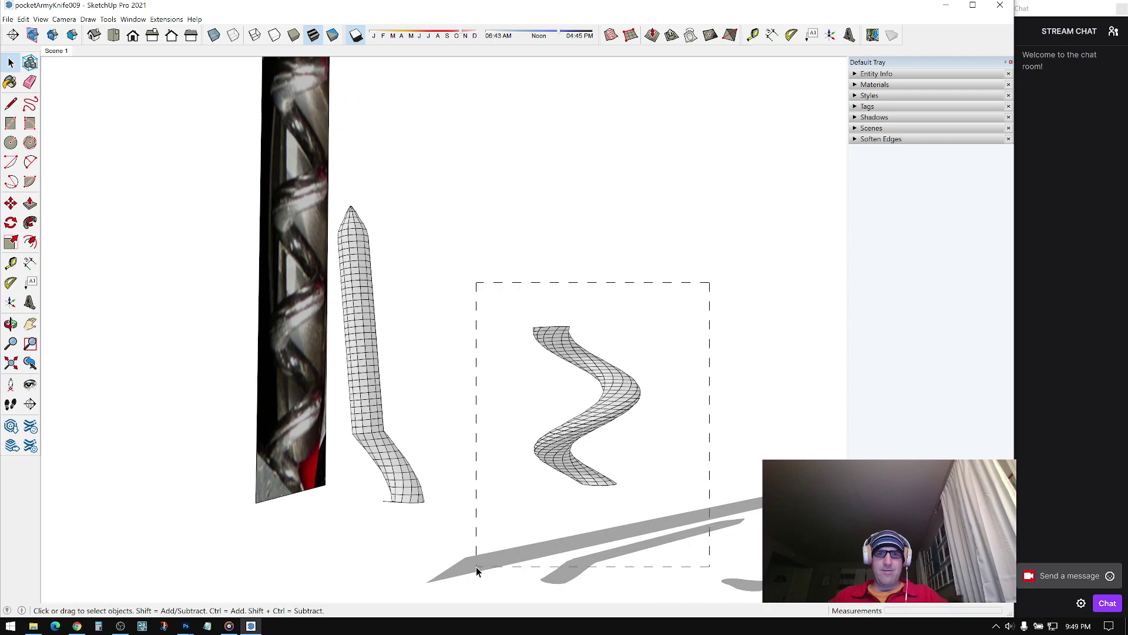
{"action": "left_click_drag", "start_coordinate": [478, 570], "coordinate": [481, 567]}
{"action": "middle_click_drag", "start_coordinate": [521, 503], "coordinate": [502, 285]}
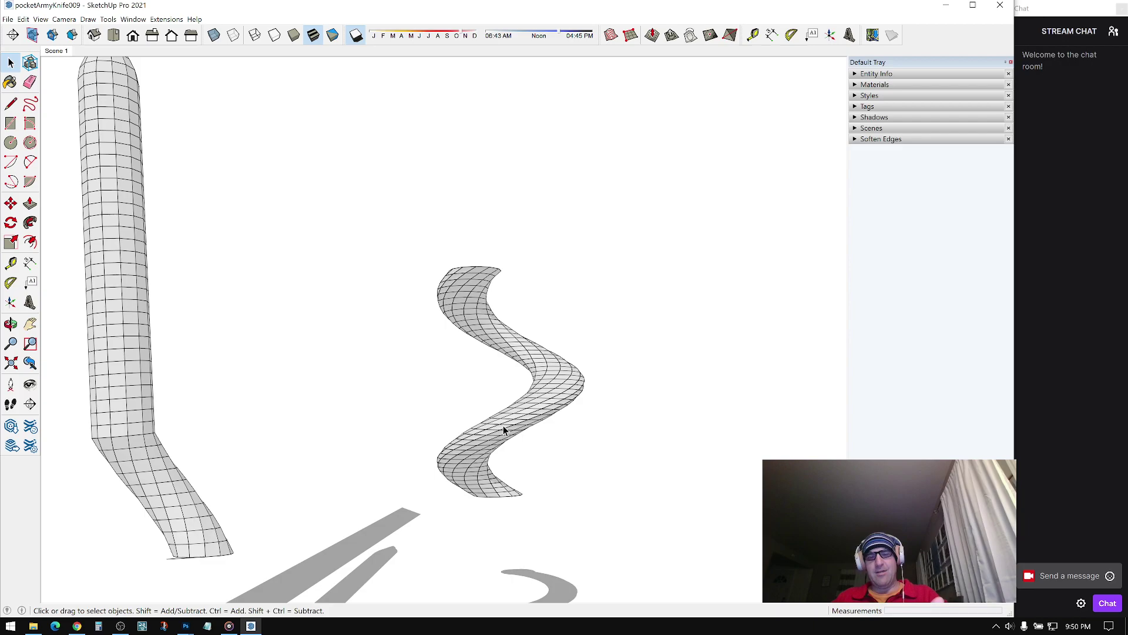
{"action": "middle_click_drag", "start_coordinate": [536, 398], "coordinate": [527, 324]}
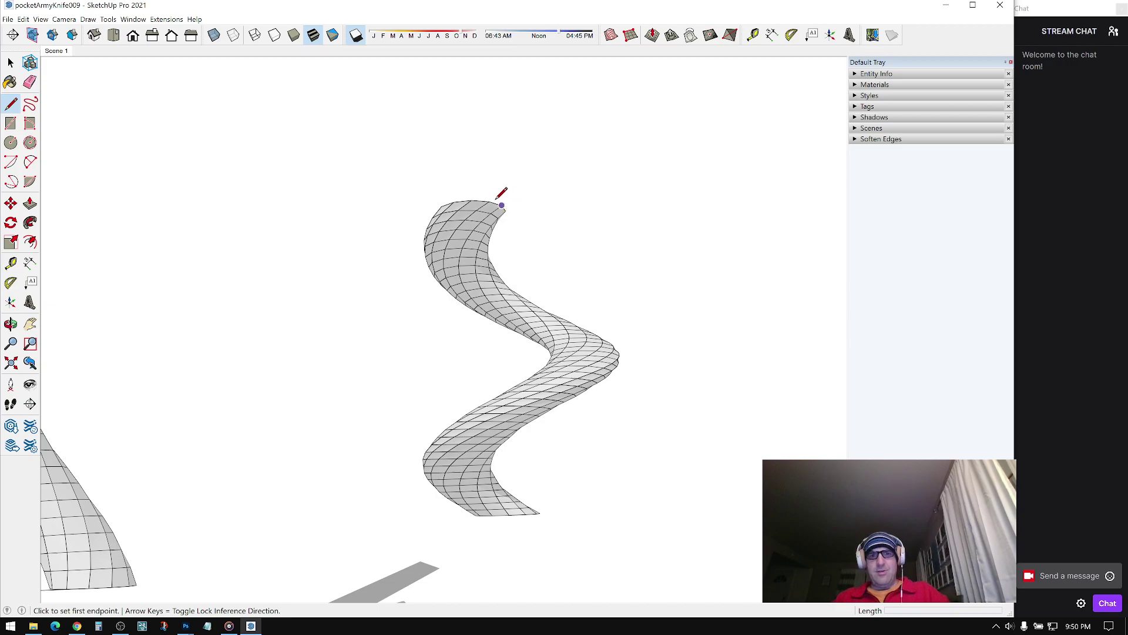
{"action": "middle_click_drag", "start_coordinate": [493, 199], "coordinate": [490, 359]}
{"action": "middle_click_drag", "start_coordinate": [500, 399], "coordinate": [650, 498]}
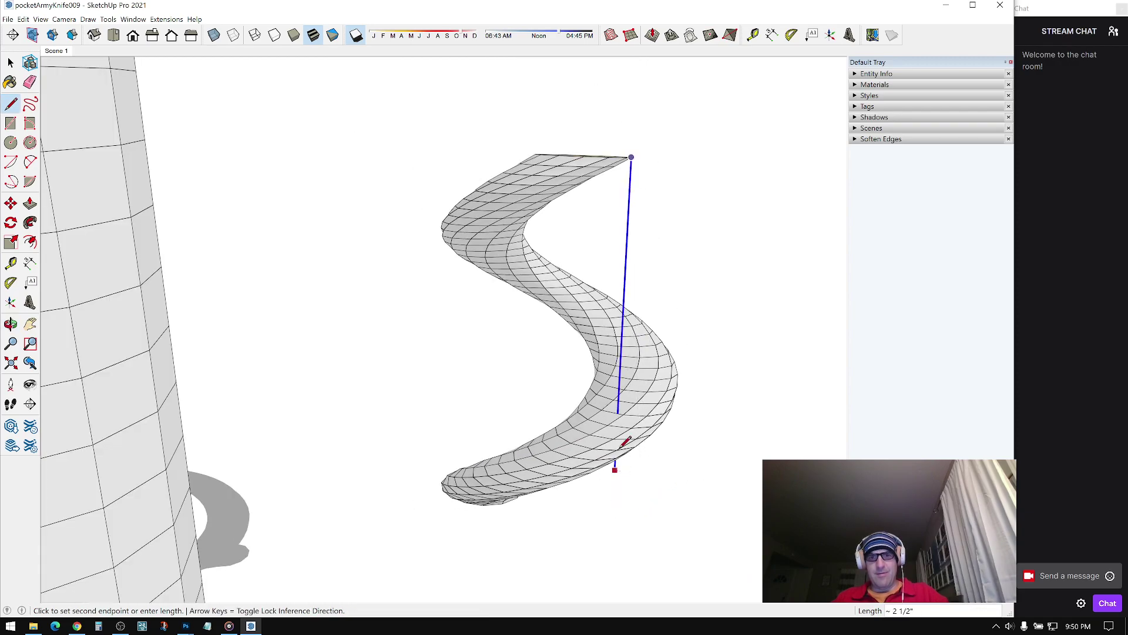
{"action": "mouse_move", "coordinate": [622, 410]}
{"action": "middle_mouse_down"}
{"action": "mouse_move", "coordinate": [370, 244]}
{"action": "mouse_move", "coordinate": [380, 287]}
{"action": "mouse_move", "coordinate": [247, 215]}
{"action": "middle_mouse_up"}
{"action": "scroll", "coordinate": [259, 216], "scroll_direction": "up", "scroll_amount": 4}
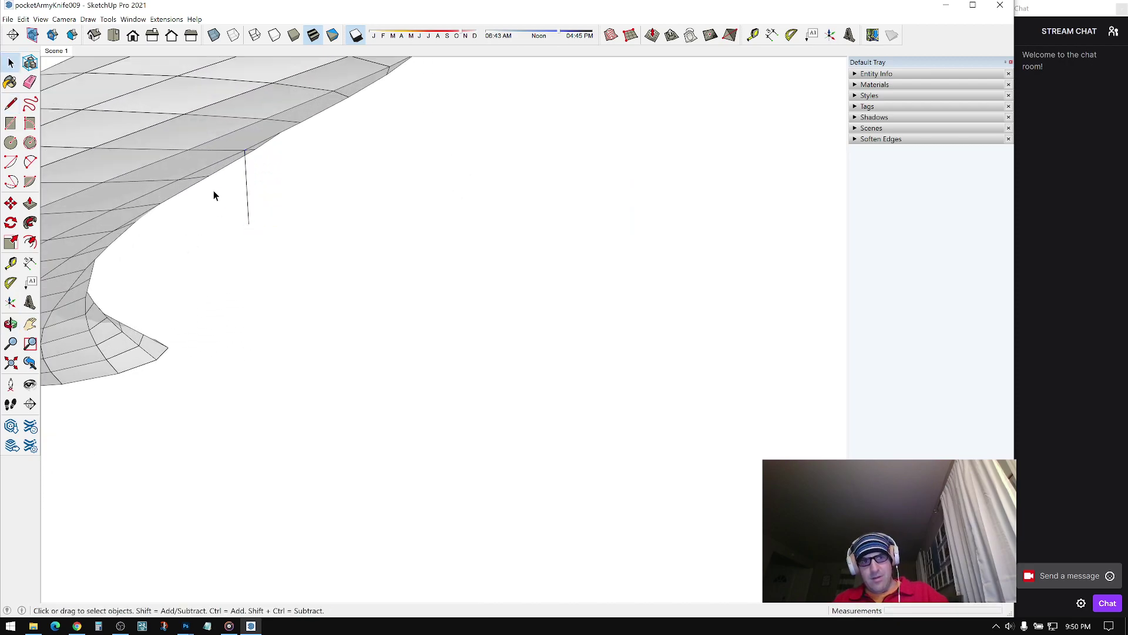
{"action": "scroll", "coordinate": [217, 211], "scroll_direction": "down", "scroll_amount": 3}
{"action": "middle_click_drag", "start_coordinate": [189, 144], "coordinate": [383, 332]}
{"action": "scroll", "coordinate": [424, 347], "scroll_direction": "down", "scroll_amount": 2}
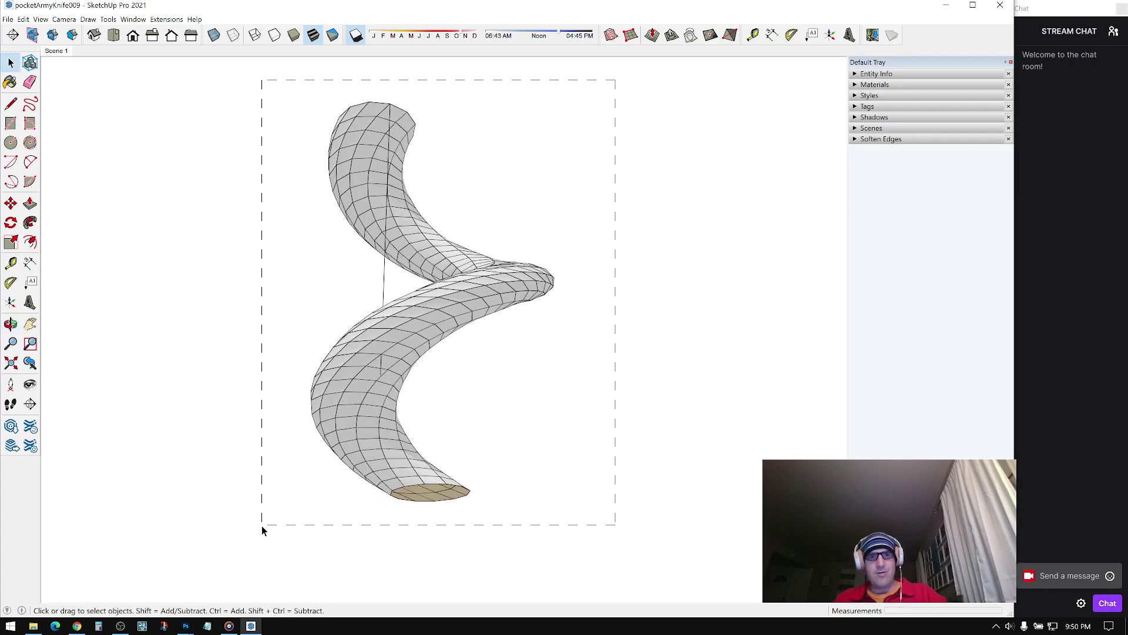
Step: Explode the spiral's stacked segments into loose geometry and select it together with the vertical line
{"action": "left_click_drag", "start_coordinate": [263, 530], "coordinate": [263, 529]}
{"action": "right_click", "coordinate": [405, 248]}
{"action": "left_click", "coordinate": [434, 294]}
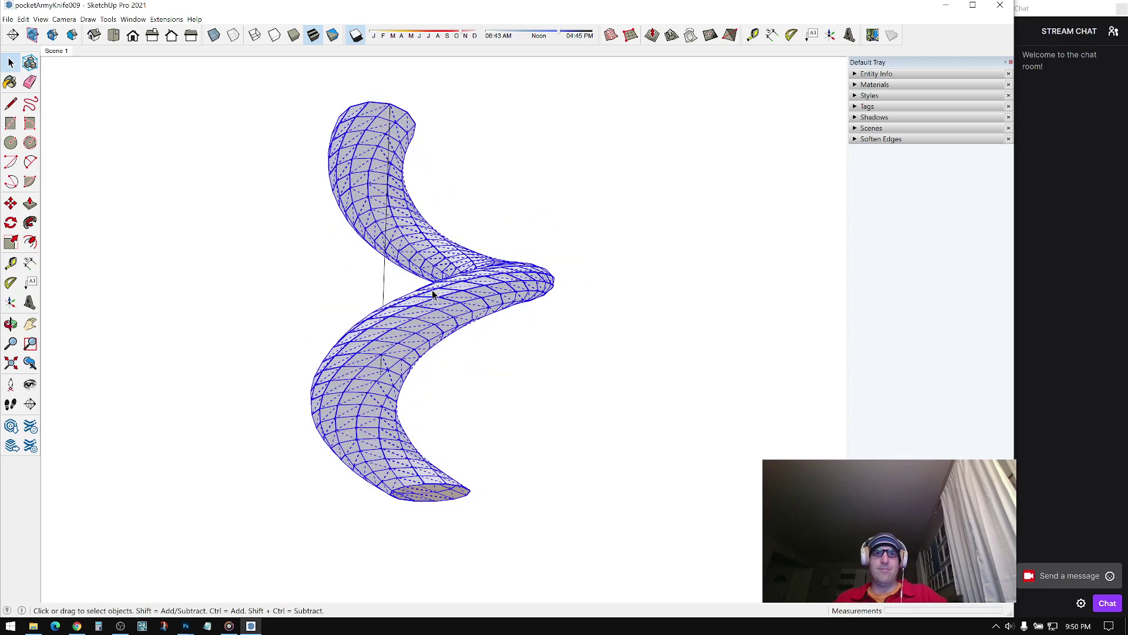
{"action": "right_click", "coordinate": [404, 322]}
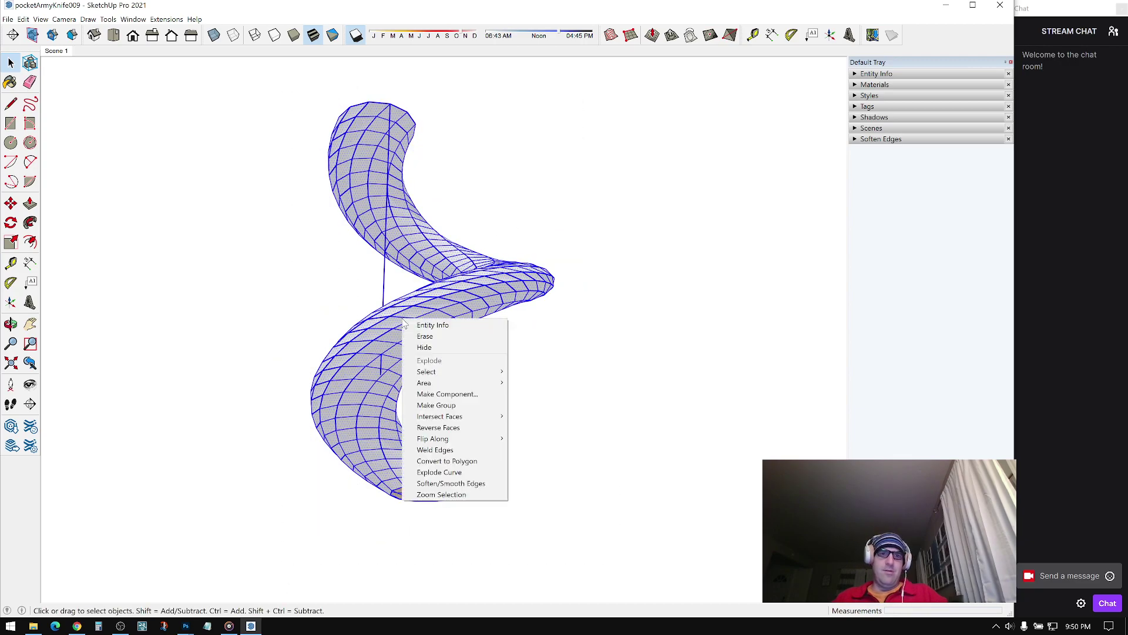
{"action": "left_click", "coordinate": [470, 464]}
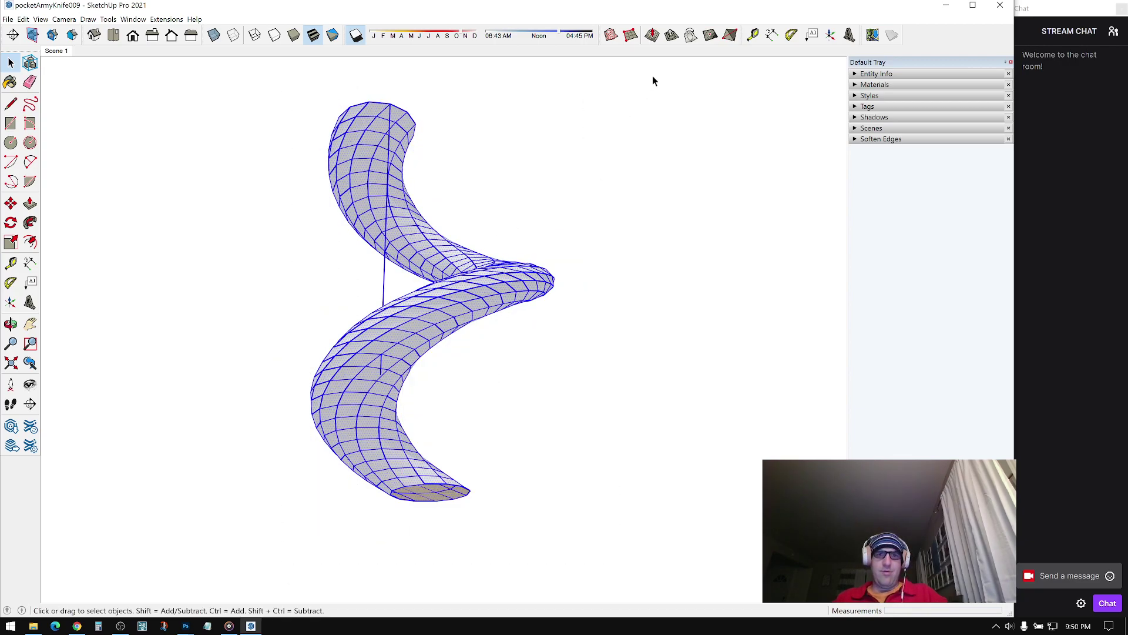
Step: Delete a row of faces below the vertical line's lower end and the detached lower piece of the spiral
{"action": "right_click", "coordinate": [385, 340]}
{"action": "left_click", "coordinate": [392, 298]}
{"action": "mouse_move", "coordinate": [393, 307]}
{"action": "middle_mouse_down"}
{"action": "mouse_move", "coordinate": [365, 448]}
{"action": "mouse_move", "coordinate": [347, 421]}
{"action": "mouse_move", "coordinate": [418, 415]}
{"action": "middle_mouse_up"}
{"action": "scroll", "coordinate": [387, 367], "scroll_direction": "up", "scroll_amount": 2}
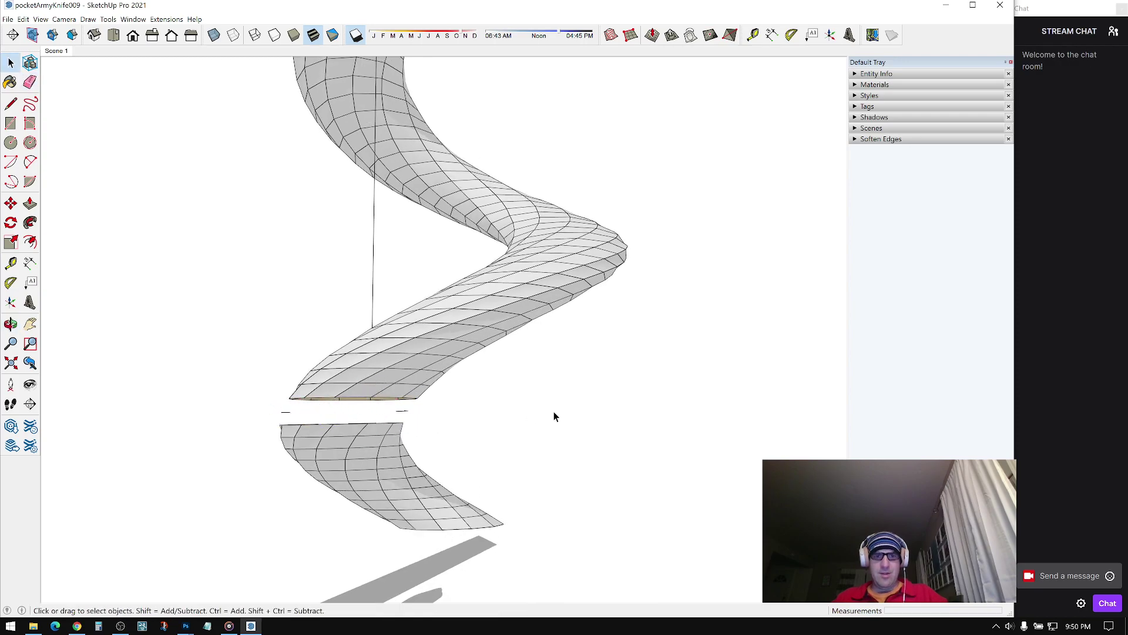
{"action": "key", "text": "Delete"}
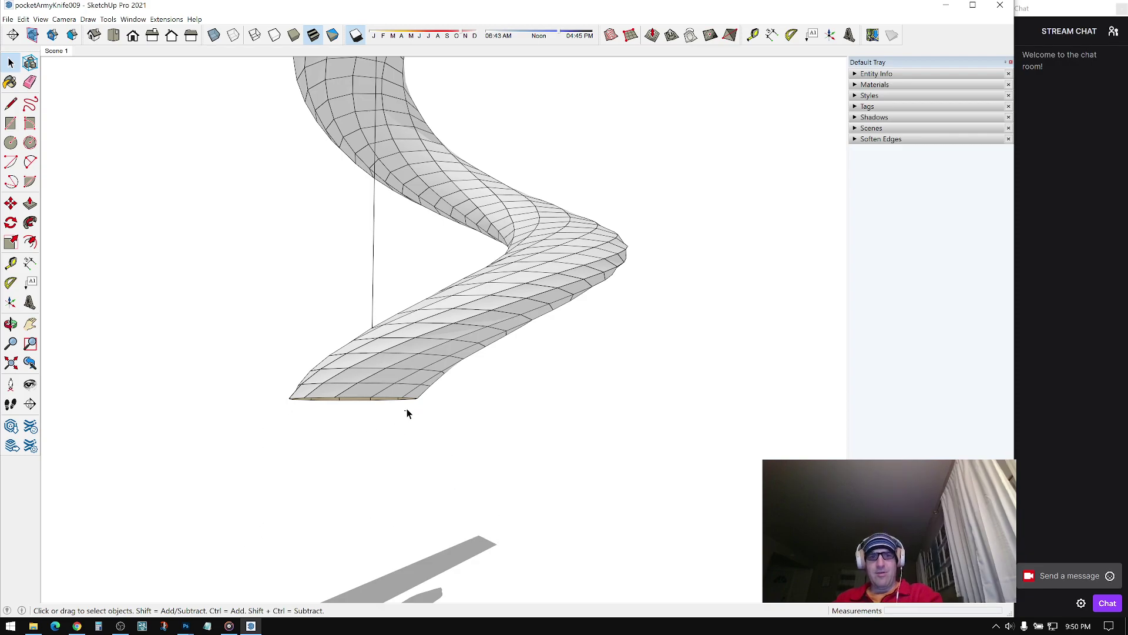
Step: Group the trimmed spiral turn and try stacking a copy of it straight above
{"action": "middle_click_drag", "start_coordinate": [375, 429], "coordinate": [573, 125]}
{"action": "middle_click_drag", "start_coordinate": [332, 367], "coordinate": [450, 345]}
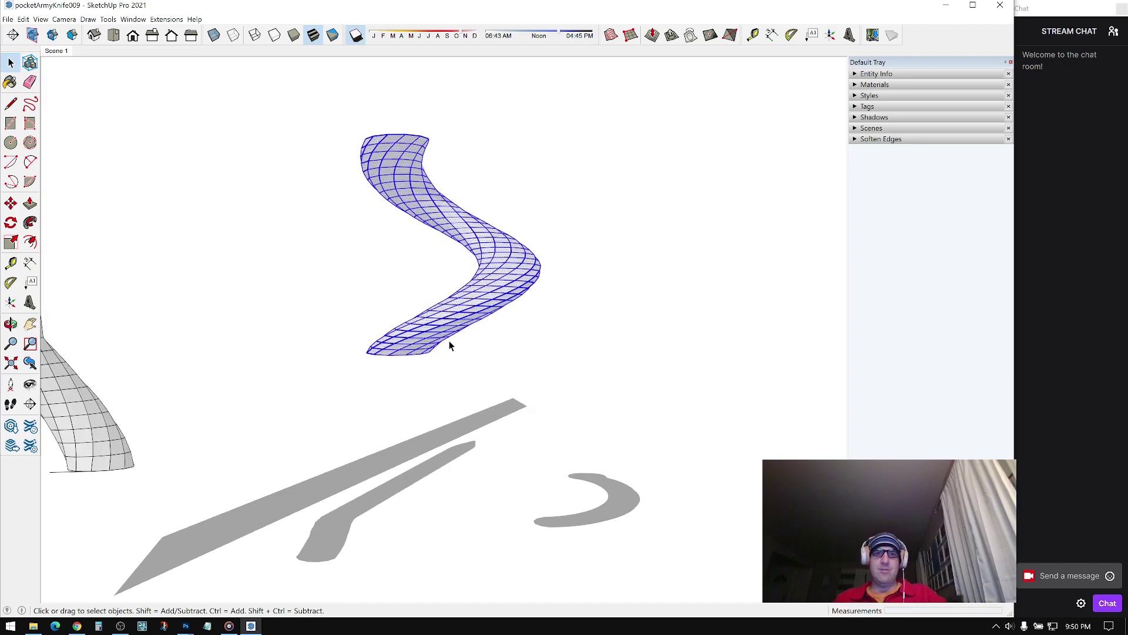
{"action": "middle_click_drag", "start_coordinate": [467, 291], "coordinate": [518, 288]}
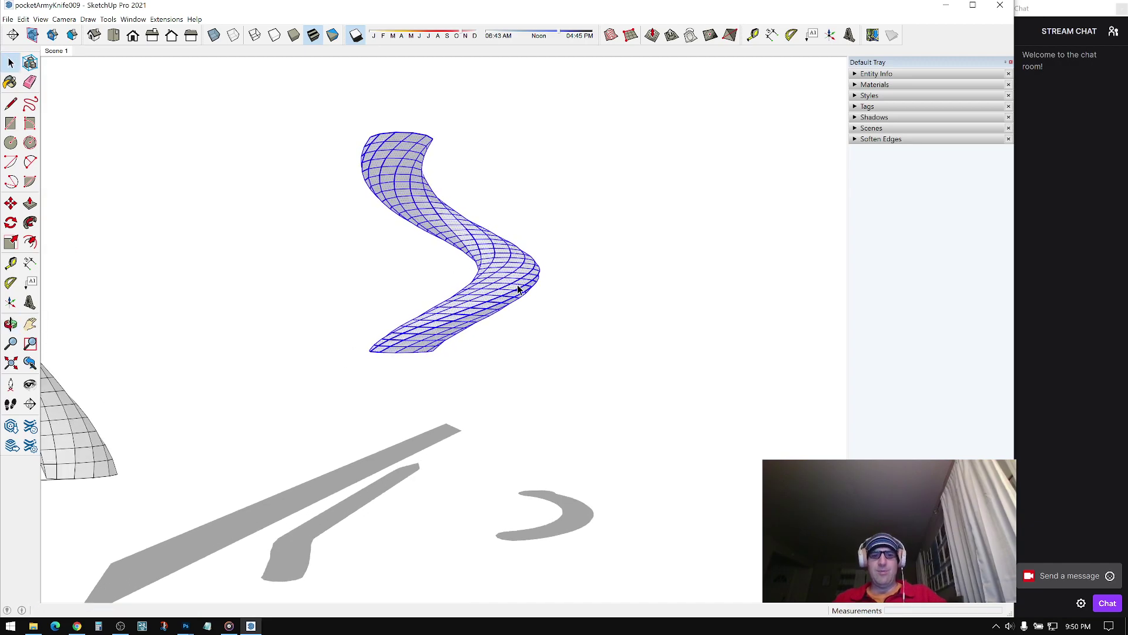
{"action": "left_click", "coordinate": [440, 324]}
{"action": "left_click", "coordinate": [398, 351]}
{"action": "key", "text": "ctrl"}
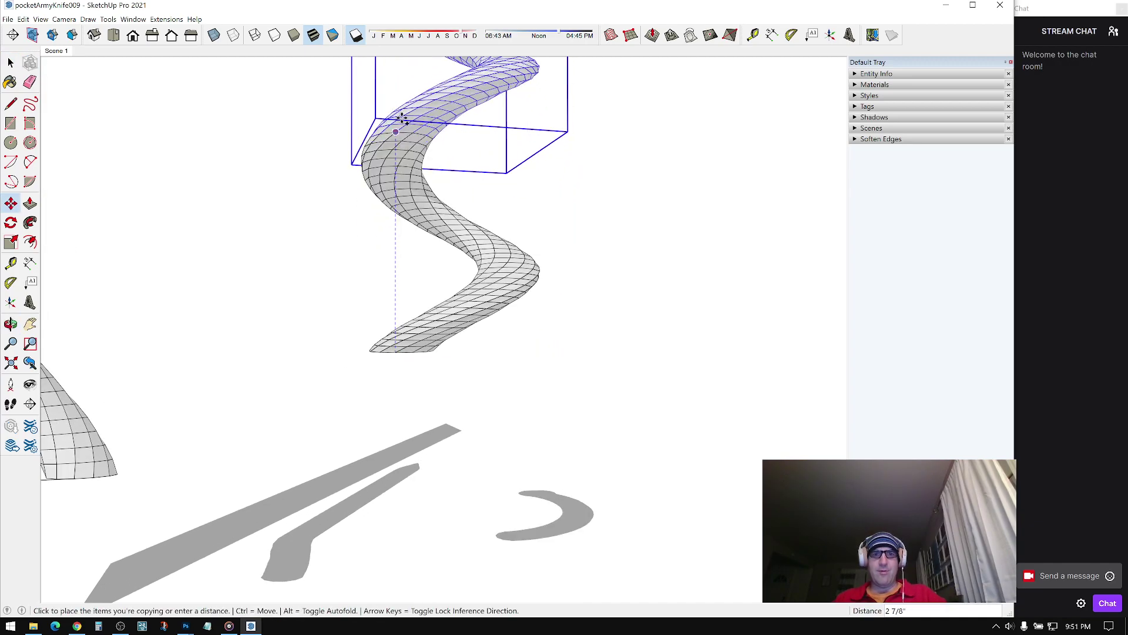
{"action": "left_click", "coordinate": [395, 134]}
{"action": "scroll", "coordinate": [402, 329], "scroll_direction": "down", "scroll_amount": 6}
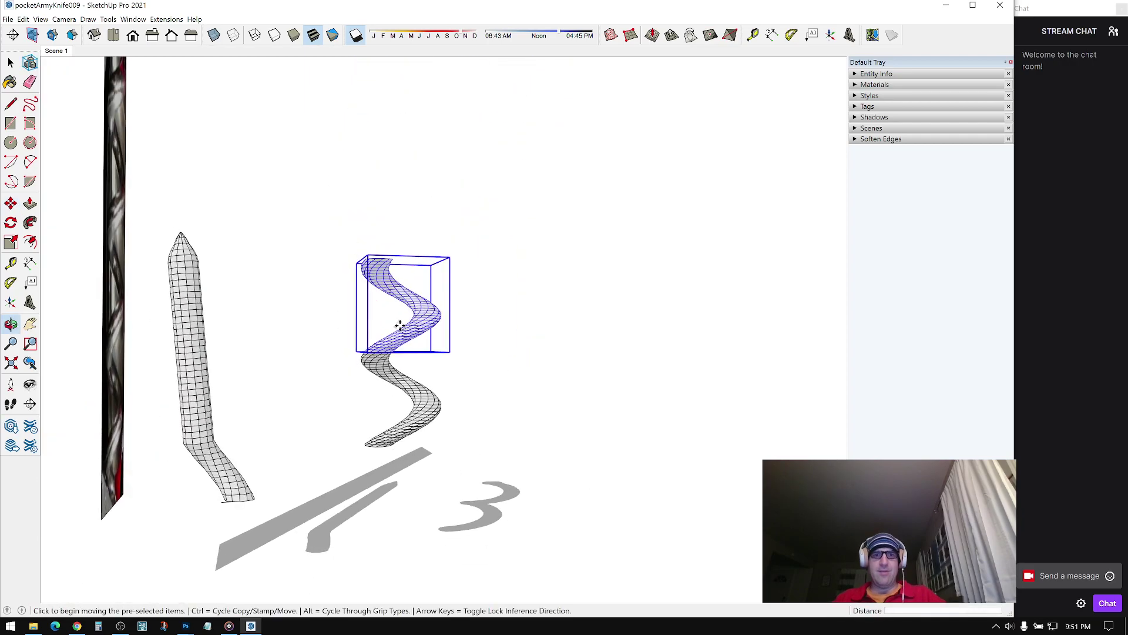
{"action": "key", "text": "space"}
{"action": "scroll", "coordinate": [420, 362], "scroll_direction": "up", "scroll_amount": 2}
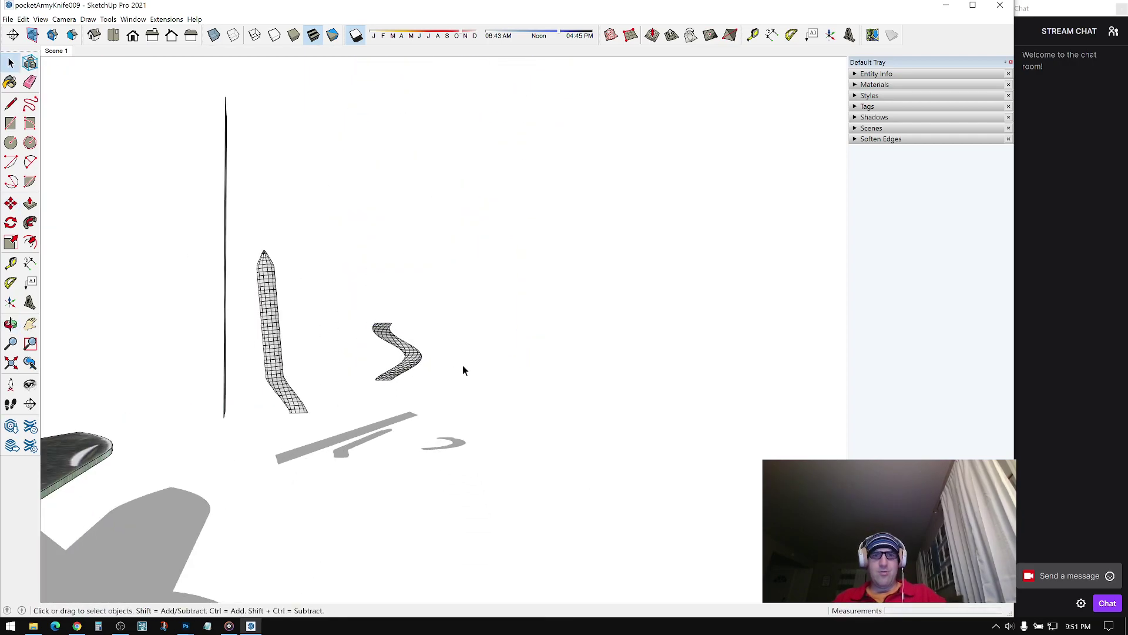
Step: Stack copies of the grouped turn straight up at a spacing of about 2 11/16" to form a column of seven turns
{"action": "scroll", "coordinate": [396, 364], "scroll_direction": "up", "scroll_amount": 3}
{"action": "middle_click_drag", "start_coordinate": [401, 374], "coordinate": [233, 387]}
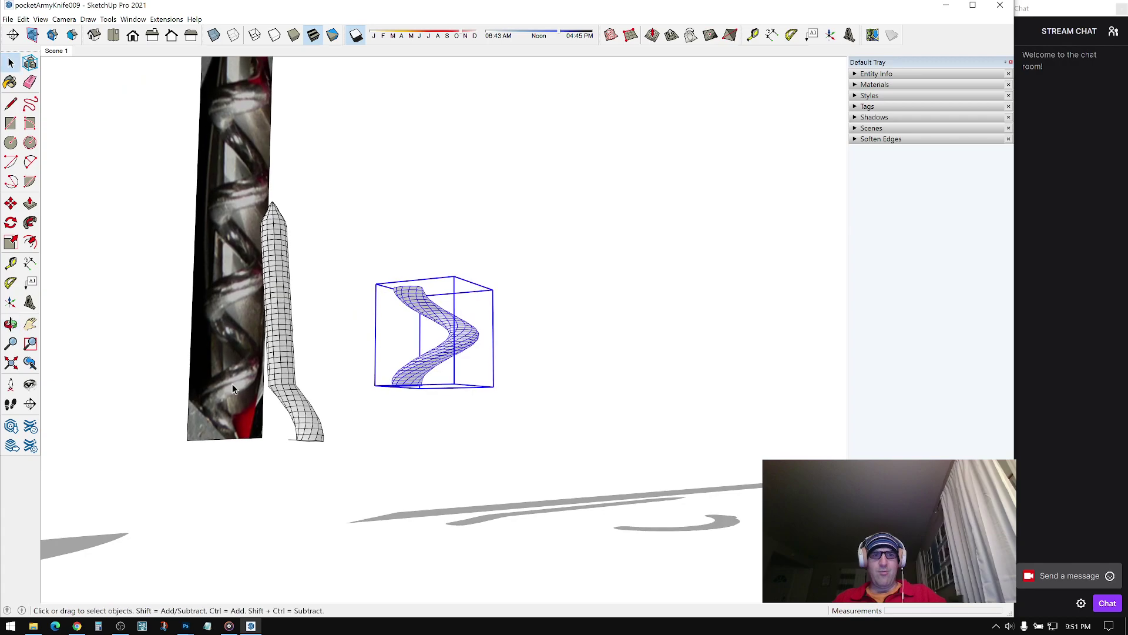
{"action": "middle_click_drag", "start_coordinate": [235, 288], "coordinate": [246, 283]}
{"action": "middle_click_drag", "start_coordinate": [262, 123], "coordinate": [418, 423]}
{"action": "scroll", "coordinate": [411, 412], "scroll_direction": "up", "scroll_amount": 5}
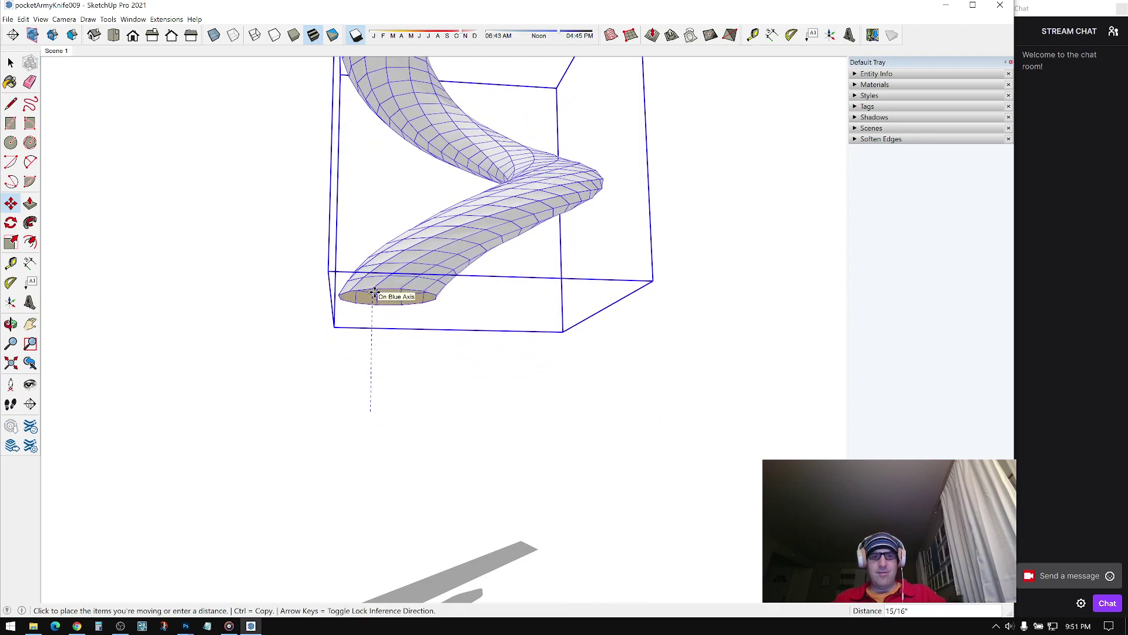
{"action": "key", "text": "ctrl"}
{"action": "middle_click_drag", "start_coordinate": [375, 241], "coordinate": [374, 275]}
{"action": "key", "text": "shift"}
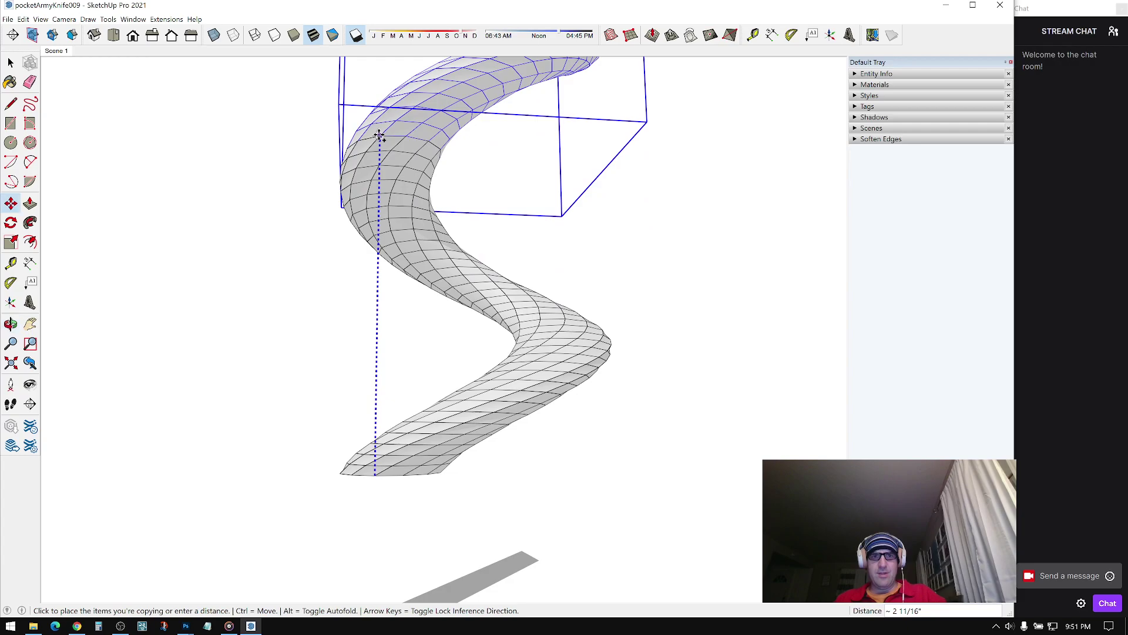
{"action": "left_click", "coordinate": [379, 136]}
{"action": "scroll", "coordinate": [415, 327], "scroll_direction": "down", "scroll_amount": 5}
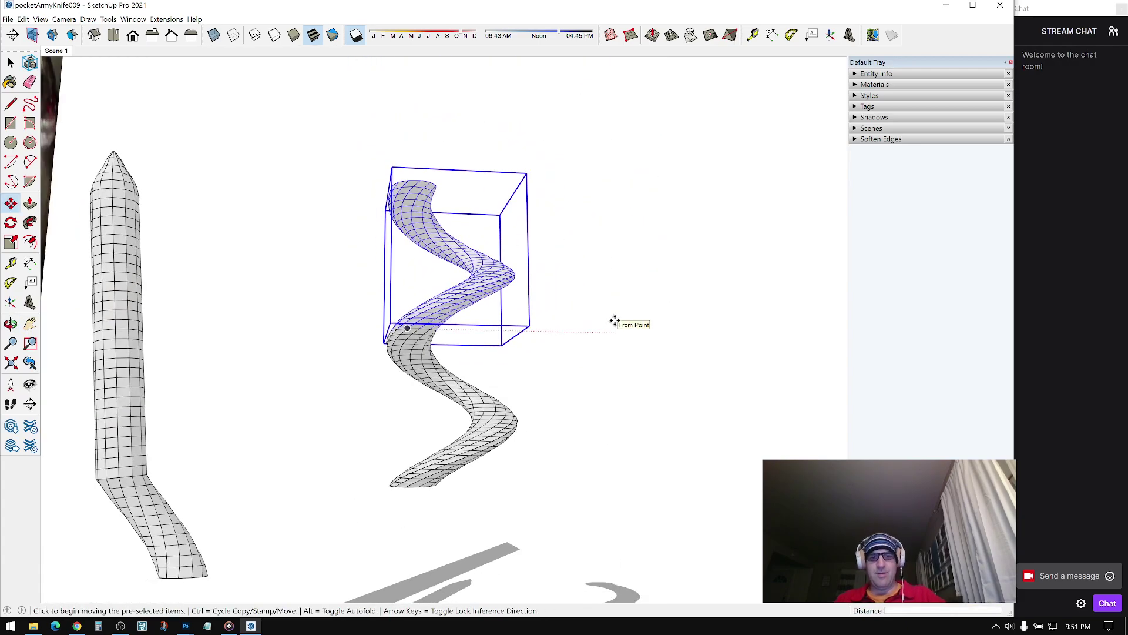
{"action": "middle_click_drag", "start_coordinate": [585, 335], "coordinate": [508, 147]}
{"action": "left_click_drag", "start_coordinate": [416, 503], "coordinate": [416, 501]}
{"action": "scroll", "coordinate": [447, 180], "scroll_direction": "up", "scroll_amount": 5}
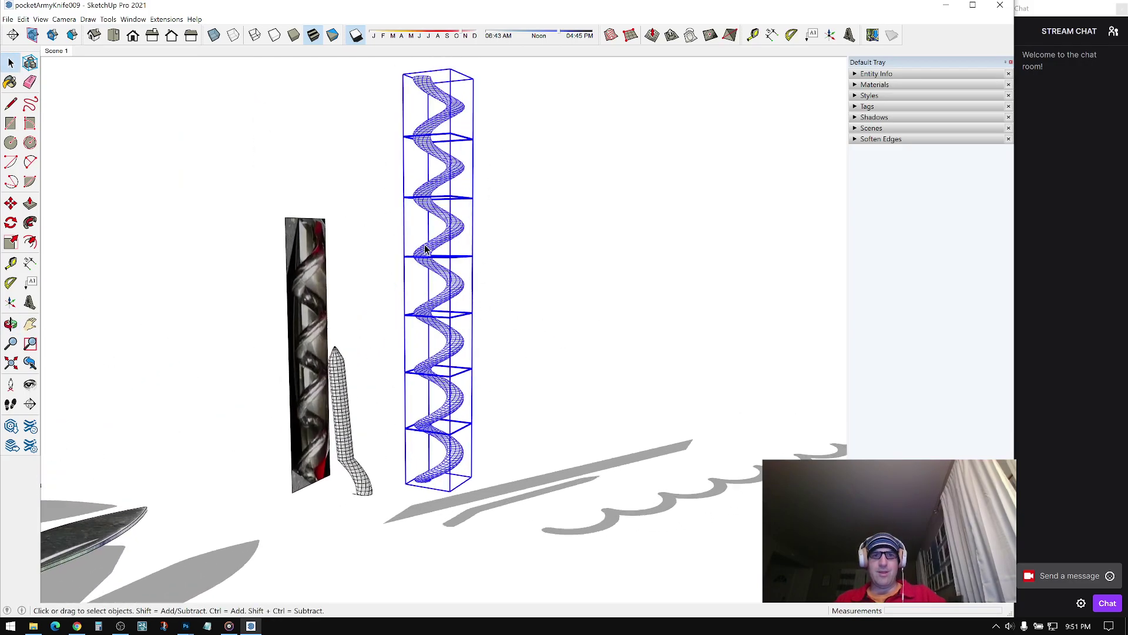
Step: Adjust the stacked spiral's height along the blue axis and scale the stack uniformly from an upper corner
{"action": "key", "text": "s"}
{"action": "left_click", "coordinate": [453, 145]}
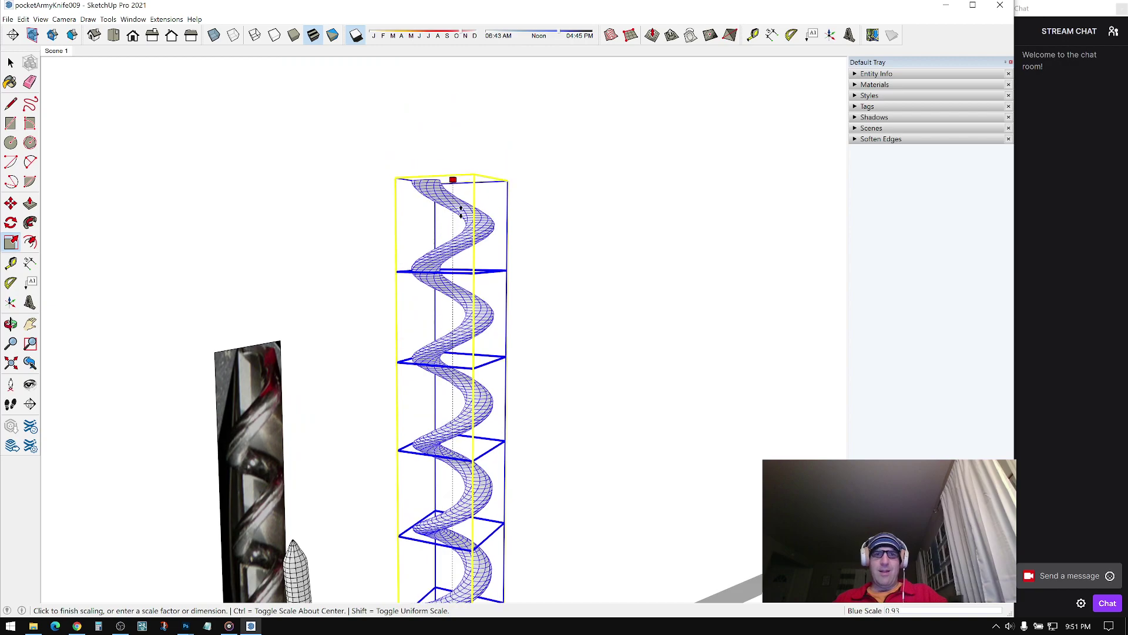
{"action": "scroll", "coordinate": [449, 245], "scroll_direction": "down", "scroll_amount": 3}
{"action": "left_click", "coordinate": [440, 63]}
{"action": "middle_click_drag", "start_coordinate": [448, 335], "coordinate": [479, 424]}
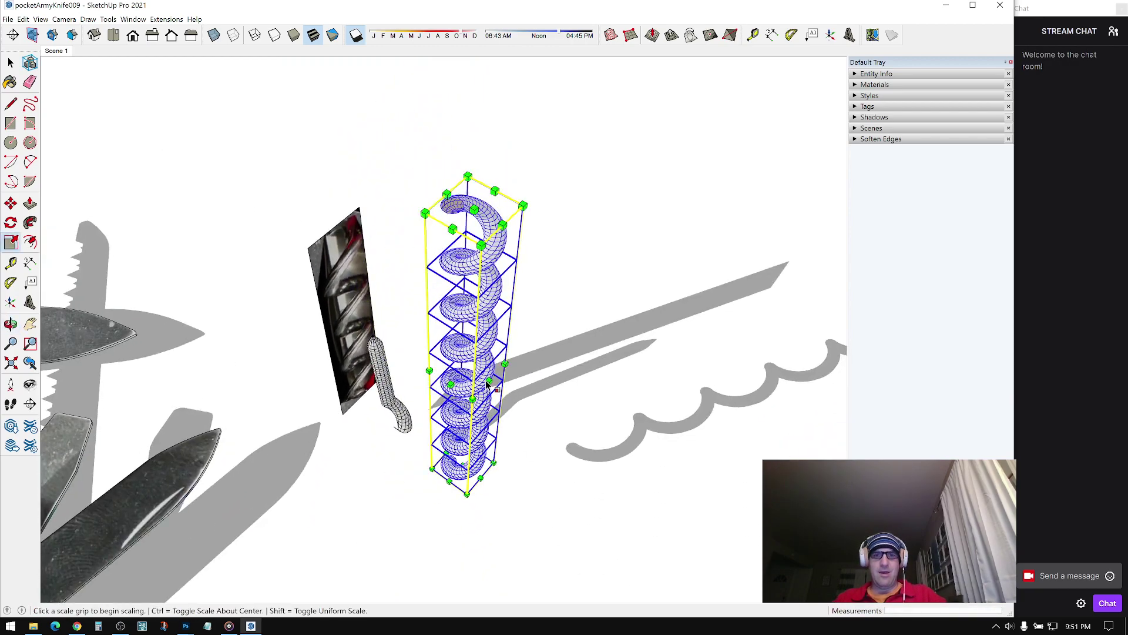
{"action": "left_click", "coordinate": [522, 205]}
{"action": "middle_click_drag", "start_coordinate": [496, 282], "coordinate": [383, 237]}
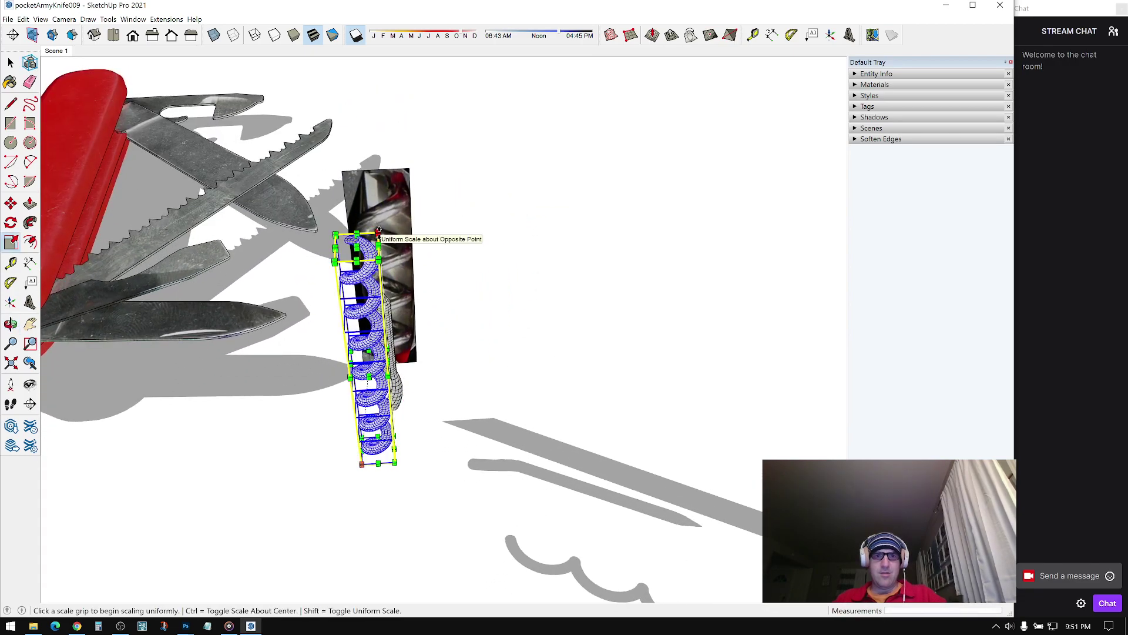
{"action": "left_click", "coordinate": [433, 138]}
{"action": "key", "text": "space"}
Step: Rotate the stacked spiral about the vertical axis at its base
{"action": "middle_click_drag", "start_coordinate": [411, 353], "coordinate": [451, 223]}
{"action": "middle_click_drag", "start_coordinate": [491, 325], "coordinate": [461, 495]}
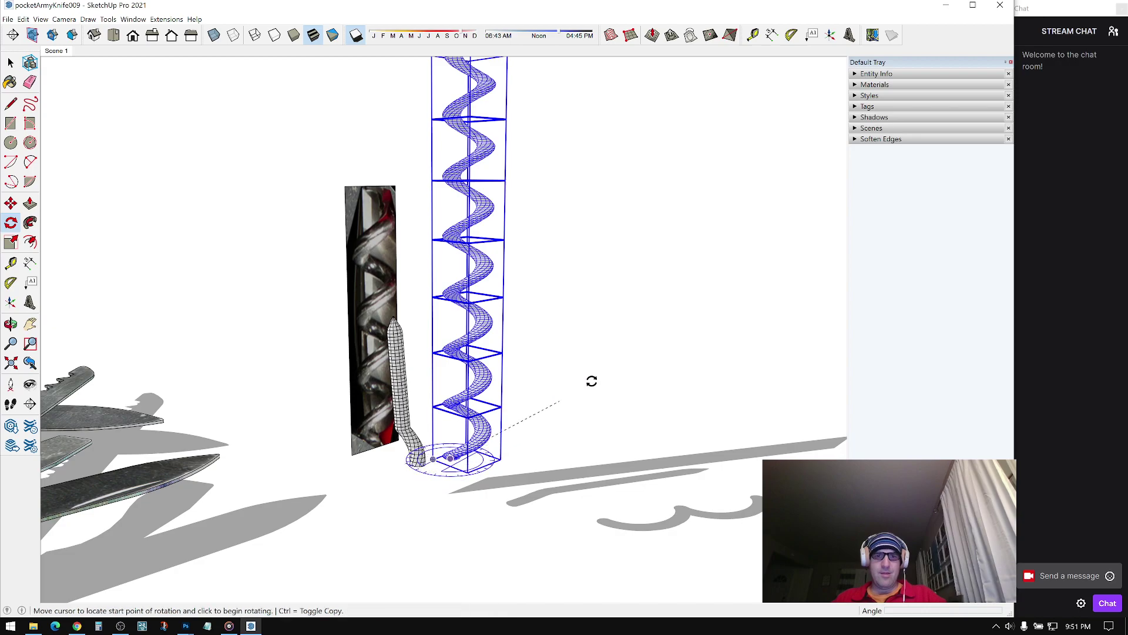
{"action": "left_click", "coordinate": [579, 389]}
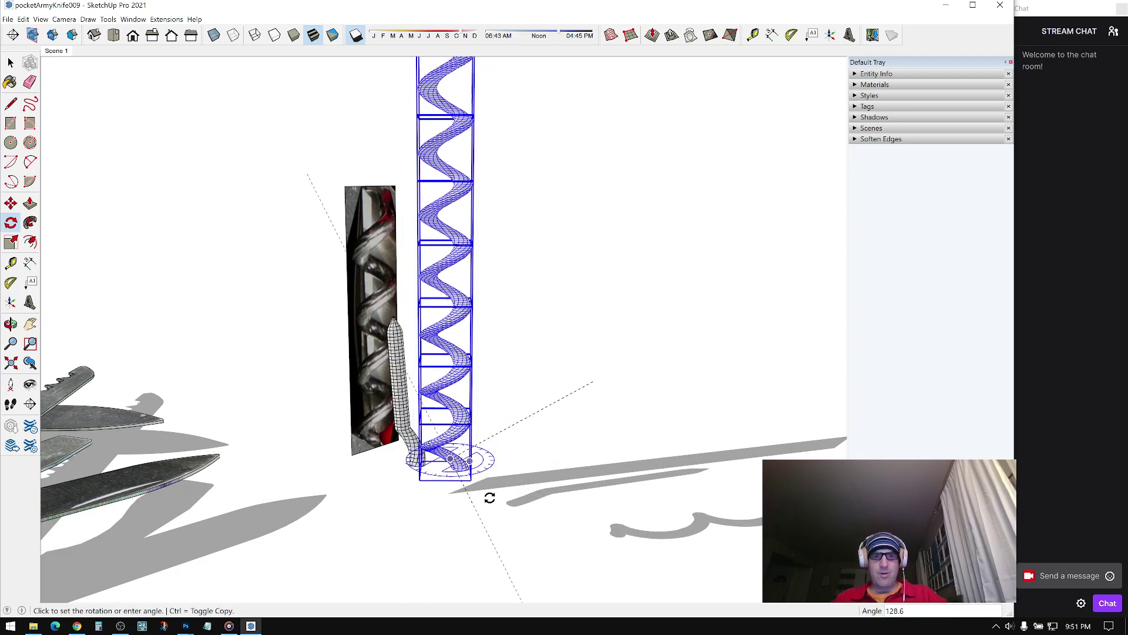
{"action": "left_click", "coordinate": [521, 483]}
{"action": "key", "text": "space"}
Step: Erase the two uppermost turns so that the corkscrew has five turns
{"action": "left_click", "coordinate": [541, 410]}
{"action": "key", "text": "e"}
{"action": "left_click_drag", "start_coordinate": [473, 76], "coordinate": [479, 127]}
{"action": "key", "text": "space"}
{"action": "middle_click_drag", "start_coordinate": [493, 301], "coordinate": [488, 280]}
{"action": "scroll", "coordinate": [488, 280], "scroll_direction": "down", "scroll_amount": 2}
{"action": "scroll", "coordinate": [488, 280], "scroll_direction": "up", "scroll_amount": 6}
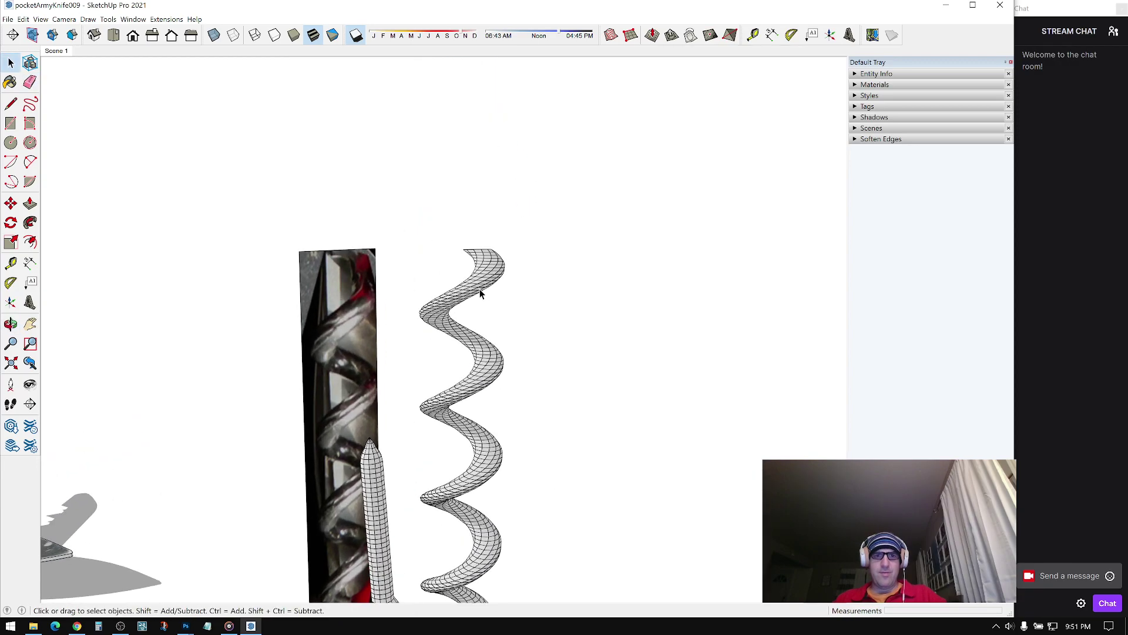
{"action": "scroll", "coordinate": [466, 280], "scroll_direction": "down", "scroll_amount": 5}
{"action": "middle_click_drag", "start_coordinate": [466, 280], "coordinate": [380, 283]}
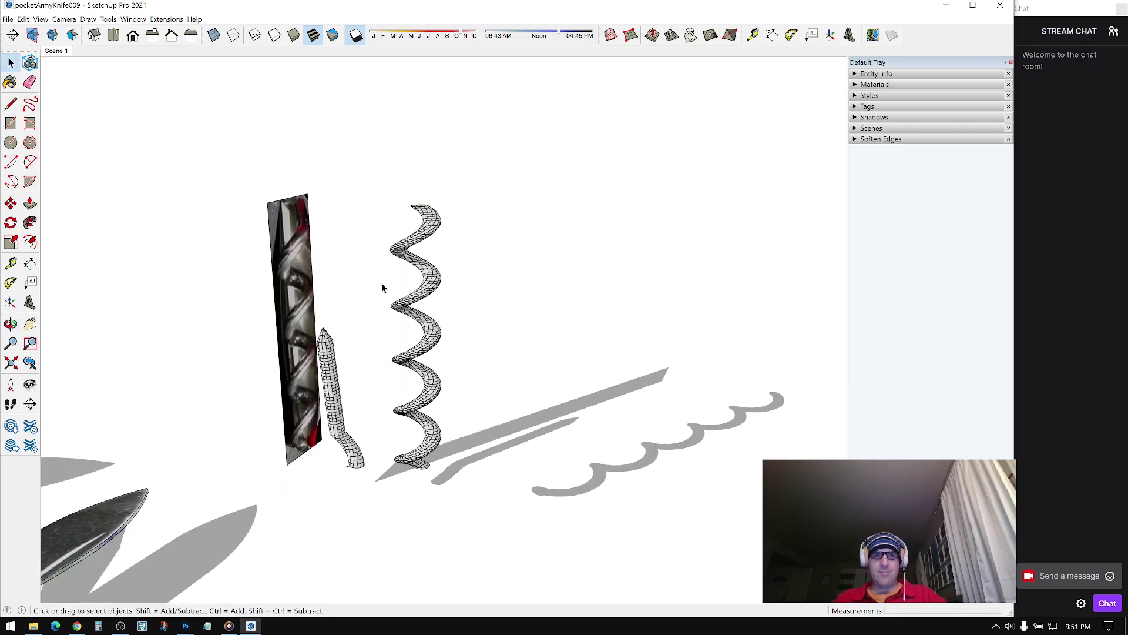
Step: Delete the leftover bent shaft and the corkscrew reference image beside the spiral
{"action": "left_click", "coordinate": [334, 393]}
{"action": "key", "text": "Delete"}
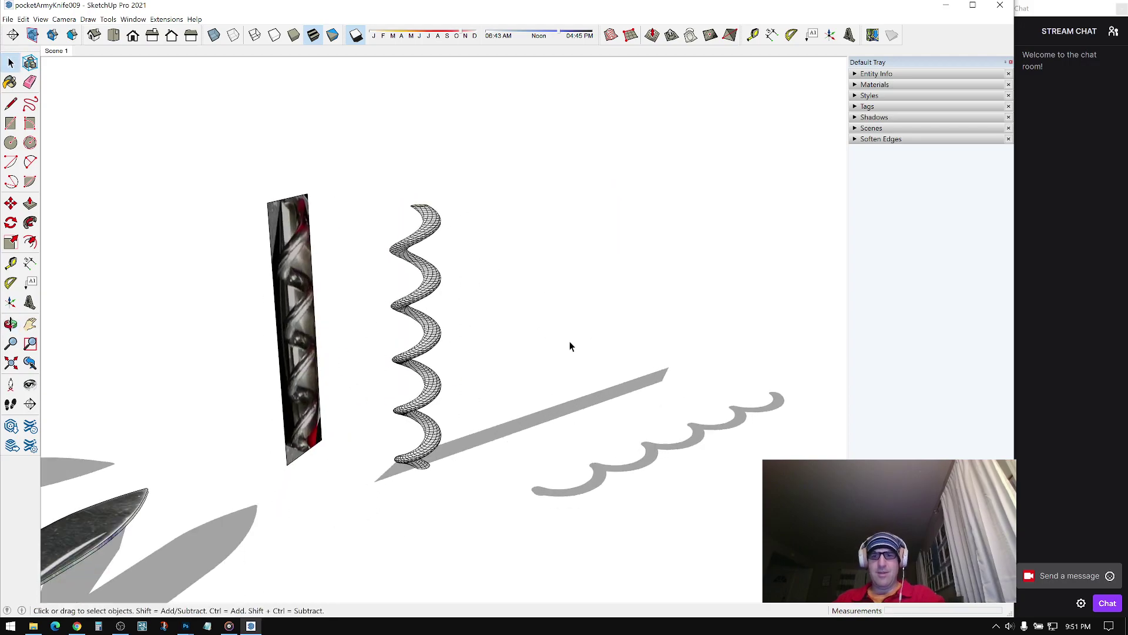
{"action": "middle_click_drag", "start_coordinate": [456, 325], "coordinate": [431, 254]}
{"action": "scroll", "coordinate": [369, 305], "scroll_direction": "up", "scroll_amount": 3}
{"action": "middle_click_drag", "start_coordinate": [392, 312], "coordinate": [441, 308]}
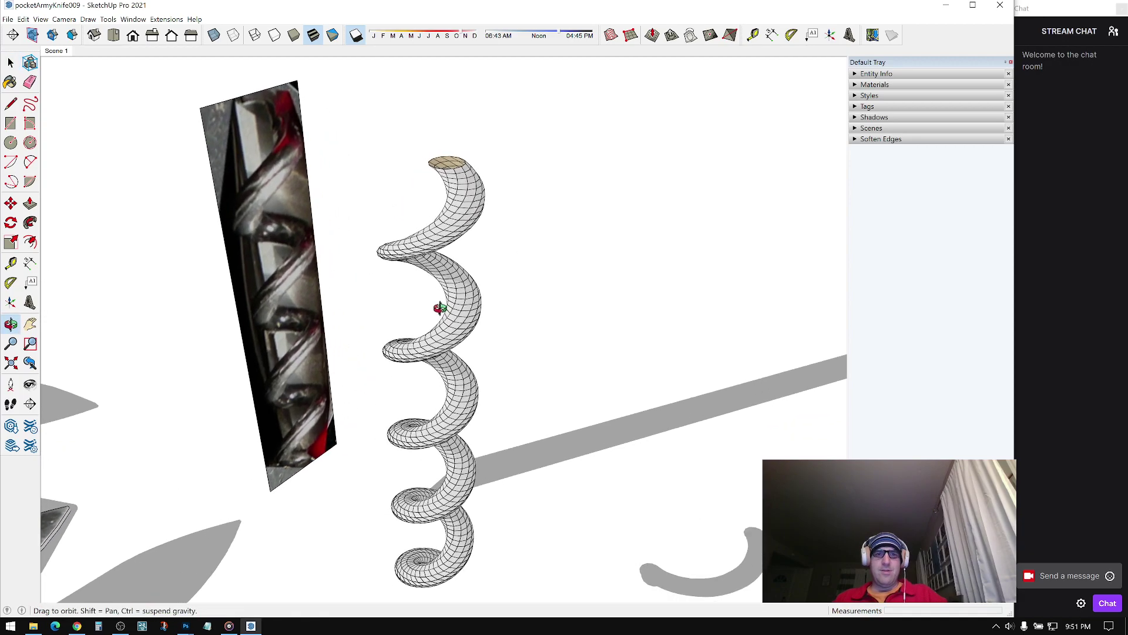
{"action": "left_click", "coordinate": [280, 224]}
{"action": "key", "text": "Delete"}
Step: Explode the spiral's topmost turn into loose geometry
{"action": "left_click", "coordinate": [461, 165]}
{"action": "scroll", "coordinate": [487, 152], "scroll_direction": "up", "scroll_amount": 5}
{"action": "middle_click_drag", "start_coordinate": [415, 242], "coordinate": [411, 260]}
{"action": "scroll", "coordinate": [492, 149], "scroll_direction": "down", "scroll_amount": 5}
{"action": "left_click", "coordinate": [435, 202]}
{"action": "right_click", "coordinate": [443, 201]}
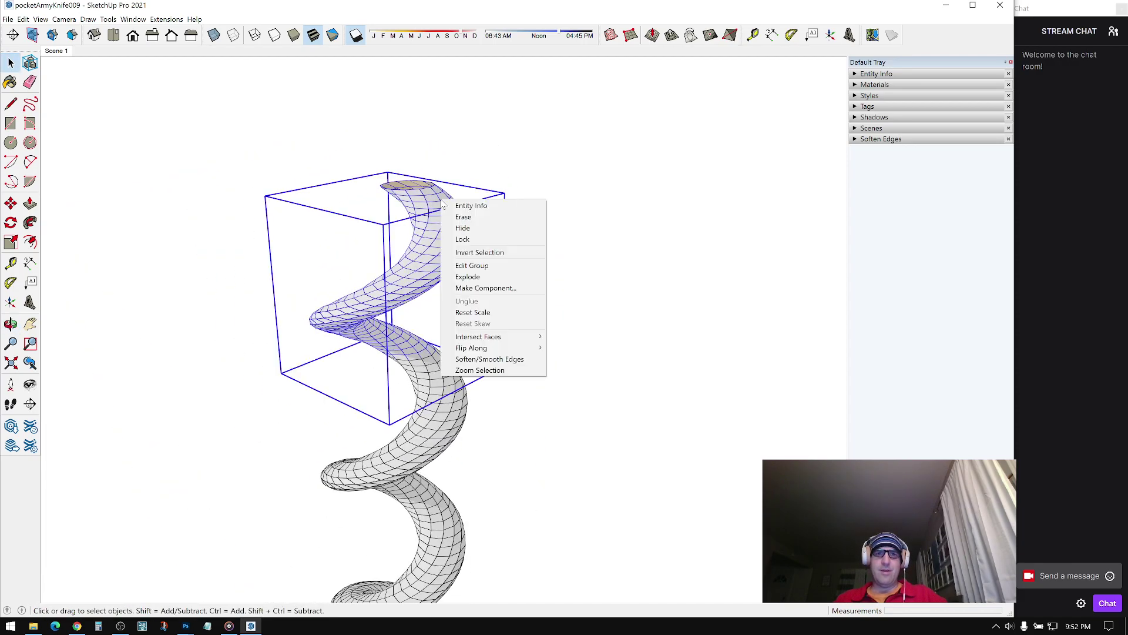
{"action": "left_click", "coordinate": [468, 277]}
{"action": "left_click", "coordinate": [328, 225]}
{"action": "scroll", "coordinate": [328, 225], "scroll_direction": "down", "scroll_amount": 4}
{"action": "mouse_move", "coordinate": [328, 225]}
{"action": "middle_mouse_down"}
{"action": "mouse_move", "coordinate": [394, 217]}
{"action": "mouse_move", "coordinate": [484, 182]}
{"action": "middle_mouse_up"}
{"action": "left_click_drag", "start_coordinate": [340, 460], "coordinate": [341, 462]}
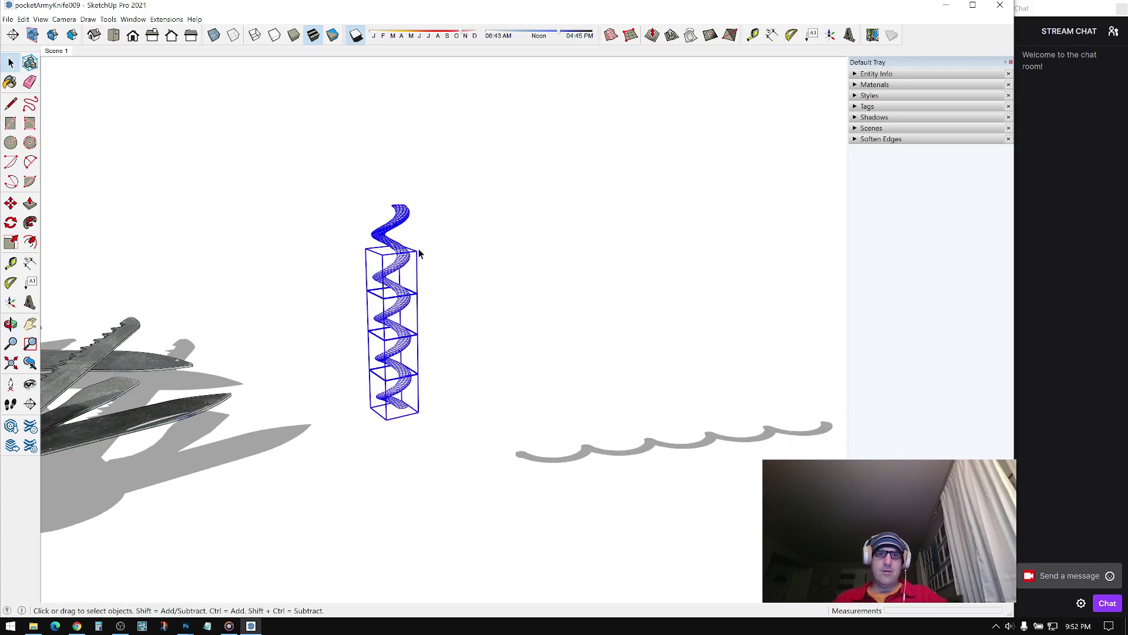
{"action": "left_click", "coordinate": [449, 238]}
{"action": "middle_click_drag", "start_coordinate": [380, 245], "coordinate": [396, 272]}
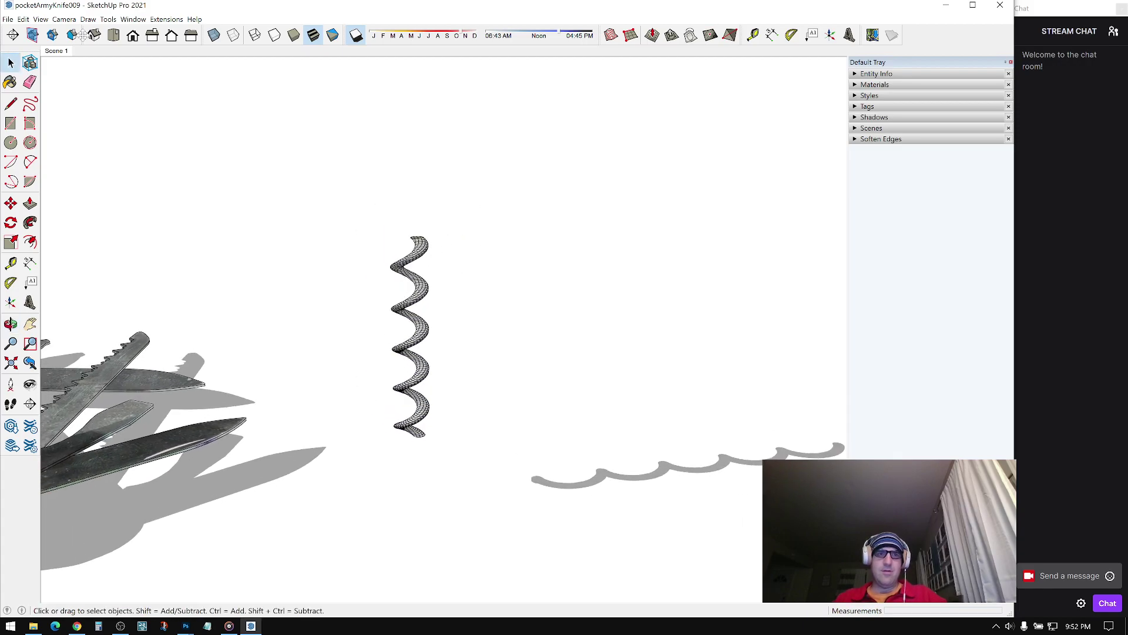
Step: Save the model as a new version named pocketArmyKnife010
{"action": "left_click", "coordinate": [9, 19]}
{"action": "left_click", "coordinate": [36, 75]}
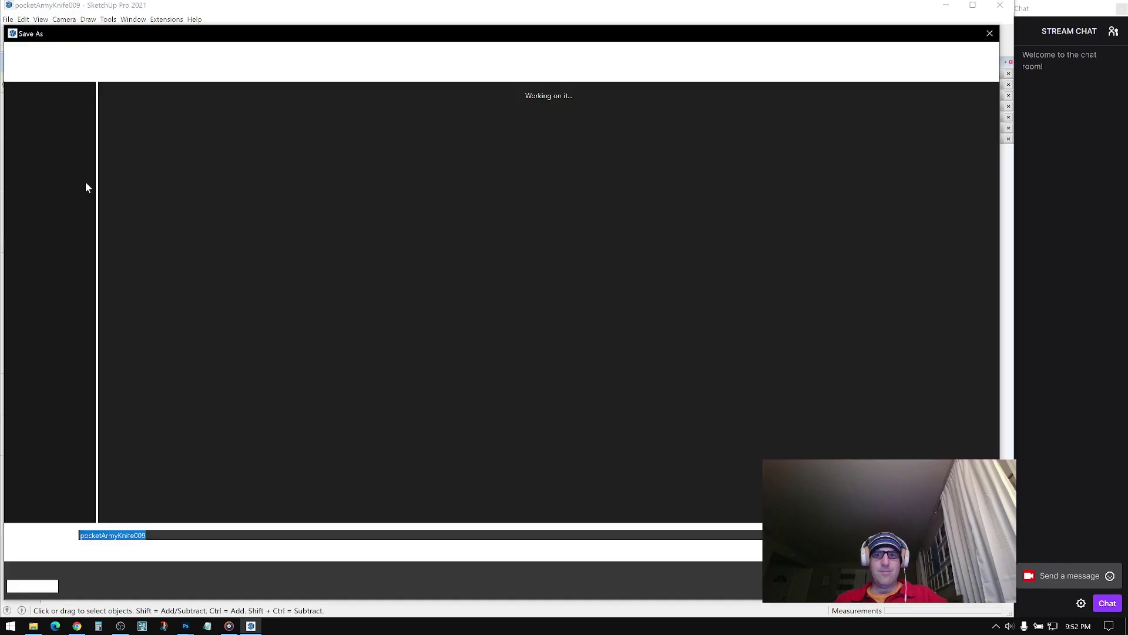
{"action": "type", "text": "pocketArmyKnife010"}
{"action": "key", "text": "Return"}
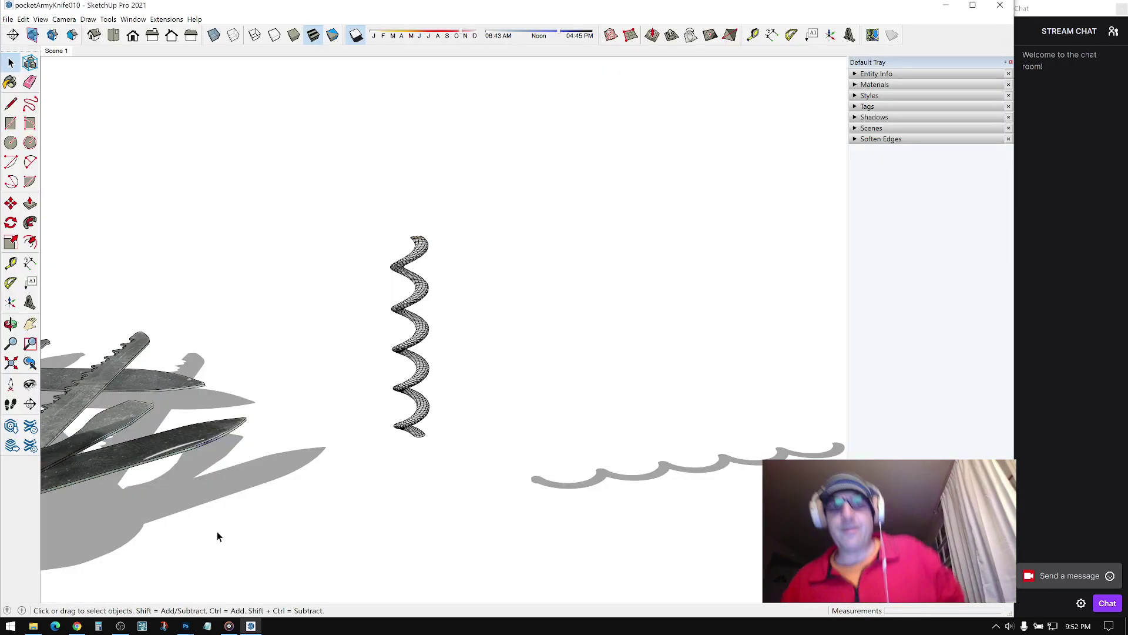
Step: Scale the spiral's uppermost edge loop uniformly about its center until it nearly closes to a point
{"action": "scroll", "coordinate": [466, 310], "scroll_direction": "up", "scroll_amount": 10}
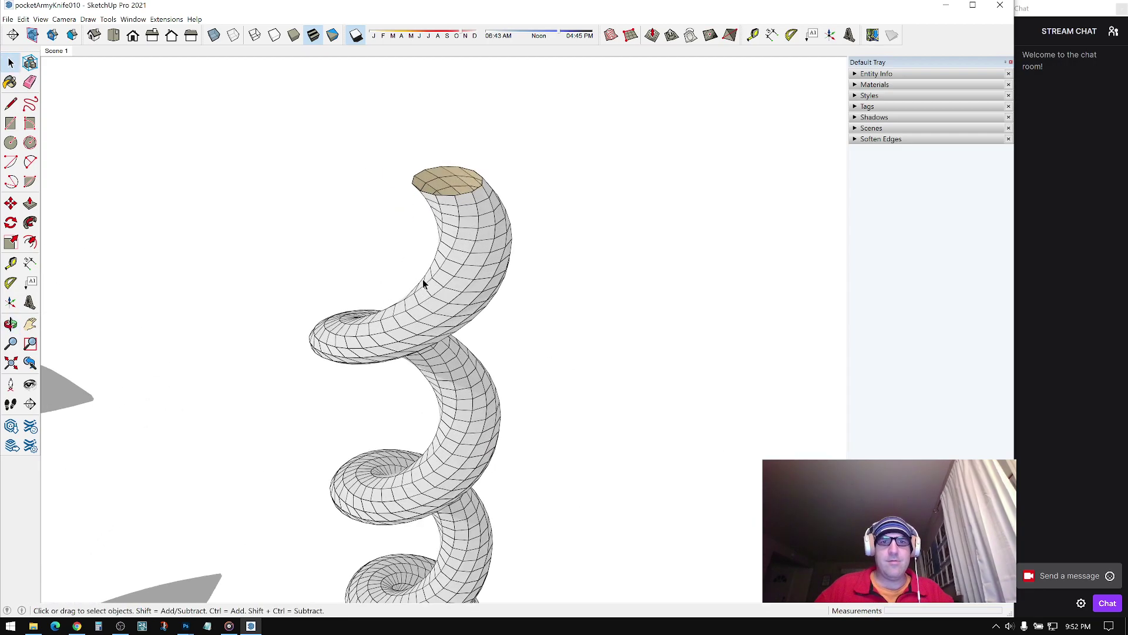
{"action": "scroll", "coordinate": [488, 265], "scroll_direction": "up", "scroll_amount": 3}
{"action": "middle_click_drag", "start_coordinate": [496, 315], "coordinate": [471, 218]}
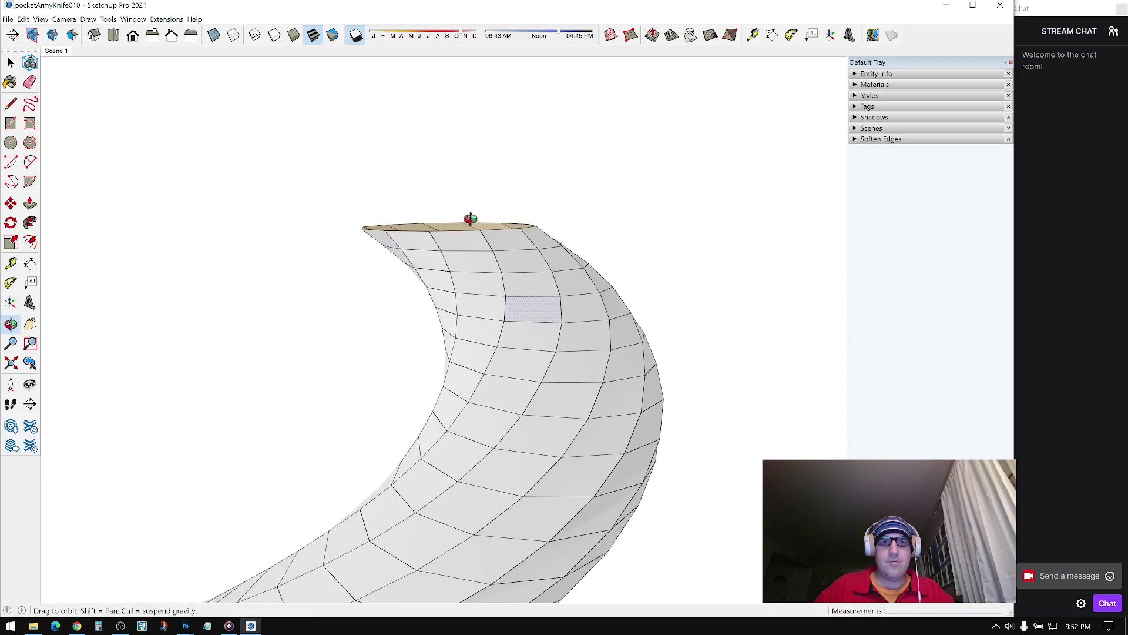
{"action": "left_click_drag", "start_coordinate": [577, 234], "coordinate": [578, 234]}
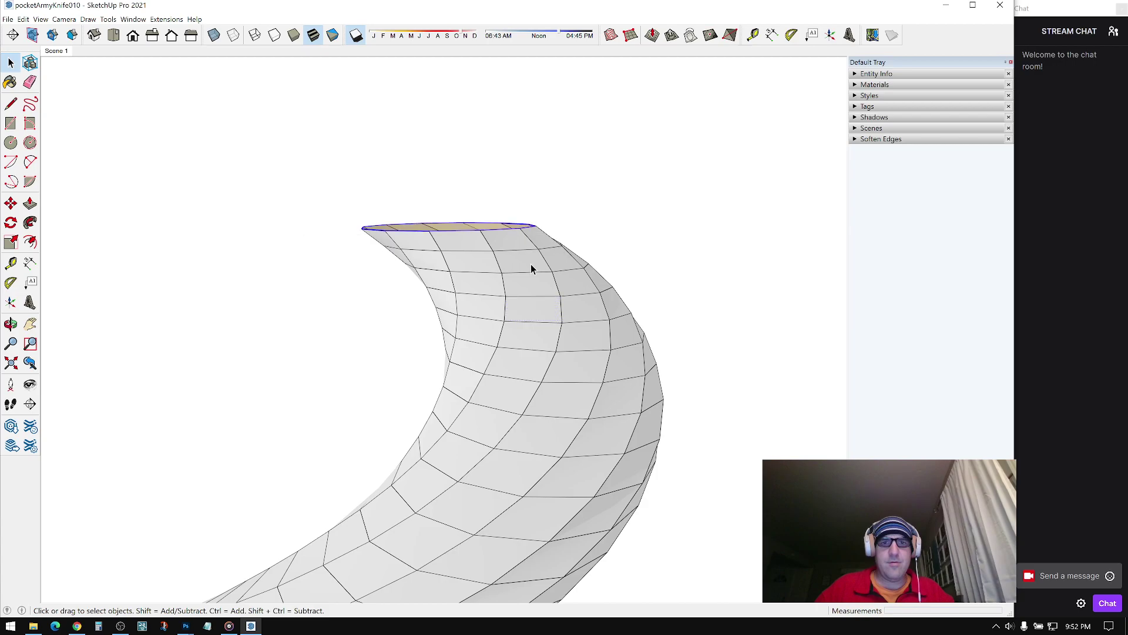
{"action": "middle_click_drag", "start_coordinate": [531, 264], "coordinate": [524, 245]}
{"action": "key", "text": "s"}
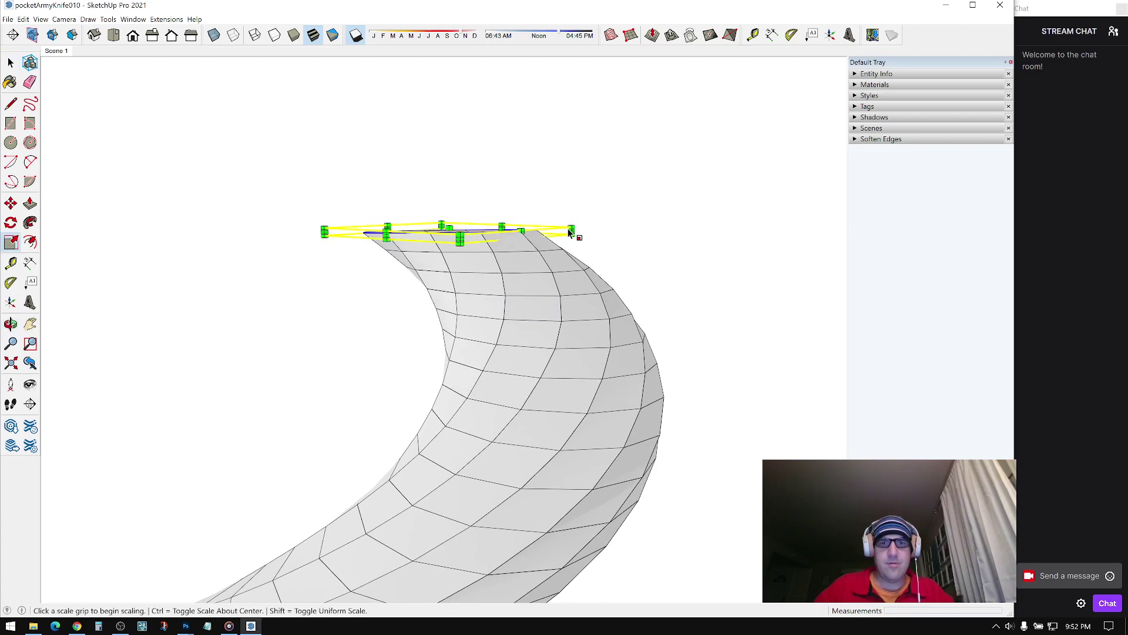
{"action": "left_click", "coordinate": [570, 227]}
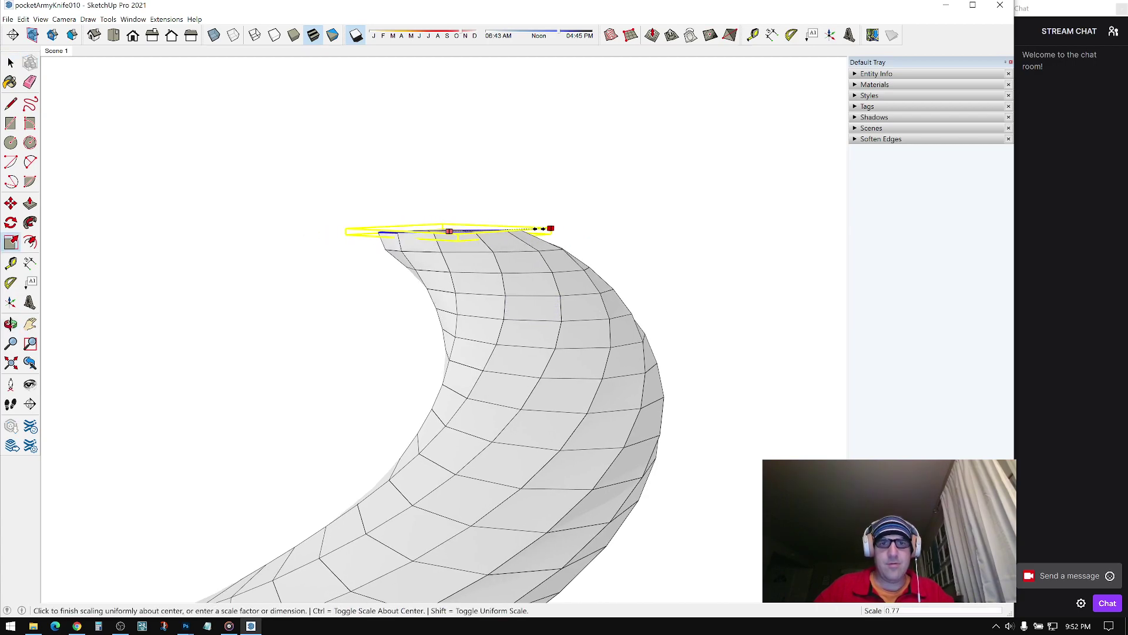
{"action": "left_click", "coordinate": [458, 219]}
{"action": "key", "text": "space"}
Step: Raise the narrowed tip about 1/16" along the blue axis and scale it further inward to a sharp point
{"action": "middle_click_drag", "start_coordinate": [458, 235], "coordinate": [453, 234]}
{"action": "scroll", "coordinate": [453, 234], "scroll_direction": "down", "scroll_amount": 5}
{"action": "key", "text": "m"}
{"action": "left_click", "coordinate": [445, 178]}
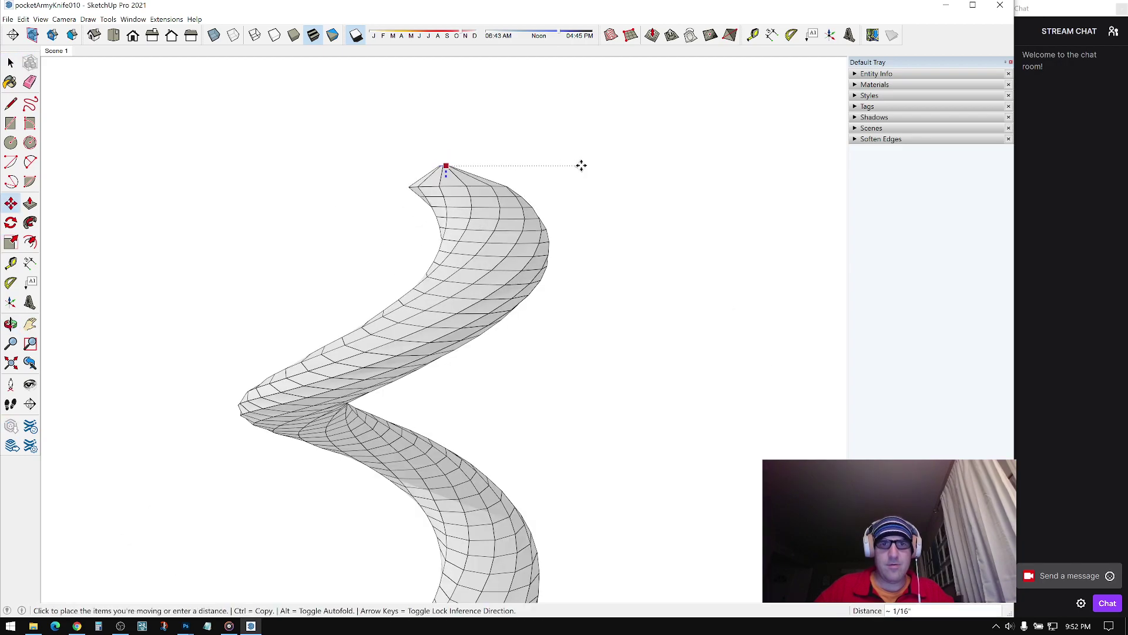
{"action": "key", "text": "space"}
{"action": "scroll", "coordinate": [476, 236], "scroll_direction": "up", "scroll_amount": 10}
{"action": "key", "text": "s"}
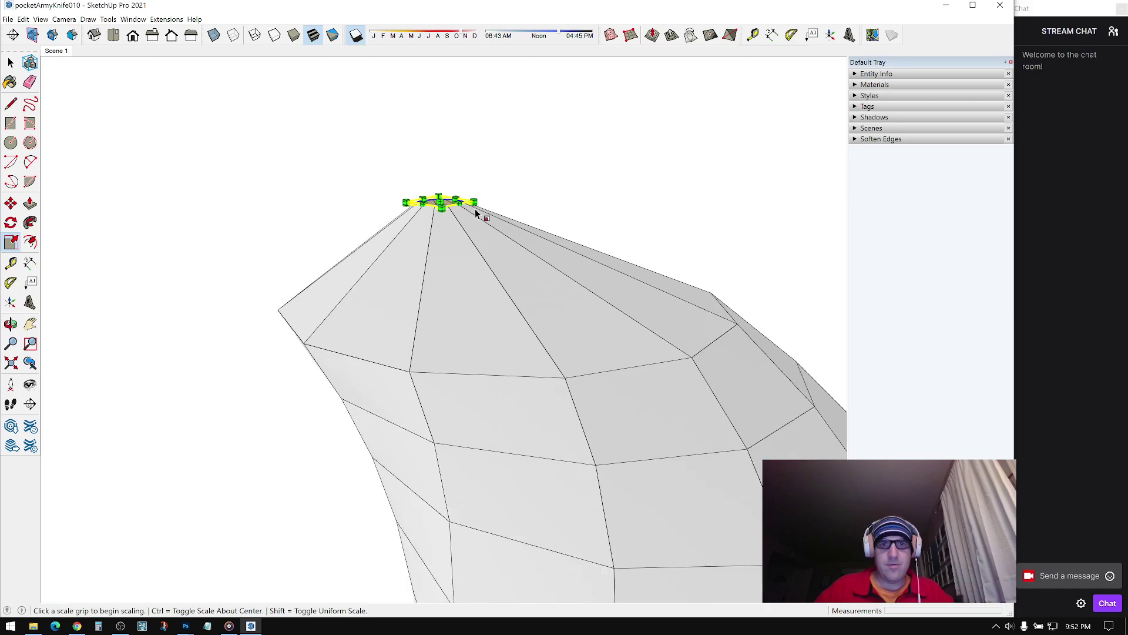
{"action": "left_click", "coordinate": [475, 201]}
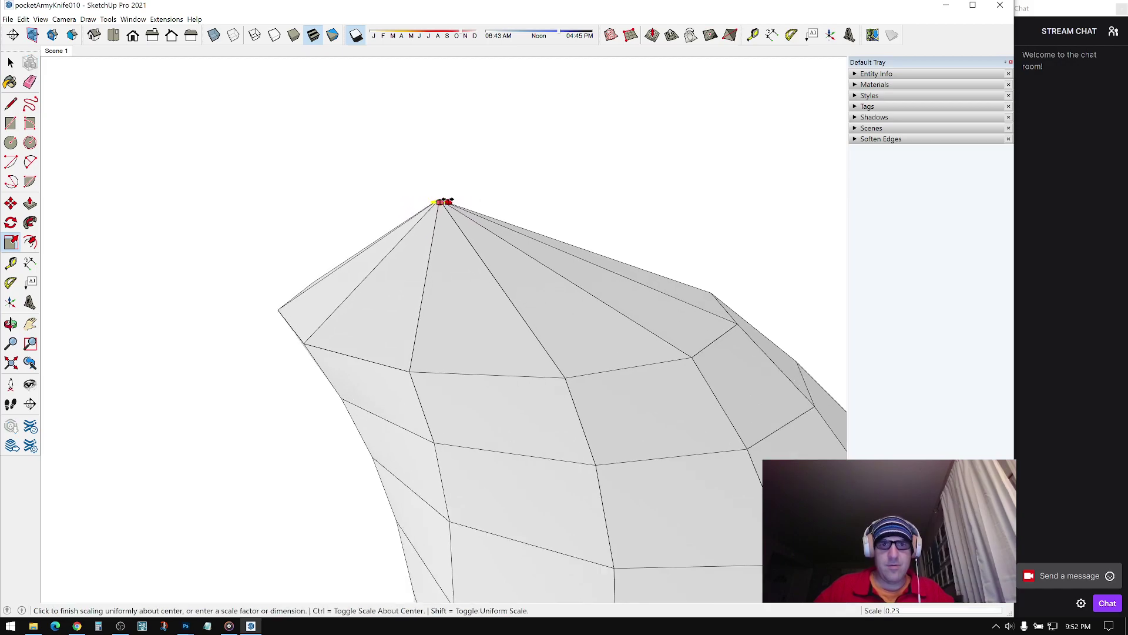
{"action": "left_click", "coordinate": [445, 202]}
{"action": "key", "text": "space"}
Step: Scale the edge loop just below the tip inward about its center to about 0.35 and turn on X-ray display
{"action": "middle_click_drag", "start_coordinate": [503, 193], "coordinate": [332, 245]}
{"action": "left_click_drag", "start_coordinate": [545, 251], "coordinate": [553, 252]}
{"action": "key", "text": "s"}
{"action": "left_click", "coordinate": [603, 240]}
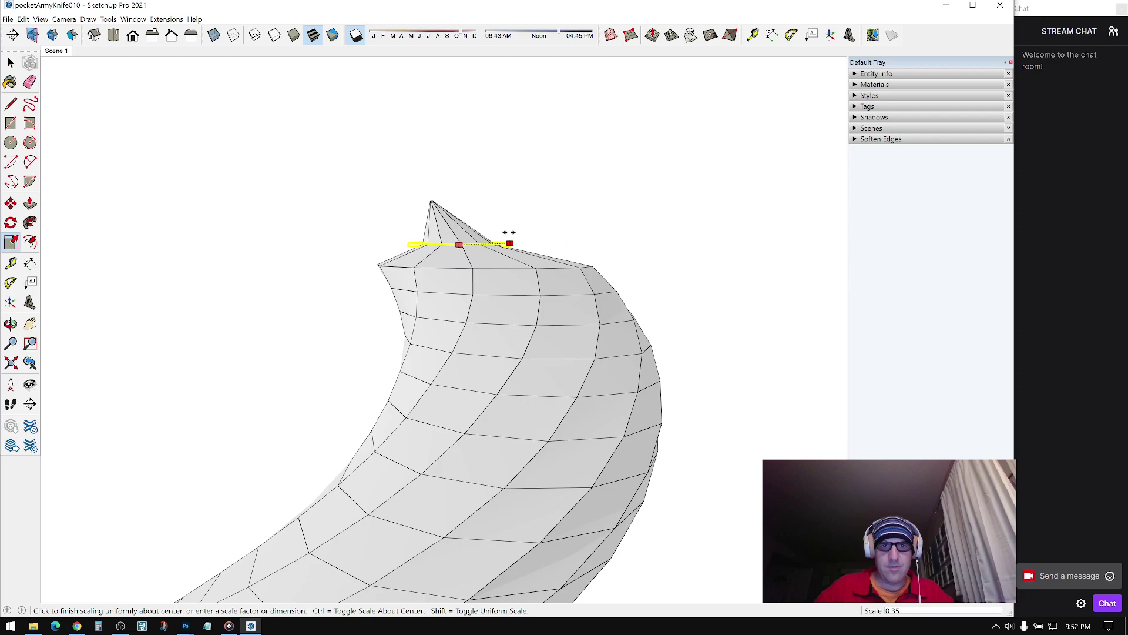
{"action": "left_click", "coordinate": [504, 233]}
{"action": "key", "text": "space"}
{"action": "middle_click_drag", "start_coordinate": [504, 235], "coordinate": [470, 270]}
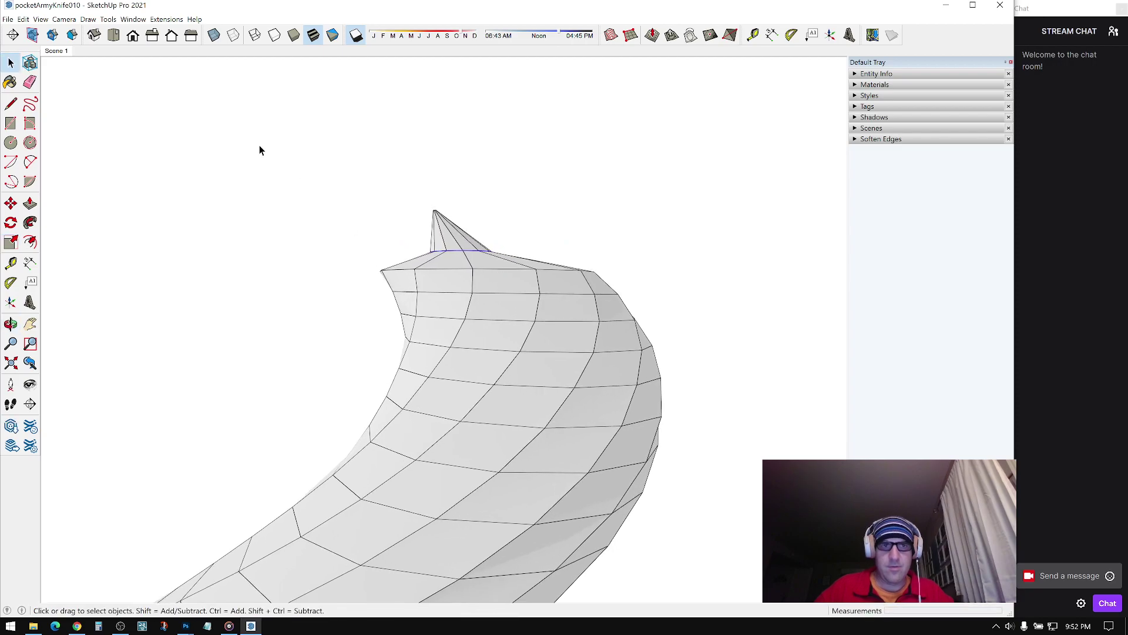
{"action": "left_click", "coordinate": [218, 39]}
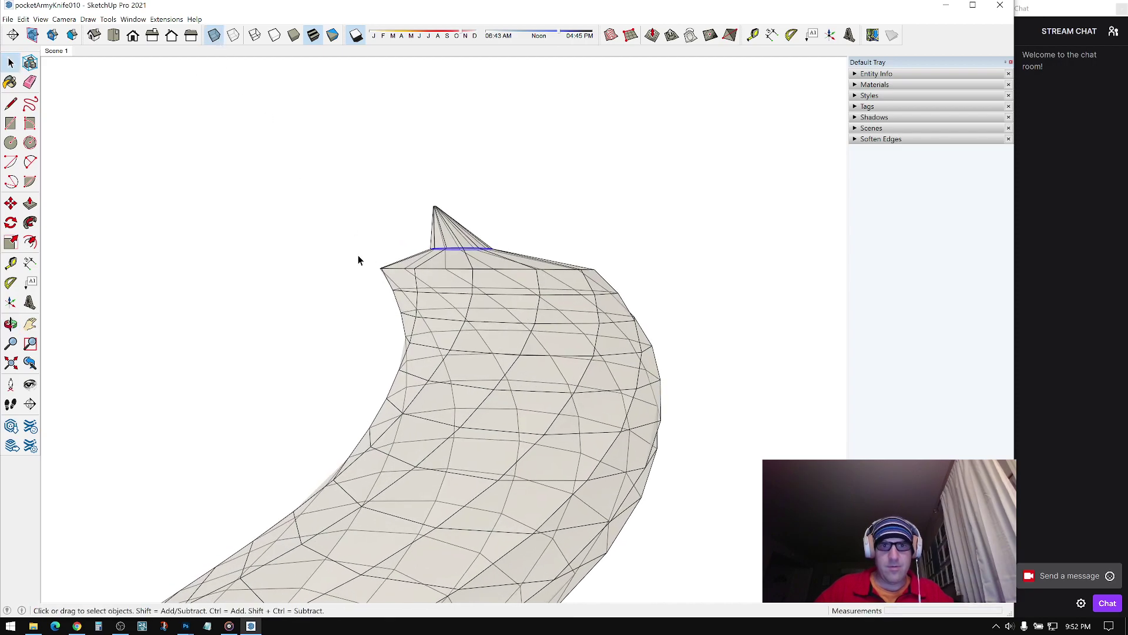
Step: Scale the next edge loop below the tip's narrowed loops inward about its center in two passes
{"action": "left_click_drag", "start_coordinate": [624, 282], "coordinate": [620, 270]}
{"action": "key", "text": "s"}
{"action": "left_click", "coordinate": [636, 266]}
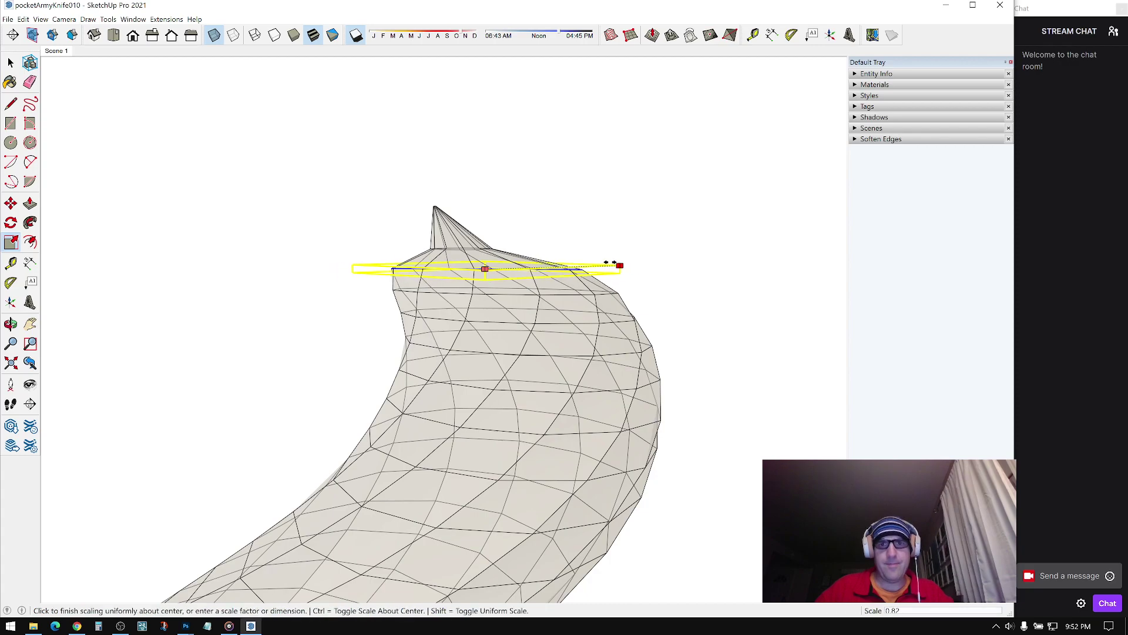
{"action": "left_click", "coordinate": [557, 261]}
{"action": "middle_click_drag", "start_coordinate": [517, 305], "coordinate": [552, 259]}
{"action": "left_click", "coordinate": [551, 259]}
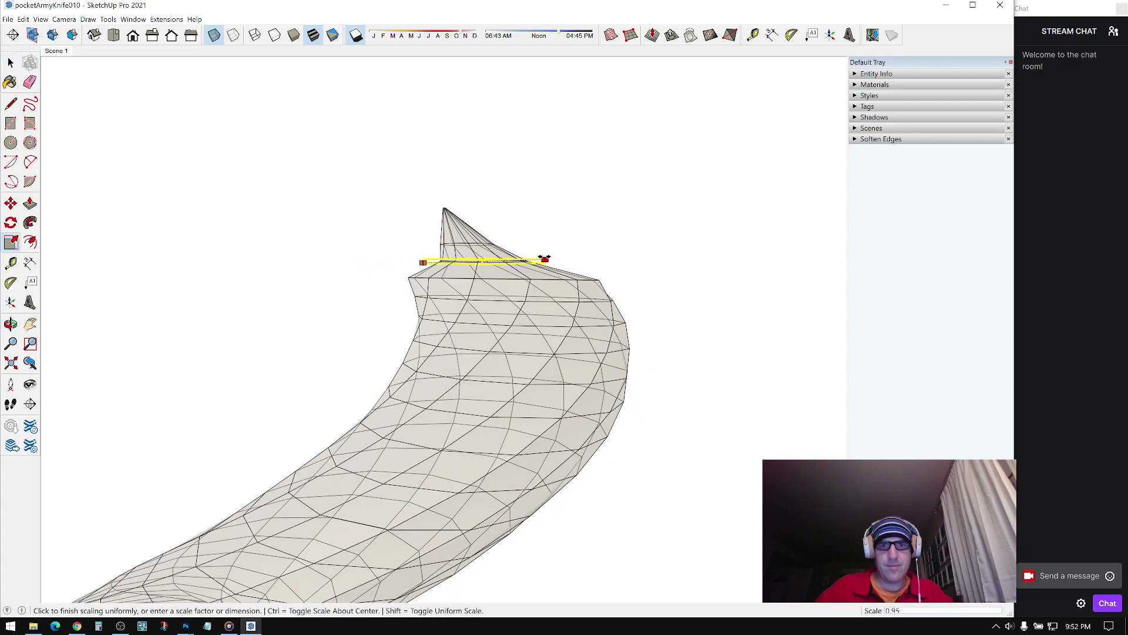
{"action": "key", "text": "ctrl"}
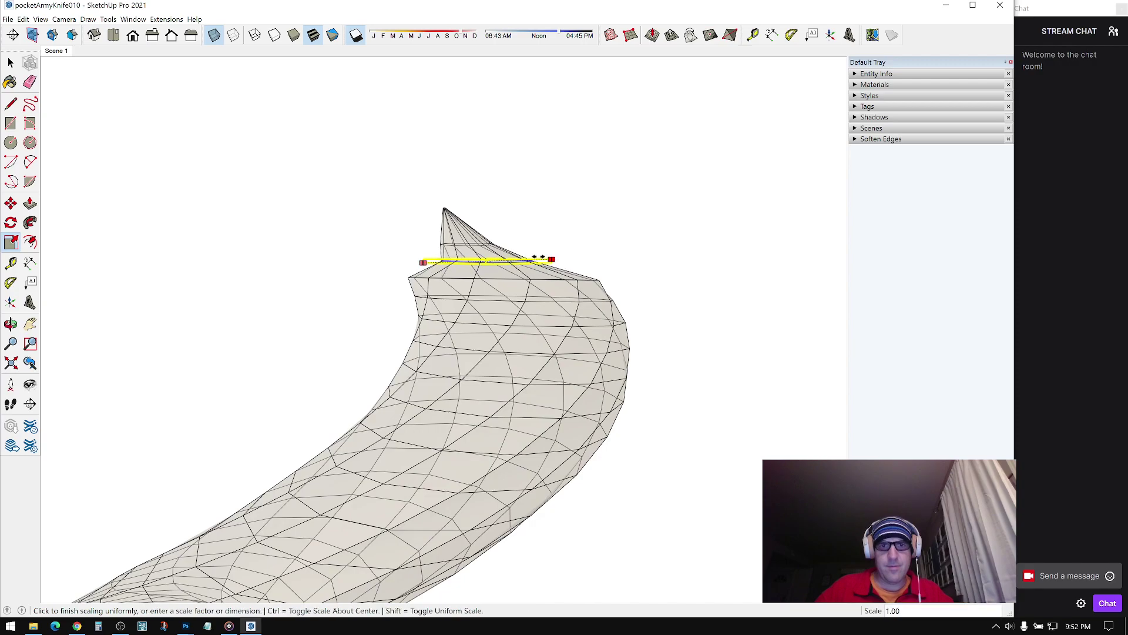
{"action": "left_click", "coordinate": [531, 258]}
{"action": "key", "text": "space"}
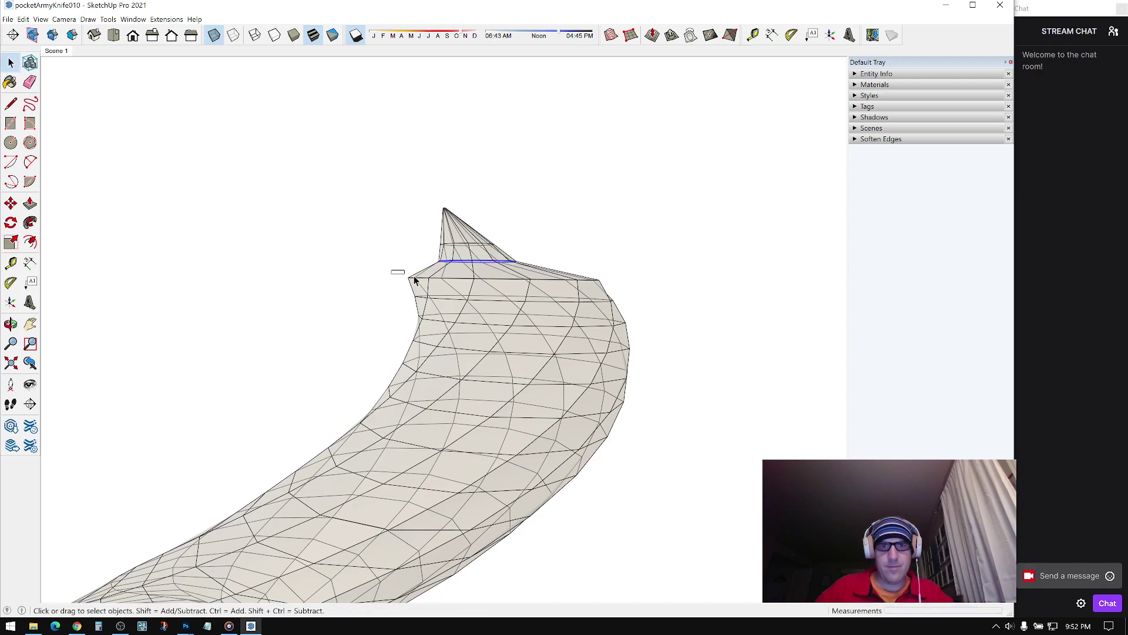
Step: Scale the following edge loop down the spiral uniformly inward to continue the tip's taper
{"action": "left_click_drag", "start_coordinate": [619, 295], "coordinate": [616, 291]}
{"action": "mouse_move", "coordinate": [616, 291]}
{"action": "middle_mouse_down"}
{"action": "mouse_move", "coordinate": [607, 330]}
{"action": "mouse_move", "coordinate": [852, 328]}
{"action": "mouse_move", "coordinate": [595, 282]}
{"action": "middle_mouse_up"}
{"action": "key", "text": "s"}
{"action": "left_click", "coordinate": [585, 273]}
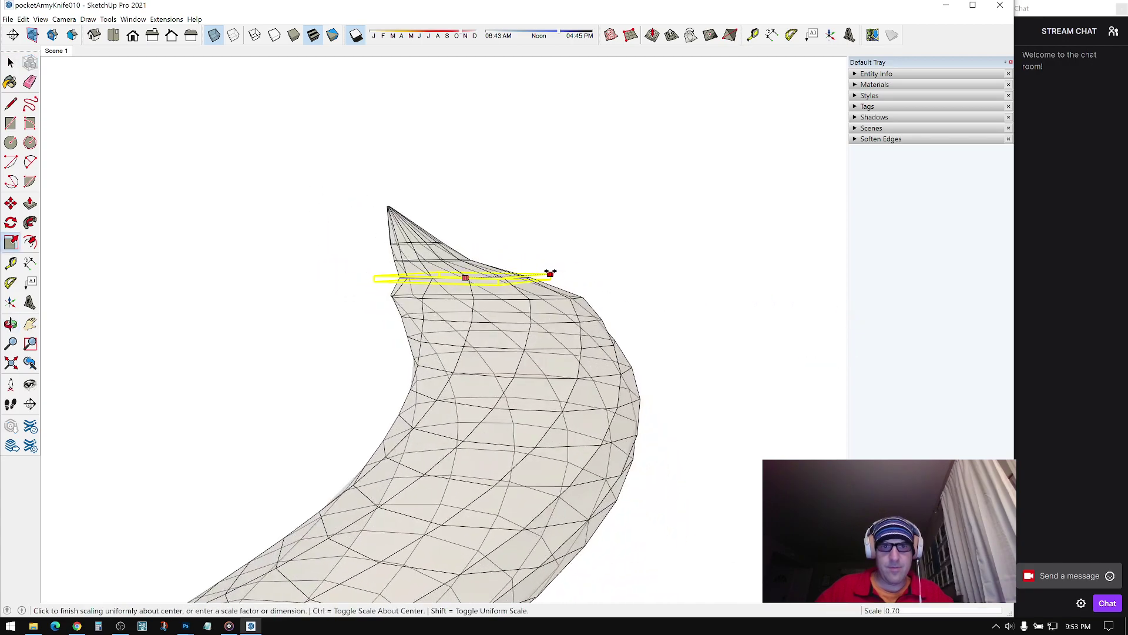
{"action": "key", "text": "Escape"}
{"action": "left_click", "coordinate": [550, 273]}
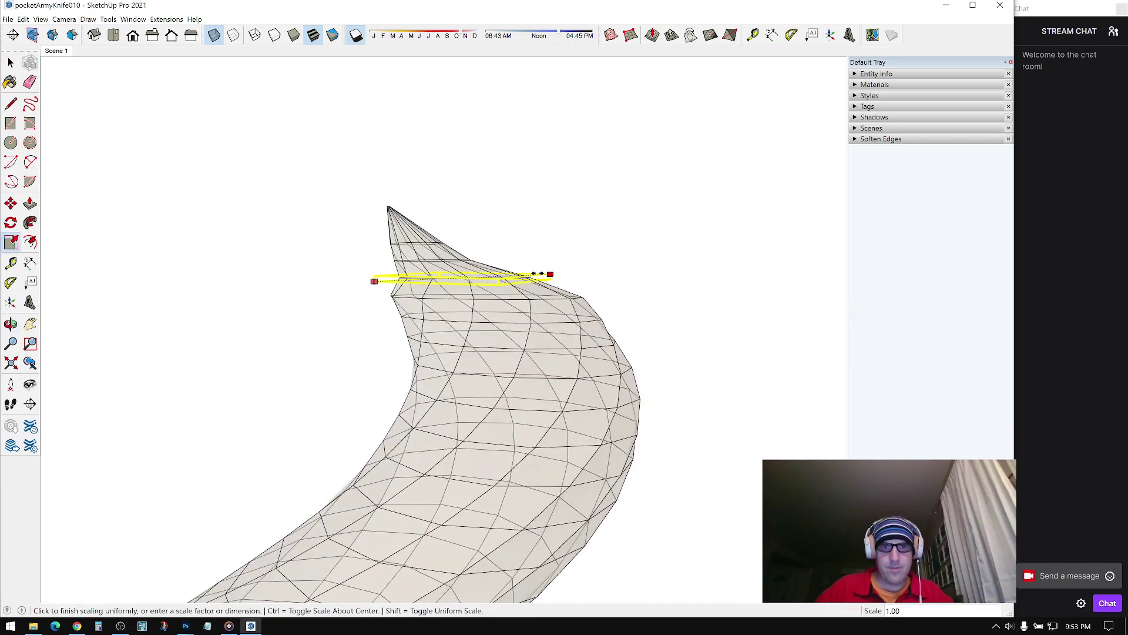
{"action": "left_click", "coordinate": [519, 274]}
{"action": "key", "text": "space"}
Step: Scale the next two edge loops down the spiral inward in turn by smaller amounts to blend the taper
{"action": "middle_click_drag", "start_coordinate": [491, 288], "coordinate": [461, 332]}
{"action": "middle_click_drag", "start_coordinate": [534, 329], "coordinate": [586, 305]}
{"action": "key", "text": "s"}
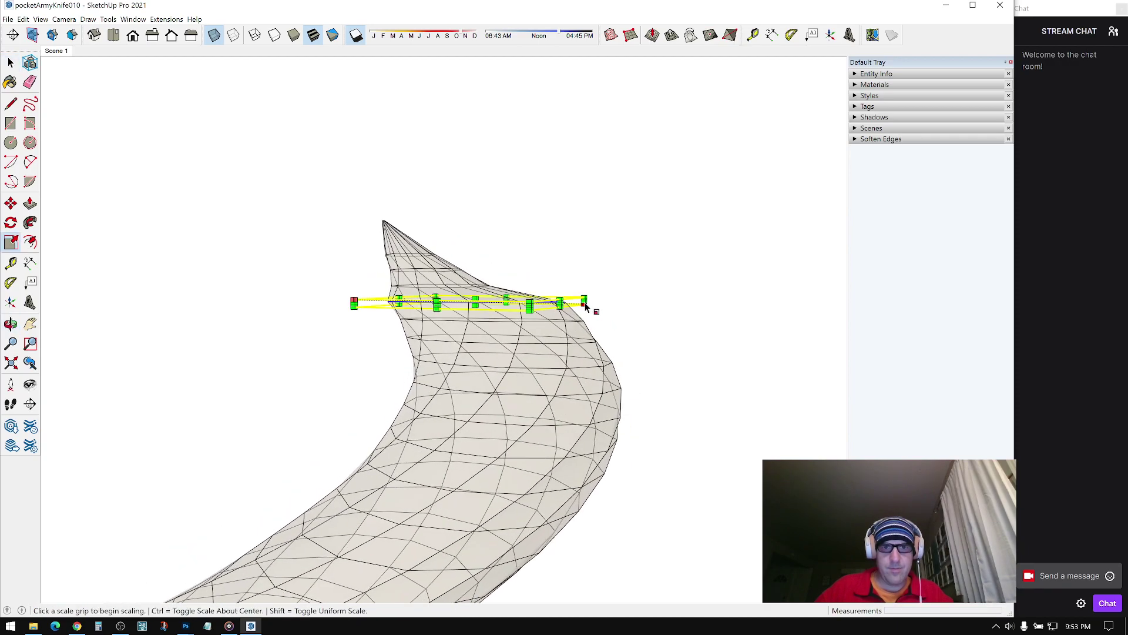
{"action": "left_click_drag", "start_coordinate": [584, 299], "coordinate": [557, 299]}
{"action": "key", "text": "space"}
{"action": "middle_click_drag", "start_coordinate": [564, 323], "coordinate": [432, 330]}
{"action": "left_click_drag", "start_coordinate": [616, 336], "coordinate": [617, 323]}
{"action": "key", "text": "s"}
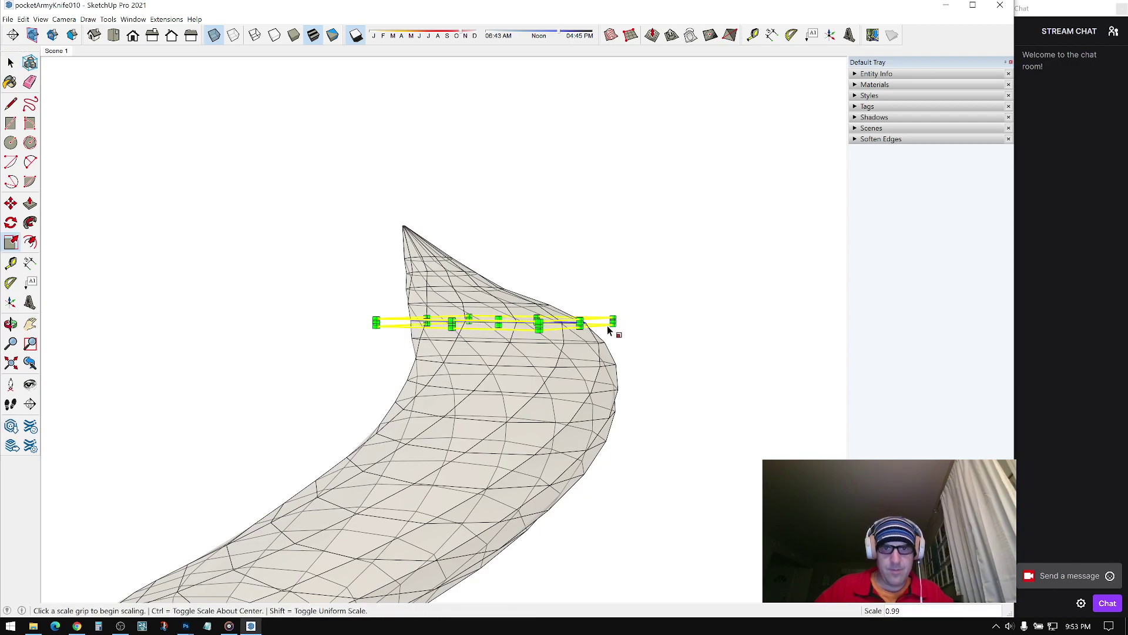
{"action": "key", "text": "space"}
Step: Turn off X-ray display, select the corkscrew's pointed end section and adjust its proportions by scaling, including along the blue axis
{"action": "middle_click_drag", "start_coordinate": [611, 325], "coordinate": [292, 109]}
{"action": "key", "text": "x"}
{"action": "middle_click_drag", "start_coordinate": [480, 156], "coordinate": [341, 309]}
{"action": "left_click_drag", "start_coordinate": [530, 305], "coordinate": [531, 304]}
{"action": "middle_click_drag", "start_coordinate": [373, 284], "coordinate": [355, 257]}
{"action": "key", "text": "s"}
{"action": "left_click", "coordinate": [371, 234]}
{"action": "left_click", "coordinate": [376, 223]}
{"action": "middle_click_drag", "start_coordinate": [383, 242], "coordinate": [342, 302]}
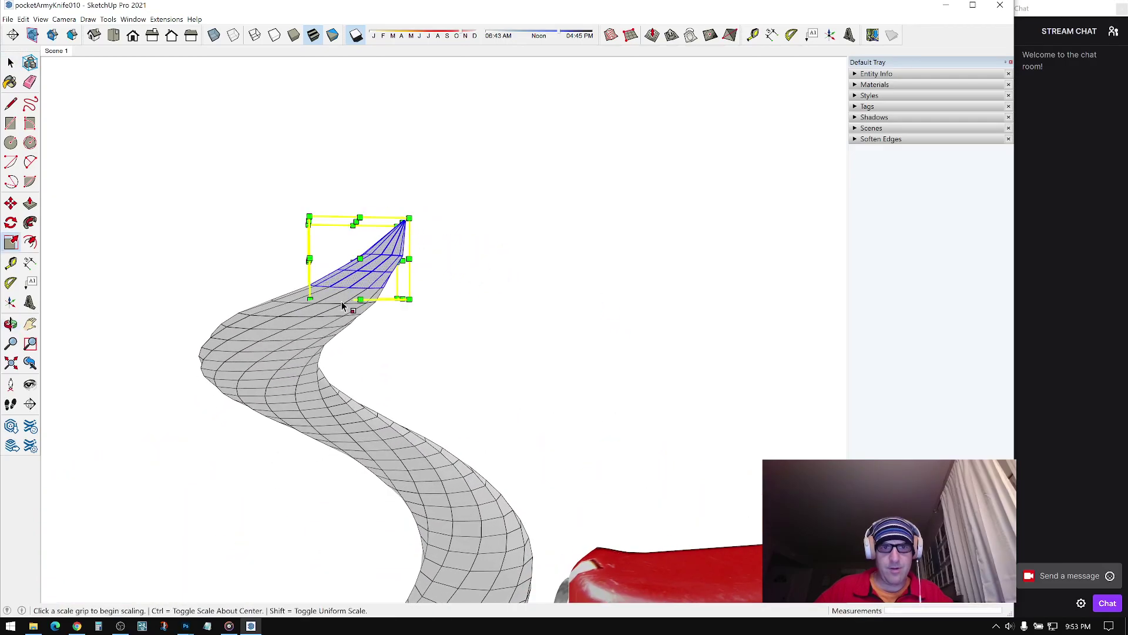
{"action": "left_click", "coordinate": [355, 299]}
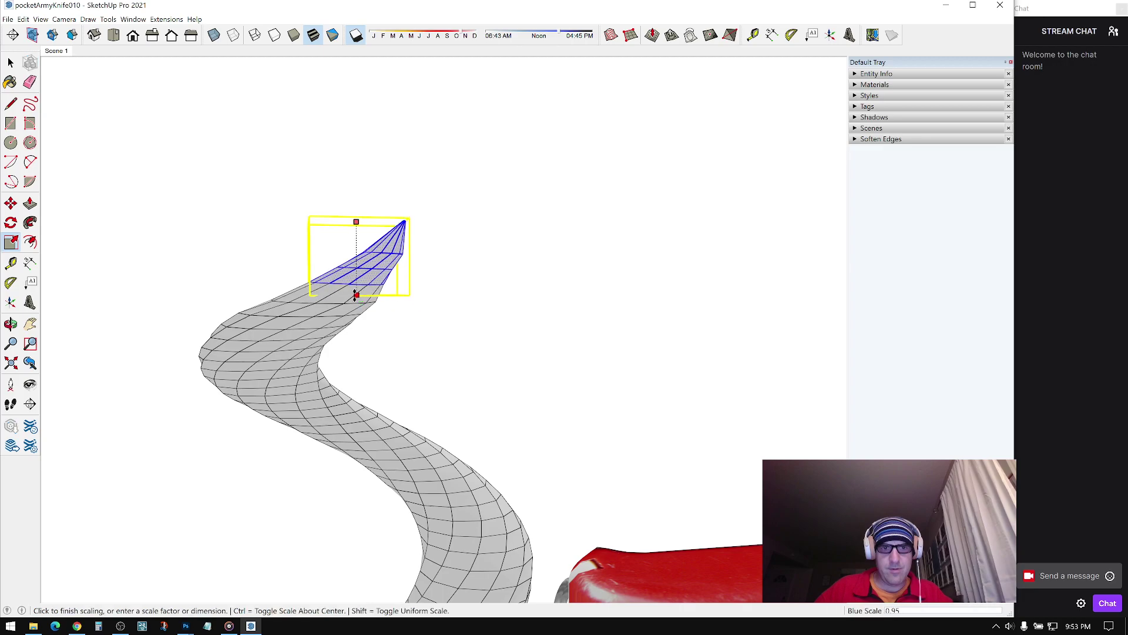
{"action": "left_click", "coordinate": [355, 298]}
Step: Move the pointed end section slightly sideways to follow the spiral's curve, then clear the selection
{"action": "middle_click_drag", "start_coordinate": [355, 298], "coordinate": [385, 329]}
{"action": "key", "text": "m"}
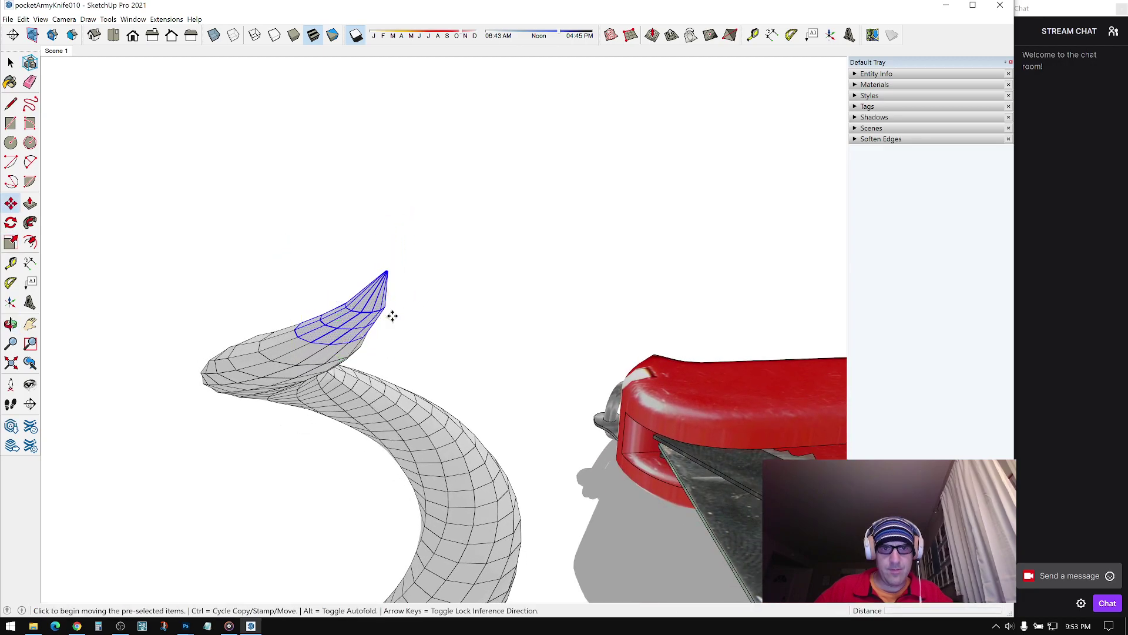
{"action": "left_click", "coordinate": [385, 286]}
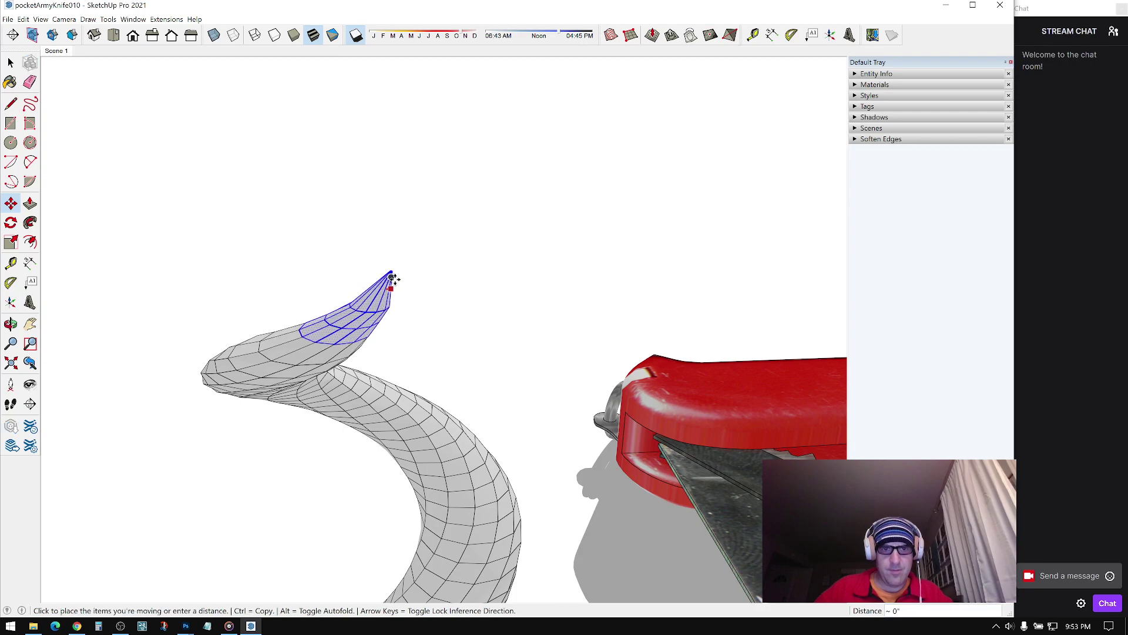
{"action": "left_click", "coordinate": [398, 281]}
{"action": "key", "text": "space"}
{"action": "left_click", "coordinate": [470, 300]}
Step: Select the whole corkscrew and explode its stacked turns into loose geometry
{"action": "middle_click_drag", "start_coordinate": [482, 303], "coordinate": [652, 153]}
{"action": "left_click_drag", "start_coordinate": [446, 584], "coordinate": [447, 584]}
{"action": "right_click", "coordinate": [541, 226]}
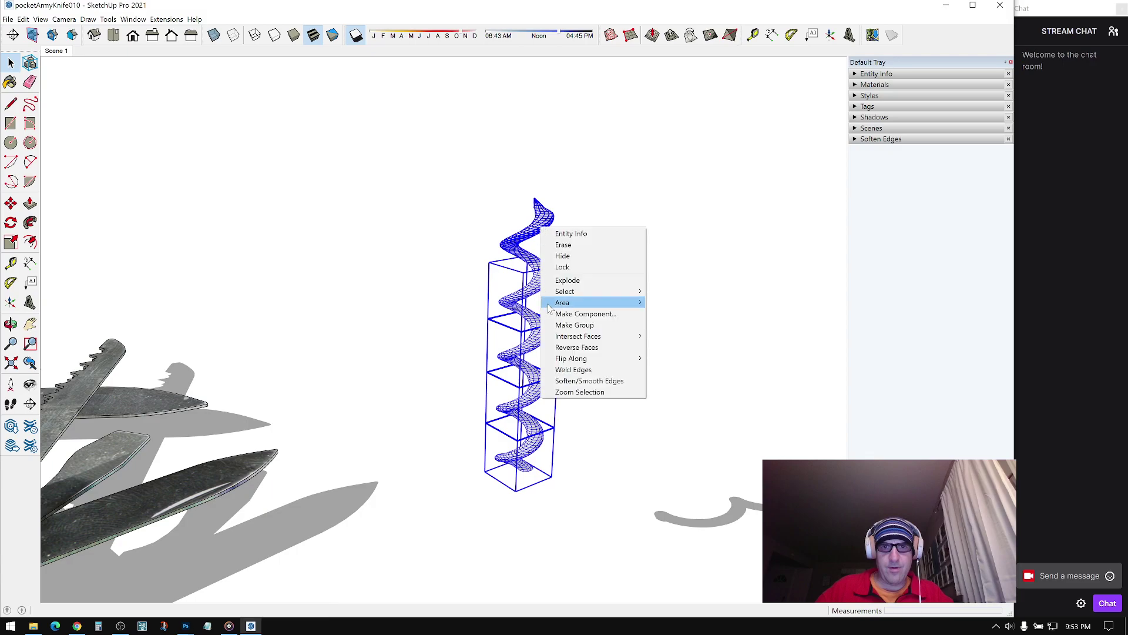
{"action": "left_click", "coordinate": [563, 280]}
Step: Soften all the corkscrew's edges to 180 degrees between normals, with smooth normals and soften coplanar on
{"action": "left_click_drag", "start_coordinate": [658, 150], "coordinate": [454, 517]}
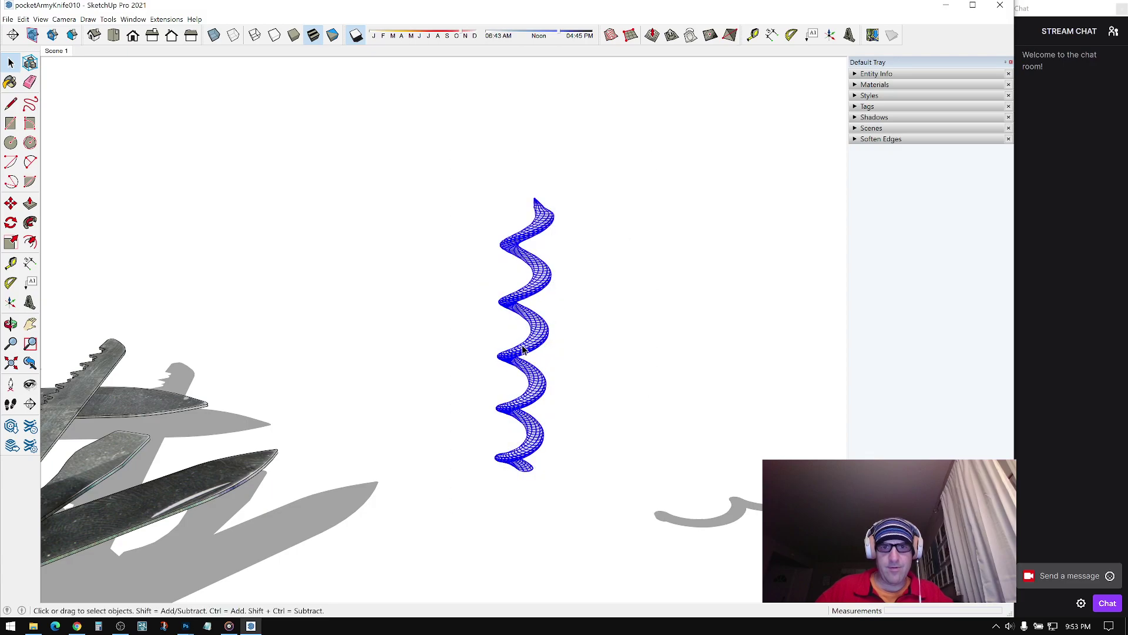
{"action": "right_click", "coordinate": [523, 350]}
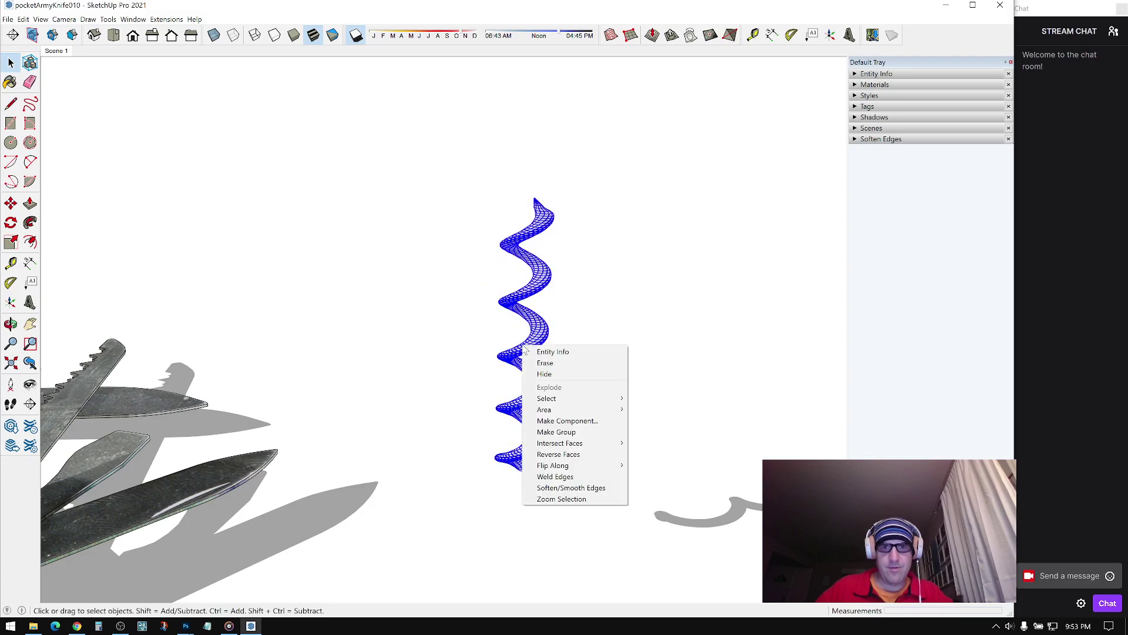
{"action": "left_click", "coordinate": [863, 140]}
{"action": "left_click_drag", "start_coordinate": [872, 182], "coordinate": [954, 172]}
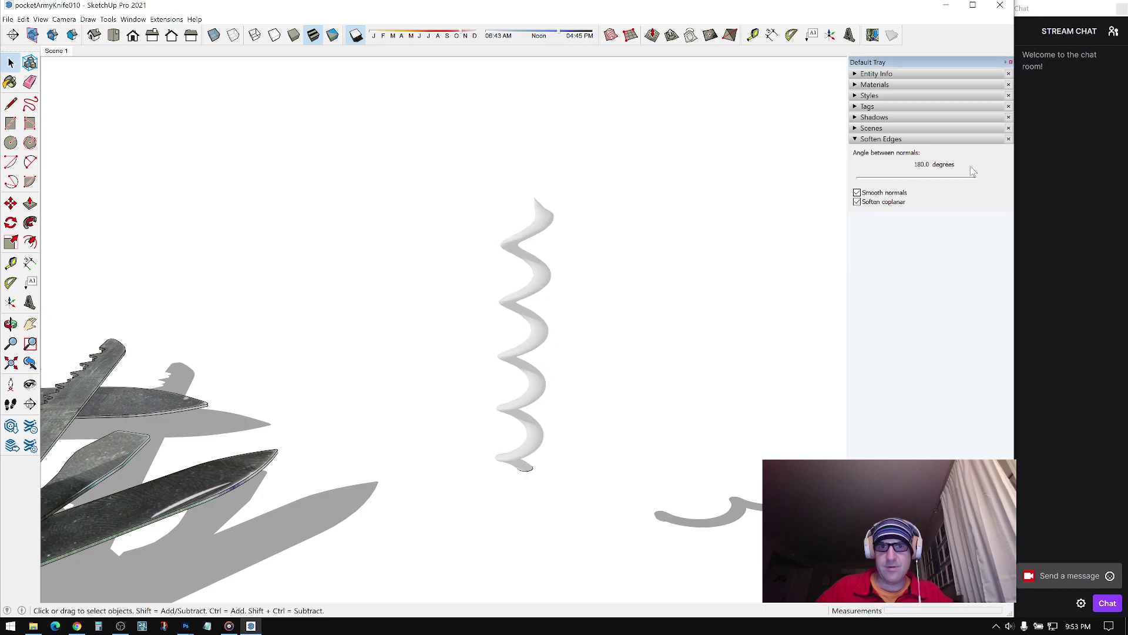
{"action": "left_click_drag", "start_coordinate": [1058, 158], "coordinate": [1058, 158]}
{"action": "left_click", "coordinate": [794, 203]}
Step: Paint the corkscrew with the in-model metal material Color A05
{"action": "scroll", "coordinate": [482, 359], "scroll_direction": "down", "scroll_amount": 3}
{"action": "middle_click_drag", "start_coordinate": [470, 365], "coordinate": [376, 464]}
{"action": "scroll", "coordinate": [707, 248], "scroll_direction": "up", "scroll_amount": 1}
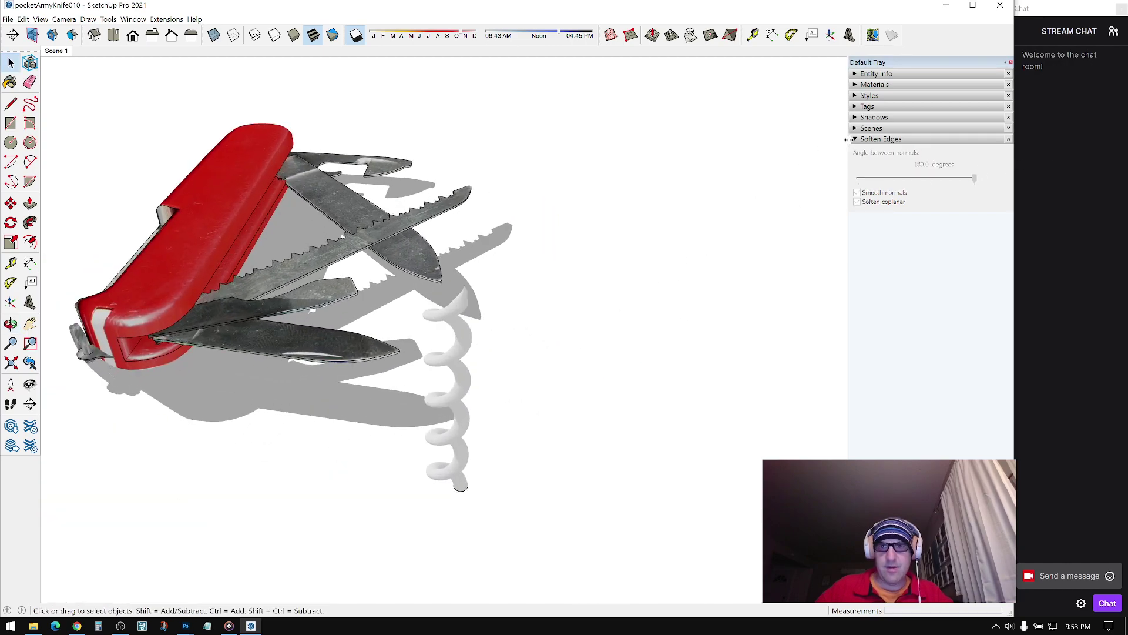
{"action": "left_click", "coordinate": [864, 85]}
{"action": "left_click", "coordinate": [868, 179]}
{"action": "left_click", "coordinate": [456, 303]}
{"action": "mouse_move", "coordinate": [456, 312]}
{"action": "middle_mouse_down"}
{"action": "mouse_move", "coordinate": [670, 315]}
{"action": "mouse_move", "coordinate": [595, 344]}
{"action": "mouse_move", "coordinate": [597, 323]}
{"action": "middle_mouse_up"}
Step: Sample the metal material from the key ring's tab and repaint the corkscrew with it
{"action": "left_click", "coordinate": [1006, 141]}
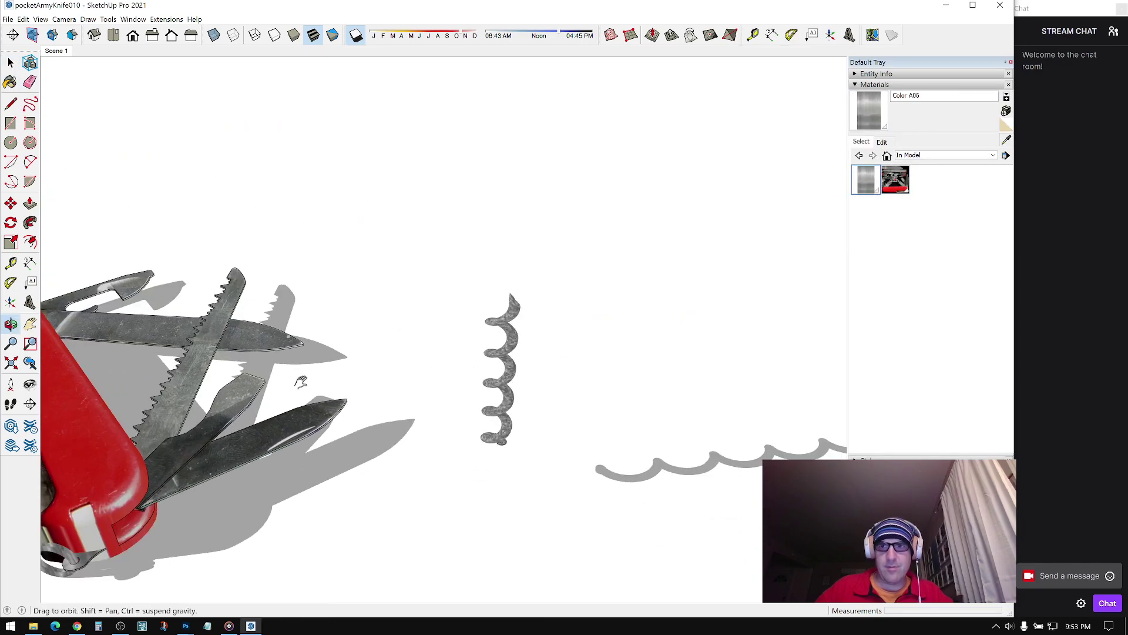
{"action": "middle_click_drag", "start_coordinate": [288, 386], "coordinate": [360, 474]}
{"action": "scroll", "coordinate": [360, 477], "scroll_direction": "up", "scroll_amount": 2}
{"action": "middle_click_drag", "start_coordinate": [464, 523], "coordinate": [525, 523]}
{"action": "scroll", "coordinate": [525, 523], "scroll_direction": "up", "scroll_amount": 2}
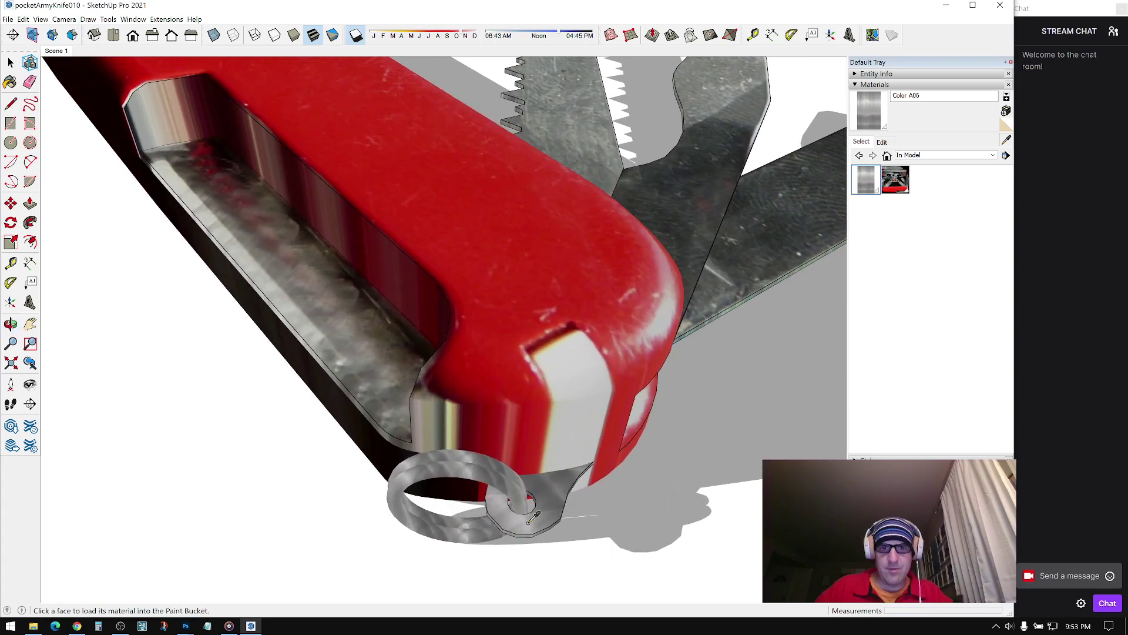
{"action": "left_click", "coordinate": [528, 522]}
{"action": "scroll", "coordinate": [572, 382], "scroll_direction": "down", "scroll_amount": 2}
{"action": "middle_click_drag", "start_coordinate": [571, 373], "coordinate": [299, 377]}
{"action": "left_click", "coordinate": [421, 257]}
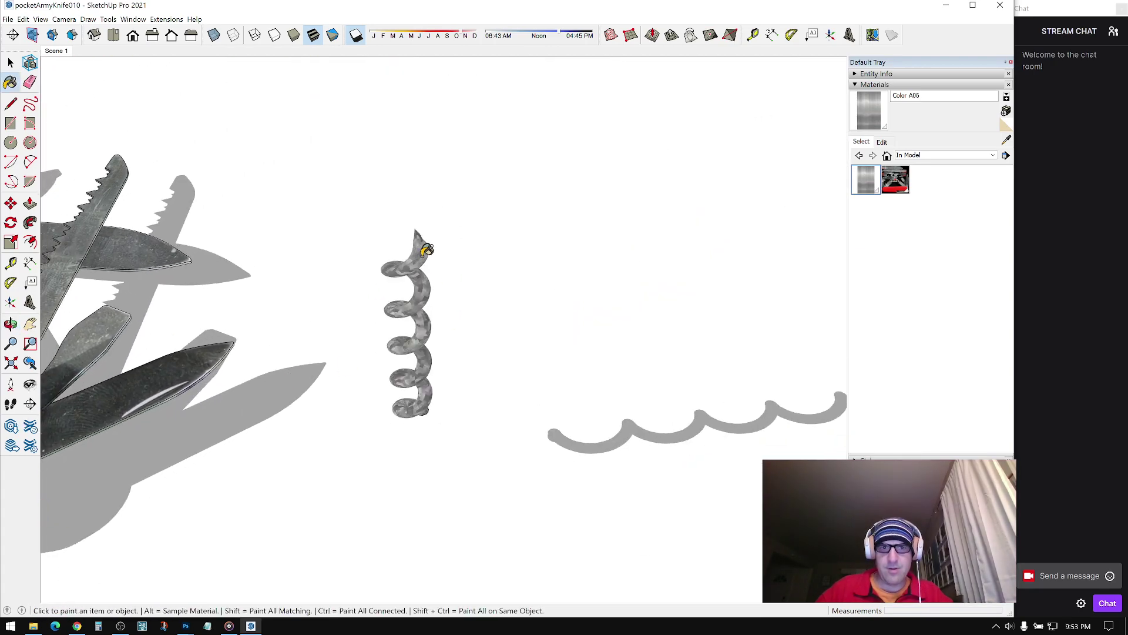
{"action": "key", "text": "space"}
Step: Open the key ring's tab for editing and set the texture on its top face to Projected
{"action": "scroll", "coordinate": [410, 271], "scroll_direction": "down", "scroll_amount": 3}
{"action": "scroll", "coordinate": [291, 417], "scroll_direction": "up", "scroll_amount": 3}
{"action": "mouse_move", "coordinate": [294, 416]}
{"action": "middle_mouse_down"}
{"action": "mouse_move", "coordinate": [433, 436]}
{"action": "mouse_move", "coordinate": [446, 415]}
{"action": "middle_mouse_up"}
{"action": "scroll", "coordinate": [408, 395], "scroll_direction": "up", "scroll_amount": 3}
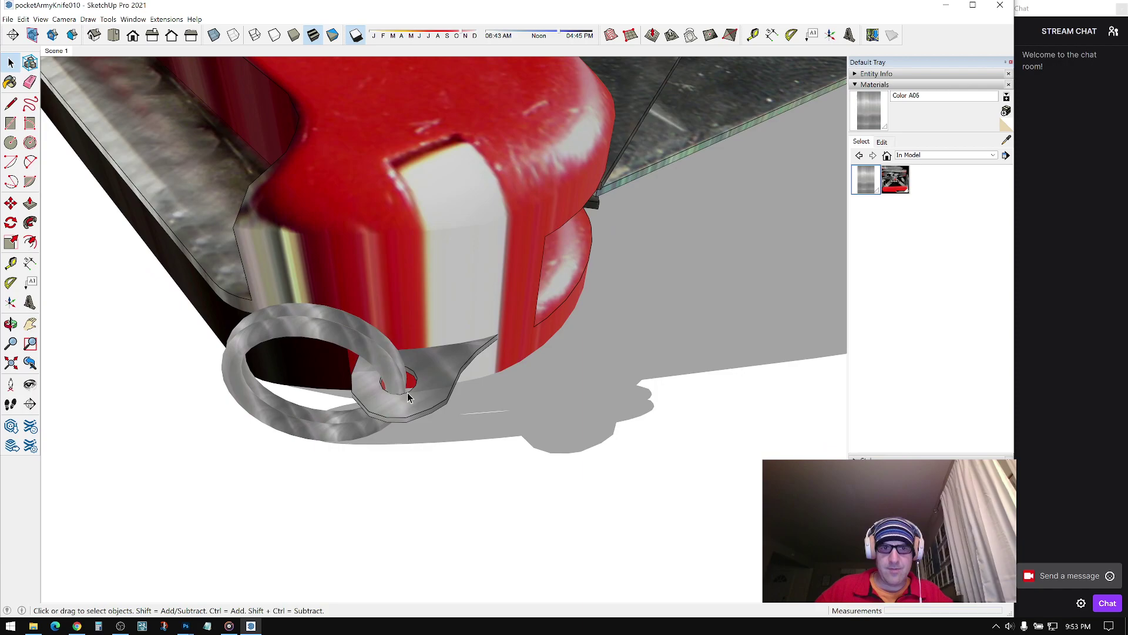
{"action": "double_click", "coordinate": [434, 394]}
{"action": "scroll", "coordinate": [435, 397], "scroll_direction": "up", "scroll_amount": 2}
{"action": "right_click", "coordinate": [440, 374]}
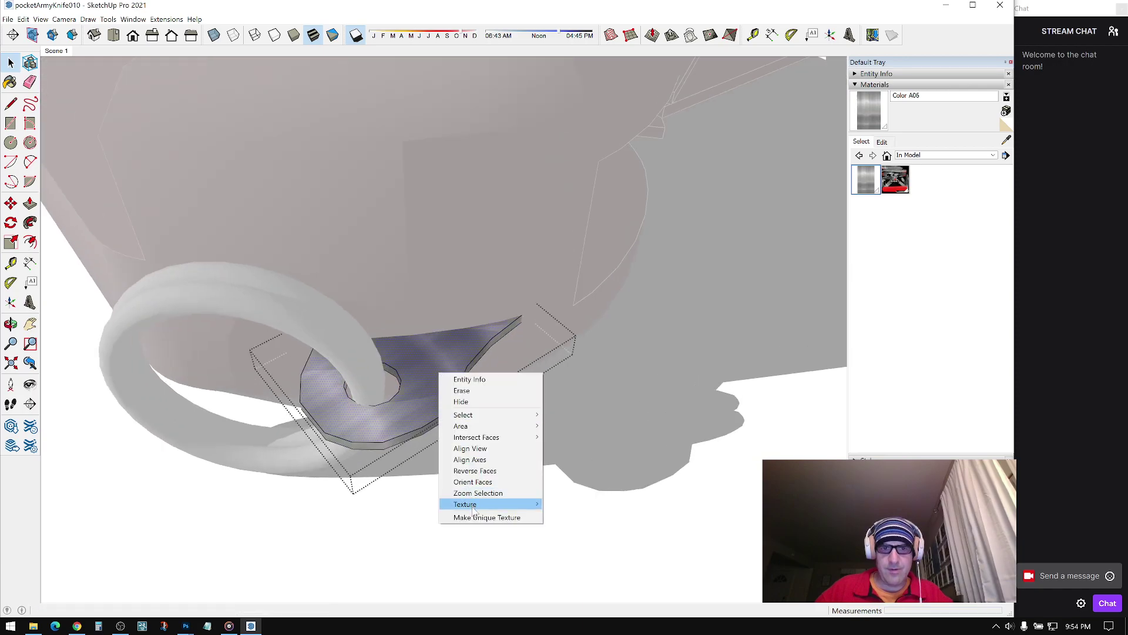
{"action": "mouse_move", "coordinate": [473, 506]}
{"action": "left_click", "coordinate": [573, 528]}
Step: Sample the projected texture from the tab's top face, paint all the tab's faces with it and close the group
{"action": "scroll", "coordinate": [438, 397], "scroll_direction": "down", "scroll_amount": 2}
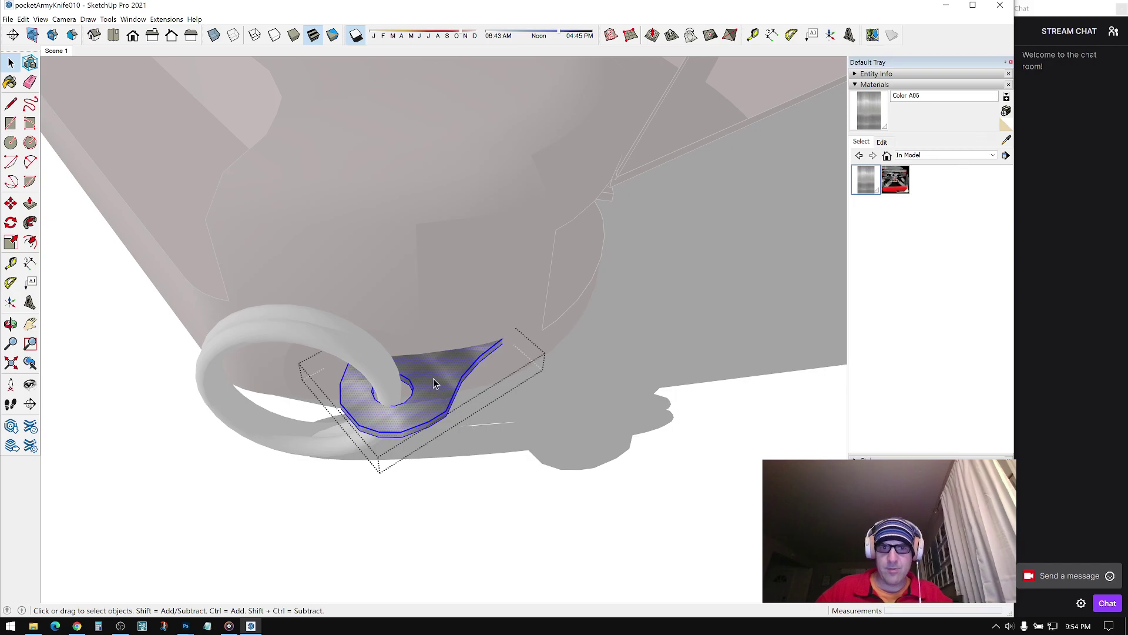
{"action": "right_click", "coordinate": [435, 384]}
{"action": "mouse_move", "coordinate": [460, 508]}
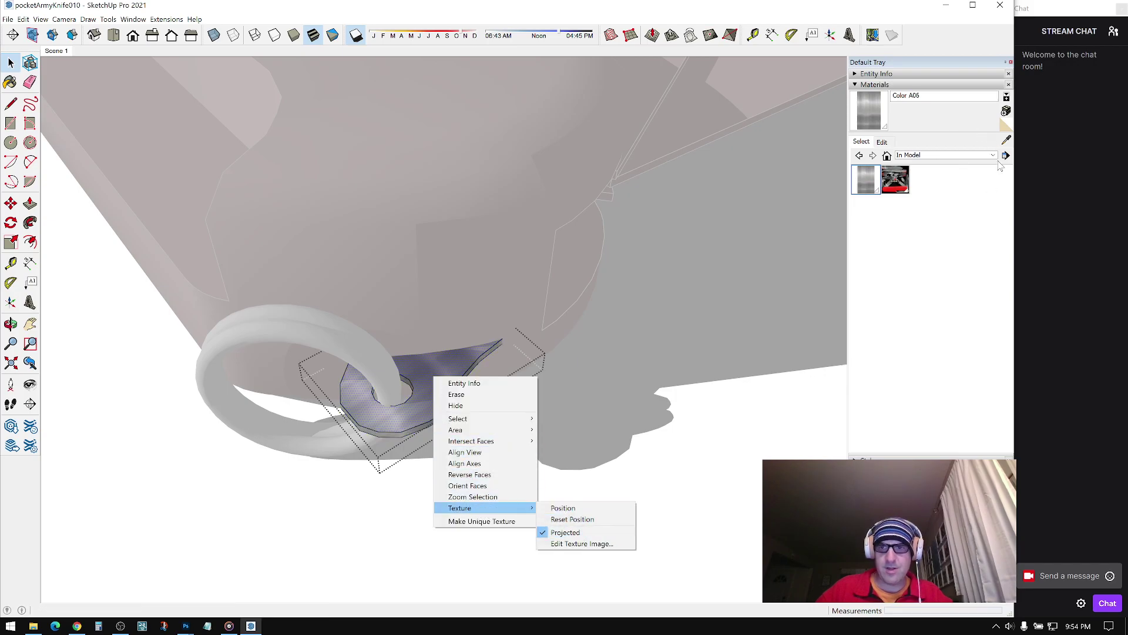
{"action": "left_click", "coordinate": [1005, 143]}
{"action": "left_click", "coordinate": [416, 380]}
{"action": "key", "text": "space"}
{"action": "middle_click_drag", "start_coordinate": [557, 291], "coordinate": [562, 251]}
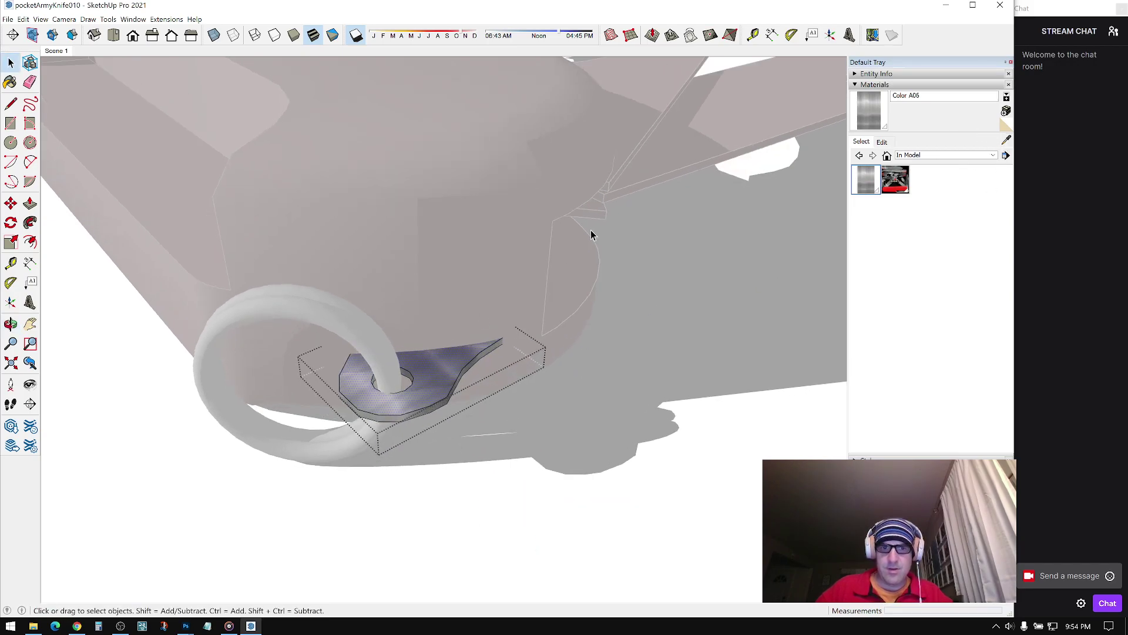
{"action": "mouse_move", "coordinate": [428, 379]}
{"action": "middle_mouse_down"}
{"action": "mouse_move", "coordinate": [452, 272]}
{"action": "mouse_move", "coordinate": [451, 296]}
{"action": "middle_mouse_up"}
{"action": "key", "text": "b"}
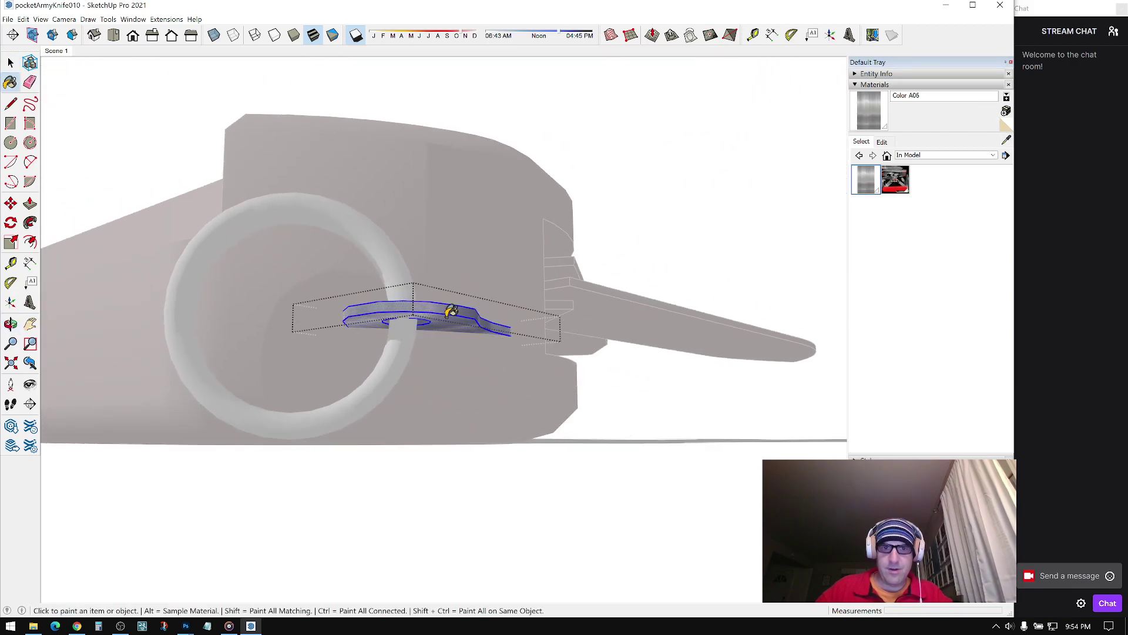
{"action": "left_click", "coordinate": [444, 318]}
{"action": "scroll", "coordinate": [449, 315], "scroll_direction": "down", "scroll_amount": 2}
{"action": "key", "text": "space"}
{"action": "left_click", "coordinate": [630, 216]}
Step: Sample the projected metal texture from the key ring's tab and paint the corkscrew with it
{"action": "mouse_move", "coordinate": [630, 216]}
{"action": "middle_mouse_down"}
{"action": "mouse_move", "coordinate": [301, 335]}
{"action": "mouse_move", "coordinate": [329, 435]}
{"action": "middle_mouse_up"}
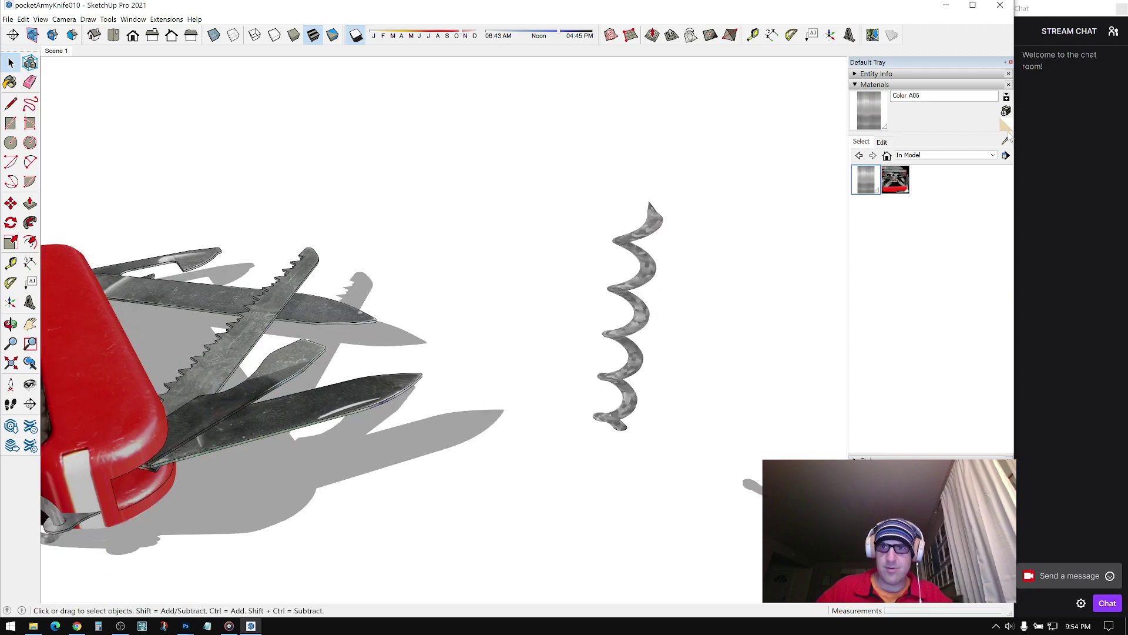
{"action": "left_click", "coordinate": [1006, 140]}
{"action": "middle_click_drag", "start_coordinate": [478, 390], "coordinate": [238, 369]}
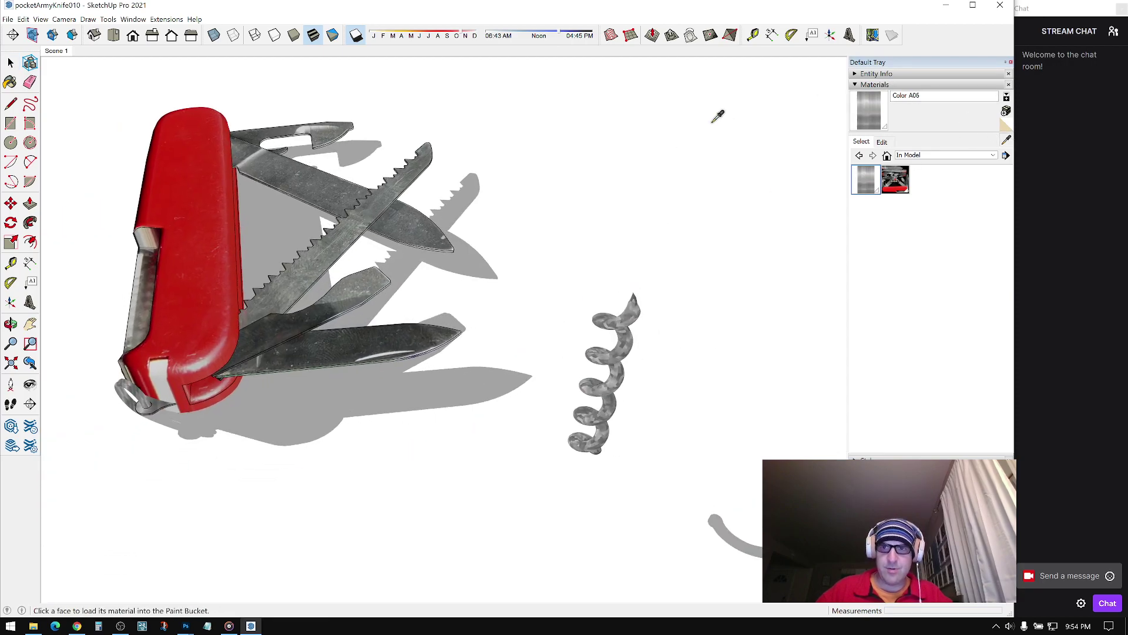
{"action": "left_click", "coordinate": [165, 397]}
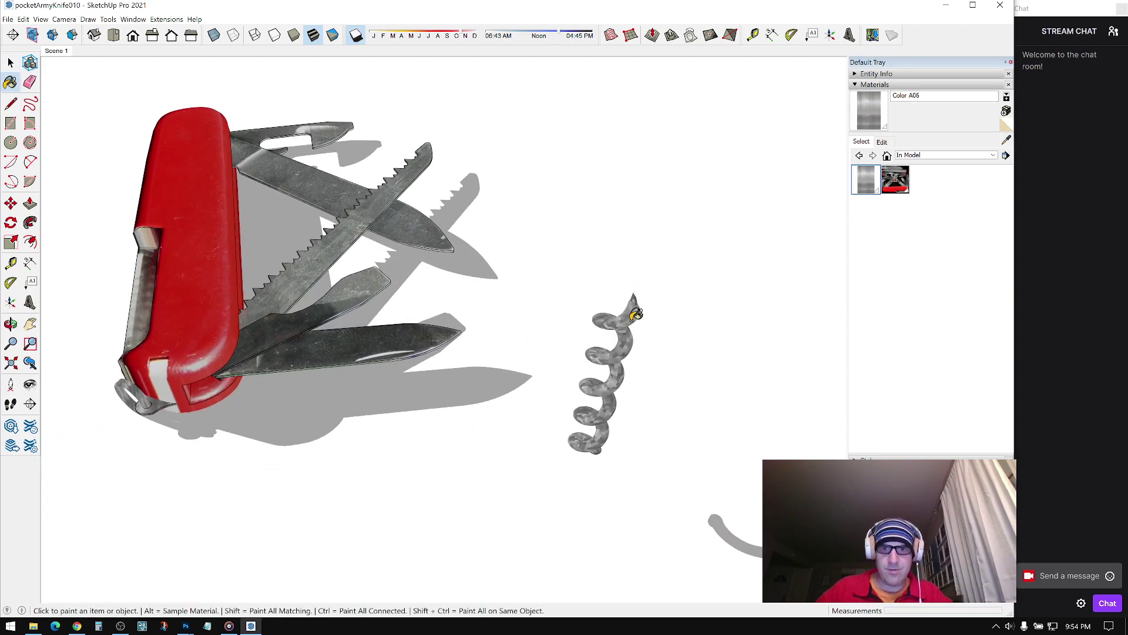
{"action": "left_click", "coordinate": [629, 316]}
{"action": "key", "text": "space"}
Step: Select the entire corkscrew and make it a group
{"action": "mouse_move", "coordinate": [577, 356]}
{"action": "middle_mouse_down"}
{"action": "mouse_move", "coordinate": [802, 291]}
{"action": "mouse_move", "coordinate": [756, 169]}
{"action": "middle_mouse_up"}
{"action": "left_click_drag", "start_coordinate": [756, 169], "coordinate": [496, 526]}
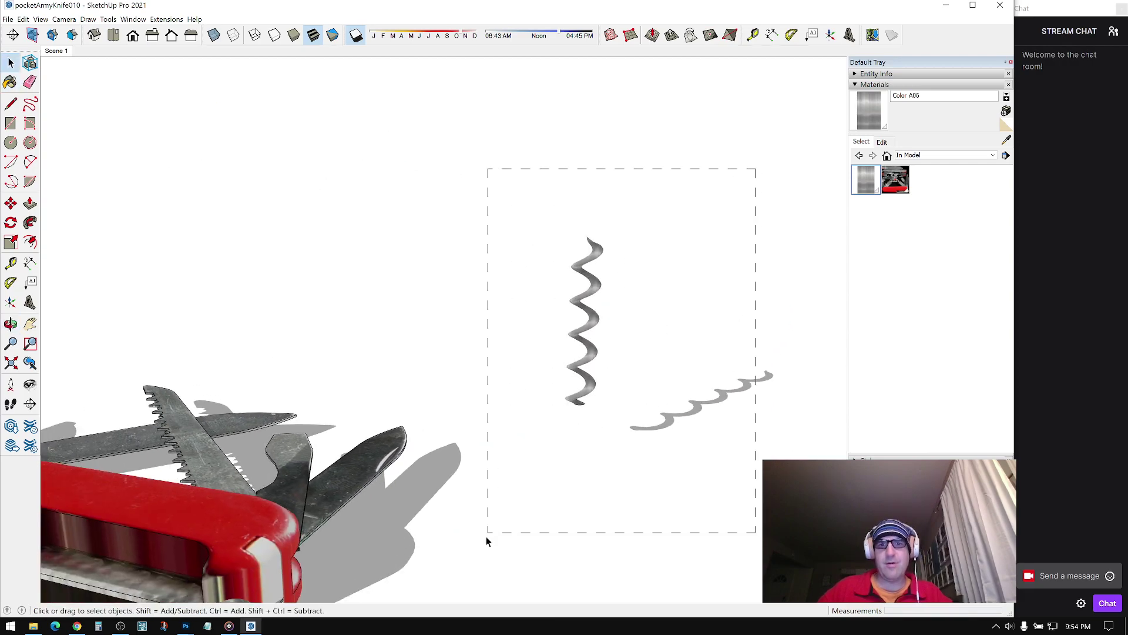
{"action": "right_click", "coordinate": [587, 294]}
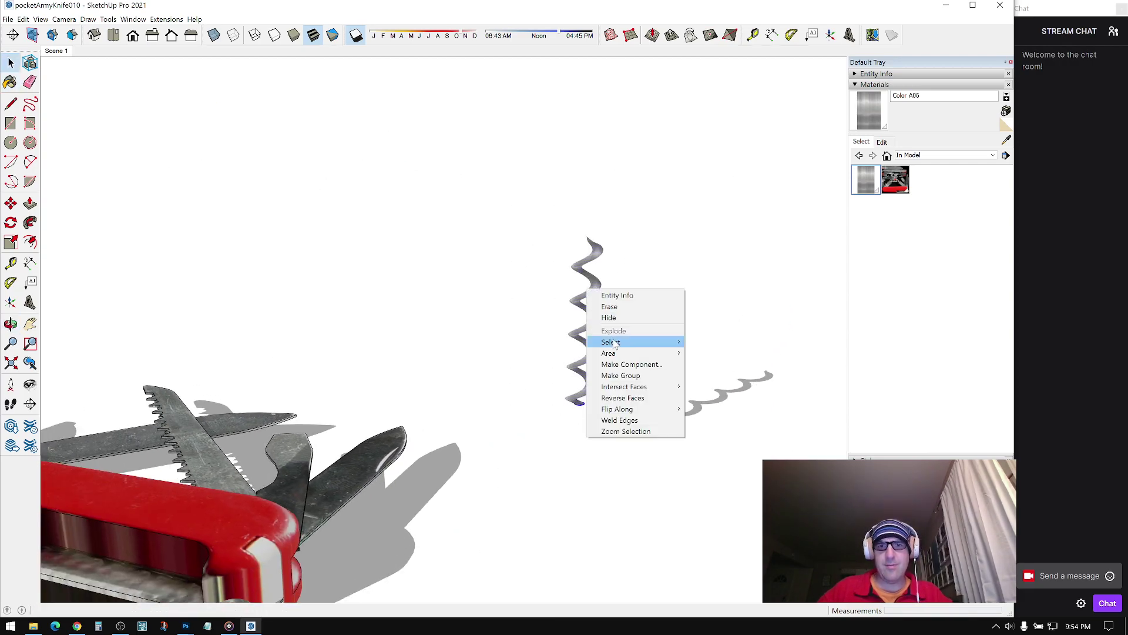
{"action": "left_click", "coordinate": [622, 374]}
Step: Rotate the corkscrew group about the green axis at its base until it lies horizontal
{"action": "middle_click_drag", "start_coordinate": [622, 378], "coordinate": [673, 271]}
{"action": "key", "text": "q"}
{"action": "middle_click_drag", "start_coordinate": [619, 368], "coordinate": [281, 589]}
{"action": "left_click", "coordinate": [687, 405]}
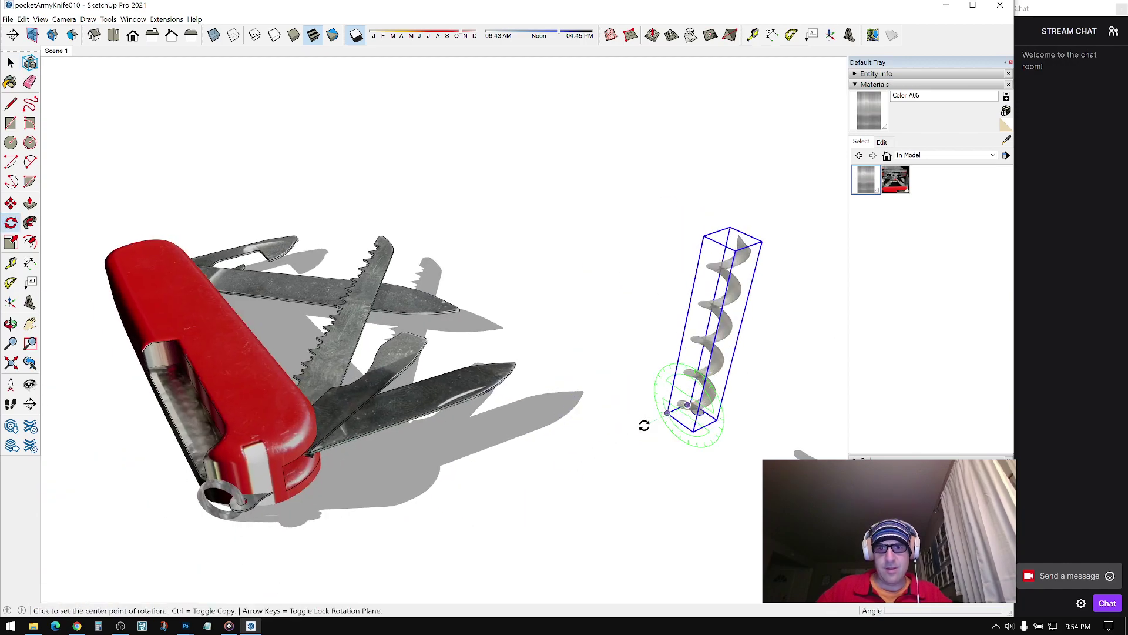
{"action": "middle_click_drag", "start_coordinate": [615, 431], "coordinate": [690, 327]}
{"action": "left_click", "coordinate": [690, 328]}
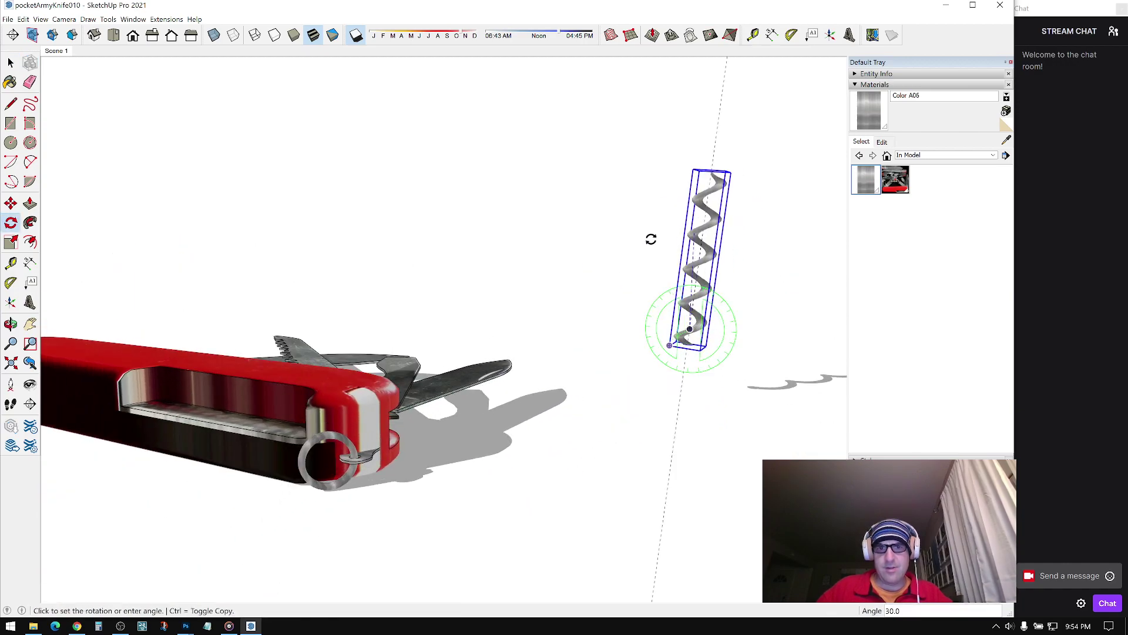
{"action": "left_click", "coordinate": [694, 234]}
{"action": "left_click", "coordinate": [608, 303]}
Step: Move the corkscrew group over to the knife so that it sits above the handle's recess
{"action": "middle_click_drag", "start_coordinate": [642, 269], "coordinate": [579, 566]}
{"action": "key", "text": "m"}
{"action": "left_click", "coordinate": [579, 565]}
{"action": "left_click", "coordinate": [269, 504]}
Step: Lower the corkscrew about 1 3/4" and shift it about 1/4" sideways so it sits inside the handle's recess
{"action": "middle_click_drag", "start_coordinate": [269, 504], "coordinate": [521, 303]}
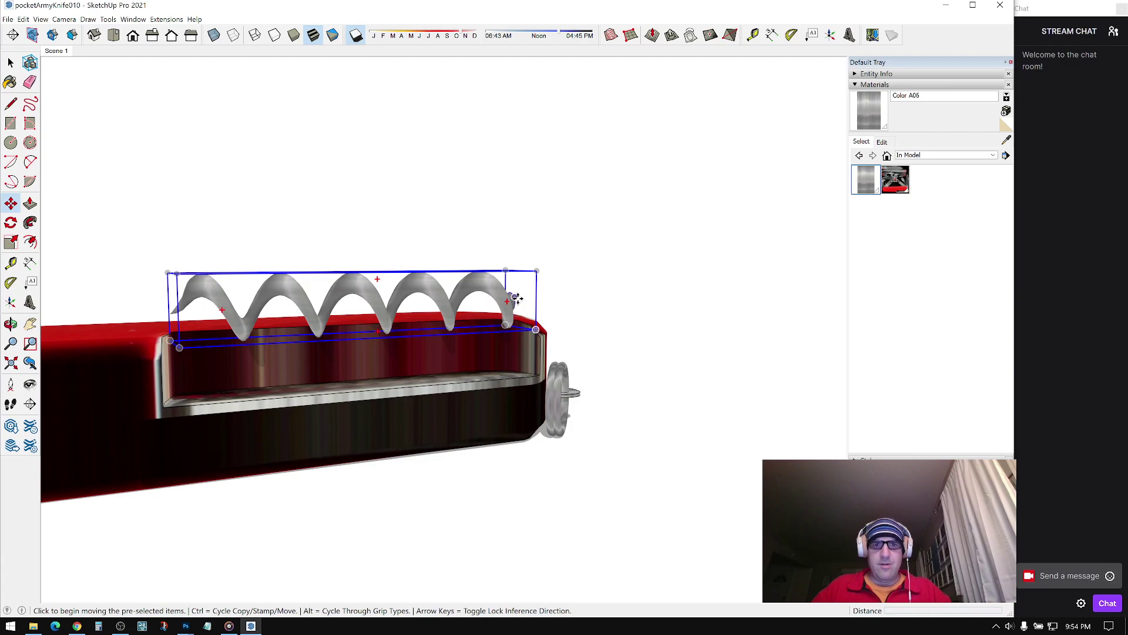
{"action": "left_click", "coordinate": [516, 299]}
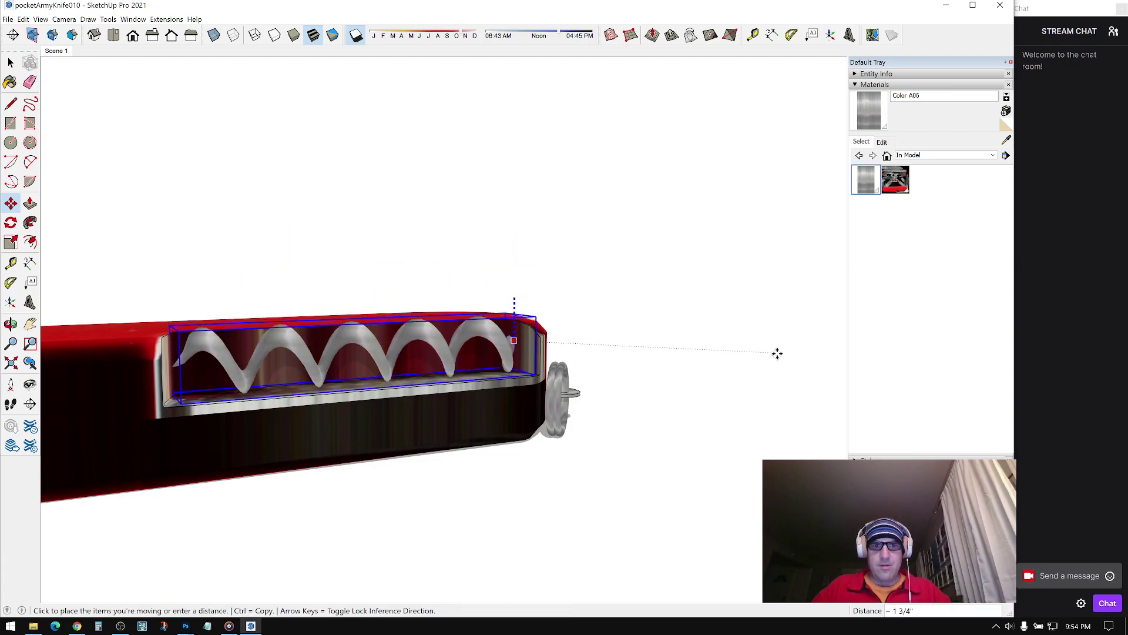
{"action": "scroll", "coordinate": [398, 531], "scroll_direction": "up", "scroll_amount": 4}
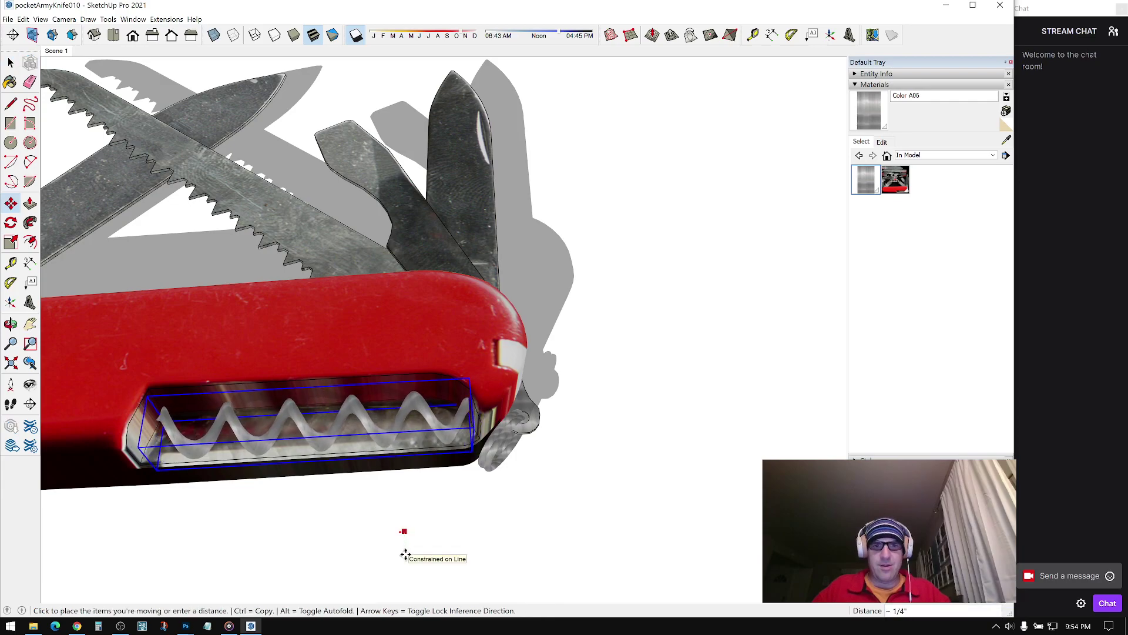
{"action": "left_click", "coordinate": [408, 564]}
{"action": "key", "text": "space"}
{"action": "middle_click_drag", "start_coordinate": [299, 449], "coordinate": [305, 371]}
Step: Set the shadow Dark value to 61
{"action": "left_click", "coordinate": [865, 85]}
{"action": "middle_click_drag", "start_coordinate": [558, 293], "coordinate": [752, 282]}
{"action": "scroll", "coordinate": [520, 332], "scroll_direction": "up", "scroll_amount": 2}
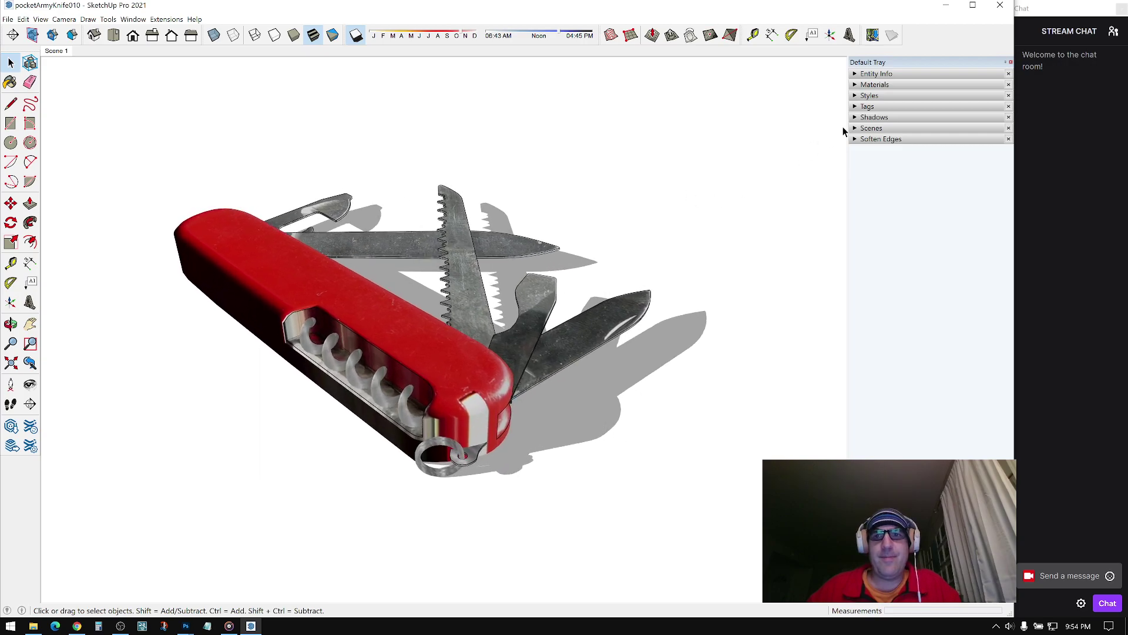
{"action": "left_click", "coordinate": [873, 117]}
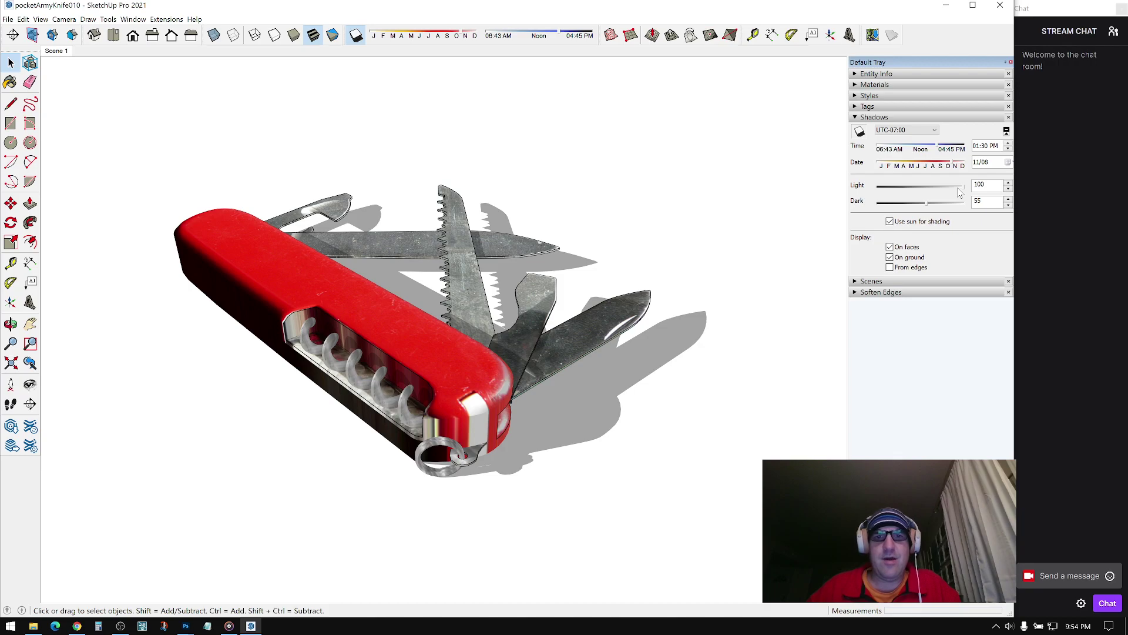
{"action": "left_click_drag", "start_coordinate": [944, 207], "coordinate": [934, 209]}
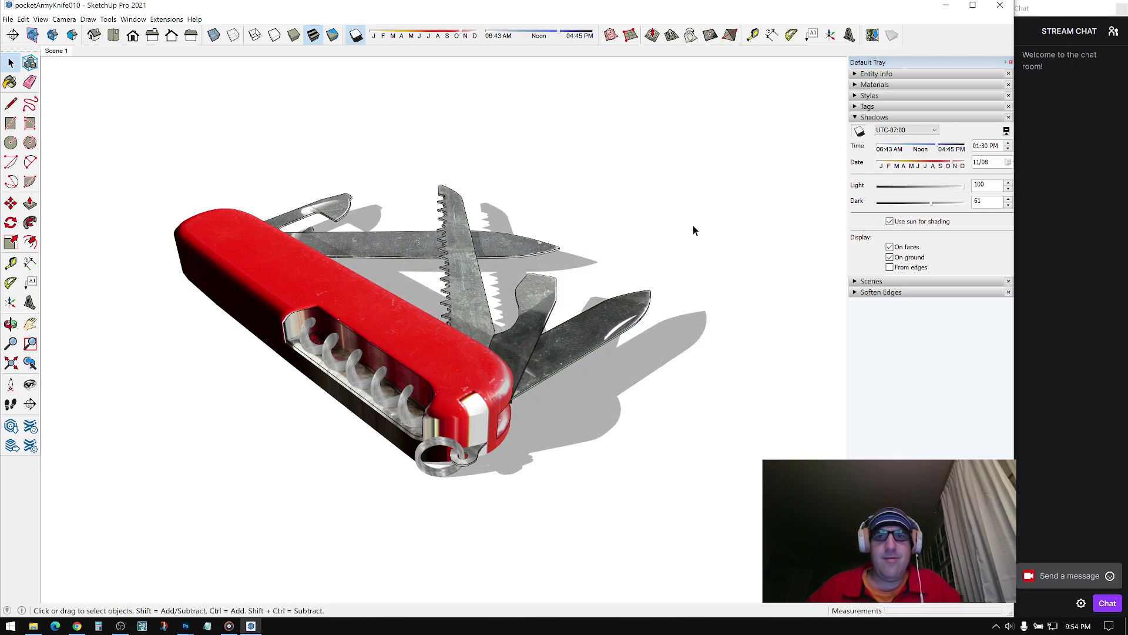
{"action": "left_click", "coordinate": [849, 120]}
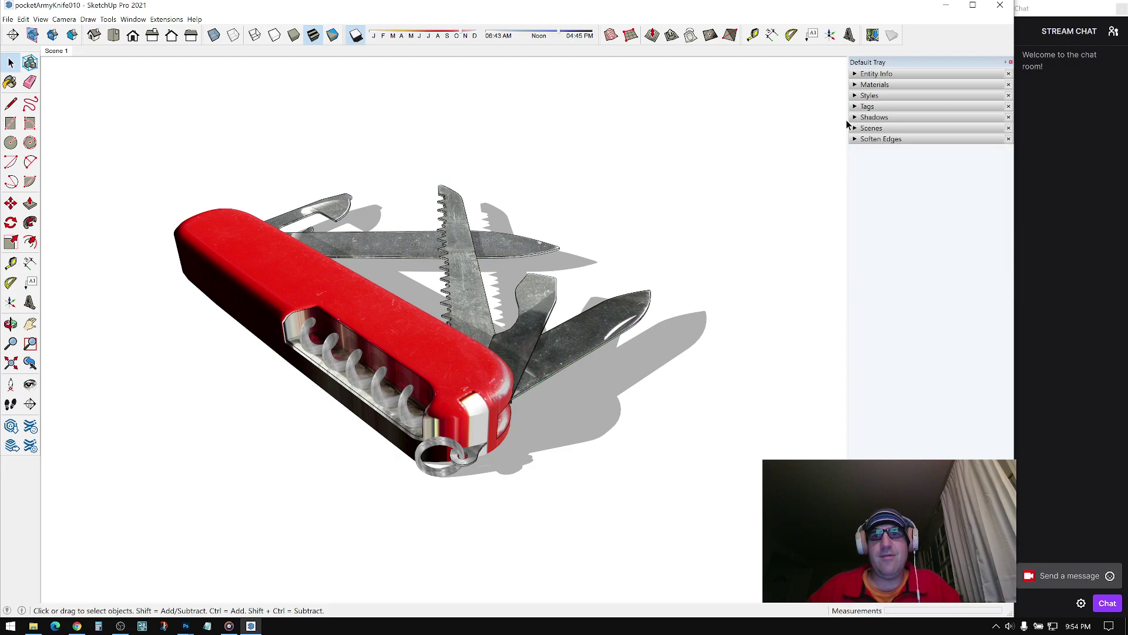
Step: Update Scene 1 with the current view and purge all unused items from the entire model
{"action": "right_click", "coordinate": [59, 51]}
{"action": "left_click", "coordinate": [76, 93]}
{"action": "left_click", "coordinate": [134, 20]}
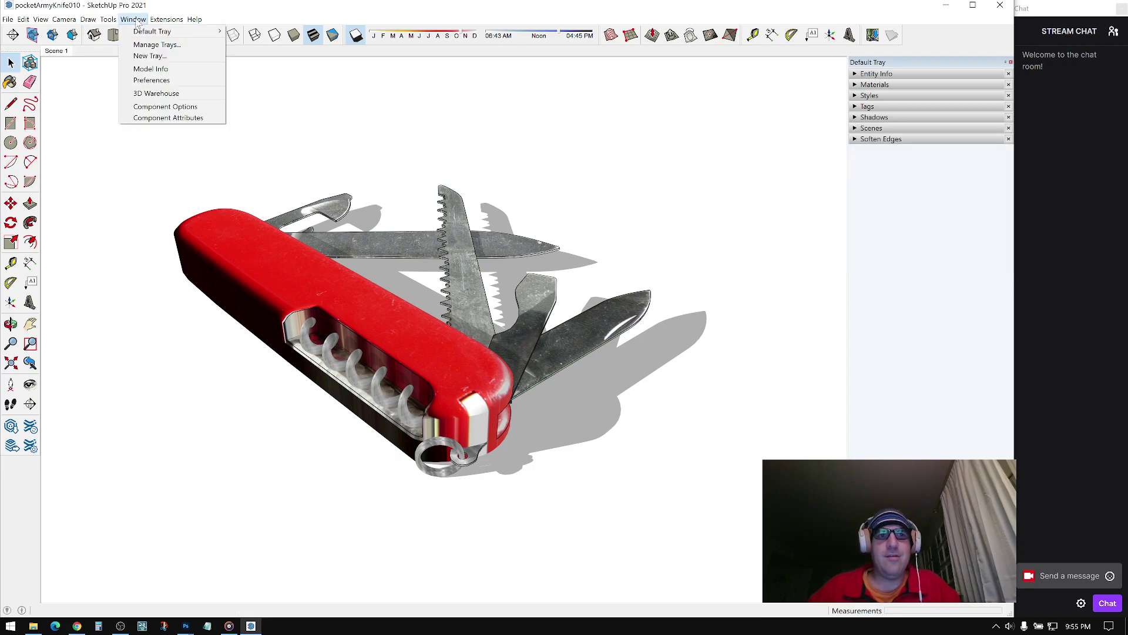
{"action": "key", "text": "space"}
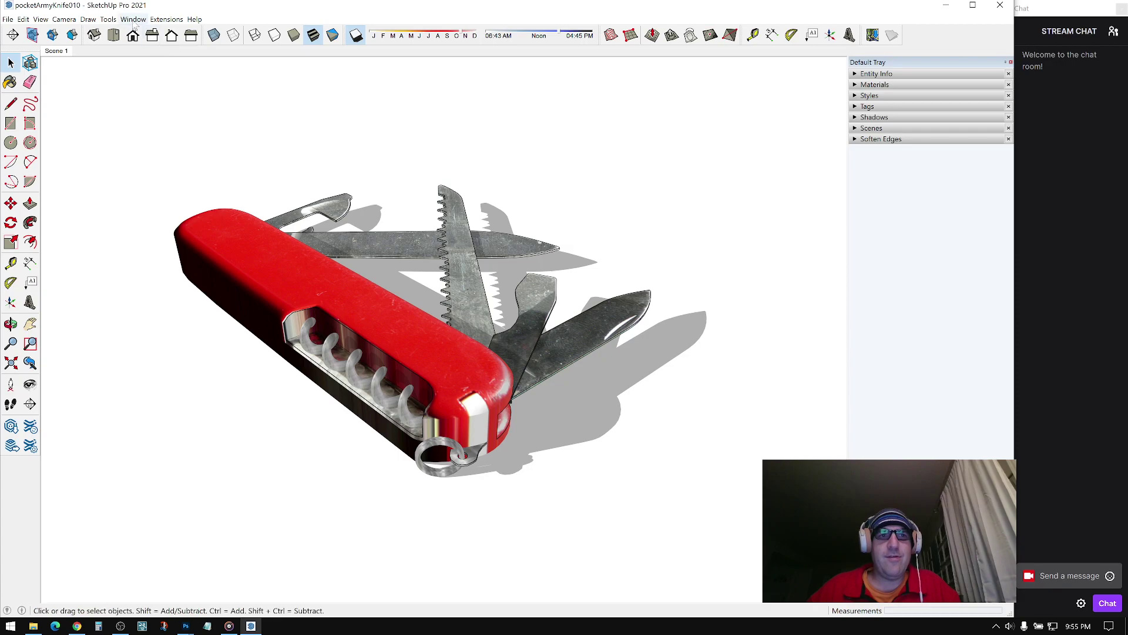
{"action": "left_click", "coordinate": [133, 19]}
{"action": "left_click", "coordinate": [148, 69]}
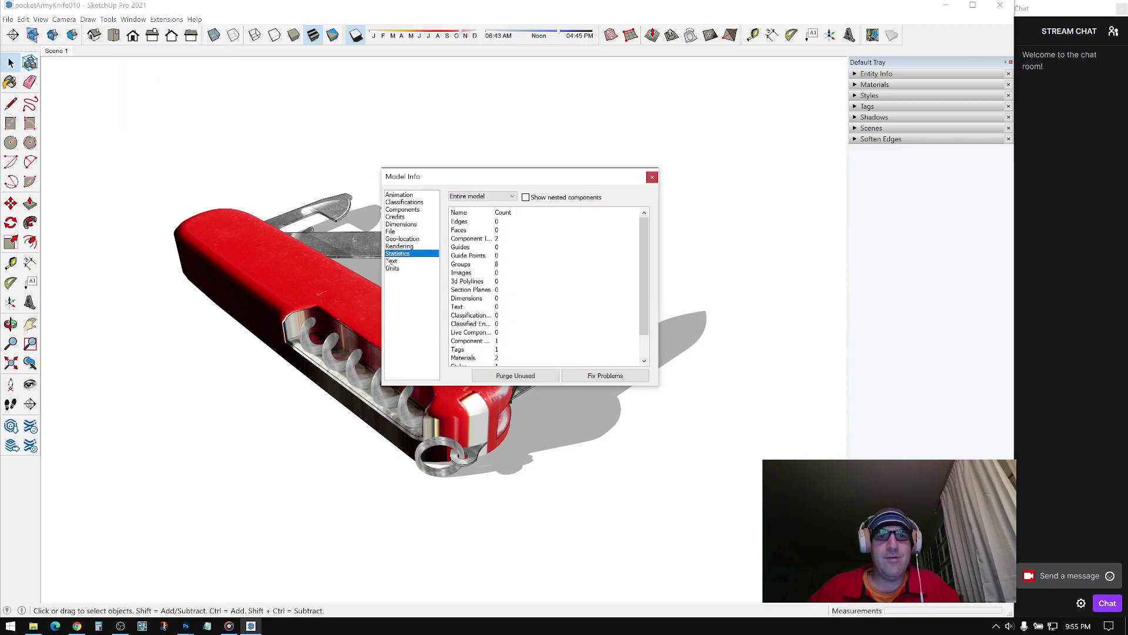
{"action": "left_click", "coordinate": [516, 376]}
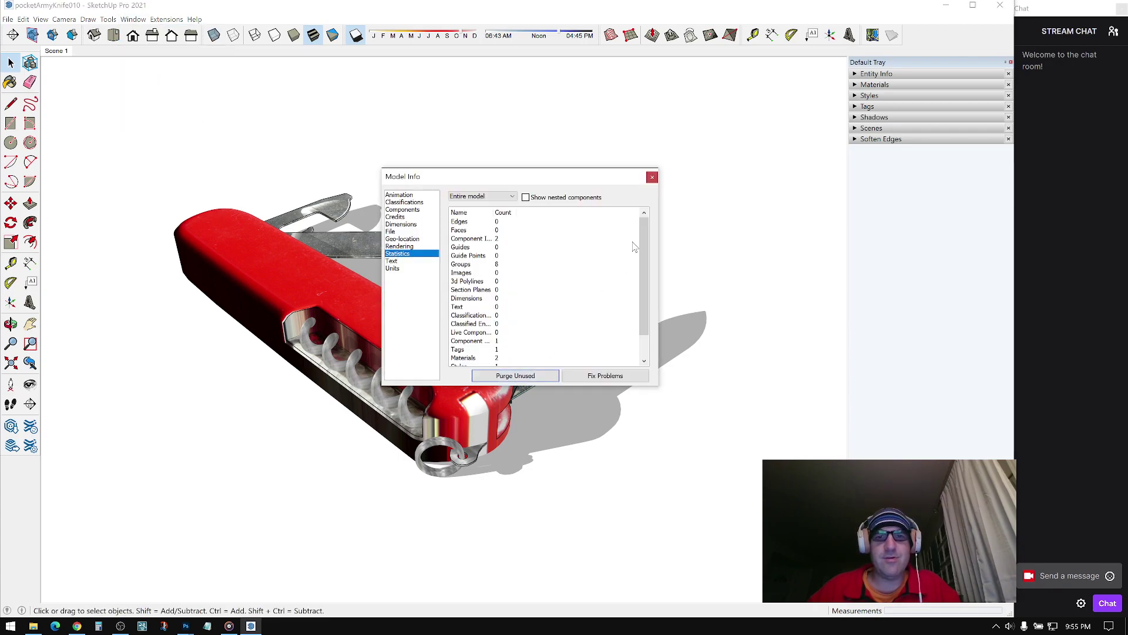
{"action": "left_click", "coordinate": [652, 178]}
Step: Select all parts of the knife, combine them into a single group and clear the selection
{"action": "middle_click_drag", "start_coordinate": [728, 163], "coordinate": [230, 128]}
{"action": "middle_click_drag", "start_coordinate": [71, 52], "coordinate": [713, 93]}
{"action": "left_click_drag", "start_coordinate": [753, 85], "coordinate": [135, 559]}
{"action": "right_click", "coordinate": [382, 325]}
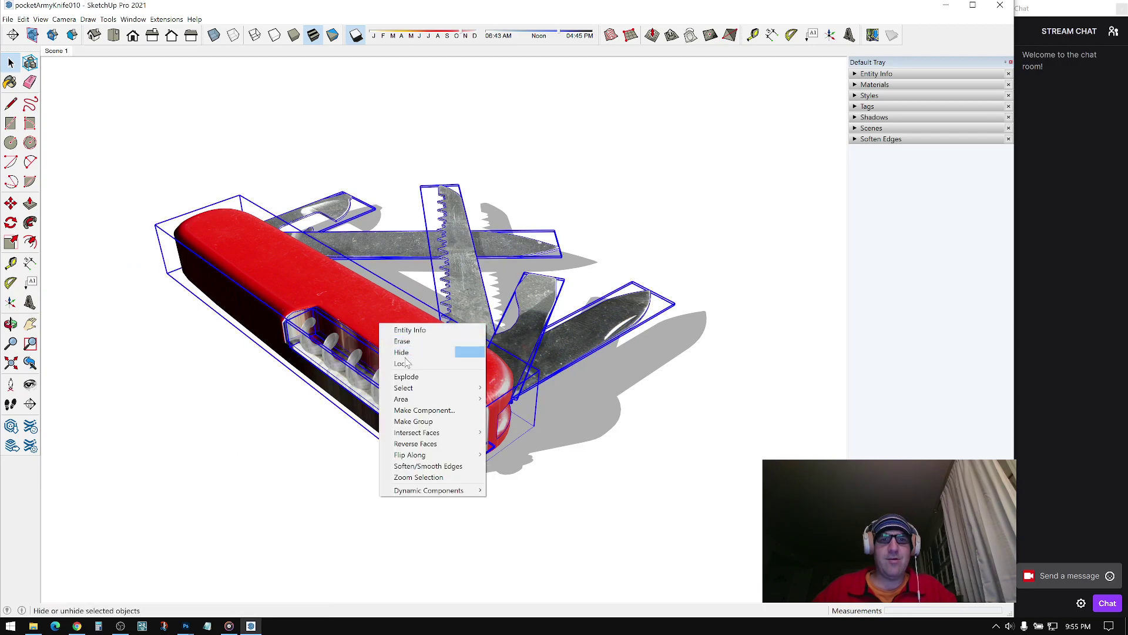
{"action": "left_click", "coordinate": [427, 413]}
{"action": "left_click", "coordinate": [580, 430]}
{"action": "left_click", "coordinate": [661, 433]}
{"action": "key", "text": "m"}
{"action": "left_click", "coordinate": [570, 415]}
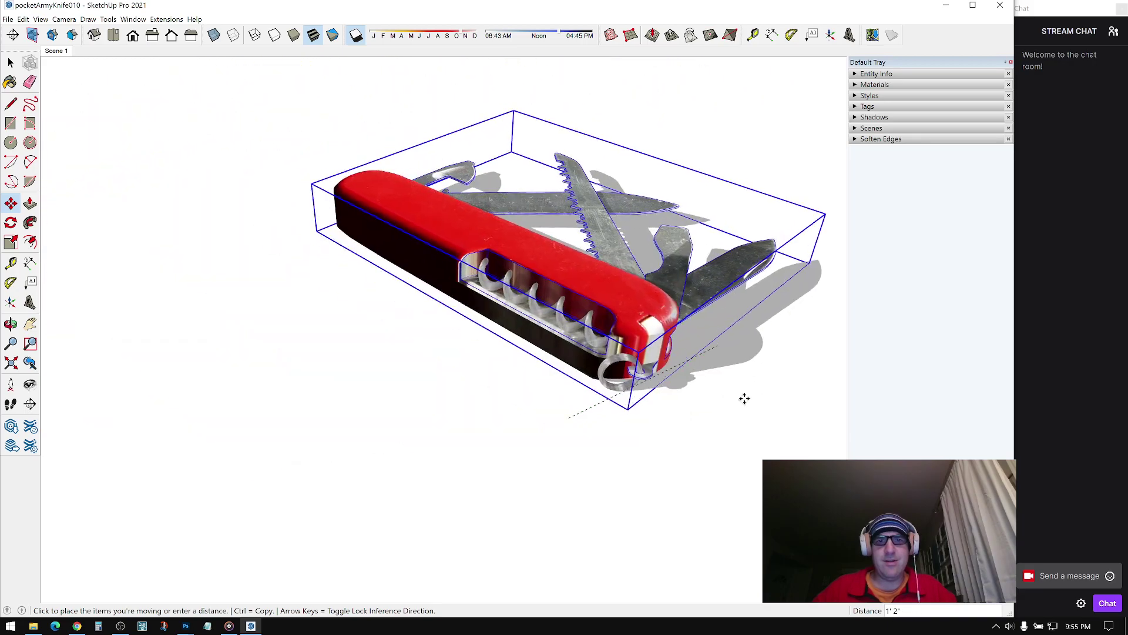
{"action": "key", "text": "Escape"}
{"action": "key", "text": "space"}
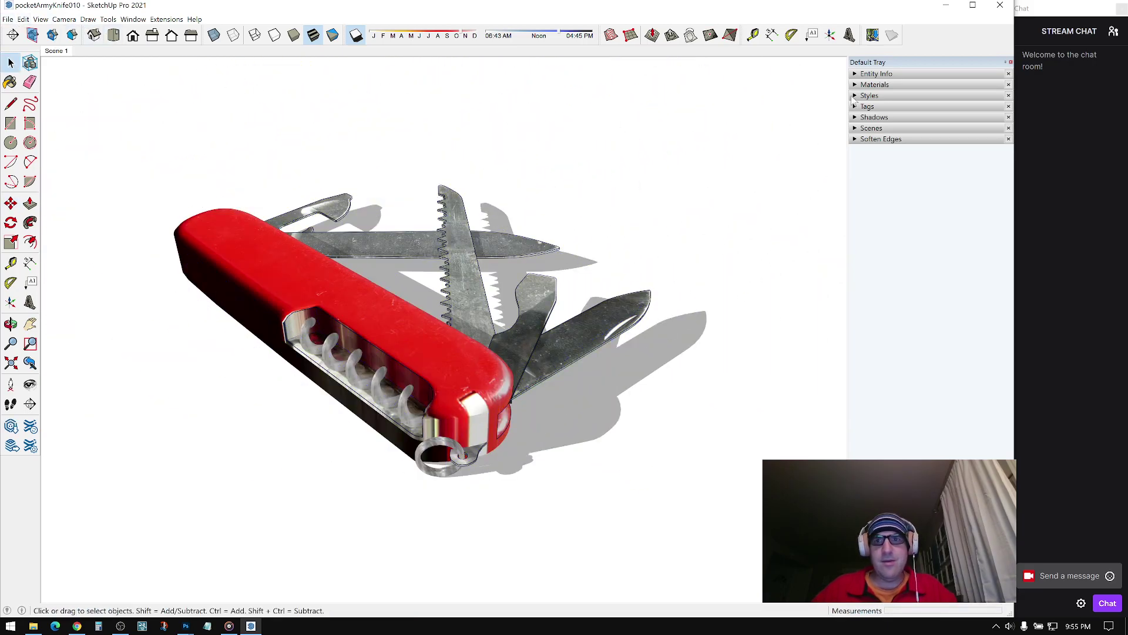
Step: Set the shadows to date 07/16 and time 01:31 PM with the Dark value at 82
{"action": "left_click", "coordinate": [859, 118]}
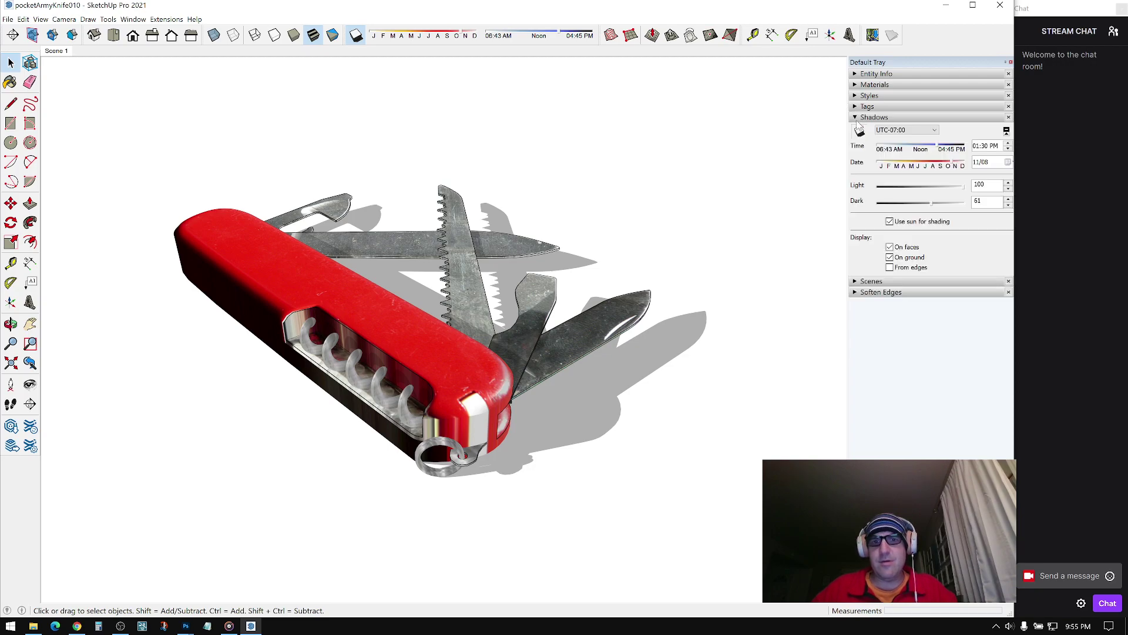
{"action": "mouse_move", "coordinate": [934, 207]}
{"action": "left_mouse_down"}
{"action": "mouse_move", "coordinate": [920, 216]}
{"action": "mouse_move", "coordinate": [945, 217]}
{"action": "left_mouse_up"}
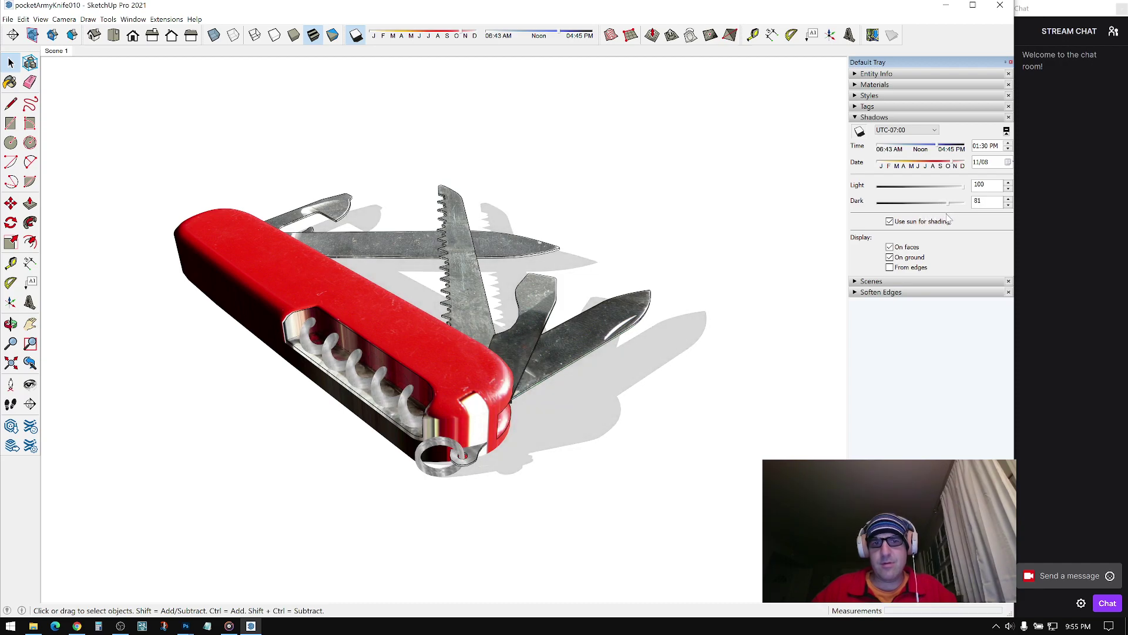
{"action": "middle_click_drag", "start_coordinate": [564, 250], "coordinate": [497, 259]}
{"action": "left_click", "coordinate": [57, 51]}
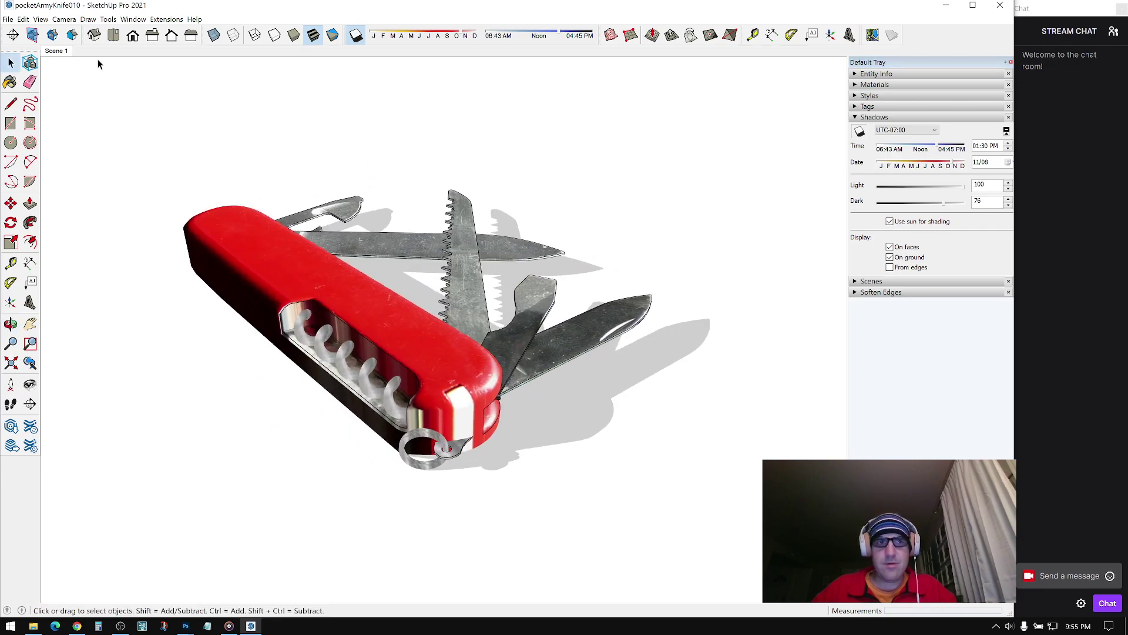
{"action": "mouse_move", "coordinate": [940, 150]}
{"action": "left_mouse_down"}
{"action": "mouse_move", "coordinate": [915, 151]}
{"action": "mouse_move", "coordinate": [935, 150]}
{"action": "mouse_move", "coordinate": [945, 167]}
{"action": "mouse_move", "coordinate": [893, 146]}
{"action": "mouse_move", "coordinate": [931, 151]}
{"action": "left_mouse_up"}
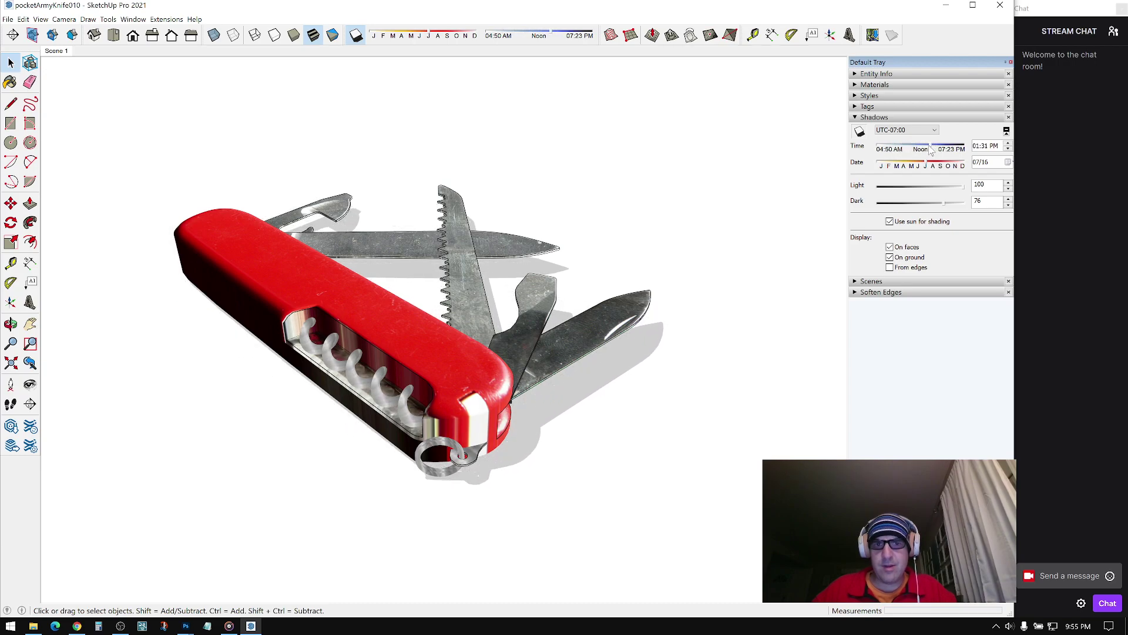
{"action": "mouse_move", "coordinate": [945, 208]}
{"action": "left_mouse_down"}
{"action": "mouse_move", "coordinate": [931, 209]}
{"action": "mouse_move", "coordinate": [950, 206]}
{"action": "left_mouse_up"}
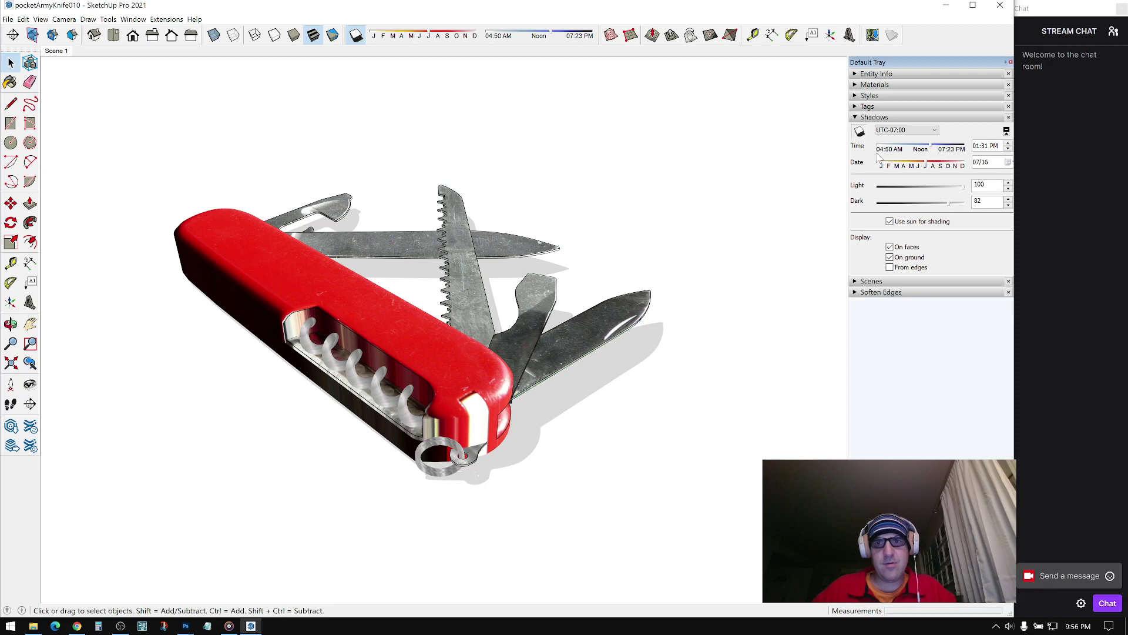
{"action": "left_click", "coordinate": [874, 117]}
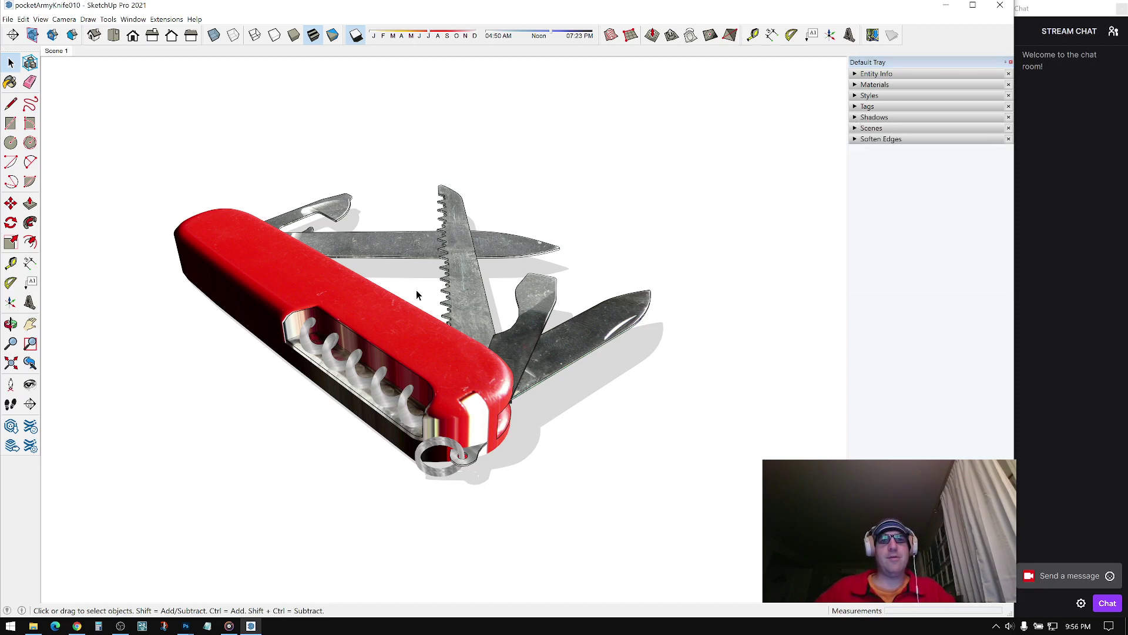
Step: Shift the knife slightly within the view and update Scene 1 with this view and the shadow settings
{"action": "middle_click_drag", "start_coordinate": [272, 138], "coordinate": [292, 138]}
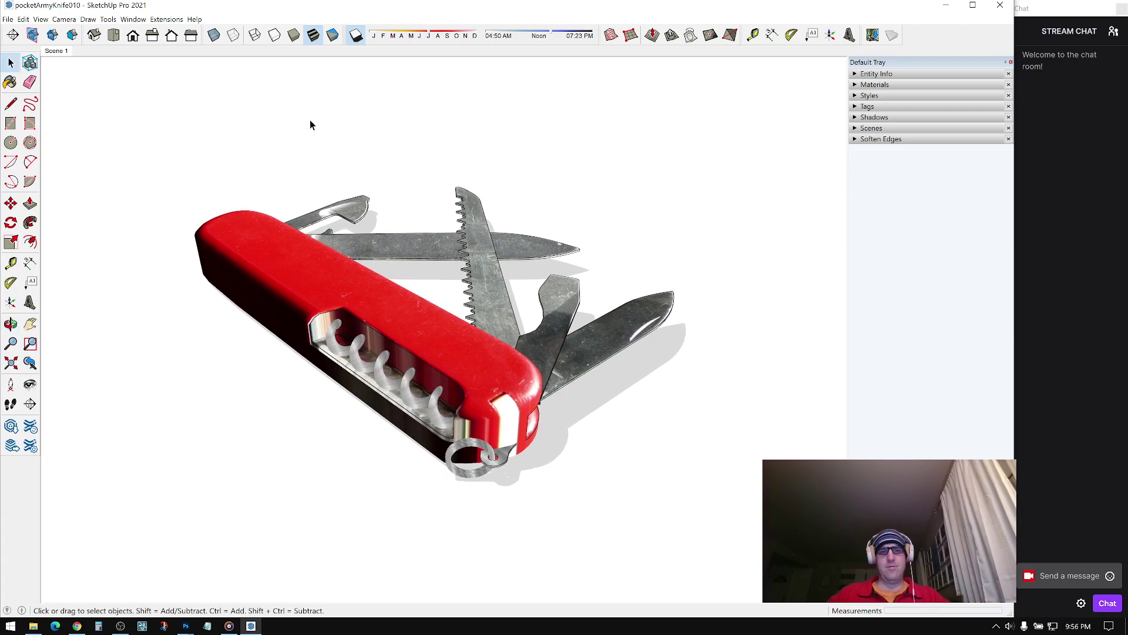
{"action": "right_click", "coordinate": [54, 53]}
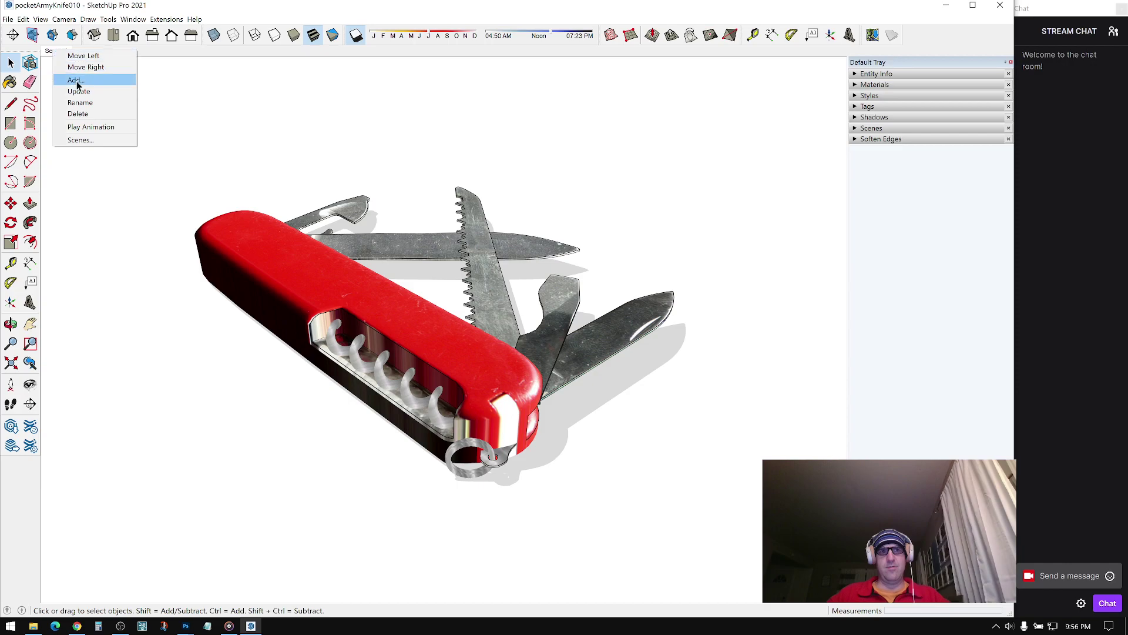
{"action": "left_click", "coordinate": [82, 93]}
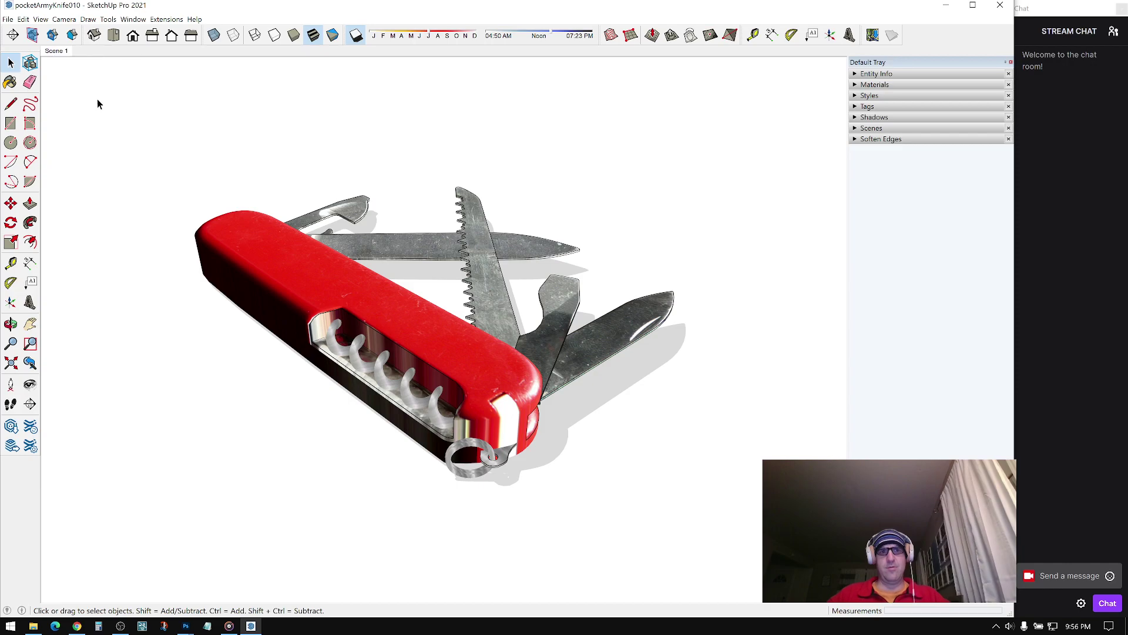
Step: Open the handle group and scale the recess's slanted end wall along red by 1.38, and by about 0.89 from the opposite side
{"action": "middle_click_drag", "start_coordinate": [241, 218], "coordinate": [294, 305]}
{"action": "scroll", "coordinate": [344, 370], "scroll_direction": "up", "scroll_amount": 6}
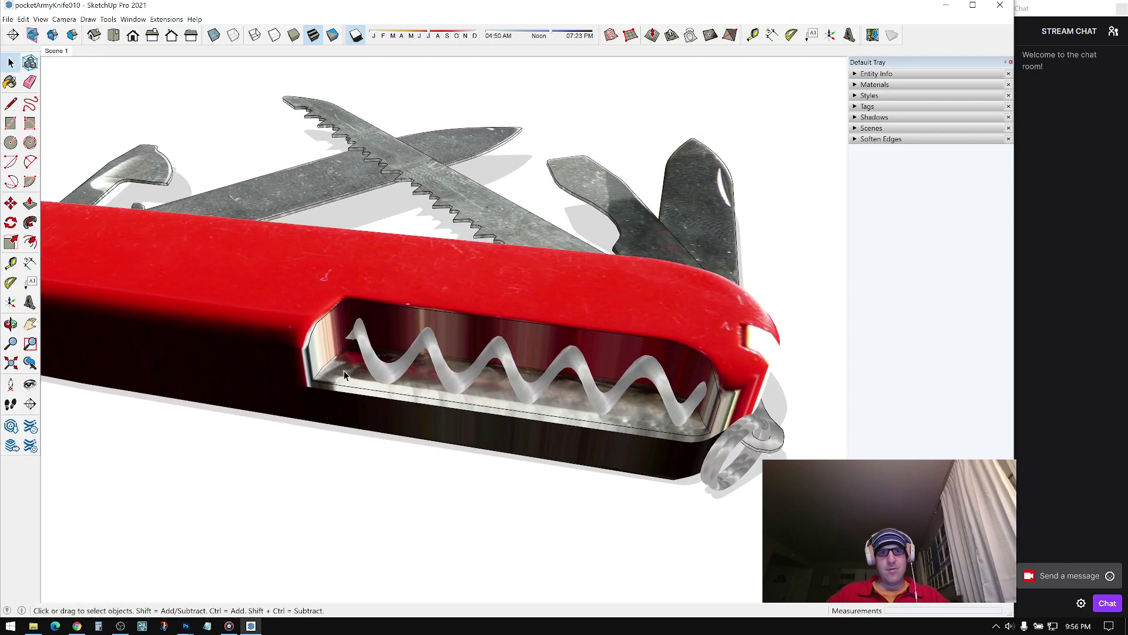
{"action": "left_click", "coordinate": [309, 329]}
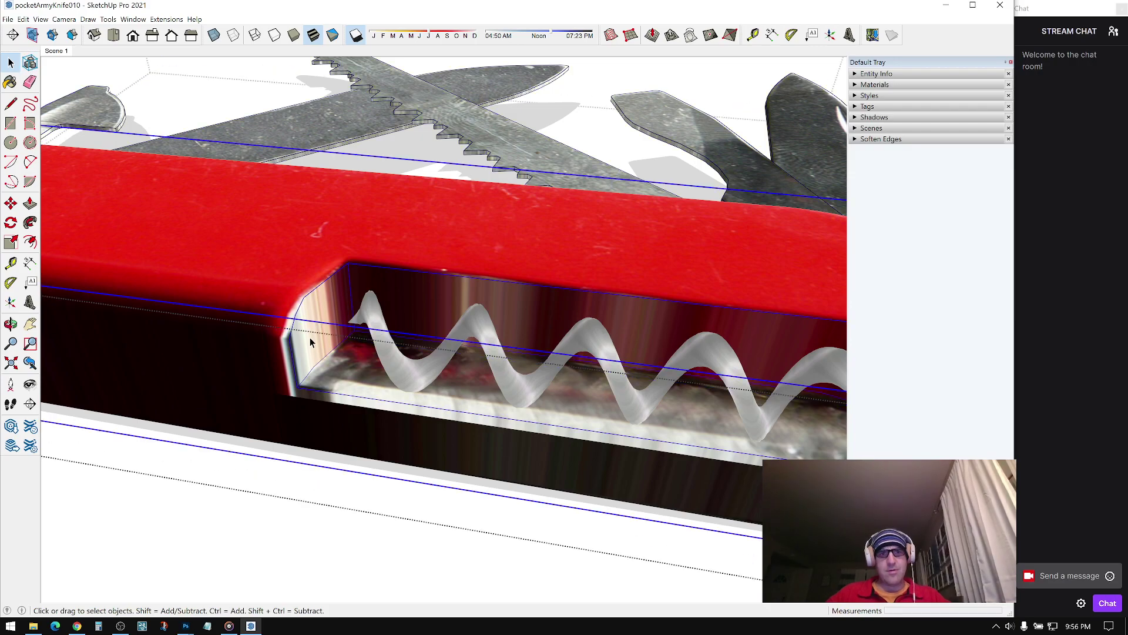
{"action": "double_click", "coordinate": [314, 330]}
{"action": "left_click", "coordinate": [322, 332]}
{"action": "key", "text": "s"}
{"action": "middle_click_drag", "start_coordinate": [305, 327], "coordinate": [306, 333]}
{"action": "left_click", "coordinate": [305, 333]}
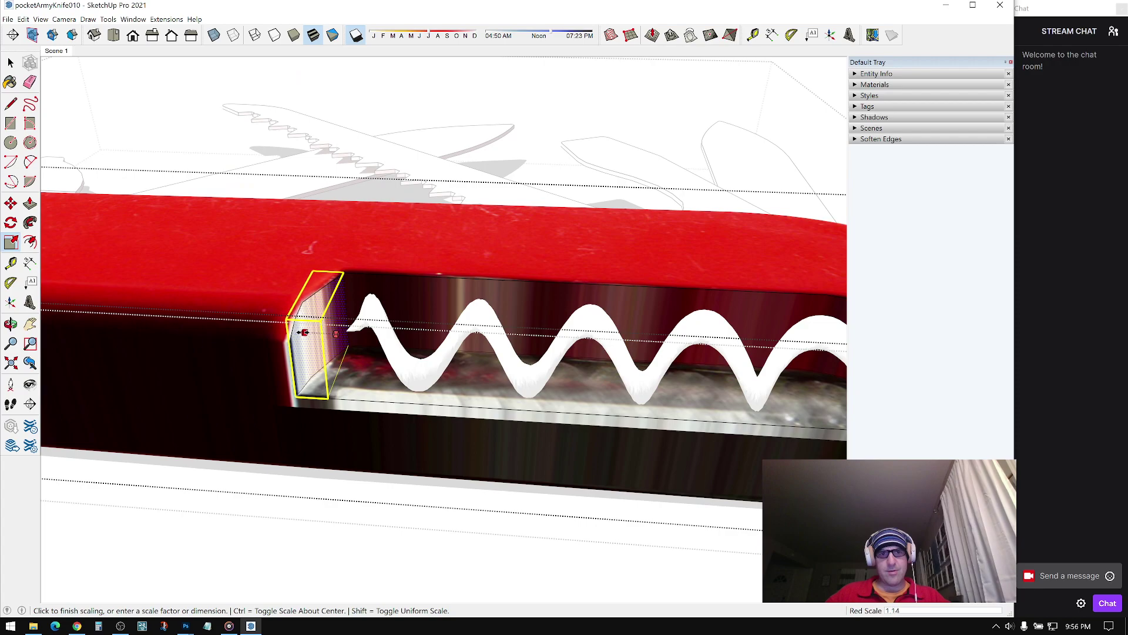
{"action": "left_click", "coordinate": [298, 332]}
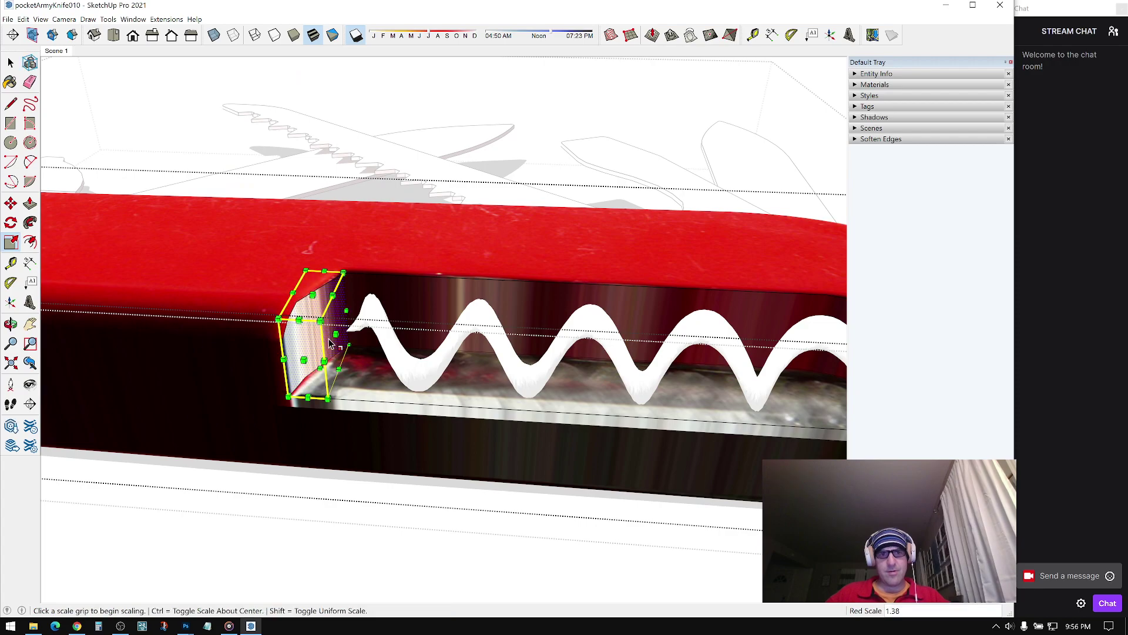
{"action": "left_click", "coordinate": [335, 335]}
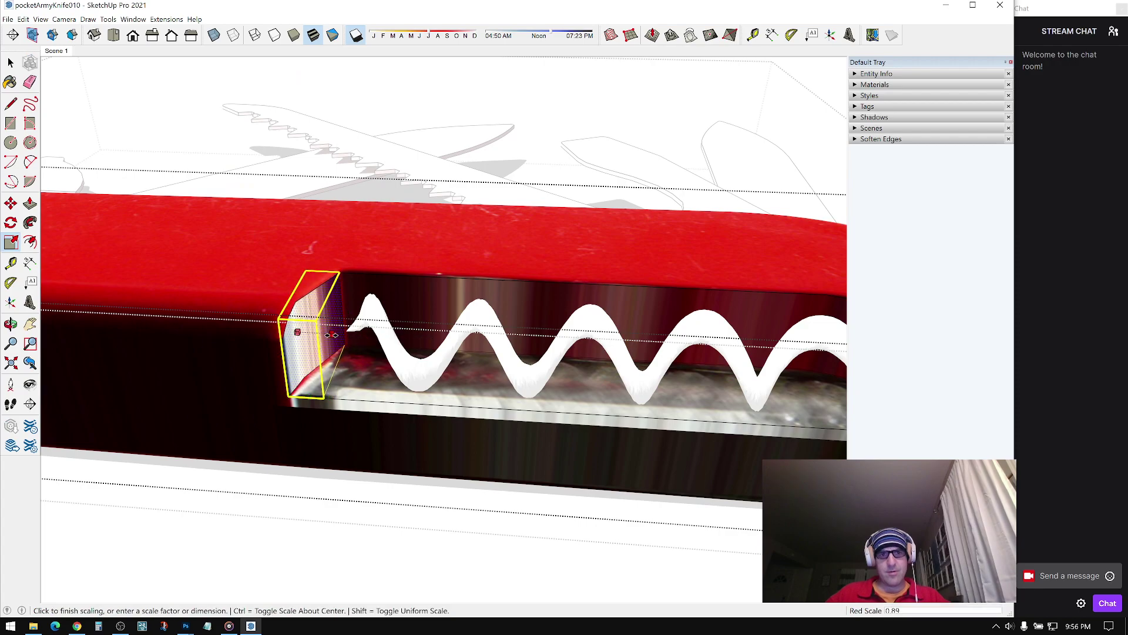
{"action": "left_click", "coordinate": [331, 334]}
{"action": "key", "text": "space"}
Step: Paint the recess's slanted end wall with the projected knife photo material
{"action": "left_click", "coordinate": [855, 85]}
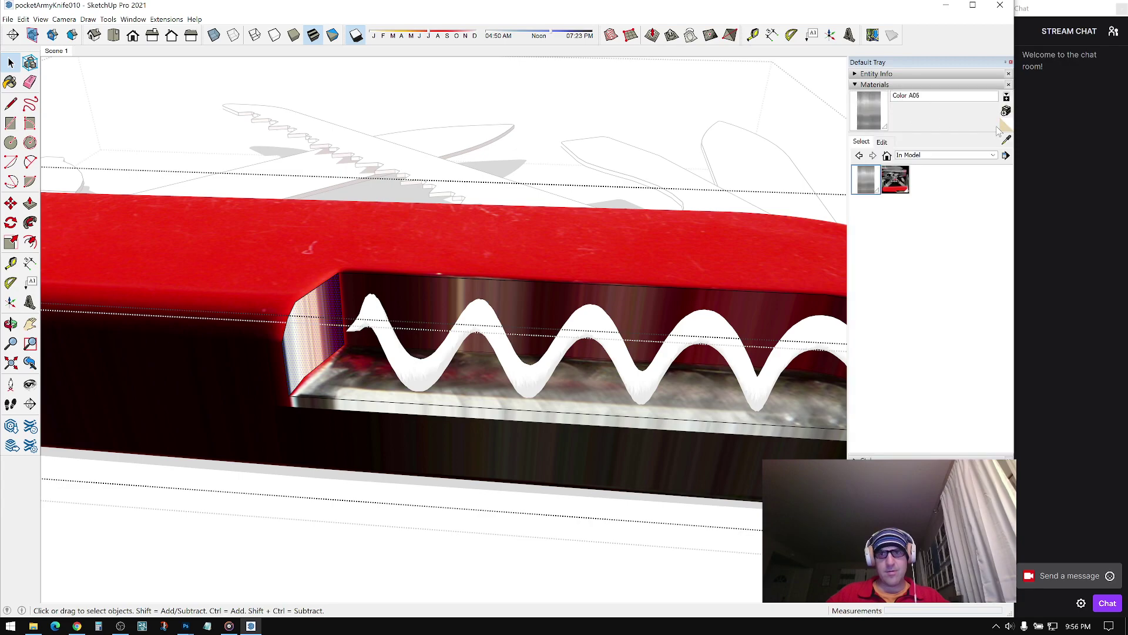
{"action": "left_click", "coordinate": [896, 179]}
{"action": "left_click", "coordinate": [316, 304]}
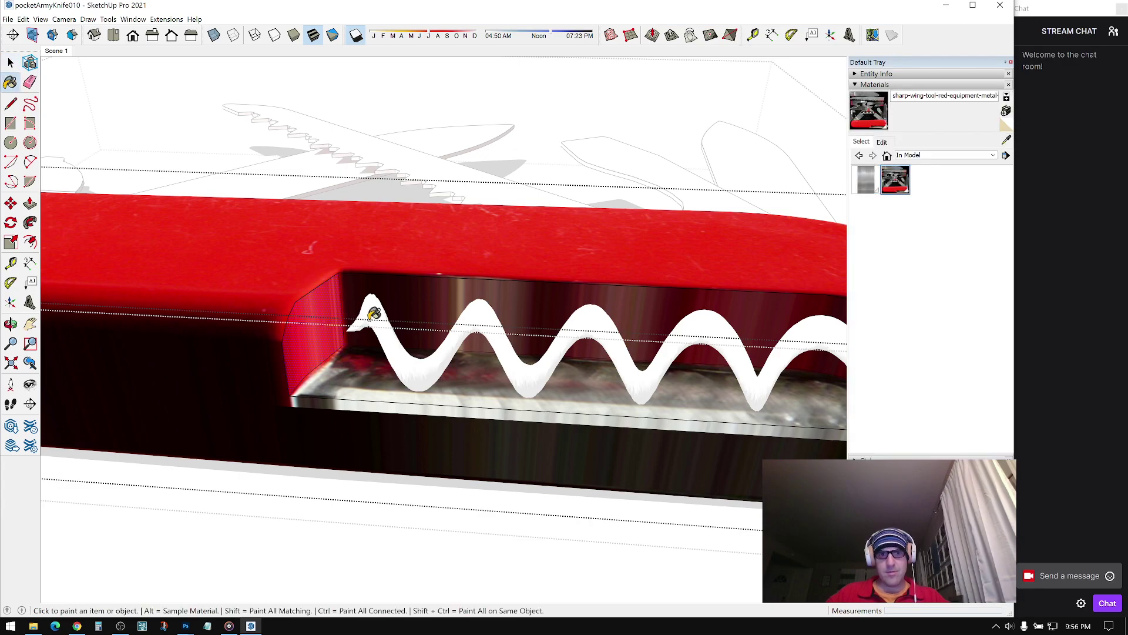
{"action": "key", "text": "Page_Down"}
{"action": "key", "text": "space"}
Step: Select the long back wall of the recess inside the handle group and scale it along green by about 1.06
{"action": "double_click", "coordinate": [347, 312]}
{"action": "left_click", "coordinate": [338, 310]}
{"action": "scroll", "coordinate": [348, 318], "scroll_direction": "up", "scroll_amount": 3}
{"action": "double_click", "coordinate": [317, 303]}
{"action": "left_click", "coordinate": [317, 303]}
{"action": "middle_click_drag", "start_coordinate": [317, 303], "coordinate": [355, 305]}
{"action": "key", "text": "s"}
{"action": "left_click", "coordinate": [356, 304]}
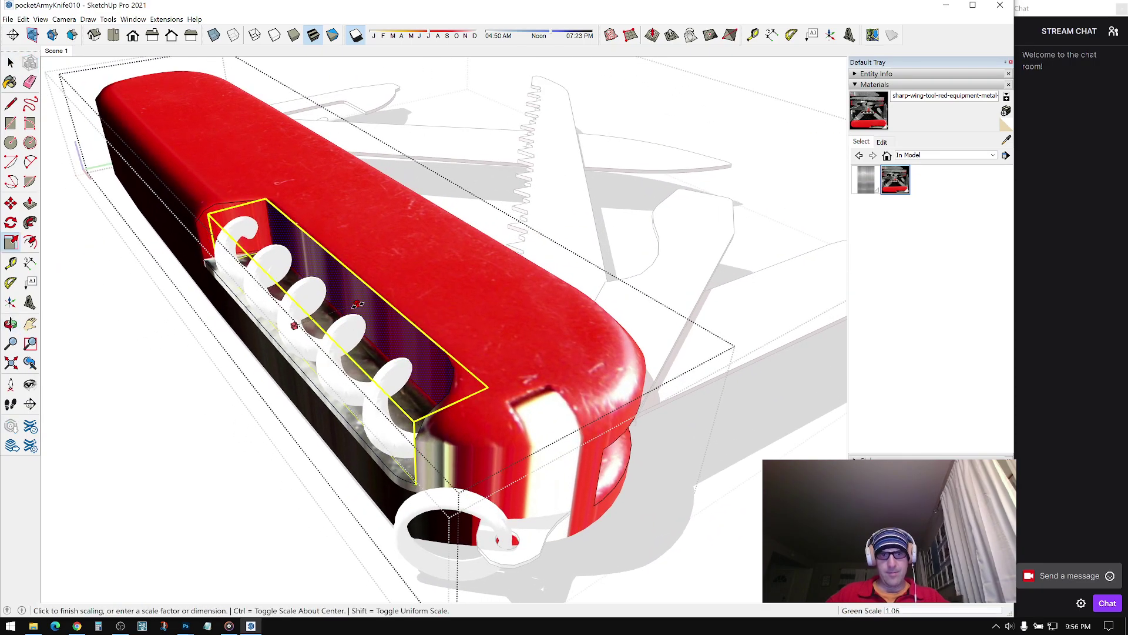
{"action": "key", "text": "space"}
Step: Paint the recess's long back wall with the knife photo material, close the group and return to the Scene 1 view
{"action": "key", "text": "b"}
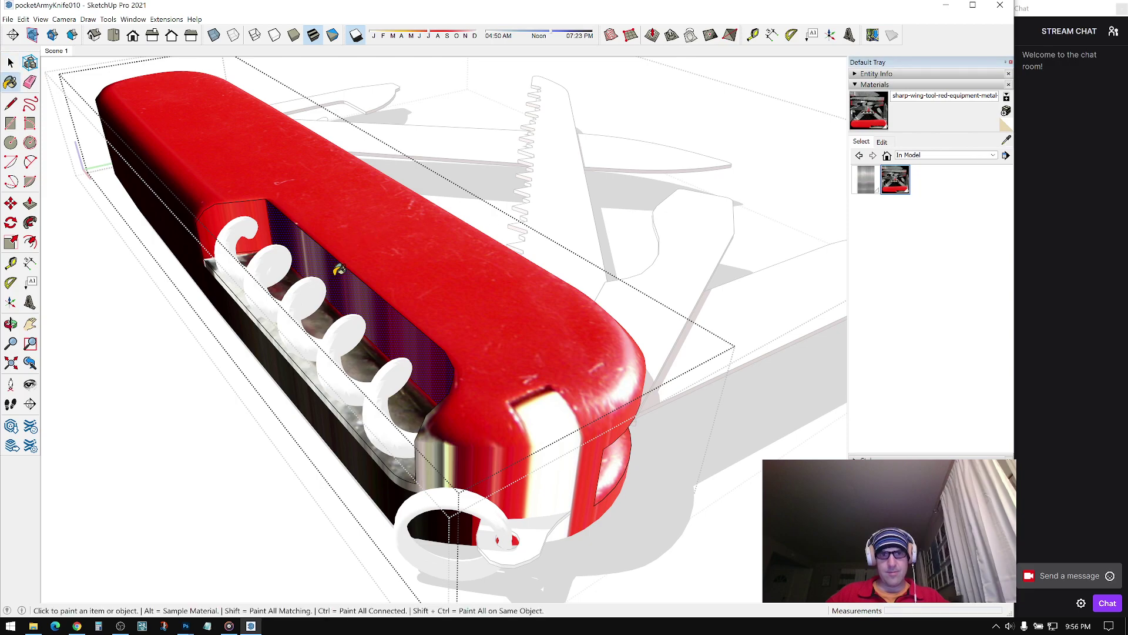
{"action": "left_click", "coordinate": [340, 270]}
{"action": "scroll", "coordinate": [339, 270], "scroll_direction": "down", "scroll_amount": 5}
{"action": "key", "text": "space"}
{"action": "left_click", "coordinate": [205, 348]}
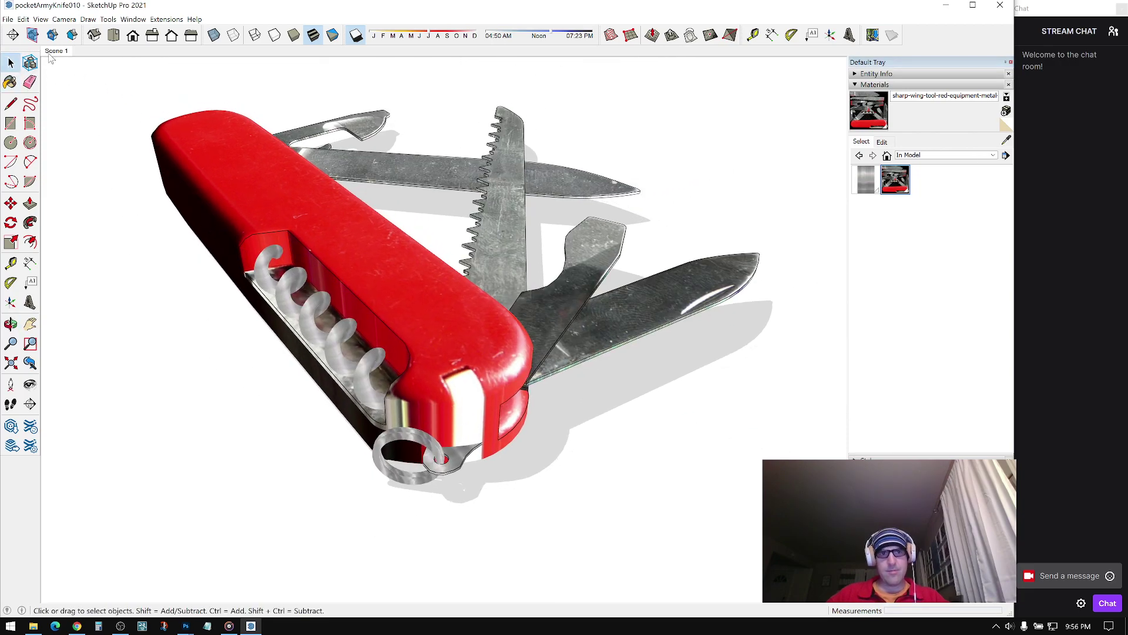
{"action": "left_click", "coordinate": [52, 52]}
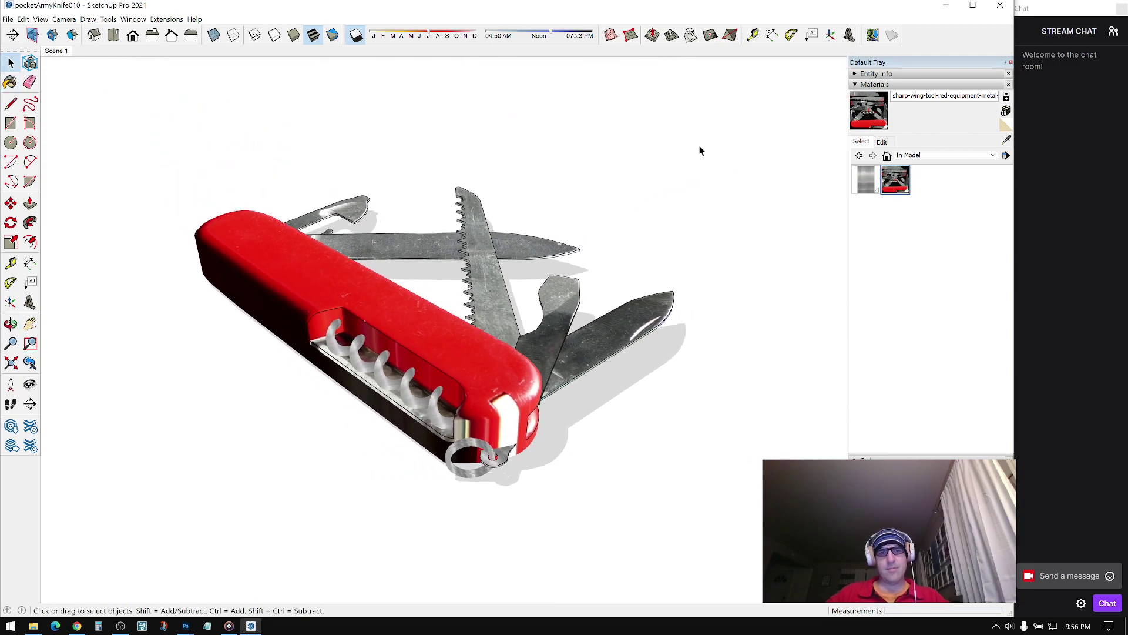
{"action": "left_click", "coordinate": [856, 84]}
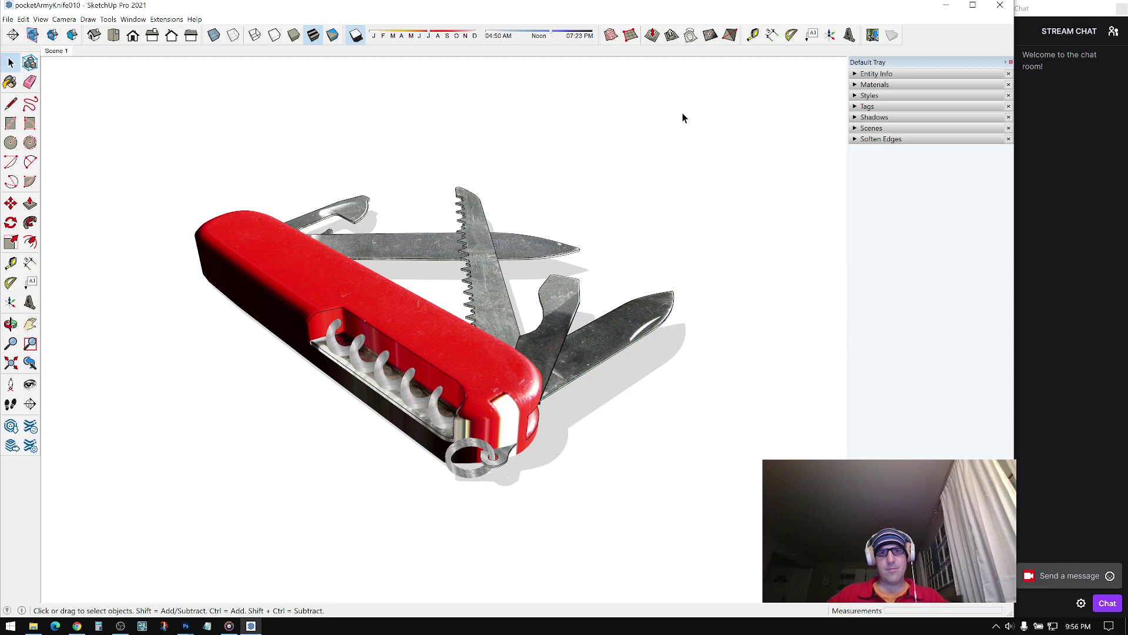
Step: Open the handle group, select the recess's long back wall and scale it along green by about 0.93
{"action": "double_click", "coordinate": [443, 358]}
{"action": "left_click", "coordinate": [429, 366]}
{"action": "scroll", "coordinate": [428, 367], "scroll_direction": "up", "scroll_amount": 2}
{"action": "double_click", "coordinate": [419, 365]}
{"action": "left_click", "coordinate": [419, 364]}
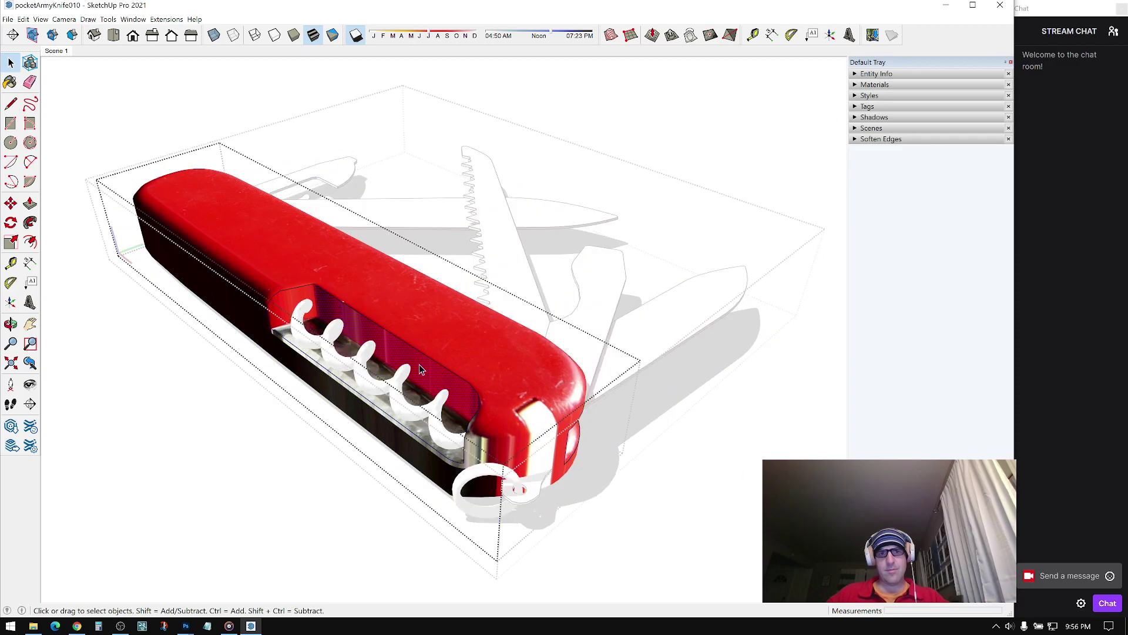
{"action": "scroll", "coordinate": [420, 368], "scroll_direction": "up", "scroll_amount": 3}
{"action": "key", "text": "s"}
{"action": "left_click", "coordinate": [381, 318]}
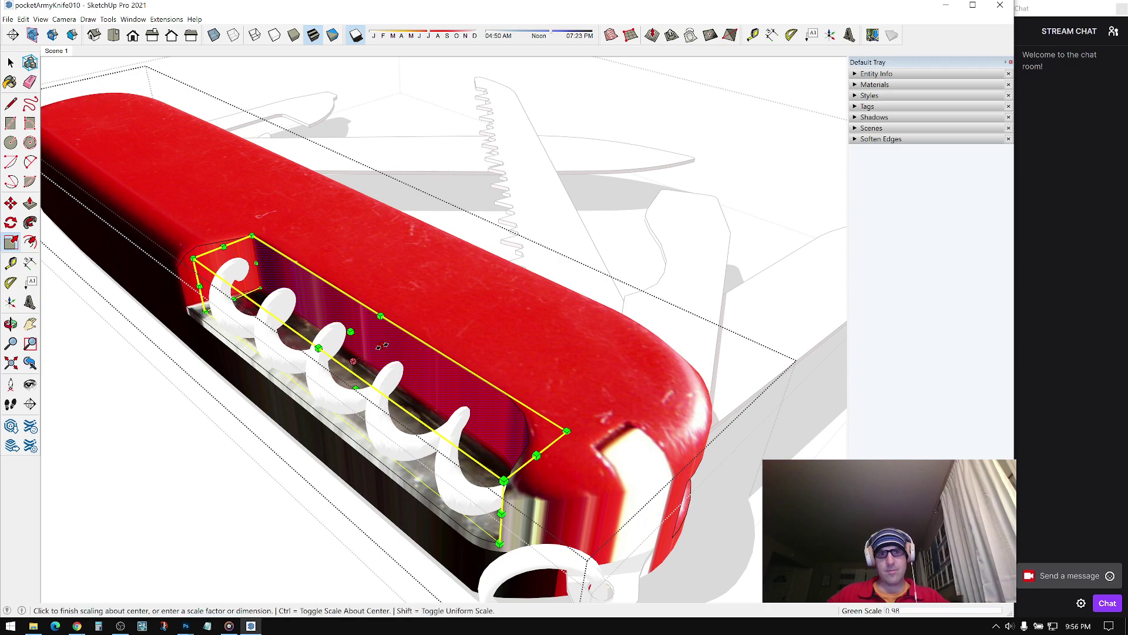
{"action": "left_click", "coordinate": [381, 346]}
{"action": "left_click", "coordinate": [381, 346]}
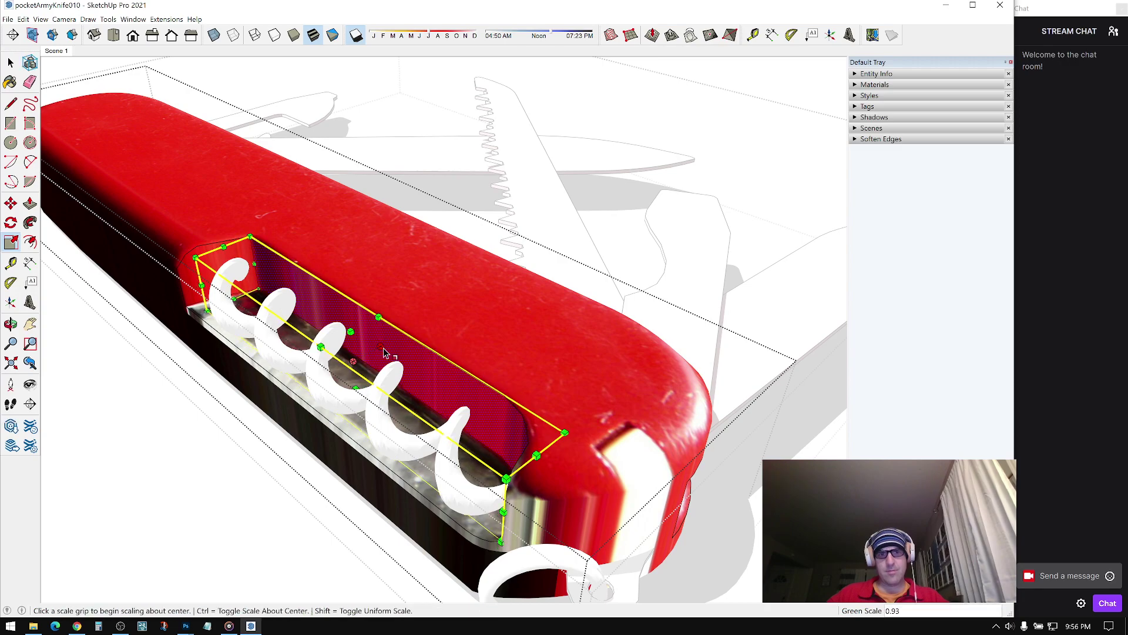
Step: Rotate the recess's back wall about its corner nearest the key ring by 3.6 degrees, and back by about 3.8 degrees
{"action": "key", "text": "q"}
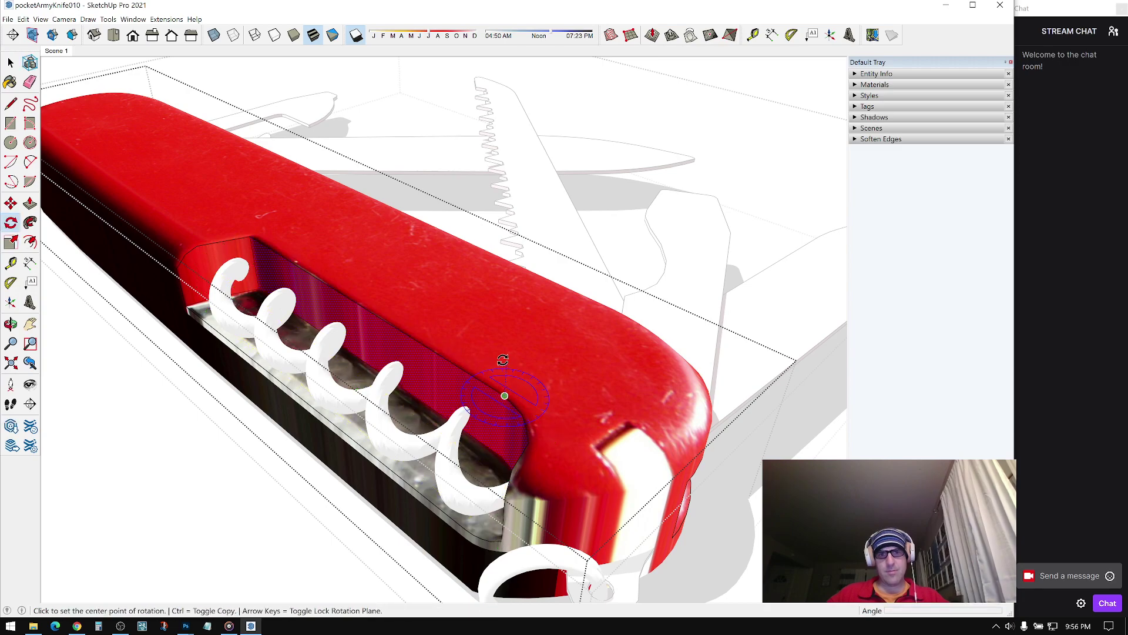
{"action": "left_click", "coordinate": [106, 423]}
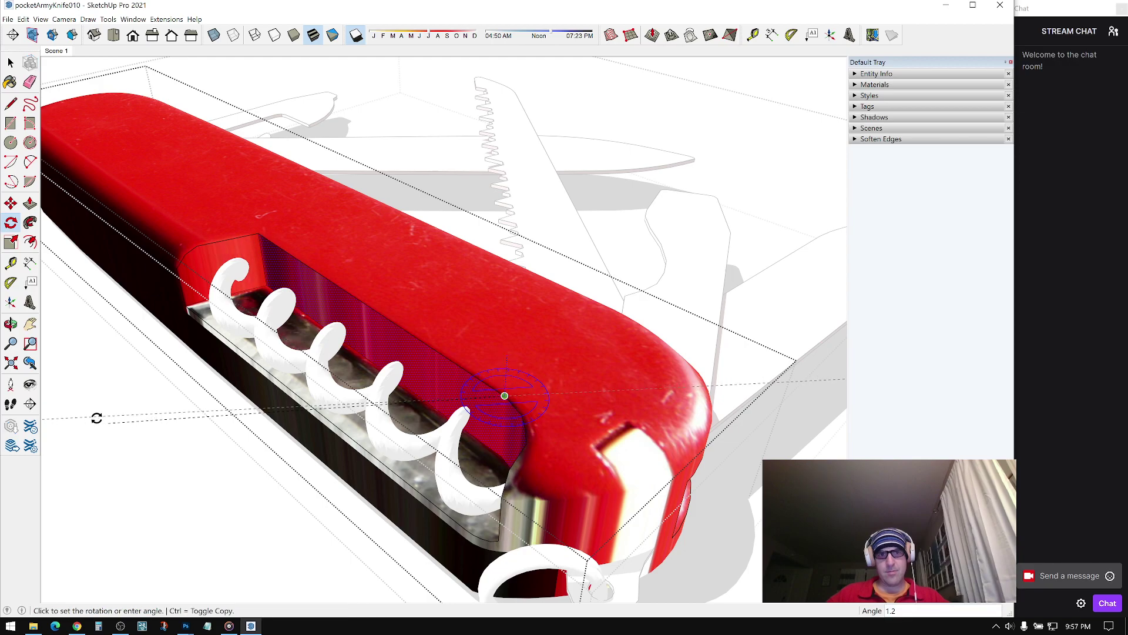
{"action": "left_click", "coordinate": [96, 407]}
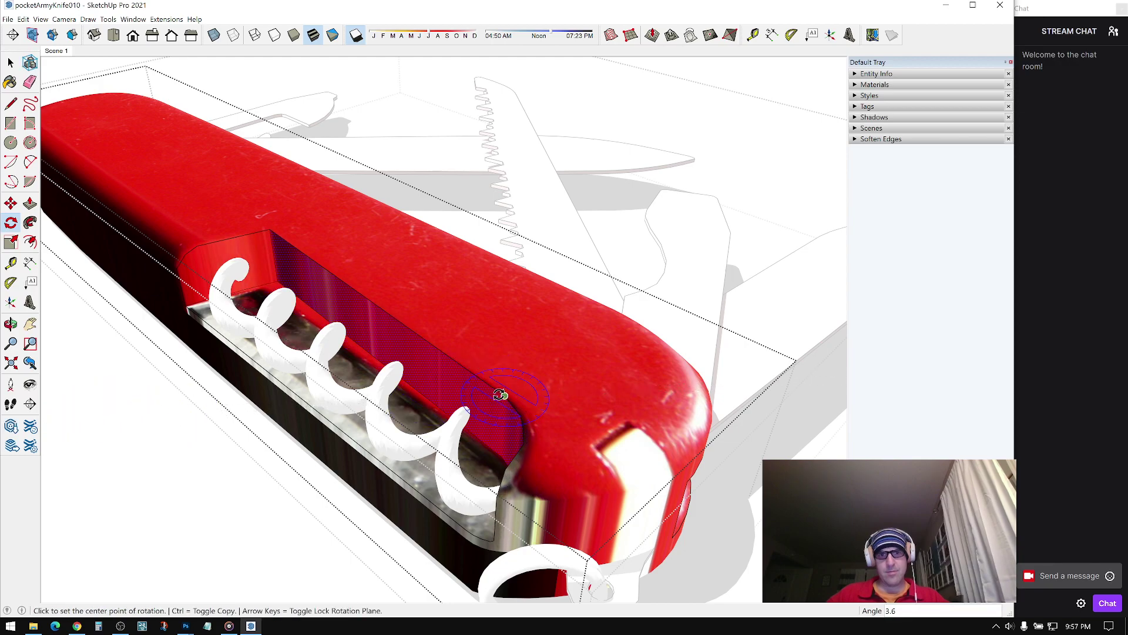
{"action": "left_click", "coordinate": [504, 395]}
{"action": "left_click", "coordinate": [94, 394]}
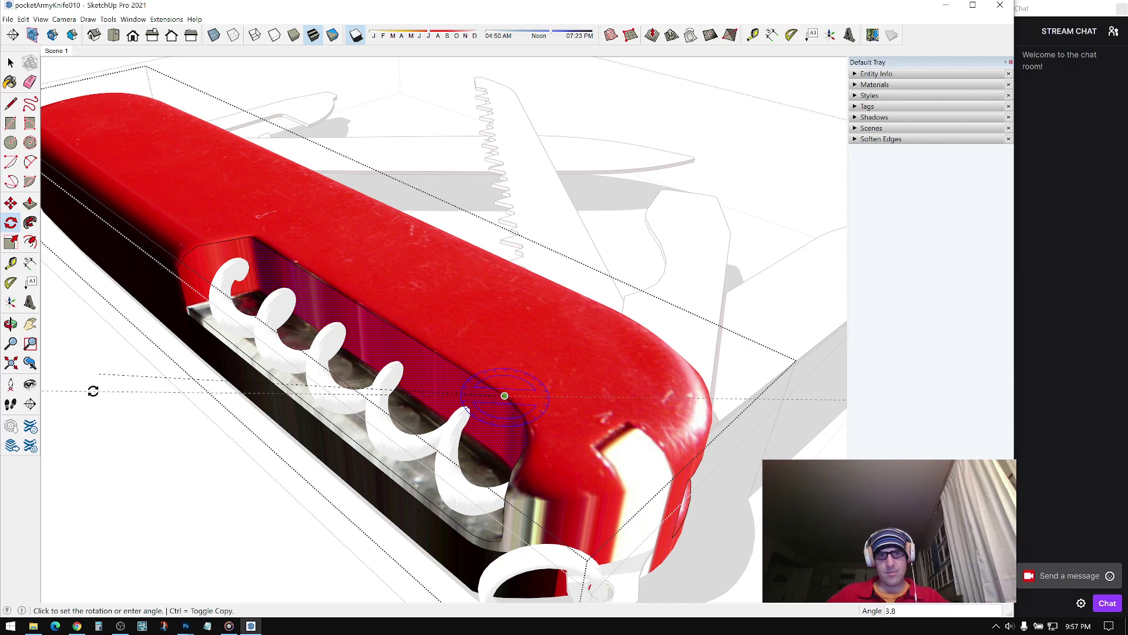
{"action": "left_click", "coordinate": [93, 389]}
{"action": "key", "text": "space"}
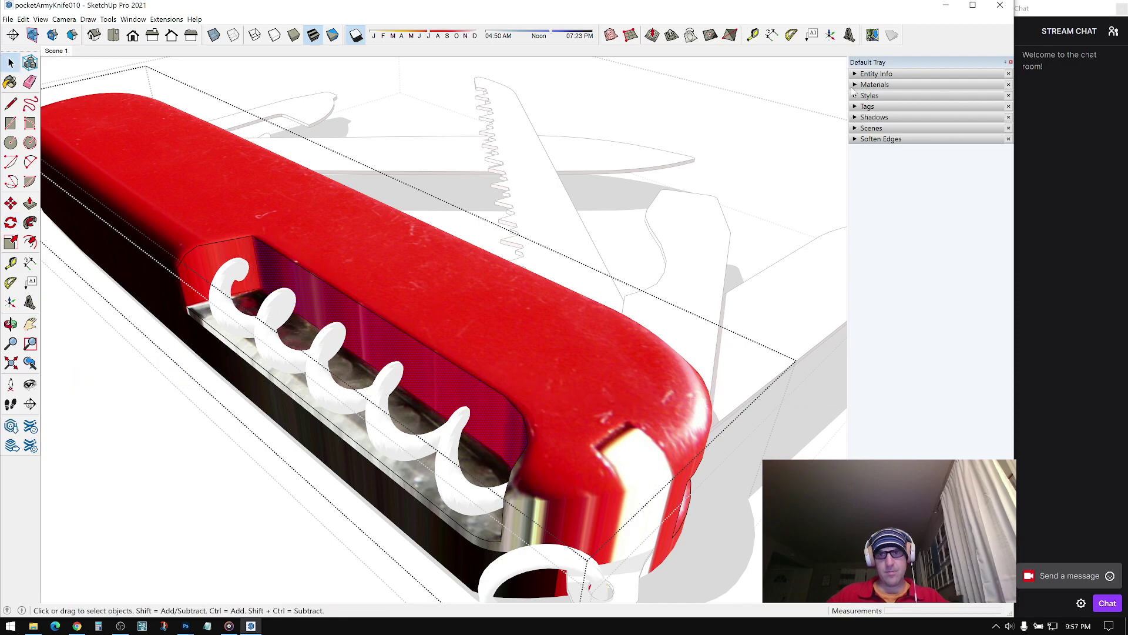
Step: Rotate the recess's back wall by 0.2 degrees about its corner farthest from the key ring
{"action": "key", "text": "q"}
{"action": "left_click", "coordinate": [252, 236]}
{"action": "left_click", "coordinate": [794, 176]}
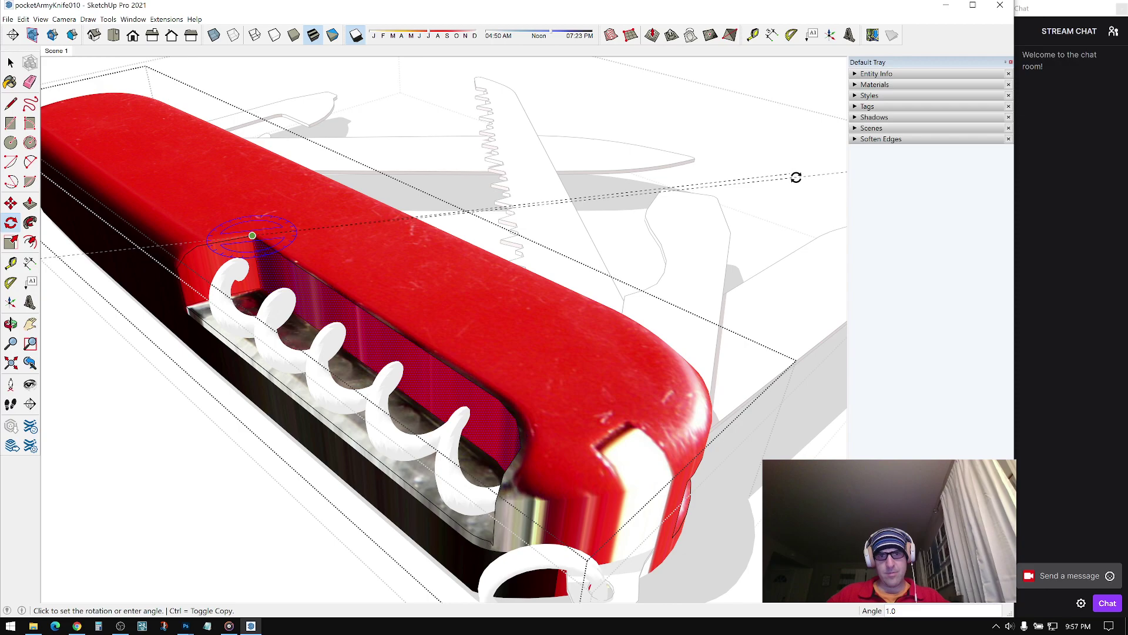
{"action": "key", "text": "Escape"}
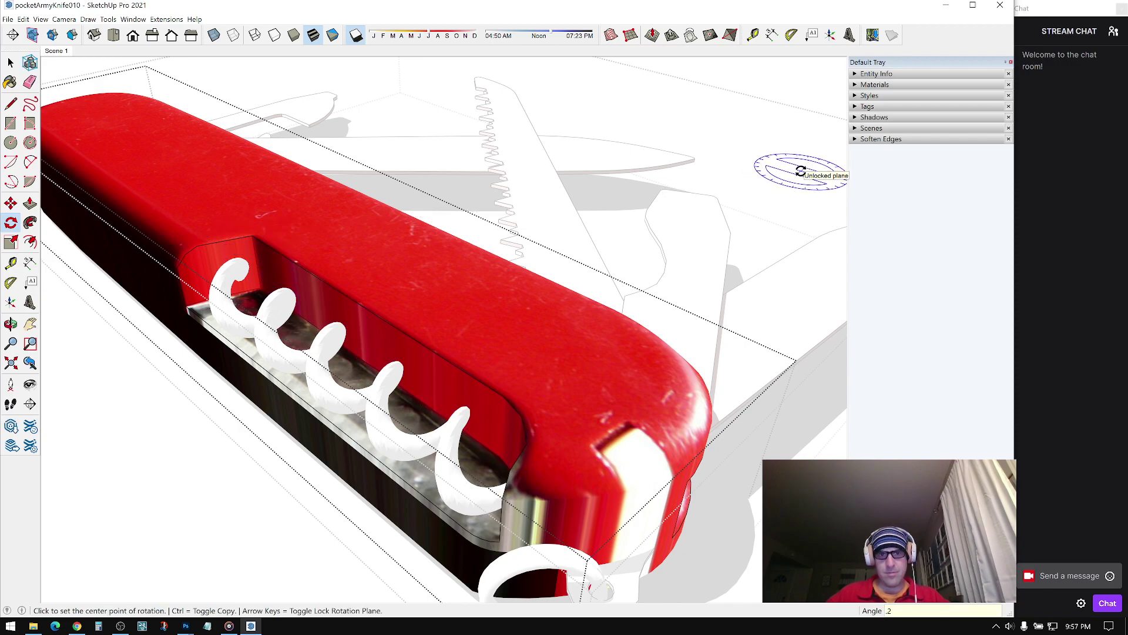
{"action": "key", "text": "space"}
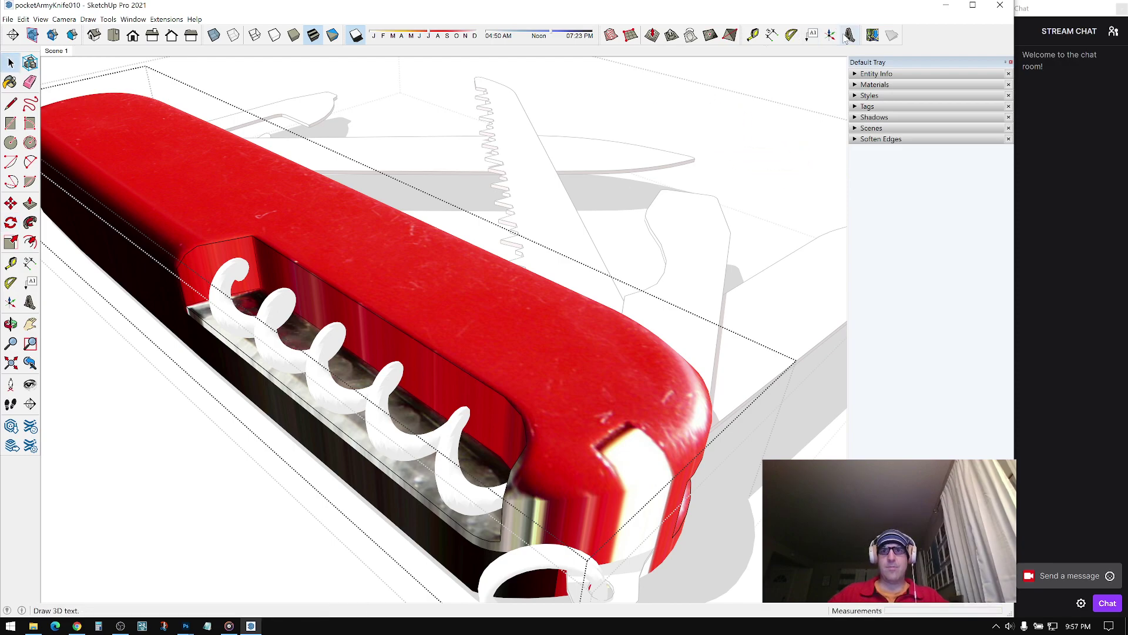
Step: Sample the knife photo material from the handle's top face and paint the recess's back wall with it
{"action": "left_click", "coordinate": [855, 85]}
{"action": "left_click", "coordinate": [1006, 140]}
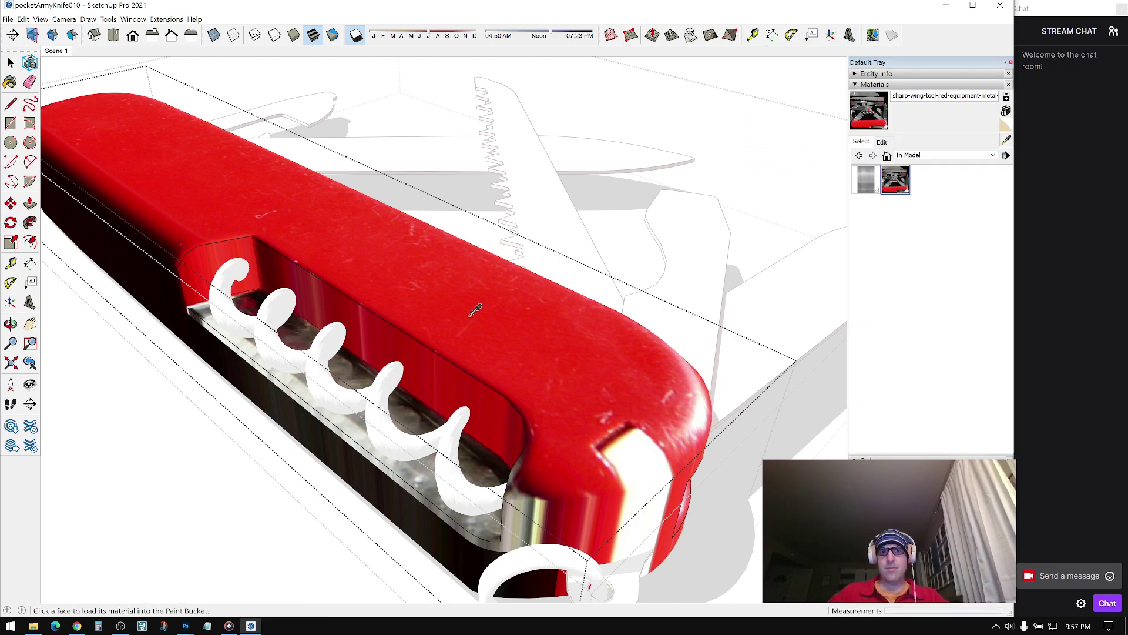
{"action": "left_click", "coordinate": [413, 318]}
{"action": "left_click", "coordinate": [406, 342]}
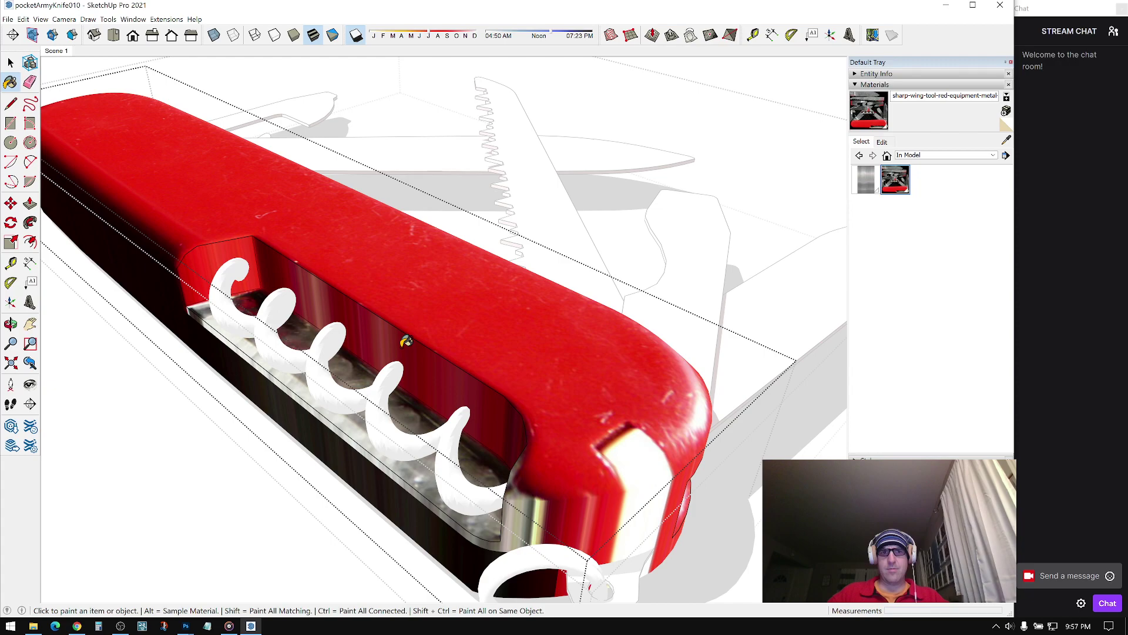
{"action": "key", "text": "space"}
Step: Rotate the recess's back wall by 0.1 degrees about its key-ring-side corner, close the group and return to the Scene 1 view
{"action": "key", "text": "q"}
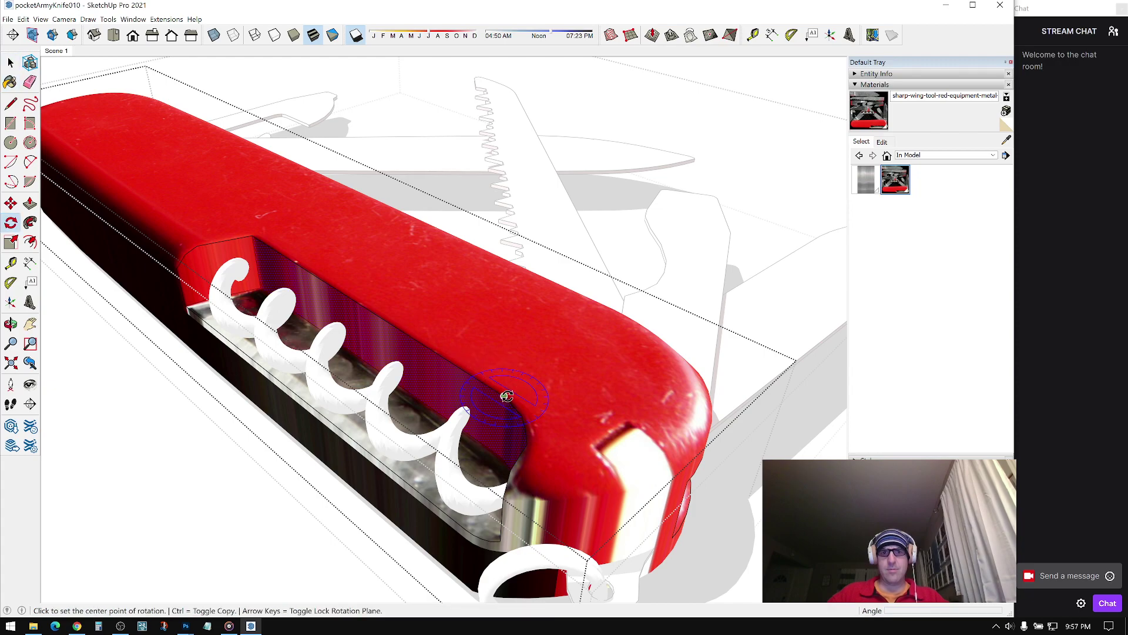
{"action": "left_click", "coordinate": [115, 493]}
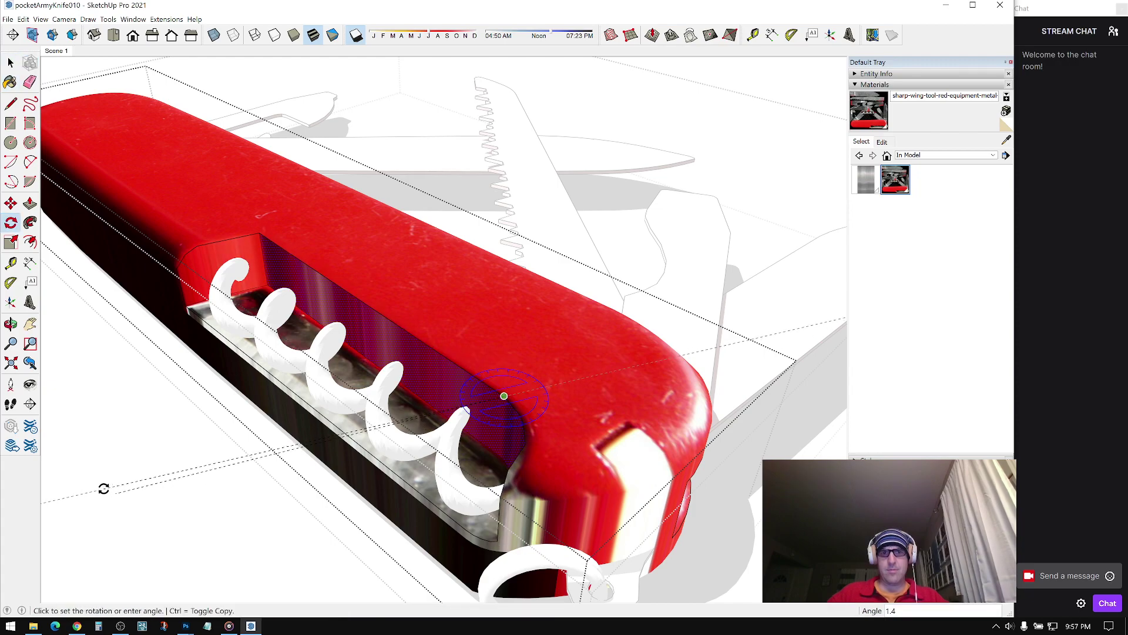
{"action": "key", "text": "Escape"}
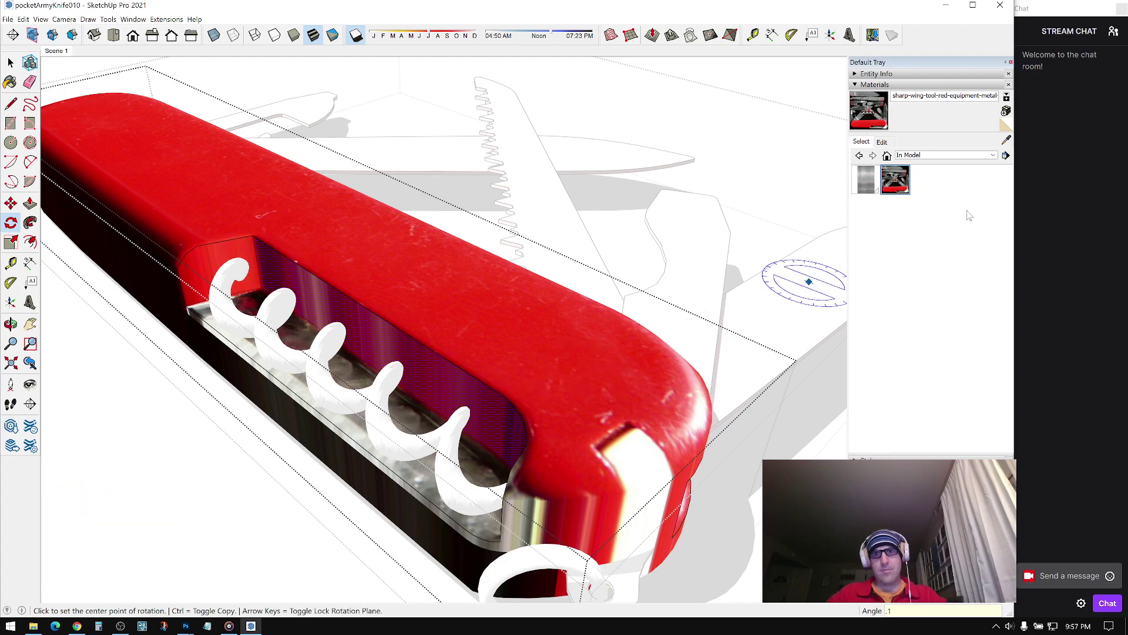
{"action": "key", "text": "b"}
{"action": "key", "text": "space"}
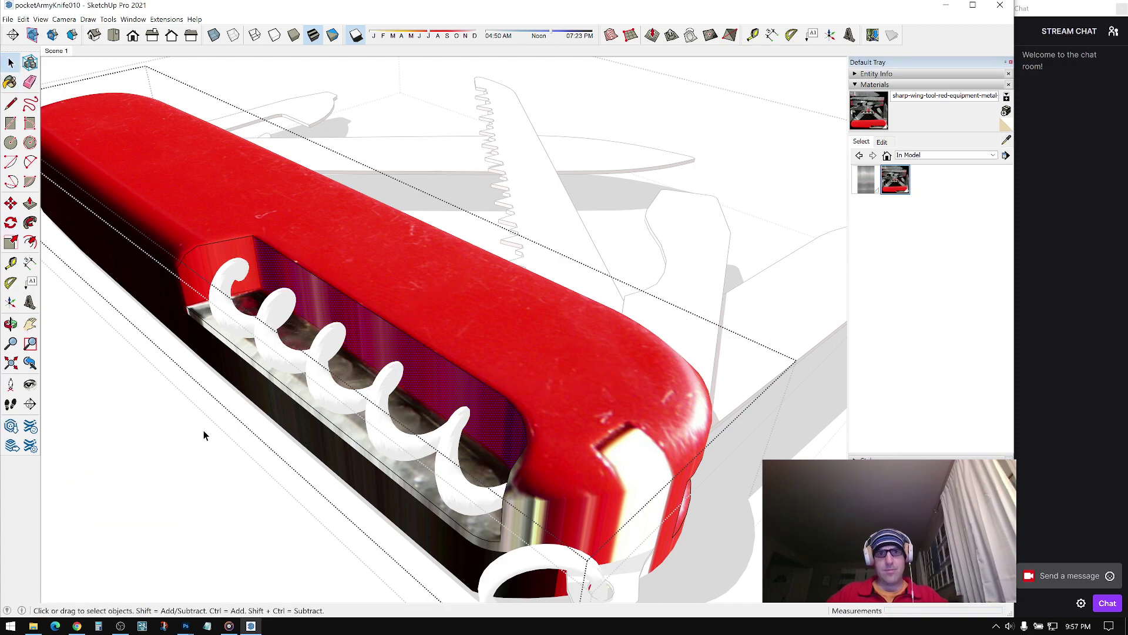
{"action": "left_click", "coordinate": [199, 437]}
{"action": "left_click", "coordinate": [56, 51]}
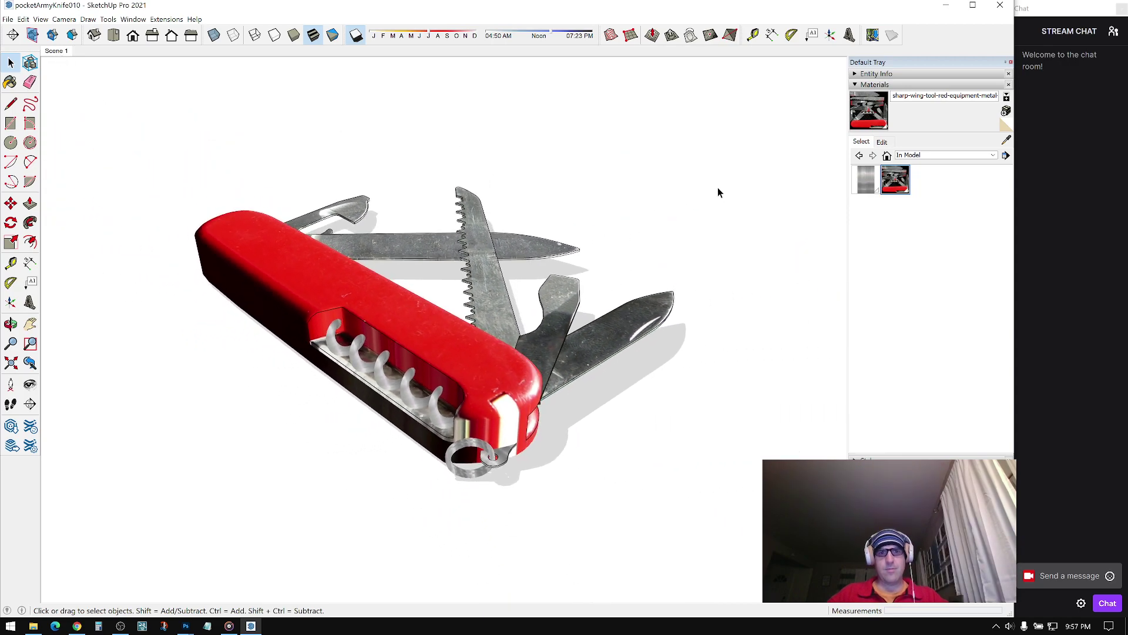
Step: Reopen the handle group and rotate the recess's back wall by another 0.1 degrees
{"action": "double_click", "coordinate": [419, 372]}
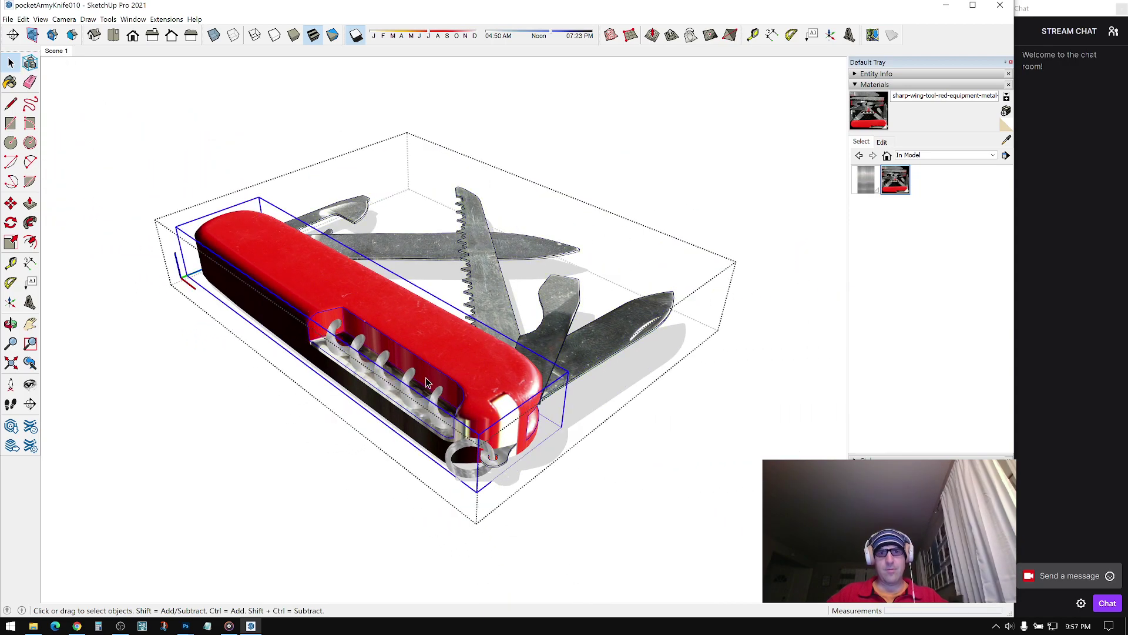
{"action": "double_click", "coordinate": [427, 380]}
{"action": "key", "text": "q"}
{"action": "left_click", "coordinate": [444, 374]}
{"action": "left_click", "coordinate": [228, 404]}
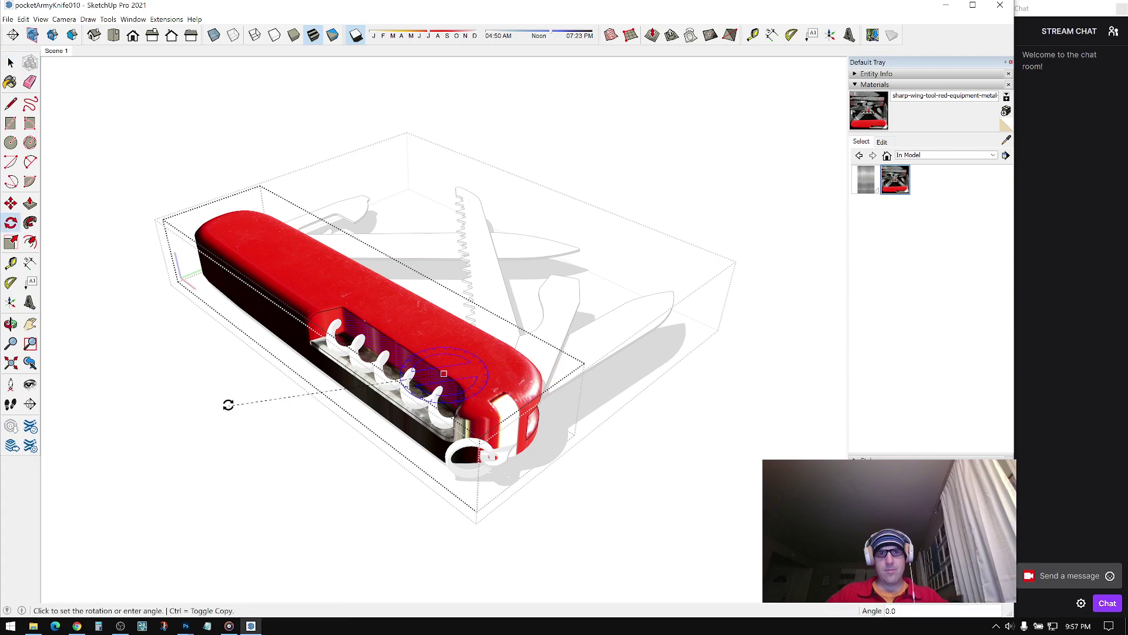
{"action": "key", "text": "Escape"}
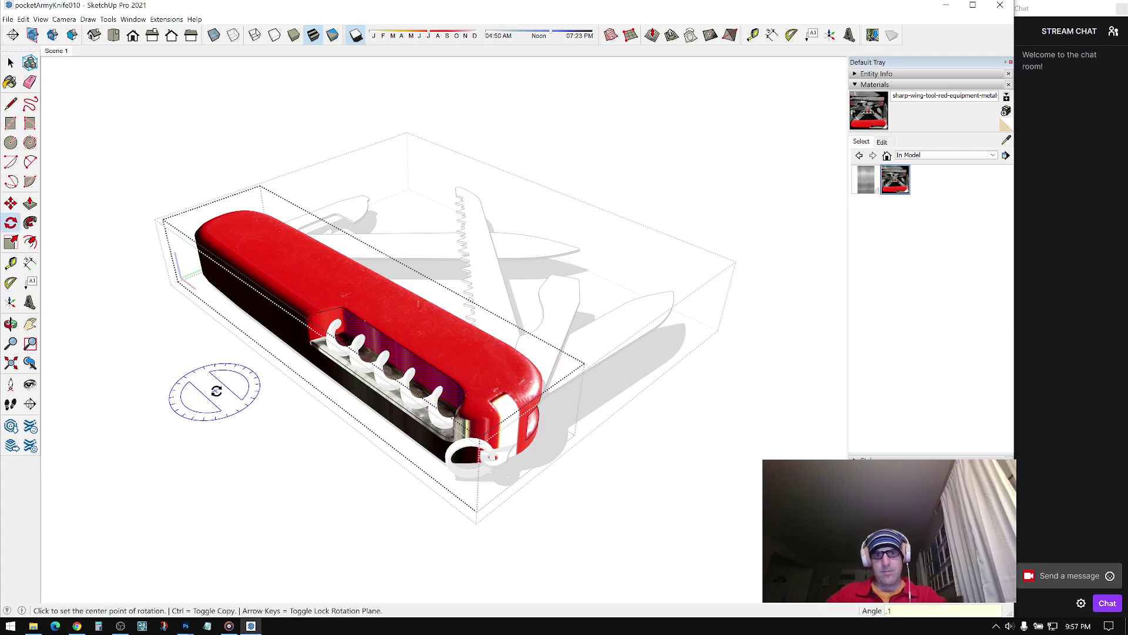
Step: Repaint the recess's back wall with the photo material sampled from the handle's top, close the group and restore the Scene 1 view
{"action": "left_click", "coordinate": [1006, 139]}
{"action": "left_click", "coordinate": [466, 336]}
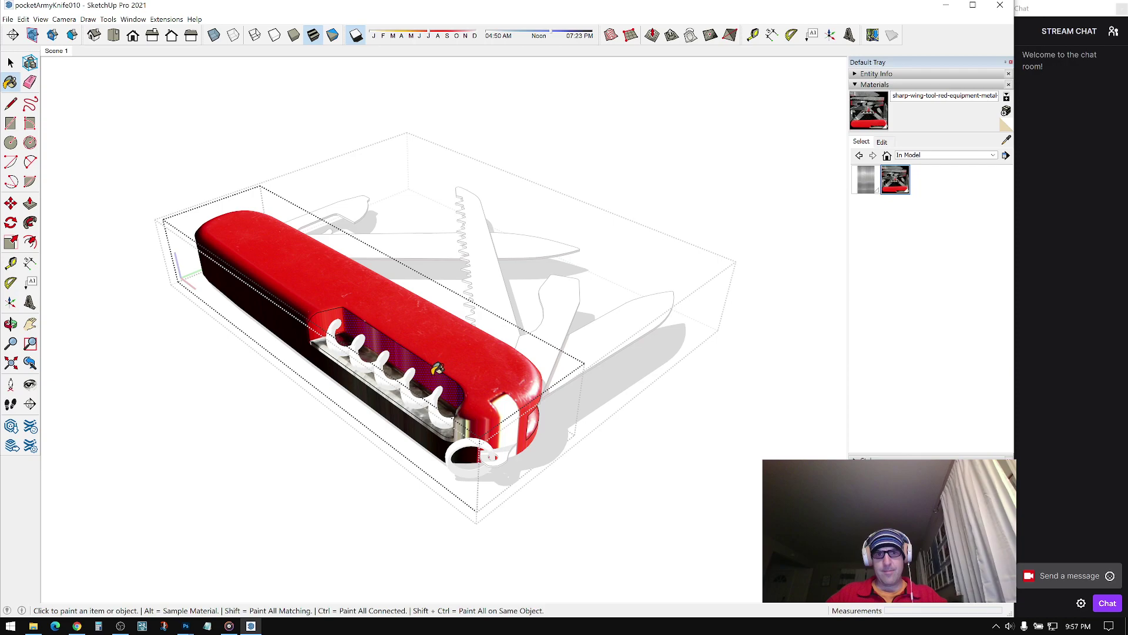
{"action": "key", "text": "space"}
{"action": "left_click", "coordinate": [333, 431]}
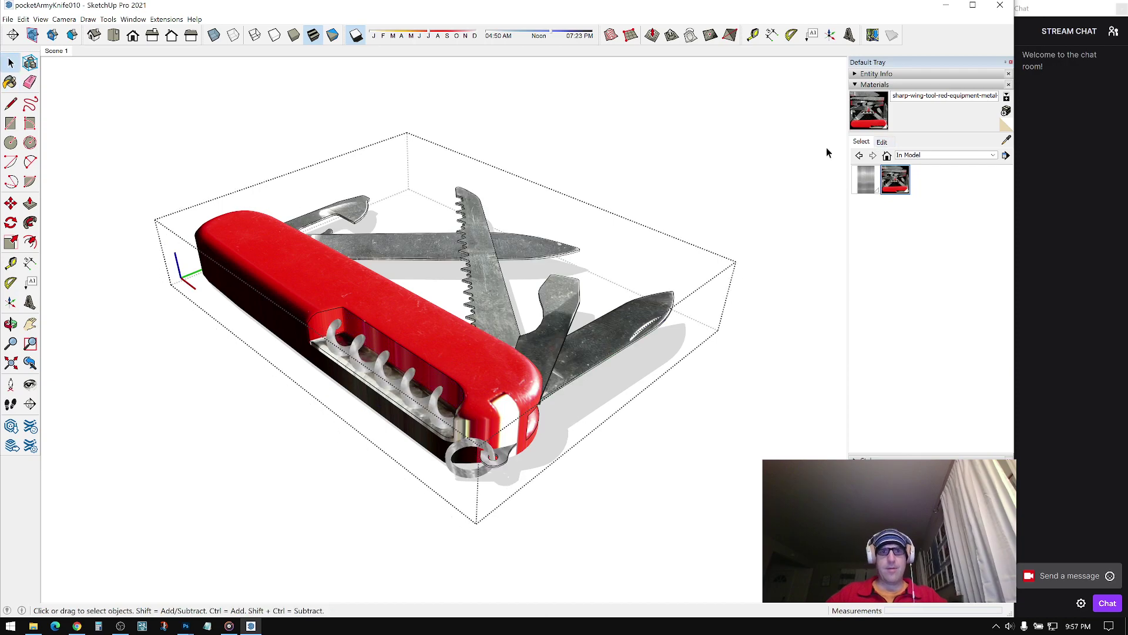
{"action": "left_click", "coordinate": [862, 86]}
{"action": "middle_click_drag", "start_coordinate": [141, 329], "coordinate": [160, 270]}
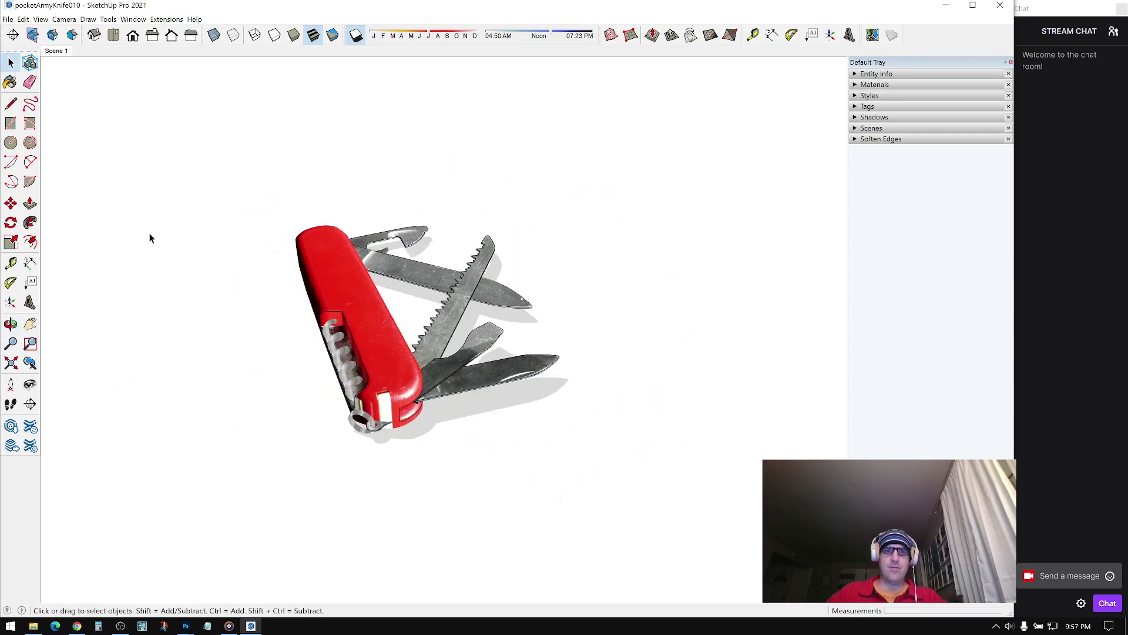
{"action": "left_click", "coordinate": [66, 51]}
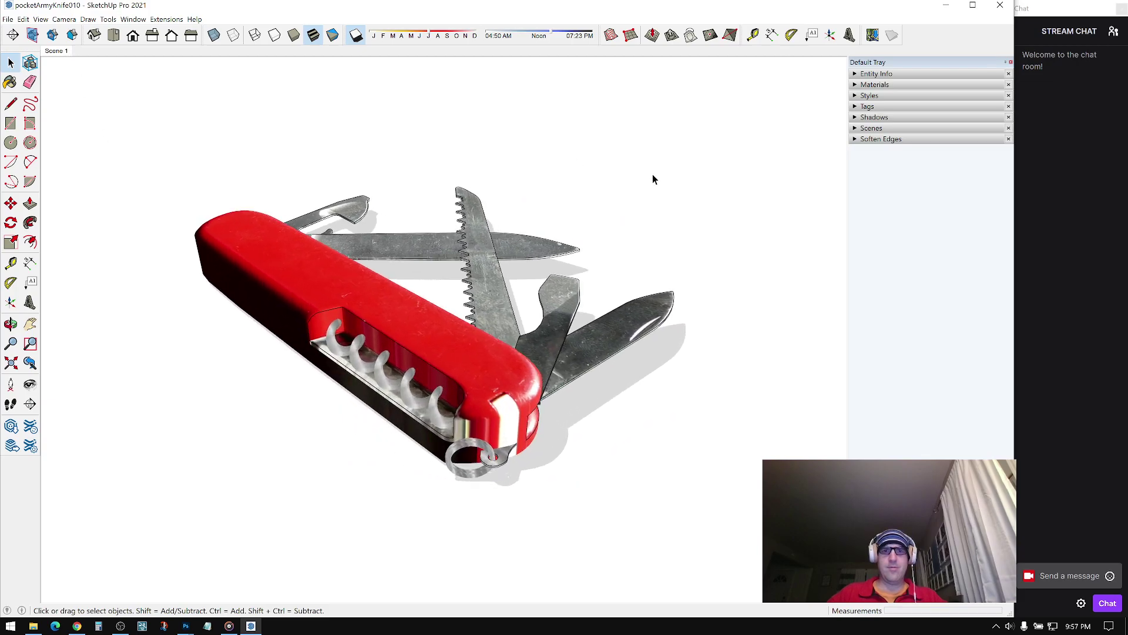
Step: Try rotating the saw blade about a pivot at the handle's key-ring end
{"action": "left_click", "coordinate": [488, 287]}
{"action": "double_click", "coordinate": [491, 304]}
{"action": "left_click", "coordinate": [493, 303]}
{"action": "key", "text": "q"}
{"action": "left_click", "coordinate": [505, 373]}
{"action": "left_click", "coordinate": [494, 376]}
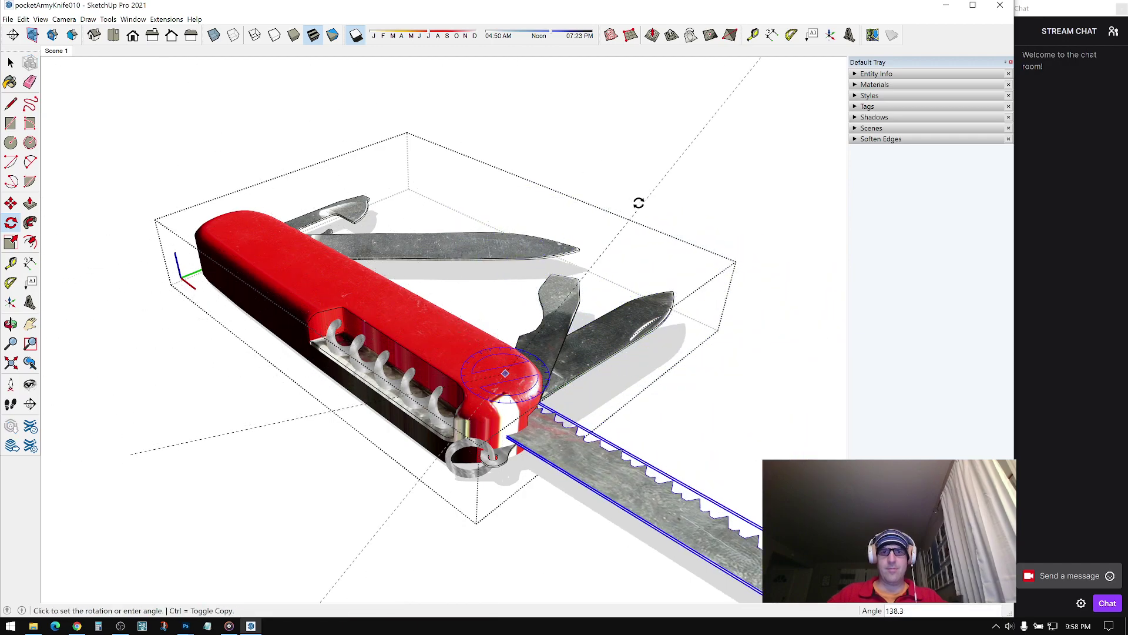
{"action": "left_click", "coordinate": [464, 160]}
{"action": "key", "text": "space"}
Step: Undo the saw blade's rotation and return to the Scene 1 view
{"action": "scroll", "coordinate": [356, 392], "scroll_direction": "down", "scroll_amount": 2}
{"action": "middle_click_drag", "start_coordinate": [351, 388], "coordinate": [552, 442]}
{"action": "key", "text": "ctrl+z"}
{"action": "key", "text": "ctrl+y"}
{"action": "key", "text": "ctrl+z"}
{"action": "left_click", "coordinate": [151, 78]}
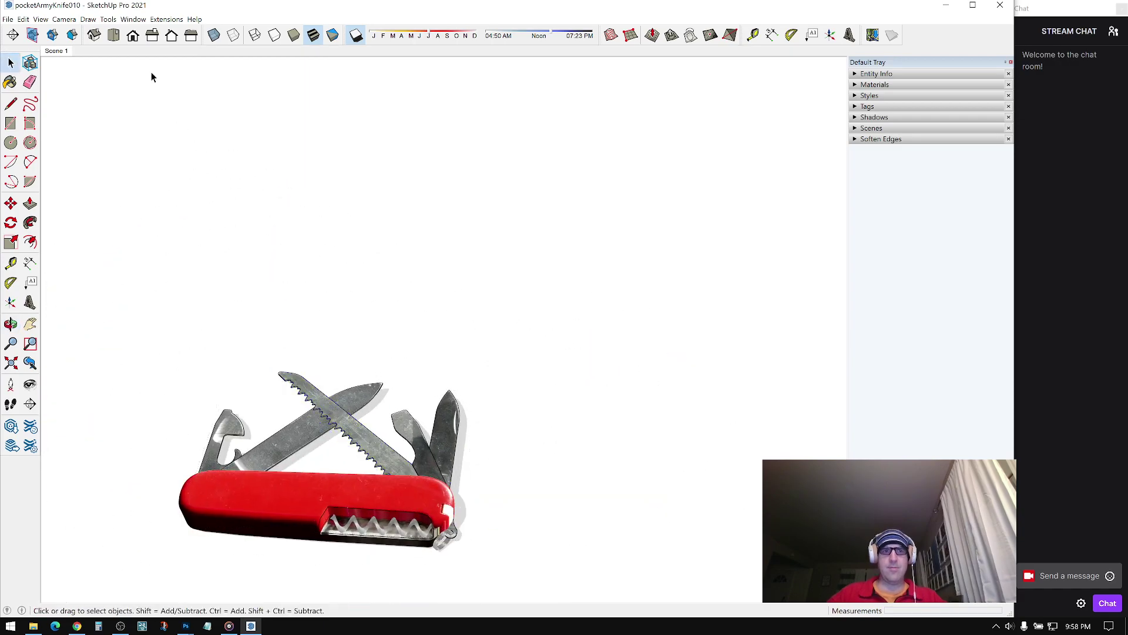
{"action": "left_click", "coordinate": [54, 51]}
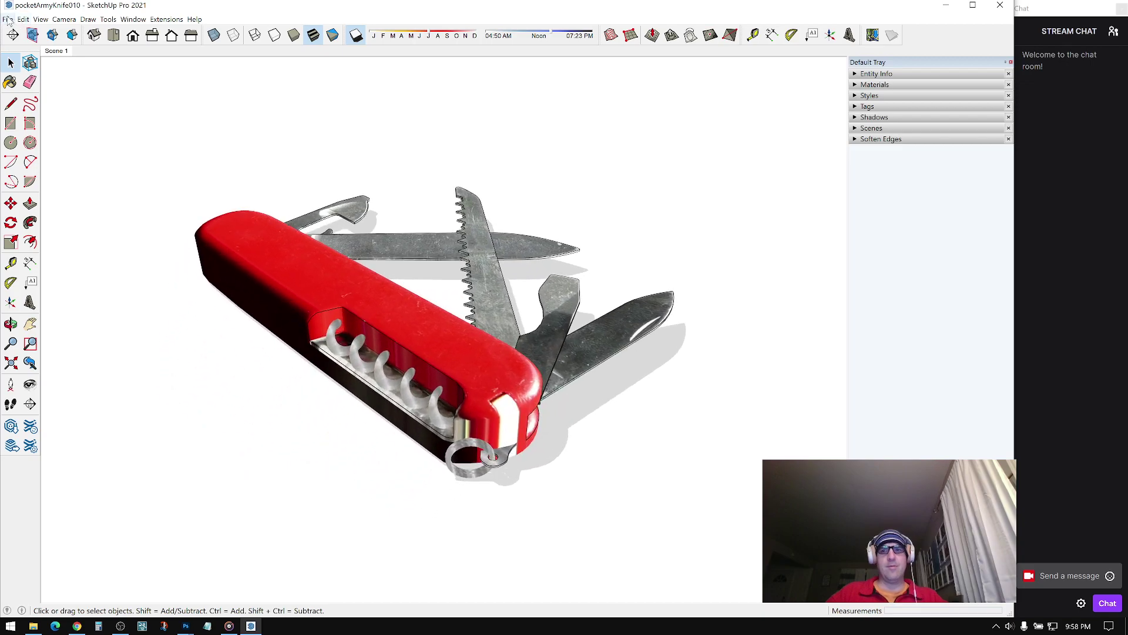
Step: Save the model as a new version named pocketArmyKnife011
{"action": "left_click", "coordinate": [8, 19]}
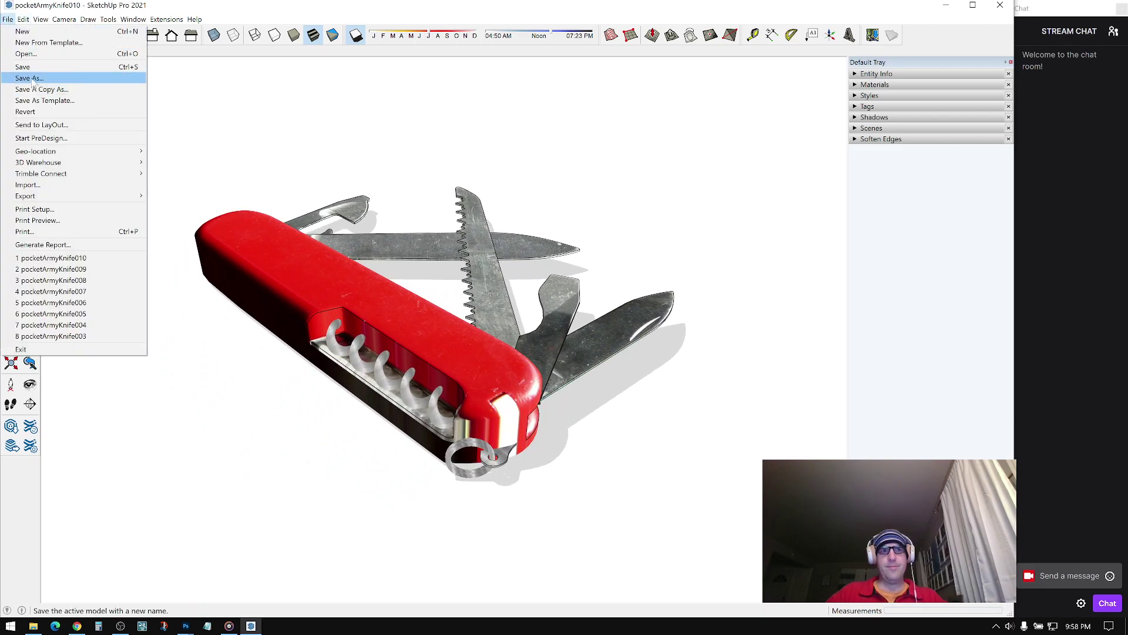
{"action": "left_click", "coordinate": [23, 79]}
{"action": "left_click", "coordinate": [144, 536]}
{"action": "key", "text": "BackSpace"}
{"action": "type", "text": "11"}
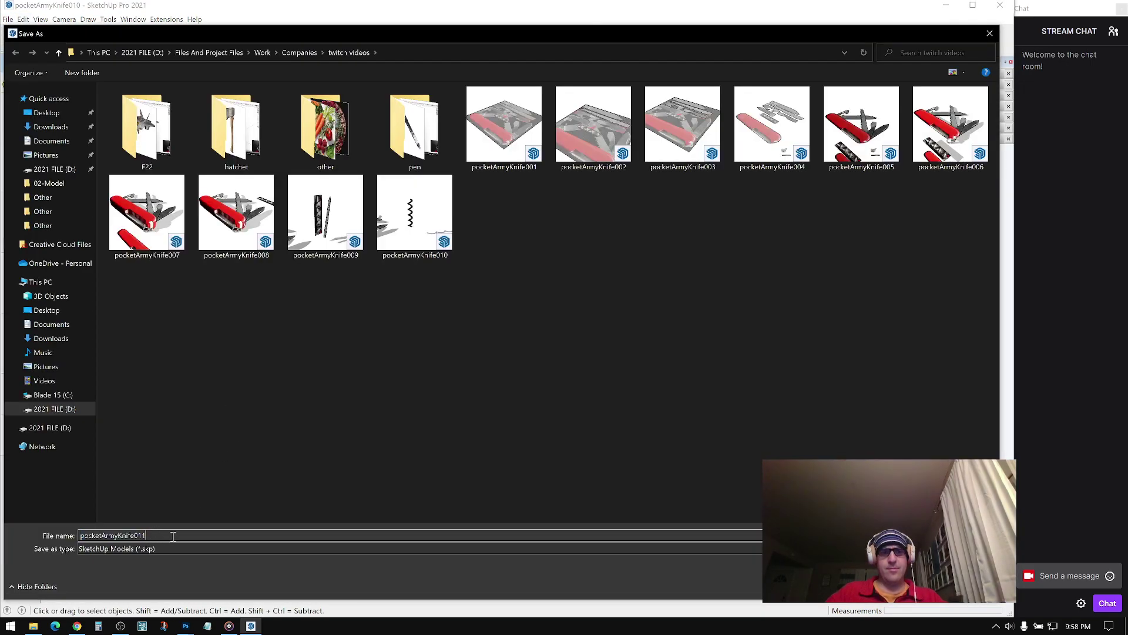
{"action": "key", "text": "Return"}
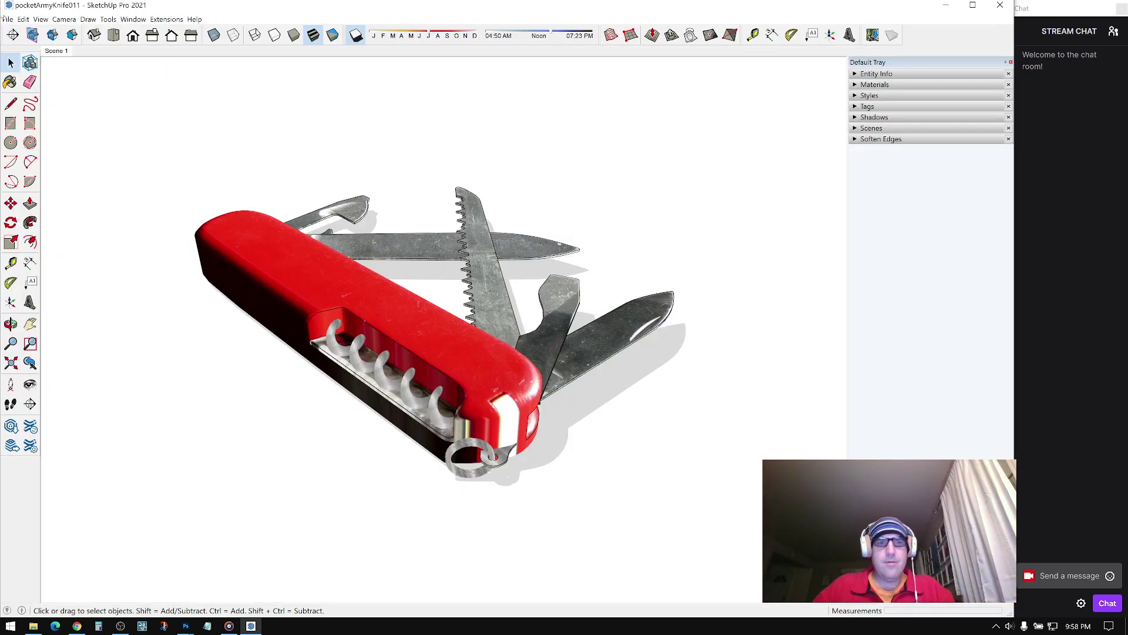
Step: Save the finished model under the unnumbered file name pocketArmyKnife
{"action": "left_click", "coordinate": [8, 20]}
{"action": "left_click", "coordinate": [23, 79]}
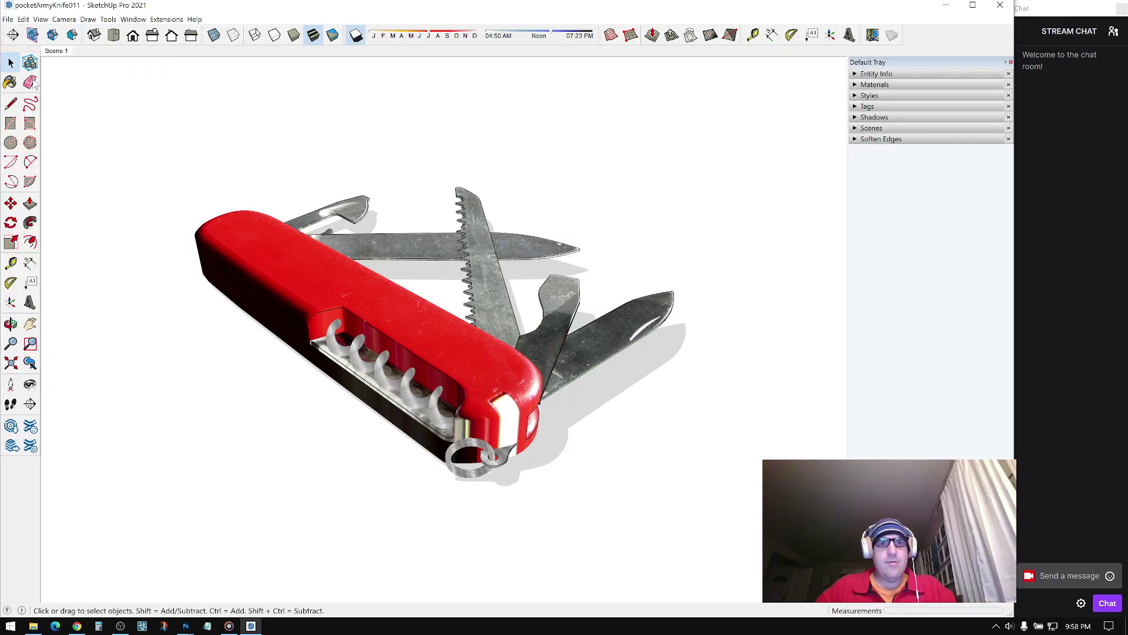
{"action": "left_click", "coordinate": [158, 534]}
{"action": "key", "text": "BackSpace"}
{"action": "key", "text": "BackSpace"}
{"action": "key", "text": "BackSpace"}
{"action": "key", "text": "BackSpace"}
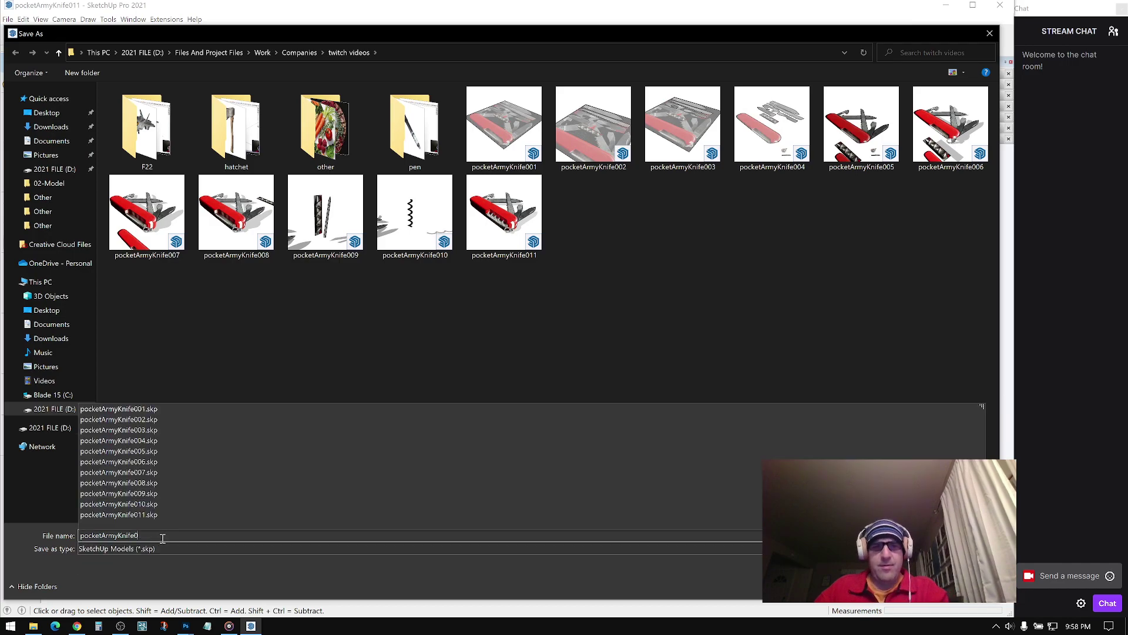
{"action": "type", "text": "e"}
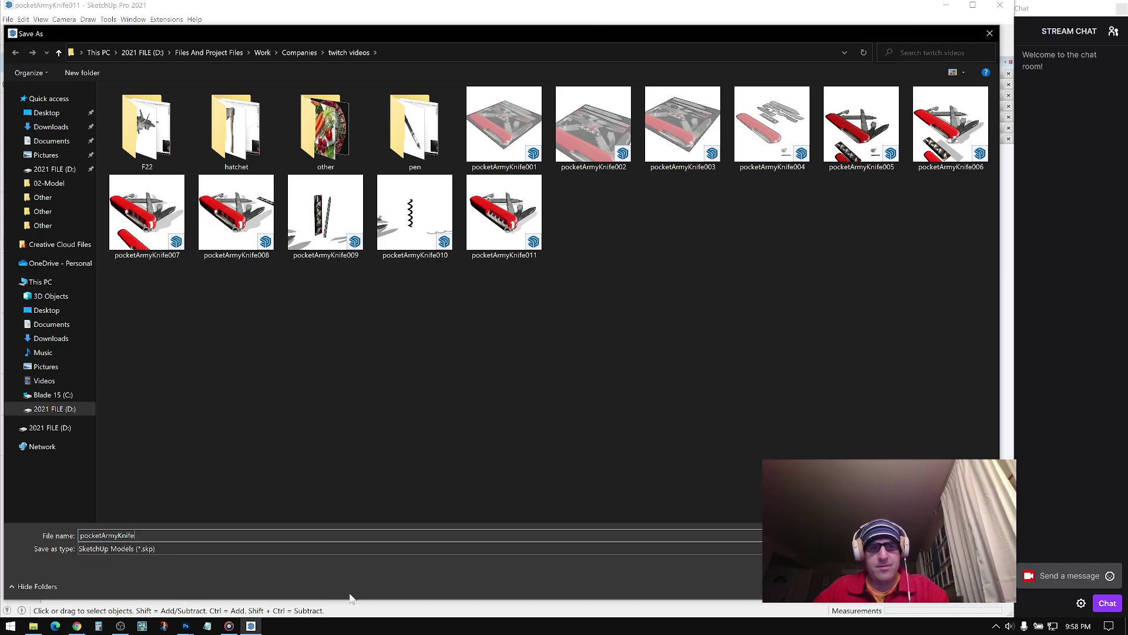
{"action": "key", "text": "Return"}
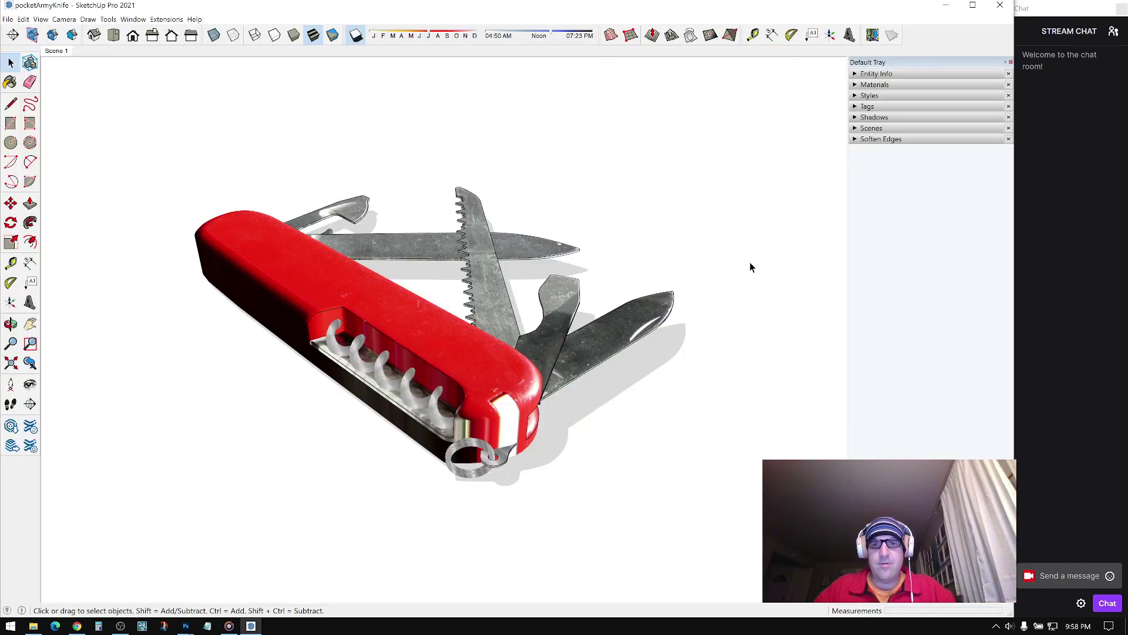